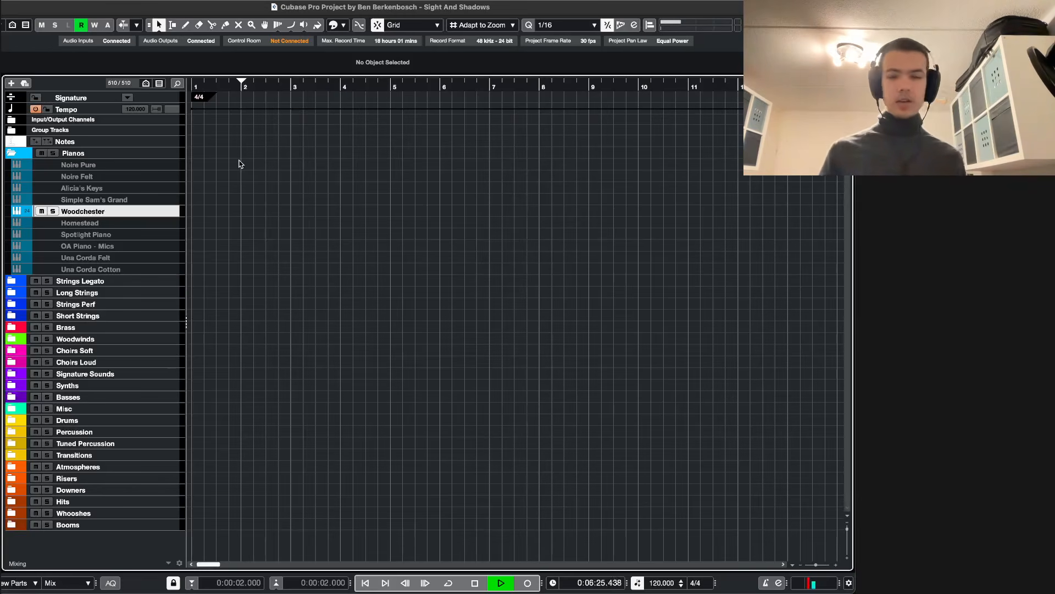
- Switch to OBS to check the live stream's status and audio levels, and return to the Cubase project
{"action": "key", "text": "super+Tab"}
{"action": "key", "text": "super+Tab"}
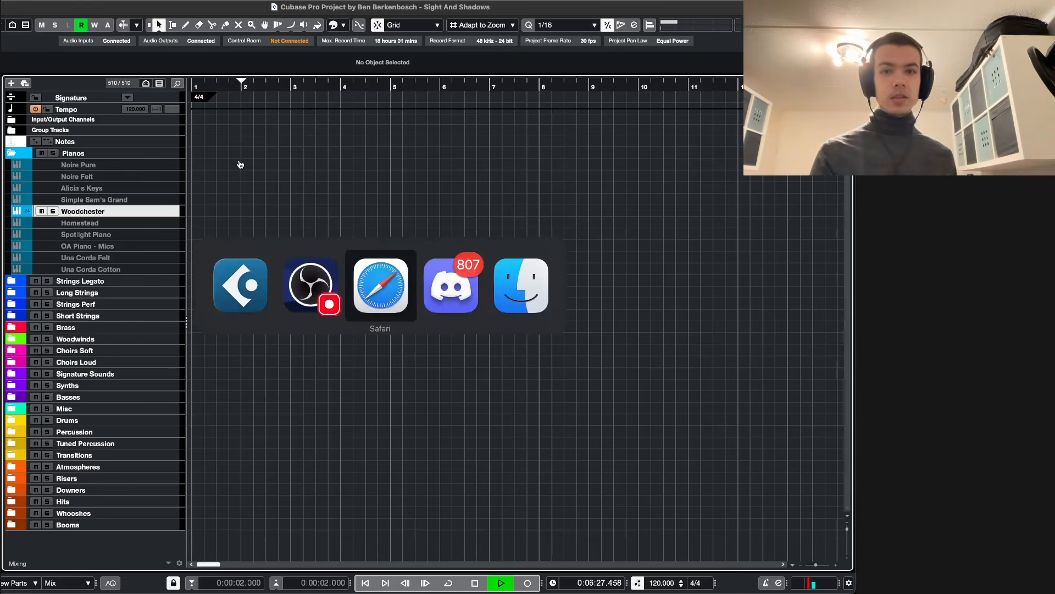
{"action": "key", "text": "super+Tab"}
{"action": "key", "text": "super+Tab"}
{"action": "key", "text": "super+Tab"}
{"action": "key", "text": "super+Tab"}
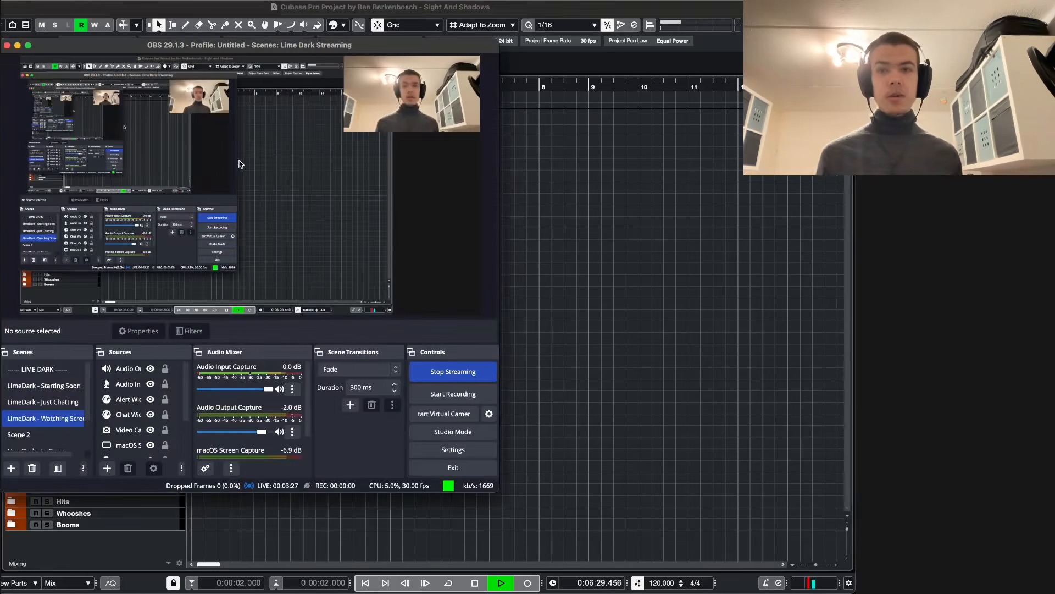
{"action": "left_click", "coordinate": [738, 285]}
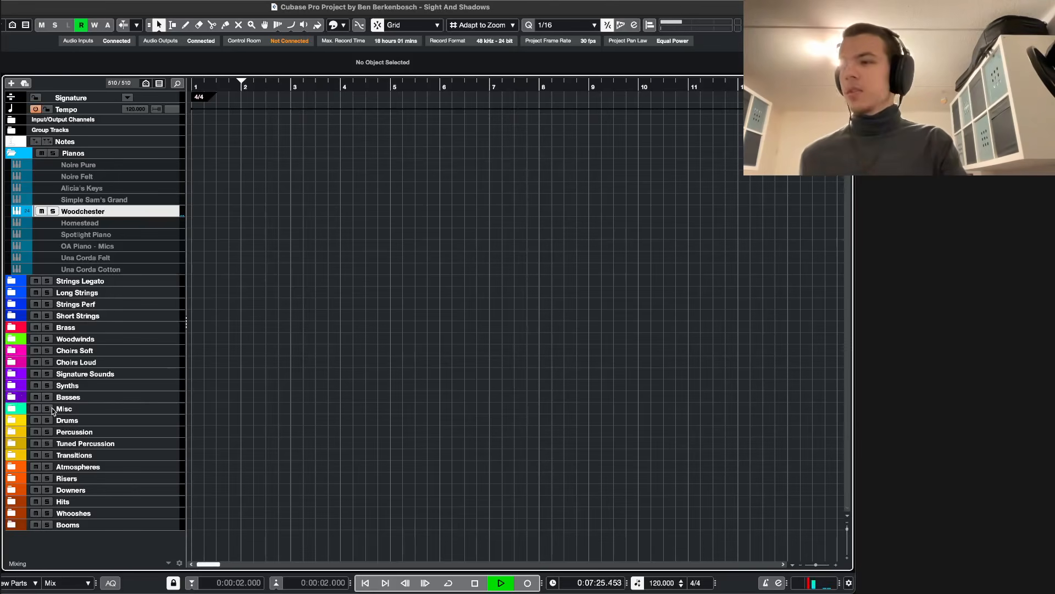
{"action": "mouse_move", "coordinate": [148, 592]}
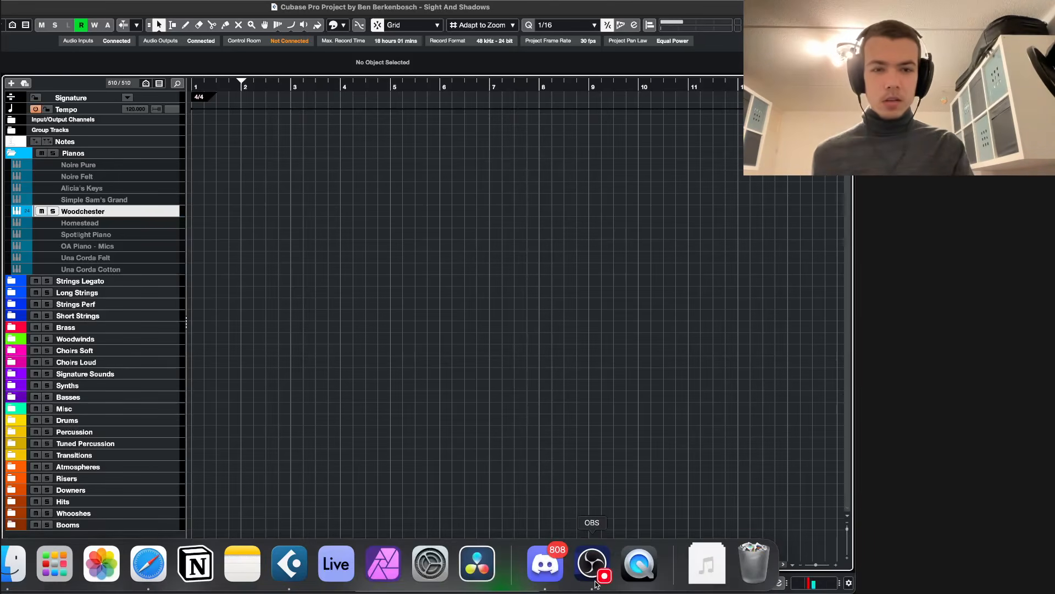
{"action": "left_click", "coordinate": [593, 564]}
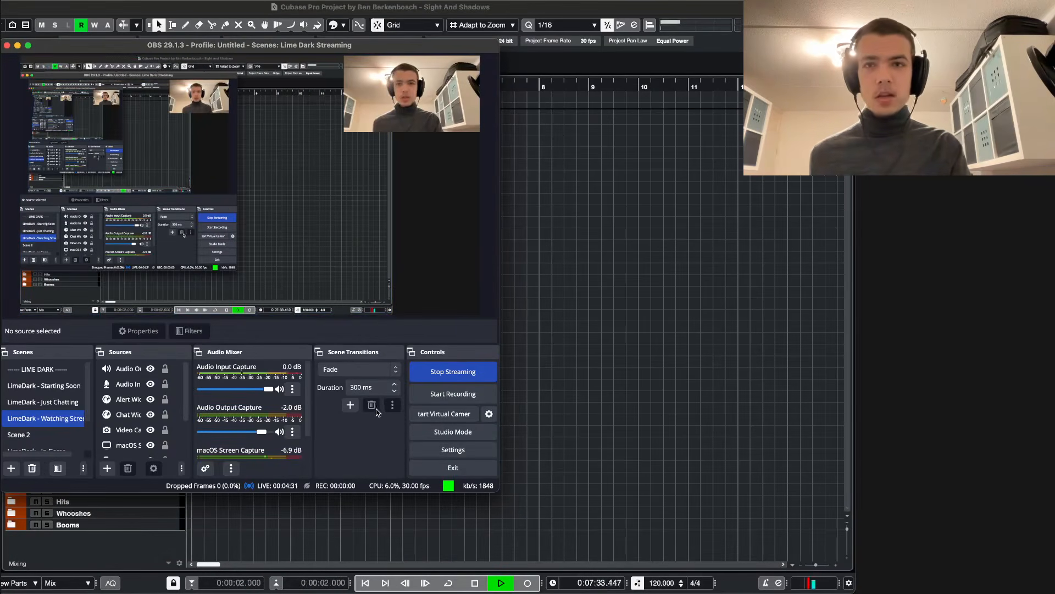
{"action": "left_click", "coordinate": [601, 354]}
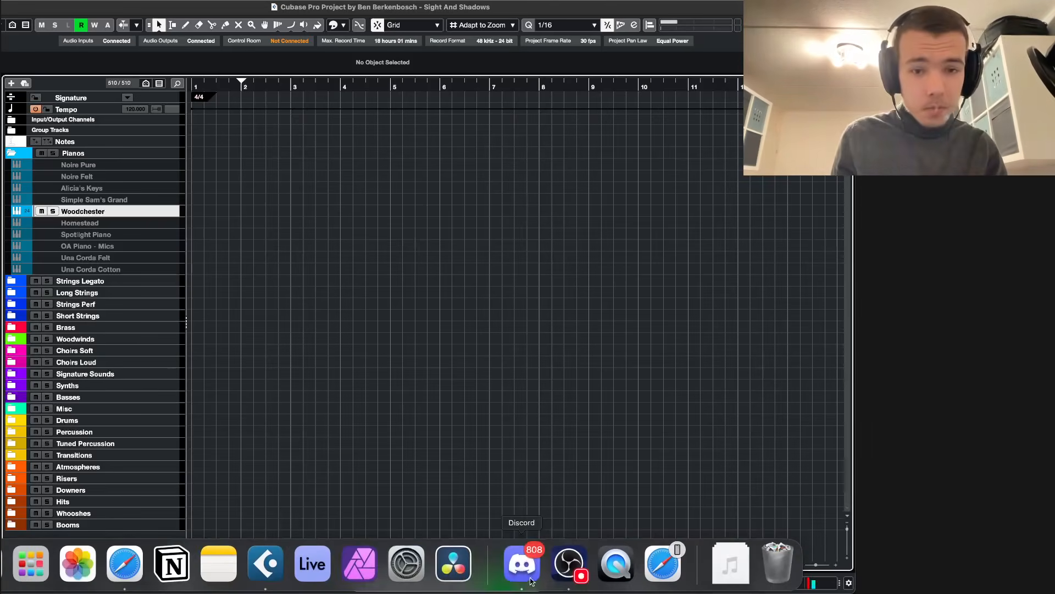
- Switch to OBS and move its window onto the other display, clear of the Cubase project
{"action": "left_click", "coordinate": [557, 585]}
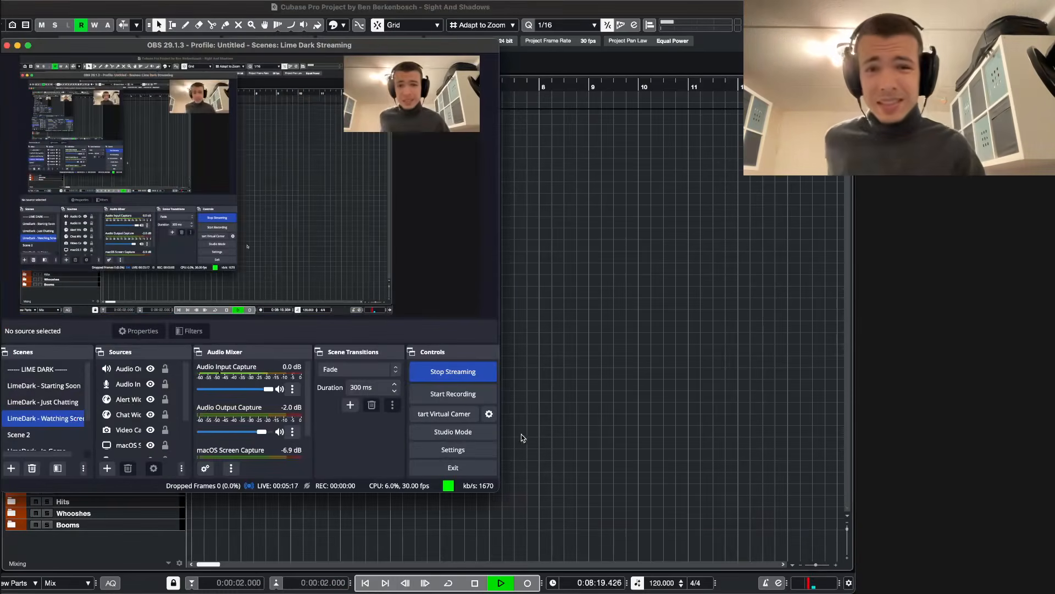
{"action": "left_click_drag", "start_coordinate": [328, 44], "coordinate": [65, 60]}
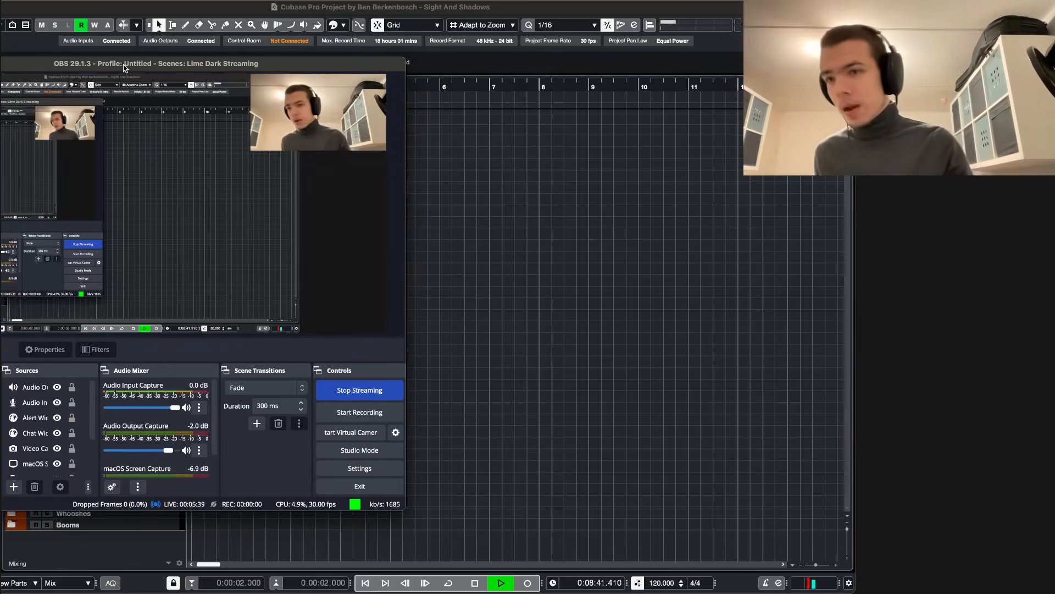
{"action": "left_click_drag", "start_coordinate": [124, 68], "coordinate": [0, 55]}
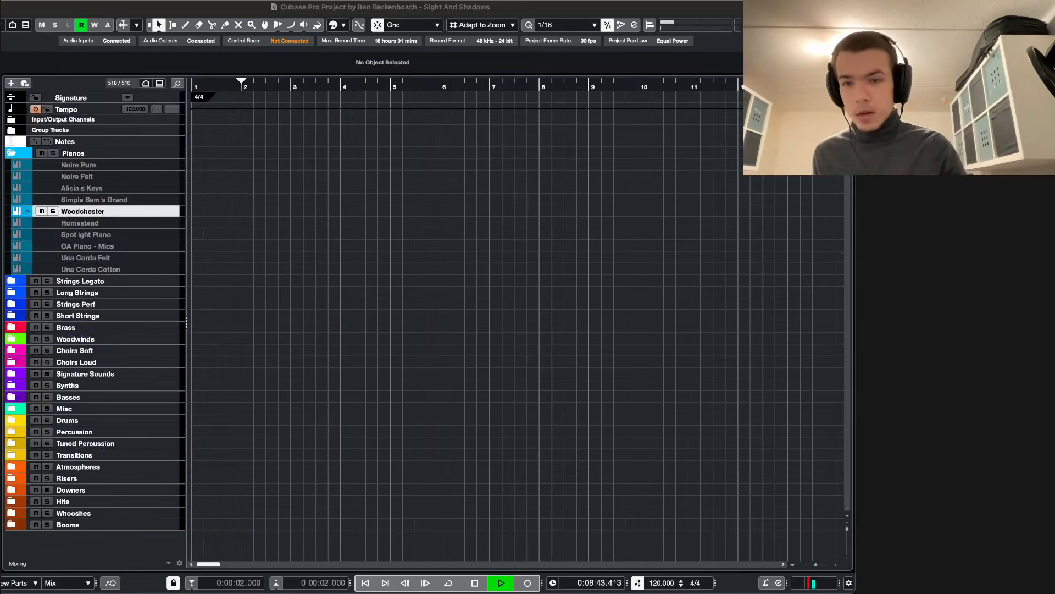
- Bring up Safari, and return to the Cubase project and stop its playback
{"action": "mouse_move", "coordinate": [3, 587]}
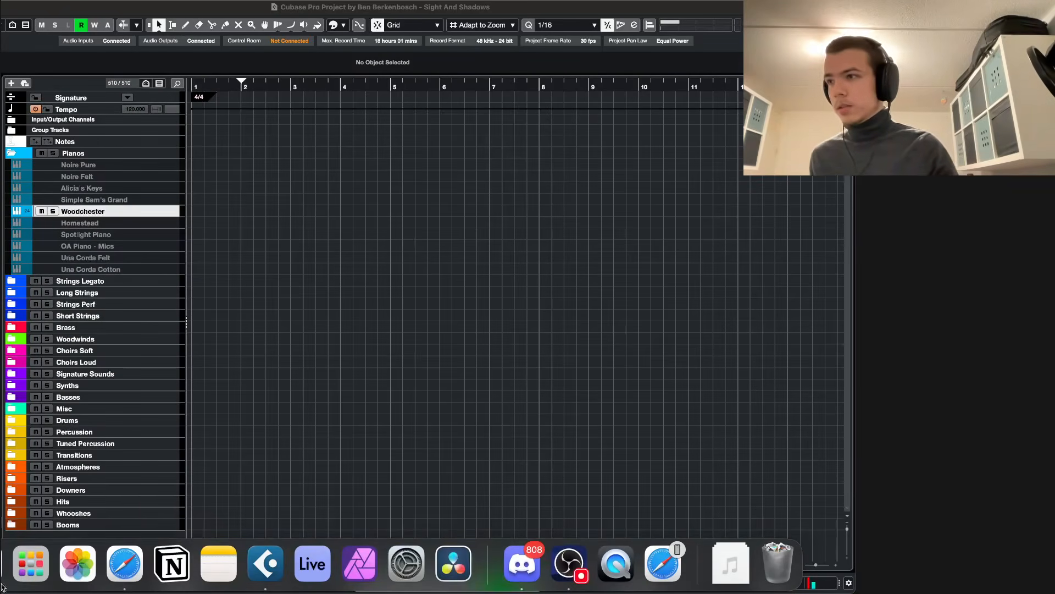
{"action": "left_click", "coordinate": [125, 576]}
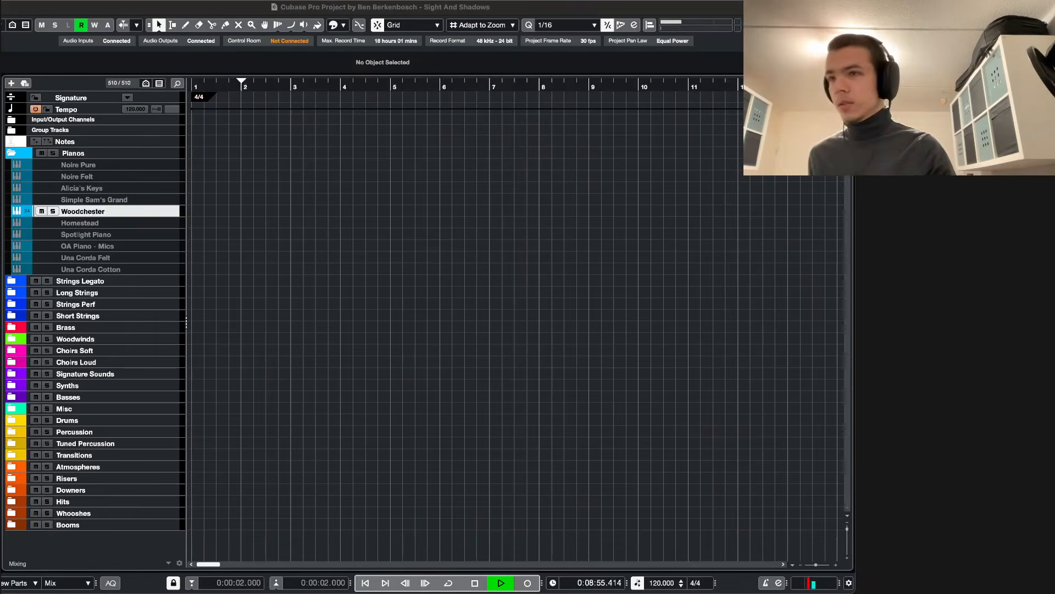
{"action": "left_click", "coordinate": [355, 301]}
{"action": "key", "text": "space"}
{"action": "key", "text": "space"}
{"action": "key", "text": "space"}
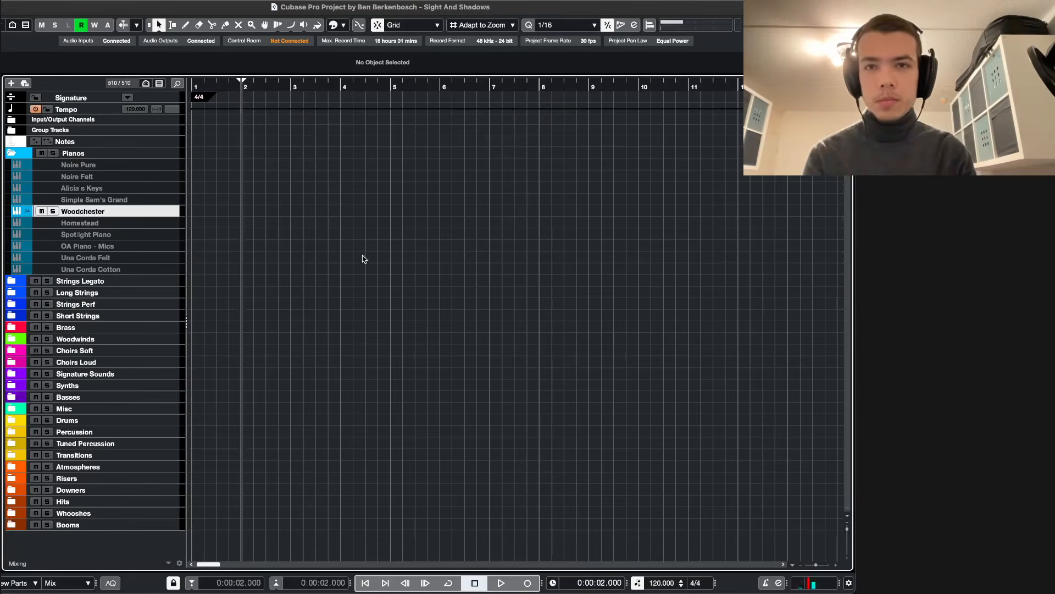
- Import the CityTraffic_BW.1741 audio file from Finder onto a new track below Booms, starting at bar 2
{"action": "scroll", "coordinate": [286, 239], "scroll_direction": "up", "scroll_amount": 5}
{"action": "scroll", "coordinate": [287, 238], "scroll_direction": "left", "scroll_amount": 5}
{"action": "scroll", "coordinate": [280, 247], "scroll_direction": "down", "scroll_amount": 2}
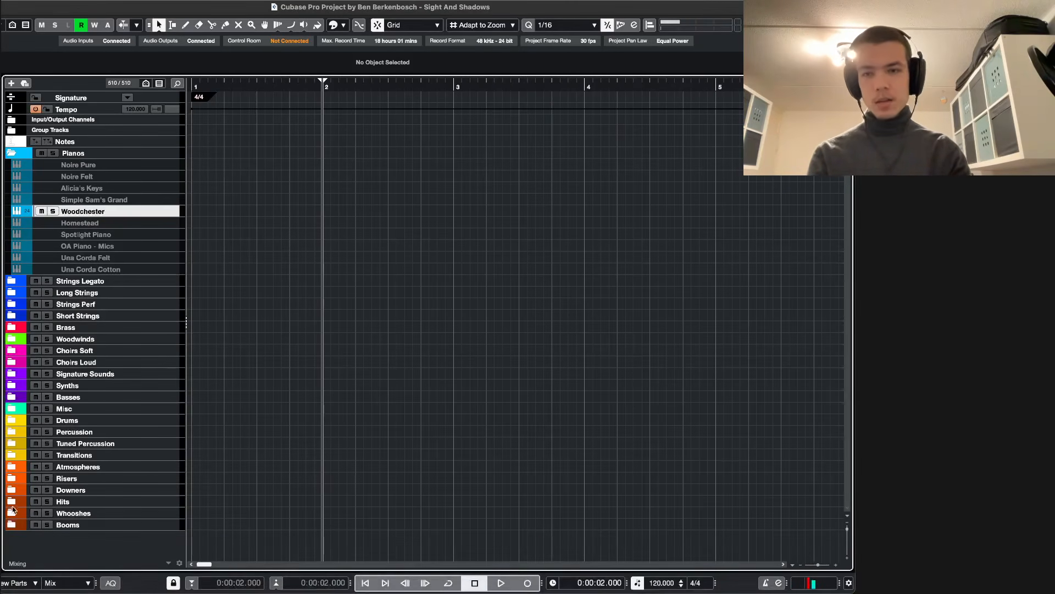
{"action": "left_click", "coordinate": [28, 575]}
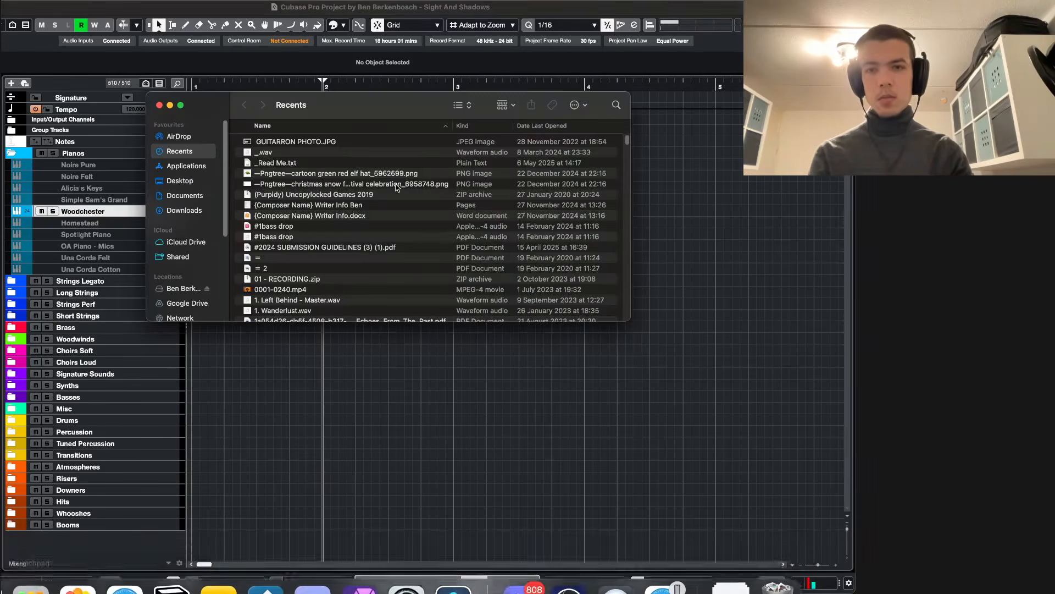
{"action": "left_click_drag", "start_coordinate": [419, 108], "coordinate": [1, 116]}
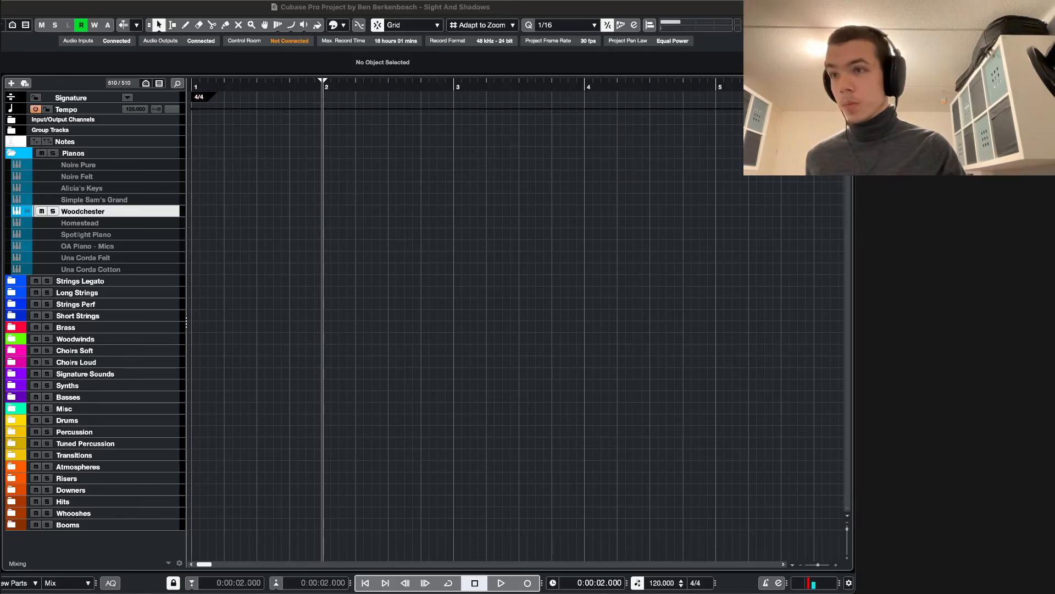
{"action": "left_click_drag", "start_coordinate": [476, 380], "coordinate": [134, 542]}
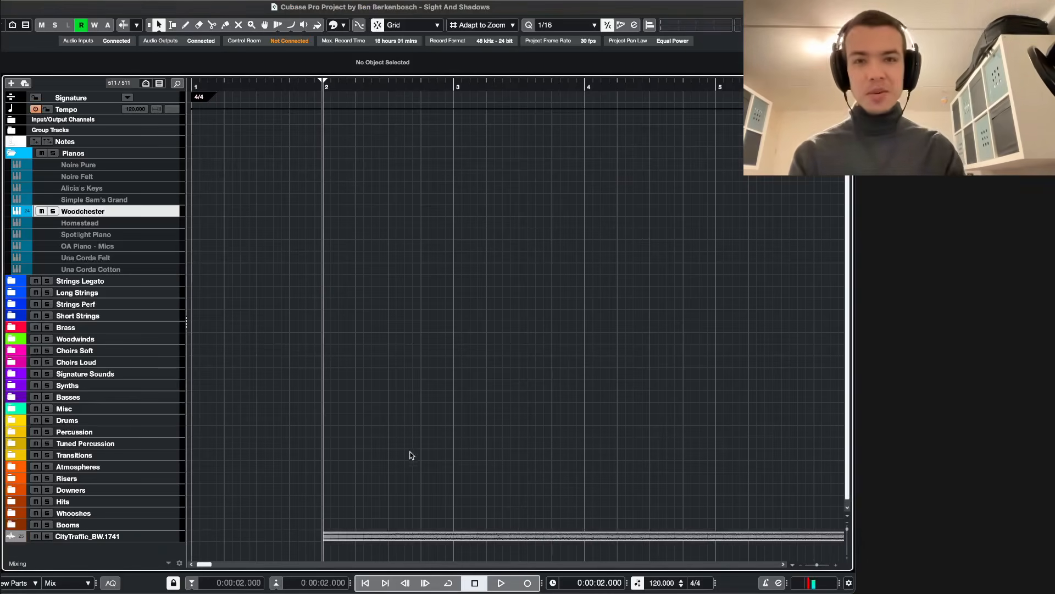
- Enlarge the CityTraffic_BW.1741 track and audition its audio from bar 2
{"action": "left_click", "coordinate": [64, 537]}
{"action": "key", "text": "z"}
{"action": "key", "text": "s"}
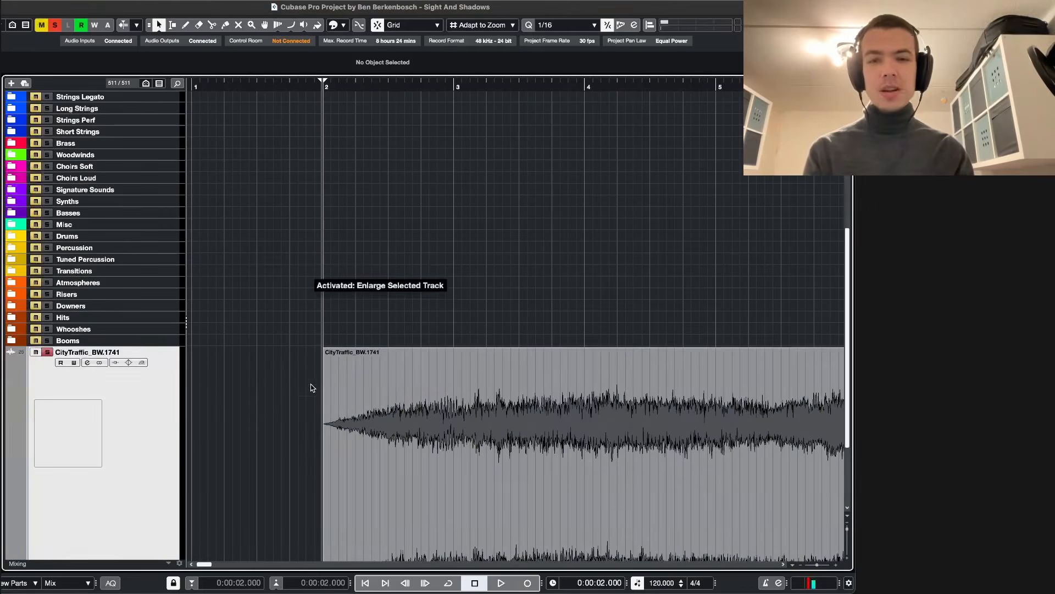
{"action": "key", "text": "space"}
{"action": "key", "text": "s"}
{"action": "key", "text": "g"}
{"action": "key", "text": "g"}
{"action": "key", "text": "g"}
{"action": "key", "text": "g"}
- Add ValhallaShimmer as an insert effect on the CityTraffic_BW.1741 channel and close the channel settings
{"action": "key", "text": "e"}
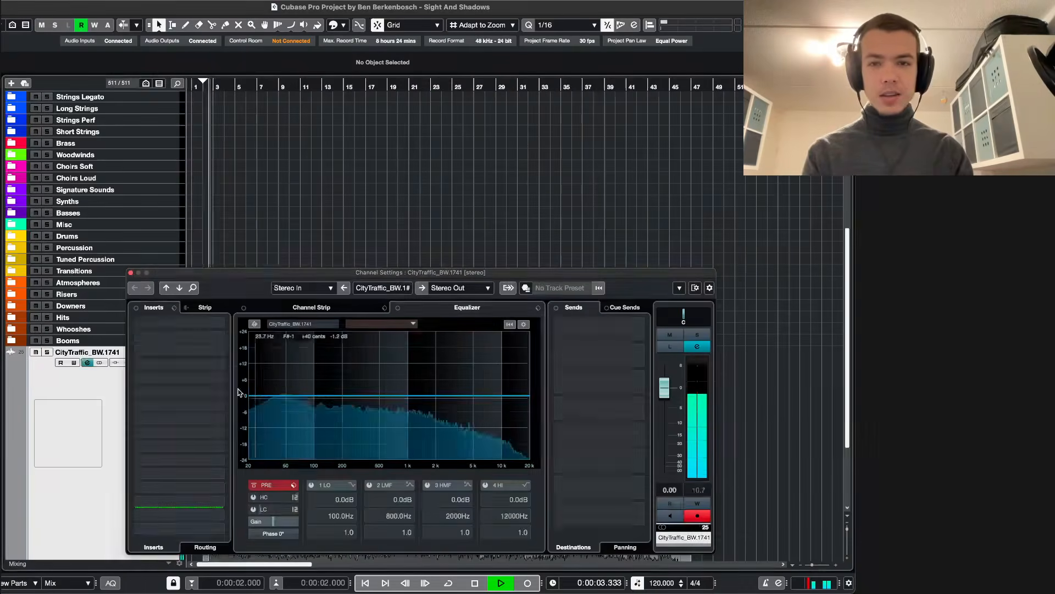
{"action": "left_click", "coordinate": [178, 352]}
{"action": "type", "text": "shimmer"}
{"action": "key", "text": "Return"}
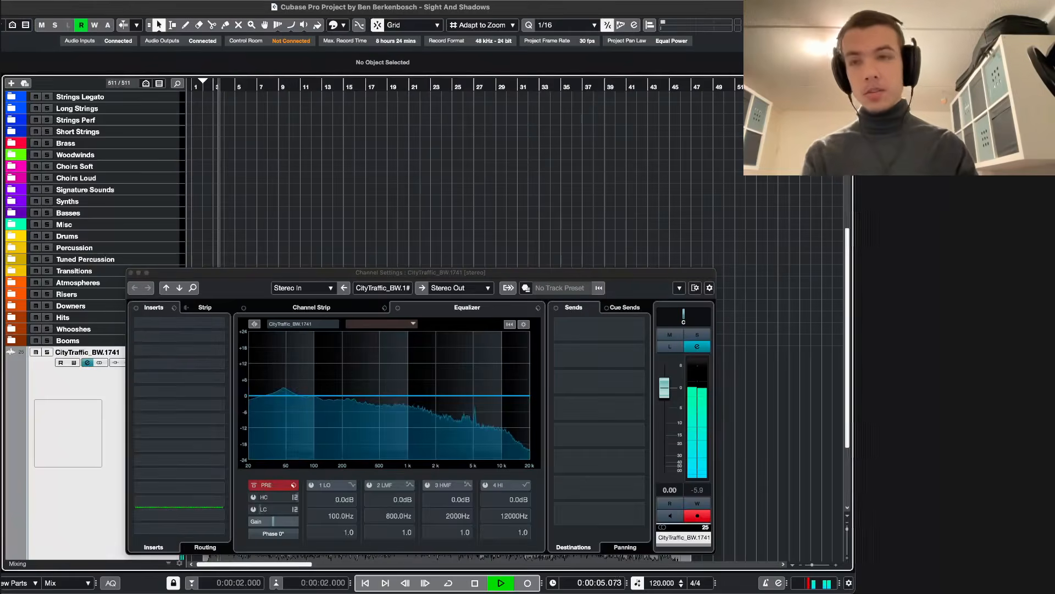
{"action": "left_click", "coordinate": [316, 270]}
{"action": "left_click_drag", "start_coordinate": [316, 271], "coordinate": [344, 215]}
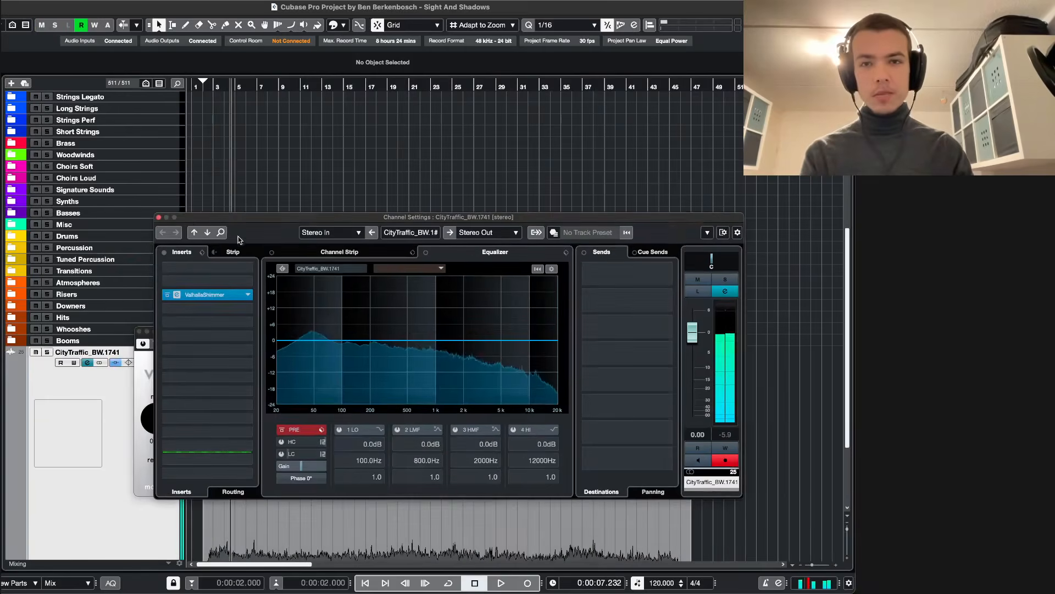
{"action": "left_click", "coordinate": [159, 217]}
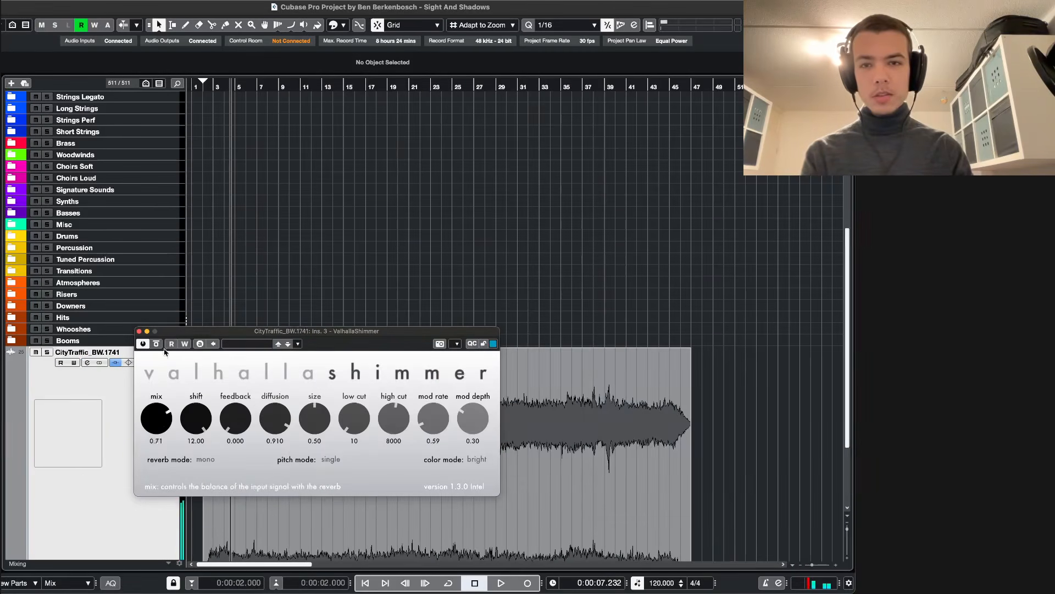
- Set ValhallaShimmer to mix 1.00, color mode dark, reverb mode bigStereo and size 0.60, and close it
{"action": "left_click", "coordinate": [476, 459]}
{"action": "left_click", "coordinate": [467, 483]}
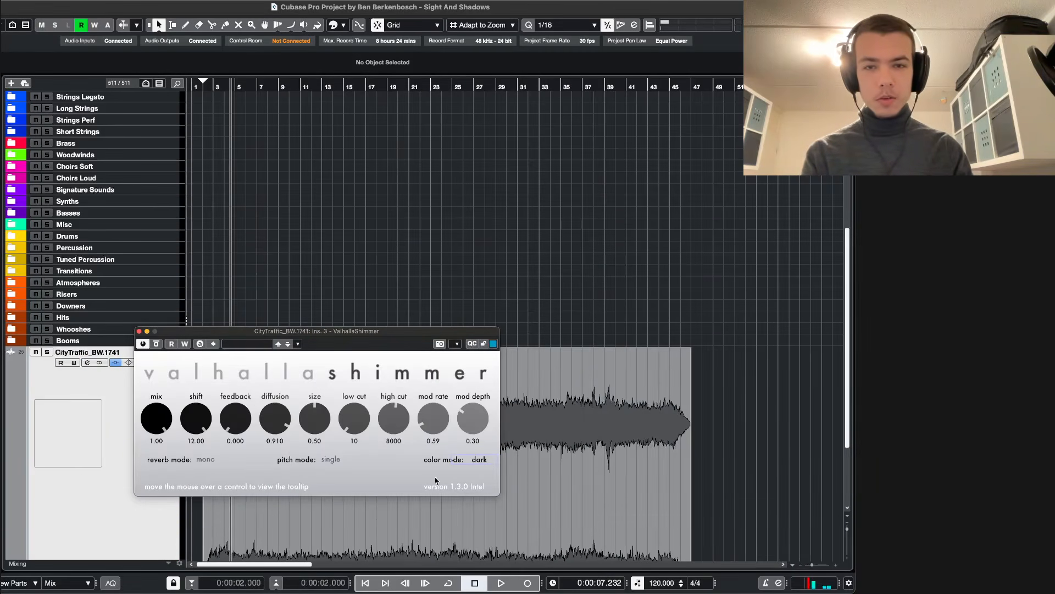
{"action": "left_click", "coordinate": [203, 457]}
{"action": "left_click", "coordinate": [220, 482]}
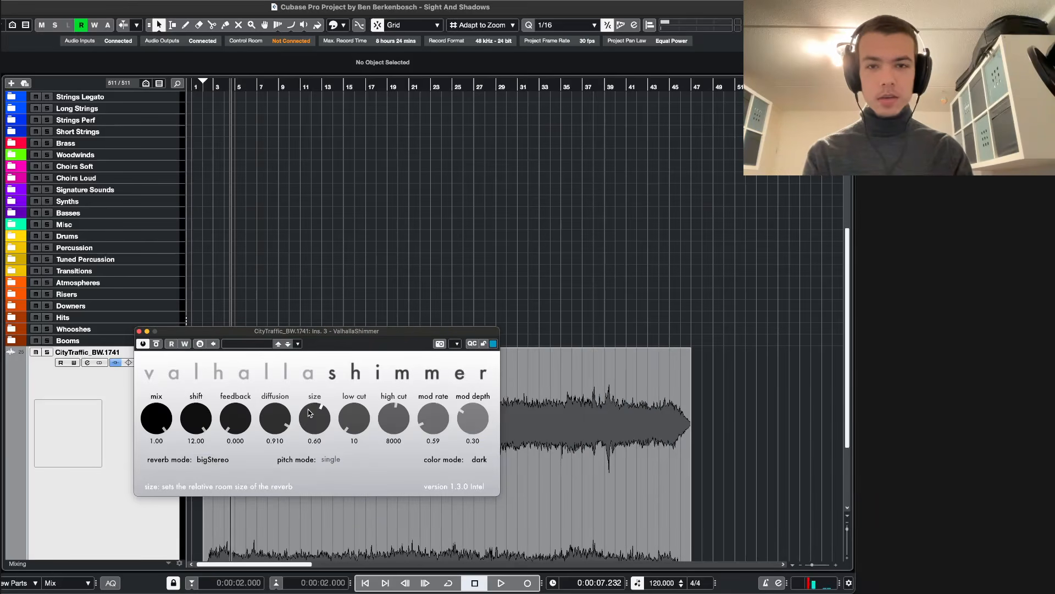
{"action": "left_click", "coordinate": [139, 331]}
- Insert Pro-Q 3 after ValhallaShimmer on the CityTraffic_BW.1741 channel and lower the channel fader to -10.4 dB
{"action": "left_click", "coordinate": [87, 362]}
{"action": "left_click", "coordinate": [214, 328]}
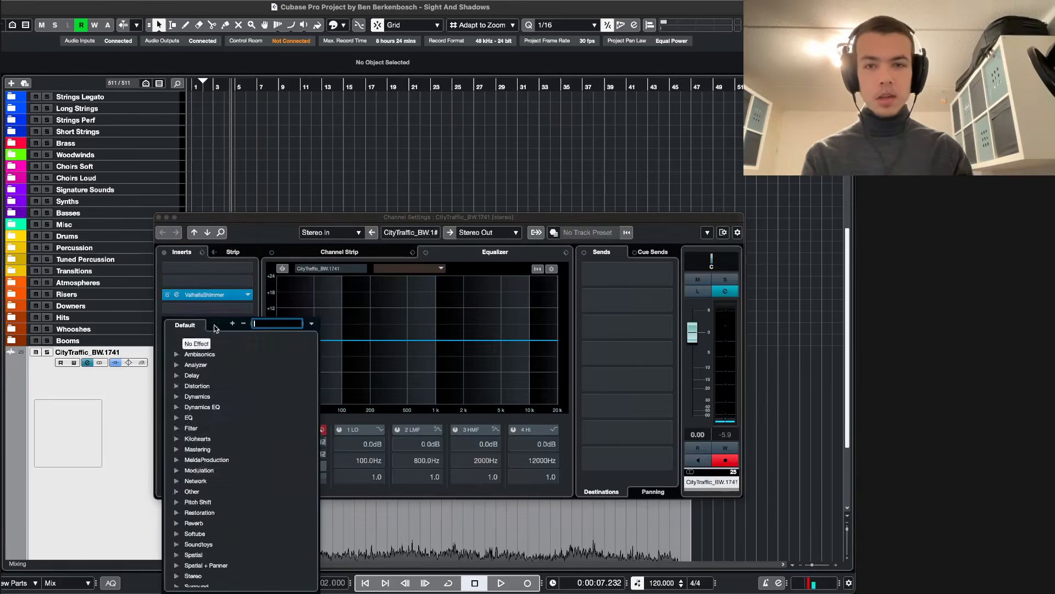
{"action": "type", "text": "proq"}
{"action": "key", "text": "Return"}
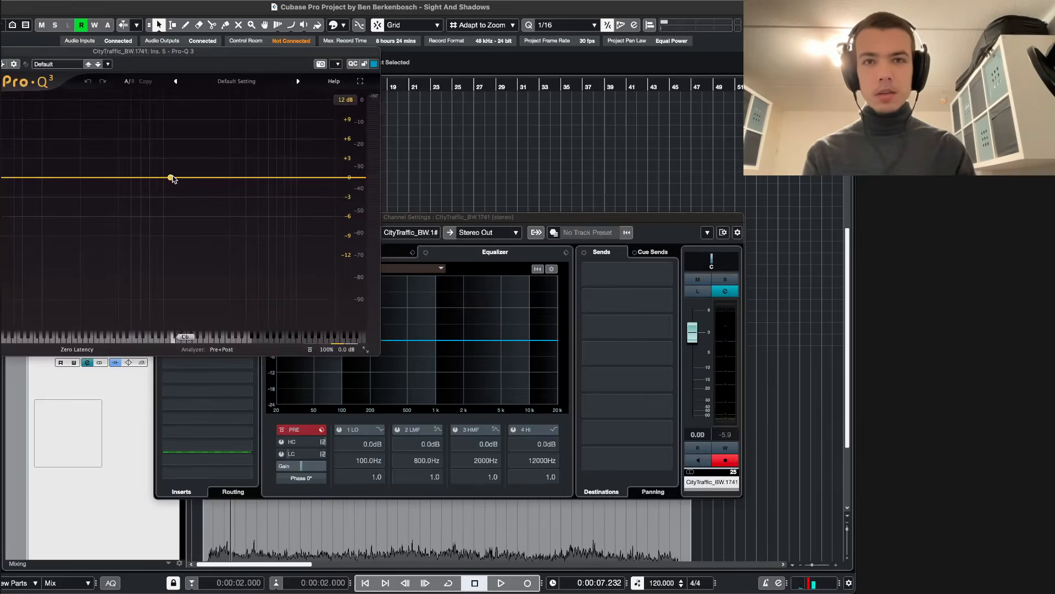
{"action": "key", "text": "KP_1"}
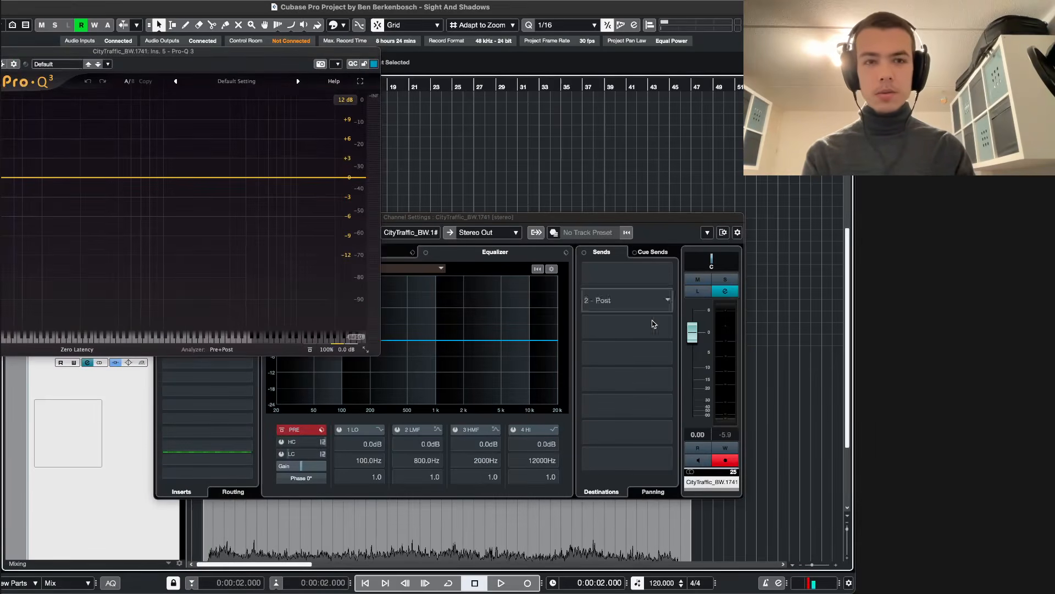
{"action": "left_click_drag", "start_coordinate": [692, 333], "coordinate": [692, 370]}
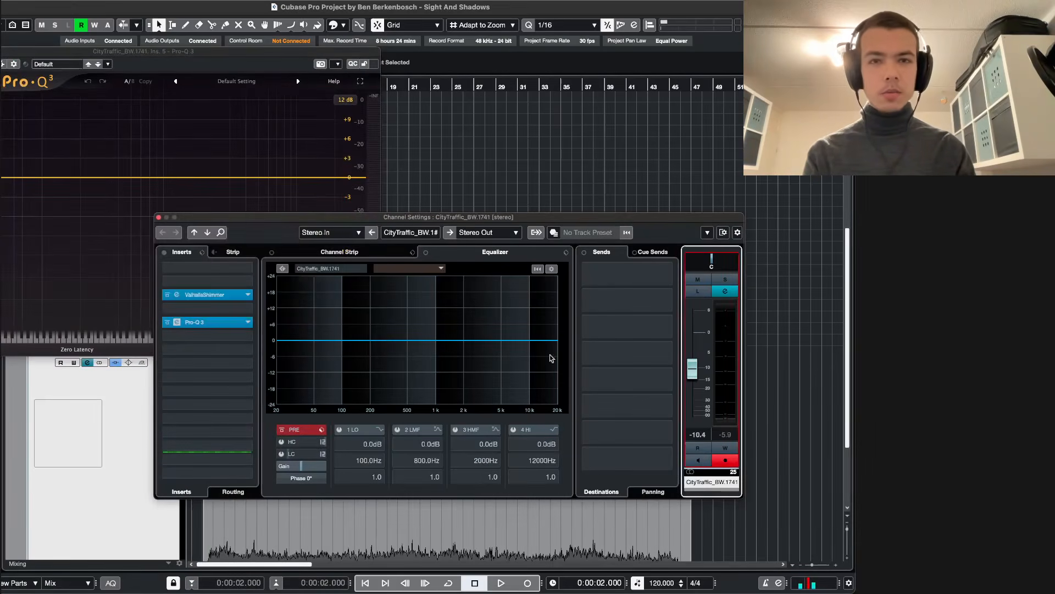
- Add an 18 dB/oct low cut at about 138.5 Hz and a bell cut of about -3.8 dB at 628 Hz in Pro-Q 3
{"action": "left_click", "coordinate": [17, 176]}
{"action": "left_click_drag", "start_coordinate": [3, 177], "coordinate": [98, 180]}
{"action": "left_click_drag", "start_coordinate": [107, 51], "coordinate": [250, 54]}
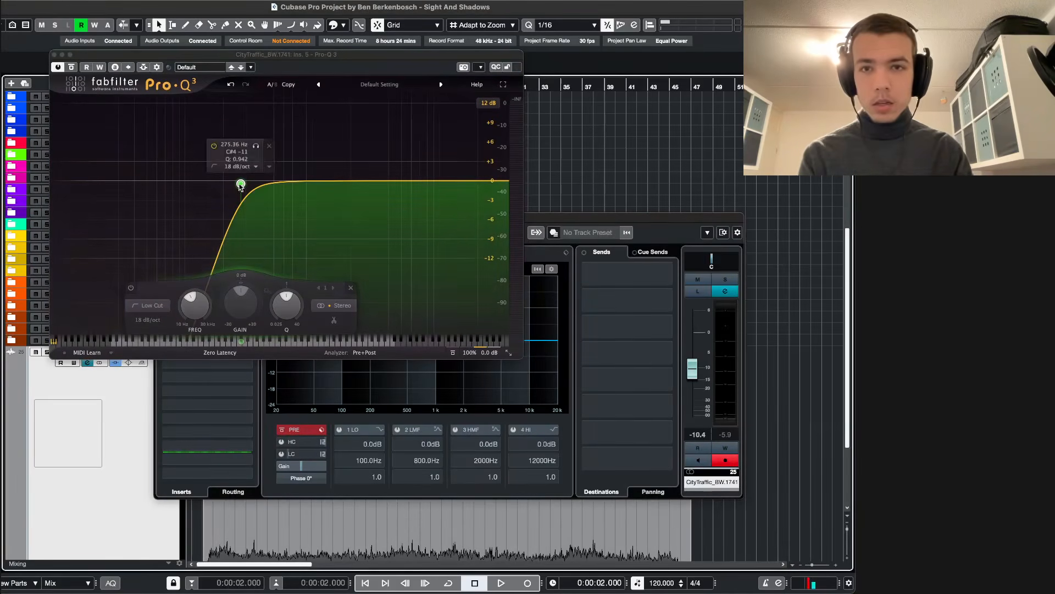
{"action": "left_click_drag", "start_coordinate": [241, 183], "coordinate": [203, 187]}
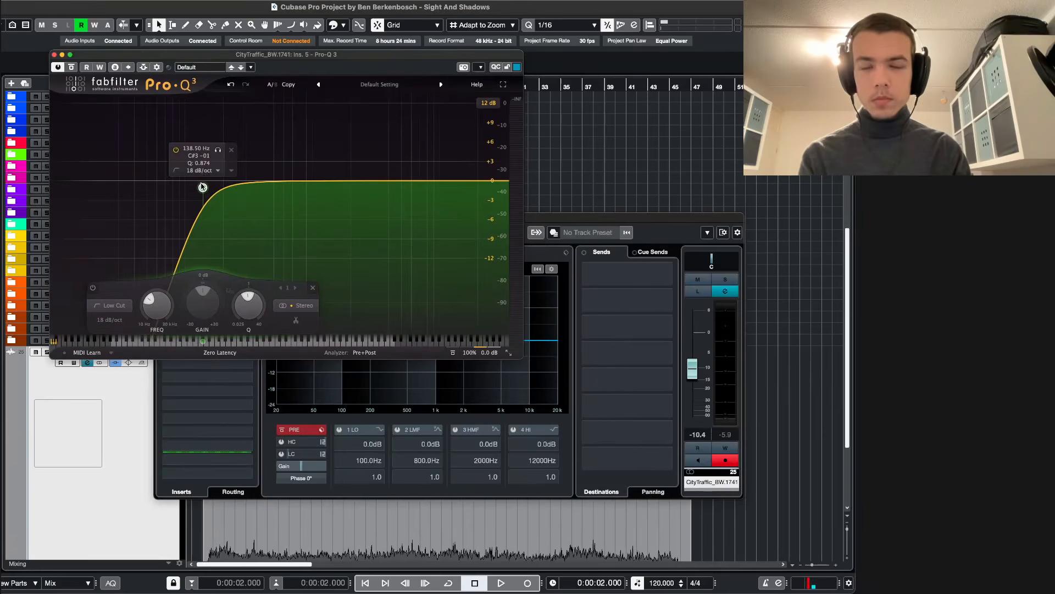
{"action": "left_click_drag", "start_coordinate": [313, 182], "coordinate": [286, 206]}
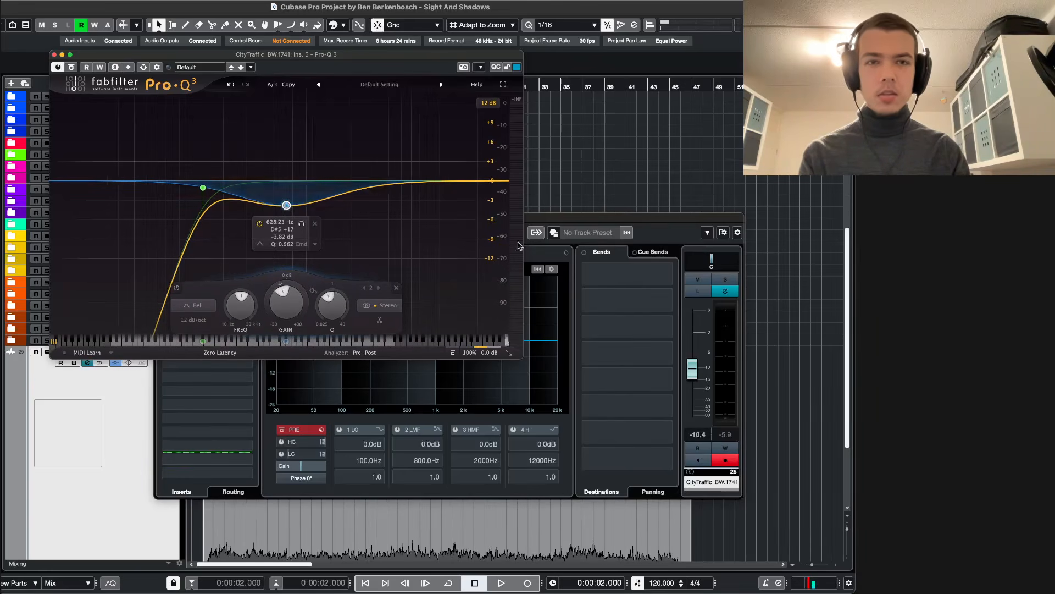
{"action": "key", "text": "super+w"}
{"action": "key", "text": "super+w"}
- Play the processed traffic ambience from bar 2 and return the CityTraffic_BW.1741 track to its normal height
{"action": "key", "text": "space"}
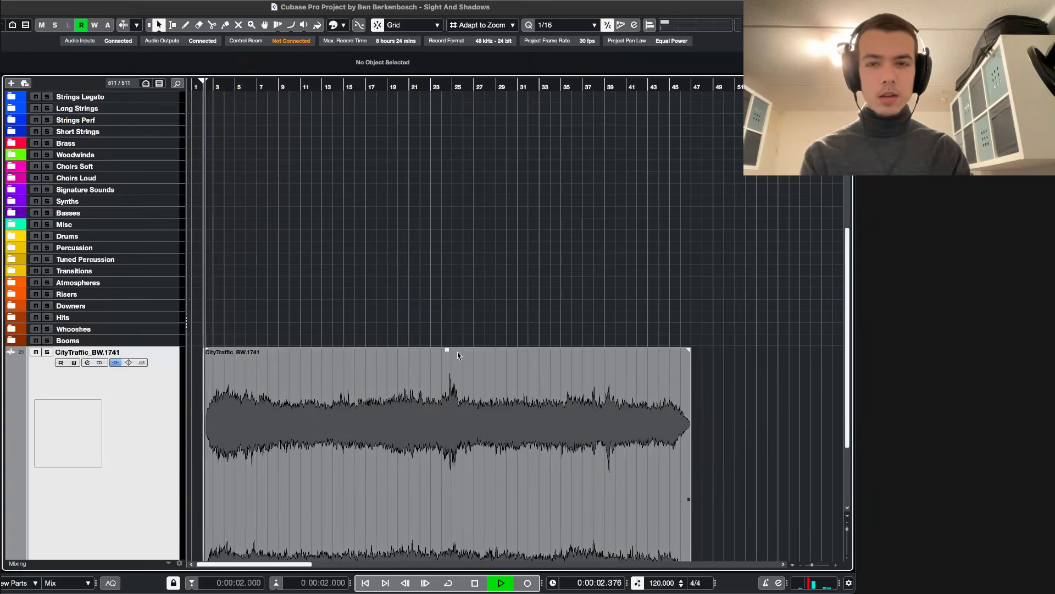
{"action": "key", "text": "super+alt+e"}
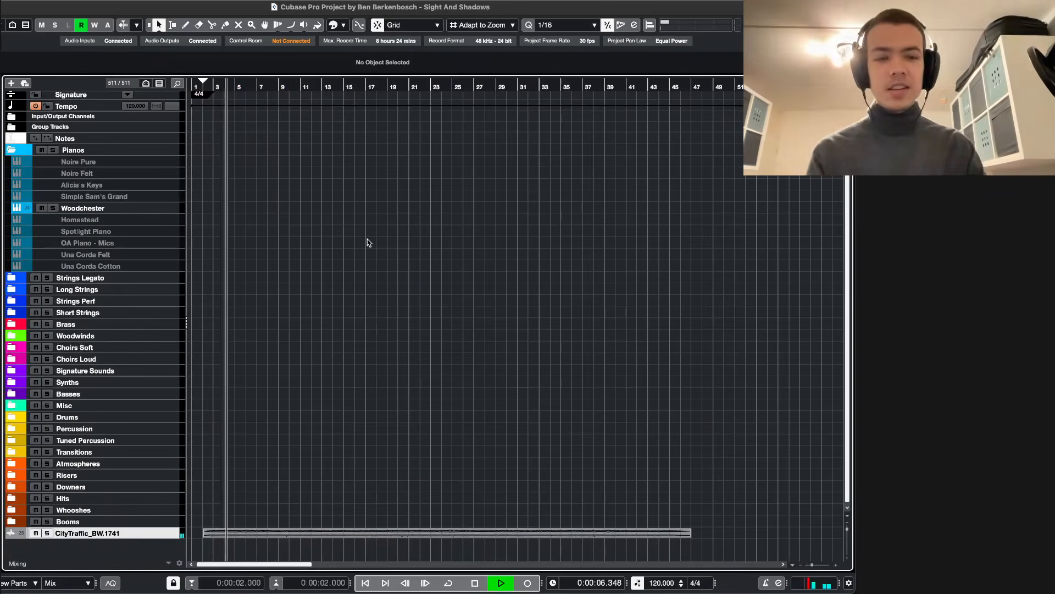
{"action": "key", "text": "XF86AudioLowerVolume"}
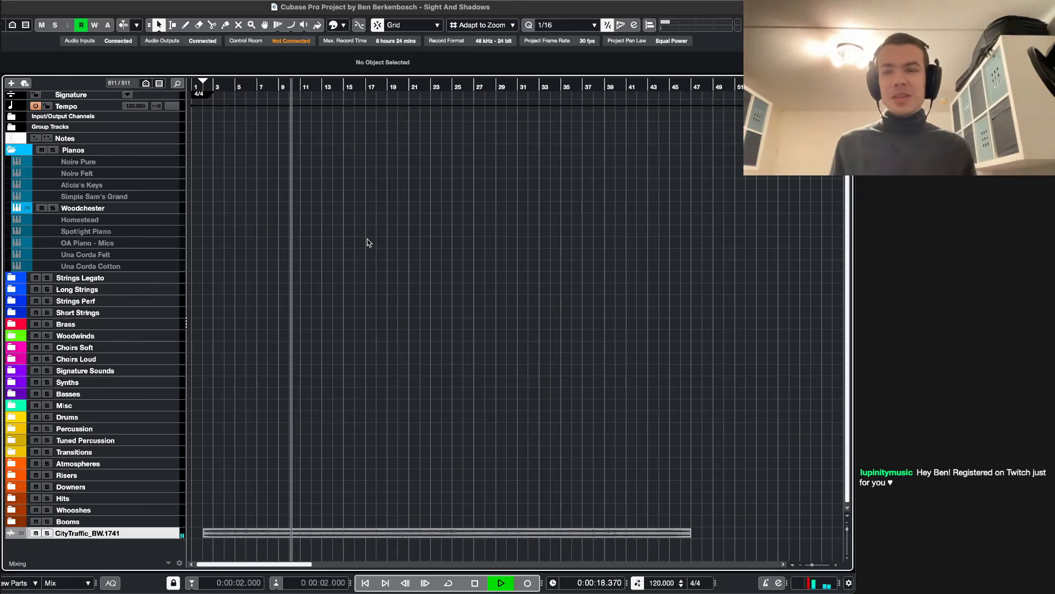
{"action": "scroll", "coordinate": [210, 300], "scroll_direction": "up", "scroll_amount": 3}
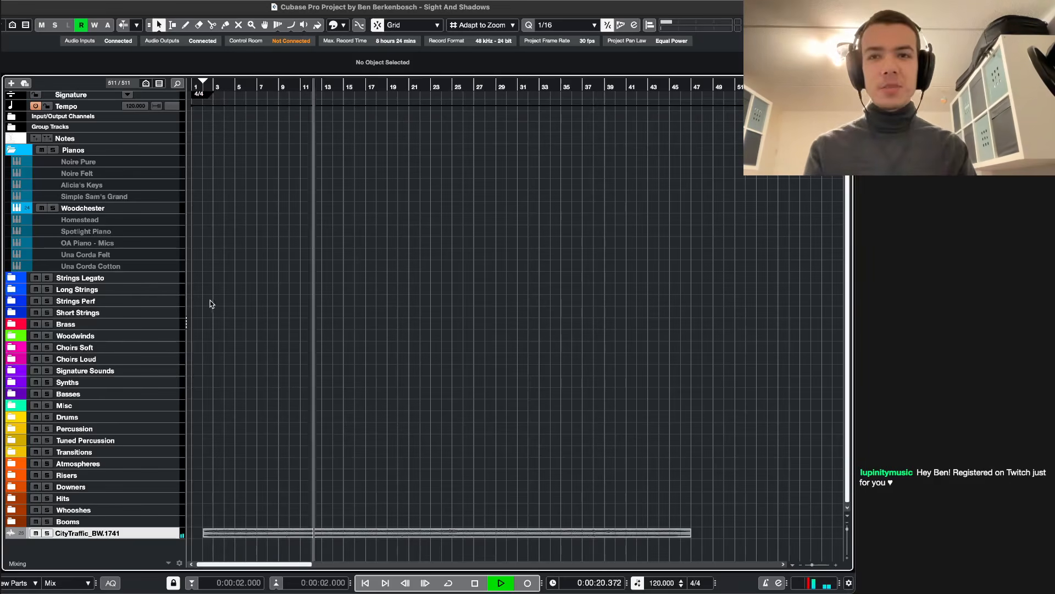
{"action": "scroll", "coordinate": [211, 303], "scroll_direction": "up", "scroll_amount": 2}
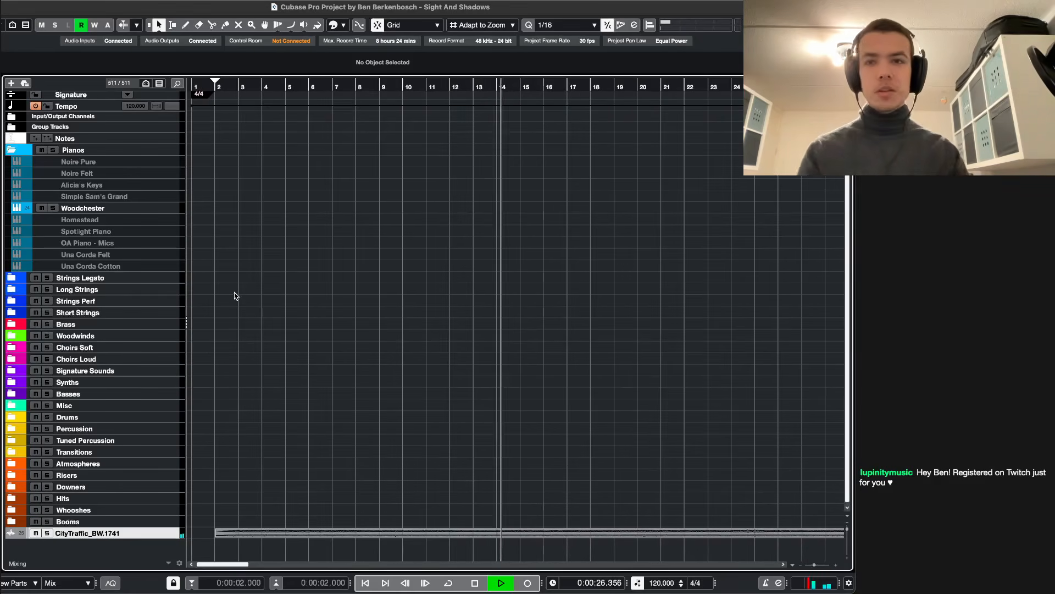
- Replay the traffic ambience from bar 2 with the CityTraffic_BW.1741 track enlarged to inspect its waveform
{"action": "scroll", "coordinate": [261, 331], "scroll_direction": "up", "scroll_amount": 2}
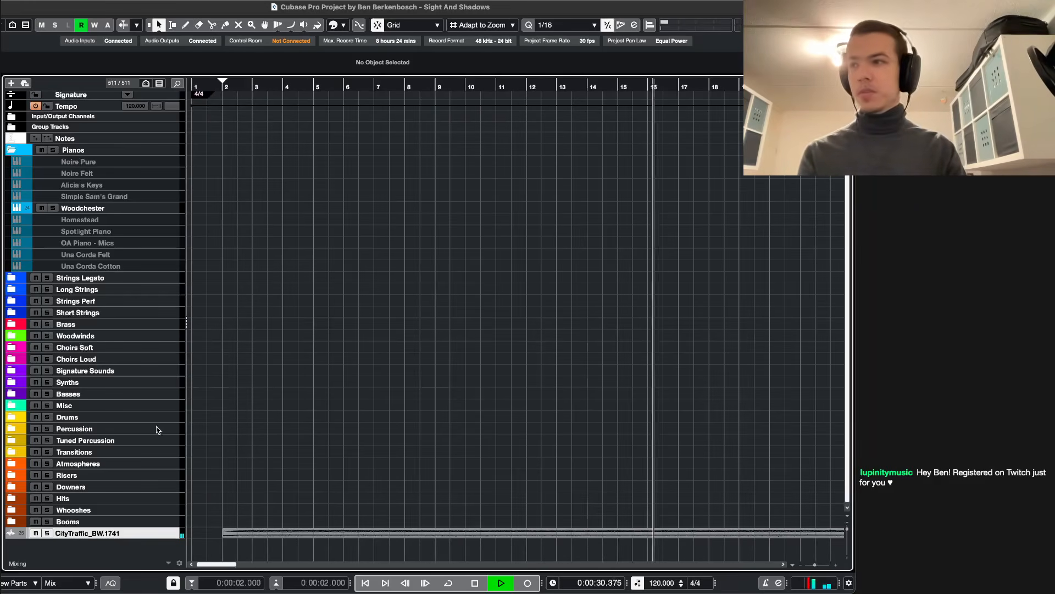
{"action": "key", "text": "space"}
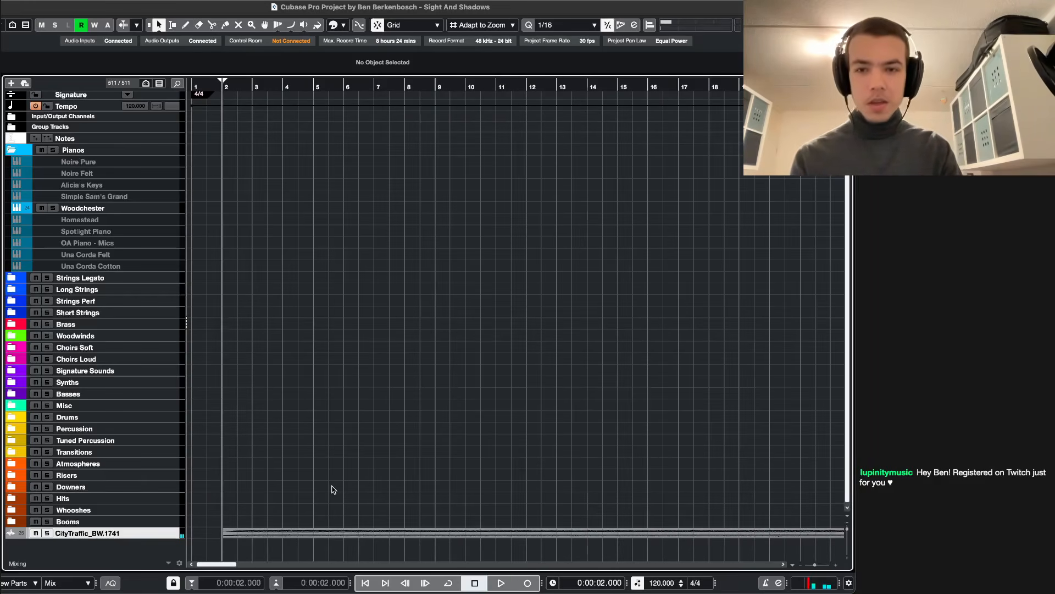
{"action": "key", "text": "space"}
{"action": "key", "text": "super+alt+e"}
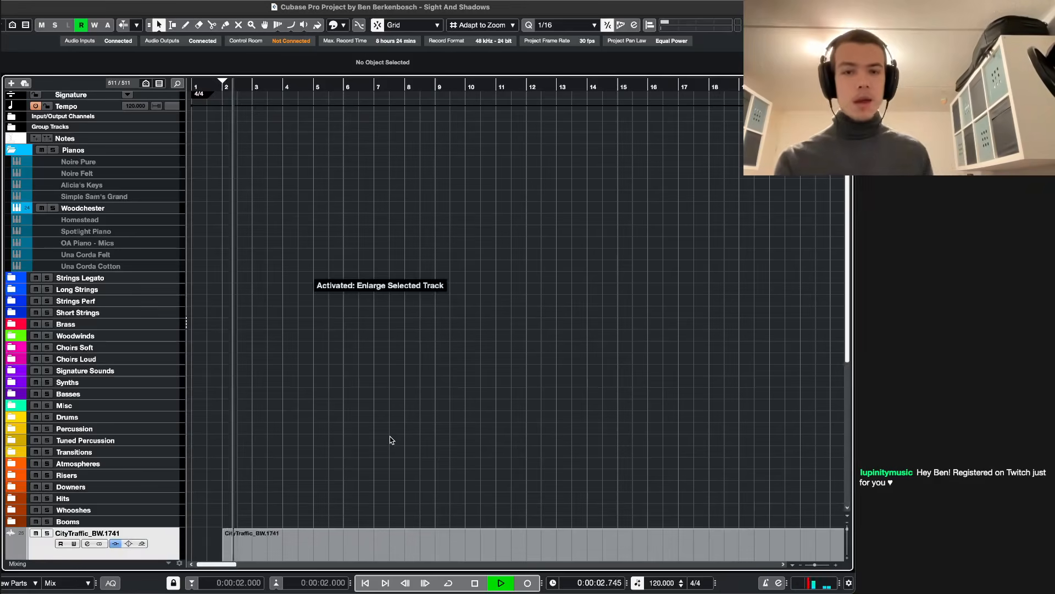
{"action": "scroll", "coordinate": [388, 396], "scroll_direction": "down", "scroll_amount": 5}
{"action": "scroll", "coordinate": [290, 388], "scroll_direction": "up", "scroll_amount": 3}
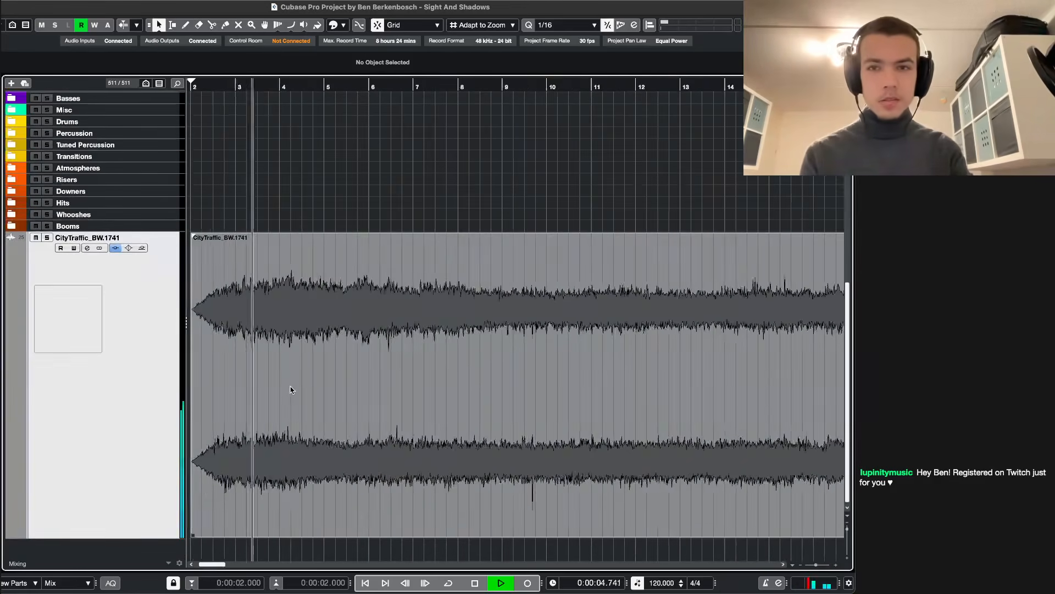
{"action": "scroll", "coordinate": [291, 385], "scroll_direction": "left", "scroll_amount": 2}
{"action": "scroll", "coordinate": [291, 384], "scroll_direction": "up", "scroll_amount": 1}
- Compare the CityTraffic_BW.1741 ambience with its inserts bypassed and active, restore the track height and stop playback
{"action": "key", "text": "e"}
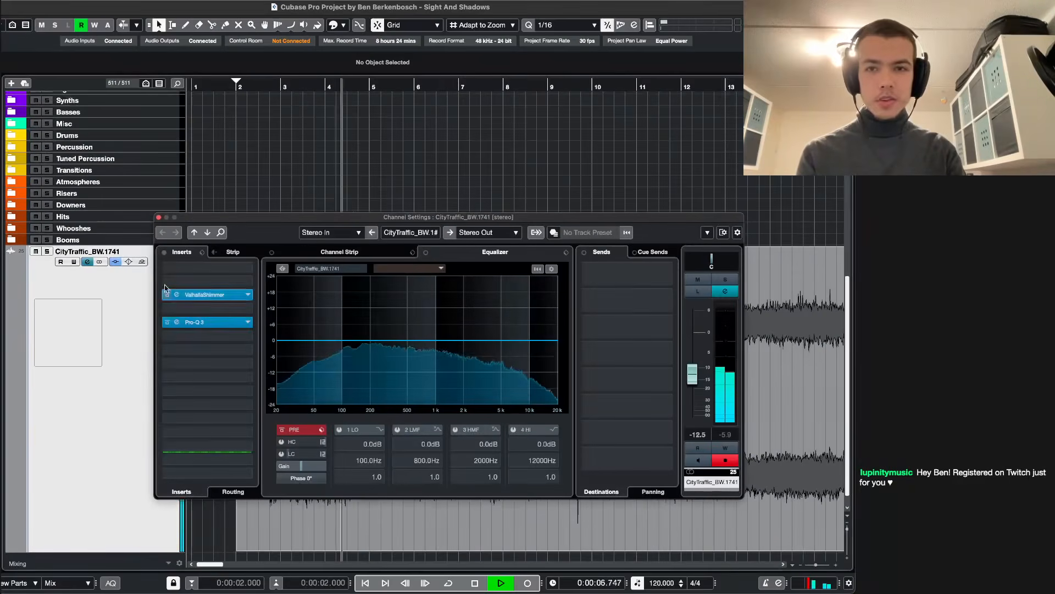
{"action": "left_click", "coordinate": [164, 254]}
{"action": "left_click", "coordinate": [165, 253]}
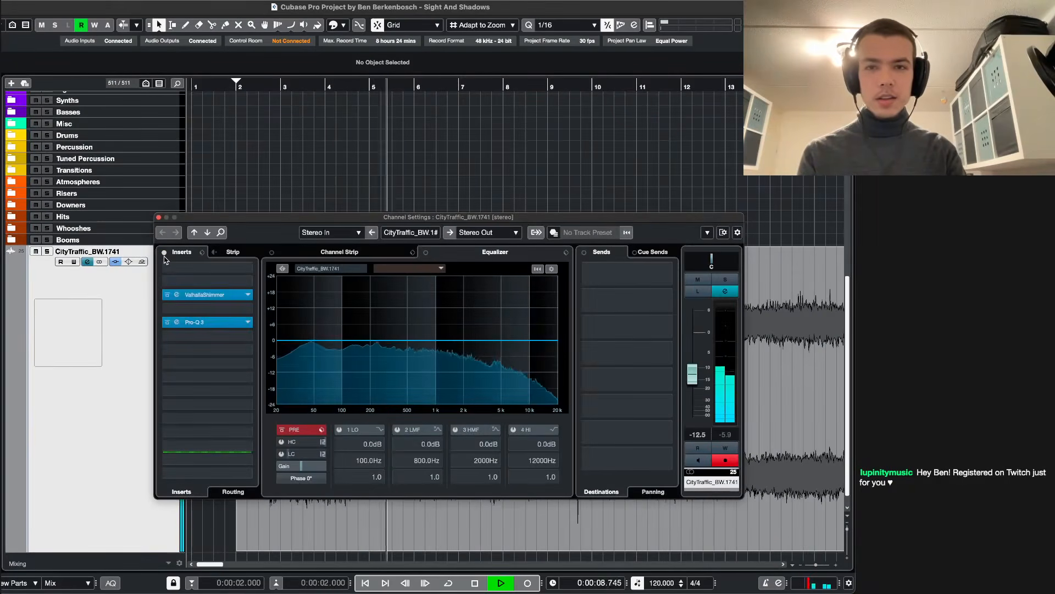
{"action": "left_click", "coordinate": [158, 218]}
{"action": "key", "text": "z"}
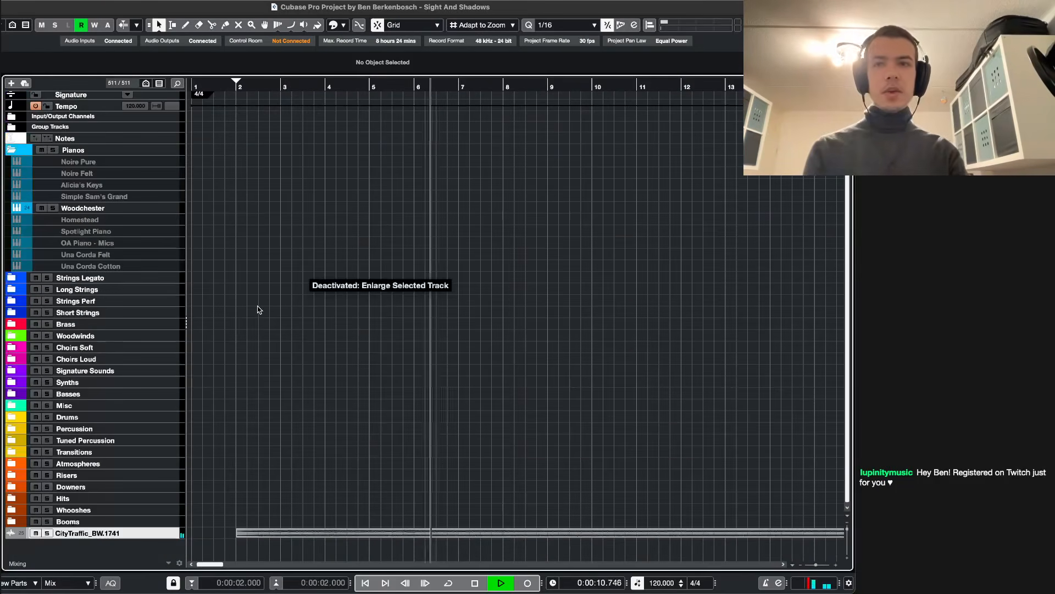
{"action": "key", "text": "space"}
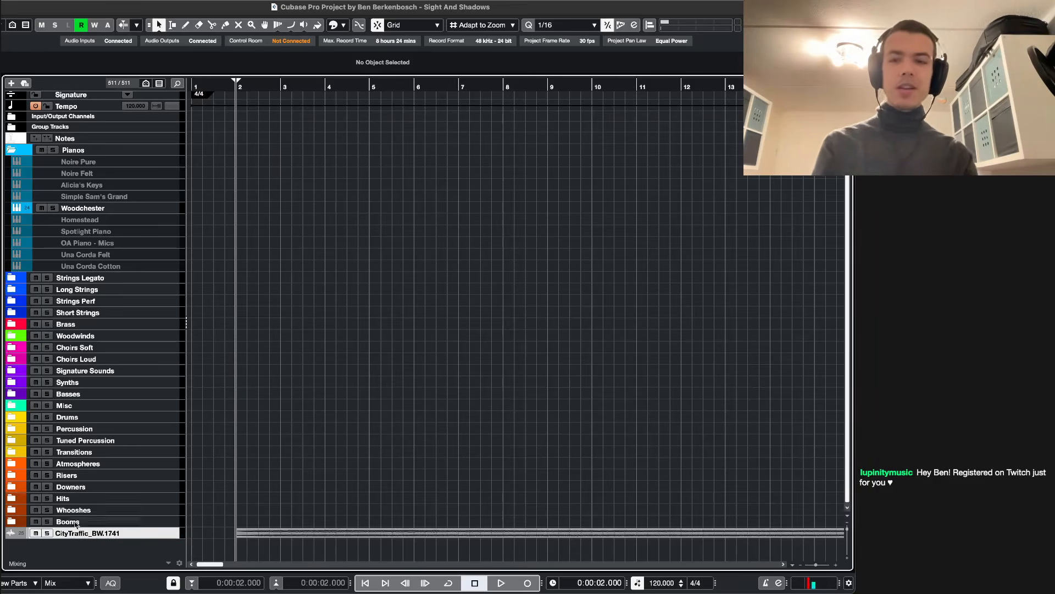
- Expand the Atmospheres folder and enable the Arkhis track
{"action": "left_click", "coordinate": [11, 465]}
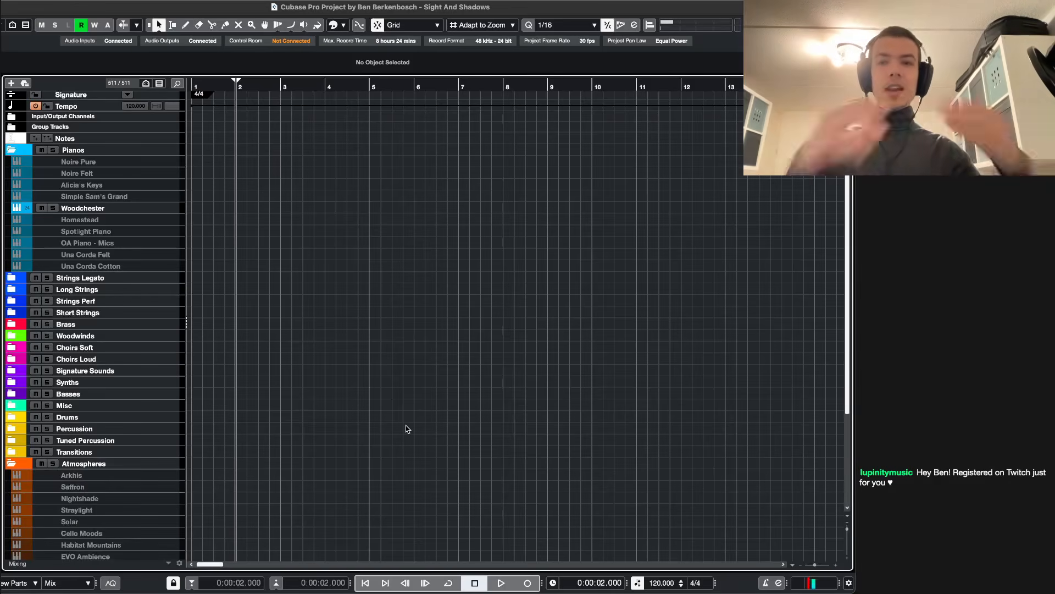
{"action": "scroll", "coordinate": [337, 423], "scroll_direction": "down", "scroll_amount": 5}
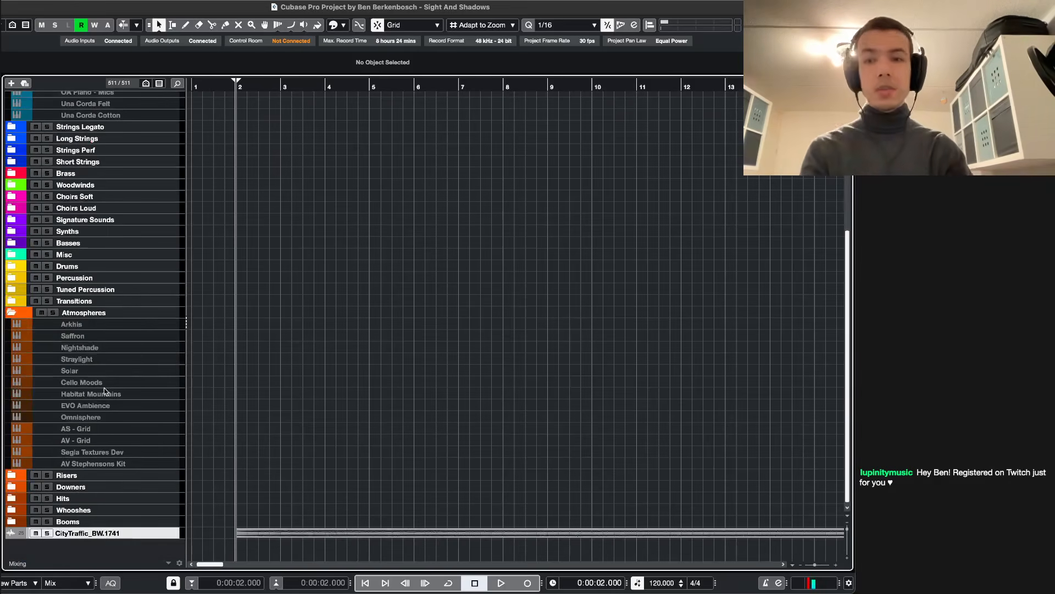
{"action": "right_click", "coordinate": [147, 330]}
{"action": "left_click", "coordinate": [114, 325]}
{"action": "right_click", "coordinate": [114, 324]}
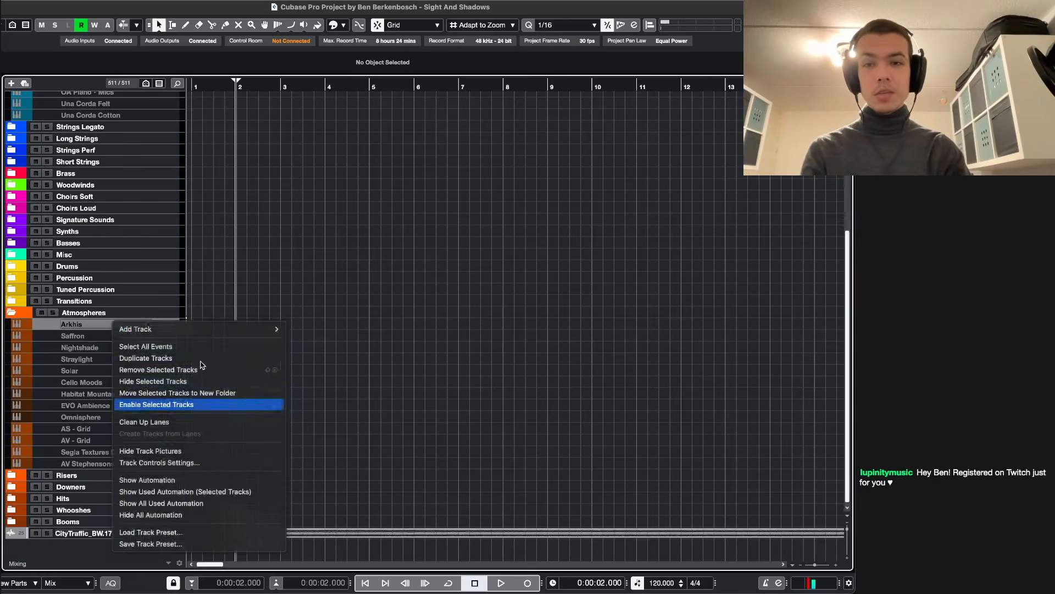
{"action": "left_click", "coordinate": [199, 405]}
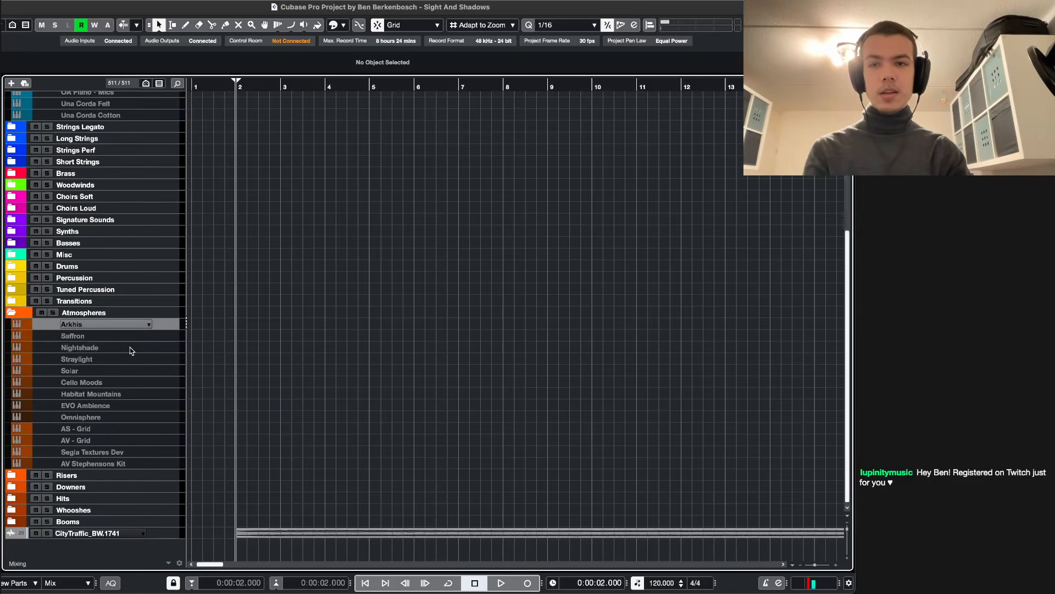
- Enable the Saffron, Nightshade, Straylight and Solar tracks together in the Atmospheres folder
{"action": "left_click", "coordinate": [101, 345]}
{"action": "left_click", "coordinate": [101, 337], "text": "shift"}
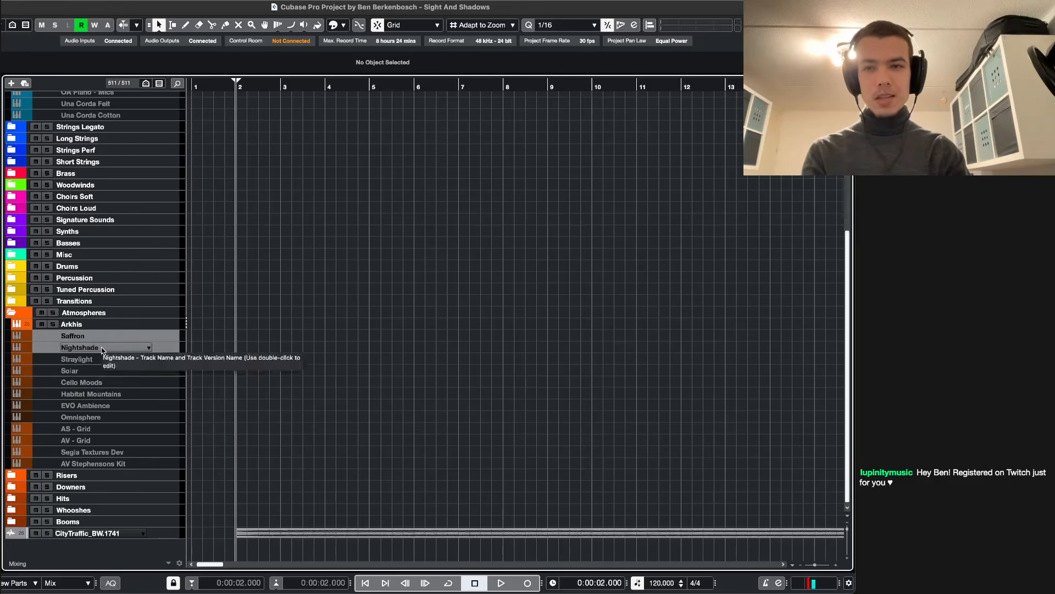
{"action": "left_click", "coordinate": [103, 371], "text": "super"}
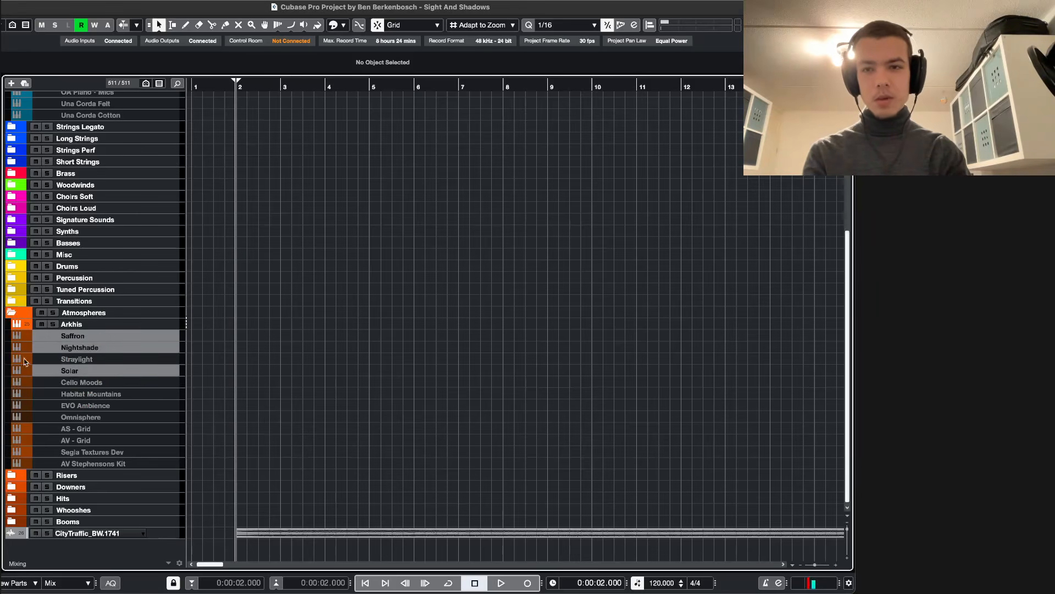
{"action": "left_click", "coordinate": [81, 359], "text": "super"}
{"action": "right_click", "coordinate": [95, 361]}
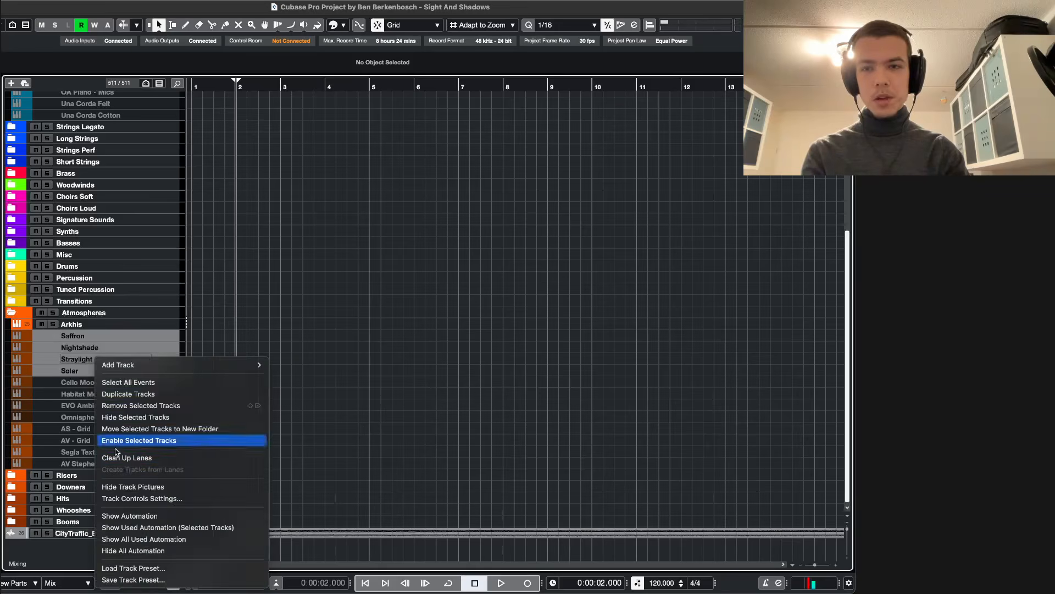
{"action": "left_click", "coordinate": [146, 442]}
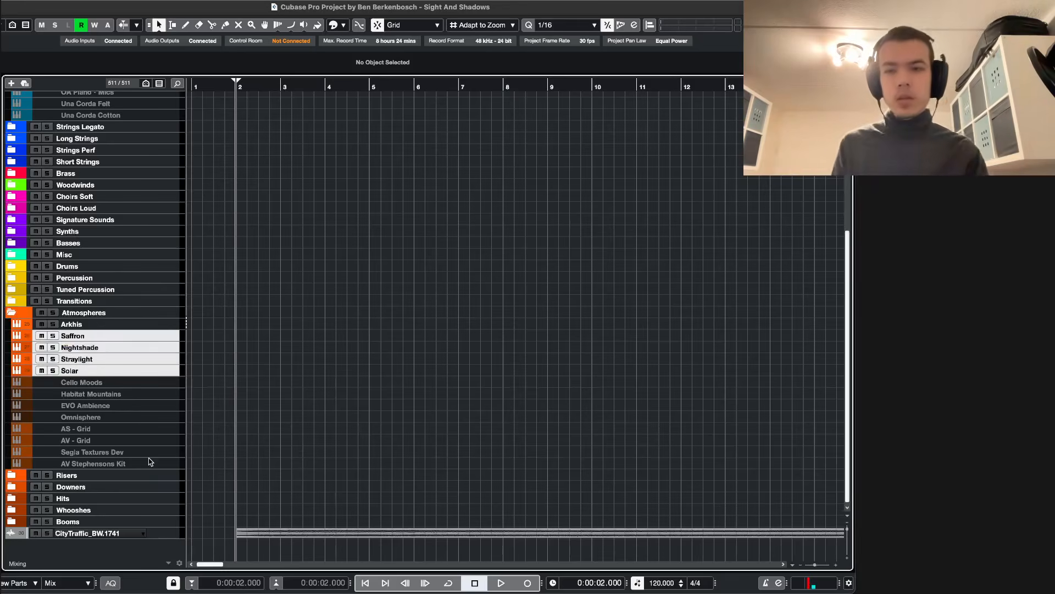
- Enable the AV Stephensons Kit track and hide all disabled tracks from the track list
{"action": "right_click", "coordinate": [149, 461]}
{"action": "right_click", "coordinate": [111, 461]}
{"action": "left_click", "coordinate": [132, 544]}
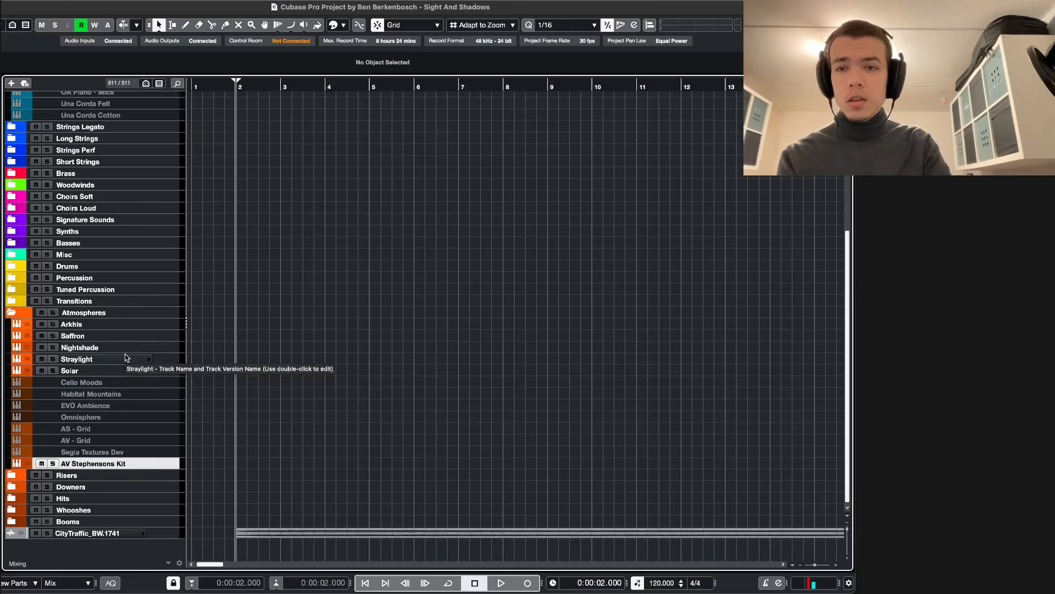
{"action": "key", "text": "v"}
- Open the Saffron track's Kontakt instrument, discard the subscription notice, audition the No Way Back sound and close it
{"action": "left_click", "coordinate": [94, 234]}
{"action": "left_click", "coordinate": [97, 214]}
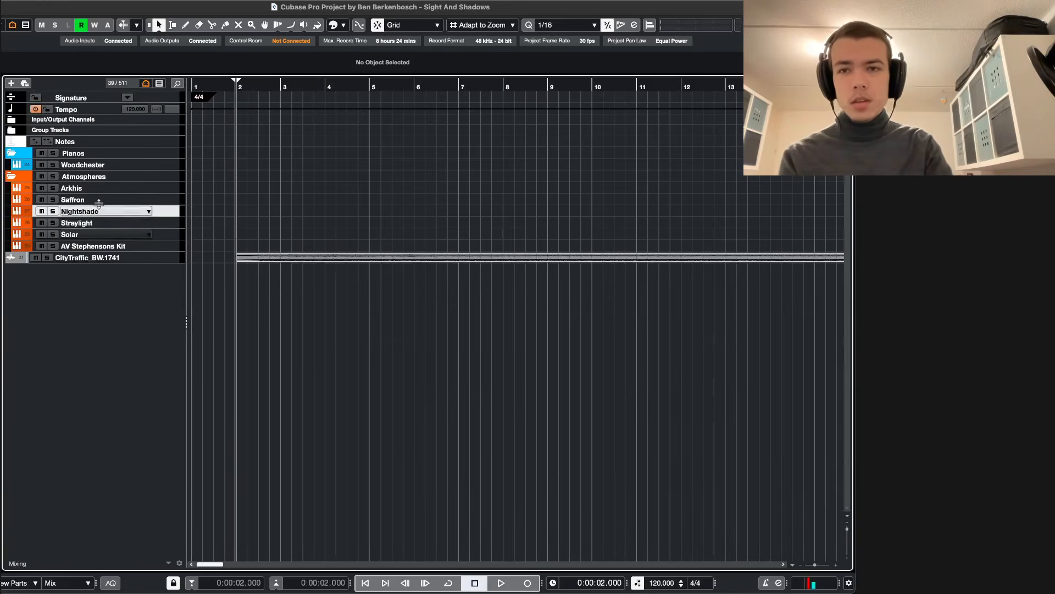
{"action": "left_click", "coordinate": [104, 201]}
{"action": "key", "text": "e"}
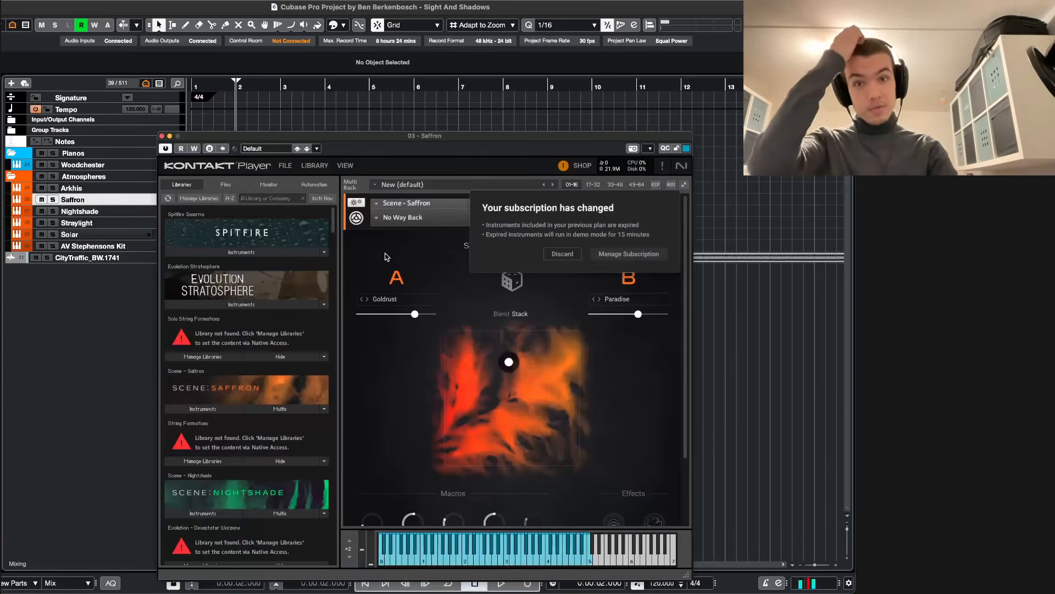
{"action": "left_click", "coordinate": [558, 253]}
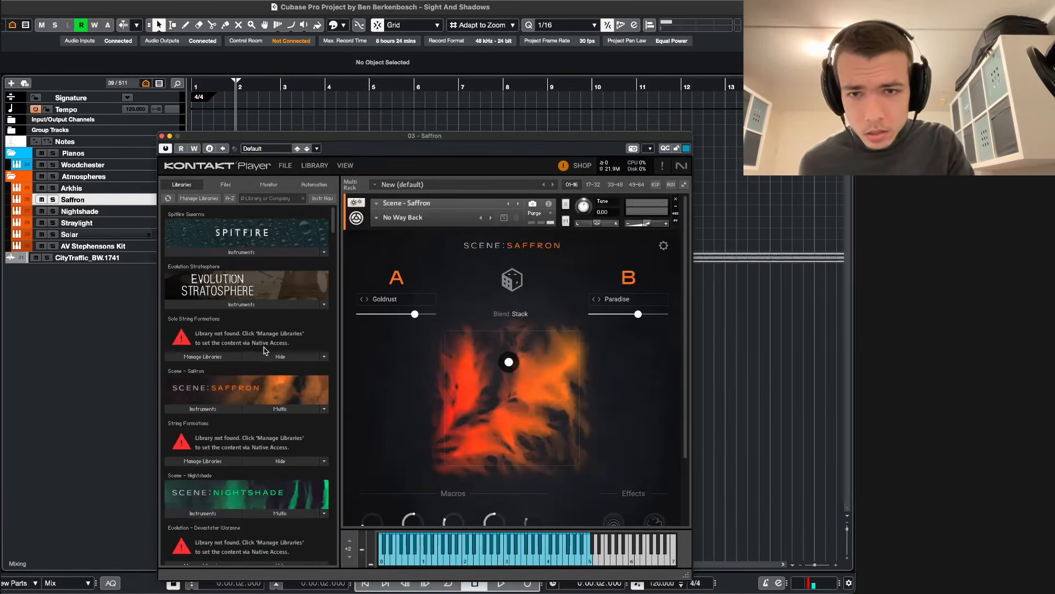
{"action": "scroll", "coordinate": [253, 463], "scroll_direction": "down", "scroll_amount": 10}
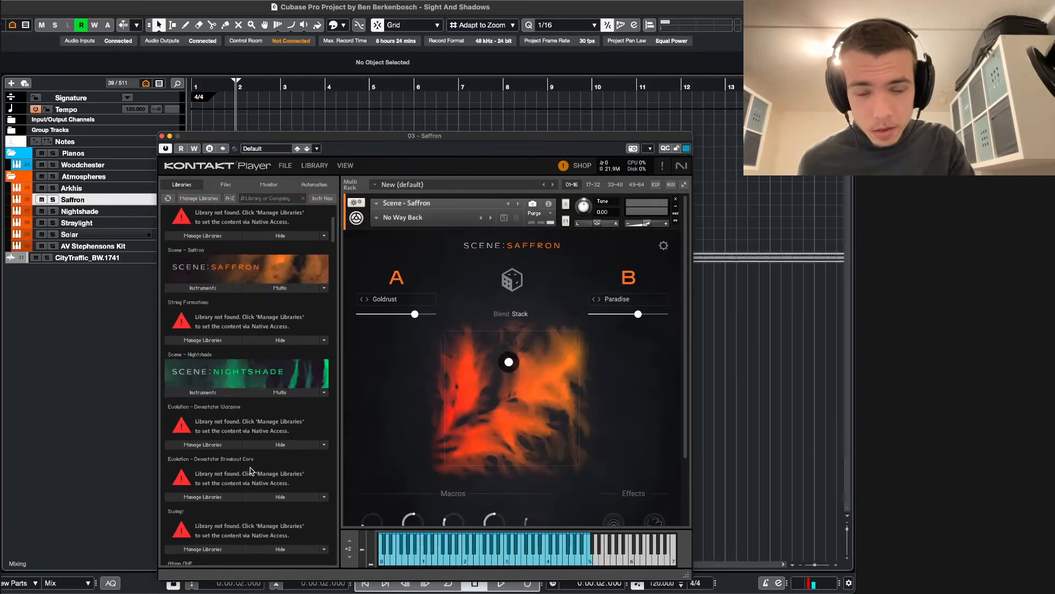
{"action": "scroll", "coordinate": [250, 471], "scroll_direction": "up", "scroll_amount": 10}
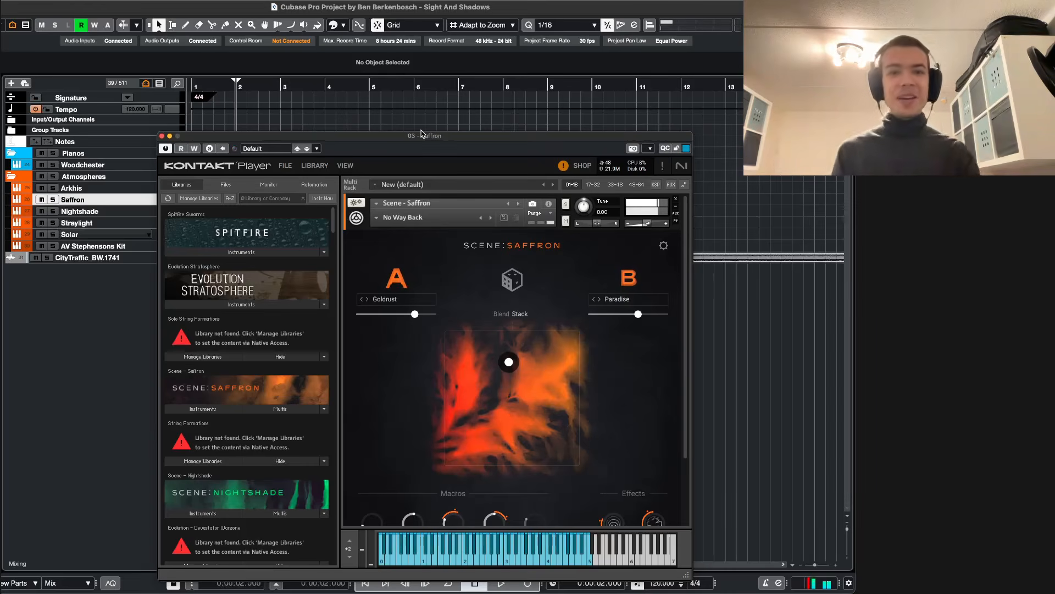
{"action": "left_click", "coordinate": [162, 135]}
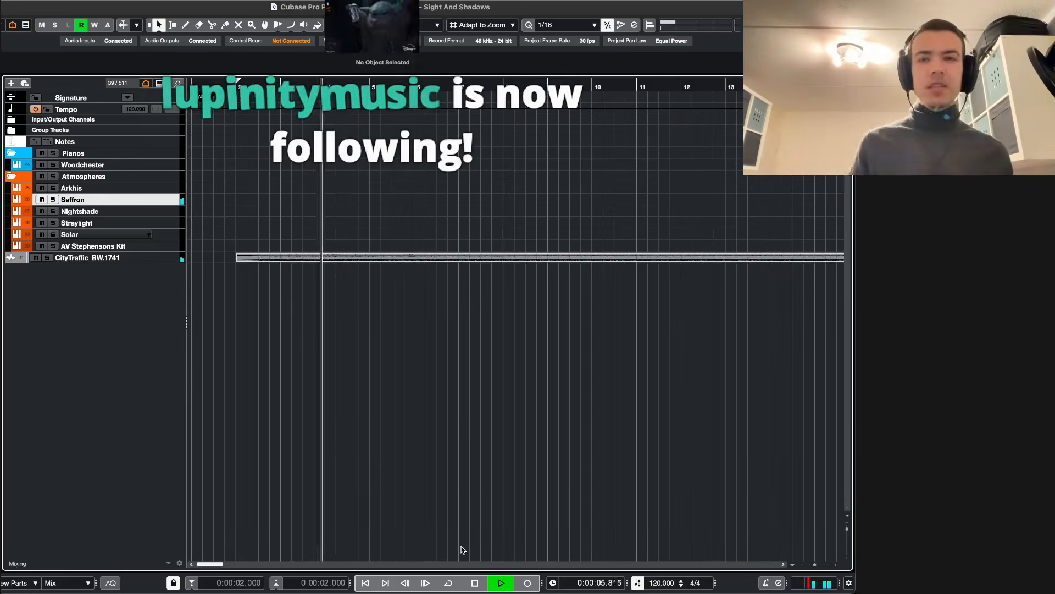
- Record a MIDI performance on the Saffron track over the traffic ambience, from bar 2 to about bar 23
{"action": "key", "text": "space"}
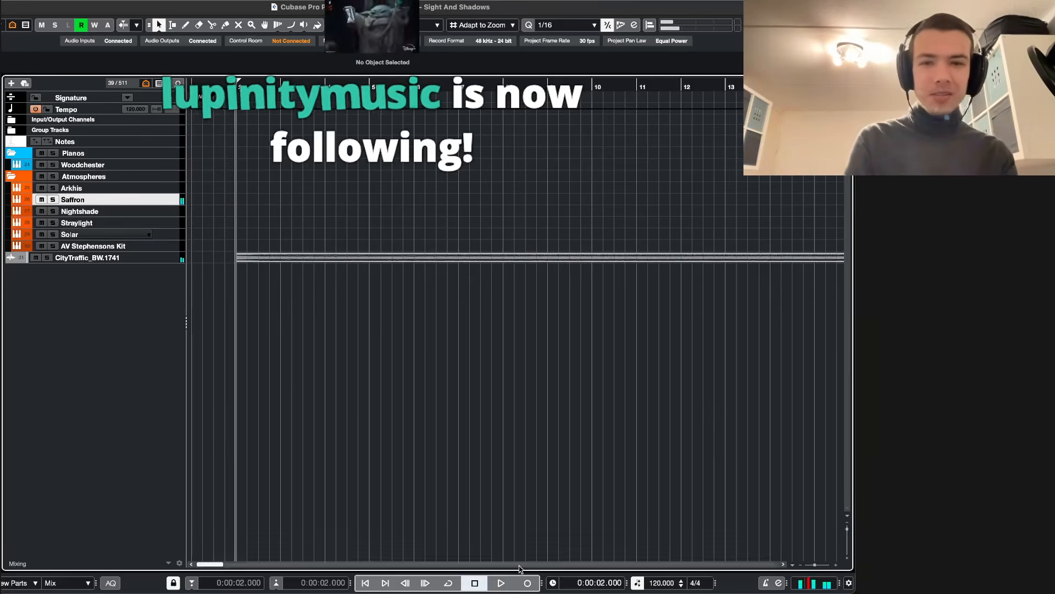
{"action": "left_click", "coordinate": [527, 582]}
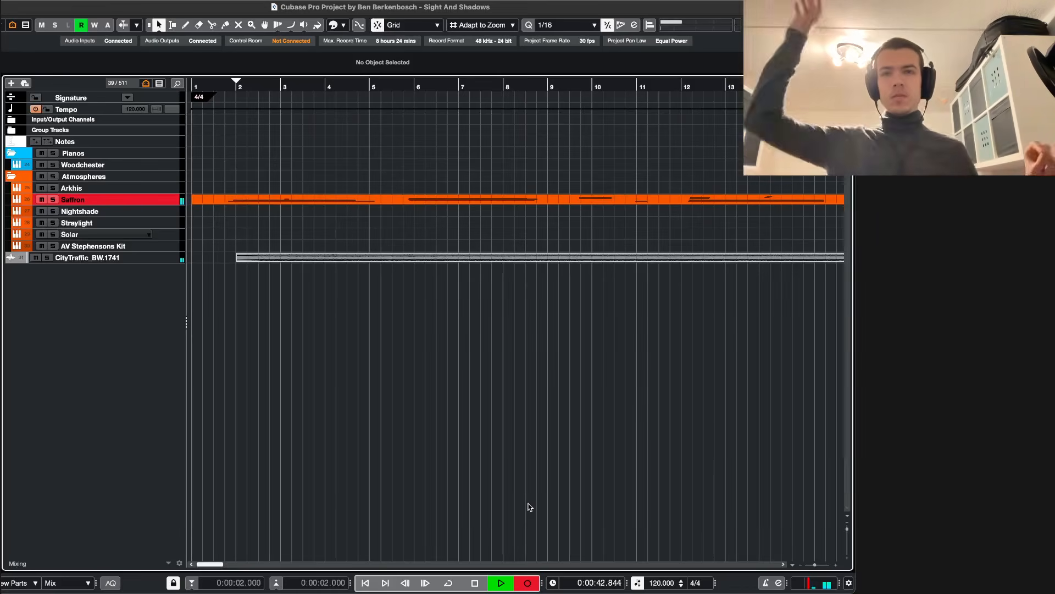
{"action": "key", "text": "space"}
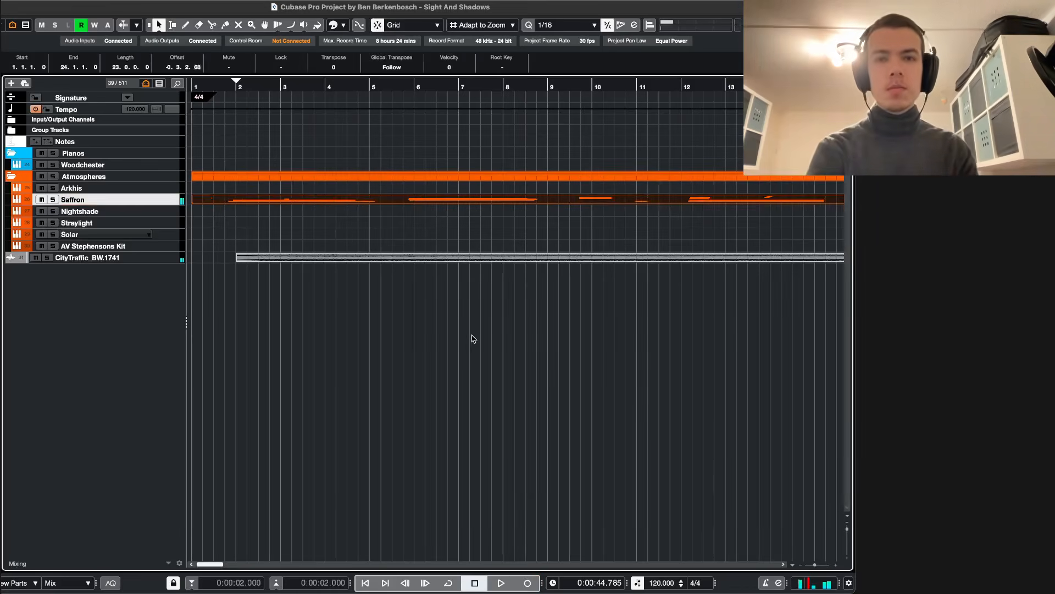
- Open the recorded Saffron part in the Key Editor and display all of its notes
{"action": "scroll", "coordinate": [471, 335], "scroll_direction": "right", "scroll_amount": 15}
{"action": "double_click", "coordinate": [286, 203]}
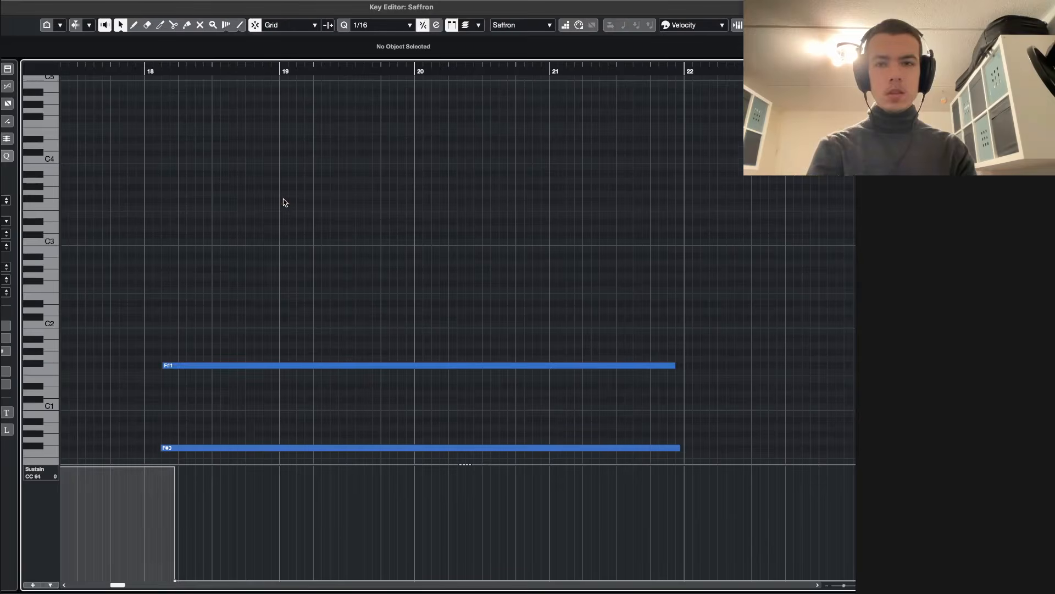
{"action": "key", "text": "Escape"}
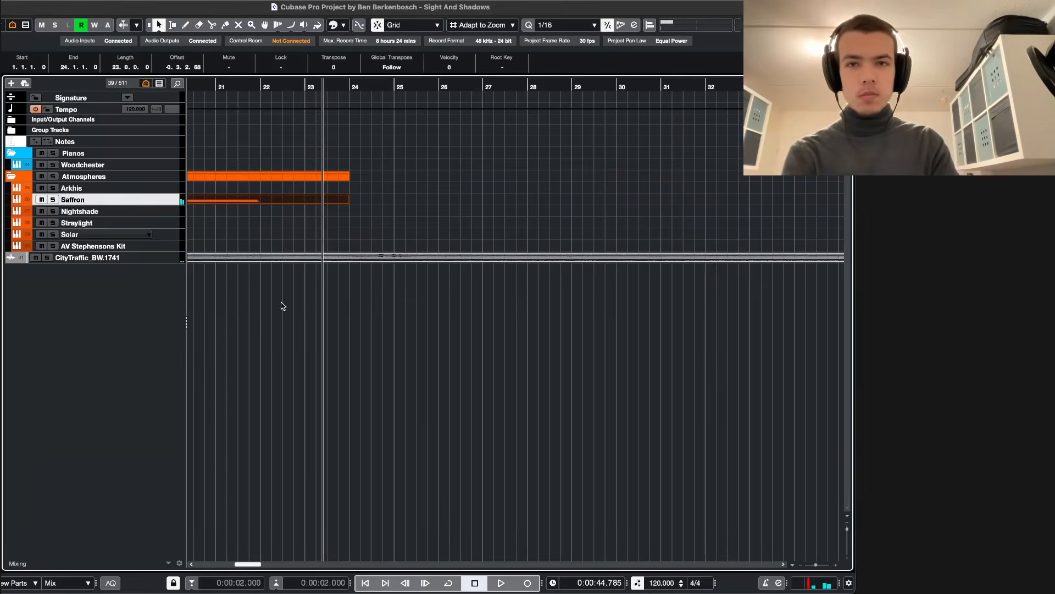
{"action": "double_click", "coordinate": [279, 196]}
{"action": "key", "text": "g"}
{"action": "key", "text": "g"}
{"action": "key", "text": "g"}
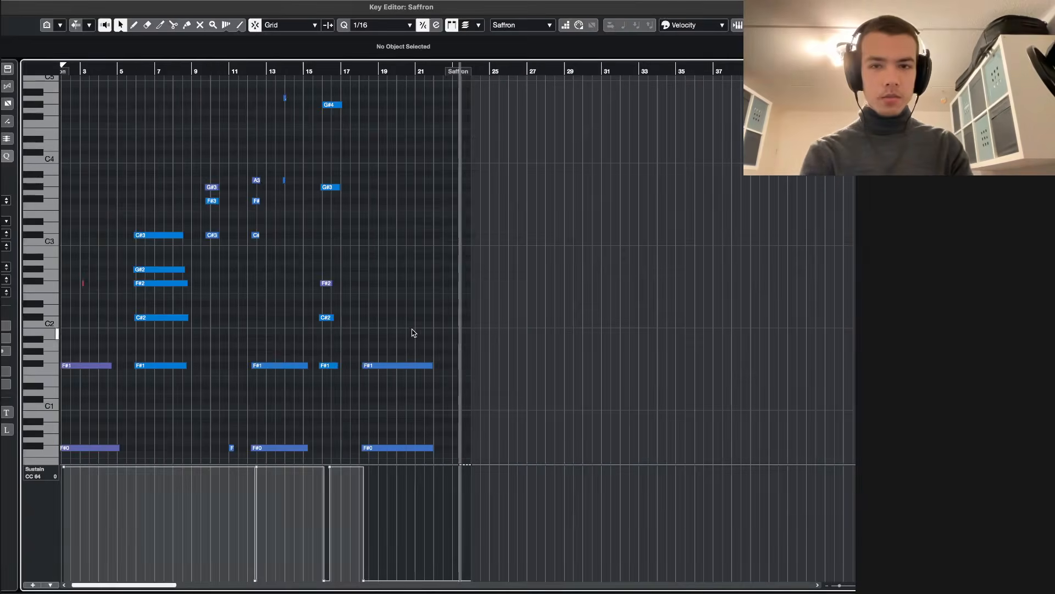
- Switch the controller lane to CC 11 (Expression) and set it to maximum from the start of the Saffron part
{"action": "left_click", "coordinate": [39, 478]}
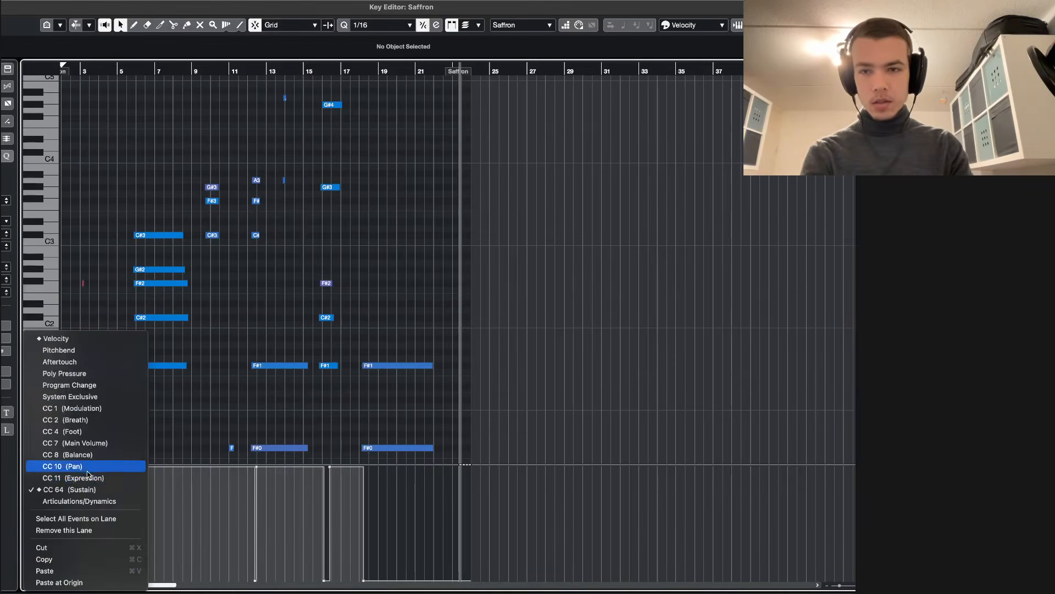
{"action": "left_click", "coordinate": [83, 478]}
{"action": "scroll", "coordinate": [68, 493], "scroll_direction": "up", "scroll_amount": 5}
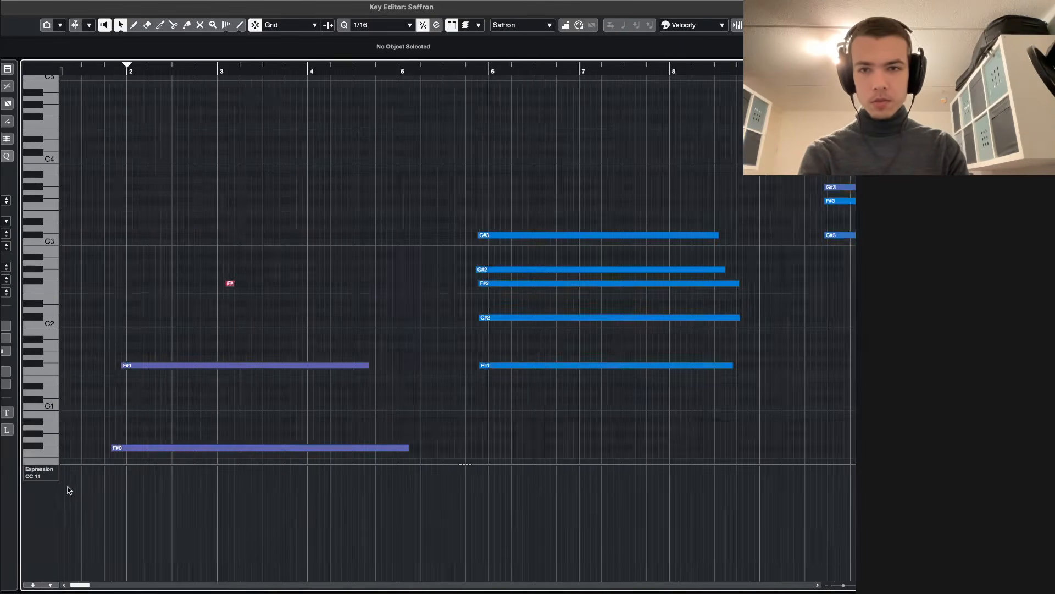
{"action": "scroll", "coordinate": [70, 491], "scroll_direction": "left", "scroll_amount": 2}
{"action": "key", "text": "8"}
{"action": "left_click", "coordinate": [87, 468]}
{"action": "key", "text": "1"}
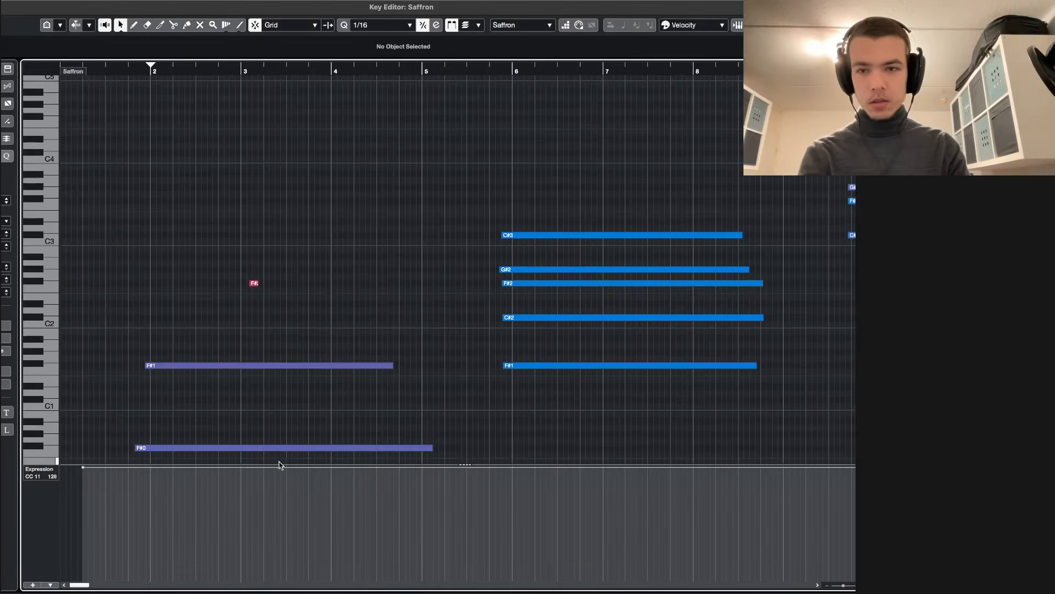
- Draw an Expression fade from maximum to 0 under the last F# notes, from bar 18 to about bar 22, with 1/128 quantize
{"action": "scroll", "coordinate": [283, 464], "scroll_direction": "down", "scroll_amount": 4}
{"action": "scroll", "coordinate": [351, 431], "scroll_direction": "down", "scroll_amount": 6}
{"action": "scroll", "coordinate": [142, 357], "scroll_direction": "up", "scroll_amount": 5}
{"action": "scroll", "coordinate": [147, 361], "scroll_direction": "down", "scroll_amount": 5}
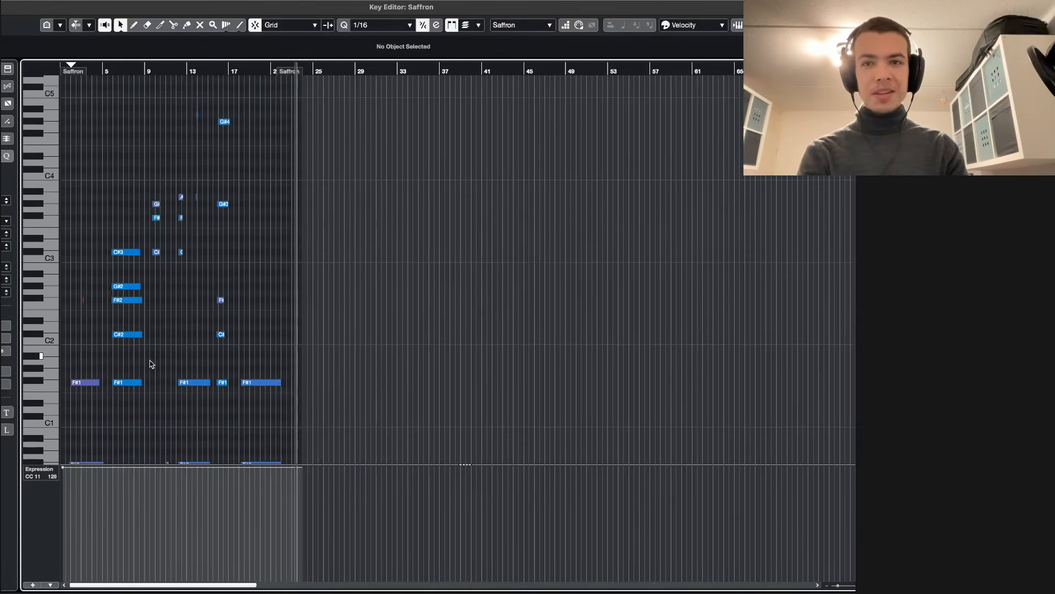
{"action": "scroll", "coordinate": [241, 399], "scroll_direction": "up", "scroll_amount": 5}
{"action": "scroll", "coordinate": [400, 431], "scroll_direction": "up", "scroll_amount": 4}
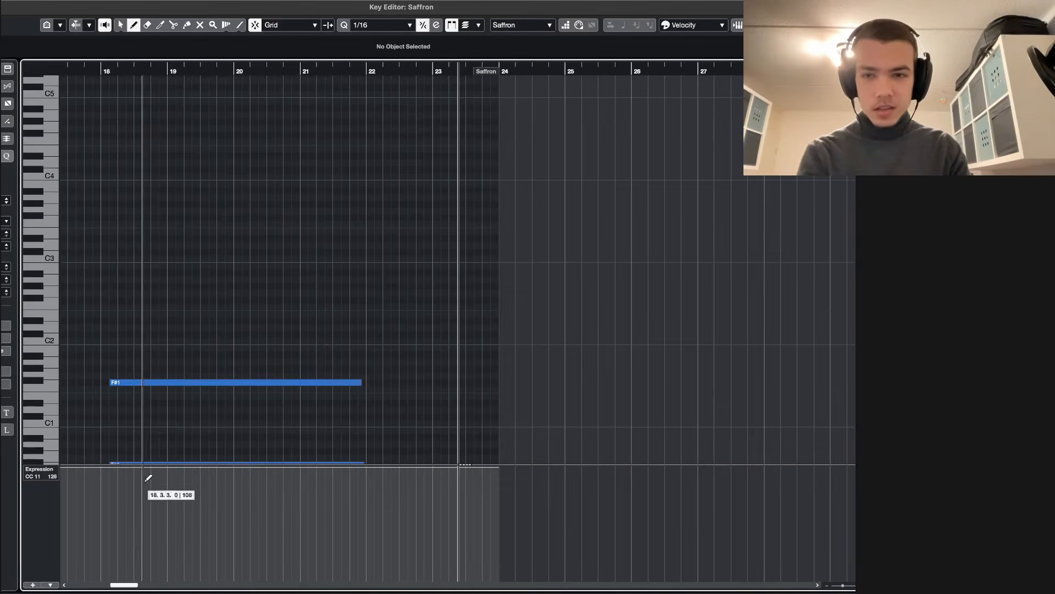
{"action": "mouse_move", "coordinate": [113, 466]}
{"action": "left_mouse_down"}
{"action": "mouse_move", "coordinate": [242, 466]}
{"action": "mouse_move", "coordinate": [313, 502]}
{"action": "mouse_move", "coordinate": [358, 566]}
{"action": "mouse_move", "coordinate": [360, 537]}
{"action": "left_mouse_up"}
{"action": "scroll", "coordinate": [341, 456], "scroll_direction": "down", "scroll_amount": 2}
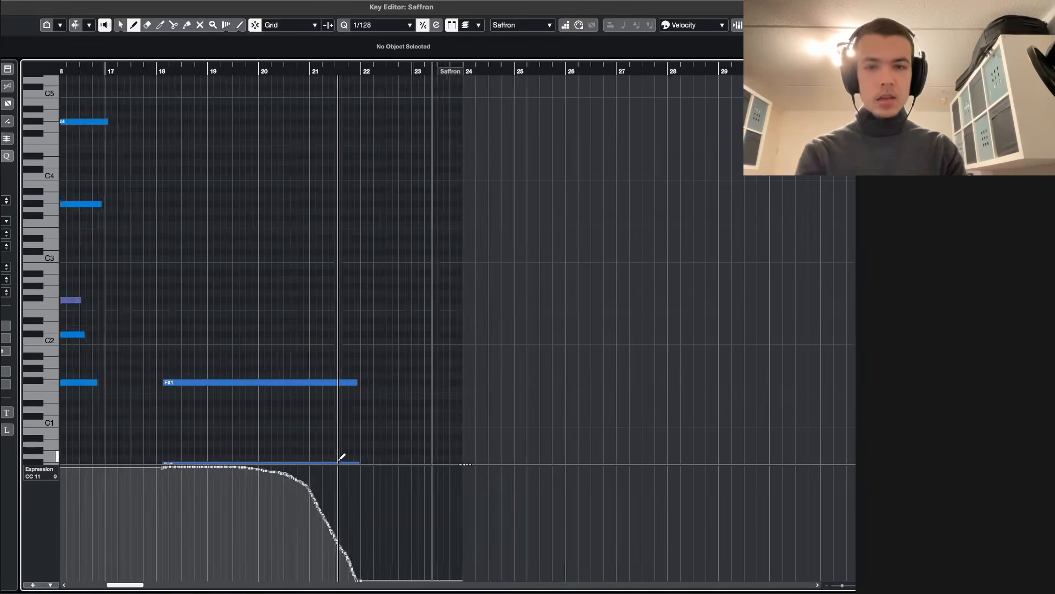
- Close the Key Editor and return to the start of the arrangement
{"action": "scroll", "coordinate": [341, 456], "scroll_direction": "left", "scroll_amount": 4}
{"action": "key", "text": "Return"}
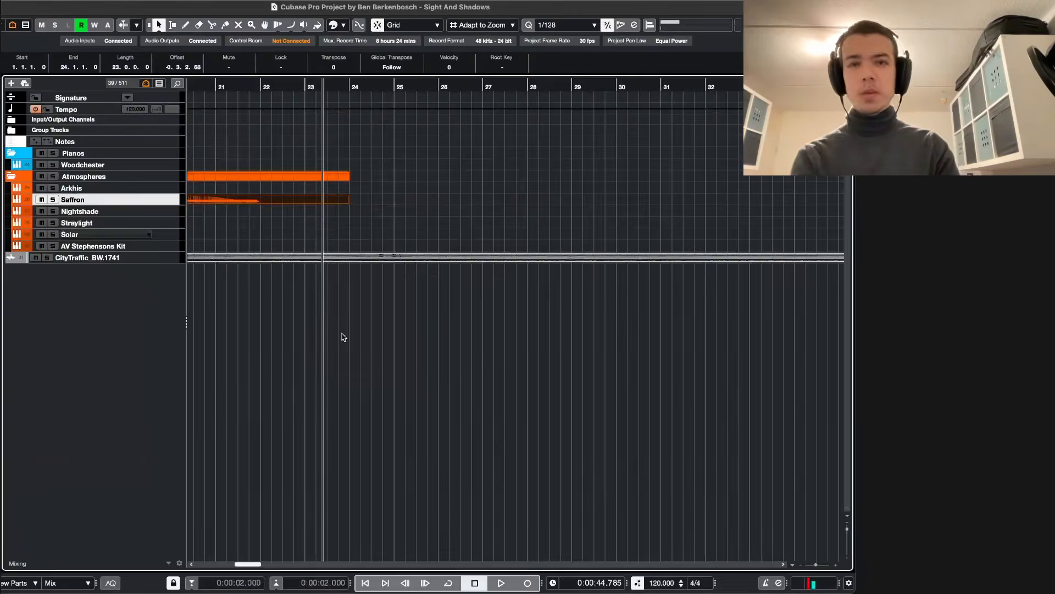
{"action": "scroll", "coordinate": [339, 318], "scroll_direction": "left", "scroll_amount": 10}
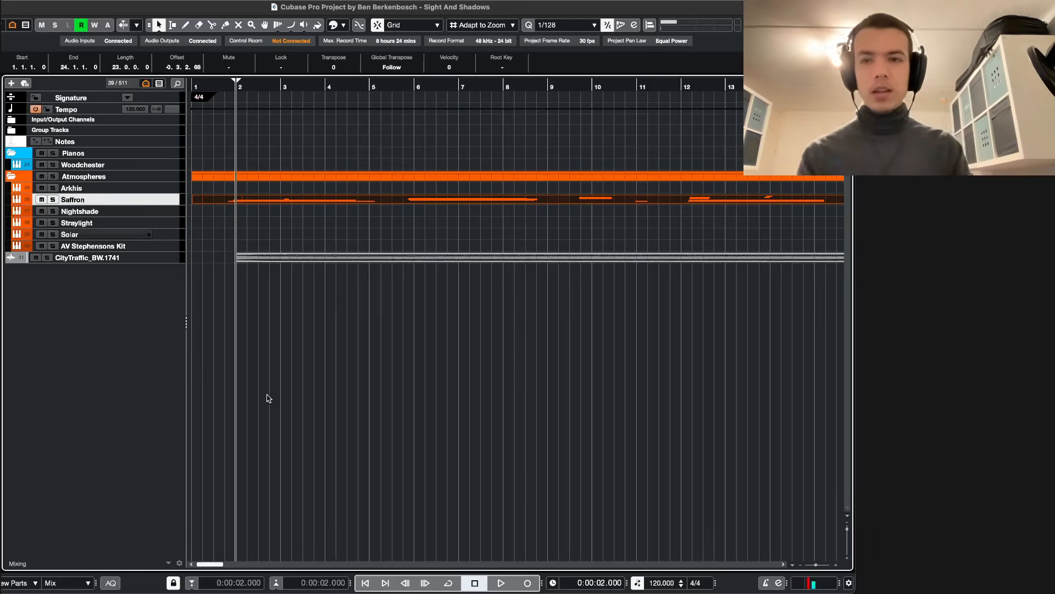
- Show all template tracks and expand the Booms and Percussion folders to find a boom instrument
{"action": "key", "text": "alt+a"}
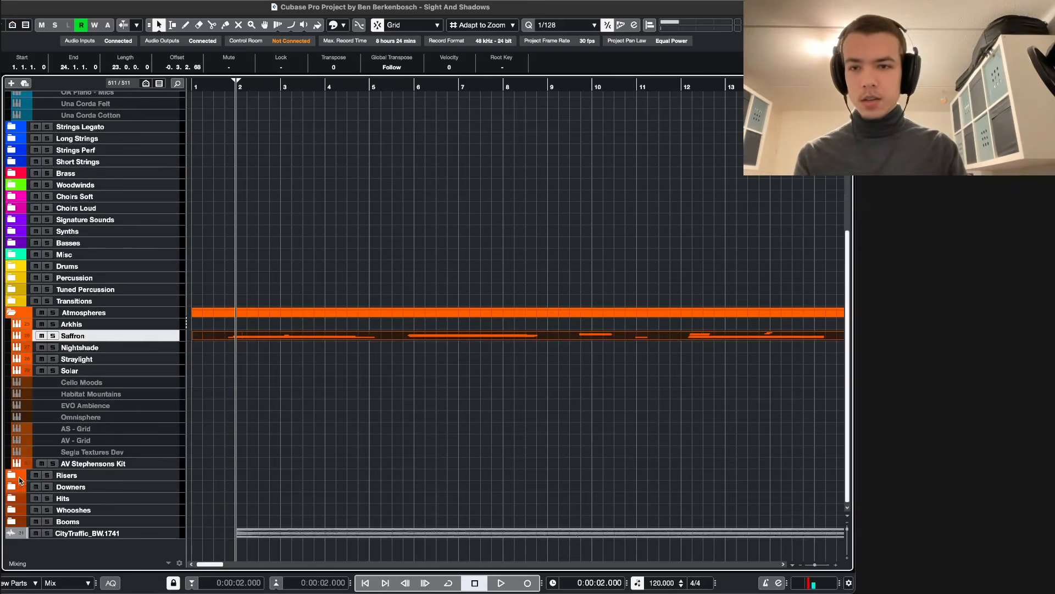
{"action": "left_click", "coordinate": [11, 522]}
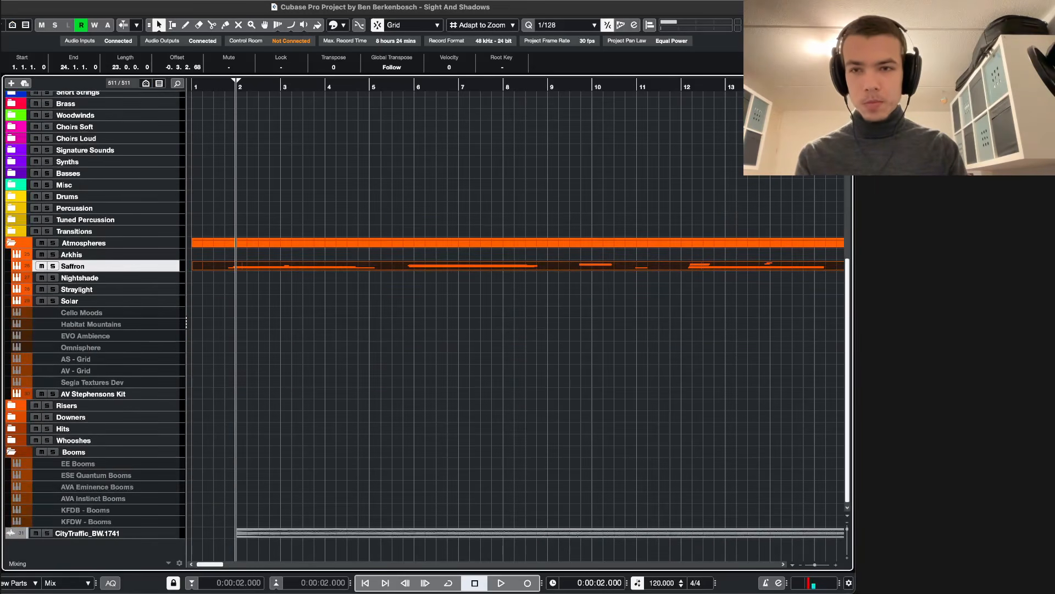
{"action": "left_click", "coordinate": [13, 208]}
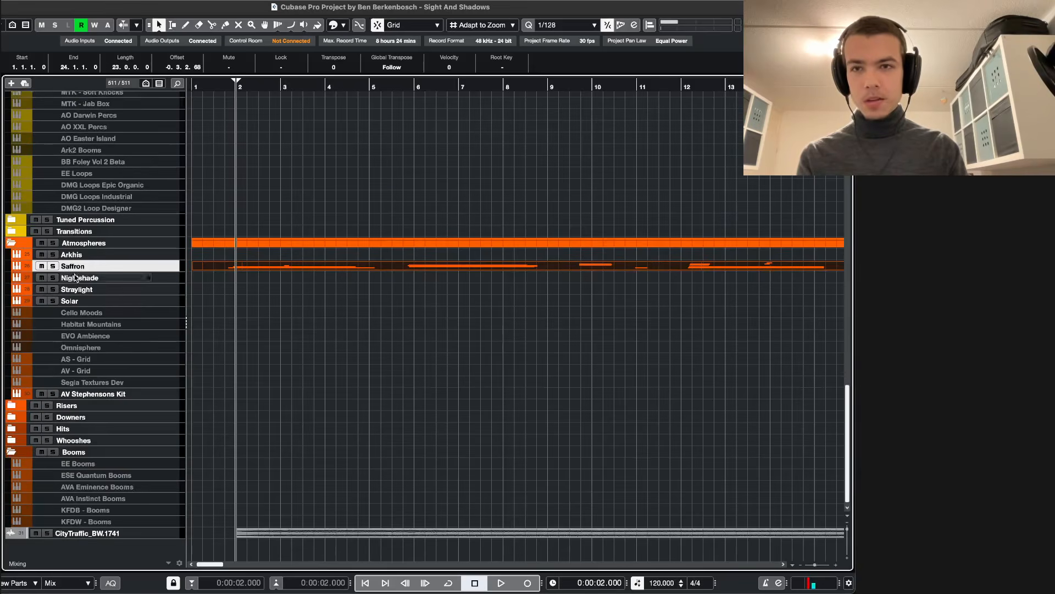
{"action": "scroll", "coordinate": [86, 325], "scroll_direction": "up", "scroll_amount": 3}
{"action": "scroll", "coordinate": [100, 210], "scroll_direction": "up", "scroll_amount": 1}
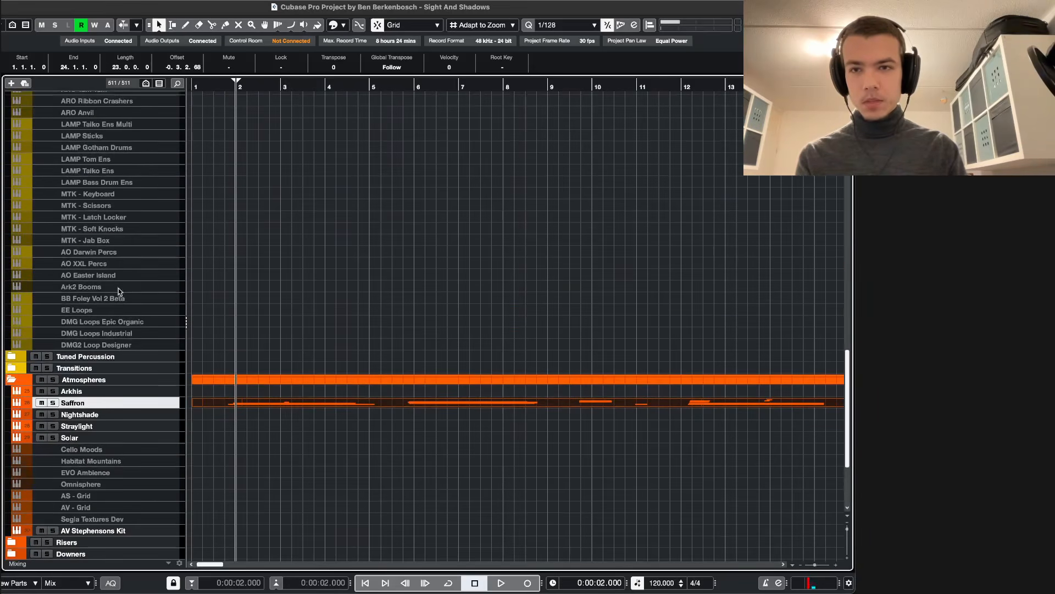
- Enable the disabled Ark2 Booms track in the Percussion folder and hide the unused template tracks again
{"action": "right_click", "coordinate": [119, 291]}
{"action": "right_click", "coordinate": [91, 288]}
{"action": "mouse_move", "coordinate": [91, 289]}
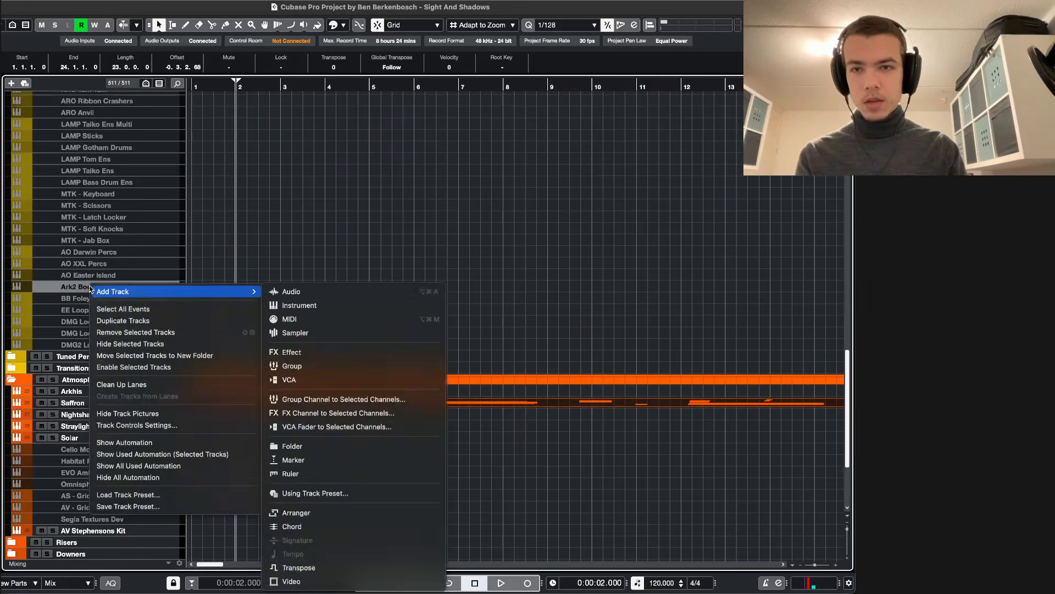
{"action": "left_click", "coordinate": [150, 367]}
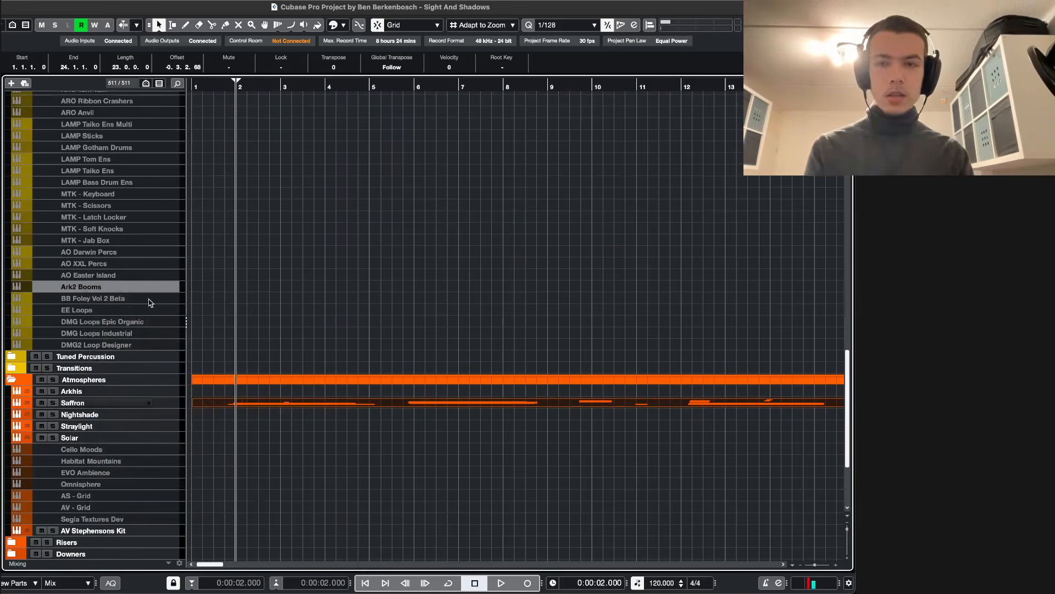
{"action": "key", "text": "ctrl+h"}
- Record a boom at bar 22 on the Ark2 Booms track, in a part from bar 20 to bar 24
{"action": "scroll", "coordinate": [450, 299], "scroll_direction": "right", "scroll_amount": 15}
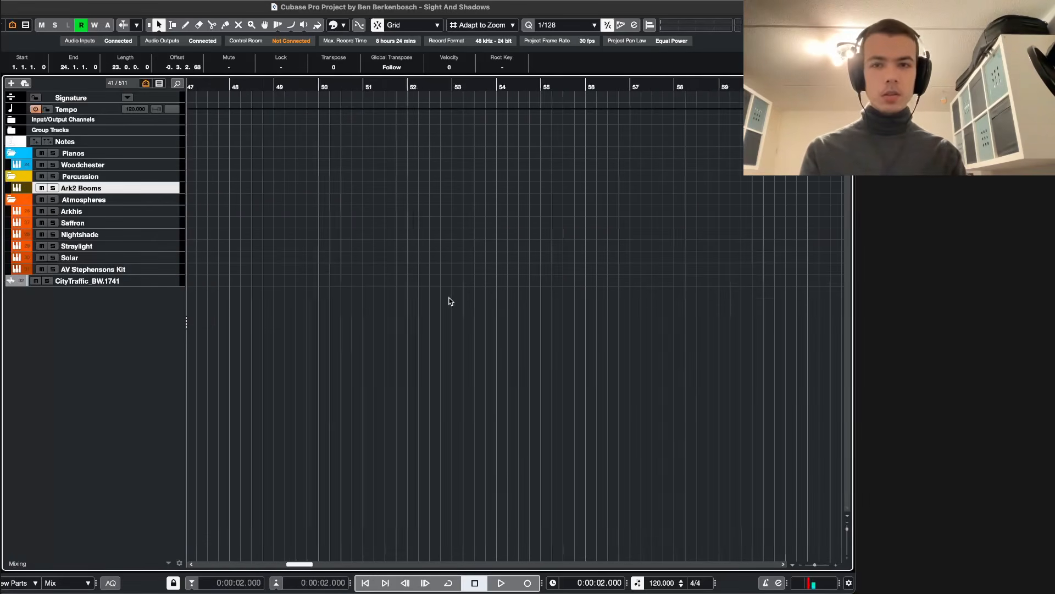
{"action": "scroll", "coordinate": [451, 298], "scroll_direction": "left", "scroll_amount": 5}
{"action": "scroll", "coordinate": [327, 245], "scroll_direction": "left", "scroll_amount": 10}
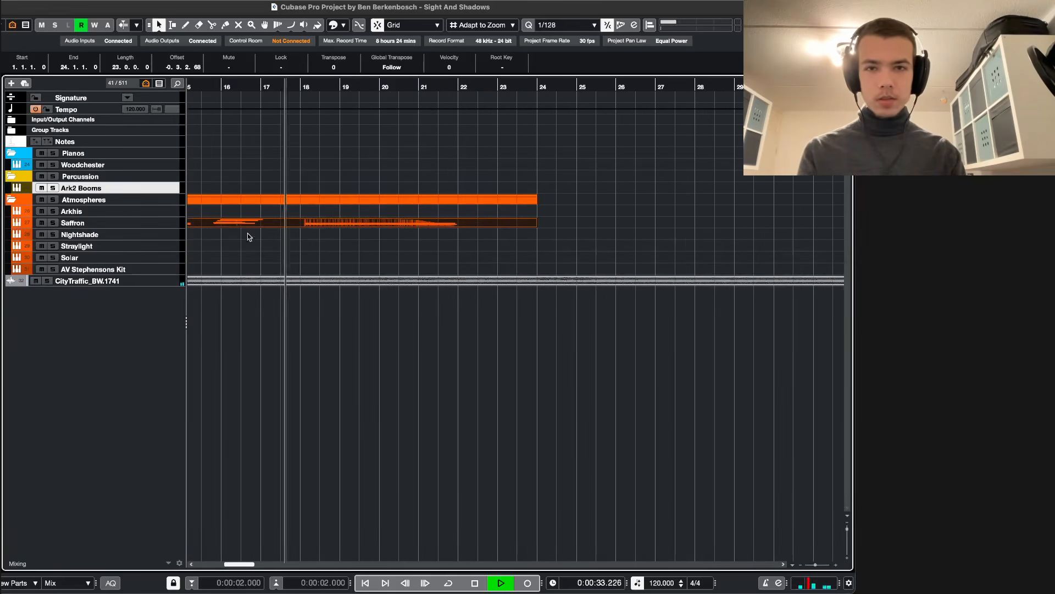
{"action": "key", "text": "8"}
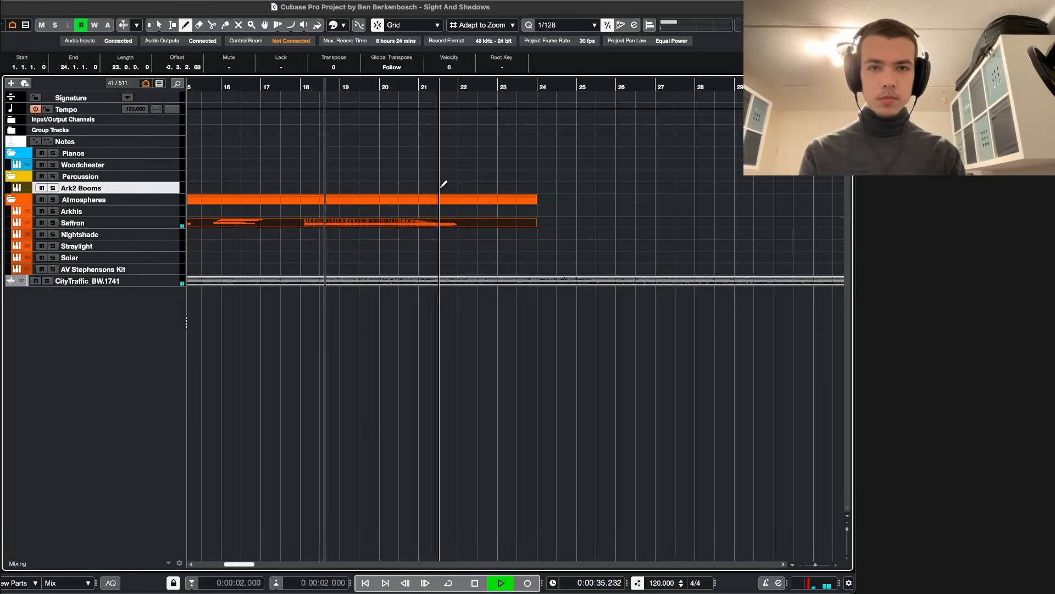
{"action": "scroll", "coordinate": [465, 183], "scroll_direction": "up", "scroll_amount": 3}
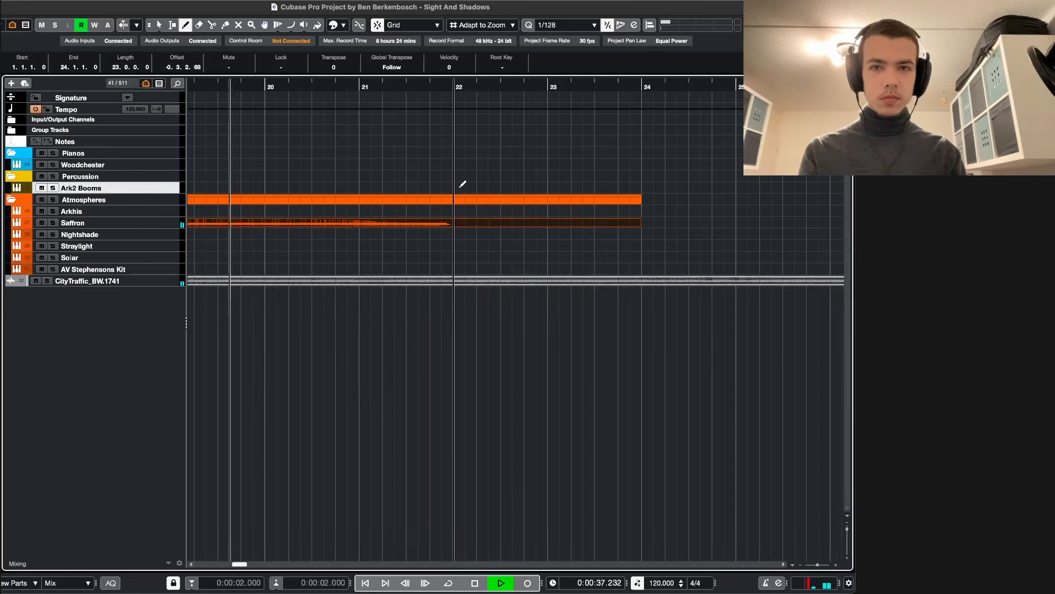
{"action": "left_click", "coordinate": [526, 581]}
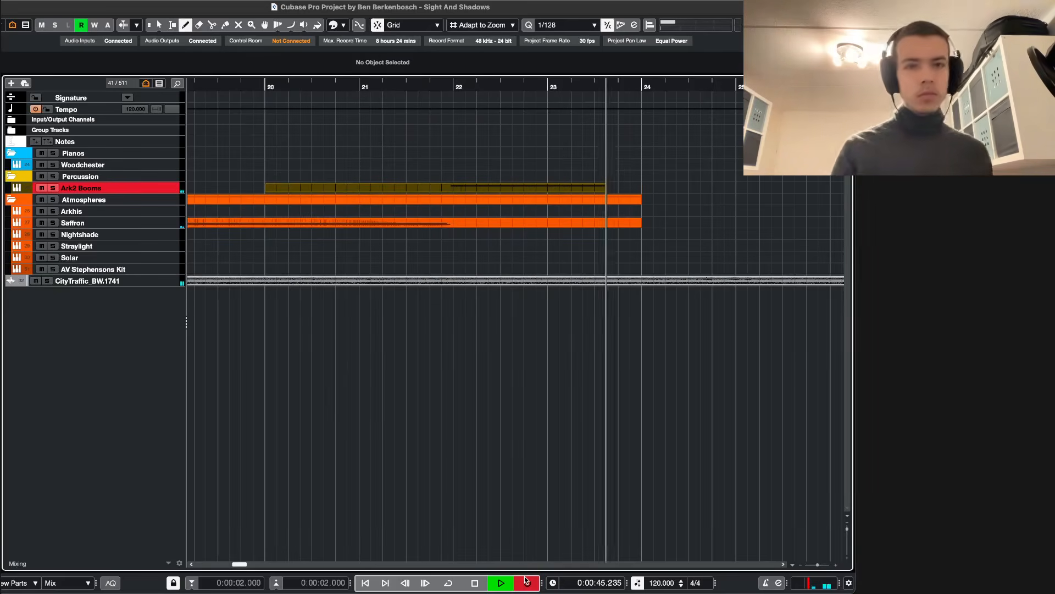
{"action": "key", "text": "space"}
- Enlarge the CityTraffic_BW.1741 track and trim the end of its clip back to 23.4.1.20
{"action": "left_click", "coordinate": [71, 285]}
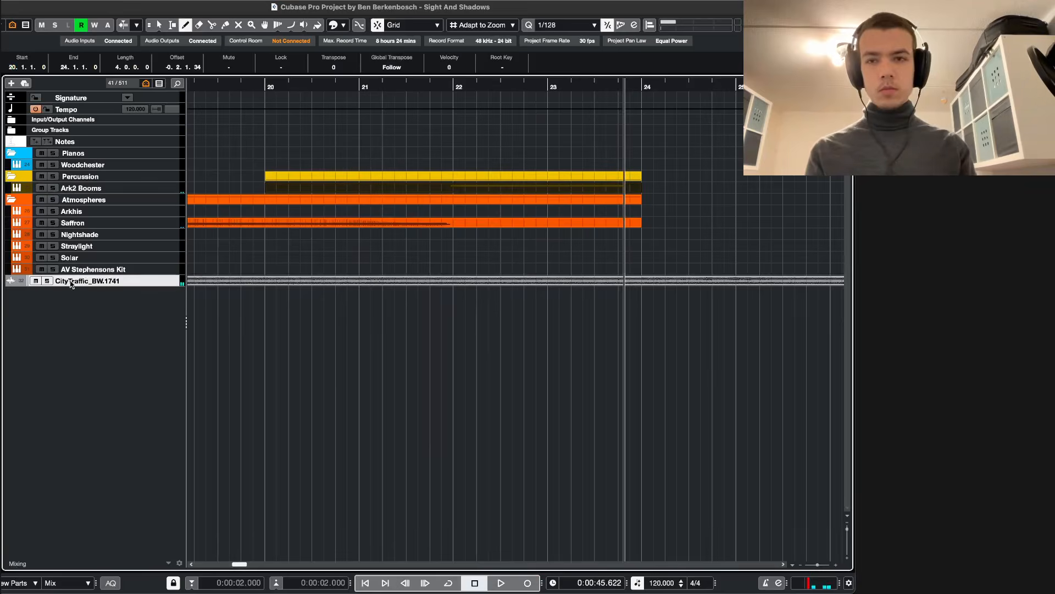
{"action": "scroll", "coordinate": [227, 344], "scroll_direction": "down", "scroll_amount": 5}
{"action": "key", "text": "z"}
{"action": "scroll", "coordinate": [470, 407], "scroll_direction": "down", "scroll_amount": 5}
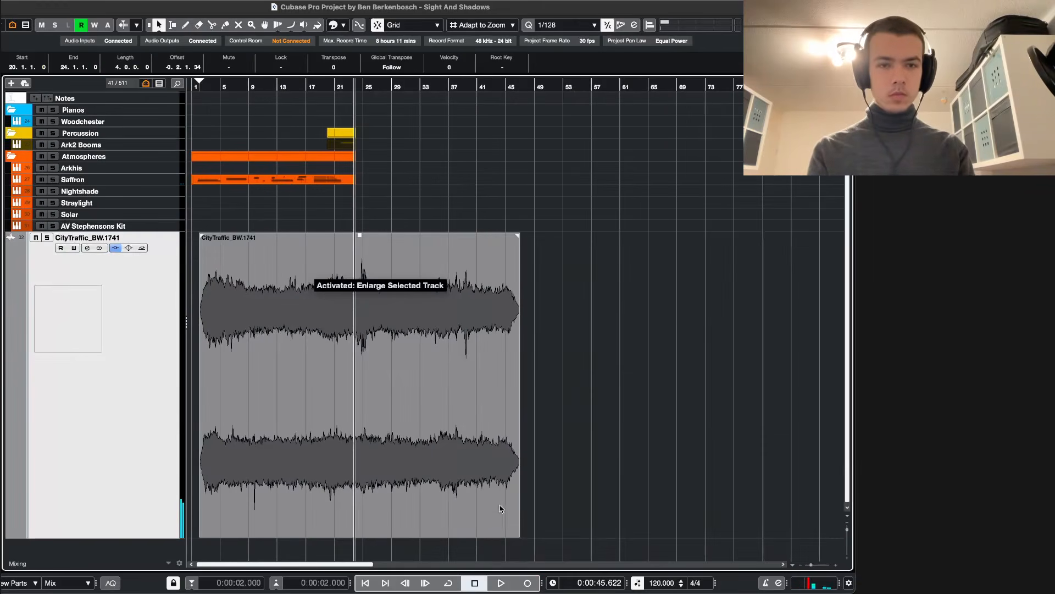
{"action": "left_click_drag", "start_coordinate": [517, 534], "coordinate": [353, 513]}
- Add a fade-out of length 4.2.2.16 to the end of the city traffic clip, starting just after bar 19
{"action": "scroll", "coordinate": [350, 511], "scroll_direction": "up", "scroll_amount": 5}
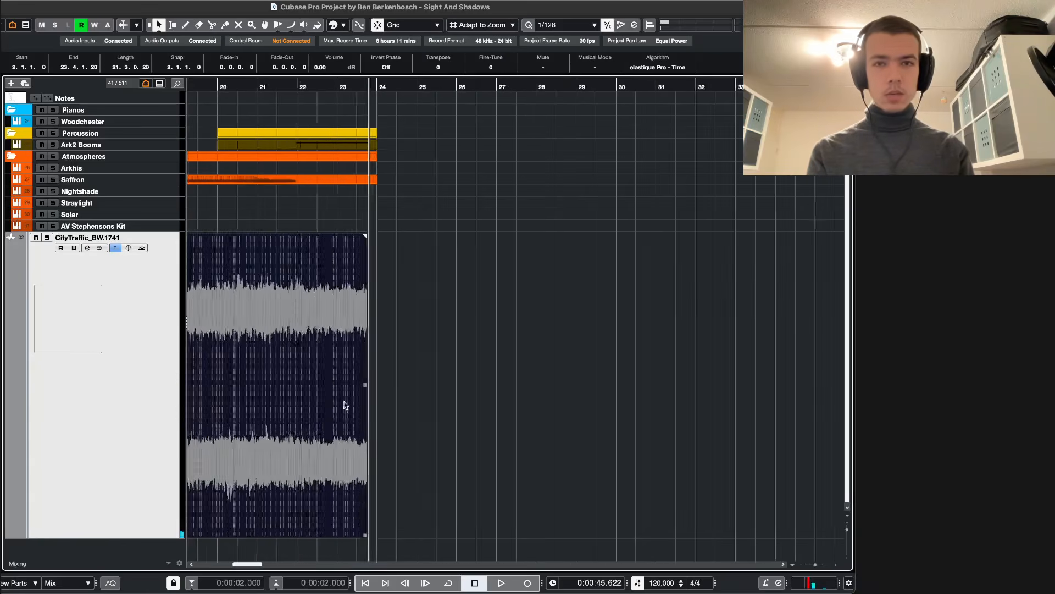
{"action": "scroll", "coordinate": [346, 405], "scroll_direction": "up", "scroll_amount": 4}
{"action": "left_click_drag", "start_coordinate": [433, 236], "coordinate": [232, 248]}
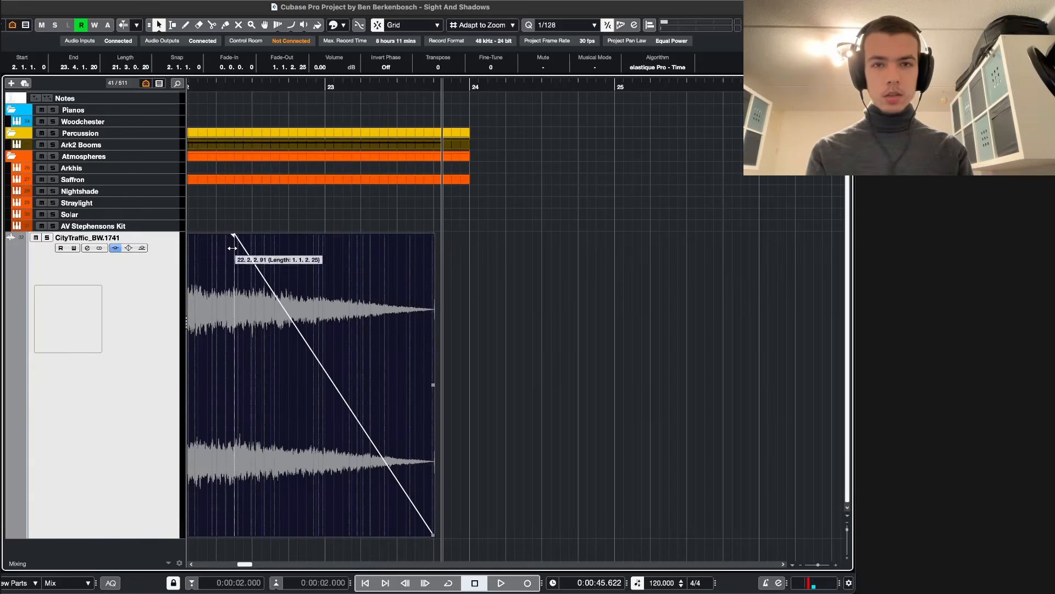
{"action": "scroll", "coordinate": [351, 308], "scroll_direction": "left", "scroll_amount": 5}
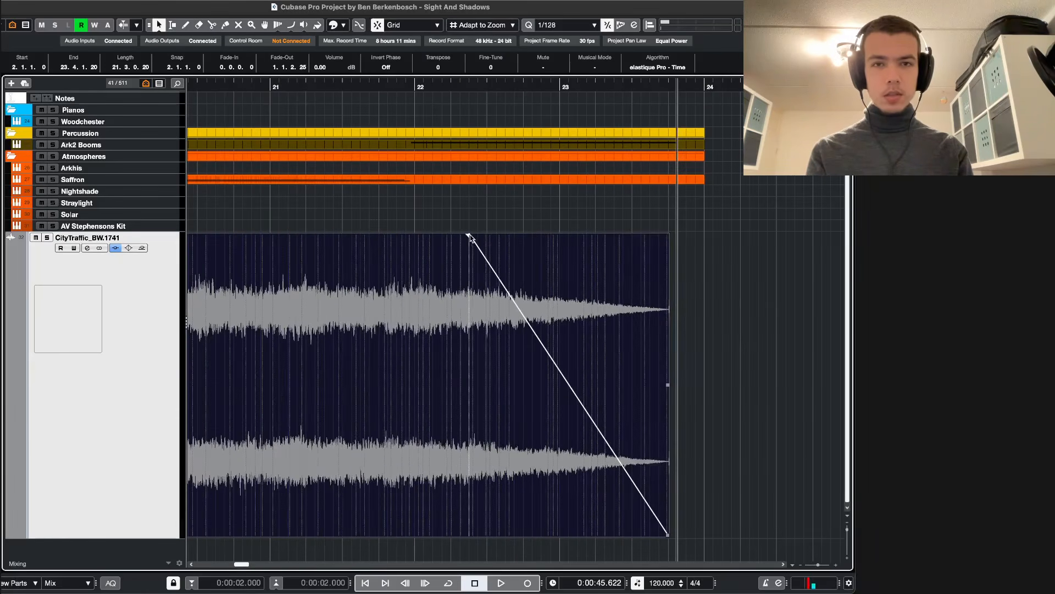
{"action": "left_click_drag", "start_coordinate": [469, 237], "coordinate": [269, 236]}
{"action": "left_click", "coordinate": [201, 88]}
{"action": "key", "text": "space"}
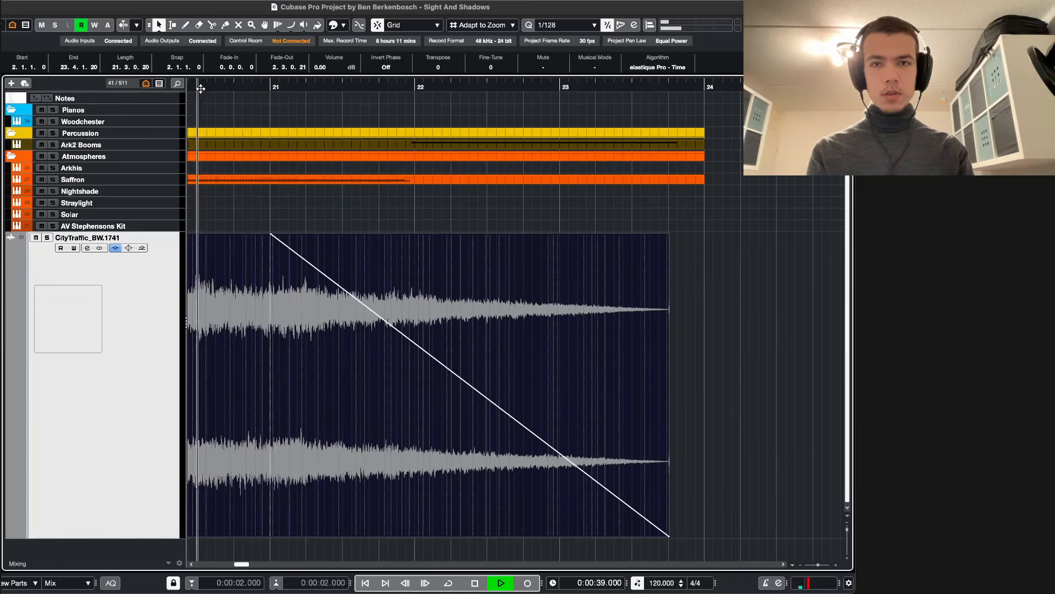
{"action": "scroll", "coordinate": [467, 237], "scroll_direction": "left", "scroll_amount": 4}
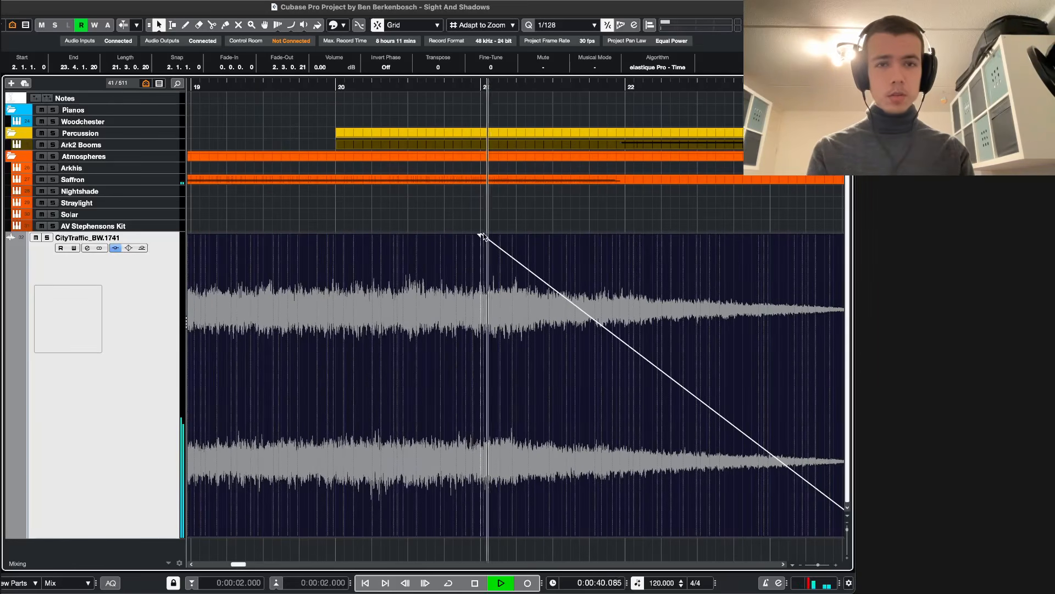
{"action": "key", "text": "space"}
{"action": "left_click_drag", "start_coordinate": [478, 235], "coordinate": [207, 236]}
{"action": "scroll", "coordinate": [264, 146], "scroll_direction": "left", "scroll_amount": 3}
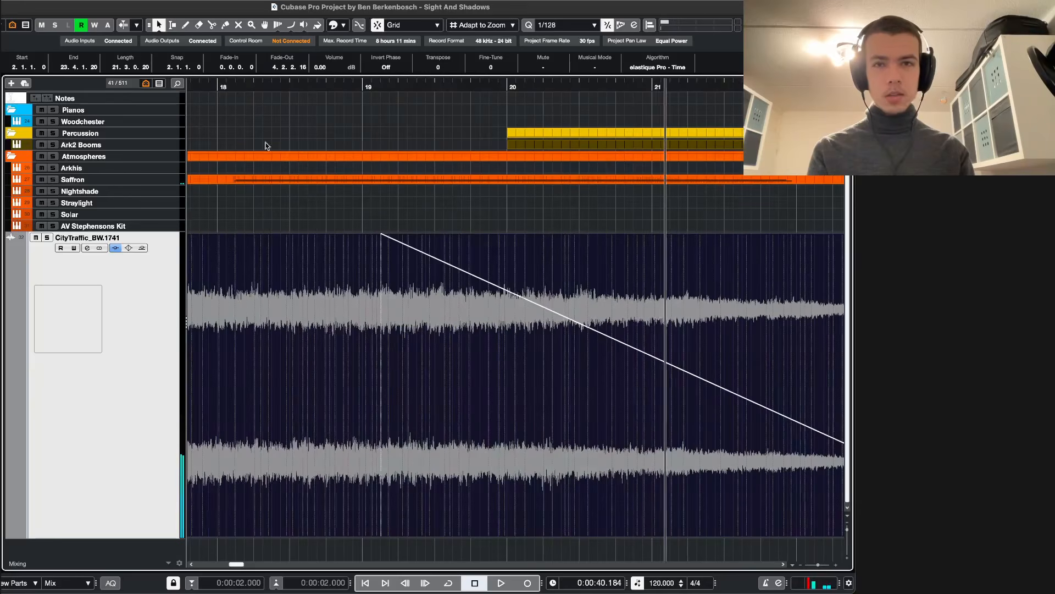
- Play the ending from about bar 18 to check the traffic fade-out against the Saffron and boom parts
{"action": "left_click", "coordinate": [262, 144]}
{"action": "key", "text": "space"}
{"action": "scroll", "coordinate": [492, 245], "scroll_direction": "down", "scroll_amount": 2}
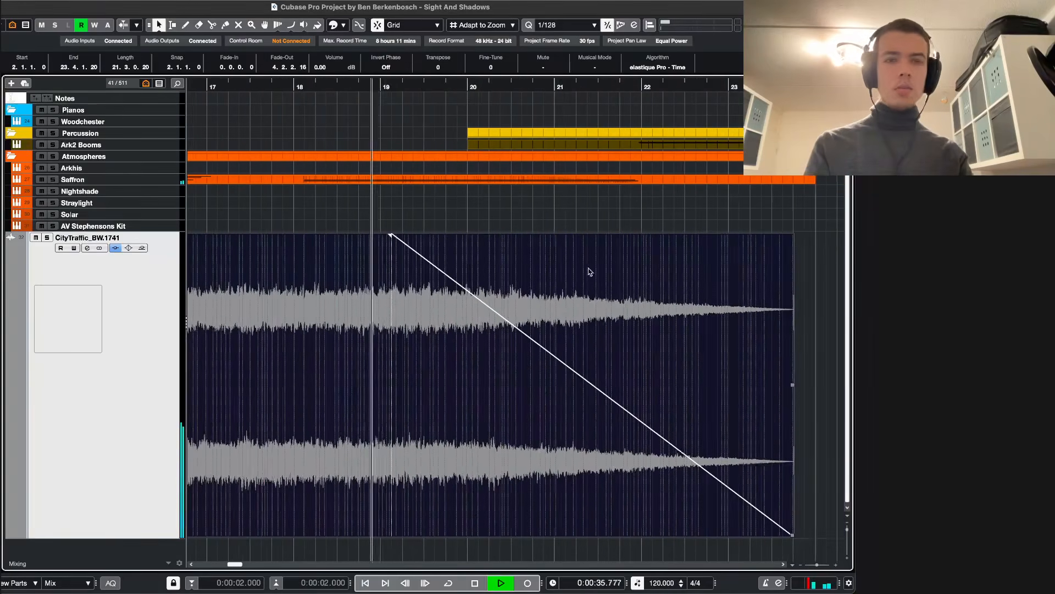
{"action": "scroll", "coordinate": [480, 264], "scroll_direction": "right", "scroll_amount": 2}
{"action": "scroll", "coordinate": [736, 225], "scroll_direction": "down", "scroll_amount": 1}
{"action": "scroll", "coordinate": [617, 254], "scroll_direction": "right", "scroll_amount": 2}
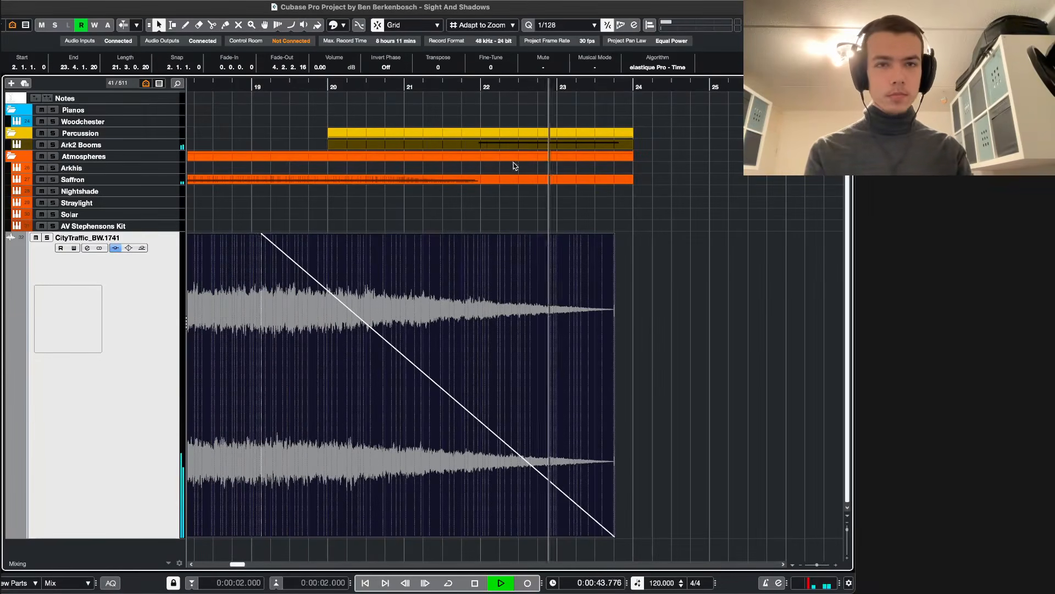
- Shift the Ark2 Booms part slightly later to start at 20.1.1.100, and return playback to bar 2
{"action": "left_click_drag", "start_coordinate": [431, 146], "coordinate": [435, 147]}
{"action": "scroll", "coordinate": [434, 149], "scroll_direction": "down", "scroll_amount": 5}
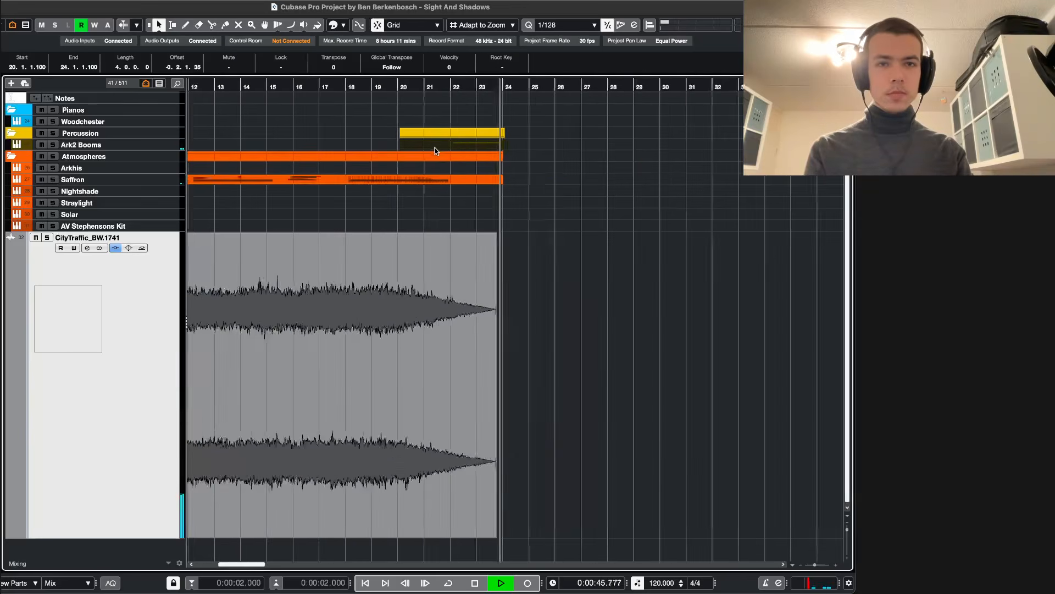
{"action": "scroll", "coordinate": [434, 159], "scroll_direction": "left", "scroll_amount": 10}
{"action": "left_click", "coordinate": [208, 169]}
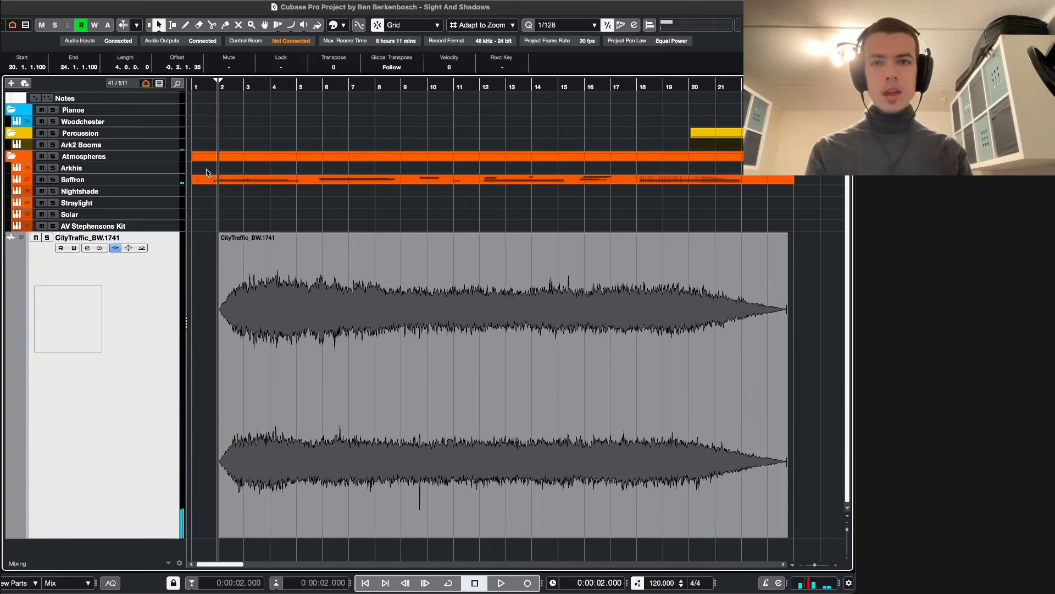
- Extend the end of the Saffron MIDI part to bar 25 and render it in place as audio
{"action": "scroll", "coordinate": [198, 160], "scroll_direction": "down", "scroll_amount": 4}
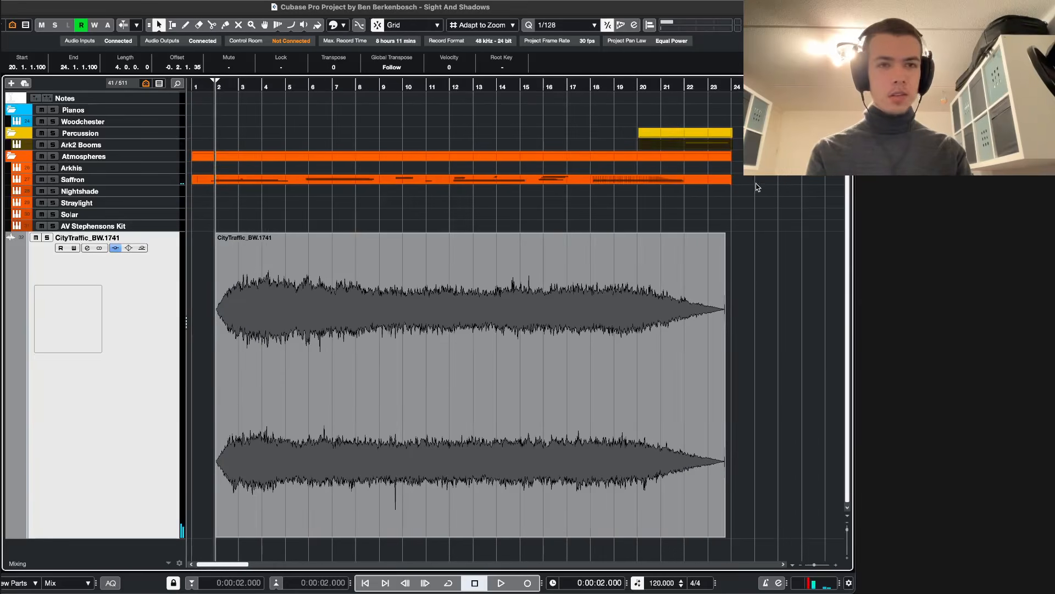
{"action": "mouse_move", "coordinate": [735, 182]}
{"action": "left_mouse_down"}
{"action": "mouse_move", "coordinate": [764, 181]}
{"action": "mouse_move", "coordinate": [756, 181]}
{"action": "left_mouse_up"}
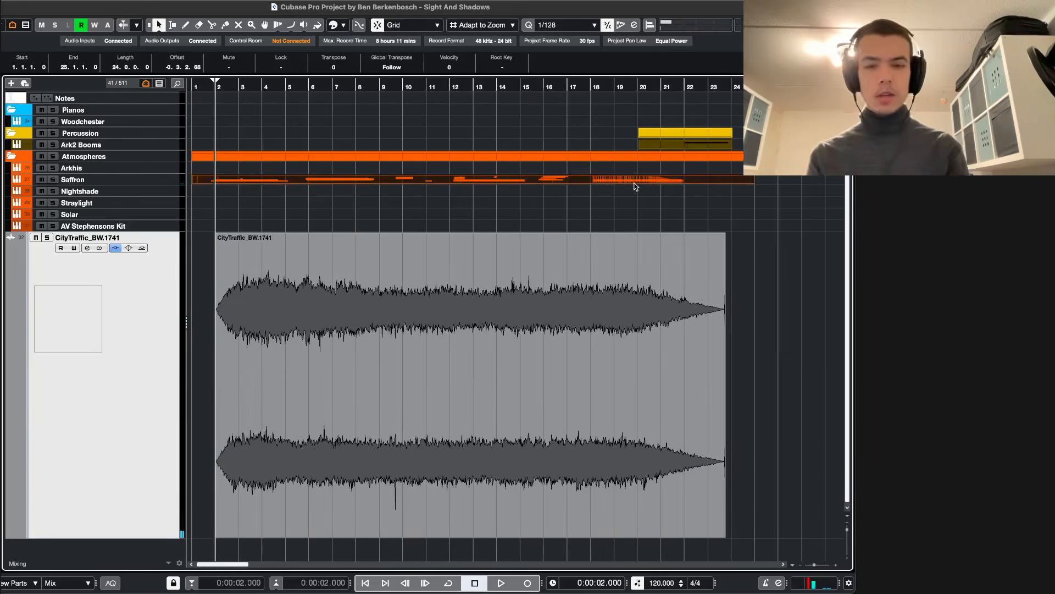
{"action": "key", "text": "alt+r"}
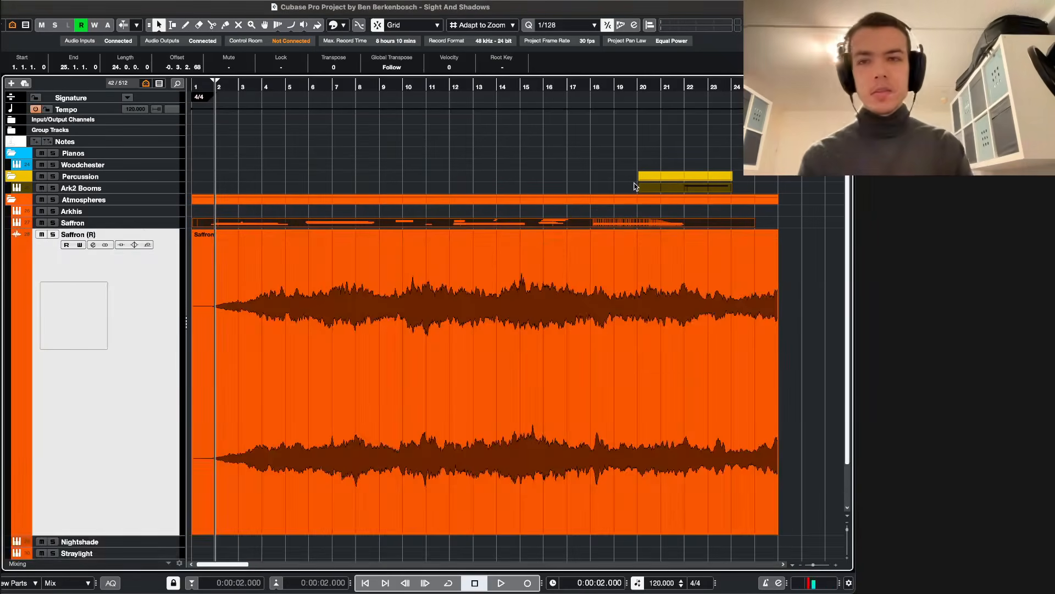
- Delete the original MIDI part from the Saffron track and enlarge the rendered Saffron (R) track
{"action": "key", "text": "ctrl+alt+e"}
{"action": "left_click", "coordinate": [114, 225]}
{"action": "key", "text": "Delete"}
{"action": "key", "text": "ctrl+alt+e"}
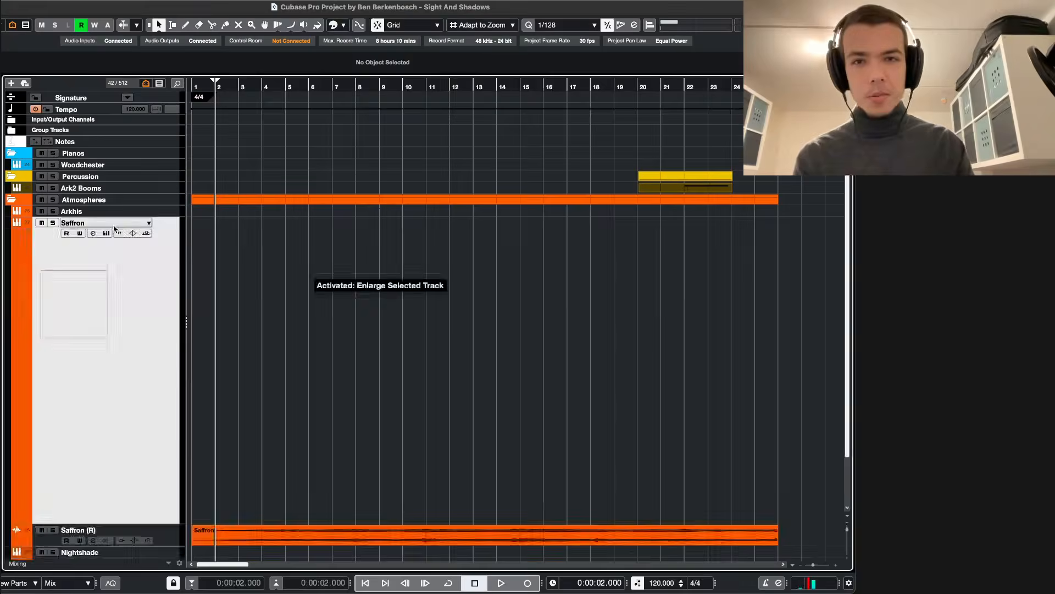
{"action": "key", "text": "ctrl+alt+e"}
{"action": "left_click", "coordinate": [161, 247]}
{"action": "key", "text": "ctrl+alt+e"}
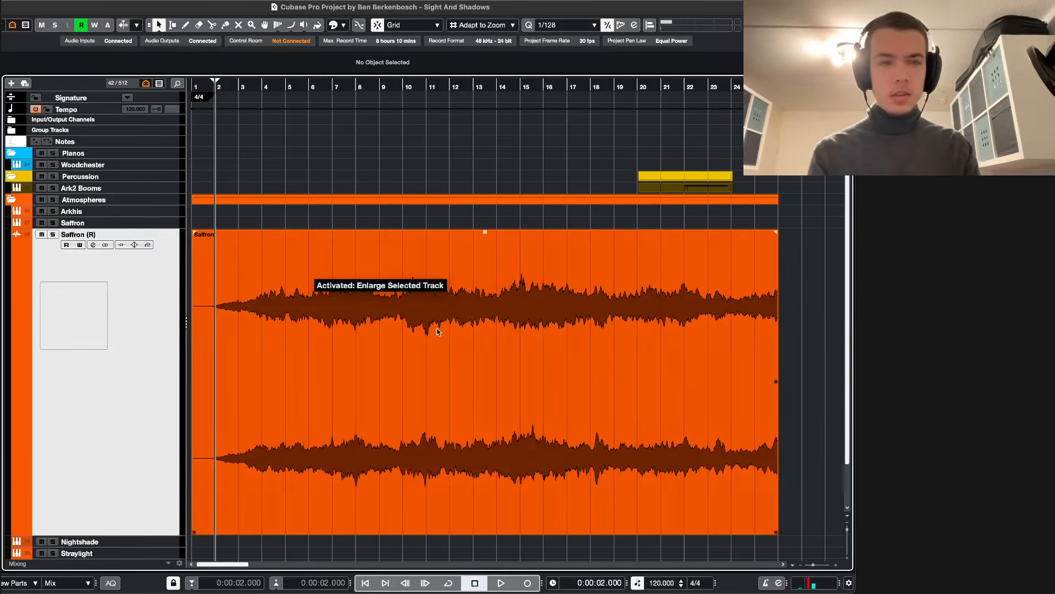
- Undo the Saffron part deletion and the render during playback, and redo both
{"action": "key", "text": "space"}
{"action": "key", "text": "ctrl+z"}
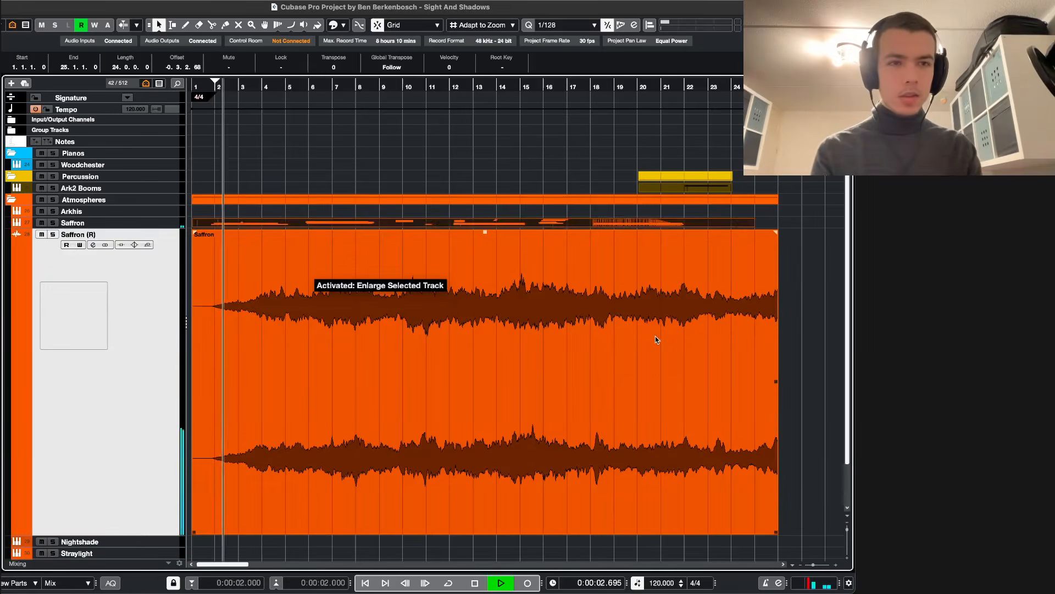
{"action": "left_click", "coordinate": [720, 337]}
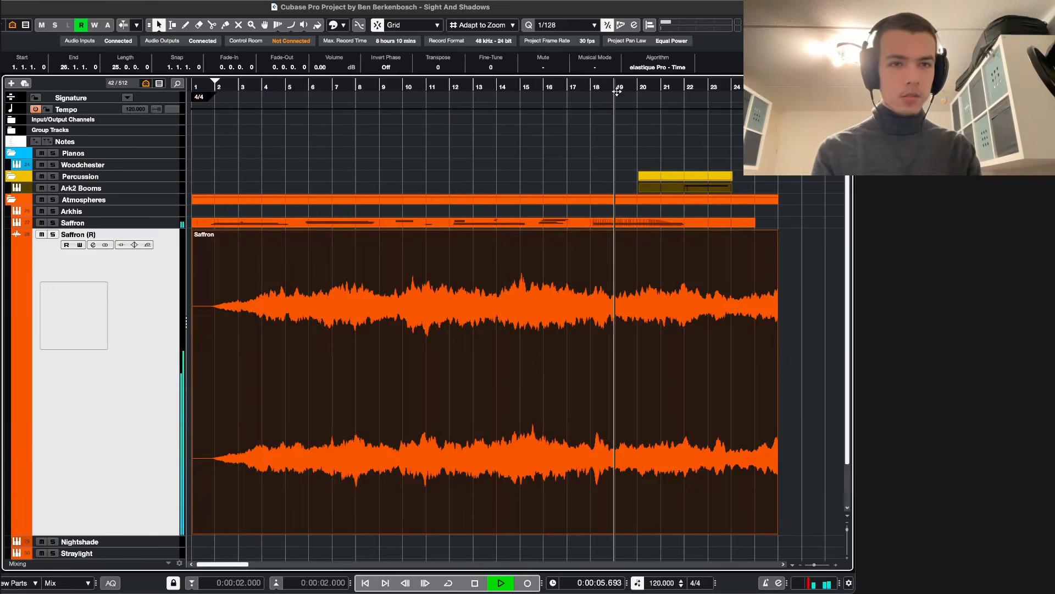
{"action": "scroll", "coordinate": [732, 381], "scroll_direction": "up", "scroll_amount": 5}
{"action": "key", "text": "shift+Delete"}
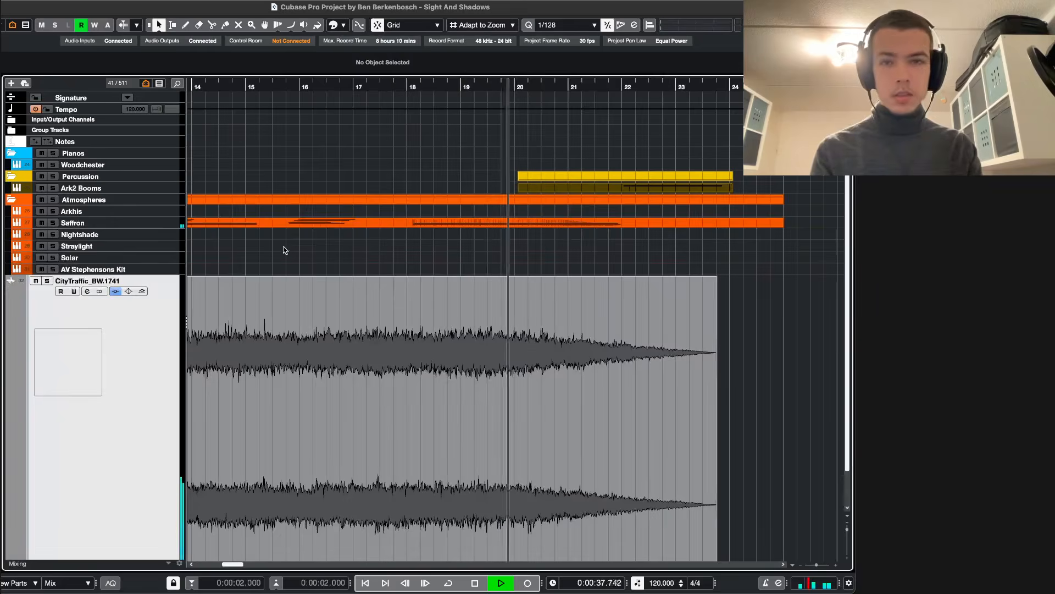
{"action": "key", "text": "super+shift+z"}
{"action": "left_click", "coordinate": [83, 222]}
{"action": "key", "text": "super+shift+z"}
- Solo the rendered Saffron (R) audio track and enlarge it
{"action": "key", "text": "z"}
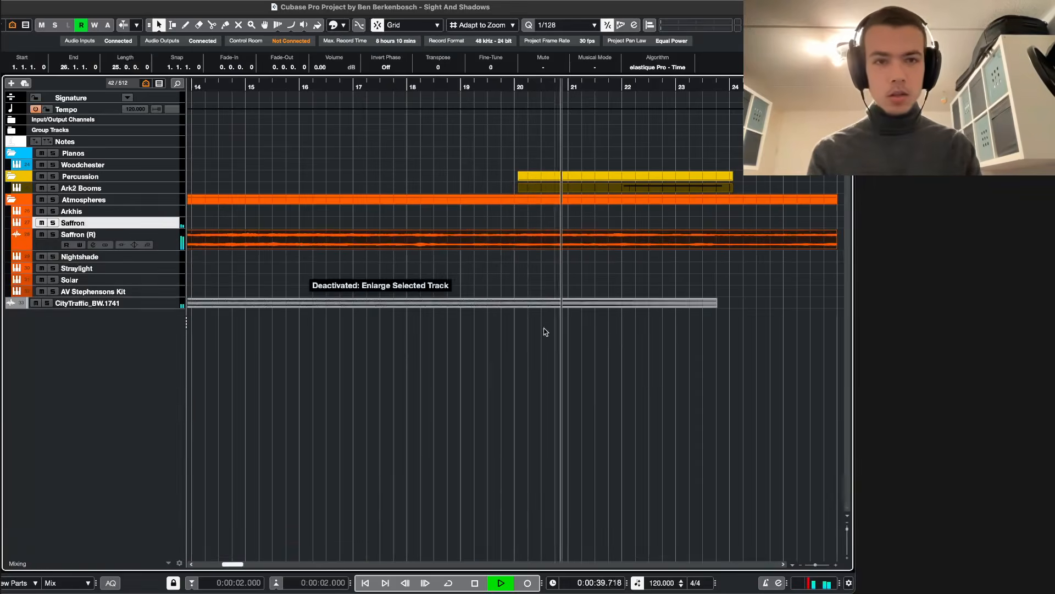
{"action": "scroll", "coordinate": [641, 301], "scroll_direction": "down", "scroll_amount": 5}
{"action": "left_click", "coordinate": [167, 241]}
{"action": "key", "text": "s"}
{"action": "key", "text": "z"}
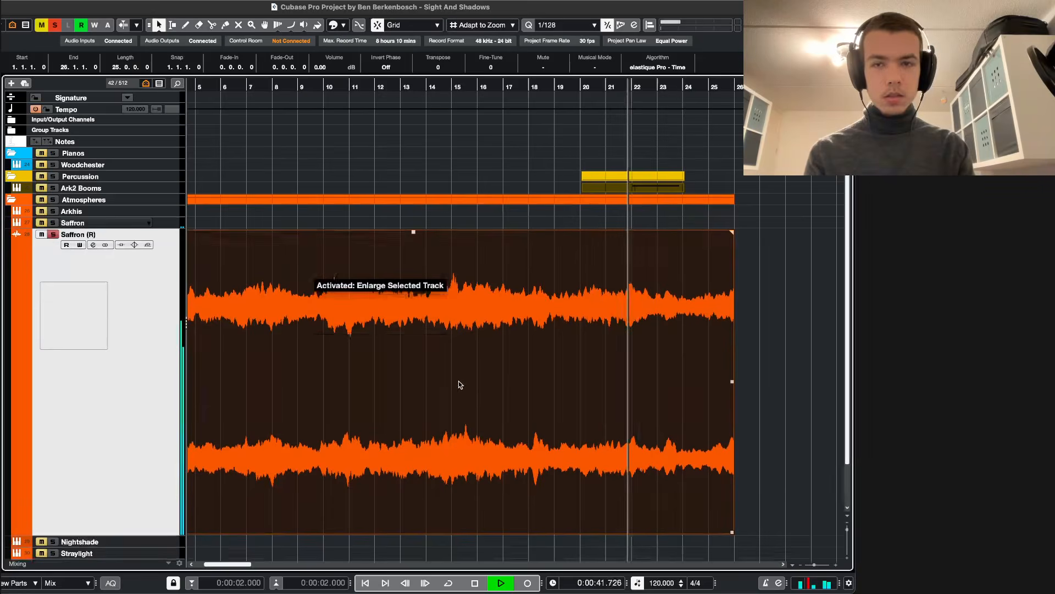
- Shorten the Saffron (R) event to end at 24.2.1.56 and give it a fade-out of nearly three bars
{"action": "scroll", "coordinate": [623, 436], "scroll_direction": "down", "scroll_amount": 3}
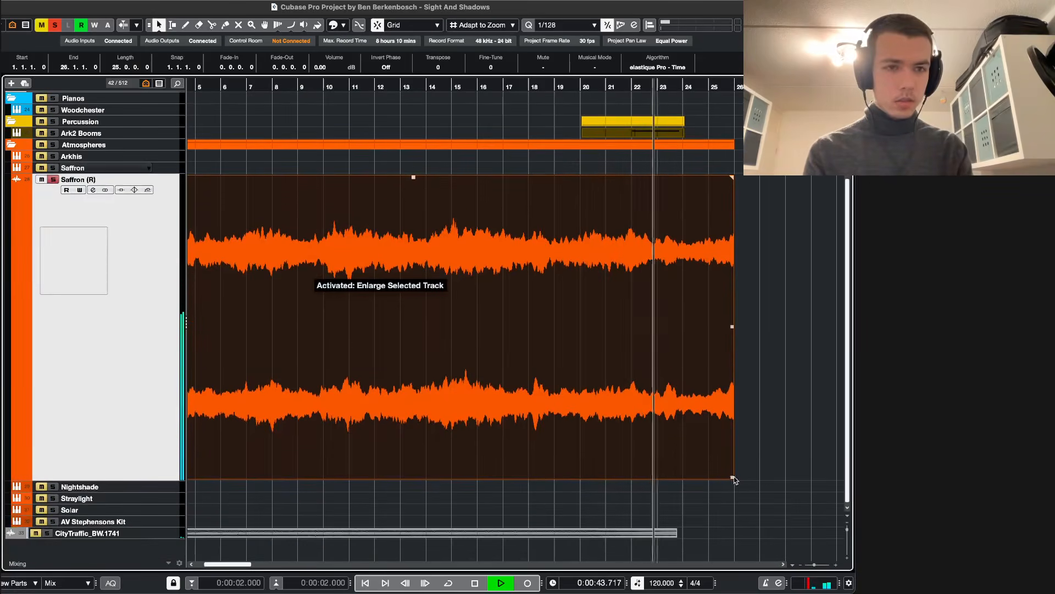
{"action": "left_click_drag", "start_coordinate": [731, 480], "coordinate": [676, 475]}
{"action": "key", "text": "space"}
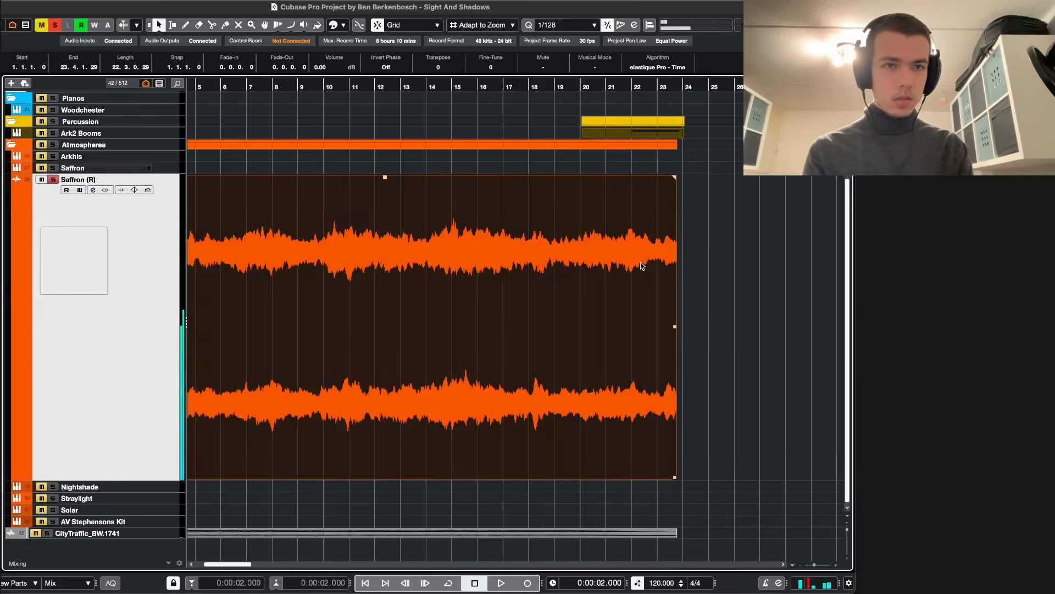
{"action": "left_click_drag", "start_coordinate": [675, 178], "coordinate": [599, 189]}
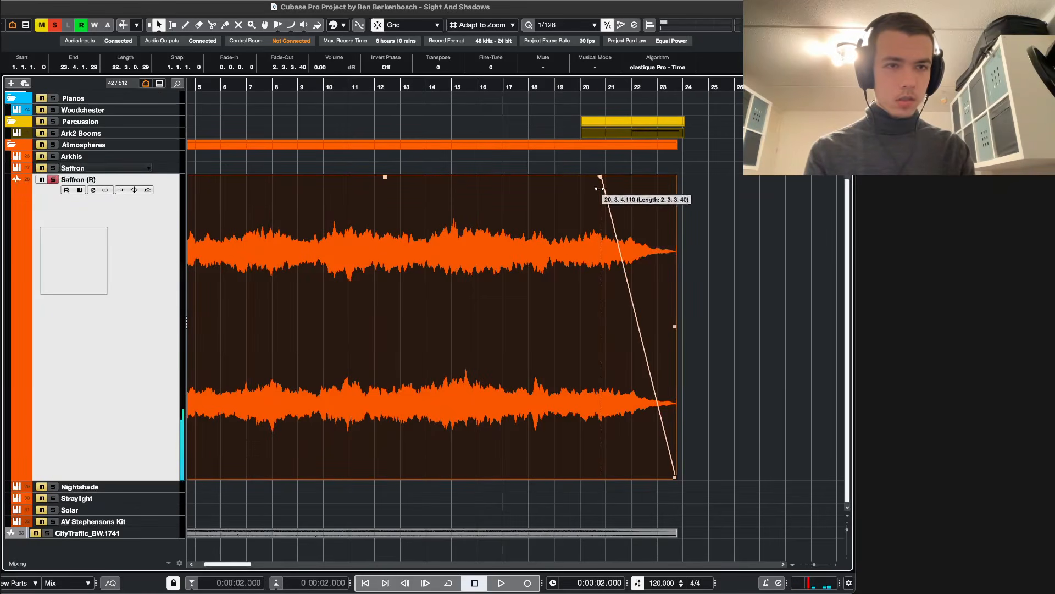
{"action": "left_click_drag", "start_coordinate": [674, 477], "coordinate": [688, 478]}
- Play the project, unsolo the Saffron (R) track and load Blackhole as an insert effect on its channel
{"action": "key", "text": "space"}
{"action": "key", "text": "z"}
{"action": "key", "text": "s"}
{"action": "key", "text": "z"}
{"action": "key", "text": "e"}
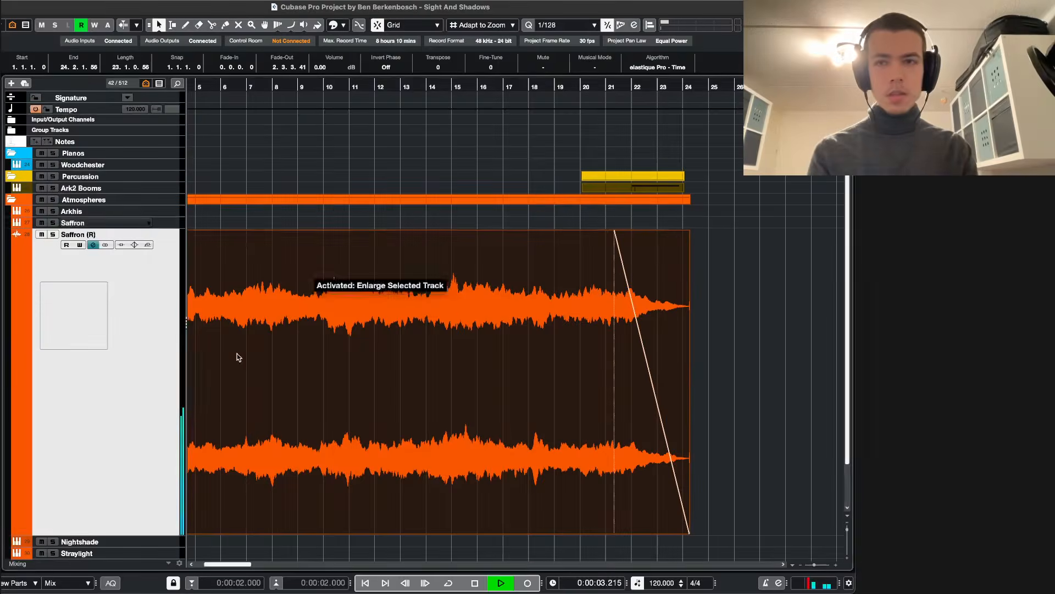
{"action": "left_click", "coordinate": [213, 293]}
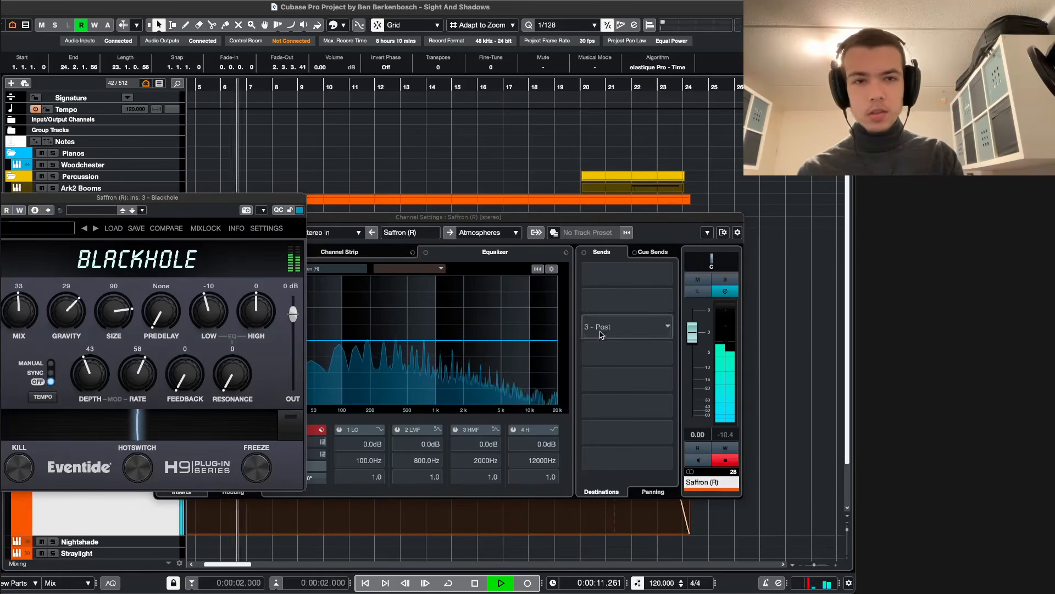
{"action": "key", "text": "super+w"}
- Lower the Saffron (R) channel level to about -3 dB and return the track to normal height
{"action": "left_click_drag", "start_coordinate": [693, 344], "coordinate": [695, 352]}
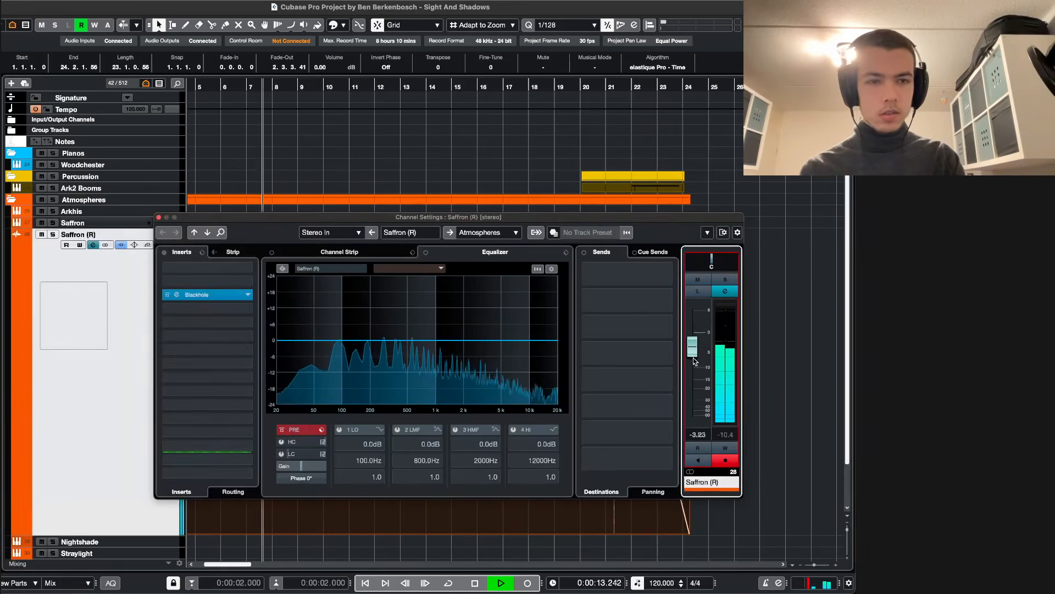
{"action": "key", "text": "super+w"}
{"action": "key", "text": "z"}
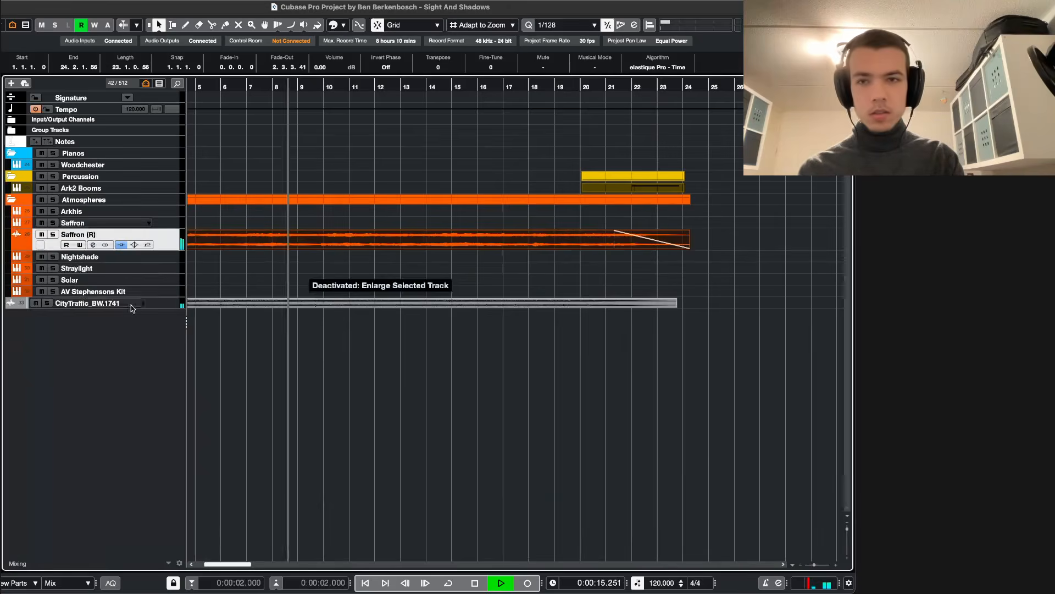
- Check the CityTraffic_BW.1741 channel settings and the mixer during playback
{"action": "left_click", "coordinate": [132, 305]}
{"action": "key", "text": "e"}
{"action": "key", "text": "super+w"}
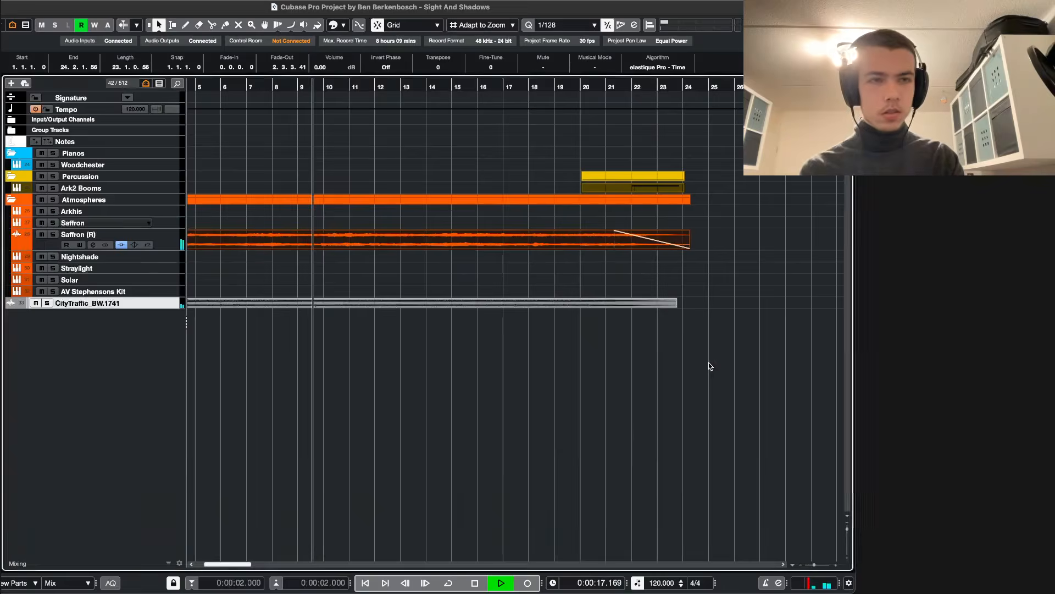
{"action": "key", "text": "F3"}
{"action": "key", "text": "F3"}
{"action": "scroll", "coordinate": [439, 330], "scroll_direction": "left", "scroll_amount": 4}
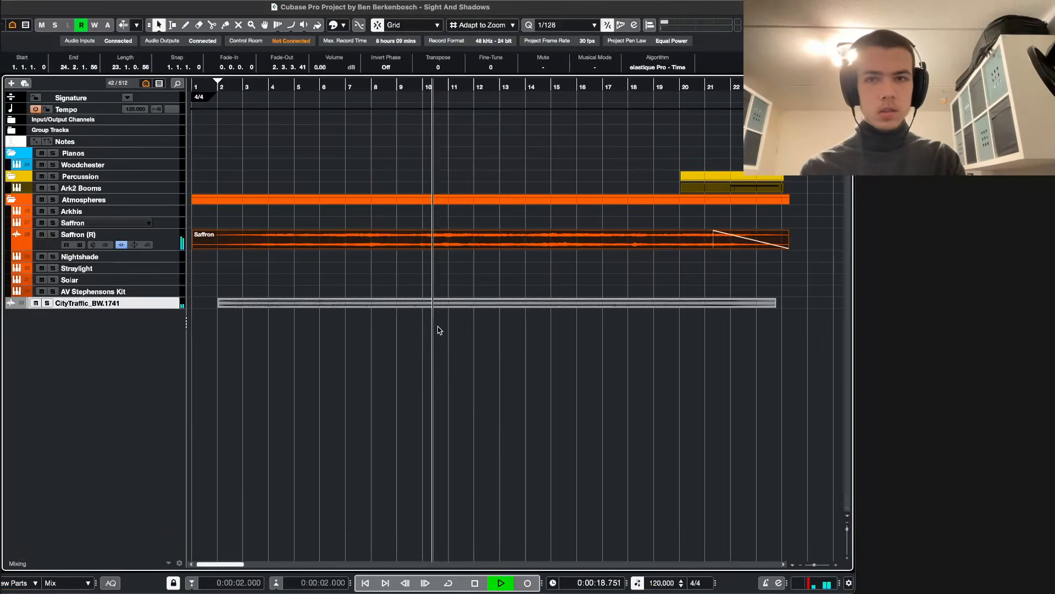
- Inspect the Woodchester piano's mixer channel, its channel settings and the kHs Gain insert during playback
{"action": "left_click", "coordinate": [86, 165]}
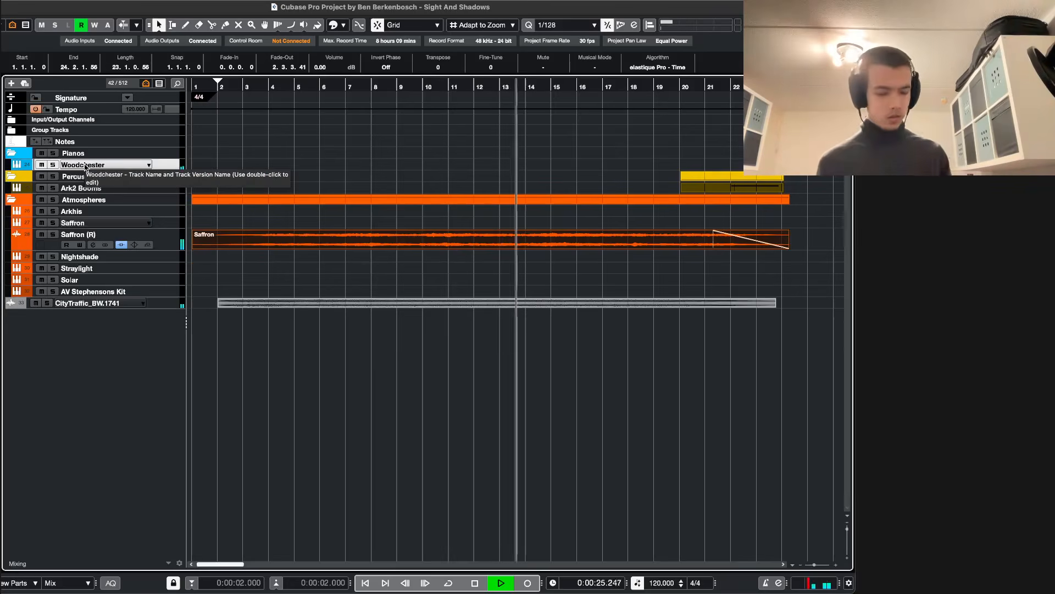
{"action": "key", "text": "F3"}
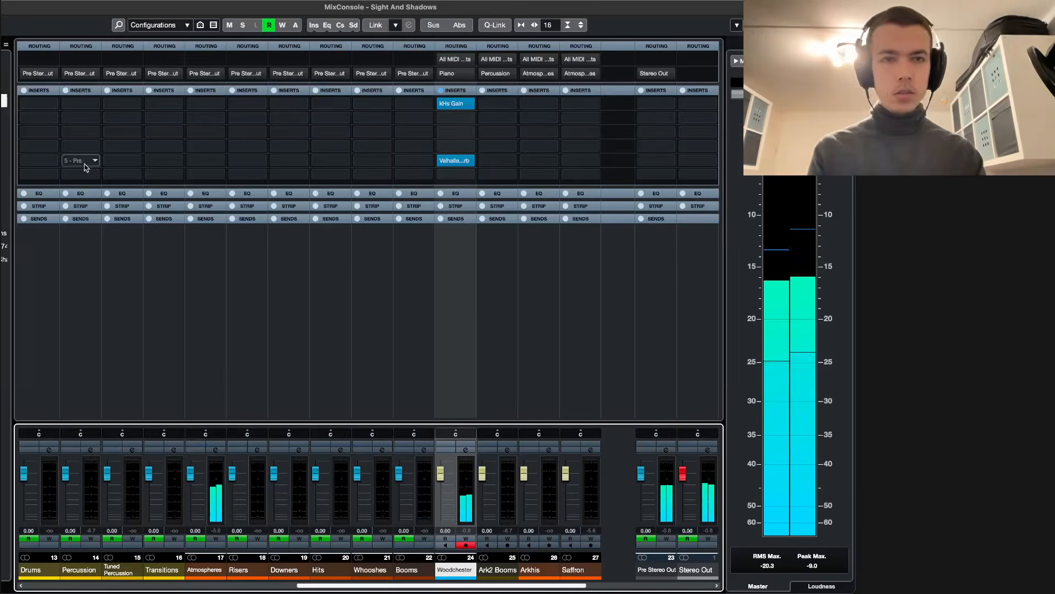
{"action": "key", "text": "F3"}
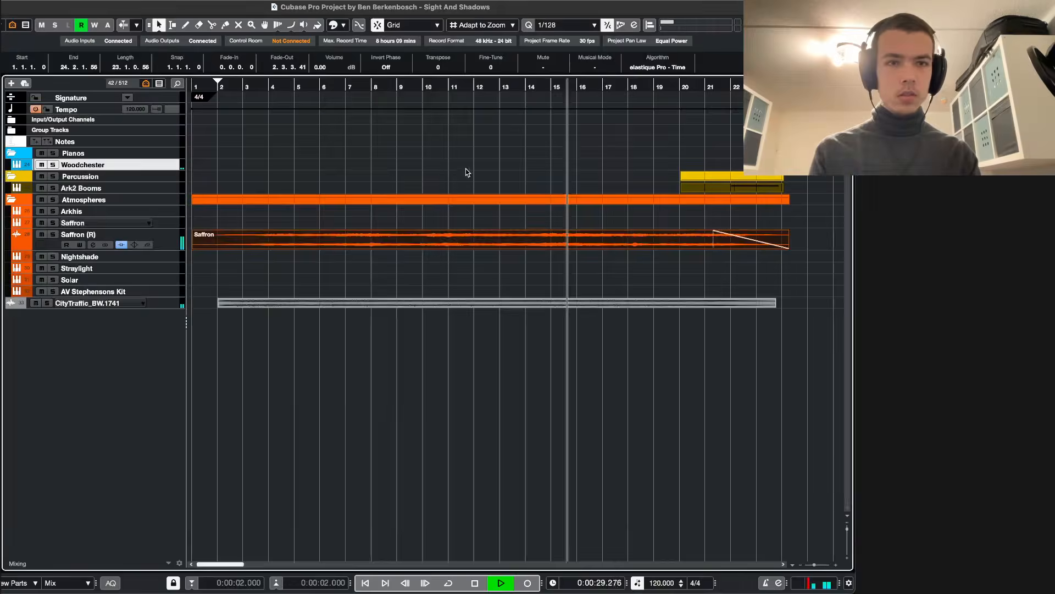
{"action": "key", "text": "e"}
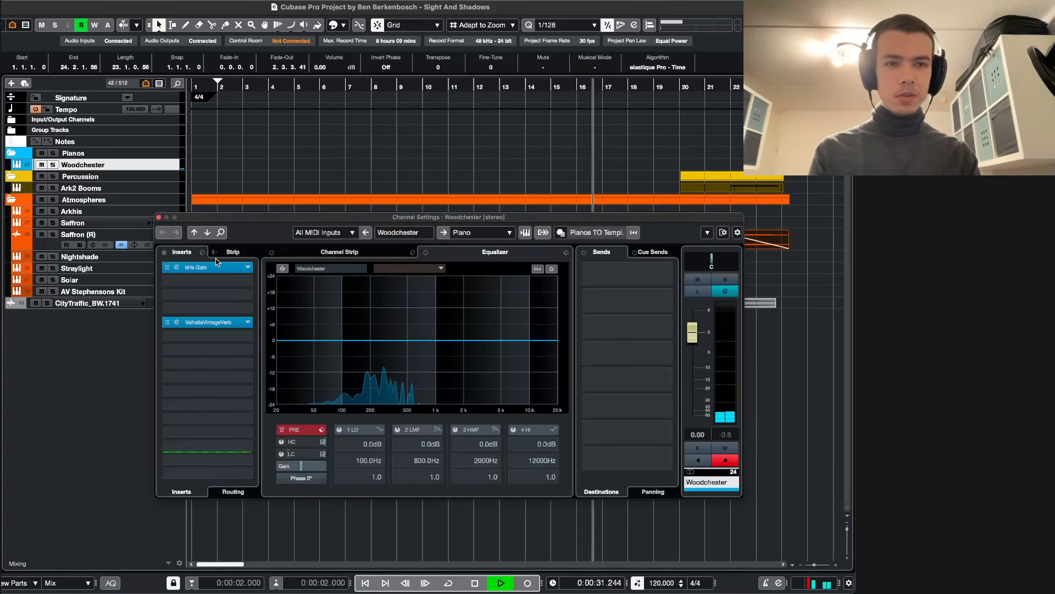
{"action": "left_click", "coordinate": [195, 268]}
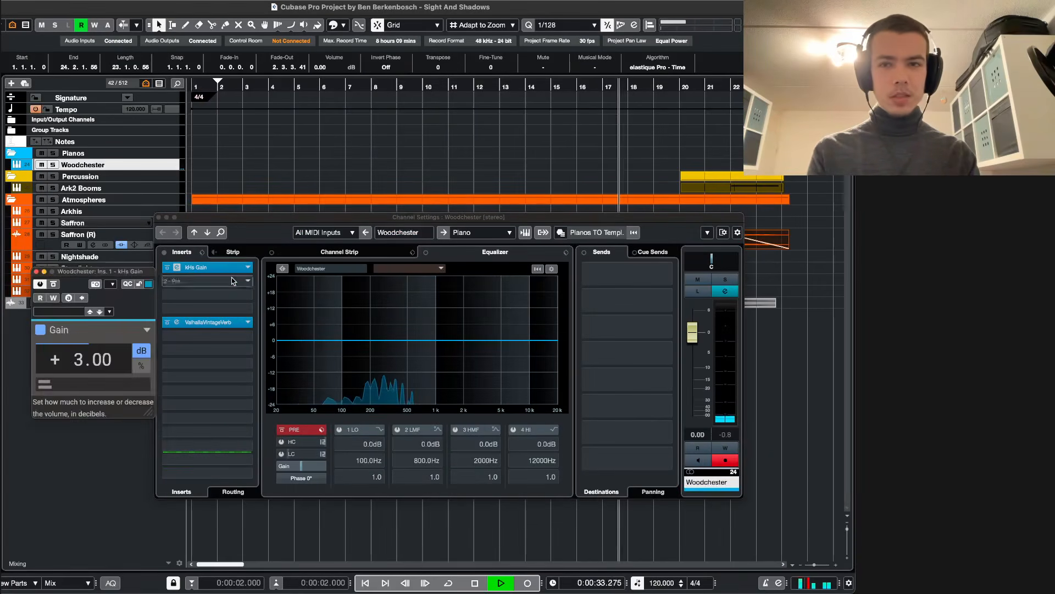
{"action": "left_click", "coordinate": [69, 357]}
{"action": "key", "text": "F3"}
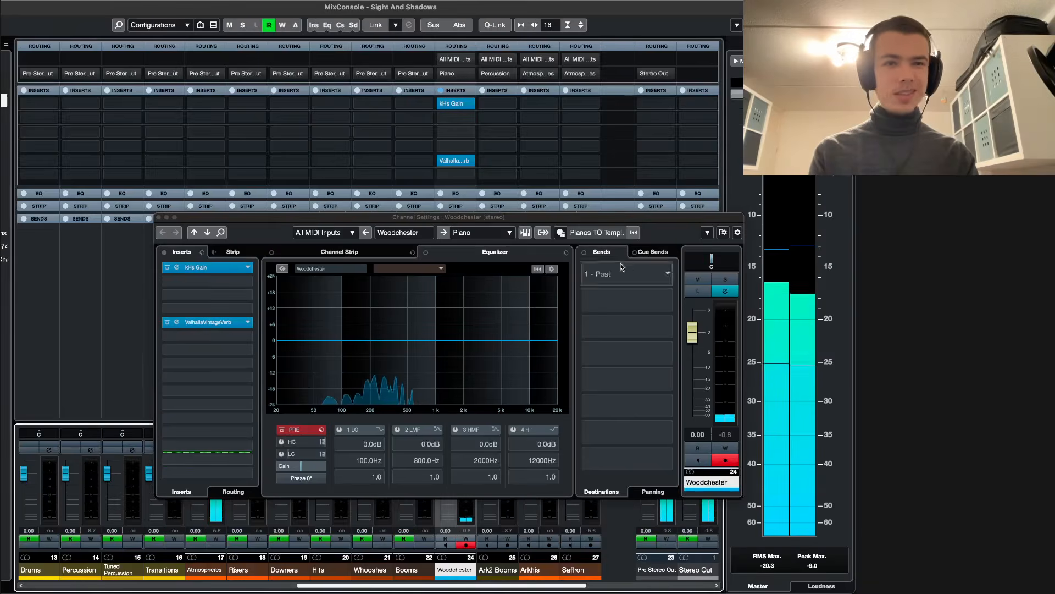
{"action": "left_click", "coordinate": [691, 180]}
{"action": "key", "text": "F3"}
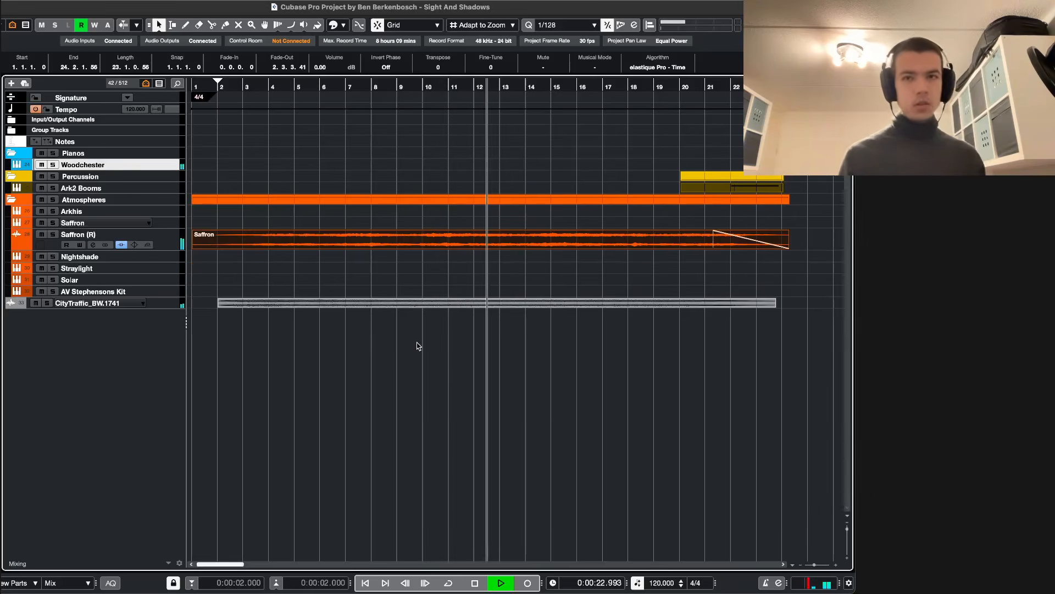
- Record a piano performance on the Woodchester track from bar 2 to just before bar 25
{"action": "key", "text": "space"}
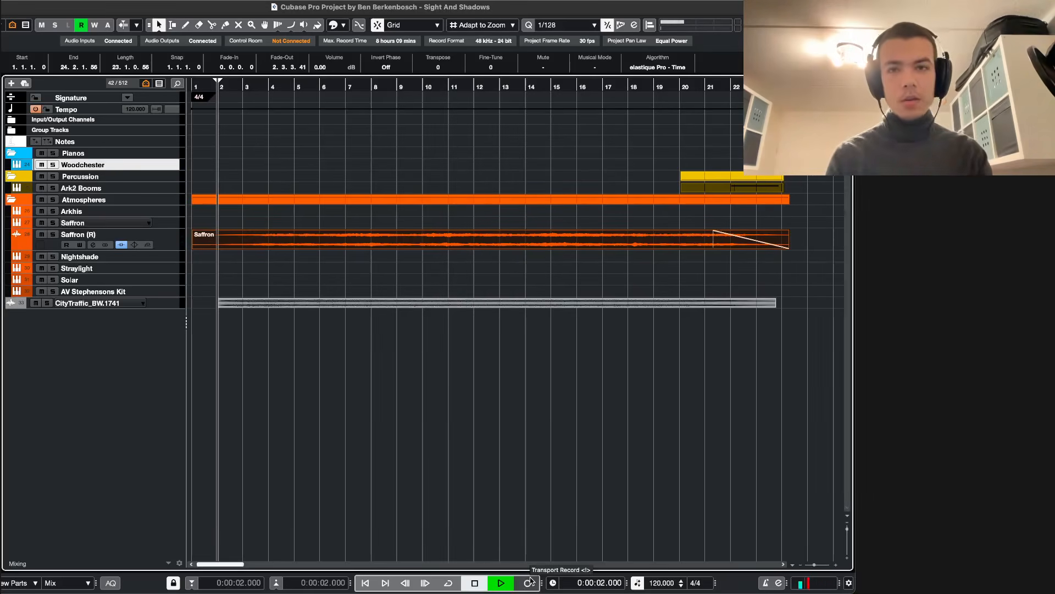
{"action": "left_click", "coordinate": [530, 578]}
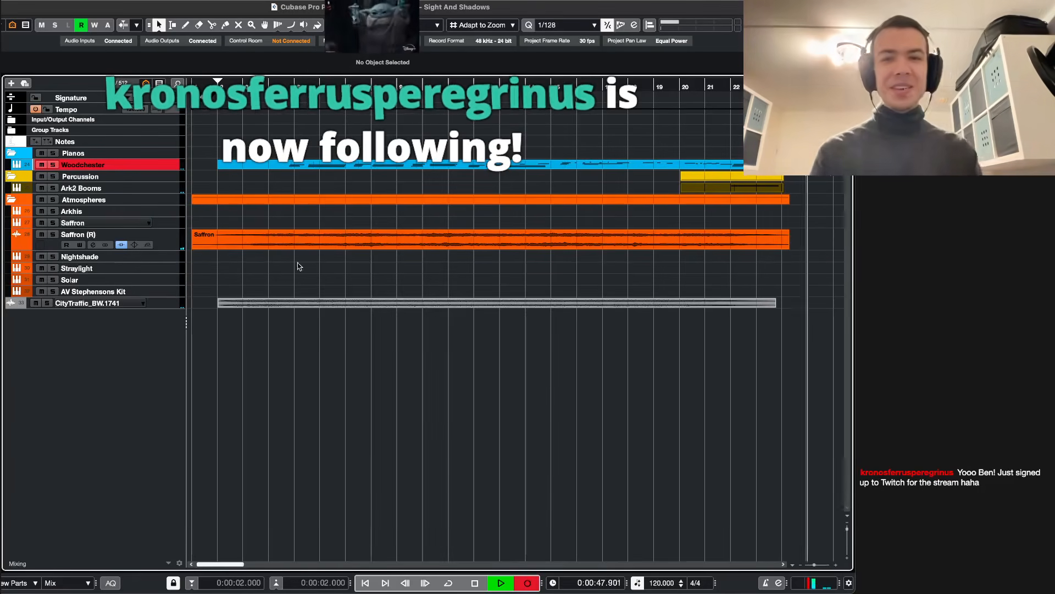
{"action": "key", "text": "space"}
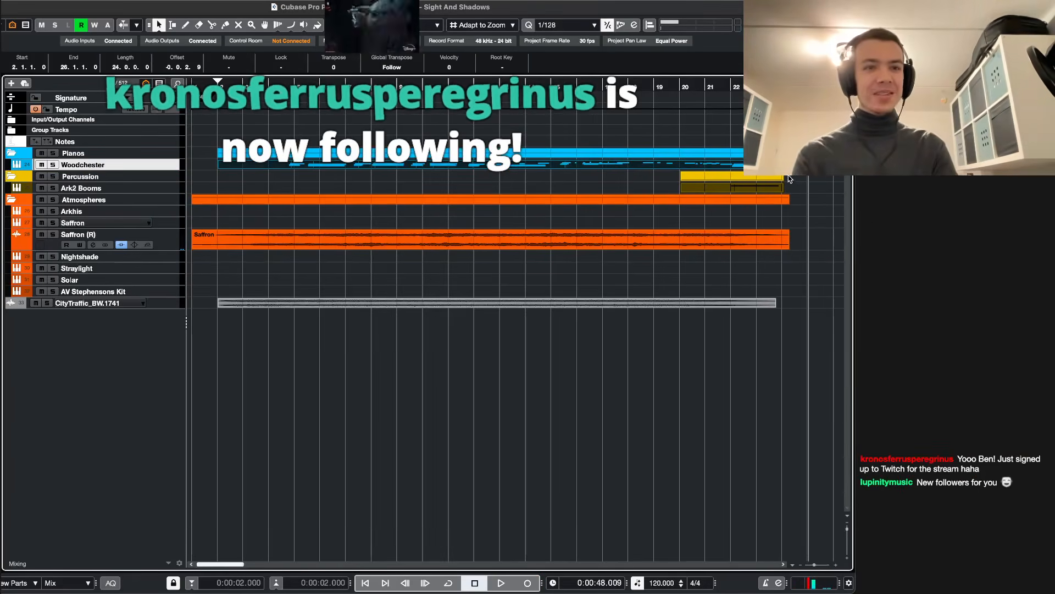
- Trim the end of the Woodchester piano part to 24.2.2.31 and check its final notes in the Key Editor
{"action": "key", "text": "g"}
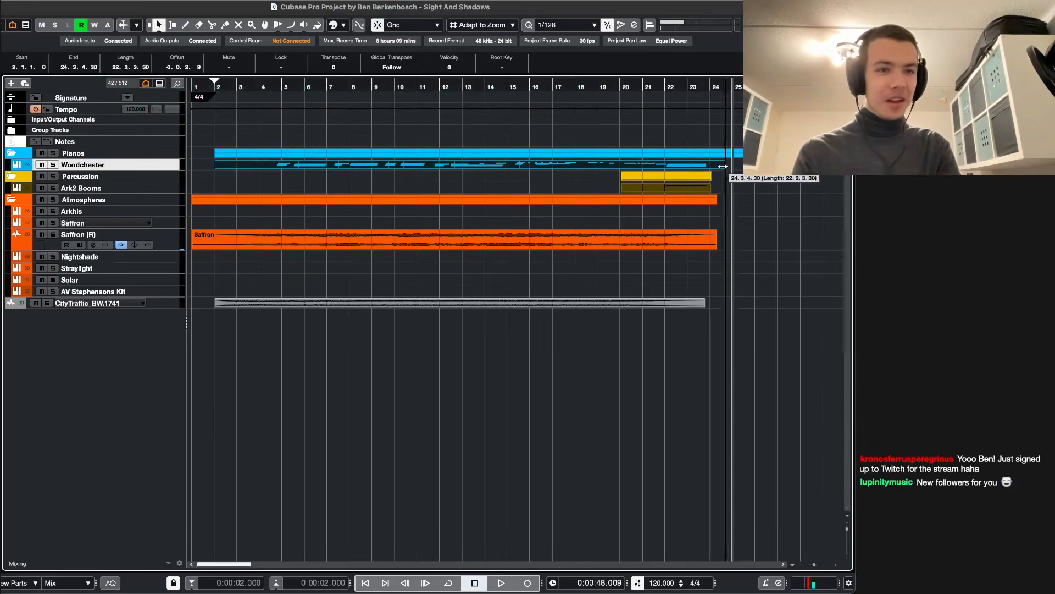
{"action": "left_click_drag", "start_coordinate": [723, 166], "coordinate": [714, 165]}
{"action": "double_click", "coordinate": [702, 166]}
{"action": "scroll", "coordinate": [633, 316], "scroll_direction": "right", "scroll_amount": 8}
{"action": "scroll", "coordinate": [625, 325], "scroll_direction": "down", "scroll_amount": 2}
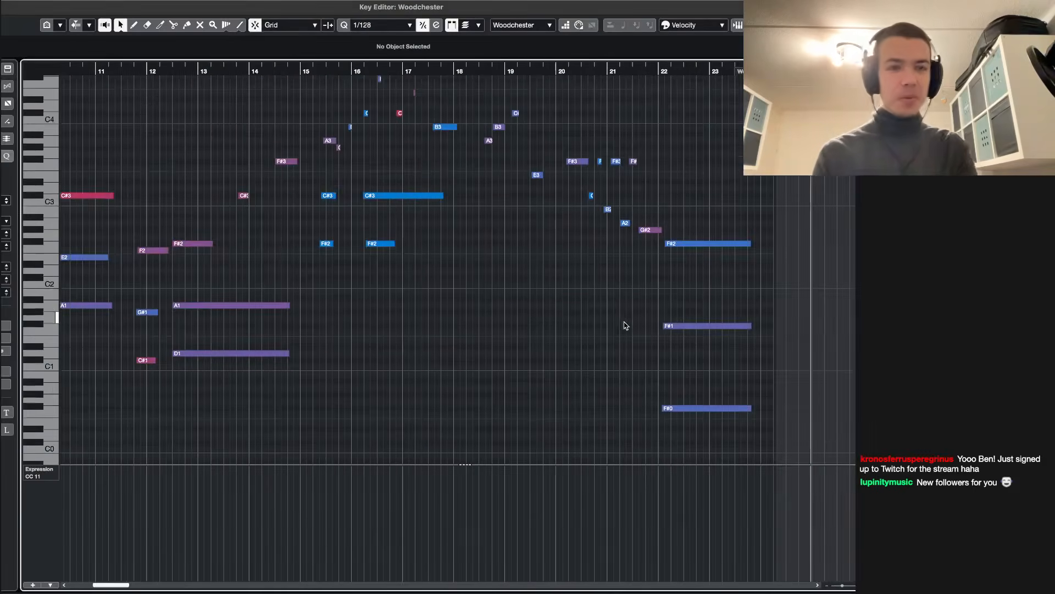
{"action": "key", "text": "Escape"}
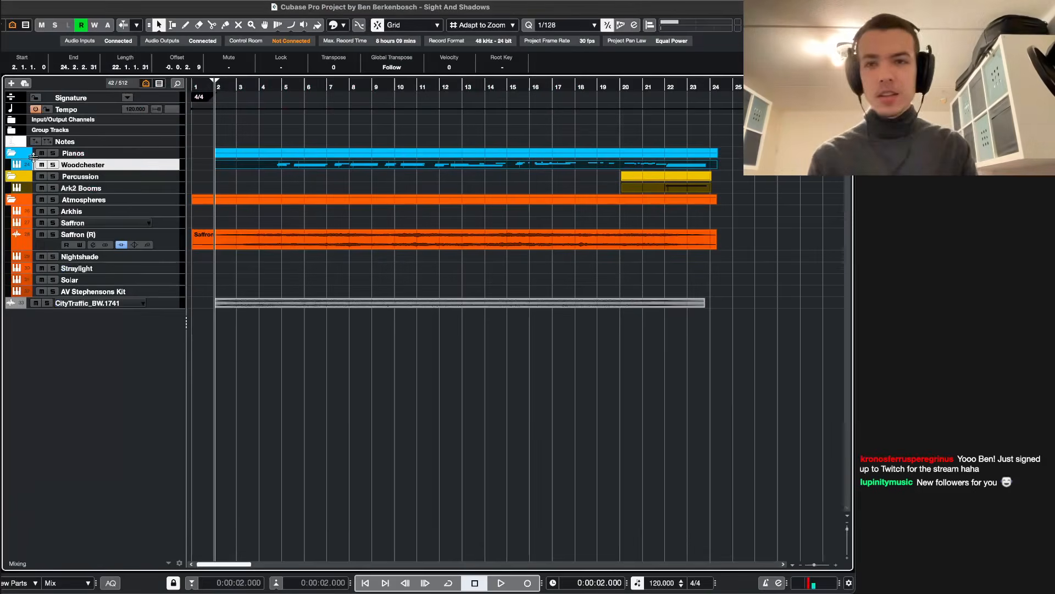
- Listen to the recorded Woodchester piano part from bar 2, first soloed and with the other tracks playing, and view its notes enlarged
{"action": "left_click", "coordinate": [297, 183]}
{"action": "key", "text": "s"}
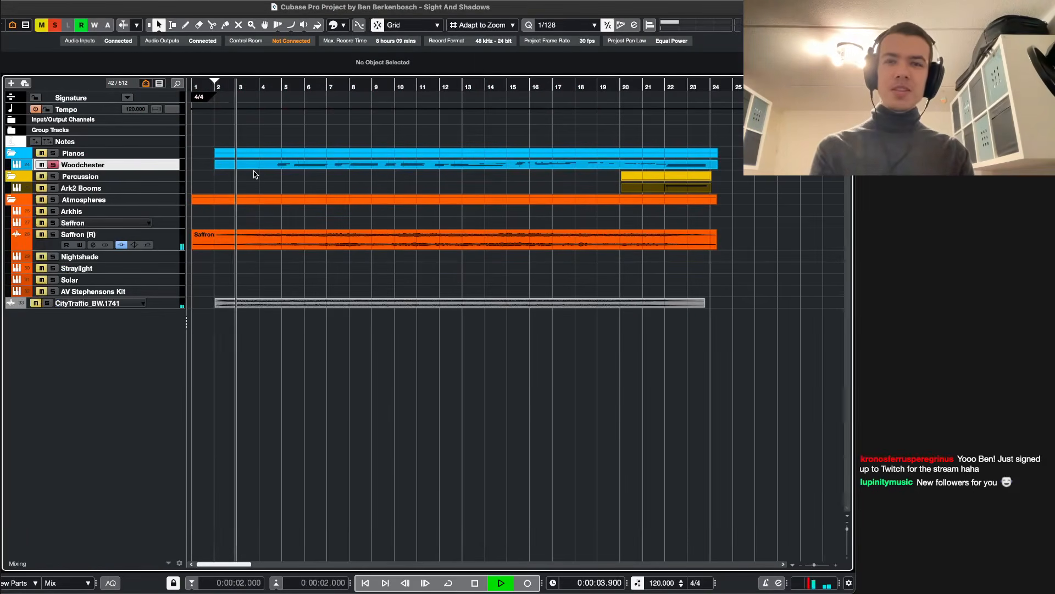
{"action": "key", "text": "ctrl+grave"}
{"action": "key", "text": "ctrl+grave"}
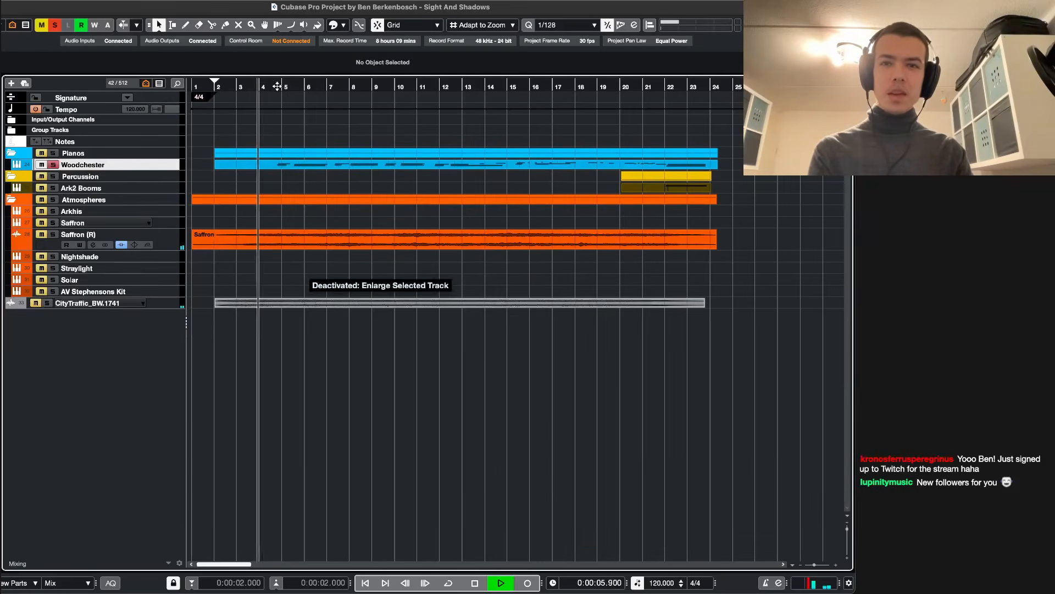
{"action": "key", "text": "s"}
{"action": "key", "text": "ctrl+grave"}
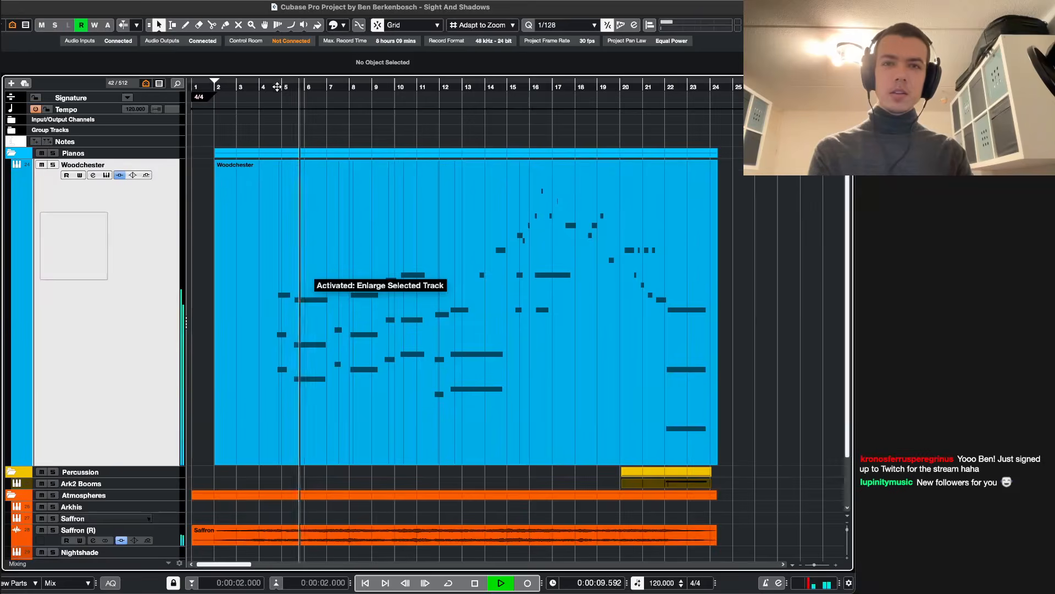
{"action": "key", "text": "ctrl+grave"}
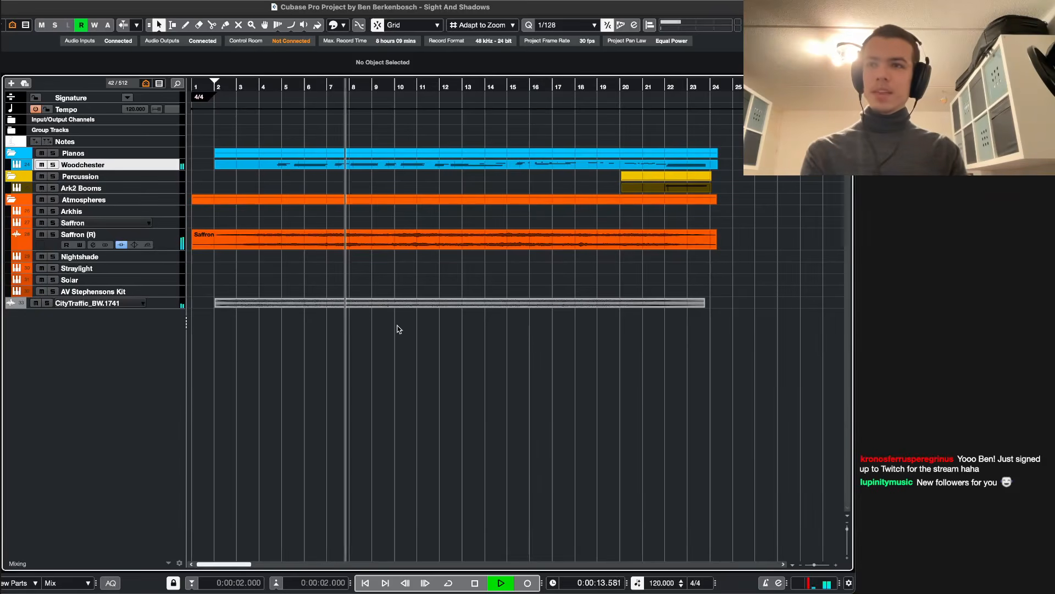
{"action": "key", "text": "space"}
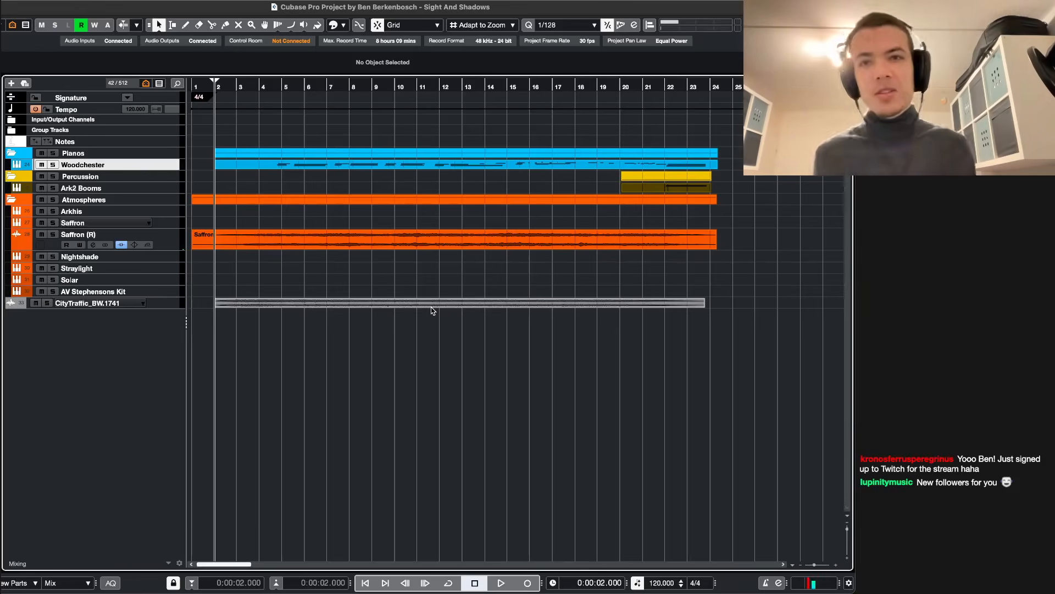
- Trim the start of the Saffron (R) event to bar 2 and add a fade-in of just over one bar
{"action": "left_click", "coordinate": [163, 239]}
{"action": "key", "text": "ctrl+e"}
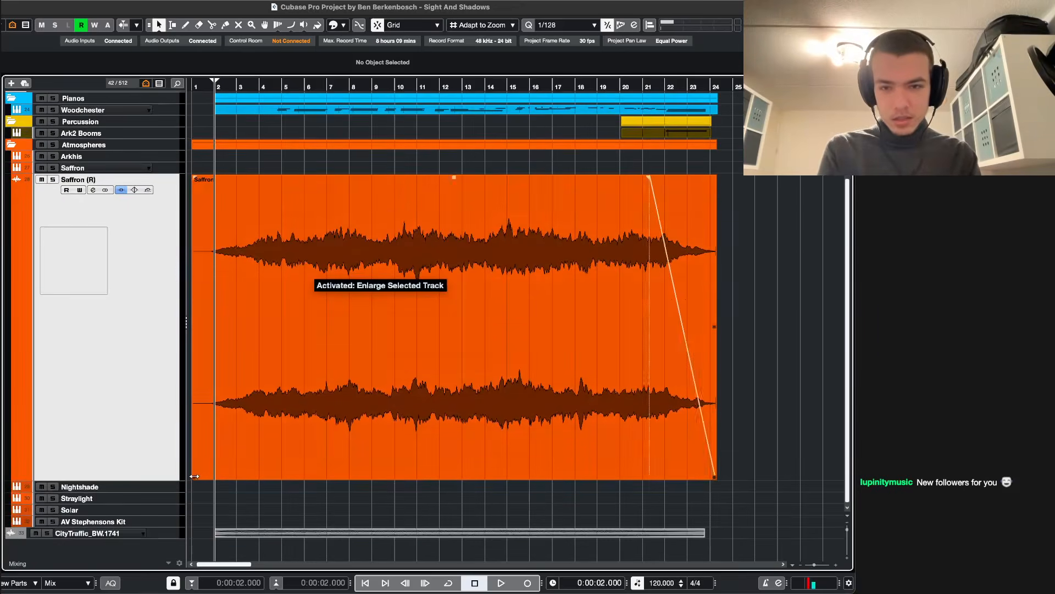
{"action": "left_click_drag", "start_coordinate": [195, 476], "coordinate": [217, 476]}
{"action": "key", "text": "ctrl+e"}
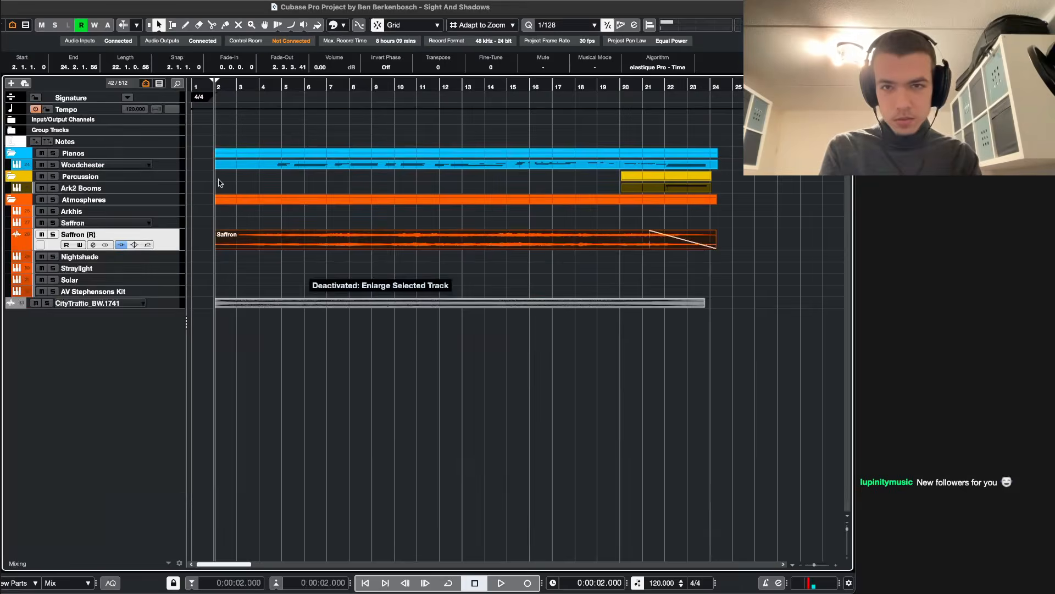
{"action": "key", "text": "ctrl+e"}
{"action": "left_click_drag", "start_coordinate": [218, 231], "coordinate": [243, 237]}
{"action": "key", "text": "ctrl+e"}
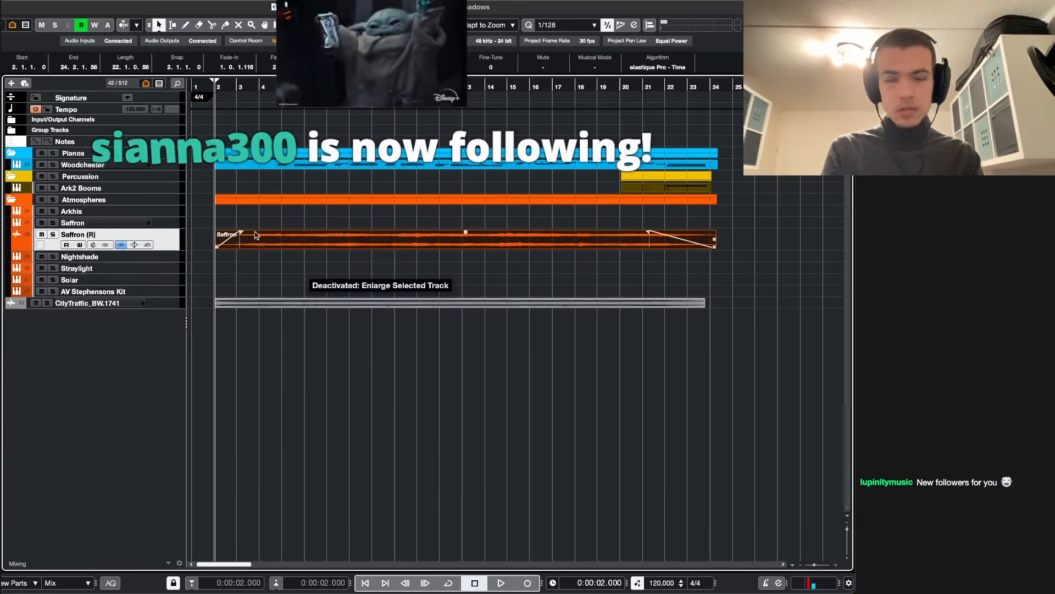
{"action": "left_click", "coordinate": [295, 217]}
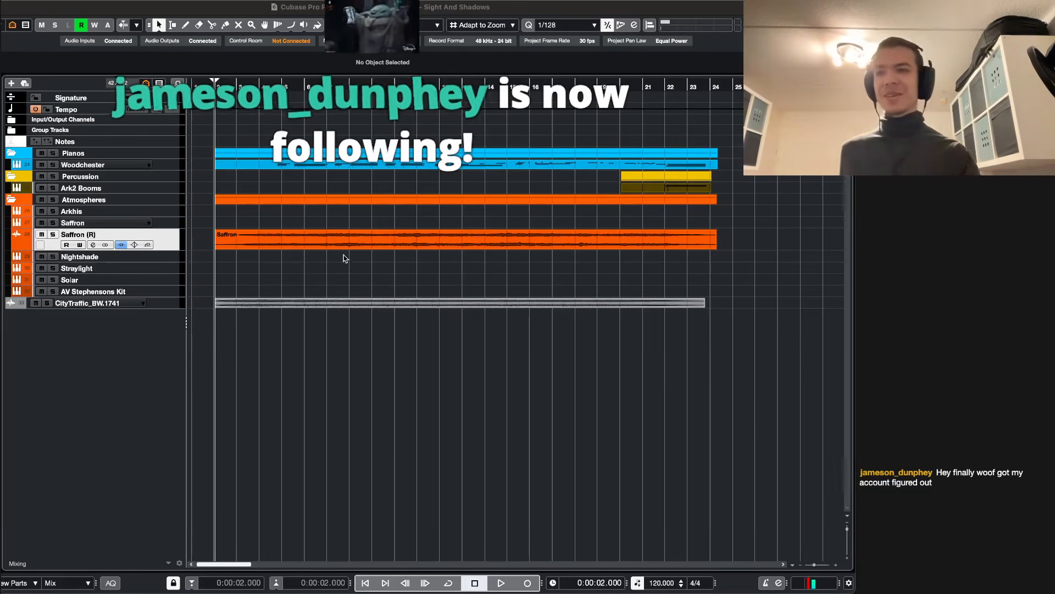
- Place the project cursor on the second beat of bar 4, with the opening bars enlarged in the timeline
{"action": "mouse_move", "coordinate": [273, 590]}
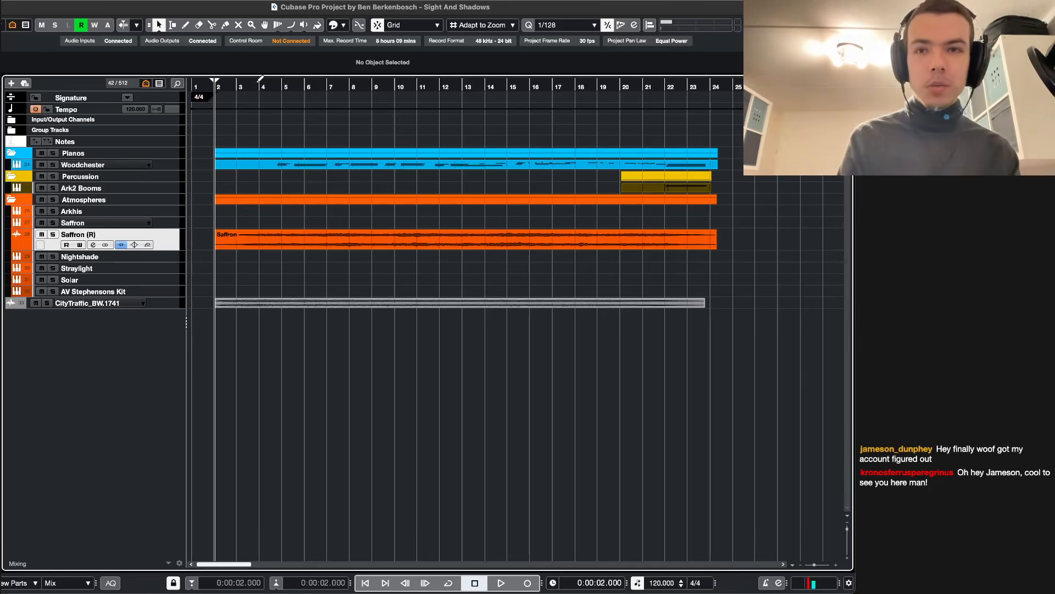
{"action": "left_click", "coordinate": [276, 84]}
{"action": "left_click", "coordinate": [266, 84]}
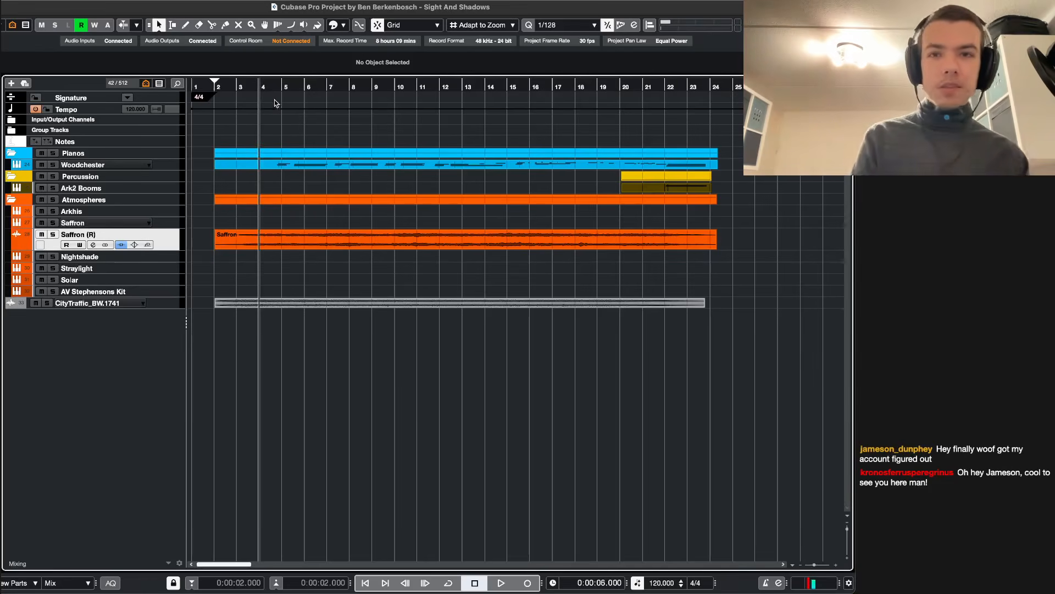
{"action": "scroll", "coordinate": [276, 110], "scroll_direction": "up", "scroll_amount": 5}
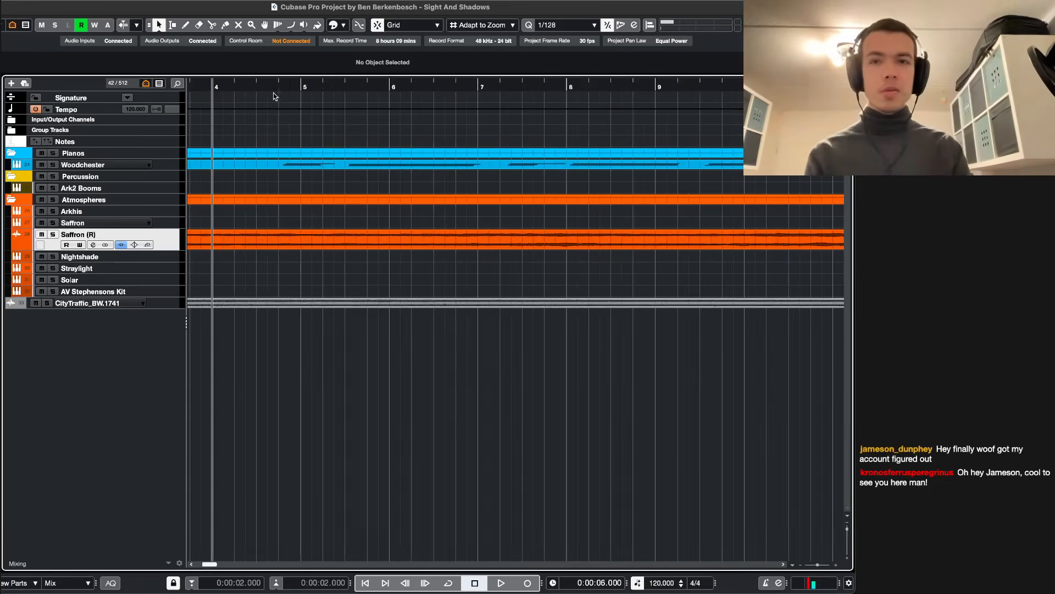
{"action": "scroll", "coordinate": [276, 95], "scroll_direction": "down", "scroll_amount": 5}
{"action": "left_click", "coordinate": [324, 88]}
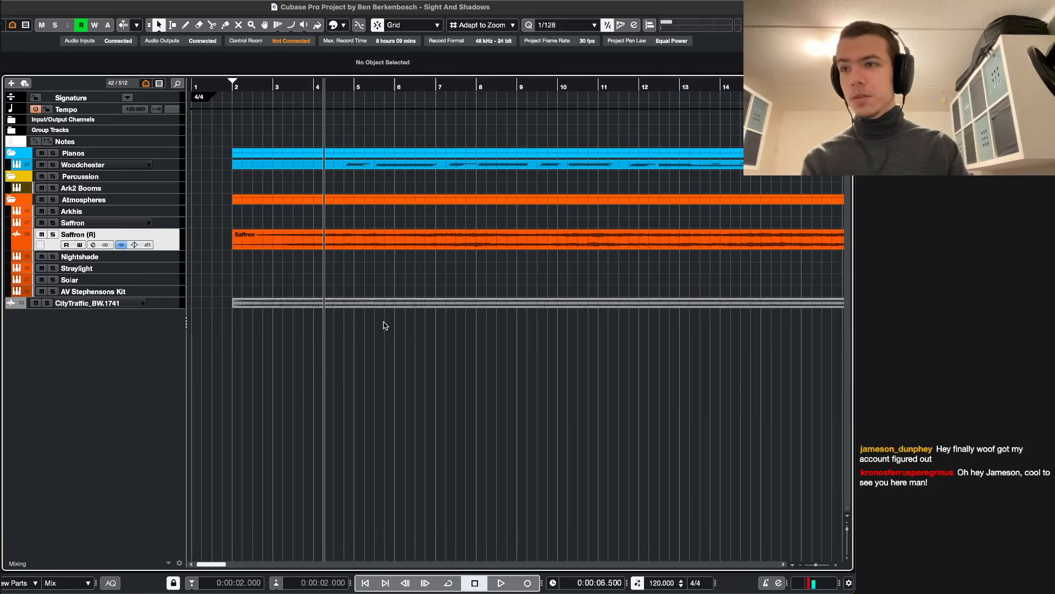
- Listen to the opening from bar 2 with the first dozen bars in view
{"action": "key", "text": "KP_1"}
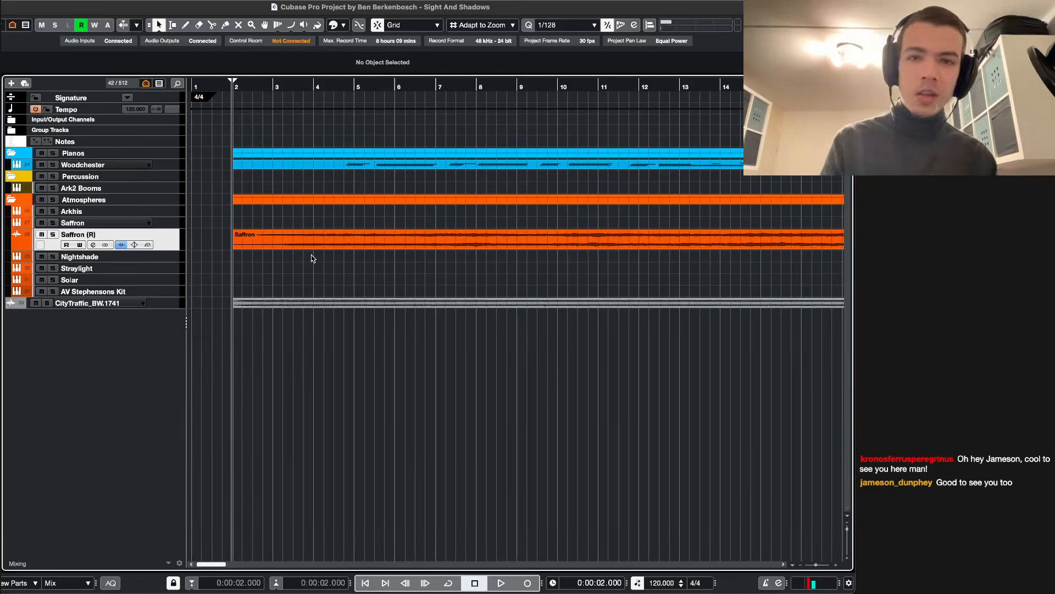
{"action": "key", "text": "g"}
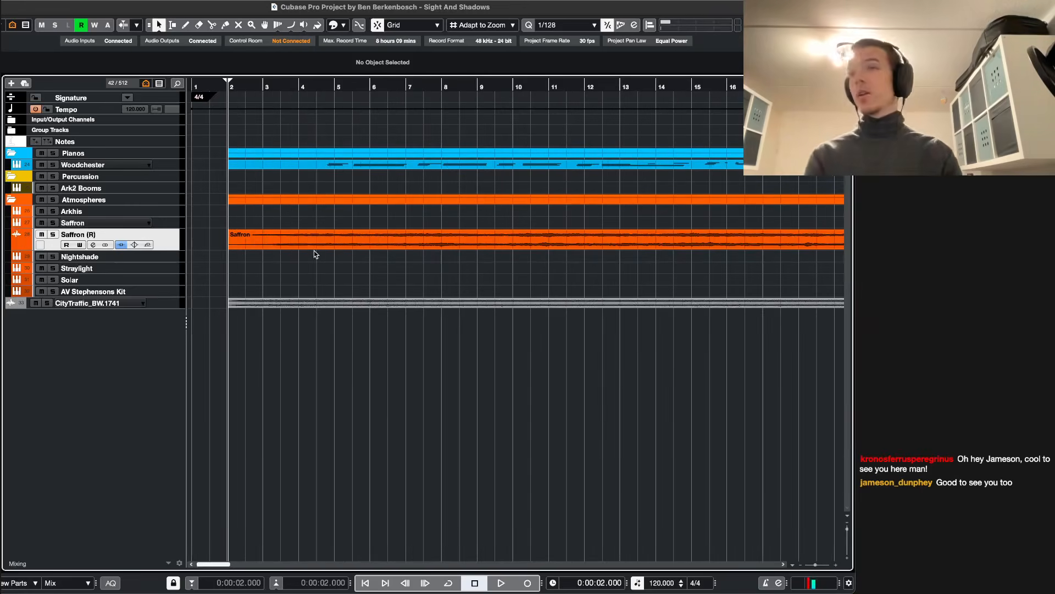
{"action": "key", "text": "h"}
{"action": "key", "text": "h"}
{"action": "key", "text": "h"}
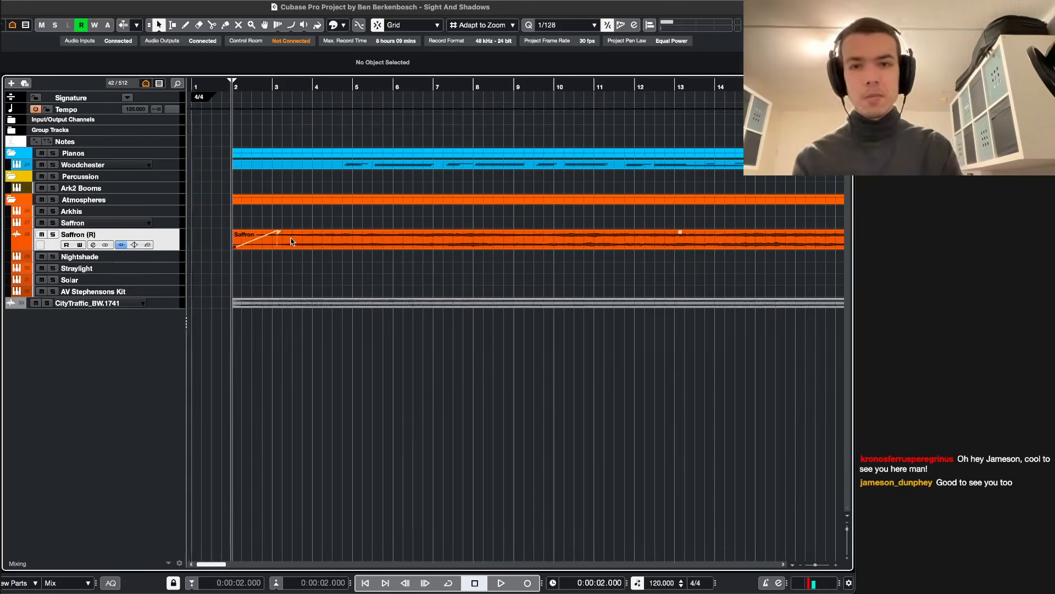
{"action": "scroll", "coordinate": [278, 231], "scroll_direction": "left", "scroll_amount": 2}
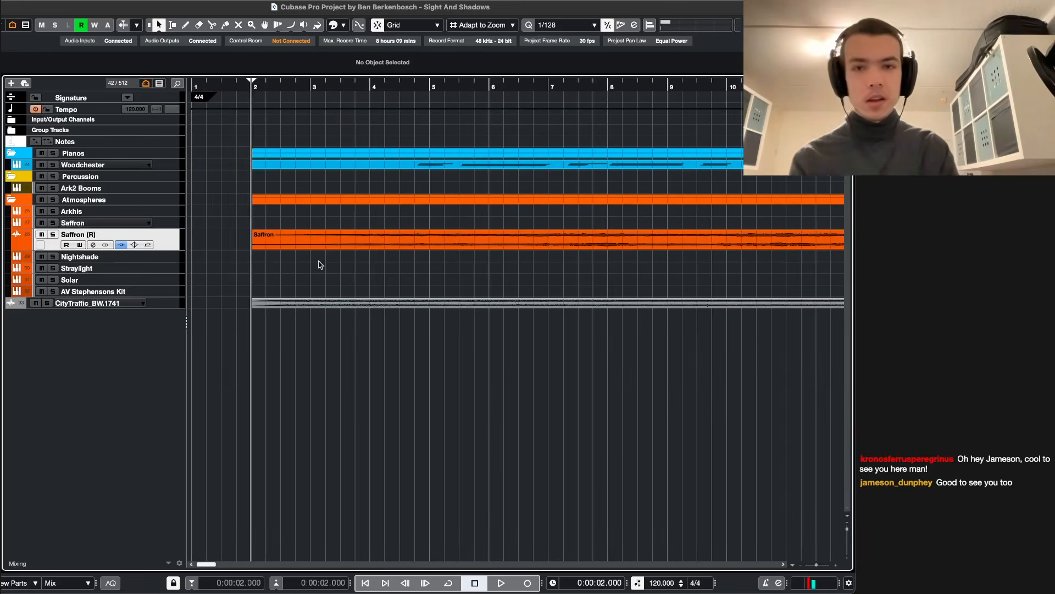
{"action": "key", "text": "g"}
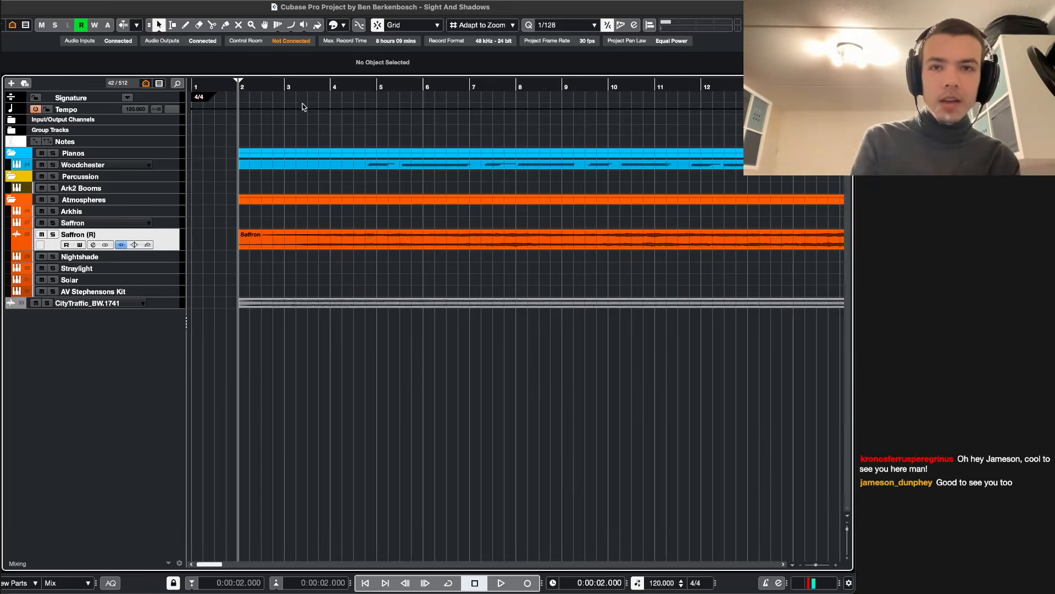
{"action": "key", "text": "space"}
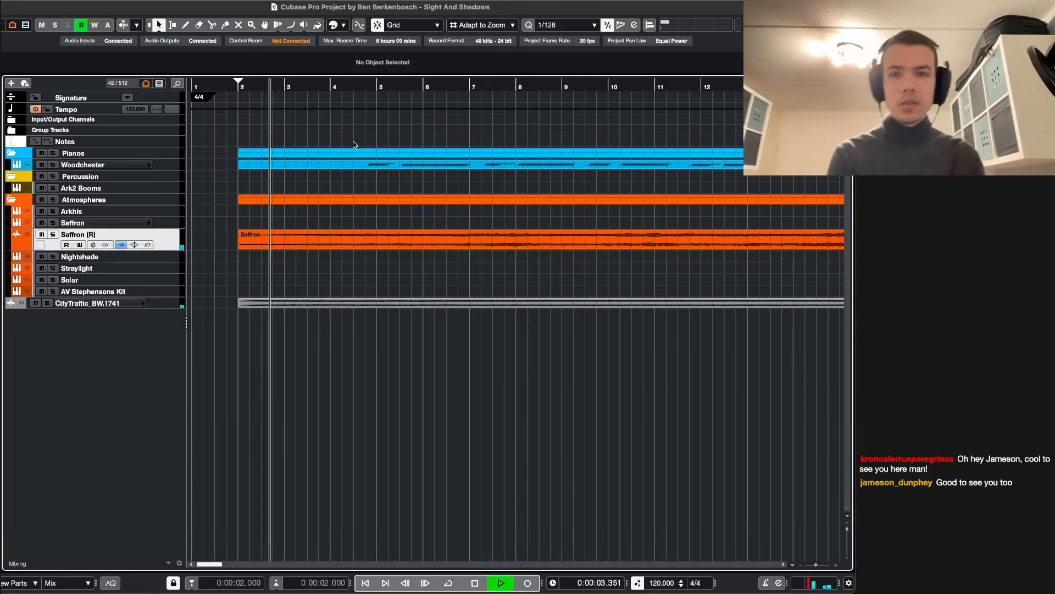
{"action": "left_click", "coordinate": [344, 87]}
{"action": "key", "text": "space"}
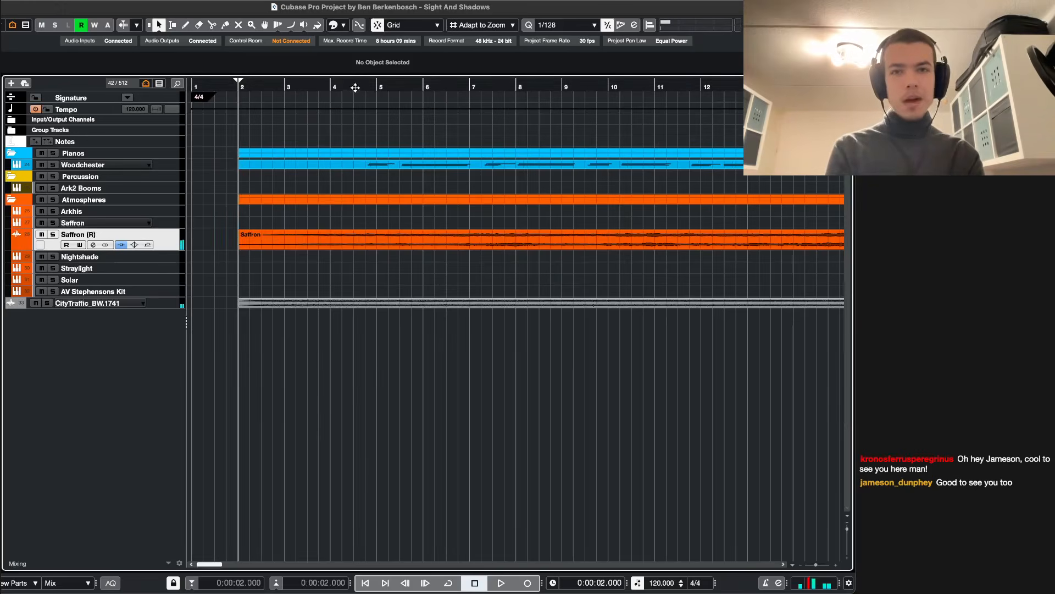
- Select the Woodchester track and listen to it together with the other tracks from the middle of bar 4 to bar 13
{"action": "left_click", "coordinate": [355, 87]}
{"action": "key", "text": "g"}
{"action": "left_click", "coordinate": [146, 164]}
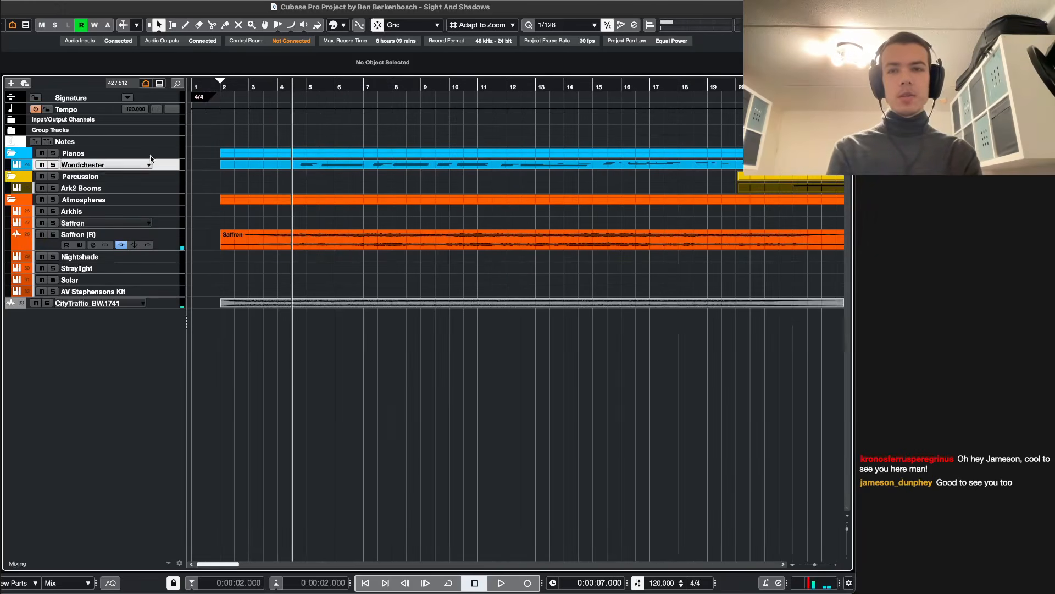
{"action": "key", "text": "s"}
{"action": "key", "text": "s"}
{"action": "key", "text": "space"}
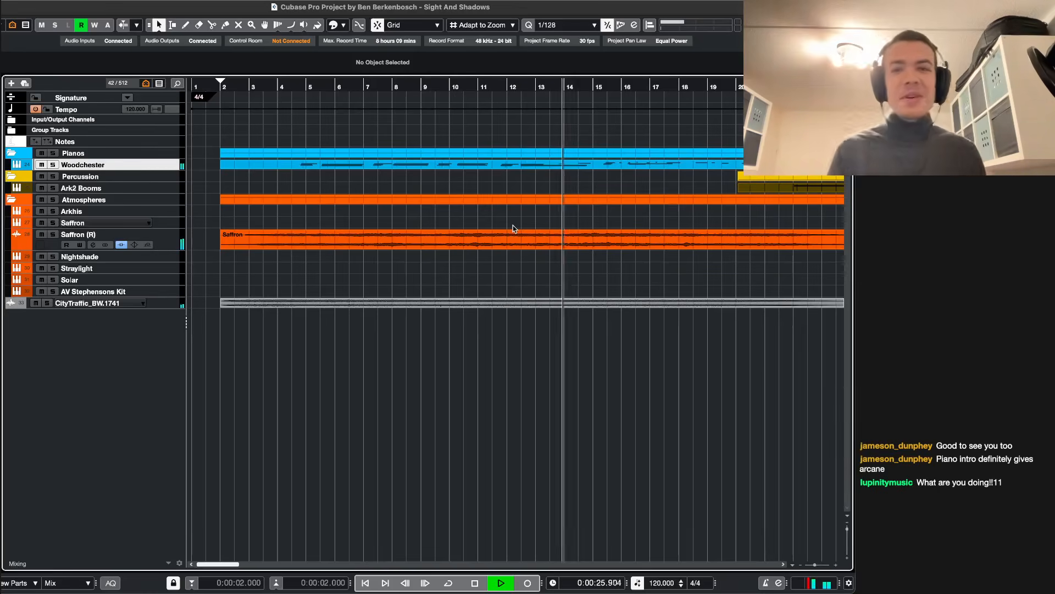
{"action": "key", "text": "space"}
- Replay a short passage from the middle of bar 11 and restart playback from bar 2
{"action": "left_click", "coordinate": [493, 87]}
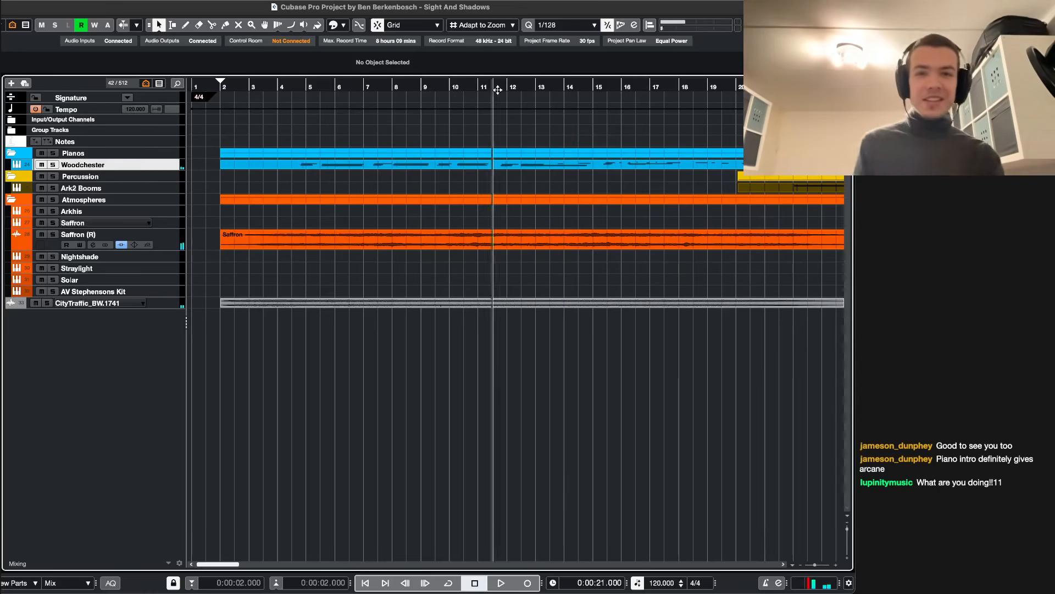
{"action": "key", "text": "space"}
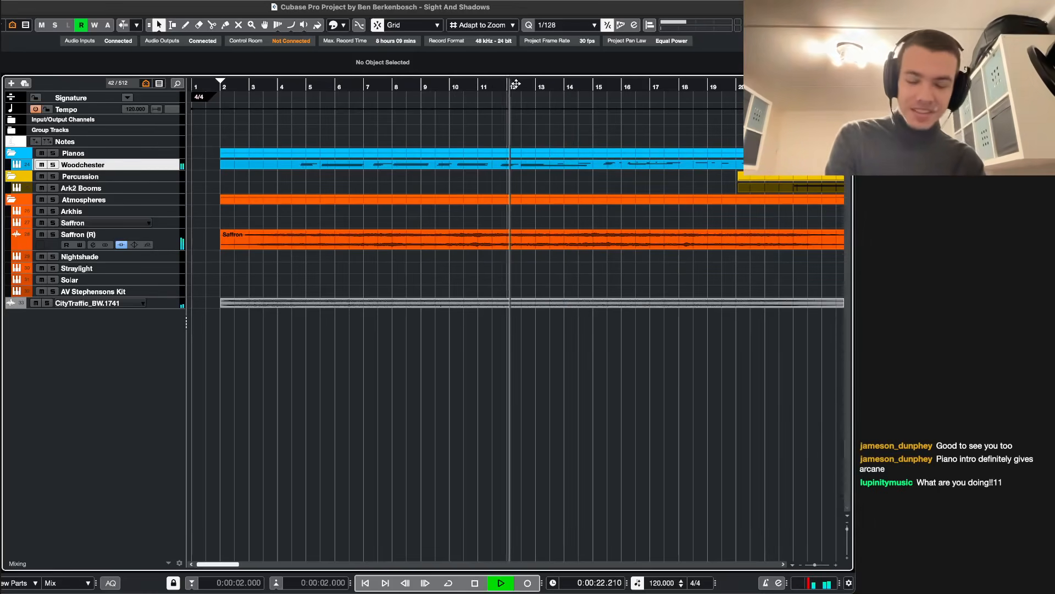
{"action": "key", "text": "space"}
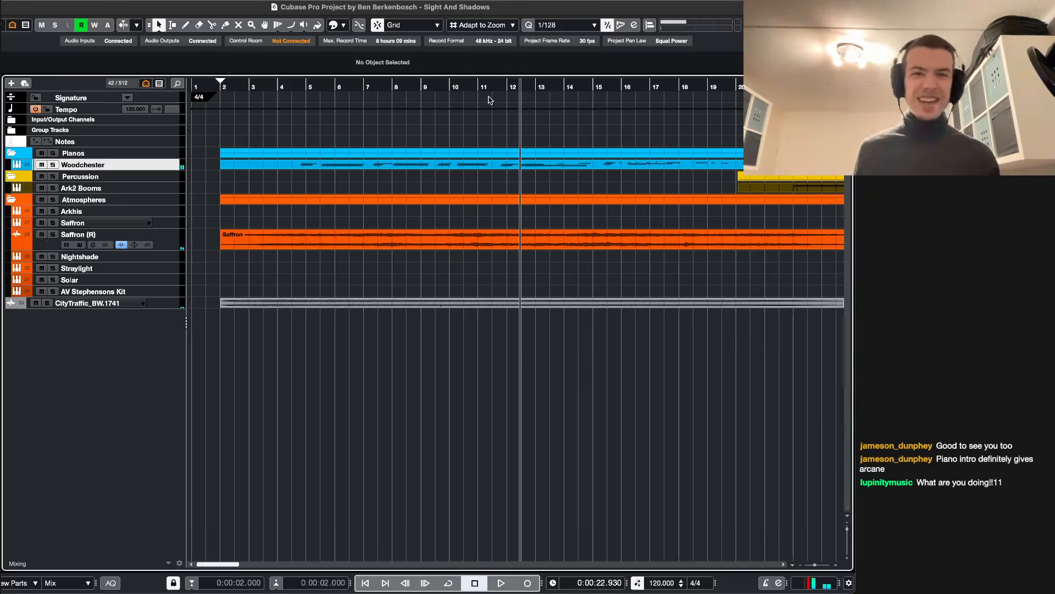
{"action": "key", "text": "KP_1"}
{"action": "key", "text": "space"}
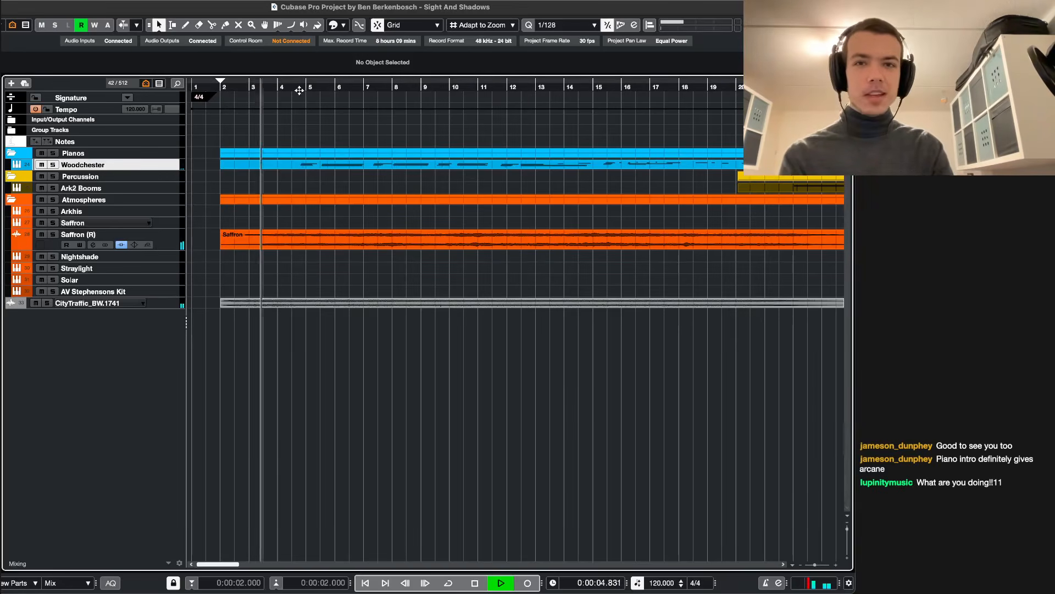
- View the Woodchester notes enlarged during playback, restore the track's height and stop
{"action": "key", "text": "alt+e"}
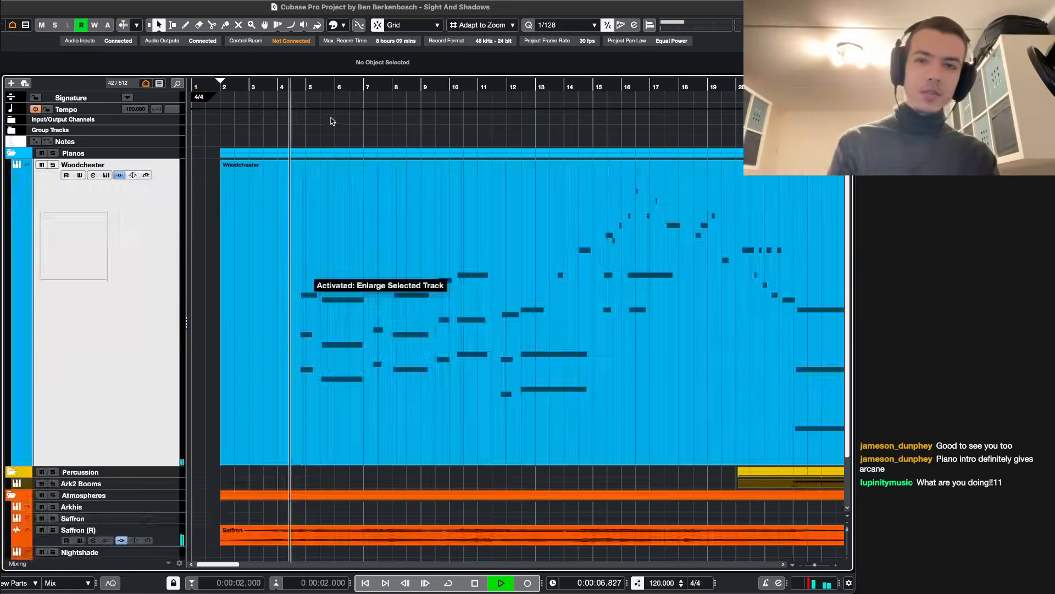
{"action": "key", "text": "alt+e"}
{"action": "key", "text": "alt+e"}
{"action": "key", "text": "alt+e"}
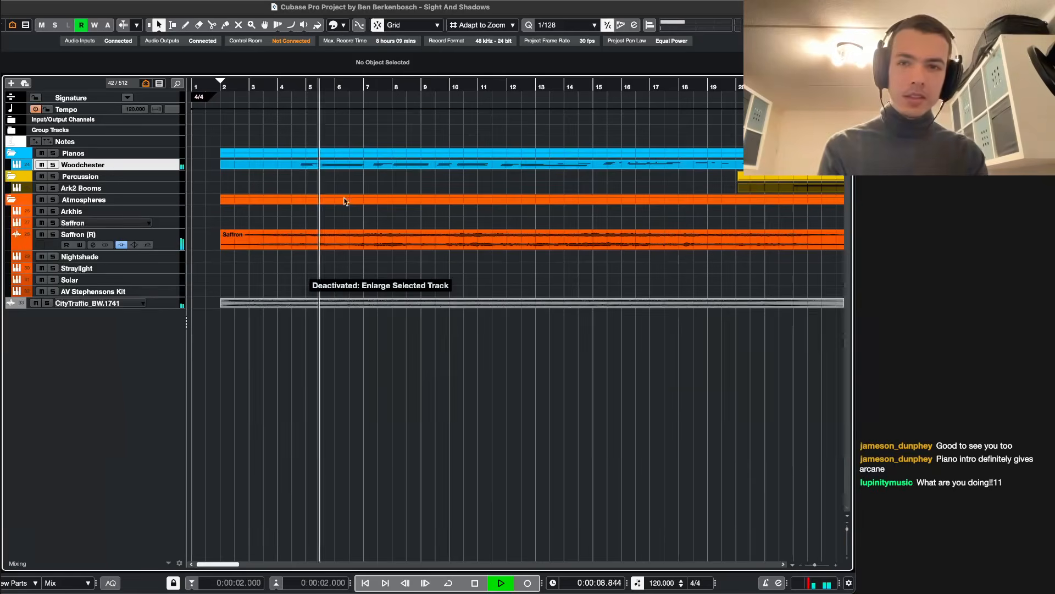
{"action": "key", "text": "space"}
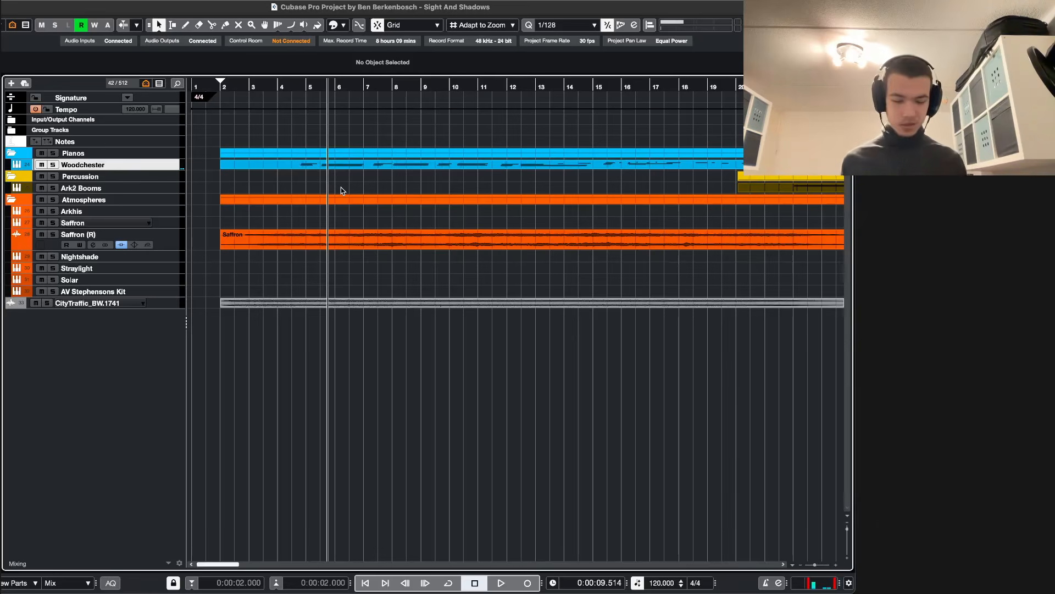
- Listen again from bar 2, skipping ahead to the middle of bar 4, and view the full length of the arrangement
{"action": "key", "text": "KP_1"}
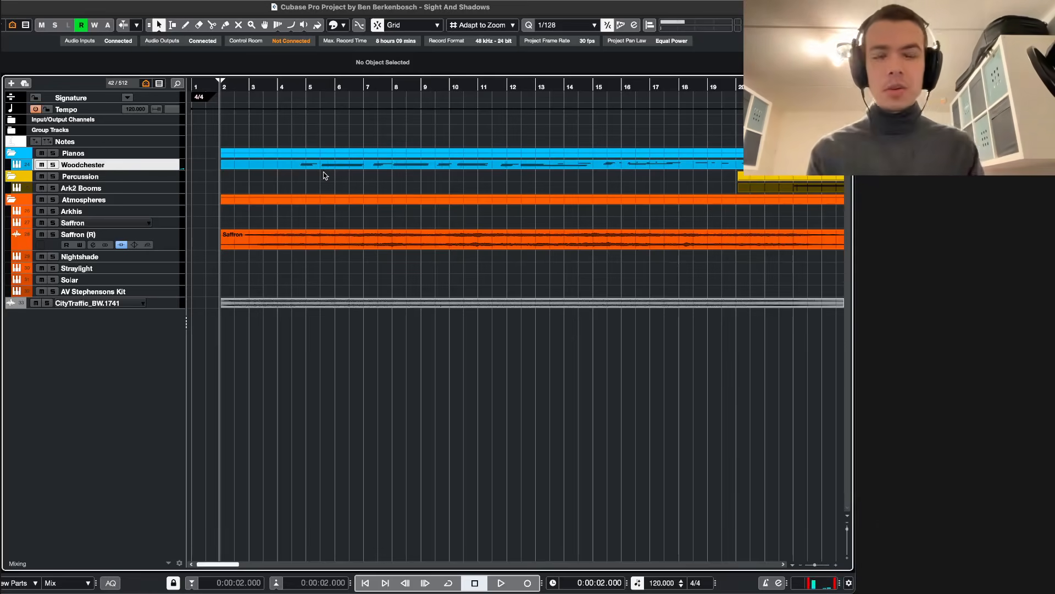
{"action": "key", "text": "space"}
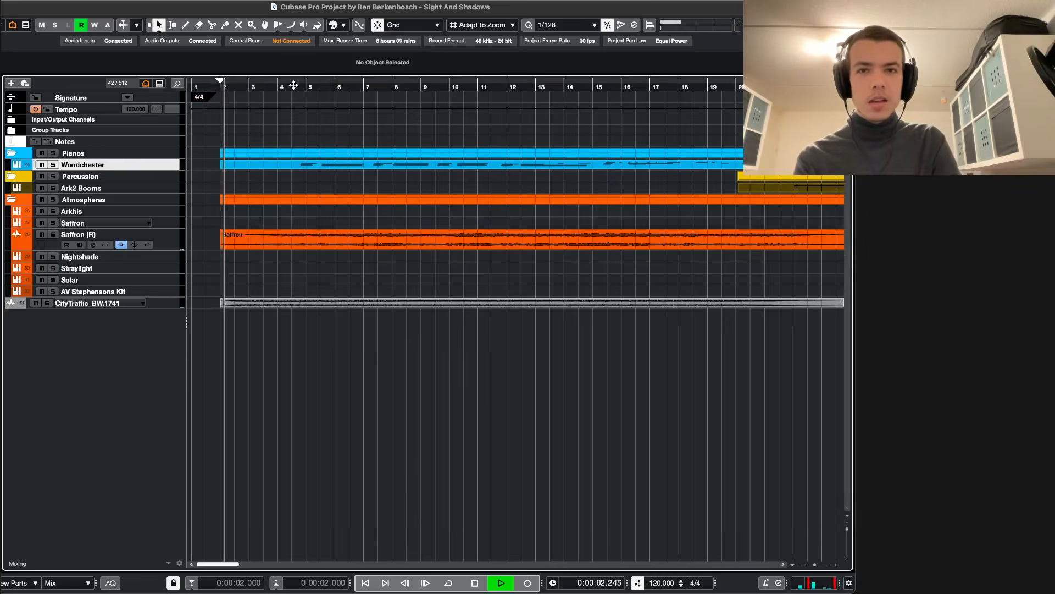
{"action": "left_click", "coordinate": [294, 85]}
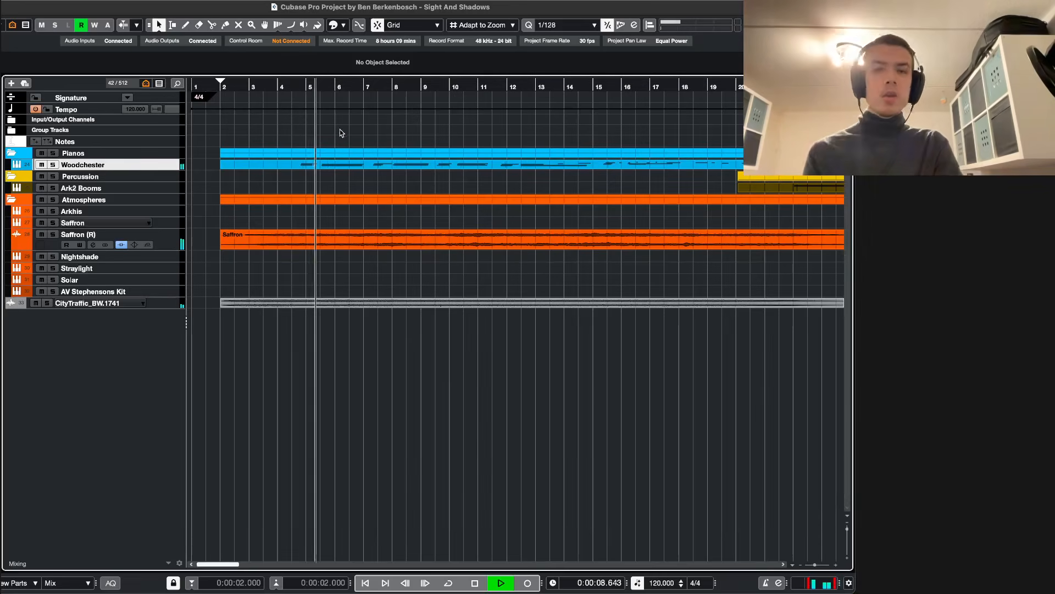
{"action": "key", "text": "g"}
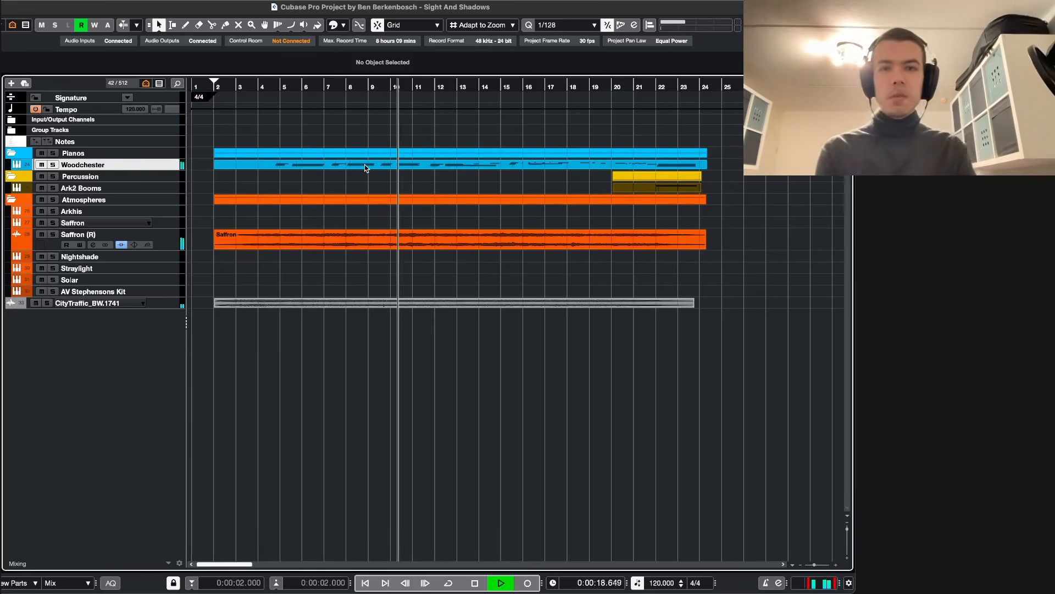
{"action": "scroll", "coordinate": [364, 169], "scroll_direction": "right", "scroll_amount": 1}
{"action": "scroll", "coordinate": [364, 169], "scroll_direction": "up", "scroll_amount": 2}
{"action": "scroll", "coordinate": [364, 169], "scroll_direction": "left", "scroll_amount": 2}
{"action": "scroll", "coordinate": [364, 168], "scroll_direction": "left", "scroll_amount": 1}
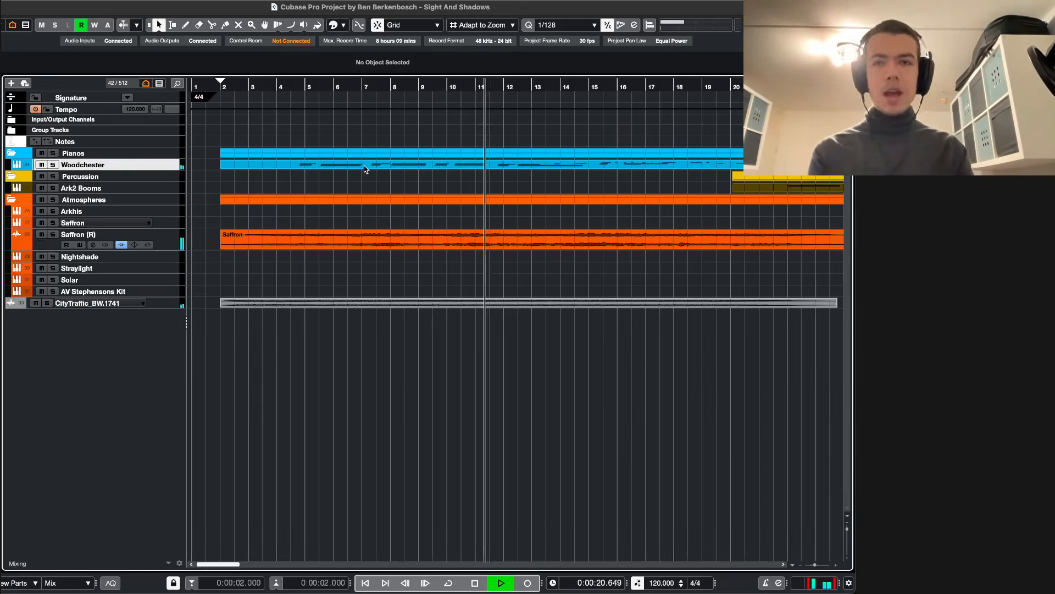
- Remove the recorded Woodchester piano part and listen to the remaining atmosphere layers from bar 2
{"action": "key", "text": "super+z"}
{"action": "key", "text": "space"}
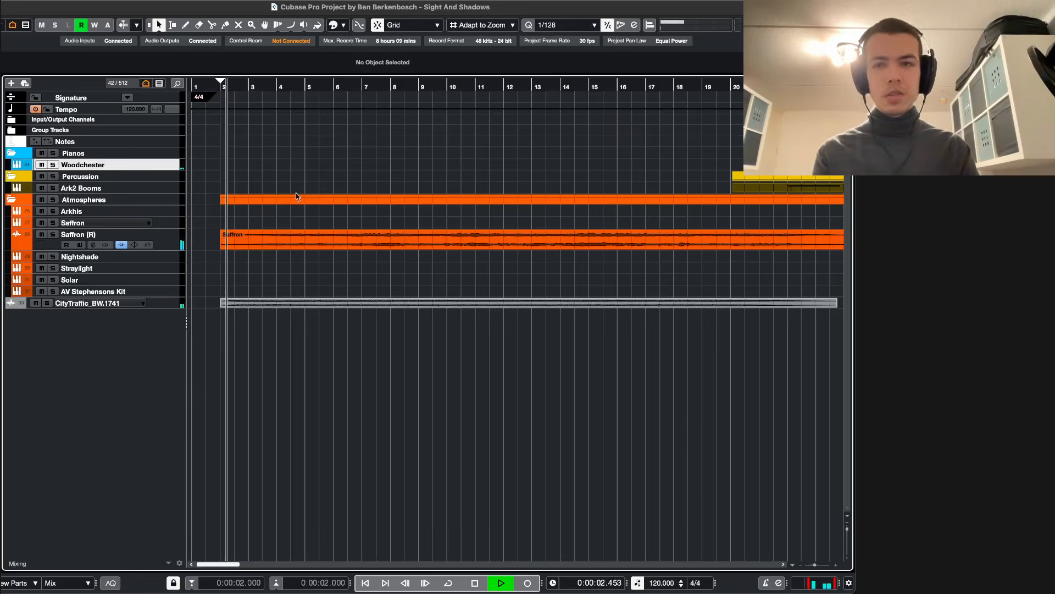
{"action": "scroll", "coordinate": [328, 181], "scroll_direction": "down", "scroll_amount": 1}
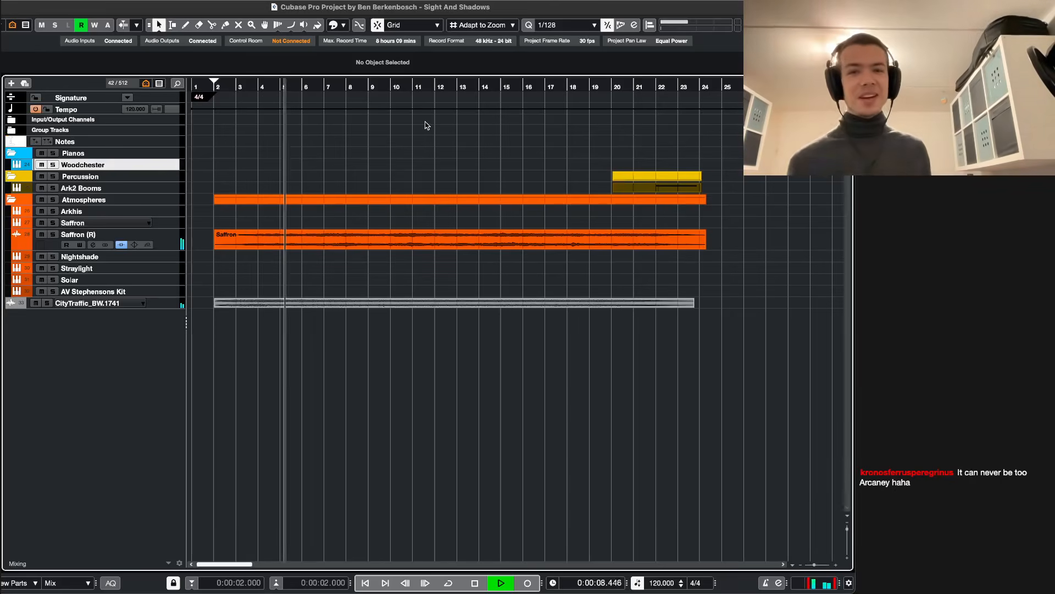
{"action": "key", "text": "space"}
{"action": "key", "text": "space"}
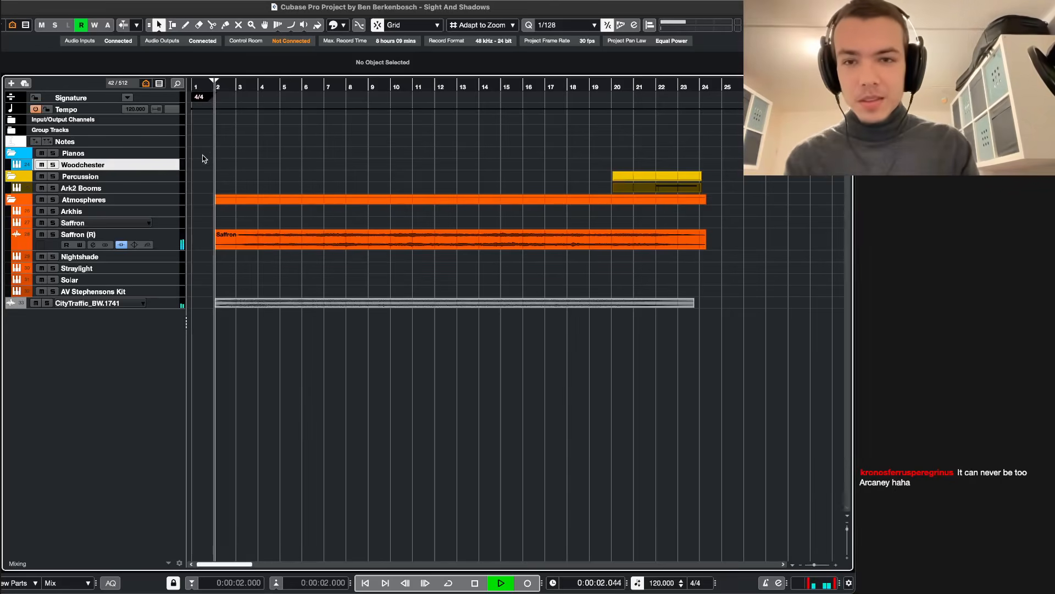
- Stop playback, show all tracks of the template and expand the Long Strings folder
{"action": "key", "text": "alt+a"}
{"action": "scroll", "coordinate": [213, 218], "scroll_direction": "down", "scroll_amount": 15}
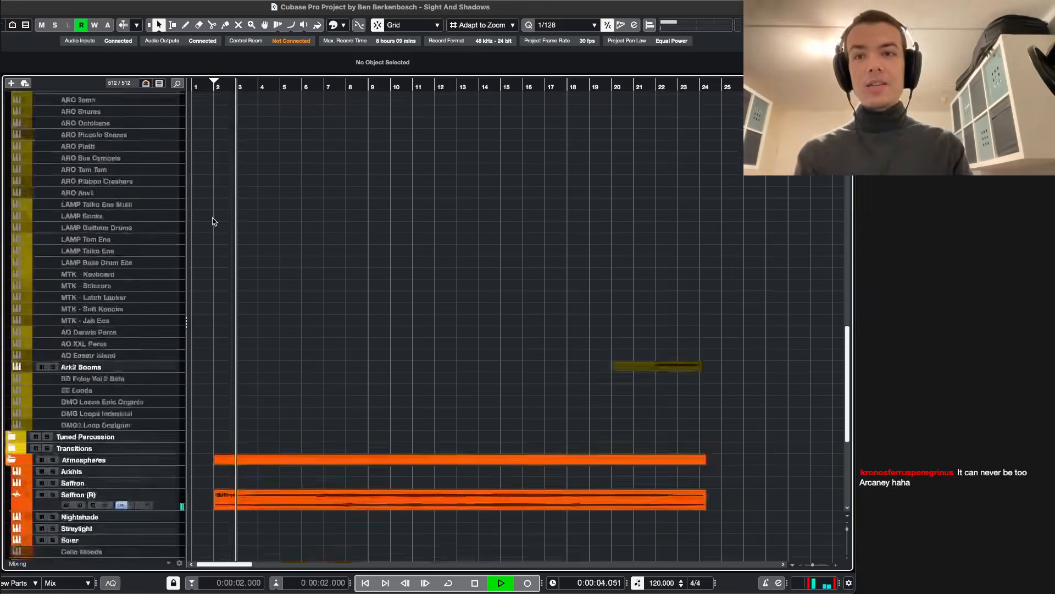
{"action": "scroll", "coordinate": [213, 221], "scroll_direction": "up", "scroll_amount": 15}
{"action": "key", "text": "space"}
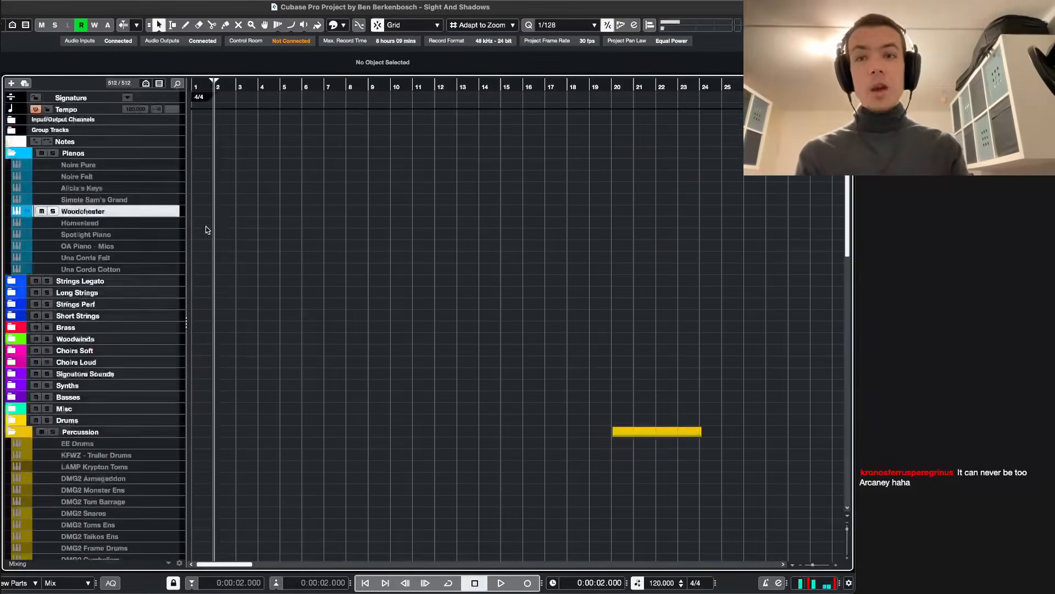
{"action": "left_click", "coordinate": [12, 292]}
{"action": "scroll", "coordinate": [115, 335], "scroll_direction": "down", "scroll_amount": 5}
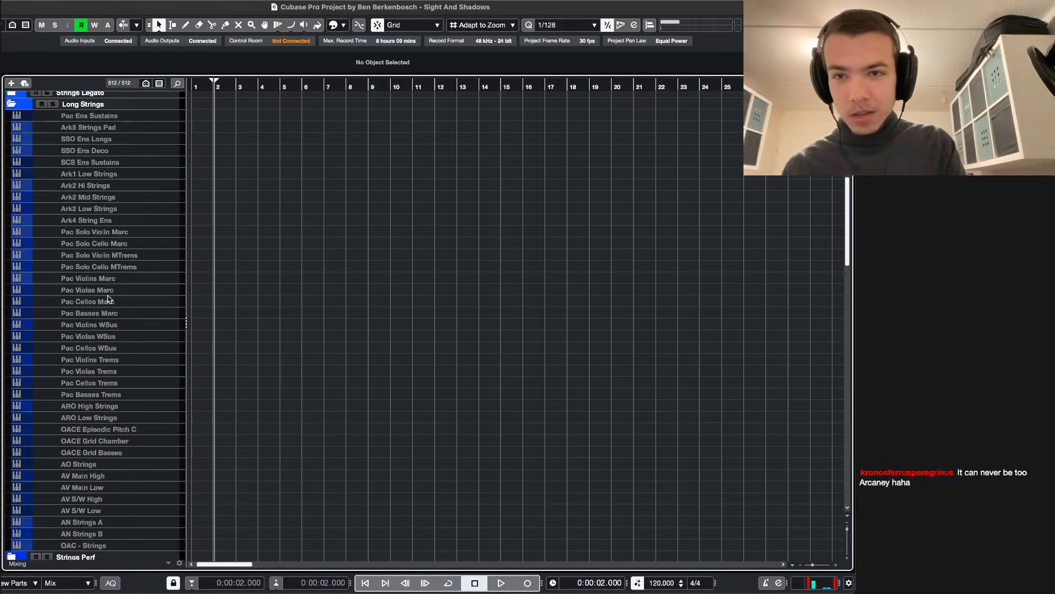
- Enable the Ark2 Hi, Mid and Low Strings tracks and reduce the track list to the active tracks
{"action": "left_click", "coordinate": [102, 217], "text": "shift"}
{"action": "left_click", "coordinate": [104, 209]}
{"action": "left_click", "coordinate": [105, 186], "text": "shift"}
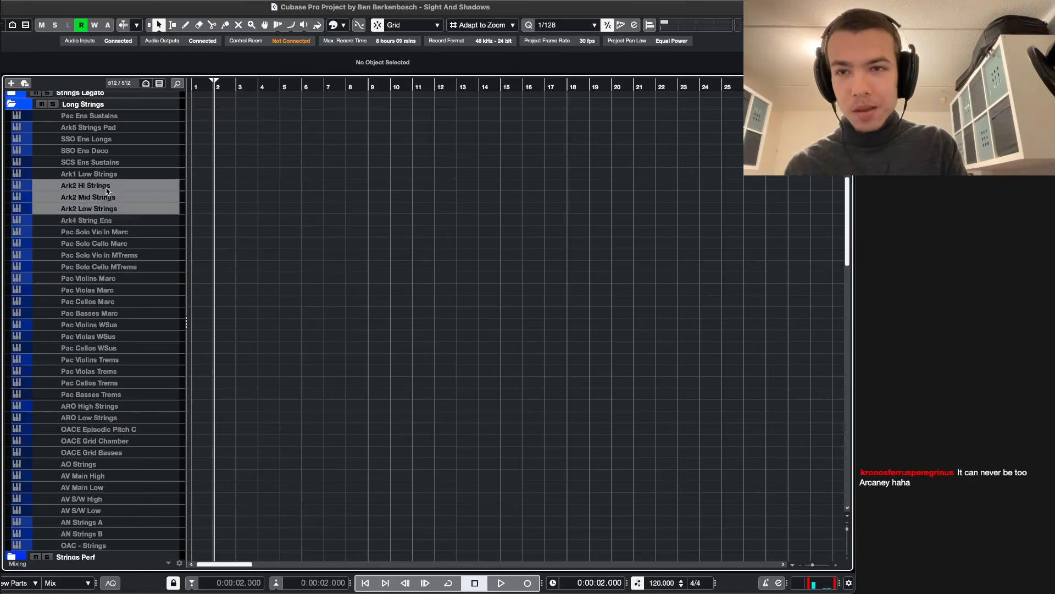
{"action": "right_click", "coordinate": [106, 186]}
{"action": "left_click", "coordinate": [127, 269]}
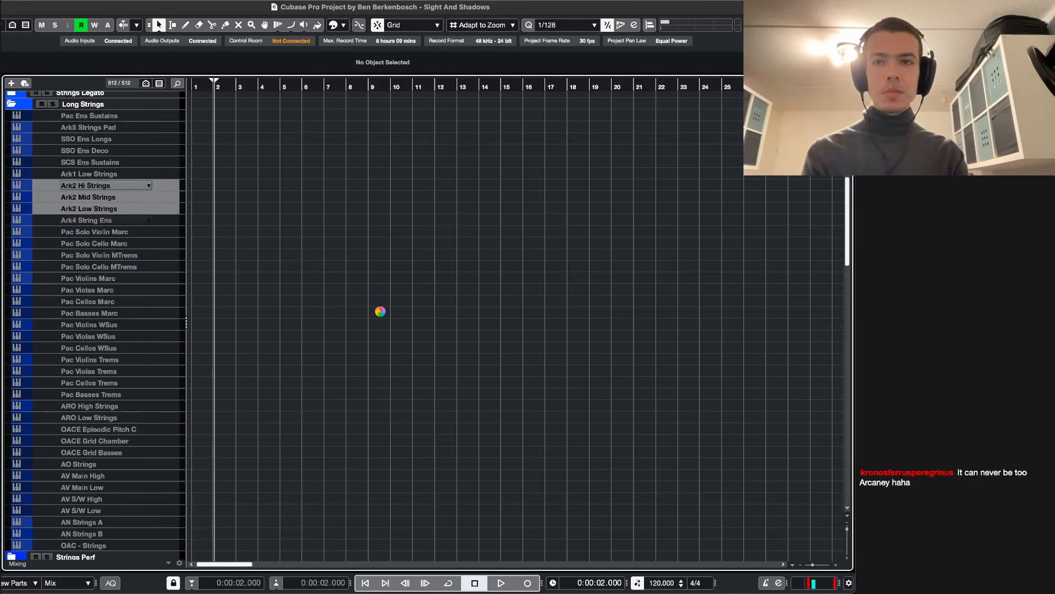
{"action": "key", "text": "v"}
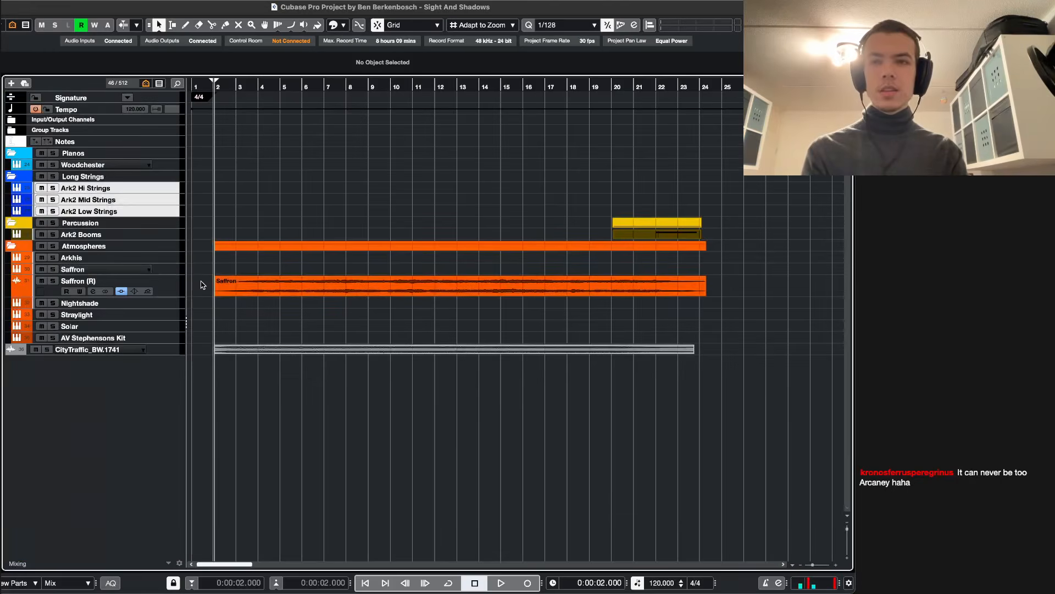
- Check the Ark2 Mid Strings articulations in SINE Player, and select Irregular arps 1 for the Ark2 Hi Strings
{"action": "left_click", "coordinate": [104, 202]}
{"action": "key", "text": "e"}
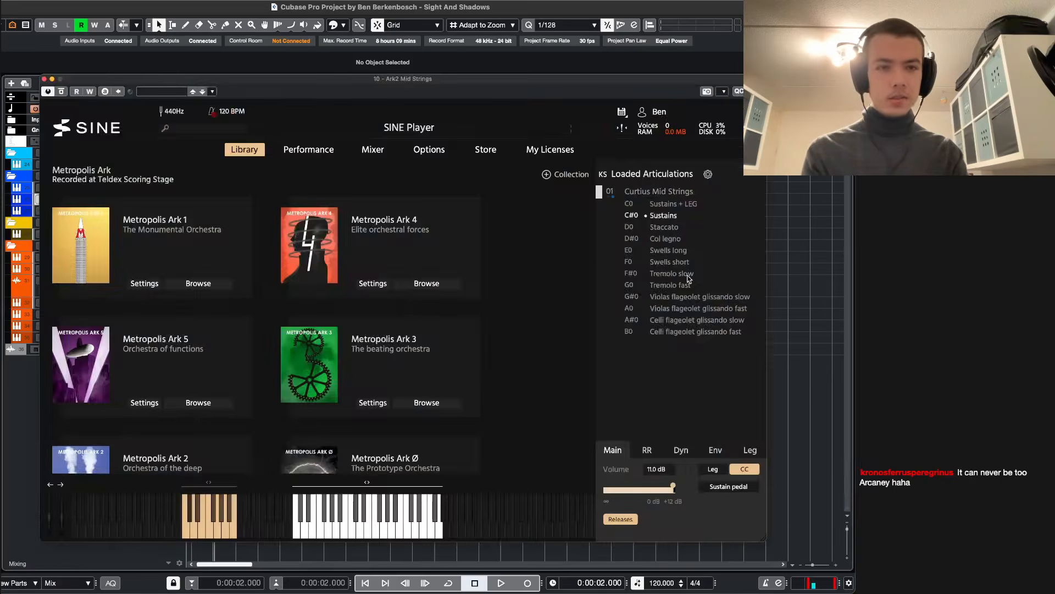
{"action": "key", "text": "e"}
{"action": "key", "text": "Up"}
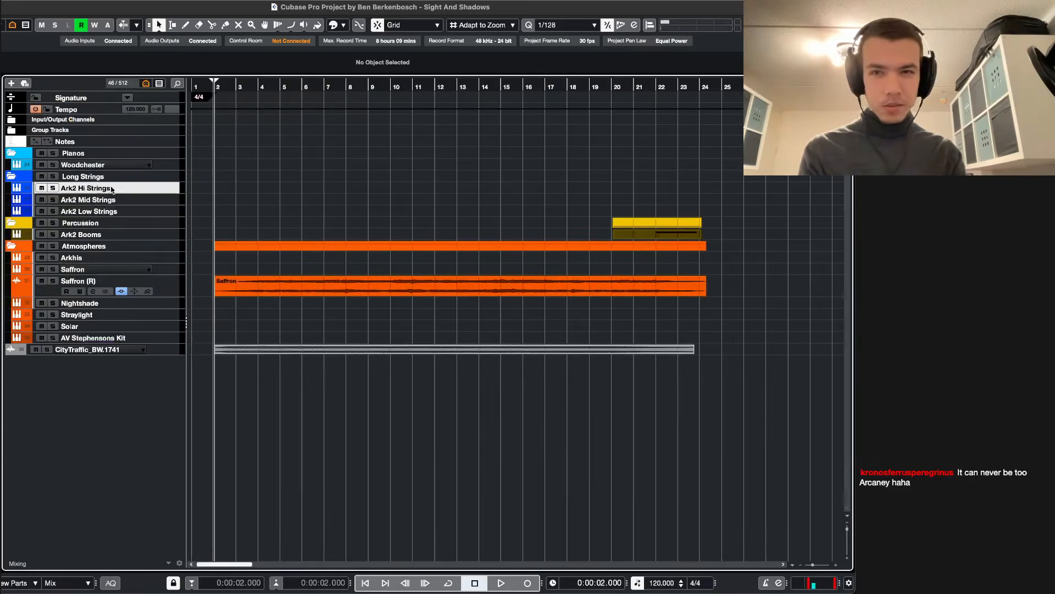
{"action": "key", "text": "e"}
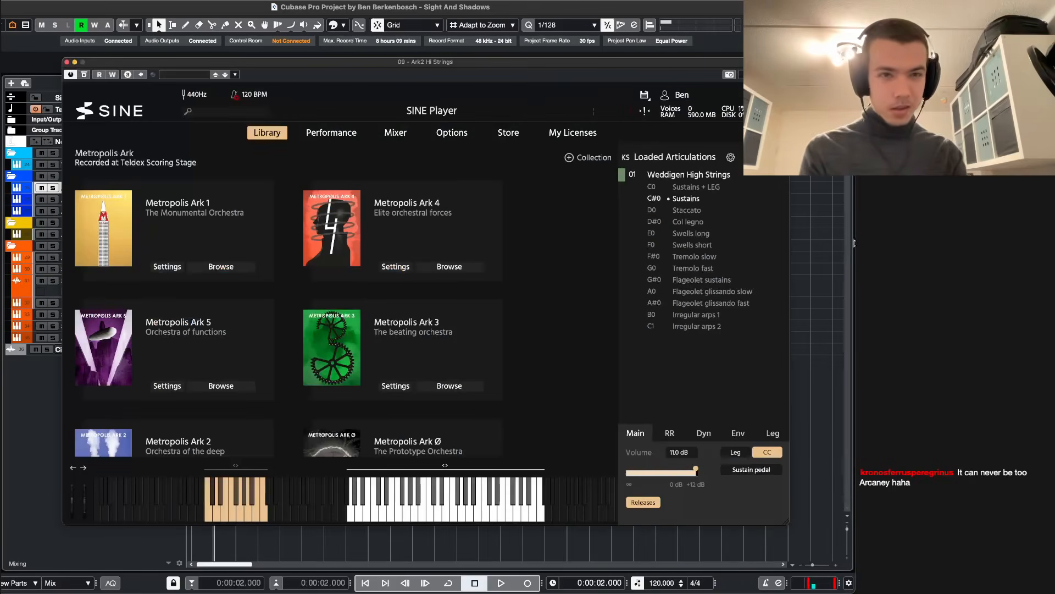
{"action": "left_click", "coordinate": [709, 320]}
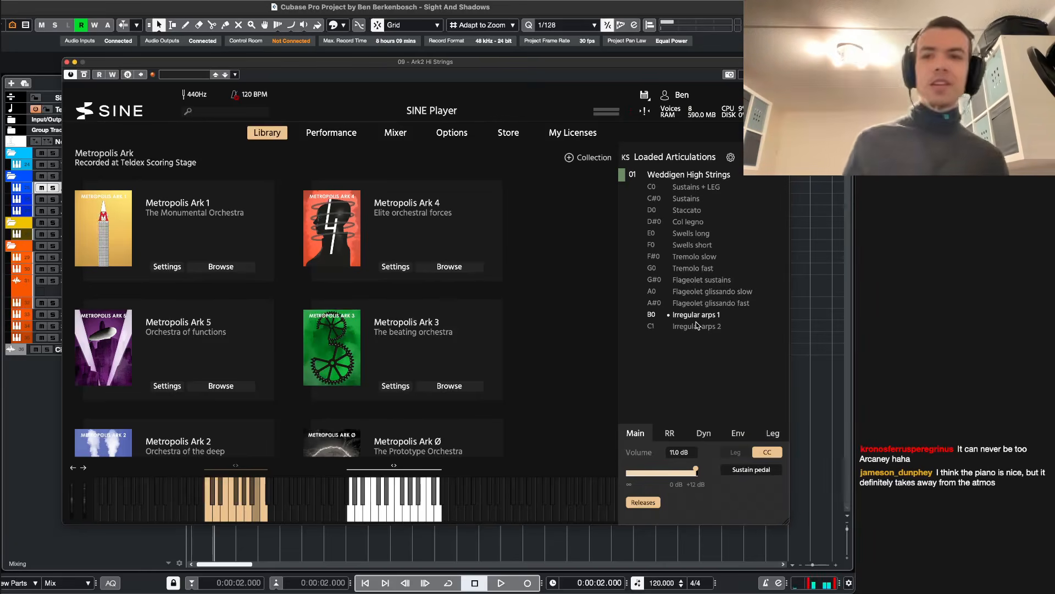
- Insert the Blackhole reverb in the sixth insert slot of Ark2 Hi Strings and raise its mix to 67
{"action": "key", "text": "super+w"}
{"action": "key", "text": "e"}
{"action": "left_click", "coordinate": [196, 336]}
{"action": "type", "text": "black"}
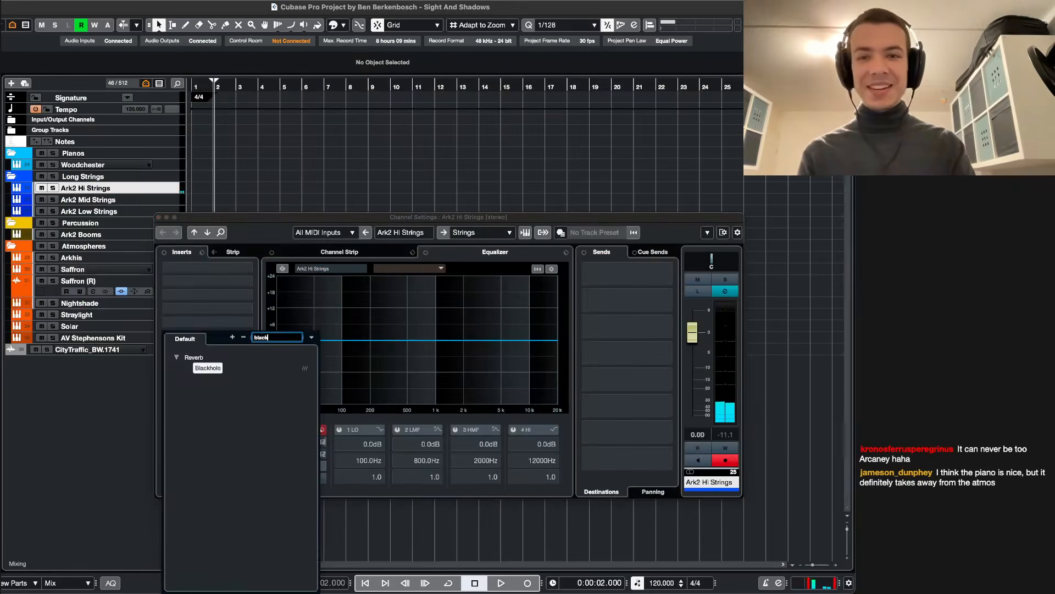
{"action": "key", "text": "Return"}
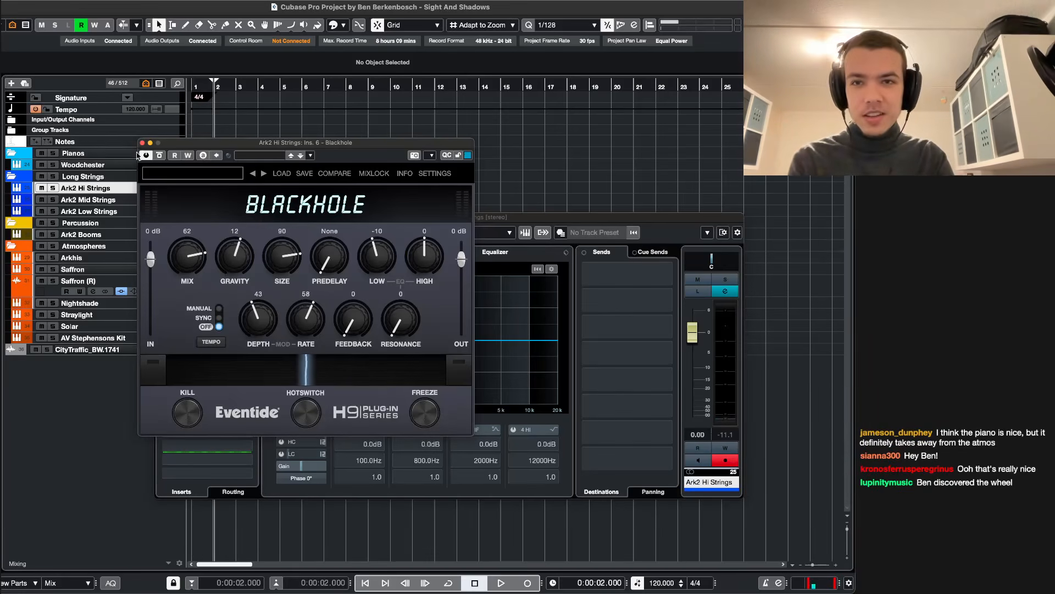
{"action": "scroll", "coordinate": [176, 254], "scroll_direction": "up", "scroll_amount": 3}
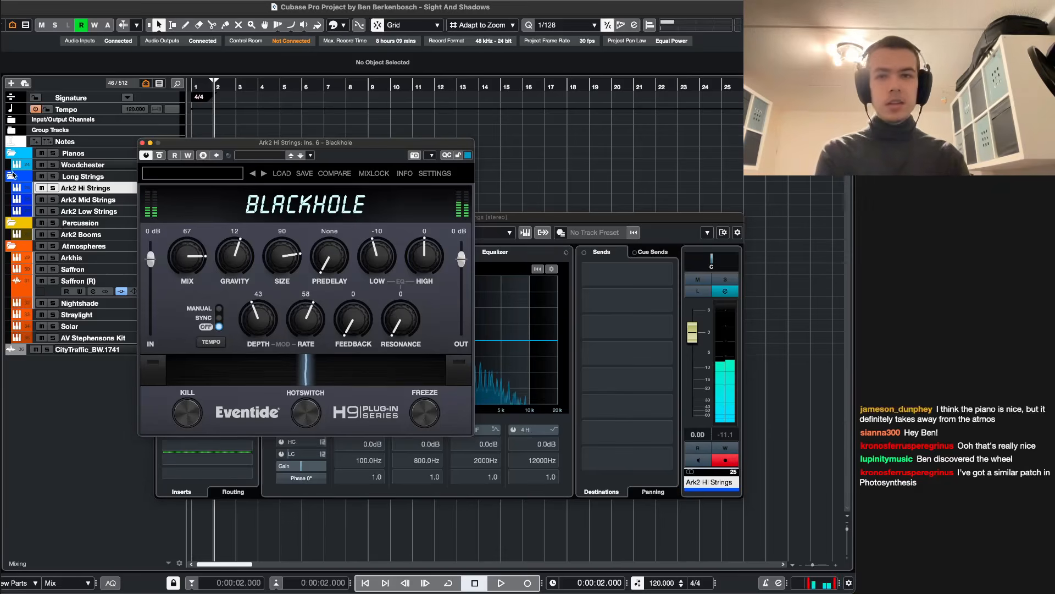
{"action": "left_click", "coordinate": [142, 143]}
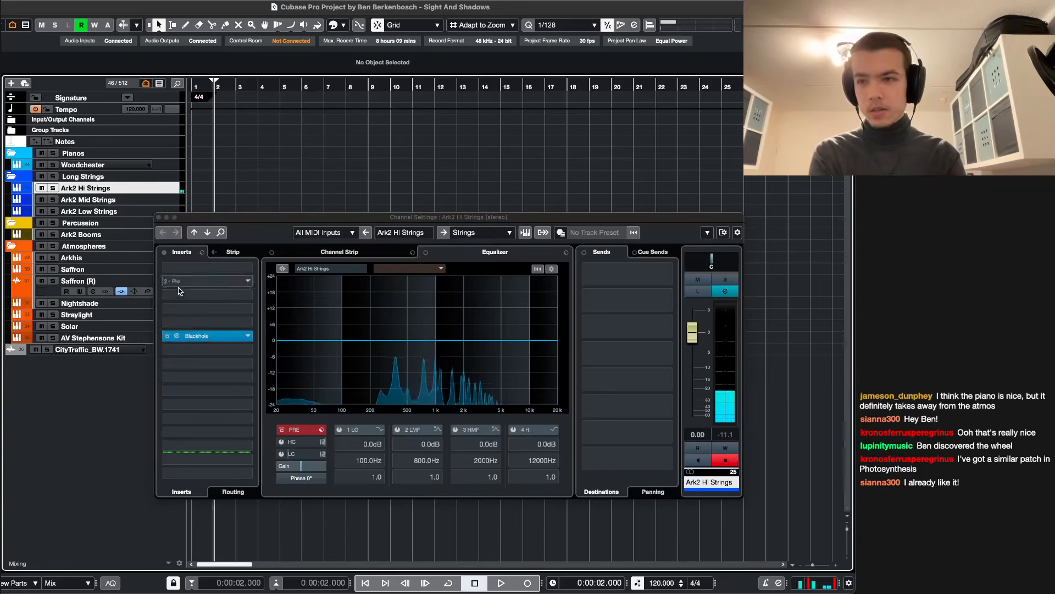
{"action": "key", "text": "super+w"}
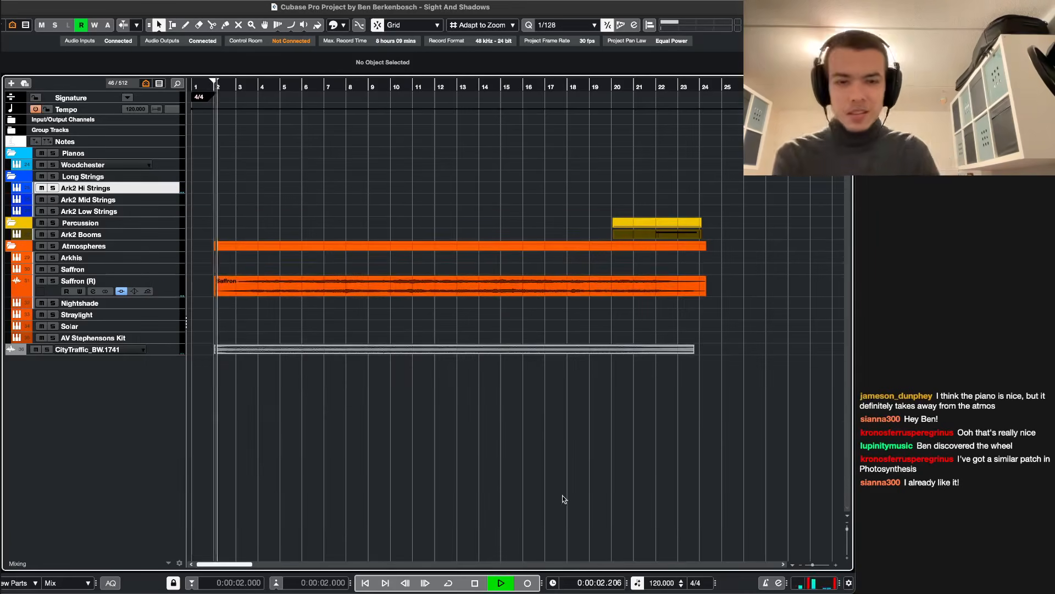
- Record a held F#3 part on the Ark2 Hi Strings track, starting from bar 2
{"action": "left_click", "coordinate": [527, 583]}
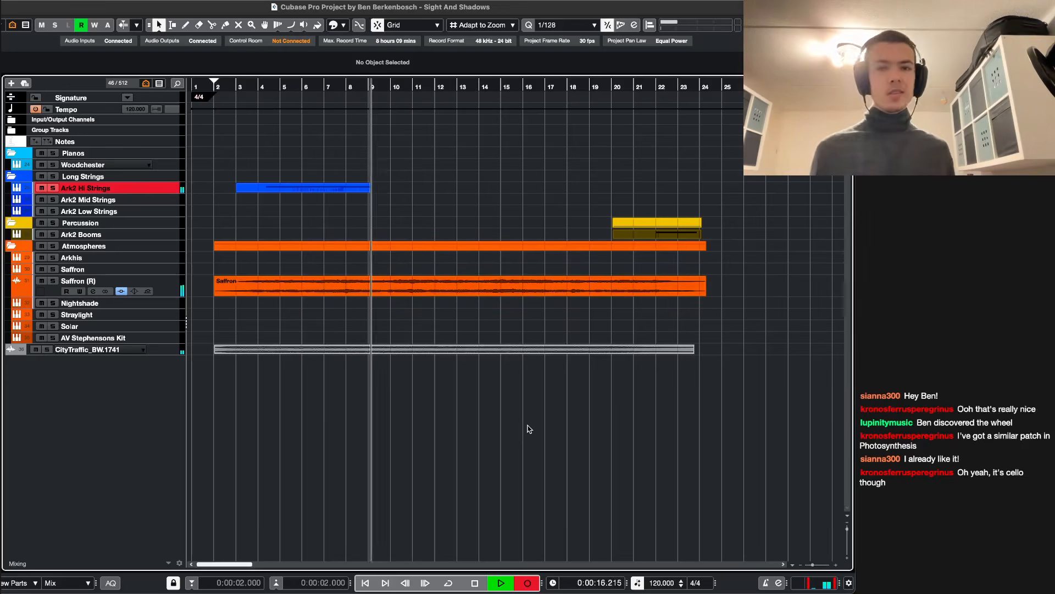
{"action": "key", "text": "space"}
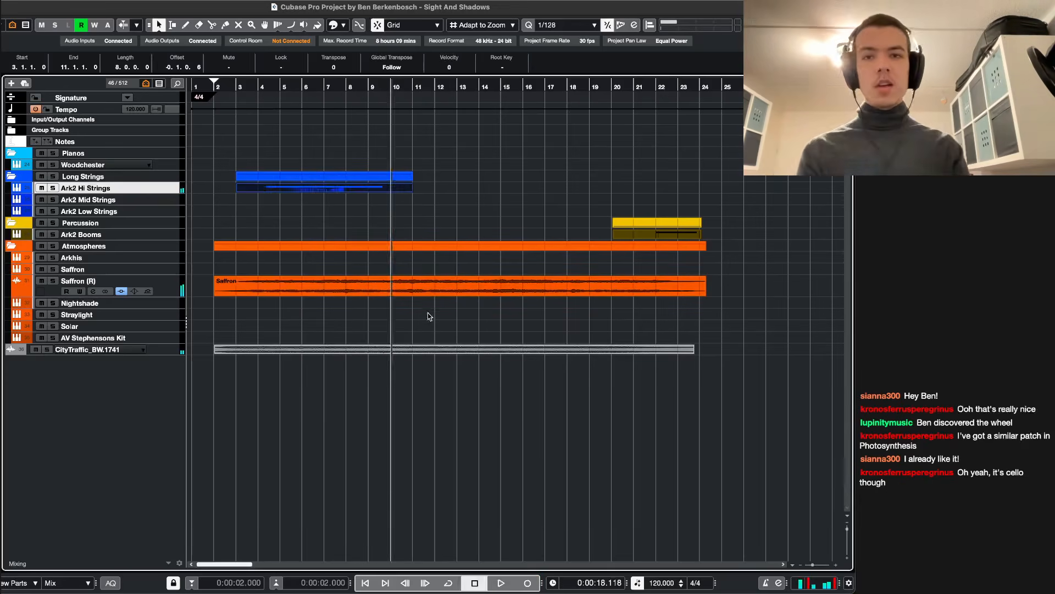
{"action": "key", "text": "space"}
- Open the recorded Ark2 Hi Strings part for note editing and switch its controller lane to Modulation (CC 1)
{"action": "double_click", "coordinate": [260, 191]}
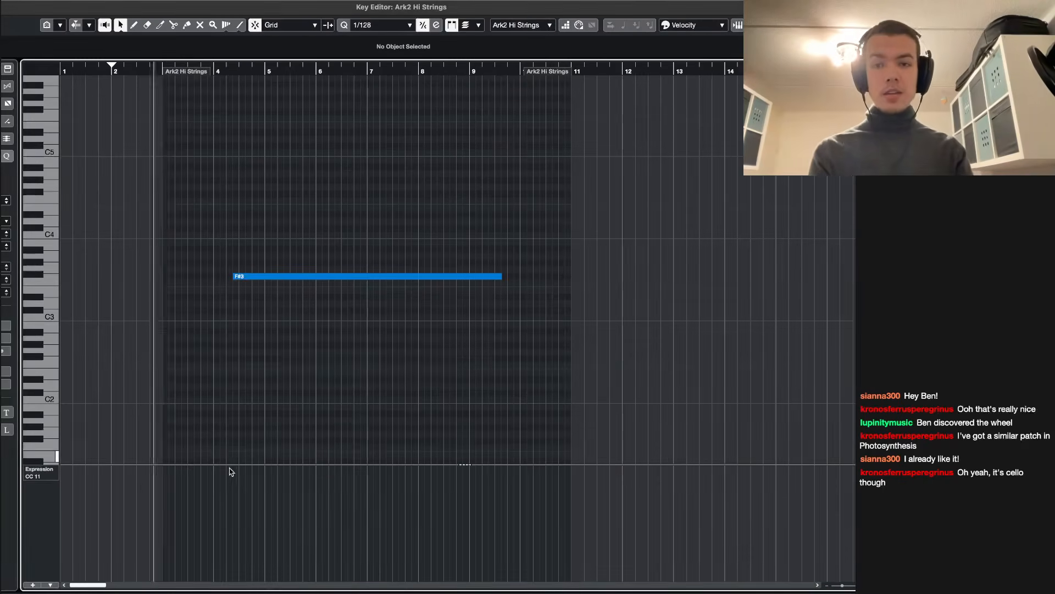
{"action": "key", "text": "alt+1"}
{"action": "key", "text": "8"}
{"action": "key", "text": "space"}
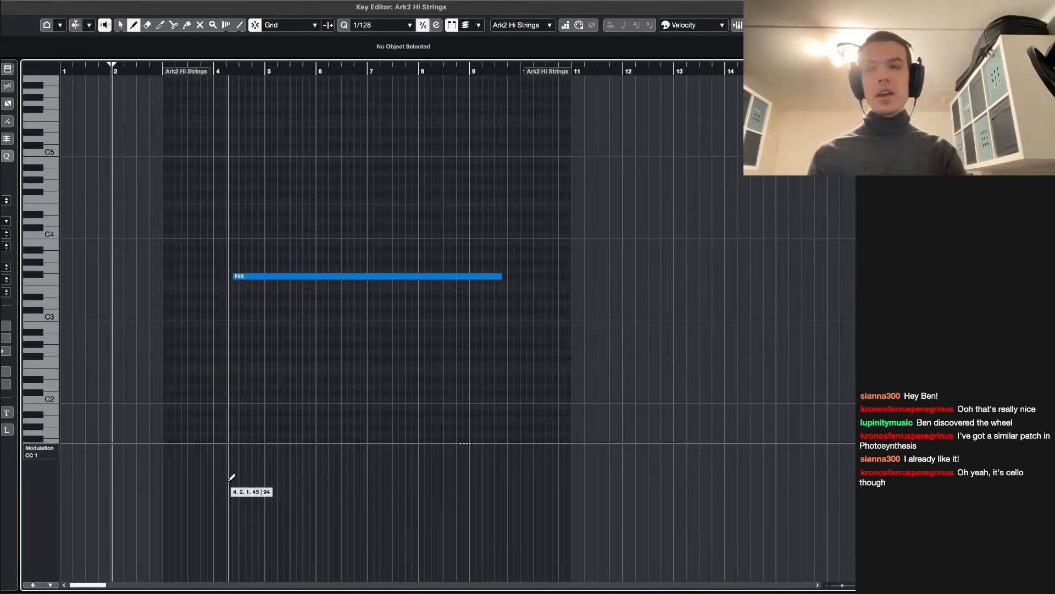
{"action": "key", "text": "Escape"}
- Stop playback and check the loaded articulations of Ark2 Mid Strings in SINE Player
{"action": "left_click", "coordinate": [123, 167]}
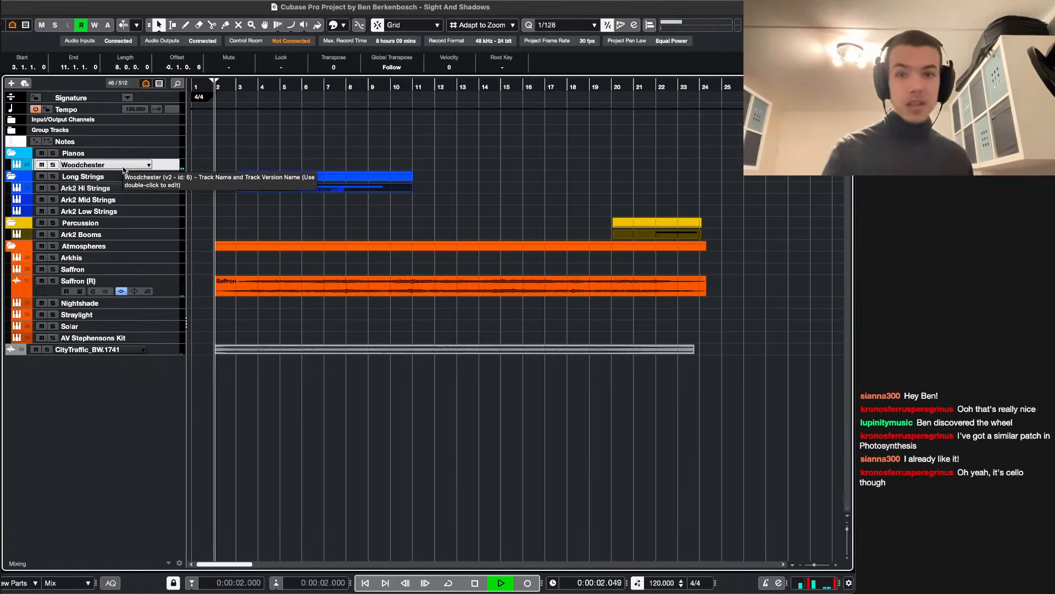
{"action": "key", "text": "space"}
{"action": "left_click", "coordinate": [124, 203]}
{"action": "key", "text": "e"}
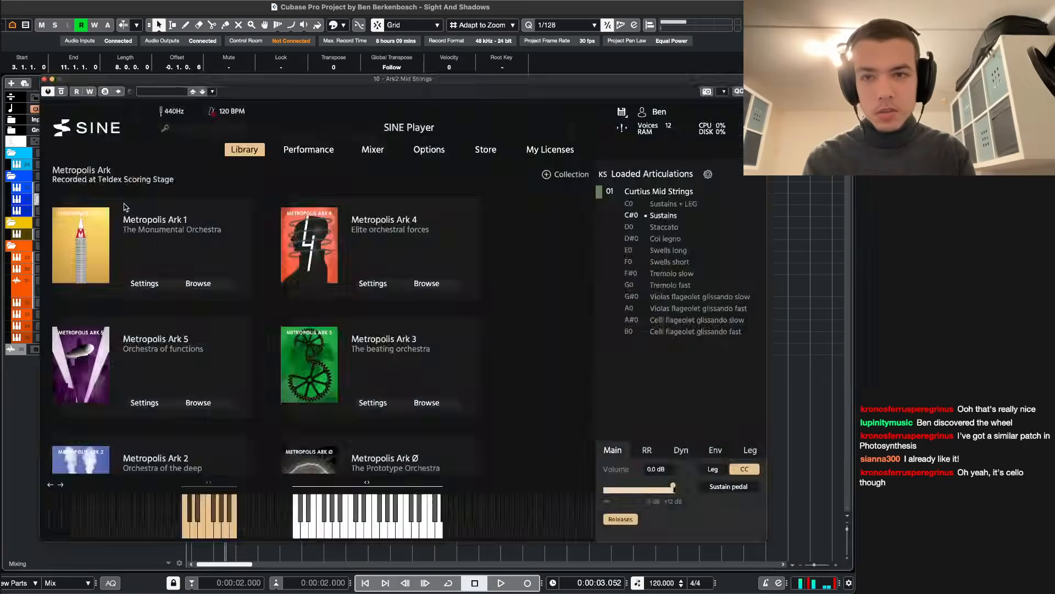
{"action": "key", "text": "Escape"}
- Show all template tracks, enable Pac Ens Sustains in Long Strings, and reduce the list to the active tracks
{"action": "key", "text": "shift+a"}
{"action": "scroll", "coordinate": [69, 336], "scroll_direction": "down", "scroll_amount": 1}
{"action": "right_click", "coordinate": [81, 298]}
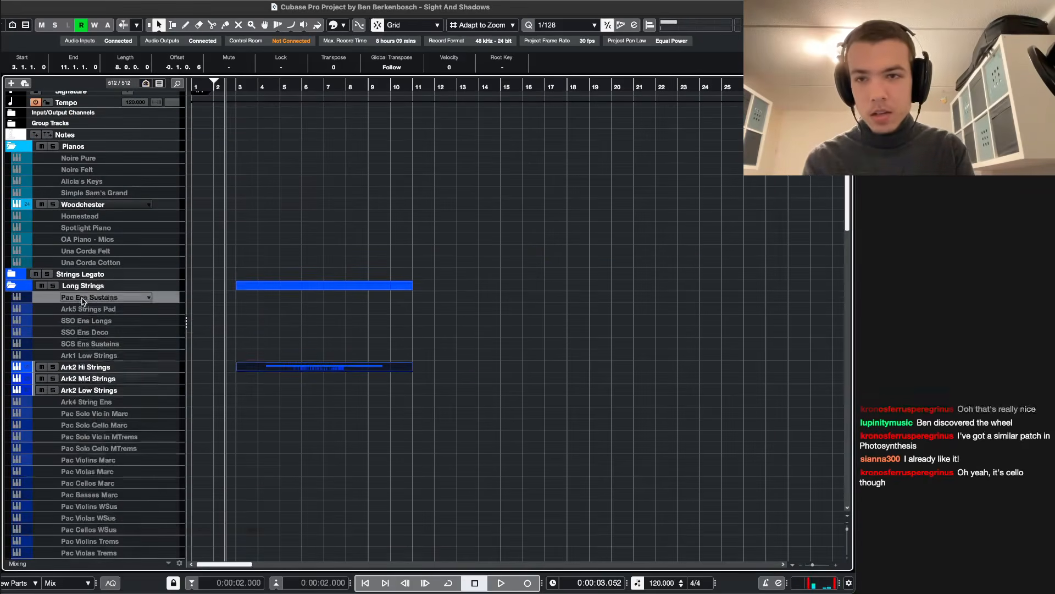
{"action": "left_click", "coordinate": [101, 380]}
{"action": "key", "text": "shift+a"}
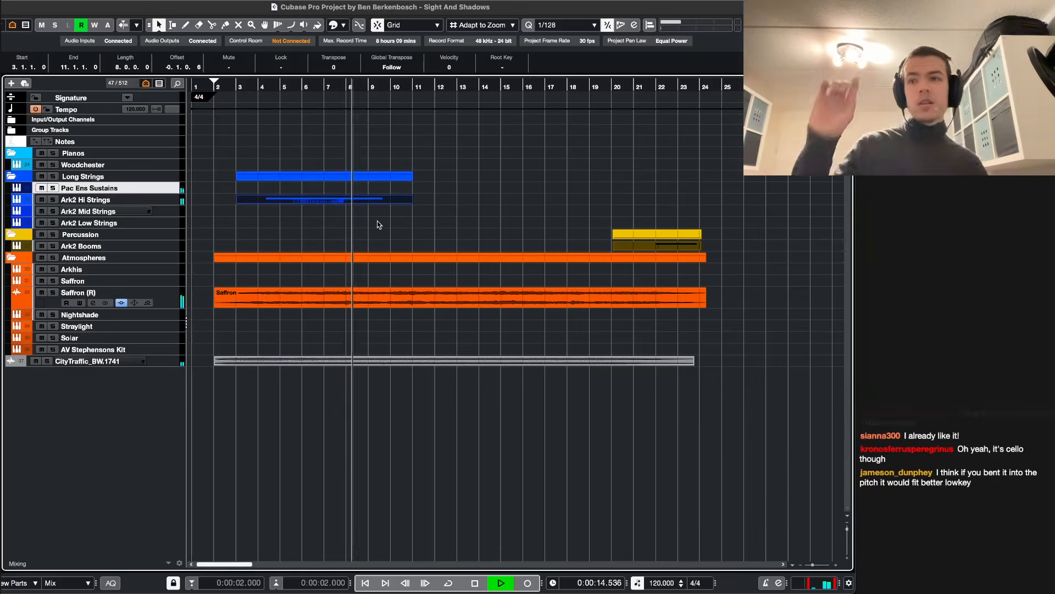
- Draw a CC 1 curve under the Ark2 Hi Strings F#3 note, rising to about bar 7.5 and falling to zero around bar 9.5
{"action": "key", "text": "space"}
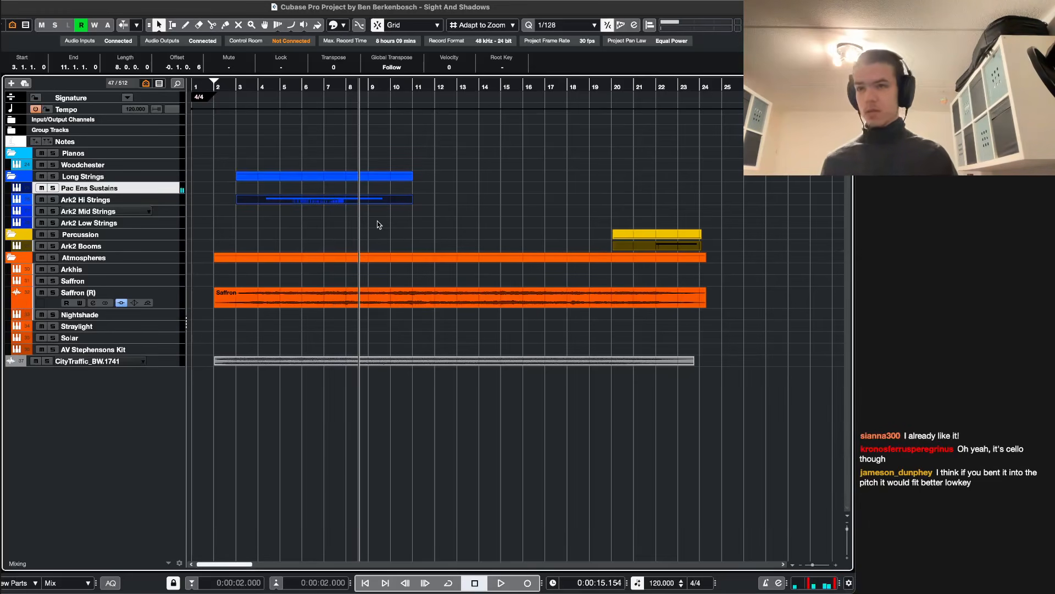
{"action": "key", "text": "KP_1"}
{"action": "key", "text": "space"}
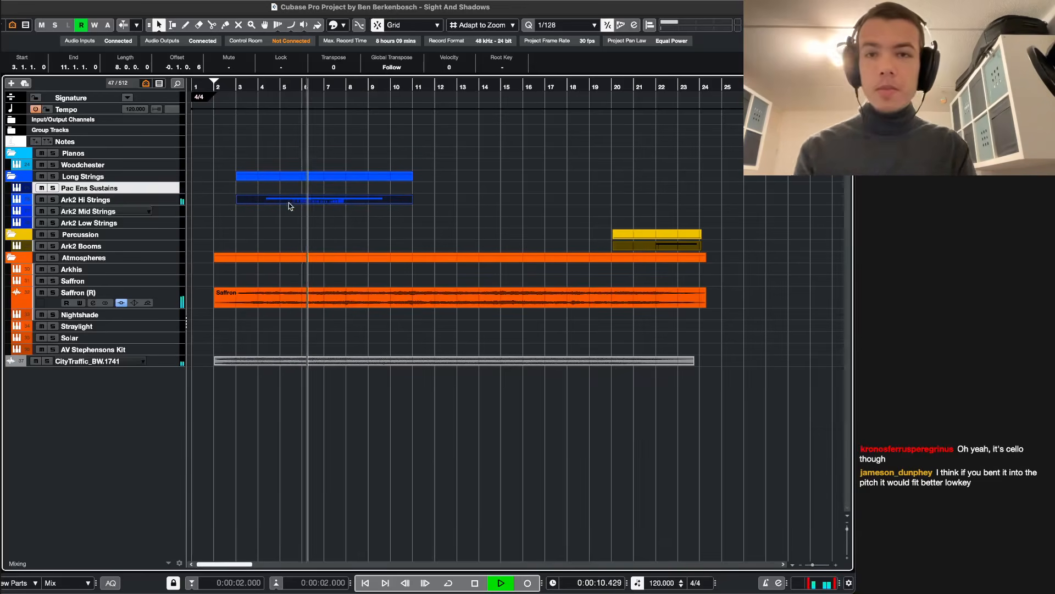
{"action": "double_click", "coordinate": [271, 199]}
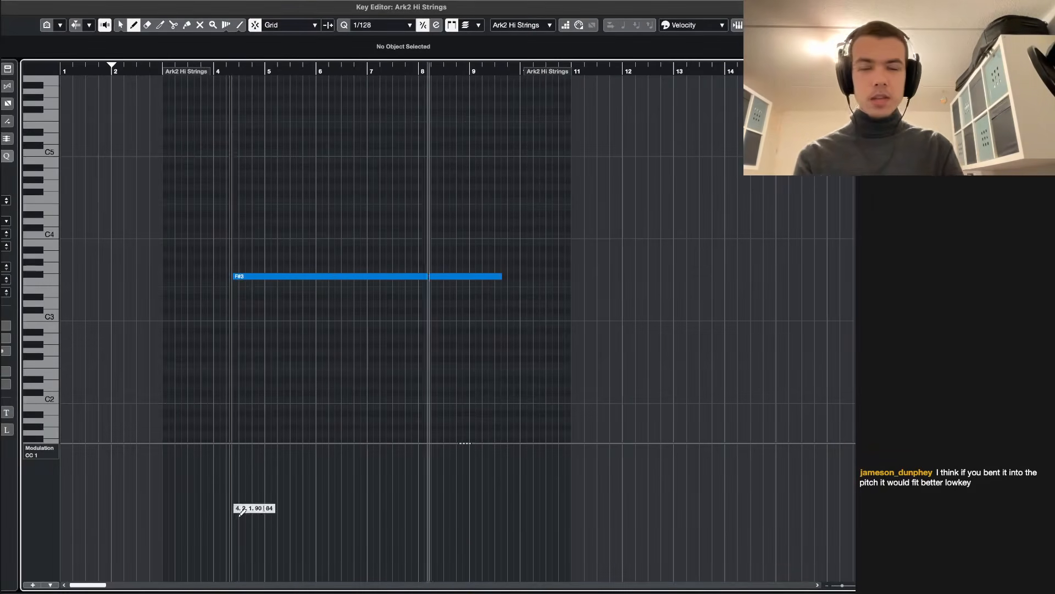
{"action": "key", "text": "space"}
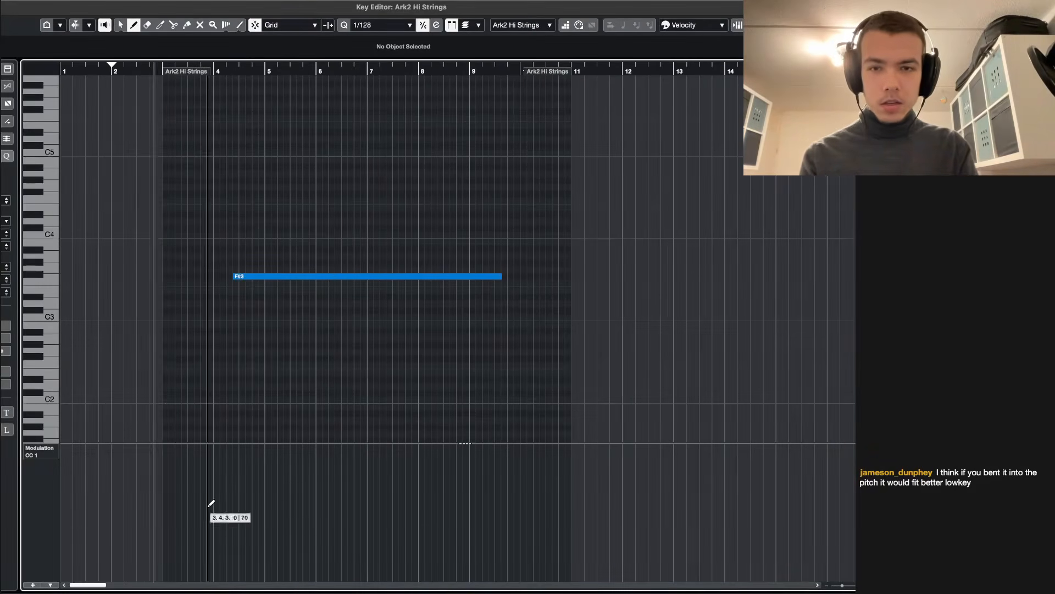
{"action": "mouse_move", "coordinate": [206, 513]}
{"action": "left_mouse_down"}
{"action": "mouse_move", "coordinate": [258, 483]}
{"action": "mouse_move", "coordinate": [410, 454]}
{"action": "mouse_move", "coordinate": [456, 500]}
{"action": "mouse_move", "coordinate": [497, 576]}
{"action": "mouse_move", "coordinate": [517, 584]}
{"action": "left_mouse_up"}
{"action": "key", "text": "XF86AudioLowerVolume"}
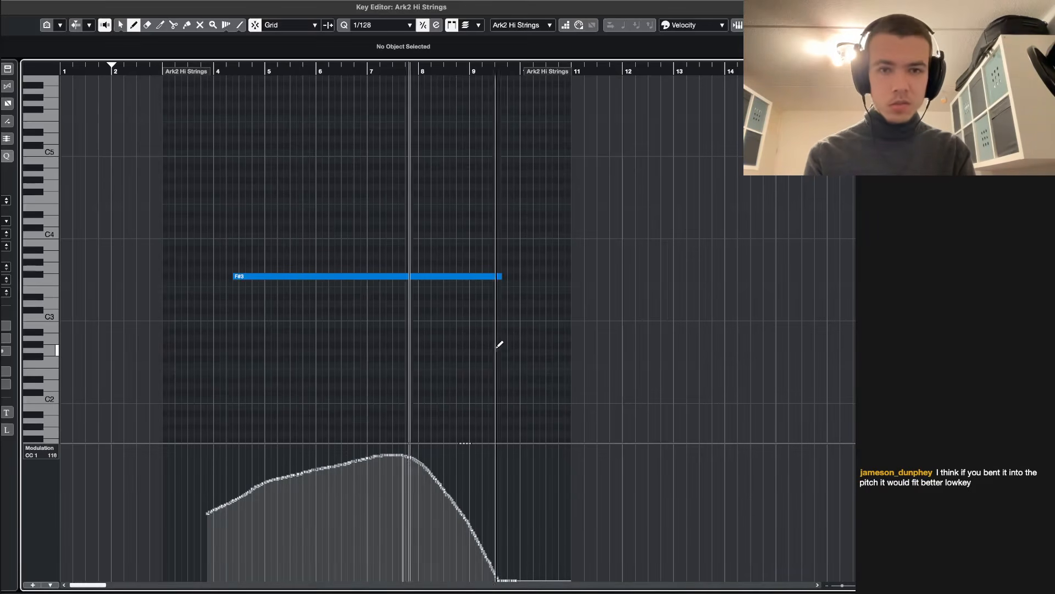
- Redraw the end of the CC 1 curve with a steeper drop through bar 8 and a gentle tail to zero before bar 10
{"action": "key", "text": "1"}
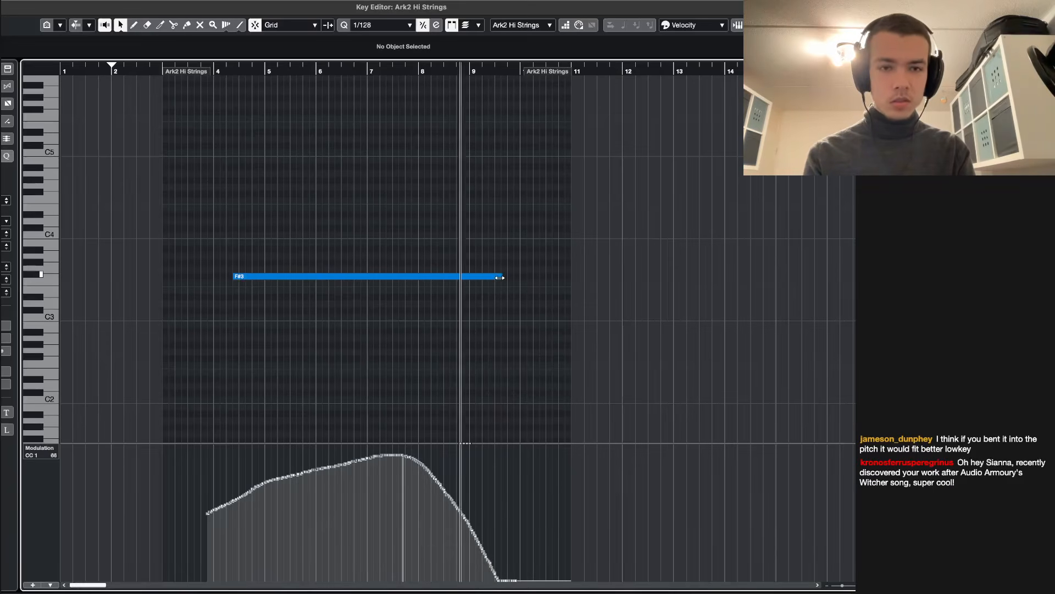
{"action": "key", "text": "8"}
{"action": "mouse_move", "coordinate": [401, 461]}
{"action": "left_mouse_down"}
{"action": "mouse_move", "coordinate": [465, 550]}
{"action": "mouse_move", "coordinate": [505, 577]}
{"action": "left_mouse_up"}
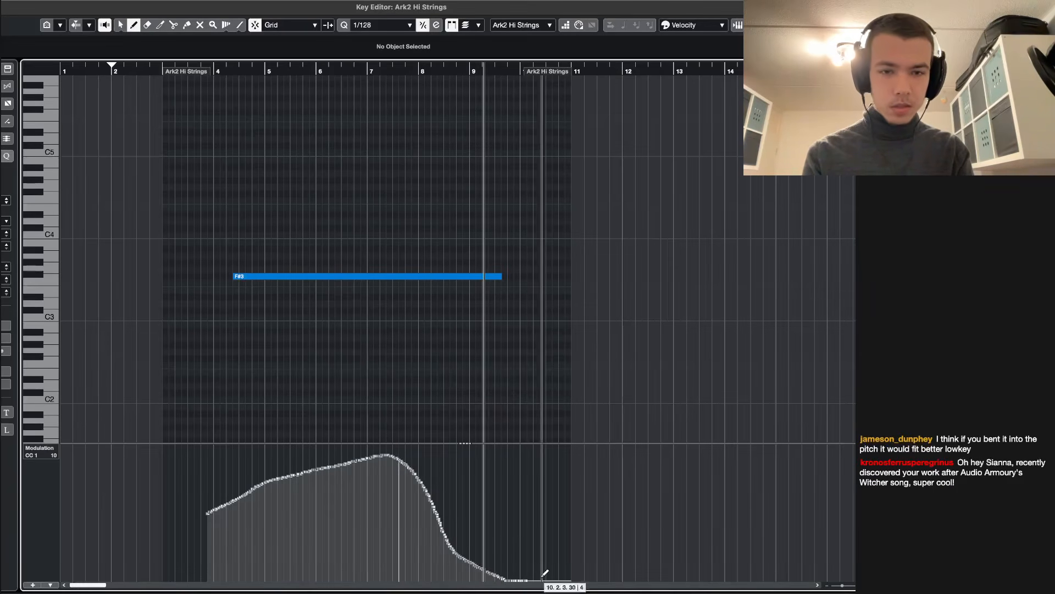
{"action": "key", "text": "space"}
{"action": "key", "text": "space"}
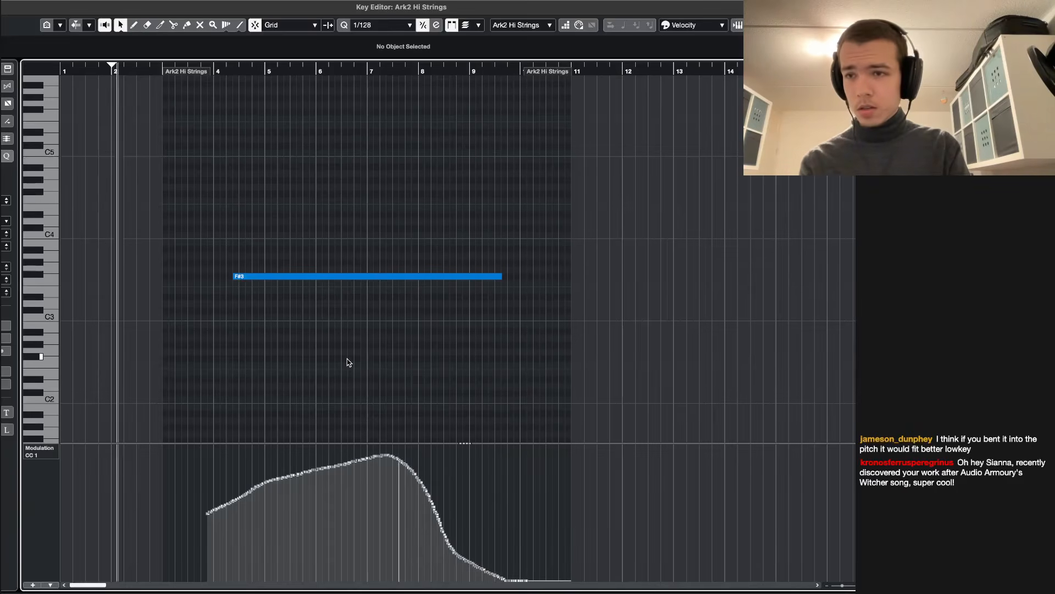
{"action": "key", "text": "Return"}
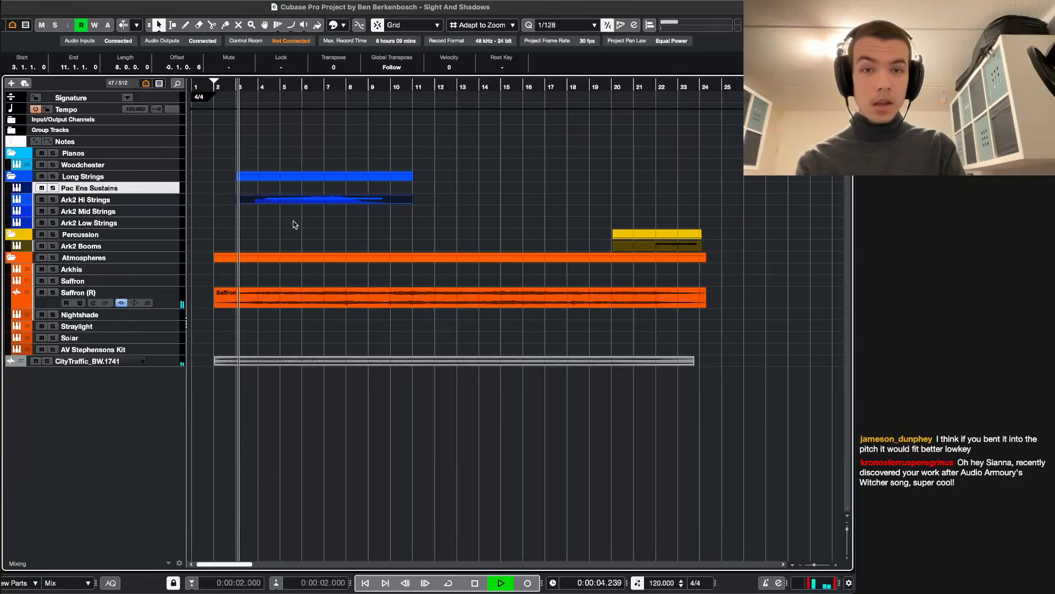
- Listen to the opening from bar 2 and audition the Pac Ens Sustains, Ark2 Hi Strings and Ark2 Mid Strings tracks
{"action": "key", "text": "space"}
{"action": "key", "text": "space"}
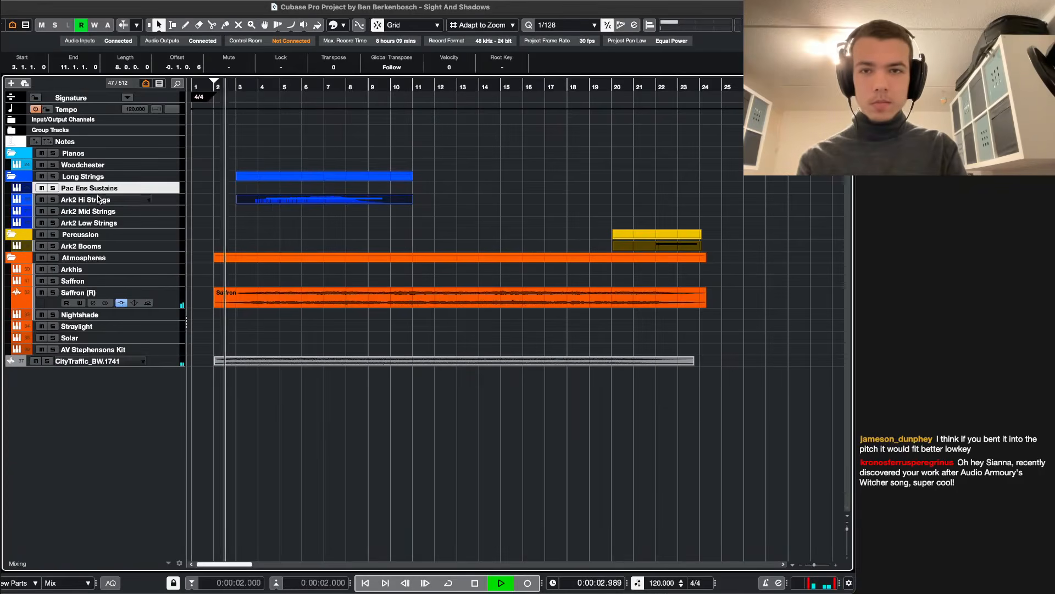
{"action": "key", "text": "space"}
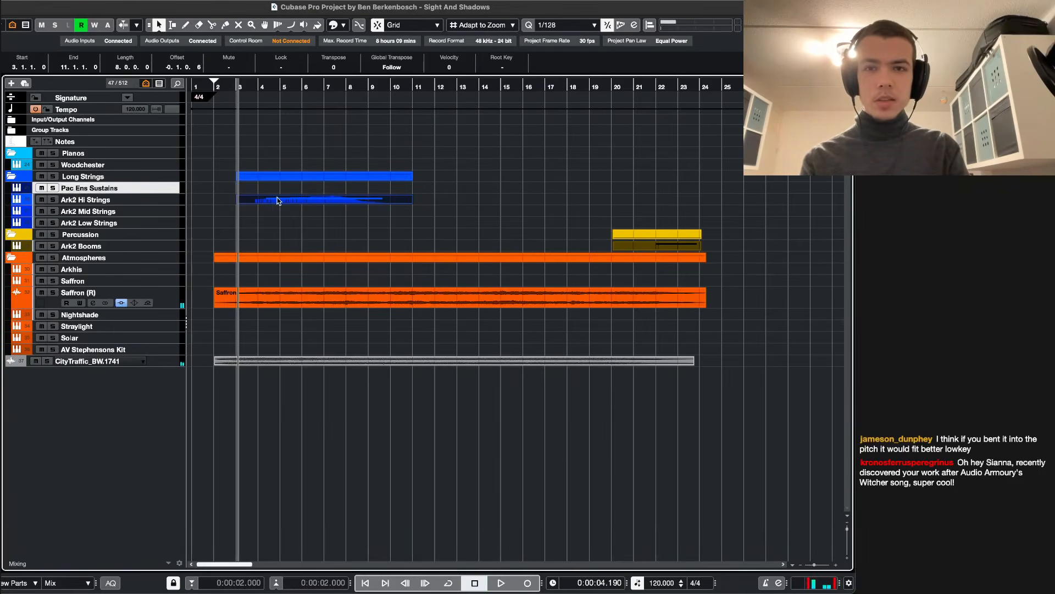
{"action": "key", "text": "space"}
{"action": "key", "text": "space"}
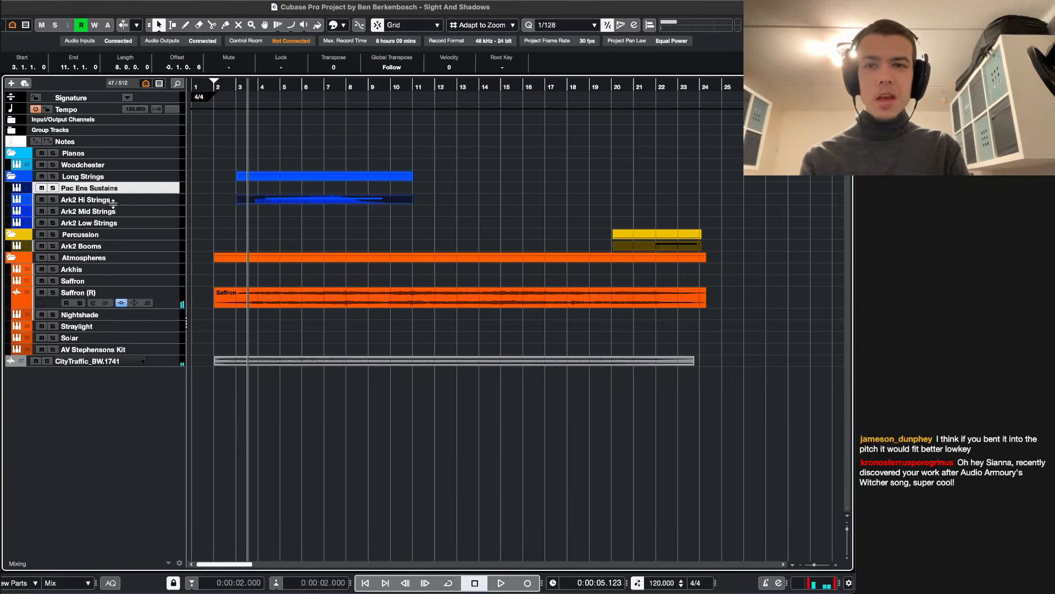
{"action": "left_click", "coordinate": [113, 201]}
{"action": "left_click", "coordinate": [91, 189]}
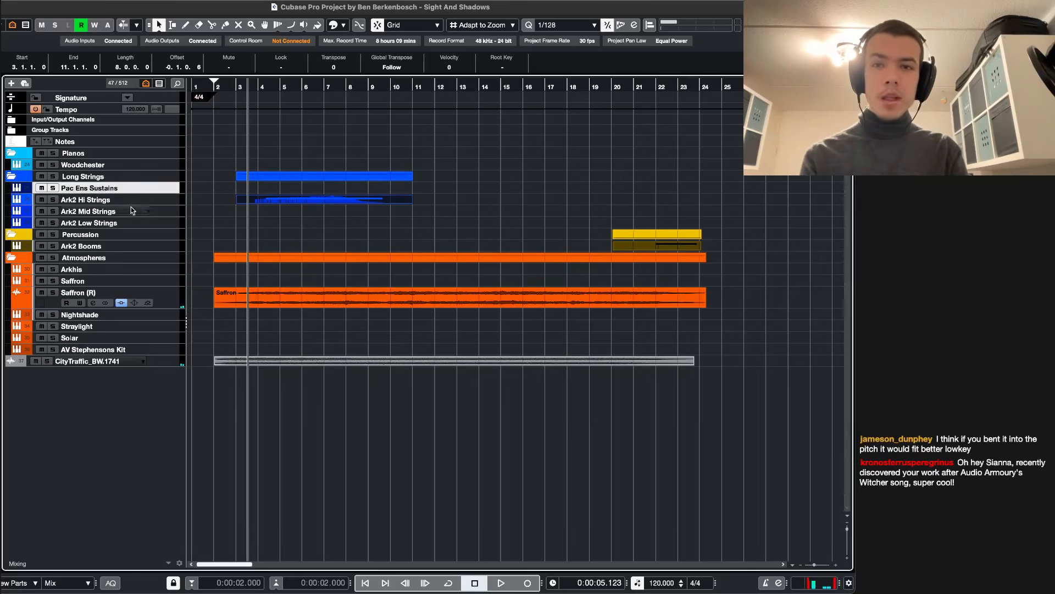
{"action": "left_click", "coordinate": [115, 201]}
{"action": "left_click", "coordinate": [113, 212]}
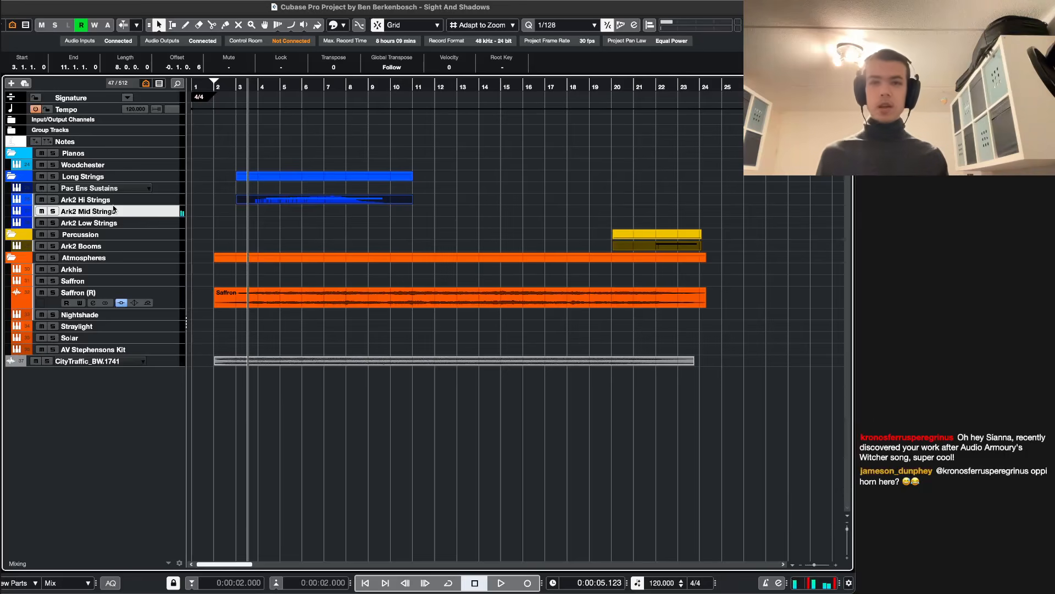
- Copy the Ark2 Hi Strings part to the Ark2 Mid Strings track at the same position and play from bar 2
{"action": "key", "text": "KP_1"}
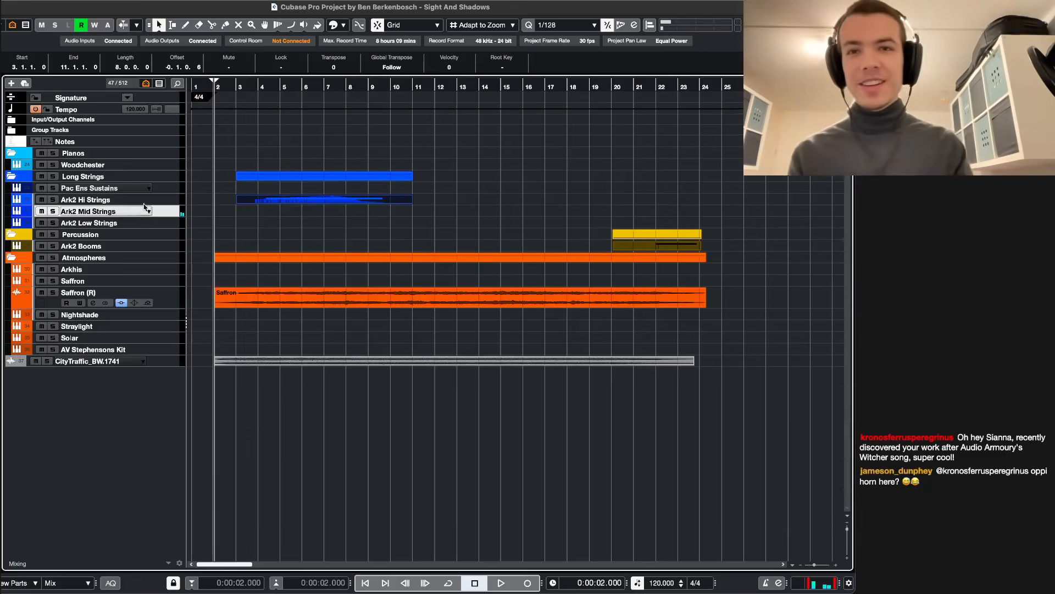
{"action": "left_click_drag", "start_coordinate": [277, 200], "coordinate": [270, 218]}
{"action": "key", "text": "space"}
- Solo the Ark2 Hi Strings and Ark2 Mid Strings tracks during playback
{"action": "left_click", "coordinate": [86, 201]}
{"action": "key", "text": "s"}
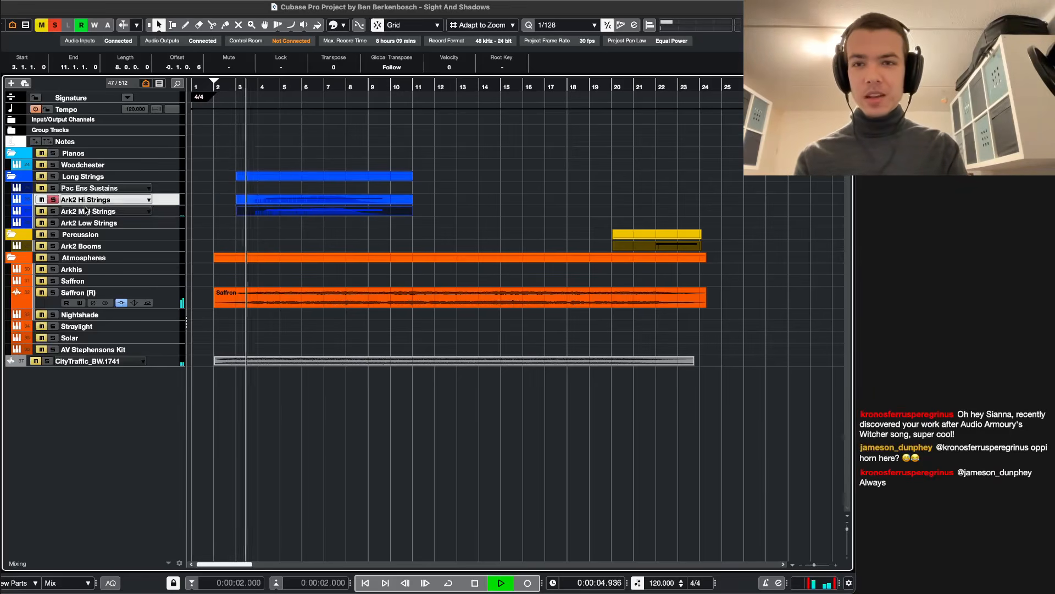
{"action": "left_click", "coordinate": [86, 211]}
{"action": "key", "text": "s"}
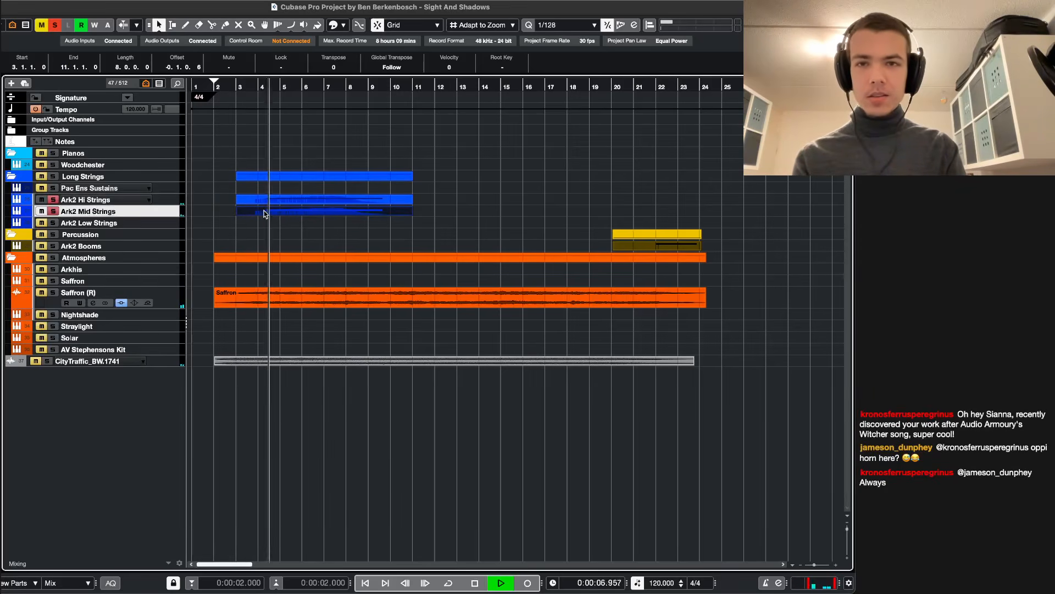
- Check the Ark2 Mid Strings channel settings, and inspect the copied part's note and Modulation curve
{"action": "key", "text": "e"}
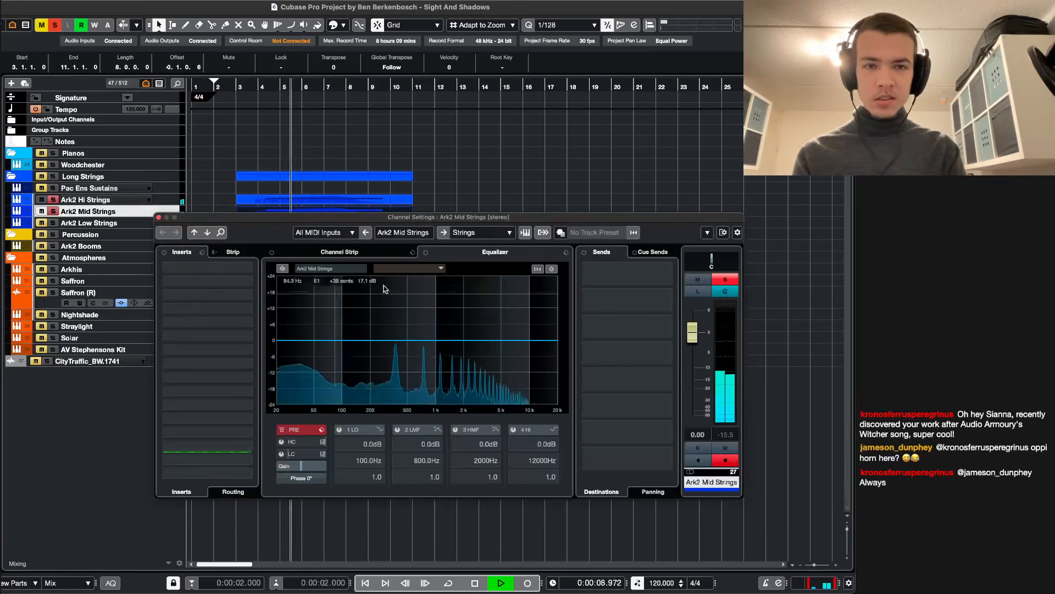
{"action": "key", "text": "e"}
{"action": "double_click", "coordinate": [332, 215]}
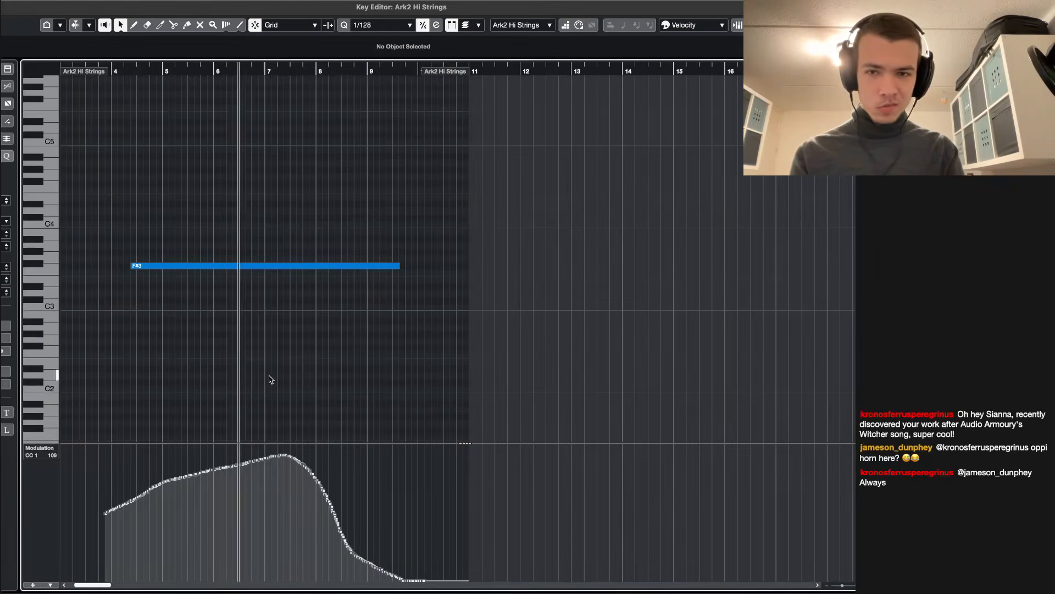
{"action": "left_click", "coordinate": [38, 452]}
{"action": "left_click", "coordinate": [90, 429]}
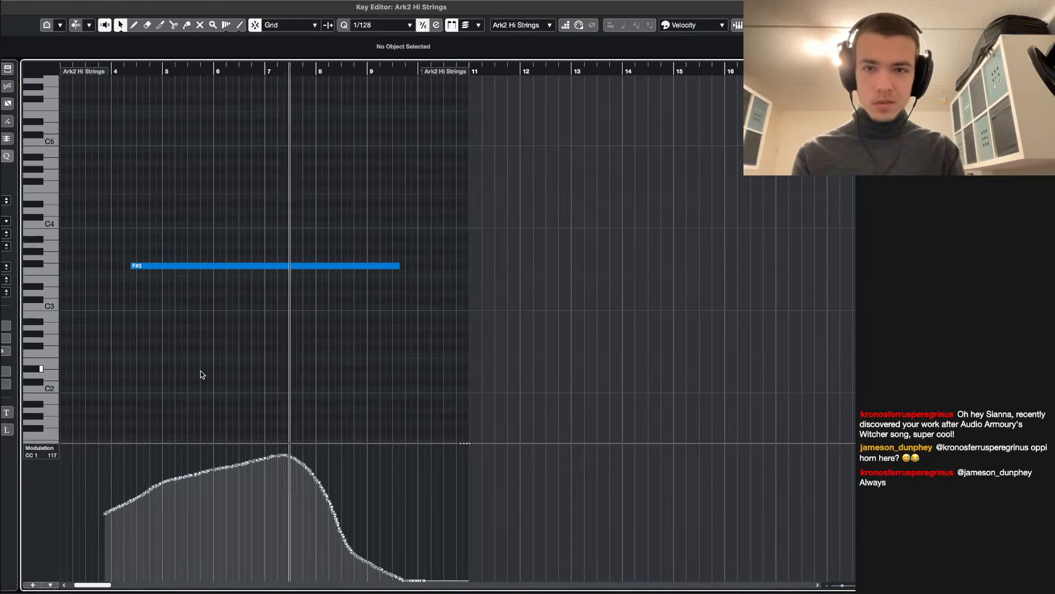
{"action": "key", "text": "Return"}
- Insert the Decapitator plug-in in the second insert slot of Ark2 Mid Strings
{"action": "key", "text": "e"}
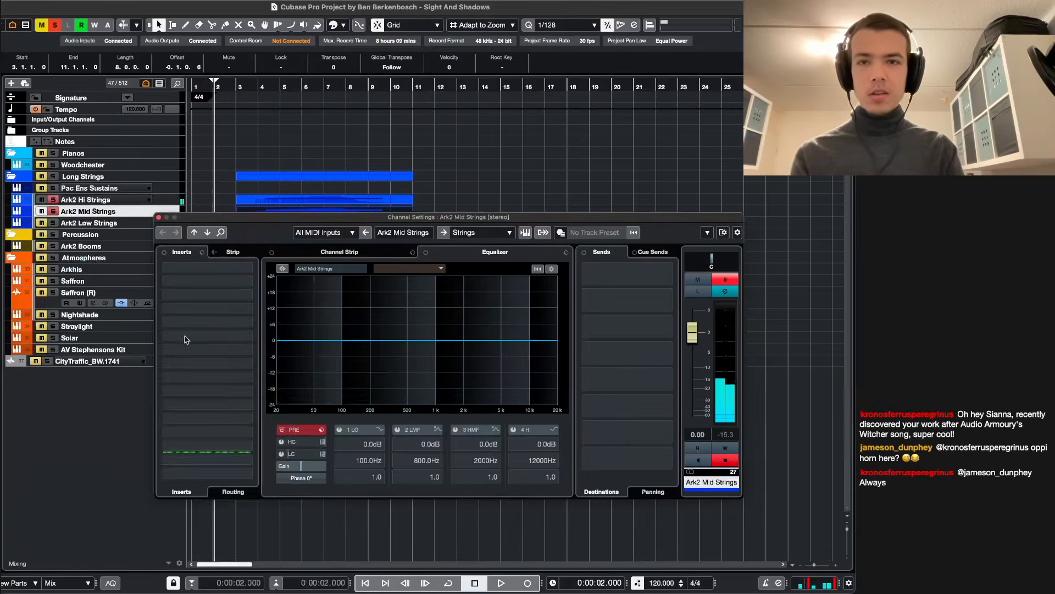
{"action": "left_click", "coordinate": [202, 283]}
{"action": "left_click", "coordinate": [381, 296]}
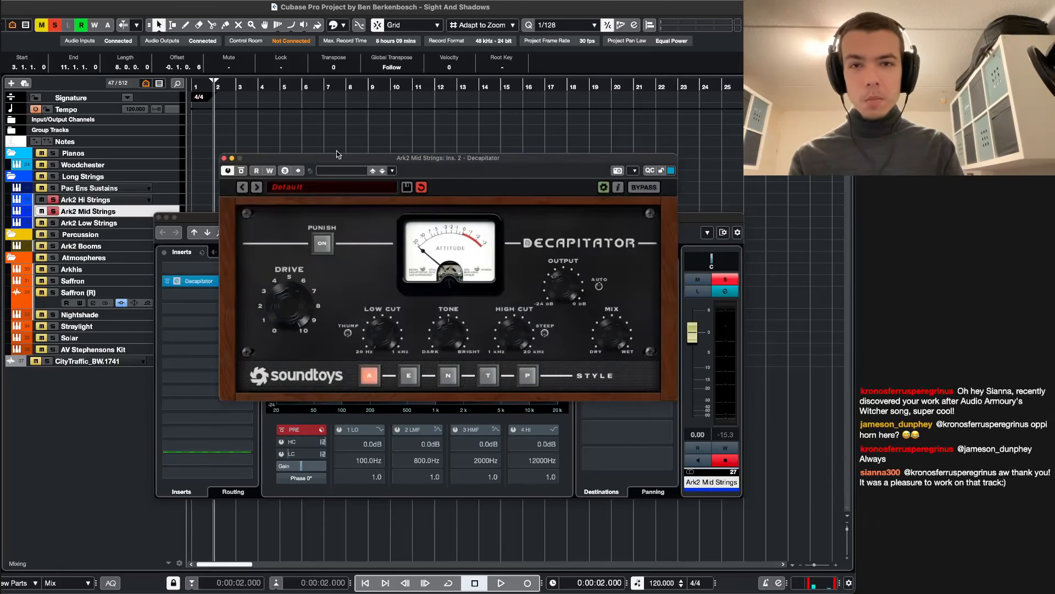
- Turn on Punish in the Decapitator and set the Ark2 Mid Strings channel level to -9.67 during playback
{"action": "left_click", "coordinate": [322, 243]}
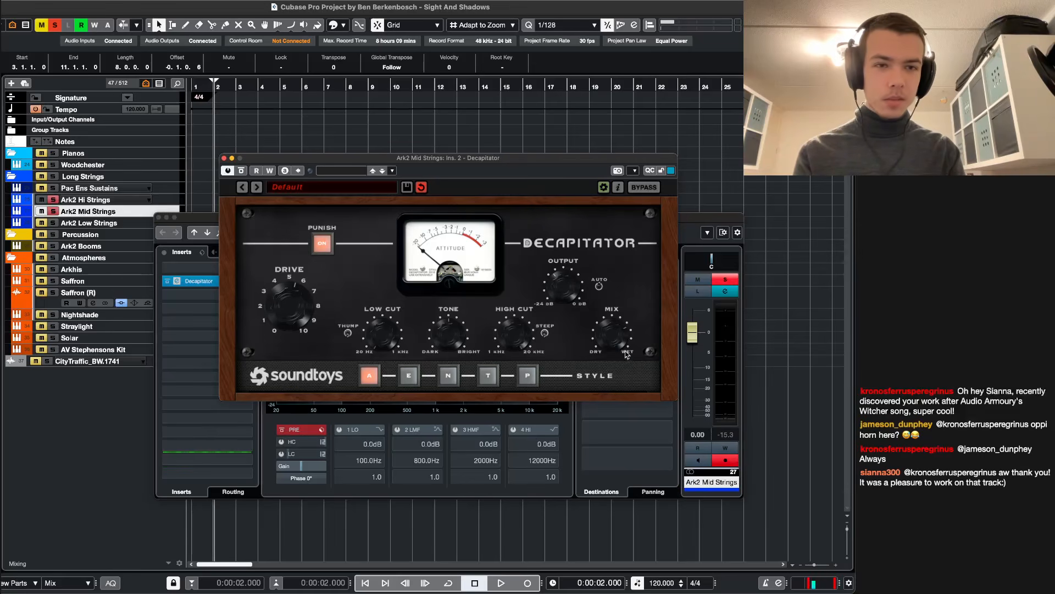
{"action": "left_click_drag", "start_coordinate": [693, 333], "coordinate": [692, 385]}
{"action": "key", "text": "space"}
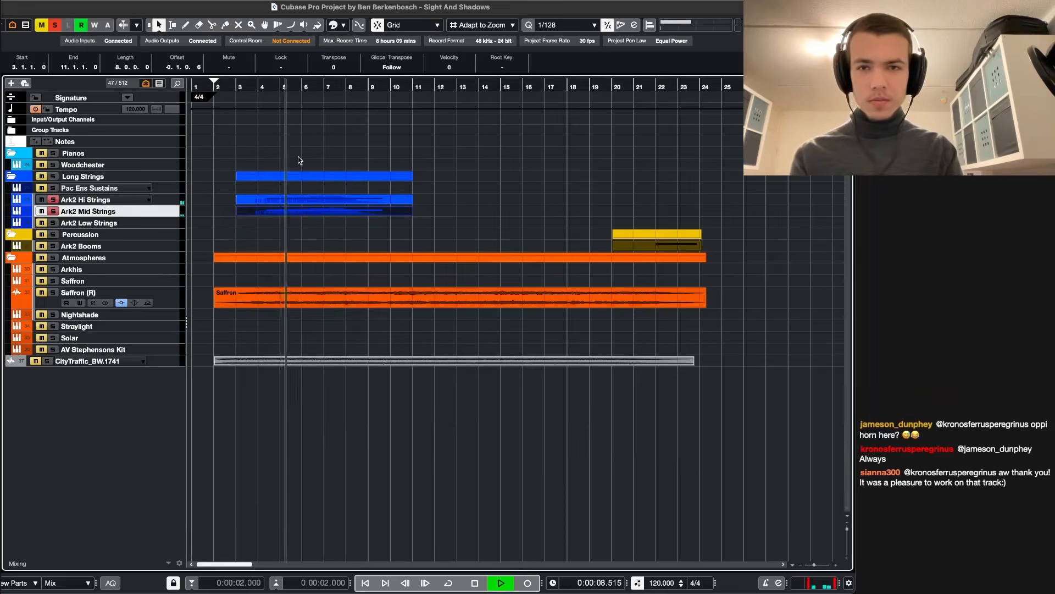
{"action": "key", "text": "e"}
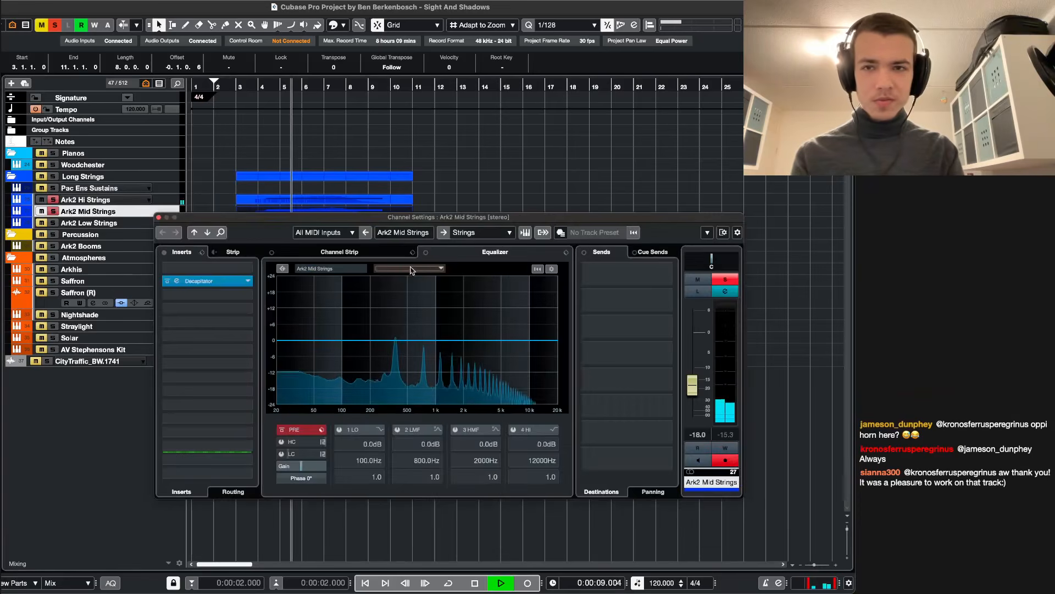
{"action": "left_click_drag", "start_coordinate": [693, 395], "coordinate": [692, 378]}
- Insert Blackhole in the fifth insert slot of Ark2 Mid Strings, set its Gravity to 27, and restart playback from bar 2
{"action": "left_click", "coordinate": [215, 325]}
{"action": "type", "text": "bla"}
{"action": "key", "text": "Return"}
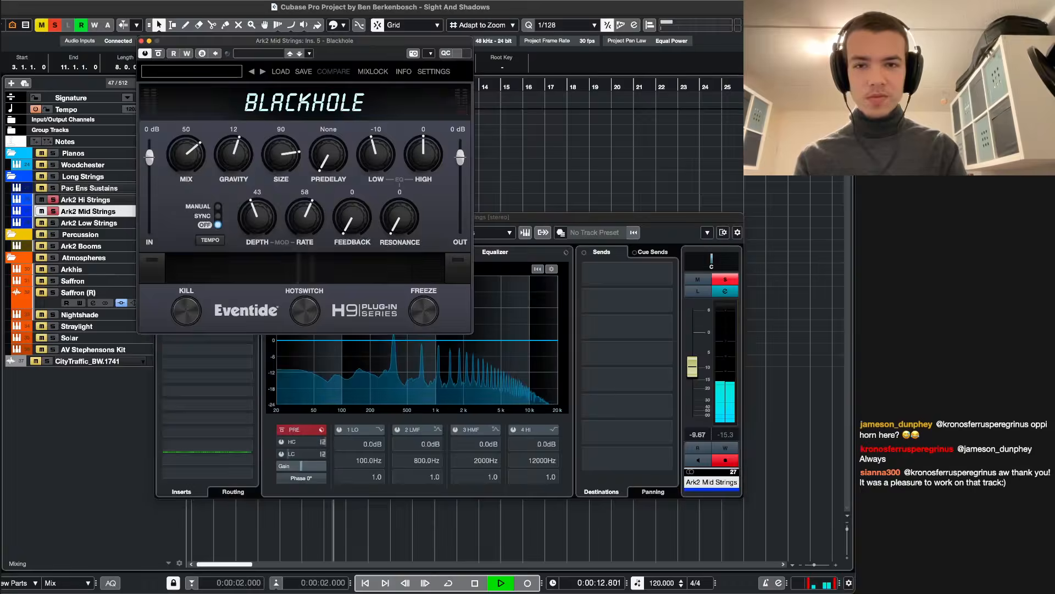
{"action": "mouse_move", "coordinate": [188, 164]}
{"action": "left_mouse_down"}
{"action": "mouse_move", "coordinate": [233, 151]}
{"action": "mouse_move", "coordinate": [181, 165]}
{"action": "left_mouse_up"}
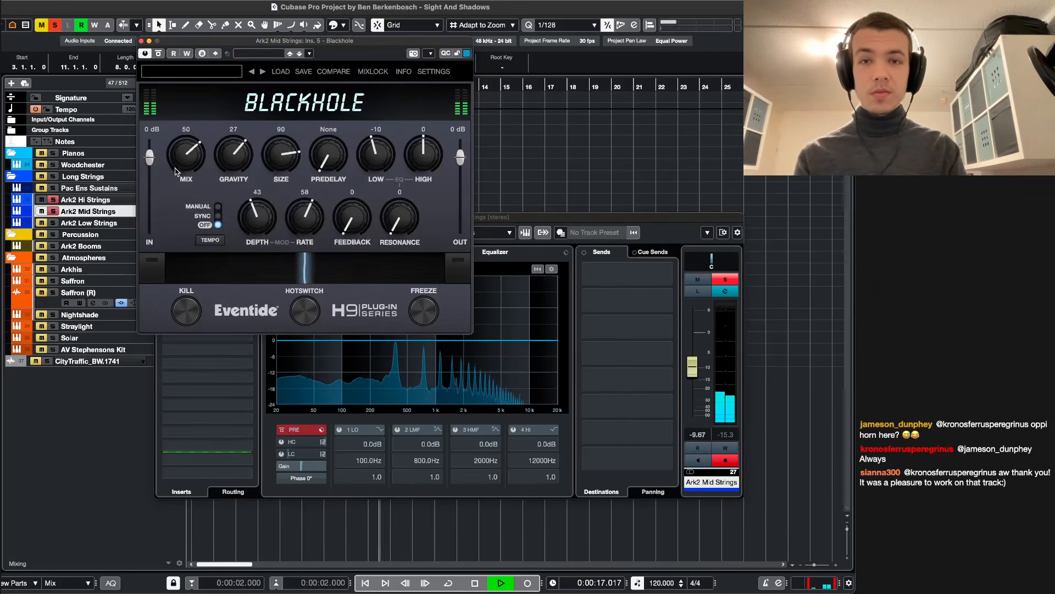
{"action": "left_click", "coordinate": [603, 200]}
{"action": "key", "text": "space"}
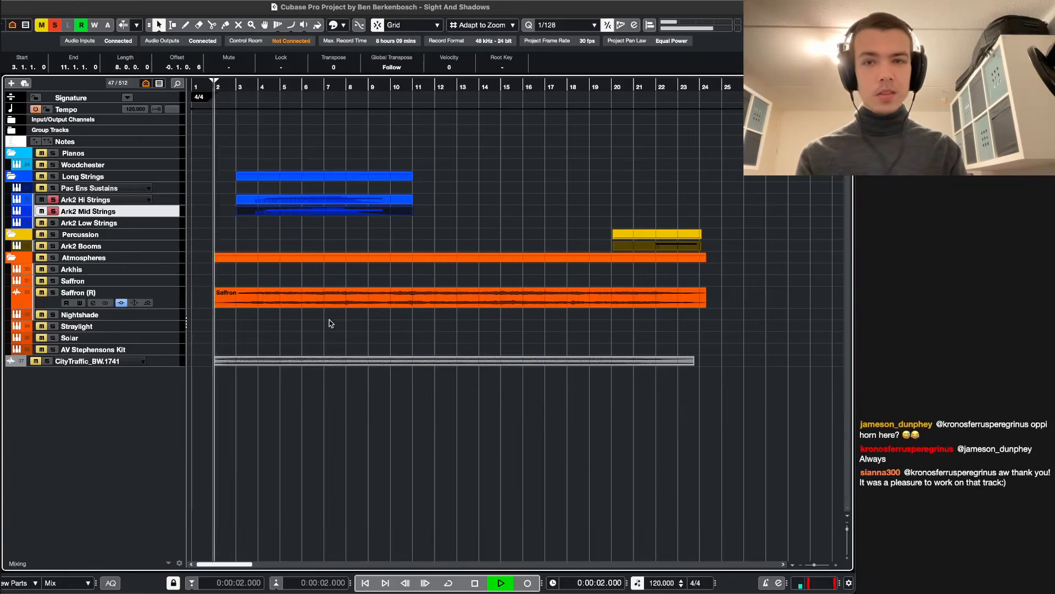
- Clear all track solos and lower the mixer levels of Ark2 Hi Strings to -7.04 and Ark2 Mid Strings to -14.2
{"action": "left_click", "coordinate": [54, 26]}
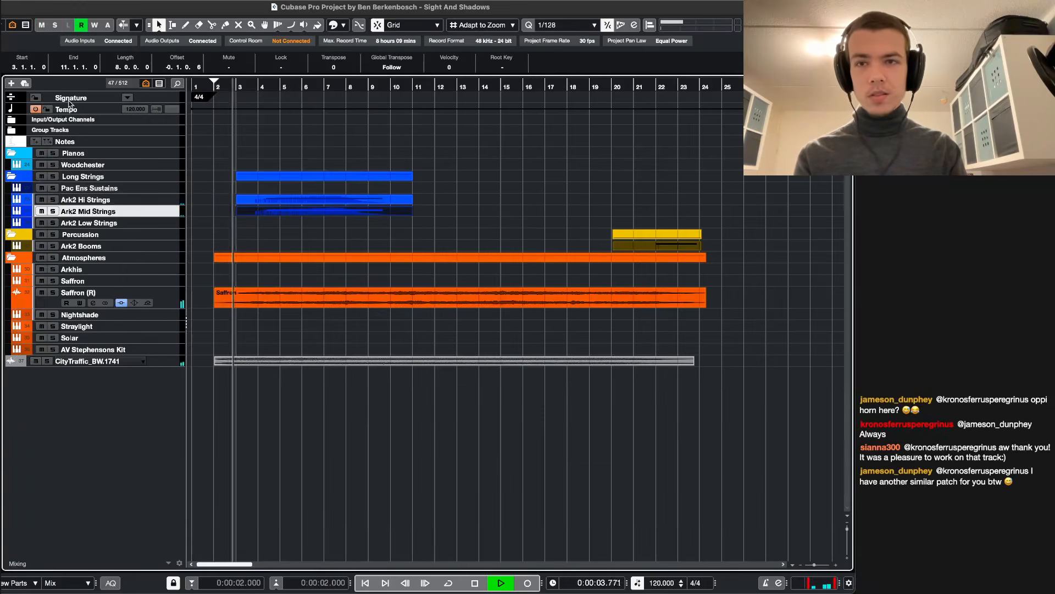
{"action": "key", "text": "F3"}
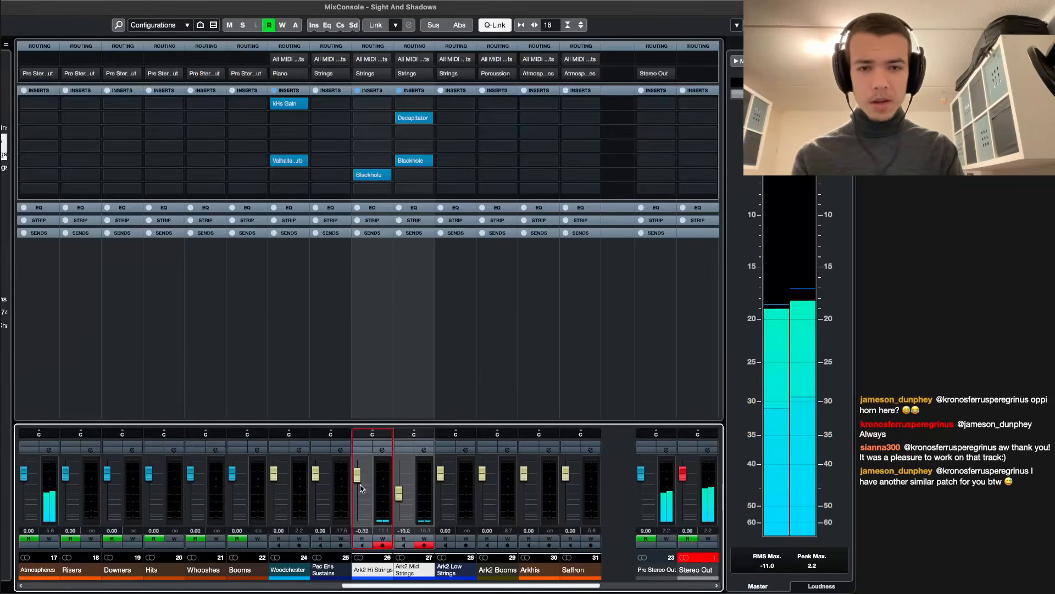
{"action": "left_click_drag", "start_coordinate": [360, 484], "coordinate": [401, 505]}
{"action": "key", "text": "XF86AudioLowerVolume"}
{"action": "key", "text": "XF86AudioLowerVolume"}
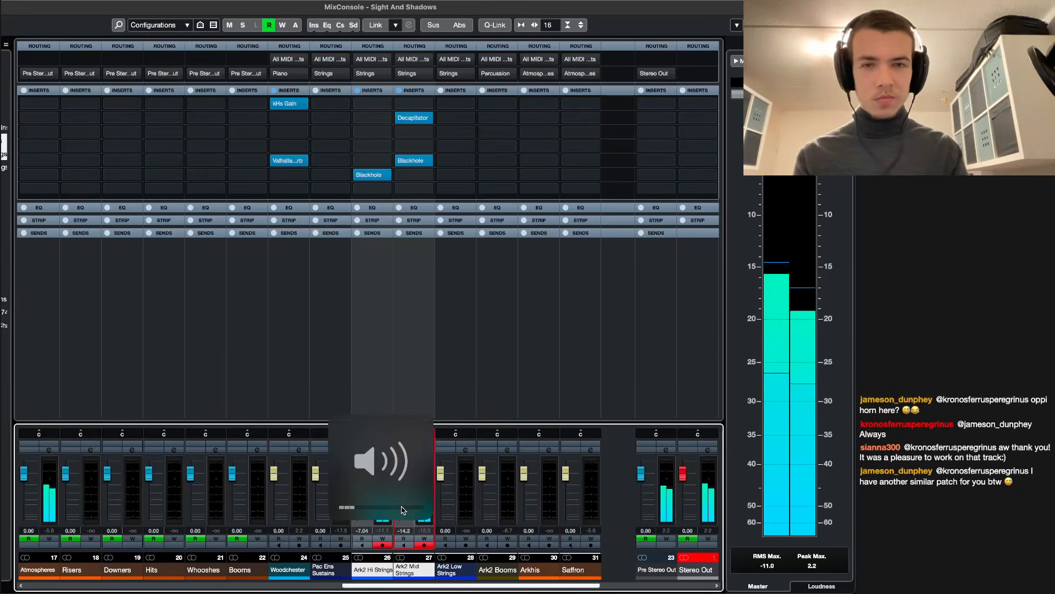
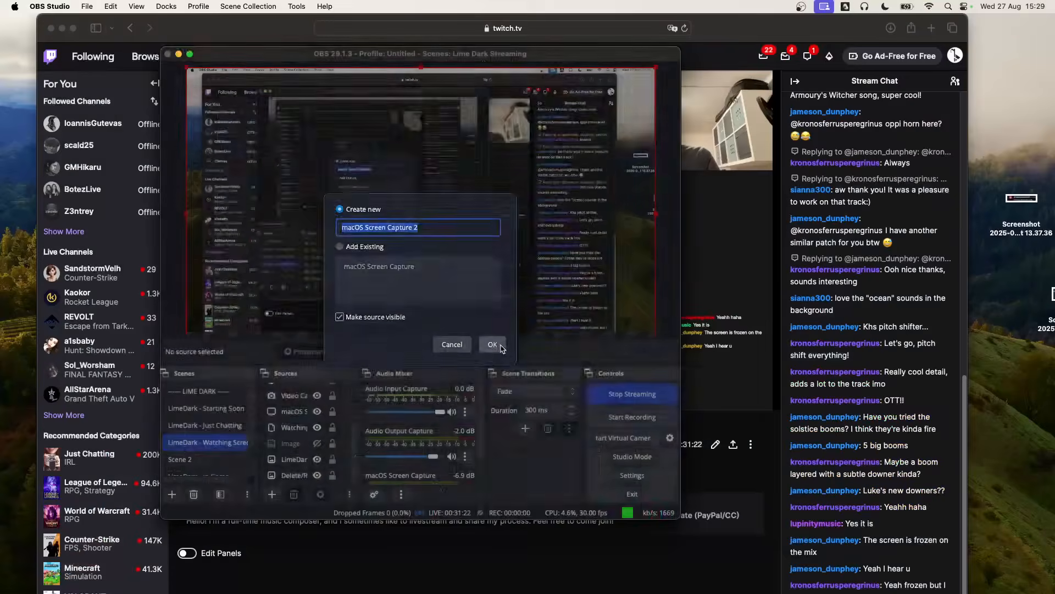
- Create the source macOS Screen Capture 2 in OBS with the Display Capture method and choose the Built-in Retina Display
{"action": "left_click", "coordinate": [501, 346]}
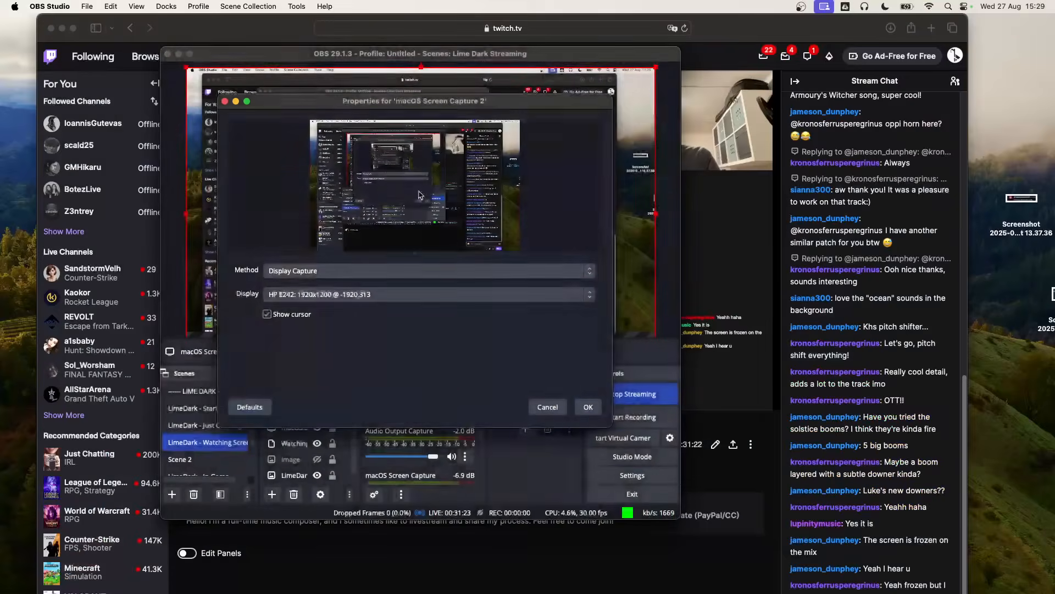
{"action": "left_click", "coordinate": [358, 272]}
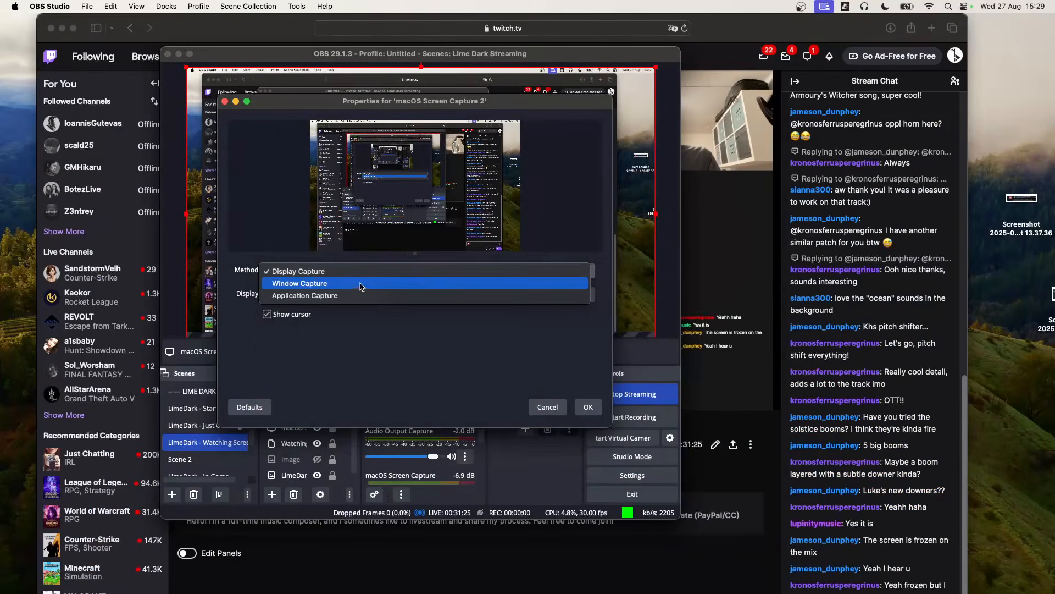
{"action": "left_click", "coordinate": [358, 271]}
{"action": "left_click", "coordinate": [366, 294]}
{"action": "left_click", "coordinate": [366, 296]}
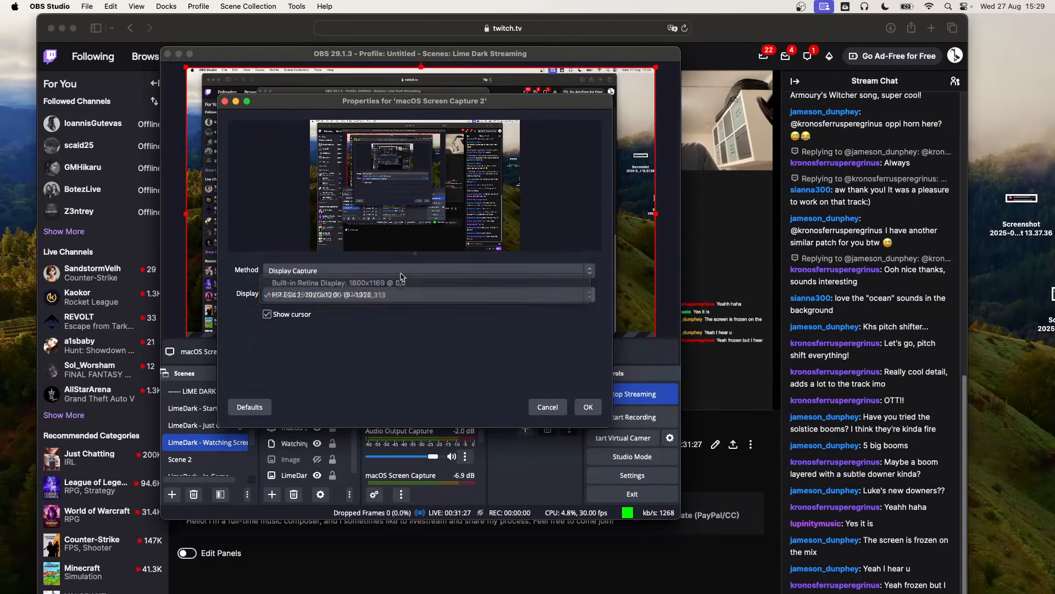
{"action": "left_click", "coordinate": [366, 294]}
{"action": "left_click", "coordinate": [397, 283]}
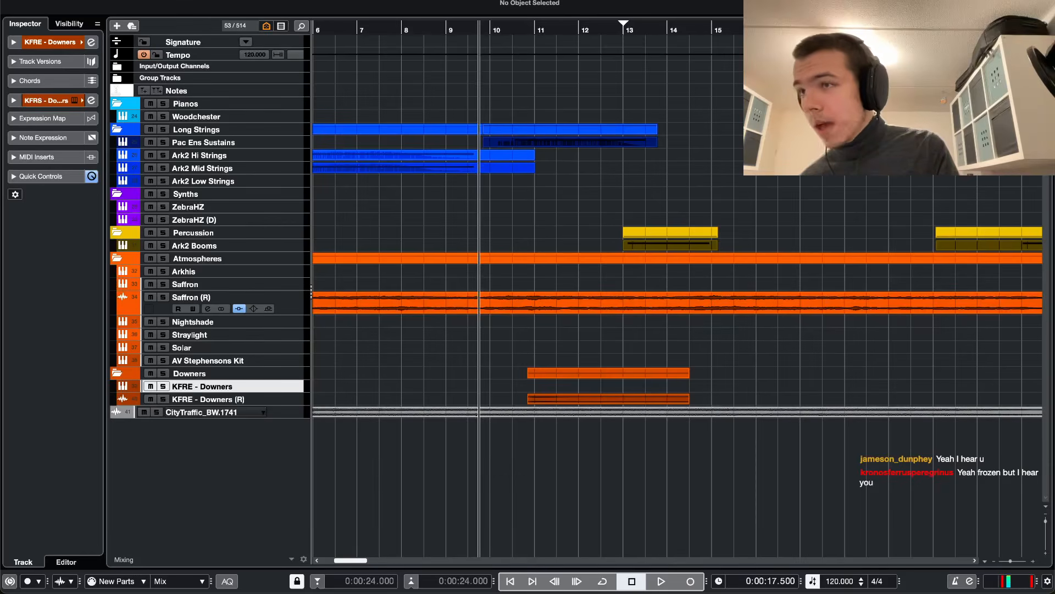
- Switch back to Cubase and check the MixConsole and the KFRE - Downers channel settings
{"action": "left_click", "coordinate": [718, 181]}
{"action": "key", "text": "F3"}
{"action": "key", "text": "F3"}
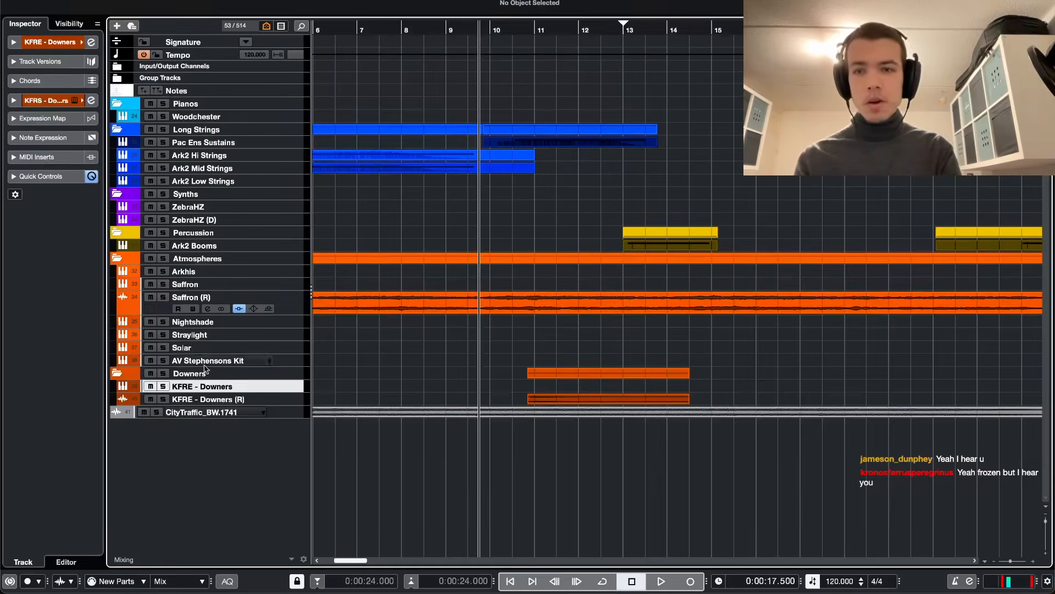
{"action": "key", "text": "e"}
{"action": "key", "text": "e"}
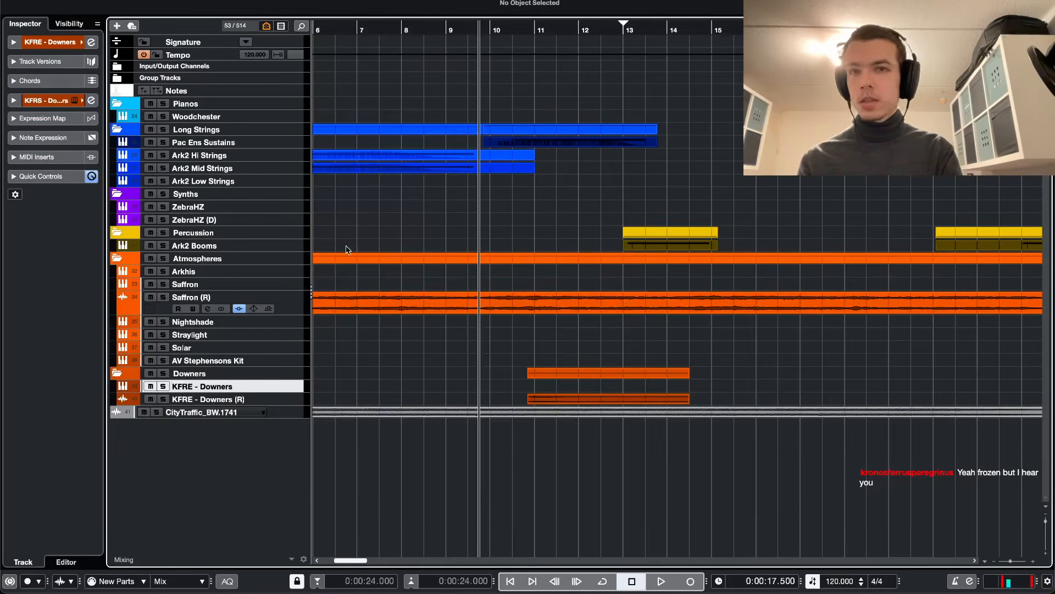
- Open the KFRE - Downers instrument and look through the Evolution - Devastator Breakout Core instrument list in Kontakt
{"action": "key", "text": "alt+shift+c"}
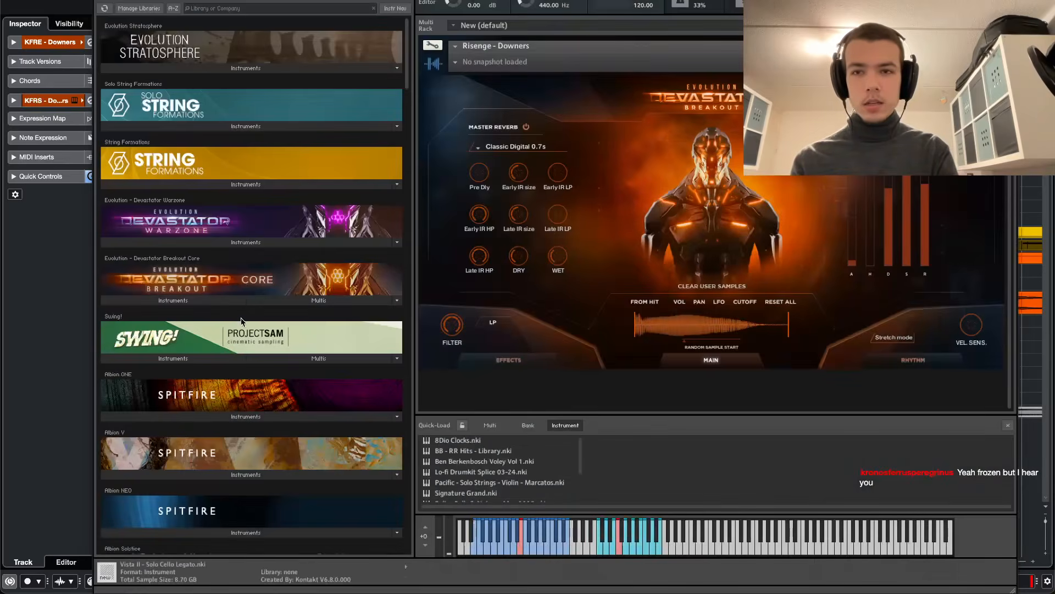
{"action": "left_click", "coordinate": [217, 303]}
{"action": "scroll", "coordinate": [186, 265], "scroll_direction": "down", "scroll_amount": 3}
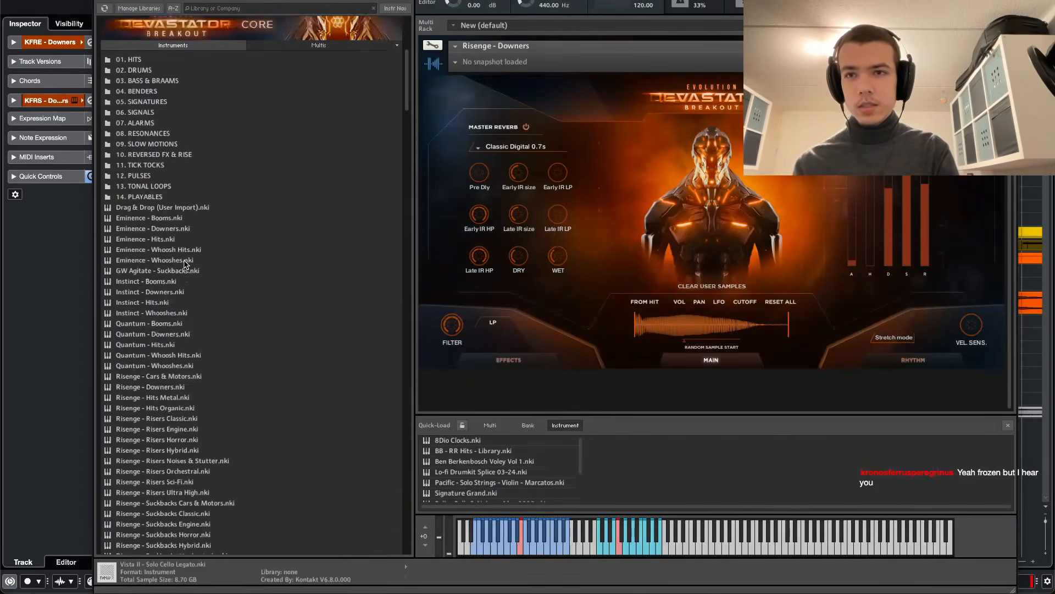
{"action": "scroll", "coordinate": [155, 211], "scroll_direction": "down", "scroll_amount": 4}
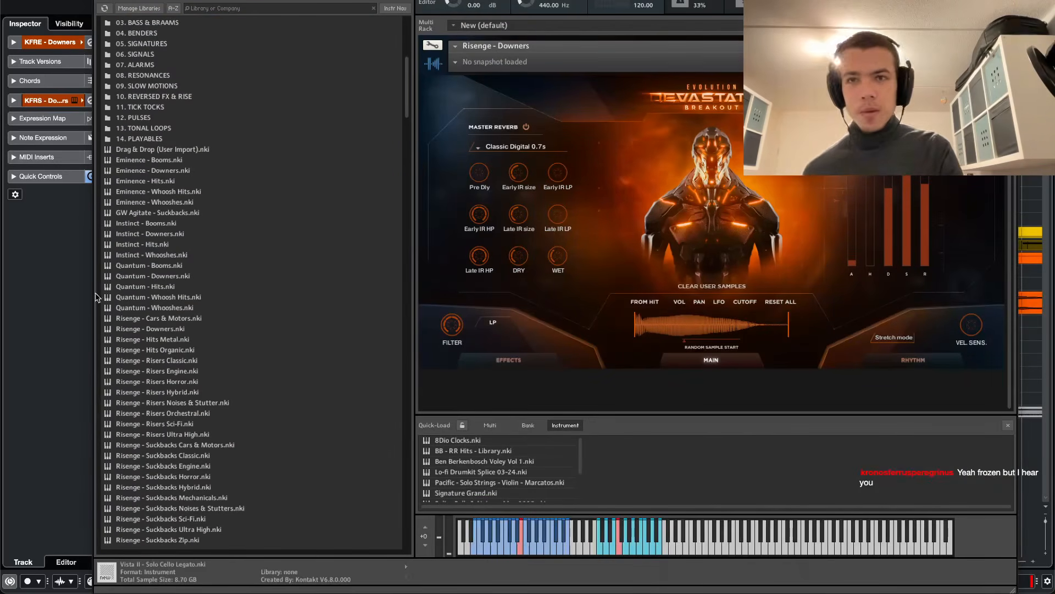
{"action": "left_click", "coordinate": [164, 168]}
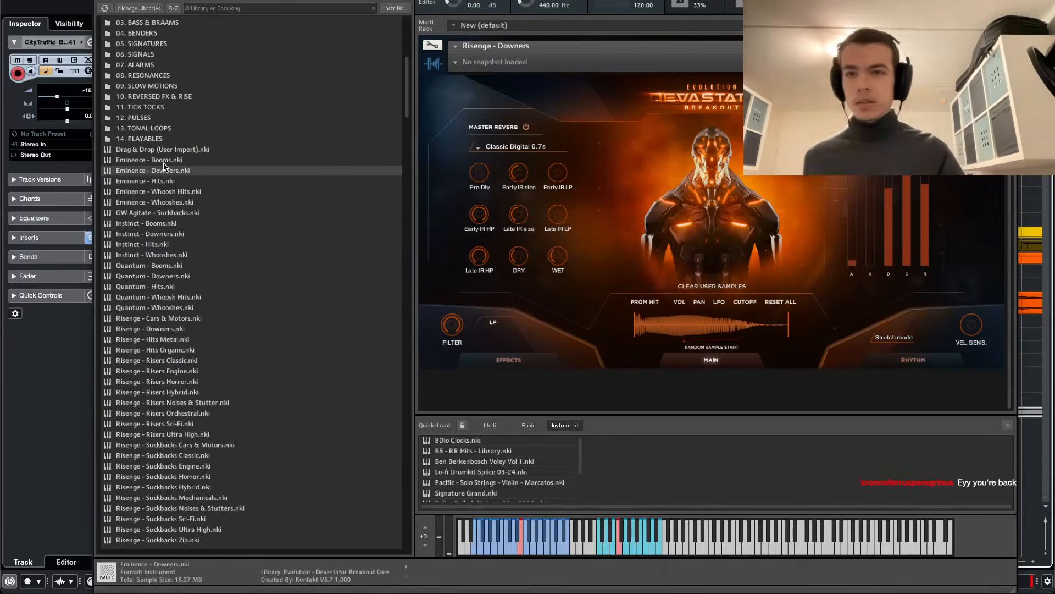
{"action": "left_click", "coordinate": [168, 150]}
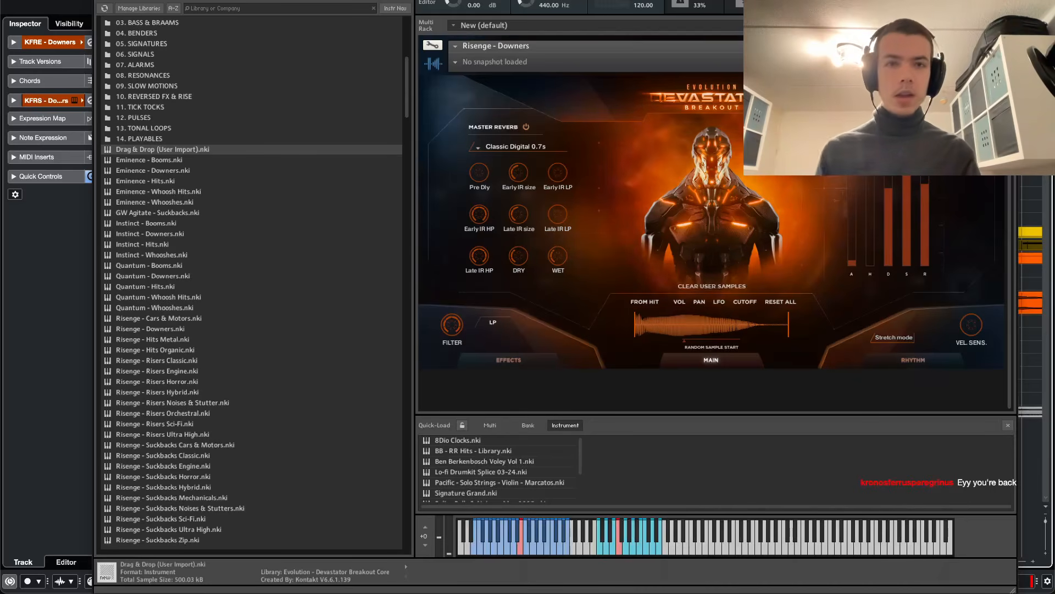
{"action": "scroll", "coordinate": [211, 393], "scroll_direction": "down", "scroll_amount": 1}
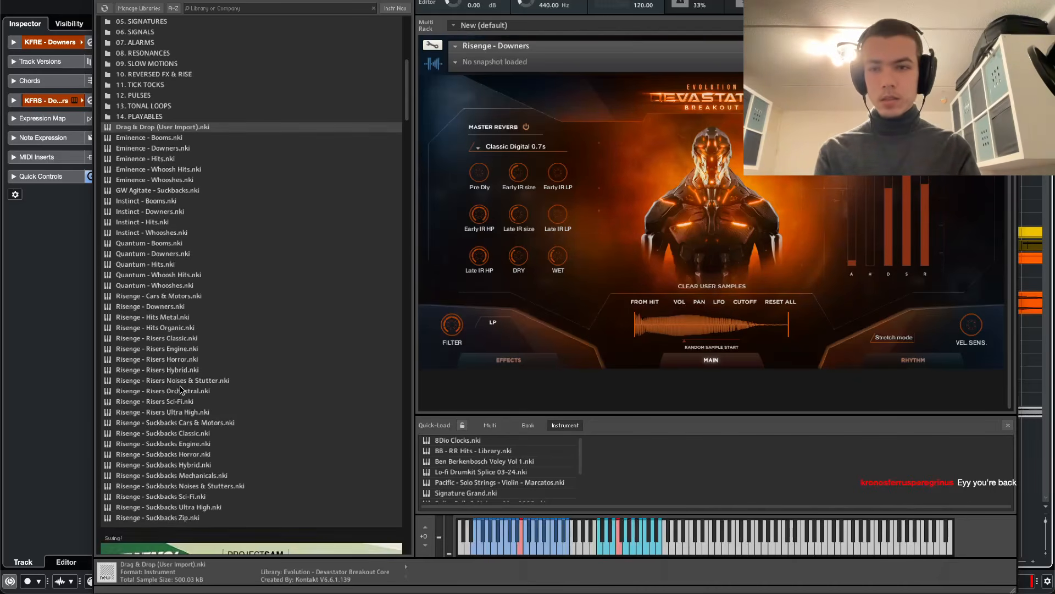
{"action": "scroll", "coordinate": [182, 387], "scroll_direction": "up", "scroll_amount": 2}
{"action": "left_click", "coordinate": [102, 1]}
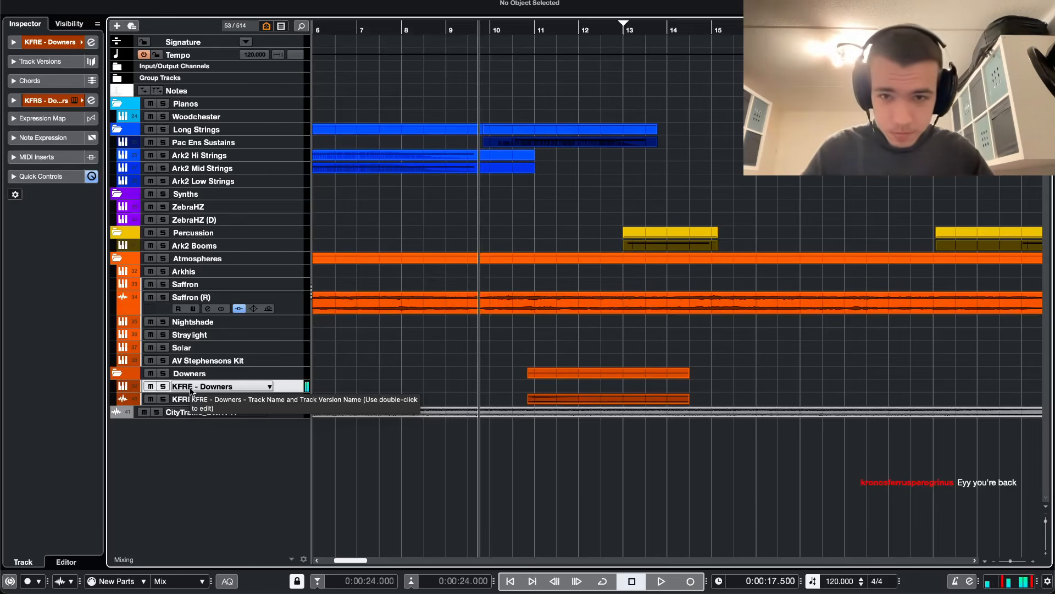
- Enlarge the KFRE - Downers (R) track during playback and move its audio event to start at 13.1.3.57
{"action": "key", "text": "space"}
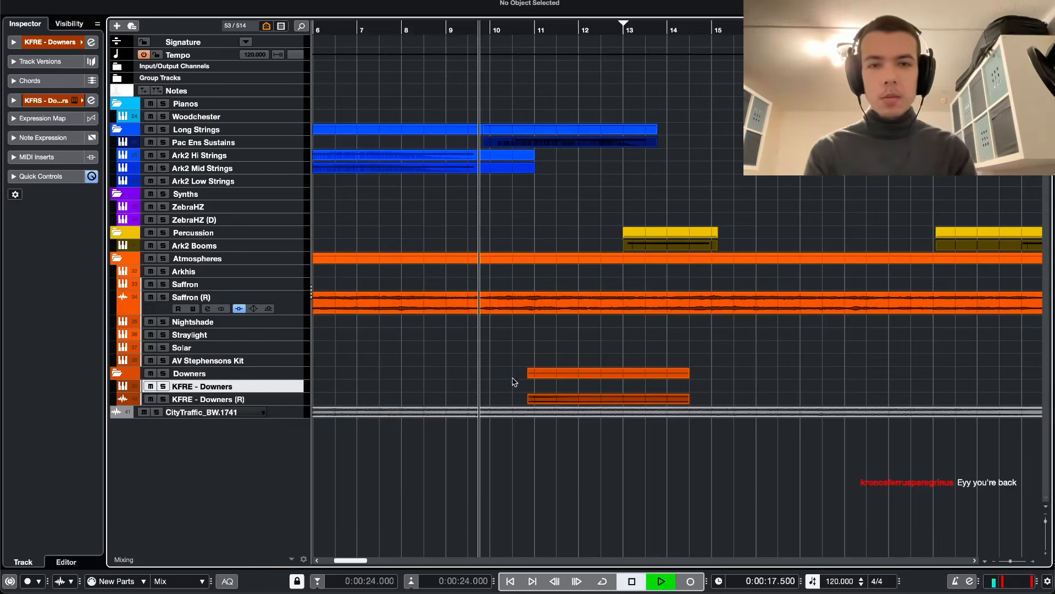
{"action": "left_click", "coordinate": [269, 400]}
{"action": "left_click", "coordinate": [628, 393]}
{"action": "key", "text": "z"}
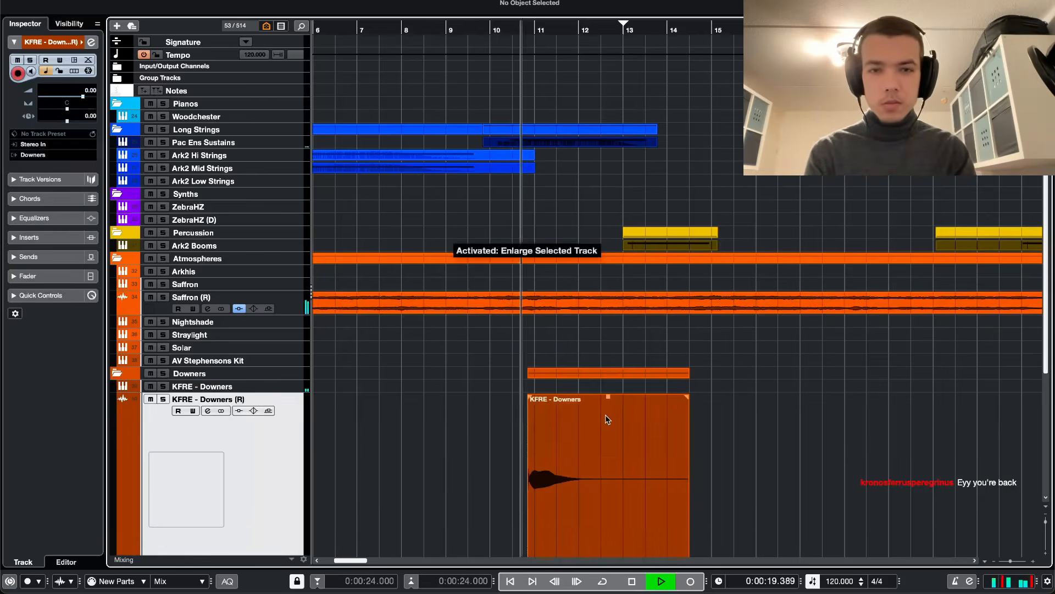
{"action": "scroll", "coordinate": [605, 415], "scroll_direction": "down", "scroll_amount": 2}
{"action": "left_click_drag", "start_coordinate": [596, 415], "coordinate": [703, 421]}
{"action": "scroll", "coordinate": [673, 420], "scroll_direction": "up", "scroll_amount": 2}
{"action": "key", "text": "XF86AudioLowerVolume"}
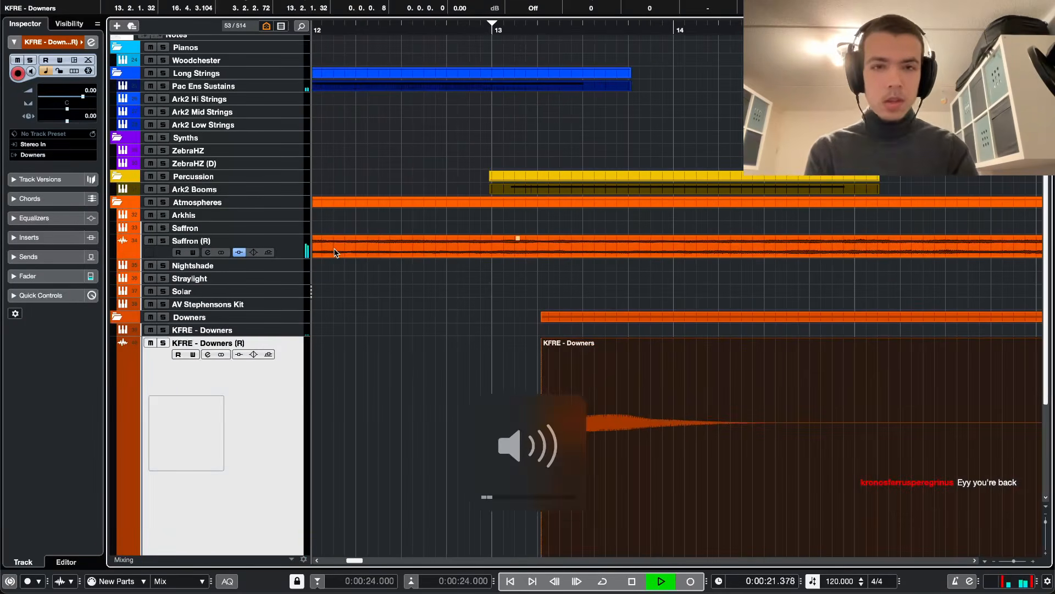
{"action": "scroll", "coordinate": [642, 407], "scroll_direction": "up", "scroll_amount": 4}
{"action": "left_click_drag", "start_coordinate": [642, 407], "coordinate": [590, 394]}
{"action": "scroll", "coordinate": [590, 394], "scroll_direction": "left", "scroll_amount": 4}
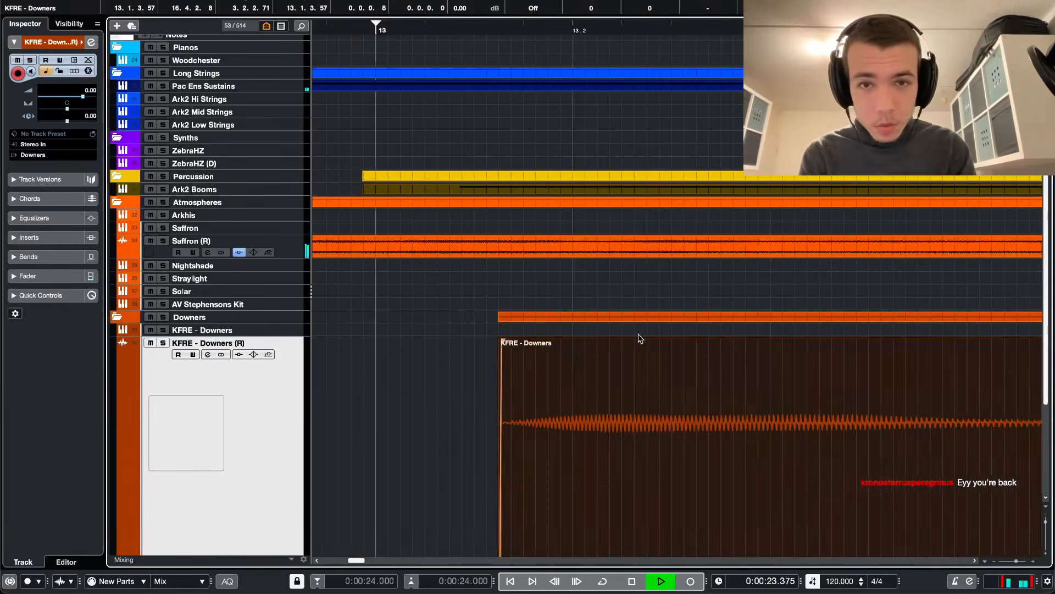
{"action": "scroll", "coordinate": [653, 382], "scroll_direction": "left", "scroll_amount": 1}
{"action": "scroll", "coordinate": [653, 381], "scroll_direction": "down", "scroll_amount": 3}
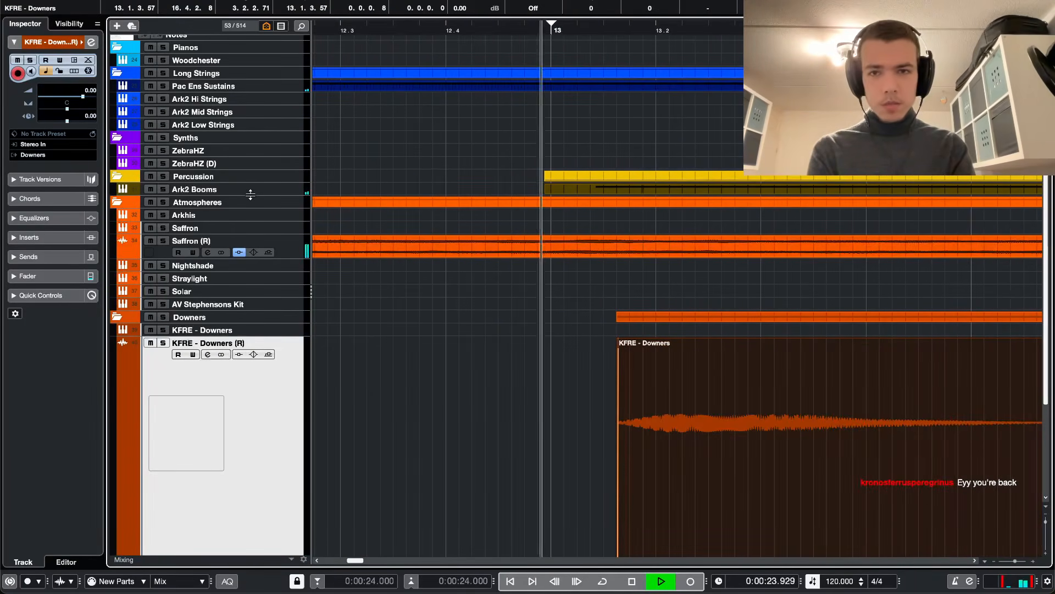
- Examine the Ark2 Booms channel's level and frequency spectrum in its channel settings and stop playback
{"action": "left_click", "coordinate": [299, 189]}
{"action": "key", "text": "e"}
{"action": "key", "text": "space"}
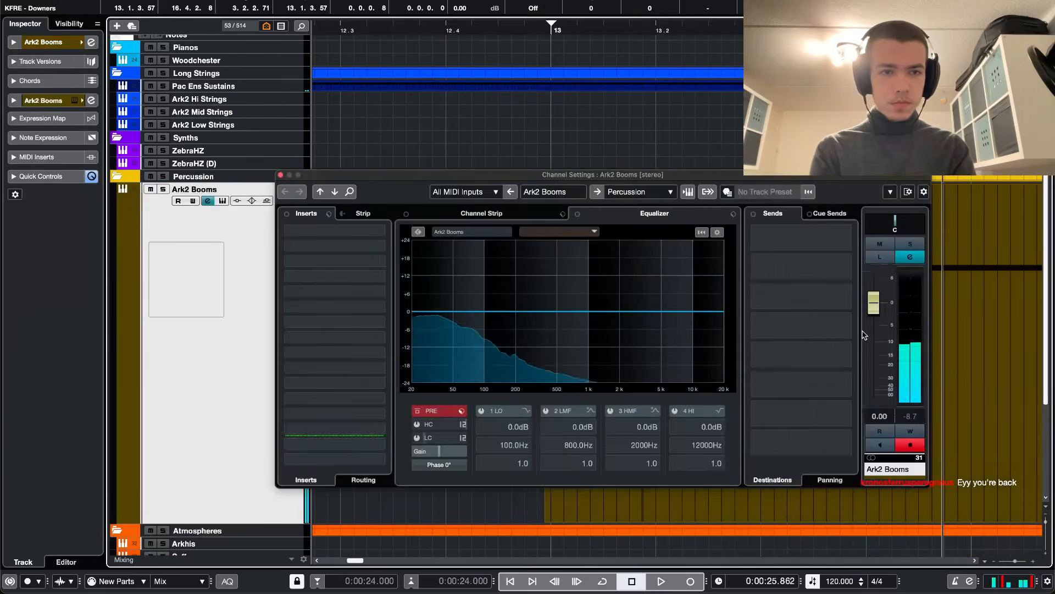
{"action": "key", "text": "e"}
{"action": "key", "text": "e"}
{"action": "key", "text": "e"}
{"action": "key", "text": "z"}
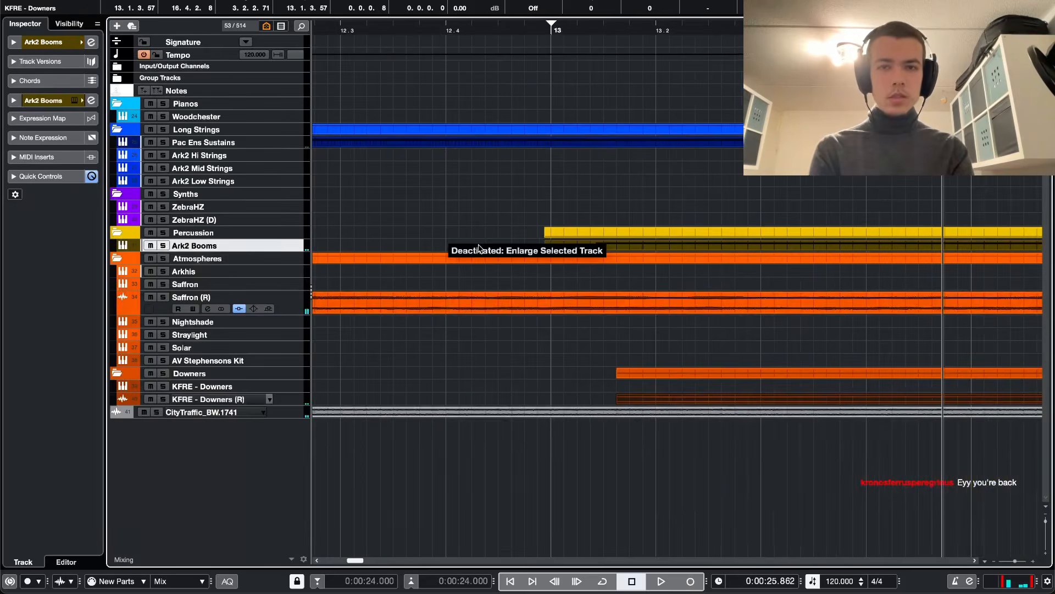
- Lower the KFRE - Downers (R) channel level to -8.05
{"action": "key", "text": "g"}
{"action": "left_click", "coordinate": [238, 398]}
{"action": "key", "text": "e"}
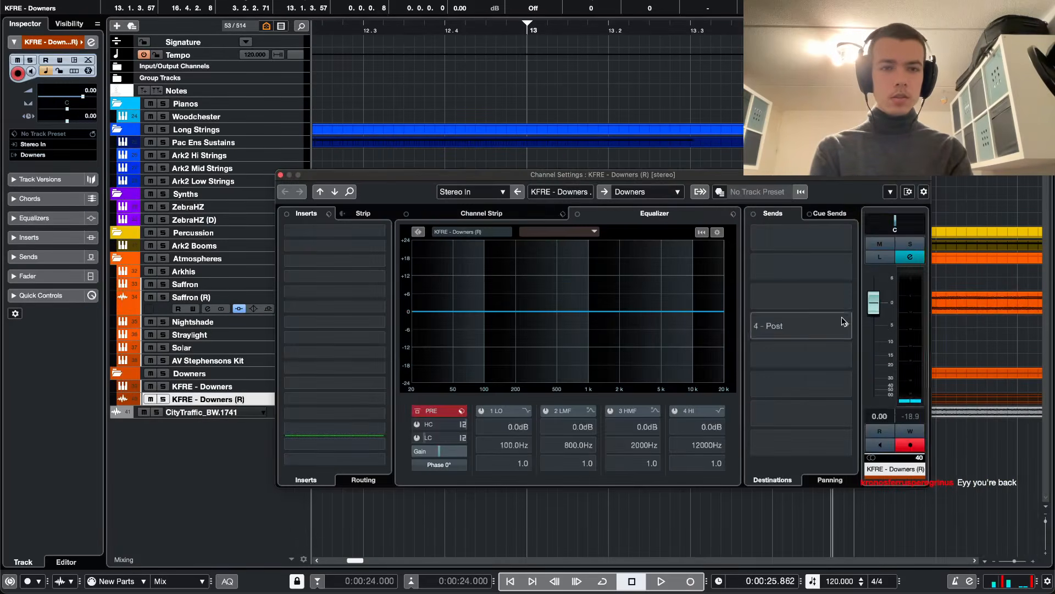
{"action": "left_click_drag", "start_coordinate": [874, 302], "coordinate": [874, 335]}
{"action": "key", "text": "e"}
- Play from just before bar 13 to hear the boom and downer together, and check the KFRE - Downers (R) channel level
{"action": "key", "text": "space"}
{"action": "left_click", "coordinate": [376, 27]}
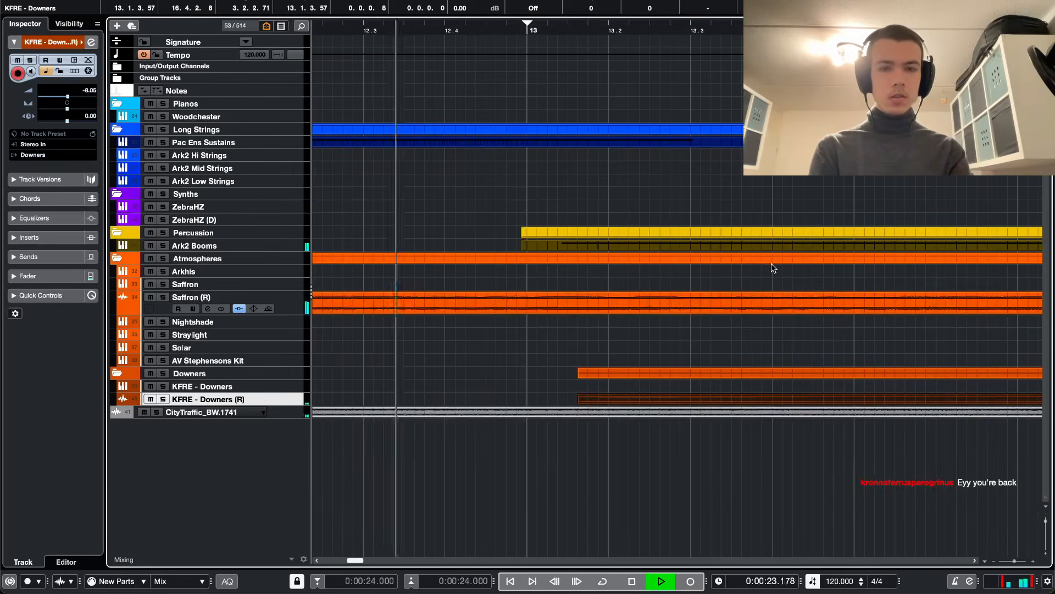
{"action": "scroll", "coordinate": [773, 266], "scroll_direction": "down", "scroll_amount": 2}
{"action": "key", "text": "XF86AudioLowerVolume"}
{"action": "key", "text": "e"}
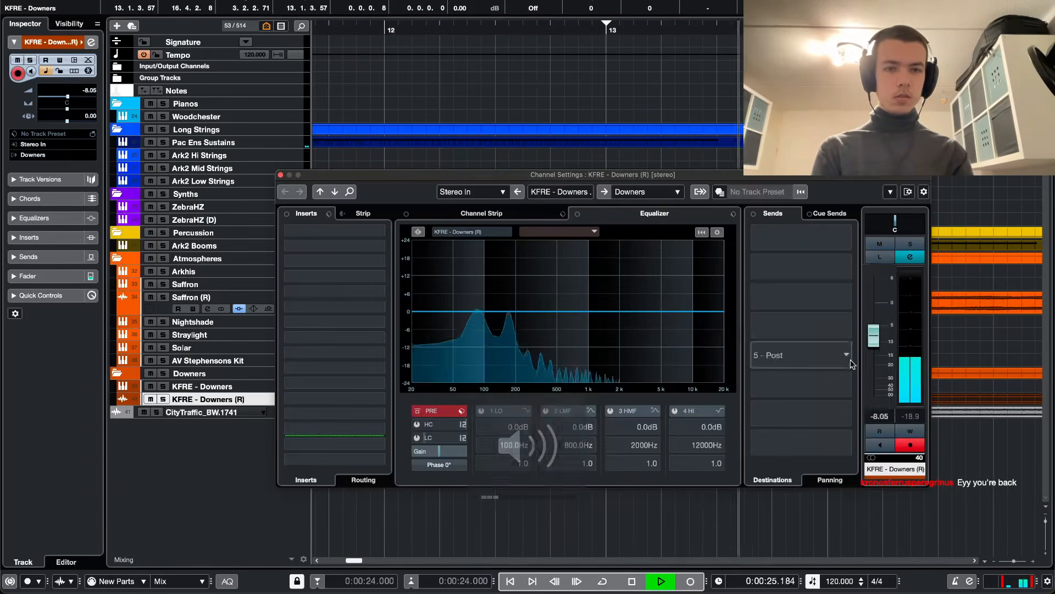
{"action": "key", "text": "e"}
{"action": "key", "text": "z"}
{"action": "key", "text": "g"}
{"action": "key", "text": "g"}
{"action": "key", "text": "g"}
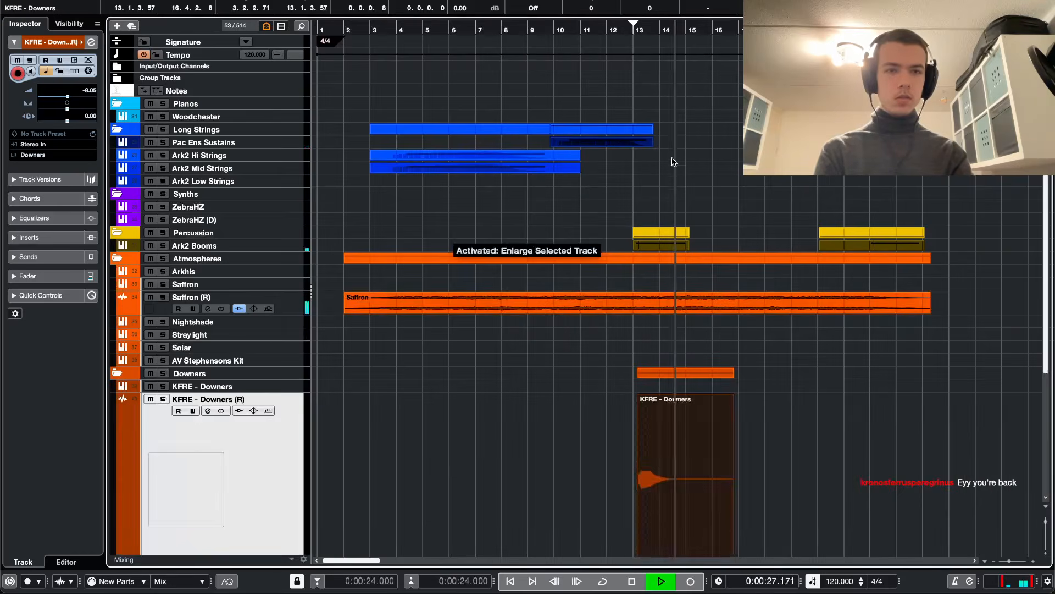
{"action": "key", "text": "z"}
{"action": "key", "text": "space"}
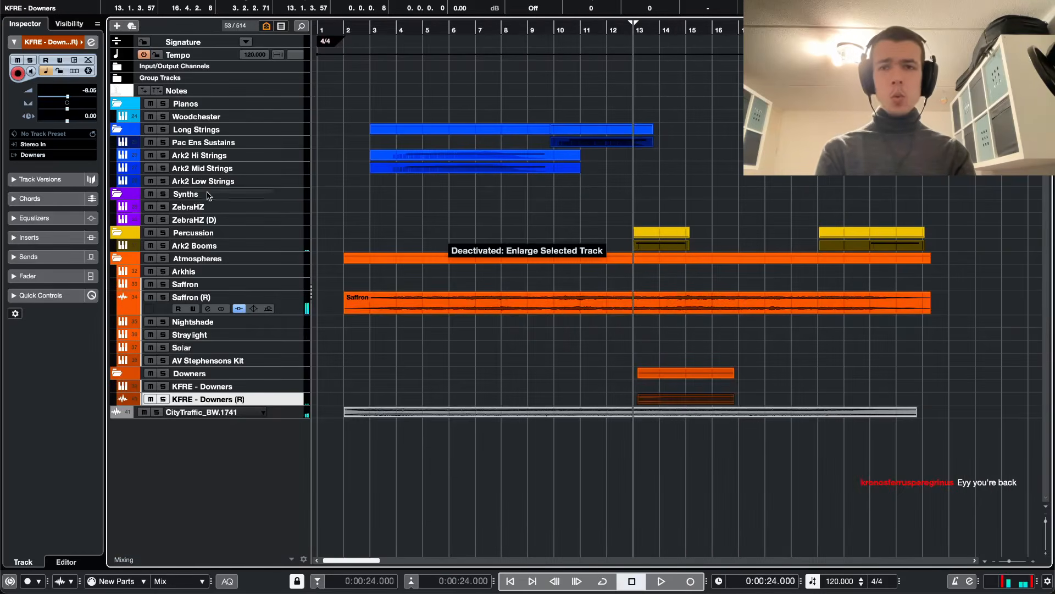
- Show all tracks in the project and enable the disabled AN Strings A, AN Strings B and OAC - Strings tracks
{"action": "key", "text": "shift+a"}
{"action": "scroll", "coordinate": [212, 195], "scroll_direction": "down", "scroll_amount": 5}
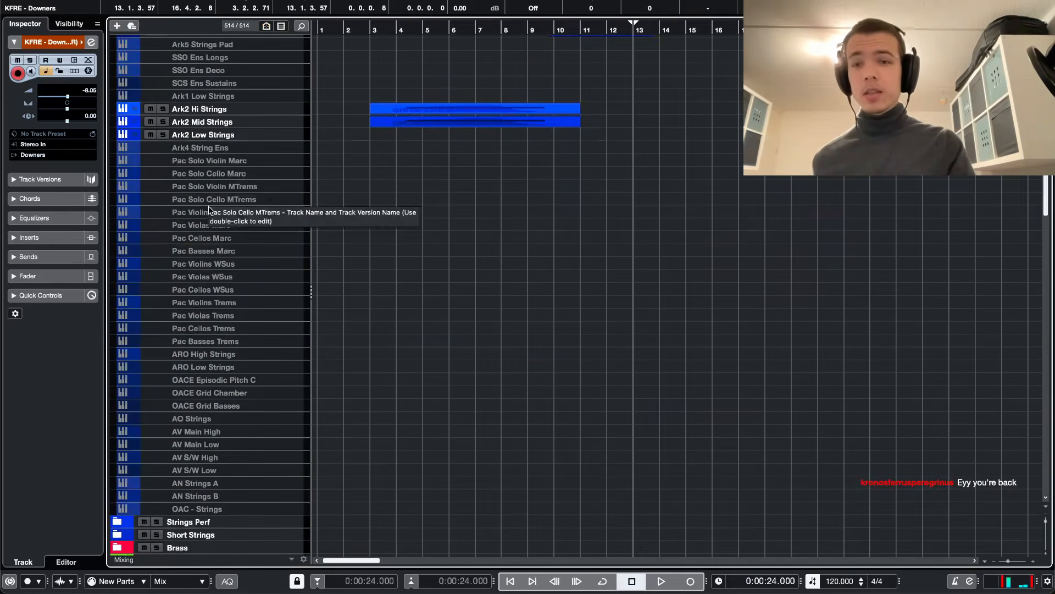
{"action": "left_click", "coordinate": [201, 416]}
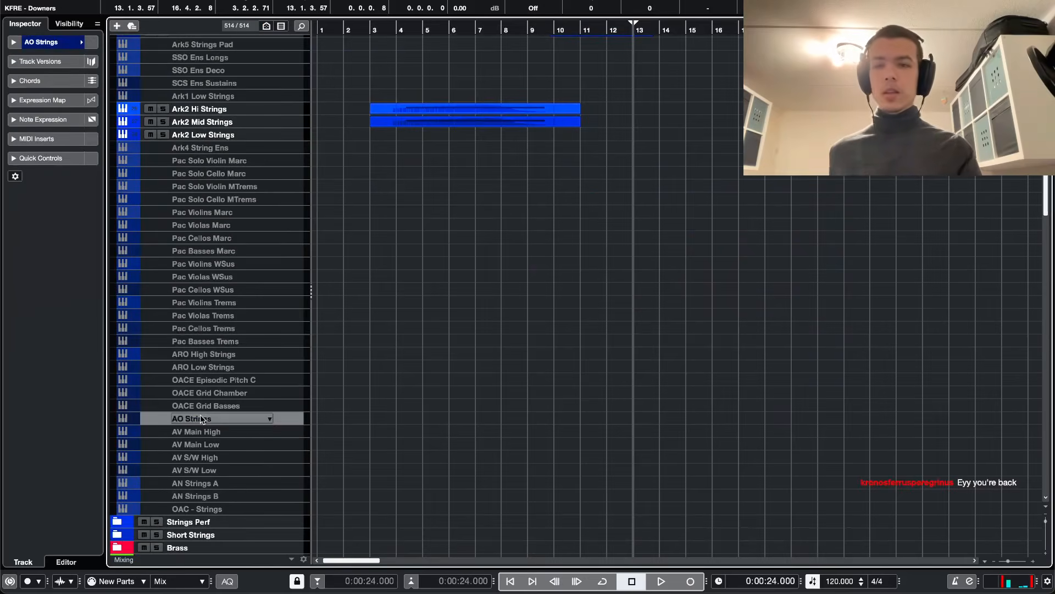
{"action": "left_click", "coordinate": [207, 506]}
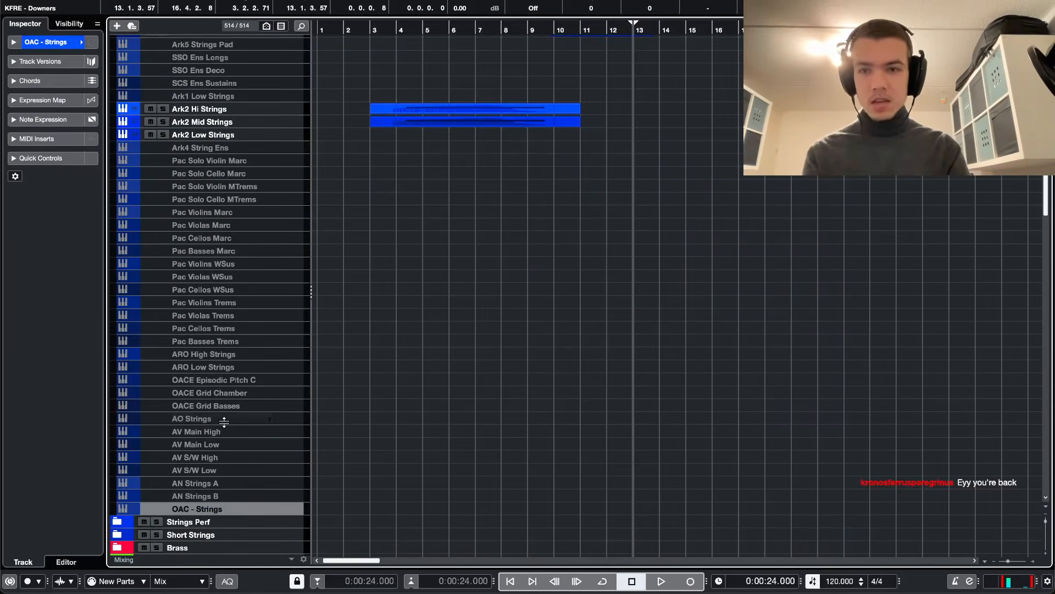
{"action": "left_click", "coordinate": [214, 483], "text": "shift"}
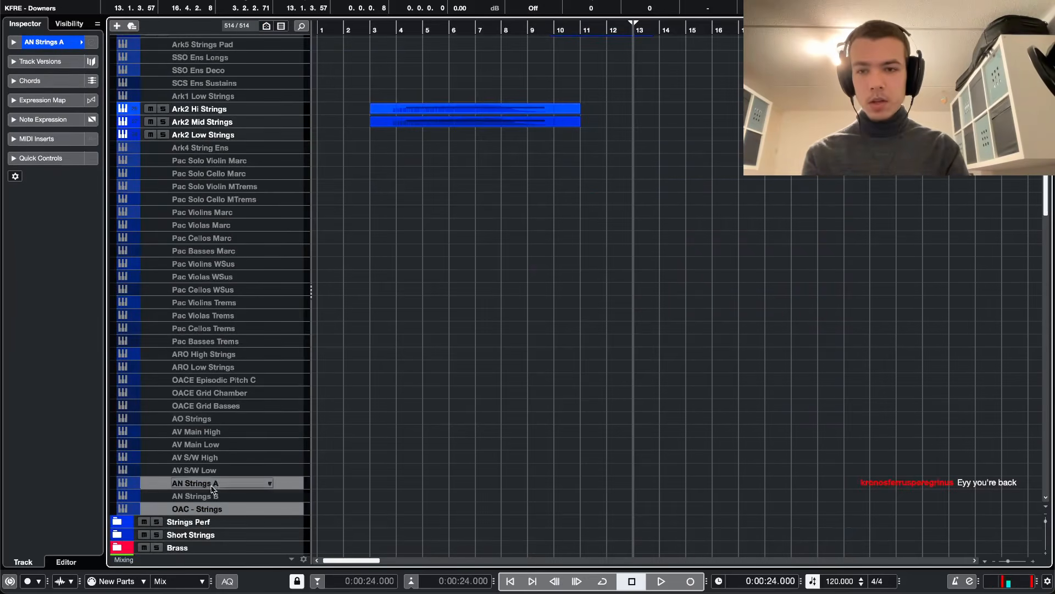
{"action": "right_click", "coordinate": [218, 482]}
{"action": "left_click", "coordinate": [268, 568]}
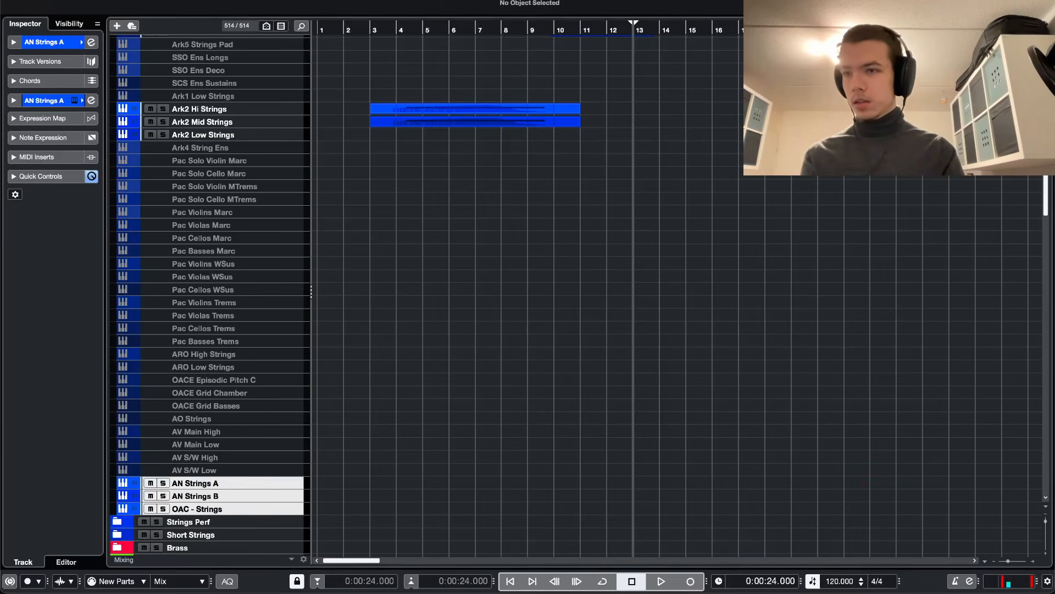
- Set the key of the OAC - Strings track's Ólafur Arnalds Cells instrument to F#, try its sound and close it
{"action": "left_click", "coordinate": [197, 510]}
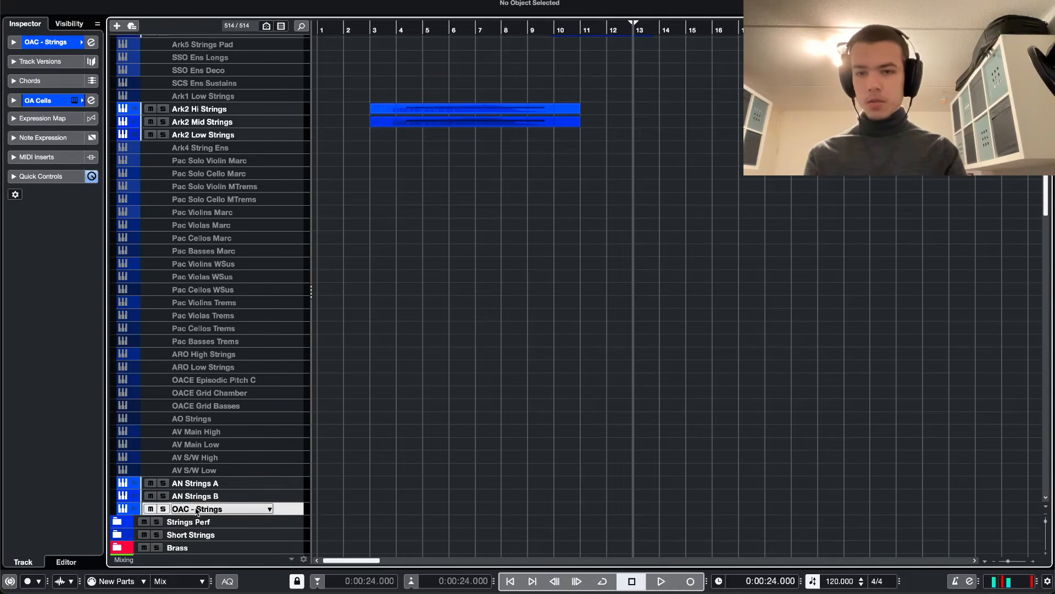
{"action": "key", "text": "e"}
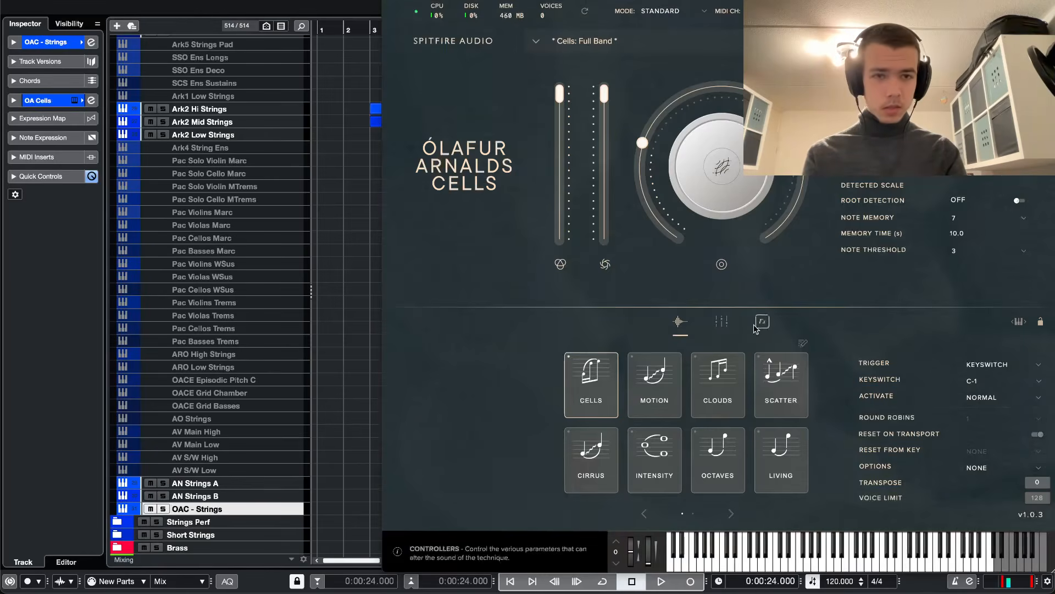
{"action": "left_click", "coordinate": [951, 159]}
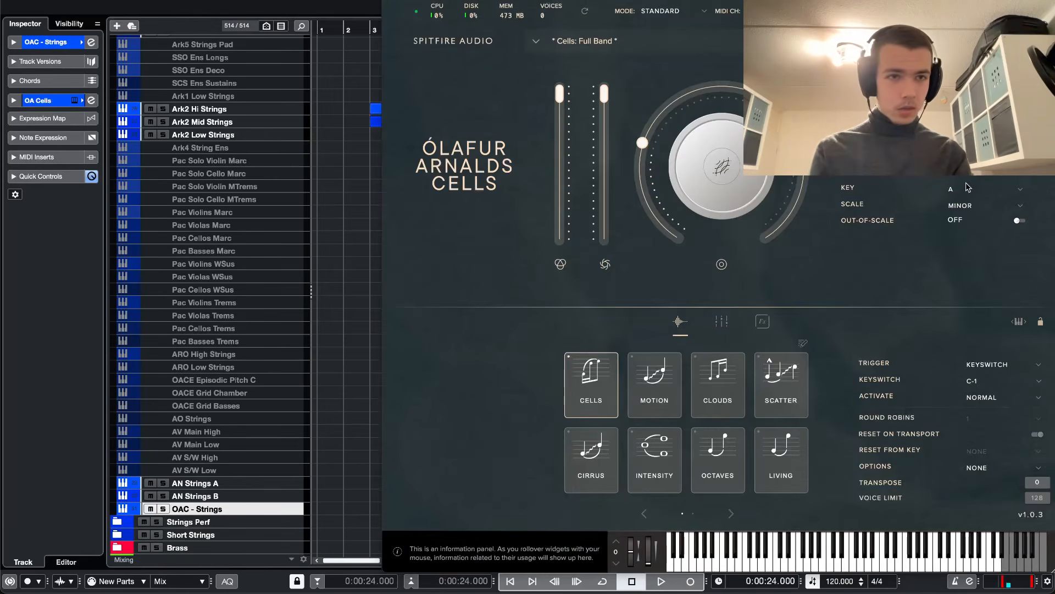
{"action": "left_click", "coordinate": [967, 189]}
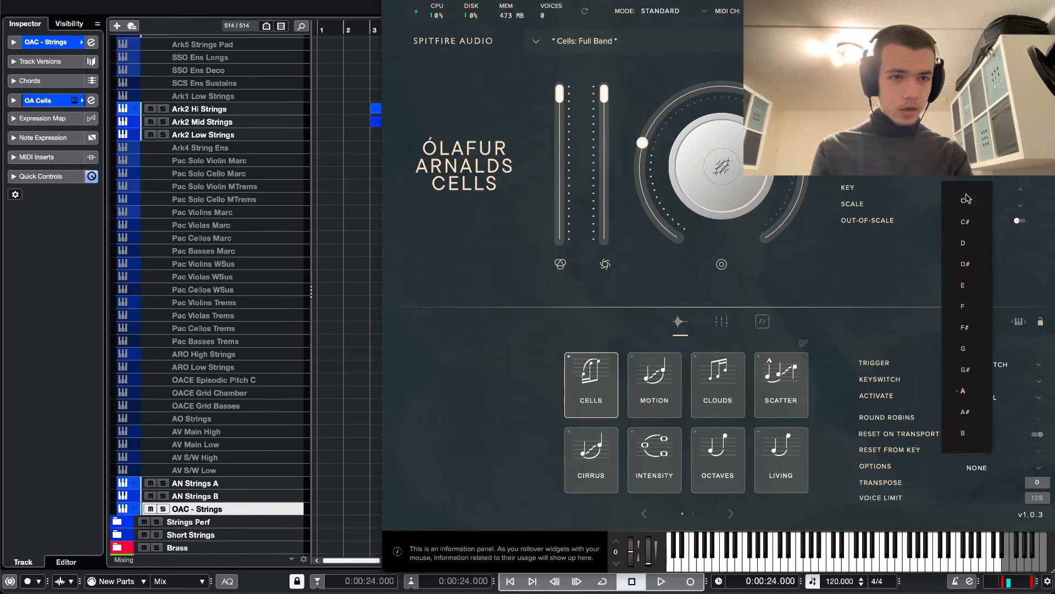
{"action": "left_click", "coordinate": [966, 327]}
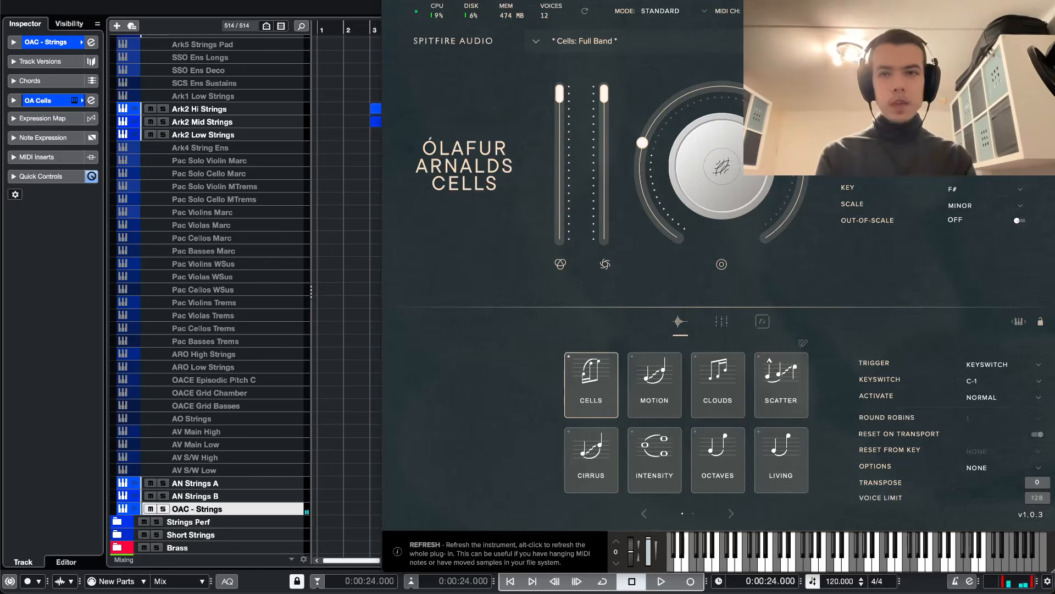
{"action": "key", "text": "super+w"}
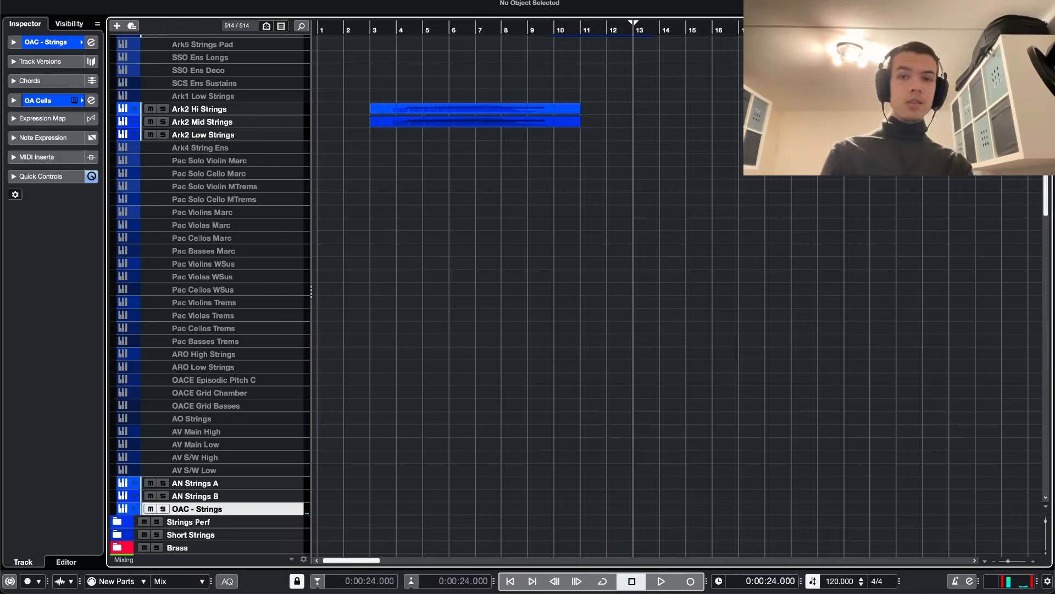
- Select the AN Strings A and AN Strings B tracks together and play them live to try out their sound
{"action": "left_click", "coordinate": [207, 484]}
{"action": "left_click", "coordinate": [214, 498], "text": "shift"}
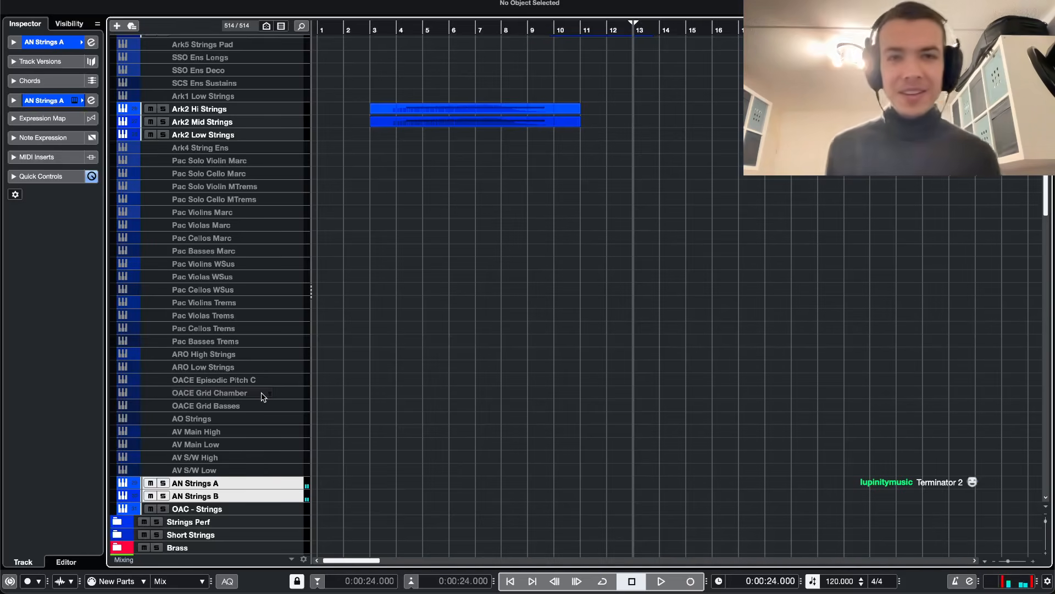
{"action": "scroll", "coordinate": [530, 494], "scroll_direction": "down", "scroll_amount": 2}
{"action": "scroll", "coordinate": [529, 494], "scroll_direction": "down", "scroll_amount": 3}
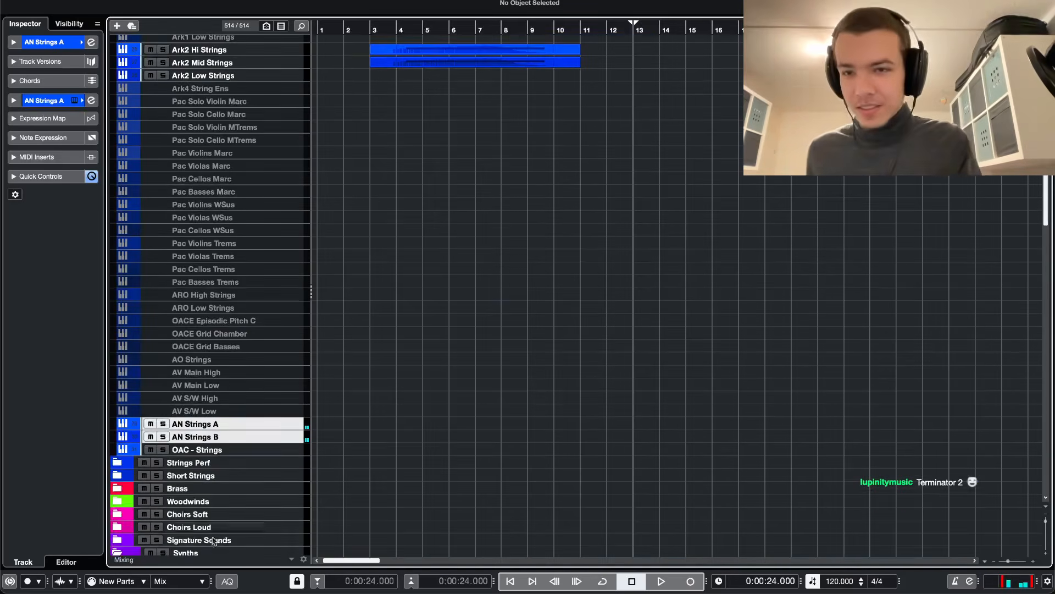
{"action": "left_click", "coordinate": [261, 449]}
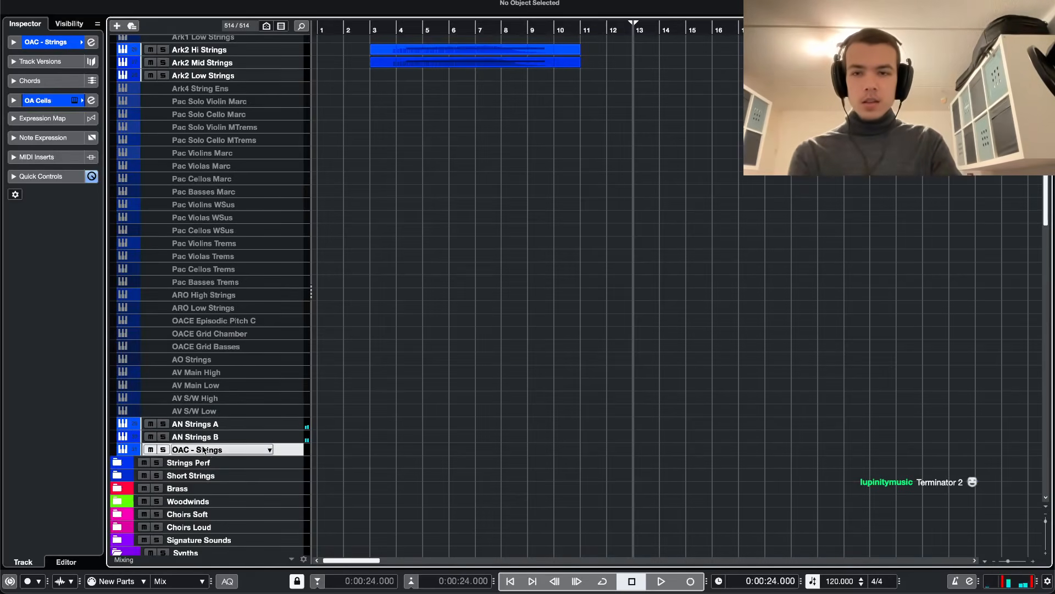
{"action": "left_click", "coordinate": [198, 424]}
{"action": "left_click", "coordinate": [198, 436], "text": "shift"}
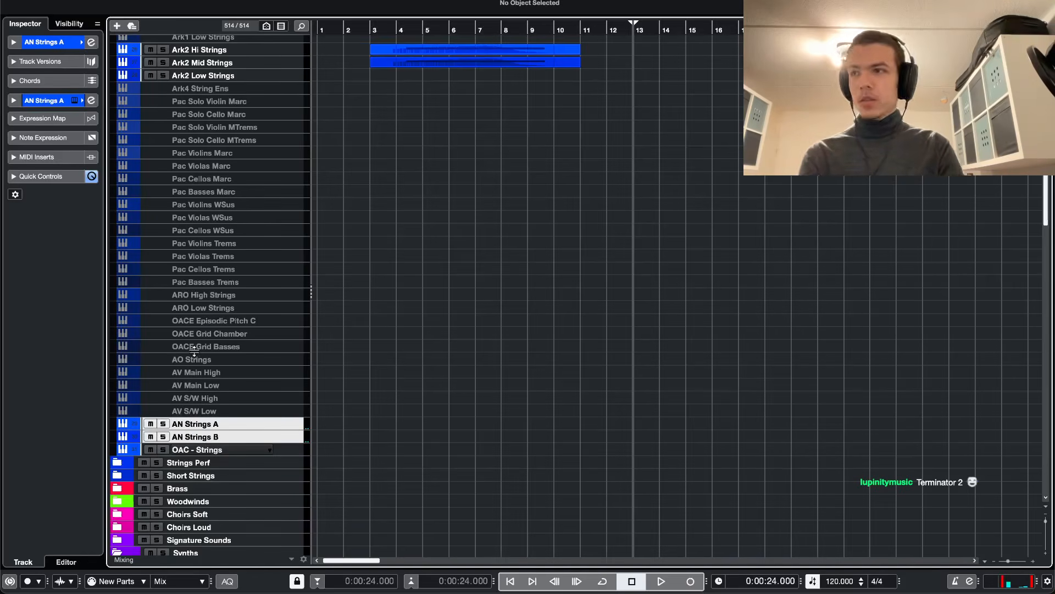
- Filter the track list to the enabled tracks and record a string part on AN Strings A and B, playing from bar 10
{"action": "scroll", "coordinate": [374, 286], "scroll_direction": "up", "scroll_amount": 5}
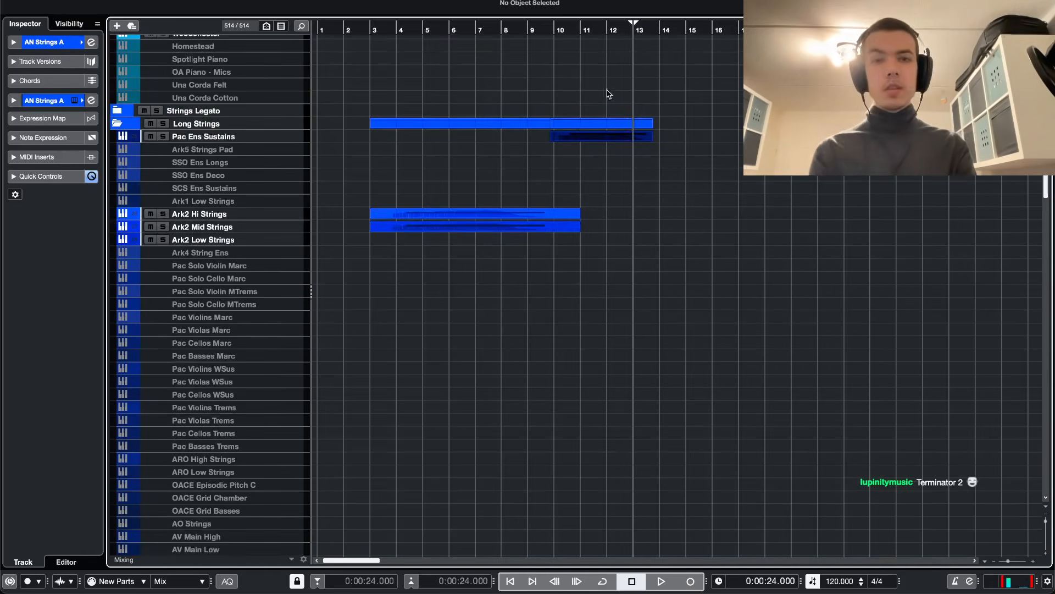
{"action": "left_click", "coordinate": [567, 26]}
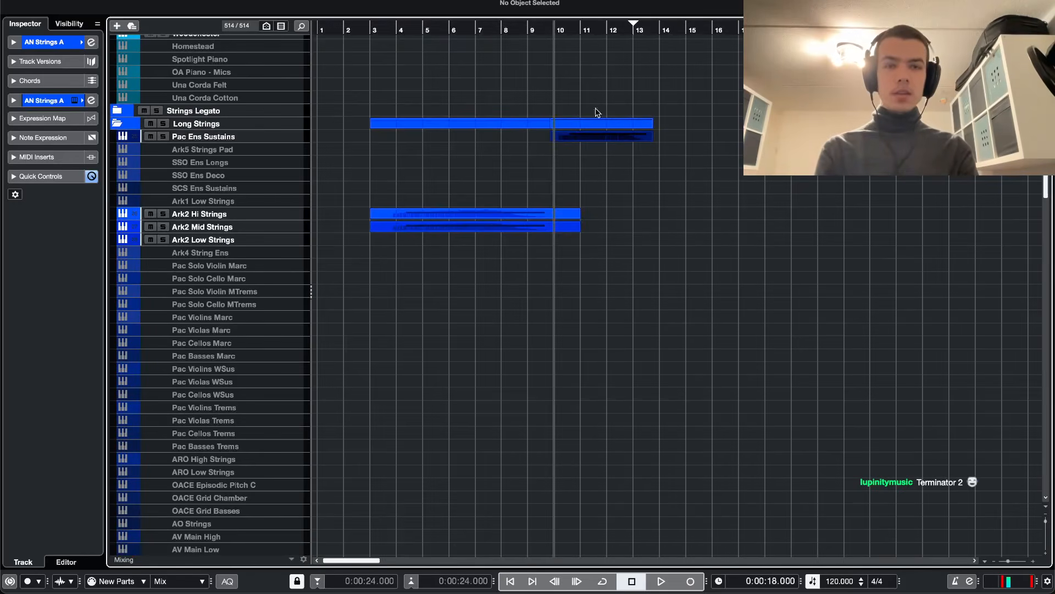
{"action": "key", "text": "alt+v"}
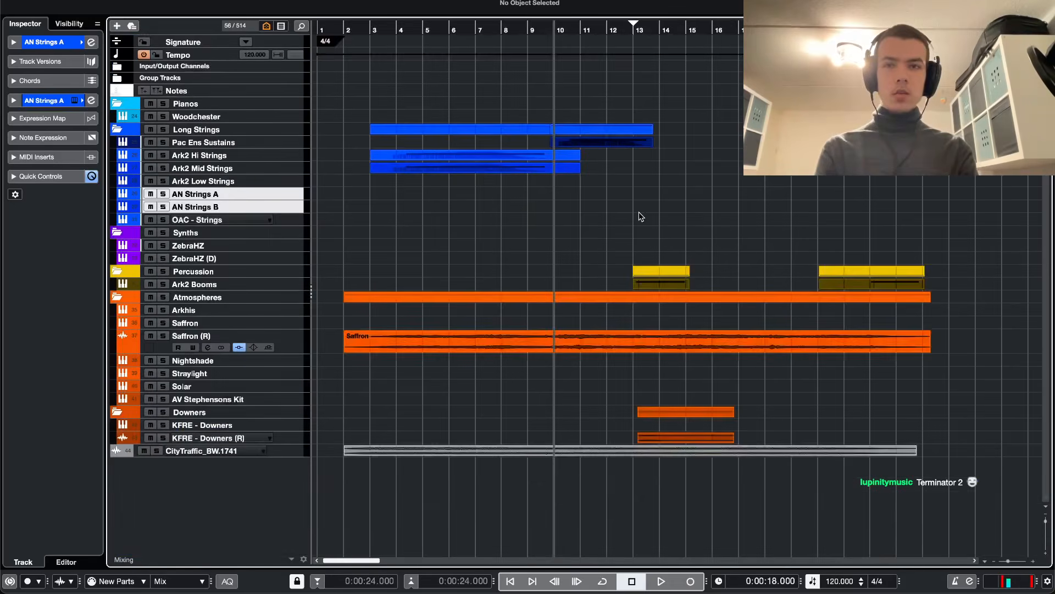
{"action": "scroll", "coordinate": [607, 111], "scroll_direction": "up", "scroll_amount": 2}
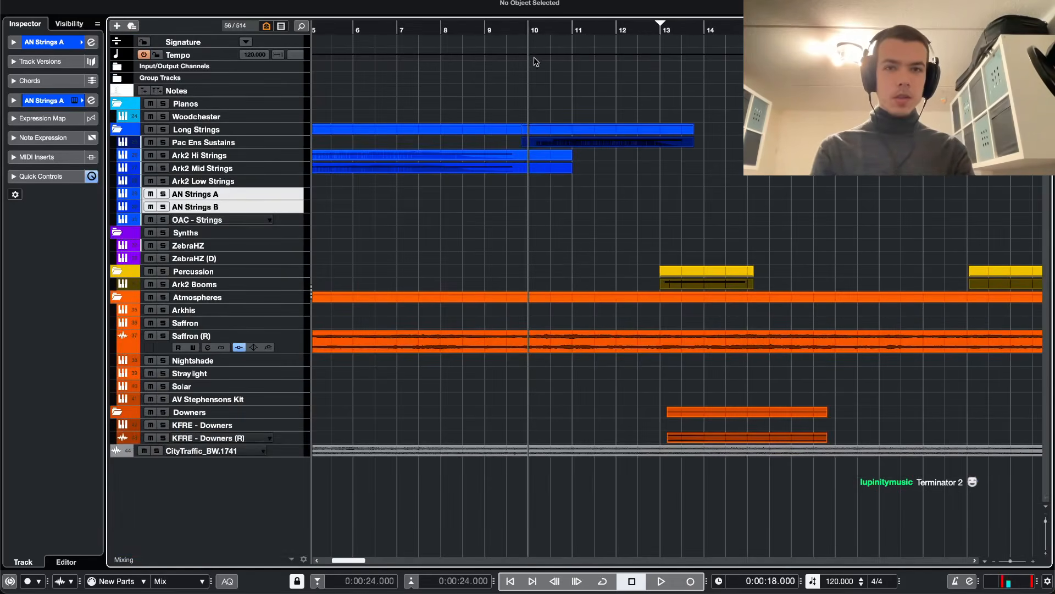
{"action": "key", "text": "space"}
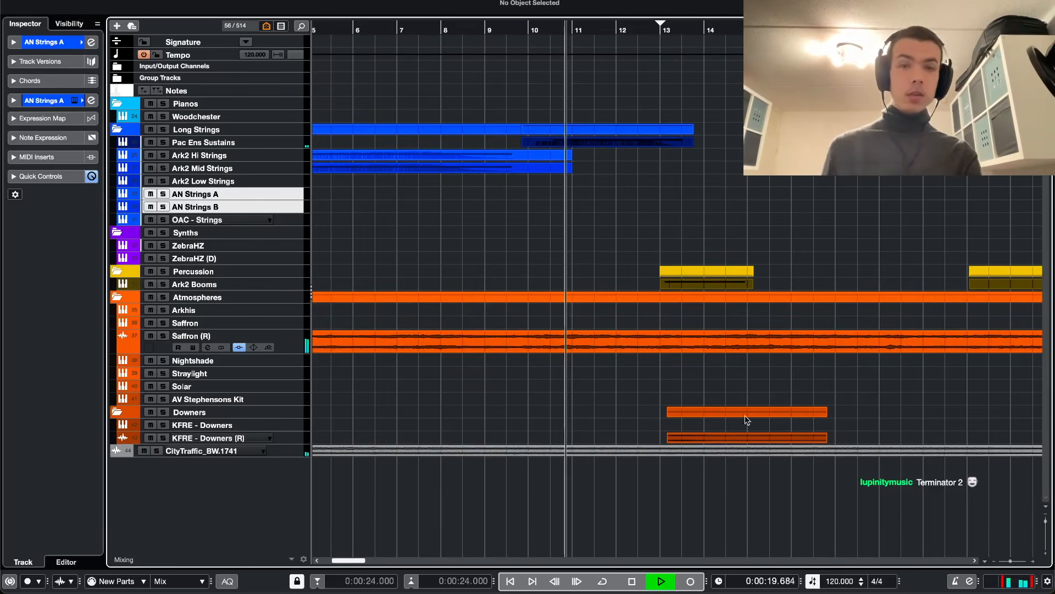
{"action": "left_click", "coordinate": [697, 581]}
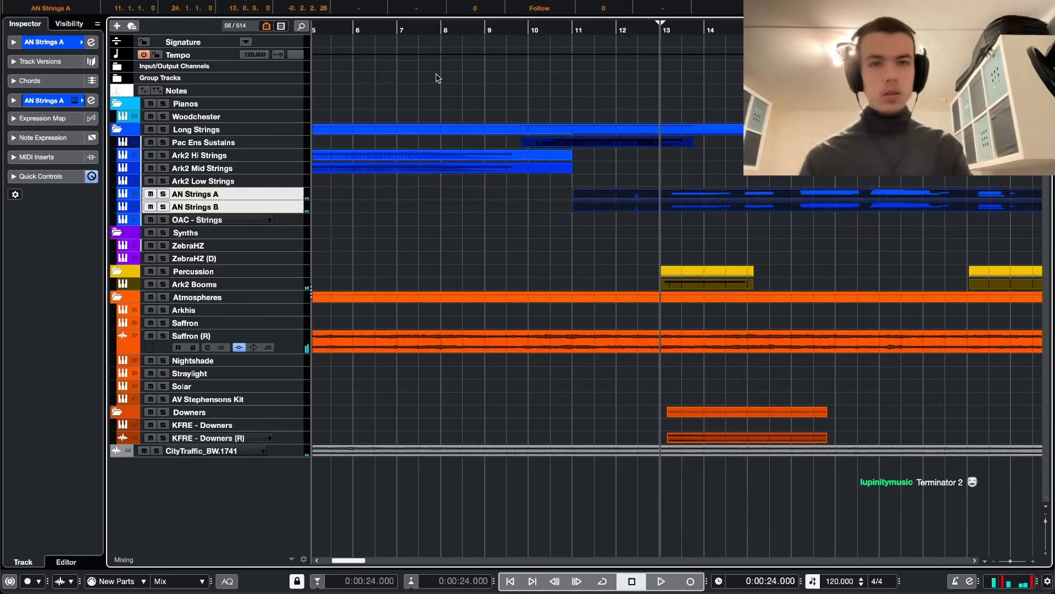
- Play from bar 13 with AN Strings A and B soloed and open the recorded part in the note editor
{"action": "key", "text": "space"}
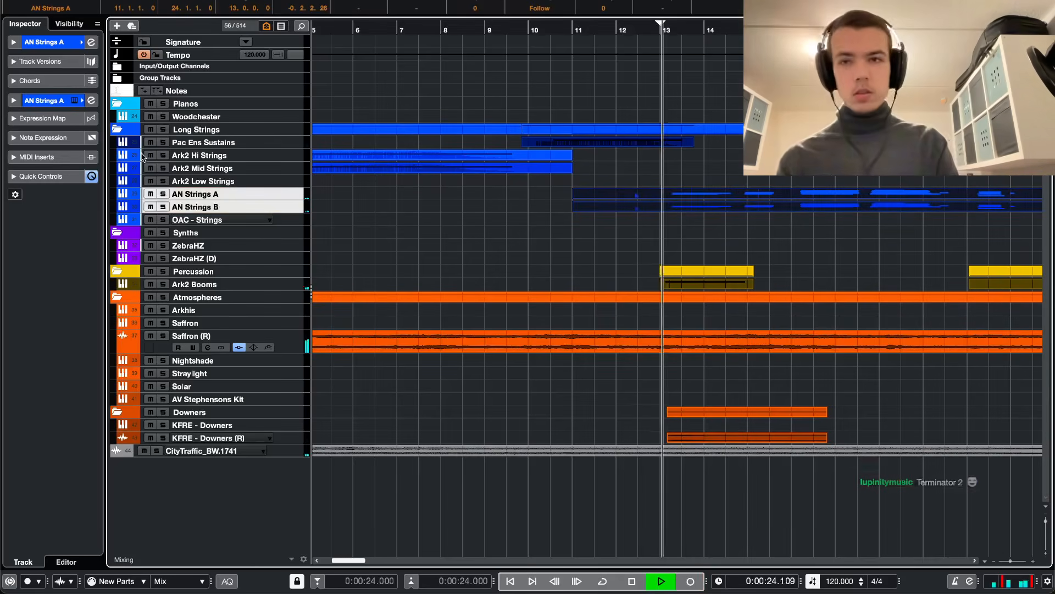
{"action": "key", "text": "s"}
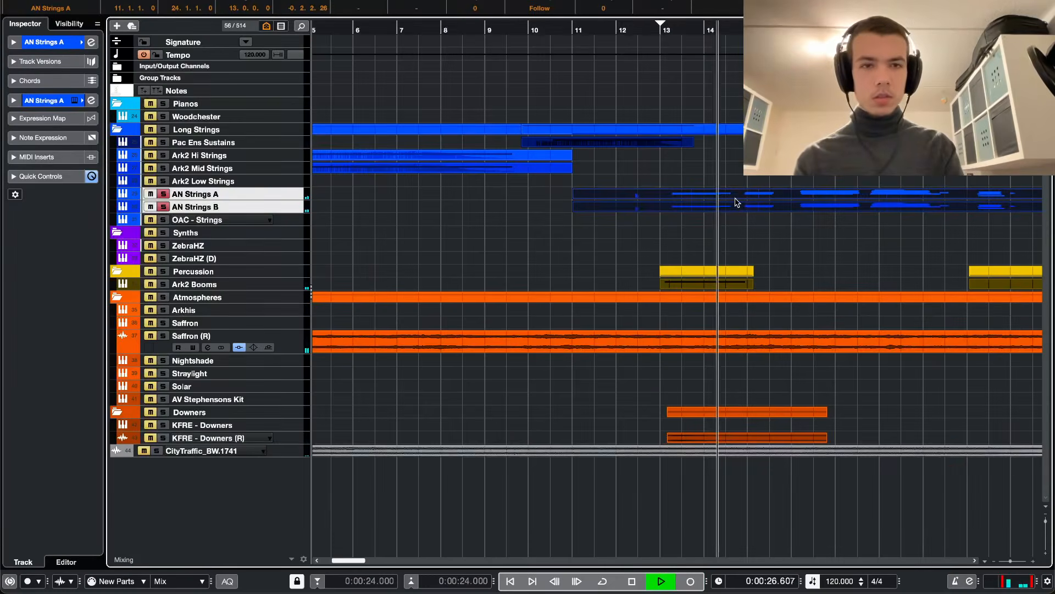
{"action": "double_click", "coordinate": [738, 201]}
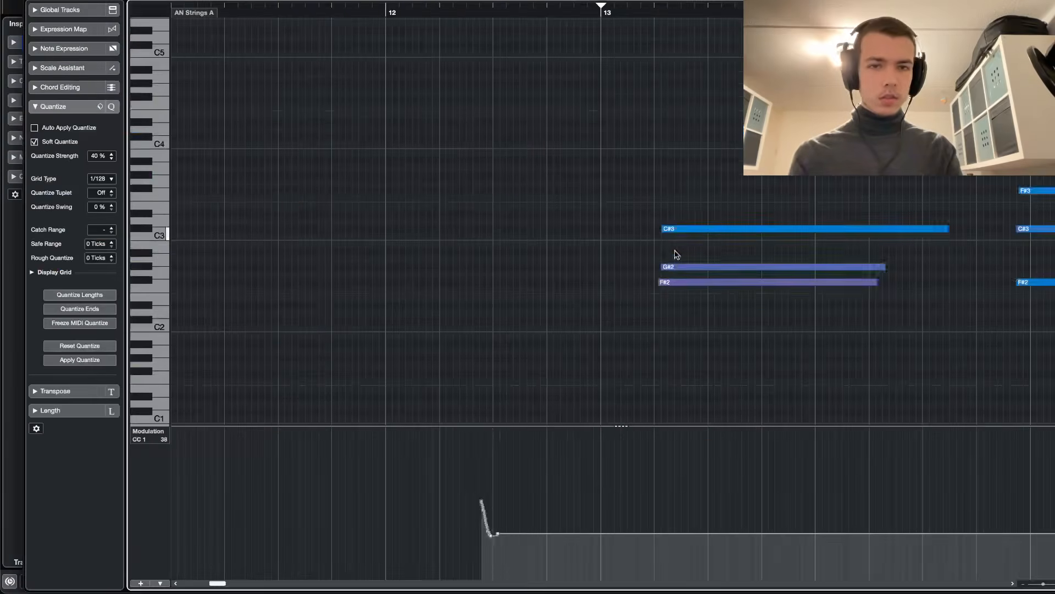
- Delete the recorded CC 1 modulation data around bar 12 in the AN Strings part
{"action": "key", "text": "super+a"}
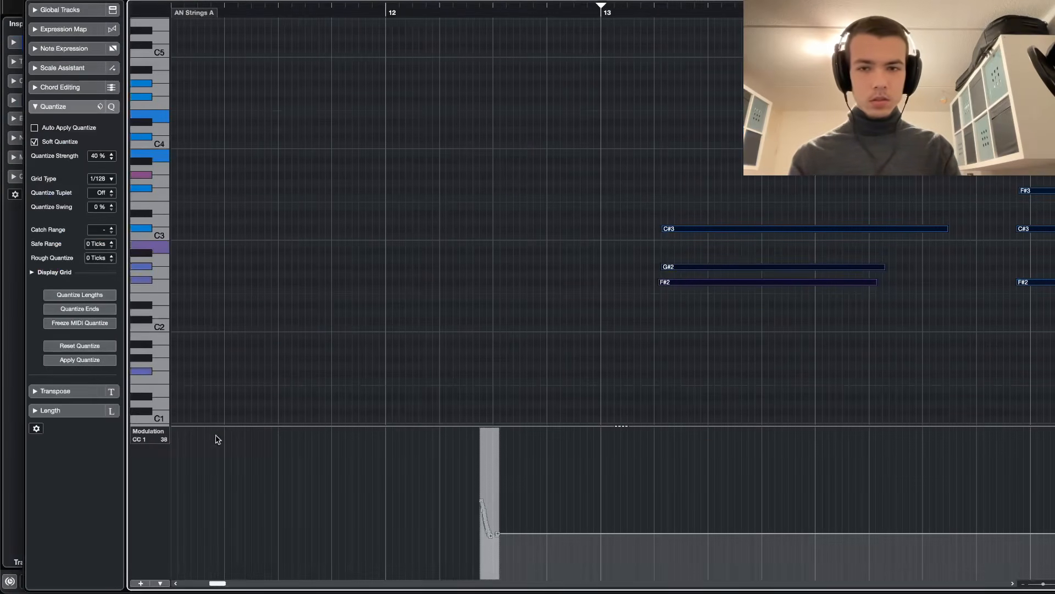
{"action": "left_click", "coordinate": [150, 438]}
{"action": "scroll", "coordinate": [173, 451], "scroll_direction": "down", "scroll_amount": 4}
{"action": "left_click", "coordinate": [273, 410]}
{"action": "scroll", "coordinate": [419, 445], "scroll_direction": "down", "scroll_amount": 5}
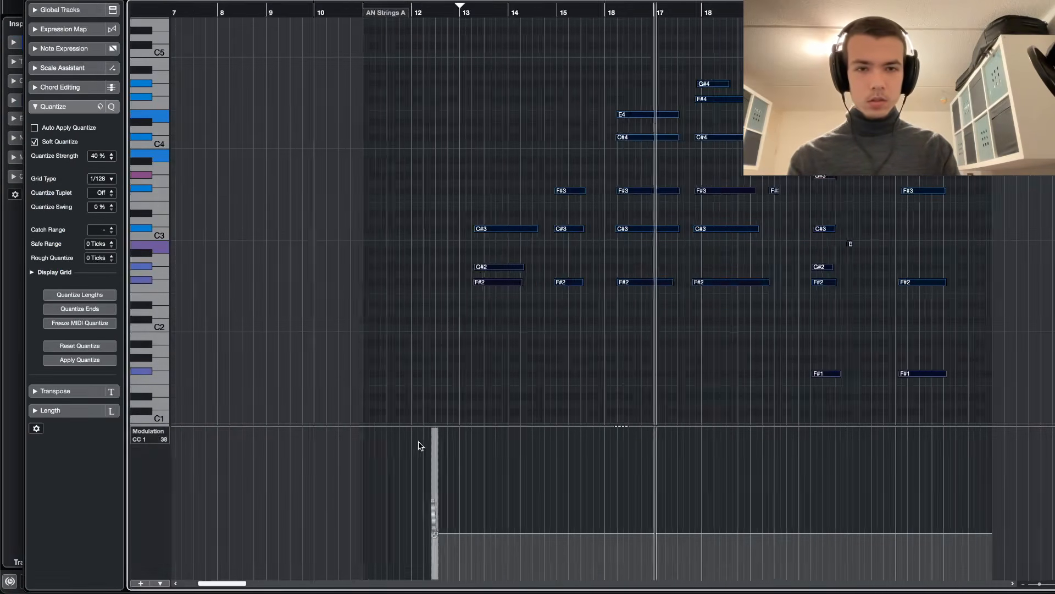
{"action": "scroll", "coordinate": [419, 446], "scroll_direction": "down", "scroll_amount": 1}
{"action": "left_click_drag", "start_coordinate": [495, 429], "coordinate": [354, 551]}
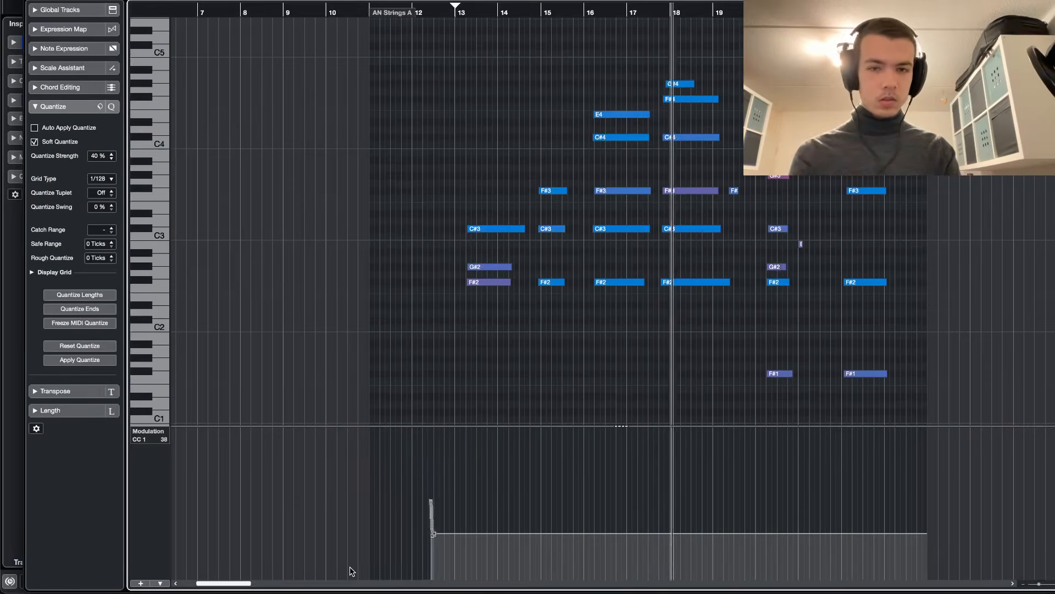
{"action": "key", "text": "Delete"}
- Draw a swelling CC 1 modulation curve under the string notes from about bar 12 to bar 23 while listening
{"action": "key", "text": "8"}
{"action": "left_click", "coordinate": [439, 454]}
{"action": "key", "text": "space"}
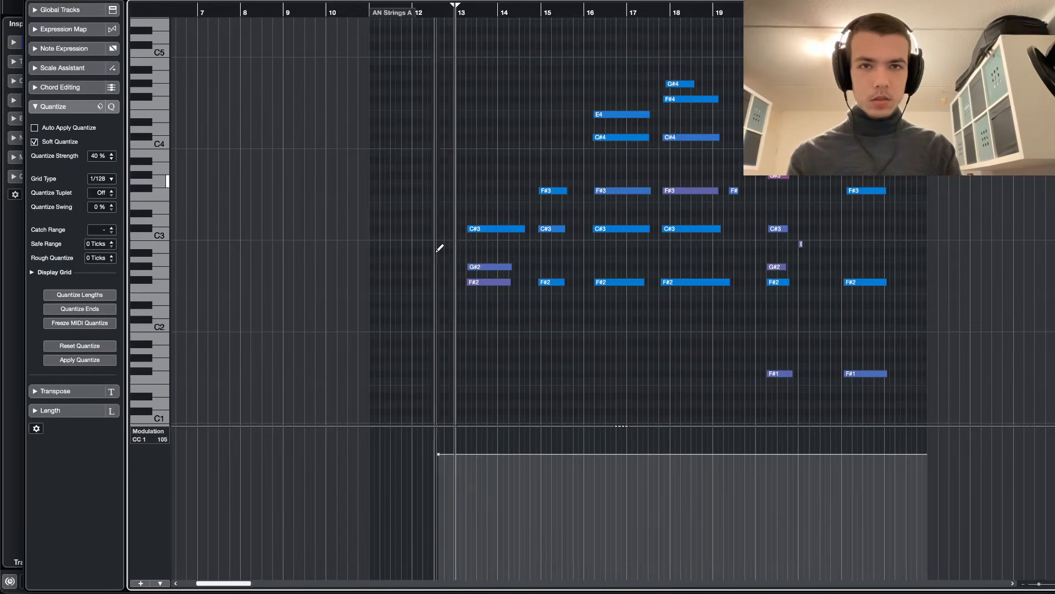
{"action": "mouse_move", "coordinate": [440, 490]}
{"action": "left_mouse_down"}
{"action": "mouse_move", "coordinate": [462, 483]}
{"action": "mouse_move", "coordinate": [437, 544]}
{"action": "mouse_move", "coordinate": [513, 494]}
{"action": "mouse_move", "coordinate": [615, 529]}
{"action": "left_mouse_up"}
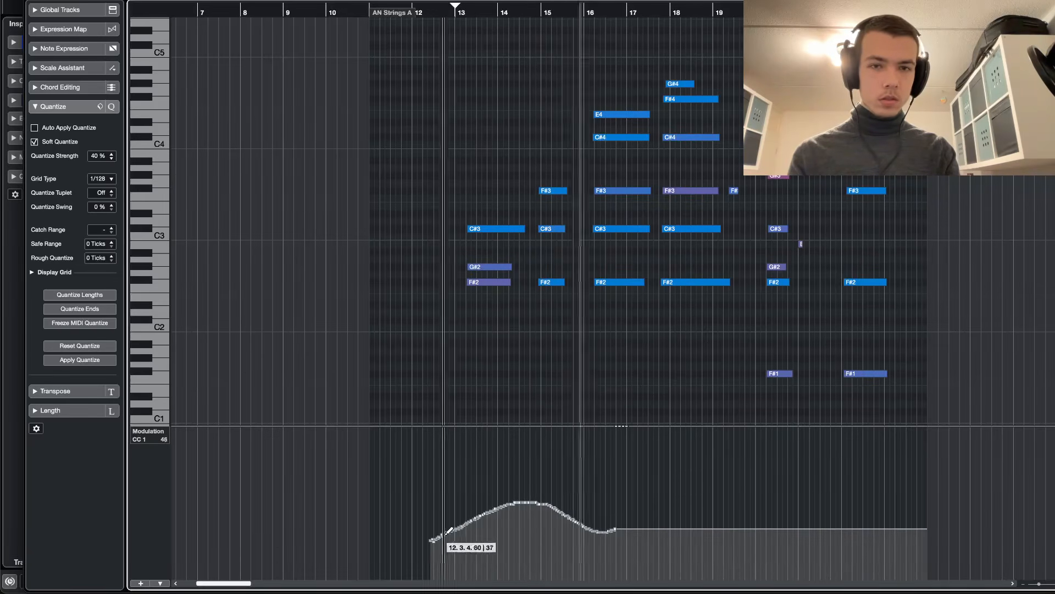
{"action": "mouse_move", "coordinate": [449, 531]}
{"action": "left_mouse_down"}
{"action": "mouse_move", "coordinate": [591, 497]}
{"action": "mouse_move", "coordinate": [628, 512]}
{"action": "left_mouse_up"}
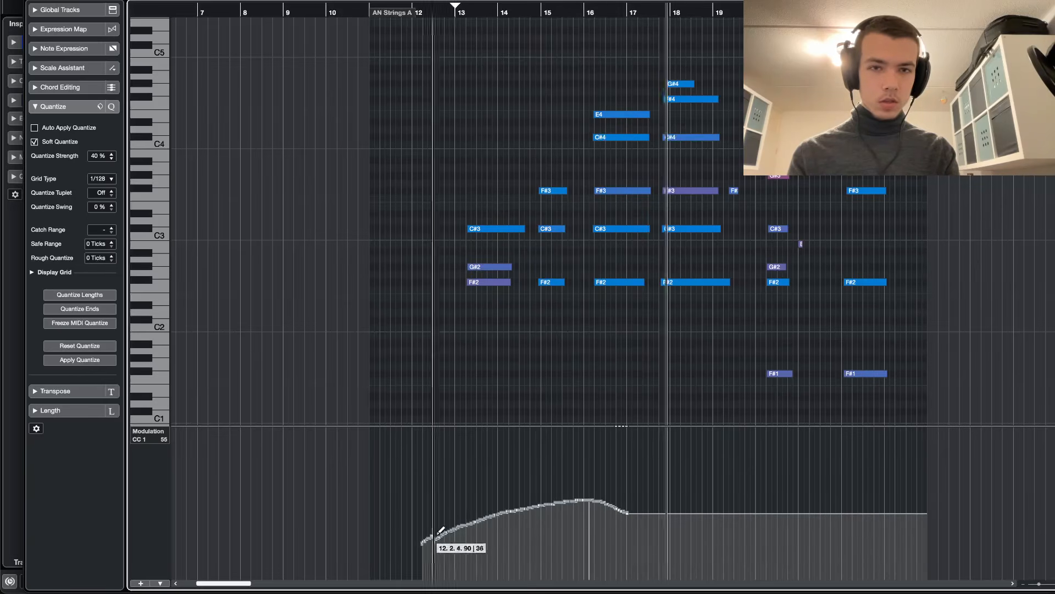
{"action": "mouse_move", "coordinate": [440, 531]}
{"action": "left_mouse_down"}
{"action": "mouse_move", "coordinate": [502, 498]}
{"action": "mouse_move", "coordinate": [566, 504]}
{"action": "mouse_move", "coordinate": [579, 526]}
{"action": "mouse_move", "coordinate": [670, 480]}
{"action": "mouse_move", "coordinate": [704, 497]}
{"action": "mouse_move", "coordinate": [667, 479]}
{"action": "mouse_move", "coordinate": [742, 512]}
{"action": "mouse_move", "coordinate": [773, 508]}
{"action": "mouse_move", "coordinate": [874, 459]}
{"action": "mouse_move", "coordinate": [748, 512]}
{"action": "mouse_move", "coordinate": [778, 517]}
{"action": "mouse_move", "coordinate": [850, 504]}
{"action": "mouse_move", "coordinate": [902, 468]}
{"action": "left_mouse_up"}
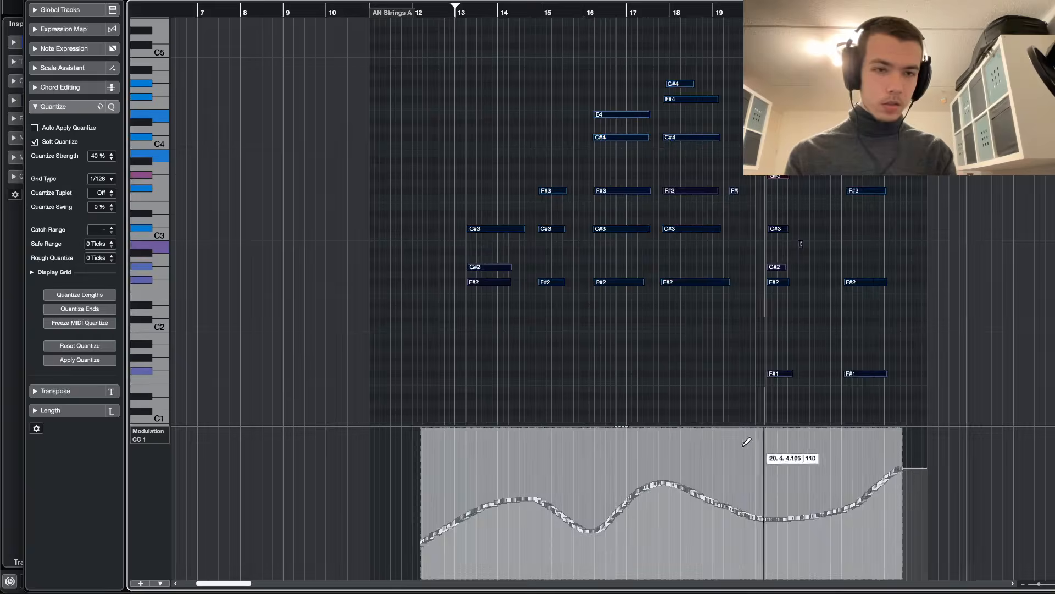
- Scale the whole drawn modulation curve down and return to the arrangement with playback running from bar 13
{"action": "left_click_drag", "start_coordinate": [659, 431], "coordinate": [661, 443]}
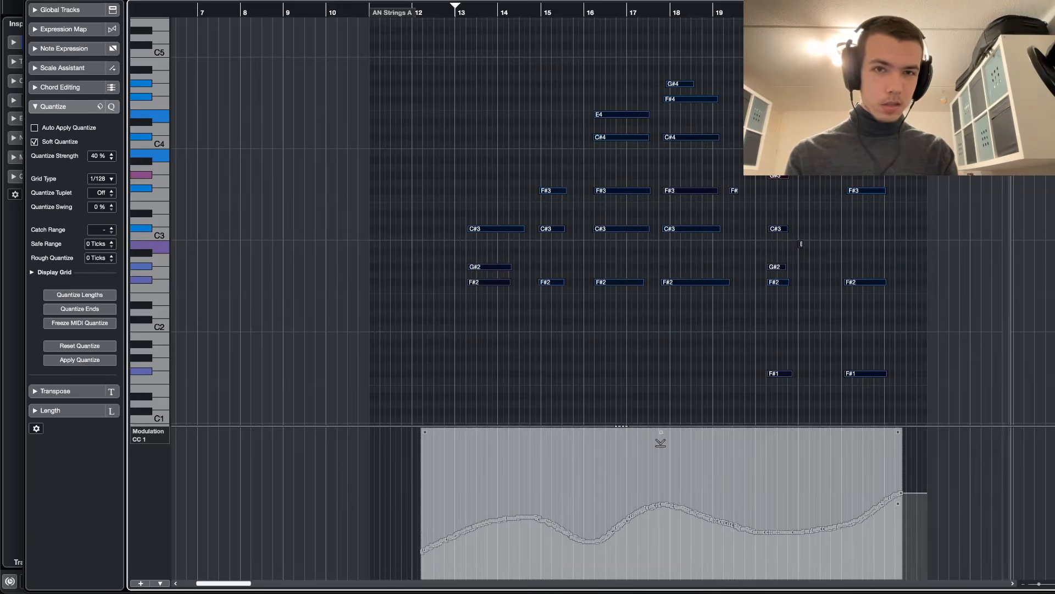
{"action": "key", "text": "space"}
{"action": "key", "text": "space"}
{"action": "key", "text": "Return"}
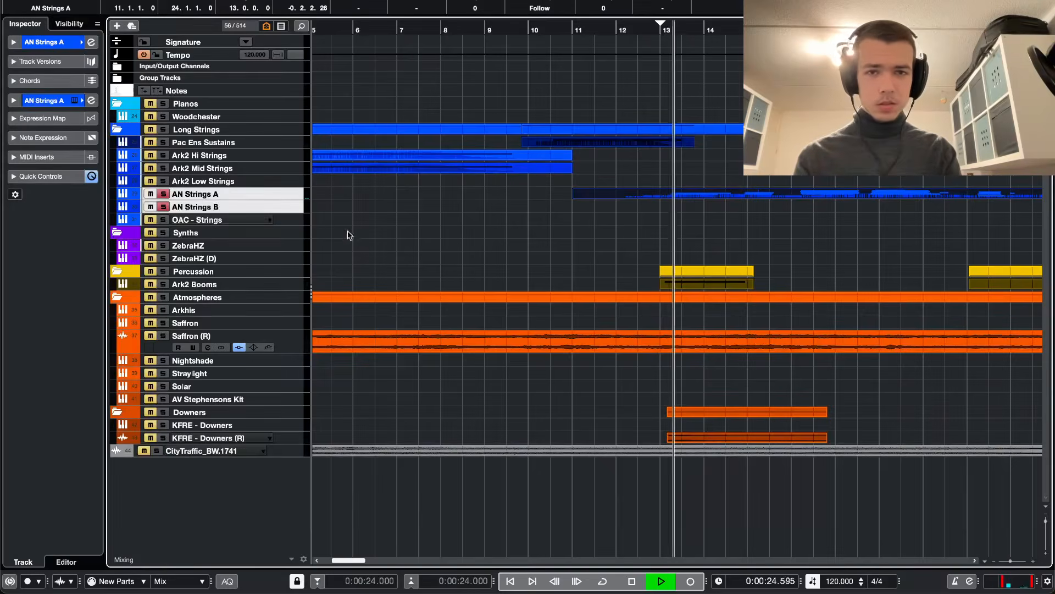
- Set the AN Strings B track's Albion NEO instrument to the Long Flautando articulation
{"action": "left_click", "coordinate": [215, 194]}
{"action": "left_click", "coordinate": [215, 207]}
{"action": "key", "text": "e"}
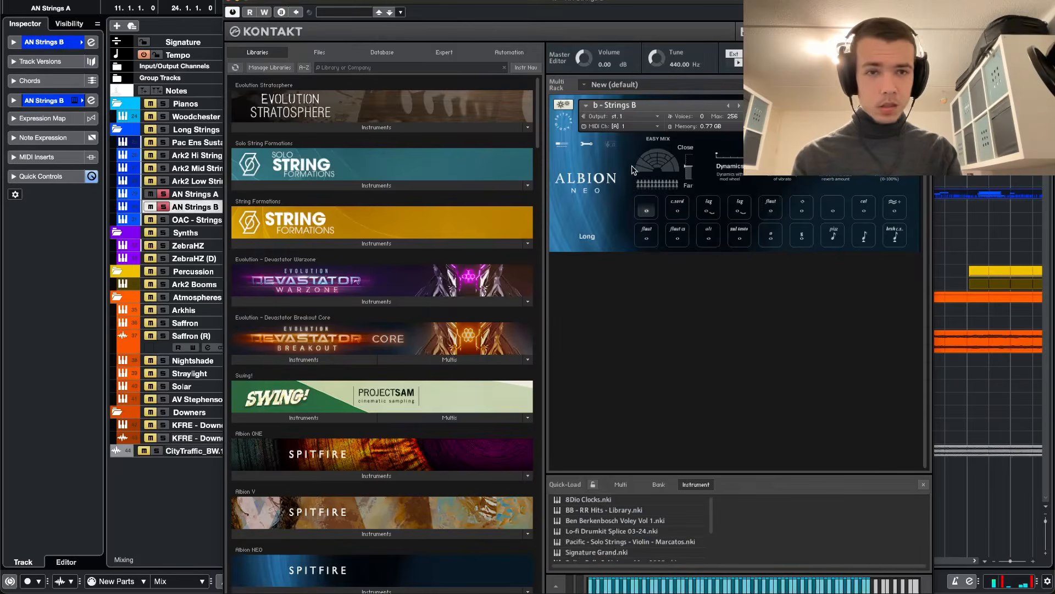
{"action": "left_click", "coordinate": [771, 209]}
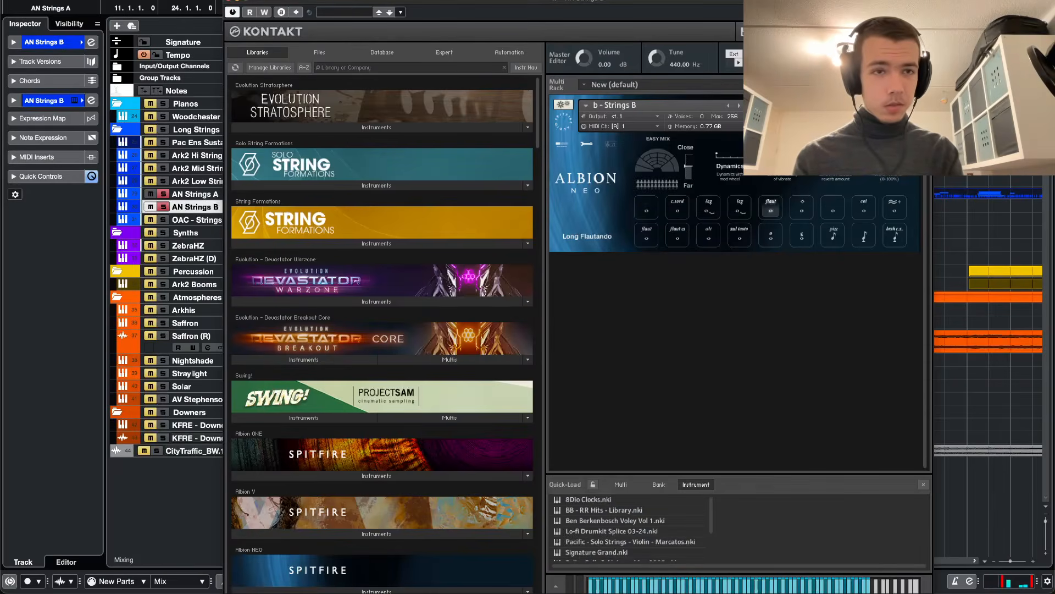
- Copy Ark2 Mid Strings' Blackhole insert onto AN Strings A and AN Strings B and play from bar 13
{"action": "key", "text": "e"}
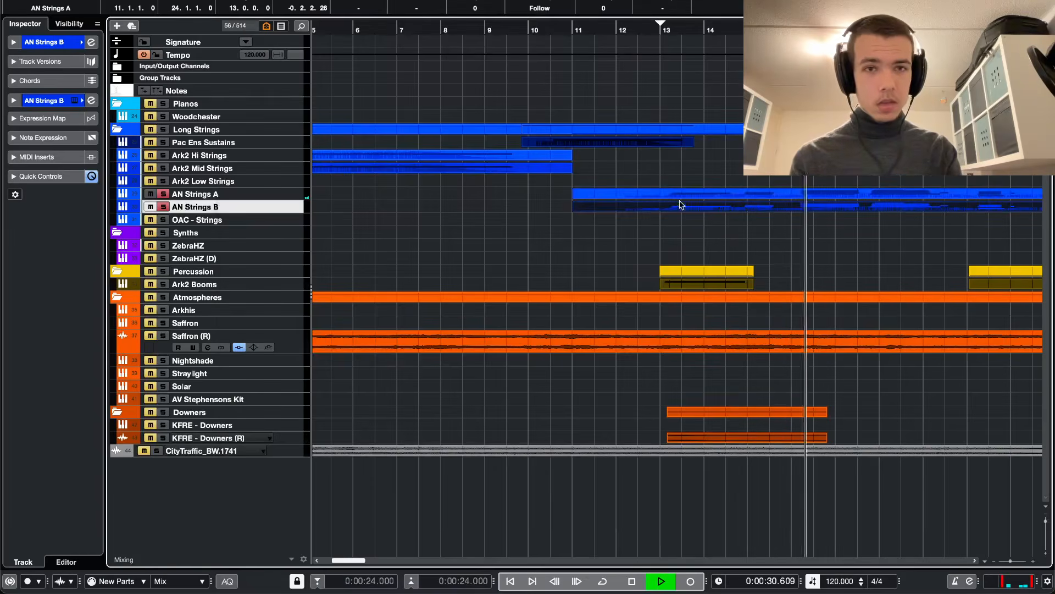
{"action": "key", "text": "F3"}
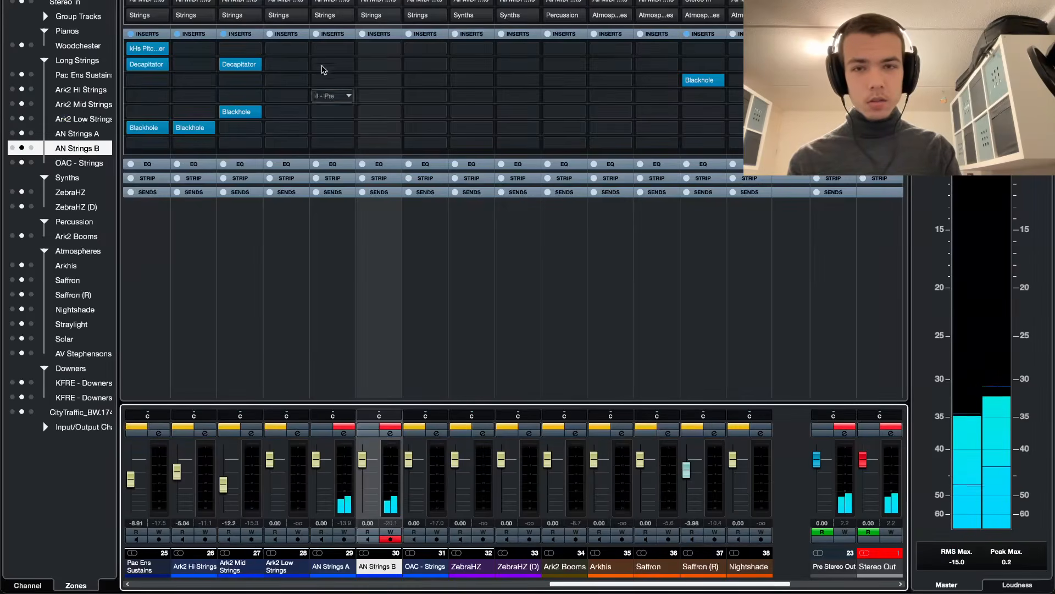
{"action": "left_click_drag", "start_coordinate": [229, 107], "coordinate": [336, 113]}
{"action": "key", "text": "F3"}
{"action": "key", "text": "space"}
{"action": "key", "text": "space"}
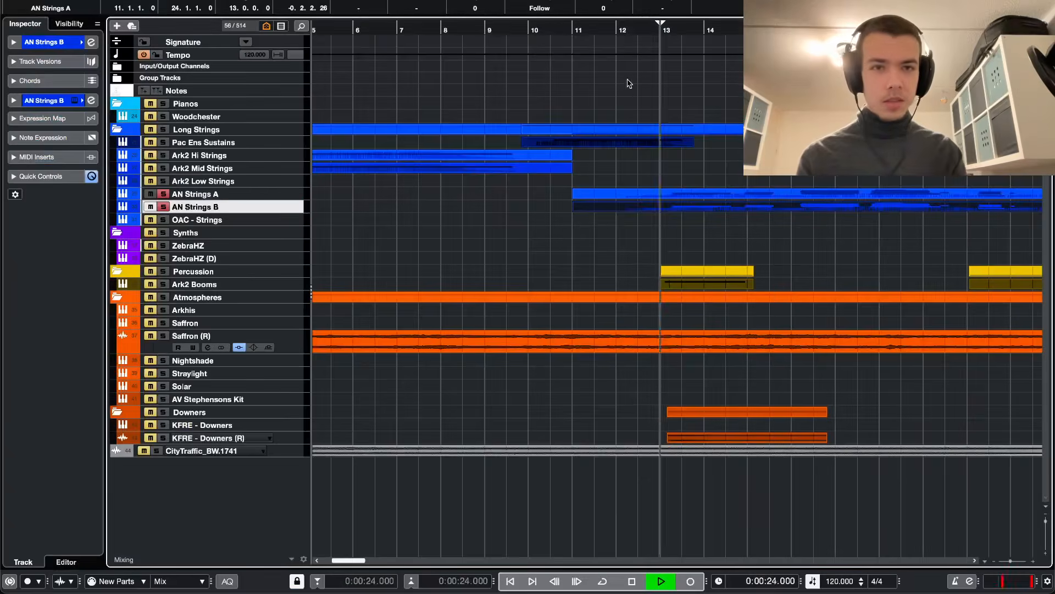
{"action": "key", "text": "XF86AudioRaiseVolume"}
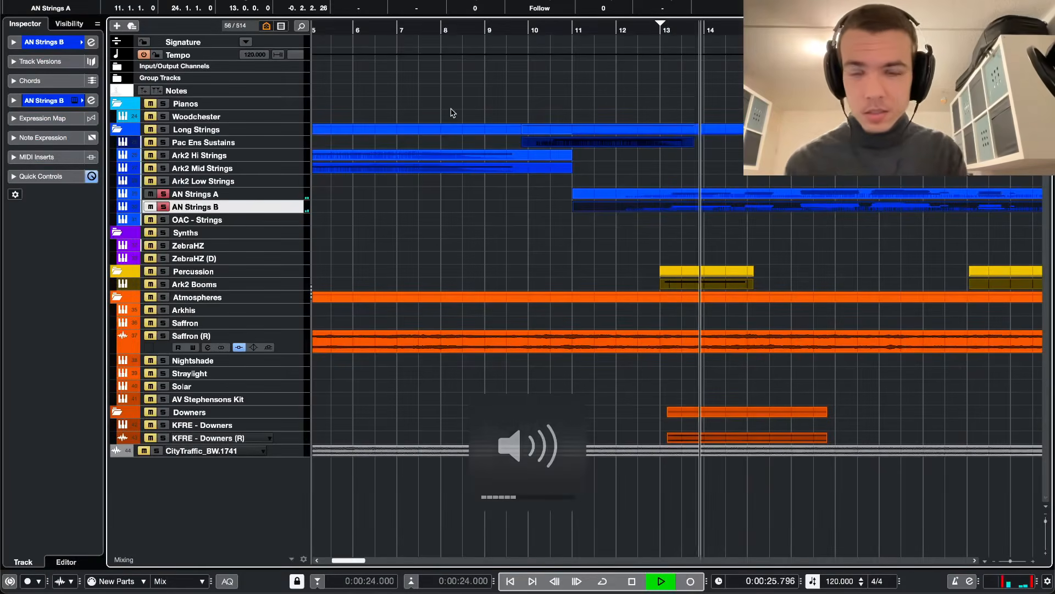
- Link-select AN Strings A and B, clear their solos and lower both faders to -1.12 dB while the full arrangement plays
{"action": "key", "text": "F3"}
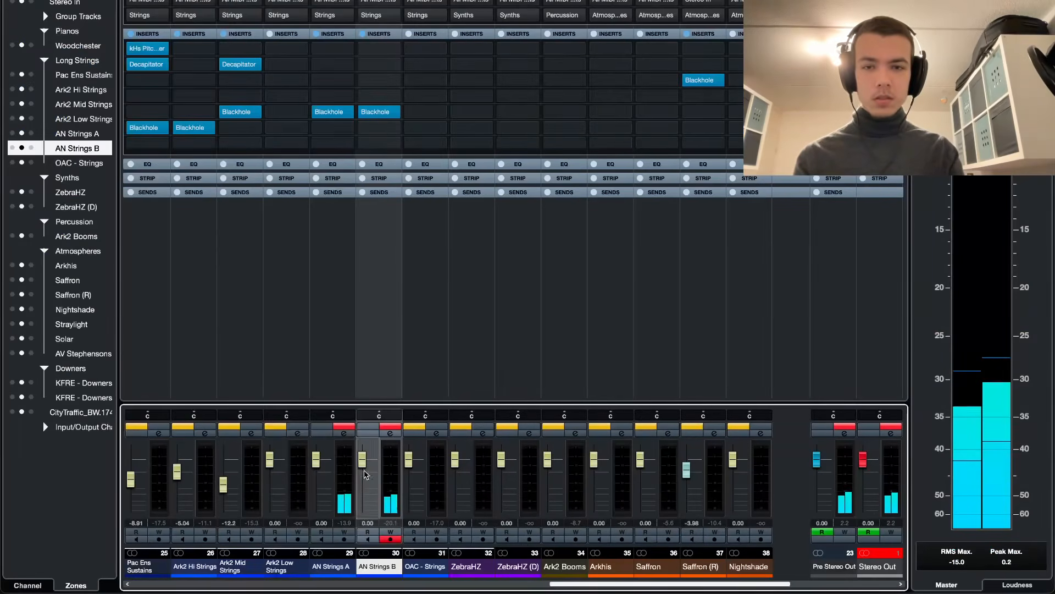
{"action": "left_click", "coordinate": [350, 475], "text": "ctrl"}
{"action": "key", "text": "F3"}
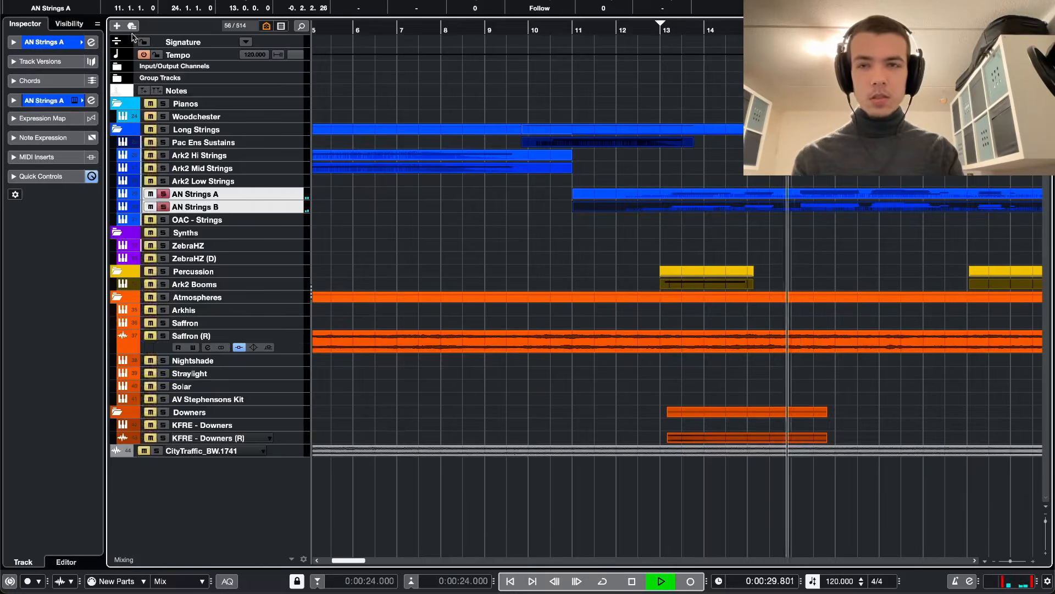
{"action": "left_click", "coordinate": [365, 0]}
{"action": "key", "text": "space"}
{"action": "key", "text": "XF86AudioLowerVolume"}
{"action": "key", "text": "space"}
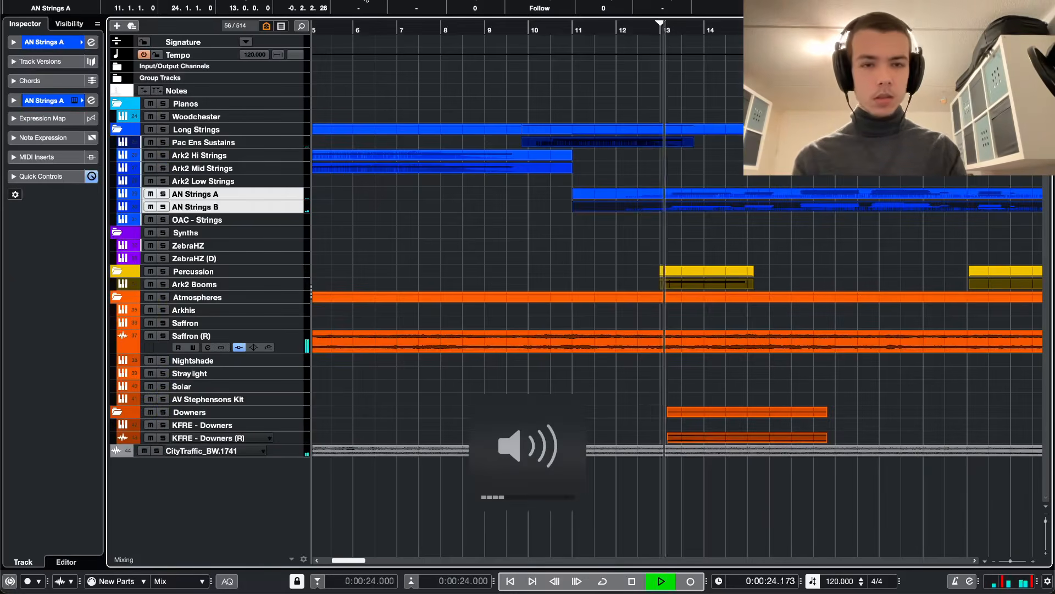
{"action": "key", "text": "F3"}
{"action": "left_click", "coordinate": [362, 476]}
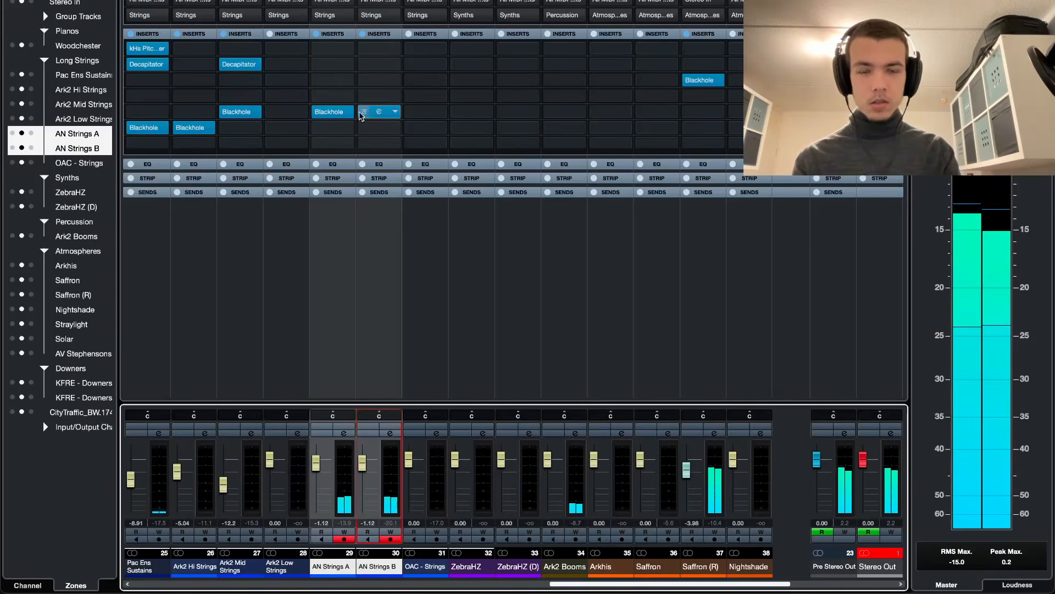
- Insert Pro-Q 3 in AN Strings A's first insert slot and add a shallow midrange bell cut
{"action": "left_click", "coordinate": [336, 49]}
{"action": "type", "text": "proq"}
{"action": "key", "text": "Return"}
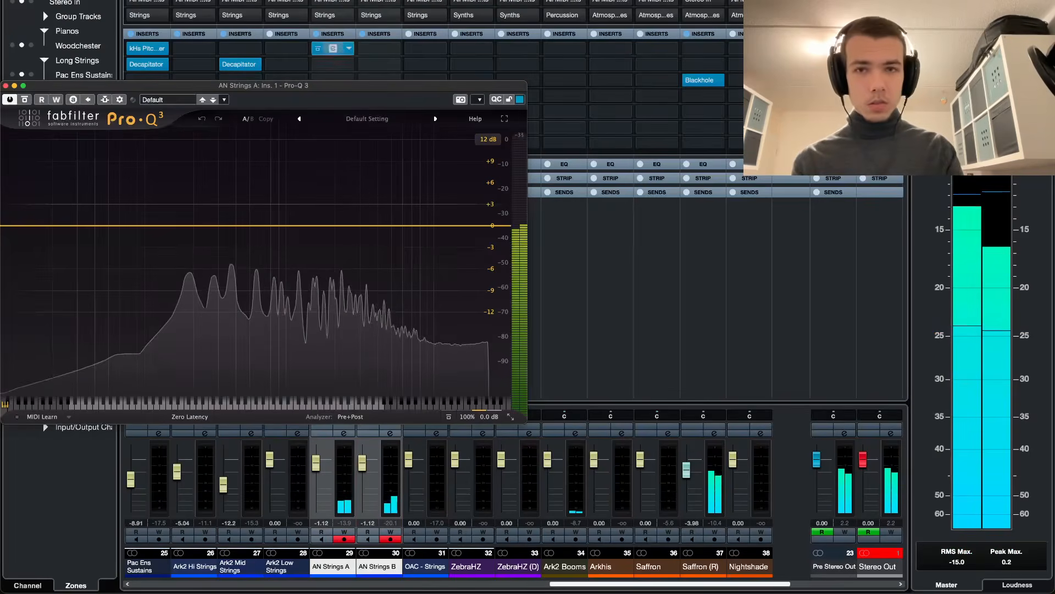
{"action": "left_click_drag", "start_coordinate": [236, 225], "coordinate": [264, 250]}
{"action": "key", "text": "super+w"}
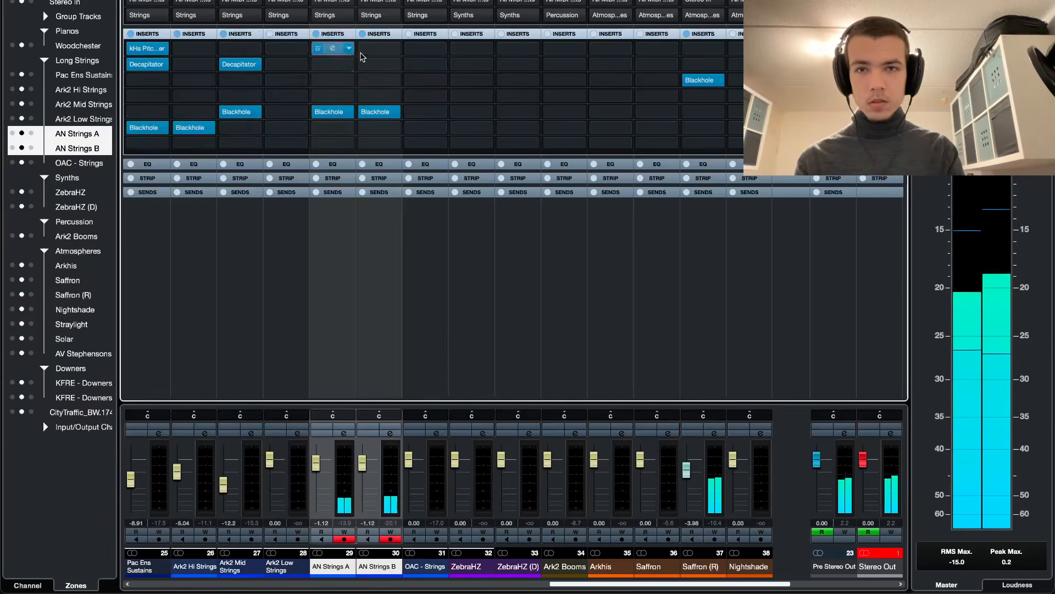
{"action": "left_click_drag", "start_coordinate": [361, 53], "coordinate": [369, 53]}
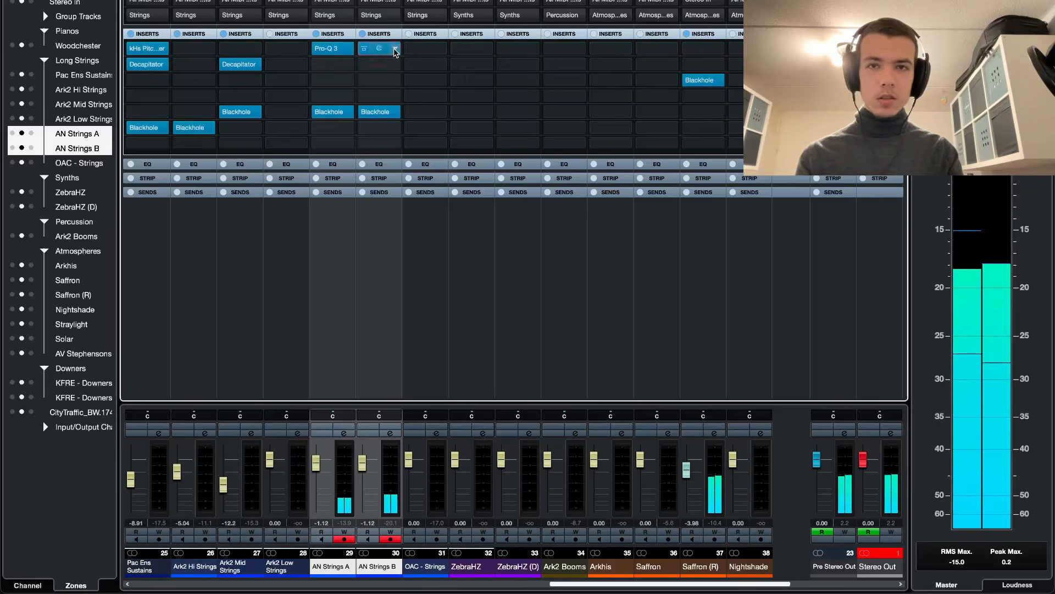
{"action": "left_click", "coordinate": [396, 51]}
{"action": "left_click", "coordinate": [379, 67]}
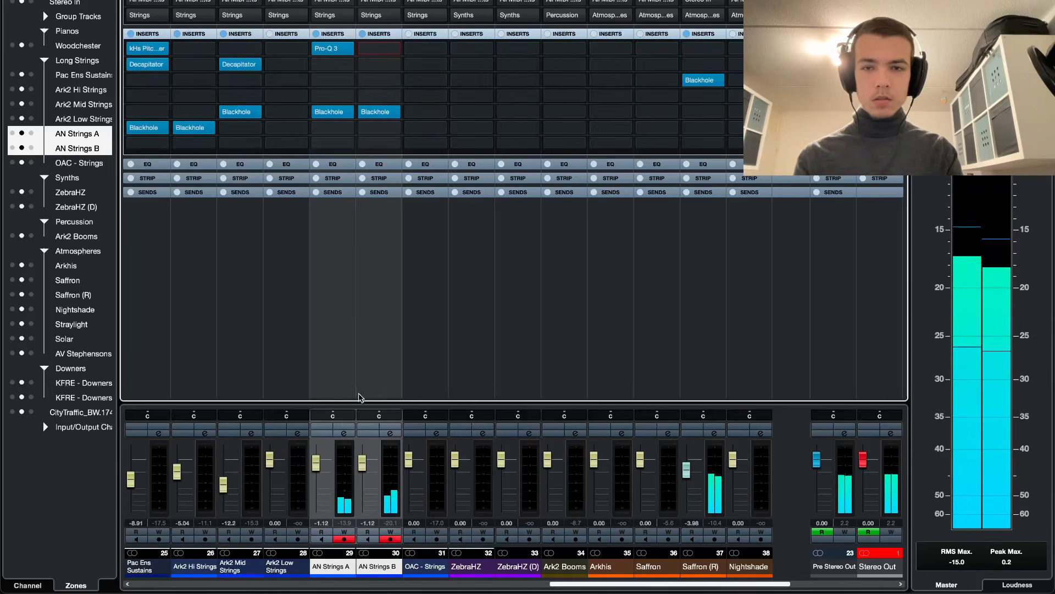
- Solo AN Strings A and add a second bell cut of about -1.95 dB near 2120 Hz in its Pro-Q 3
{"action": "left_click", "coordinate": [345, 431]}
{"action": "left_click", "coordinate": [329, 47]}
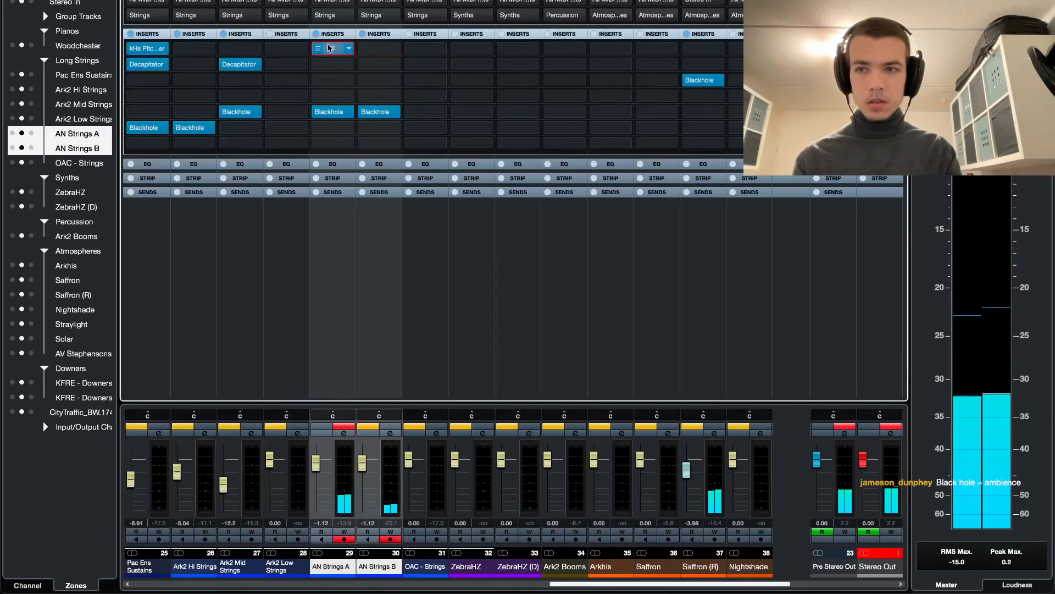
{"action": "left_click", "coordinate": [329, 48]}
{"action": "left_click_drag", "start_coordinate": [408, 226], "coordinate": [339, 230]}
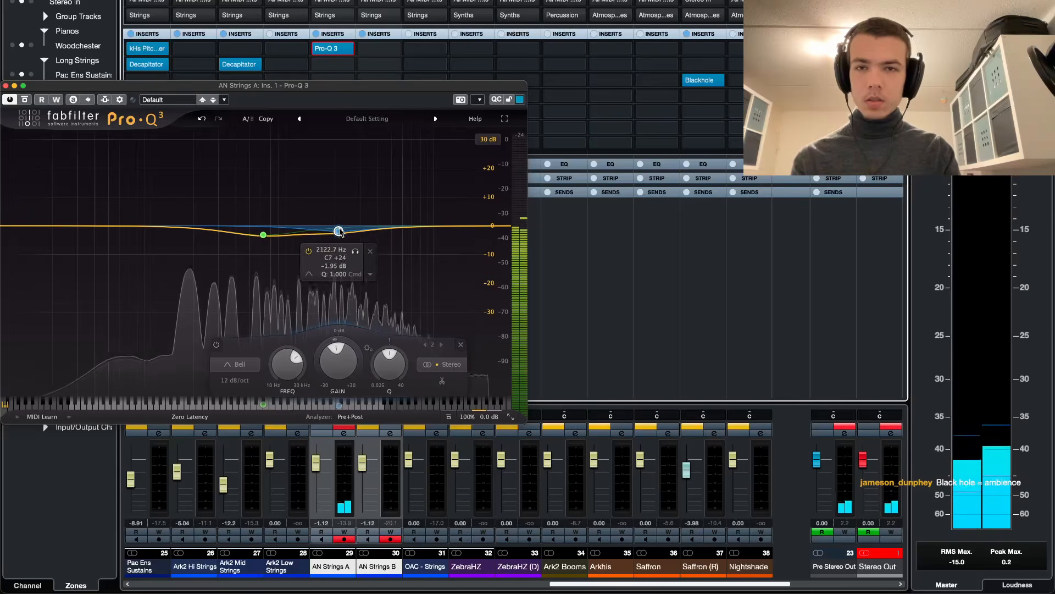
- Copy AN Strings A's Pro-Q 3 insert to AN Strings B and replay the arrangement from bar 13 without solo
{"action": "key", "text": "super+w"}
{"action": "left_click_drag", "start_coordinate": [341, 47], "coordinate": [379, 49]}
{"action": "key", "text": "F3"}
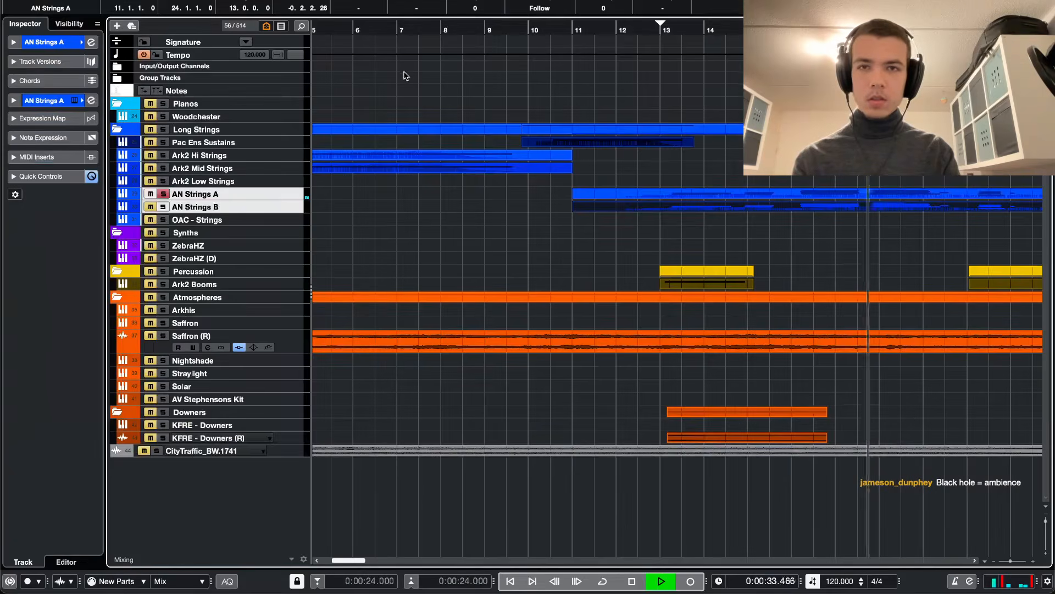
{"action": "key", "text": "s"}
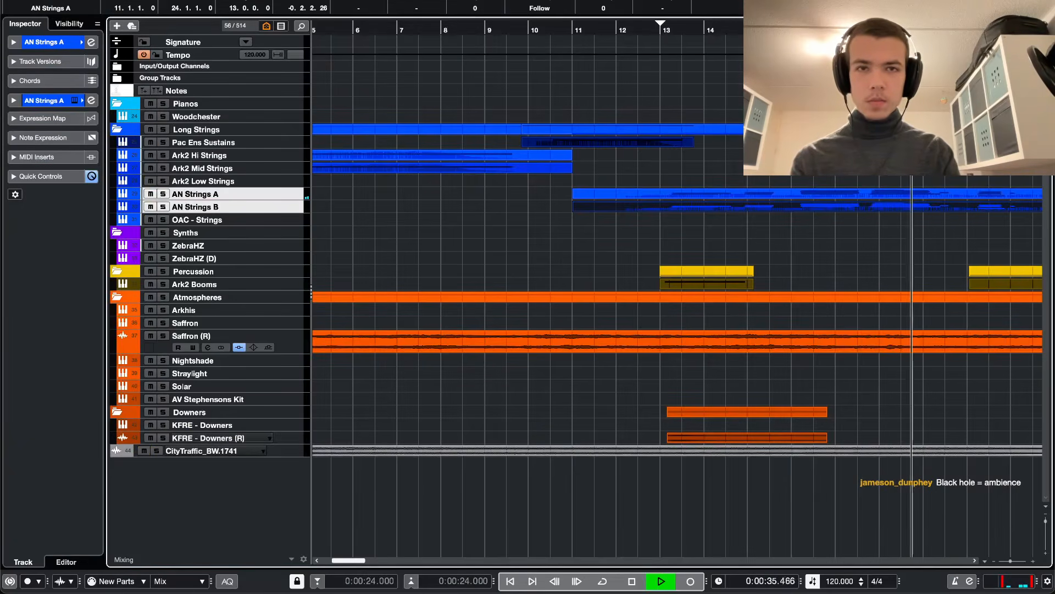
{"action": "key", "text": "space"}
{"action": "key", "text": "space"}
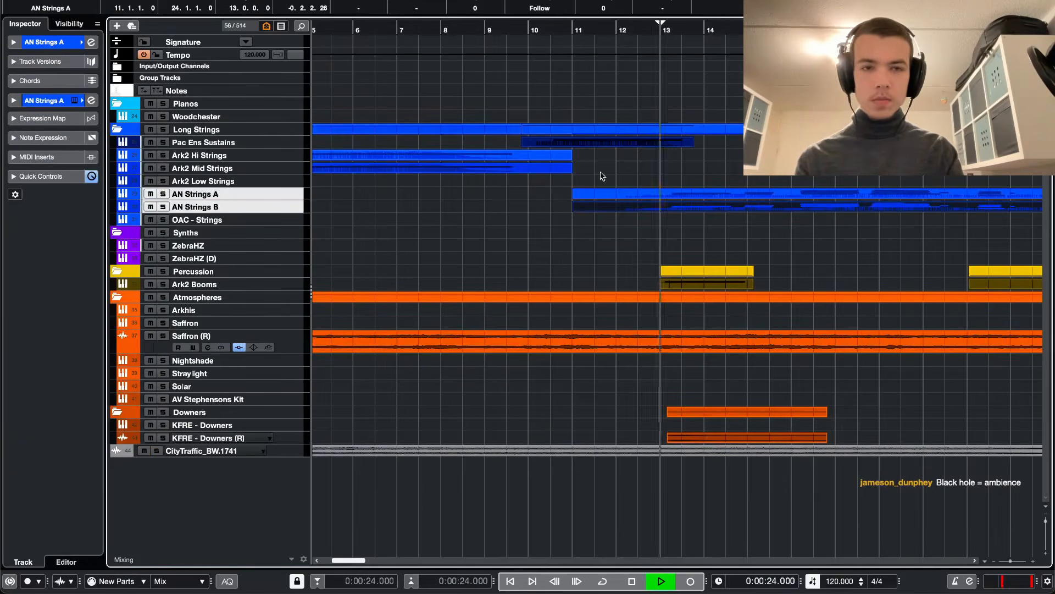
- Solo and enlarge the Saffron (R) track and lower its channel fader to -6.09 dB
{"action": "left_click", "coordinate": [291, 335]}
{"action": "key", "text": "s"}
{"action": "key", "text": "z"}
{"action": "key", "text": "e"}
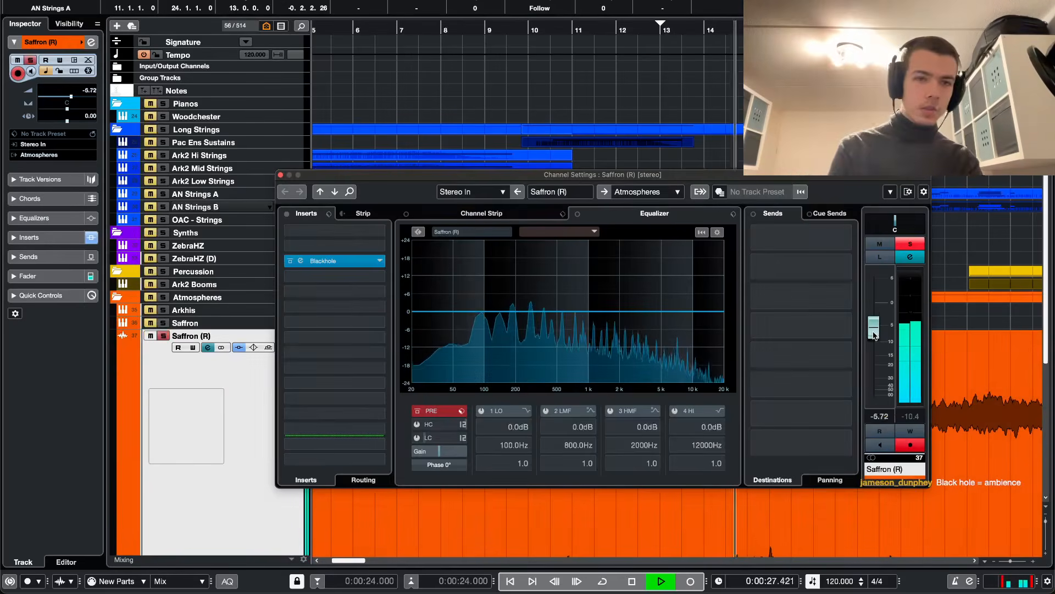
- Insert Pro-Q 3 after Blackhole on Saffron (R), add a bell cut of about -2.29 dB near 6886 Hz, and clear the solo
{"action": "left_click", "coordinate": [335, 290]}
{"action": "left_click", "coordinate": [330, 328]}
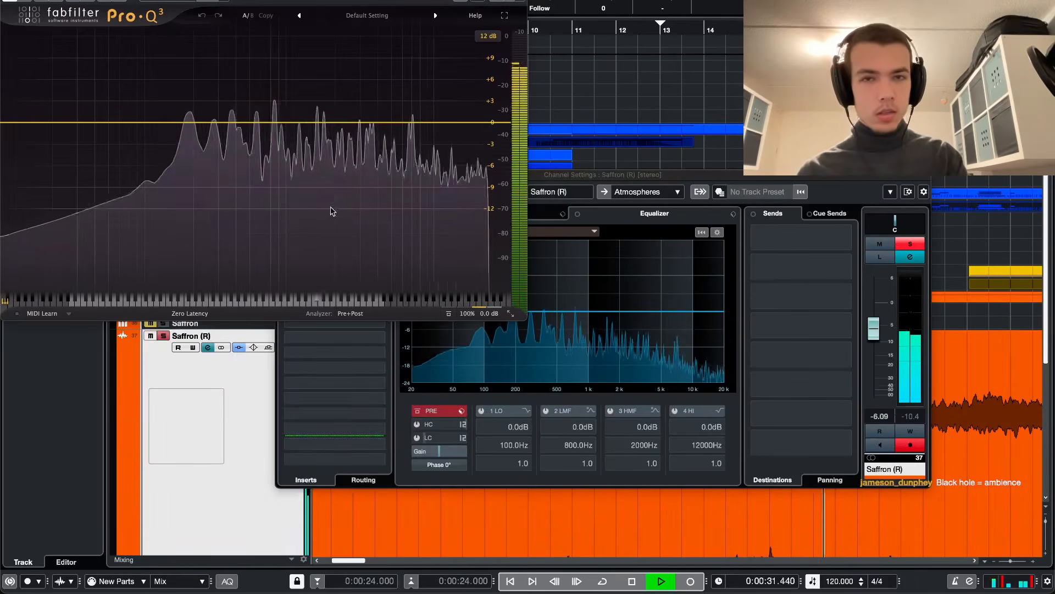
{"action": "mouse_move", "coordinate": [411, 120]}
{"action": "left_mouse_down"}
{"action": "mouse_move", "coordinate": [421, 60]}
{"action": "mouse_move", "coordinate": [440, 58]}
{"action": "mouse_move", "coordinate": [410, 56]}
{"action": "mouse_move", "coordinate": [410, 137]}
{"action": "left_mouse_up"}
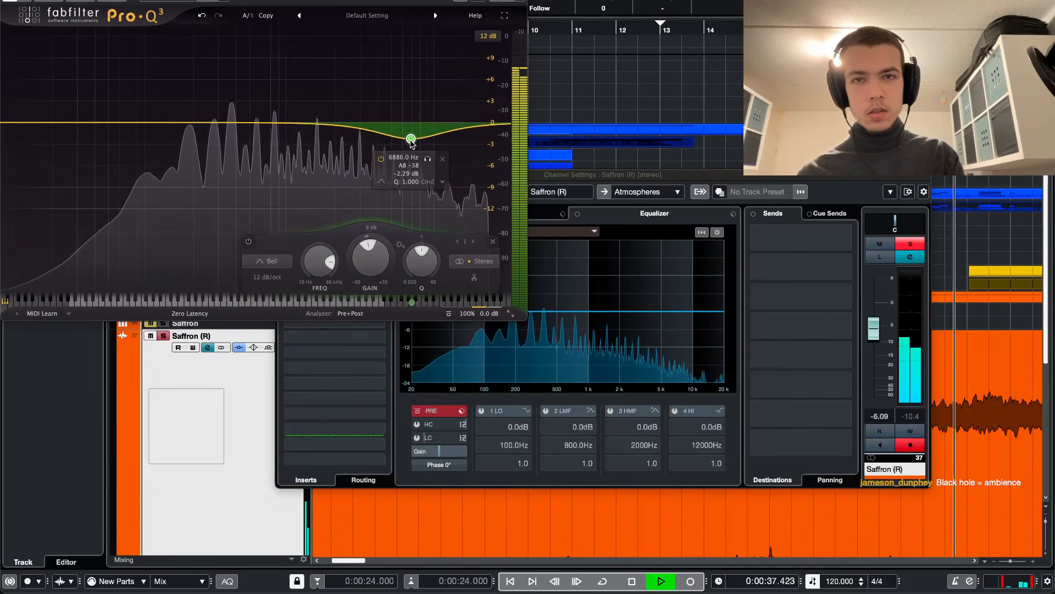
{"action": "key", "text": "super+w"}
{"action": "key", "text": "super+w"}
{"action": "key", "text": "s"}
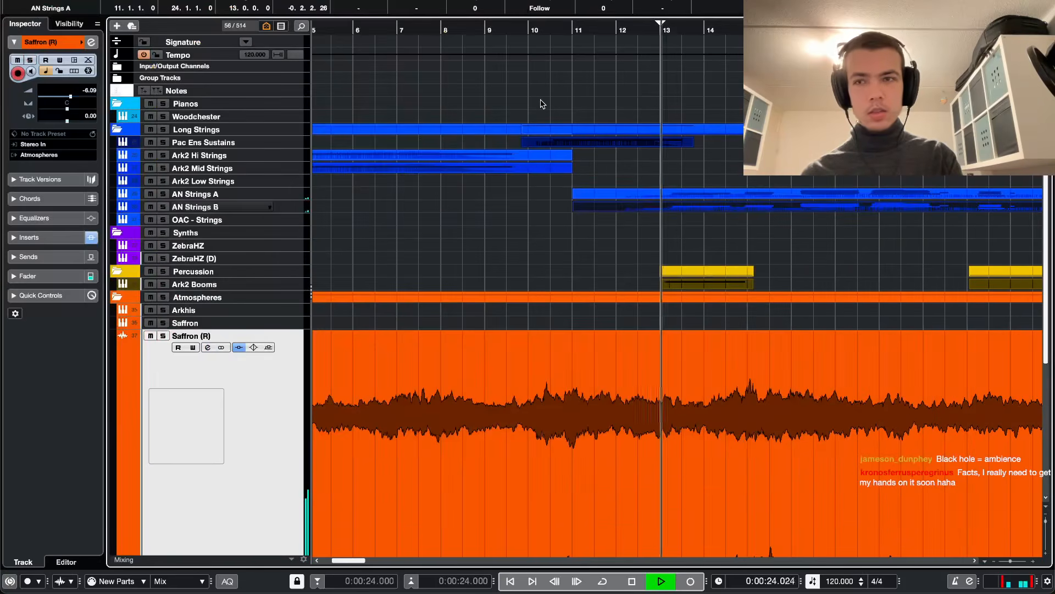
- Lower the Saffron (R) channel fader to -7.03 dB and return the track to its compact height
{"action": "key", "text": "e"}
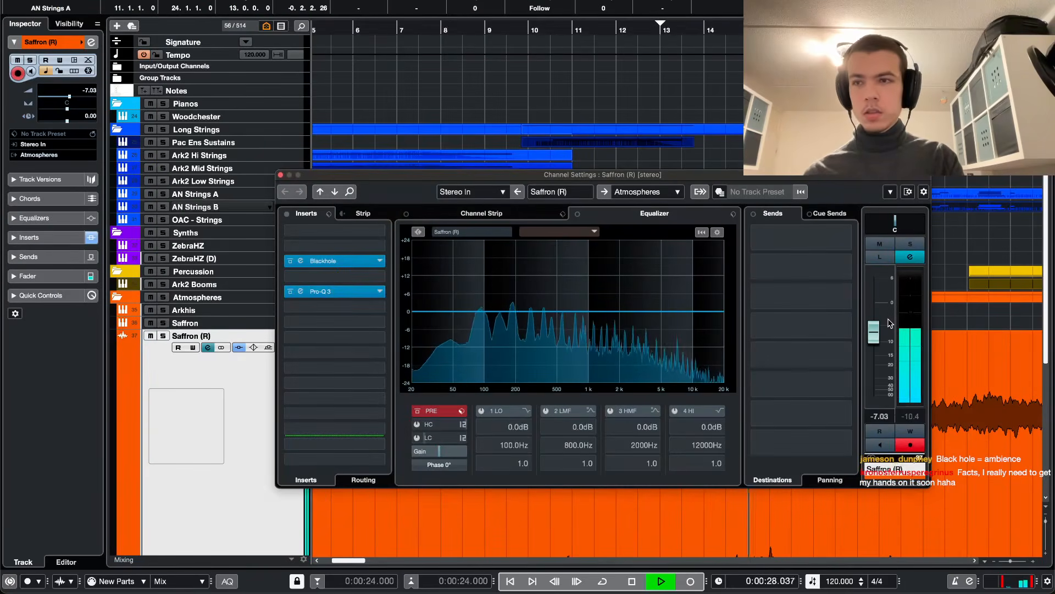
{"action": "key", "text": "super+w"}
{"action": "key", "text": "ctrl+grave"}
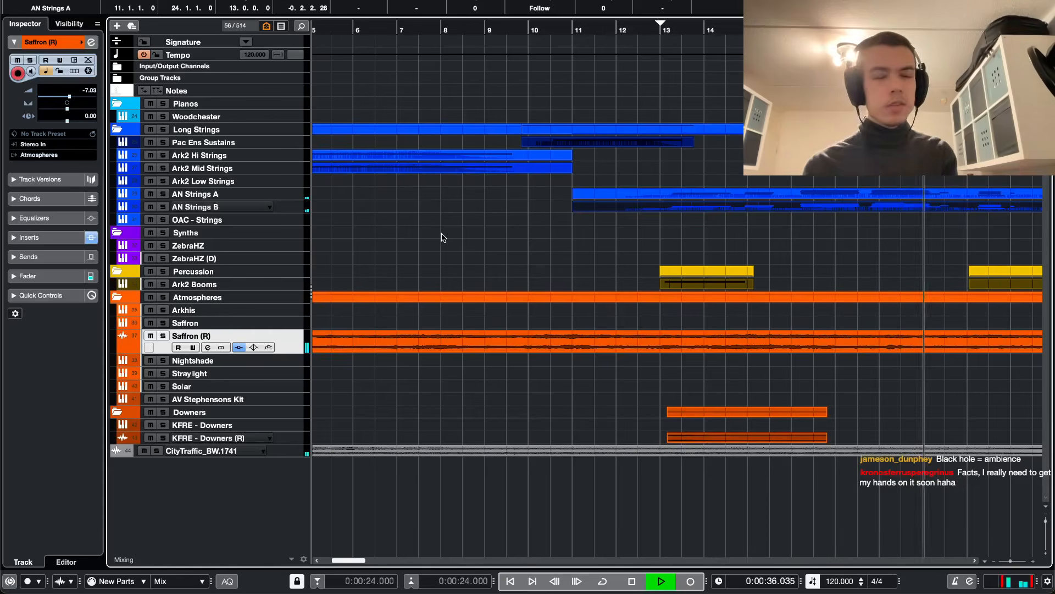
- Stop playback and examine the overall layout of the arrangement across all tracks
{"action": "key", "text": "g"}
{"action": "key", "text": "g"}
{"action": "key", "text": "g"}
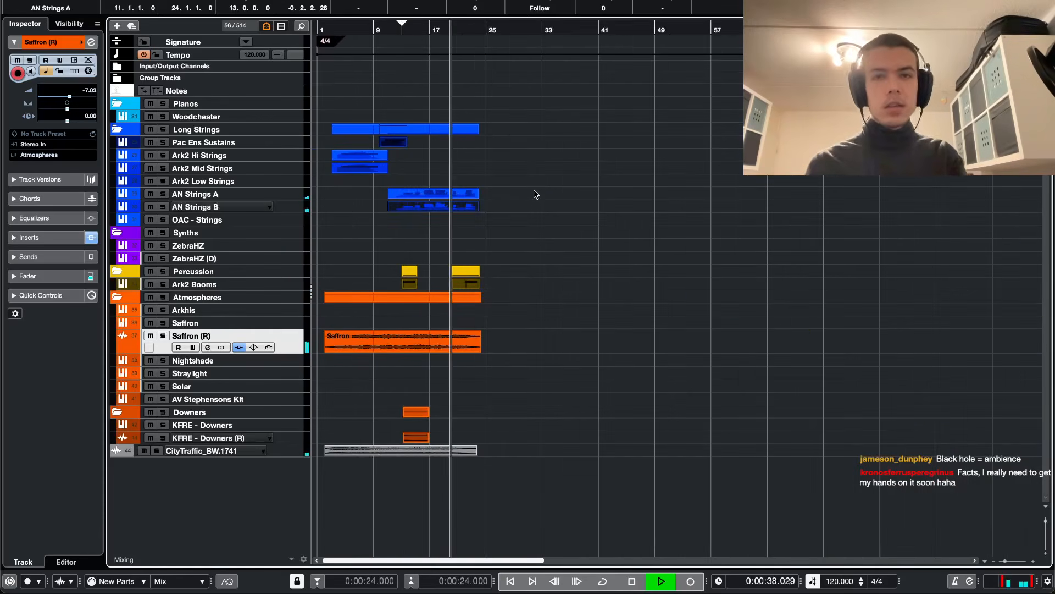
{"action": "key", "text": "space"}
{"action": "key", "text": "h"}
{"action": "key", "text": "h"}
{"action": "key", "text": "h"}
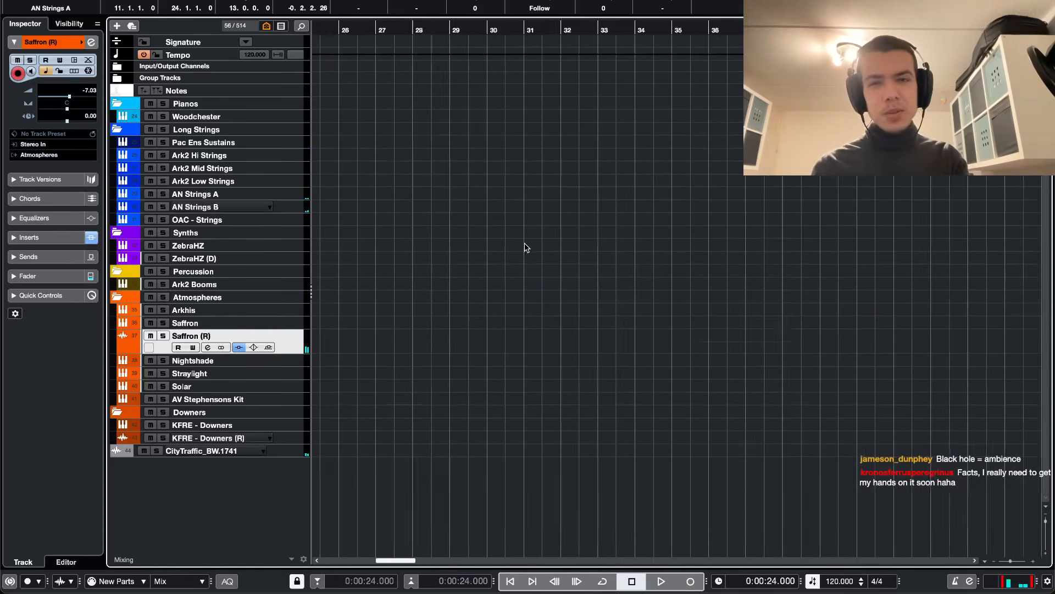
{"action": "key", "text": "g"}
{"action": "key", "text": "g"}
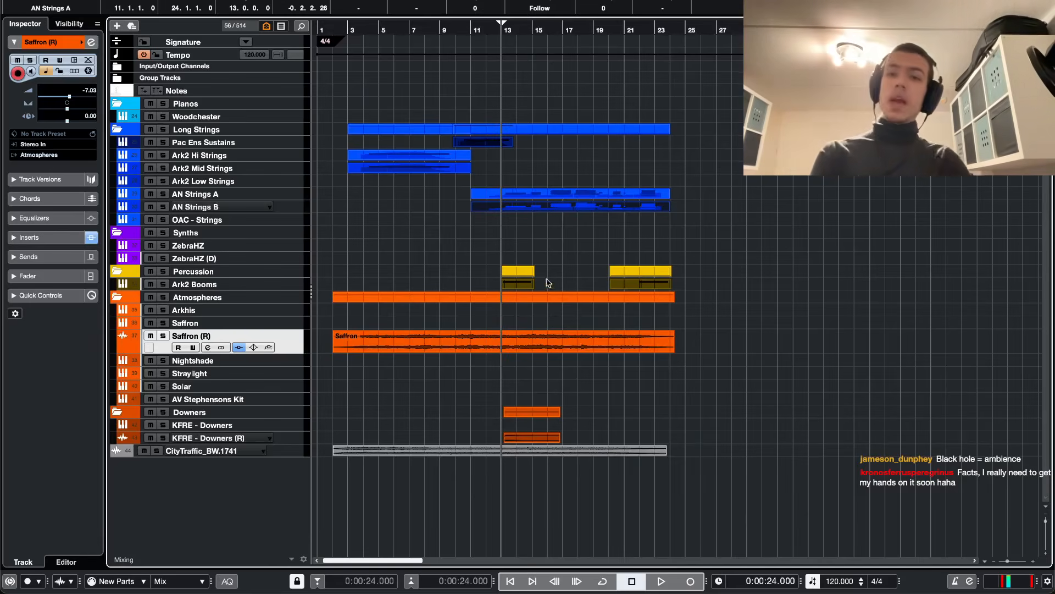
- Trim the start of the second Ark2 Booms part to 21.4.1.19 while playing from bar 13
{"action": "scroll", "coordinate": [446, 237], "scroll_direction": "up", "scroll_amount": 5}
{"action": "scroll", "coordinate": [438, 212], "scroll_direction": "right", "scroll_amount": 3}
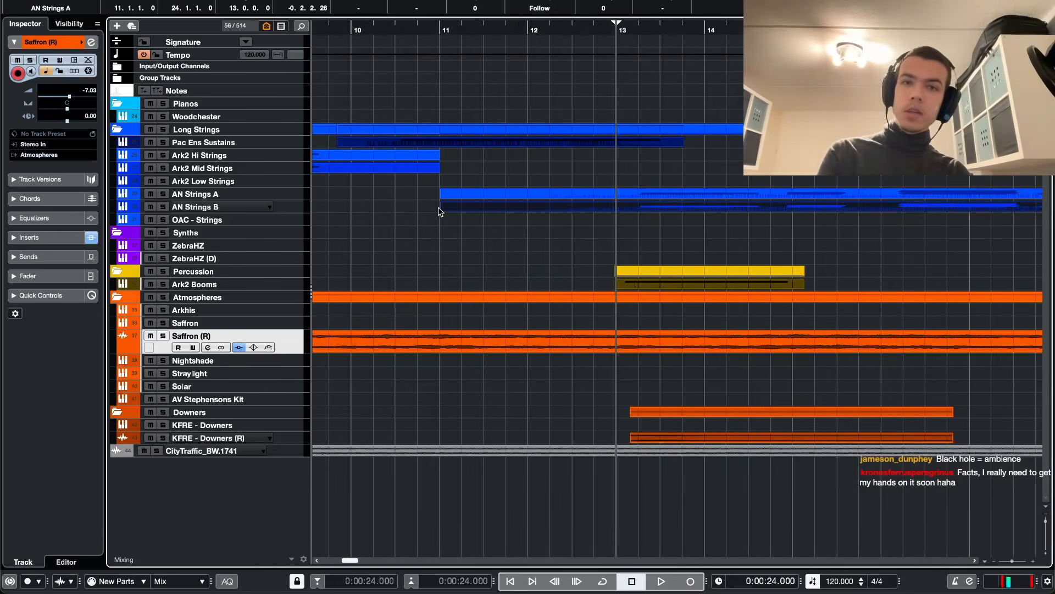
{"action": "scroll", "coordinate": [440, 211], "scroll_direction": "down", "scroll_amount": 4}
{"action": "scroll", "coordinate": [484, 209], "scroll_direction": "down", "scroll_amount": 2}
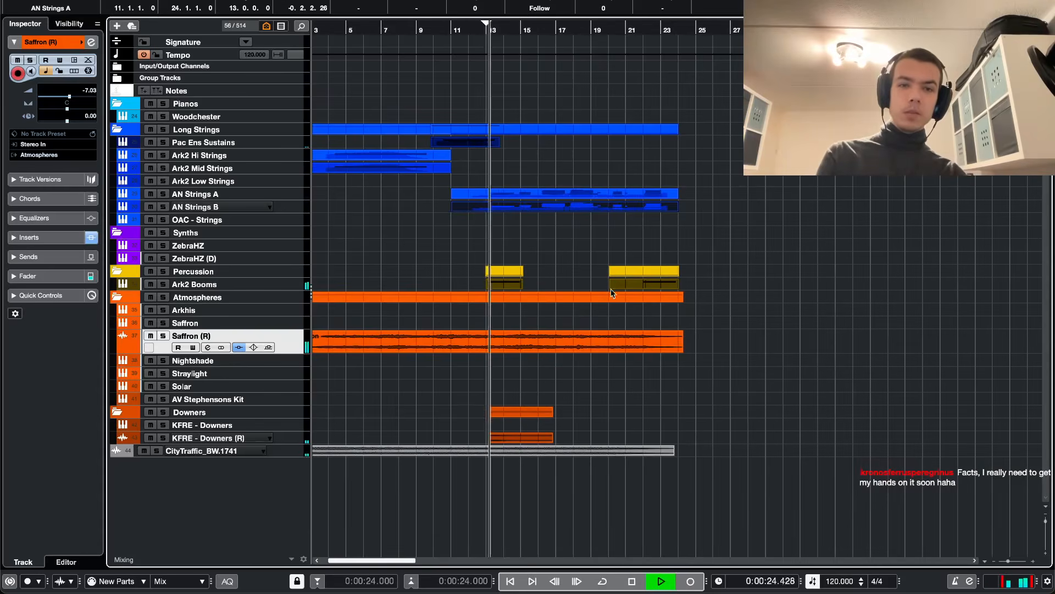
{"action": "left_click_drag", "start_coordinate": [610, 285], "coordinate": [639, 285]}
{"action": "scroll", "coordinate": [513, 396], "scroll_direction": "up", "scroll_amount": 4}
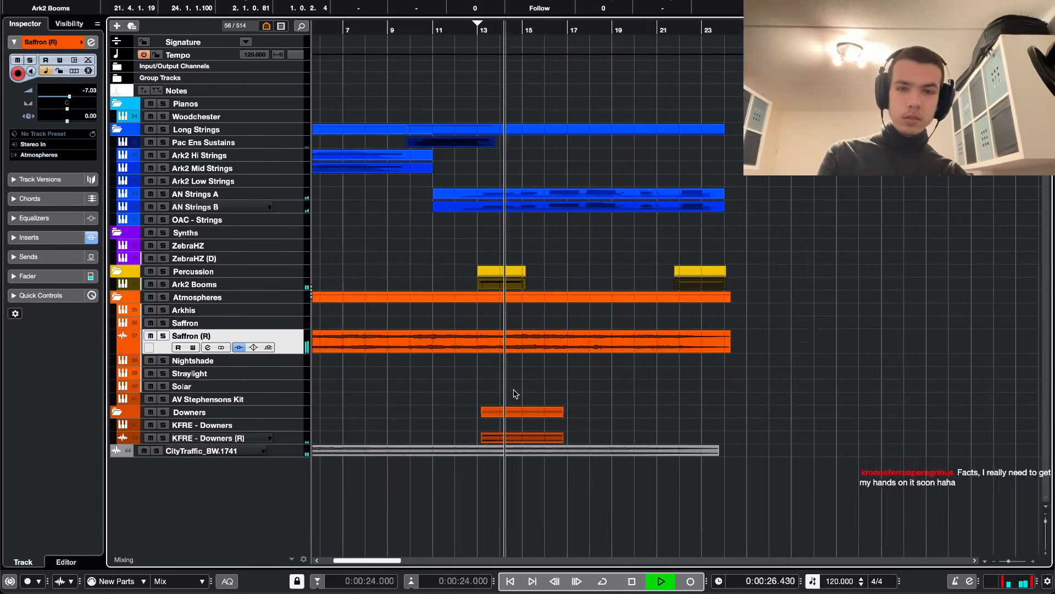
- Solo Saffron (R), inspect its waveform and set the playback start to bar 2
{"action": "scroll", "coordinate": [502, 396], "scroll_direction": "left", "scroll_amount": 5}
{"action": "key", "text": "s"}
{"action": "key", "text": "z"}
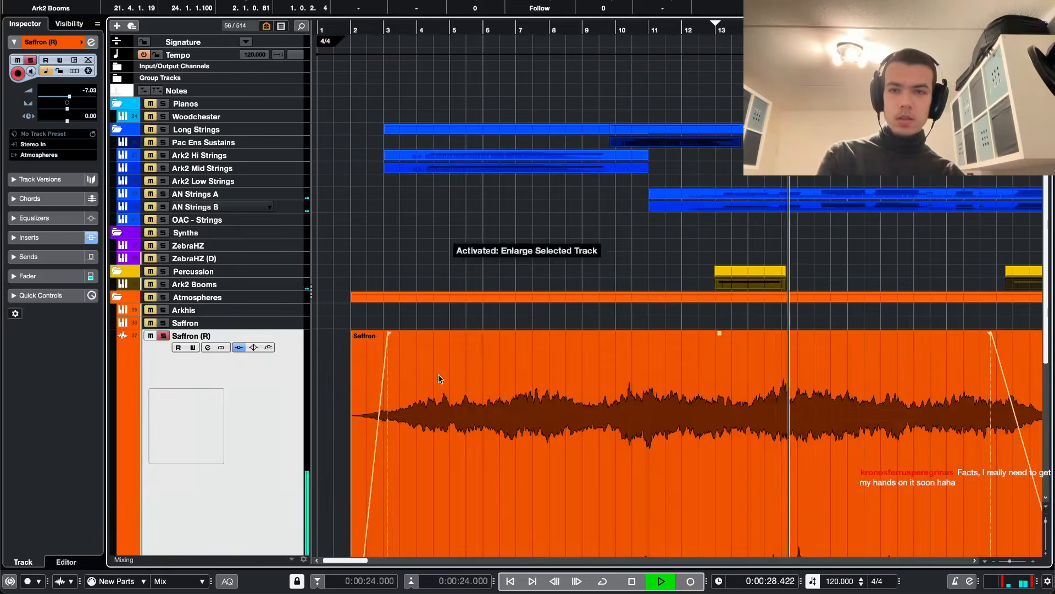
{"action": "key", "text": "z"}
{"action": "key", "text": "space"}
{"action": "key", "text": "space"}
{"action": "left_click", "coordinate": [353, 26], "text": "alt"}
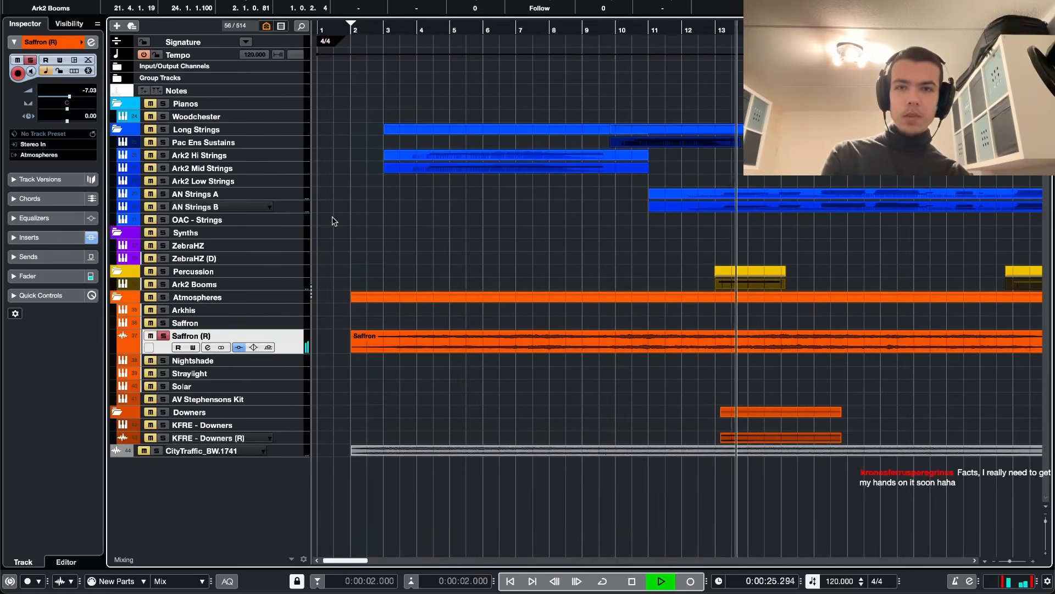
- Lower the soloed Saffron (R) channel fader to -8.03 dB
{"action": "right_click", "coordinate": [298, 343]}
{"action": "key", "text": "Escape"}
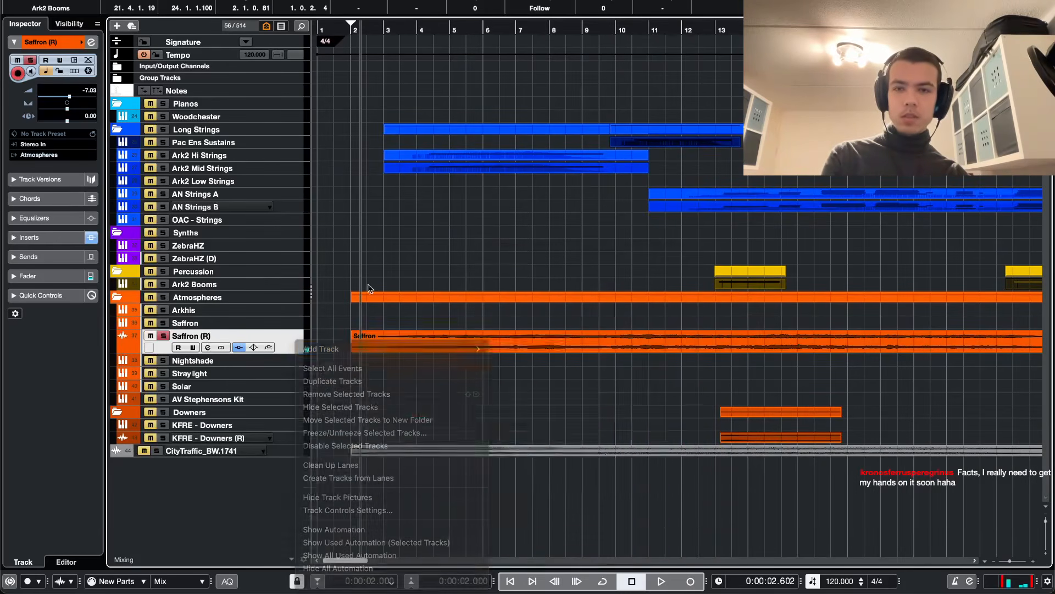
{"action": "key", "text": "e"}
{"action": "scroll", "coordinate": [880, 359], "scroll_direction": "down", "scroll_amount": 1}
{"action": "key", "text": "e"}
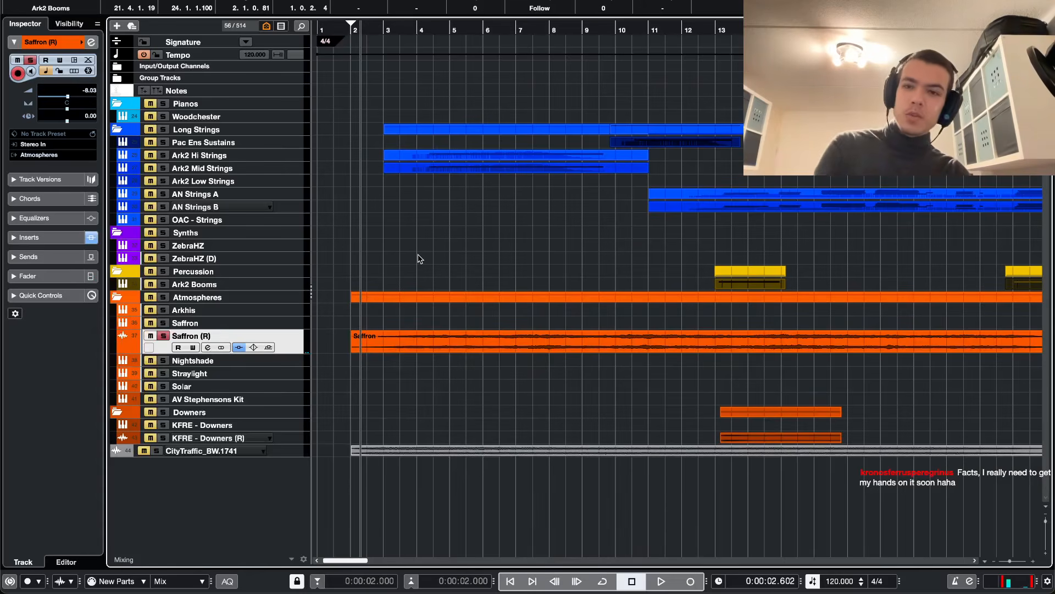
- Switch the Saffron instrument track to track version v1
{"action": "left_click", "coordinate": [282, 323]}
{"action": "left_click", "coordinate": [270, 324]}
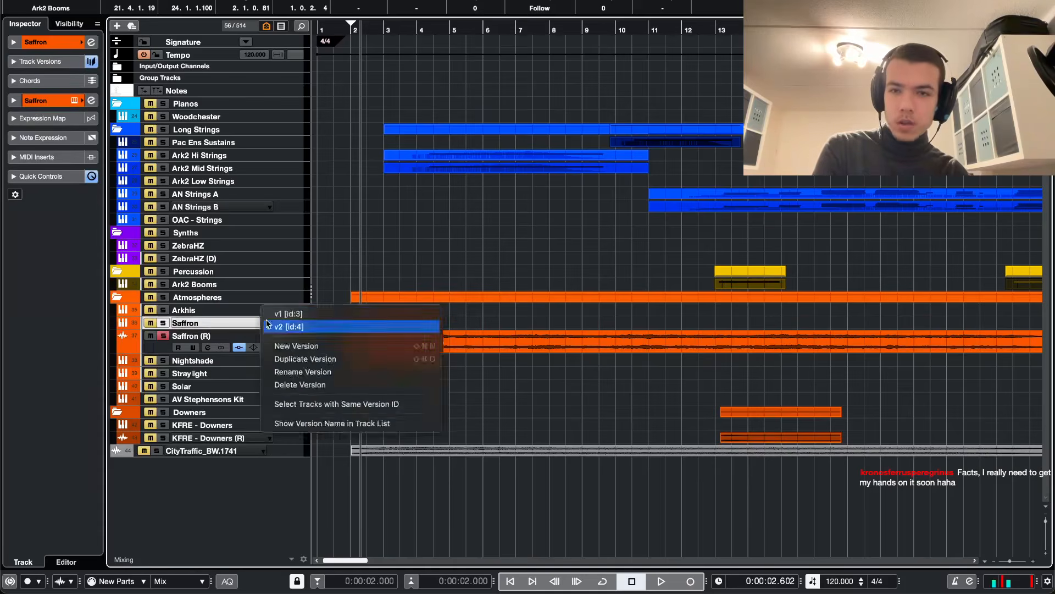
{"action": "left_click", "coordinate": [282, 312]}
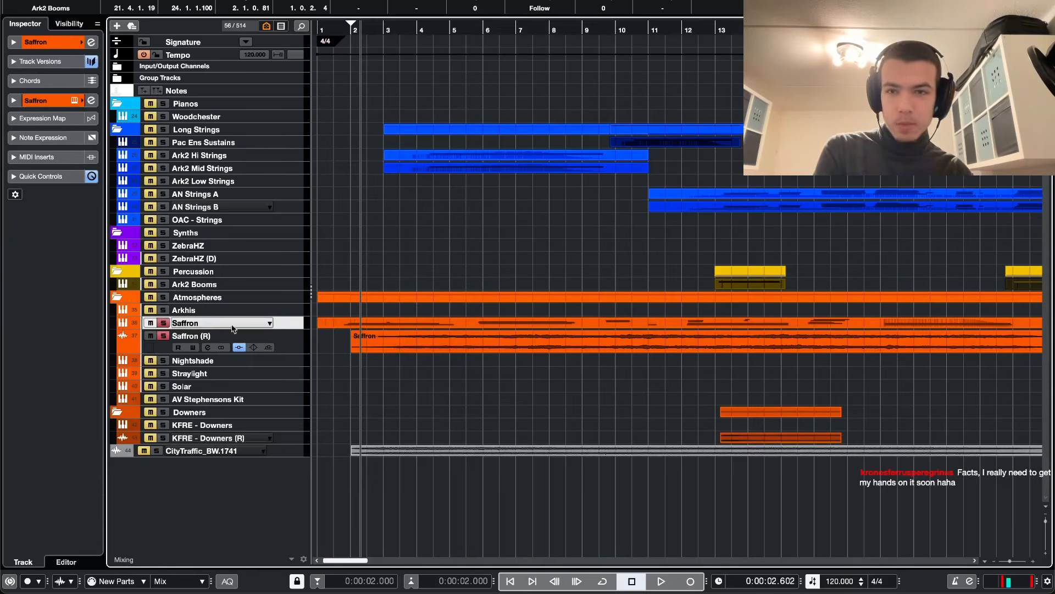
- Copy the Saffron MIDI part onto the Arkhis track at 1.1.1.0 and play Arkhis in solo
{"action": "left_click", "coordinate": [181, 311]}
{"action": "left_click_drag", "start_coordinate": [347, 326], "coordinate": [347, 312]}
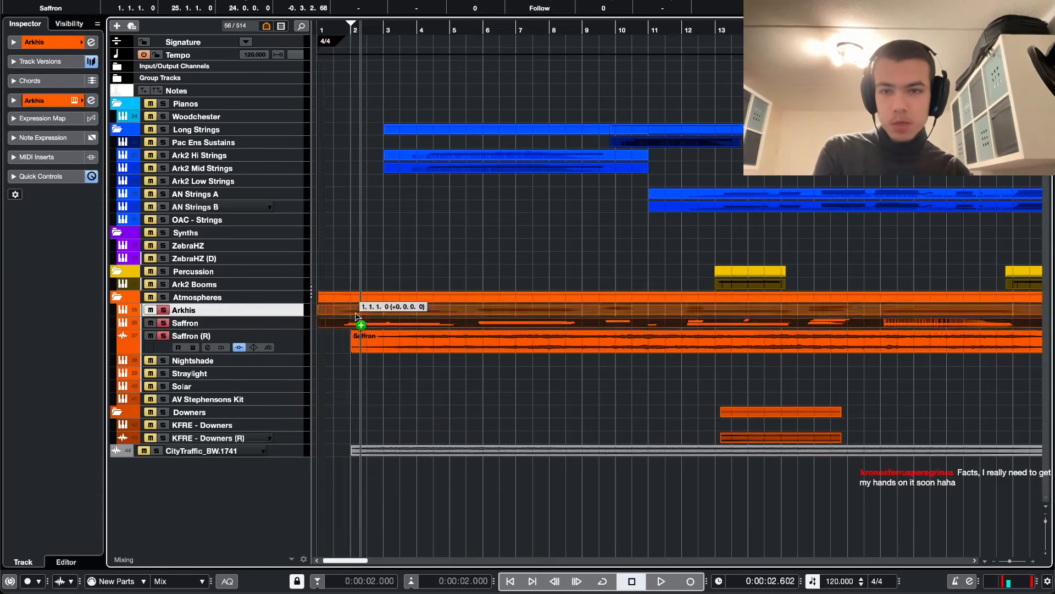
{"action": "key", "text": "space"}
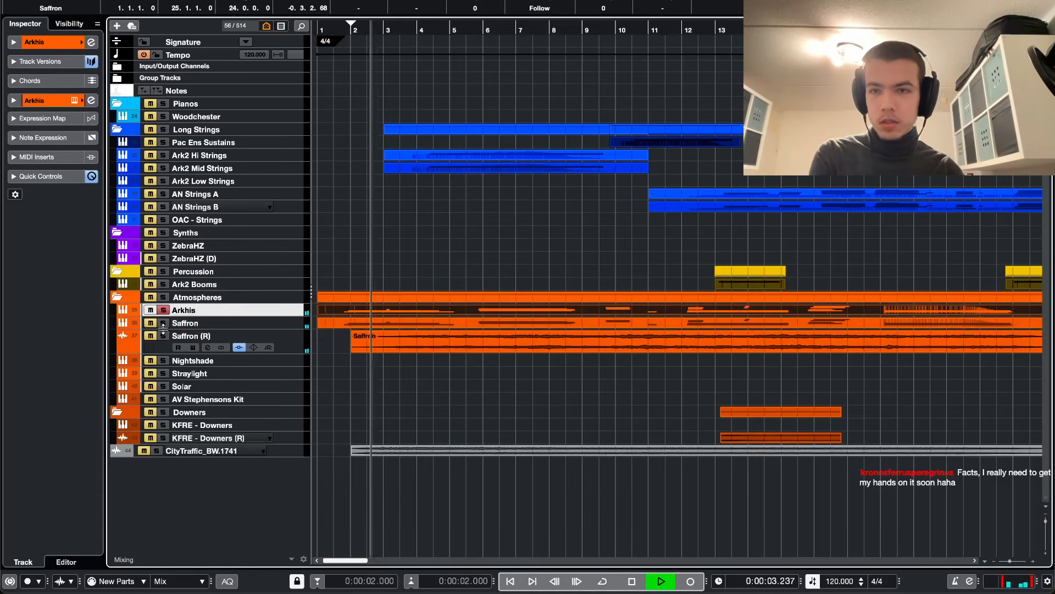
- Add Pro-Q 3 in the first insert slot of the Arkhis channel
{"action": "left_click", "coordinate": [271, 310]}
{"action": "left_click", "coordinate": [313, 230]}
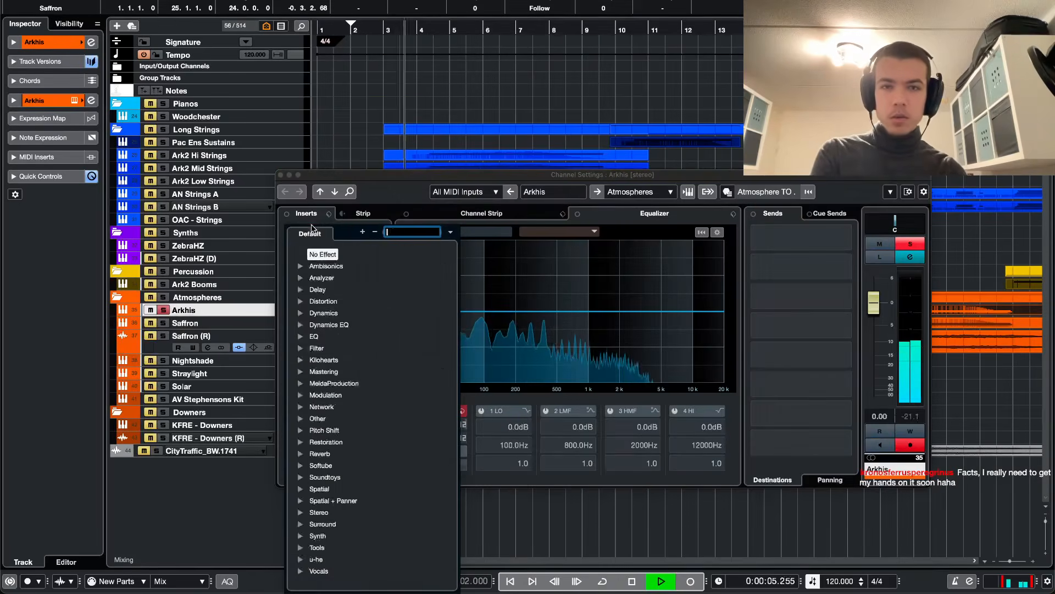
{"action": "type", "text": "pro-"}
{"action": "key", "text": "Return"}
- Shape Arkhis in Pro-Q 3 with an 18 dB/oct low cut at about 154 Hz and a -3.77 dB bell at about 647 Hz
{"action": "left_click_drag", "start_coordinate": [66, 169], "coordinate": [178, 180]}
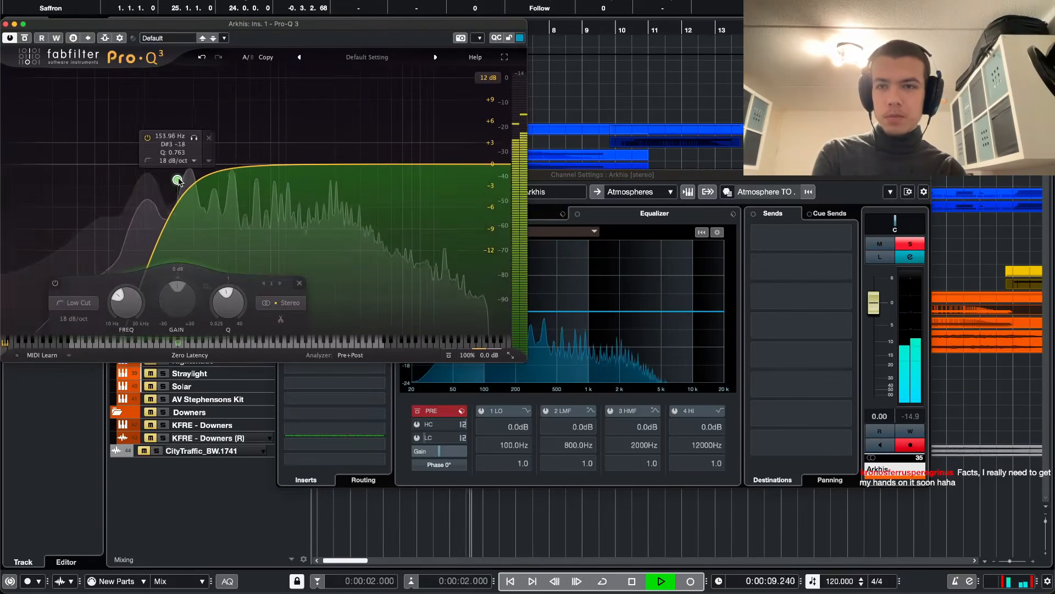
{"action": "left_click_drag", "start_coordinate": [278, 165], "coordinate": [266, 191]}
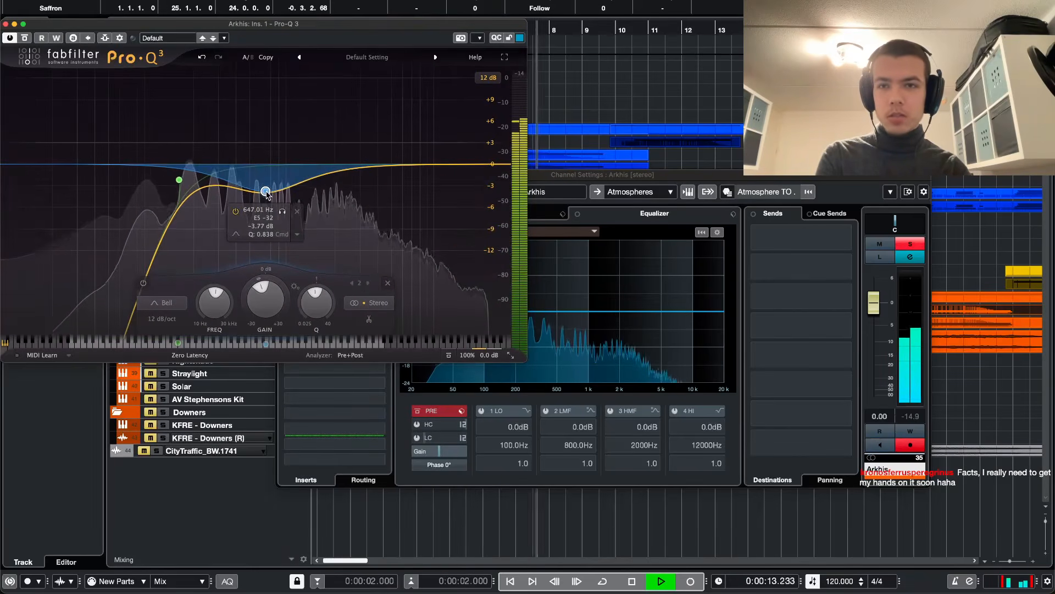
{"action": "key", "text": "super+w"}
{"action": "key", "text": "super+w"}
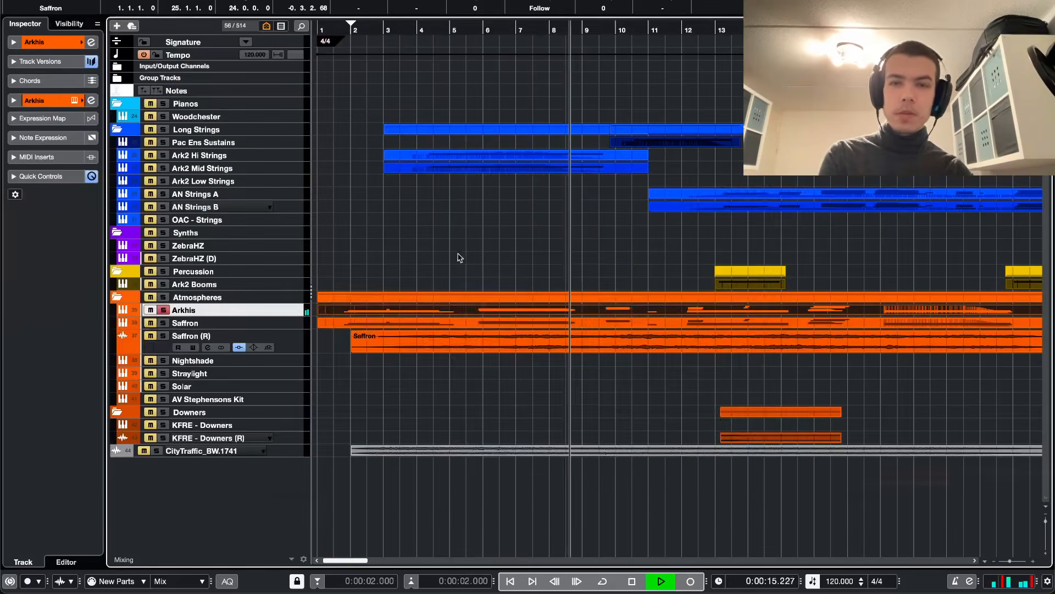
- Reopen the Arkhis channel settings and bring up the plug-in list for insert slot 5
{"action": "key", "text": "e"}
{"action": "left_click", "coordinate": [332, 272]}
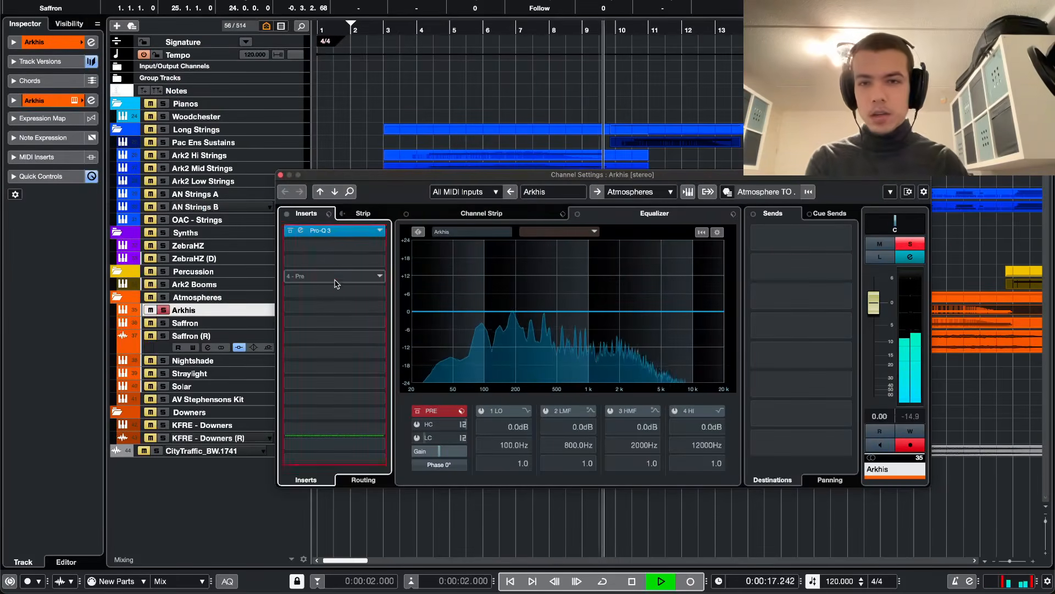
{"action": "left_click", "coordinate": [334, 291]}
{"action": "type", "text": "bla"}
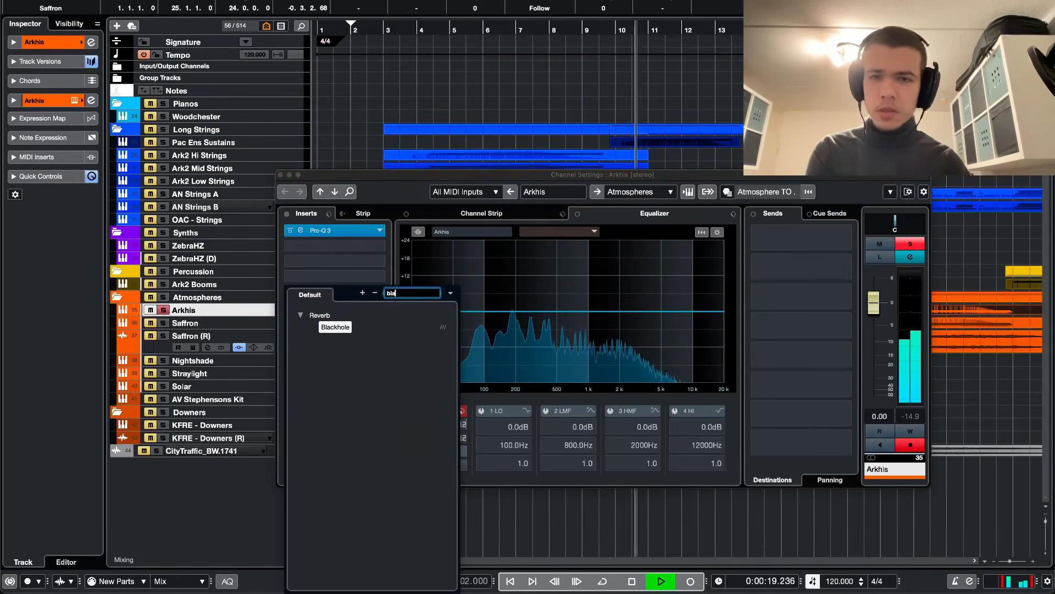
{"action": "key", "text": "BackSpace"}
{"action": "key", "text": "BackSpace"}
{"action": "key", "text": "BackSpace"}
{"action": "key", "text": "BackSpace"}
{"action": "key", "text": "BackSpace"}
{"action": "key", "text": "BackSpace"}
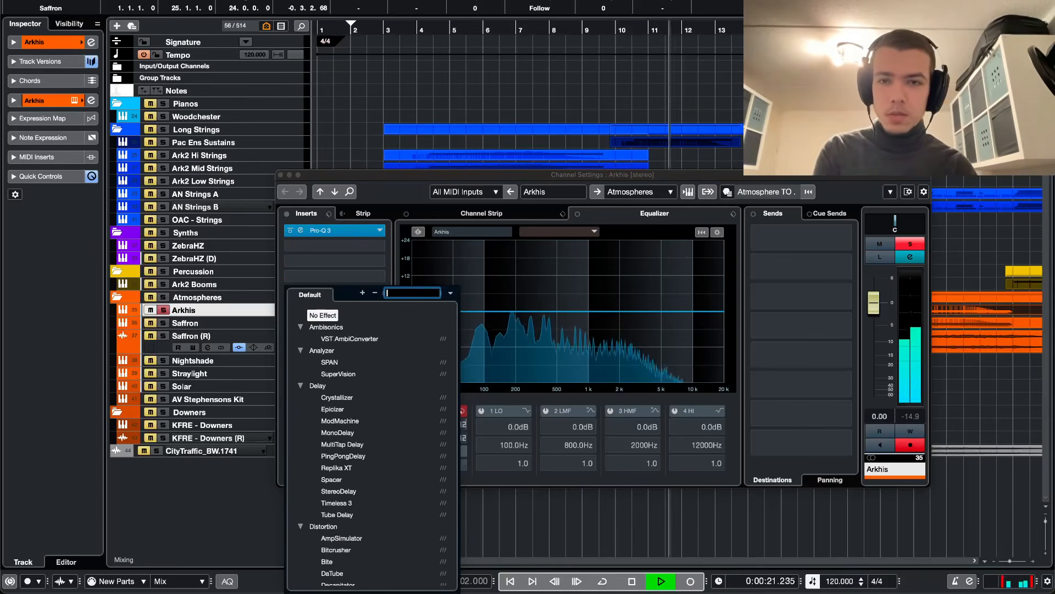
- Load ValhallaVintageVerb into Arkhis insert slot 5 and lower its mix to 81 %
{"action": "type", "text": "vint"}
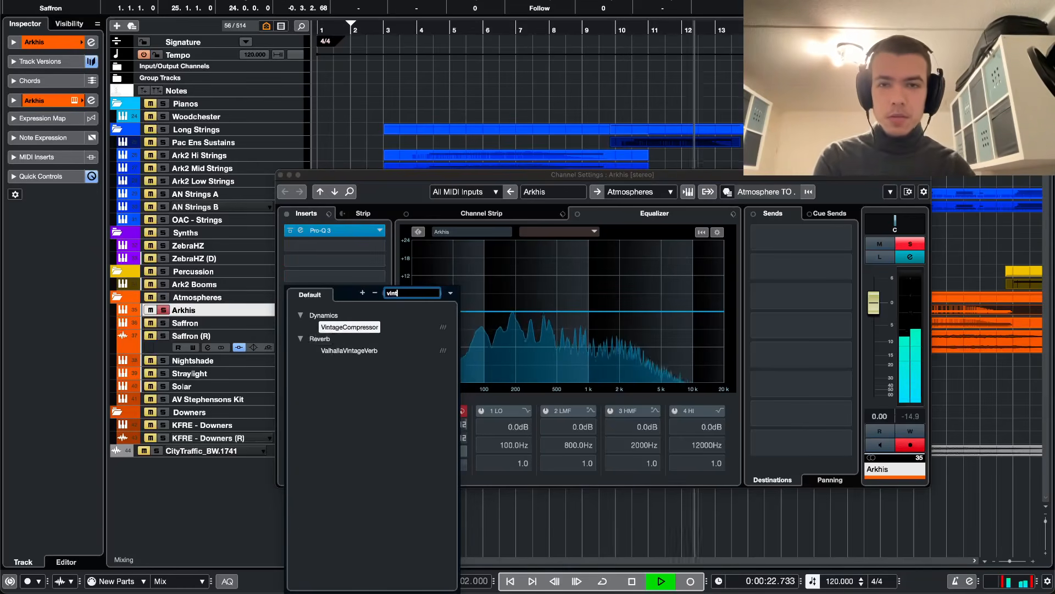
{"action": "left_click", "coordinate": [365, 348]}
{"action": "left_click_drag", "start_coordinate": [171, 252], "coordinate": [170, 267]}
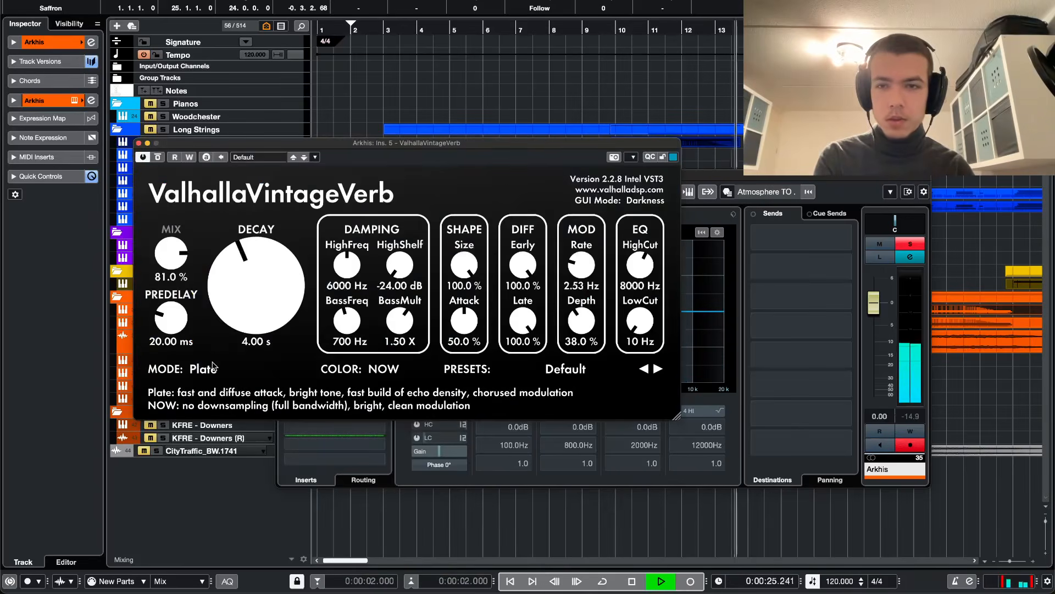
- Set the reverb to Chaotic Hall with 3.90 s decay, 75.5 % mix, 240 Hz low cut and 8130 Hz high cut
{"action": "left_click", "coordinate": [204, 369]}
{"action": "left_click", "coordinate": [226, 321]}
{"action": "left_click_drag", "start_coordinate": [241, 293], "coordinate": [239, 295]}
{"action": "left_click_drag", "start_coordinate": [170, 256], "coordinate": [169, 260]}
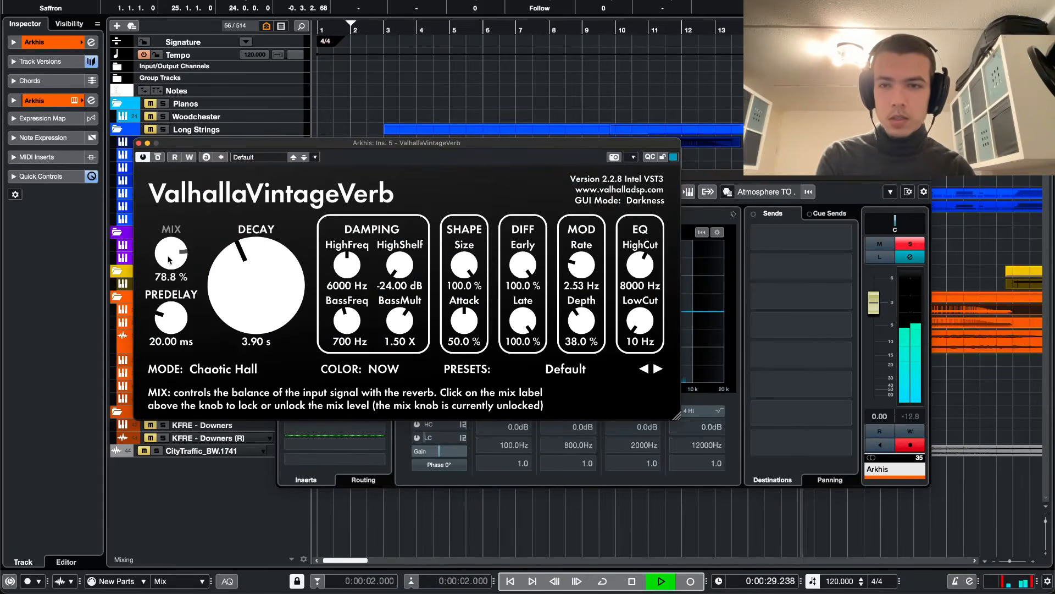
{"action": "left_click_drag", "start_coordinate": [639, 322], "coordinate": [639, 299]}
{"action": "left_click_drag", "start_coordinate": [638, 271], "coordinate": [639, 270]}
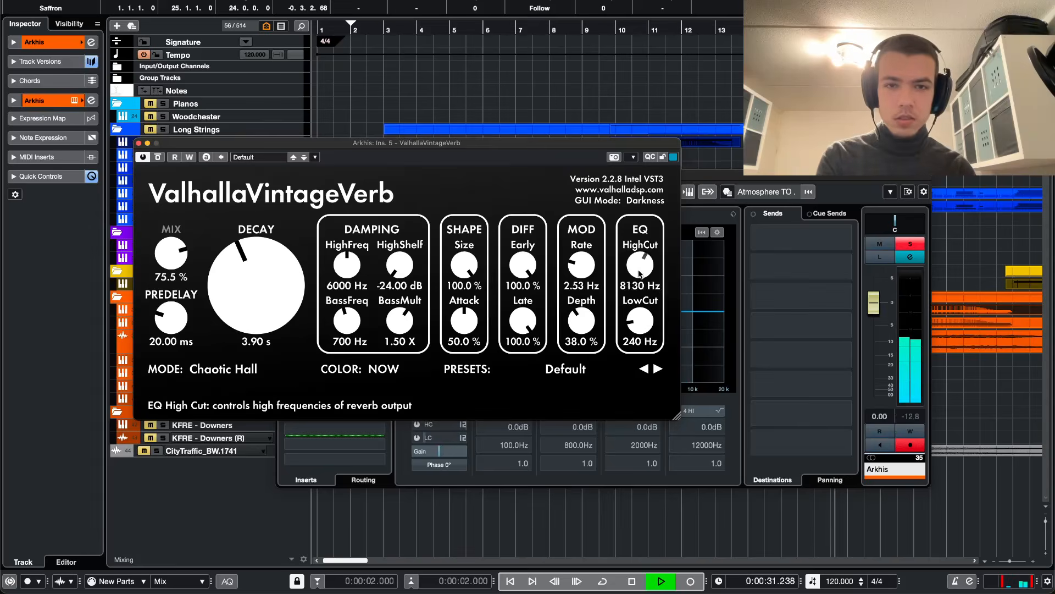
- Close the reverb, replay from bar 2 and lower the Arkhis channel fader to -2.67 dB
{"action": "key", "text": "super+w"}
{"action": "key", "text": "super+w"}
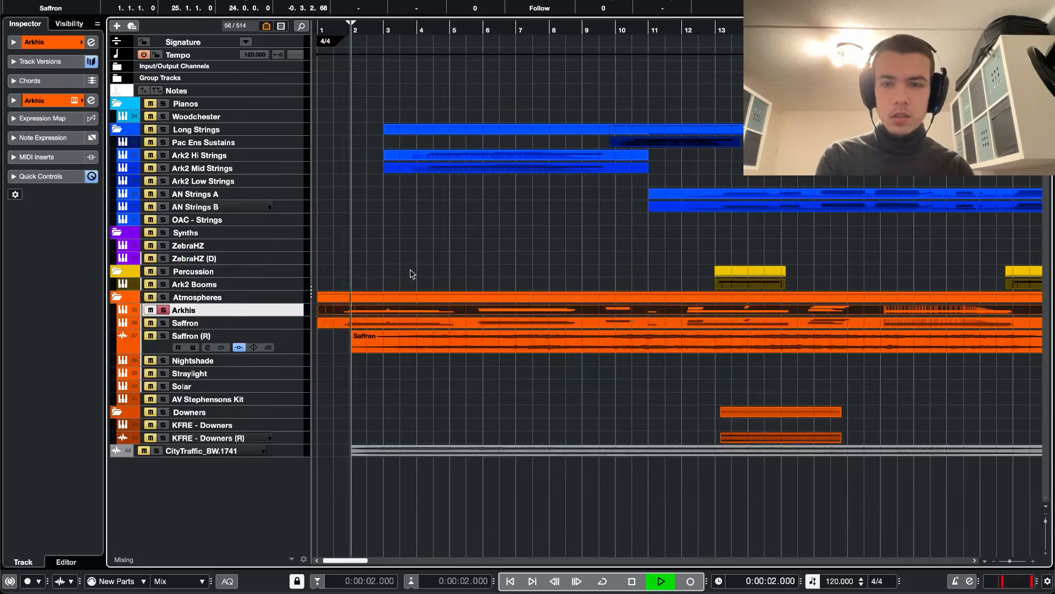
{"action": "key", "text": "e"}
{"action": "key", "text": "super+w"}
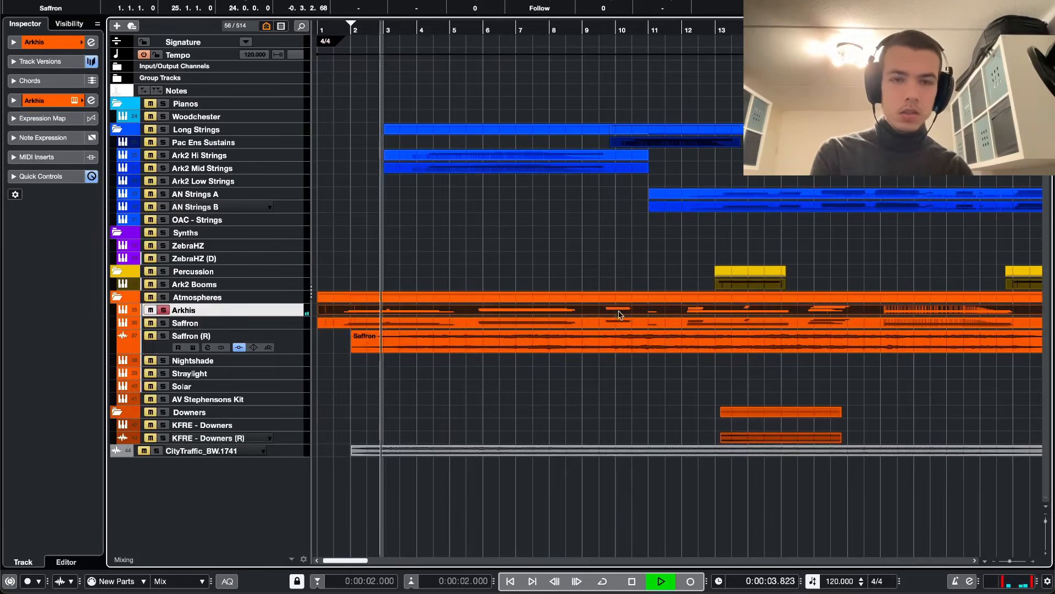
- Open the Arkhis instrument in Kontakt and change layer 1 to Harp Ensemble - Quiet Drops
{"action": "key", "text": "shift+e"}
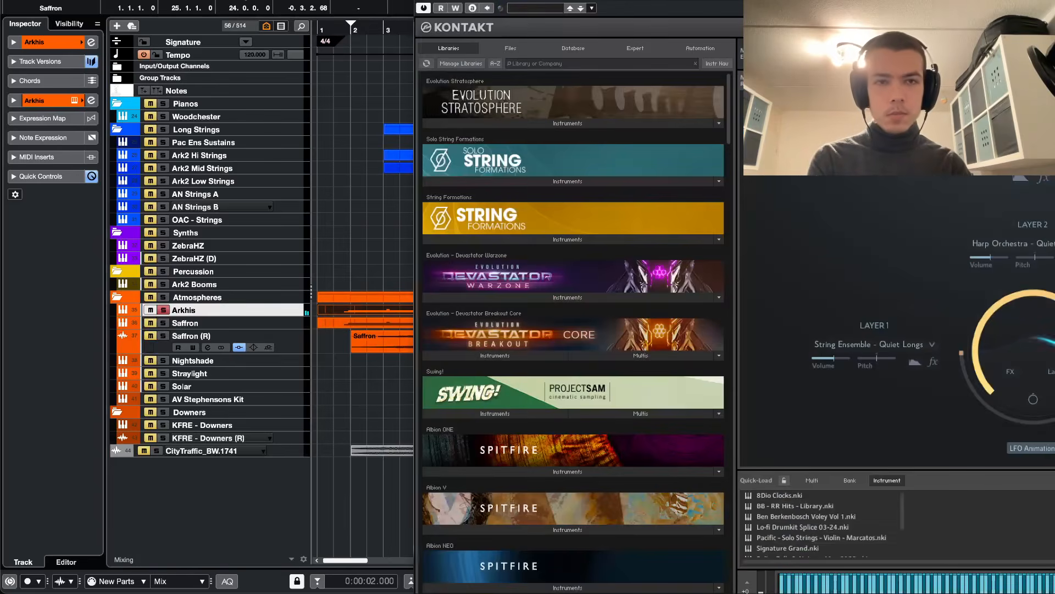
{"action": "left_click_drag", "start_coordinate": [736, 3], "coordinate": [511, 19]}
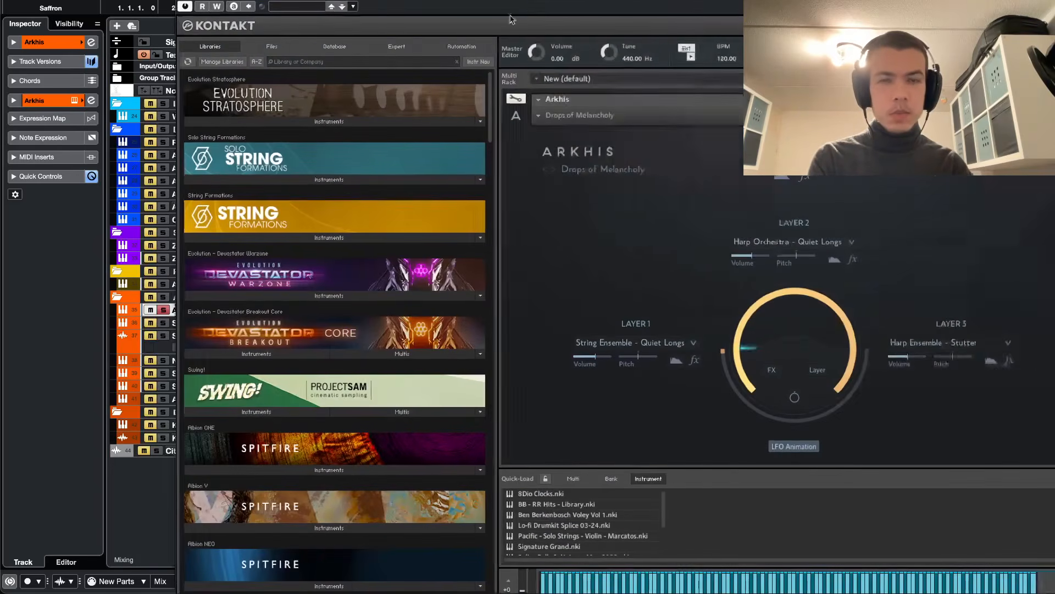
{"action": "left_click", "coordinate": [692, 344]}
{"action": "scroll", "coordinate": [659, 397], "scroll_direction": "down", "scroll_amount": 1}
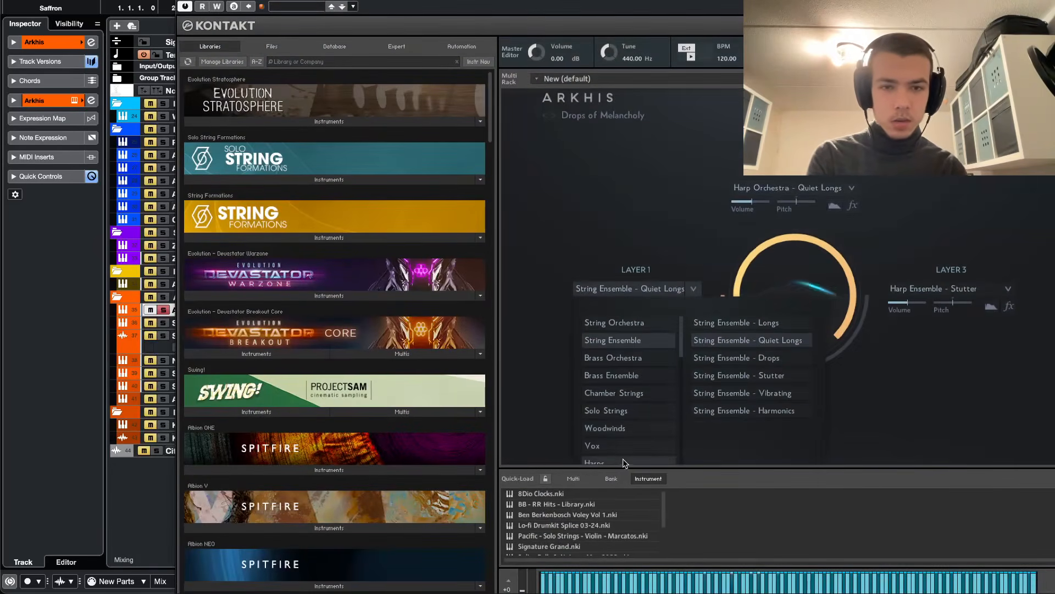
{"action": "left_click", "coordinate": [625, 462]}
{"action": "left_click", "coordinate": [775, 374]}
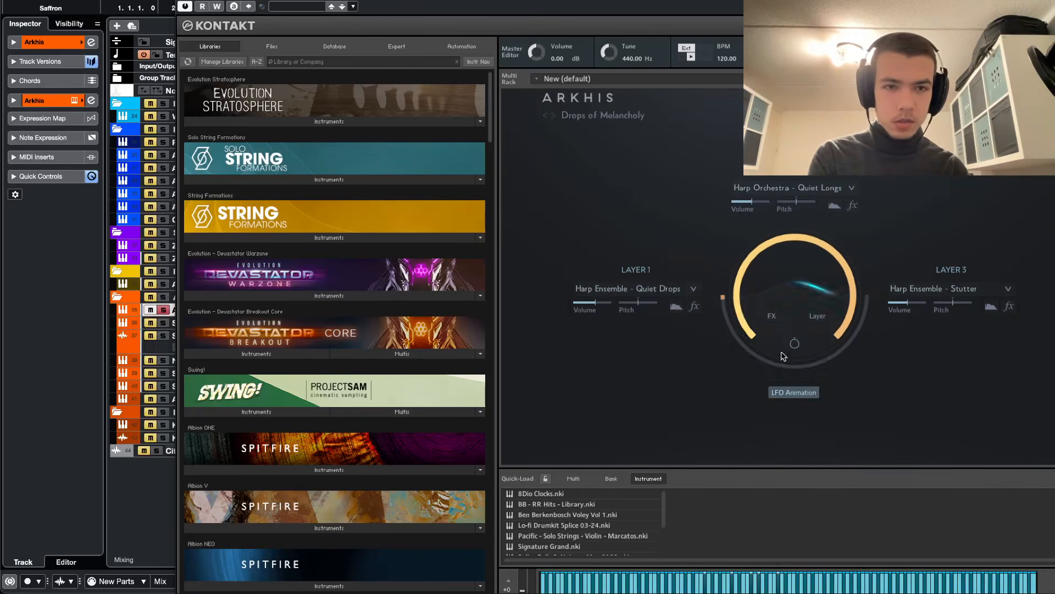
- Try Harp Ensemble - Drops on layer 2, and return the layer to Harp Orchestra - Quiet Longs
{"action": "left_click", "coordinate": [846, 189]}
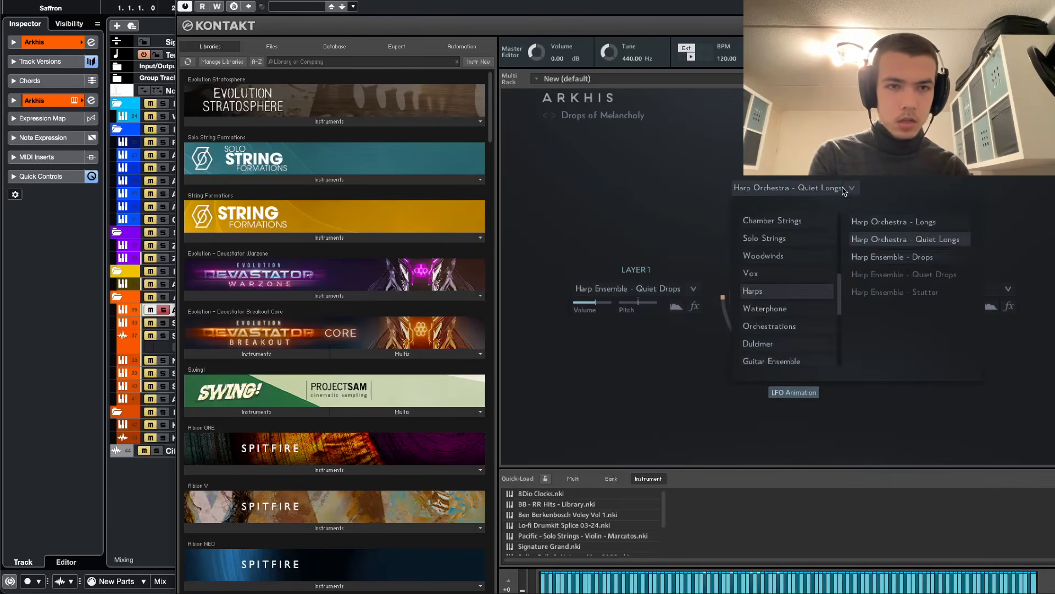
{"action": "left_click", "coordinate": [874, 257]}
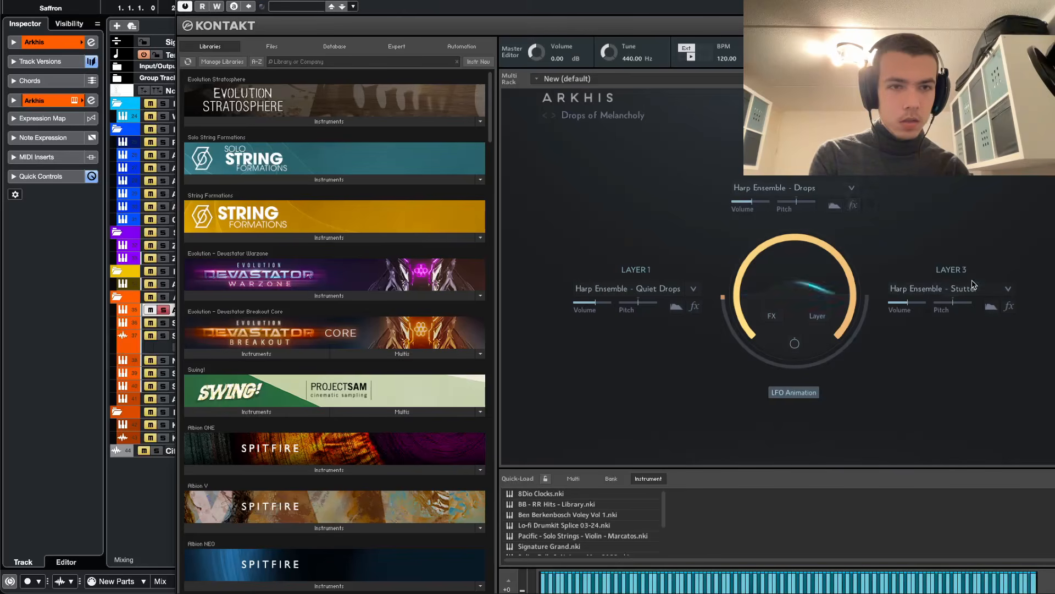
{"action": "left_click", "coordinate": [845, 192]}
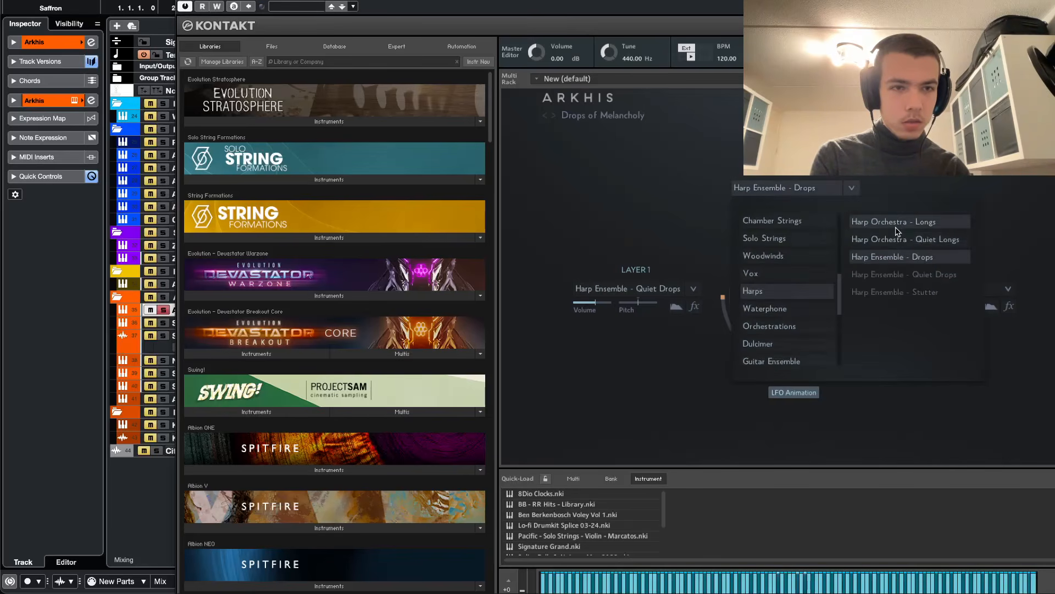
{"action": "left_click", "coordinate": [902, 243]}
- Change layer 3 to Harp Ensemble - Drops and close the instrument
{"action": "left_click", "coordinate": [979, 289]}
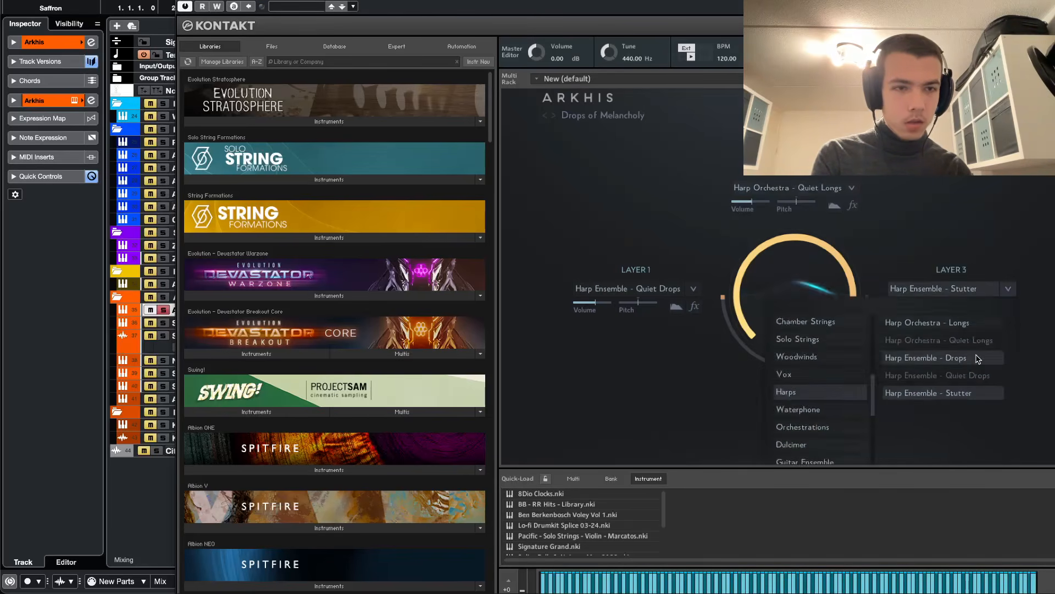
{"action": "left_click", "coordinate": [978, 358]}
{"action": "key", "text": "super+w"}
- Audition Arkhis briefly within the full mix and return it to solo
{"action": "key", "text": "e"}
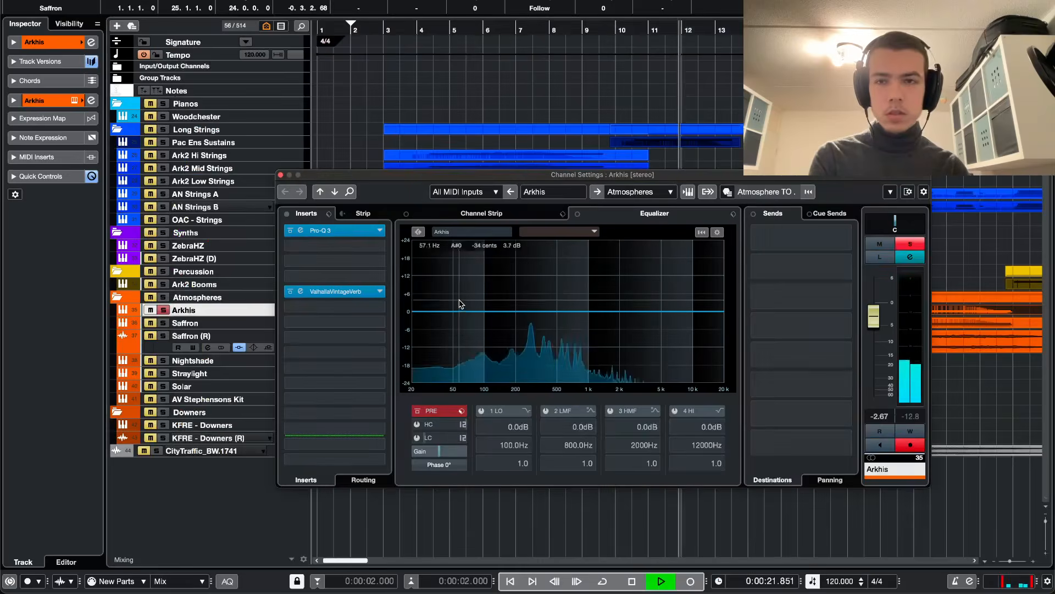
{"action": "left_click", "coordinate": [902, 245]}
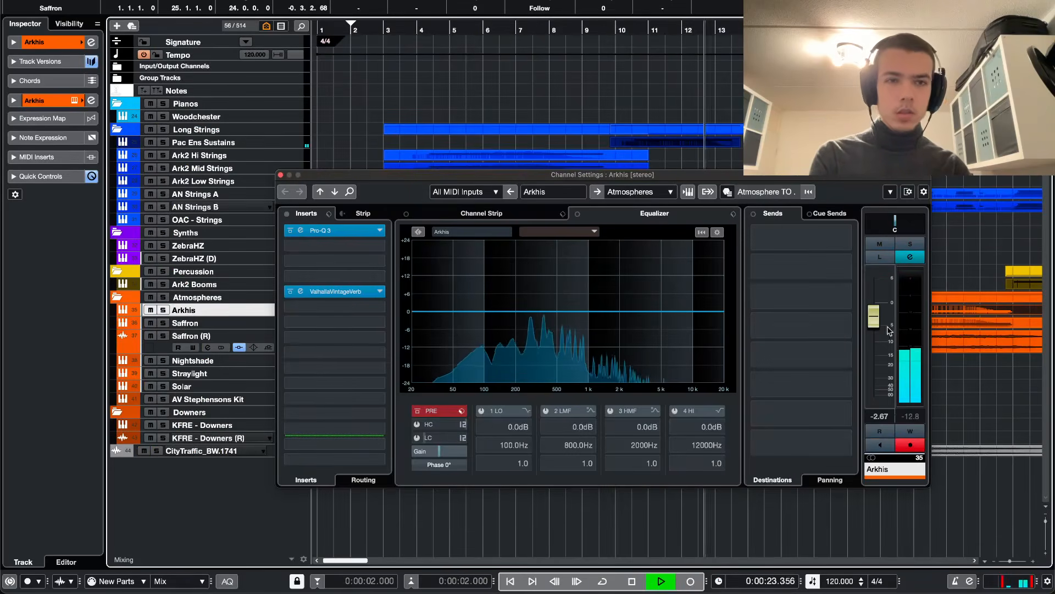
{"action": "left_click", "coordinate": [910, 244]}
- Solo Saffron (R) together with Arkhis and lower the Saffron (R) channel fader to -11.7 dB
{"action": "left_click", "coordinate": [164, 335]}
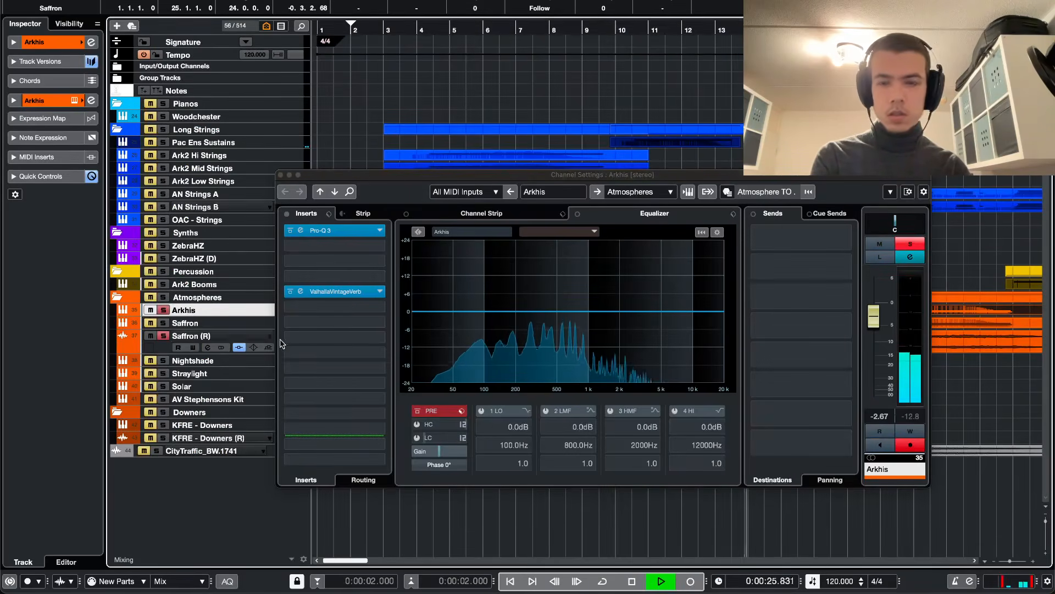
{"action": "left_click", "coordinate": [208, 347]}
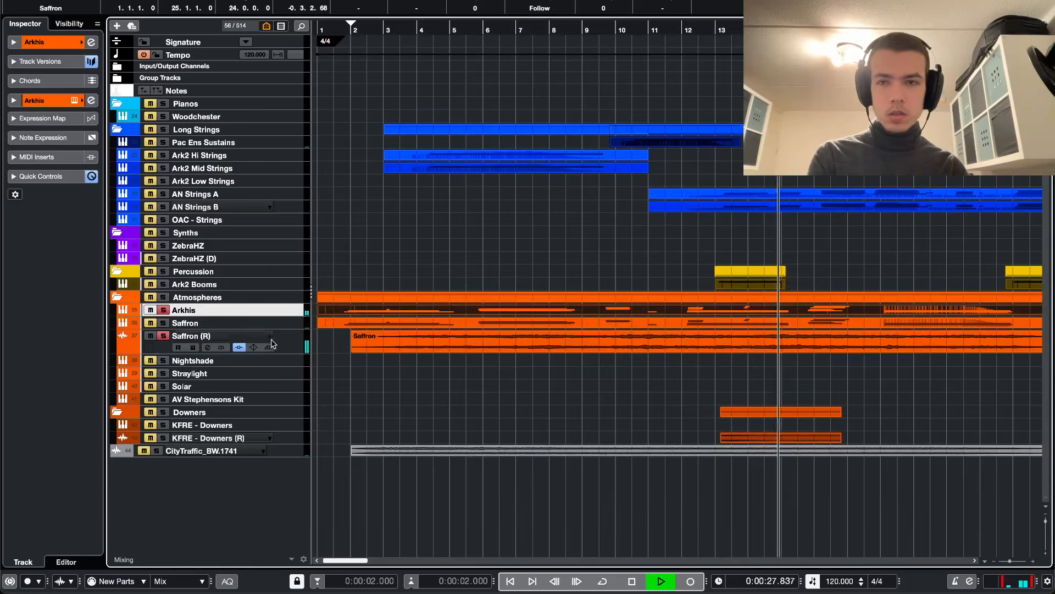
{"action": "left_click_drag", "start_coordinate": [871, 342], "coordinate": [870, 345]}
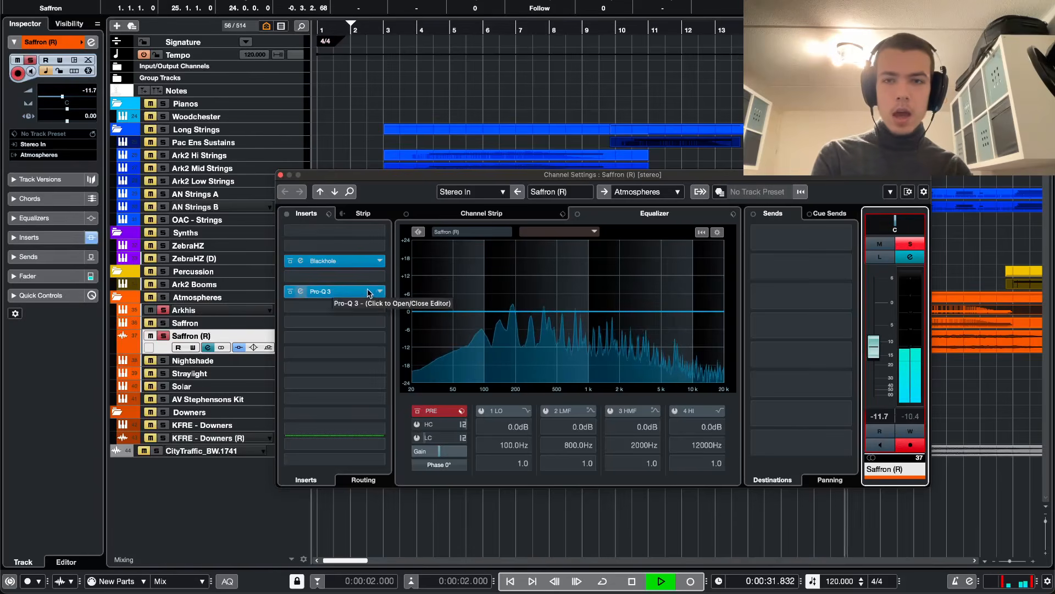
- Add Volcano 3 in insert slot 6 of Saffron (R) and set its low-pass cutoff to about 2855 Hz
{"action": "left_click", "coordinate": [348, 307]}
{"action": "type", "text": "vulcan"}
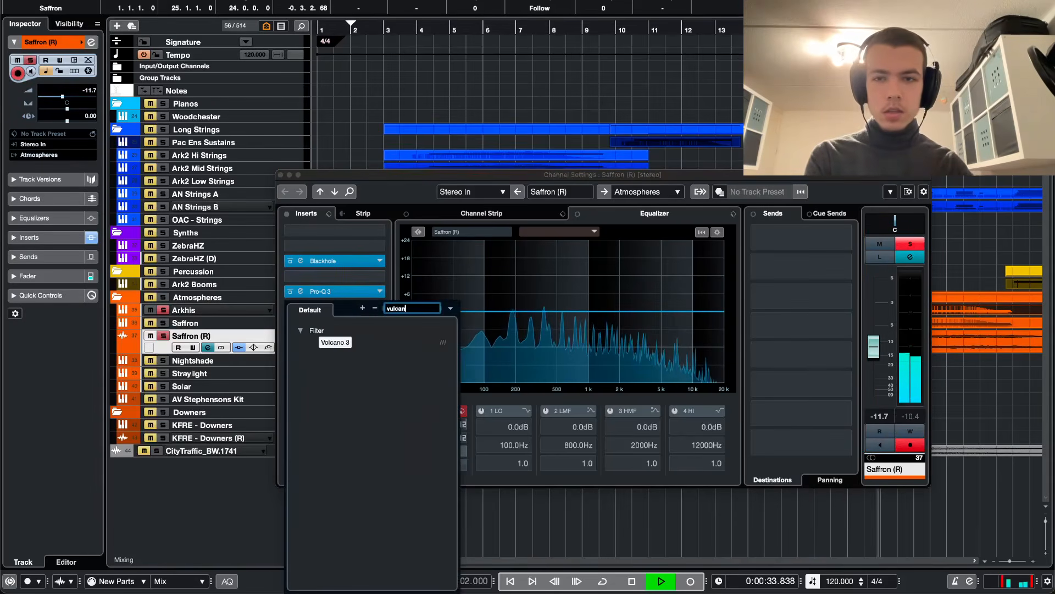
{"action": "key", "text": "Return"}
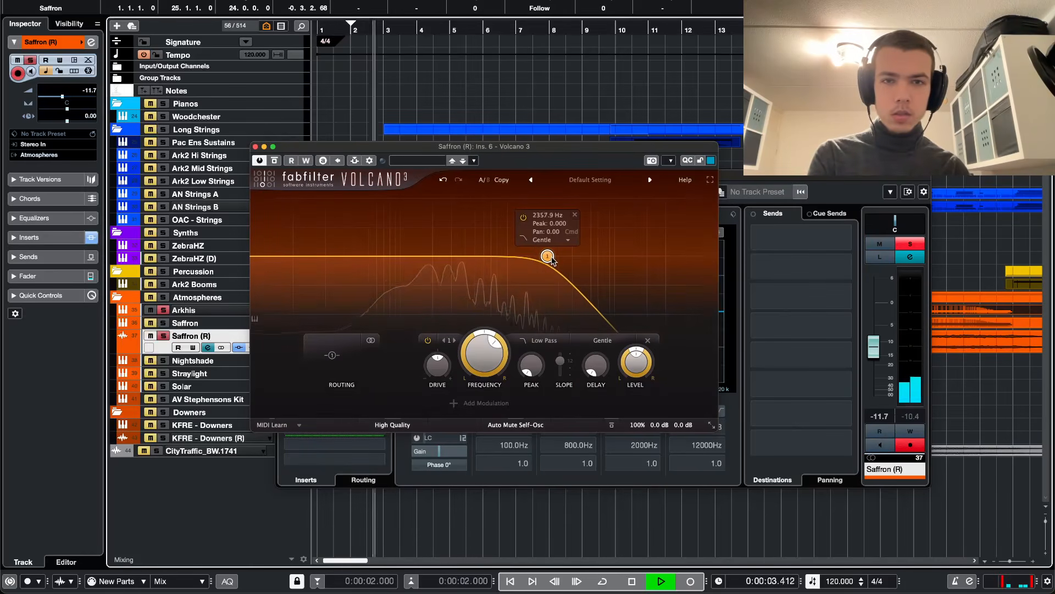
{"action": "left_click_drag", "start_coordinate": [550, 256], "coordinate": [555, 256]}
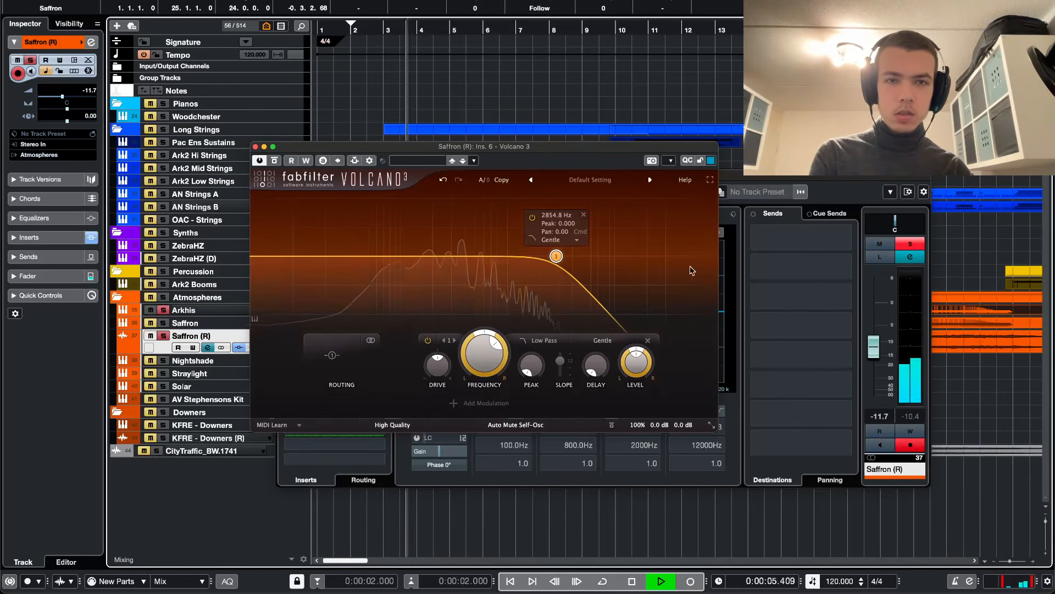
- Lower the Saffron (R) channel fader to -12.5 dB, clear the solos and close the channel and Volcano 3 windows
{"action": "key", "text": "e"}
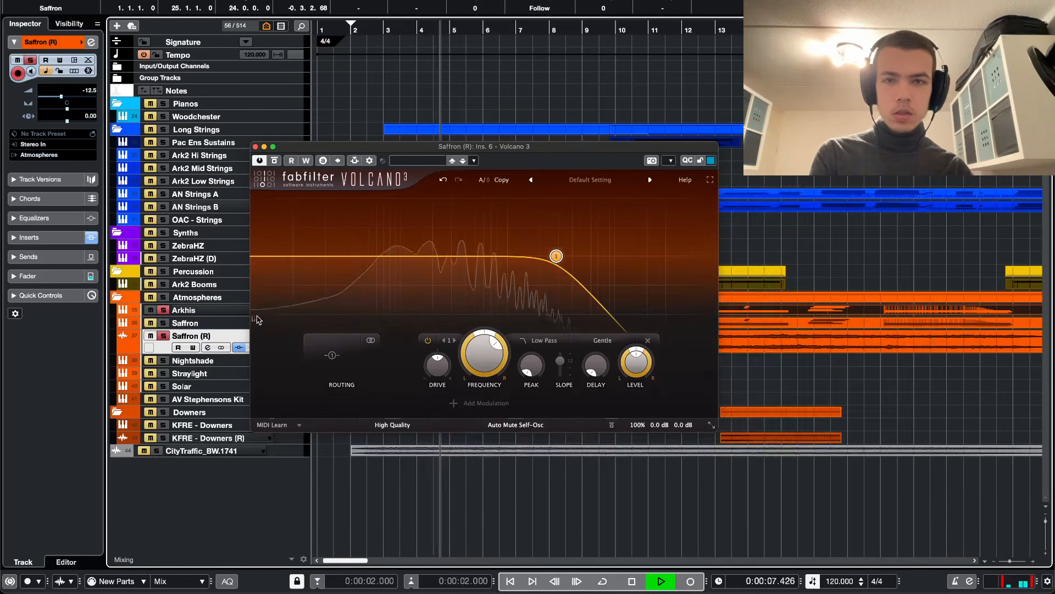
{"action": "key", "text": "ctrl+e"}
{"action": "key", "text": "e"}
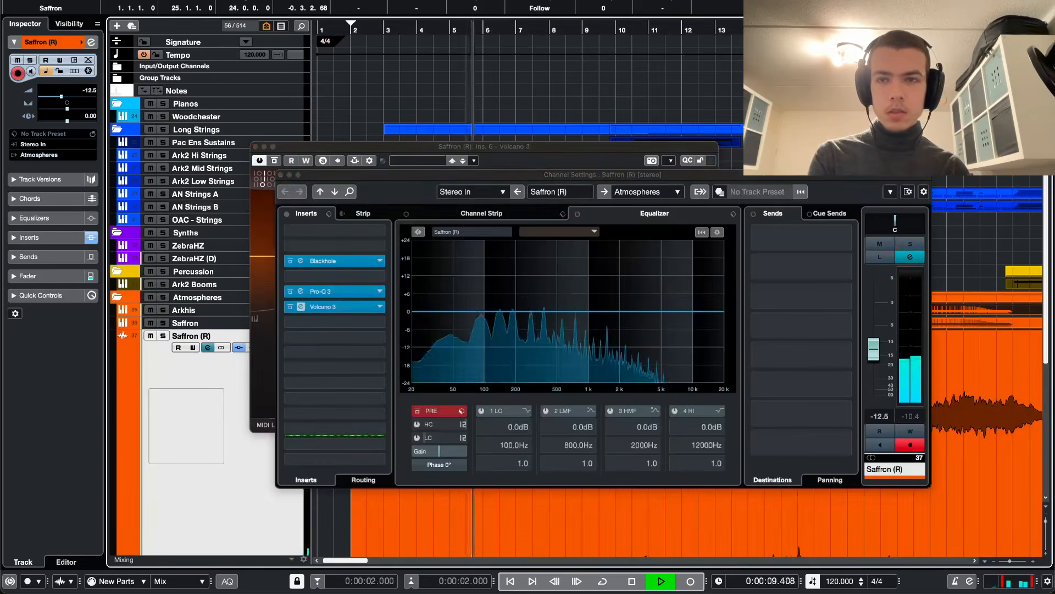
{"action": "key", "text": "ctrl+e"}
{"action": "key", "text": "s"}
{"action": "left_click", "coordinate": [280, 175]}
{"action": "left_click", "coordinate": [255, 147]}
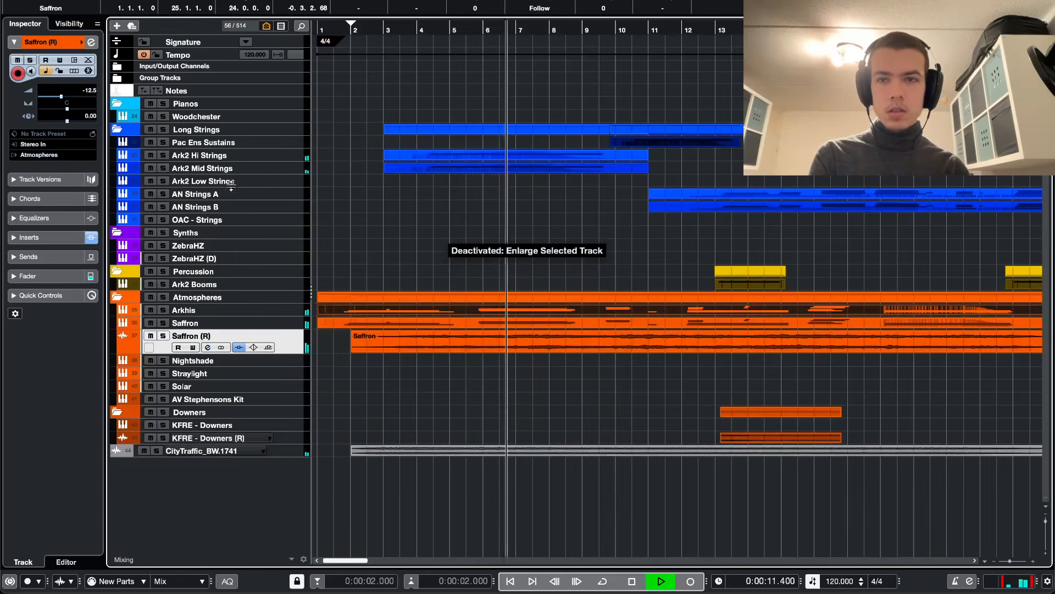
- Listen to the opening in the full mix and solo Saffron (R) and the original Saffron track in turn to compare them
{"action": "left_click", "coordinate": [208, 168]}
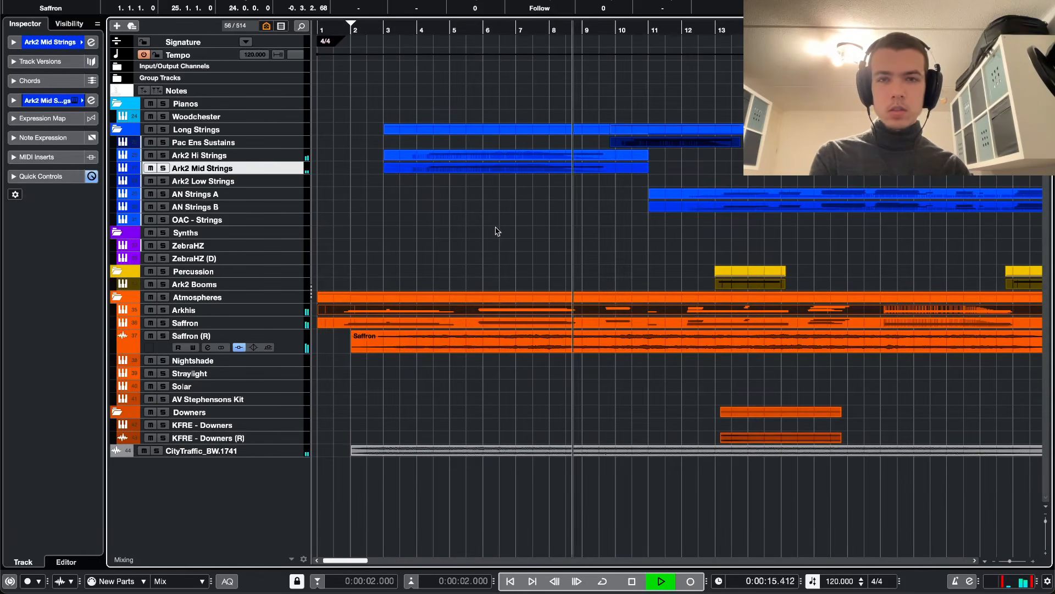
{"action": "left_click", "coordinate": [570, 247]}
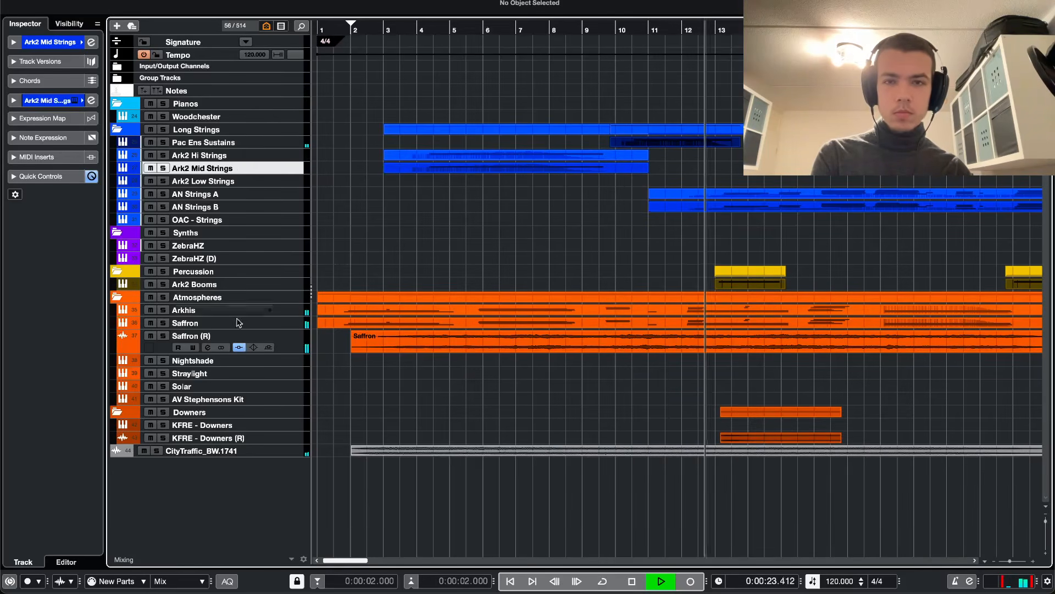
{"action": "left_click", "coordinate": [292, 334]}
{"action": "key", "text": "s"}
{"action": "key", "text": "s"}
{"action": "left_click", "coordinate": [290, 322]}
{"action": "key", "text": "s"}
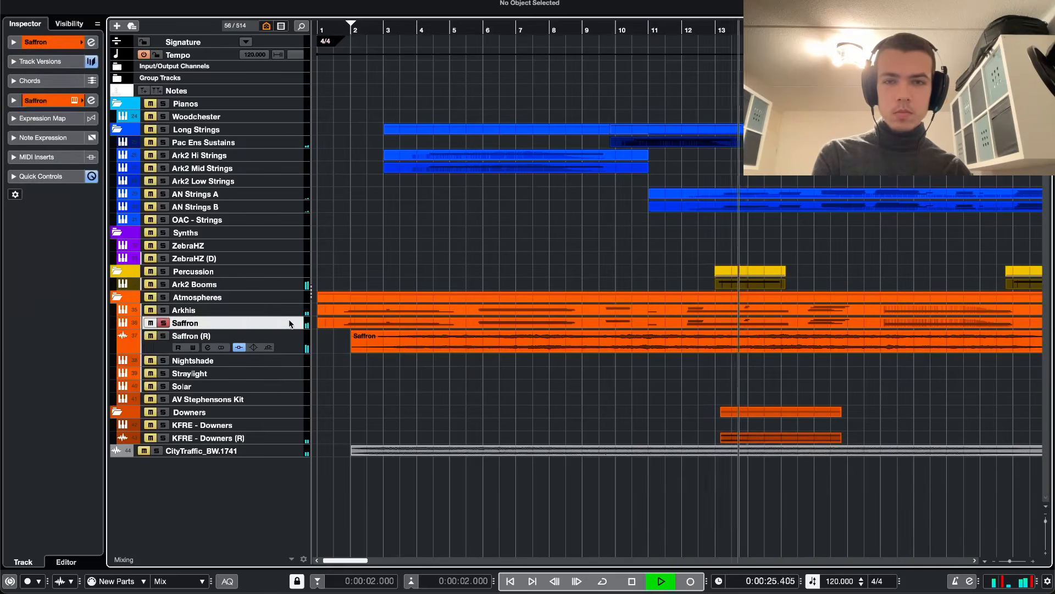
{"action": "key", "text": "space"}
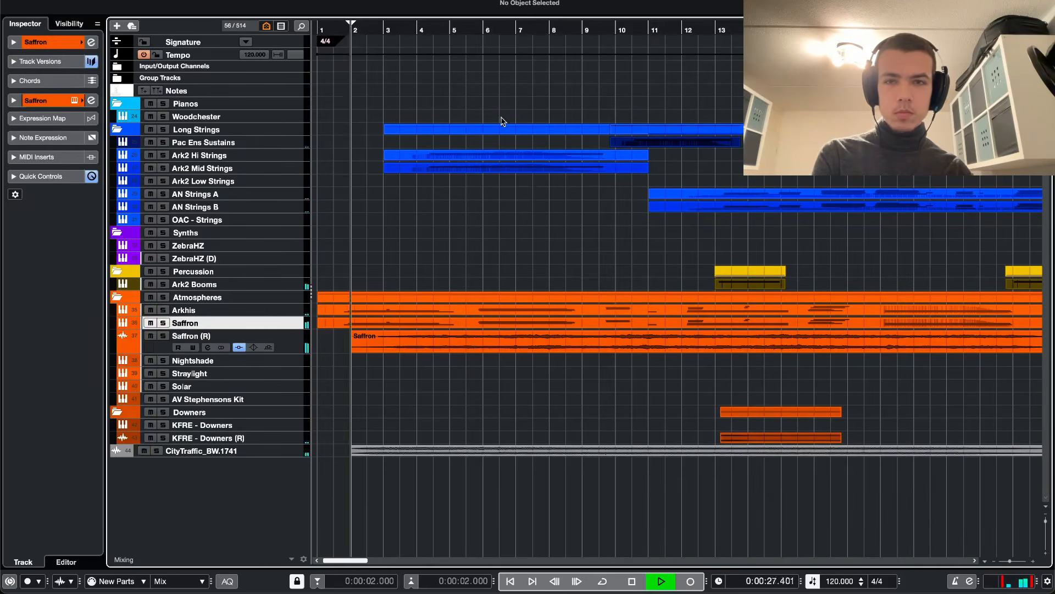
- Solo Saffron and Arkhis together, replay them from bar 2 and briefly check the mixer
{"action": "key", "text": "space"}
{"action": "key", "text": "e"}
{"action": "key", "text": "e"}
{"action": "left_click", "coordinate": [277, 308]}
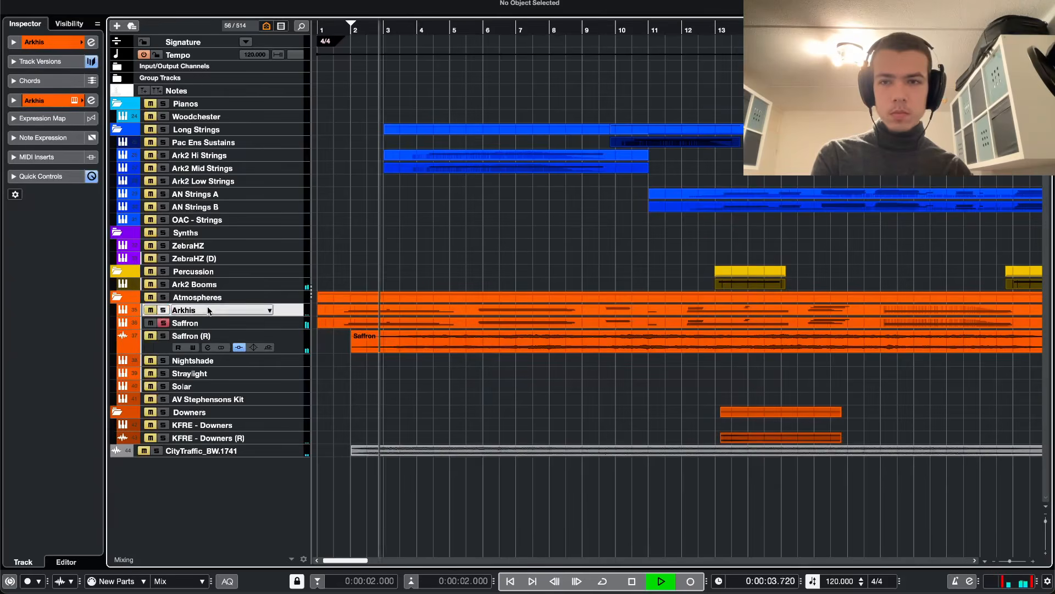
{"action": "key", "text": "s"}
{"action": "key", "text": "space"}
{"action": "key", "text": "space"}
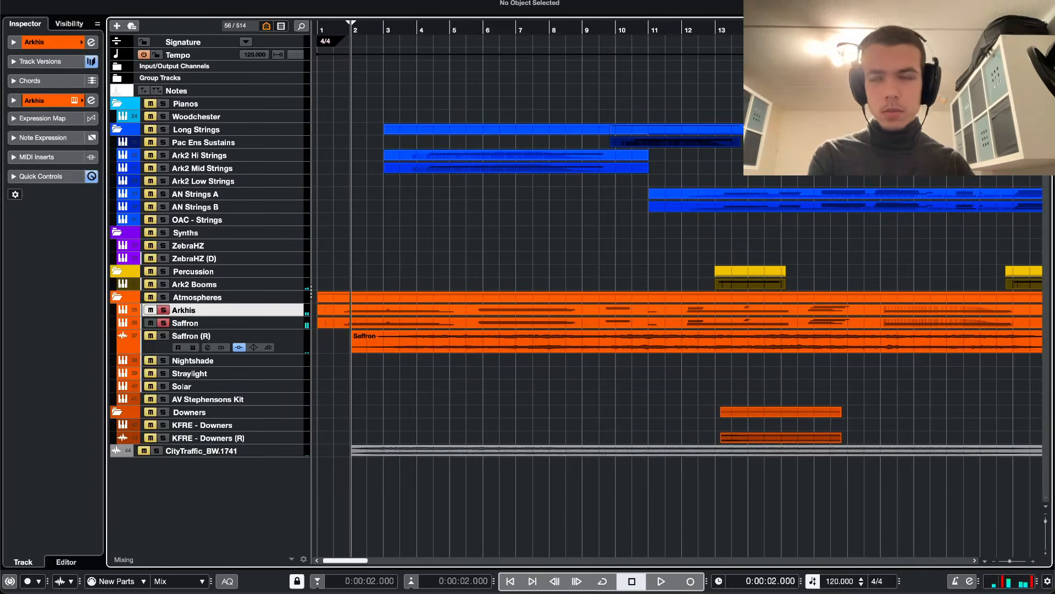
{"action": "key", "text": "F3"}
{"action": "left_click_drag", "start_coordinate": [625, 114], "coordinate": [708, 149]}
{"action": "key", "text": "F3"}
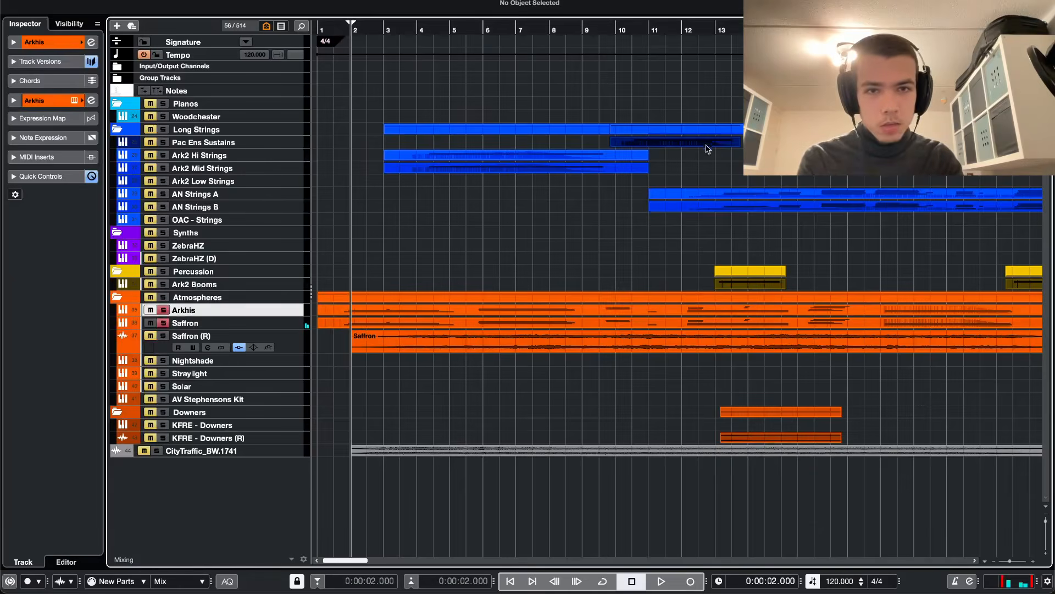
- Delete the MIDI part on the original Saffron track, audition Saffron (R) soloed with Arkhis, and clear all solos
{"action": "key", "text": "space"}
{"action": "left_click", "coordinate": [258, 323]}
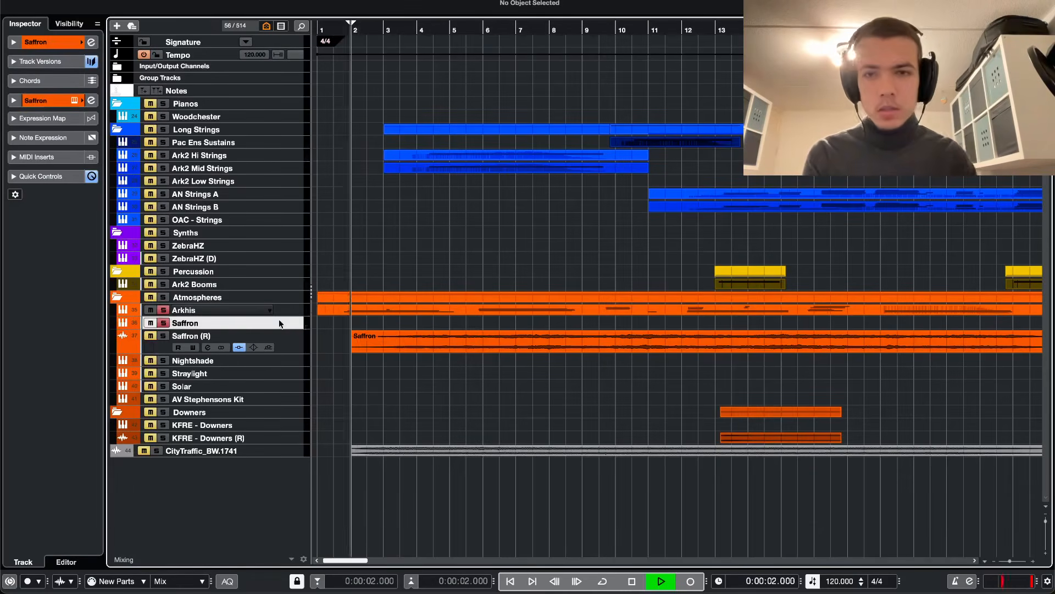
{"action": "left_click", "coordinate": [163, 336]}
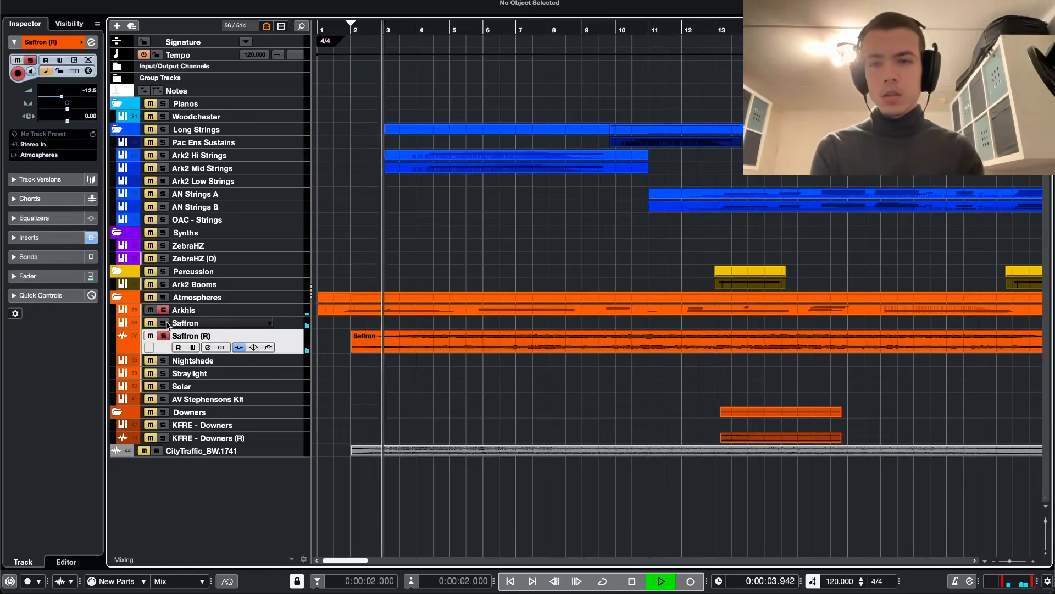
{"action": "left_click", "coordinate": [163, 336]}
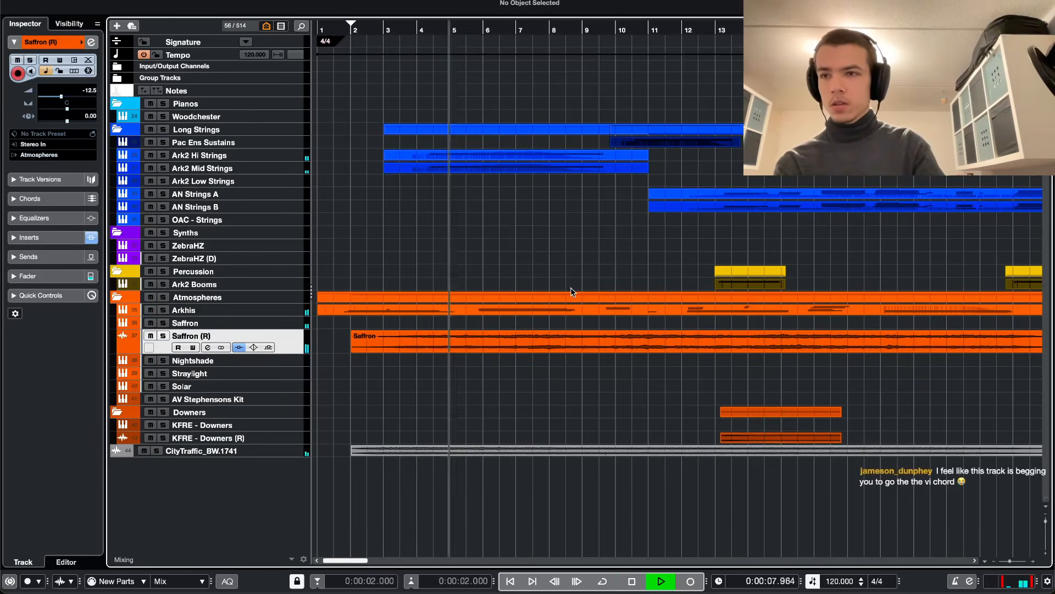
{"action": "key", "text": "g"}
{"action": "key", "text": "g"}
{"action": "scroll", "coordinate": [454, 283], "scroll_direction": "up", "scroll_amount": 2}
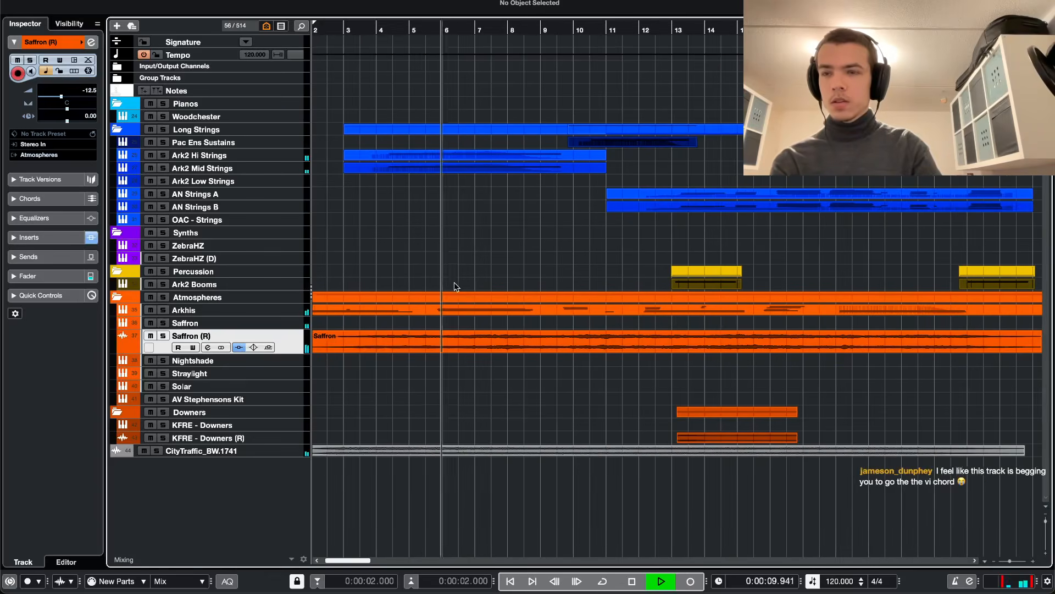
{"action": "scroll", "coordinate": [454, 283], "scroll_direction": "left", "scroll_amount": 2}
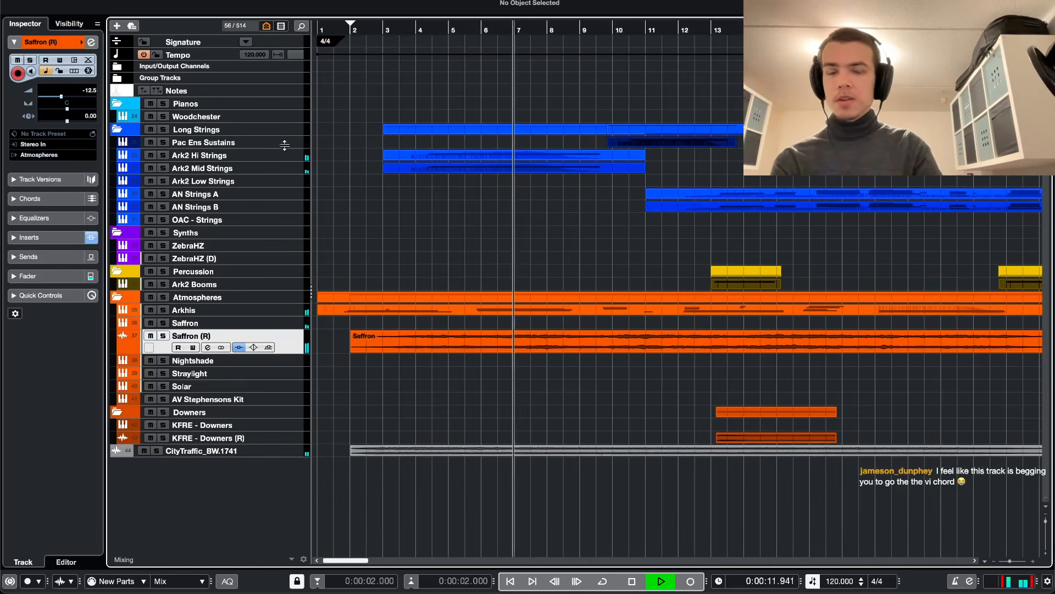
- Stop playback and select the Woodchester track in the Pianos folder
{"action": "right_click", "coordinate": [262, 142]}
{"action": "left_click", "coordinate": [283, 116]}
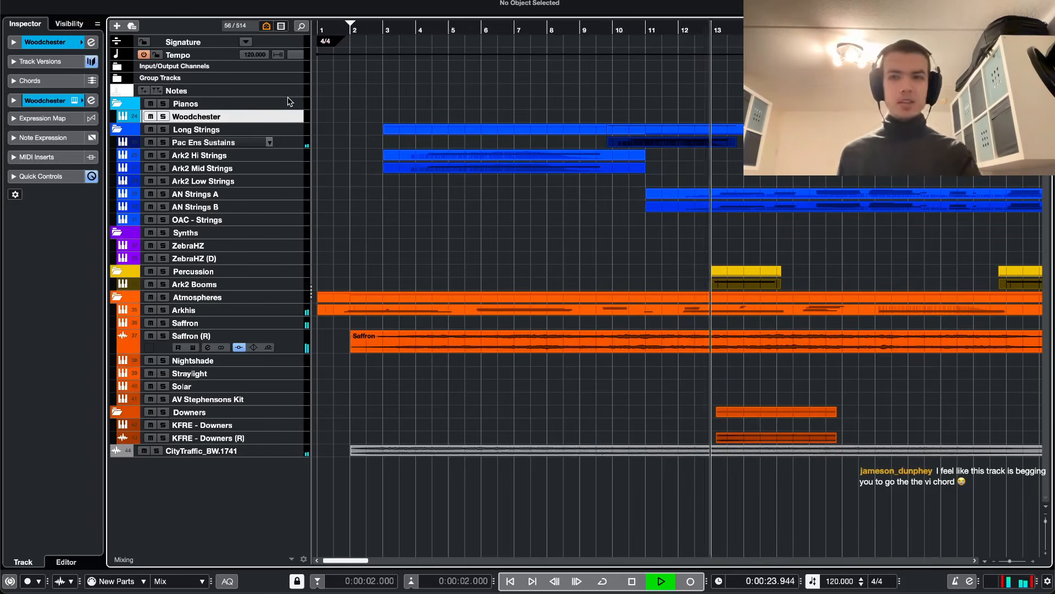
{"action": "left_click", "coordinate": [288, 98]}
{"action": "key", "text": "space"}
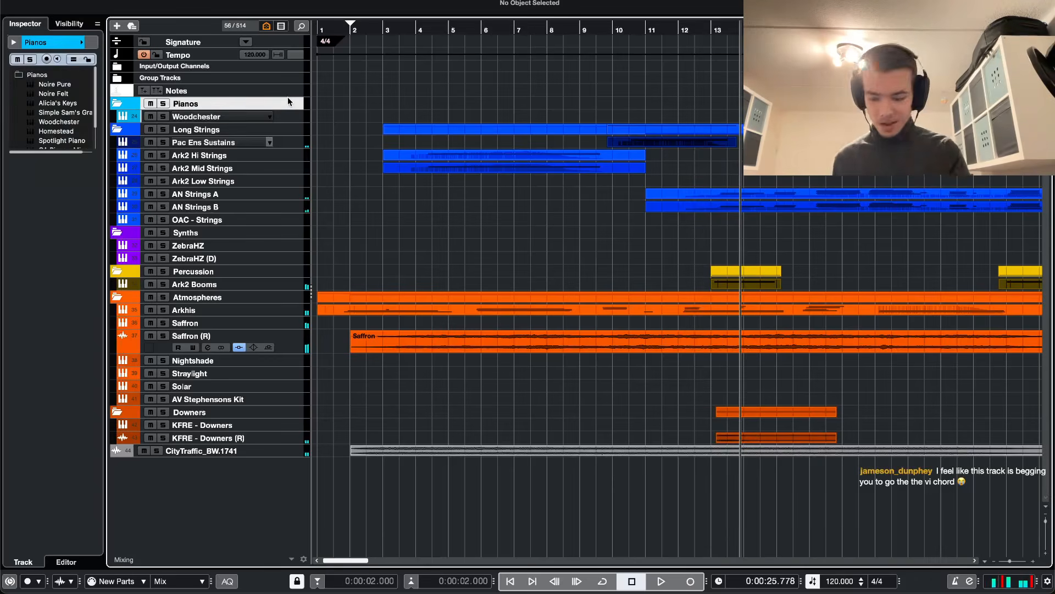
{"action": "key", "text": "Down"}
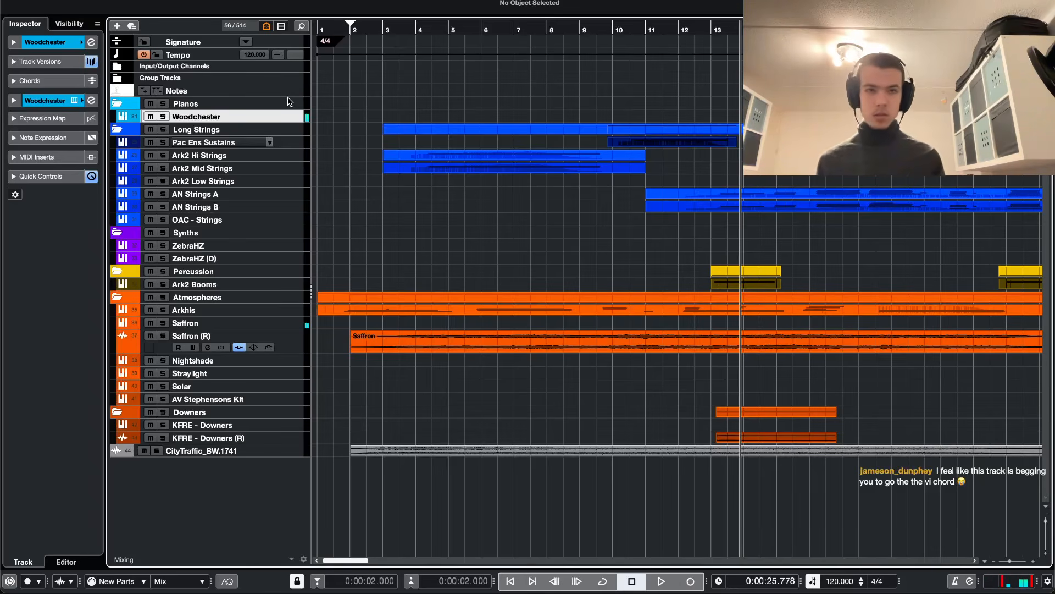
- Return the playhead to bar 2, briefly play the opening, and select the Saffron track
{"action": "key", "text": "space"}
{"action": "key", "text": "space"}
{"action": "key", "text": "KP_1"}
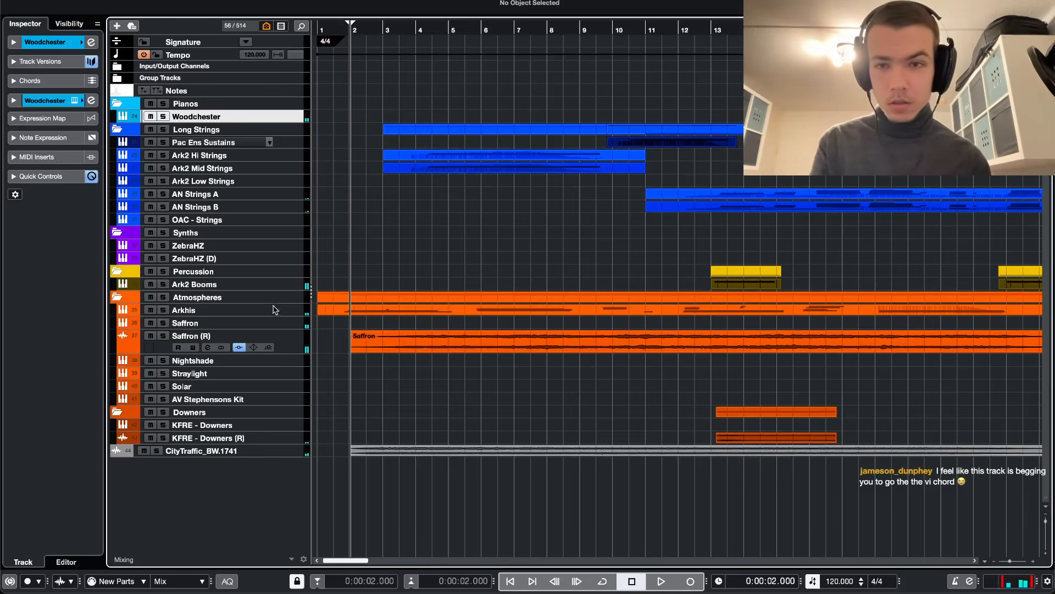
{"action": "key", "text": "space"}
{"action": "key", "text": "space"}
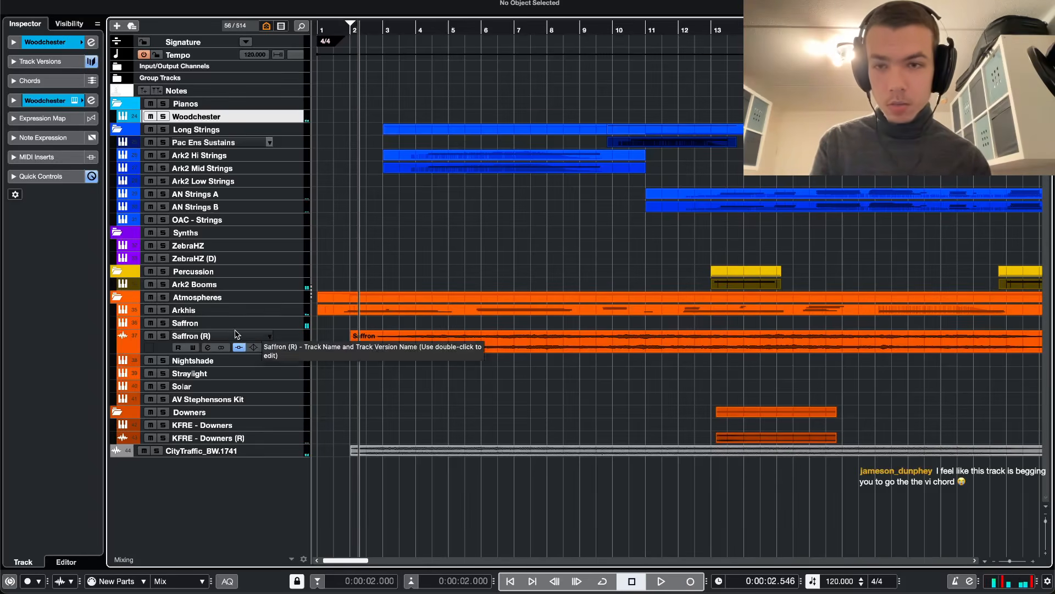
{"action": "left_click", "coordinate": [297, 328]}
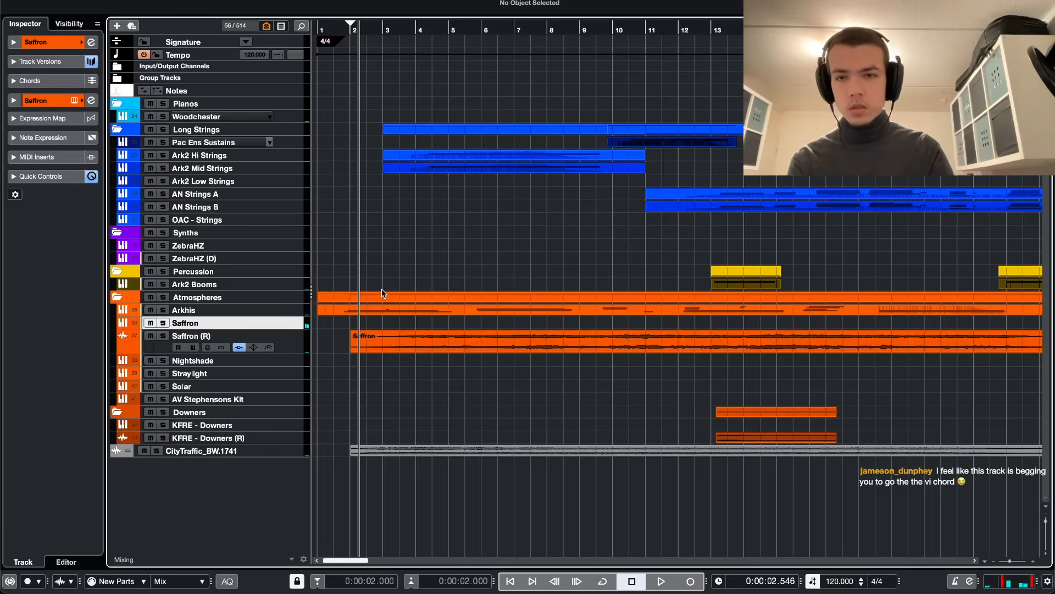
{"action": "key", "text": "KP_0"}
- Select the Woodchester track and play the arrangement from bar 2
{"action": "left_click", "coordinate": [197, 118]}
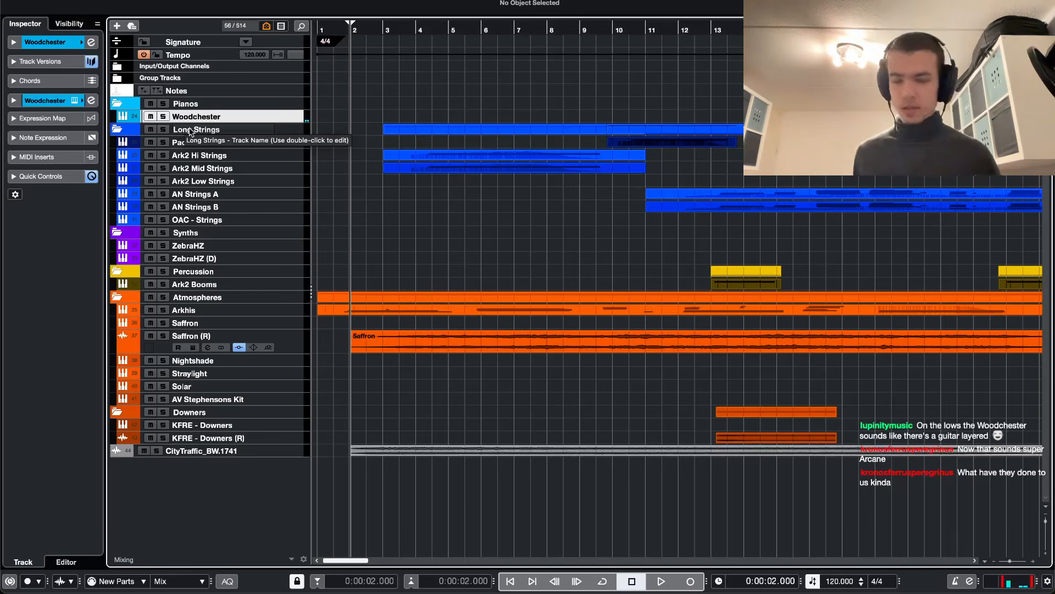
{"action": "key", "text": "space"}
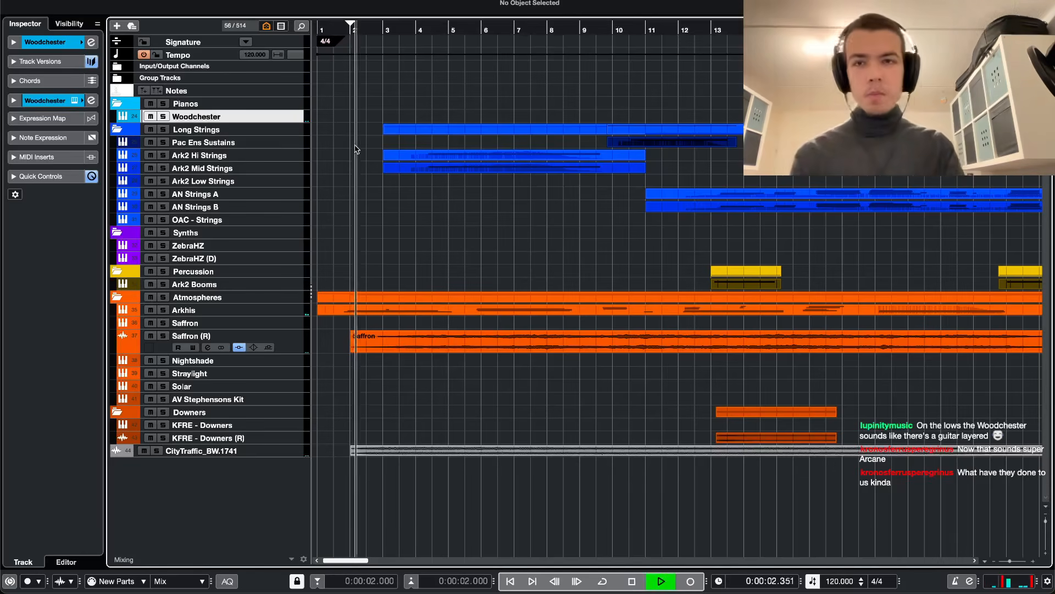
{"action": "key", "text": "space"}
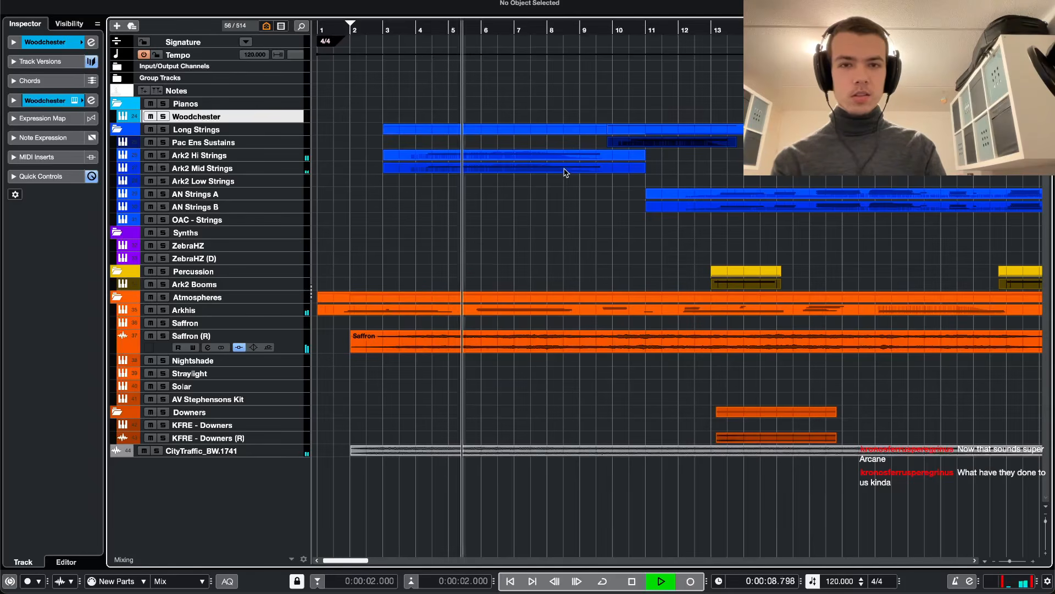
- Record a long sustained F#0 note on the AV Stephensons Kit track while the arrangement plays
{"action": "scroll", "coordinate": [707, 342], "scroll_direction": "right", "scroll_amount": 5}
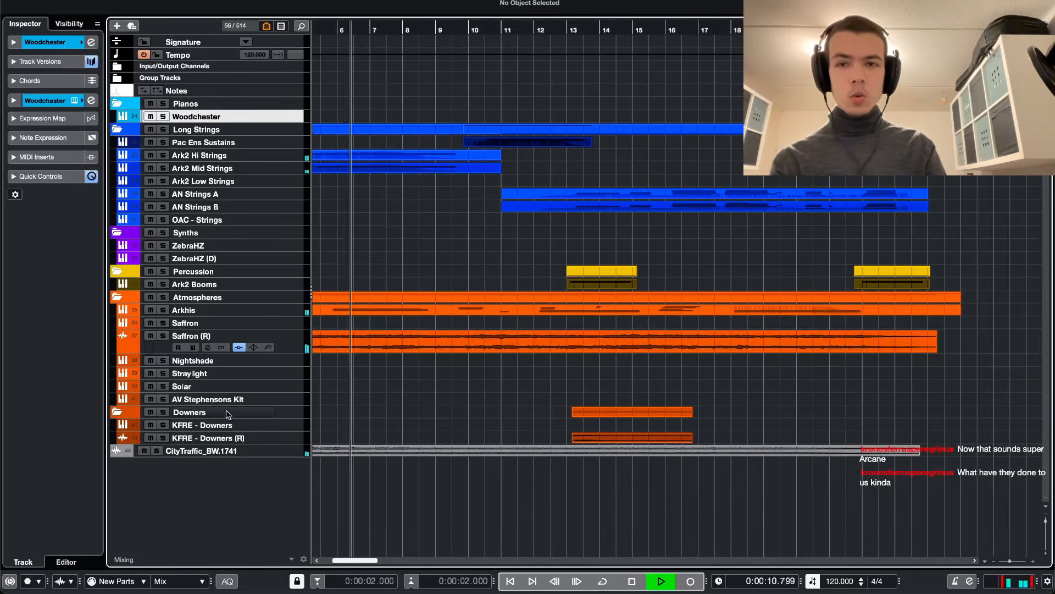
{"action": "left_click", "coordinate": [234, 402]}
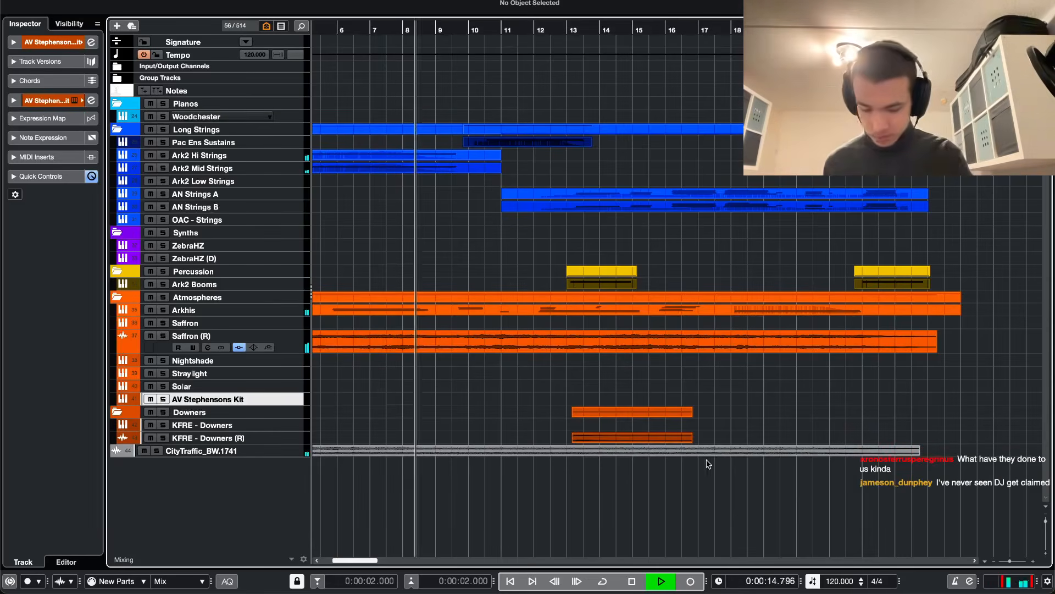
{"action": "left_click", "coordinate": [691, 580]}
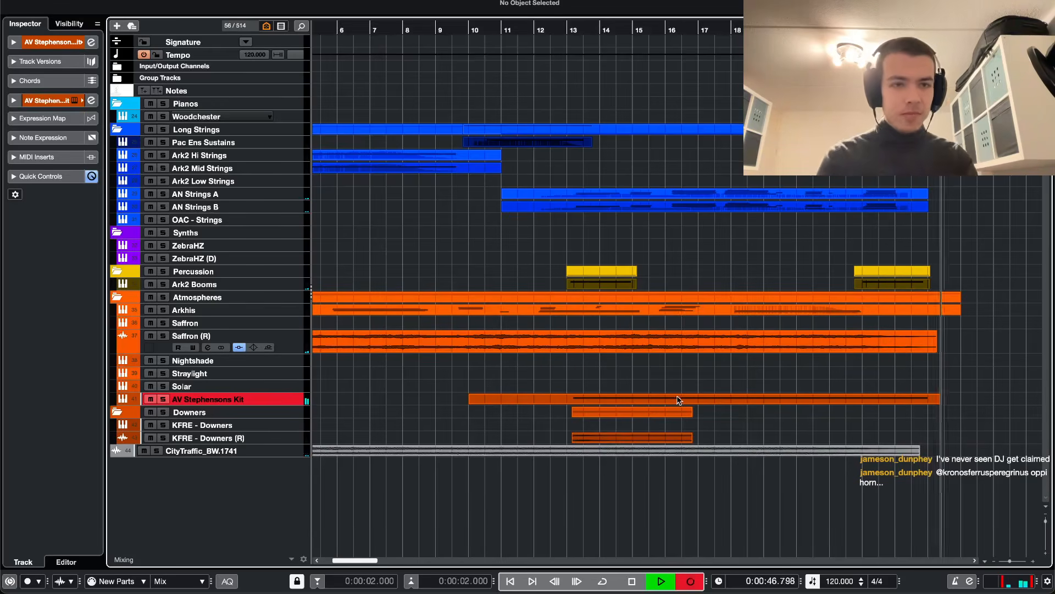
{"action": "key", "text": "space"}
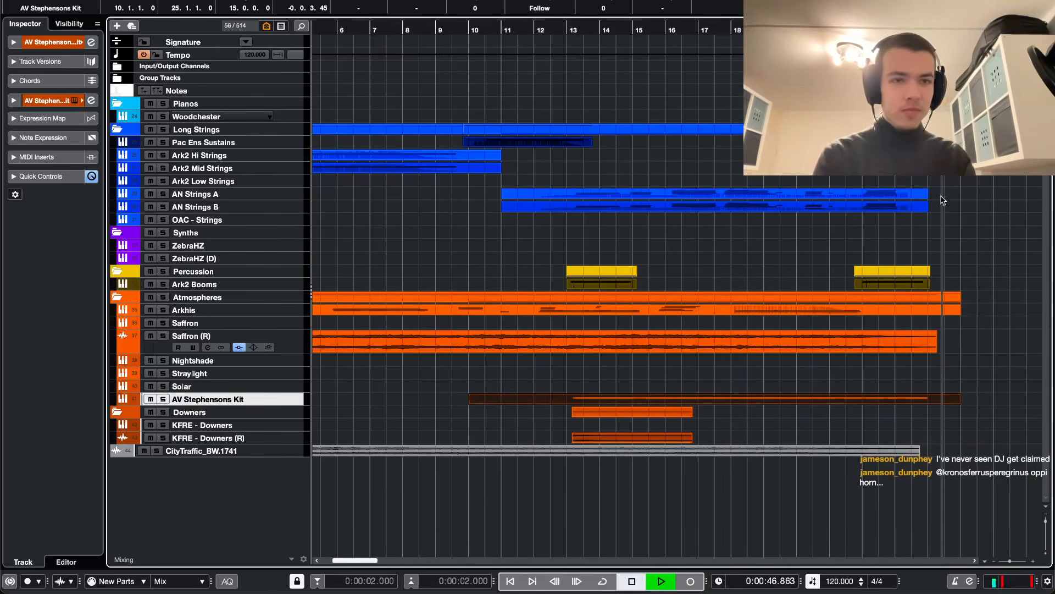
- Draw a falling modulation (CC 1) line in the AN Strings A part, from about bar 22 to past bar 23
{"action": "key", "text": "space"}
{"action": "left_click", "coordinate": [683, 33]}
{"action": "key", "text": "space"}
{"action": "double_click", "coordinate": [887, 195]}
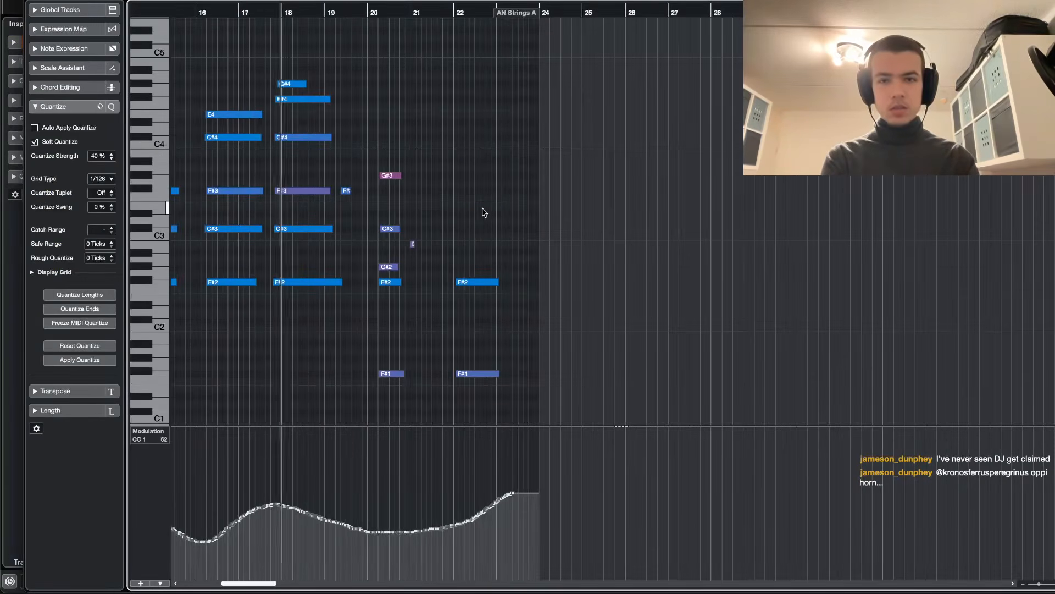
{"action": "scroll", "coordinate": [476, 536], "scroll_direction": "left", "scroll_amount": 2}
{"action": "key", "text": "8"}
{"action": "scroll", "coordinate": [517, 527], "scroll_direction": "up", "scroll_amount": 5}
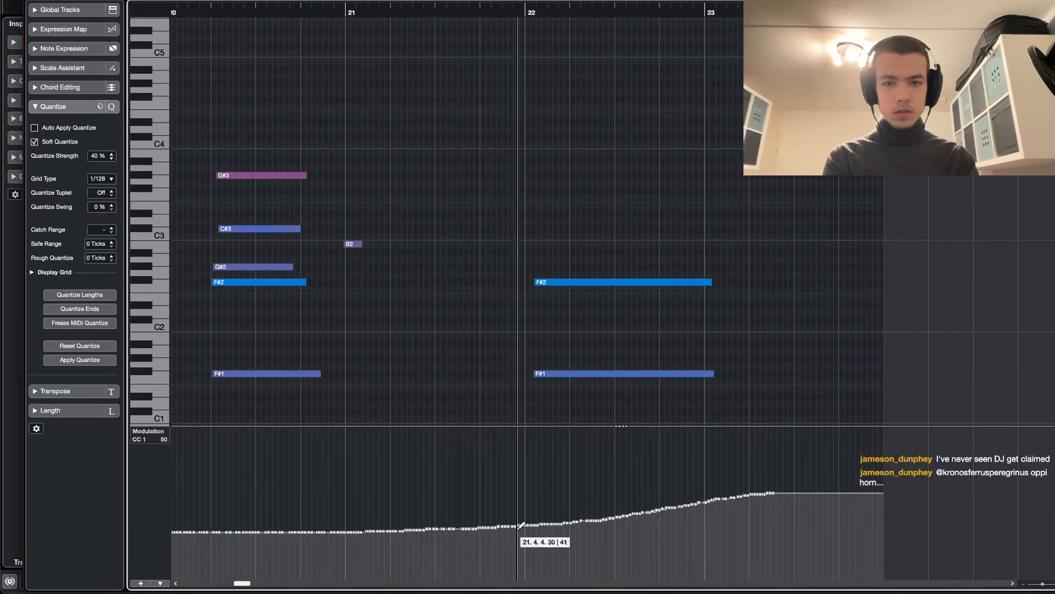
{"action": "mouse_move", "coordinate": [517, 528]}
{"action": "left_mouse_down"}
{"action": "mouse_move", "coordinate": [614, 556]}
{"action": "mouse_move", "coordinate": [769, 576]}
{"action": "left_mouse_up"}
{"action": "key", "text": "Return"}
- Shorten the long F#0 note in the AV Stephensons Kit part so it ends at about bar 22
{"action": "scroll", "coordinate": [930, 243], "scroll_direction": "up", "scroll_amount": 5}
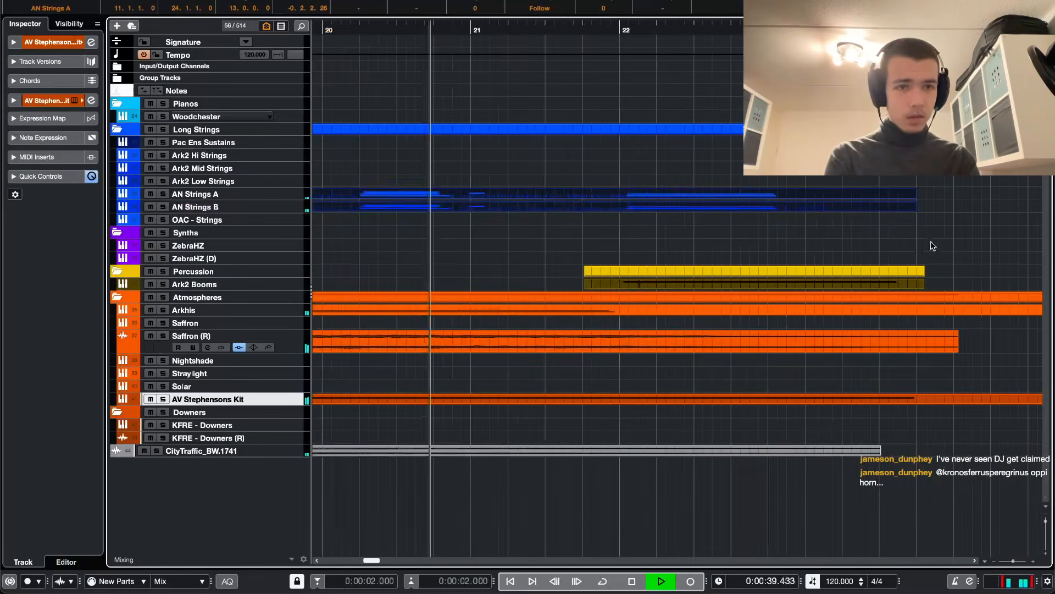
{"action": "left_click", "coordinate": [901, 400]}
{"action": "key", "text": "Return"}
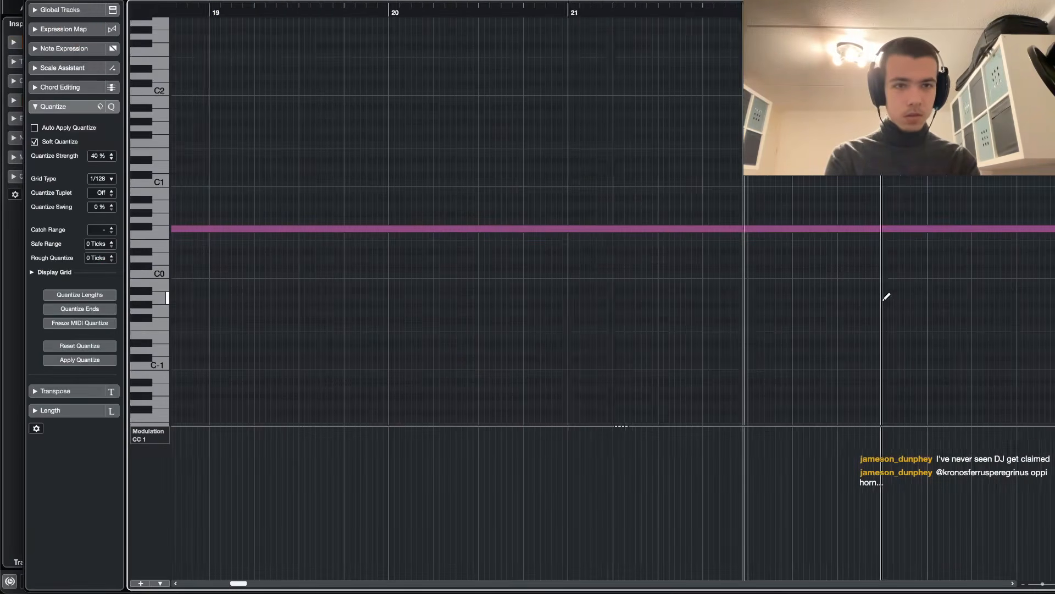
{"action": "left_click_drag", "start_coordinate": [977, 229], "coordinate": [837, 235]}
{"action": "key", "text": "Return"}
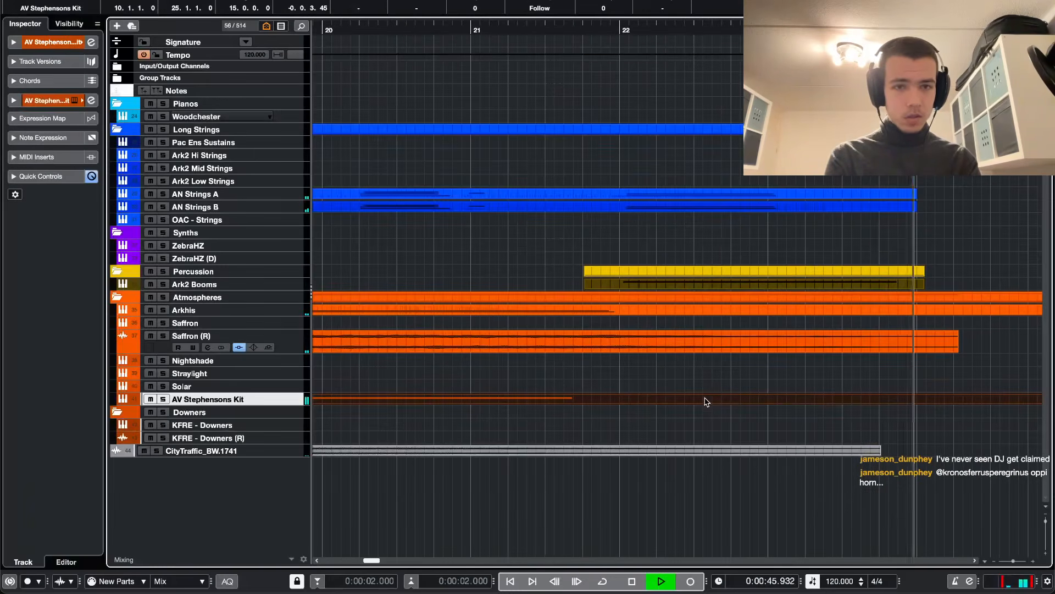
{"action": "key", "text": "Return"}
{"action": "key", "text": "Return"}
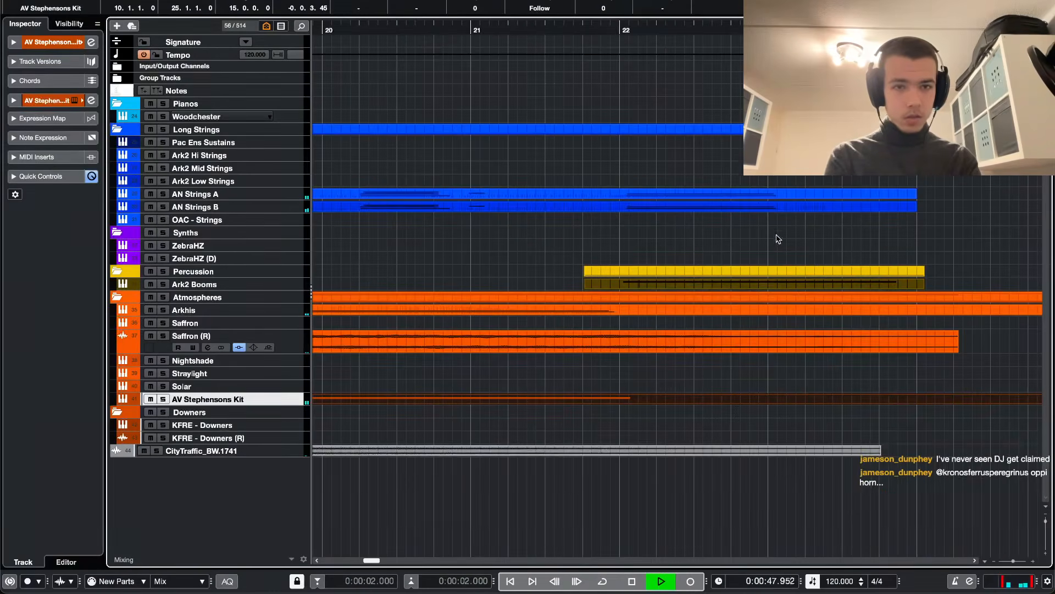
- Play back the ending from about bar 20 and check the AV Stephensons Kit channel's fader and equalizer
{"action": "left_click", "coordinate": [372, 27]}
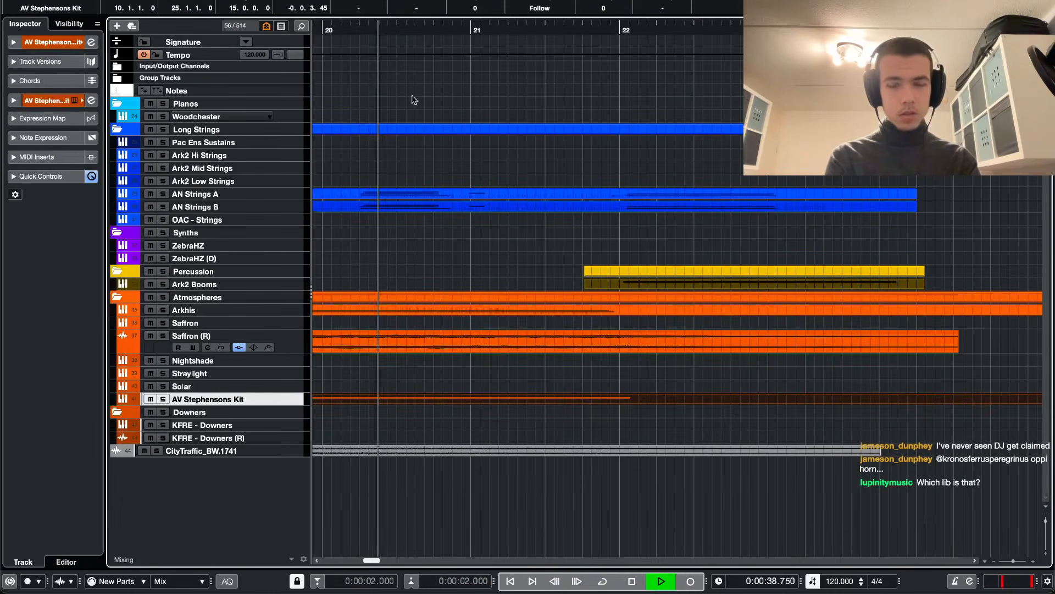
{"action": "left_click", "coordinate": [533, 424]}
{"action": "key", "text": "e"}
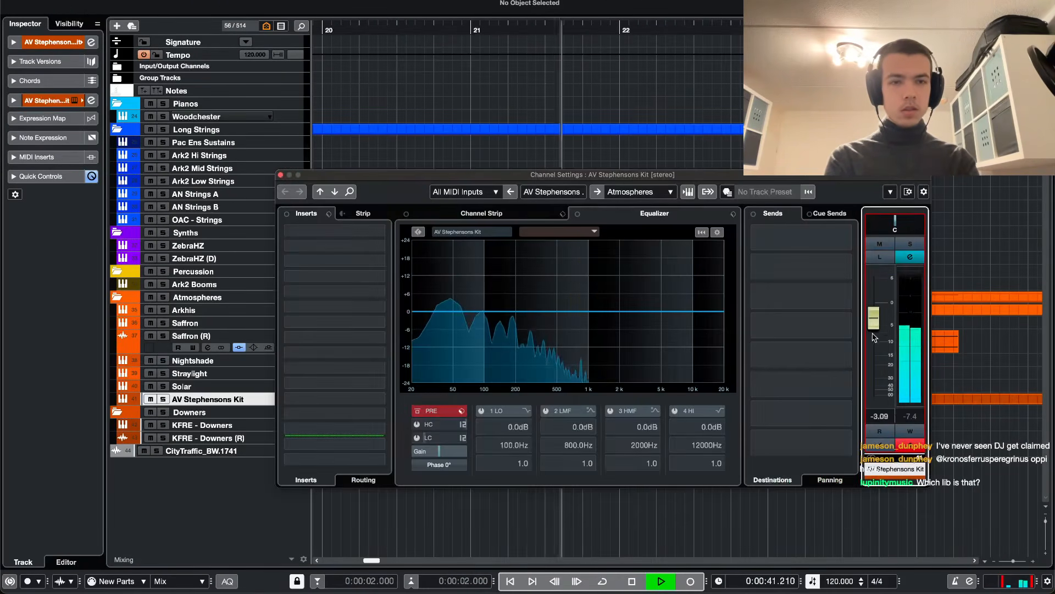
{"action": "key", "text": "e"}
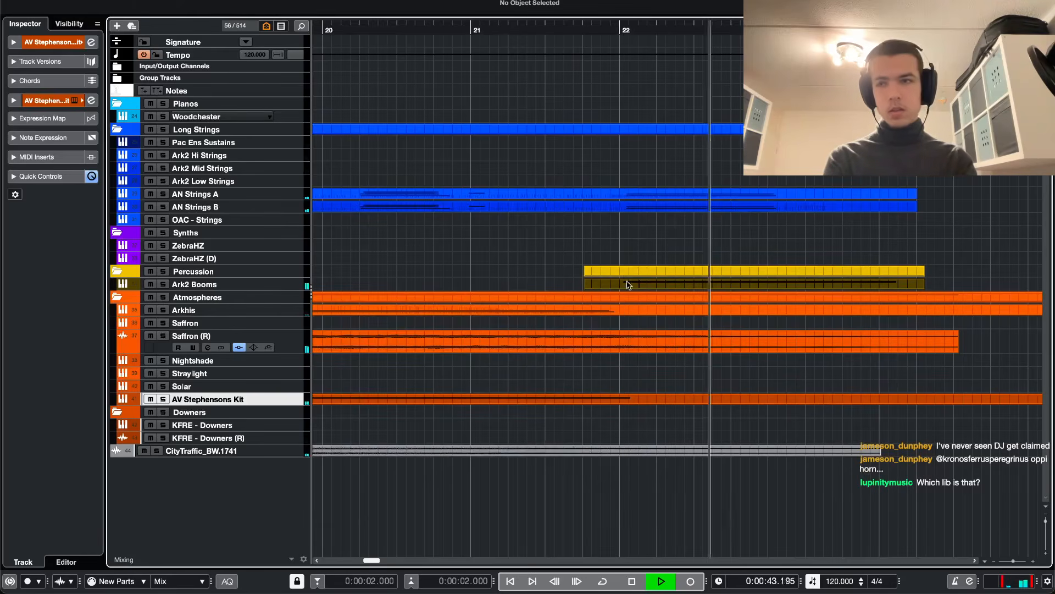
- Trim the end of the AV Stephensons Kit note slightly so it stops just before bar 22
{"action": "double_click", "coordinate": [664, 404]}
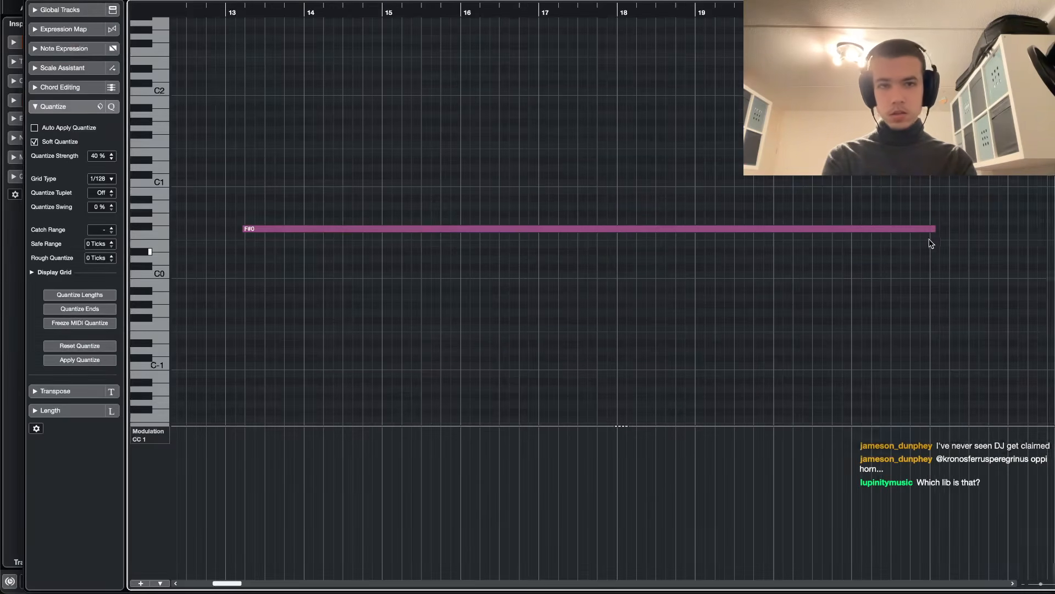
{"action": "left_click_drag", "start_coordinate": [933, 231], "coordinate": [926, 231]}
{"action": "key", "text": "Return"}
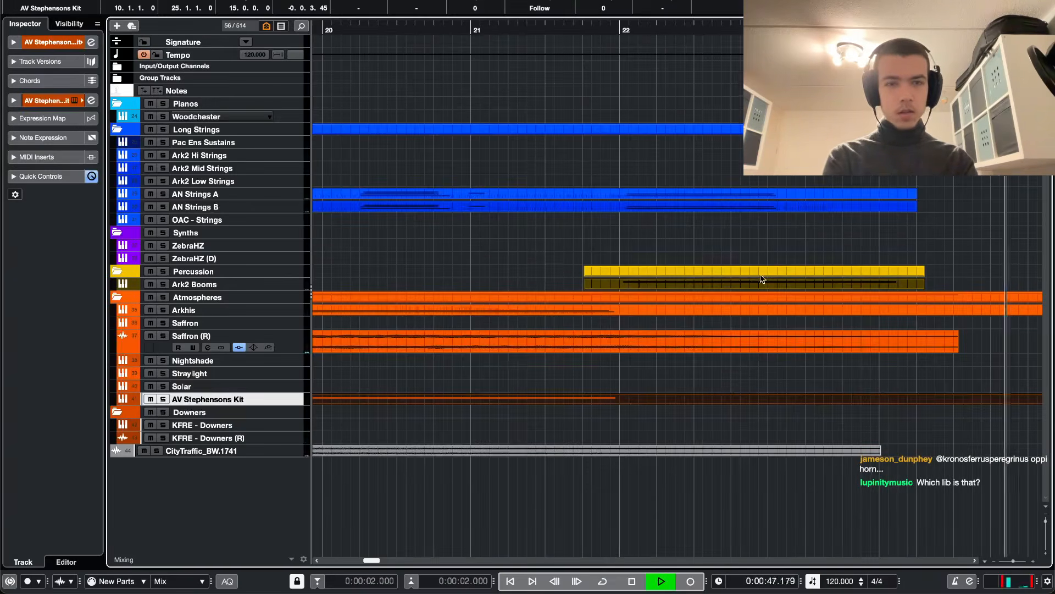
- Play the arrangement from bar 2 again and stop after a few seconds
{"action": "key", "text": "KP_1"}
{"action": "scroll", "coordinate": [469, 245], "scroll_direction": "down", "scroll_amount": 2}
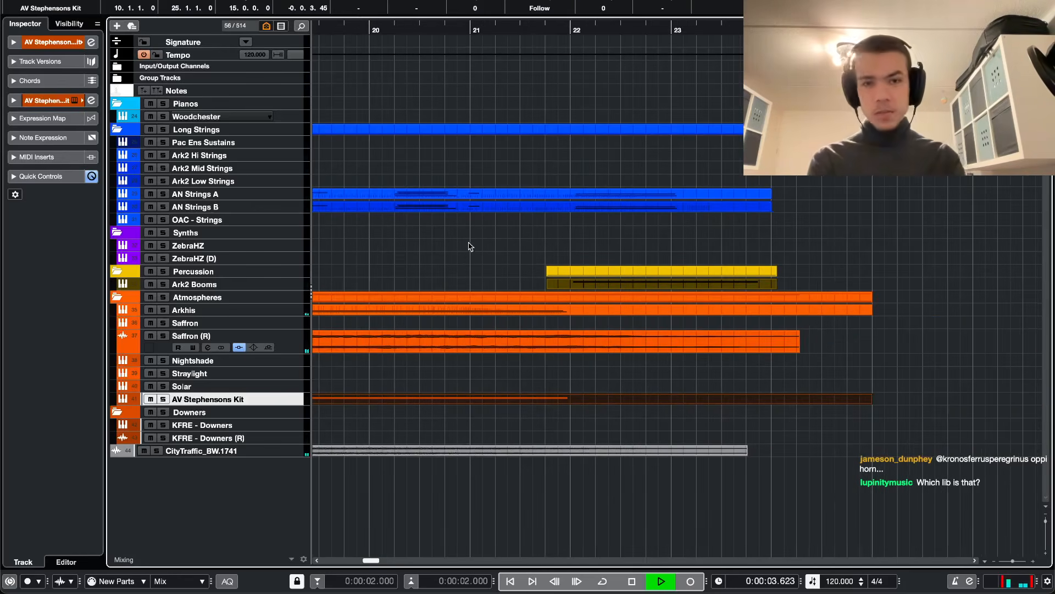
{"action": "scroll", "coordinate": [479, 226], "scroll_direction": "left", "scroll_amount": 10}
{"action": "scroll", "coordinate": [467, 176], "scroll_direction": "down", "scroll_amount": 4}
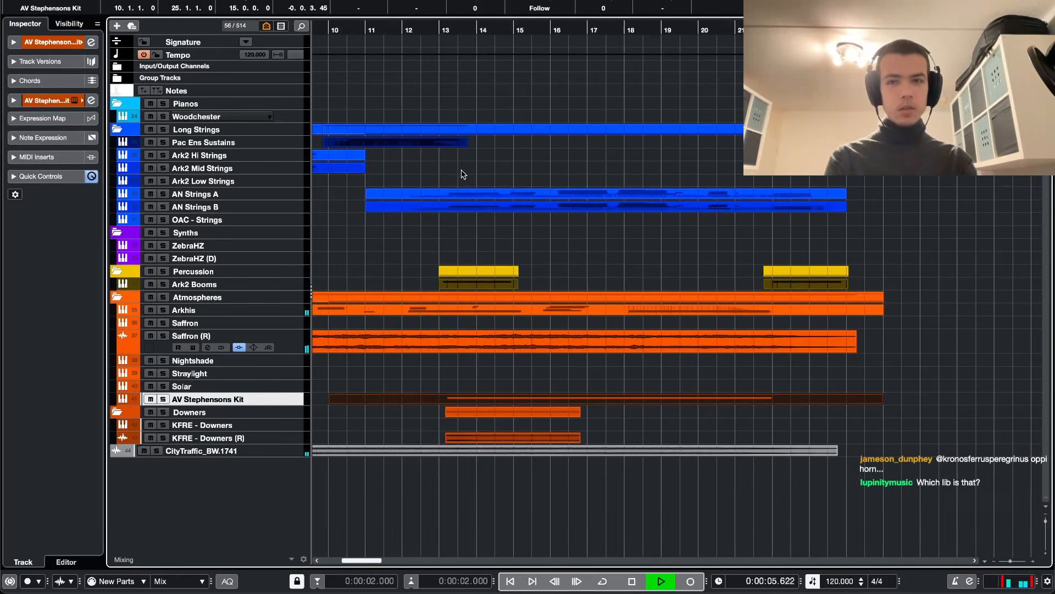
{"action": "key", "text": "space"}
- Listen to AN Strings A and AN Strings B soloed from about bar 18, and turn their solo off
{"action": "left_click", "coordinate": [469, 31]}
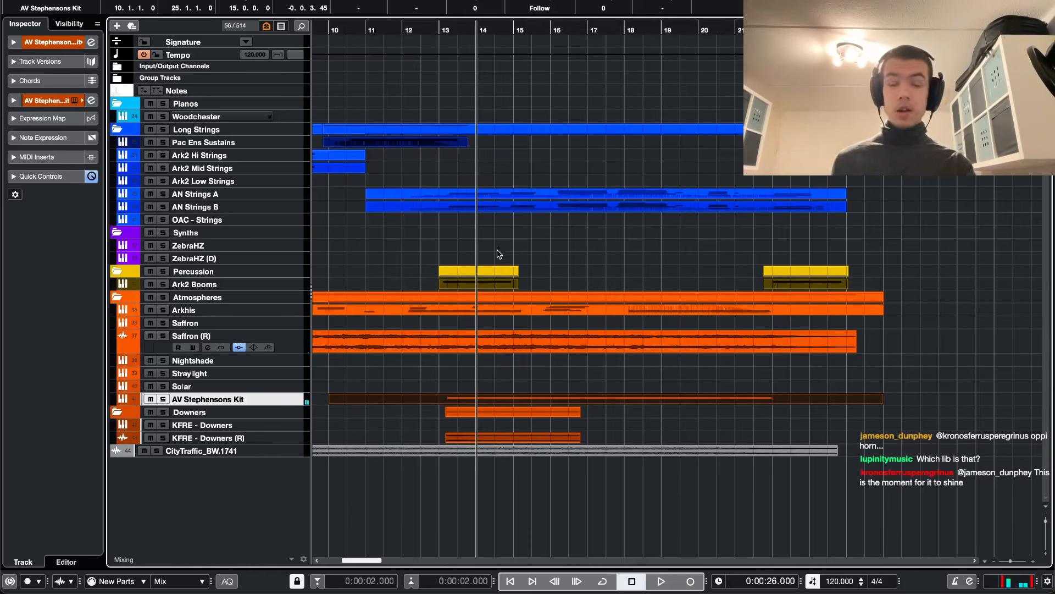
{"action": "left_click", "coordinate": [649, 33]}
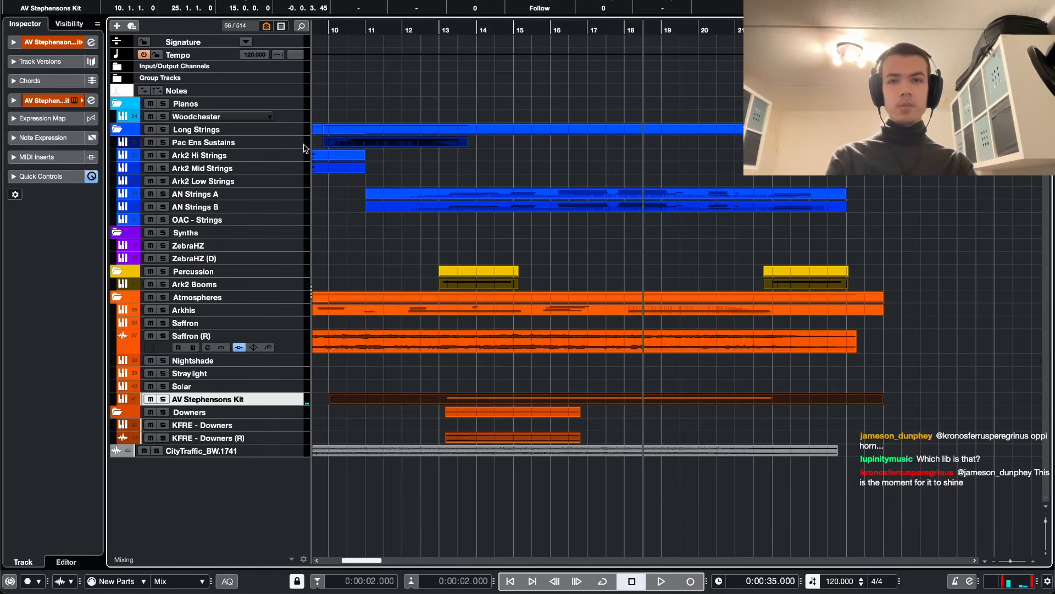
{"action": "left_click", "coordinate": [220, 194]}
{"action": "left_click", "coordinate": [238, 207], "text": "shift"}
{"action": "key", "text": "s"}
{"action": "key", "text": "space"}
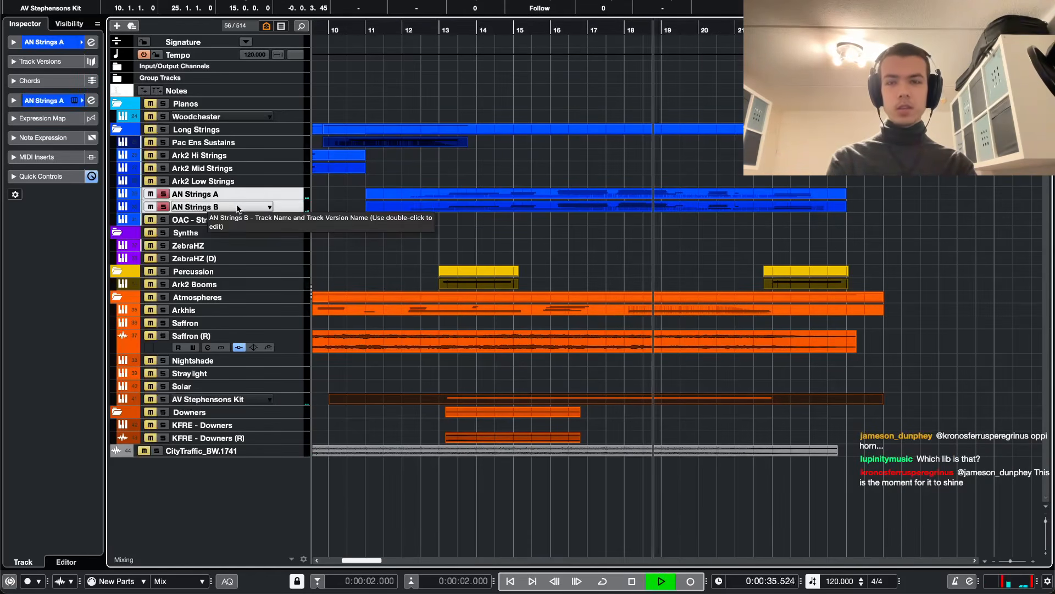
{"action": "key", "text": "space"}
{"action": "key", "text": "s"}
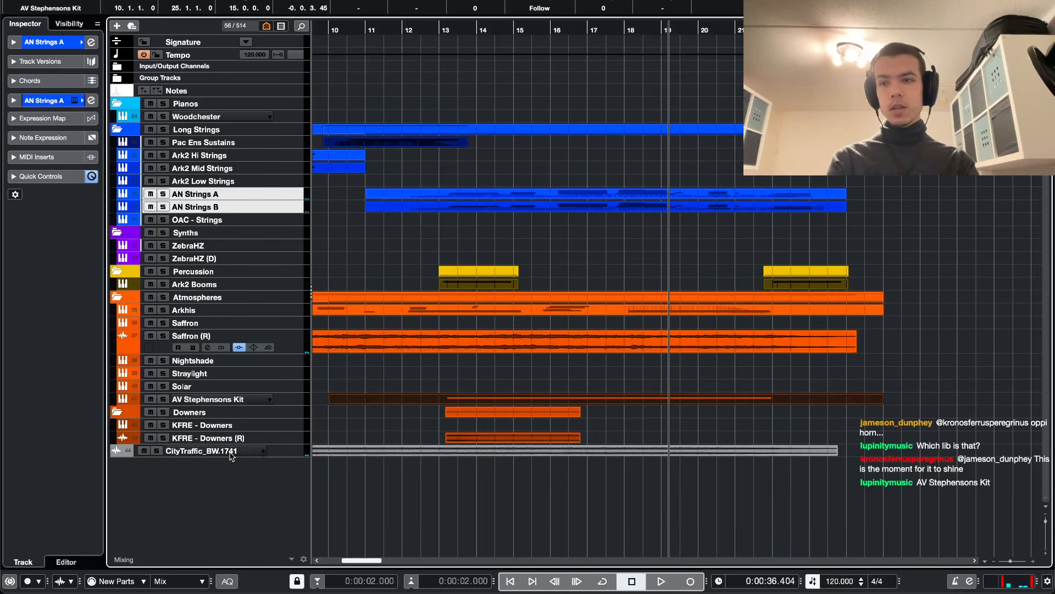
- Open the AV Stephensons Kit track's Kontakt instrument, look through the library list, and close the window
{"action": "left_click", "coordinate": [211, 401]}
{"action": "key", "text": "e"}
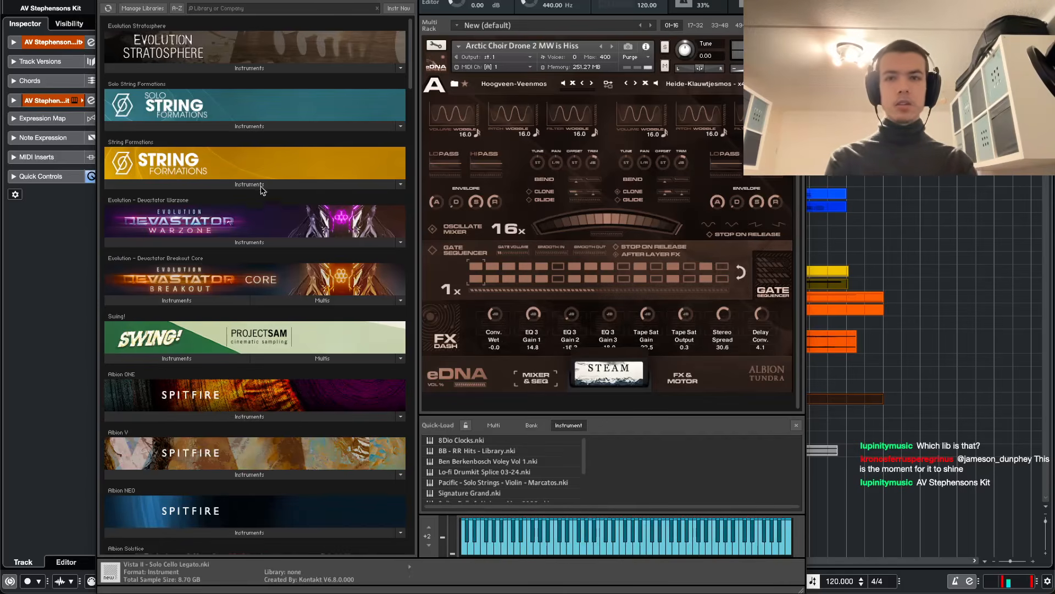
{"action": "scroll", "coordinate": [265, 192], "scroll_direction": "down", "scroll_amount": 3}
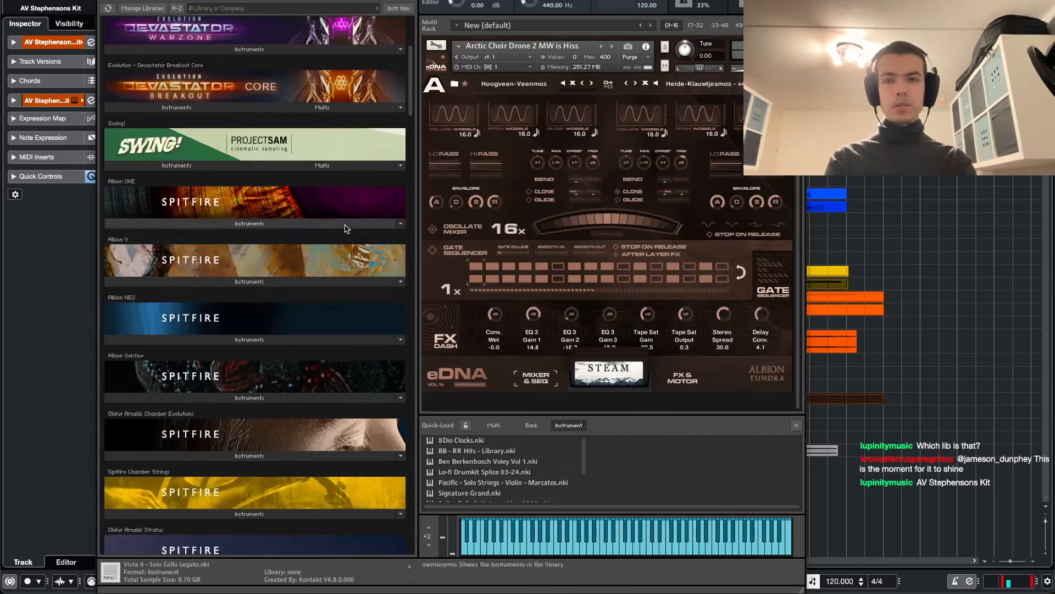
{"action": "key", "text": "super+w"}
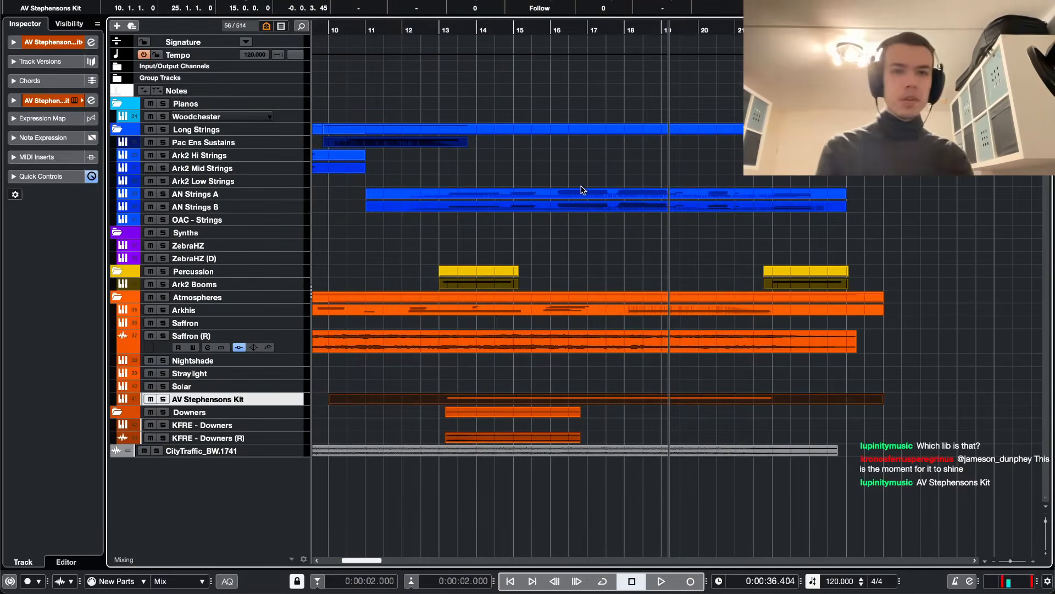
- Show all tracks, including the disabled ones, and find the AV string tracks in the Long Strings folder
{"action": "key", "text": "alt+v"}
{"action": "scroll", "coordinate": [282, 273], "scroll_direction": "down", "scroll_amount": 8}
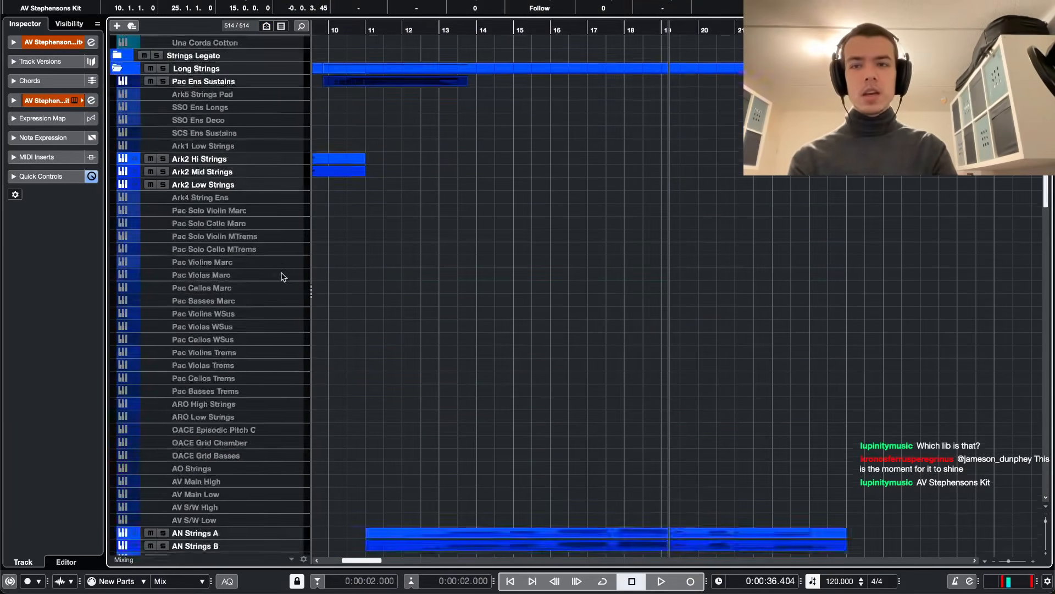
{"action": "scroll", "coordinate": [237, 209], "scroll_direction": "down", "scroll_amount": 9}
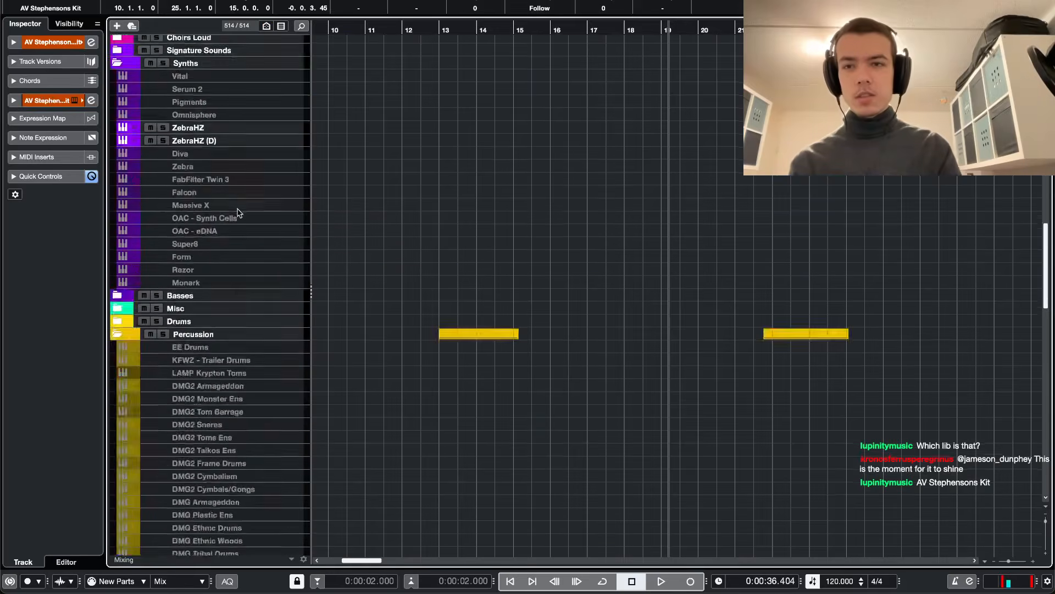
{"action": "scroll", "coordinate": [228, 236], "scroll_direction": "up", "scroll_amount": 7}
{"action": "scroll", "coordinate": [227, 237], "scroll_direction": "up", "scroll_amount": 2}
{"action": "left_click", "coordinate": [220, 189]}
{"action": "left_click", "coordinate": [219, 201], "text": "shift"}
{"action": "right_click", "coordinate": [203, 200]}
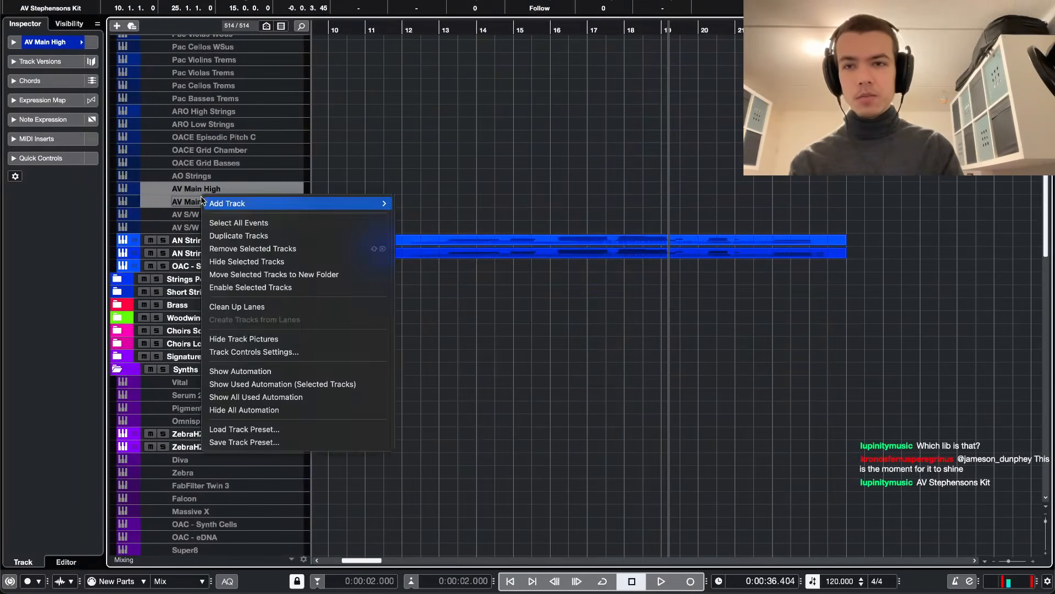
{"action": "left_click", "coordinate": [229, 289]}
- Enable the AV S/W High and AV S/W Low tracks and hide the disabled tracks again
{"action": "left_click", "coordinate": [220, 214]}
{"action": "left_click", "coordinate": [220, 227], "text": "shift"}
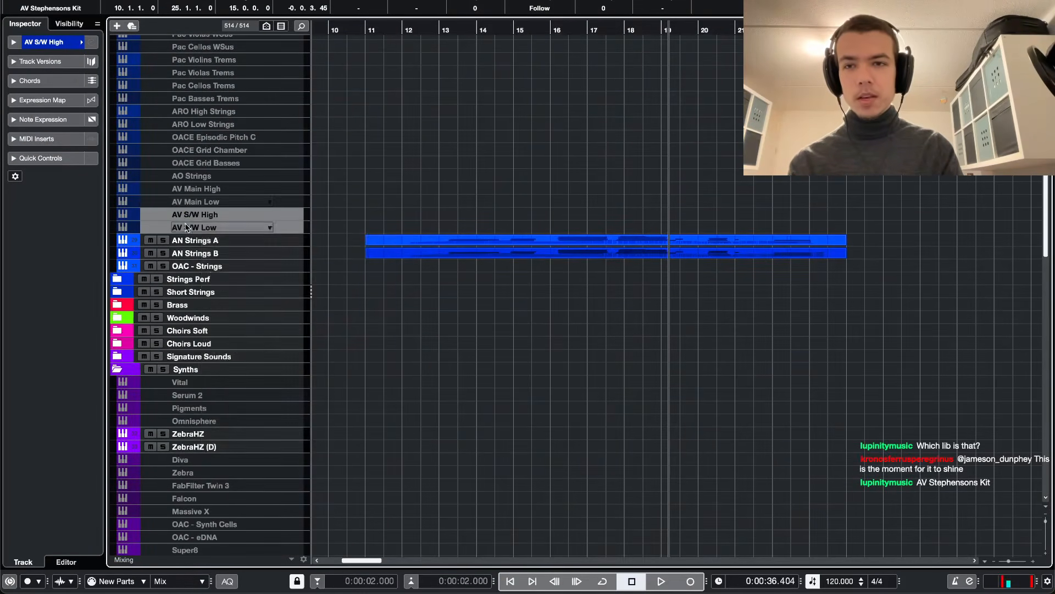
{"action": "right_click", "coordinate": [188, 227]}
{"action": "left_click", "coordinate": [198, 317]}
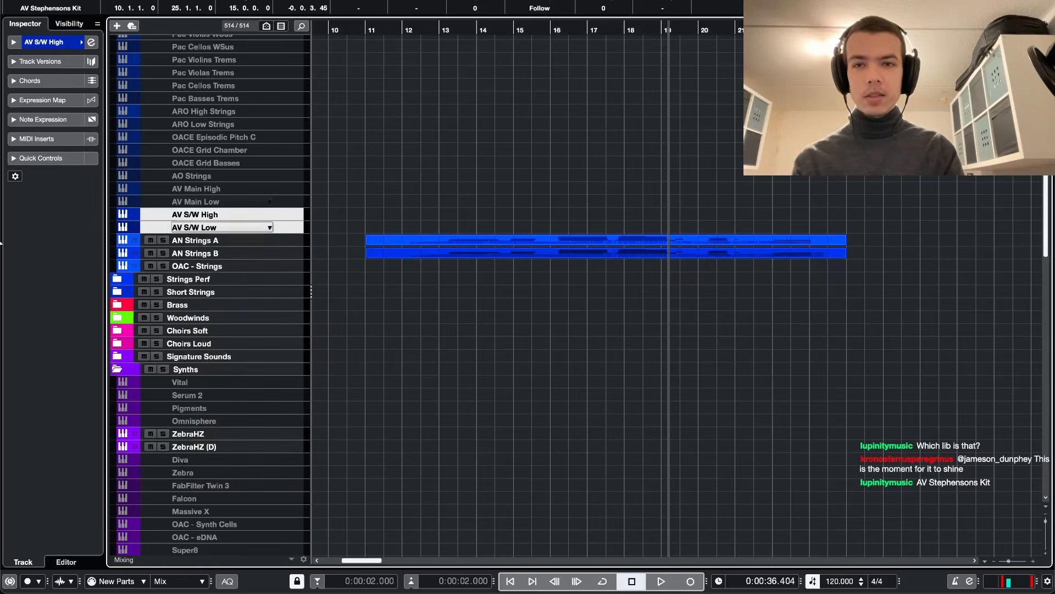
{"action": "left_click", "coordinate": [434, 154]}
{"action": "key", "text": "ctrl+h"}
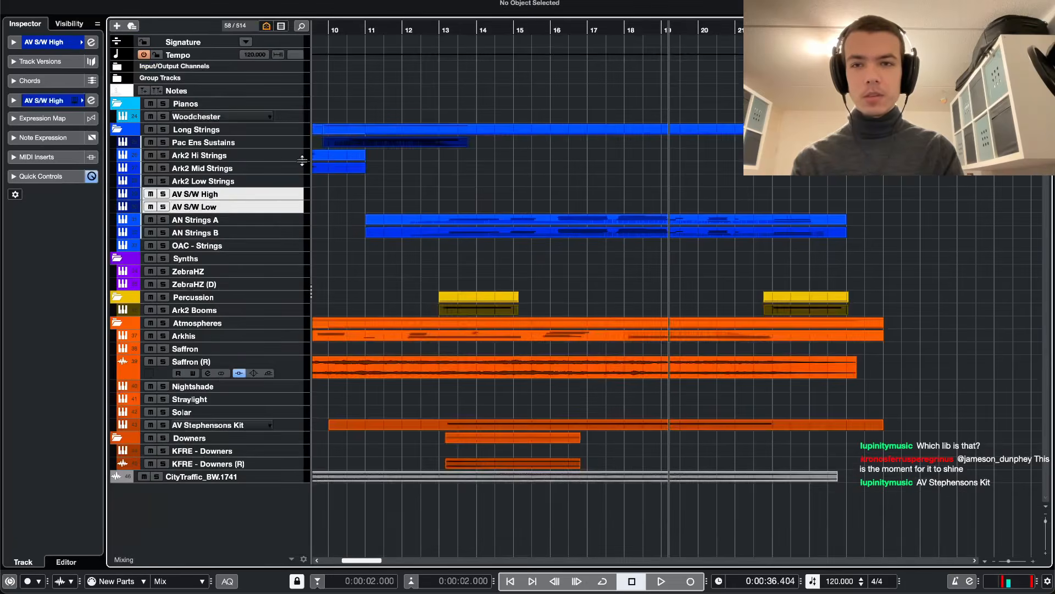
- Check AV S/W Low's instrument and channel settings and the group channels in the mixer, and return to the arrangement
{"action": "left_click", "coordinate": [237, 208]}
{"action": "key", "text": "e"}
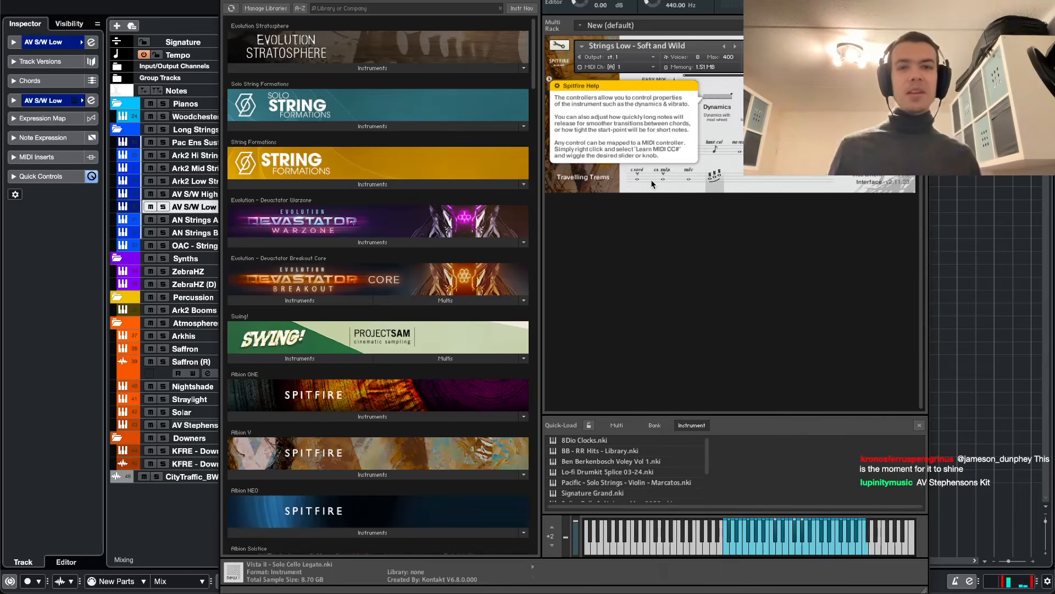
{"action": "key", "text": "F3"}
{"action": "key", "text": "e"}
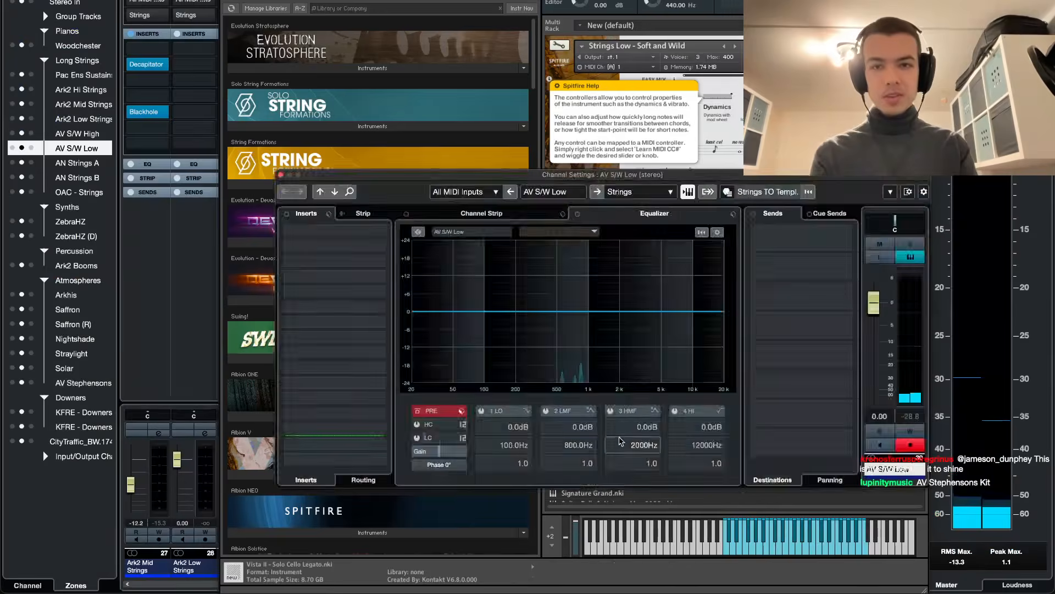
{"action": "key", "text": "e"}
{"action": "key", "text": "e"}
{"action": "key", "text": "e"}
{"action": "key", "text": "e"}
{"action": "left_click_drag", "start_coordinate": [667, 583], "coordinate": [253, 577]}
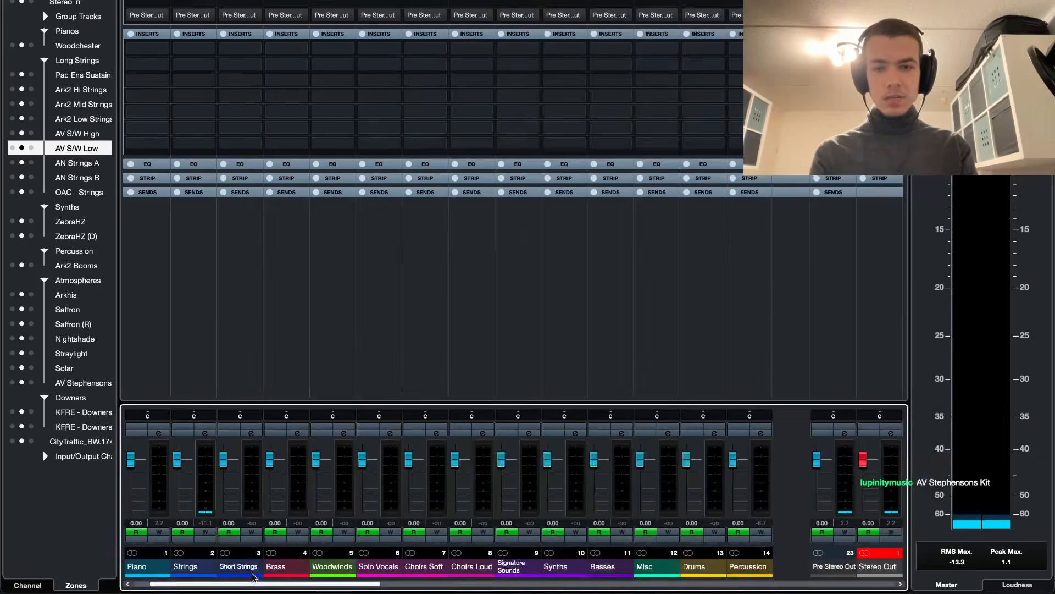
{"action": "key", "text": "F3"}
{"action": "left_click", "coordinate": [454, 160]}
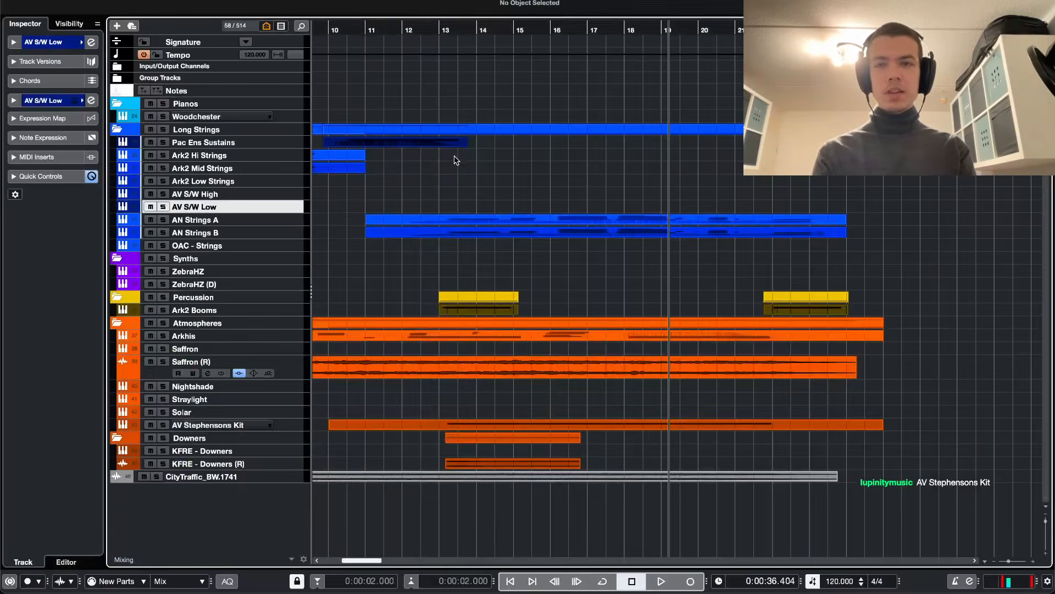
- Open AV S/W Low's instrument, show its individual microphone mix and turn on the O microphone
{"action": "key", "text": "e"}
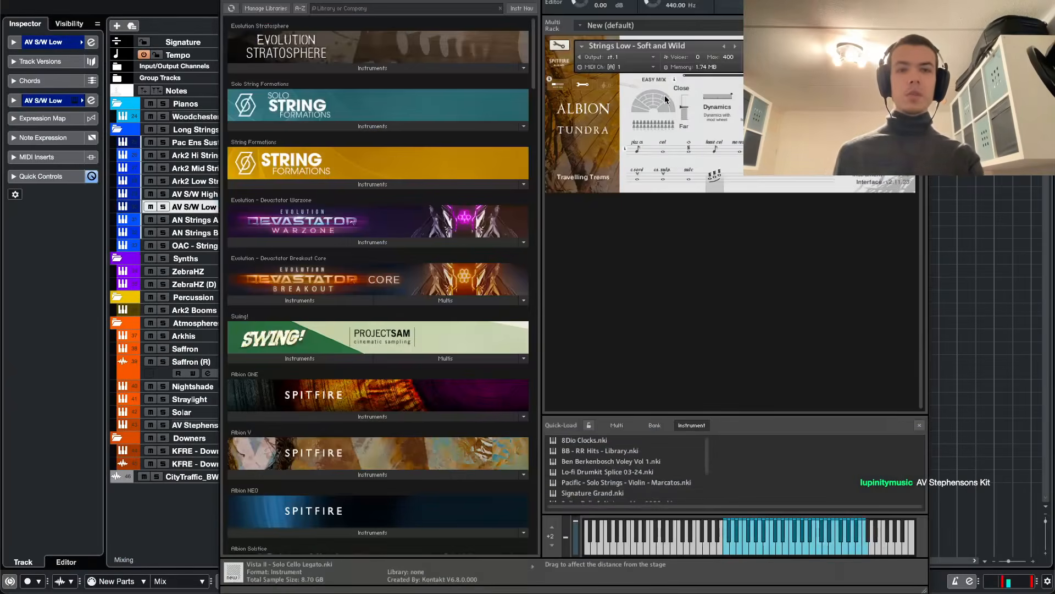
{"action": "left_click", "coordinate": [583, 85]}
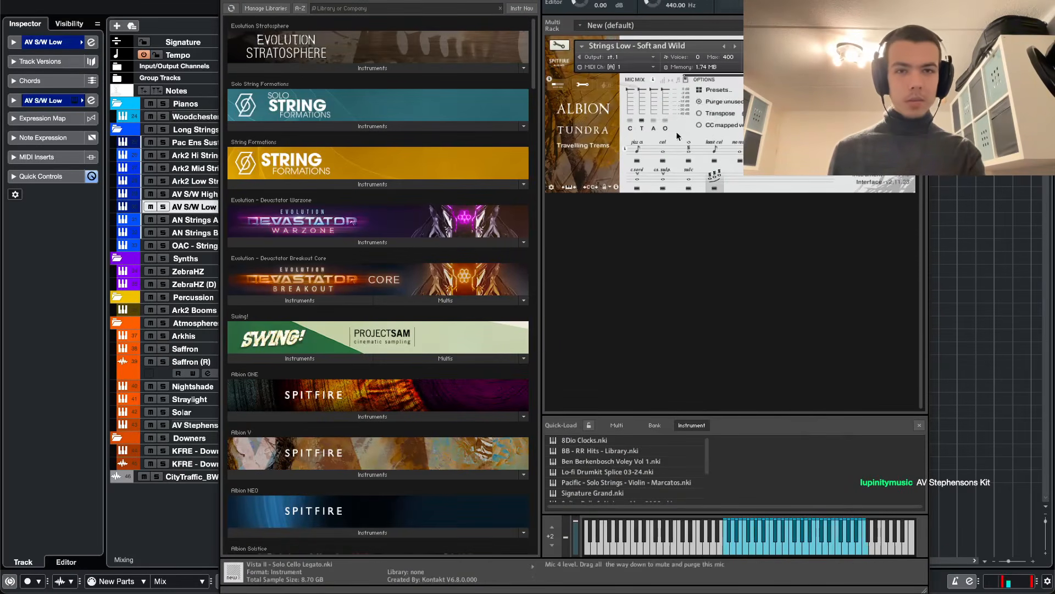
{"action": "left_click", "coordinate": [666, 122]}
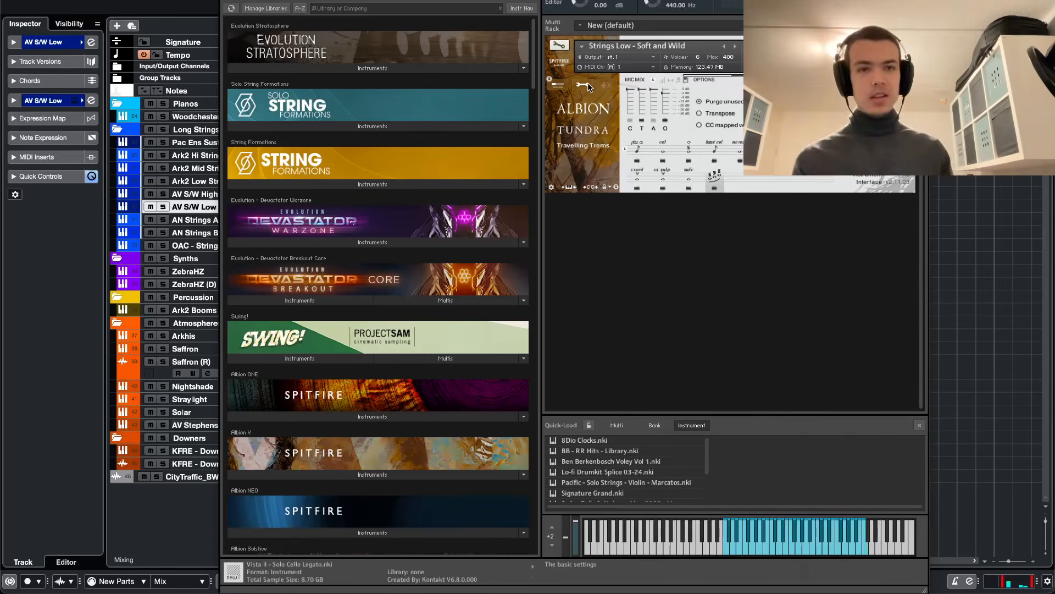
- Audition the Strings Low articulations from Brushed Pizz CS to Pizz Harmonic Bass, choose Sul C, and close the instrument
{"action": "left_click", "coordinate": [637, 152]}
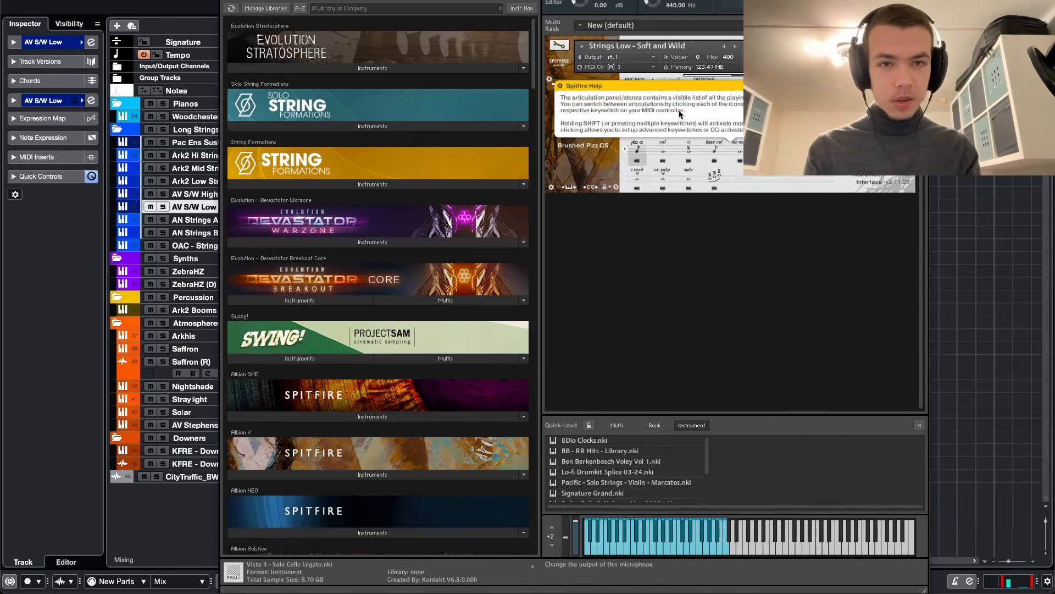
{"action": "left_click", "coordinate": [669, 145]}
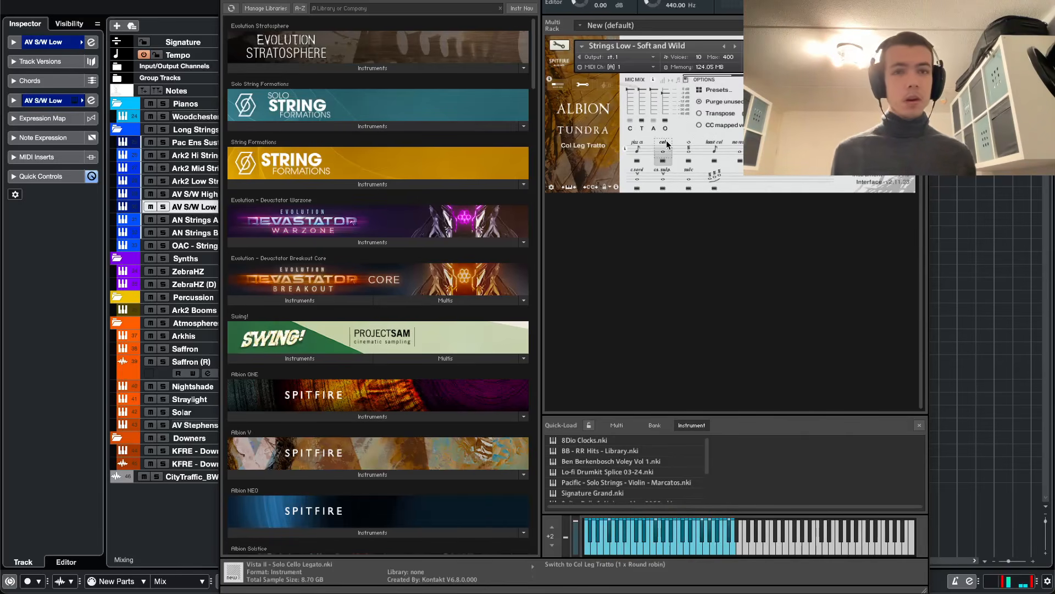
{"action": "left_click", "coordinate": [715, 147]}
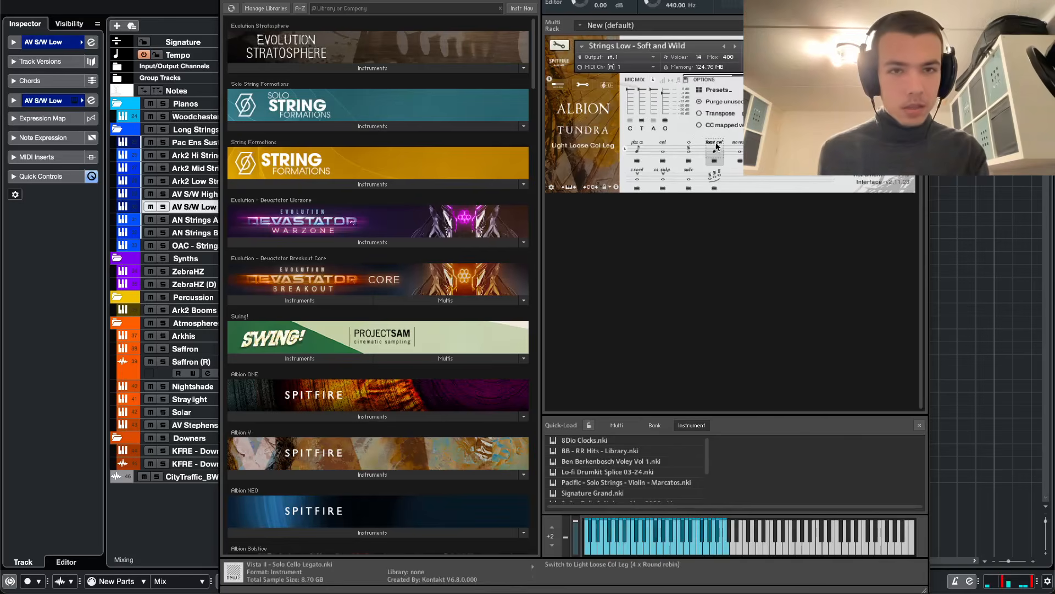
{"action": "left_click", "coordinate": [734, 144]}
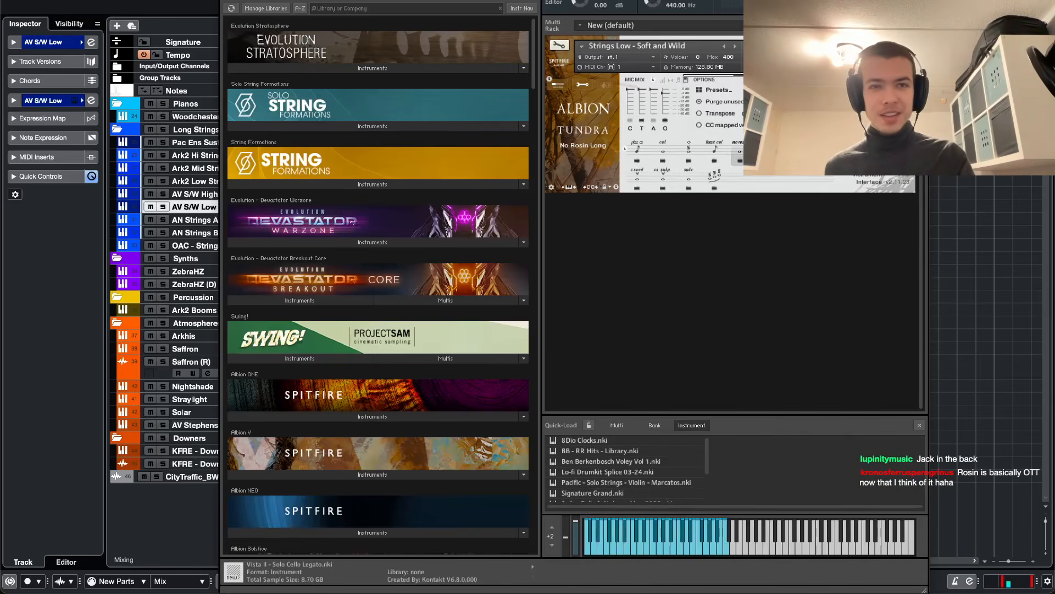
{"action": "left_click", "coordinate": [766, 150]}
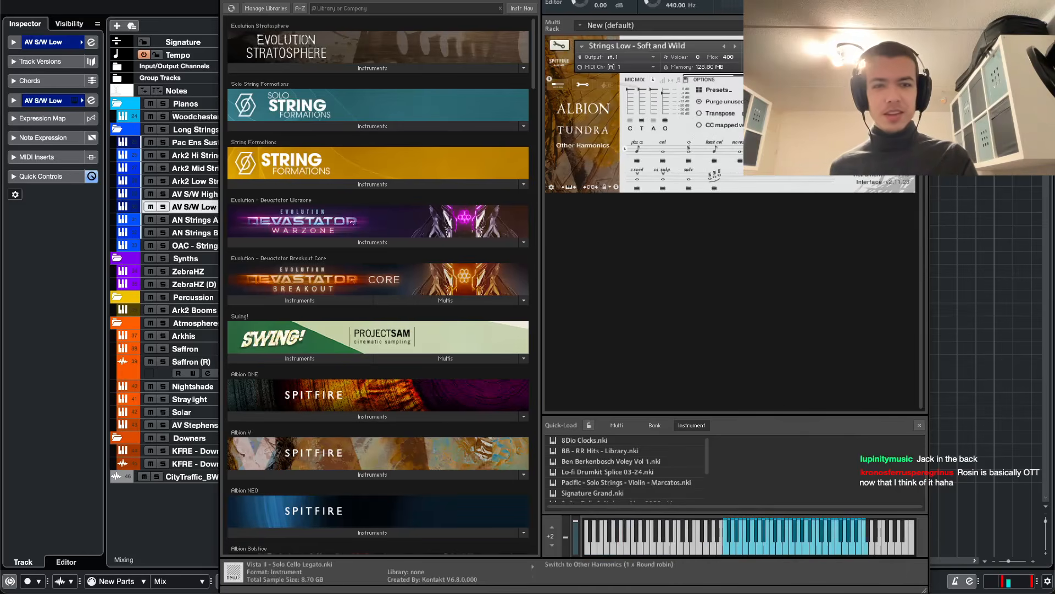
{"action": "left_click", "coordinate": [791, 149]}
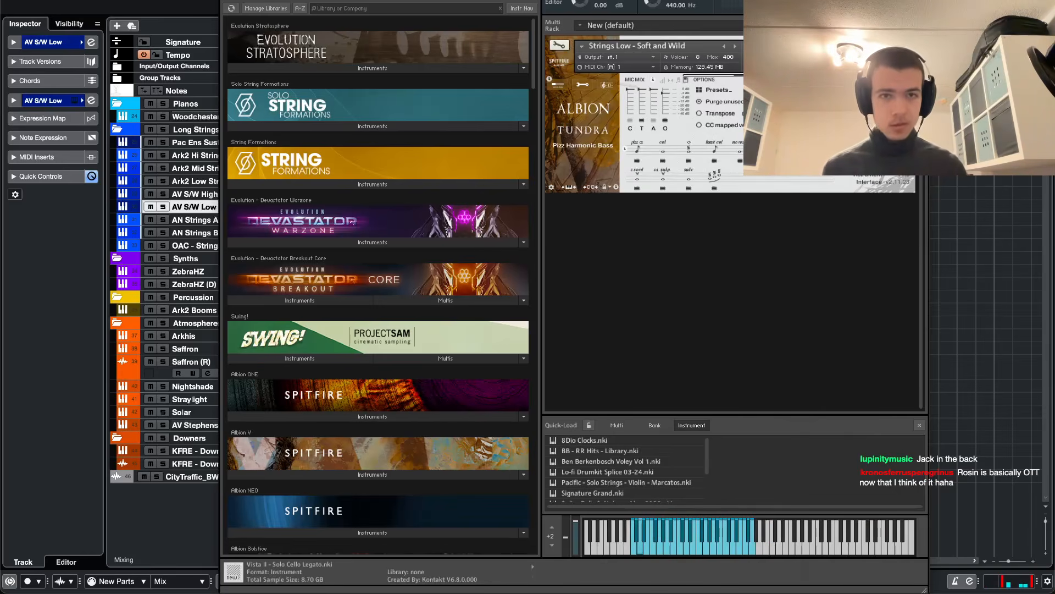
{"action": "left_click", "coordinate": [684, 178]}
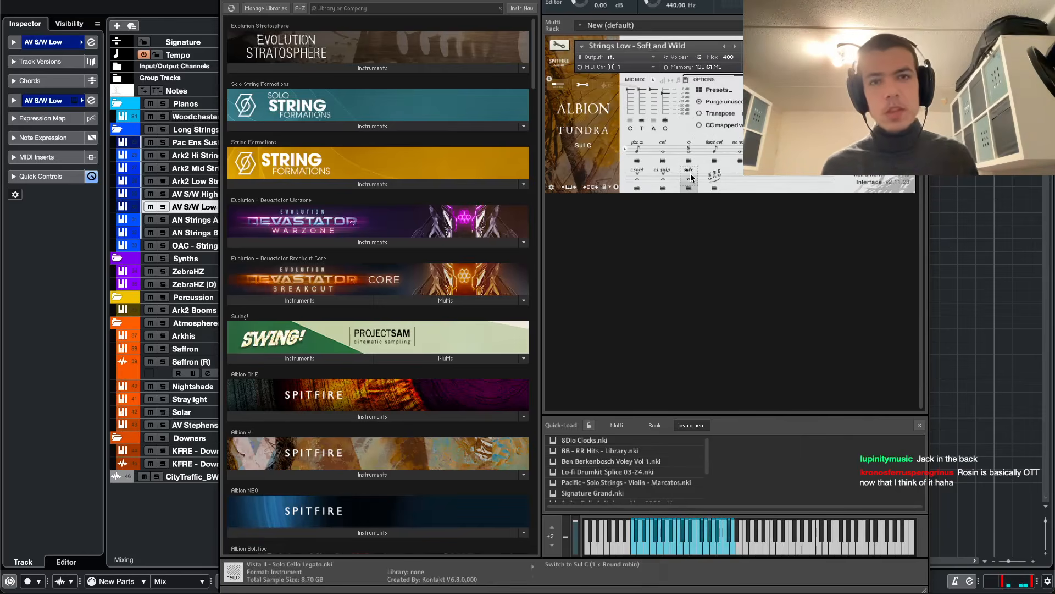
{"action": "key", "text": "super+w"}
- Play from about bar 15 and record a sustained F#2 and C#3 on AV S/W Low, from bar 16 to about bar 22
{"action": "key", "text": "space"}
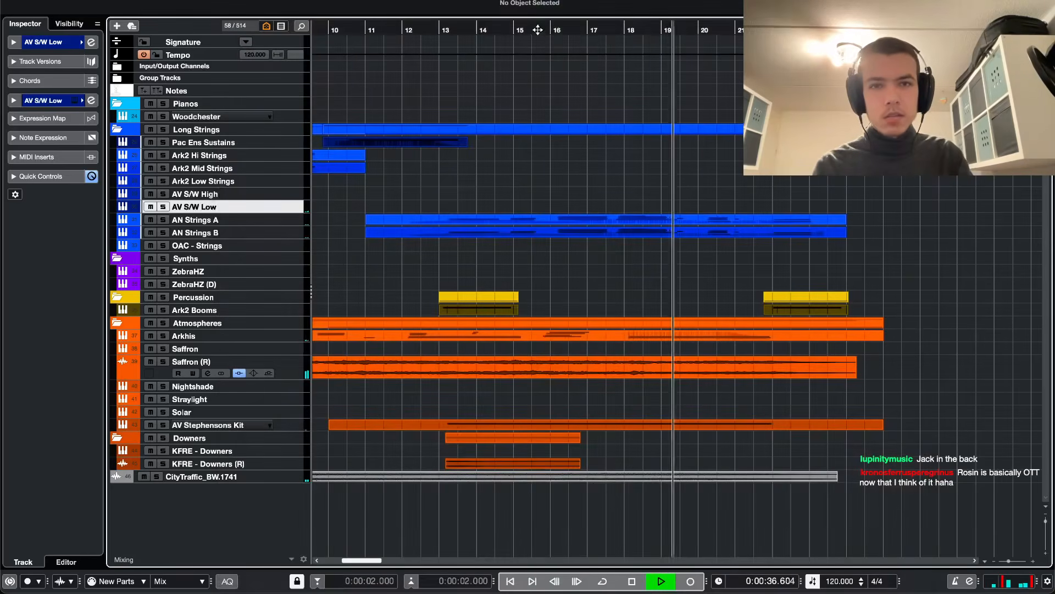
{"action": "left_click", "coordinate": [537, 30]}
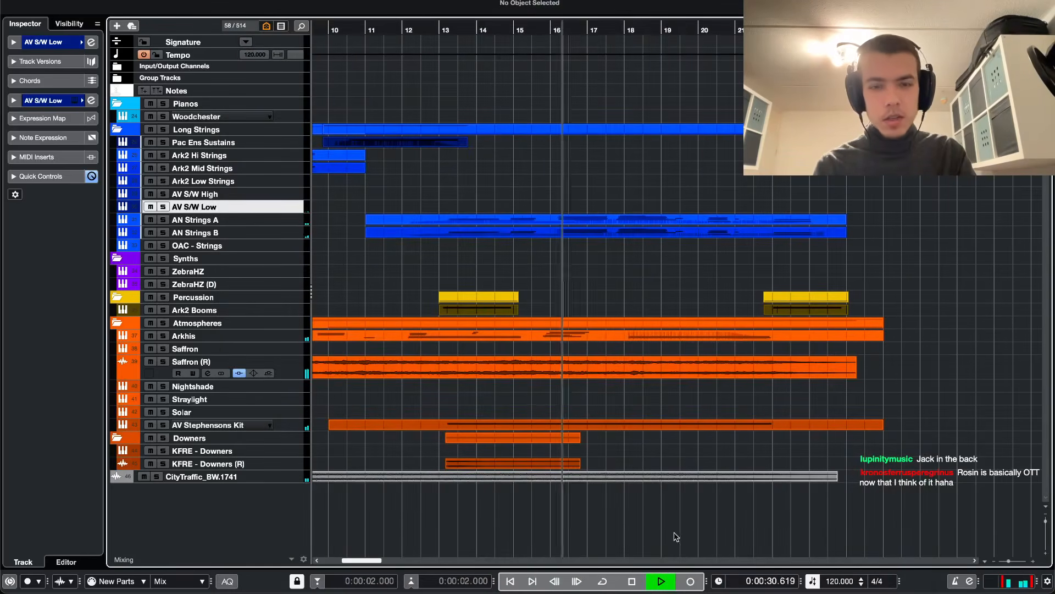
{"action": "left_click", "coordinate": [691, 582]}
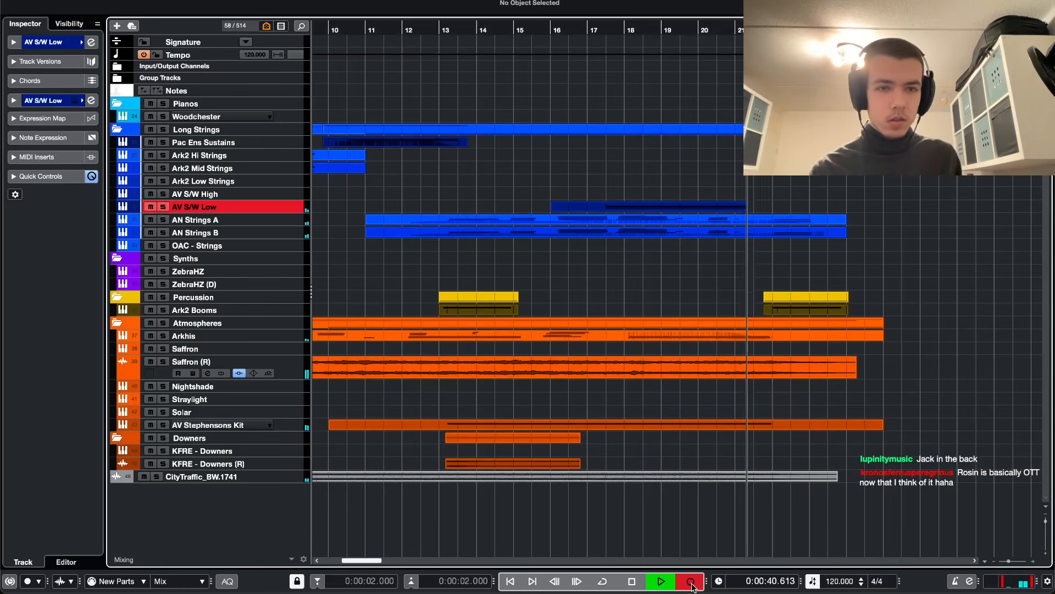
{"action": "key", "text": "space"}
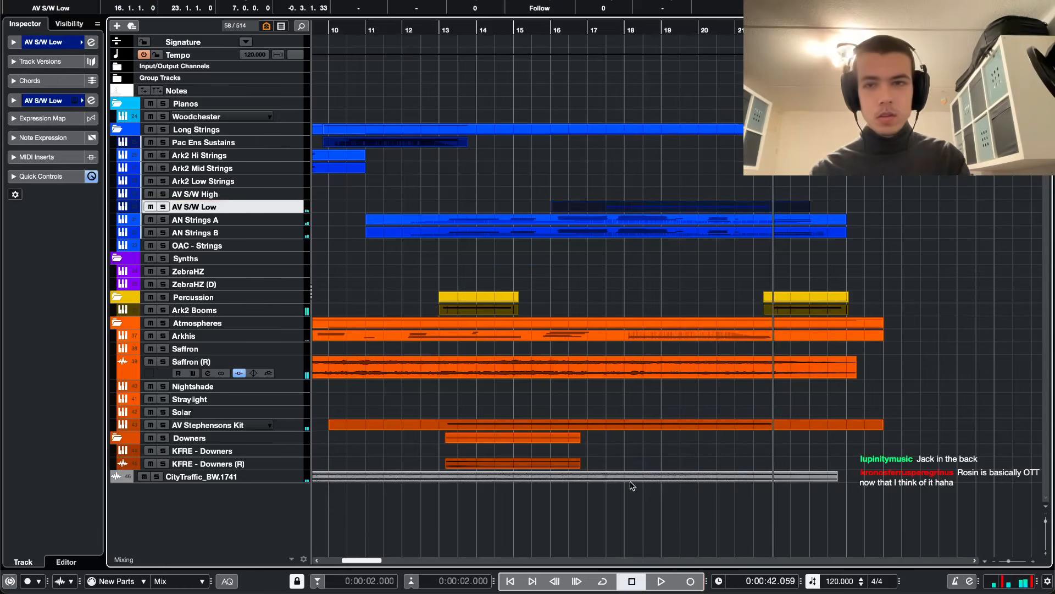
- Solo the Long Strings folder and play it from about the middle of bar 12
{"action": "left_click", "coordinate": [171, 131]}
{"action": "left_click", "coordinate": [163, 129]}
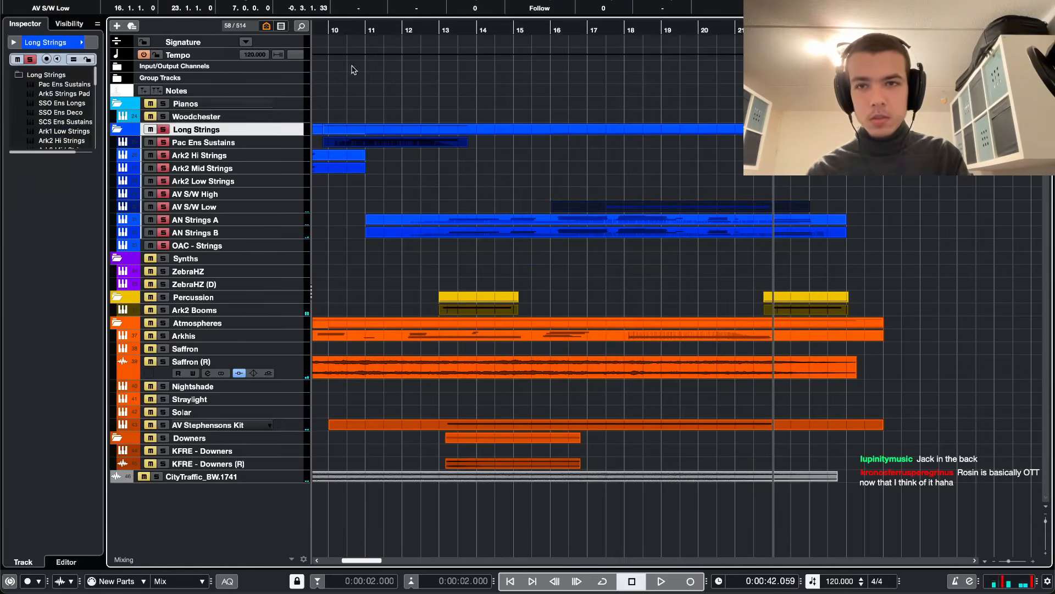
{"action": "key", "text": "space"}
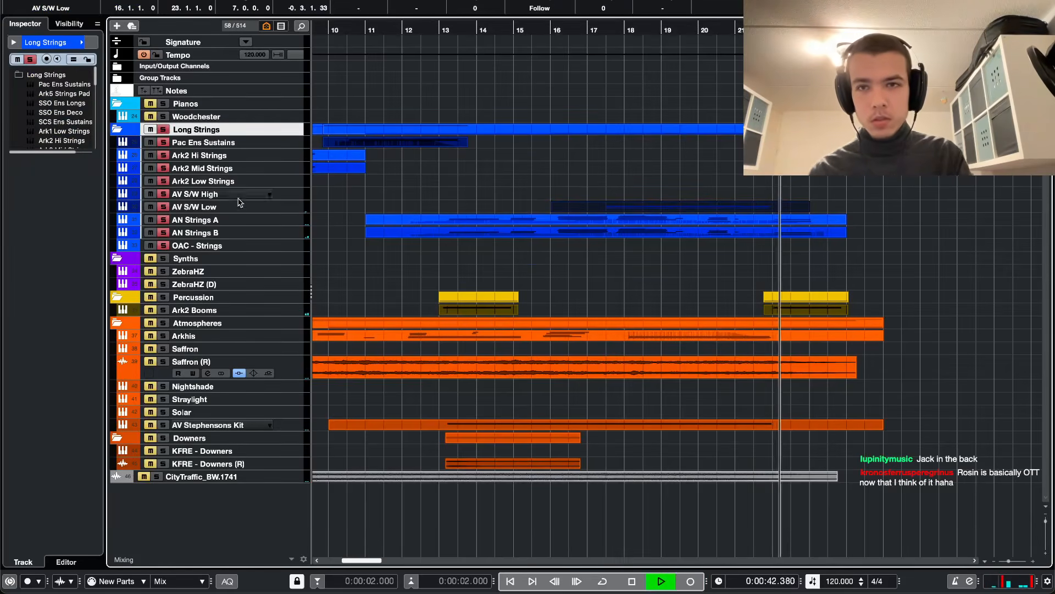
{"action": "left_click", "coordinate": [424, 29]}
- Insert a kHs Gain effect on AV S/W Low, set its gain to 5 dB, and close the plug-in and channel windows
{"action": "left_click", "coordinate": [214, 210]}
{"action": "key", "text": "e"}
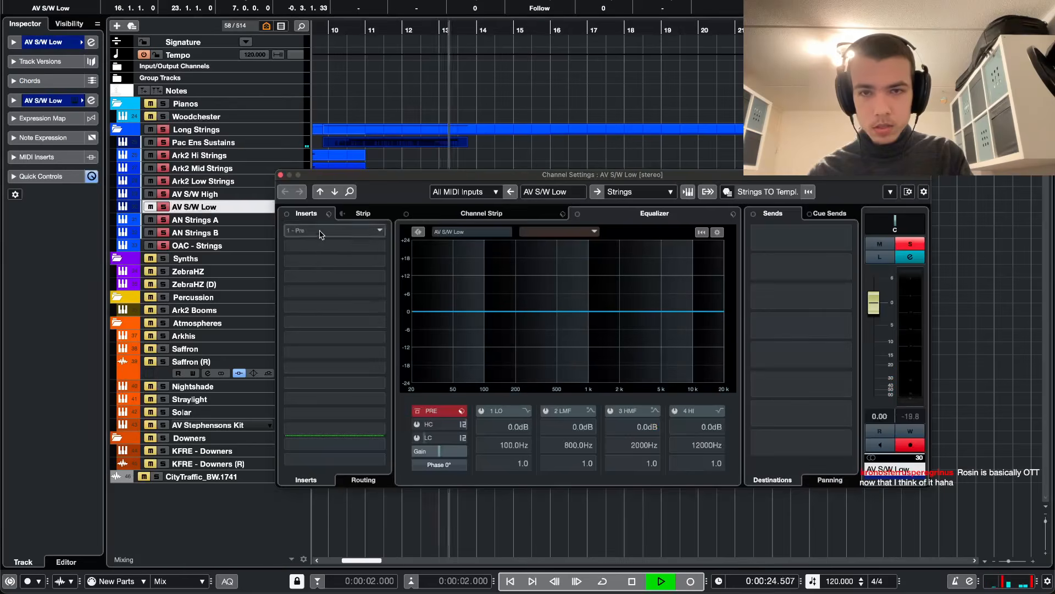
{"action": "left_click", "coordinate": [323, 232]}
{"action": "type", "text": "gain"}
{"action": "key", "text": "Return"}
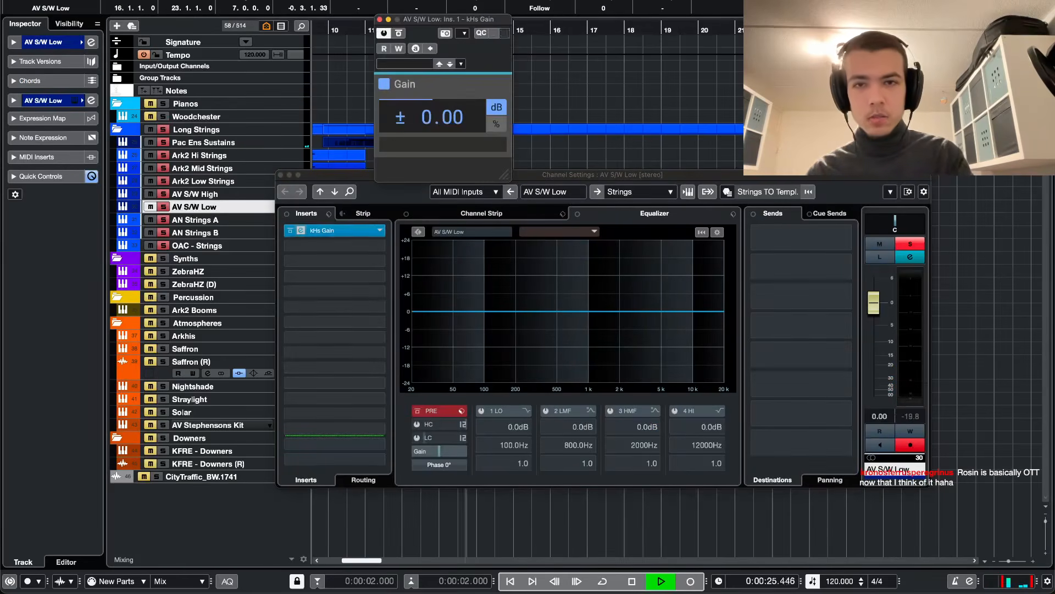
{"action": "double_click", "coordinate": [421, 118]}
{"action": "type", "text": "5"}
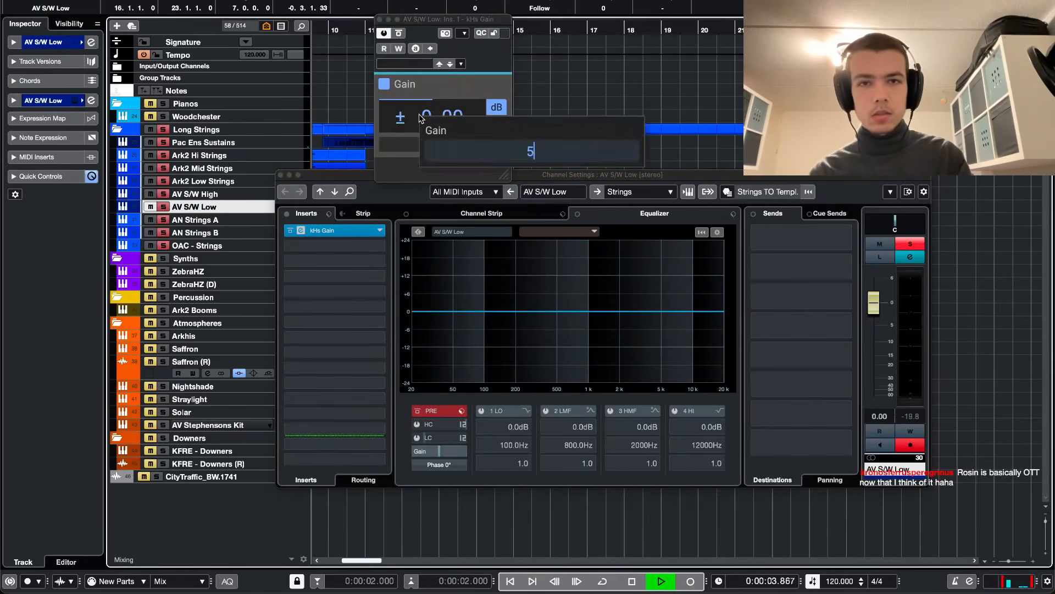
{"action": "key", "text": "Return"}
{"action": "key", "text": "super+w"}
{"action": "key", "text": "super+w"}
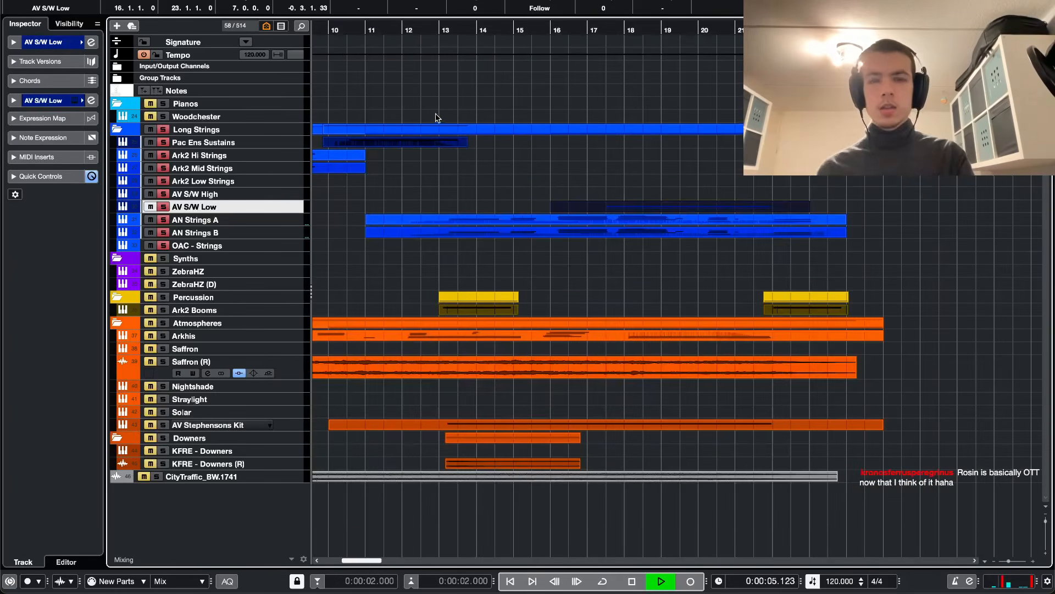
- Turn off the Long Strings solo, resume playback from about bar 15, and solo AV S/W Low
{"action": "key", "text": "space"}
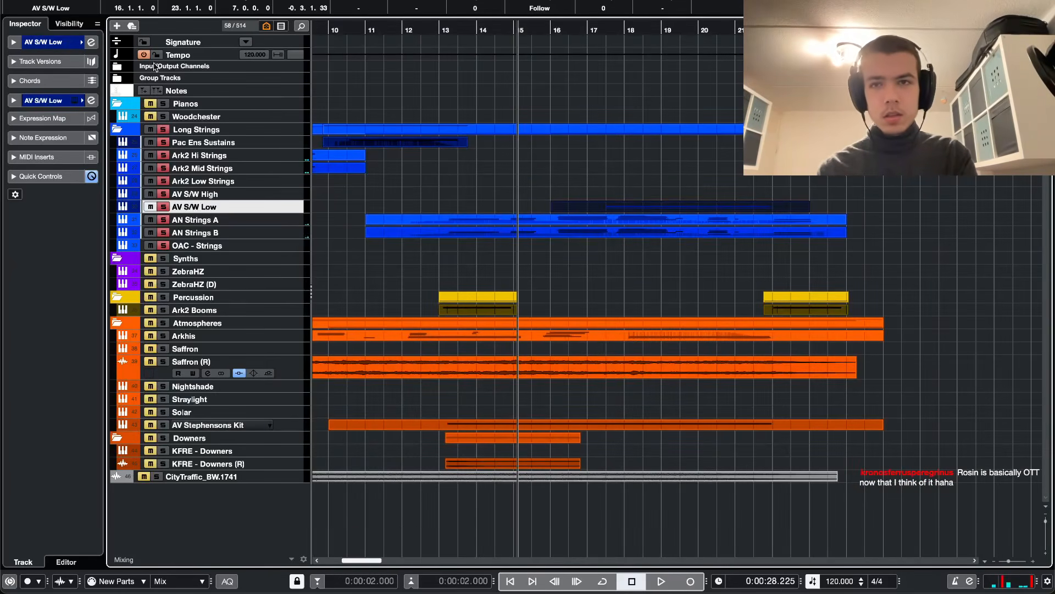
{"action": "key", "text": "space"}
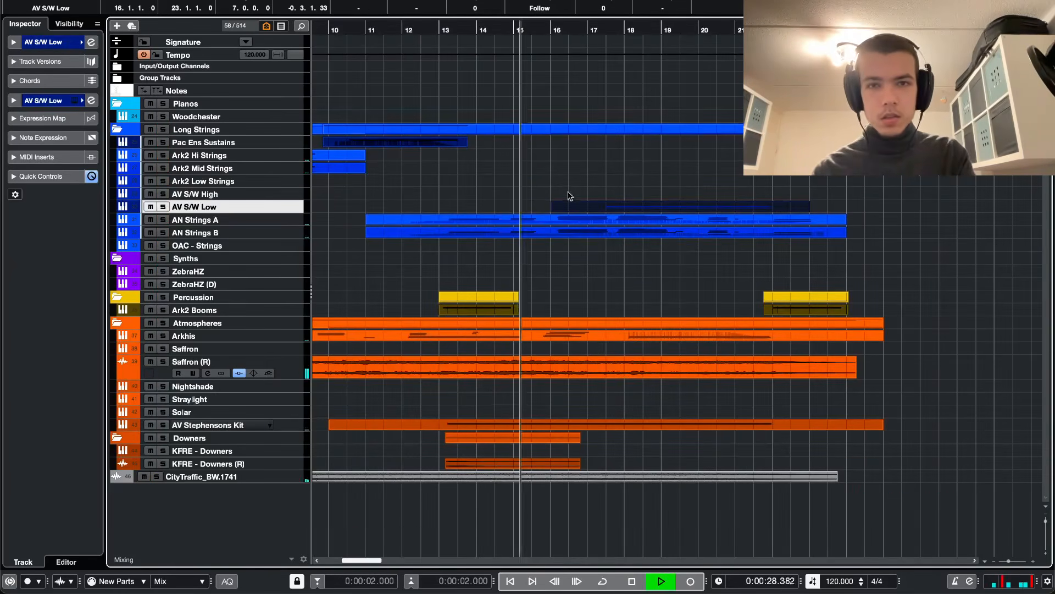
{"action": "scroll", "coordinate": [587, 228], "scroll_direction": "up", "scroll_amount": 2}
{"action": "scroll", "coordinate": [580, 261], "scroll_direction": "down", "scroll_amount": 3}
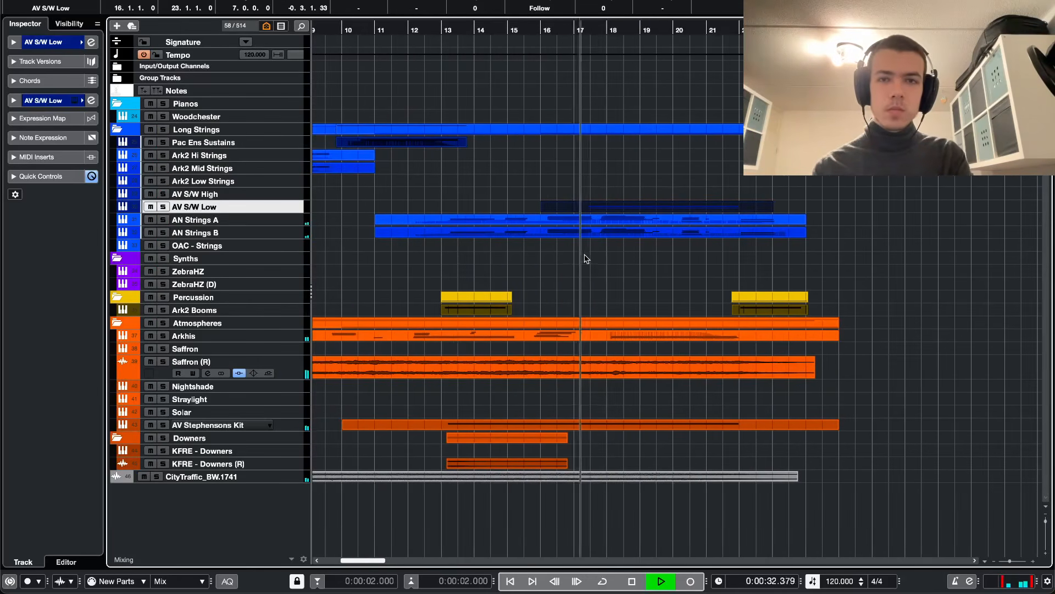
{"action": "scroll", "coordinate": [636, 259], "scroll_direction": "up", "scroll_amount": 2}
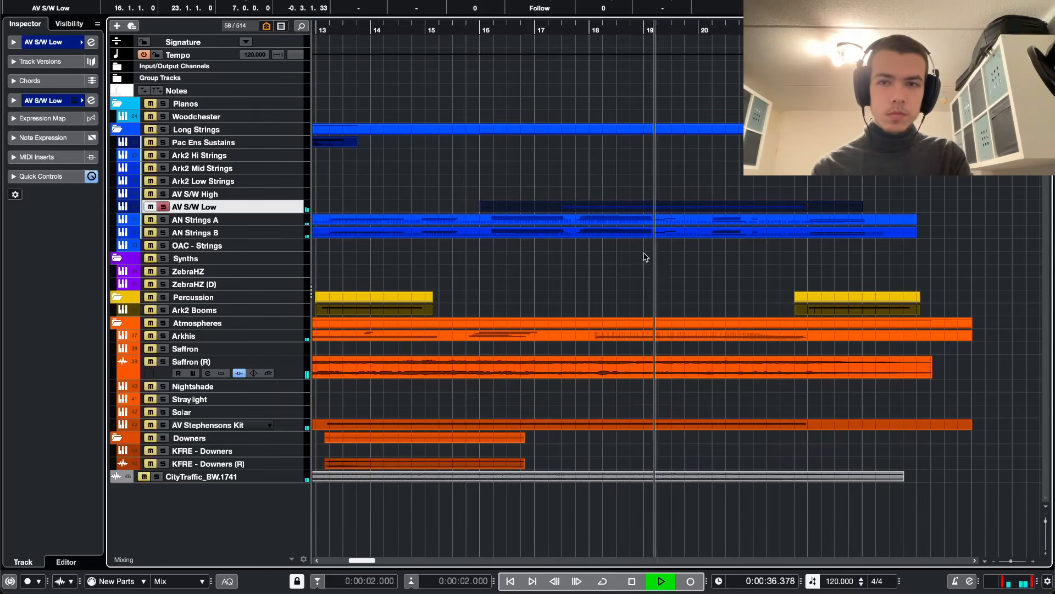
- Draw a Modulation (CC 1) swell on the AV S/W Low part between about bars 17 and 22, and close the editor
{"action": "double_click", "coordinate": [752, 211]}
{"action": "key", "text": "8"}
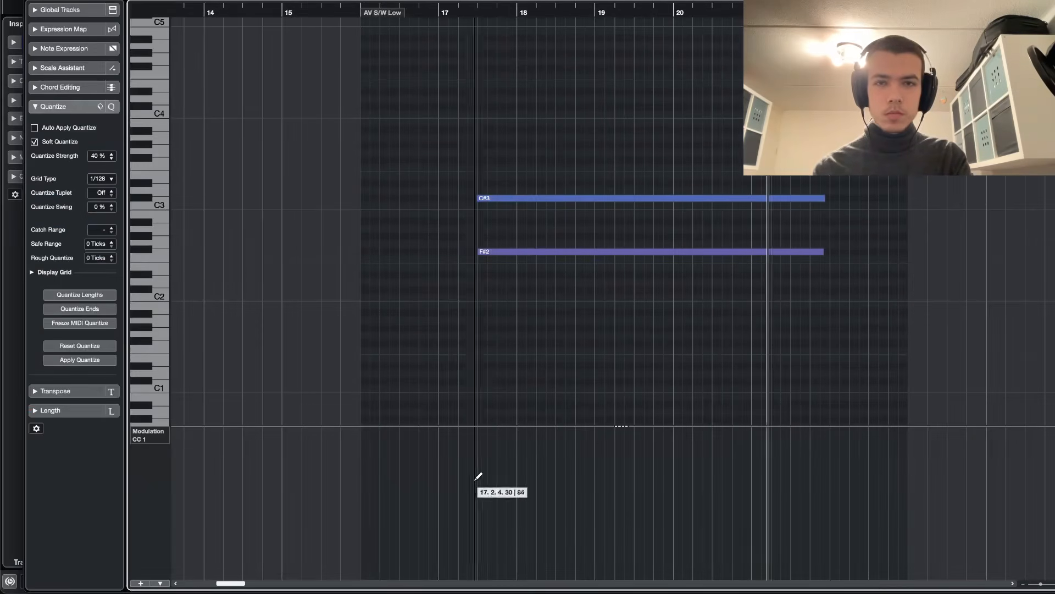
{"action": "key", "text": "space"}
{"action": "mouse_move", "coordinate": [455, 537]}
{"action": "left_mouse_down"}
{"action": "mouse_move", "coordinate": [604, 465]}
{"action": "mouse_move", "coordinate": [654, 457]}
{"action": "mouse_move", "coordinate": [690, 471]}
{"action": "mouse_move", "coordinate": [742, 520]}
{"action": "left_mouse_up"}
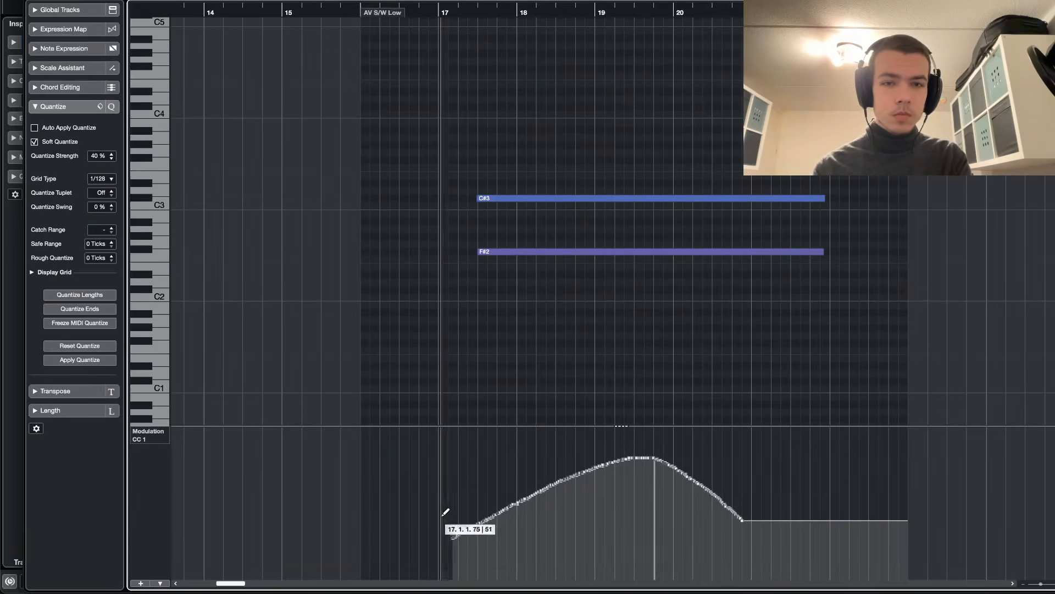
{"action": "mouse_move", "coordinate": [445, 511]}
{"action": "left_mouse_down"}
{"action": "mouse_move", "coordinate": [478, 488]}
{"action": "mouse_move", "coordinate": [665, 444]}
{"action": "mouse_move", "coordinate": [697, 453]}
{"action": "mouse_move", "coordinate": [841, 545]}
{"action": "left_mouse_up"}
{"action": "key", "text": "Return"}
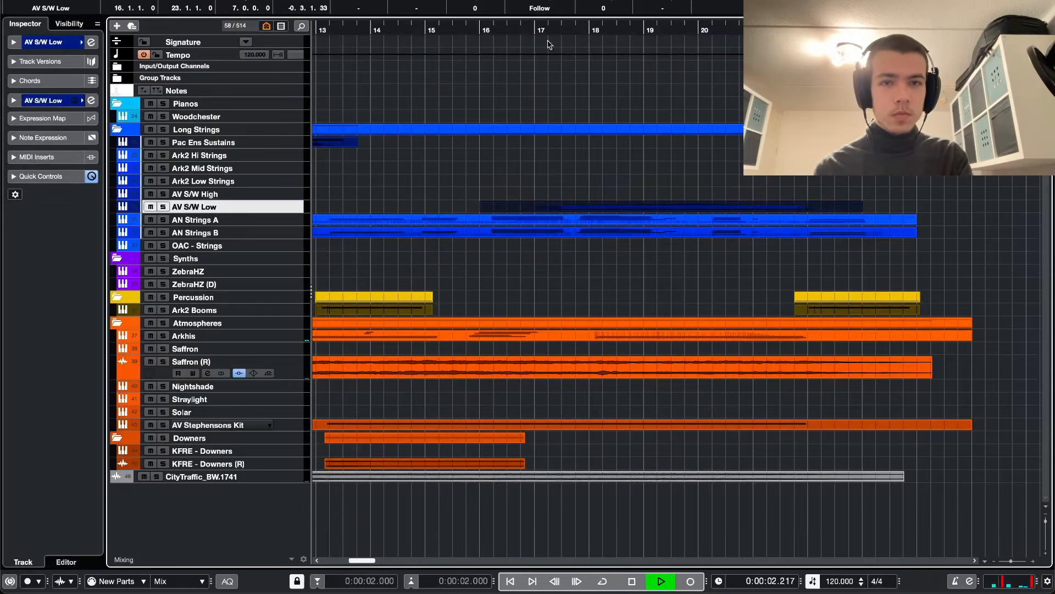
- Play the arrangement from about bar 17, and replay it from bar 2 to review all the layers
{"action": "left_click", "coordinate": [532, 25]}
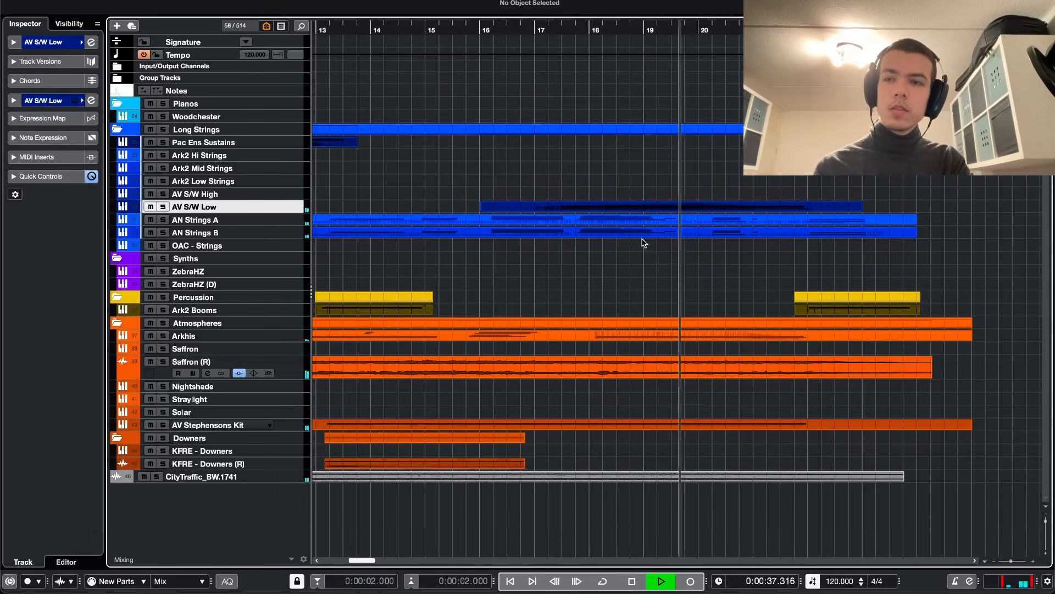
{"action": "scroll", "coordinate": [693, 292], "scroll_direction": "down", "scroll_amount": 2}
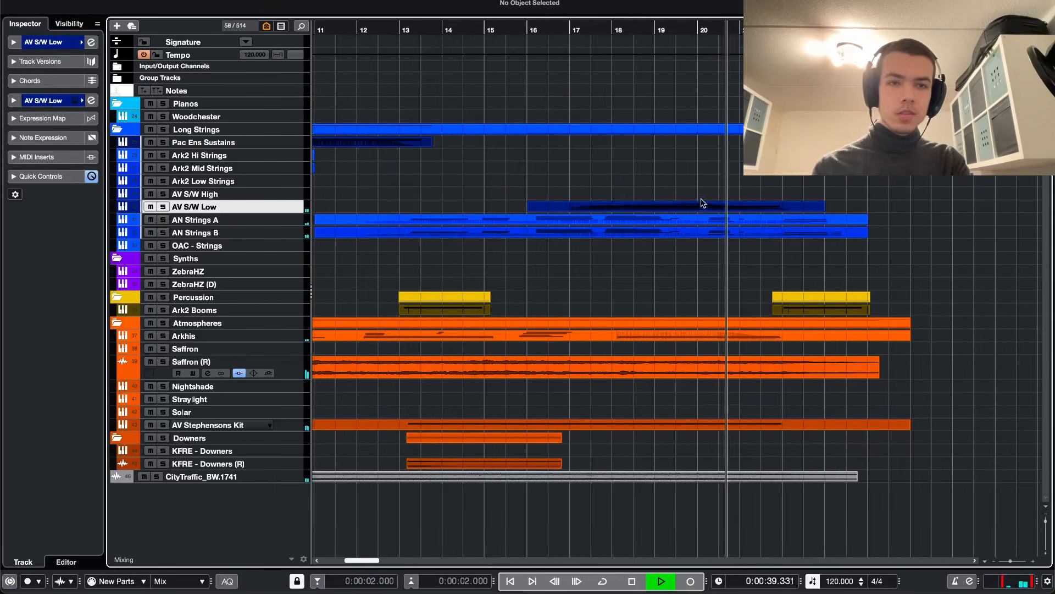
{"action": "scroll", "coordinate": [703, 202], "scroll_direction": "down", "scroll_amount": 3}
{"action": "scroll", "coordinate": [683, 196], "scroll_direction": "down", "scroll_amount": 1}
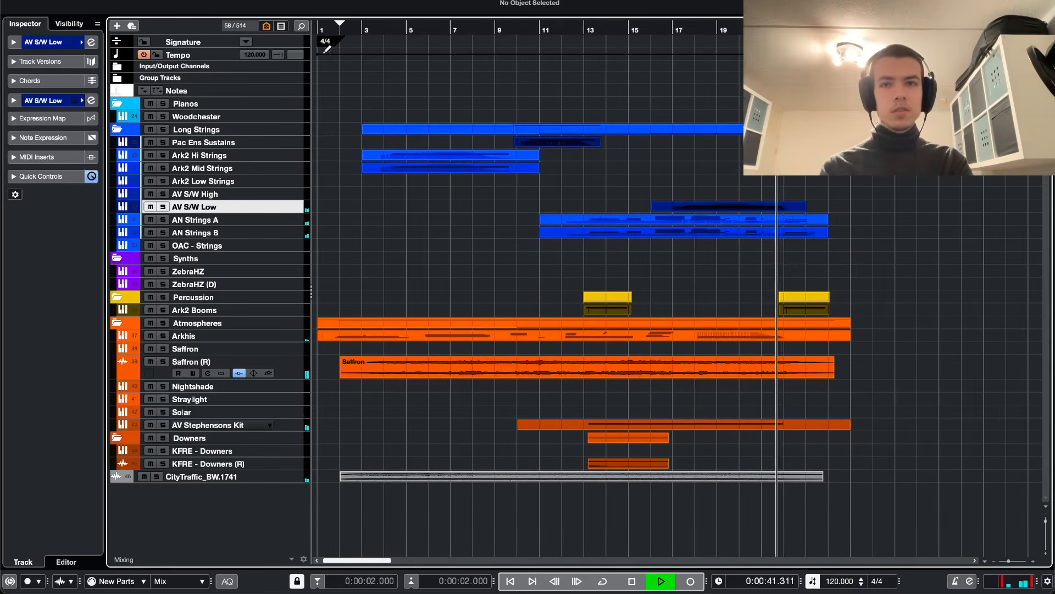
{"action": "left_click", "coordinate": [342, 30]}
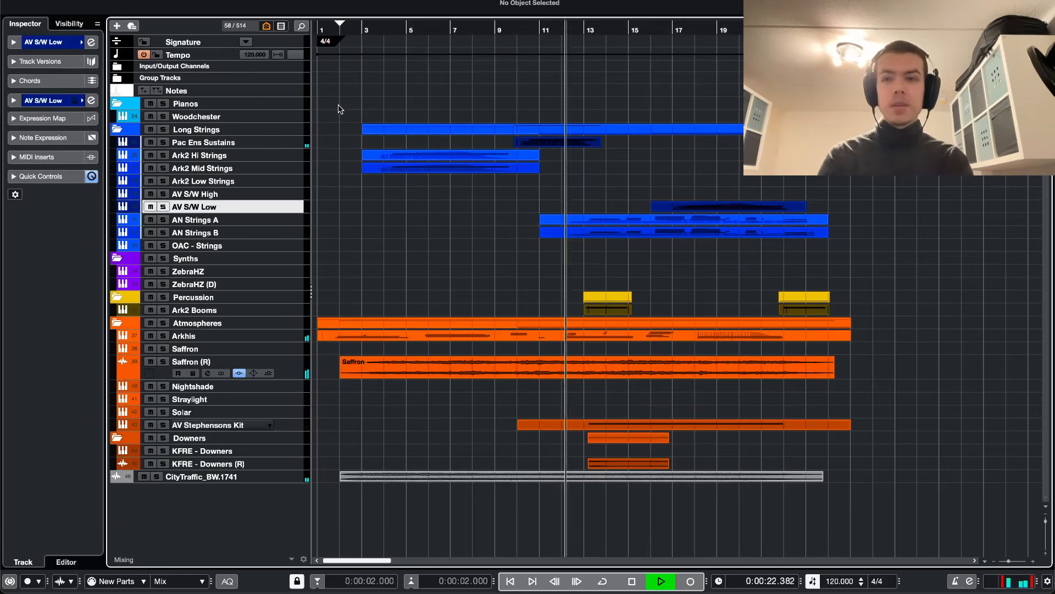
- Try recording a piano take on Woodchester from bar 22, undo it, and play from about bar 21
{"action": "left_click", "coordinate": [385, 117]}
{"action": "key", "text": "e"}
{"action": "key", "text": "e"}
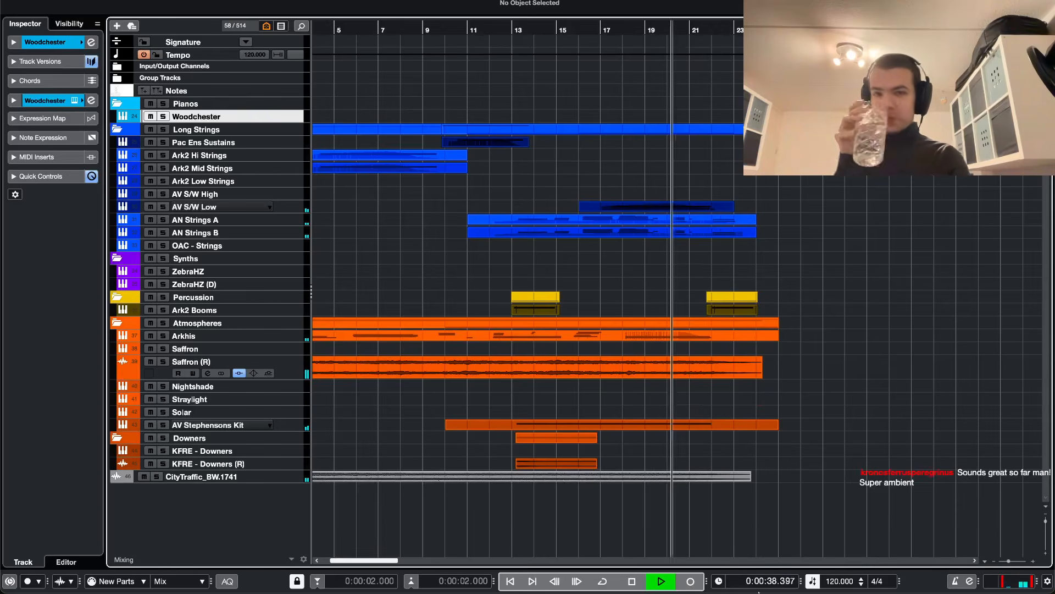
{"action": "left_click", "coordinate": [688, 583]}
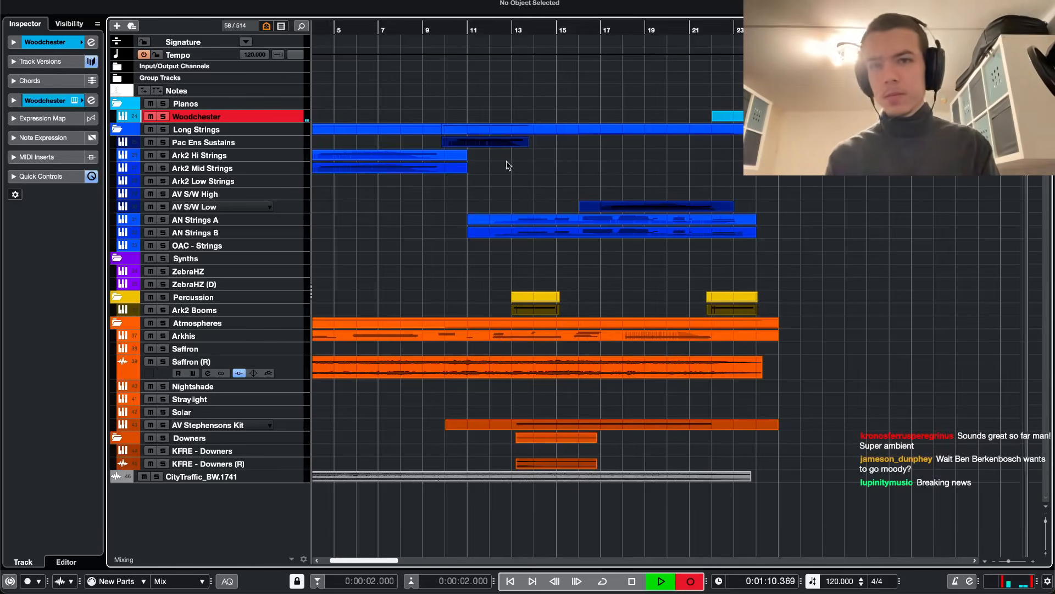
{"action": "key", "text": "space"}
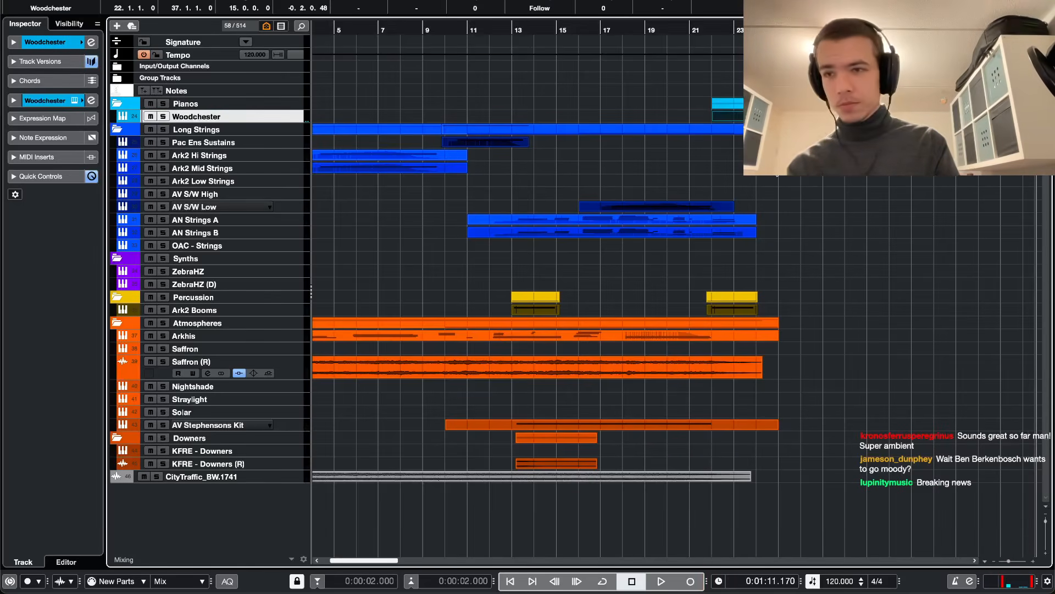
{"action": "key", "text": "ctrl+z"}
{"action": "key", "text": "space"}
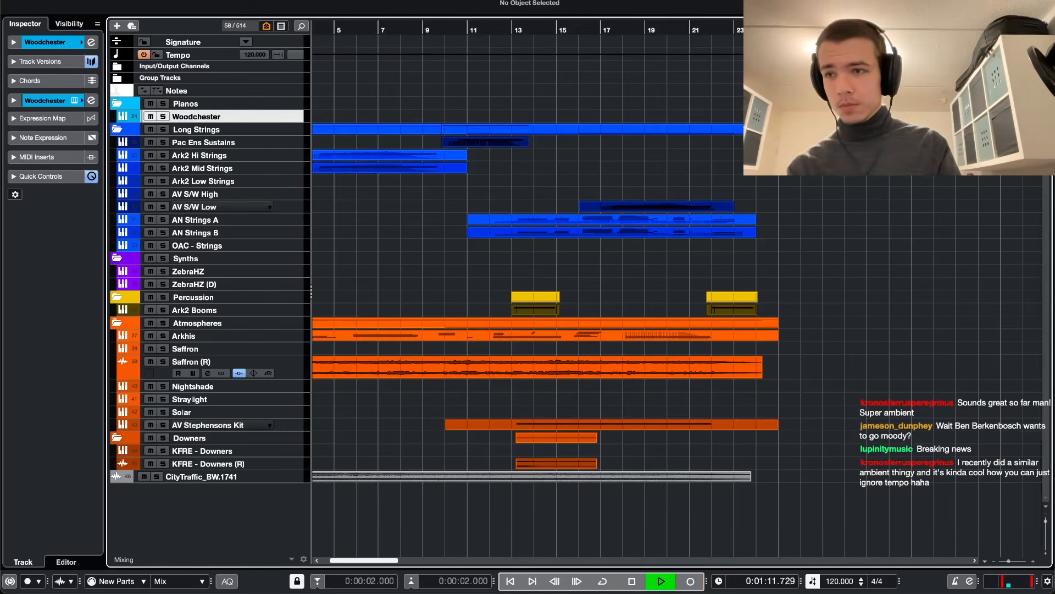
{"action": "left_click", "coordinate": [694, 32]}
{"action": "key", "text": "space"}
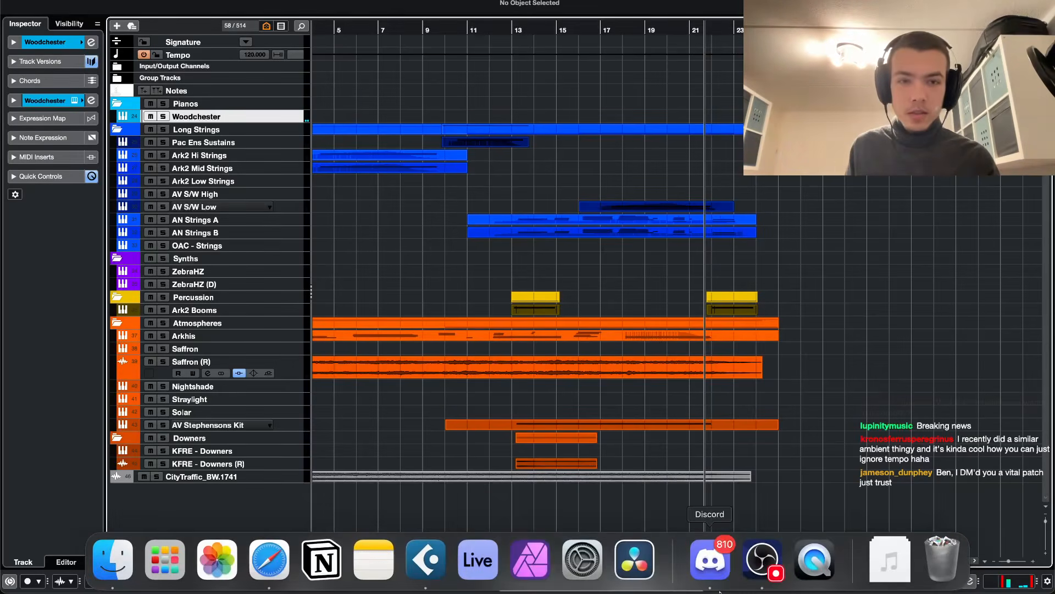
- Switch to Discord for the shared Vital patch, return to Cubase, and briefly play from about bar 15
{"action": "left_click", "coordinate": [707, 556]}
{"action": "key", "text": "super+Tab"}
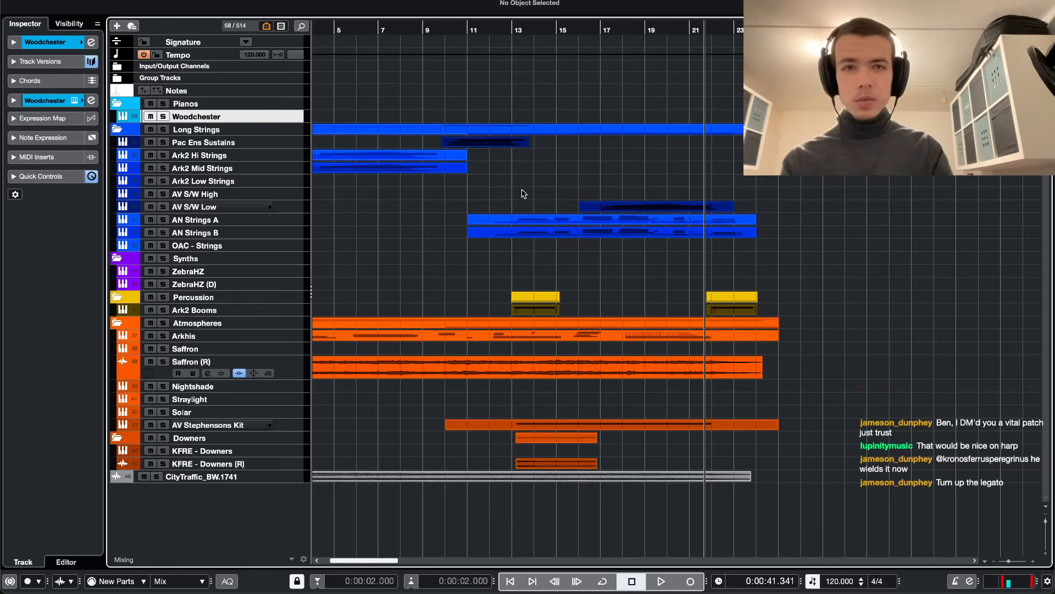
{"action": "left_click", "coordinate": [564, 30]}
{"action": "key", "text": "space"}
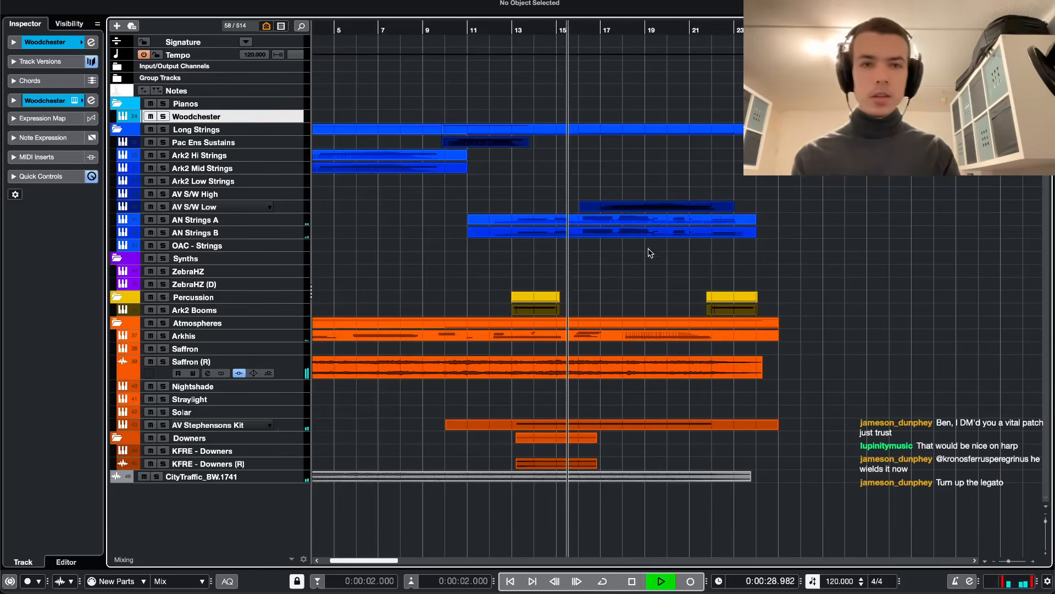
{"action": "key", "text": "space"}
- Reveal all tracks, enable the Vital track in the Signature Sounds folder, and restore the filtered track view
{"action": "key", "text": "shift+a"}
{"action": "scroll", "coordinate": [213, 297], "scroll_direction": "down", "scroll_amount": 15}
{"action": "scroll", "coordinate": [198, 281], "scroll_direction": "up", "scroll_amount": 5}
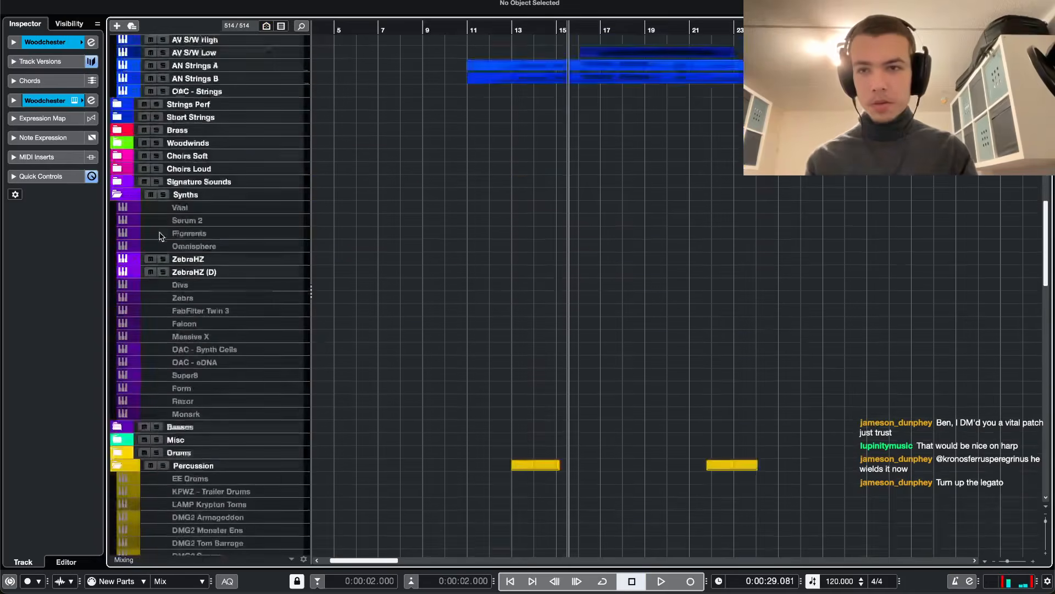
{"action": "left_click", "coordinate": [118, 184]}
{"action": "right_click", "coordinate": [198, 195]}
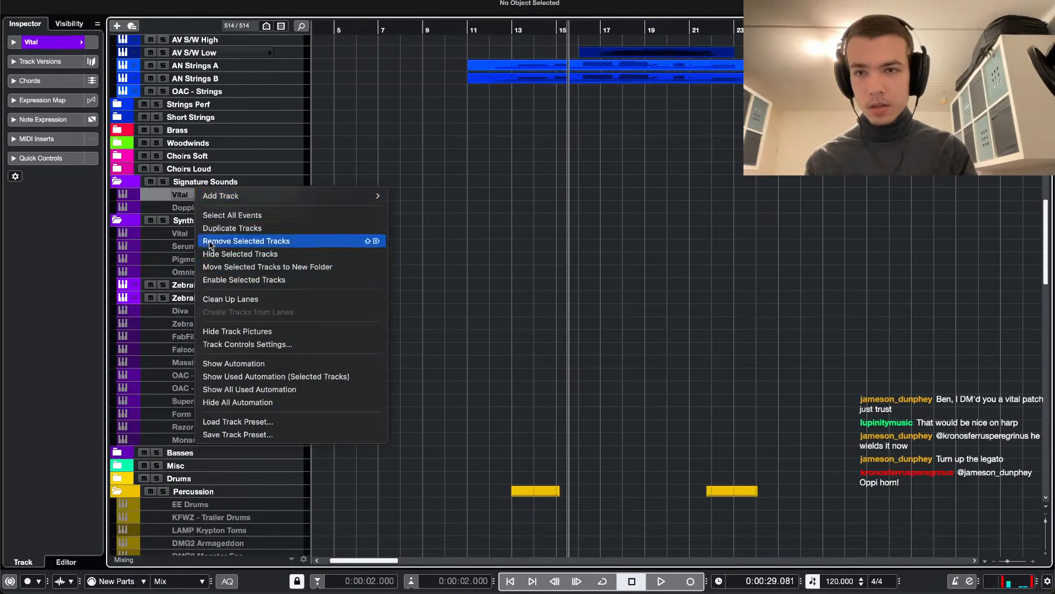
{"action": "left_click", "coordinate": [291, 269]}
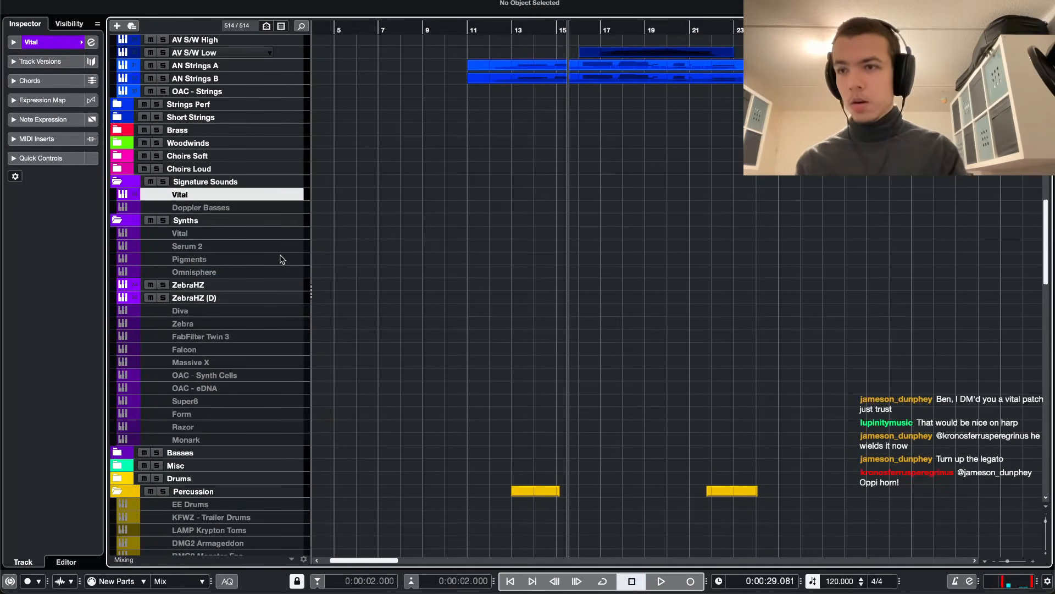
{"action": "key", "text": "shift+a"}
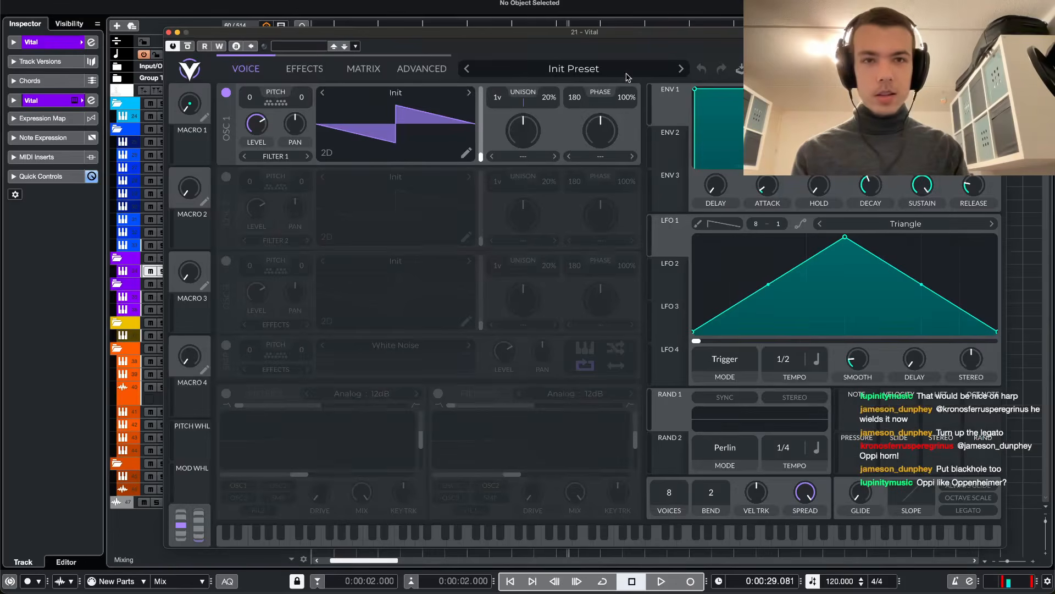
- Load the Oppi Horn.vital preset from the Downloads folder into Vital
{"action": "left_click", "coordinate": [760, 69]}
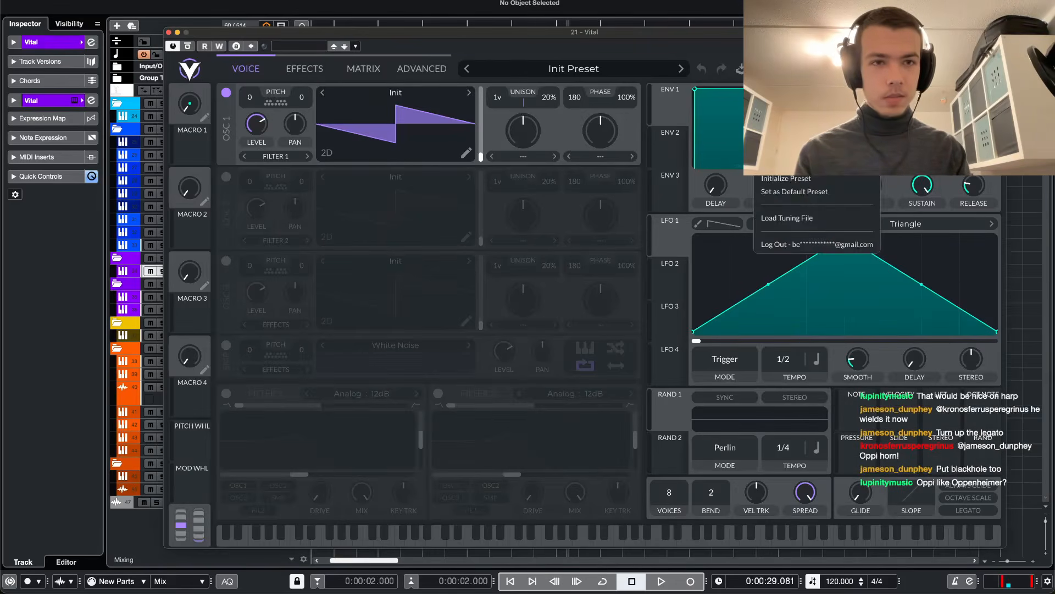
{"action": "left_click", "coordinate": [789, 126]}
{"action": "left_click", "coordinate": [278, 130]}
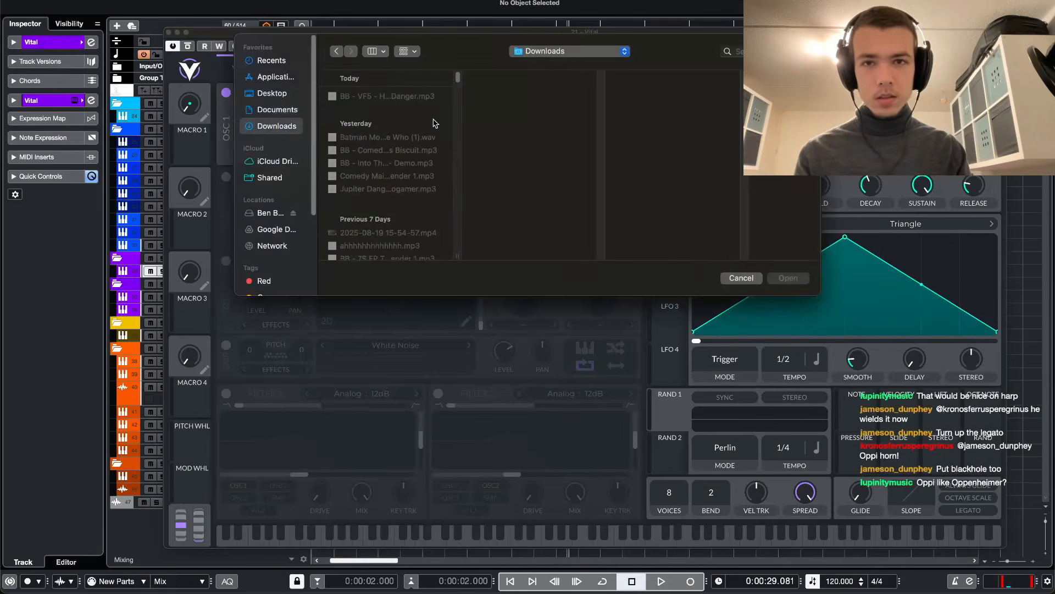
{"action": "left_click", "coordinate": [393, 110]}
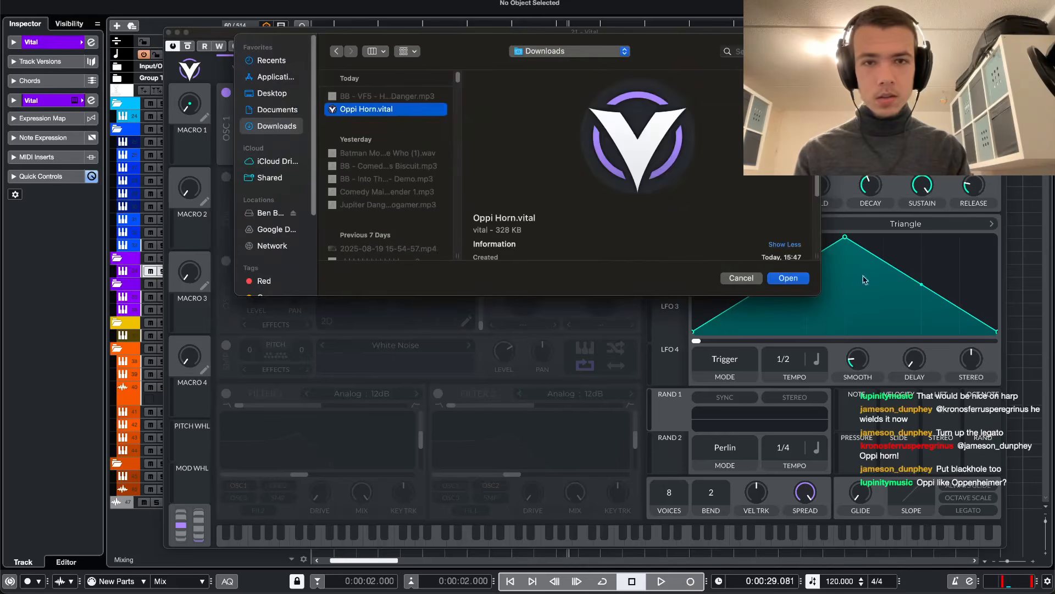
{"action": "left_click", "coordinate": [788, 278]}
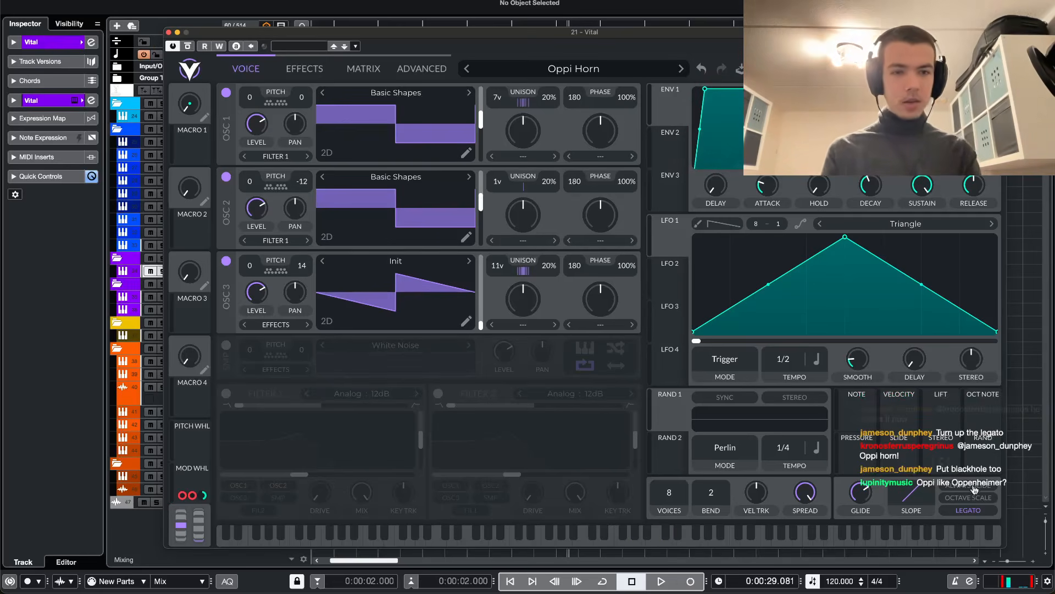
- Insert the Blackhole reverb on the Vital channel, and close the plug-in, channel and instrument windows
{"action": "left_click", "coordinate": [91, 42]}
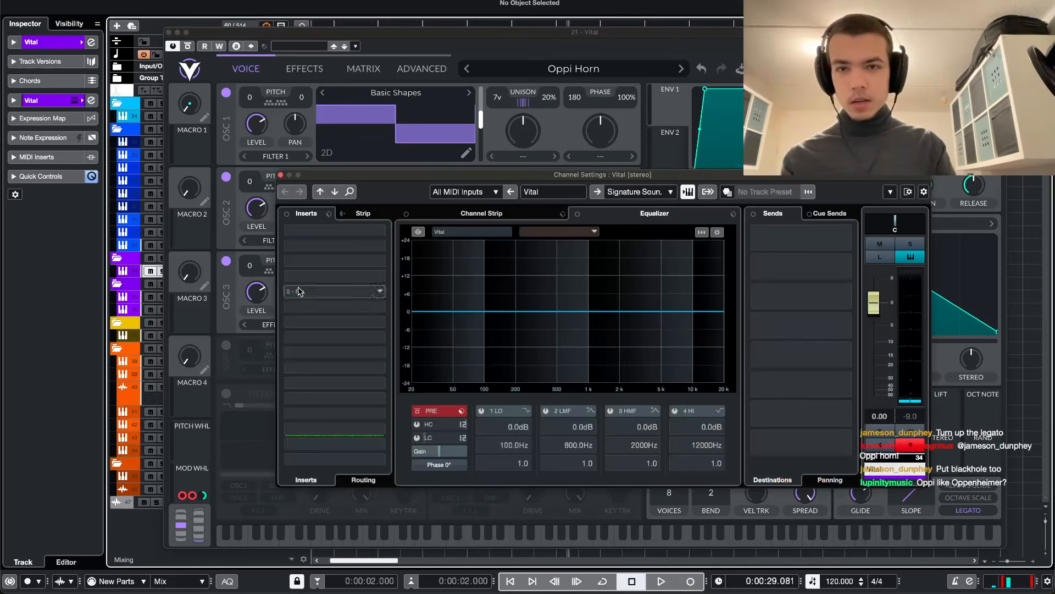
{"action": "left_click", "coordinate": [299, 291]}
{"action": "type", "text": "blac"}
{"action": "key", "text": "Return"}
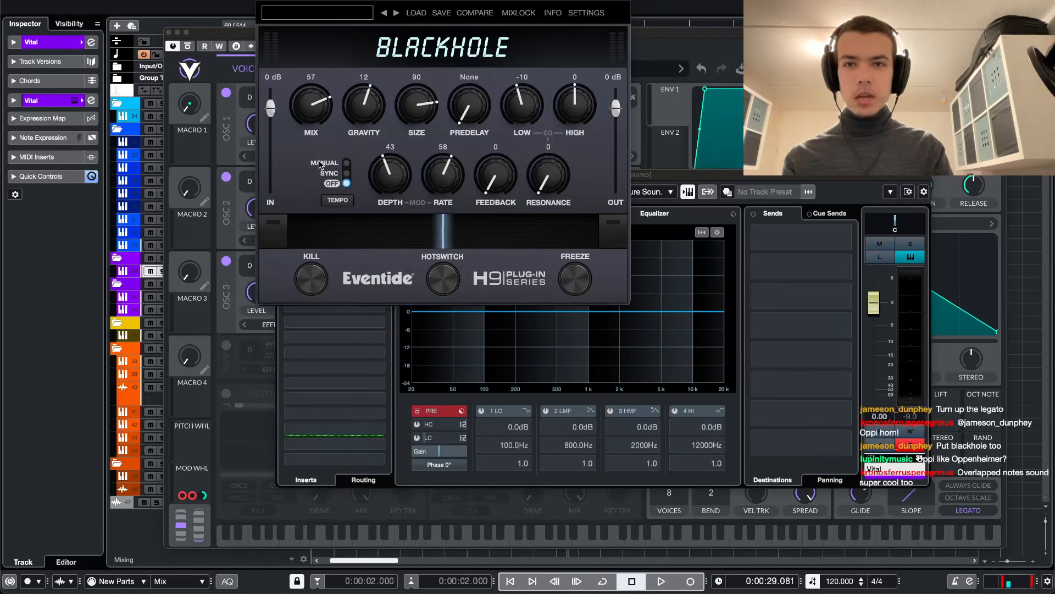
{"action": "key", "text": "super+w"}
{"action": "key", "text": "super+w"}
{"action": "key", "text": "super+w"}
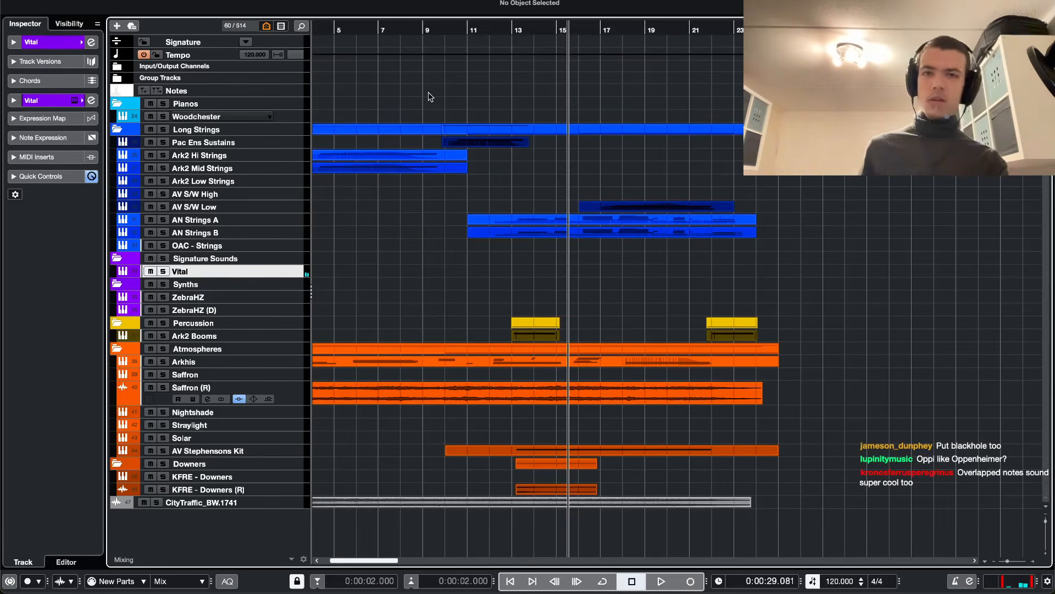
- Record a low horn part on the Vital track from bar 9 to bar 22 during playback
{"action": "scroll", "coordinate": [443, 105], "scroll_direction": "left", "scroll_amount": 2}
{"action": "key", "text": "KP_1"}
{"action": "key", "text": "space"}
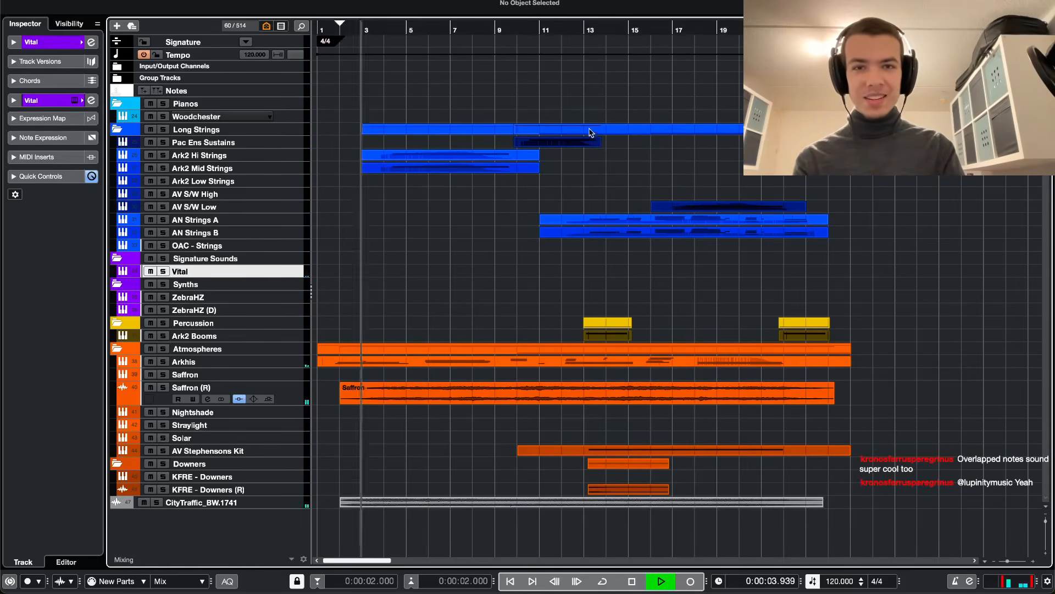
{"action": "left_click", "coordinate": [488, 31]}
{"action": "left_click", "coordinate": [681, 581]}
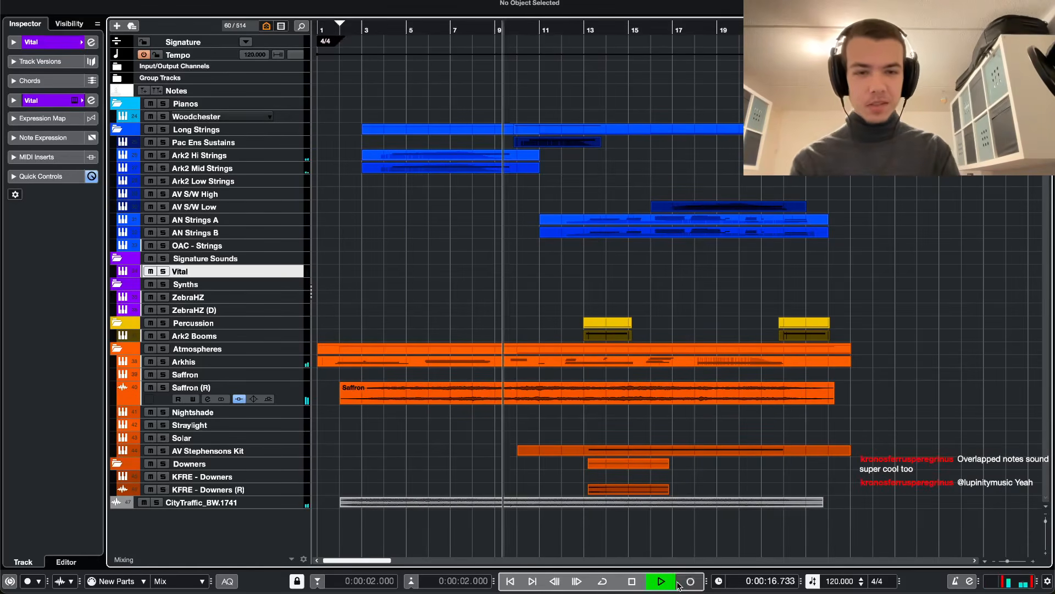
{"action": "key", "text": "XF86AudioLowerVolume"}
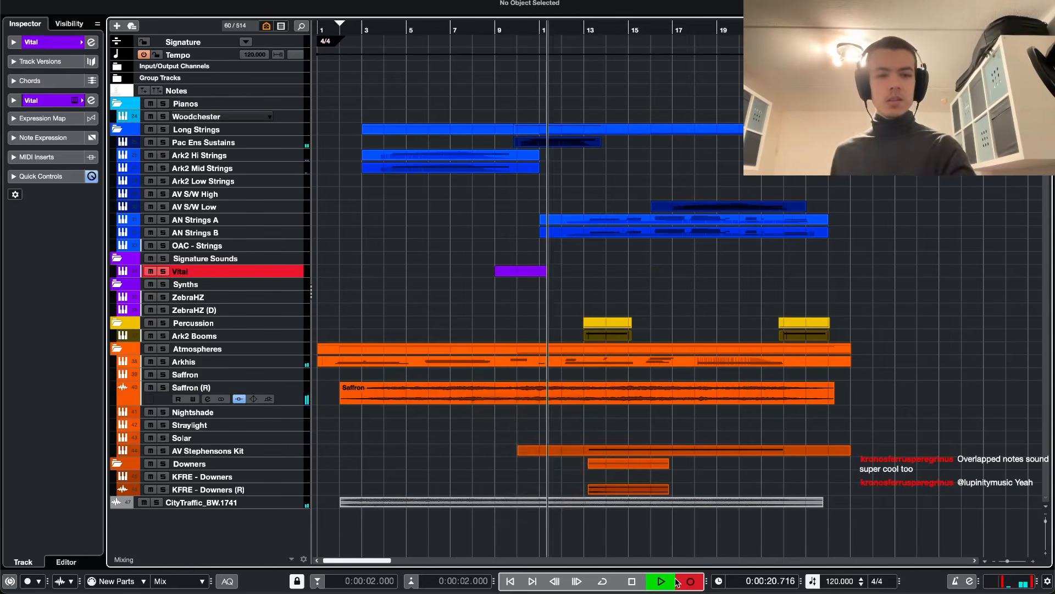
{"action": "key", "text": "XF86AudioLowerVolume"}
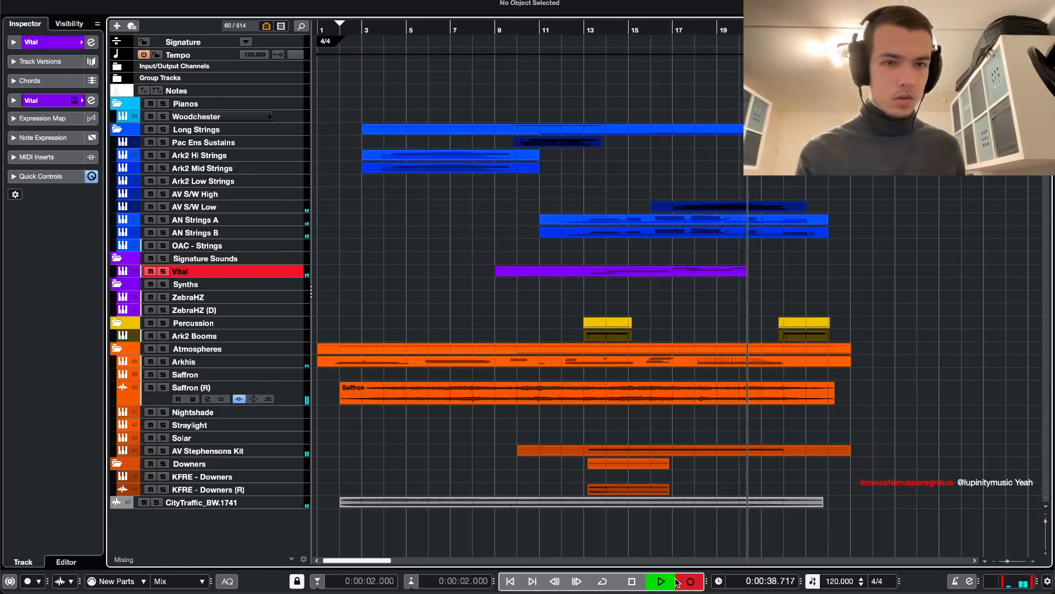
{"action": "left_click", "coordinate": [690, 581]}
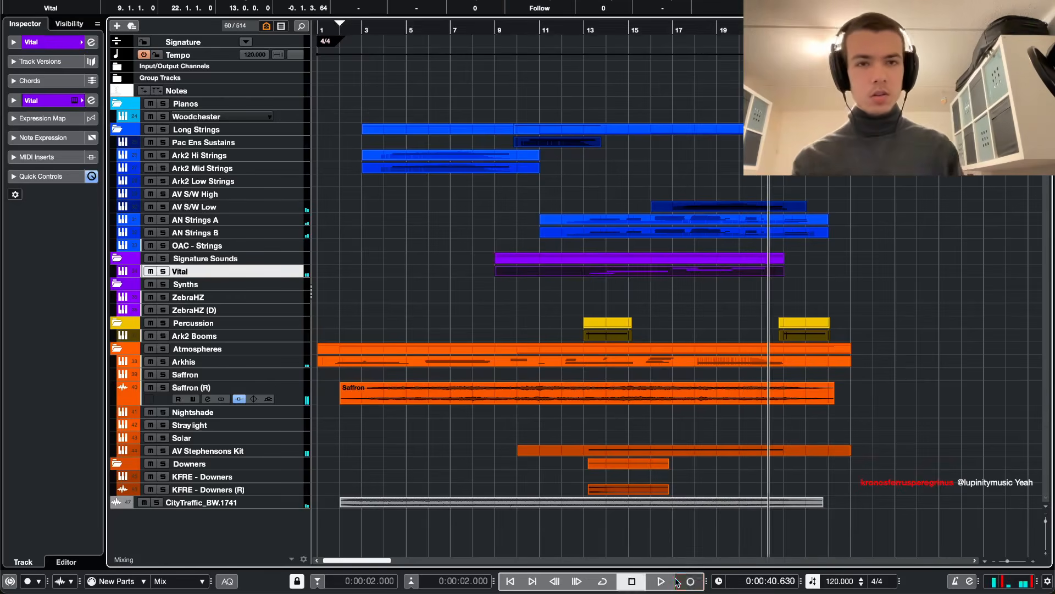
- Delete the later, higher notes from the Vital part, keeping only F#0 and F#1, and close the editor
{"action": "double_click", "coordinate": [668, 268]}
{"action": "scroll", "coordinate": [676, 248], "scroll_direction": "down", "scroll_amount": 1}
{"action": "left_click_drag", "start_coordinate": [936, 28], "coordinate": [693, 188]}
{"action": "key", "text": "Delete"}
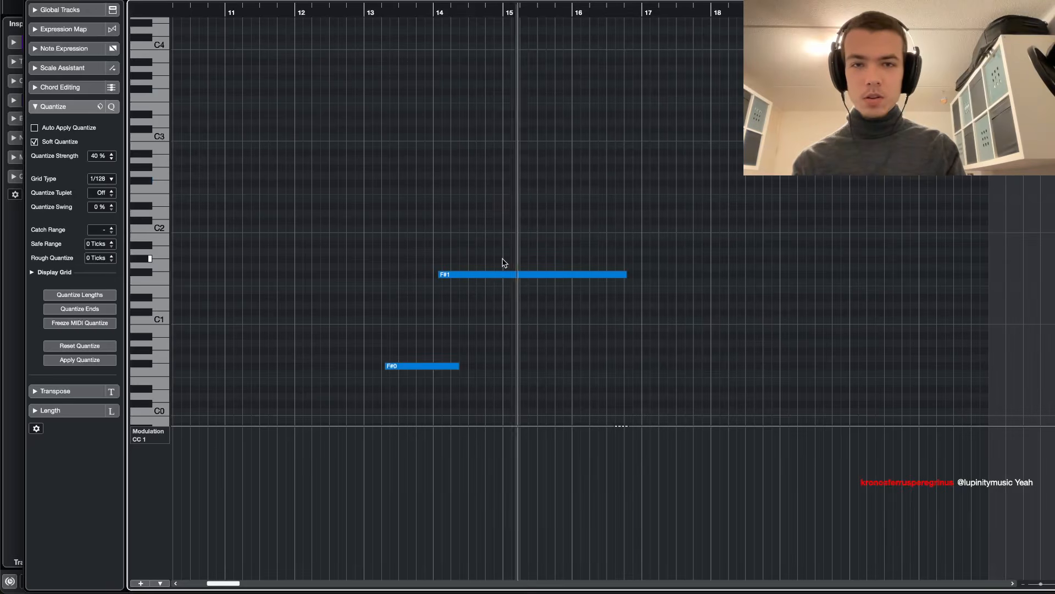
{"action": "key", "text": "Return"}
- Play from bar 11 and move the Vital part later so it starts at 10.3.3.13
{"action": "left_click", "coordinate": [542, 53]}
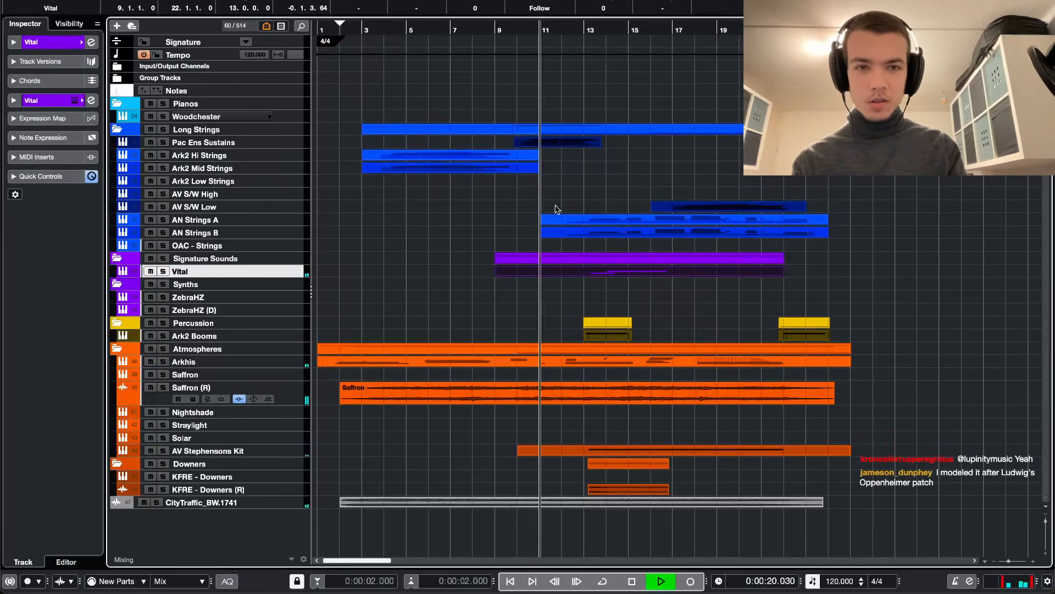
{"action": "left_click_drag", "start_coordinate": [558, 270], "coordinate": [535, 271]}
{"action": "scroll", "coordinate": [610, 273], "scroll_direction": "up", "scroll_amount": 5}
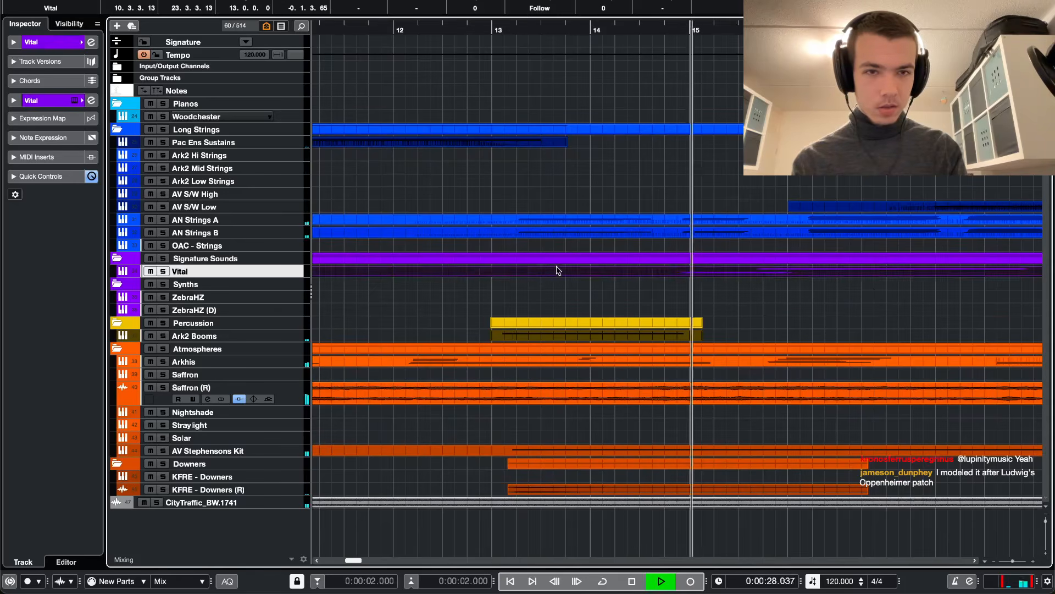
{"action": "left_click", "coordinate": [753, 318]}
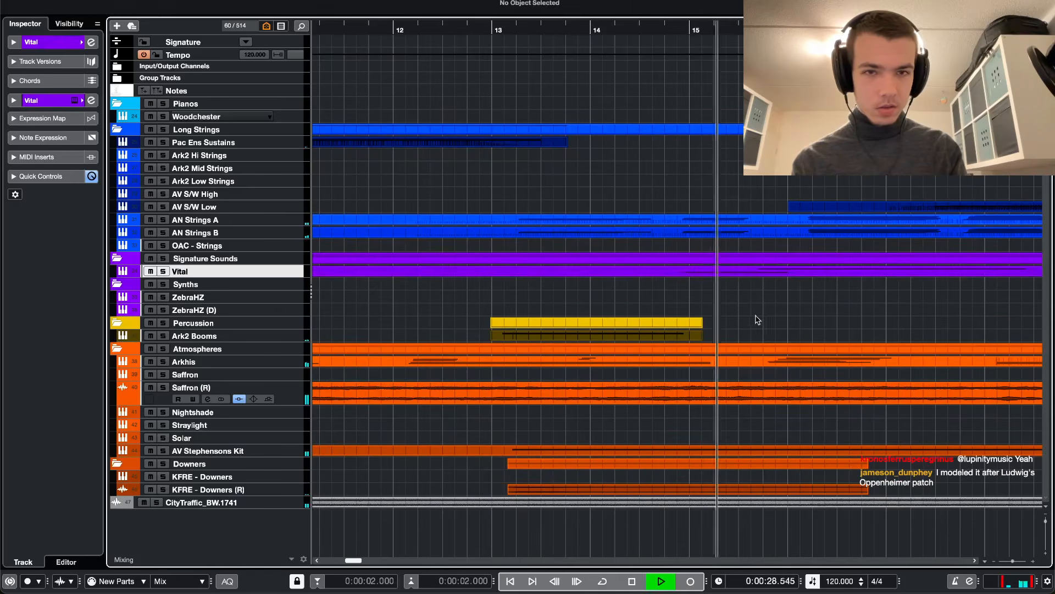
- Play from between bars 13 and 14 and insert the kHs Gain plug-in in the Vital channel's first slot
{"action": "left_click", "coordinate": [565, 28]}
{"action": "key", "text": "e"}
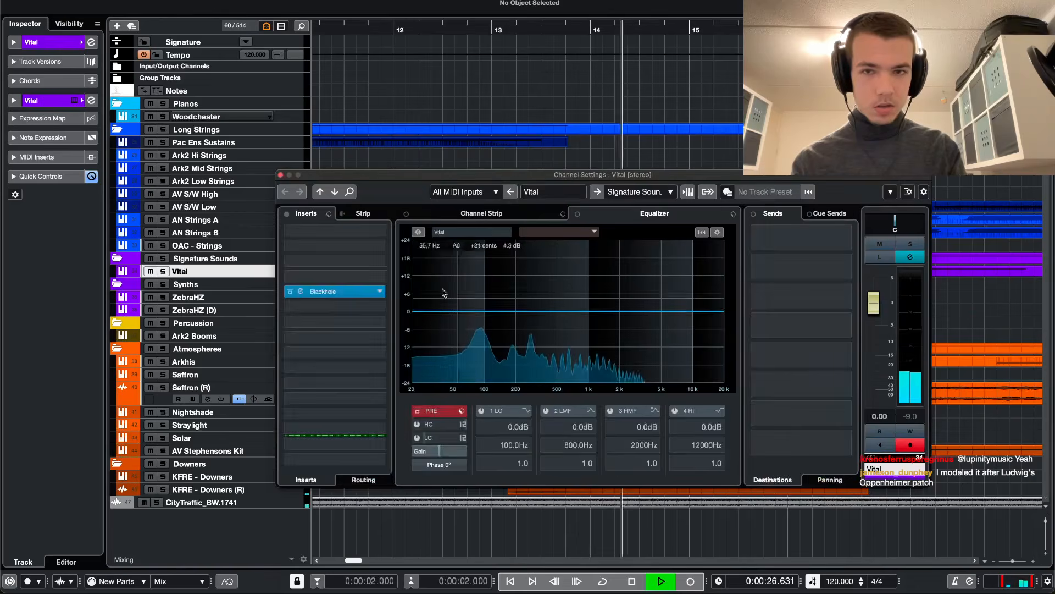
{"action": "left_click", "coordinate": [335, 231]}
{"action": "type", "text": "galon"}
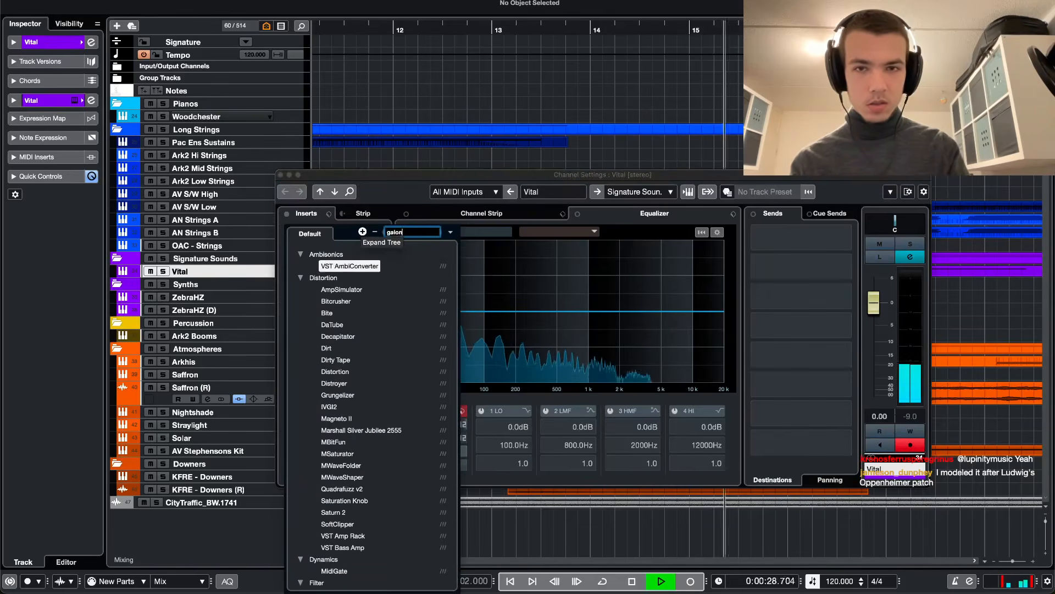
{"action": "type", "text": "gai"}
{"action": "key", "text": "Return"}
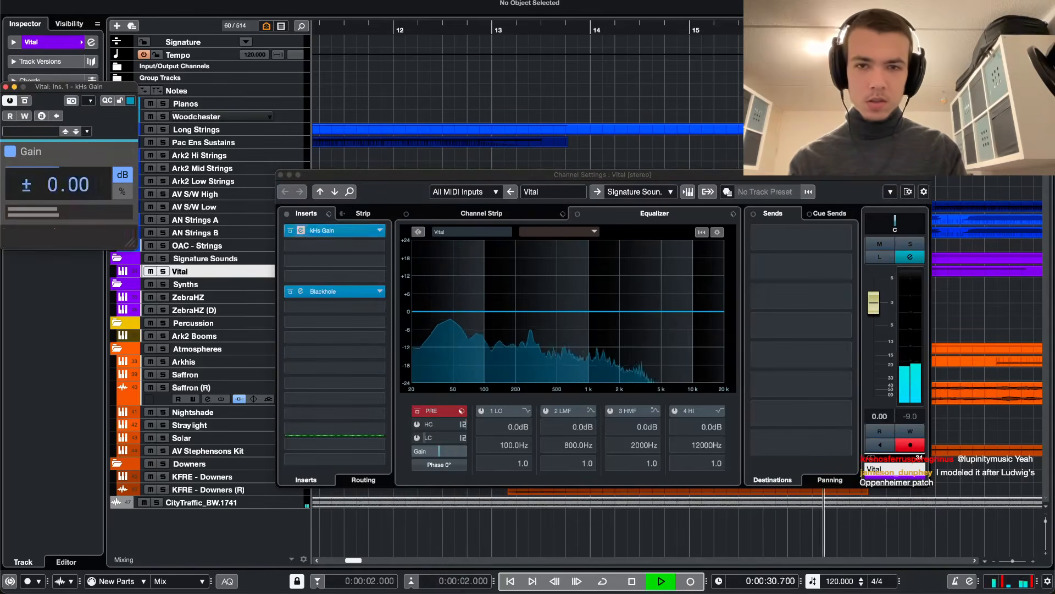
- Set kHs Gain to +3.00 dB on the Vital channel and close the plug-in and channel windows
{"action": "double_click", "coordinate": [59, 172]}
{"action": "type", "text": "5"}
{"action": "key", "text": "Return"}
{"action": "key", "text": "super+w"}
{"action": "key", "text": "super+w"}
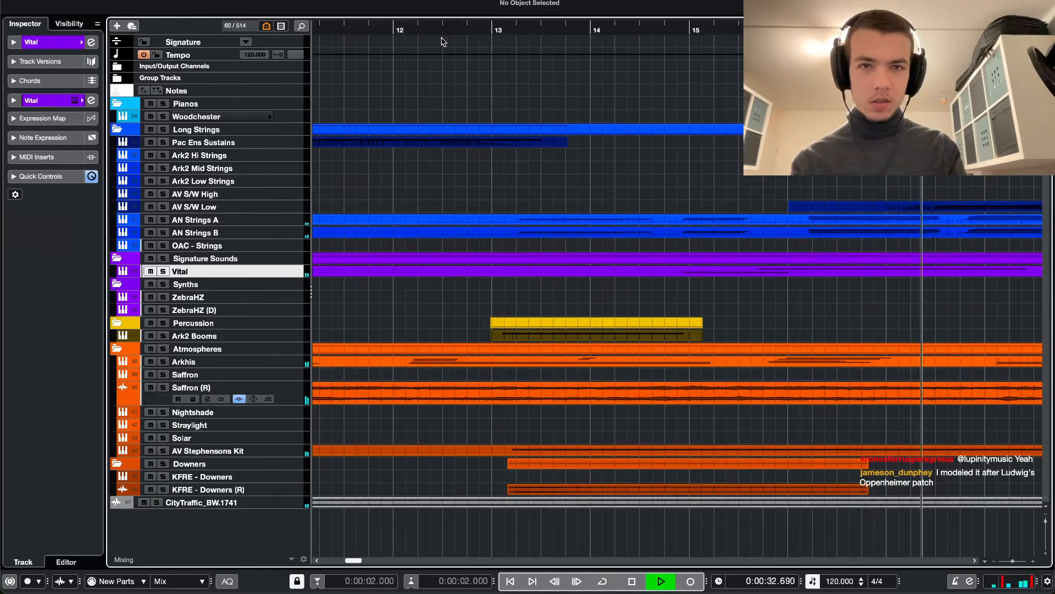
- Play from after bar 12 and rename the Vital track with a short phrase praising the patch's author by name
{"action": "left_click", "coordinate": [425, 27]}
{"action": "scroll", "coordinate": [463, 112], "scroll_direction": "down", "scroll_amount": 4}
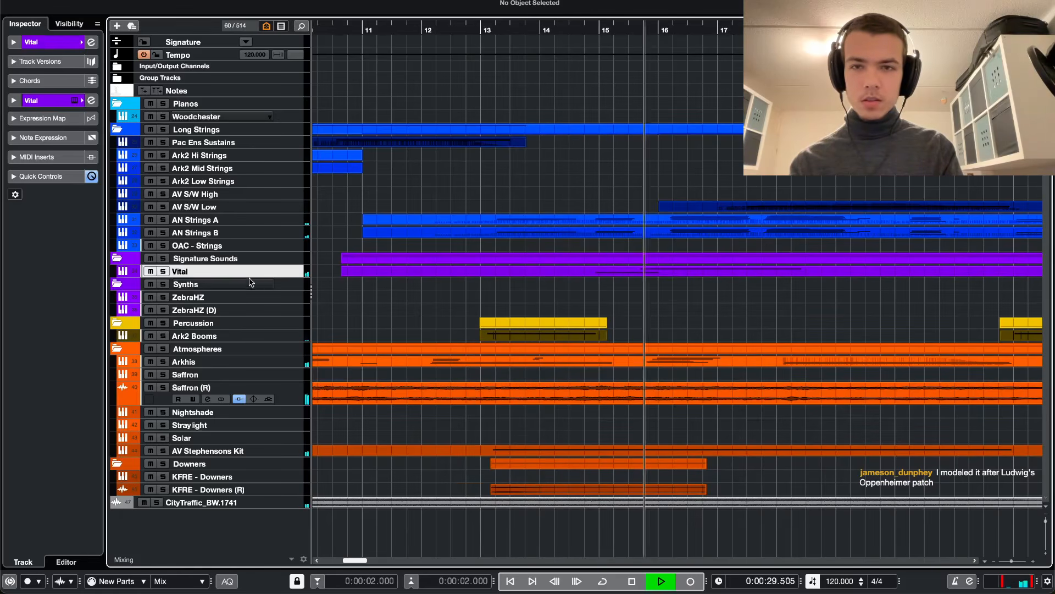
{"action": "double_click", "coordinate": [228, 270]}
{"action": "type", "text": "Ja"}
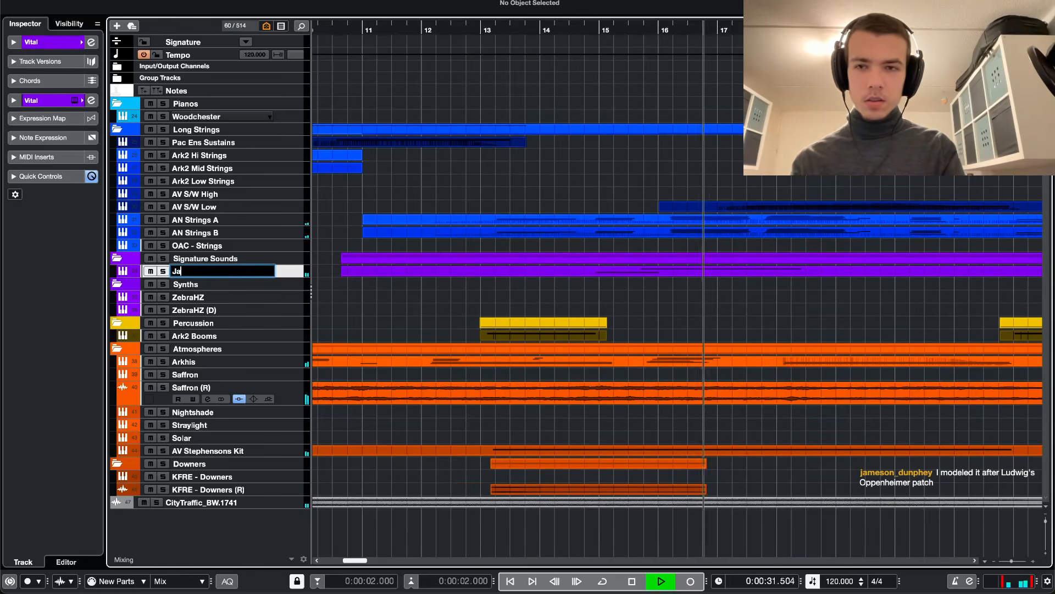
{"action": "type", "text": "meson is a legend"}
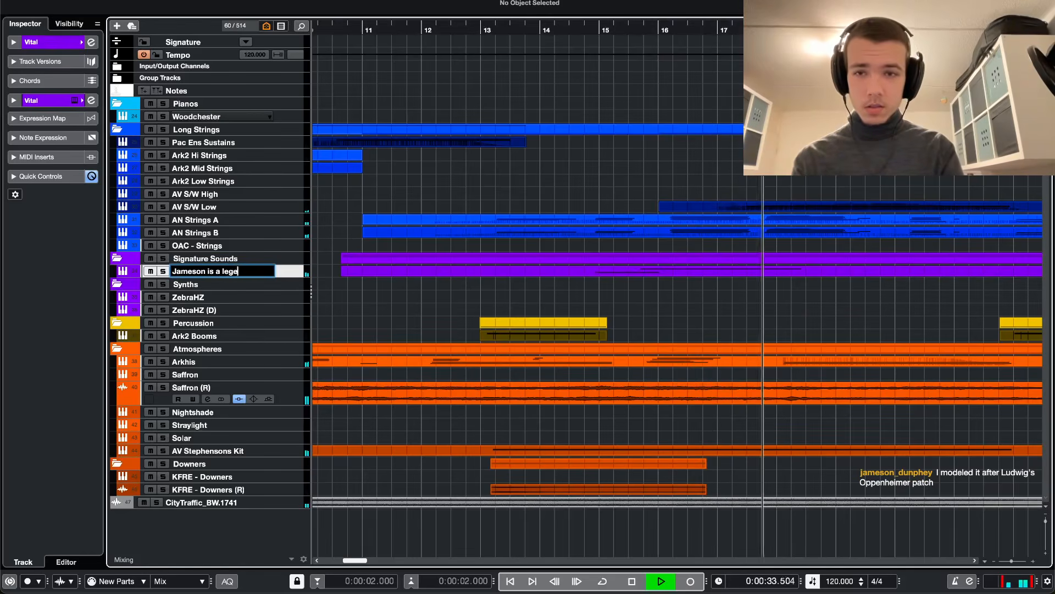
{"action": "key", "text": "Return"}
- Open the kHs Gain level for editing on the Vital horn channel, and replay the passage from between bars 12 and 13
{"action": "key", "text": "e"}
{"action": "key", "text": "e"}
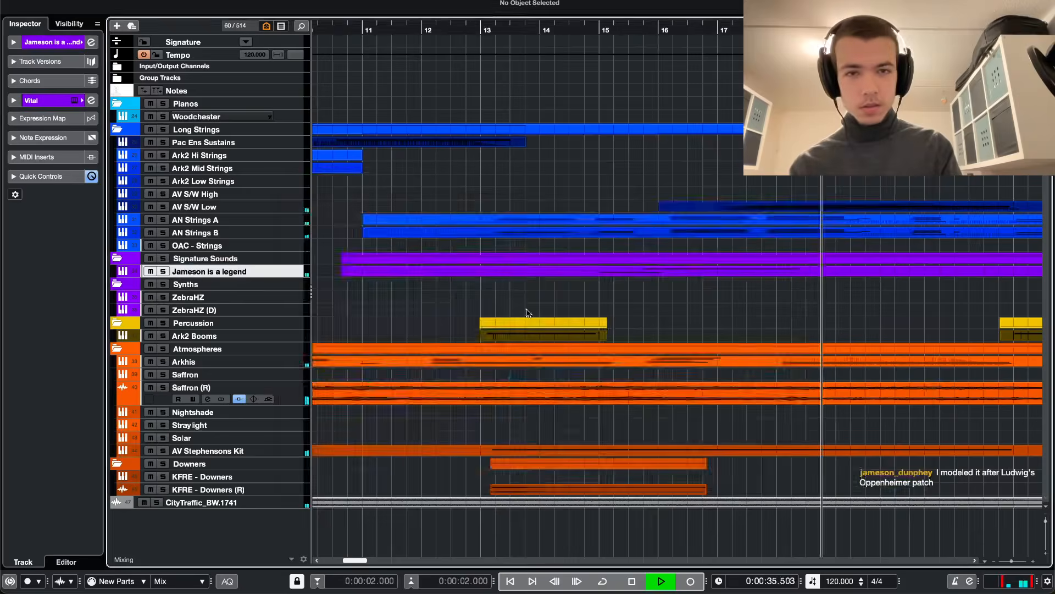
{"action": "key", "text": "e"}
{"action": "left_click", "coordinate": [309, 232]}
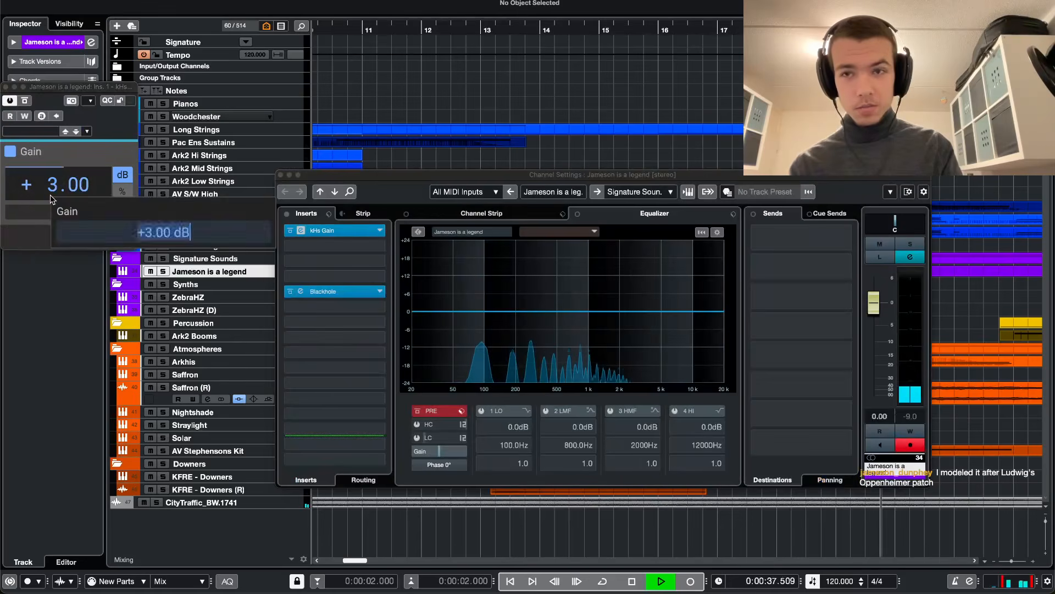
{"action": "scroll", "coordinate": [50, 195], "scroll_direction": "up", "scroll_amount": 2}
{"action": "left_click", "coordinate": [508, 91]}
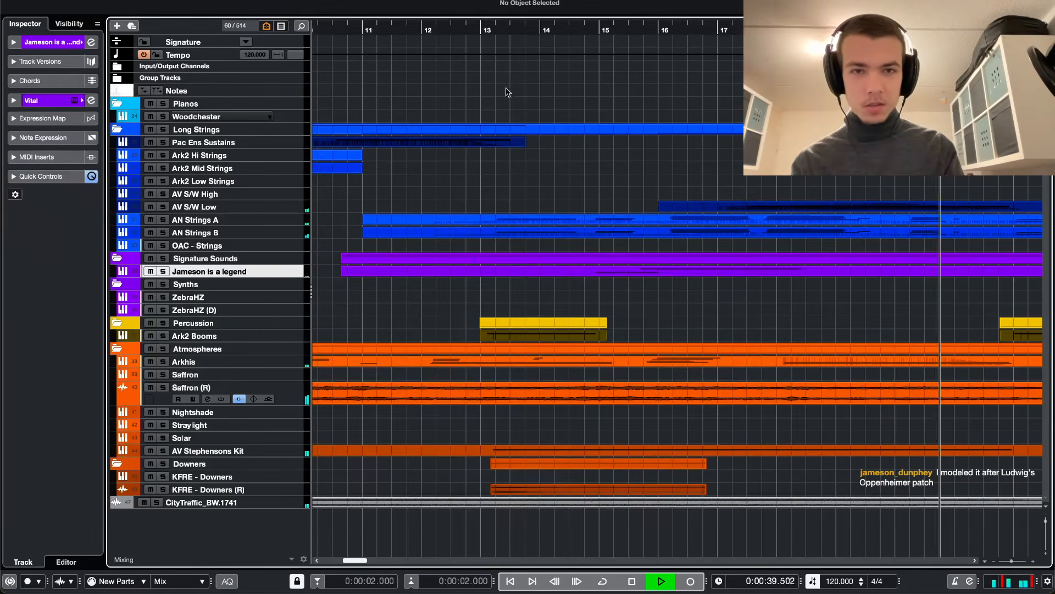
{"action": "left_click", "coordinate": [463, 28]}
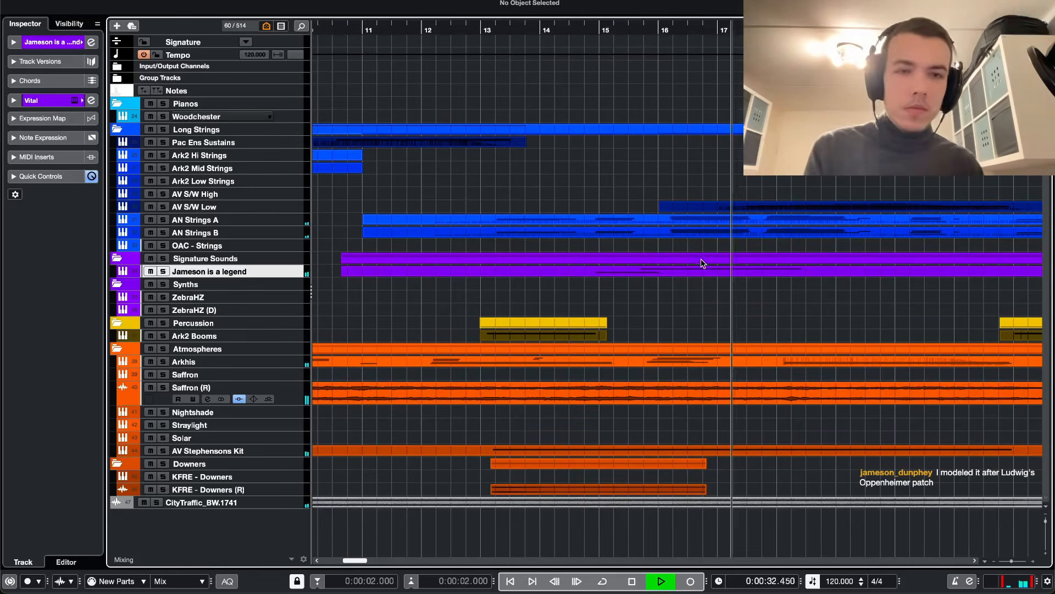
- Shorten the end of the later, upper note in the Vital horn part and close the editor
{"action": "double_click", "coordinate": [707, 276]}
{"action": "left_click_drag", "start_coordinate": [711, 273], "coordinate": [671, 273]}
{"action": "key", "text": "Return"}
- Insert Pro-Q 3 in the second slot of the Vital horn channel, below kHs Gain, and replay from around bar 14
{"action": "key", "text": "e"}
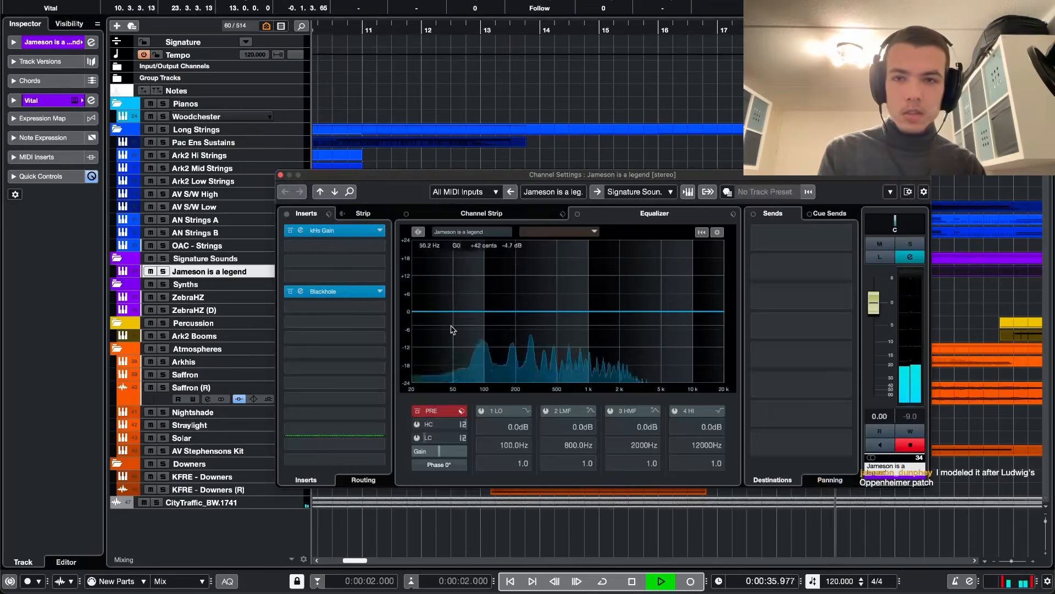
{"action": "left_click", "coordinate": [342, 246]}
{"action": "type", "text": "pro"}
{"action": "key", "text": "Return"}
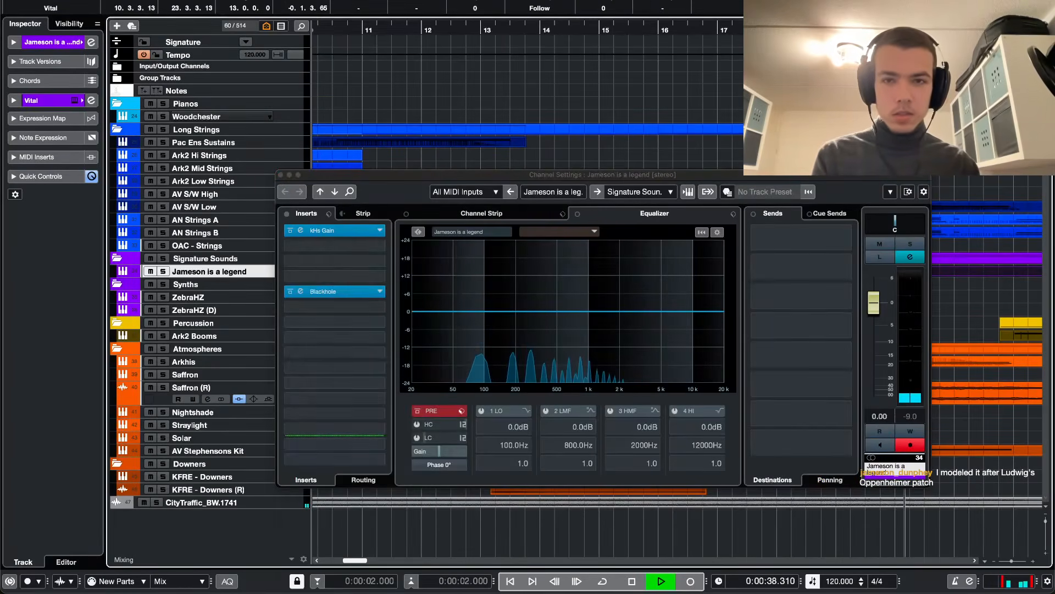
{"action": "left_click", "coordinate": [542, 31]}
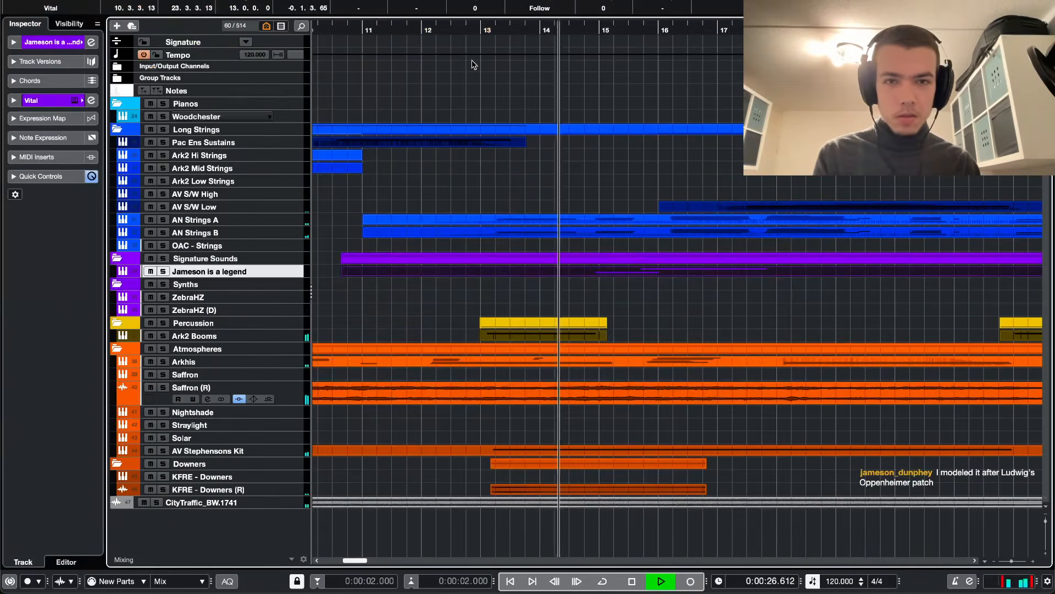
{"action": "key", "text": "space"}
{"action": "key", "text": "space"}
{"action": "key", "text": "e"}
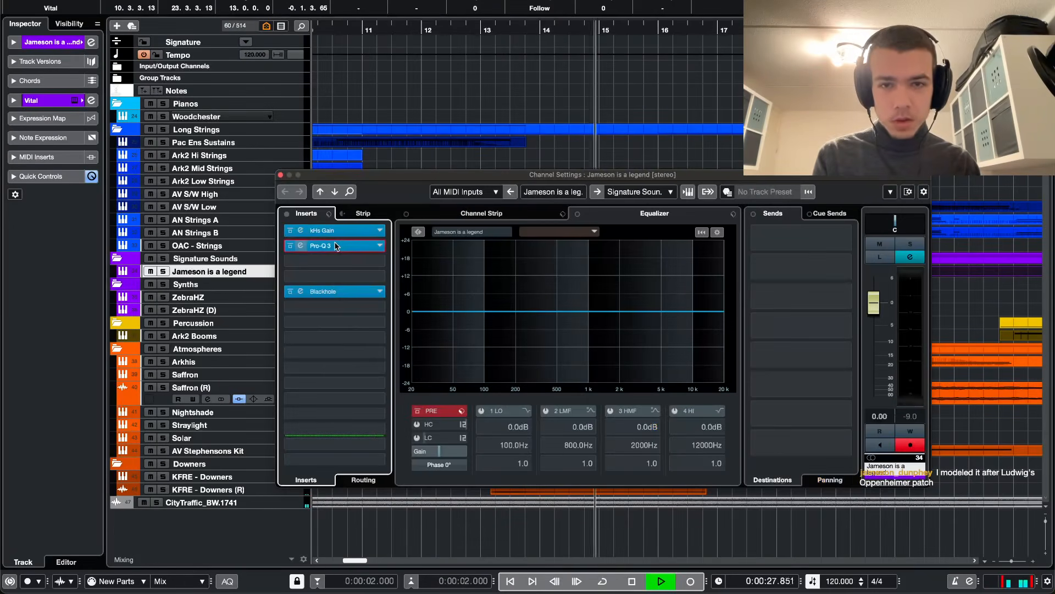
- Add an 18 dB/oct low cut at about 175 Hz in Pro-Q 3, lower the channel level slightly and close the windows
{"action": "left_click", "coordinate": [337, 245]}
{"action": "left_click_drag", "start_coordinate": [37, 120], "coordinate": [189, 129]}
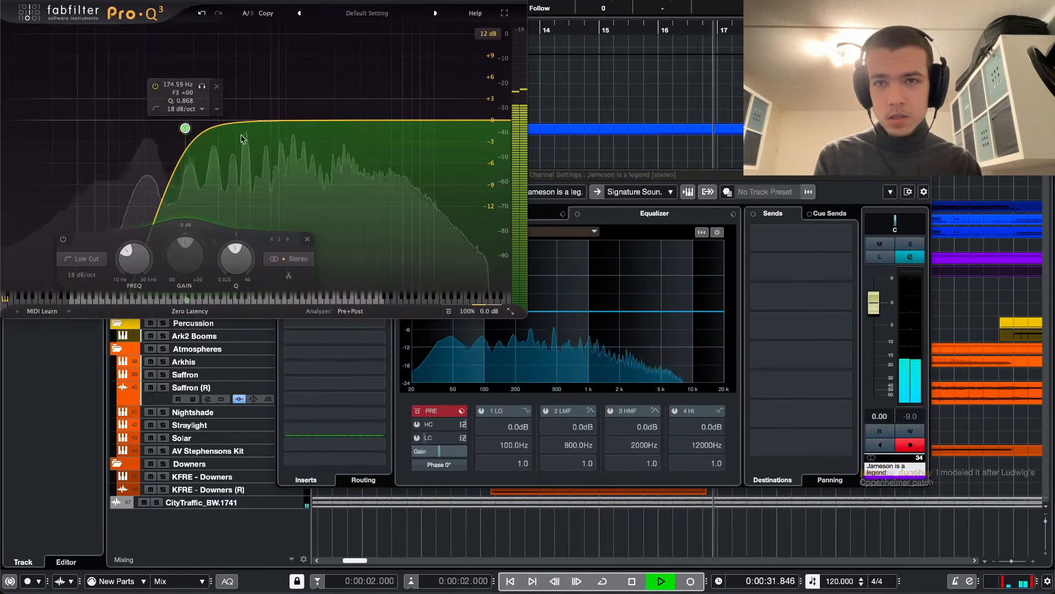
{"action": "key", "text": "super+w"}
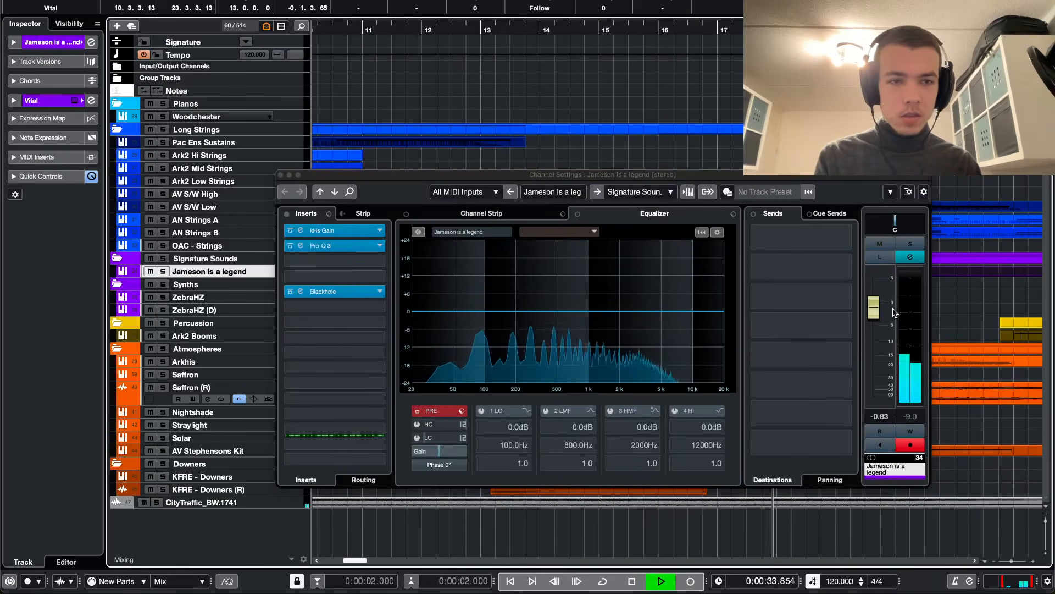
{"action": "key", "text": "super+w"}
{"action": "key", "text": "alt+e"}
{"action": "key", "text": "alt+e"}
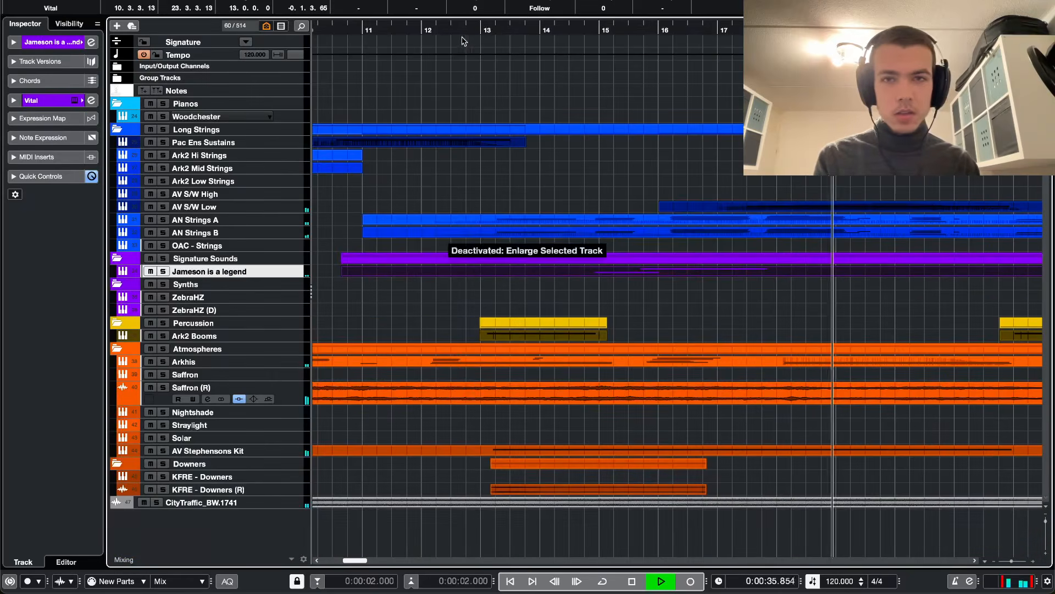
{"action": "key", "text": "space"}
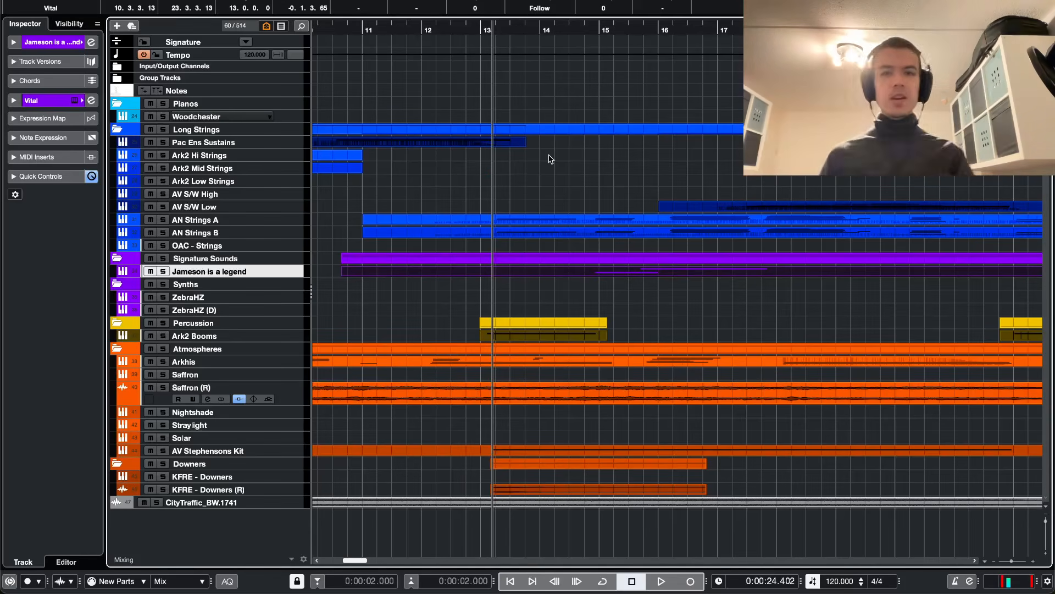
- Play the end of the arrangement from around bar 22 and clear the part selection
{"action": "scroll", "coordinate": [616, 172], "scroll_direction": "down", "scroll_amount": 4}
{"action": "scroll", "coordinate": [636, 164], "scroll_direction": "right", "scroll_amount": 3}
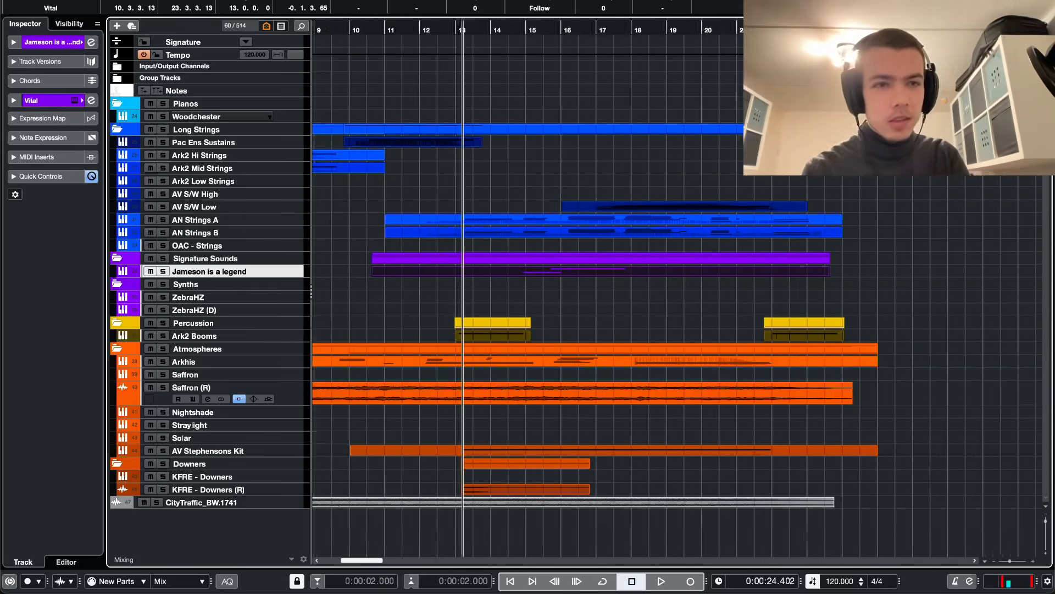
{"action": "left_click", "coordinate": [757, 31]}
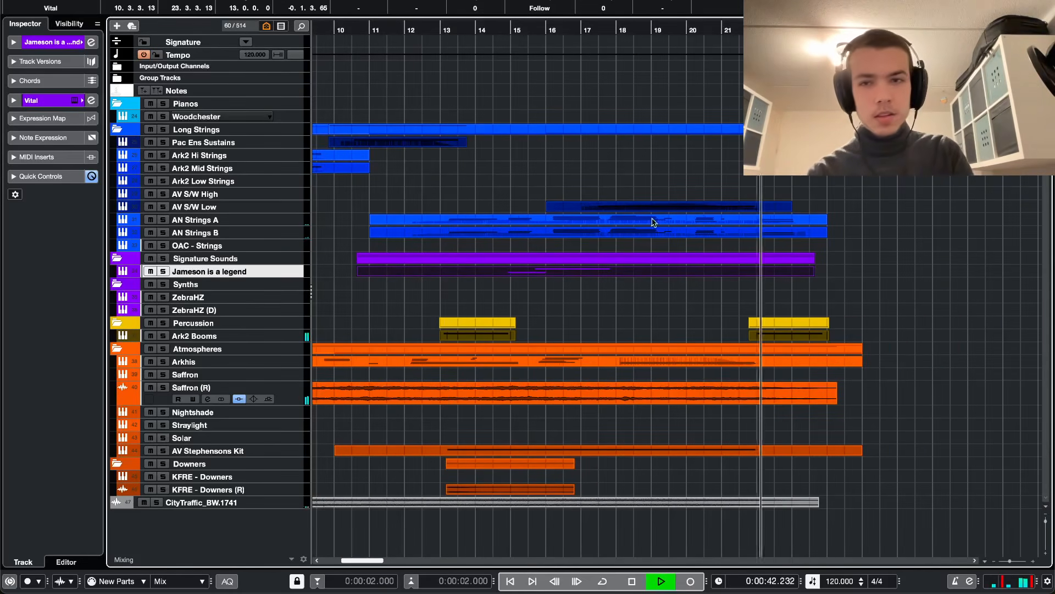
{"action": "left_click", "coordinate": [867, 289]}
{"action": "scroll", "coordinate": [549, 241], "scroll_direction": "right", "scroll_amount": 2}
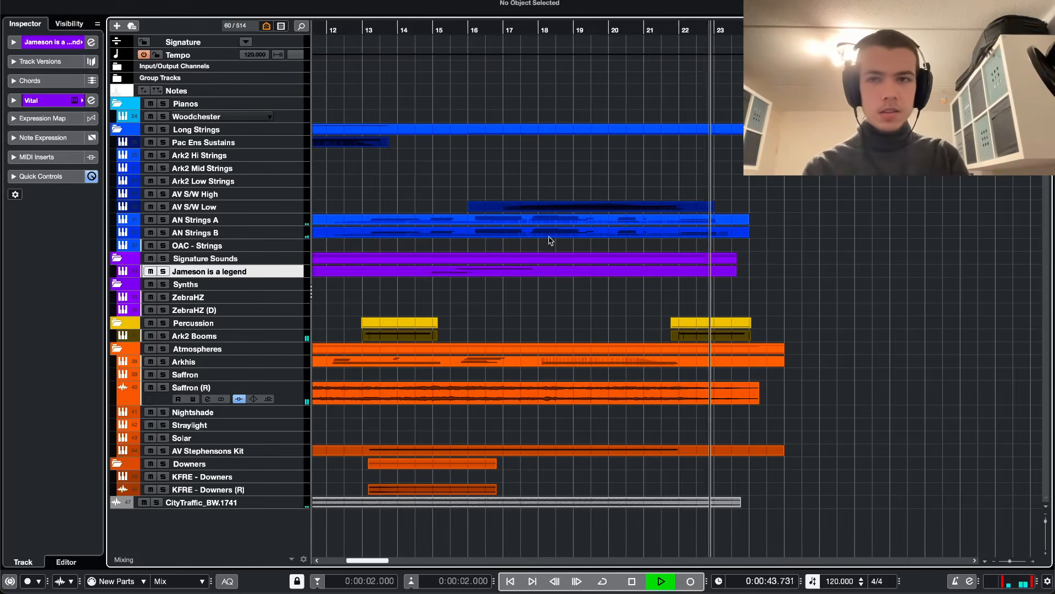
- Record a Woodchester piano take from bar 22 to bar 36 and delete it
{"action": "left_click", "coordinate": [231, 116]}
{"action": "left_click", "coordinate": [644, 28]}
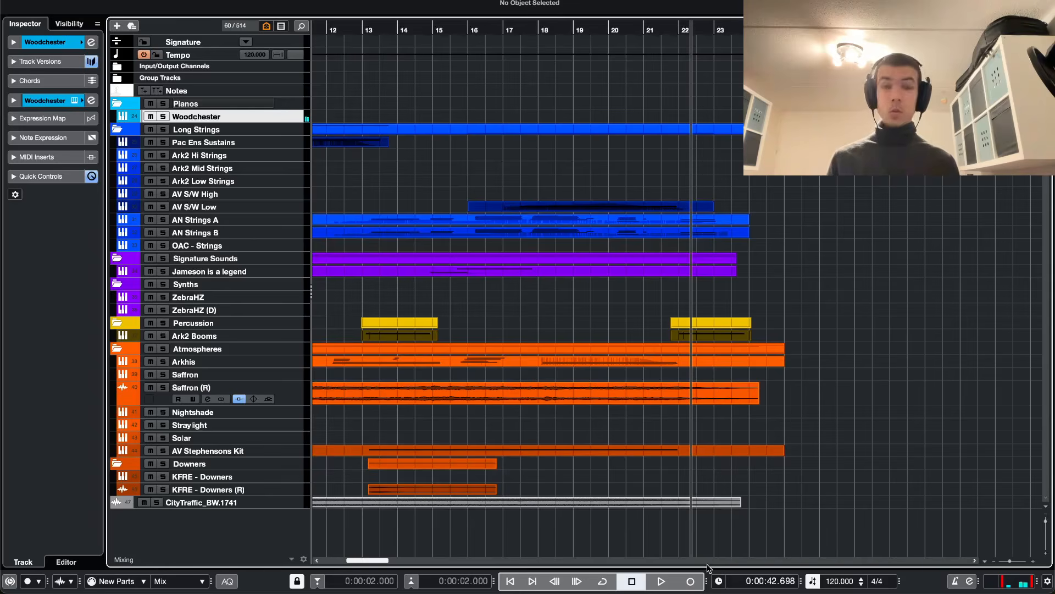
{"action": "left_click", "coordinate": [682, 578]}
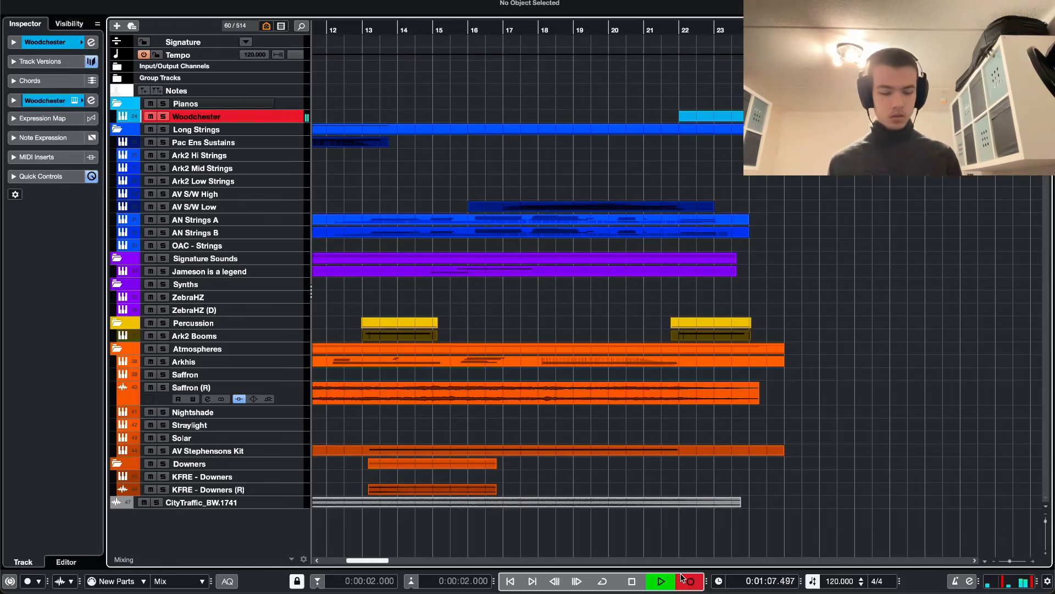
{"action": "key", "text": "space"}
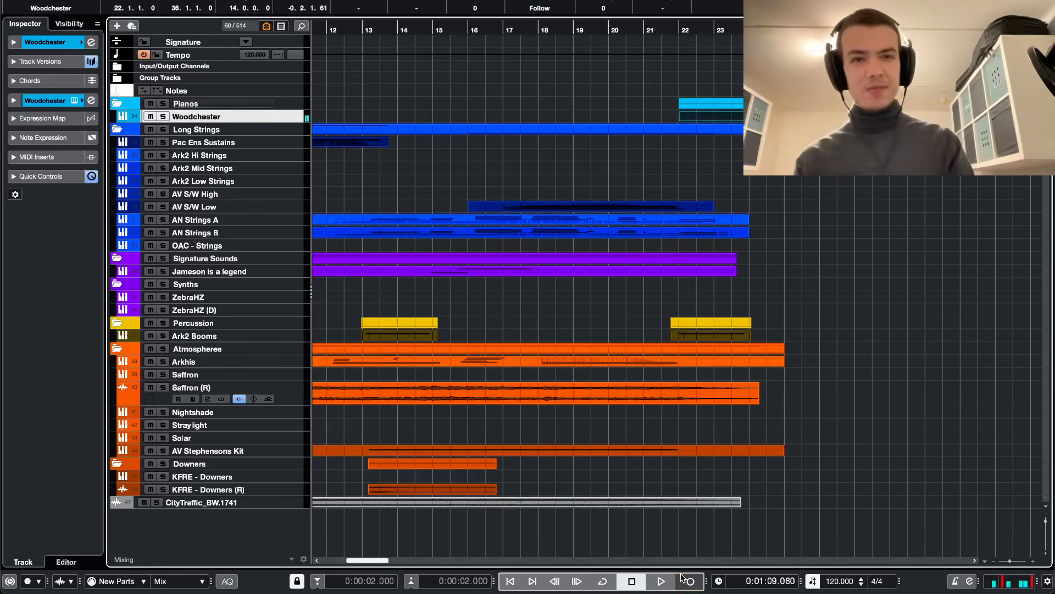
{"action": "key", "text": "Delete"}
{"action": "key", "text": "space"}
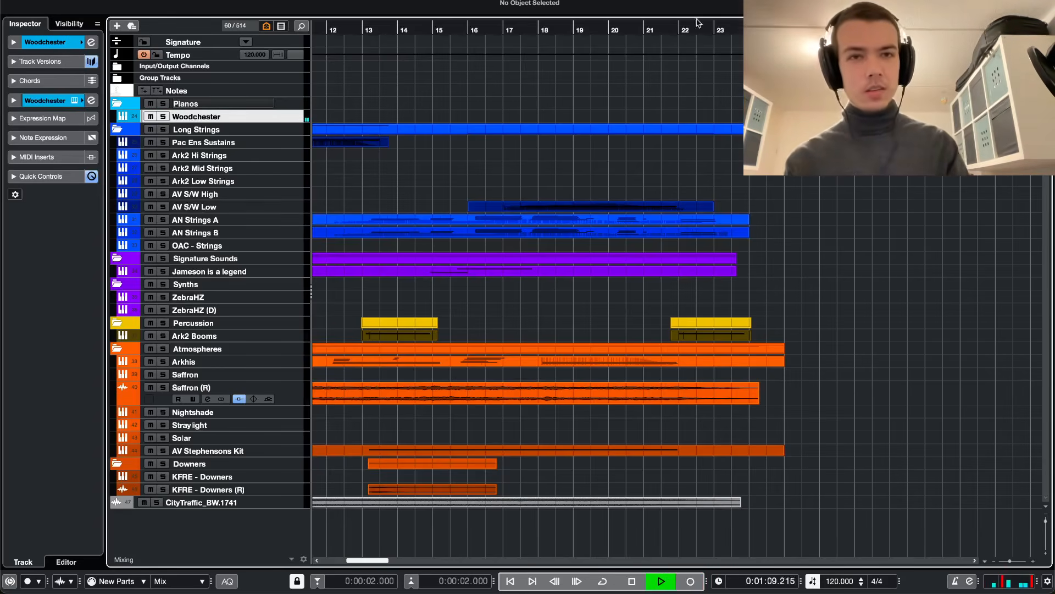
- Try recording another Woodchester piano take from bar 21 onward
{"action": "left_click", "coordinate": [640, 33]}
{"action": "left_click", "coordinate": [691, 581]}
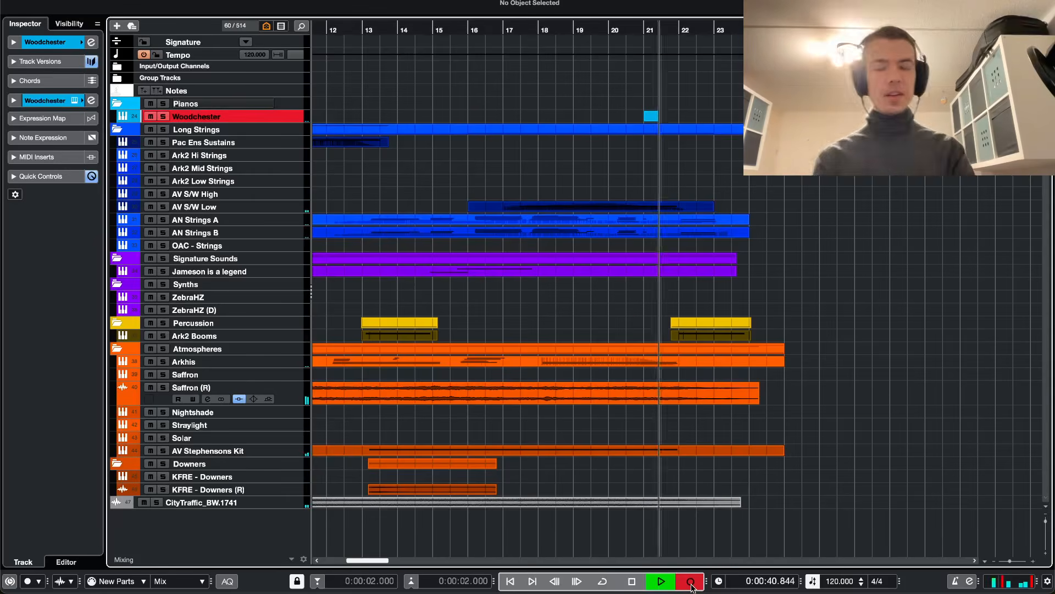
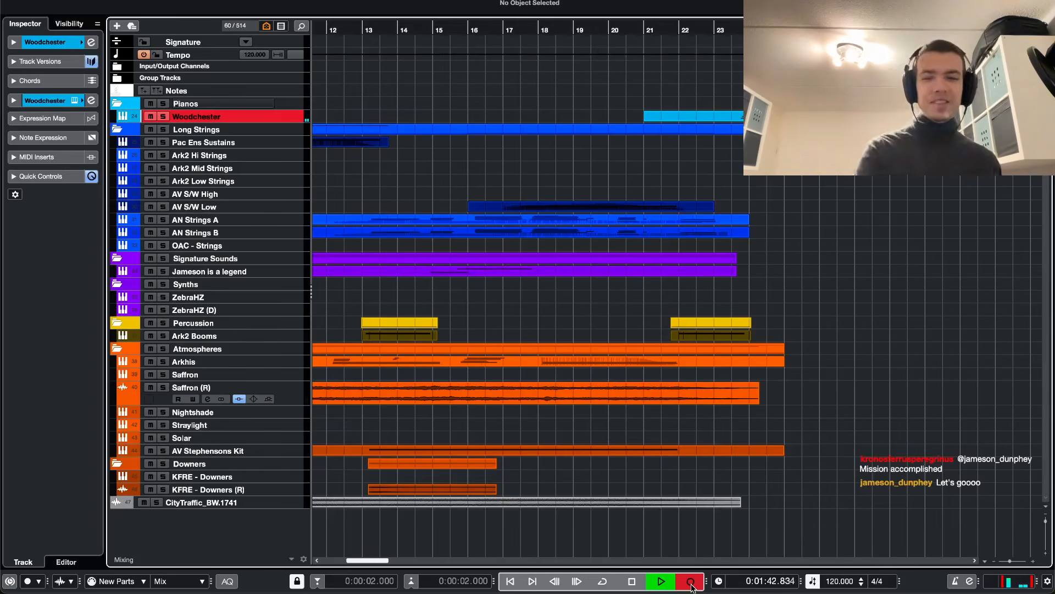
{"action": "left_click", "coordinate": [691, 584]}
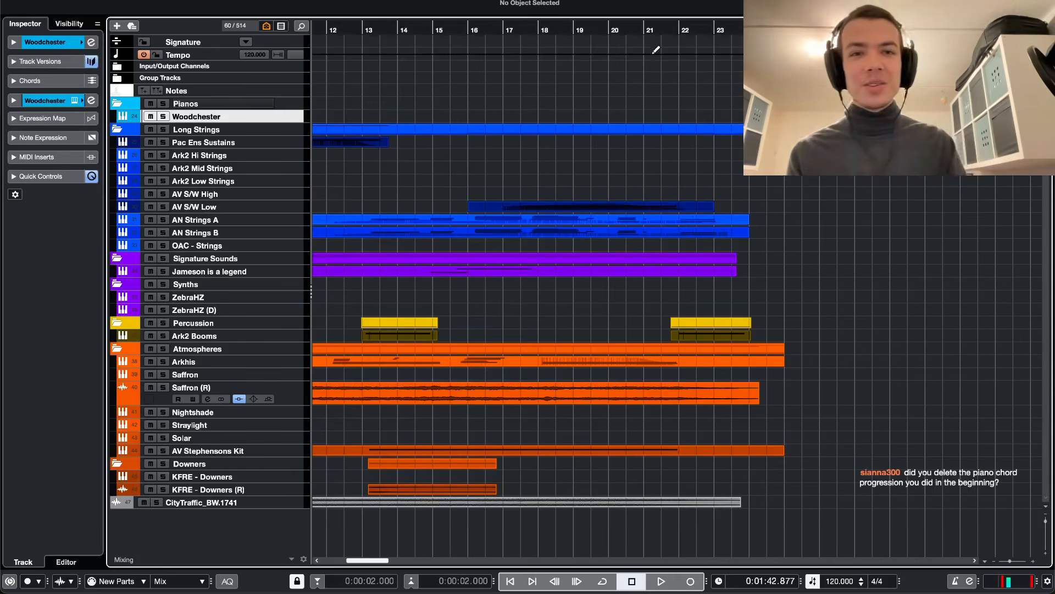
- Switch the Woodchester piano track to its track version v2
{"action": "scroll", "coordinate": [654, 55], "scroll_direction": "left", "scroll_amount": 3}
{"action": "scroll", "coordinate": [631, 73], "scroll_direction": "left", "scroll_amount": 4}
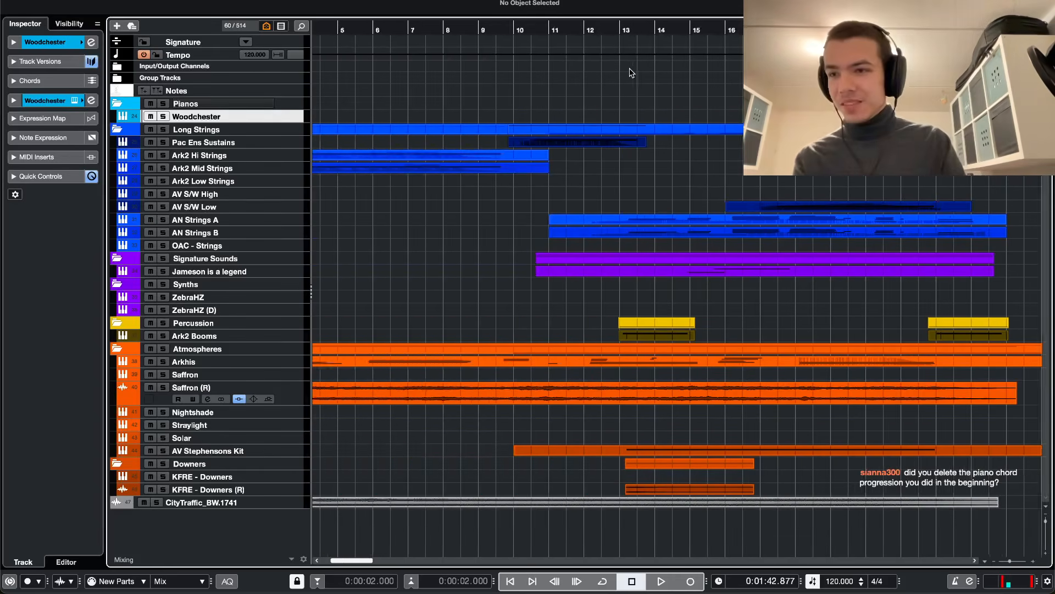
{"action": "scroll", "coordinate": [631, 72], "scroll_direction": "left", "scroll_amount": 4}
{"action": "left_click", "coordinate": [268, 117]}
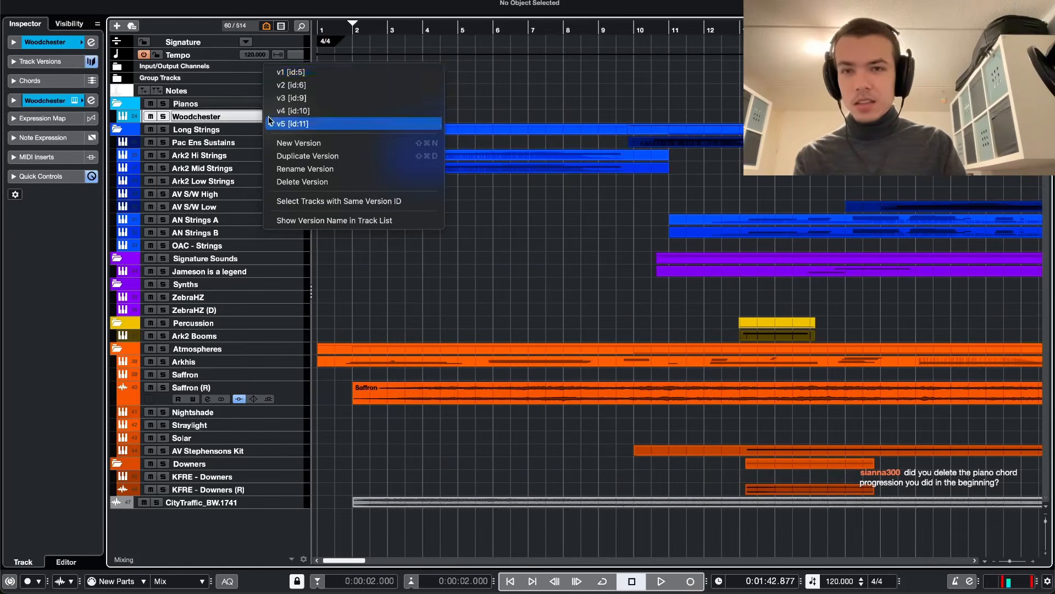
{"action": "left_click", "coordinate": [314, 84]}
- Play the Woodchester piano part that starts at bar 22 and temporarily enlarge its track to examine the notes
{"action": "scroll", "coordinate": [491, 87], "scroll_direction": "down", "scroll_amount": 5}
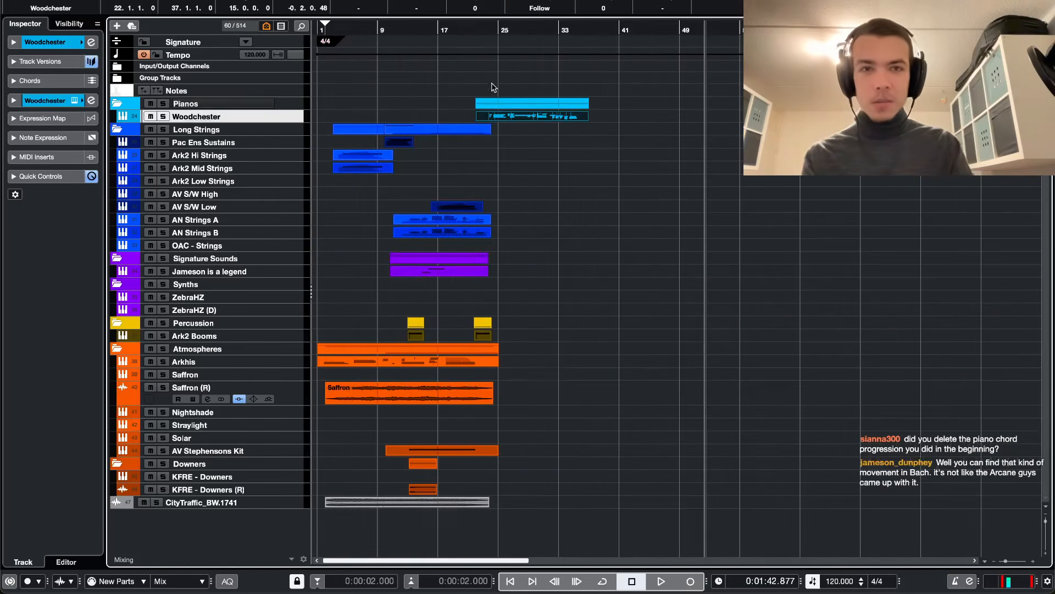
{"action": "left_click", "coordinate": [484, 30]}
{"action": "key", "text": "space"}
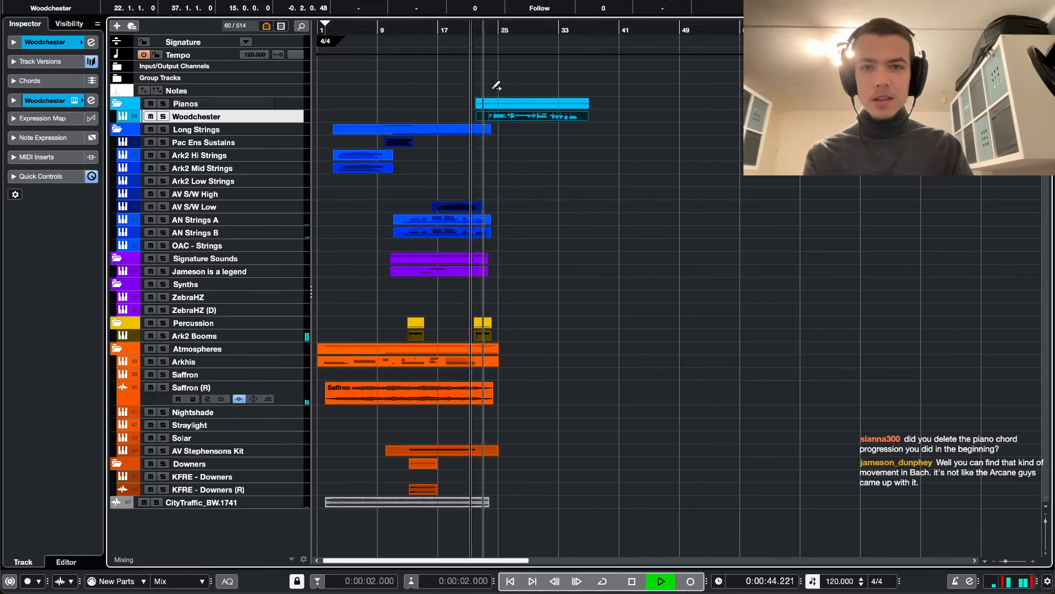
{"action": "scroll", "coordinate": [494, 87], "scroll_direction": "up", "scroll_amount": 5}
{"action": "key", "text": "z"}
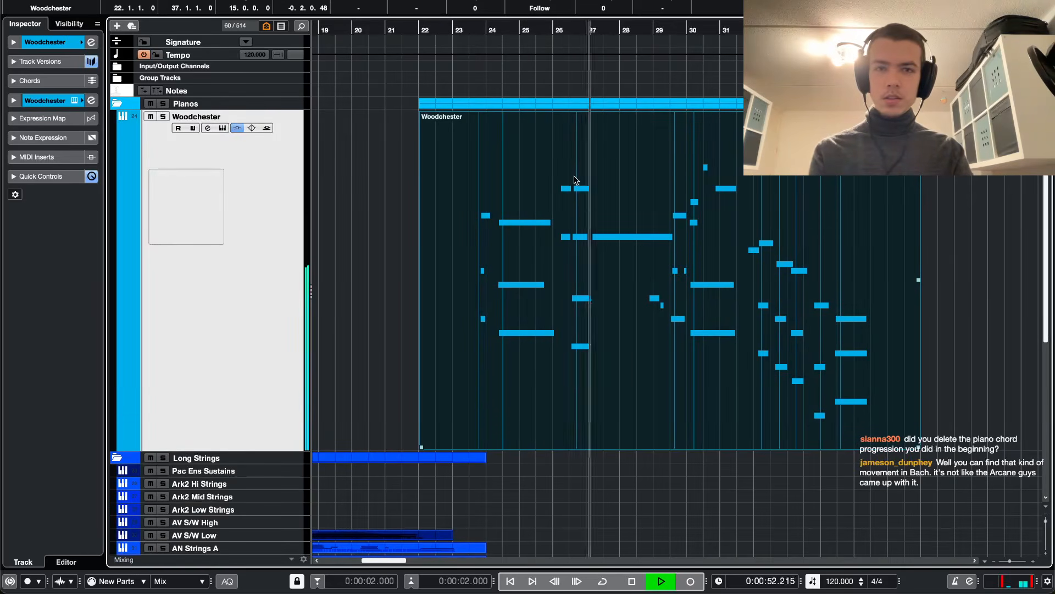
{"action": "key", "text": "ctrl+grave"}
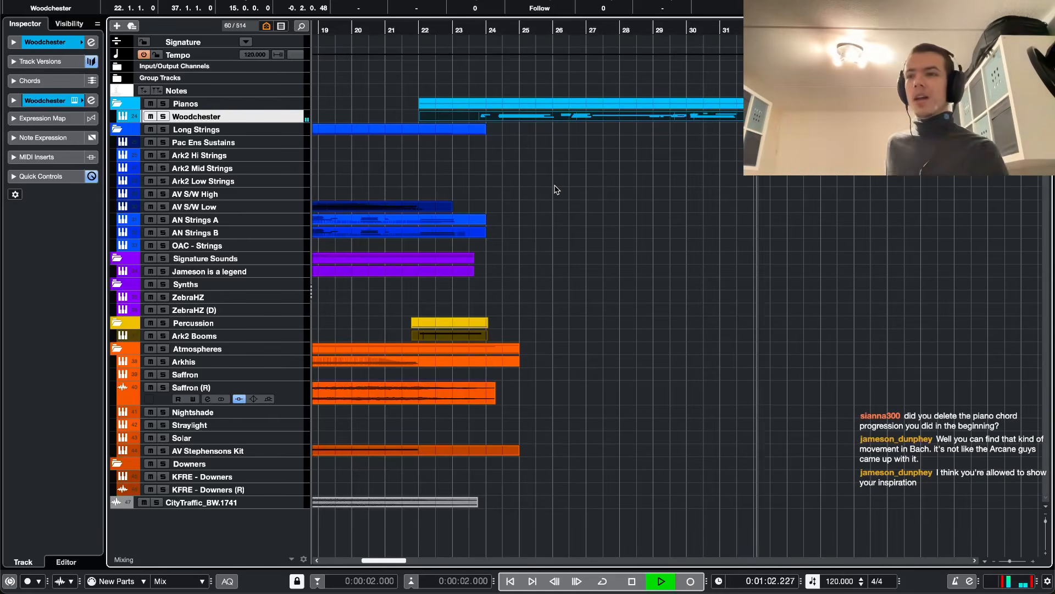
- Play the Woodchester piano part from shortly after bar 23 with its track enlarged to follow the notes
{"action": "key", "text": "space"}
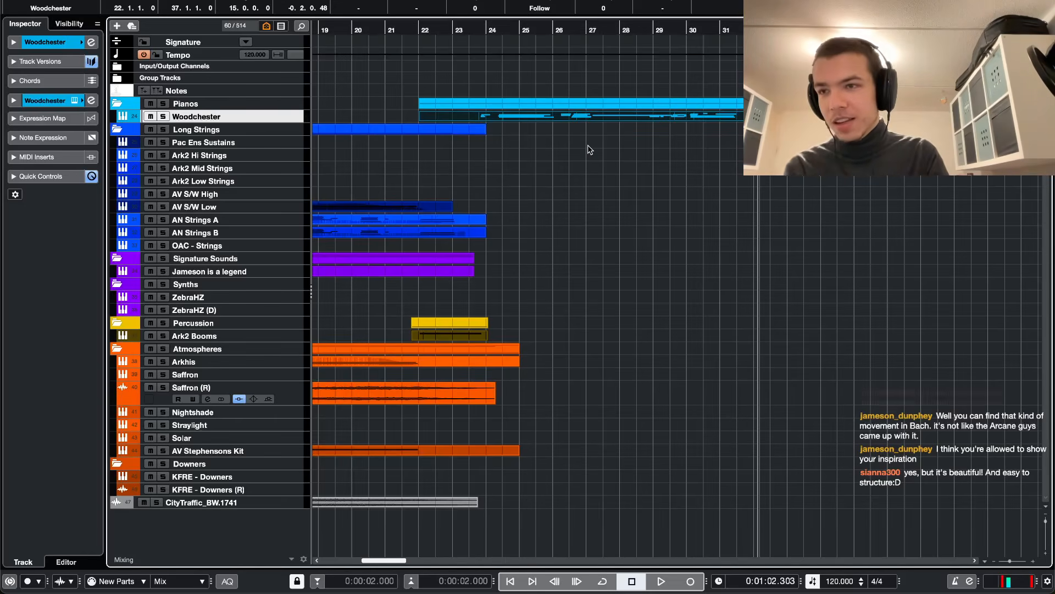
{"action": "scroll", "coordinate": [584, 168], "scroll_direction": "left", "scroll_amount": 4}
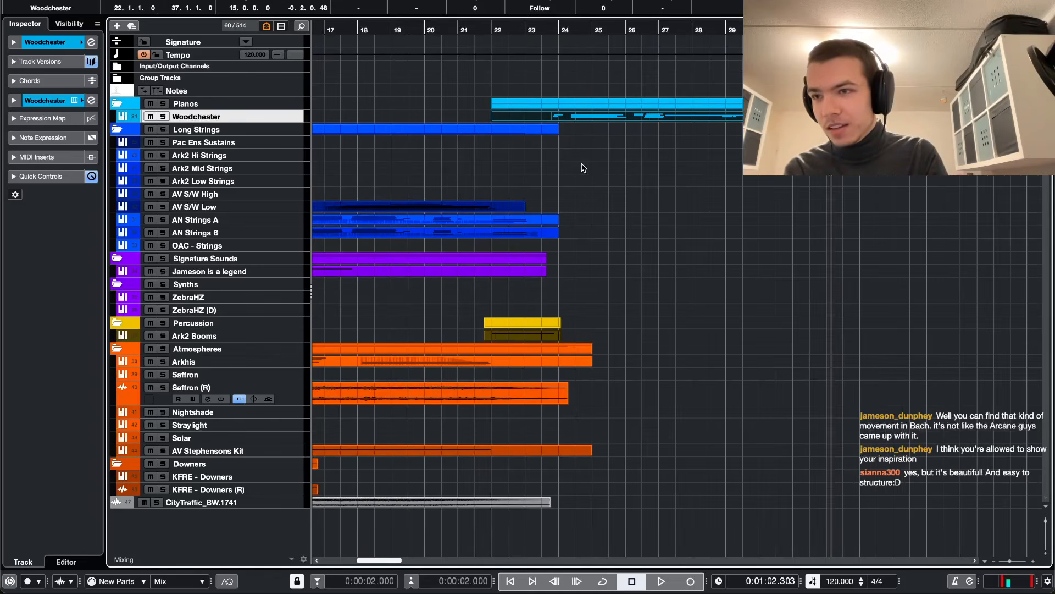
{"action": "scroll", "coordinate": [583, 166], "scroll_direction": "right", "scroll_amount": 3}
{"action": "left_click_drag", "start_coordinate": [514, 30], "coordinate": [505, 31]}
{"action": "key", "text": "space"}
{"action": "key", "text": "z"}
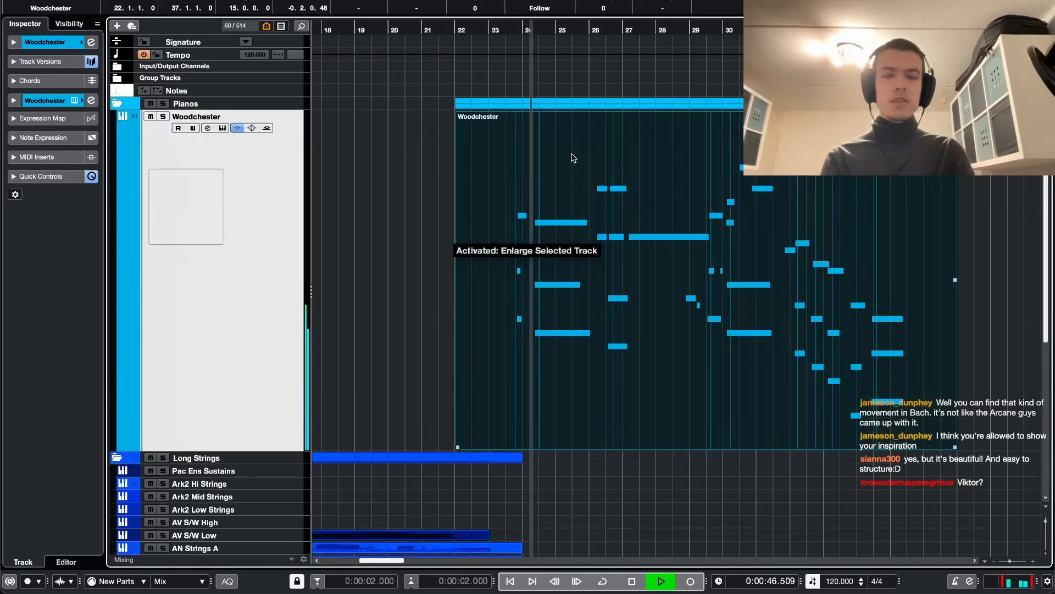
{"action": "key", "text": "h"}
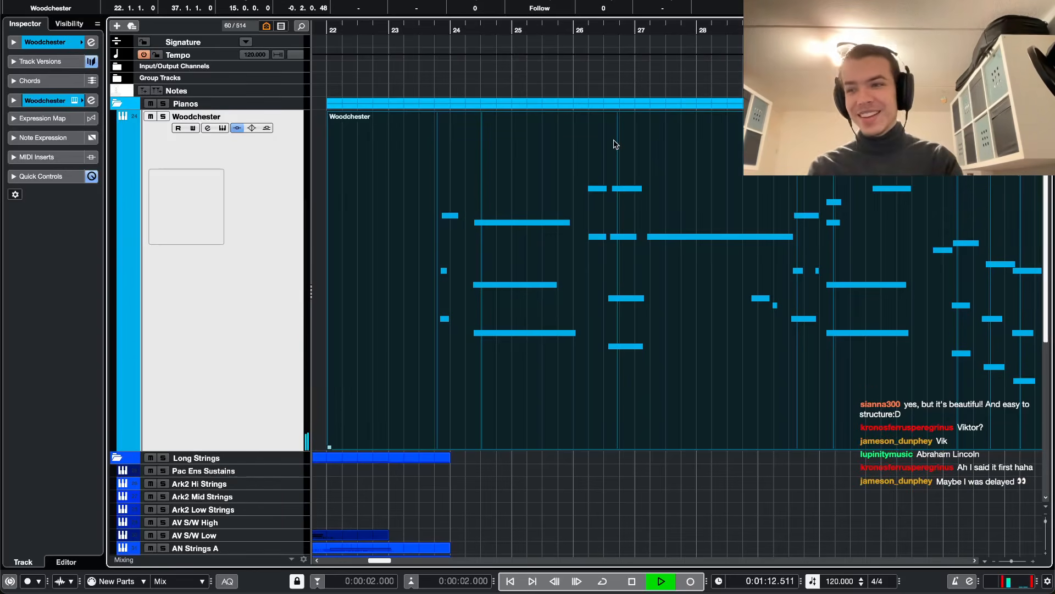
- Replay the Woodchester part from about bar 26 and inspect its notes in the Key Editor, restoring the normal track height at the end
{"action": "left_click", "coordinate": [564, 32]}
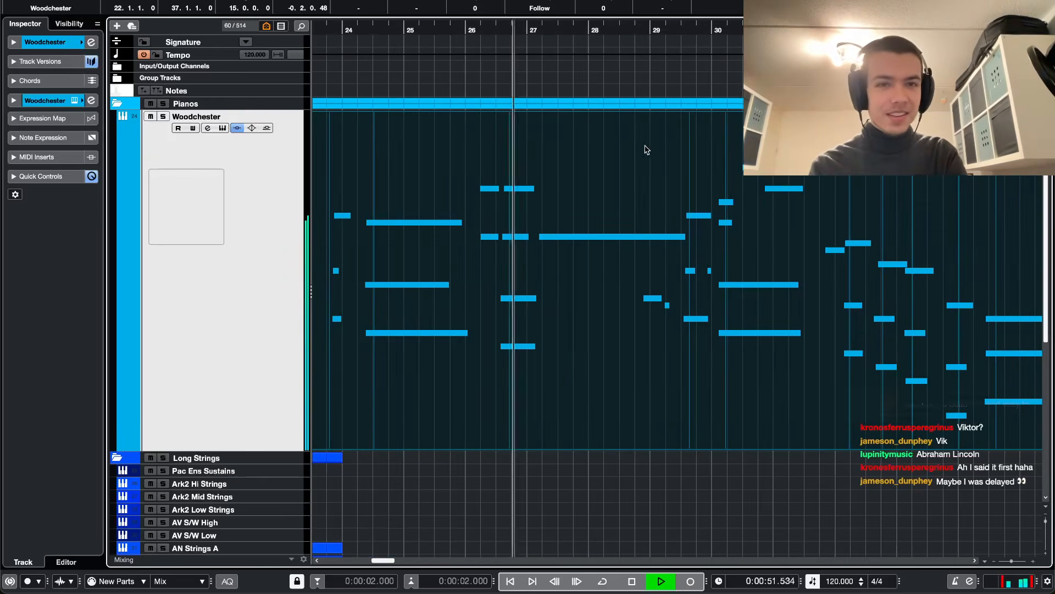
{"action": "scroll", "coordinate": [646, 147], "scroll_direction": "down", "scroll_amount": 5}
{"action": "double_click", "coordinate": [647, 156]}
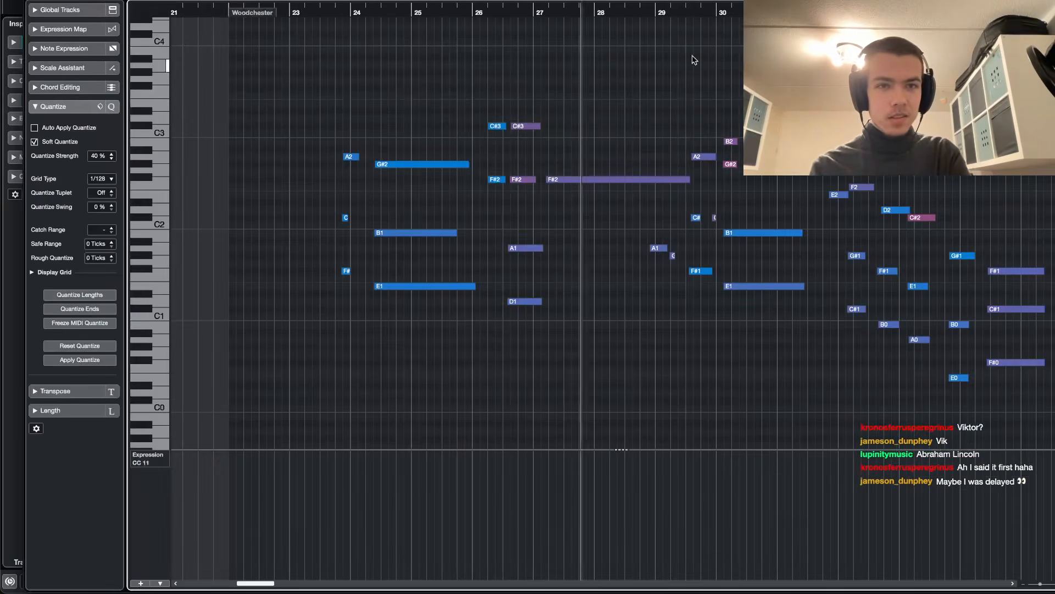
{"action": "left_click", "coordinate": [680, 12]}
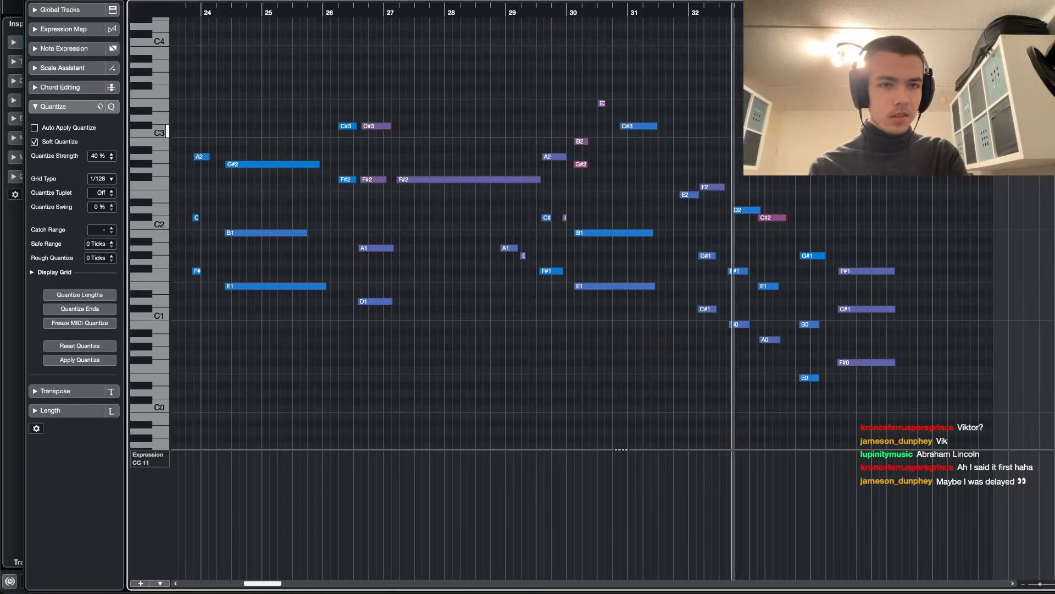
{"action": "key", "text": "Return"}
{"action": "key", "text": "ctrl+alt+e"}
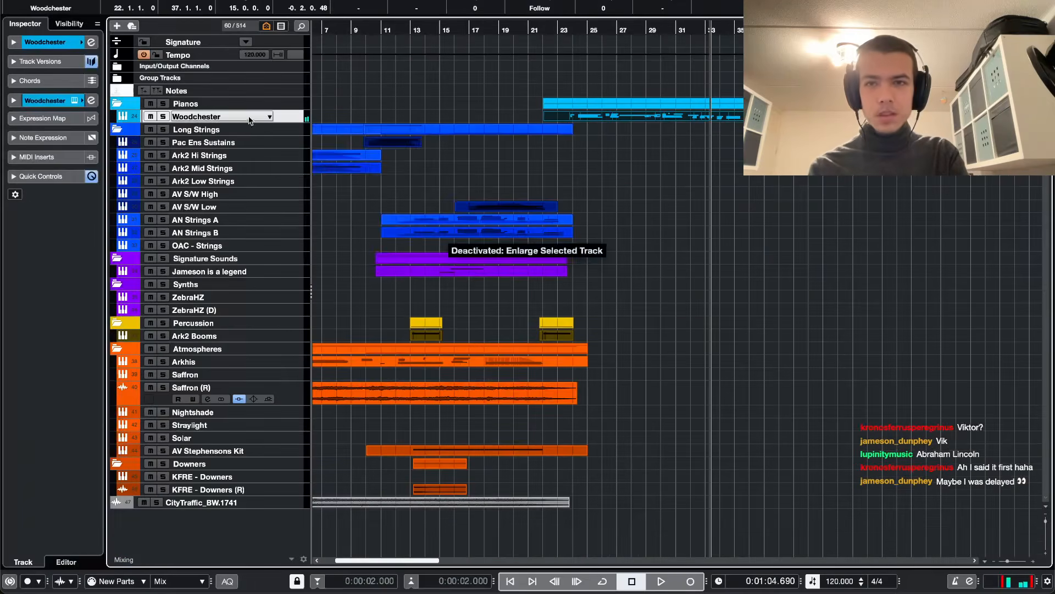
- Switch the Woodchester track to its earlier full-length version and move the piano part to start at bar 21
{"action": "left_click", "coordinate": [267, 118]}
{"action": "left_click", "coordinate": [292, 110]}
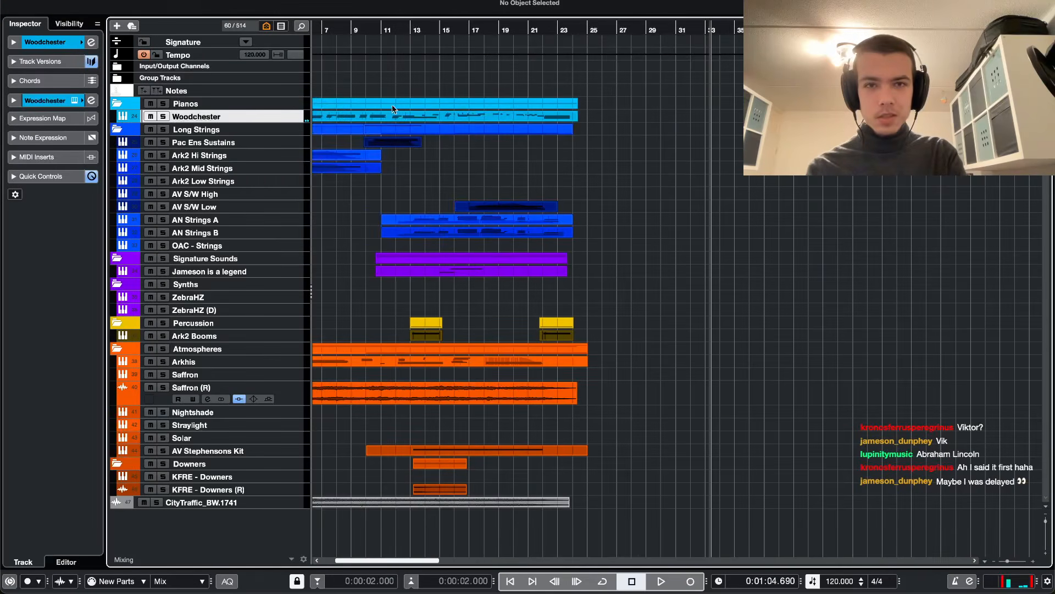
{"action": "scroll", "coordinate": [388, 85], "scroll_direction": "left", "scroll_amount": 3}
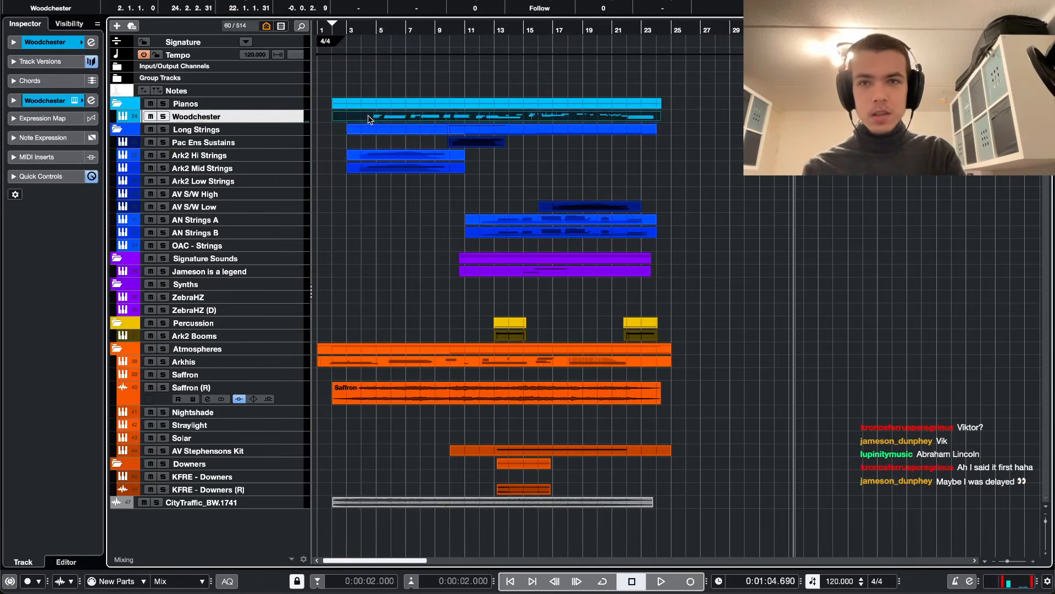
{"action": "left_click_drag", "start_coordinate": [368, 114], "coordinate": [652, 116]}
- Play the transition out of the strings and move the Woodchester part to start at 22.1.3
{"action": "key", "text": "space"}
{"action": "scroll", "coordinate": [648, 119], "scroll_direction": "up", "scroll_amount": 5}
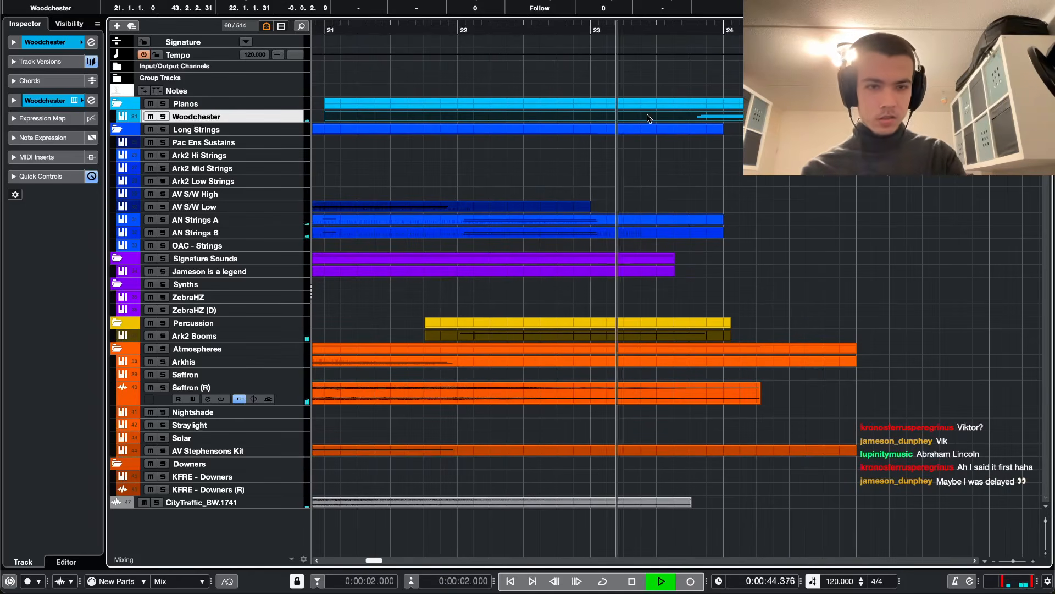
{"action": "key", "text": "XF86AudioRaiseVolume"}
{"action": "left_click_drag", "start_coordinate": [648, 118], "coordinate": [798, 119]}
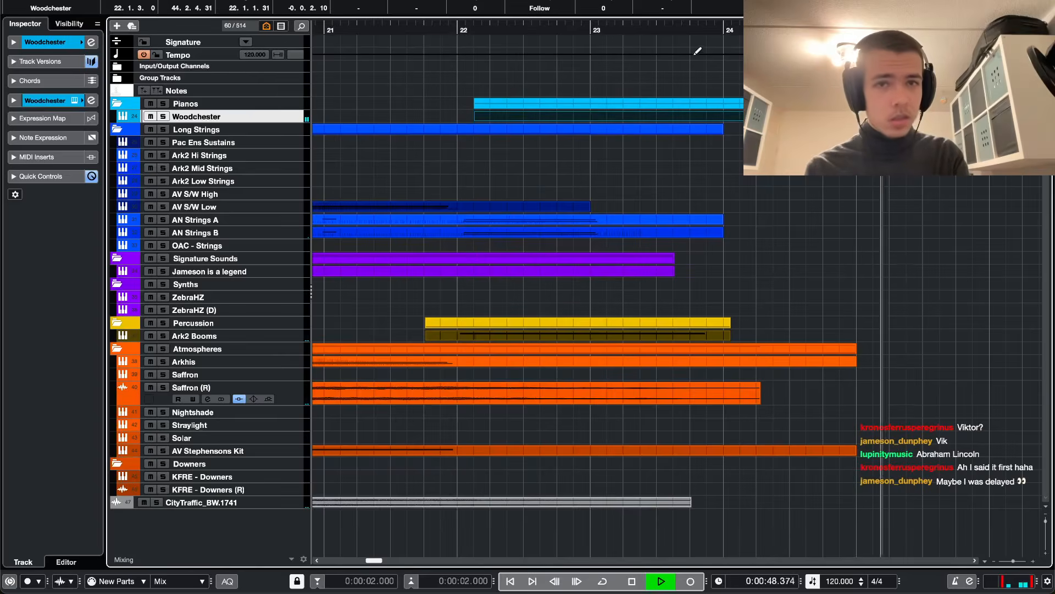
- Examine the moved Woodchester part's chords in the Key Editor and play them from just before bar 25
{"action": "key", "text": "z"}
{"action": "scroll", "coordinate": [709, 151], "scroll_direction": "down", "scroll_amount": 3}
{"action": "double_click", "coordinate": [747, 209]}
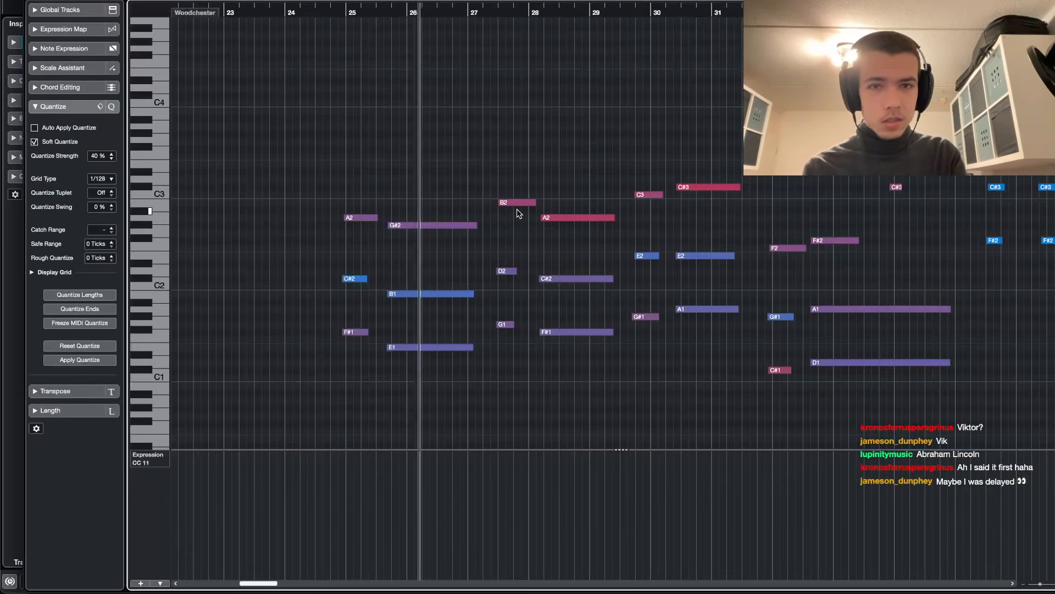
{"action": "scroll", "coordinate": [518, 212], "scroll_direction": "up", "scroll_amount": 2}
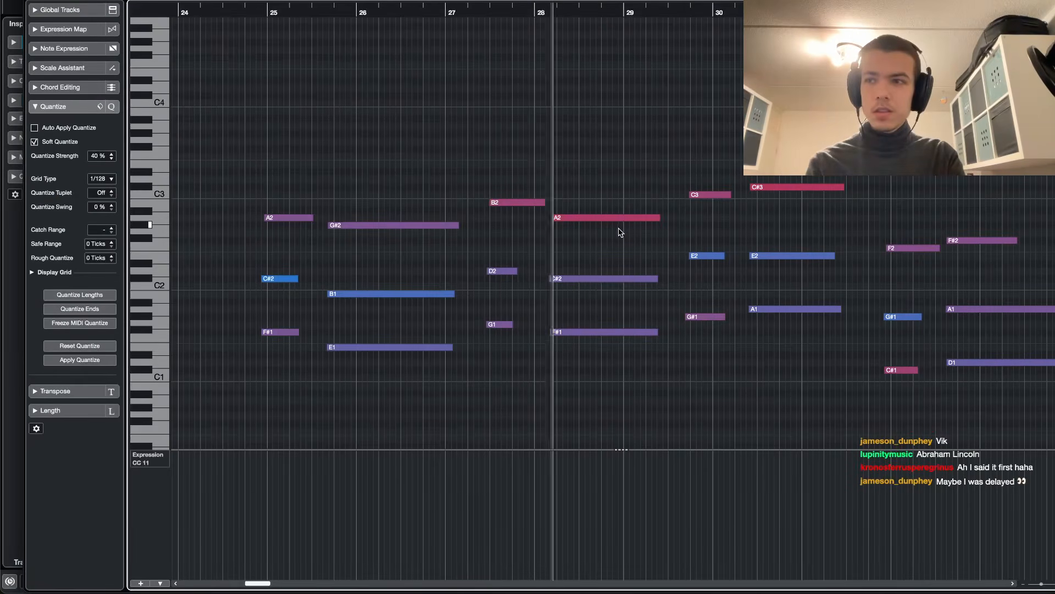
{"action": "key", "text": "Return"}
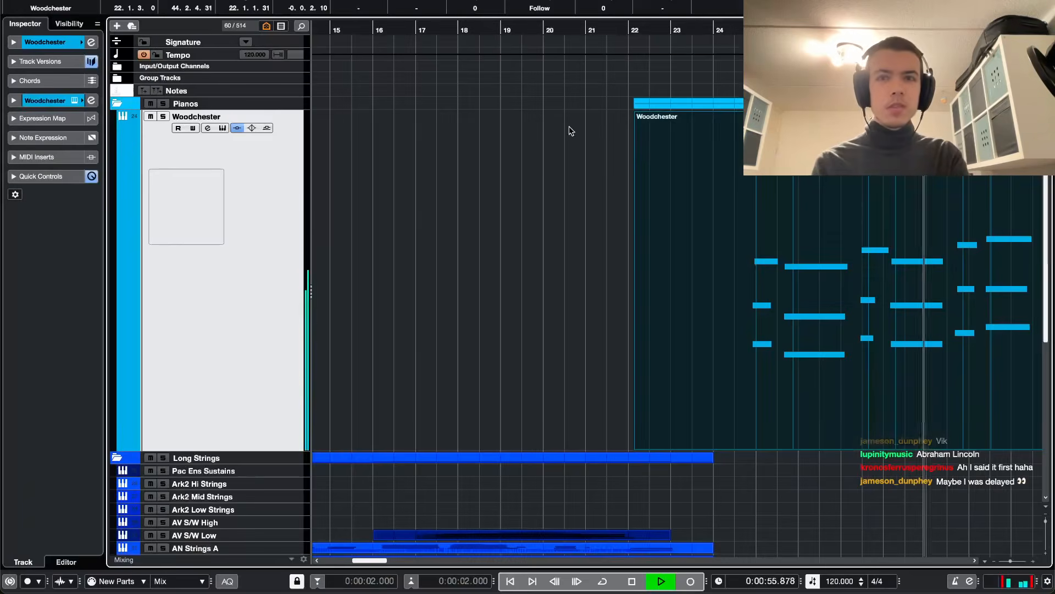
{"action": "double_click", "coordinate": [732, 175]}
{"action": "left_click", "coordinate": [807, 180]}
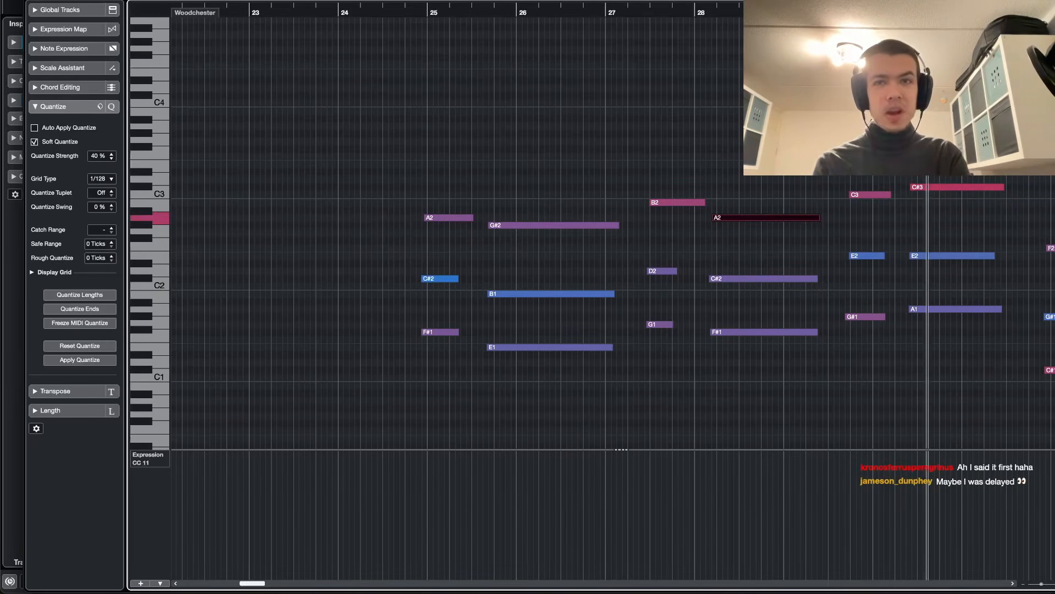
{"action": "left_click", "coordinate": [536, 95]}
{"action": "left_click", "coordinate": [399, 12]}
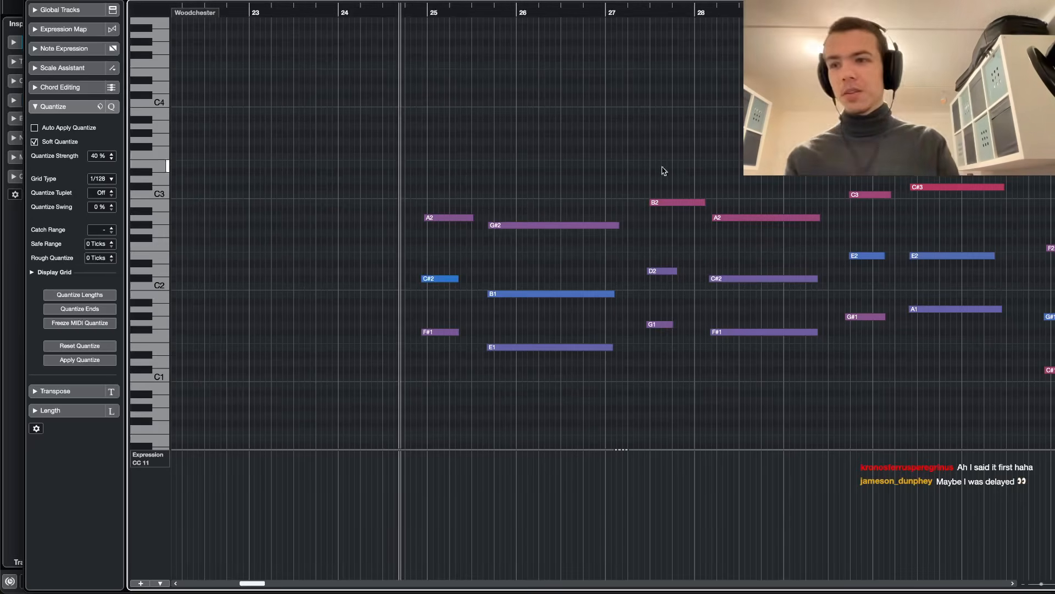
{"action": "key", "text": "Return"}
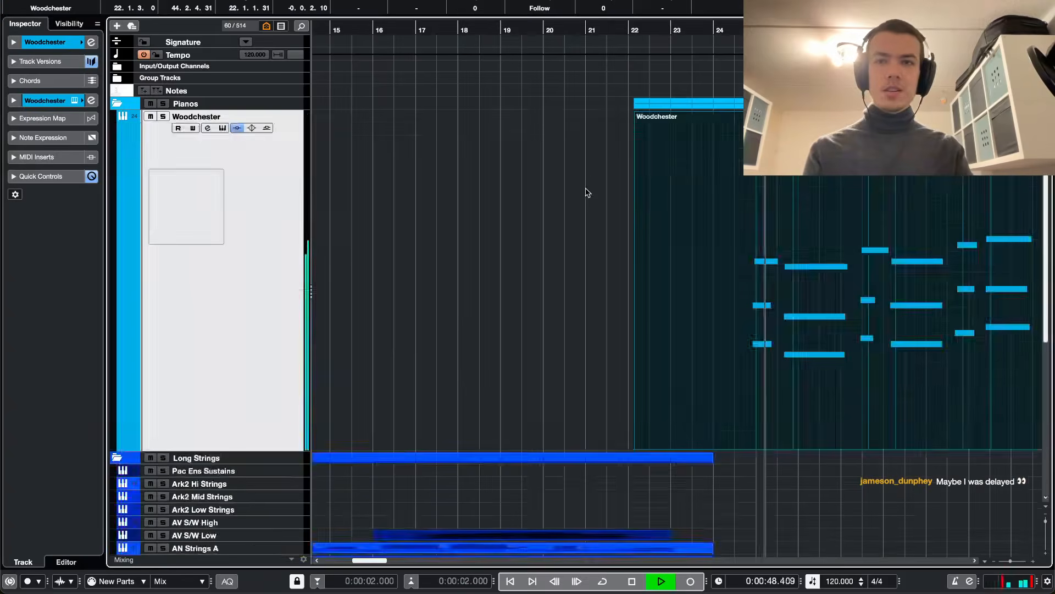
- Play from bar 21, shift the Woodchester part slightly earlier to start just before bar 22, and open its first chords in the Key Editor
{"action": "key", "text": "z"}
{"action": "left_click", "coordinate": [686, 30]}
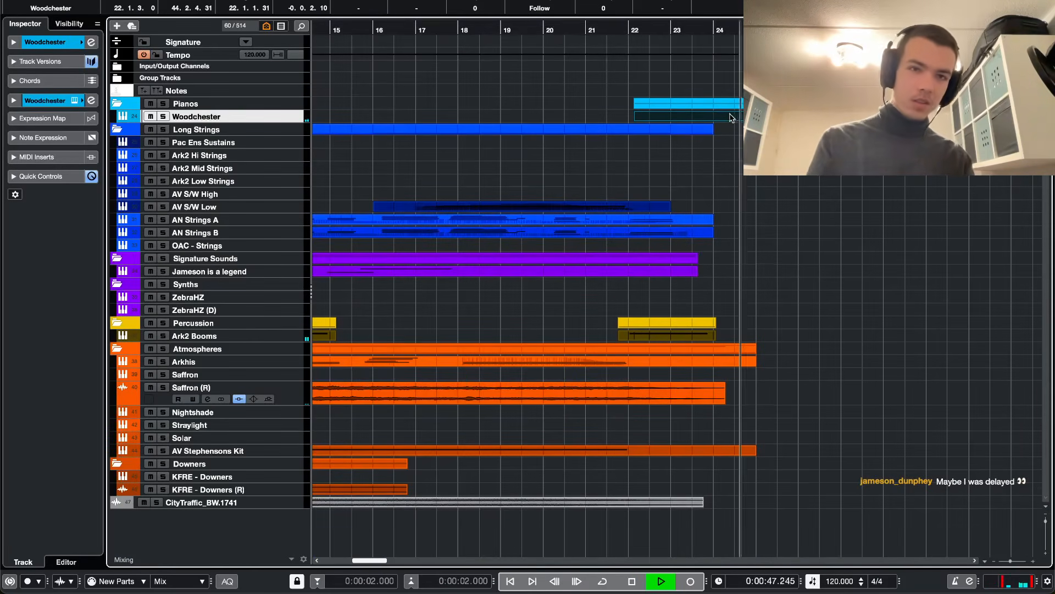
{"action": "key", "text": "space"}
{"action": "left_click", "coordinate": [591, 25]}
{"action": "key", "text": "space"}
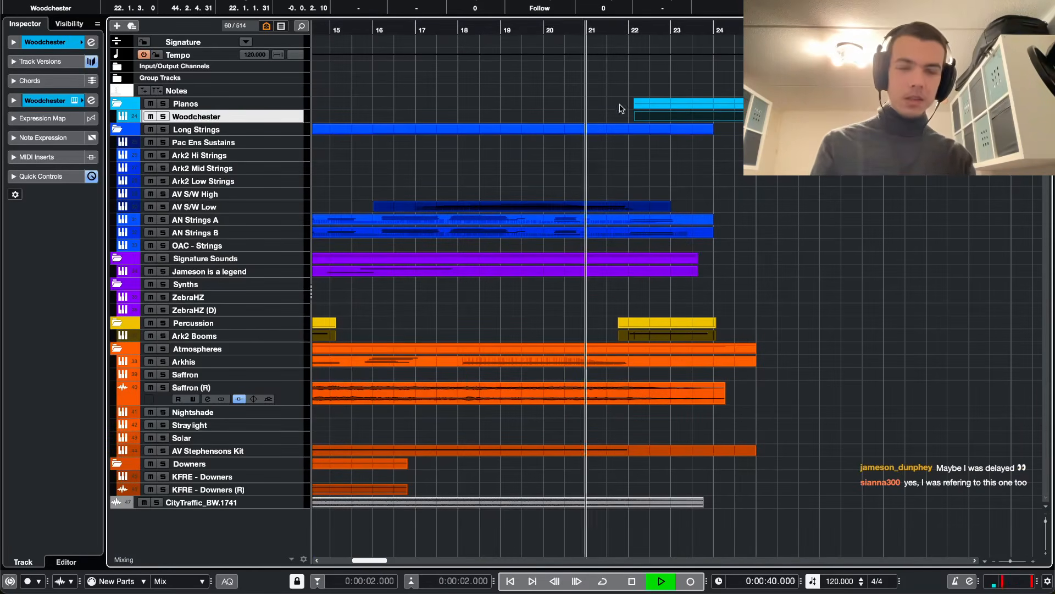
{"action": "left_click_drag", "start_coordinate": [687, 117], "coordinate": [678, 118]}
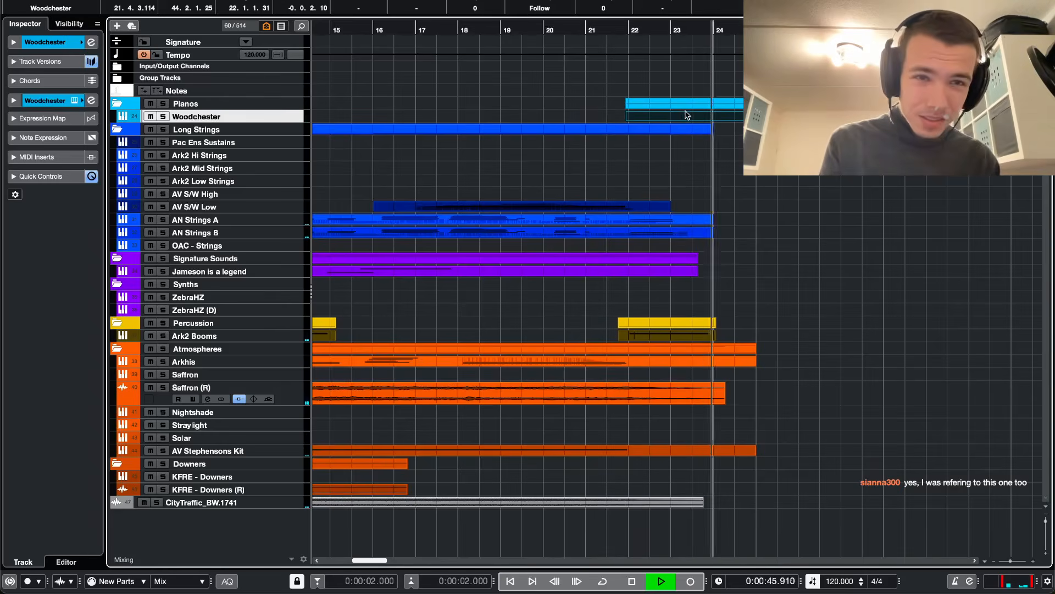
{"action": "left_click_drag", "start_coordinate": [683, 113], "coordinate": [682, 113]}
{"action": "double_click", "coordinate": [682, 113]}
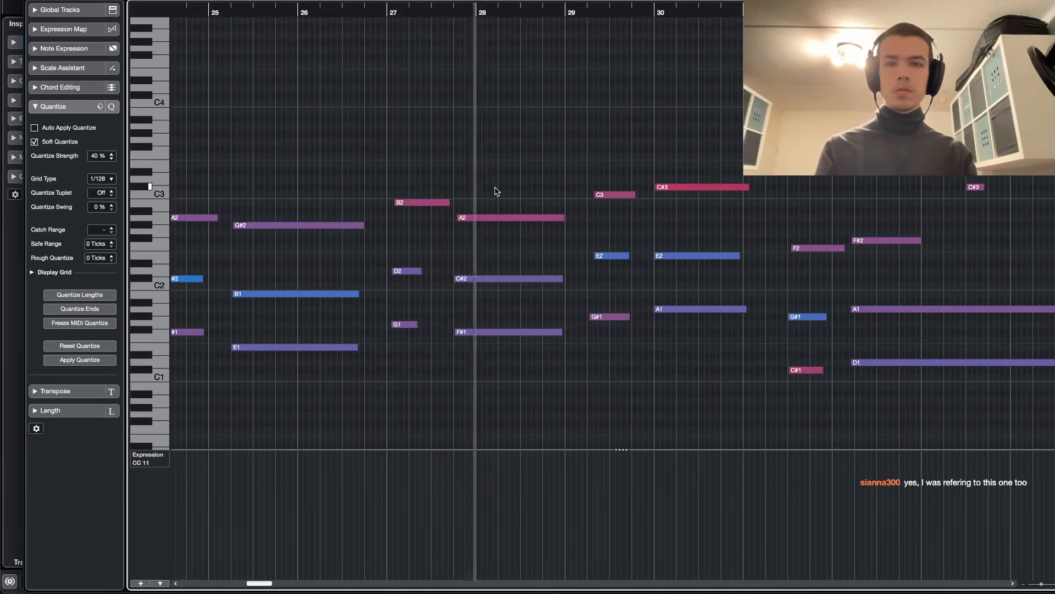
{"action": "scroll", "coordinate": [492, 192], "scroll_direction": "left", "scroll_amount": 3}
{"action": "scroll", "coordinate": [394, 205], "scroll_direction": "up", "scroll_amount": 2}
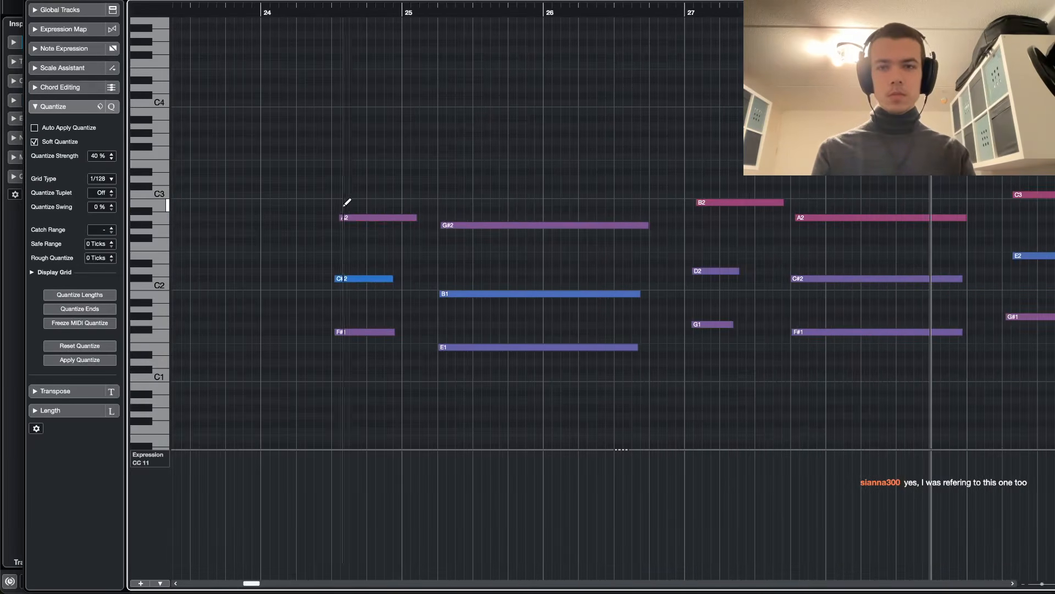
- Try a B2 note above the first chord and an A#2 note above the bar 27 chord, and delete both
{"action": "left_click_drag", "start_coordinate": [340, 204], "coordinate": [436, 206]}
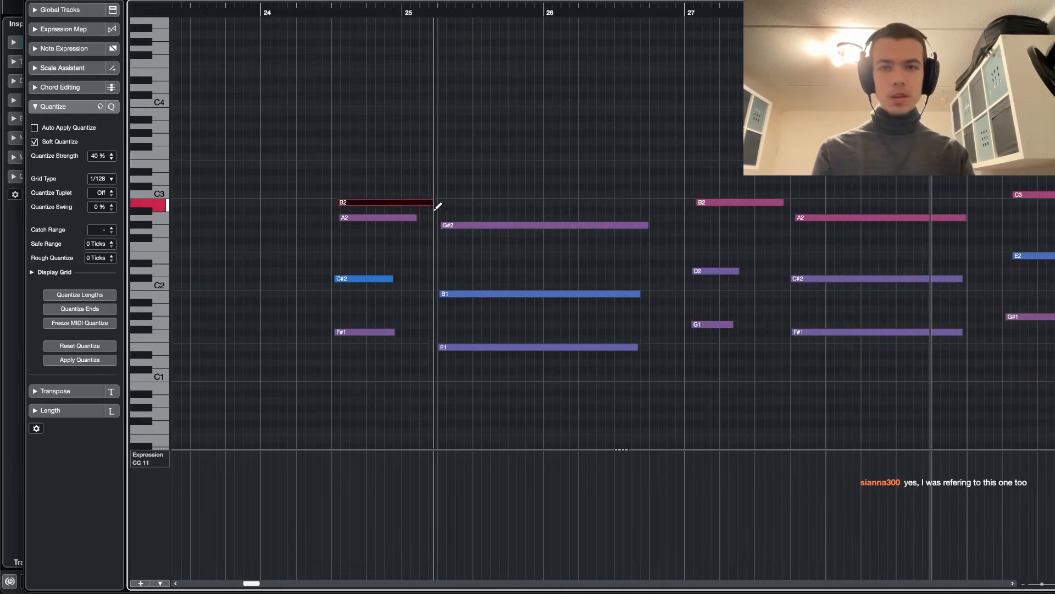
{"action": "left_click_drag", "start_coordinate": [370, 202], "coordinate": [722, 212]}
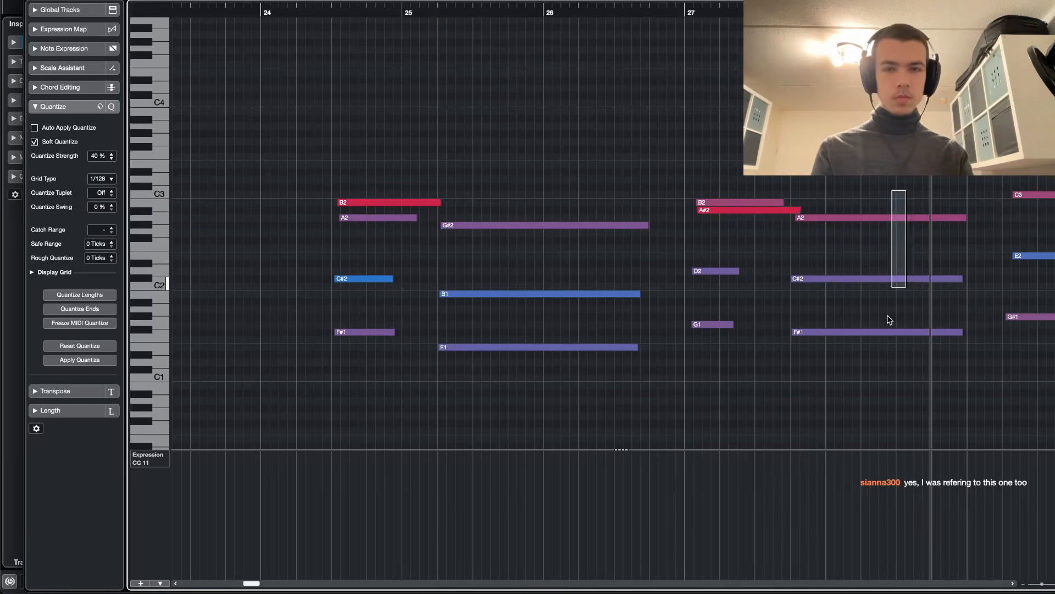
{"action": "left_click_drag", "start_coordinate": [890, 319], "coordinate": [809, 344]}
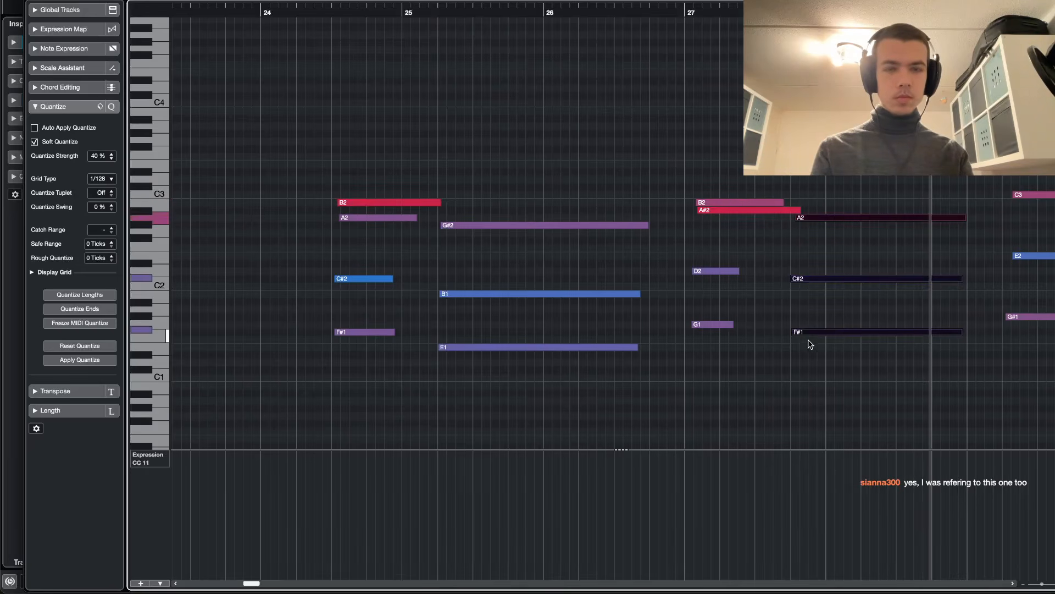
{"action": "left_click", "coordinate": [750, 212]}
{"action": "key", "text": "Delete"}
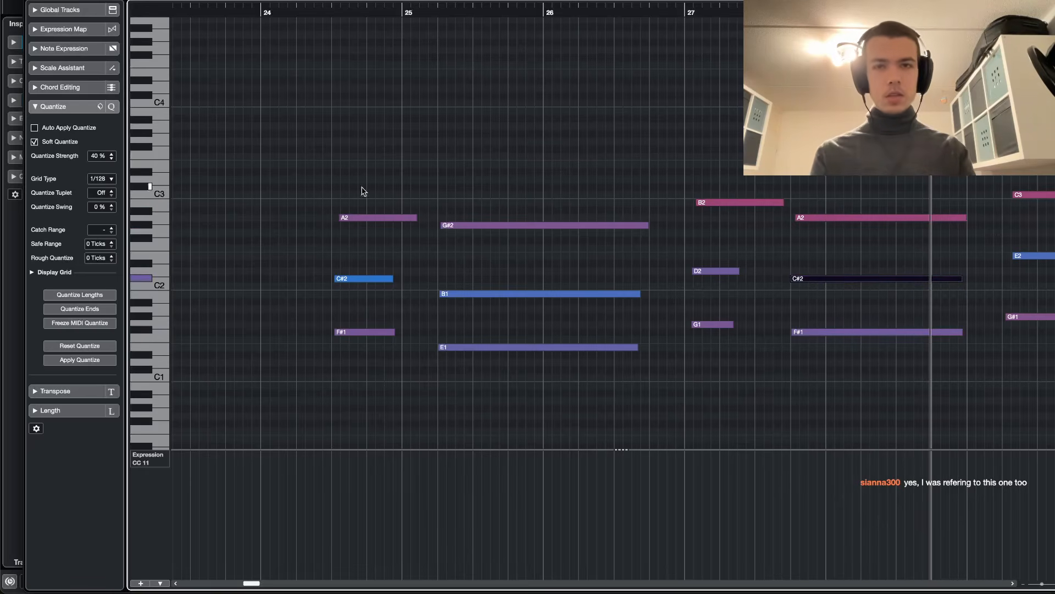
{"action": "left_click", "coordinate": [333, 9]}
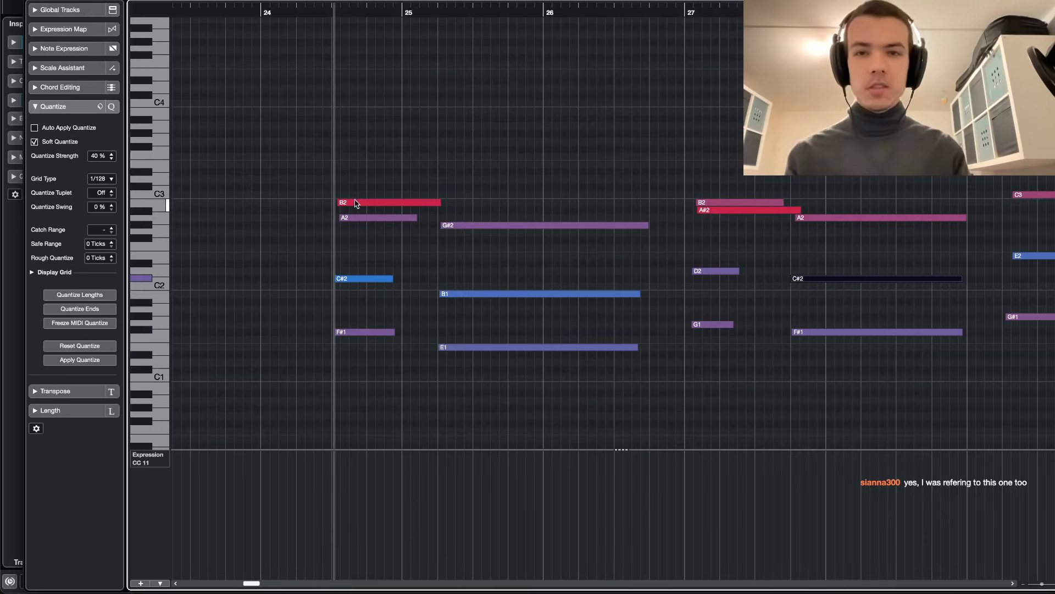
{"action": "left_click_drag", "start_coordinate": [438, 200], "coordinate": [437, 200]}
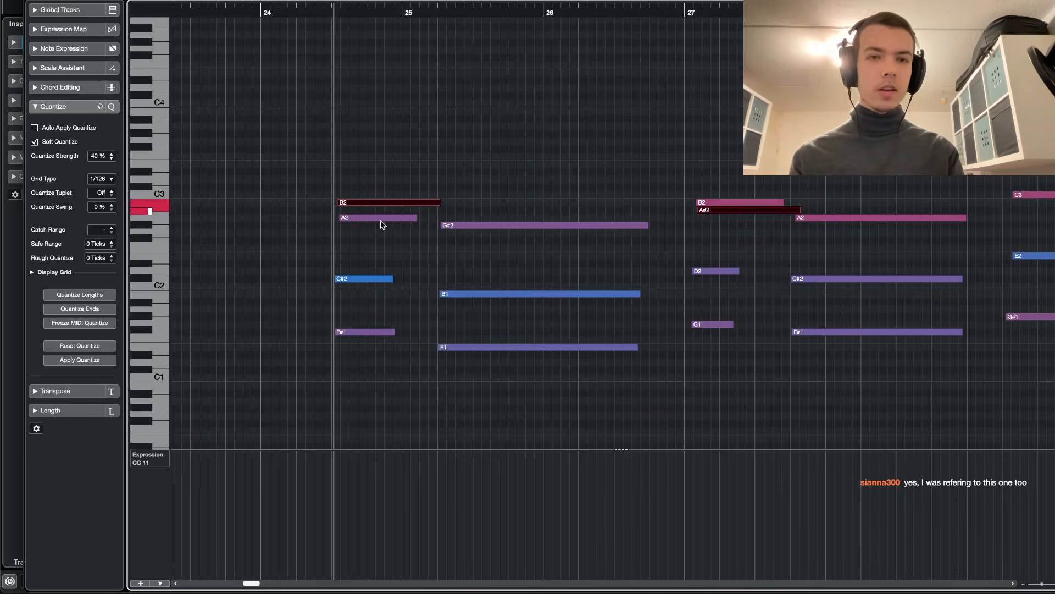
{"action": "key", "text": "Delete"}
- Play the chords from bar 24 and trim the G#1 note after bar 29 to start together with the E2 above it
{"action": "left_click", "coordinate": [284, 13]}
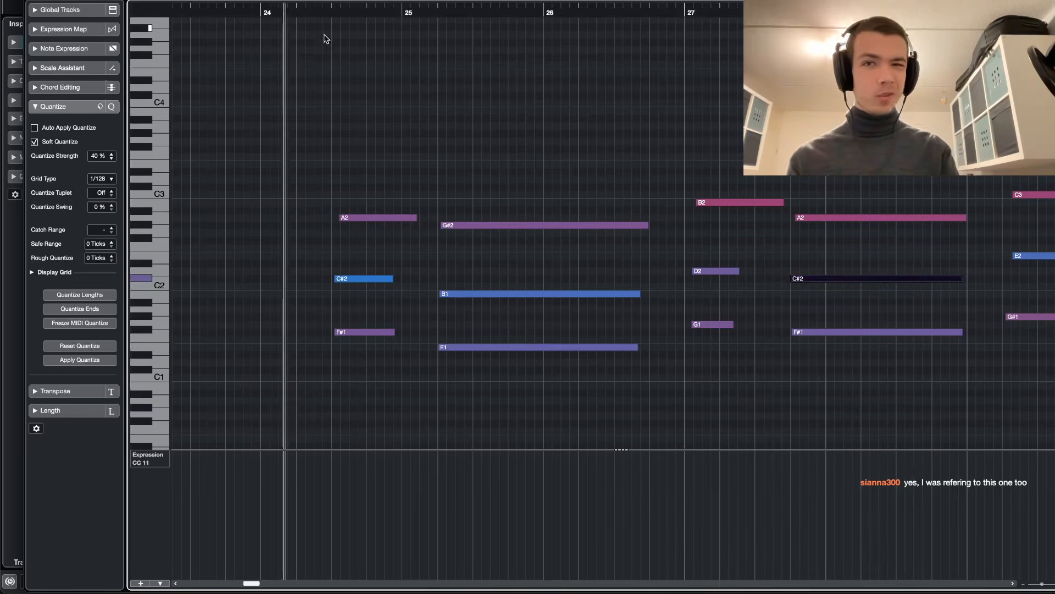
{"action": "key", "text": "space"}
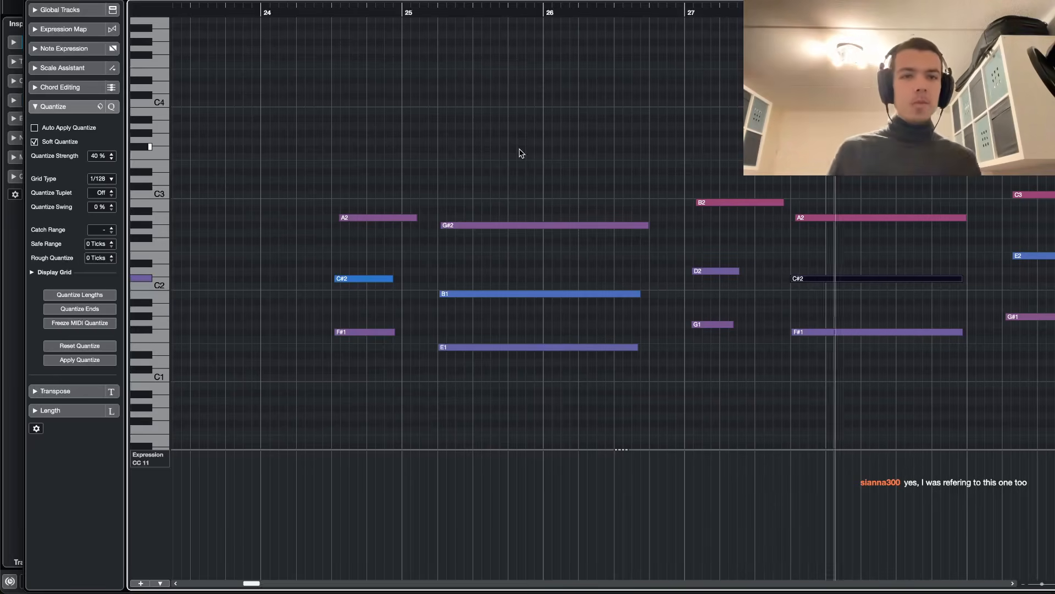
{"action": "scroll", "coordinate": [648, 186], "scroll_direction": "right", "scroll_amount": 3}
{"action": "scroll", "coordinate": [648, 185], "scroll_direction": "right", "scroll_amount": 2}
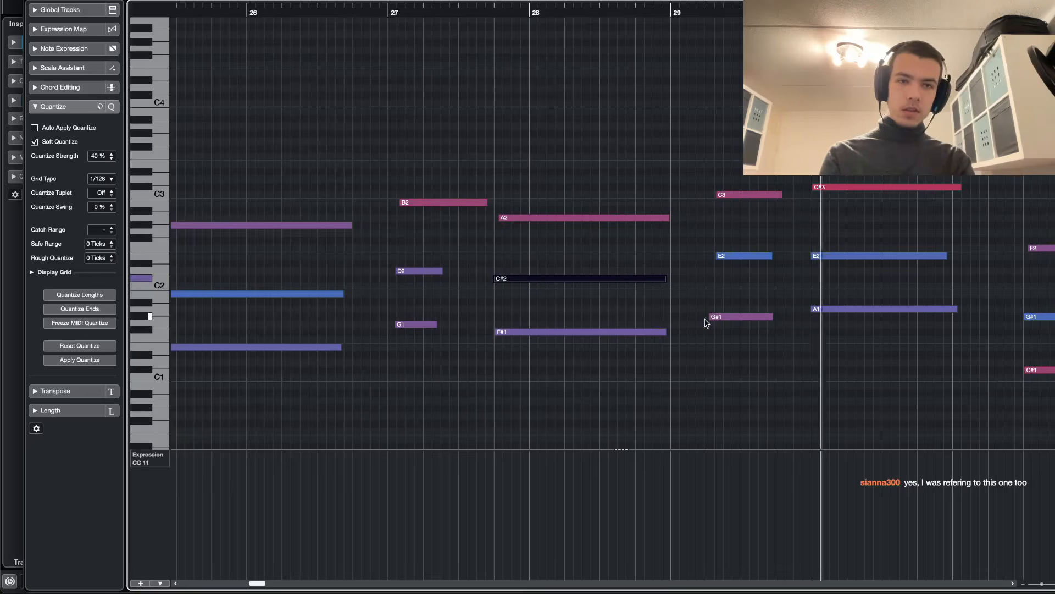
{"action": "left_click_drag", "start_coordinate": [711, 317], "coordinate": [714, 318]}
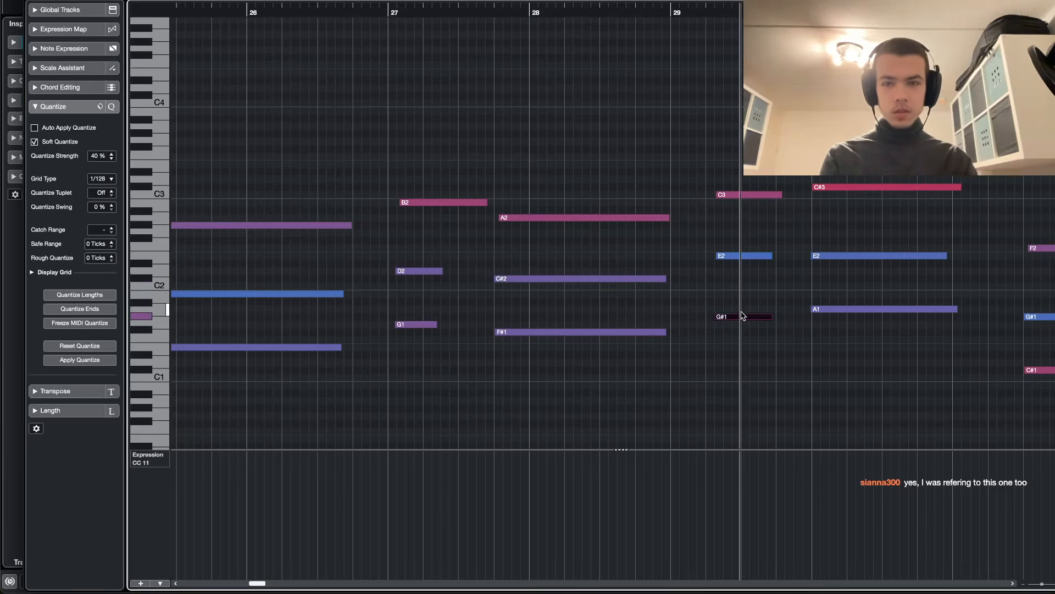
- Raise the trimmed bass note after bar 29 to A1 while playing that chord
{"action": "left_click", "coordinate": [666, 12]}
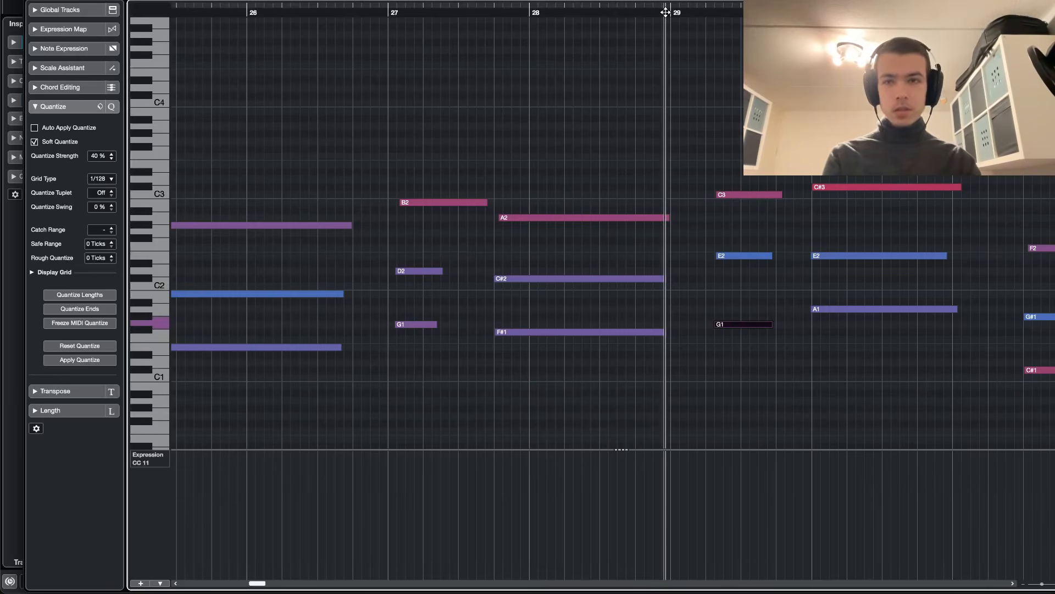
{"action": "key", "text": "Up"}
{"action": "key", "text": "Up"}
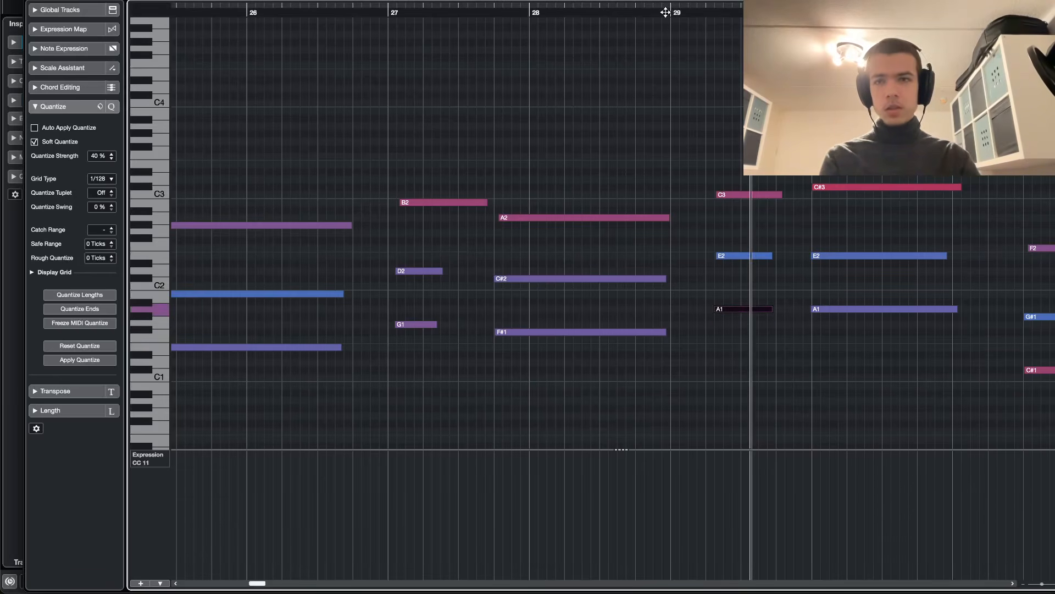
- Play the chords from bar 29 and the final two chords before and after bar 32, selecting their top notes F2 and F#2
{"action": "left_click", "coordinate": [667, 11]}
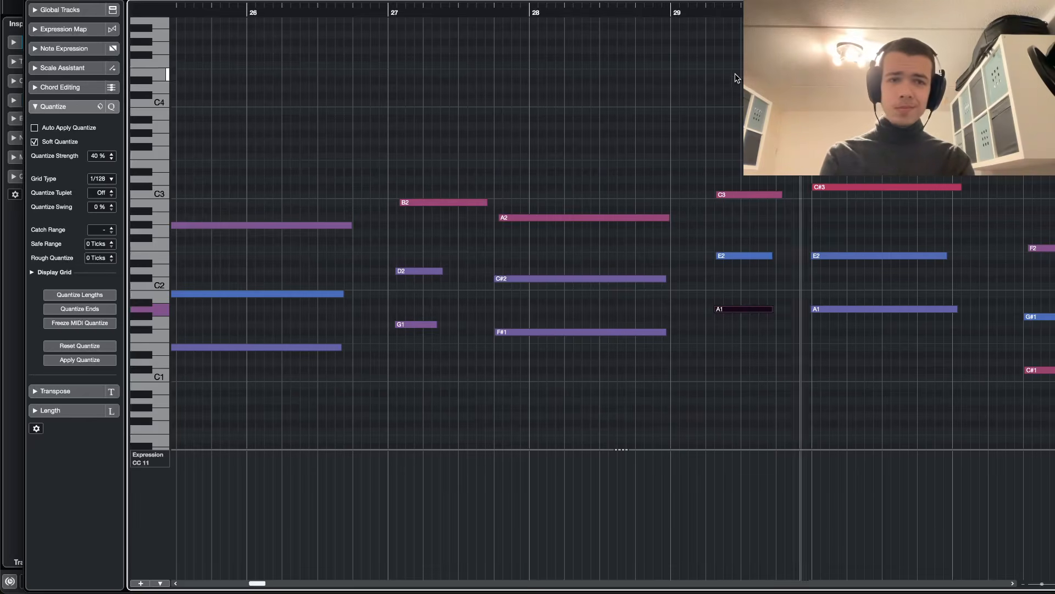
{"action": "scroll", "coordinate": [737, 75], "scroll_direction": "right", "scroll_amount": 6}
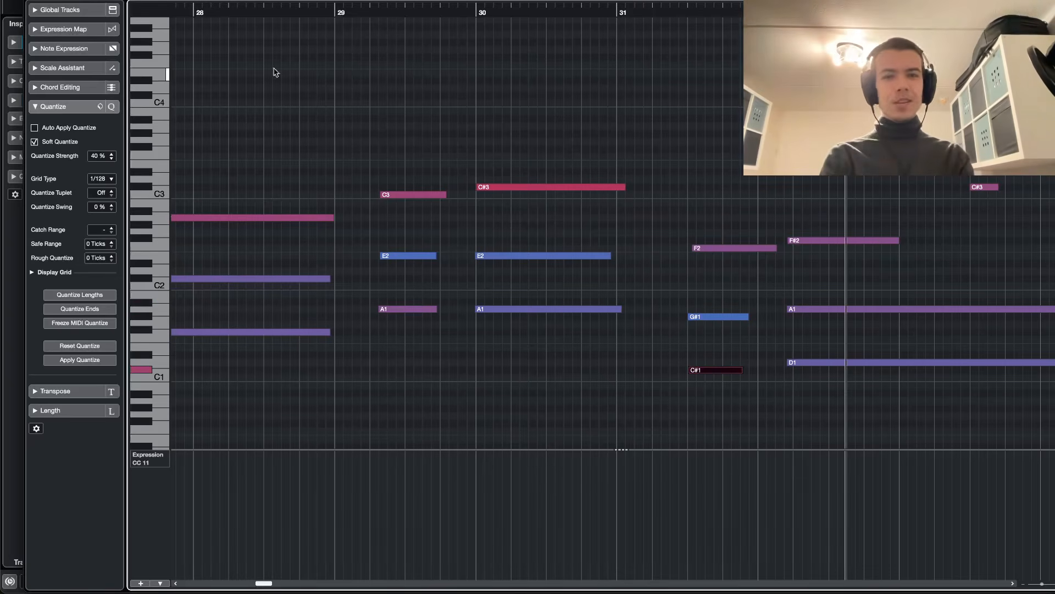
{"action": "left_click_drag", "start_coordinate": [728, 211], "coordinate": [790, 257]}
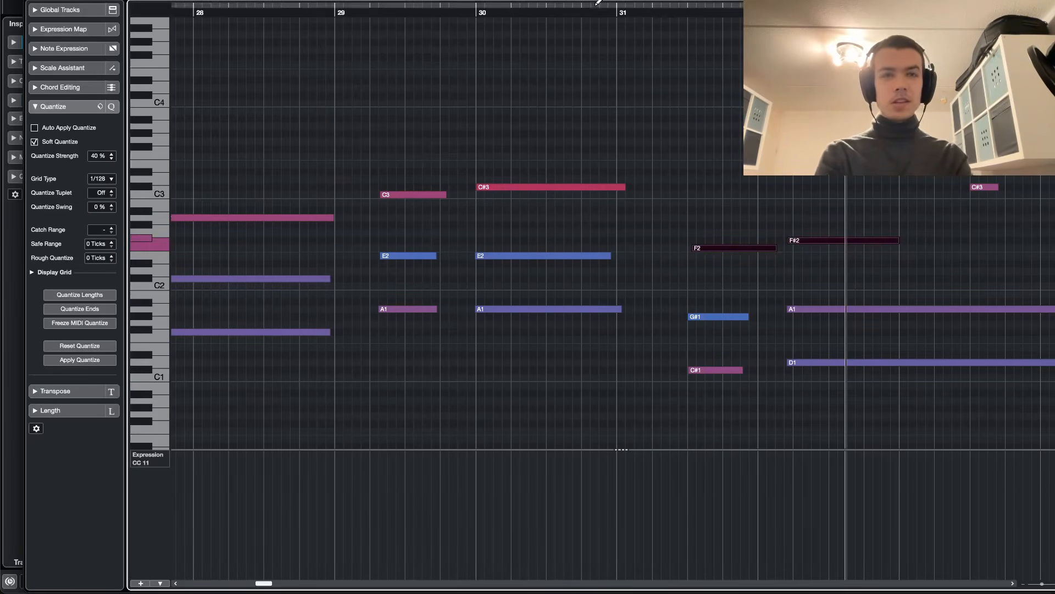
{"action": "left_click_drag", "start_coordinate": [597, 4], "coordinate": [661, 46]}
{"action": "left_click", "coordinate": [706, 97]}
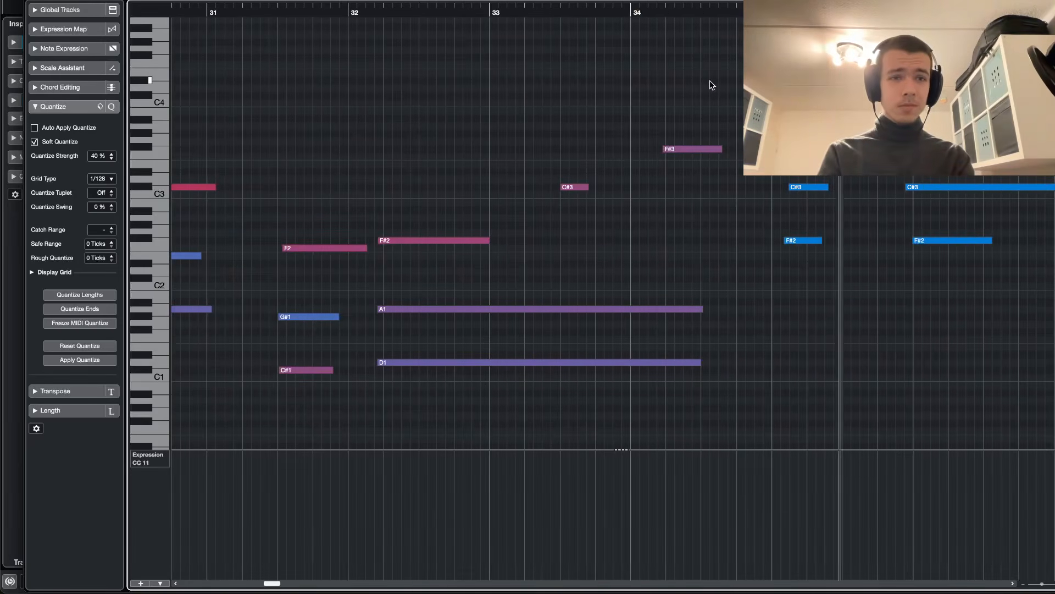
- Listen to the notes after bar 34, review the whole Woodchester part in overview, and close the Key Editor
{"action": "key", "text": "g"}
{"action": "key", "text": "g"}
{"action": "key", "text": "g"}
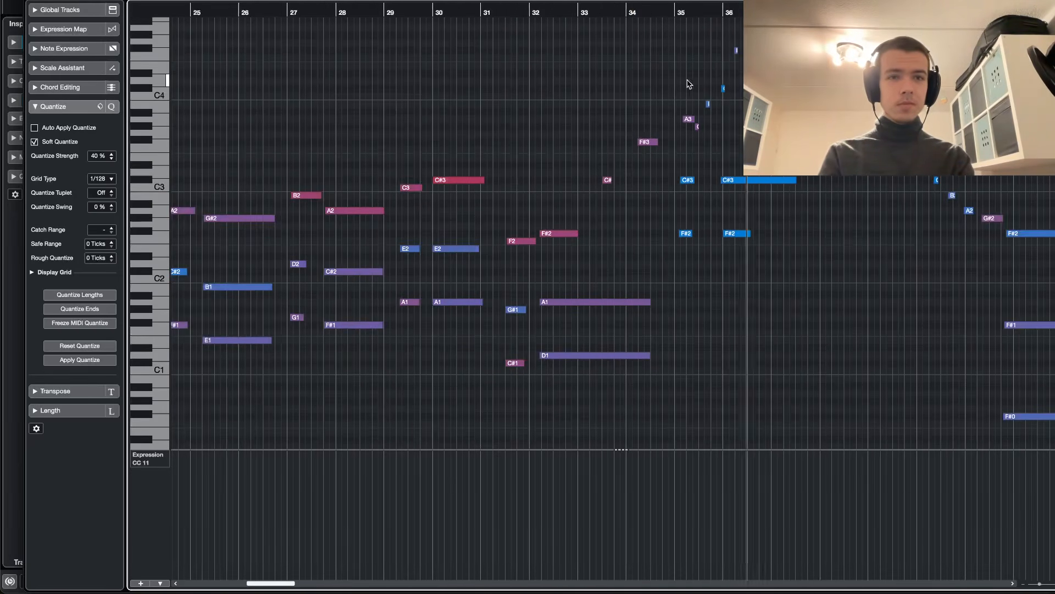
{"action": "key", "text": "Return"}
{"action": "key", "text": "h"}
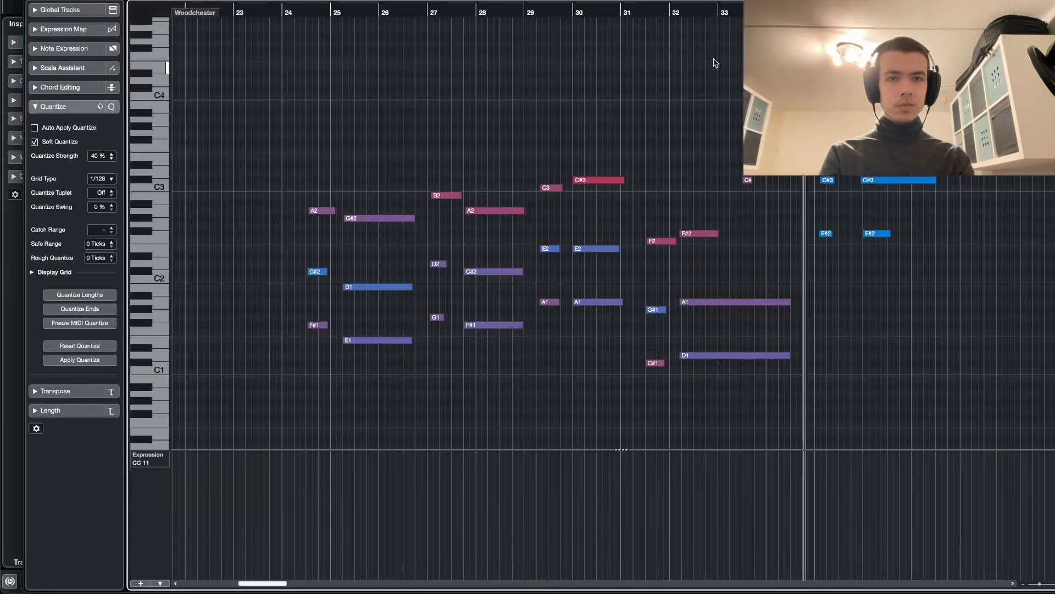
{"action": "key", "text": "space"}
{"action": "left_click", "coordinate": [567, 12]}
{"action": "key", "text": "Return"}
{"action": "key", "text": "space"}
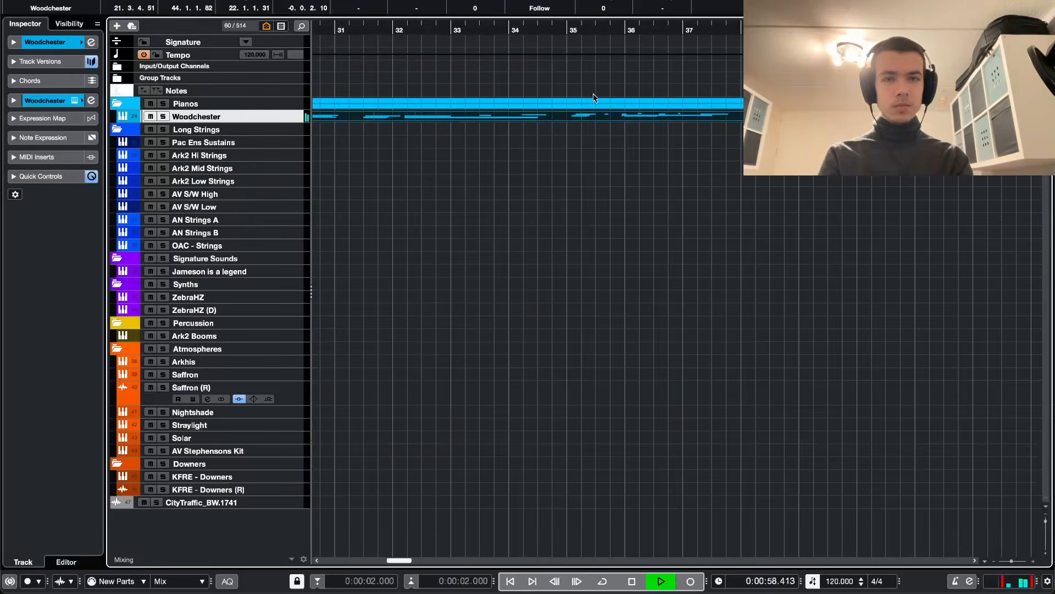
- Split the Woodchester part at bar 35, delete everything after the cut, and open the remaining part in the Key Editor
{"action": "scroll", "coordinate": [593, 94], "scroll_direction": "left", "scroll_amount": 3}
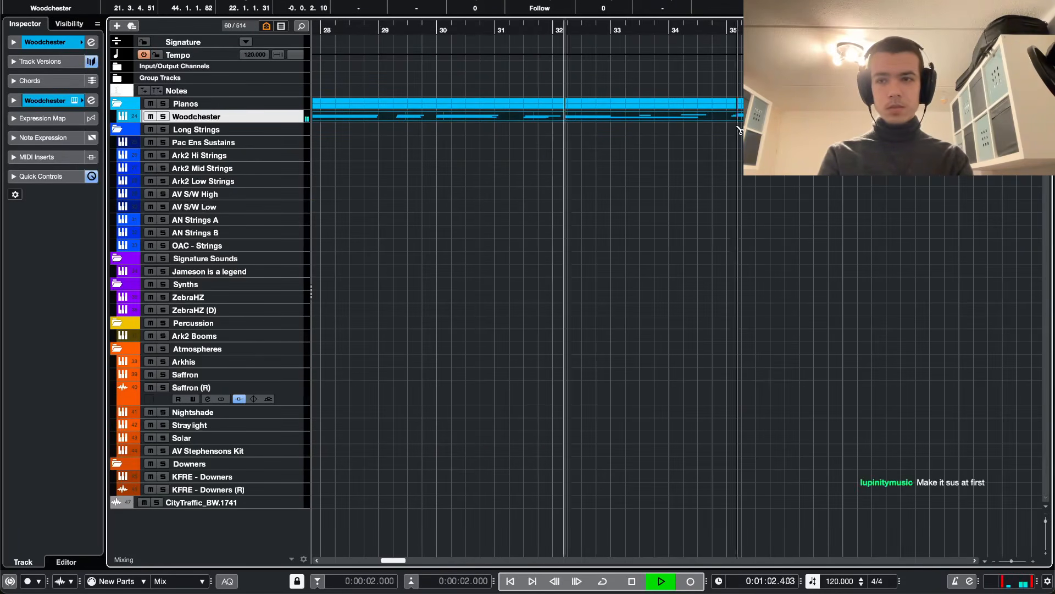
{"action": "scroll", "coordinate": [733, 143], "scroll_direction": "up", "scroll_amount": 2}
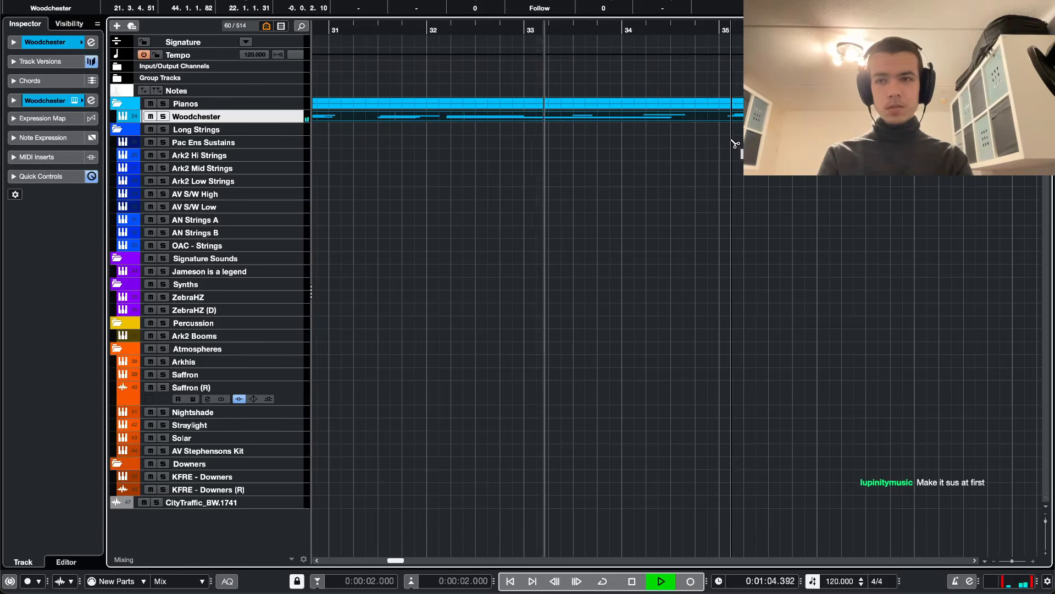
{"action": "left_click", "coordinate": [714, 119]}
{"action": "key", "text": "space"}
{"action": "key", "text": "Delete"}
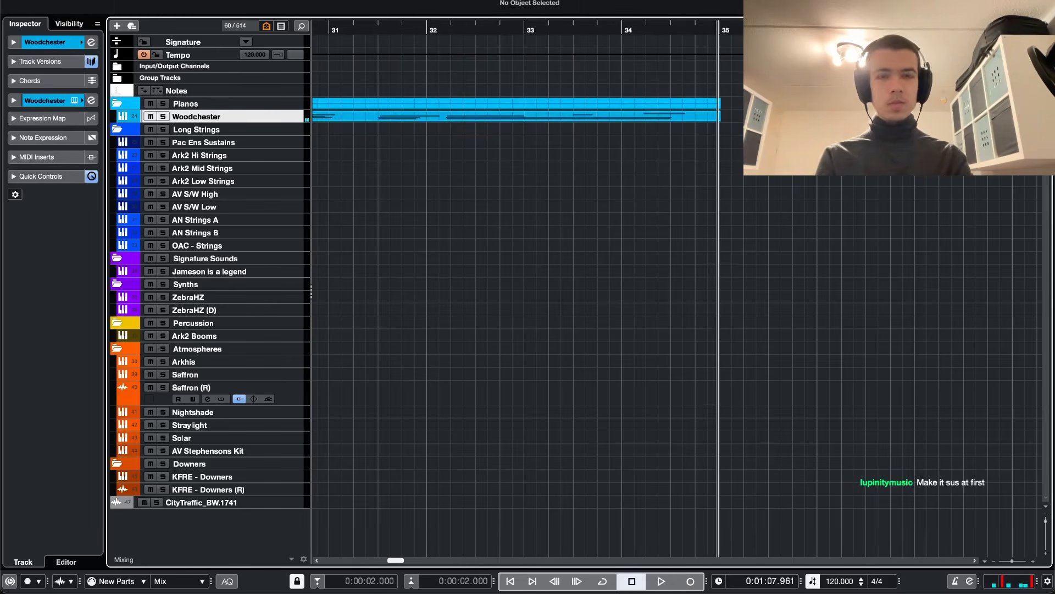
{"action": "scroll", "coordinate": [570, 141], "scroll_direction": "left", "scroll_amount": 4}
{"action": "double_click", "coordinate": [580, 119]}
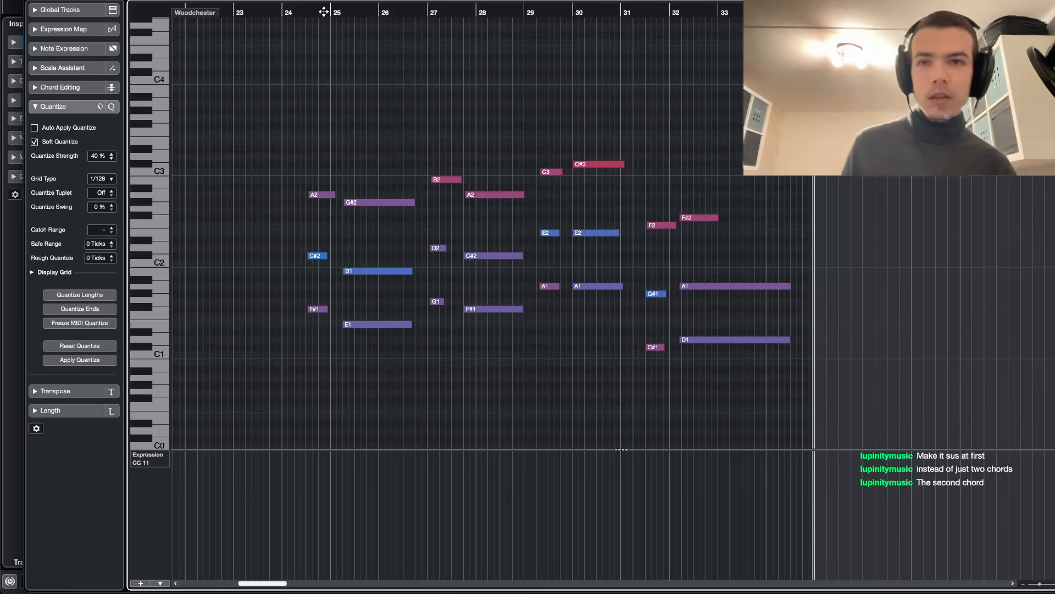
- Play the opening and final chords and lower the F#3 note after bar 34 by an octave to F#2
{"action": "left_click", "coordinate": [319, 11]}
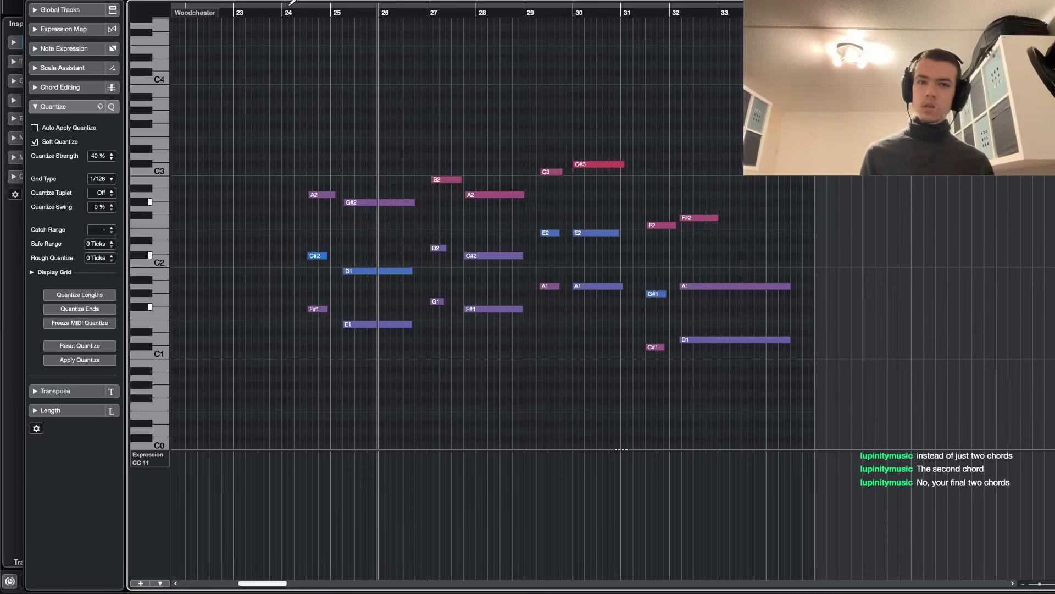
{"action": "left_click", "coordinate": [648, 12]}
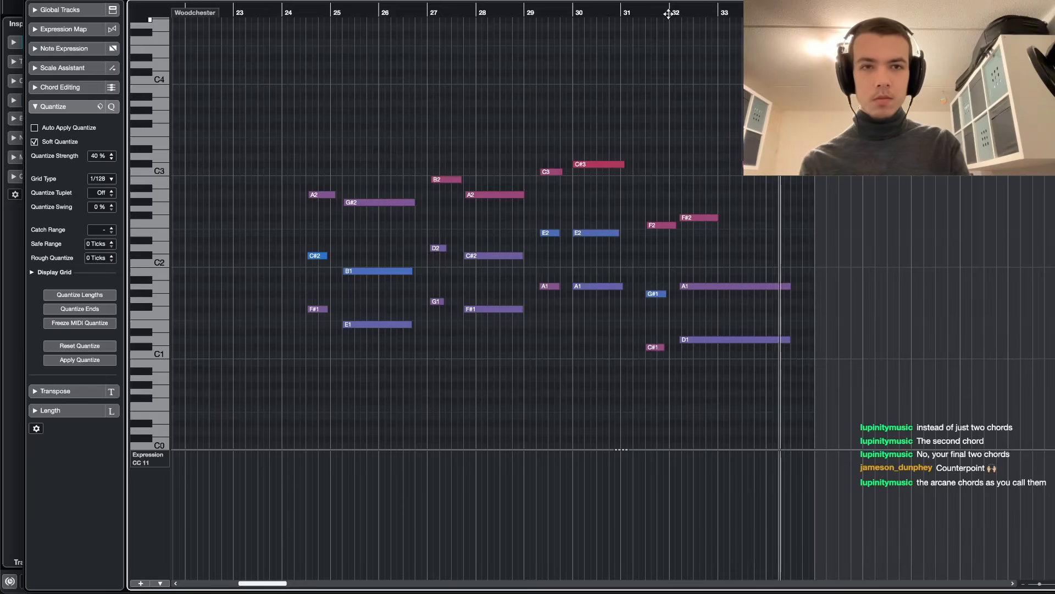
{"action": "left_click", "coordinate": [668, 13]}
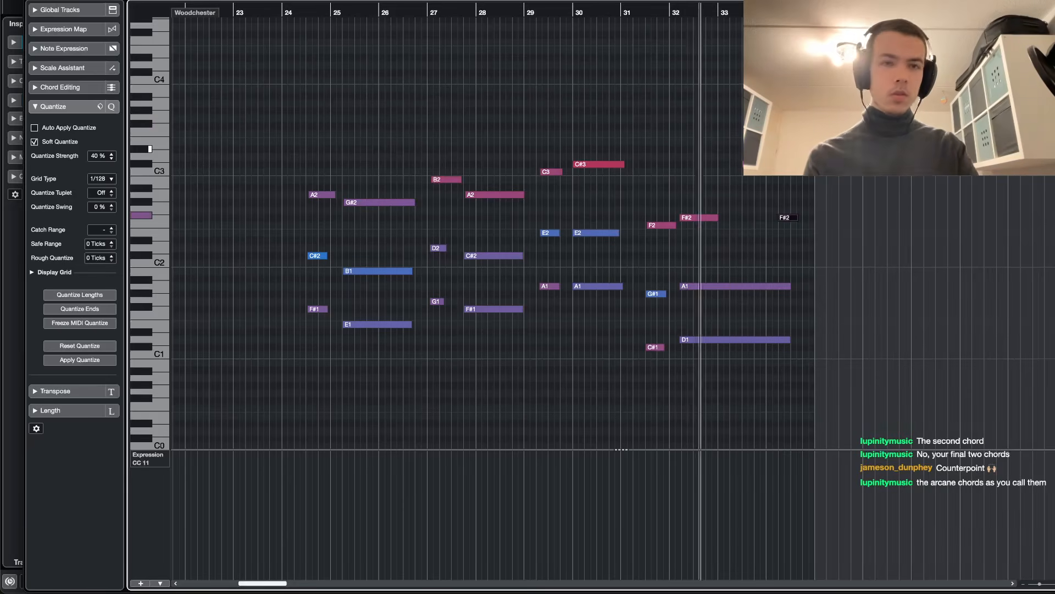
{"action": "key", "text": "h"}
{"action": "key", "text": "h"}
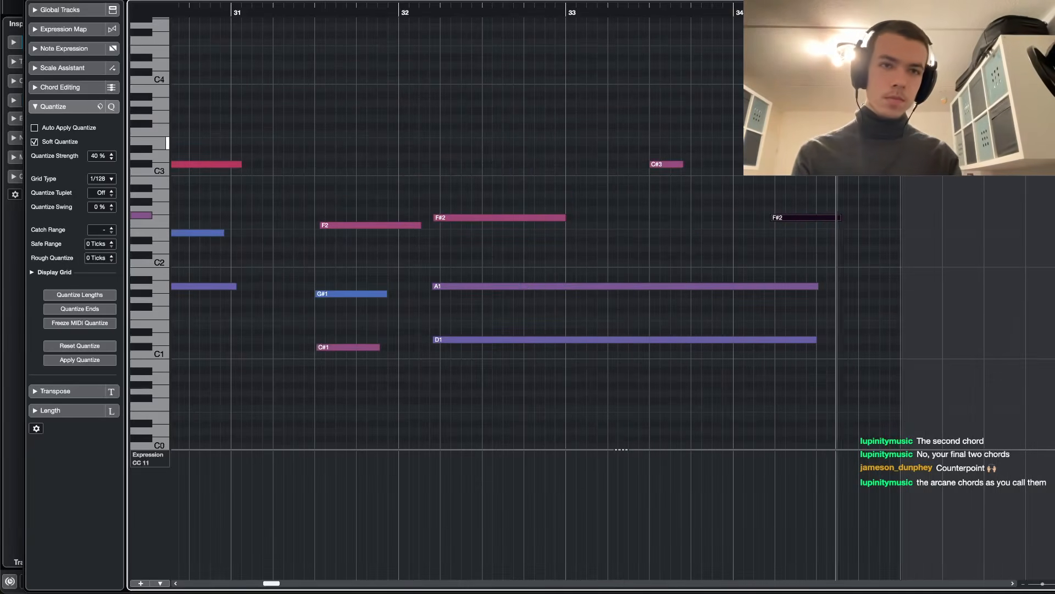
{"action": "key", "text": "space"}
- Replay the last two chords from between bars 31 and 32 and close the Key Editor
{"action": "left_click", "coordinate": [303, 14]}
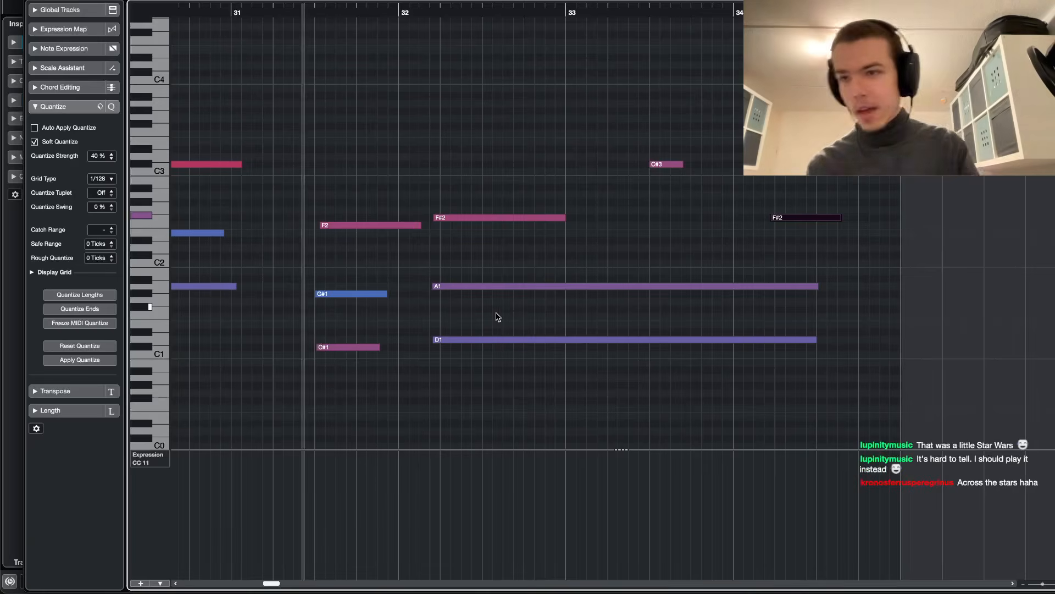
{"action": "scroll", "coordinate": [365, 71], "scroll_direction": "left", "scroll_amount": 3}
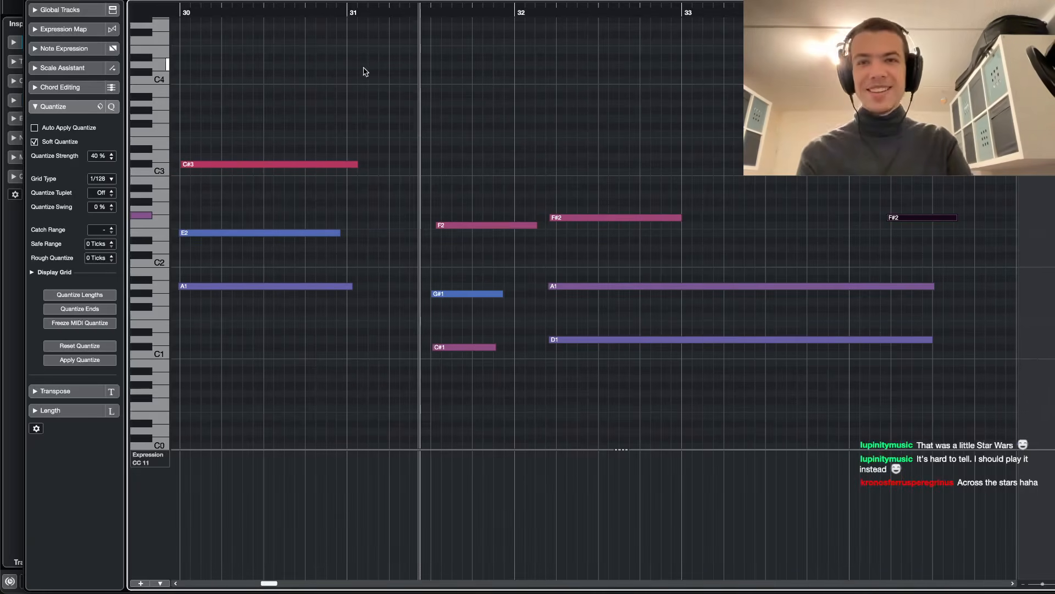
{"action": "left_click", "coordinate": [406, 11]}
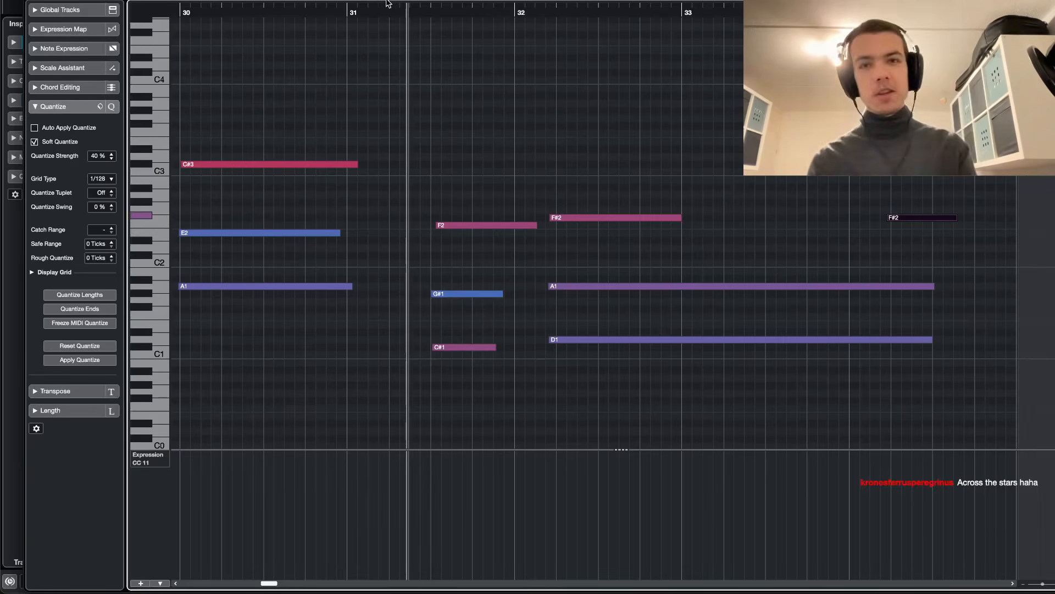
{"action": "key", "text": "space"}
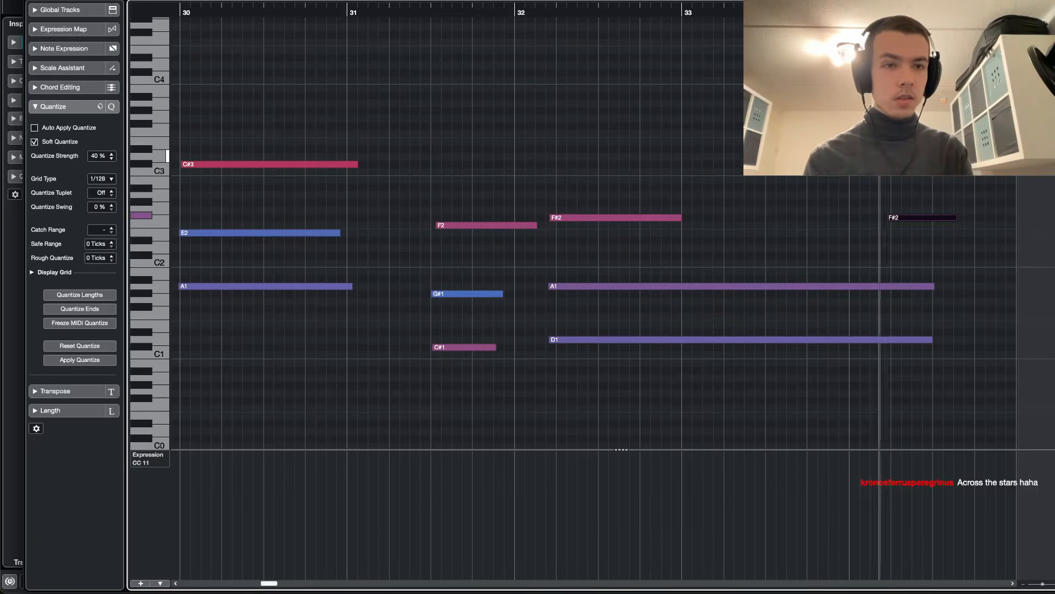
{"action": "key", "text": "Return"}
- Play the arrangement from just after bar 24 and open the Woodchester part's first chords in the Key Editor
{"action": "scroll", "coordinate": [645, 159], "scroll_direction": "left", "scroll_amount": 10}
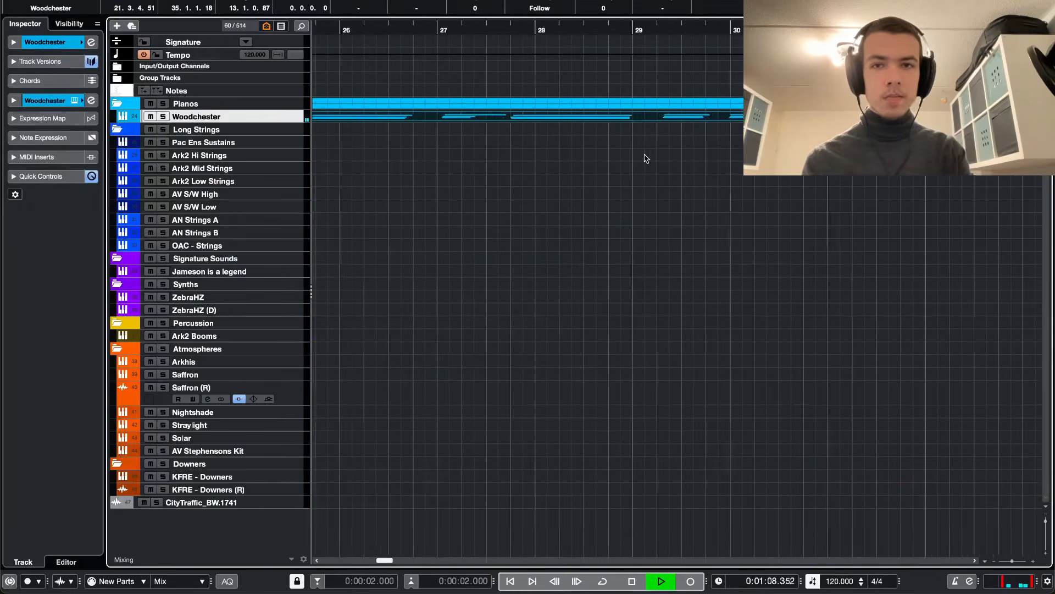
{"action": "scroll", "coordinate": [645, 158], "scroll_direction": "down", "scroll_amount": 3}
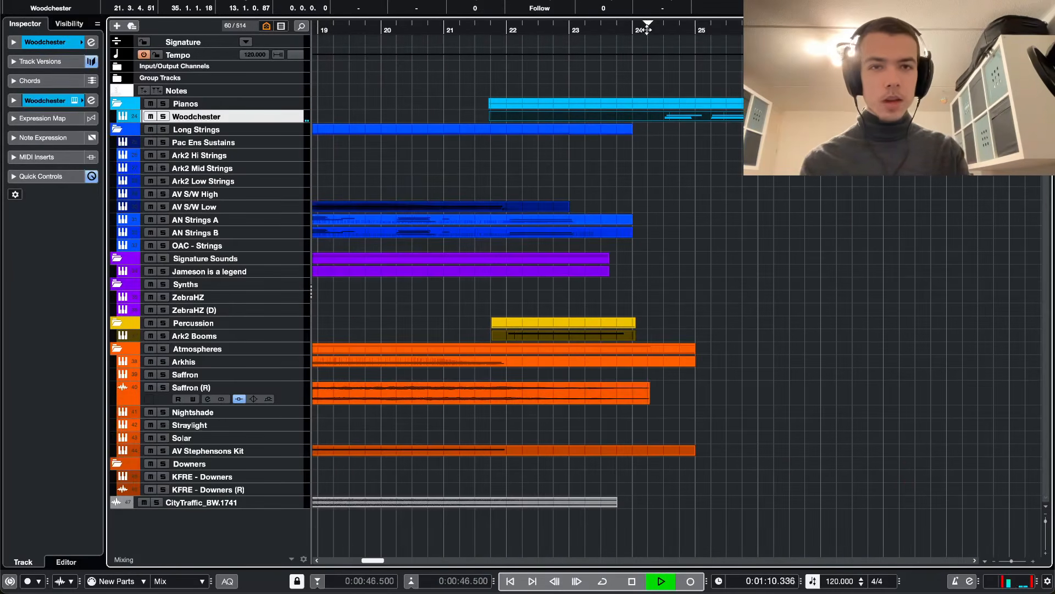
{"action": "left_click", "coordinate": [648, 27]}
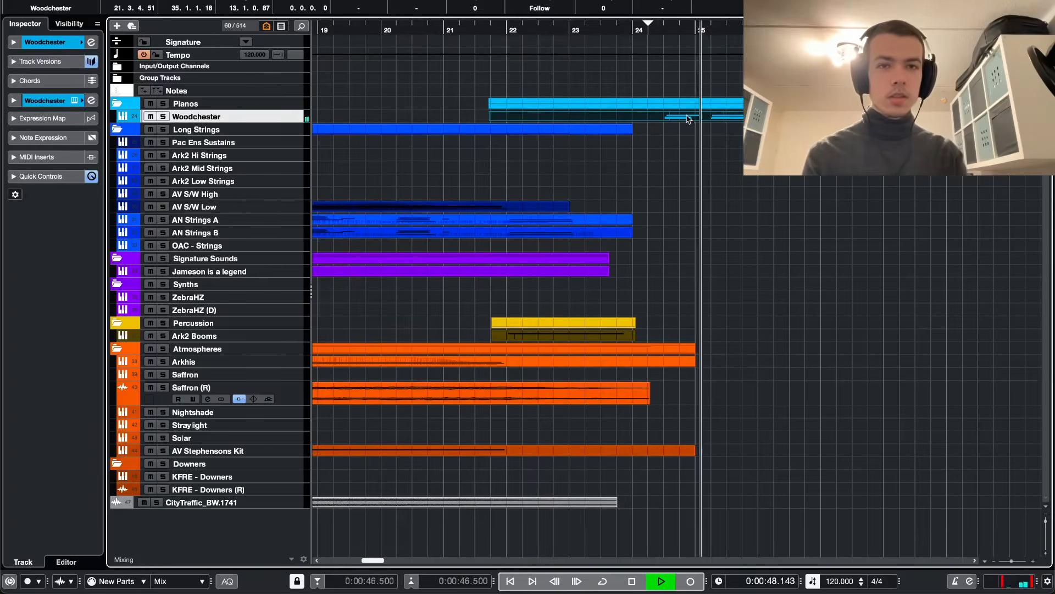
{"action": "key", "text": "Return"}
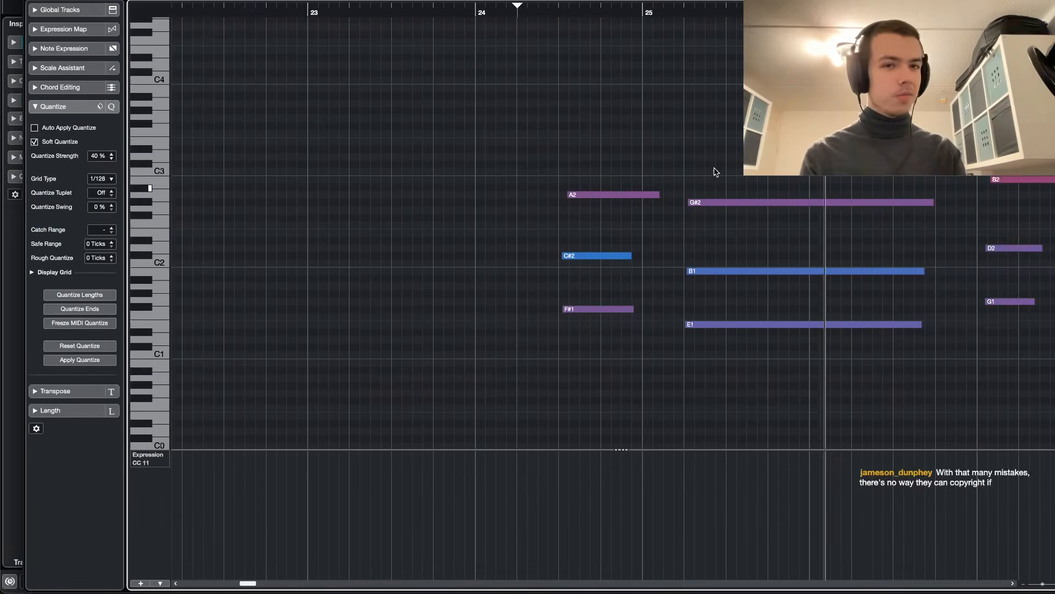
{"action": "key", "text": "space"}
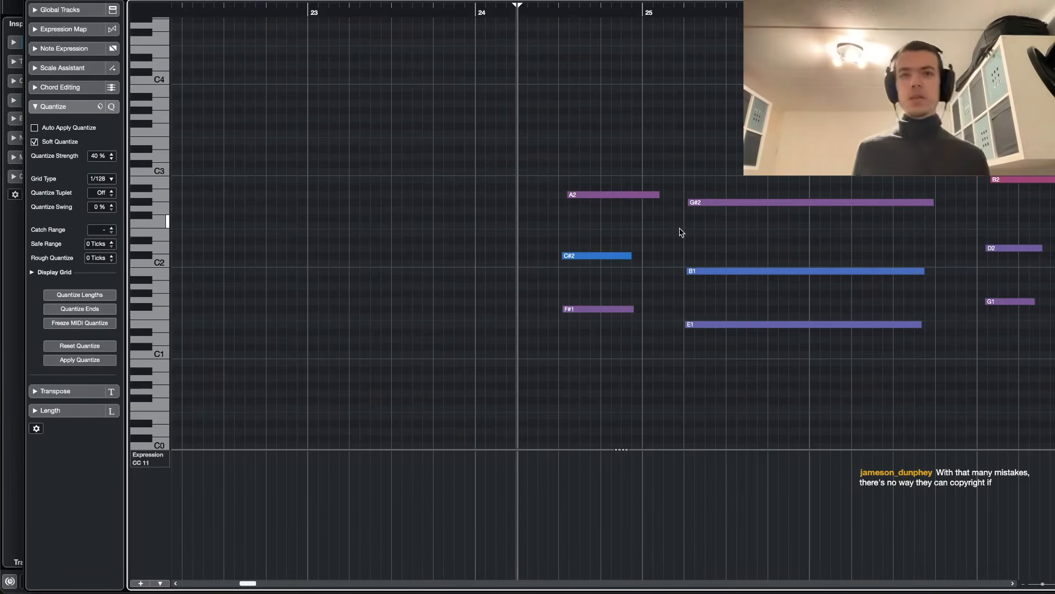
- Check the mixer channels, play the opening Woodchester chords once more, and return to the arrangement
{"action": "key", "text": "F3"}
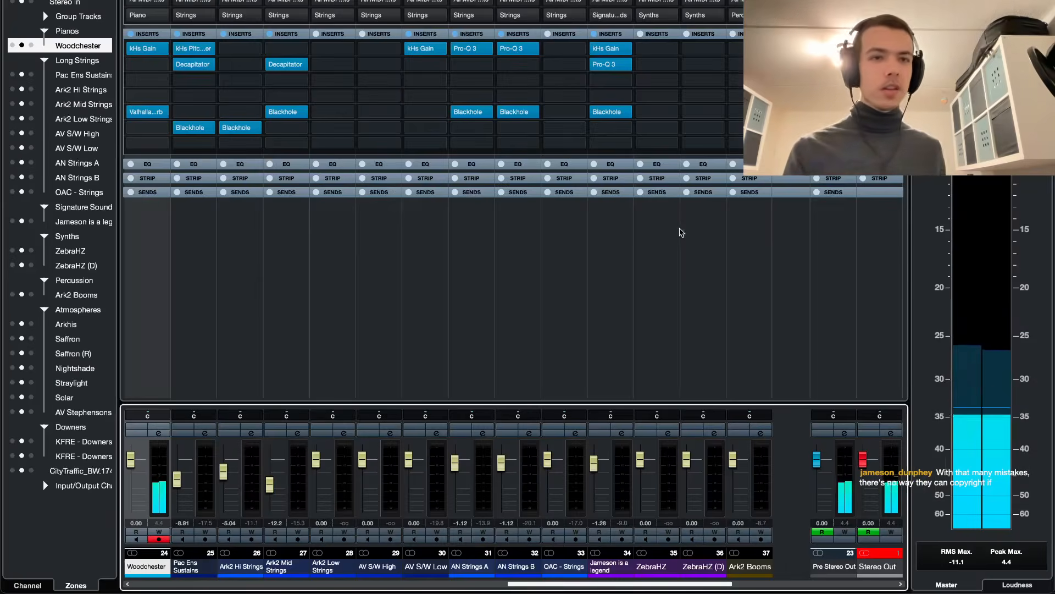
{"action": "key", "text": "F3"}
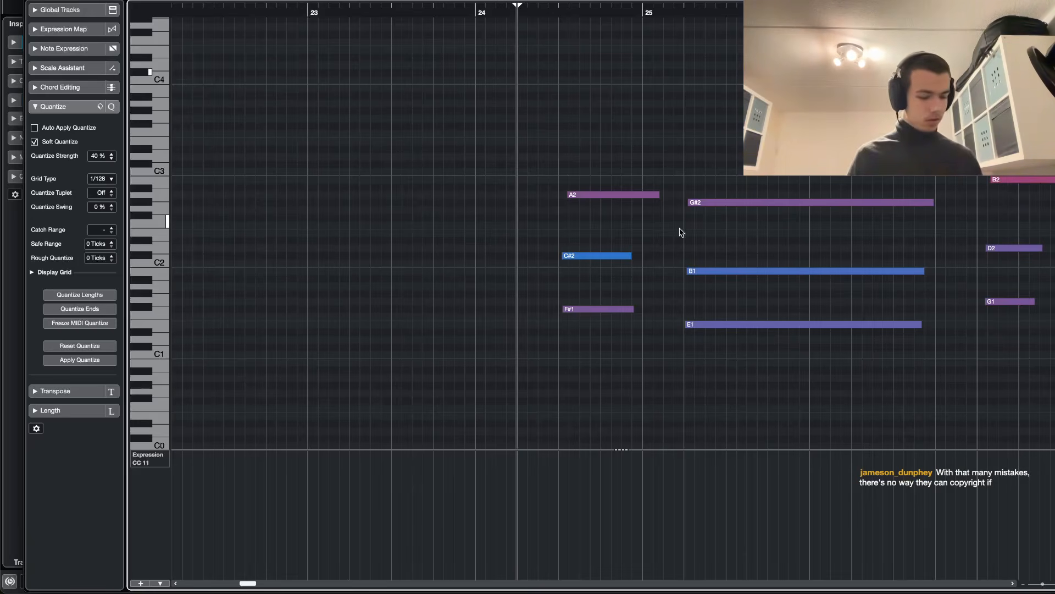
{"action": "key", "text": "space"}
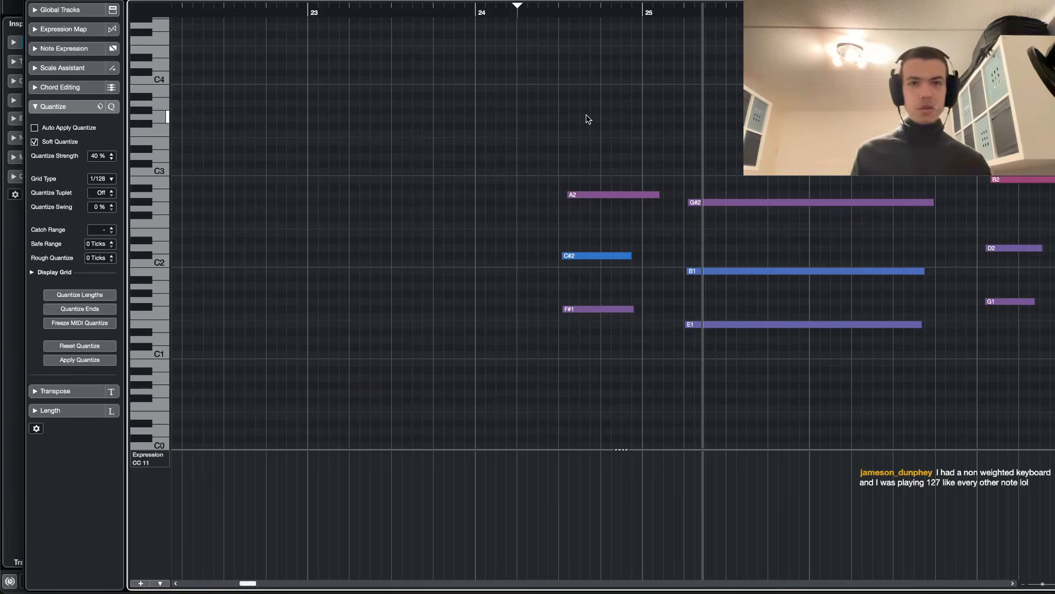
{"action": "key", "text": "Return"}
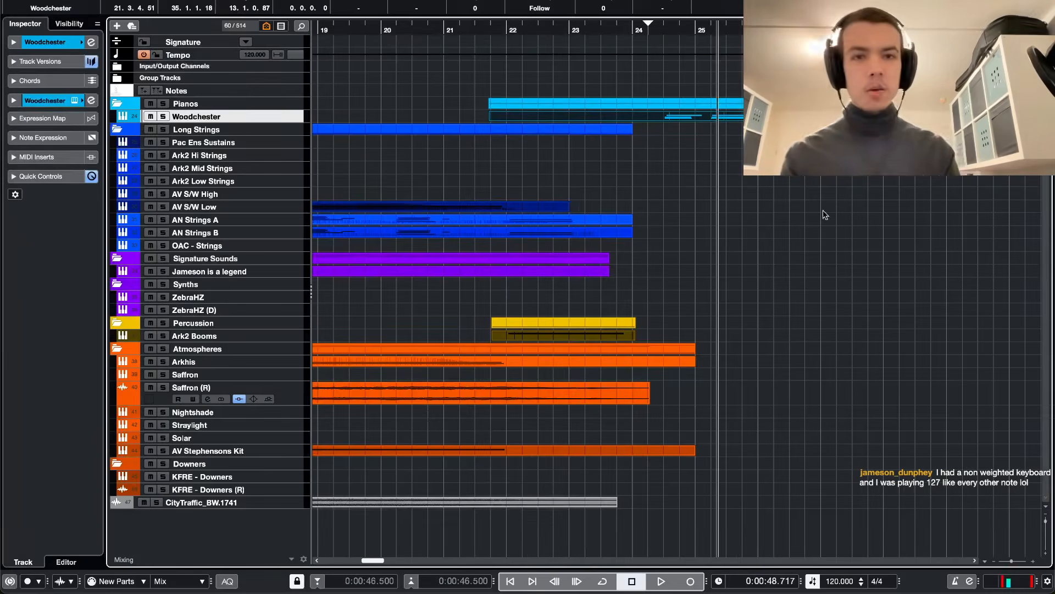
- Place the playhead at bar 23 and show all tracks of the project, including the hidden and disabled ones
{"action": "left_click", "coordinate": [572, 26]}
{"action": "key", "text": "s"}
{"action": "key", "text": "s"}
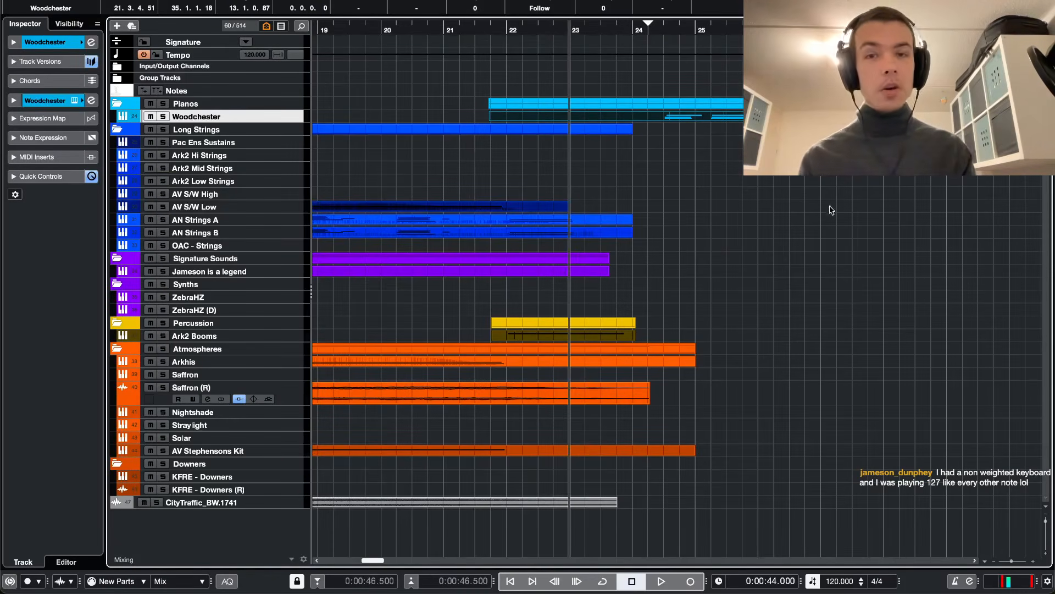
{"action": "key", "text": "shift+a"}
{"action": "key", "text": "shift+h"}
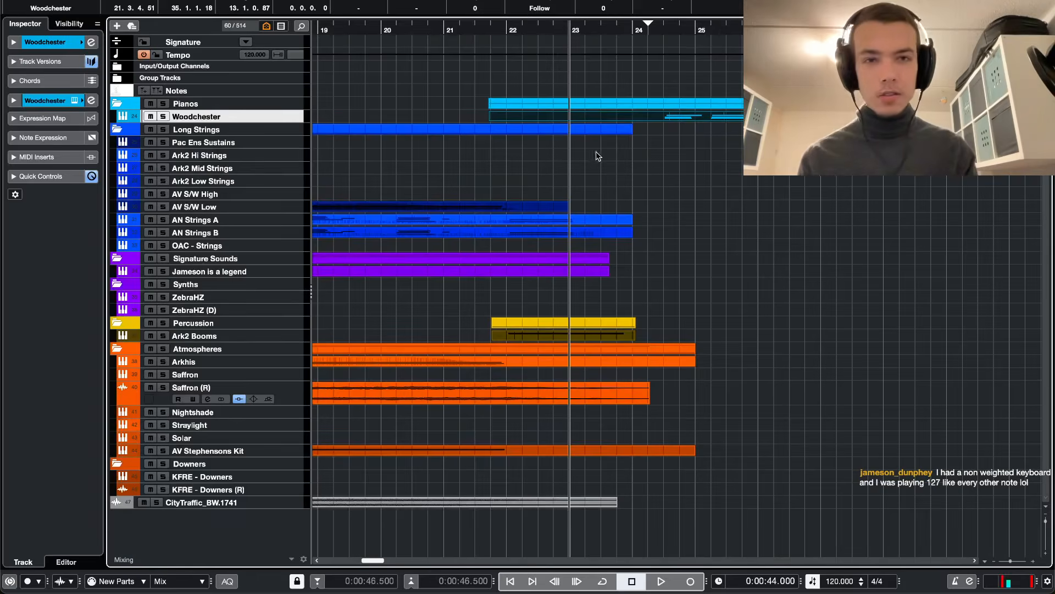
{"action": "key", "text": "shift+a"}
{"action": "scroll", "coordinate": [327, 303], "scroll_direction": "down", "scroll_amount": 15}
{"action": "scroll", "coordinate": [325, 304], "scroll_direction": "up", "scroll_amount": 2}
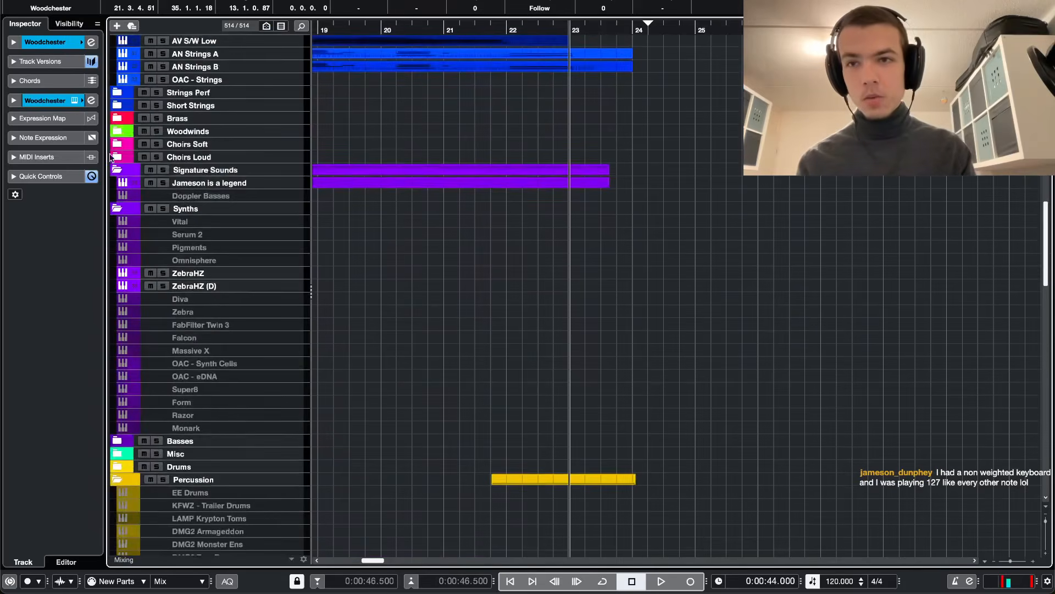
- Expand the Woodwinds and Tuned Percussion folders and select the disabled Tongue Drum track
{"action": "left_click", "coordinate": [118, 131]}
{"action": "scroll", "coordinate": [187, 302], "scroll_direction": "down", "scroll_amount": 5}
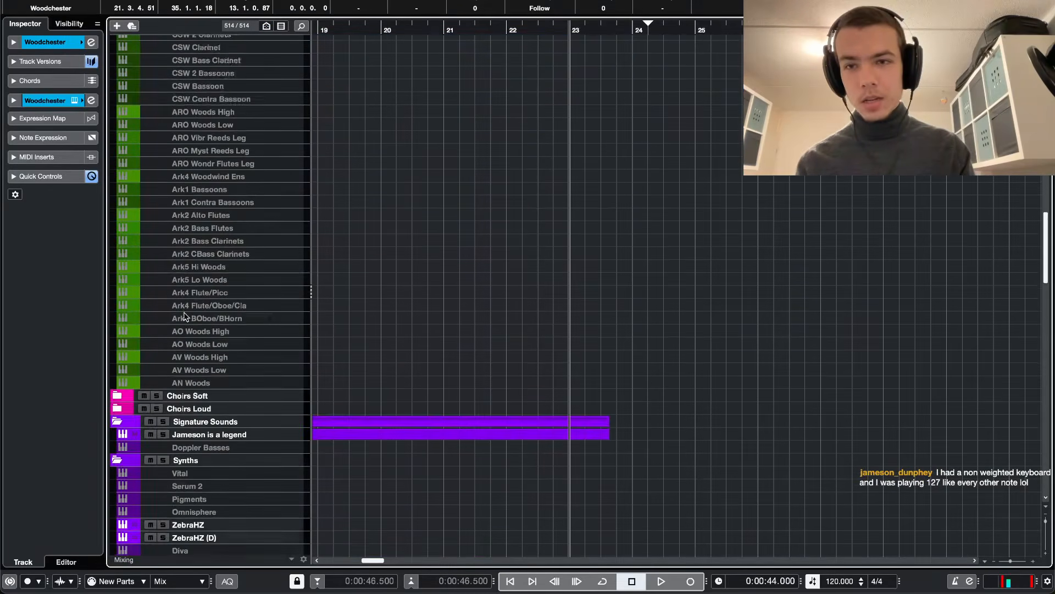
{"action": "scroll", "coordinate": [187, 316], "scroll_direction": "down", "scroll_amount": 10}
{"action": "scroll", "coordinate": [137, 204], "scroll_direction": "down", "scroll_amount": 10}
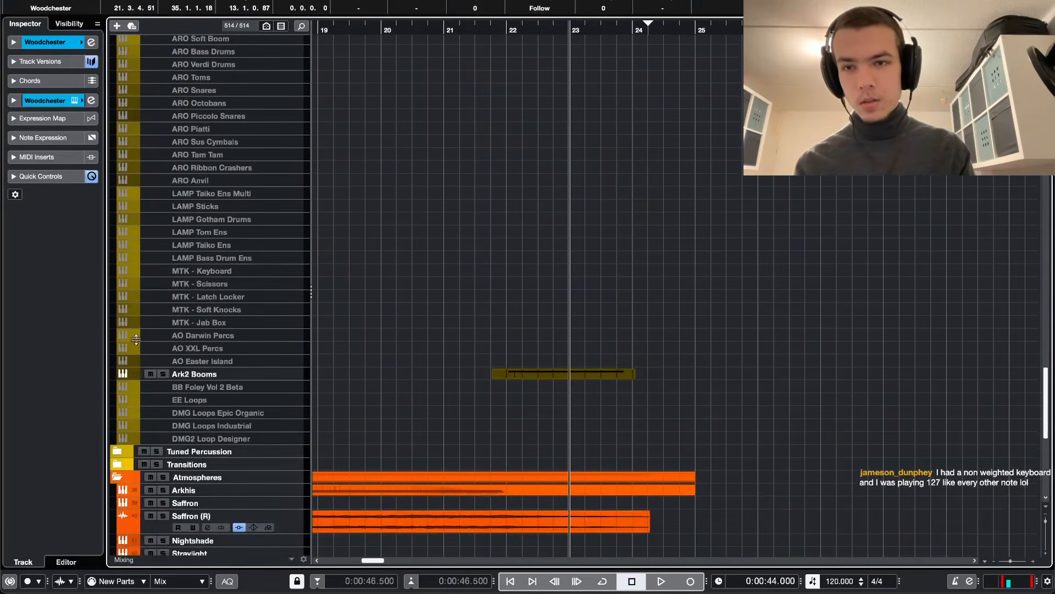
{"action": "left_click", "coordinate": [114, 450]}
{"action": "scroll", "coordinate": [203, 220], "scroll_direction": "down", "scroll_amount": 10}
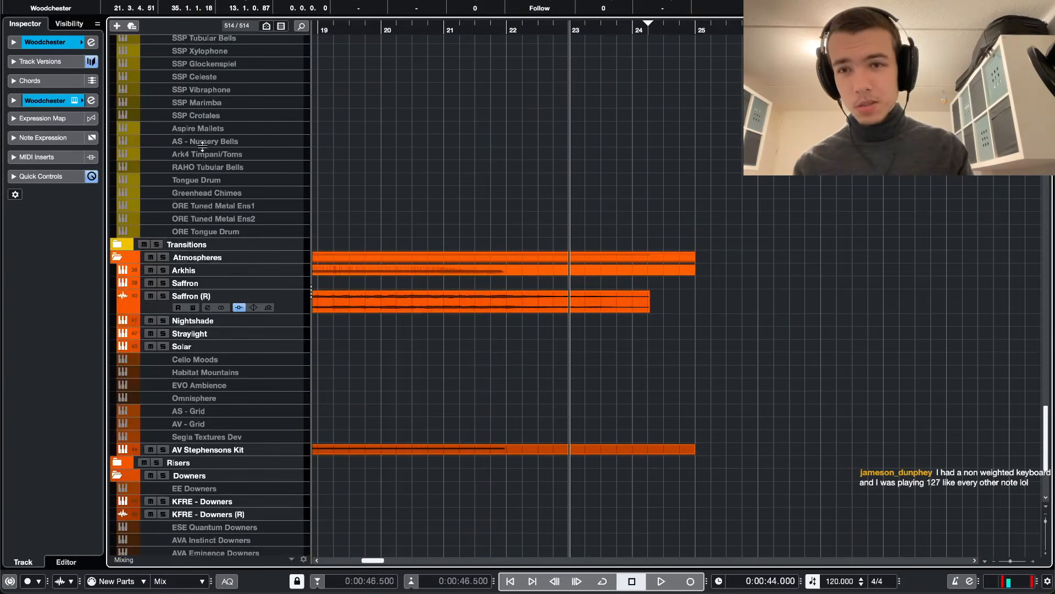
{"action": "scroll", "coordinate": [204, 176], "scroll_direction": "up", "scroll_amount": 1}
{"action": "left_click", "coordinate": [204, 201]}
{"action": "scroll", "coordinate": [205, 203], "scroll_direction": "up", "scroll_amount": 3}
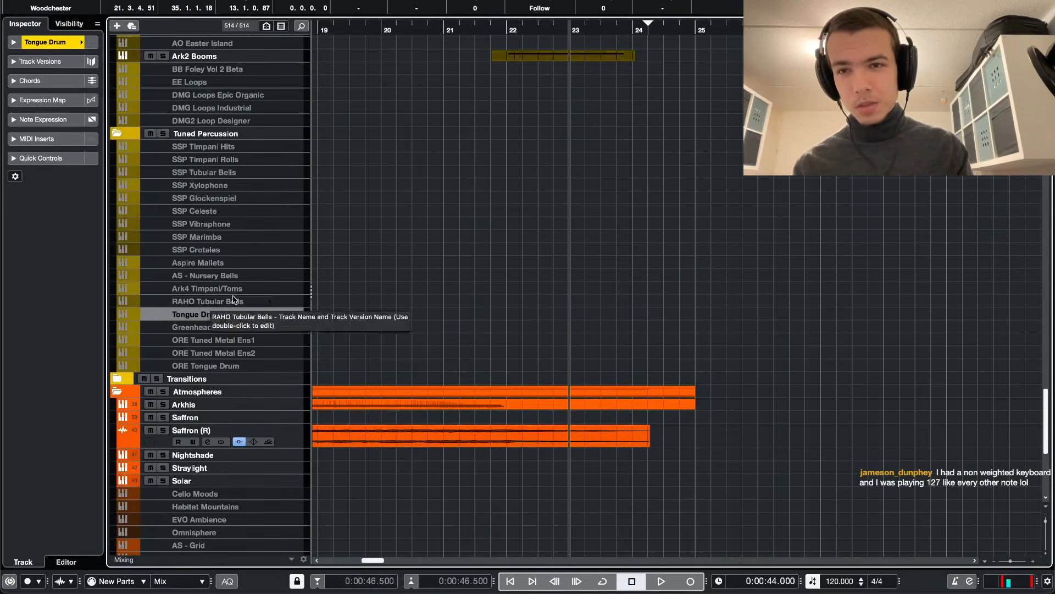
{"action": "scroll", "coordinate": [239, 289], "scroll_direction": "up", "scroll_amount": 1}
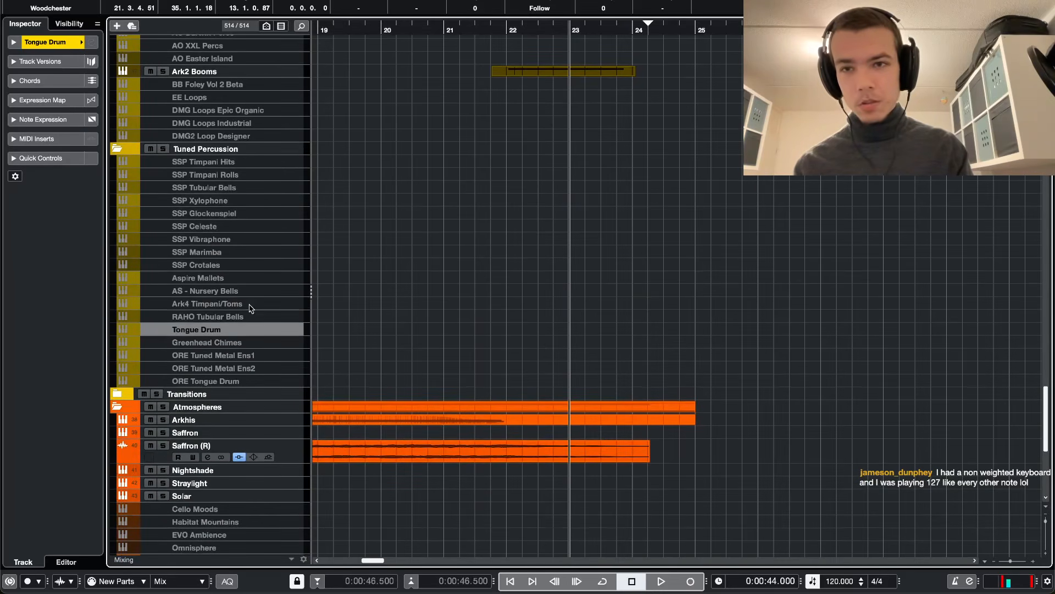
{"action": "left_click", "coordinate": [211, 278]}
{"action": "scroll", "coordinate": [203, 253], "scroll_direction": "up", "scroll_amount": 15}
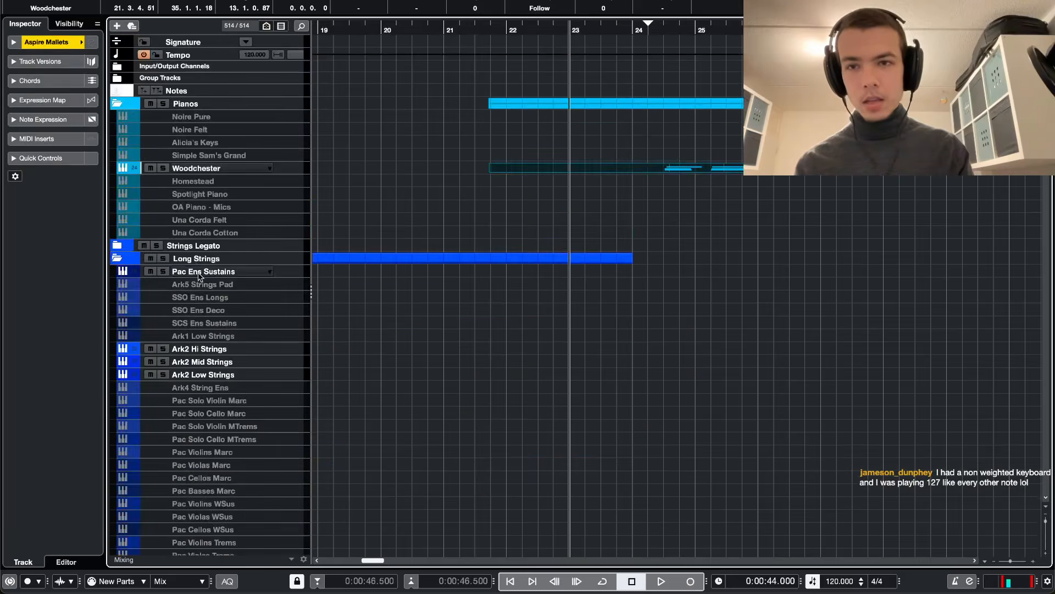
{"action": "scroll", "coordinate": [199, 276], "scroll_direction": "down", "scroll_amount": 15}
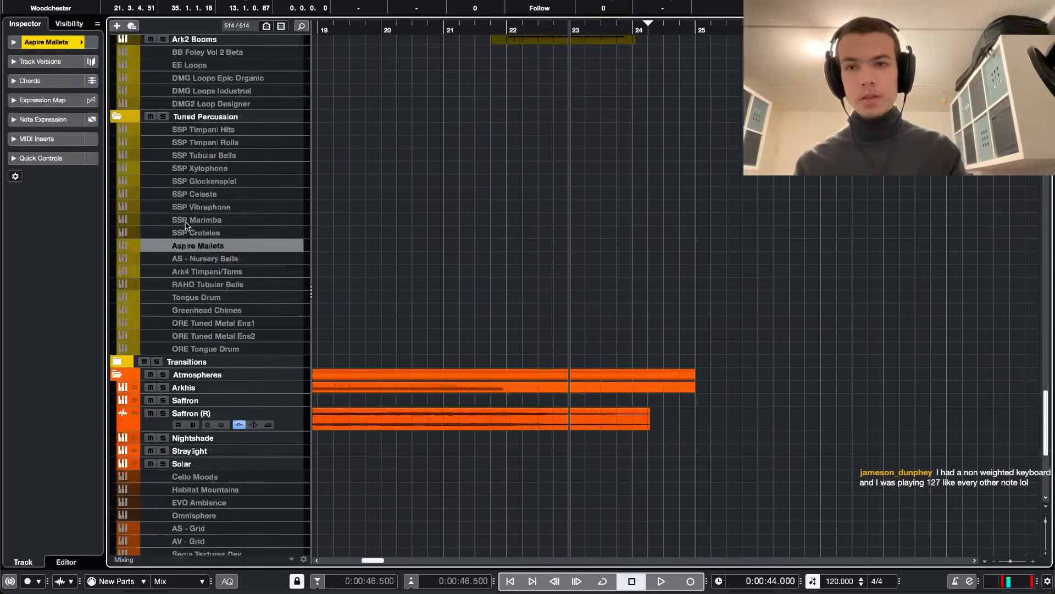
- Start adding an instrument track in the Tuned Percussion folder with Vital as its instrument
{"action": "right_click", "coordinate": [209, 142]}
{"action": "mouse_move", "coordinate": [385, 142]}
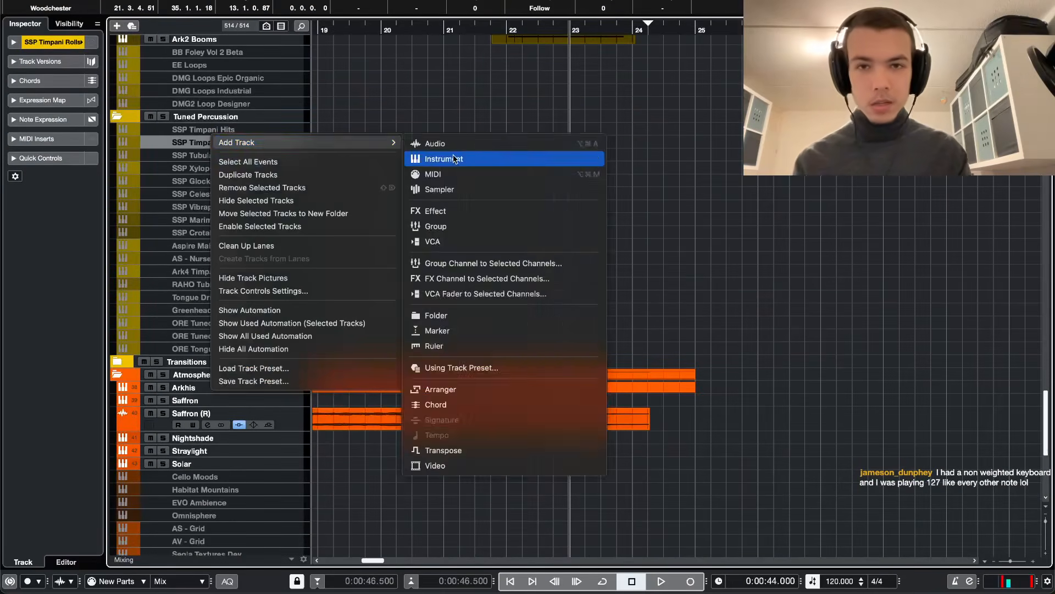
{"action": "left_click", "coordinate": [454, 159]}
{"action": "left_click", "coordinate": [464, 227]}
{"action": "type", "text": "vita"}
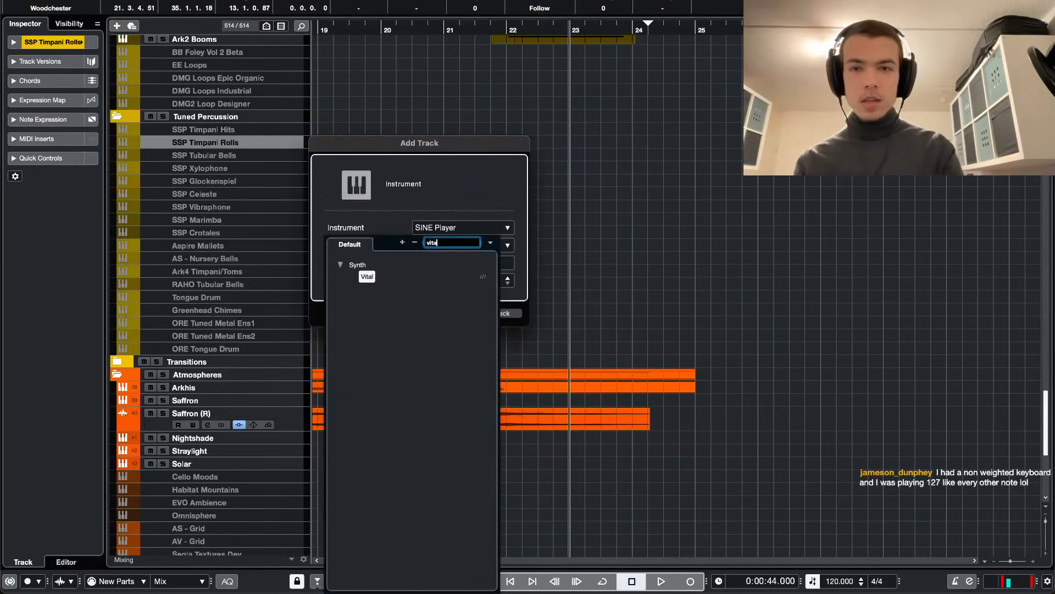
{"action": "key", "text": "Return"}
- Set the track count to 3, route the audio output to Tuned Percussion, and add the tracks
{"action": "left_click", "coordinate": [508, 277]}
{"action": "left_click", "coordinate": [508, 277]}
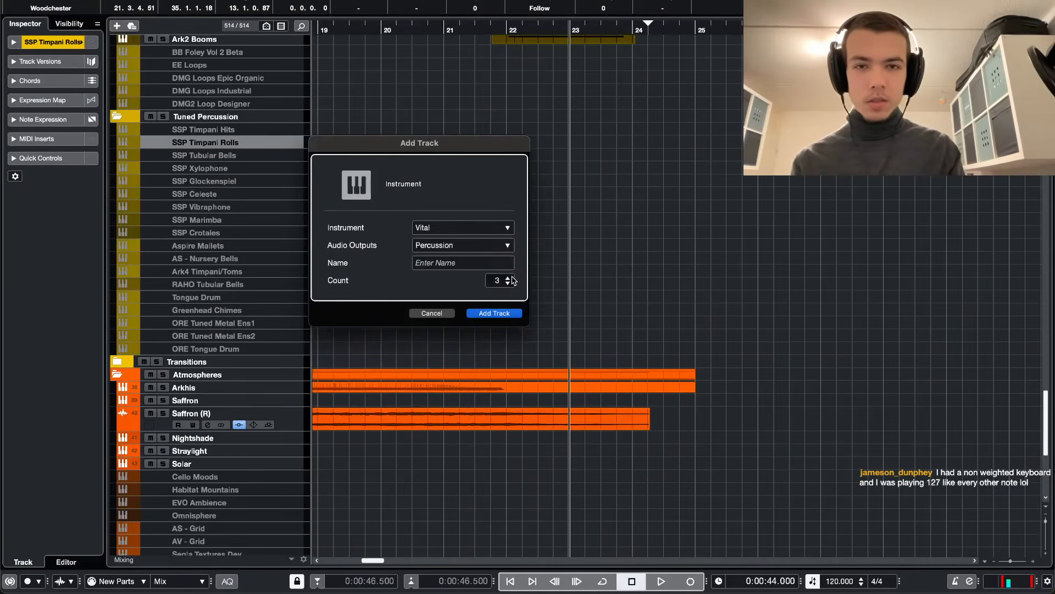
{"action": "left_click", "coordinate": [495, 245]}
{"action": "type", "text": "tun"}
{"action": "key", "text": "Return"}
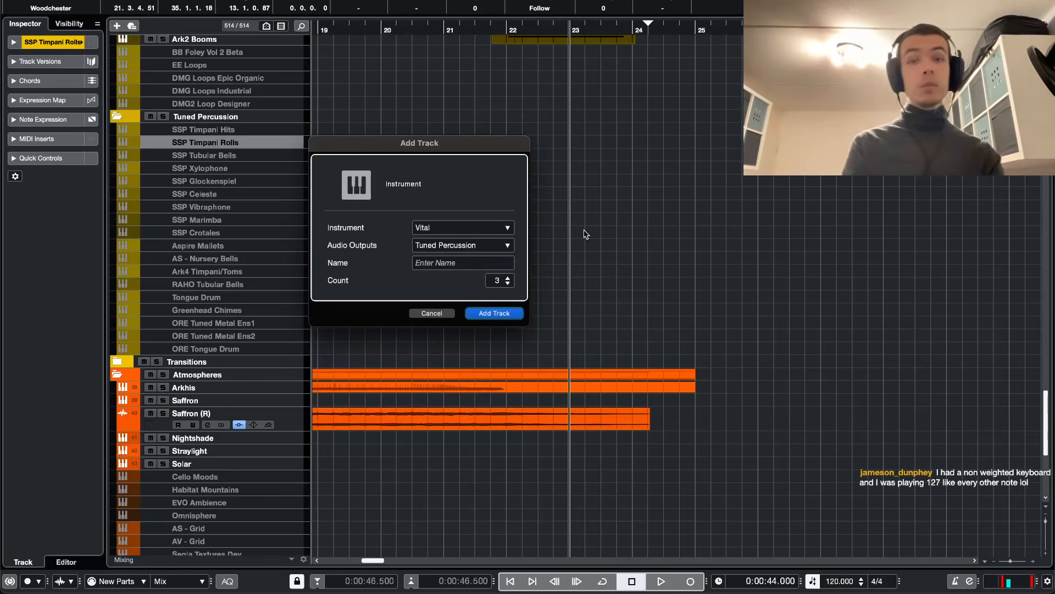
{"action": "left_click", "coordinate": [485, 313]}
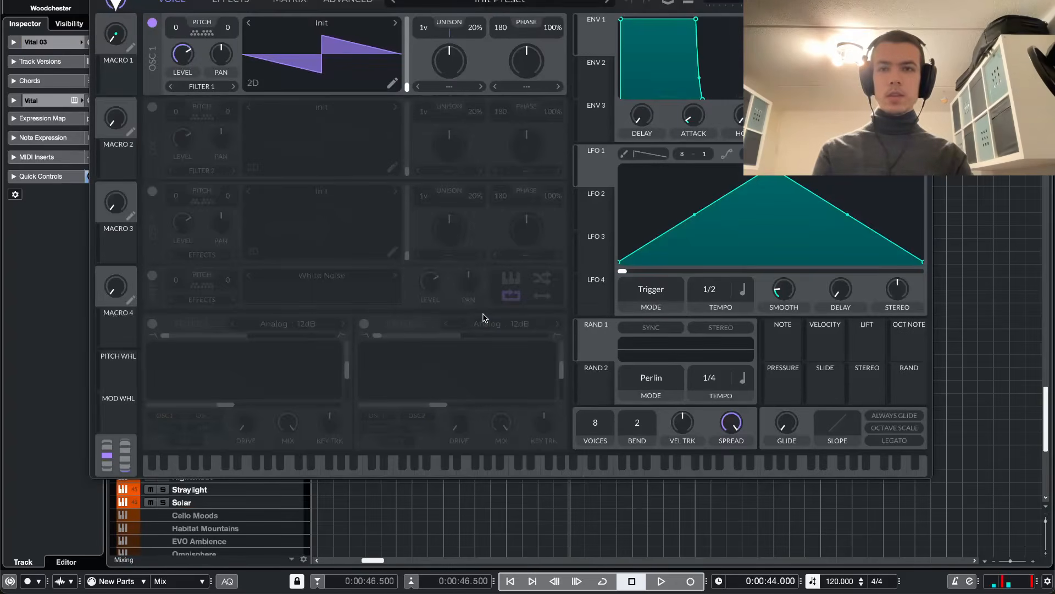
- Close the synth window, restore the shortened track list without the disabled tracks, and open the Vital 01 instrument
{"action": "key", "text": "super+w"}
{"action": "key", "text": "shift+h"}
{"action": "double_click", "coordinate": [238, 332]}
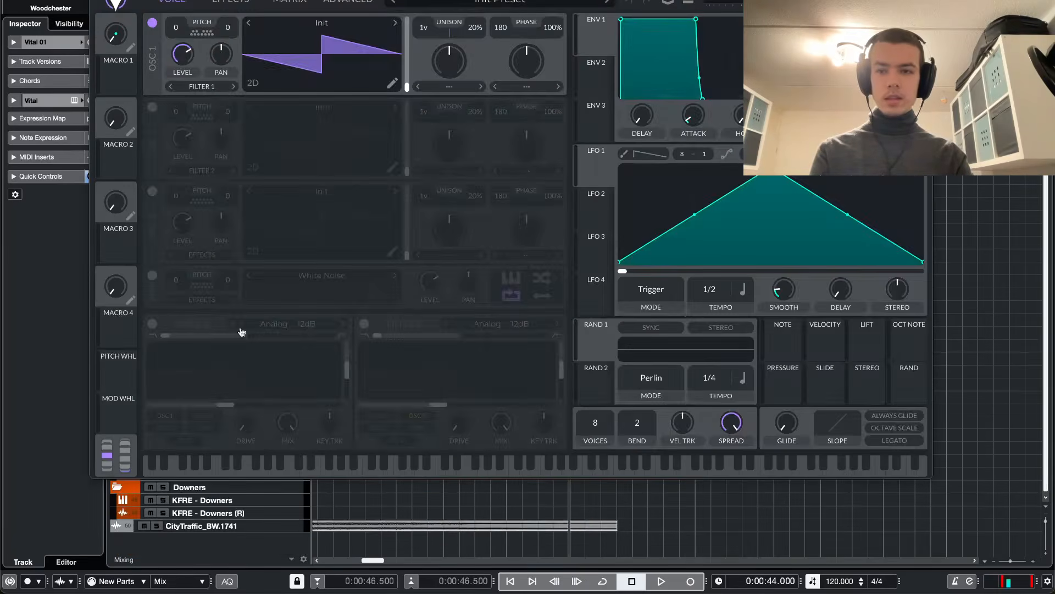
- Load the Tongue Drum preset into Vital 01 and switch off its Tongue Drum Attack sample layer
{"action": "left_click", "coordinate": [514, 2]}
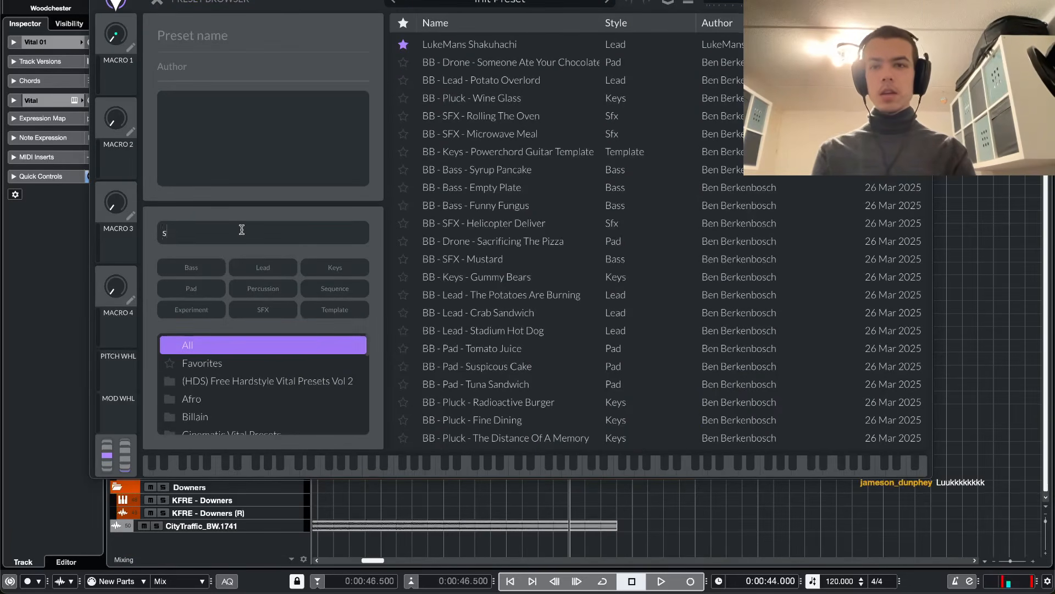
{"action": "type", "text": "tongue"}
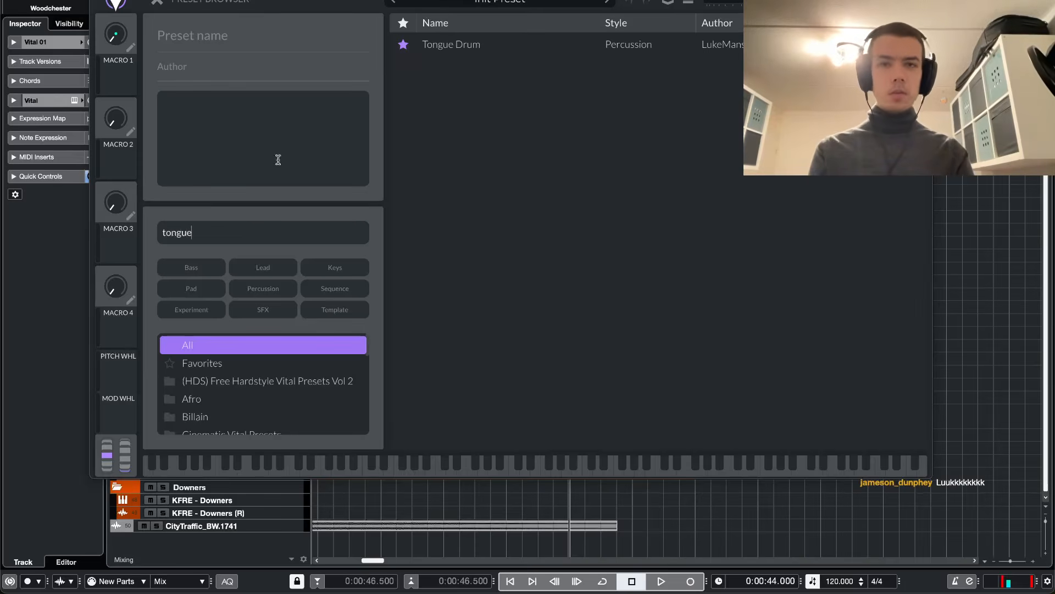
{"action": "left_click", "coordinate": [481, 46]}
{"action": "left_click", "coordinate": [159, 4]}
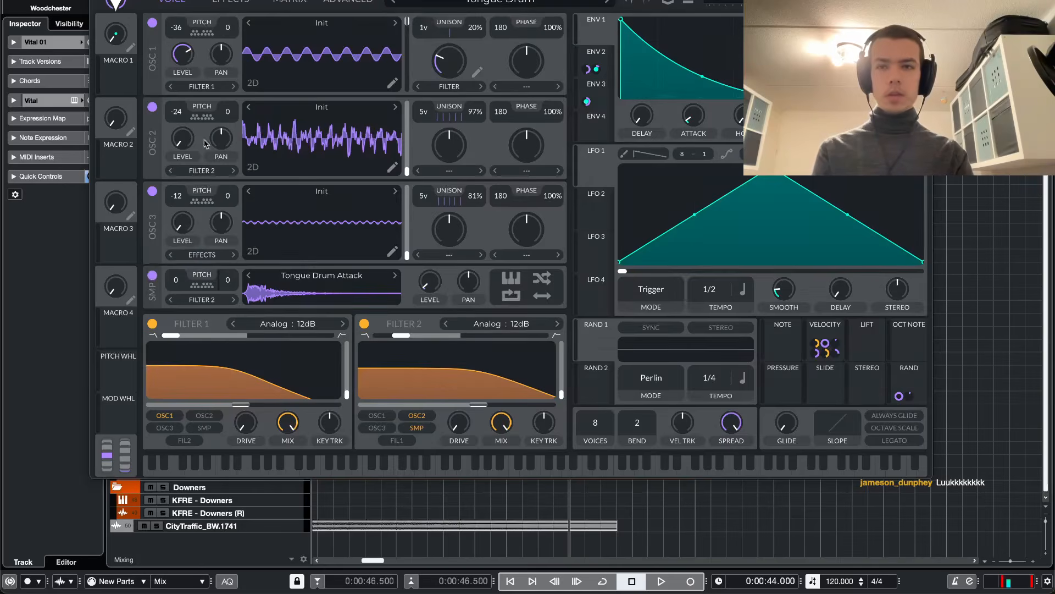
{"action": "left_click", "coordinate": [152, 276]}
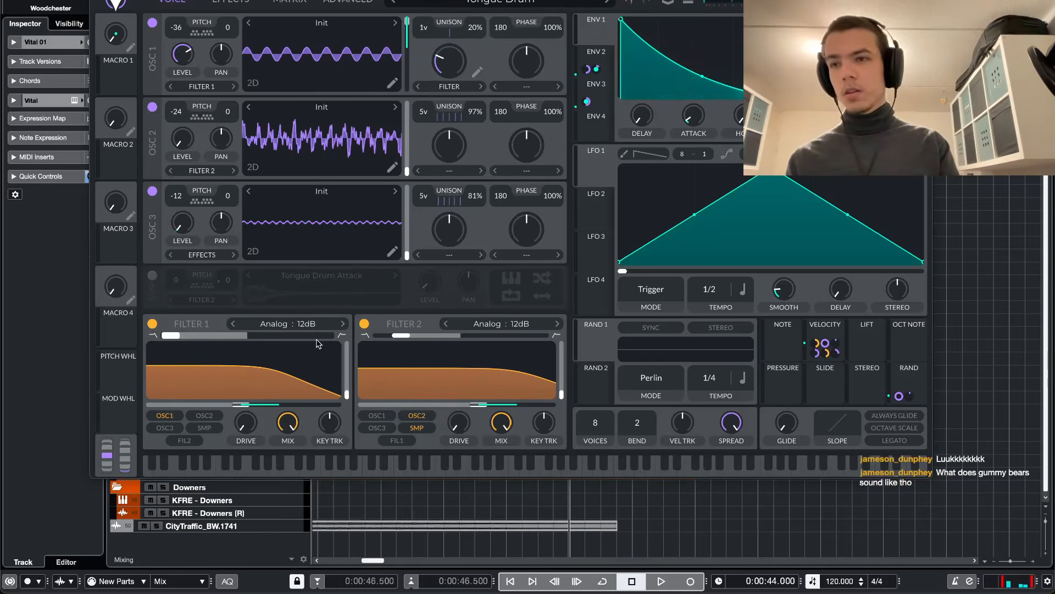
{"action": "key", "text": "super+w"}
- Insert OTT on the Vital 01 channel and set both Upward and Downward to 200 %
{"action": "key", "text": "e"}
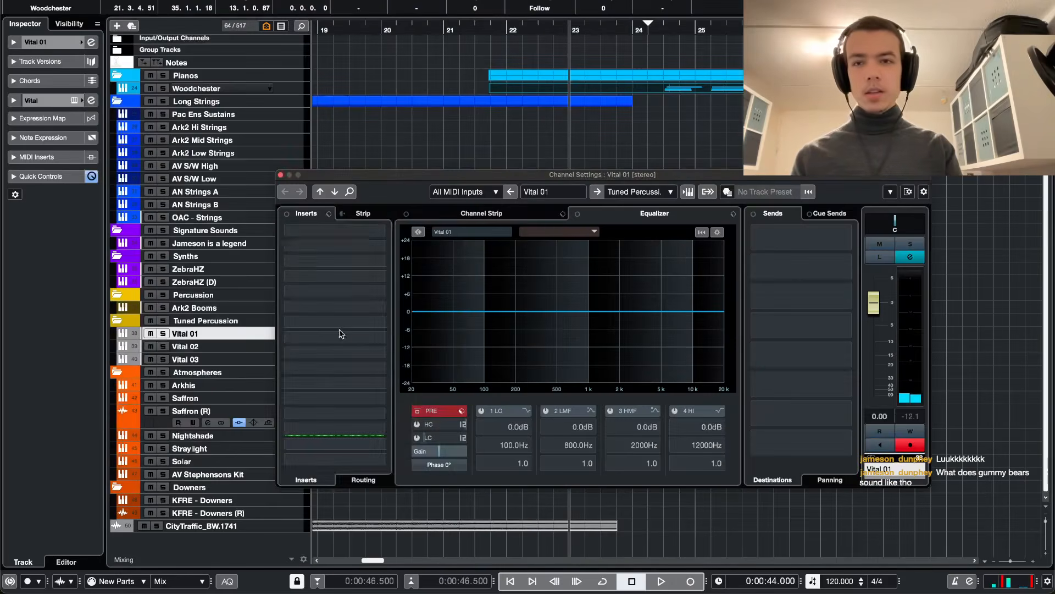
{"action": "left_click", "coordinate": [324, 235]}
{"action": "type", "text": "ott"}
{"action": "key", "text": "Return"}
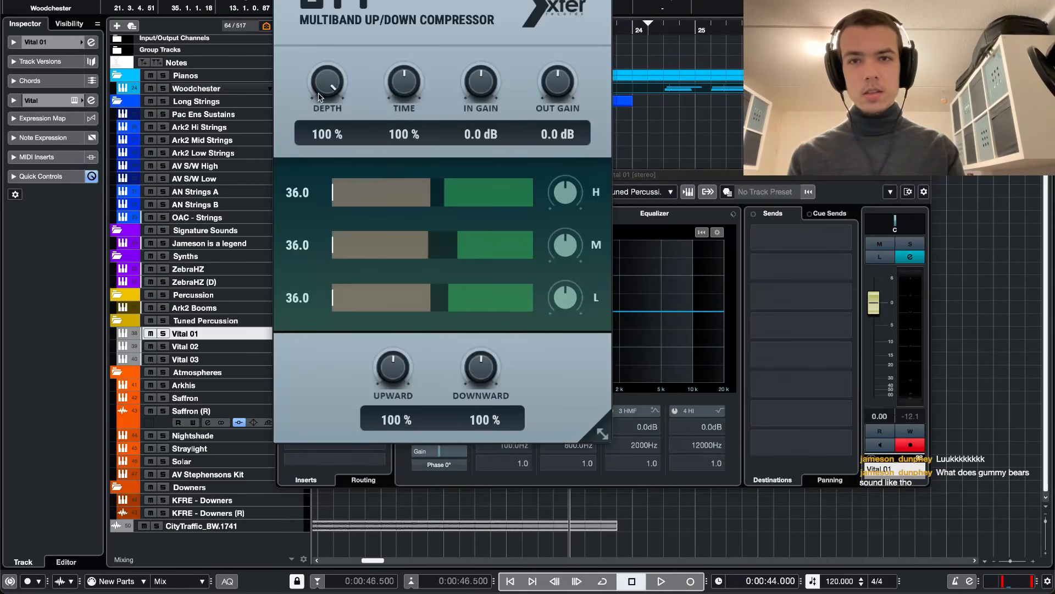
{"action": "left_click_drag", "start_coordinate": [393, 367], "coordinate": [434, 325]}
{"action": "left_click_drag", "start_coordinate": [482, 373], "coordinate": [487, 338]}
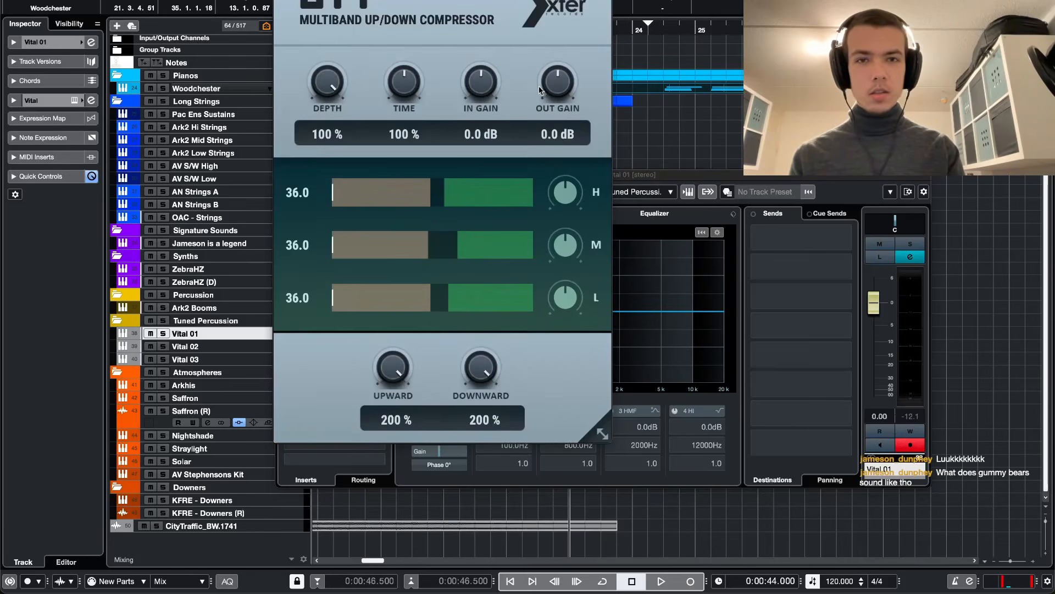
- Copy OTT into the next four insert slots of Vital 01 and lower its channel fader to -17.4 dB
{"action": "left_click", "coordinate": [230, 333]}
{"action": "left_click_drag", "start_coordinate": [312, 238], "coordinate": [337, 292]}
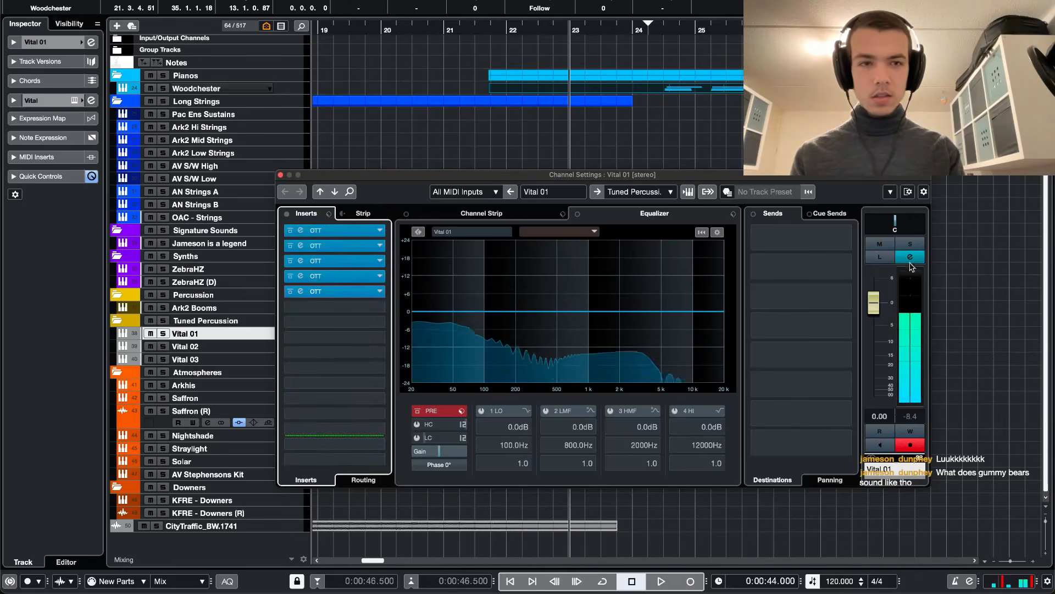
{"action": "left_click_drag", "start_coordinate": [879, 310], "coordinate": [881, 319]}
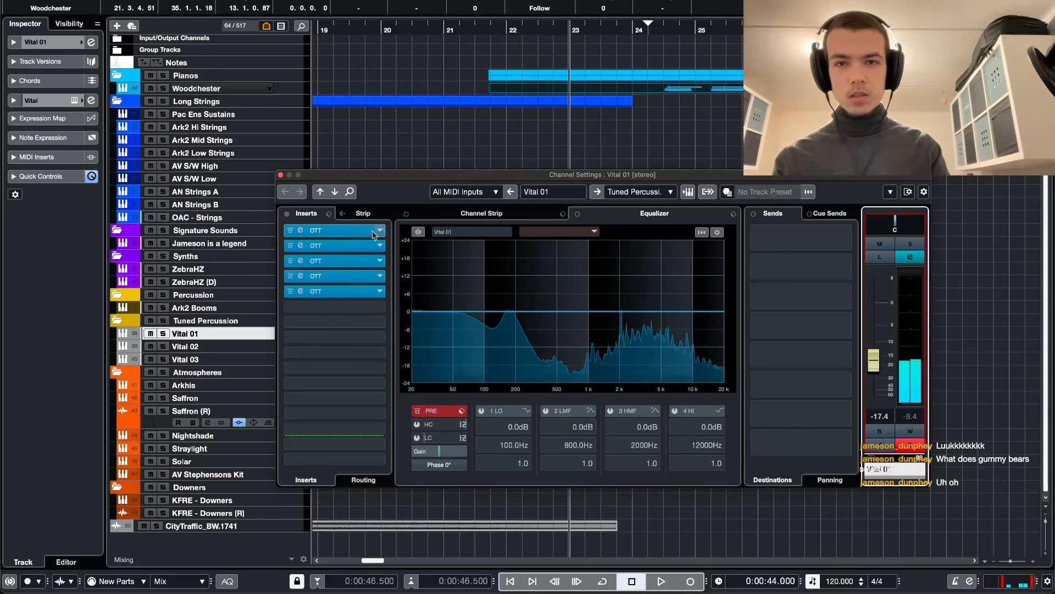
- Open the FX chain presets for the Vital 01 inserts and clear the previous search
{"action": "left_click", "coordinate": [329, 214]}
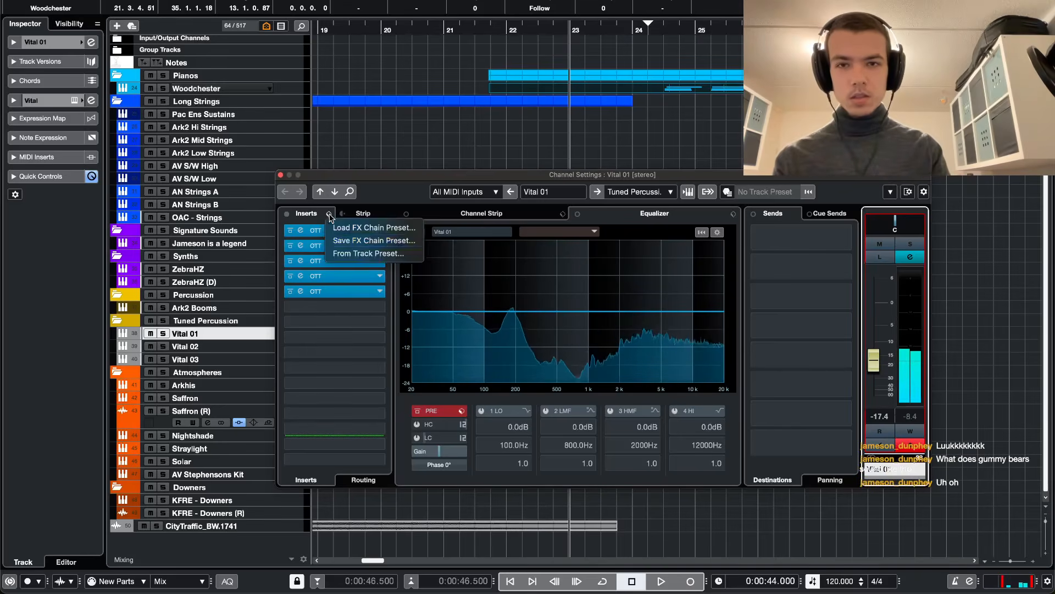
{"action": "left_click", "coordinate": [301, 255]}
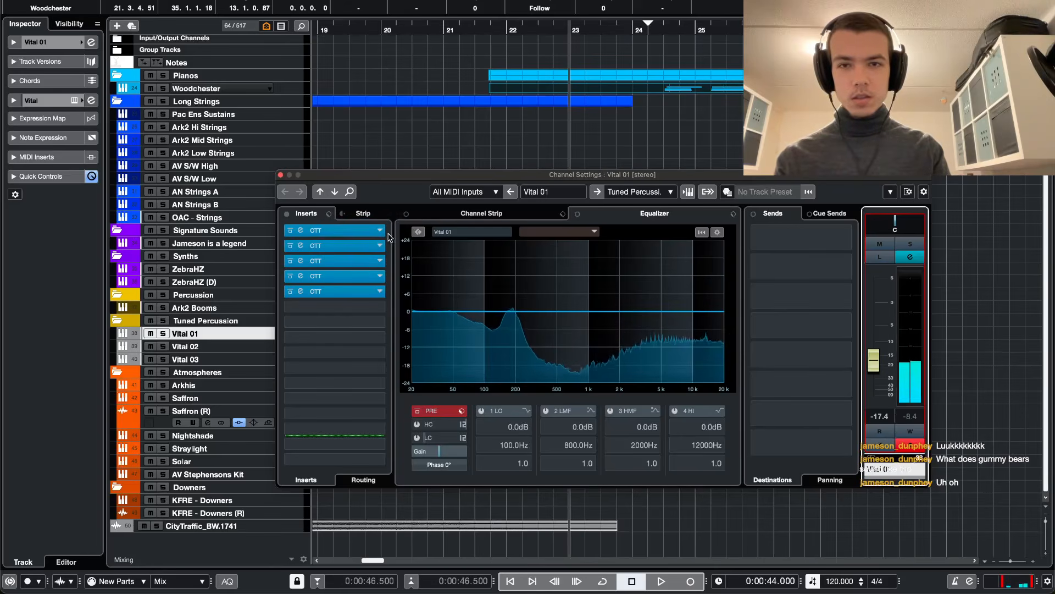
{"action": "left_click", "coordinate": [329, 215]}
{"action": "left_click", "coordinate": [357, 227]}
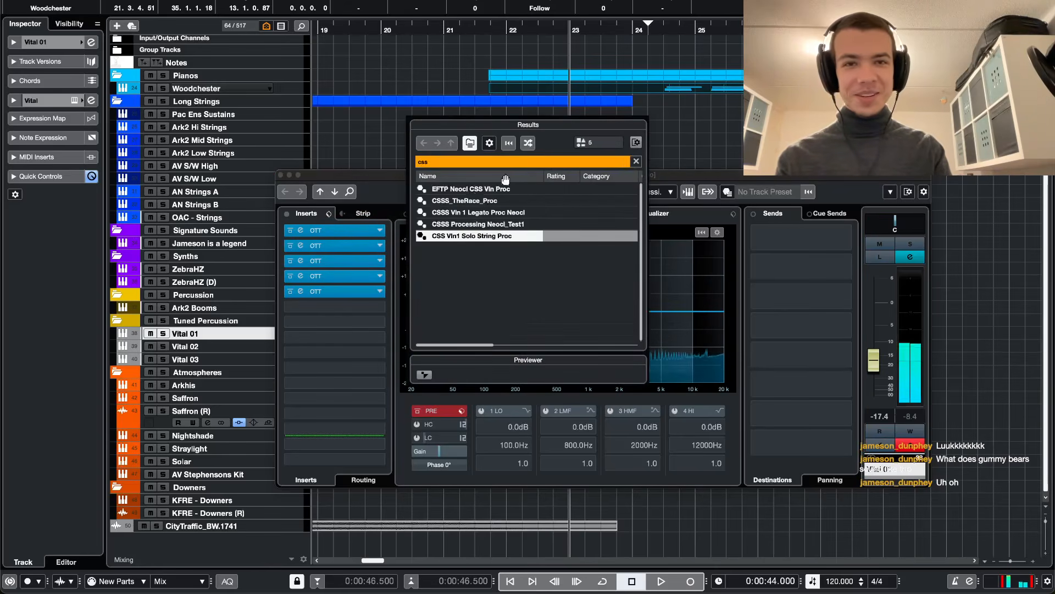
{"action": "left_click", "coordinate": [636, 161]}
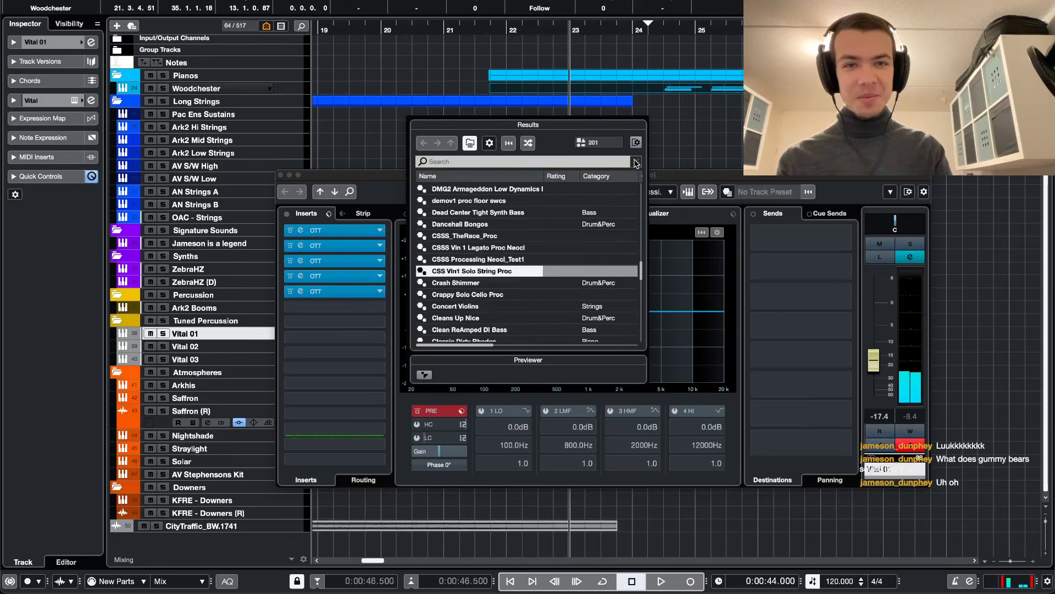
{"action": "left_click", "coordinate": [529, 162]}
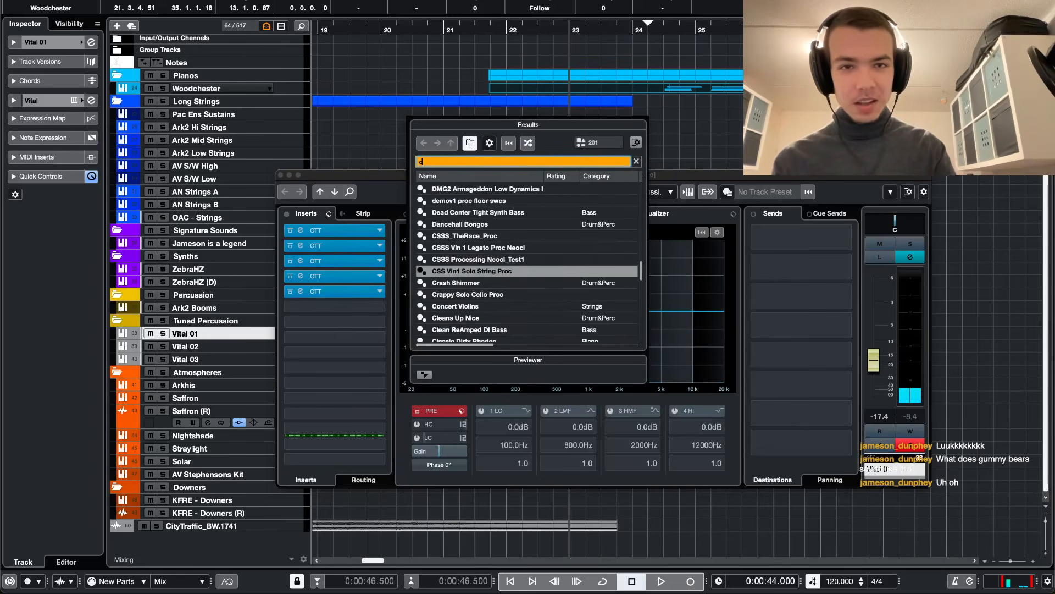
- Load the FX chain preset None to empty the Vital 01 inserts and close the channel settings
{"action": "scroll", "coordinate": [452, 294], "scroll_direction": "down", "scroll_amount": 15}
{"action": "scroll", "coordinate": [455, 293], "scroll_direction": "up", "scroll_amount": 8}
{"action": "scroll", "coordinate": [457, 293], "scroll_direction": "down", "scroll_amount": 8}
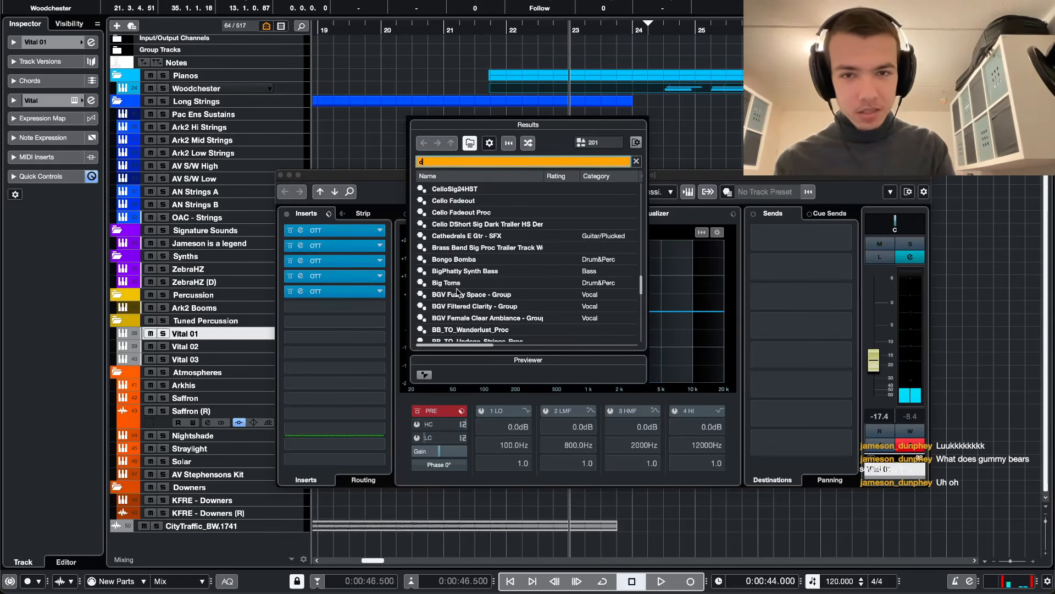
{"action": "scroll", "coordinate": [461, 292], "scroll_direction": "up", "scroll_amount": 20}
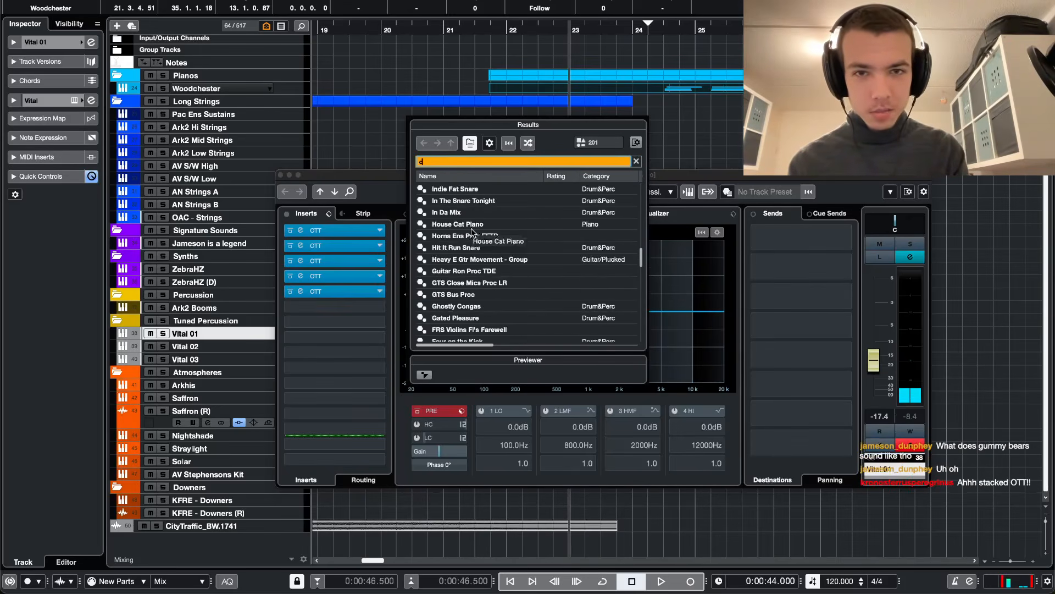
{"action": "scroll", "coordinate": [472, 234], "scroll_direction": "up", "scroll_amount": 12}
{"action": "double_click", "coordinate": [465, 224]}
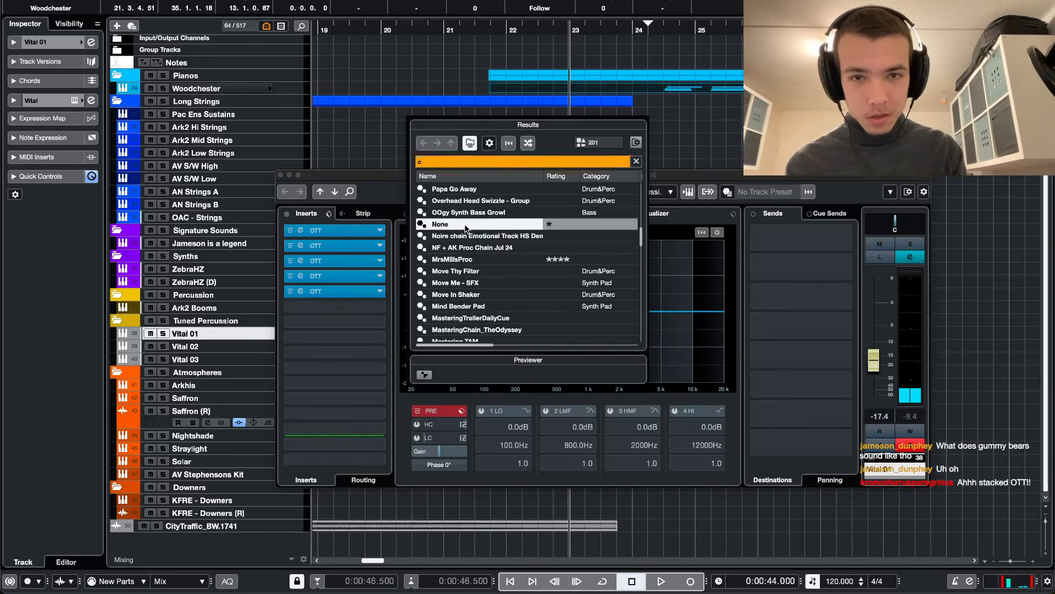
{"action": "left_click", "coordinate": [281, 176]}
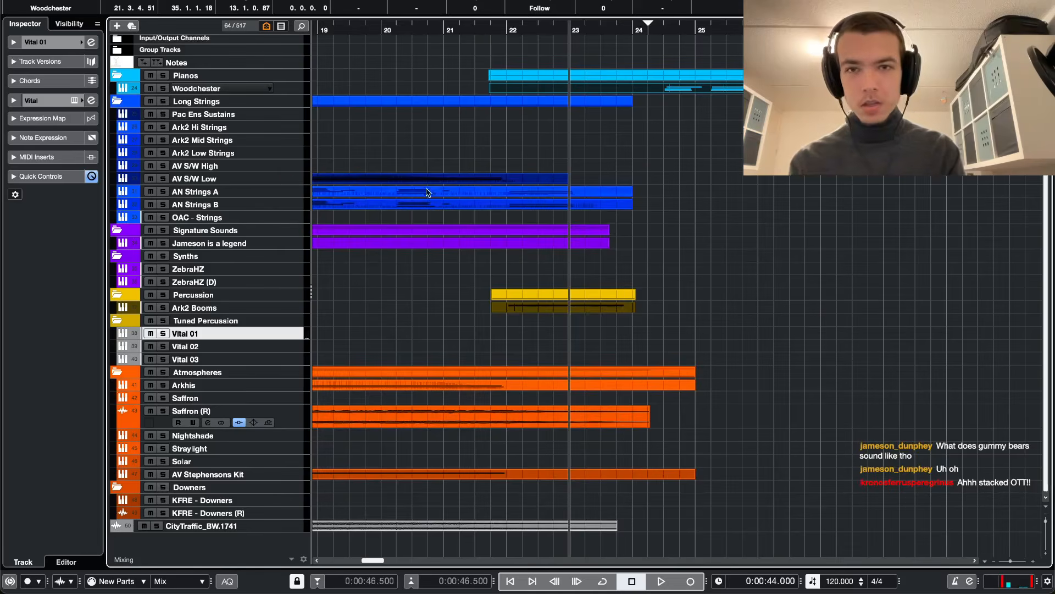
- Add the Blackhole reverb to the Vital 01 channel, move it to the fourth insert slot, and return to the arrangement
{"action": "key", "text": "KP_1"}
{"action": "key", "text": "e"}
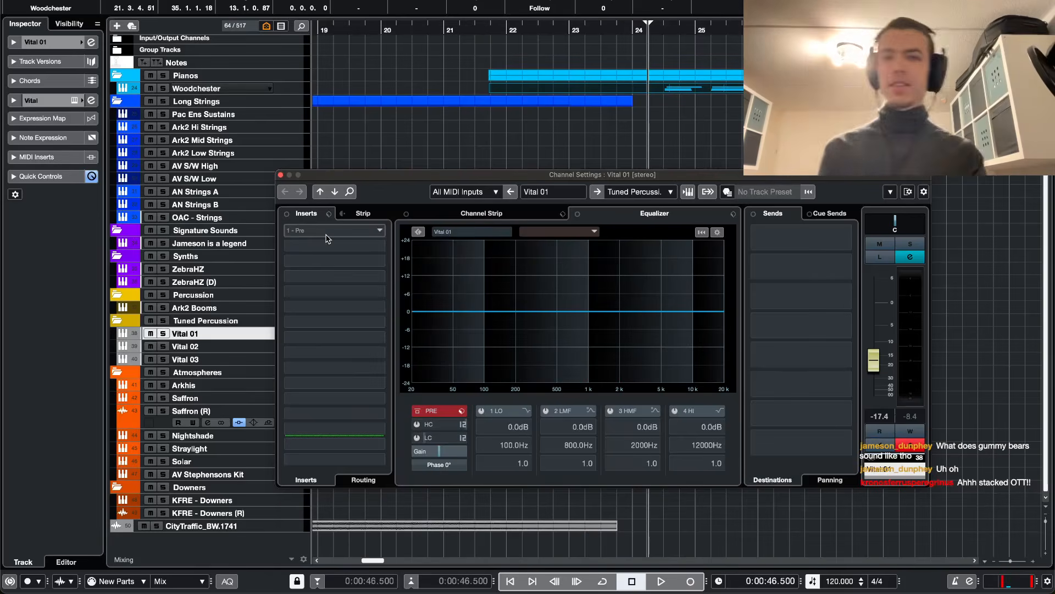
{"action": "left_click", "coordinate": [328, 243]}
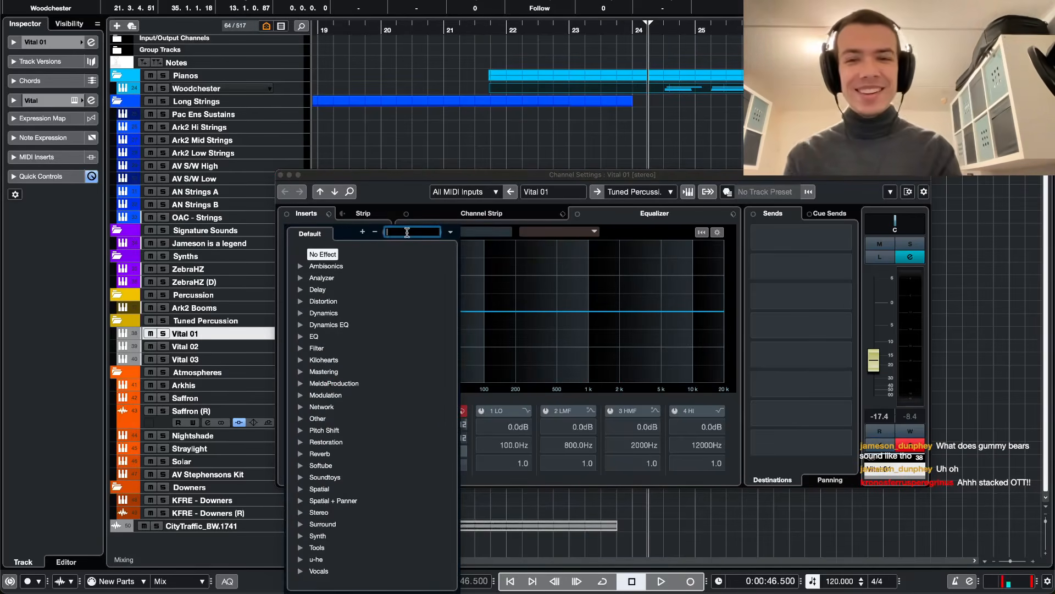
{"action": "type", "text": "bla"}
{"action": "key", "text": "Return"}
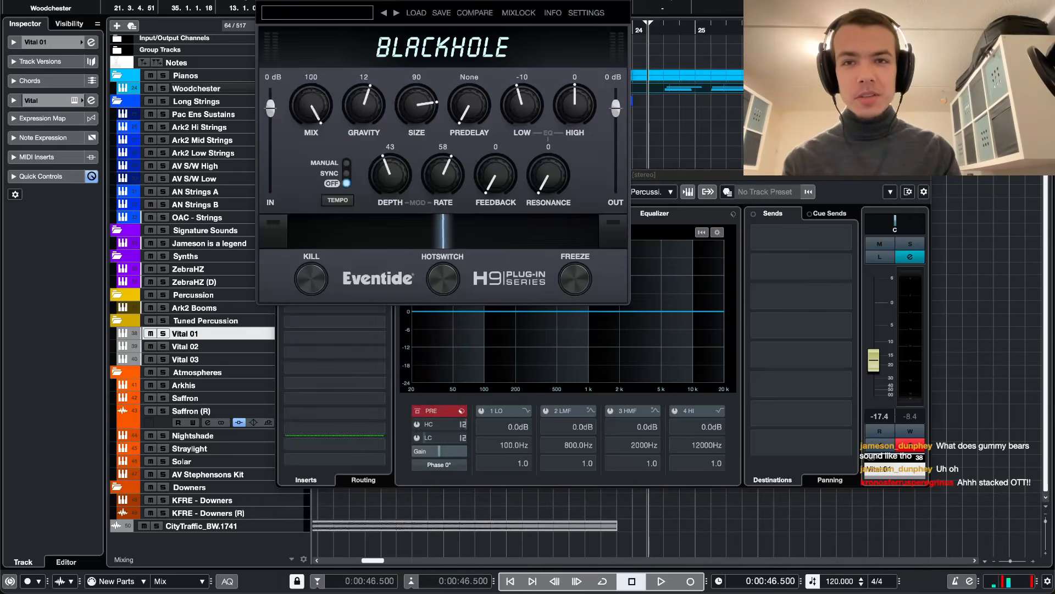
{"action": "key", "text": "Escape"}
{"action": "left_click_drag", "start_coordinate": [348, 230], "coordinate": [349, 281]}
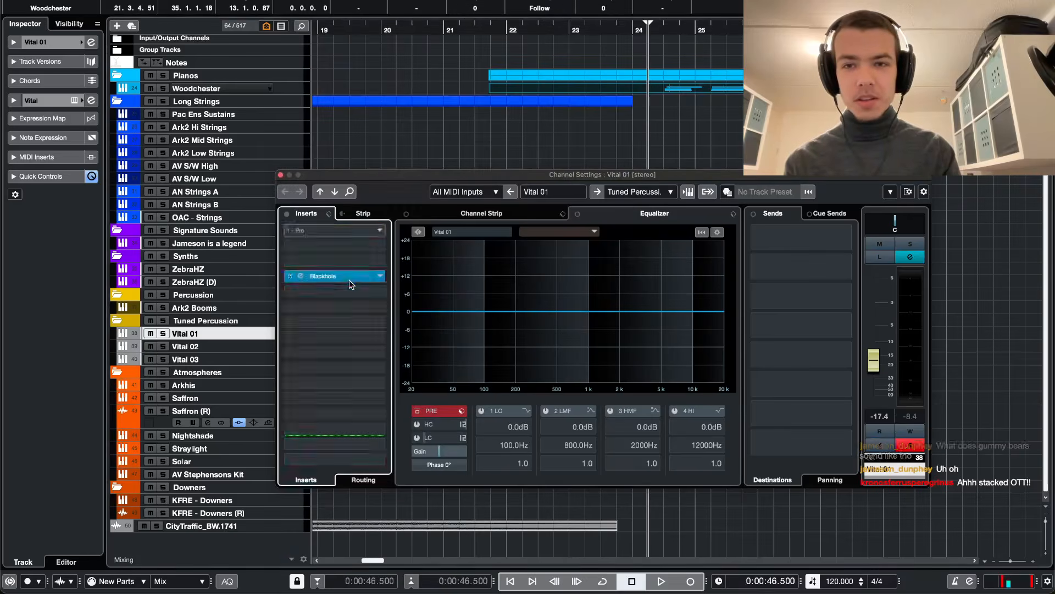
{"action": "key", "text": "Escape"}
- Extend the Woodchester part's start to 21.3.4 and copy the part onto the Vital 01 track with the same start
{"action": "left_click_drag", "start_coordinate": [543, 87], "coordinate": [536, 336]}
{"action": "scroll", "coordinate": [503, 332], "scroll_direction": "up", "scroll_amount": 6}
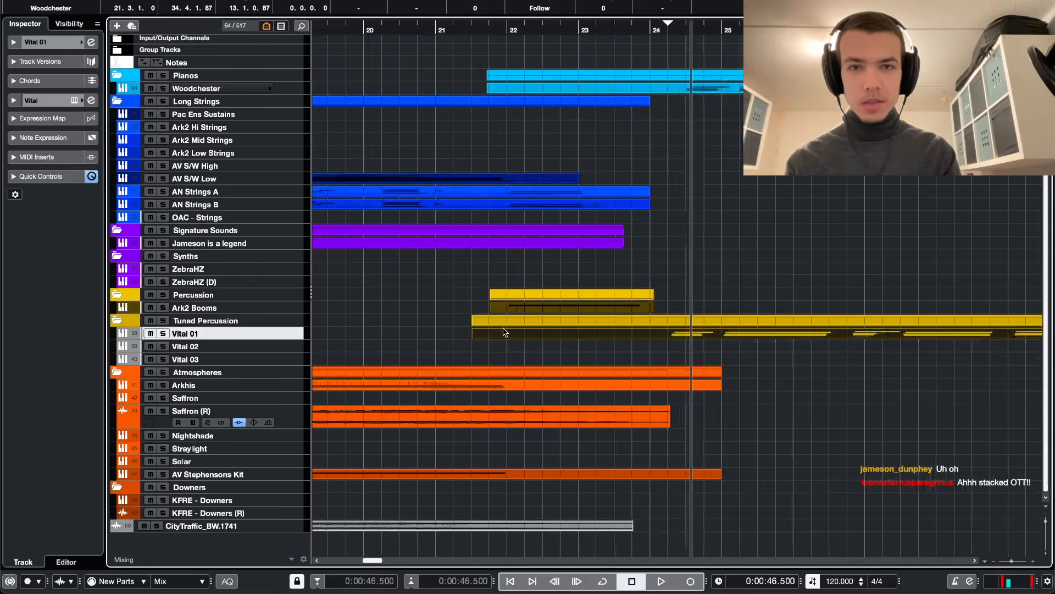
{"action": "scroll", "coordinate": [448, 337], "scroll_direction": "up", "scroll_amount": 4}
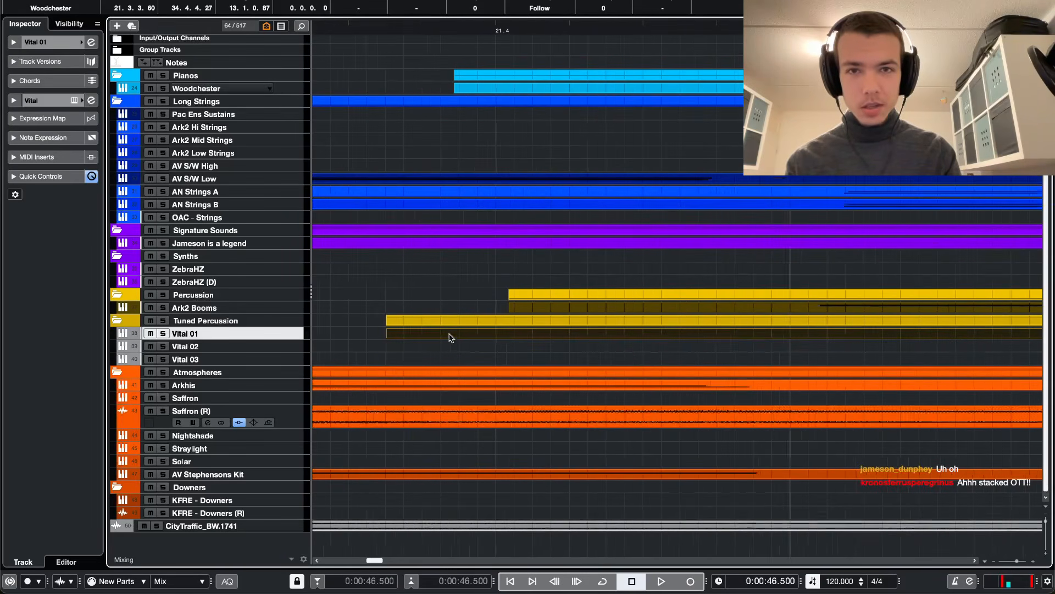
{"action": "left_click_drag", "start_coordinate": [451, 337], "coordinate": [590, 338]}
{"action": "key", "text": "ctrl+z"}
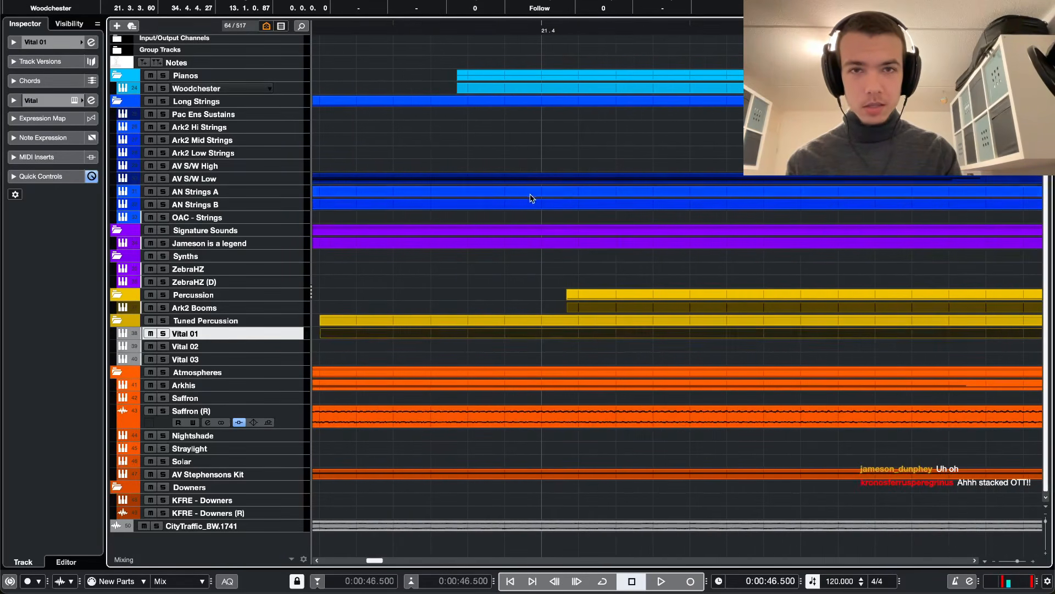
{"action": "key", "text": "ctrl+z"}
{"action": "left_click_drag", "start_coordinate": [462, 89], "coordinate": [404, 95]}
{"action": "left_click_drag", "start_coordinate": [395, 318], "coordinate": [406, 334]}
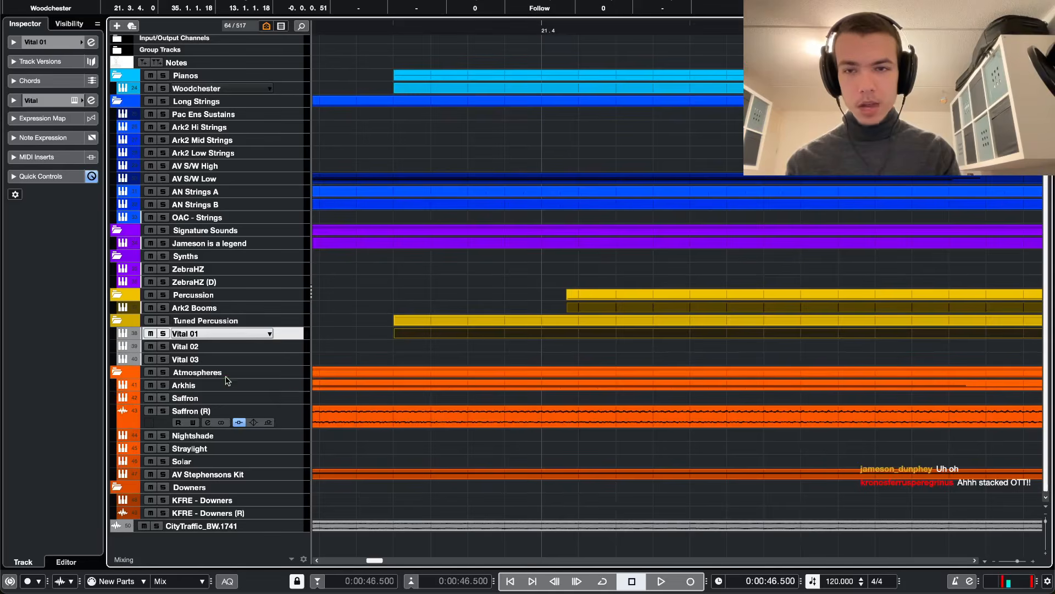
- Move the Vital 01 track into the Atmospheres folder and route its output to the Atmospheres group
{"action": "left_click_drag", "start_coordinate": [228, 380], "coordinate": [228, 380]}
{"action": "key", "text": "e"}
{"action": "left_click", "coordinate": [634, 192]}
{"action": "type", "text": "atm"}
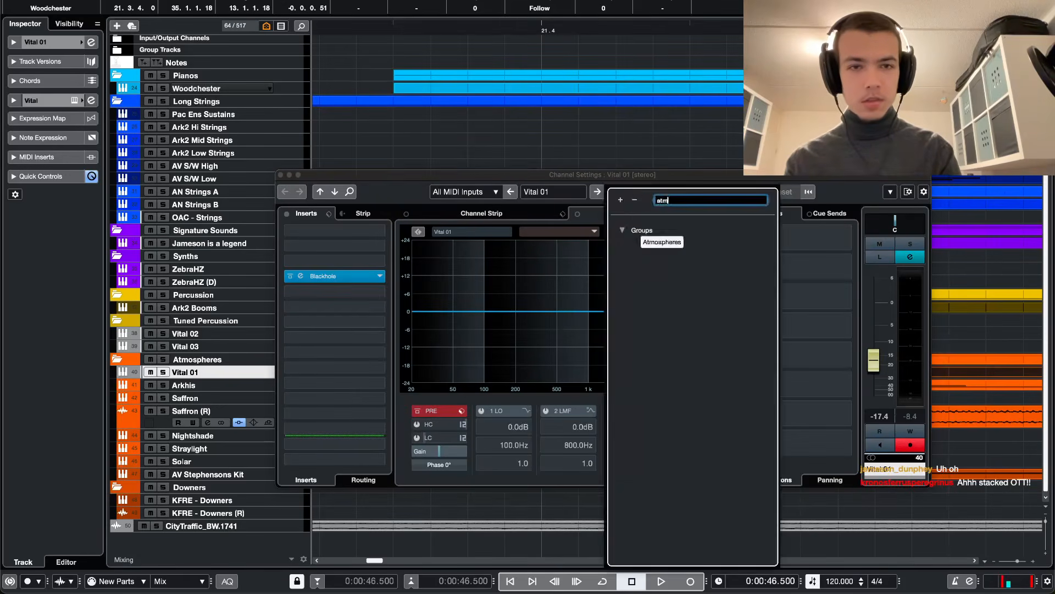
{"action": "left_click", "coordinate": [637, 239]}
{"action": "key", "text": "e"}
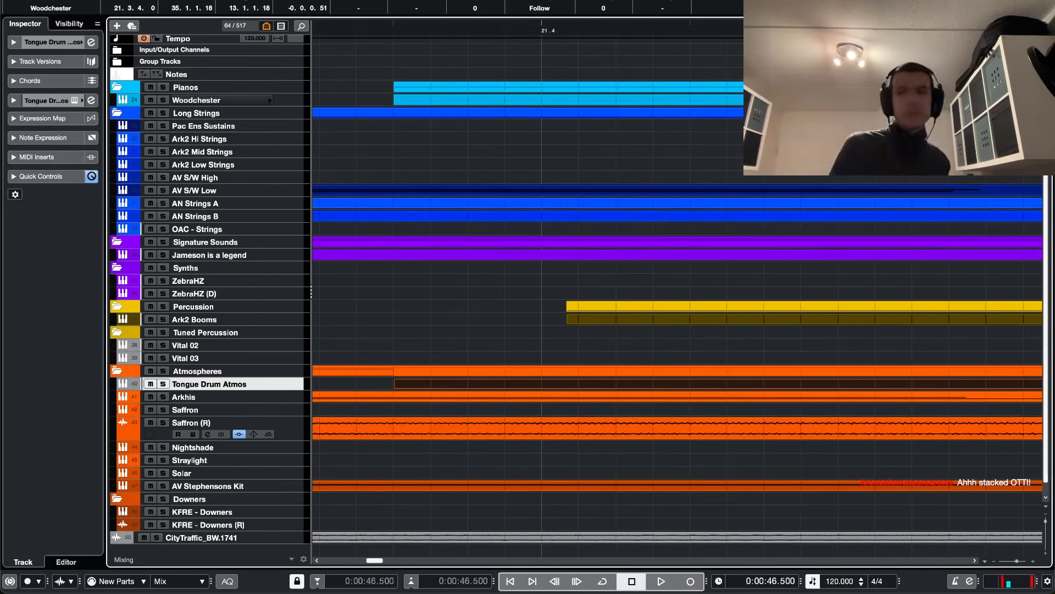
- Play the arrangement from 0:00:41.000 with the Tongue Drum Atmos track soloed
{"action": "scroll", "coordinate": [530, 320], "scroll_direction": "down", "scroll_amount": 6}
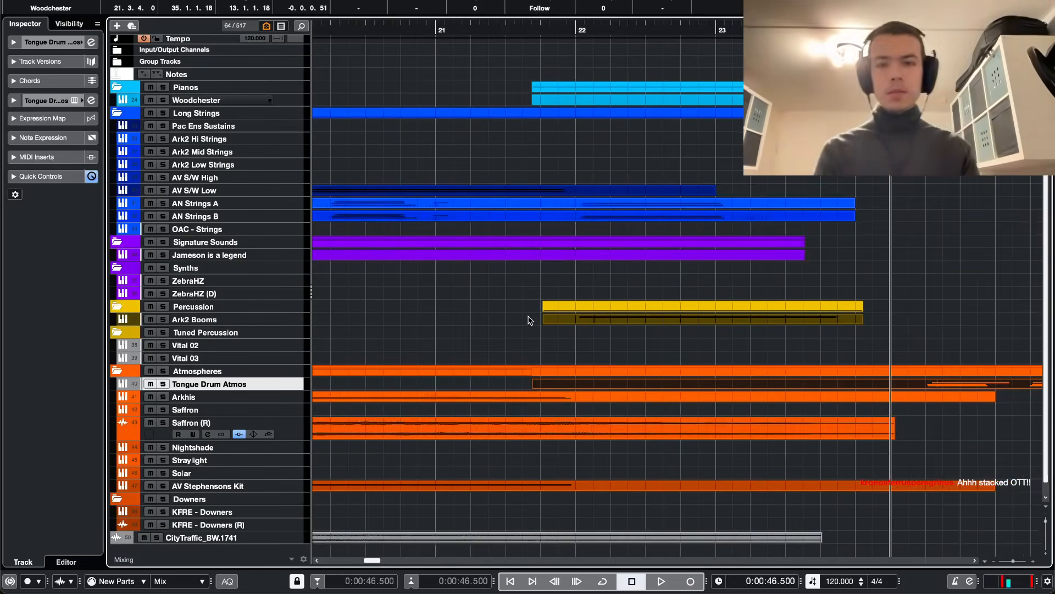
{"action": "left_click", "coordinate": [508, 30]}
{"action": "scroll", "coordinate": [566, 135], "scroll_direction": "down", "scroll_amount": 8}
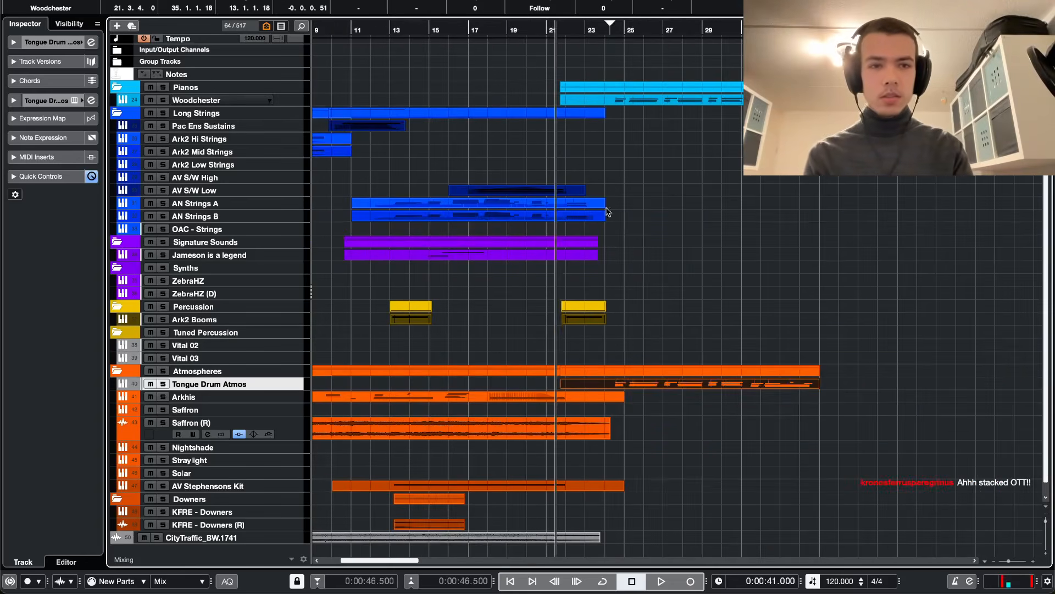
{"action": "key", "text": "space"}
{"action": "key", "text": "s"}
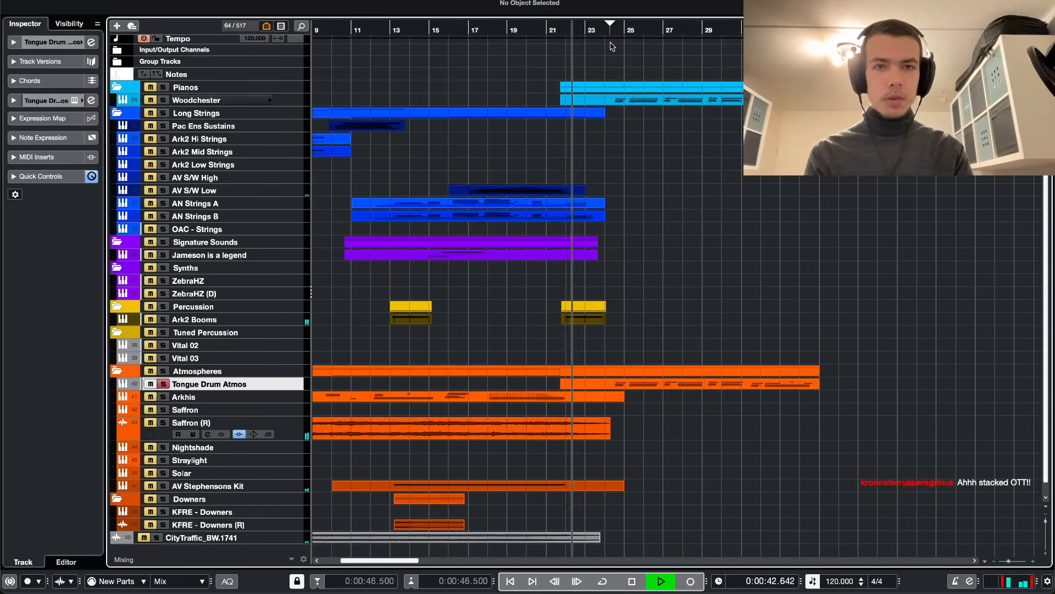
- Raise the Tongue Drum Atmos channel fader to -14.2 dB during playback and close the channel settings
{"action": "key", "text": "e"}
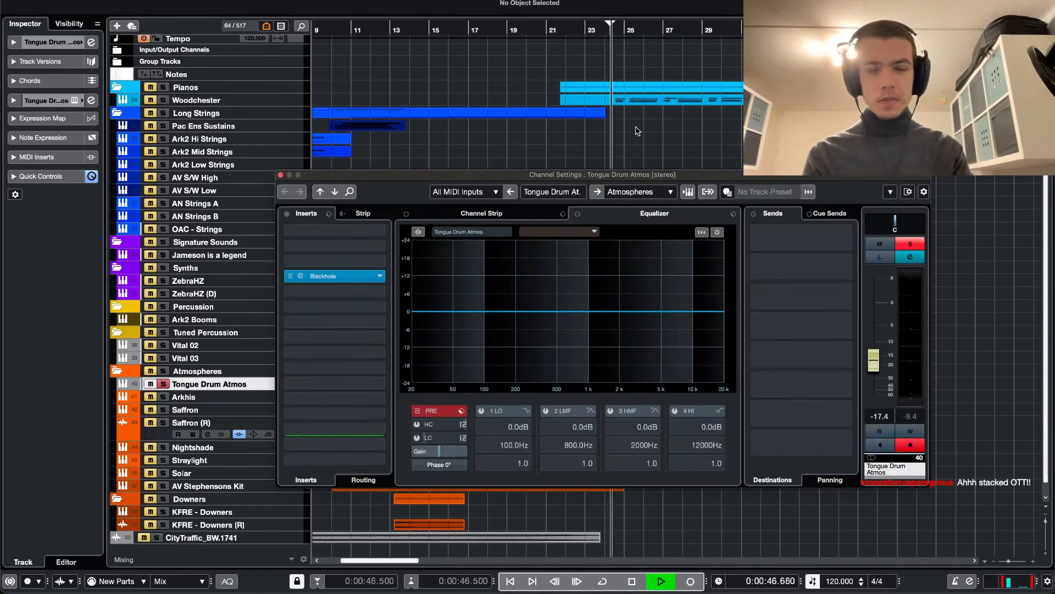
{"action": "left_click_drag", "start_coordinate": [874, 361], "coordinate": [877, 353]}
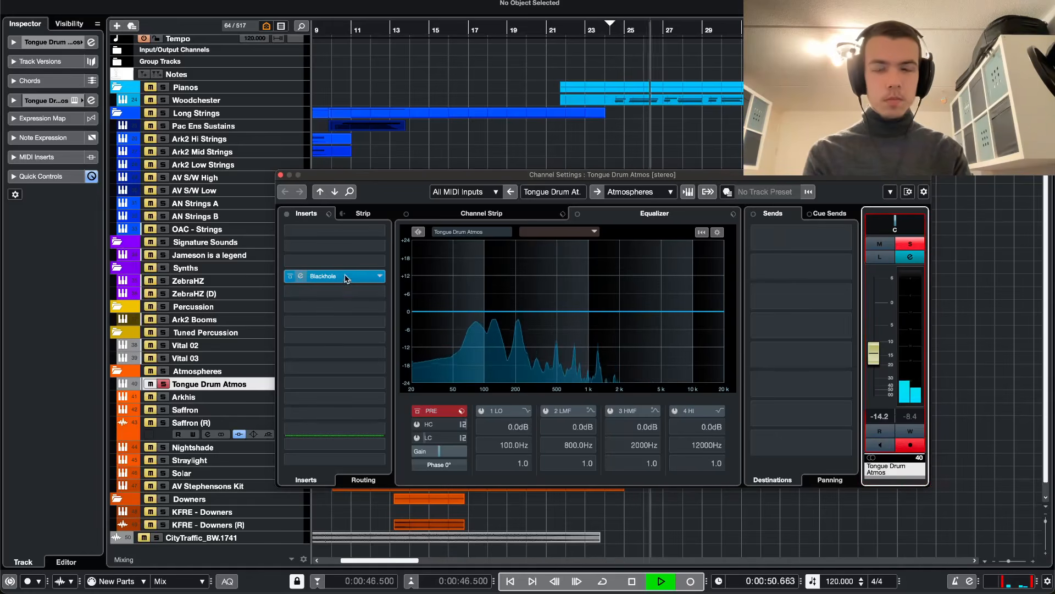
{"action": "key", "text": "XF86AudioRaiseVolume"}
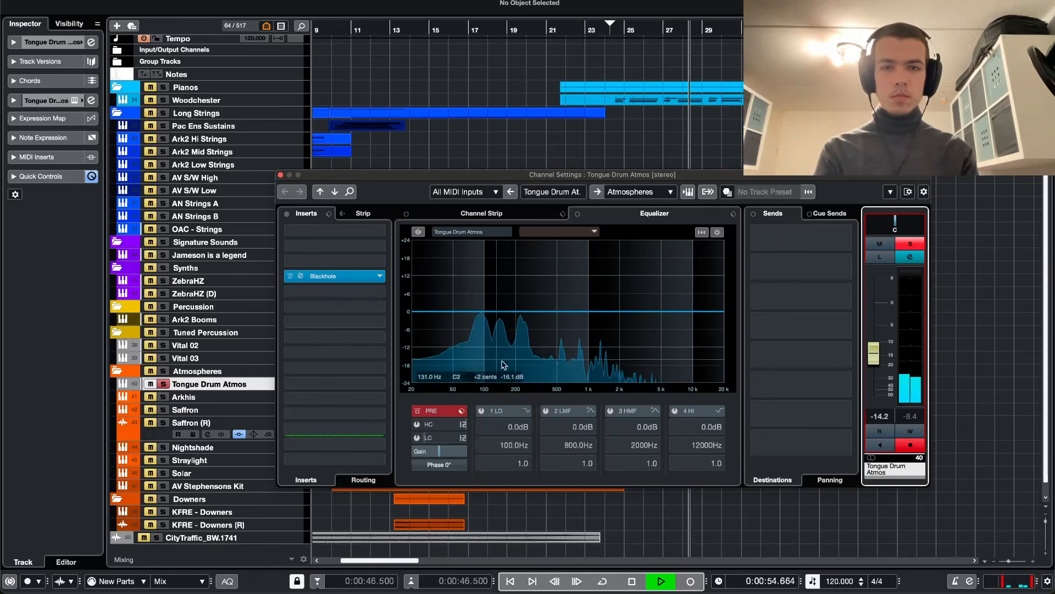
{"action": "key", "text": "super+w"}
- Transpose all notes of the Tongue Drum Atmos part up one octave and close the key editor
{"action": "double_click", "coordinate": [617, 384]}
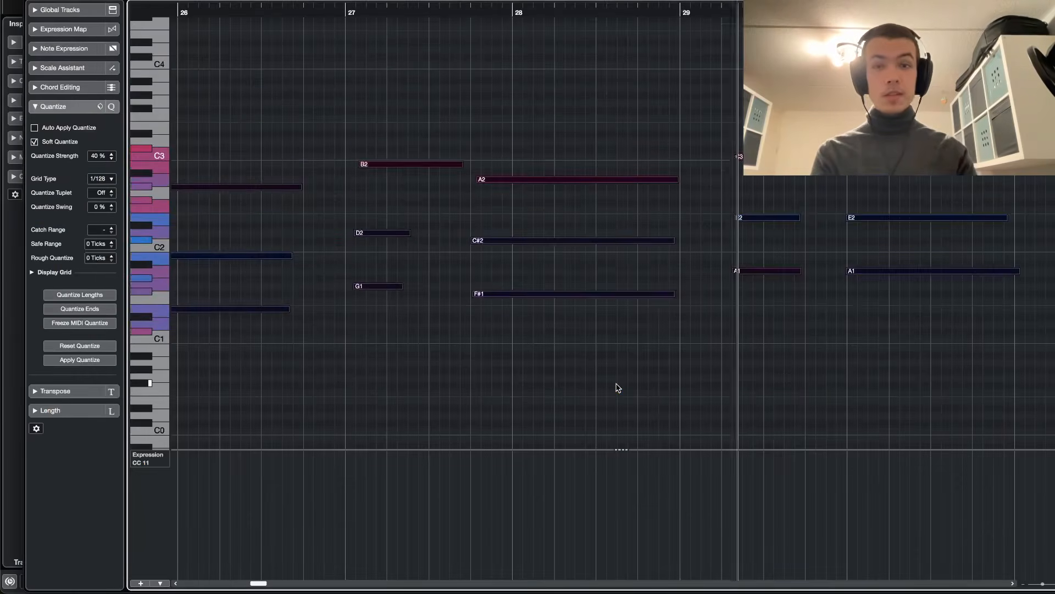
{"action": "scroll", "coordinate": [617, 384], "scroll_direction": "down", "scroll_amount": 3}
{"action": "scroll", "coordinate": [616, 384], "scroll_direction": "down", "scroll_amount": 5}
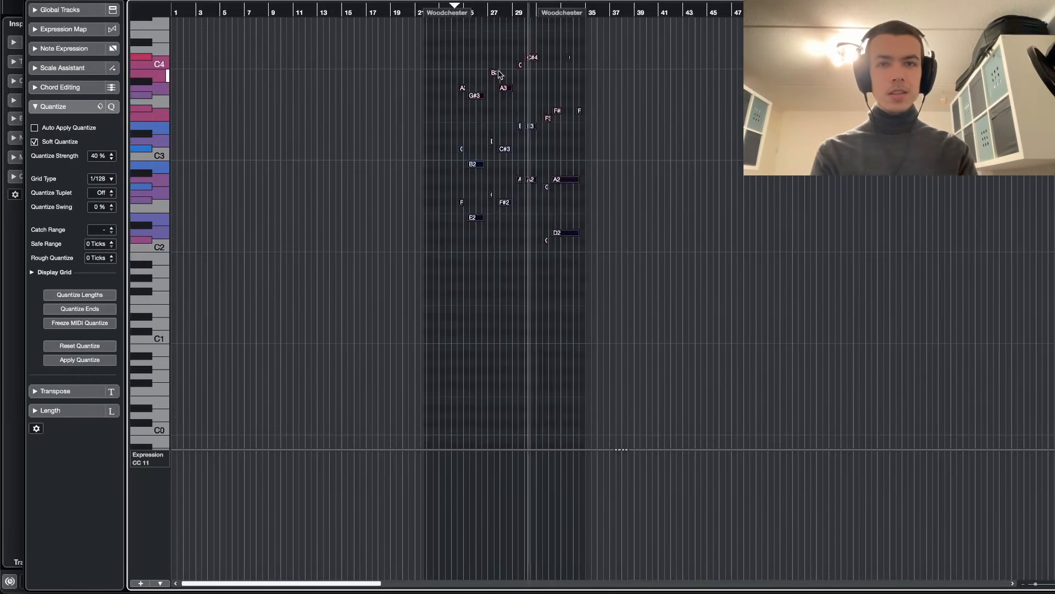
{"action": "key", "text": "super+w"}
- Stop playback and insert the Volcano 3 filter in the sixth insert slot of the Tongue Drum Atmos channel
{"action": "key", "text": "space"}
{"action": "key", "text": "e"}
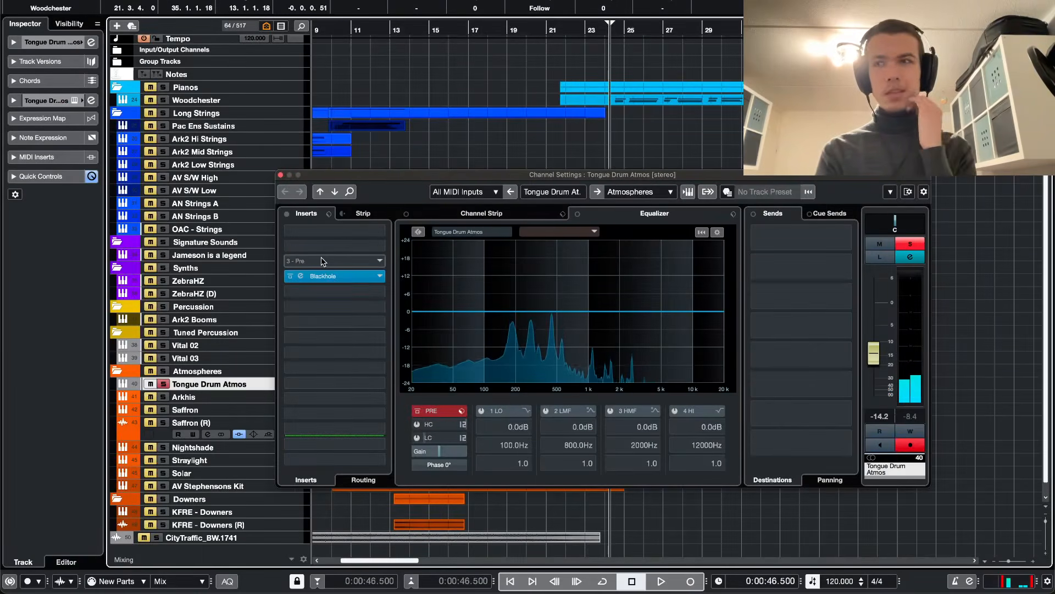
{"action": "left_click", "coordinate": [326, 302]}
{"action": "type", "text": "proq"}
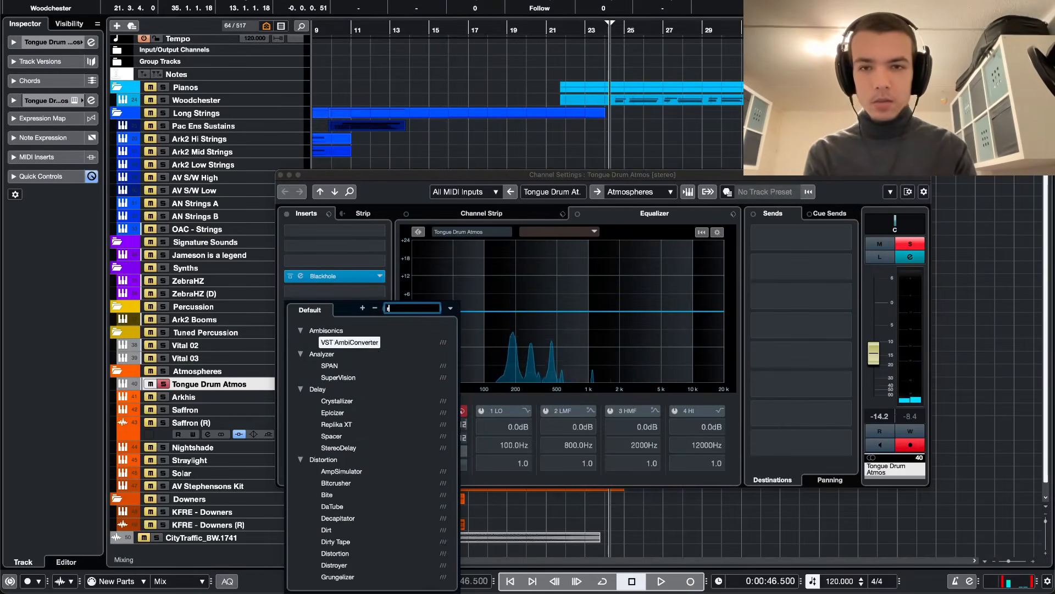
{"action": "key", "text": "super+a"}
{"action": "key", "text": "BackSpace"}
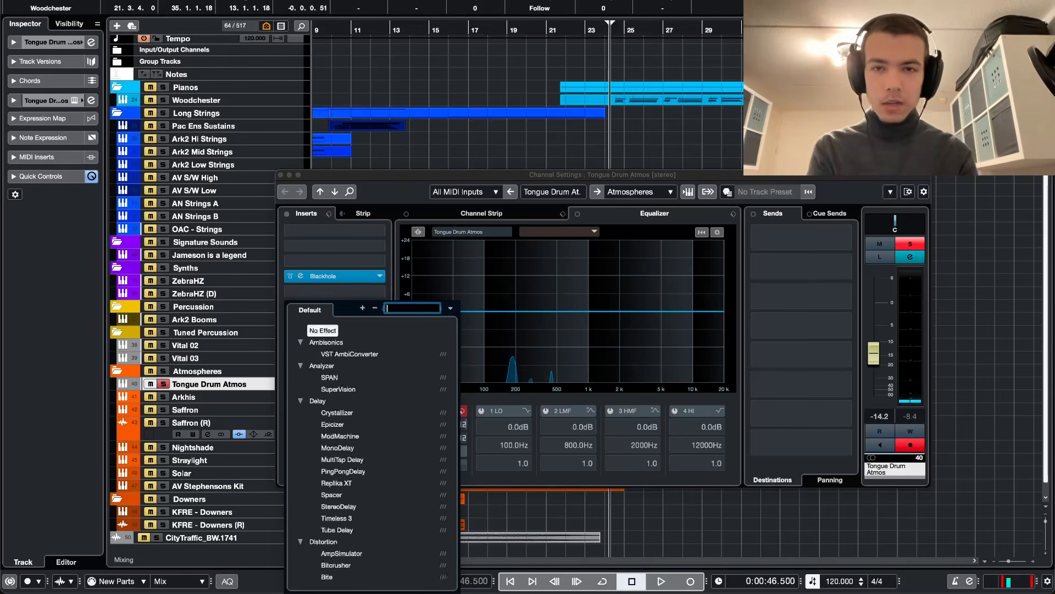
{"action": "type", "text": "ima"}
{"action": "key", "text": "super+a"}
{"action": "key", "text": "BackSpace"}
{"action": "type", "text": "vu"}
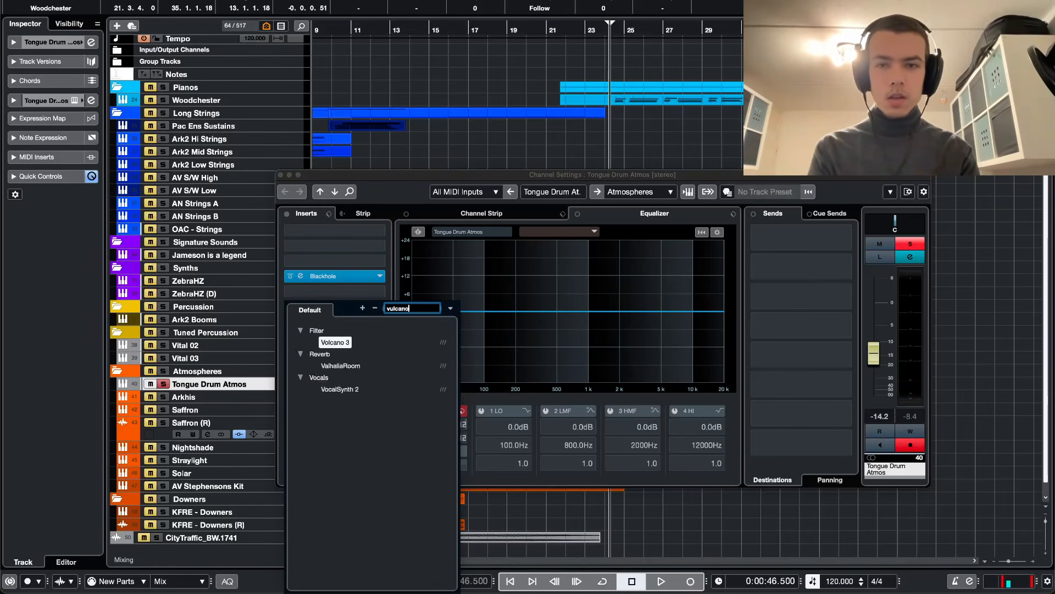
{"action": "key", "text": "Return"}
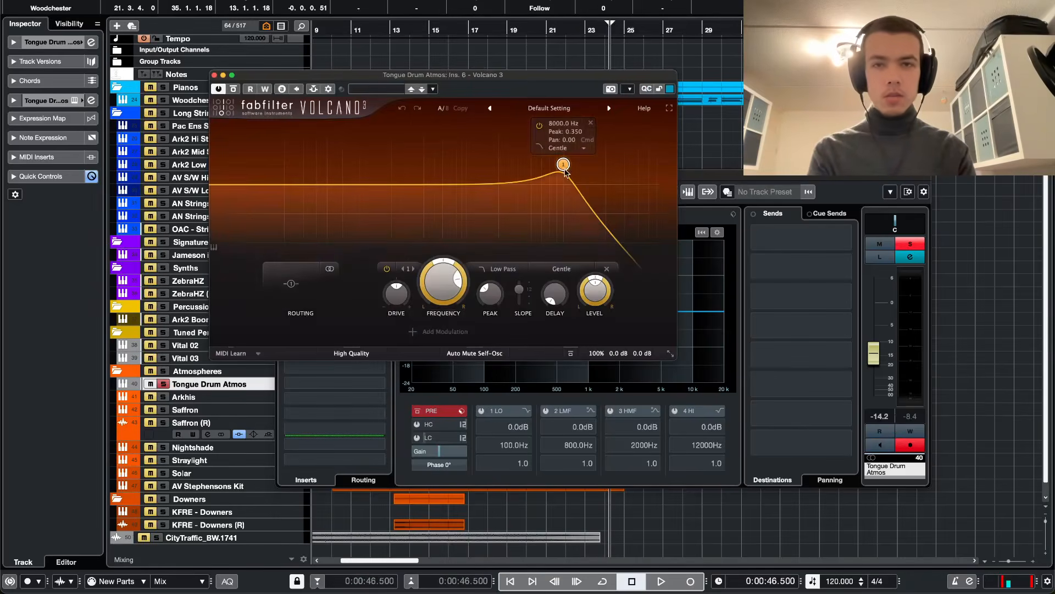
- Lower the cutoff and peak of Volcano 3's low-pass filter and move the plug-in to the second insert slot
{"action": "left_click_drag", "start_coordinate": [565, 169], "coordinate": [532, 189]}
{"action": "key", "text": "space"}
{"action": "key", "text": "super+w"}
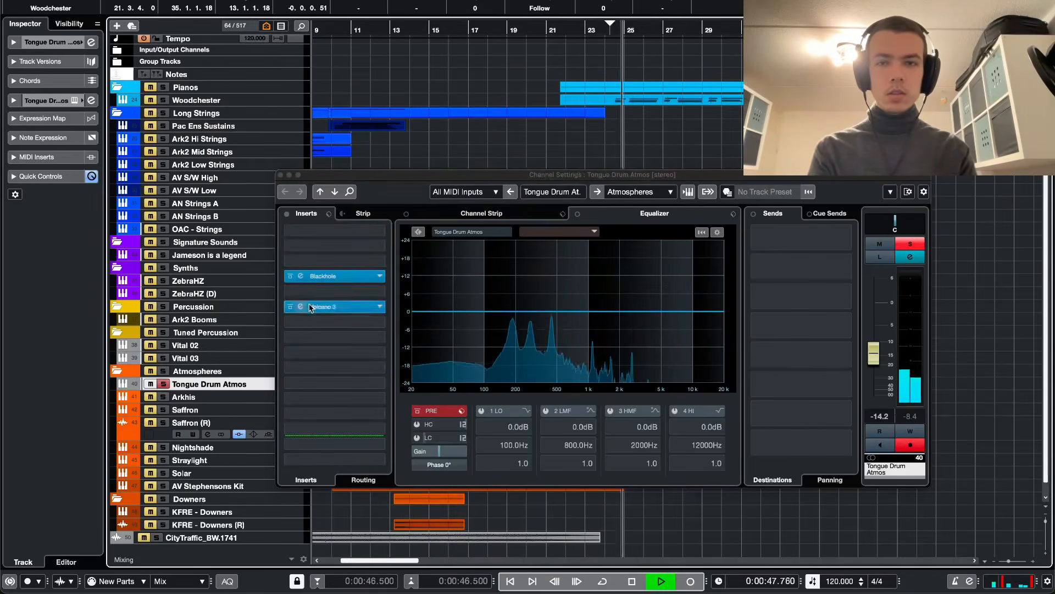
{"action": "left_click_drag", "start_coordinate": [315, 306], "coordinate": [336, 249]}
- Set the Volcano 3 low-pass cutoff to about 1909.7 Hz while listening, and return to the arrangement
{"action": "left_click", "coordinate": [341, 245]}
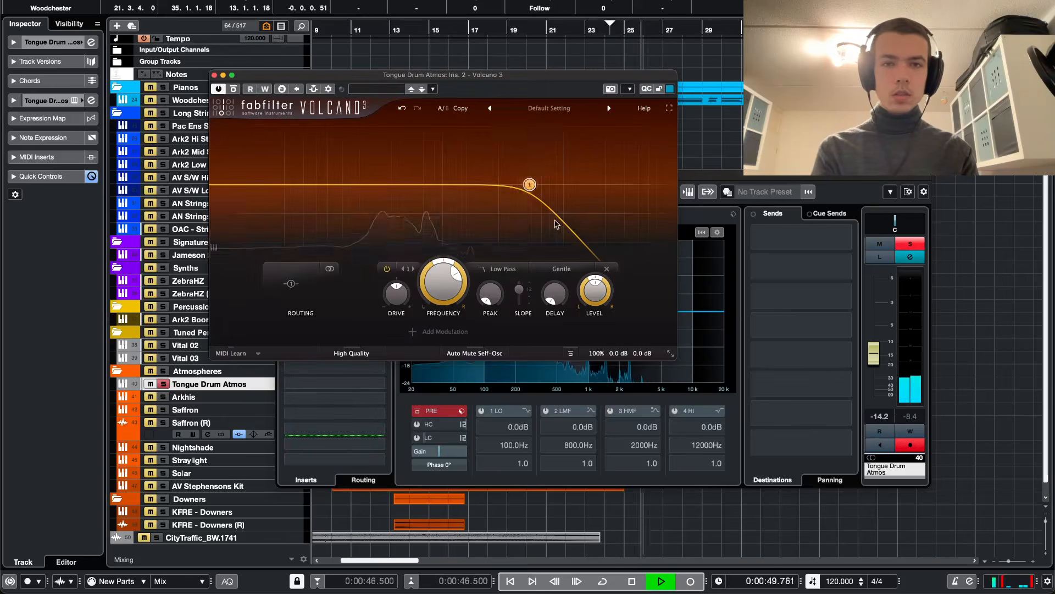
{"action": "left_click_drag", "start_coordinate": [526, 188], "coordinate": [493, 192]}
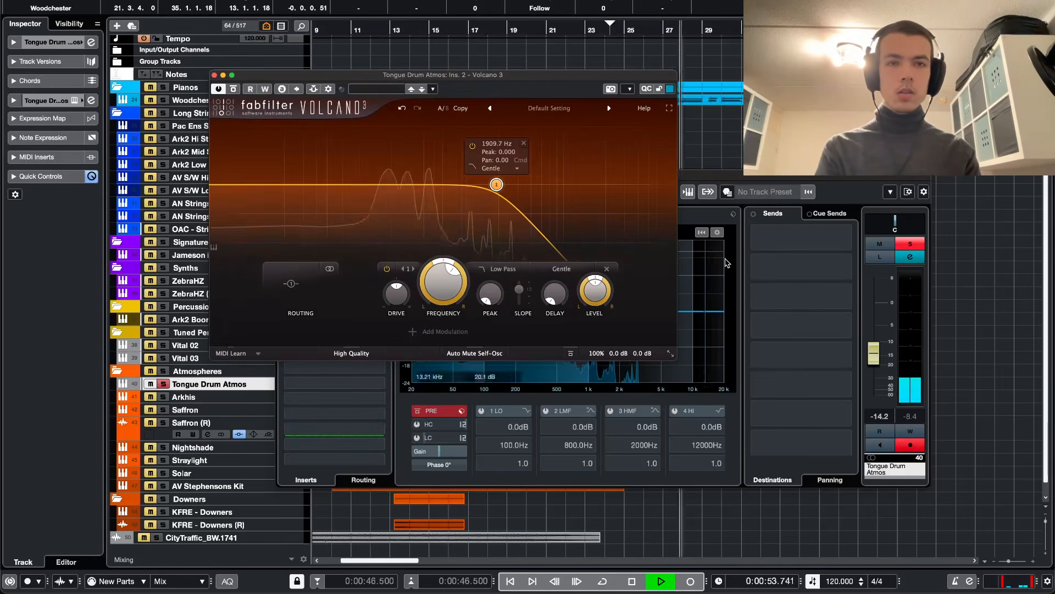
{"action": "key", "text": "super+w"}
{"action": "key", "text": "super+w"}
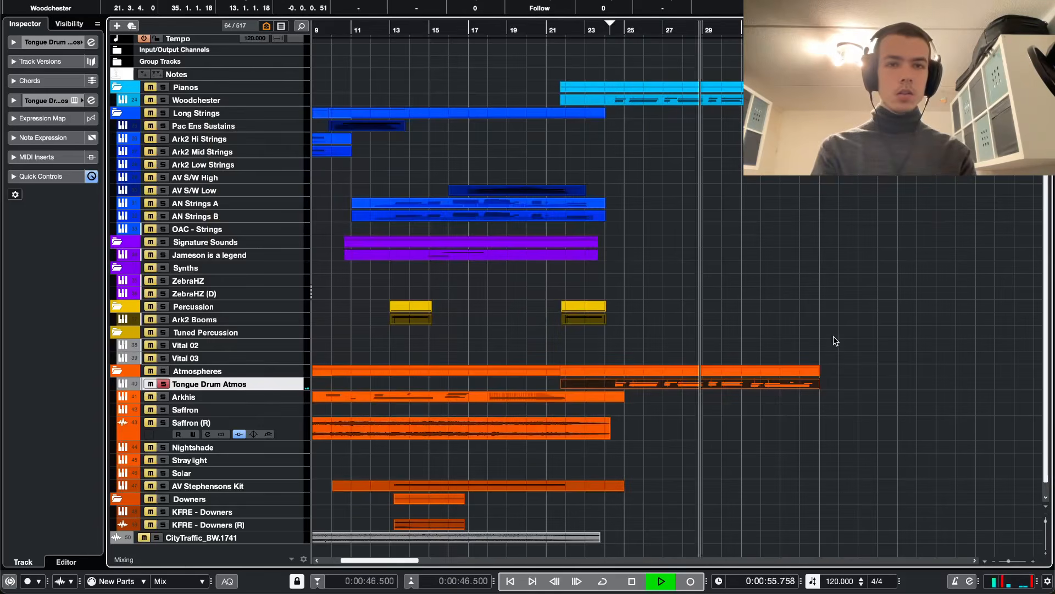
- Solo the Woodchester track alongside Tongue Drum Atmos and replay the section from 0:00:46.500
{"action": "left_click", "coordinate": [163, 101]}
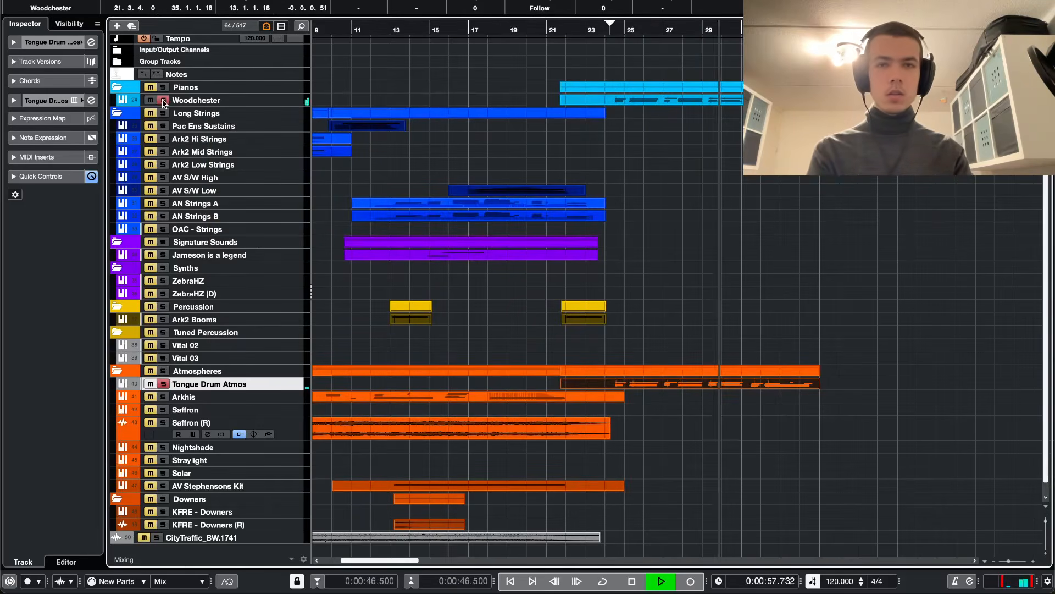
{"action": "key", "text": "space"}
{"action": "key", "text": "space"}
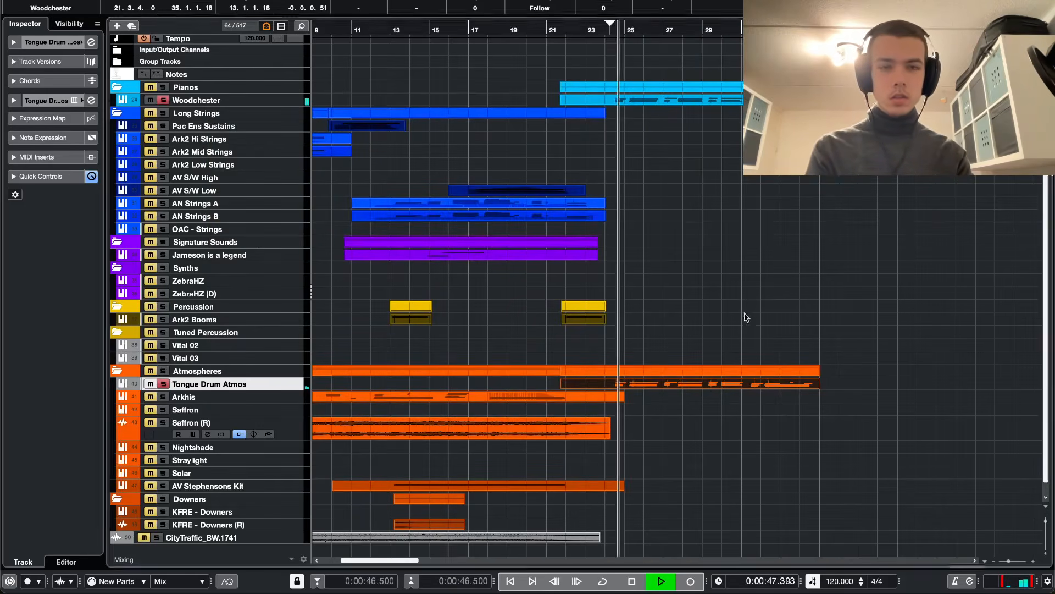
- Lower the Tongue Drum Atmos channel volume to -16.8 dB while both soloed tracks play
{"action": "key", "text": "e"}
{"action": "key", "text": "e"}
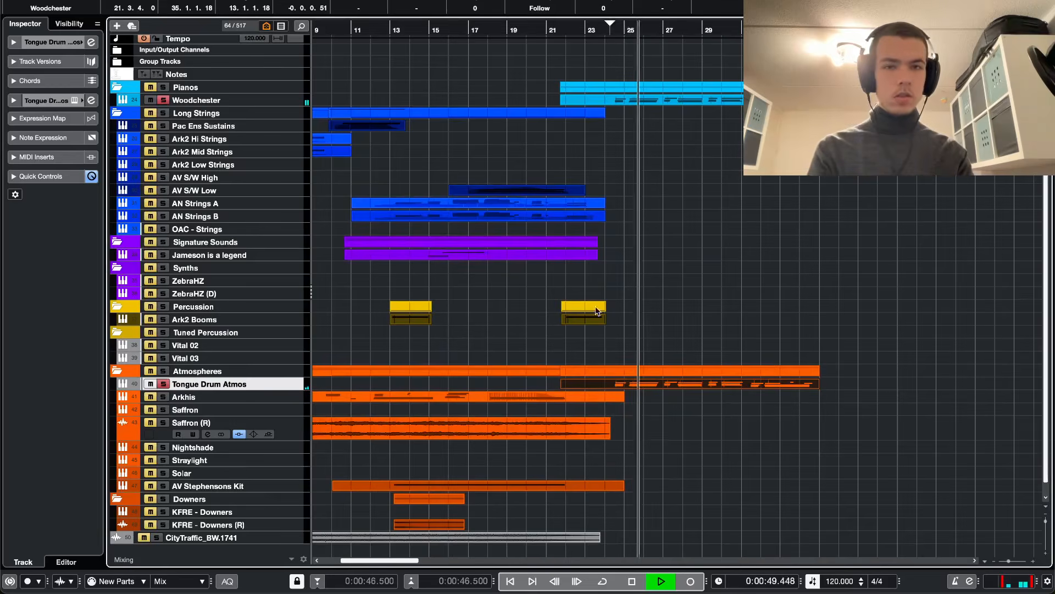
{"action": "key", "text": "e"}
{"action": "key", "text": "e"}
- Set the Tongue Drum Atmos track delay first to -50 and finally to -100, and raise its volume to -15.2 dB
{"action": "left_click", "coordinate": [14, 42]}
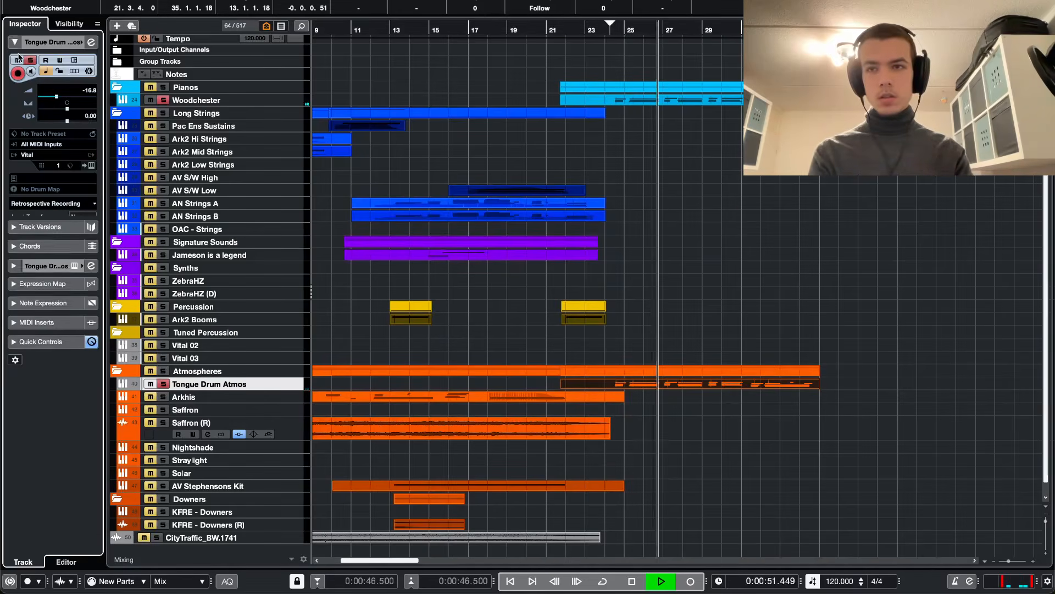
{"action": "double_click", "coordinate": [86, 116]}
{"action": "type", "text": "-50"}
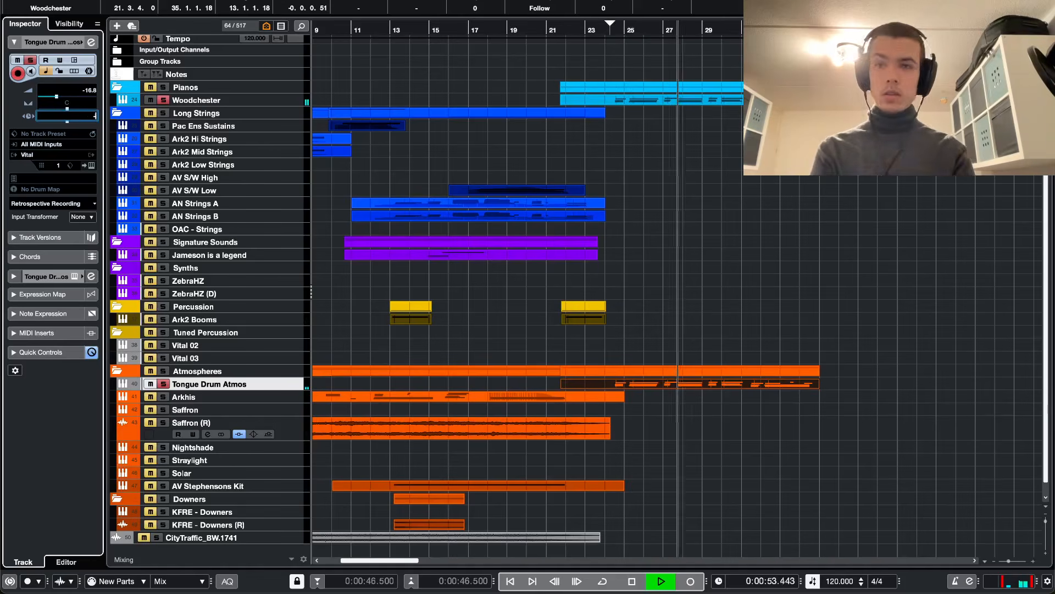
{"action": "key", "text": "Return"}
{"action": "double_click", "coordinate": [86, 116]}
{"action": "type", "text": "-100"}
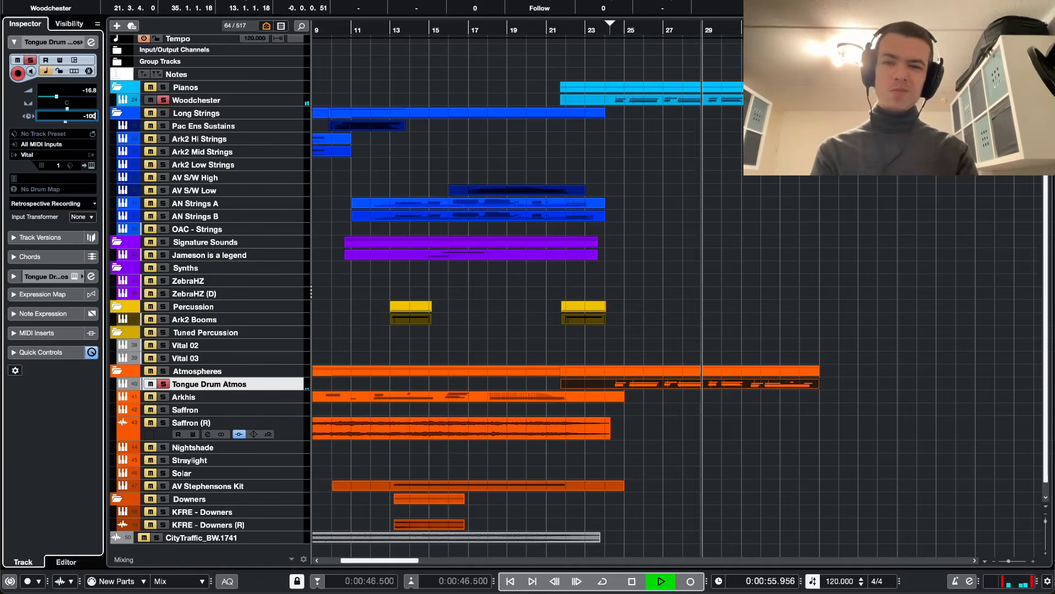
{"action": "key", "text": "Return"}
{"action": "left_click", "coordinate": [701, 273]}
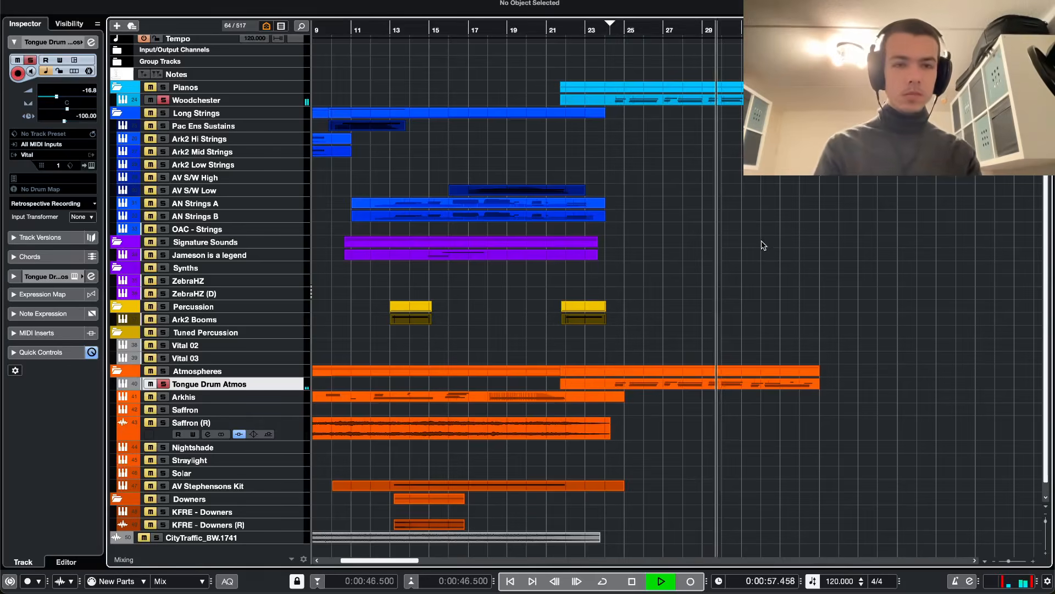
{"action": "key", "text": "e"}
{"action": "key", "text": "e"}
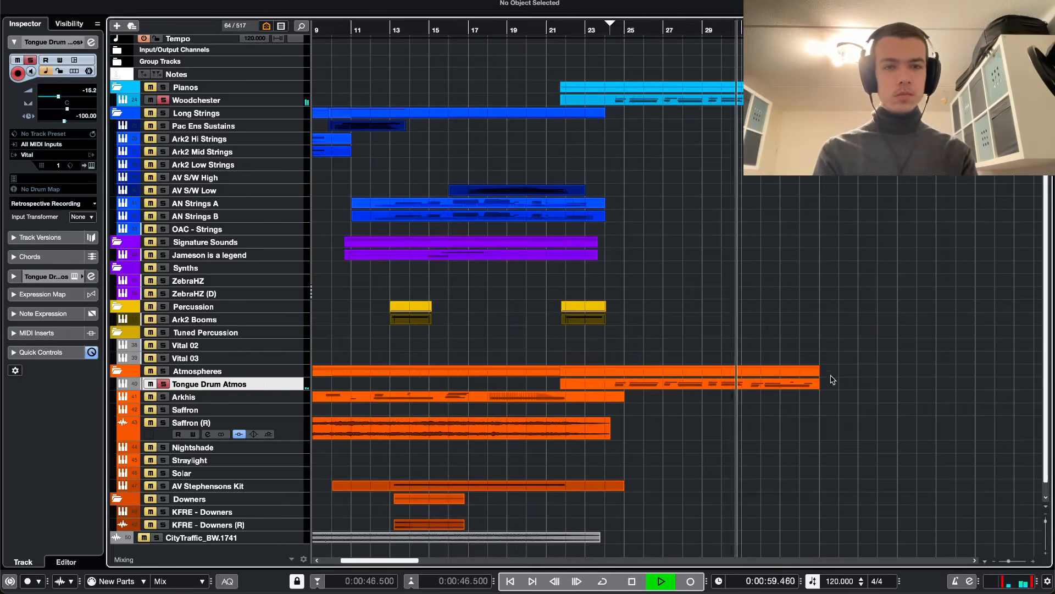
- Show the velocity lane of the Tongue Drum Atmos part, lower the velocities of all its notes, and close the editor
{"action": "double_click", "coordinate": [740, 383]}
{"action": "left_click", "coordinate": [137, 458]}
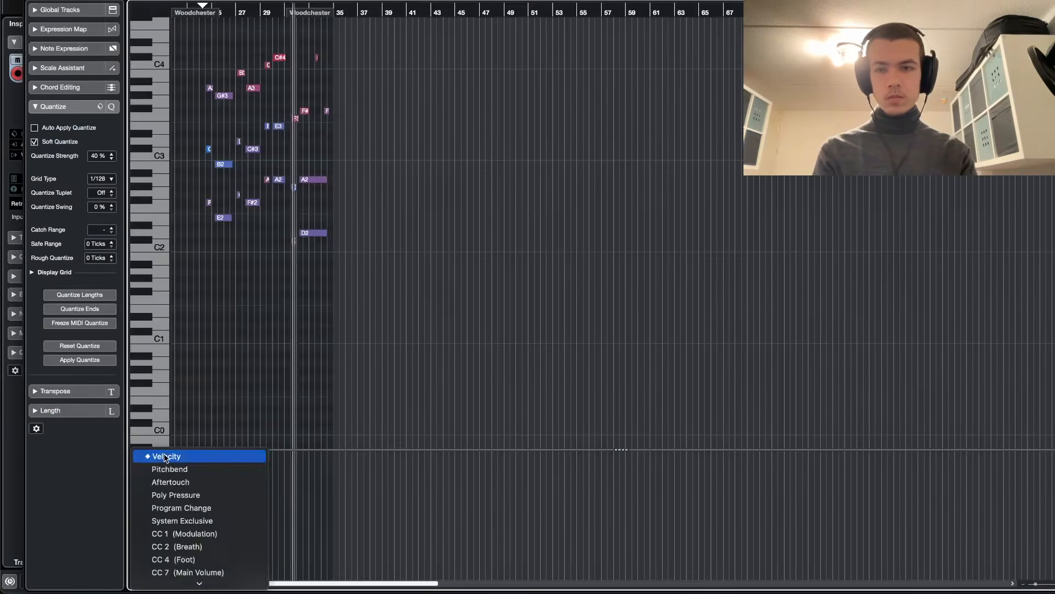
{"action": "left_click", "coordinate": [163, 456]}
{"action": "key", "text": "super+a"}
{"action": "mouse_move", "coordinate": [266, 457]}
{"action": "left_mouse_down"}
{"action": "mouse_move", "coordinate": [271, 471]}
{"action": "mouse_move", "coordinate": [273, 441]}
{"action": "left_mouse_up"}
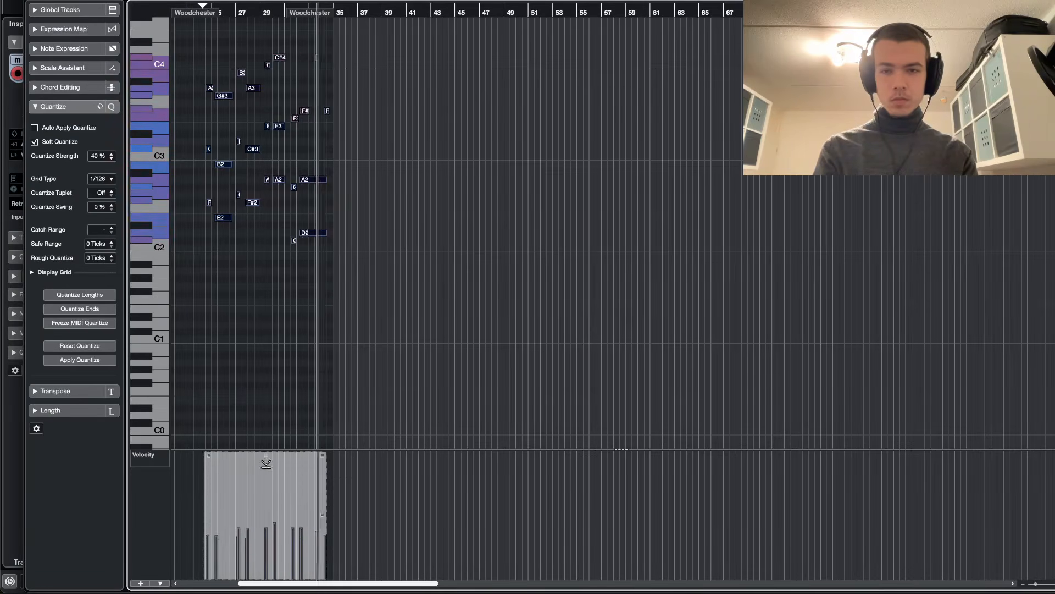
{"action": "key", "text": "Escape"}
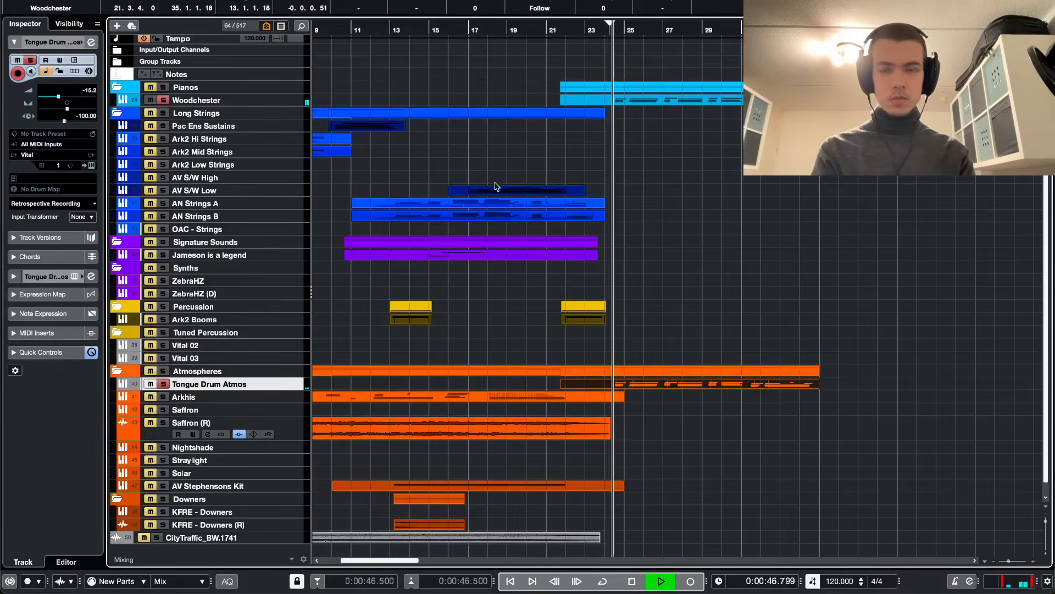
- Reveal the hidden tracks, enable the Noire Felt piano track, and return to the filtered track view
{"action": "key", "text": "shift+a"}
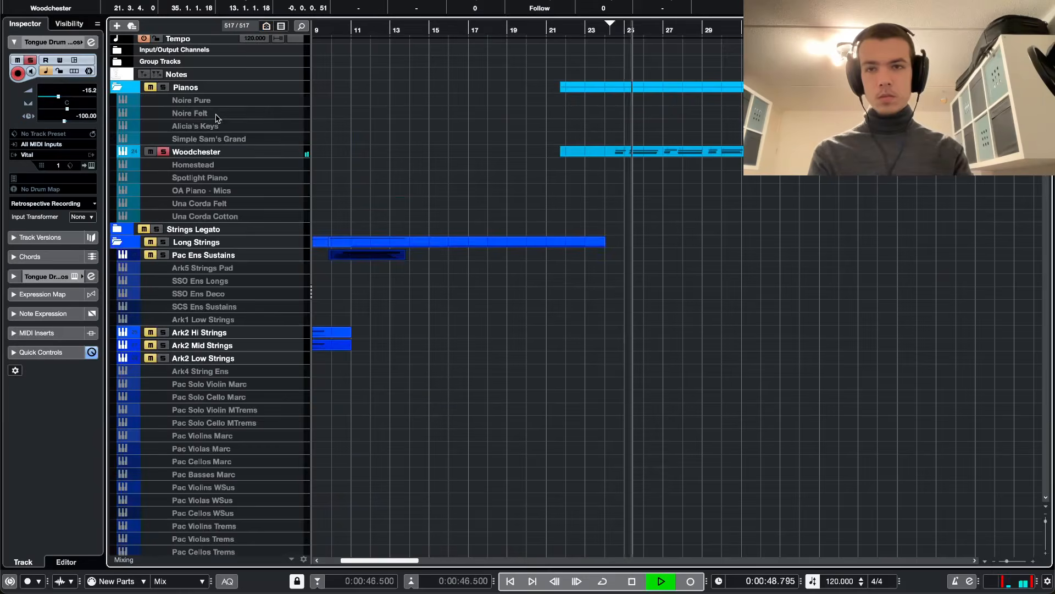
{"action": "right_click", "coordinate": [214, 116]}
{"action": "left_click", "coordinate": [246, 204]}
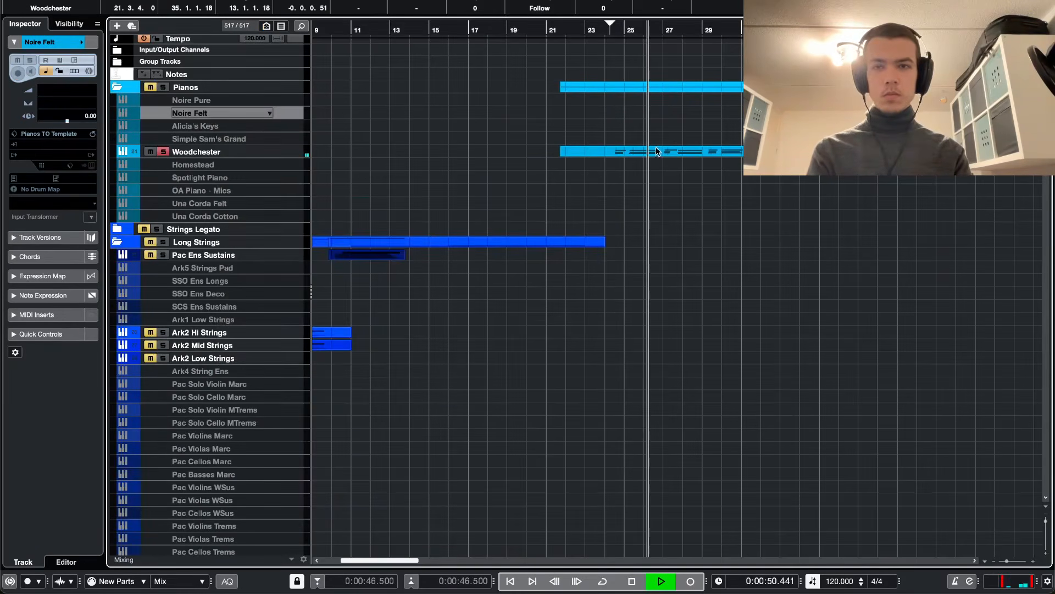
{"action": "key", "text": "shift+a"}
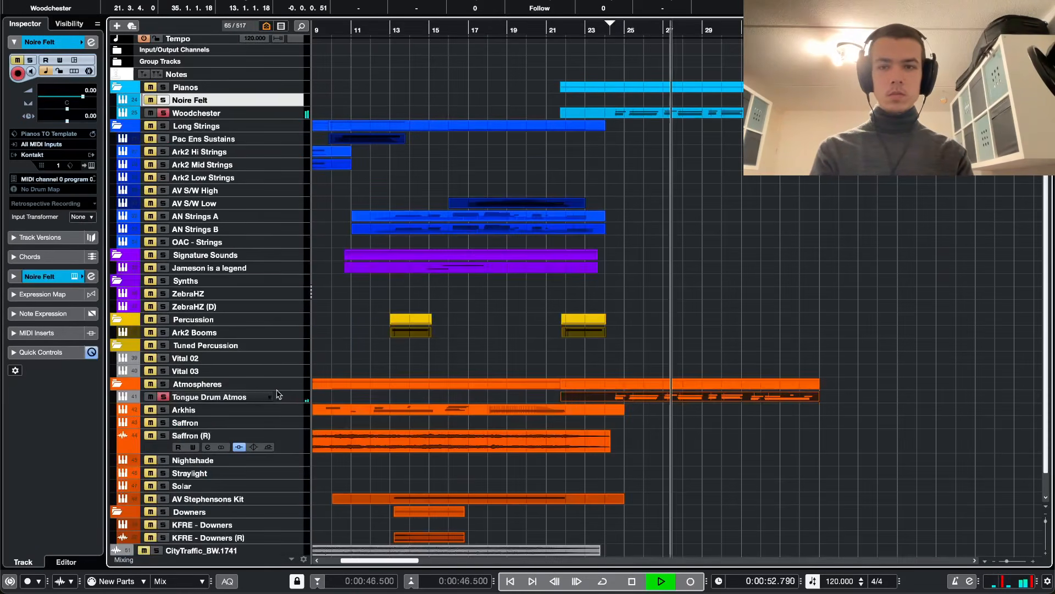
- Raise the Tongue Drum Atmos volume to -14.2 dB and replay the transition into the piano section with all solos cleared
{"action": "key", "text": "e"}
{"action": "key", "text": "e"}
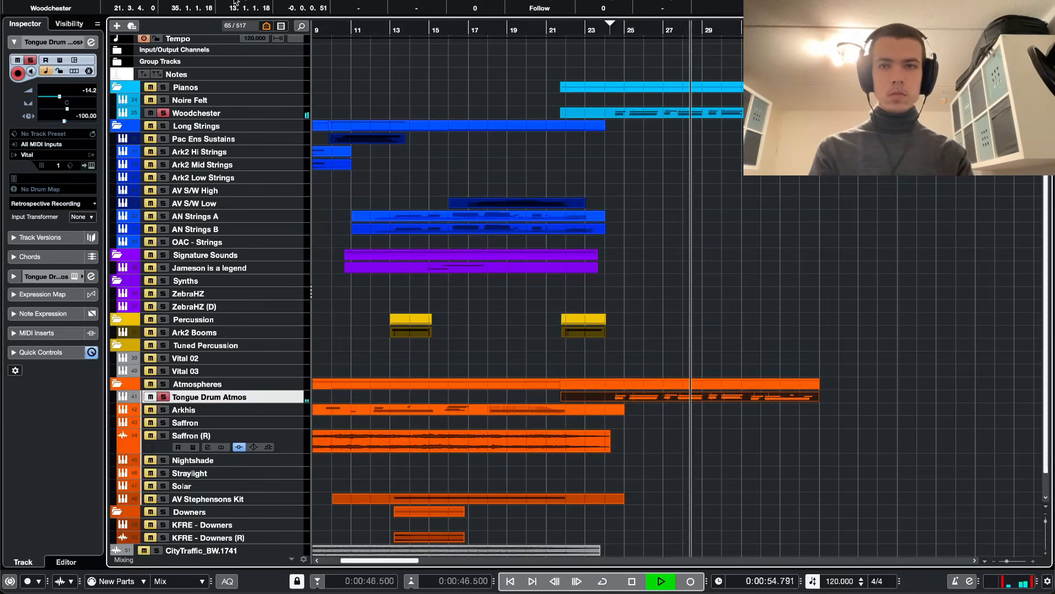
{"action": "key", "text": "s"}
{"action": "key", "text": "space"}
{"action": "key", "text": "space"}
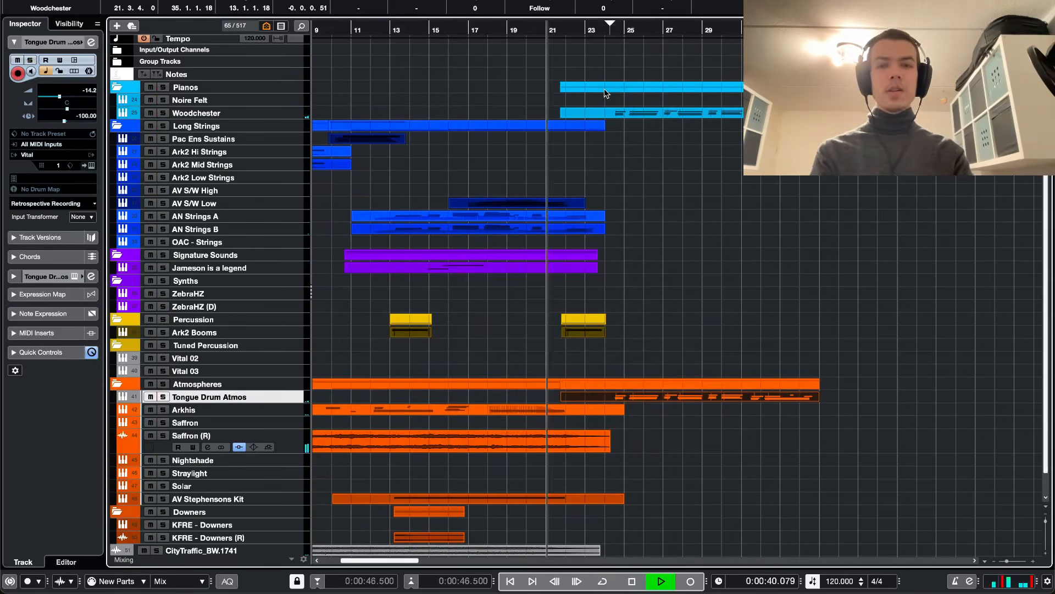
- Finish listening to the transition into the piano section and replay the Tongue Drum Atmos track soloed
{"action": "key", "text": "XF86AudioRaiseVolume"}
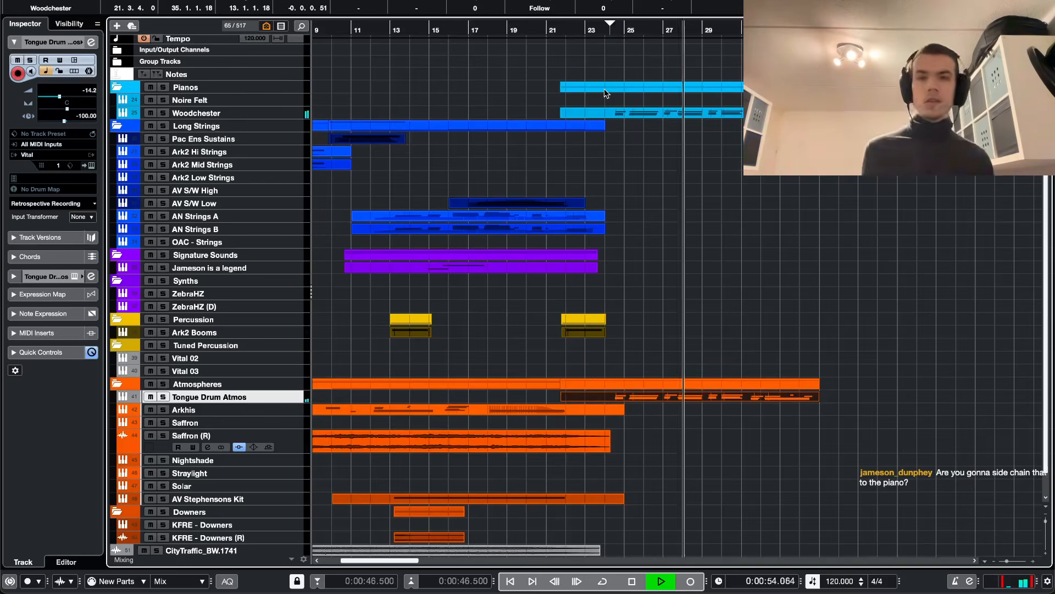
{"action": "key", "text": "space"}
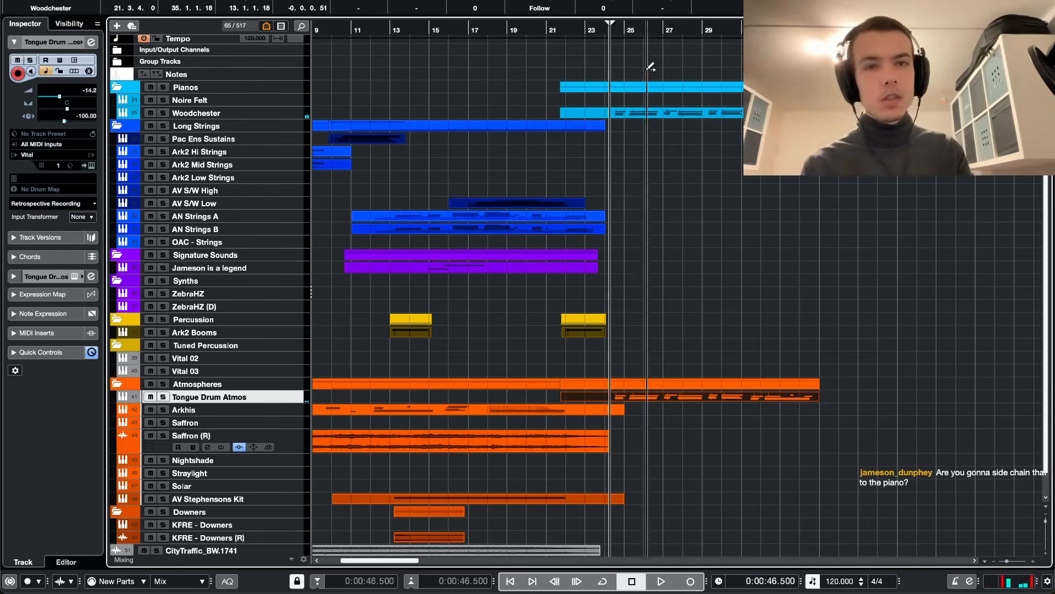
{"action": "double_click", "coordinate": [668, 401]}
{"action": "key", "text": "Escape"}
{"action": "key", "text": "s"}
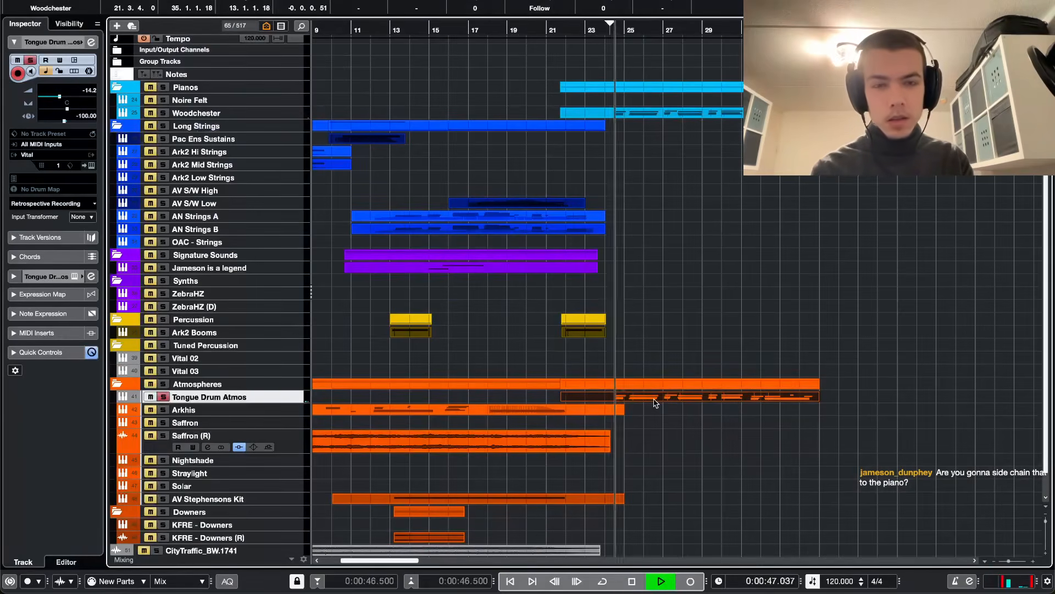
- Inspect the notes of the Tongue Drum Atmos part in the Key Editor and close the editor
{"action": "double_click", "coordinate": [658, 401]}
{"action": "scroll", "coordinate": [256, 335], "scroll_direction": "up", "scroll_amount": 10}
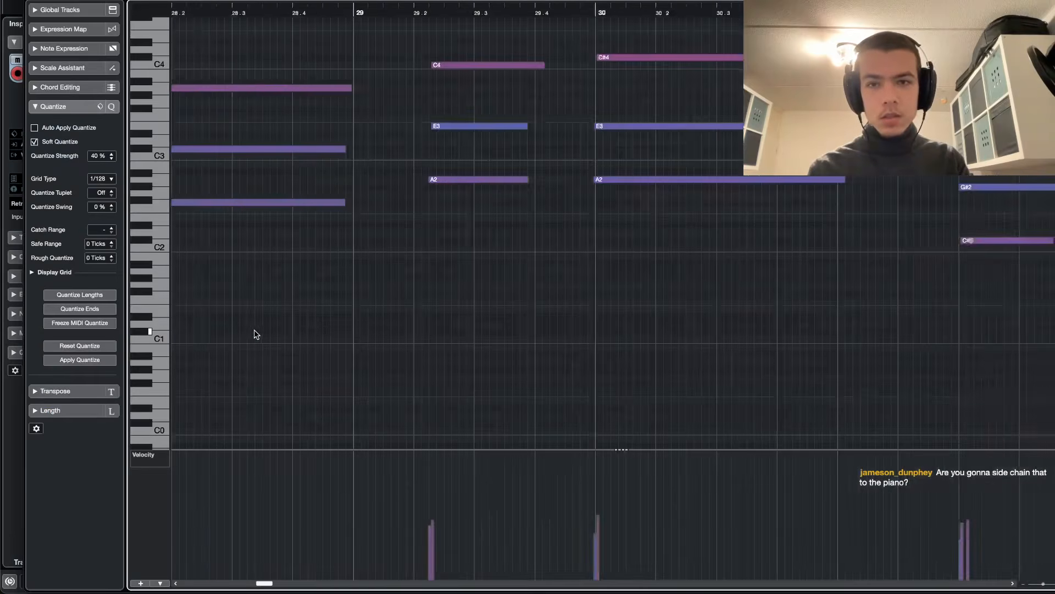
{"action": "scroll", "coordinate": [264, 334], "scroll_direction": "down", "scroll_amount": 10}
{"action": "key", "text": "Return"}
{"action": "key", "text": "Return"}
{"action": "key", "text": "Return"}
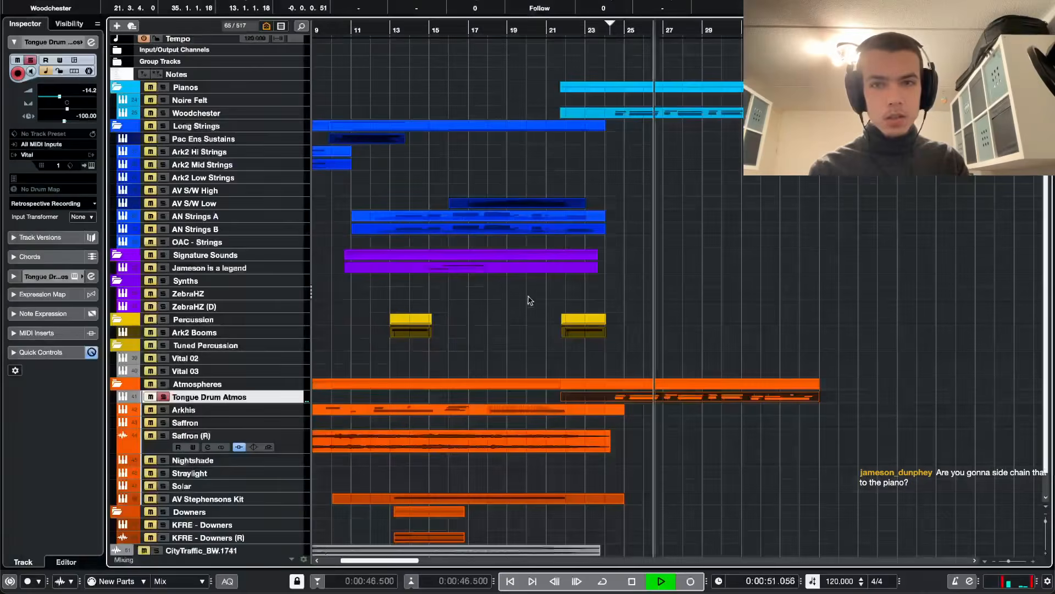
- Reverse all notes of the Tongue Drum Atmos part with the Reverse function and return to the project
{"action": "key", "text": "Return"}
{"action": "key", "text": "ctrl+a"}
{"action": "left_click", "coordinate": [216, 0]}
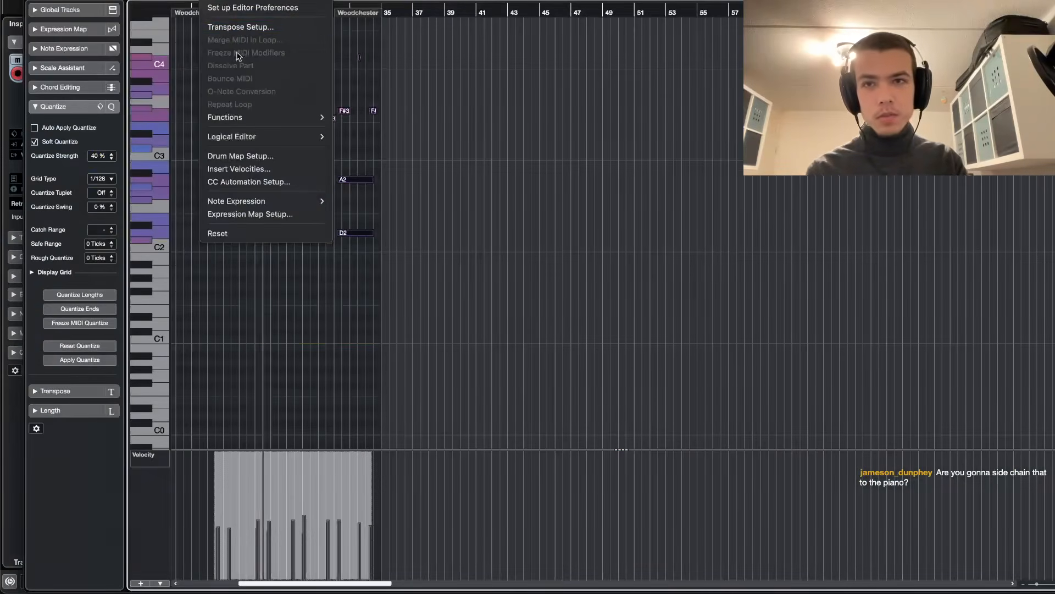
{"action": "key", "text": "Escape"}
{"action": "right_click", "coordinate": [277, 127]}
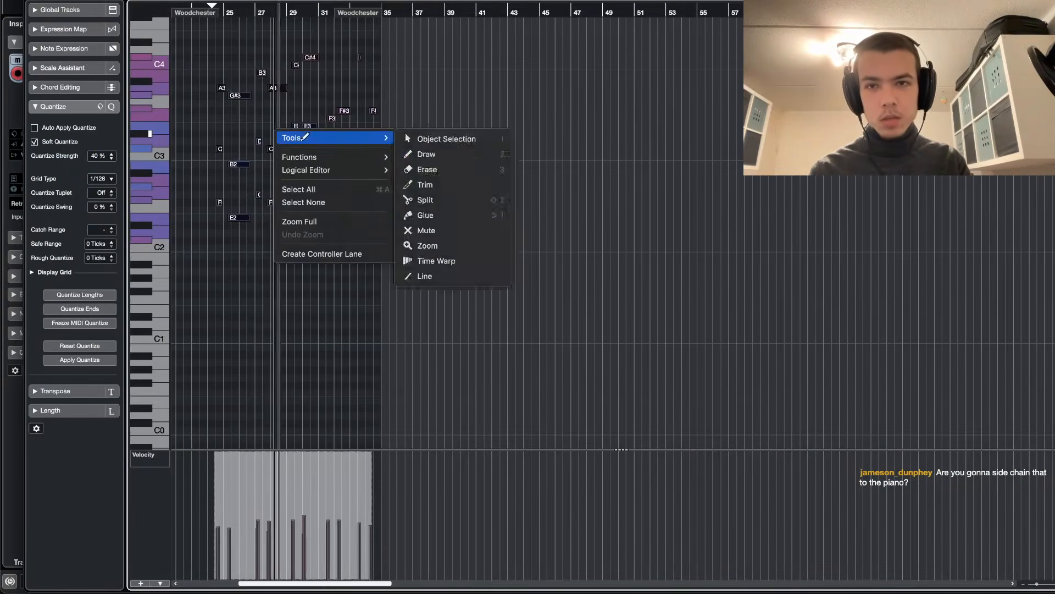
{"action": "mouse_move", "coordinate": [368, 157]}
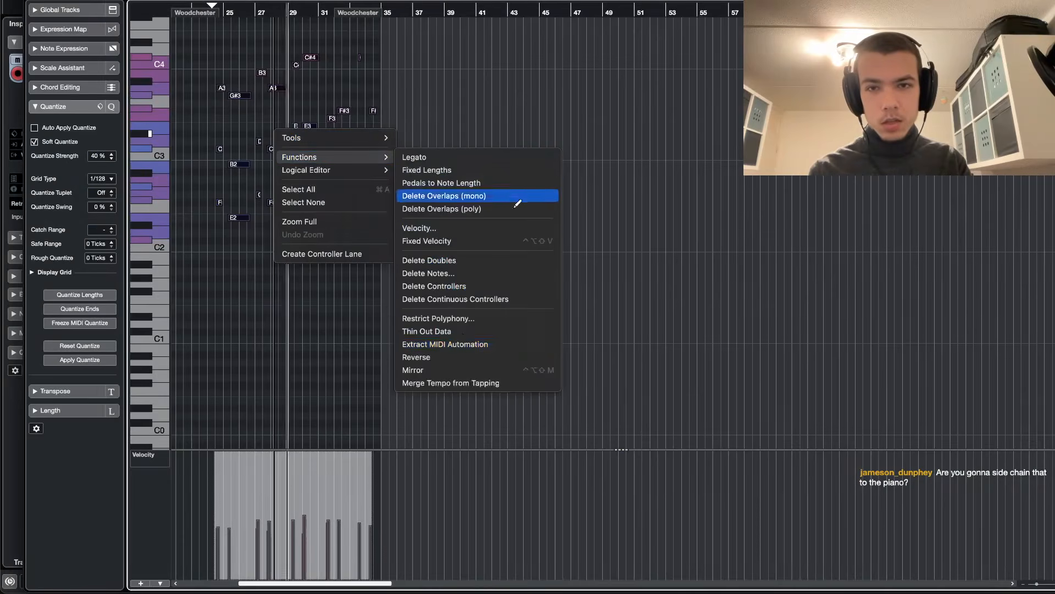
{"action": "left_click", "coordinate": [434, 357]}
{"action": "key", "text": "1"}
{"action": "key", "text": "Return"}
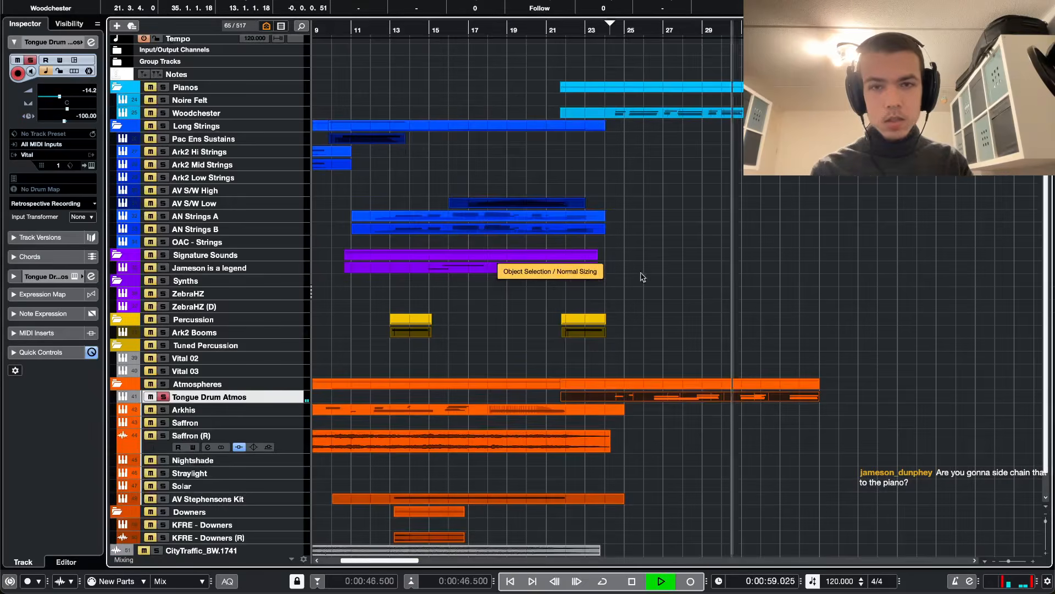
- Render the Tongue Drum Atmos part to audio in place and select the resulting Tongue Drum Atmos (R) track
{"action": "key", "text": "alt+r"}
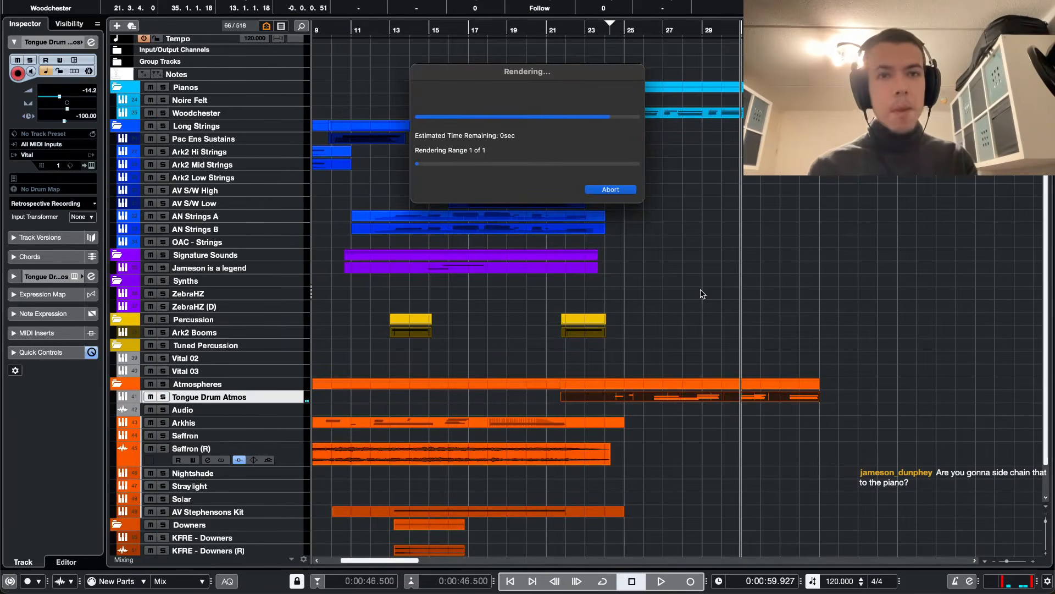
{"action": "left_click", "coordinate": [703, 294]}
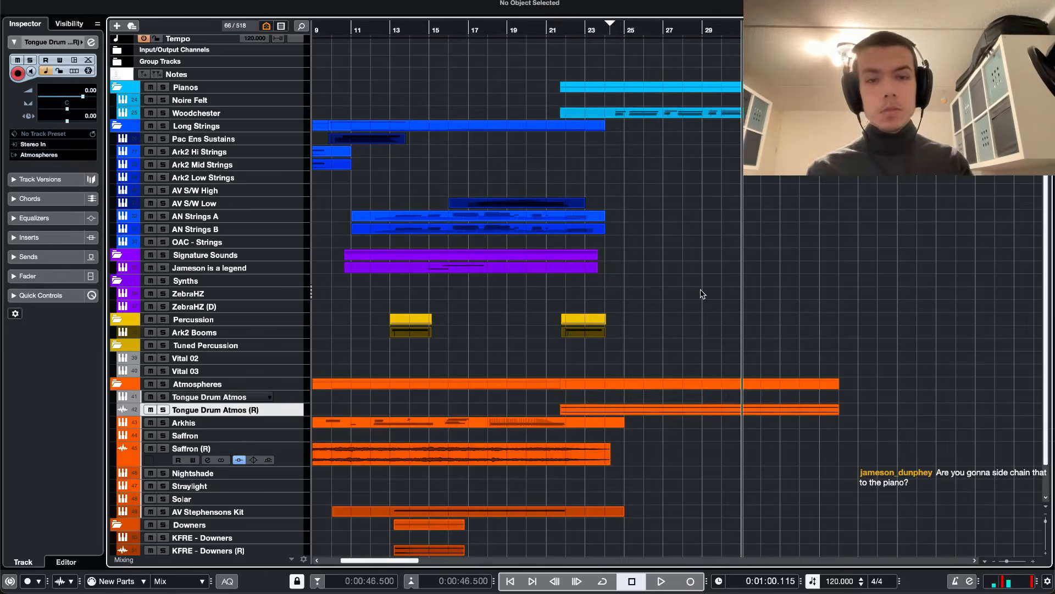
{"action": "left_click", "coordinate": [217, 396]}
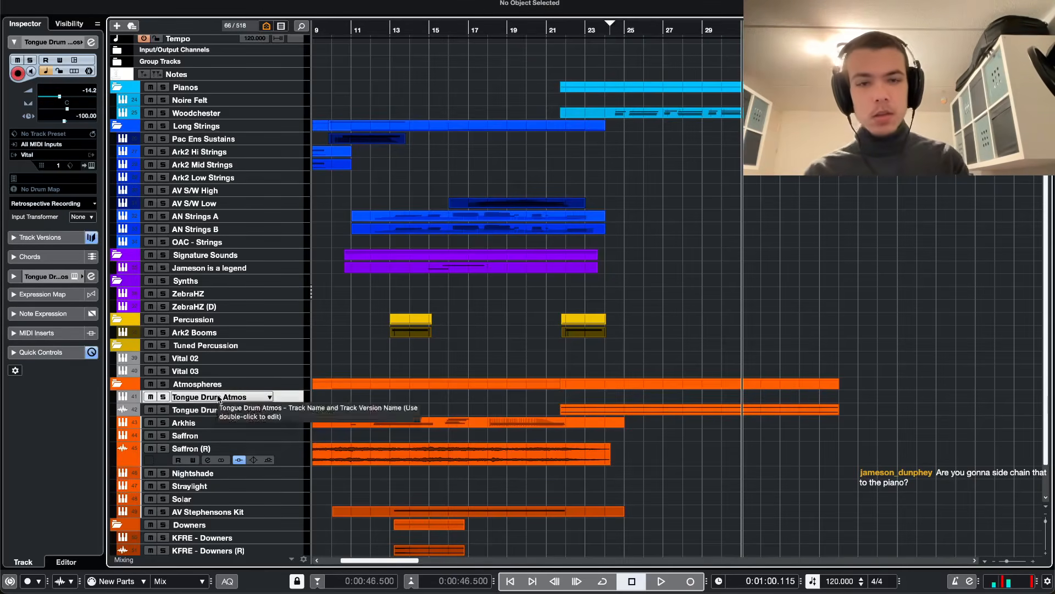
{"action": "left_click", "coordinate": [238, 420]}
{"action": "left_click", "coordinate": [241, 410]}
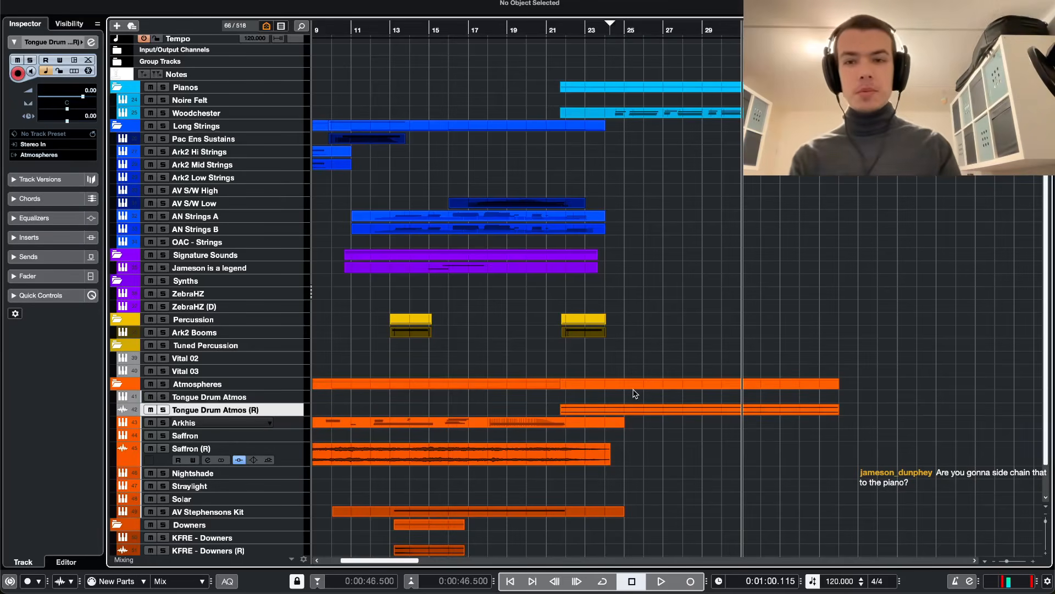
- Enlarge the Tongue Drum Atmos (R) track, move the playback position to bar 21, and select the rendered audio event
{"action": "key", "text": "ctrl+alt+e"}
{"action": "key", "text": "ctrl+alt+e"}
{"action": "key", "text": "ctrl+alt+e"}
{"action": "key", "text": "ctrl+alt+e"}
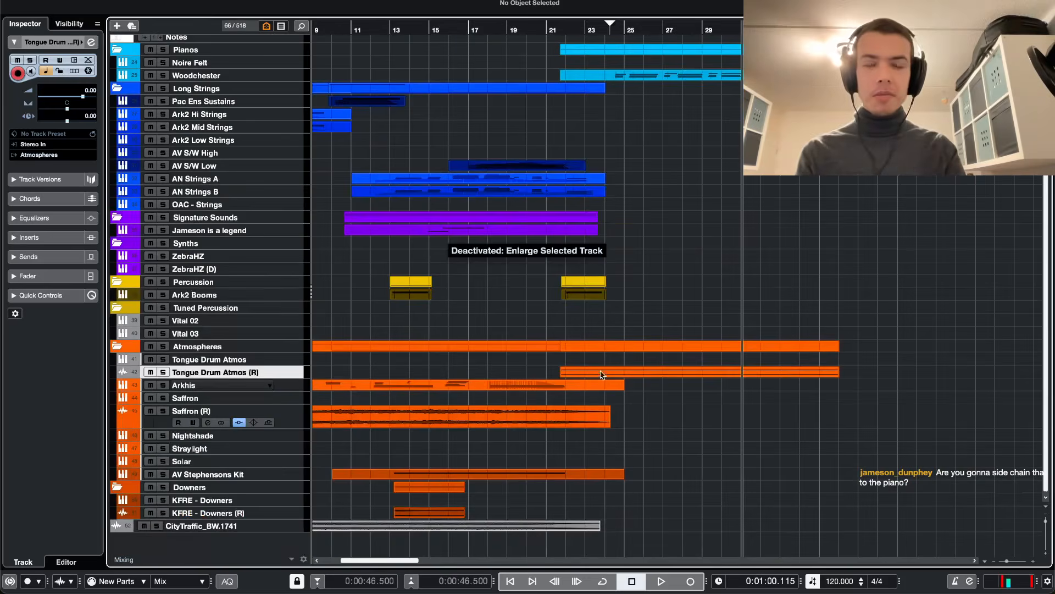
{"action": "key", "text": "ctrl+alt+e"}
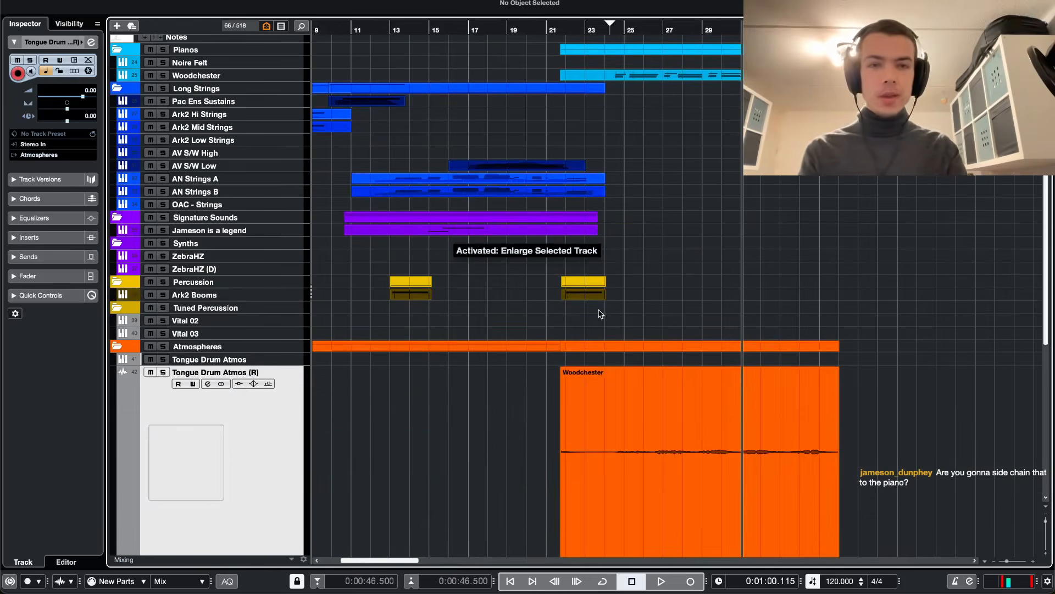
{"action": "left_click", "coordinate": [544, 34]}
{"action": "left_click", "coordinate": [743, 418]}
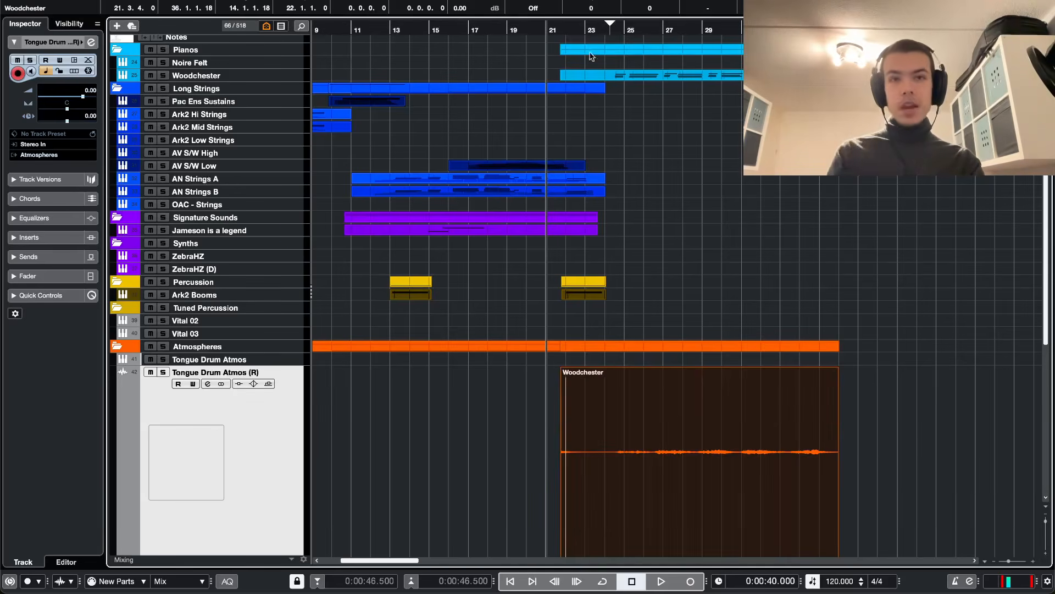
- Reverse the rendered Tongue Drum Atmos (R) audio event with the Reverse process
{"action": "scroll", "coordinate": [683, 467], "scroll_direction": "up", "scroll_amount": 5}
{"action": "right_click", "coordinate": [543, 445]}
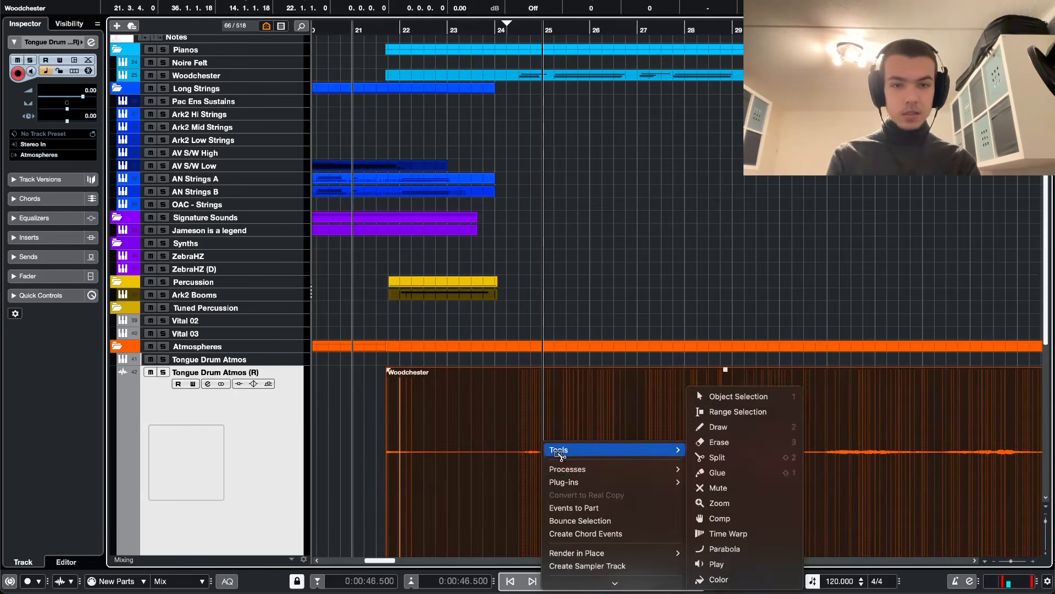
{"action": "mouse_move", "coordinate": [577, 471]}
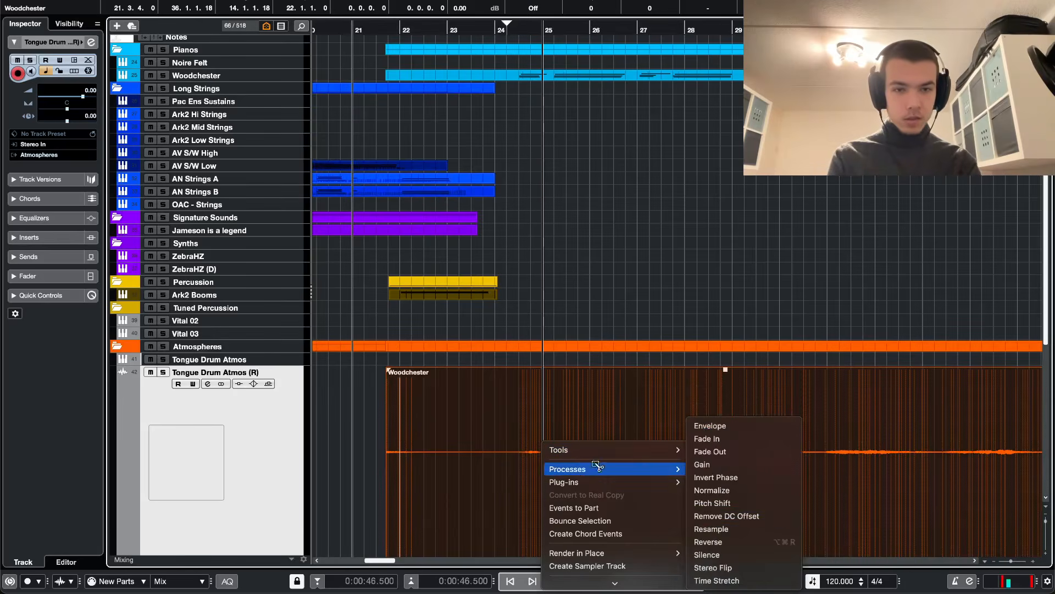
{"action": "left_click", "coordinate": [715, 541]}
{"action": "scroll", "coordinate": [491, 430], "scroll_direction": "down", "scroll_amount": 2}
{"action": "scroll", "coordinate": [395, 346], "scroll_direction": "up", "scroll_amount": 6}
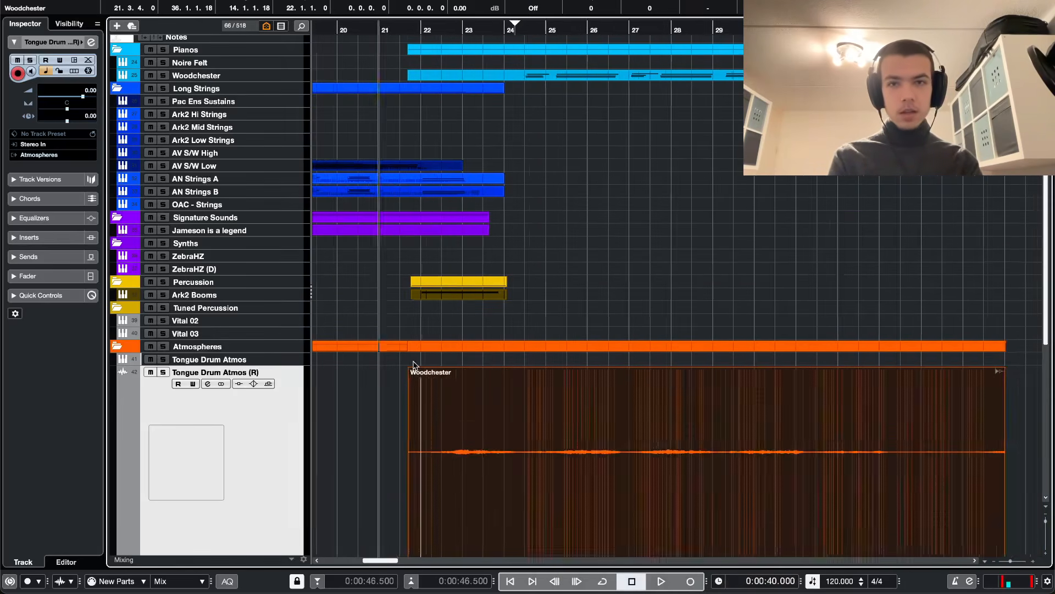
{"action": "scroll", "coordinate": [419, 427], "scroll_direction": "up", "scroll_amount": 2}
{"action": "scroll", "coordinate": [419, 428], "scroll_direction": "left", "scroll_amount": 3}
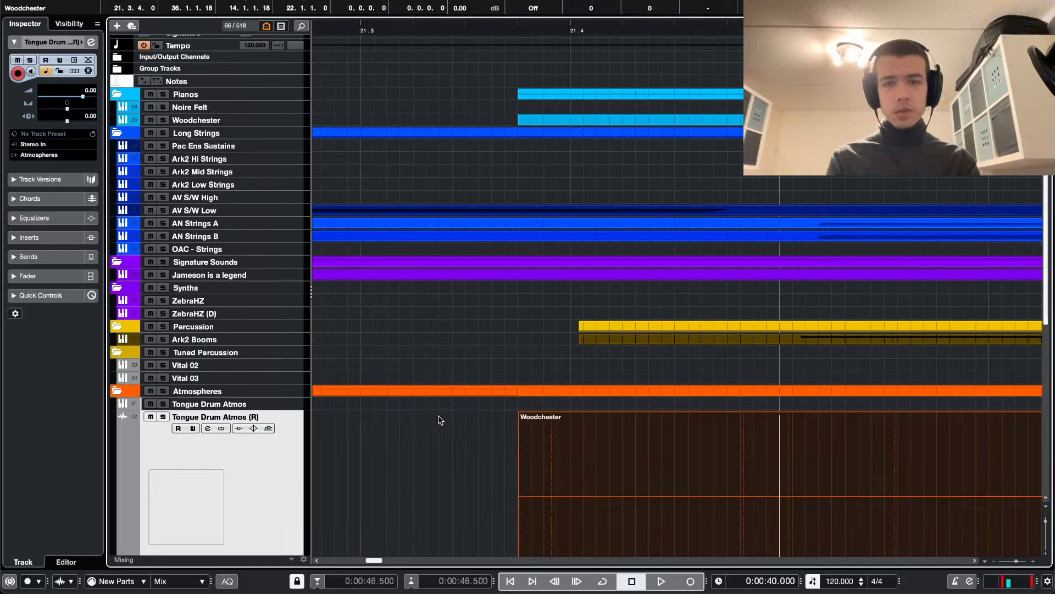
- Solo the Tongue Drum Atmos (R) track and play the reversed audio from just before its start
{"action": "left_click", "coordinate": [504, 31]}
{"action": "key", "text": "s"}
{"action": "scroll", "coordinate": [476, 312], "scroll_direction": "down", "scroll_amount": 2}
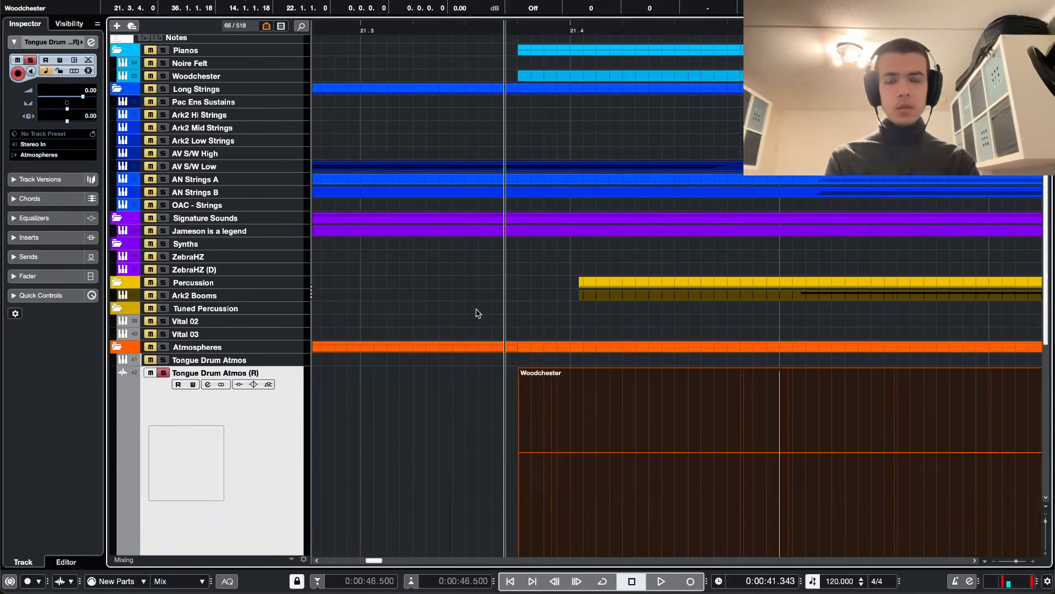
{"action": "key", "text": "ctrl+alt+e"}
{"action": "key", "text": "ctrl+alt+e"}
{"action": "key", "text": "space"}
{"action": "scroll", "coordinate": [479, 335], "scroll_direction": "down", "scroll_amount": 3}
{"action": "scroll", "coordinate": [607, 332], "scroll_direction": "down", "scroll_amount": 5}
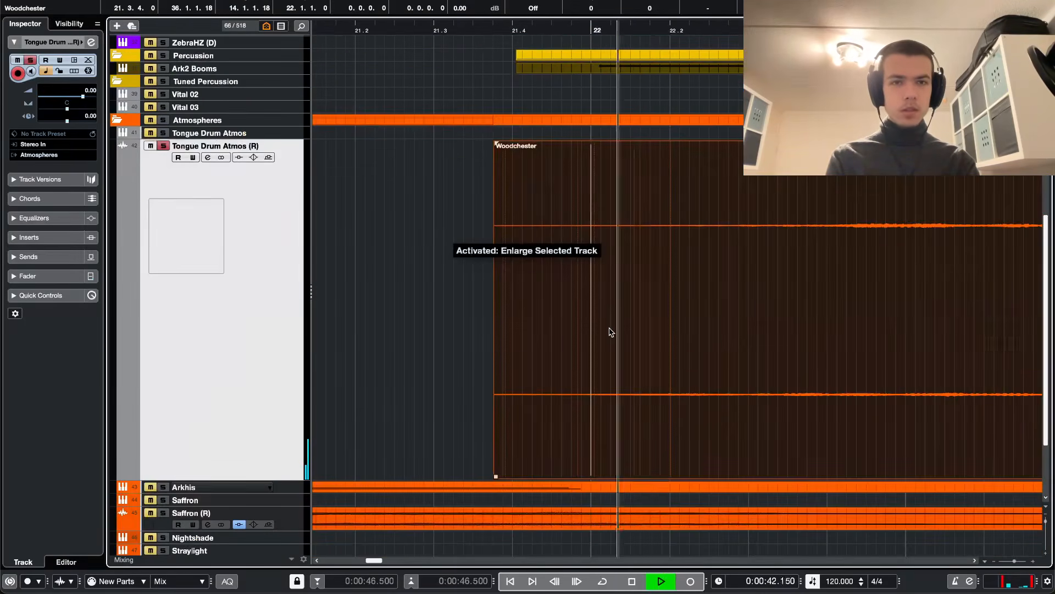
{"action": "scroll", "coordinate": [609, 331], "scroll_direction": "down", "scroll_amount": 2}
{"action": "key", "text": "XF86AudioRaiseVolume"}
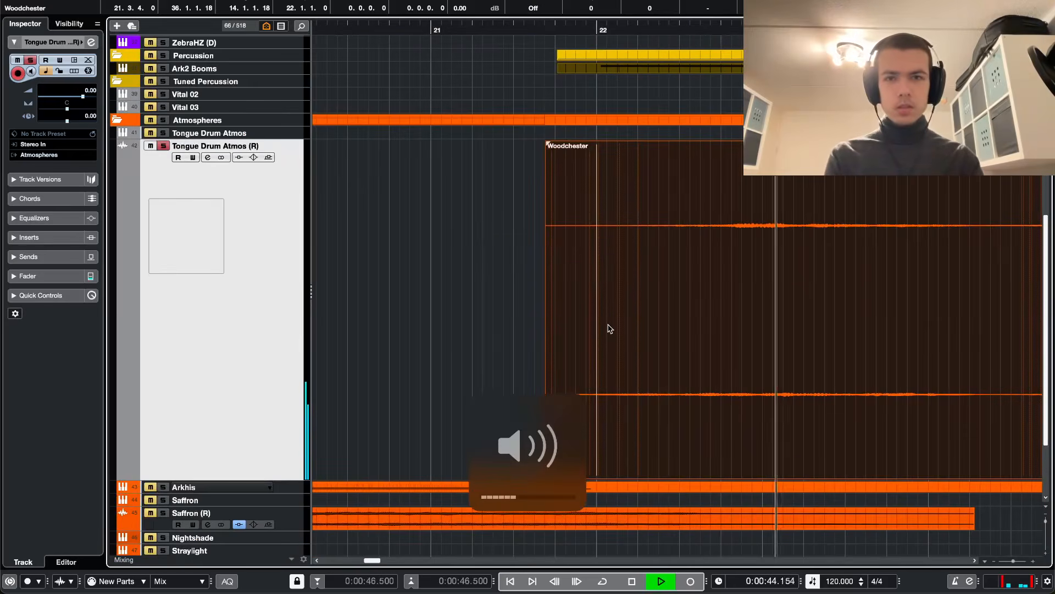
- Insert the Timeless 3 delay on the Tongue Drum Atmos (R) channel
{"action": "key", "text": "e"}
{"action": "key", "text": "e"}
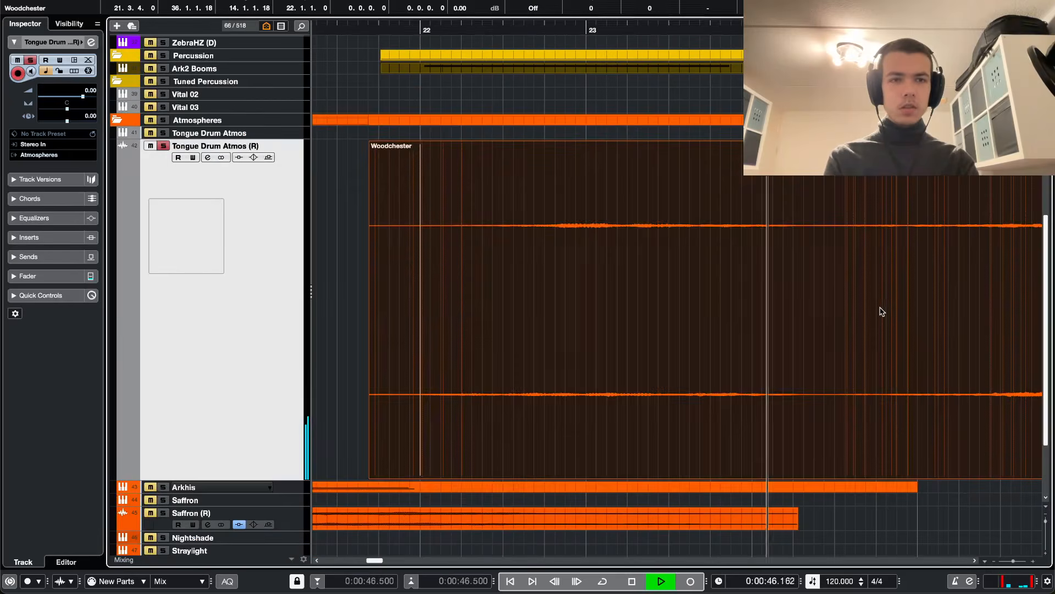
{"action": "key", "text": "e"}
{"action": "left_click", "coordinate": [330, 238]}
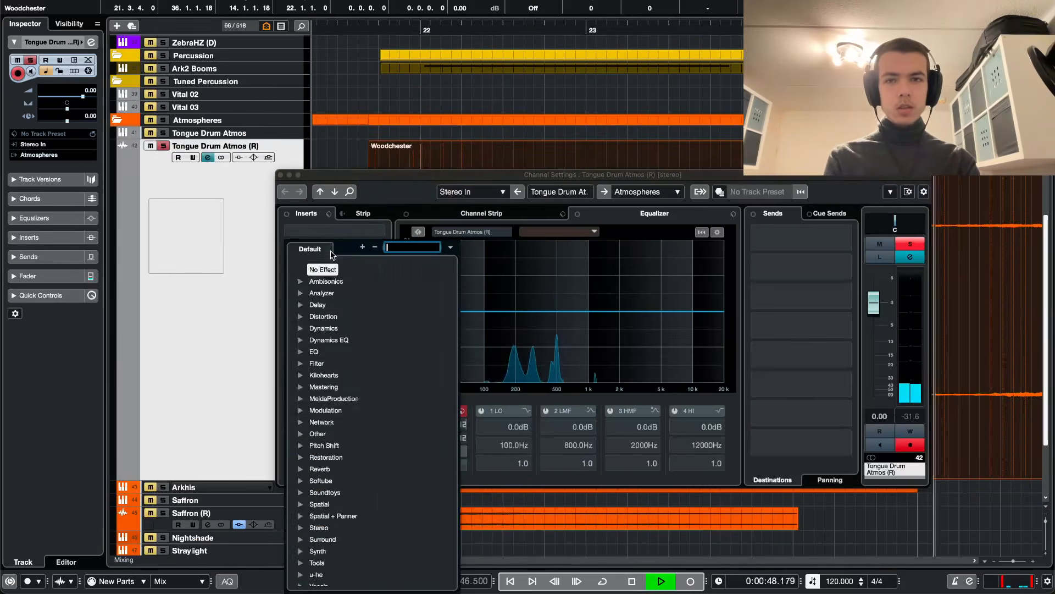
{"action": "type", "text": "time"}
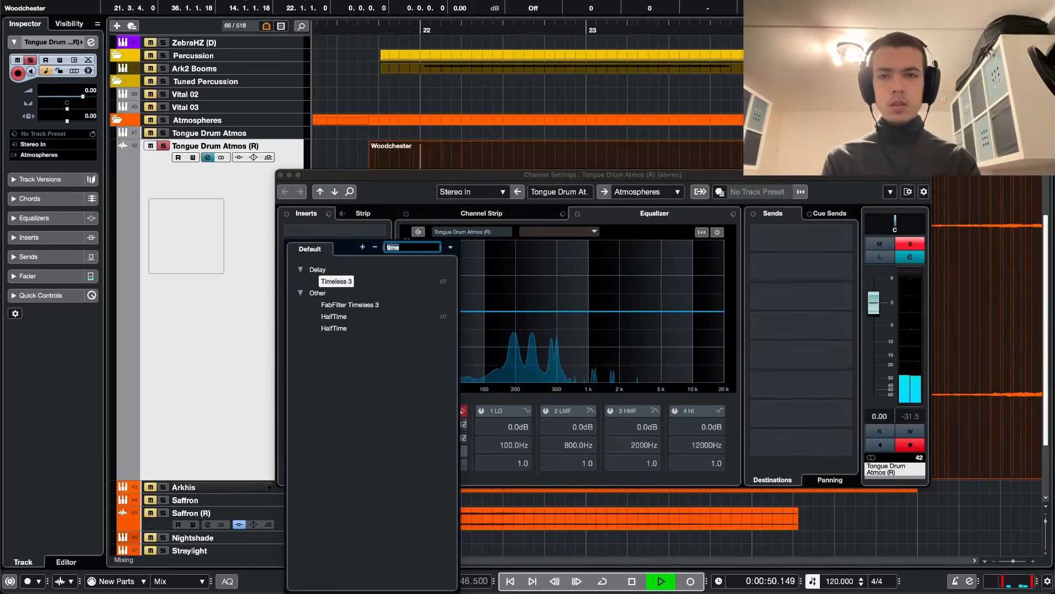
{"action": "key", "text": "Return"}
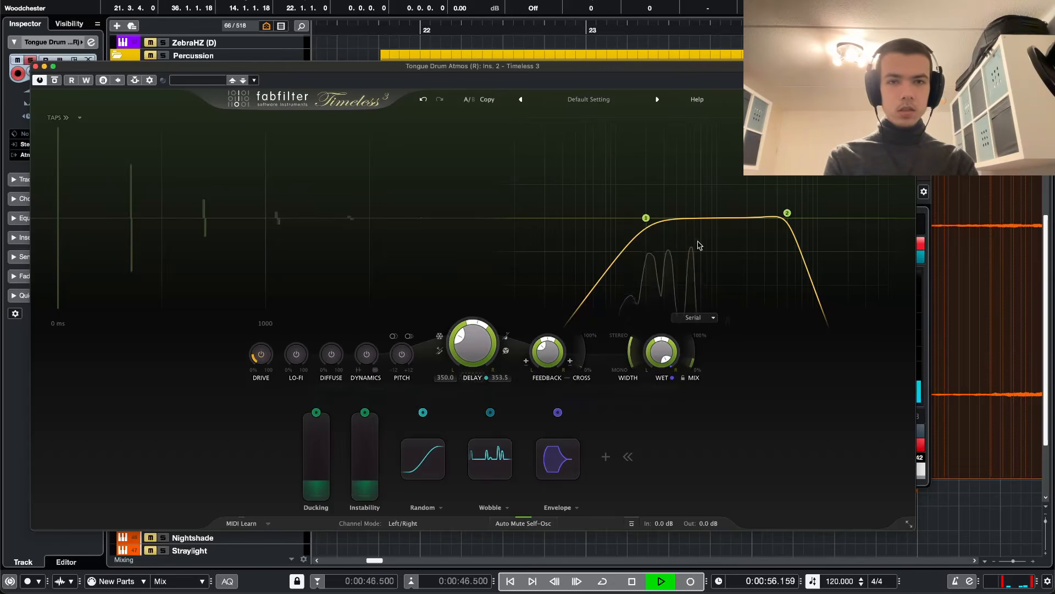
- In Timeless 3, raise the low-cut filter frequency, choose Ping Pong L-R, and sync the delay to dotted 1/4 notes
{"action": "left_click_drag", "start_coordinate": [646, 219], "coordinate": [685, 228]}
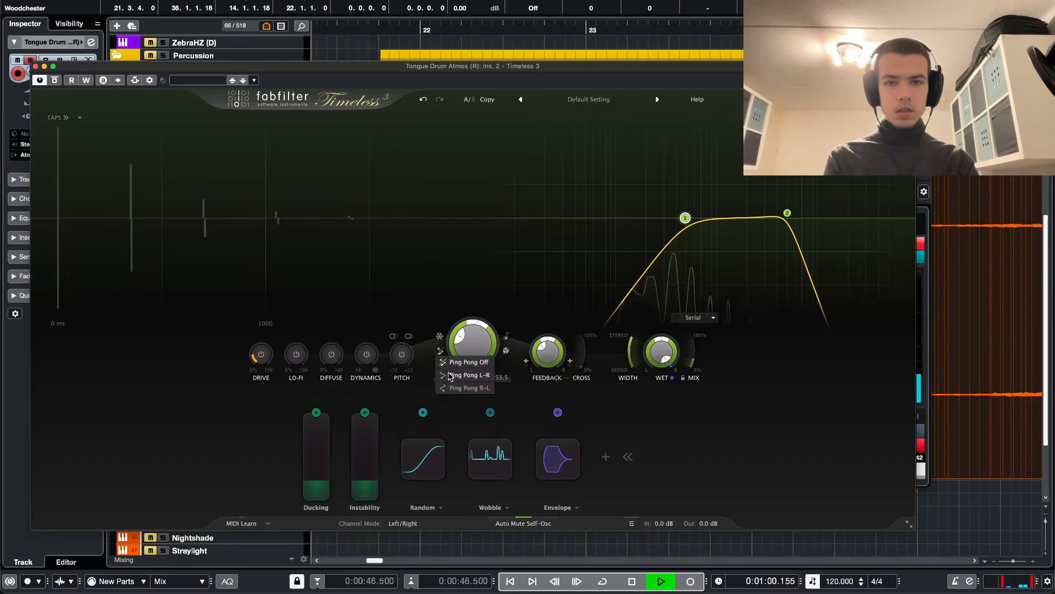
{"action": "left_click", "coordinate": [509, 337]}
{"action": "left_click", "coordinate": [522, 373]}
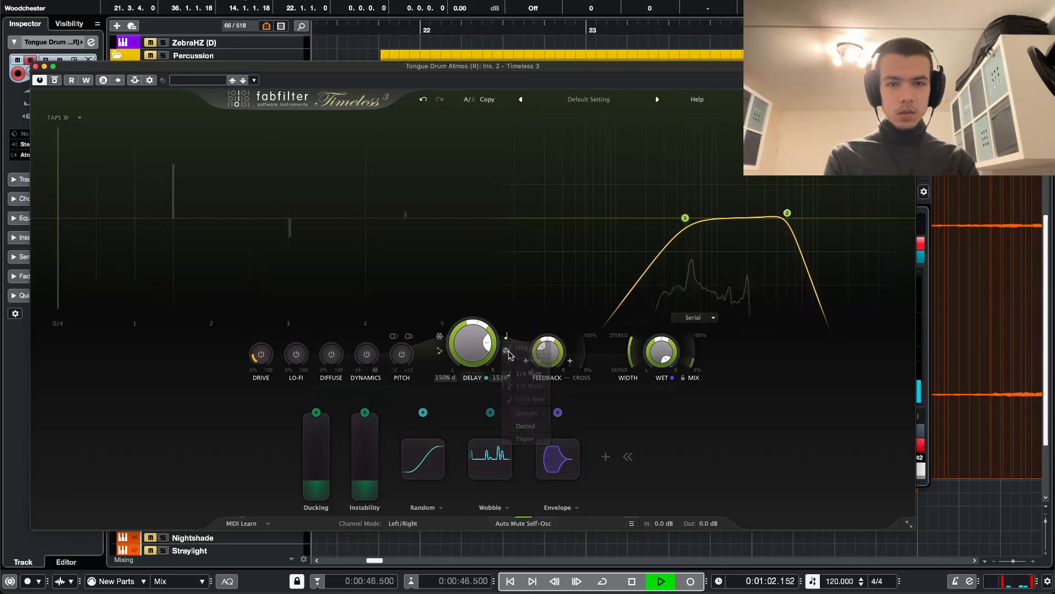
{"action": "left_click", "coordinate": [507, 337]}
{"action": "left_click", "coordinate": [525, 426]}
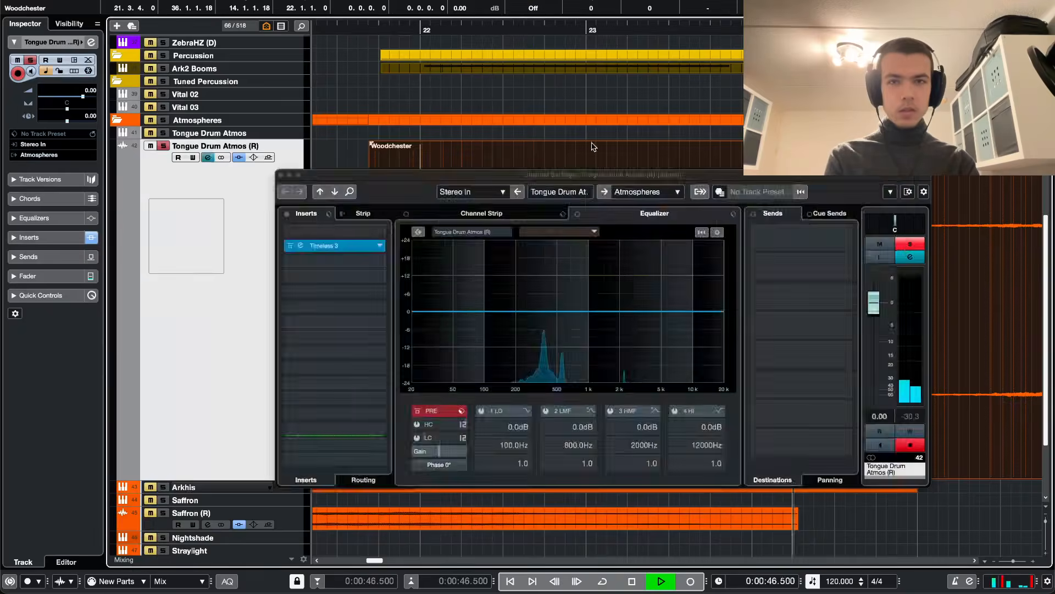
- Close the channel settings and replay the delayed, reversed audio, first soloed and finally within the full mix
{"action": "key", "text": "e"}
{"action": "scroll", "coordinate": [549, 144], "scroll_direction": "down", "scroll_amount": 5}
{"action": "key", "text": "e"}
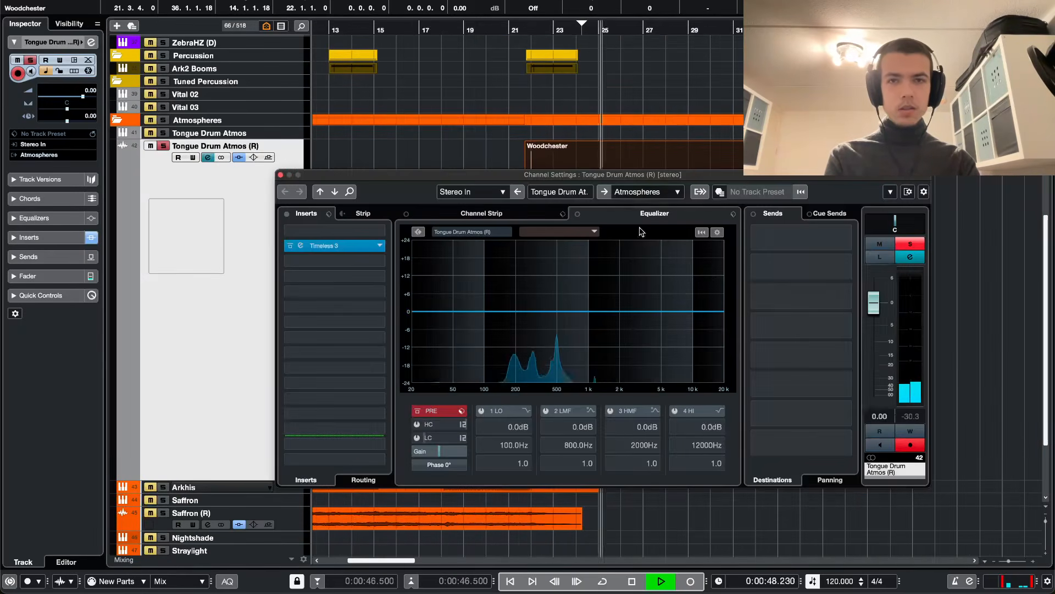
{"action": "key", "text": "e"}
{"action": "key", "text": "s"}
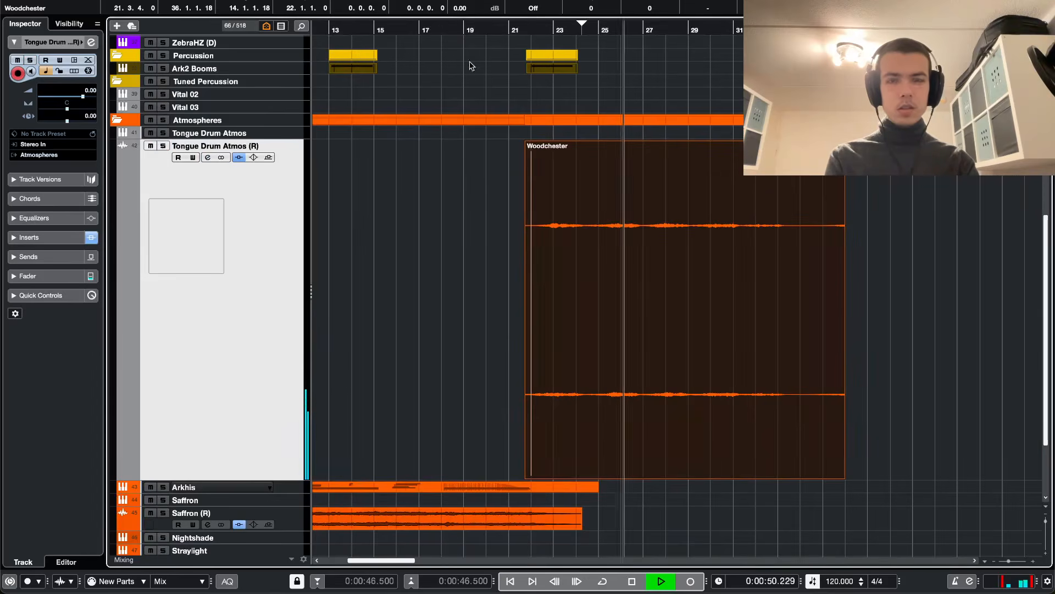
- Lower the Tongue Drum Atmos (R) volume to -0.62 dB, close the channel settings, and return the track to normal height
{"action": "key", "text": "e"}
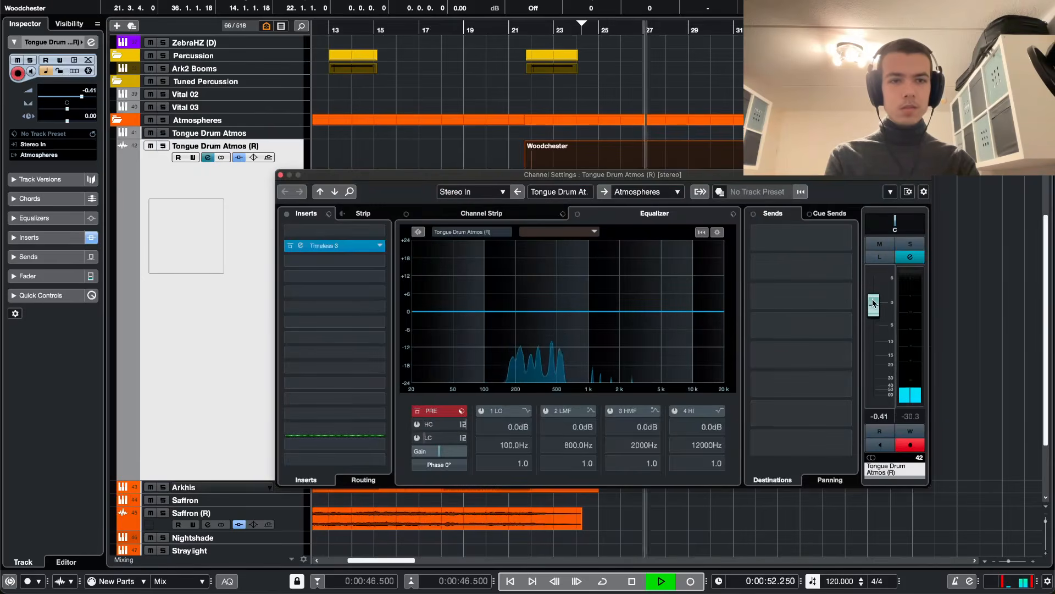
{"action": "key", "text": "e"}
{"action": "key", "text": "super+grave"}
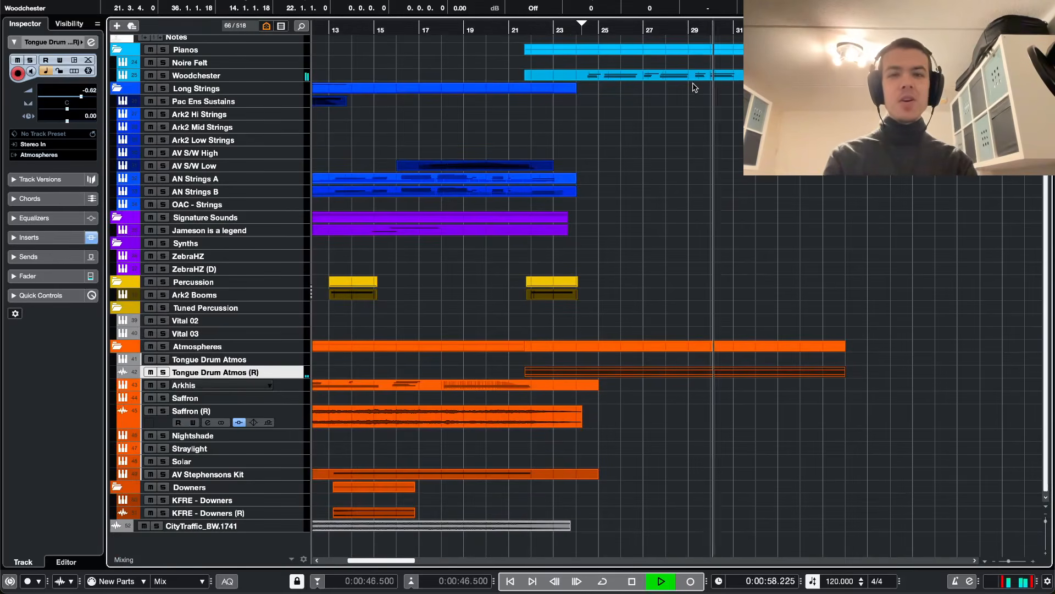
- Solo and enlarge the Tongue Drum Atmos (R) track to listen to it on its own
{"action": "key", "text": "s"}
{"action": "key", "text": "super+grave"}
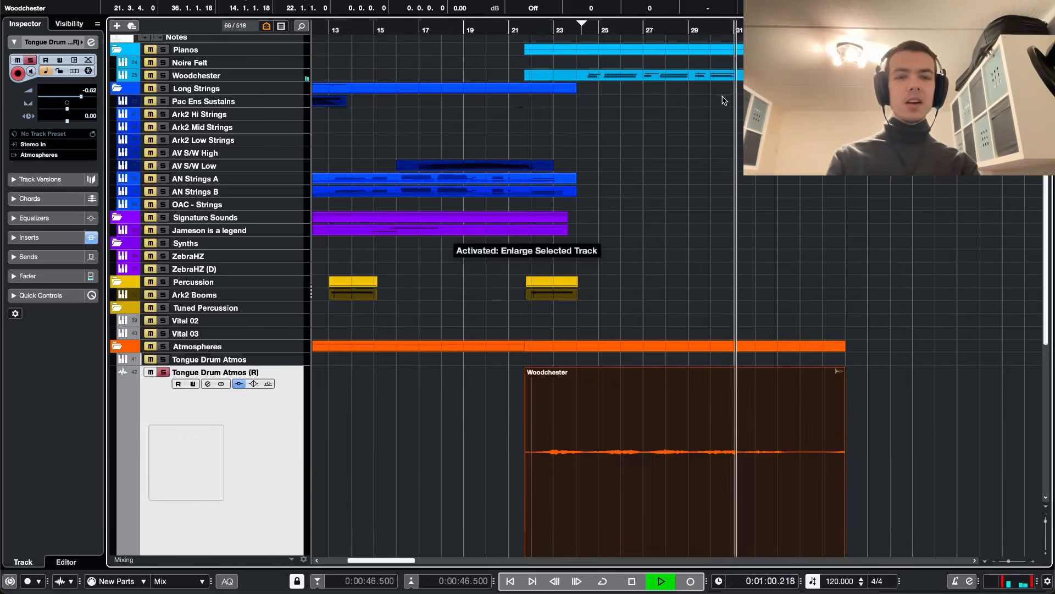
- Unsolo the Tongue Drum Atmos (R) track, stop playback, and return the track to normal height
{"action": "key", "text": "s"}
{"action": "key", "text": "space"}
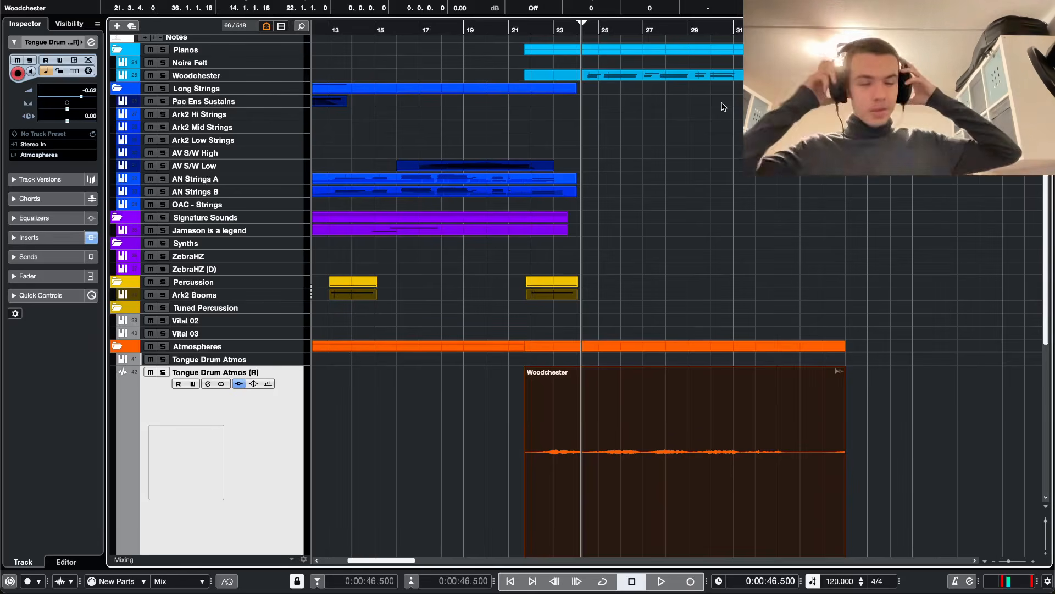
{"action": "key", "text": "z"}
{"action": "key", "text": "z"}
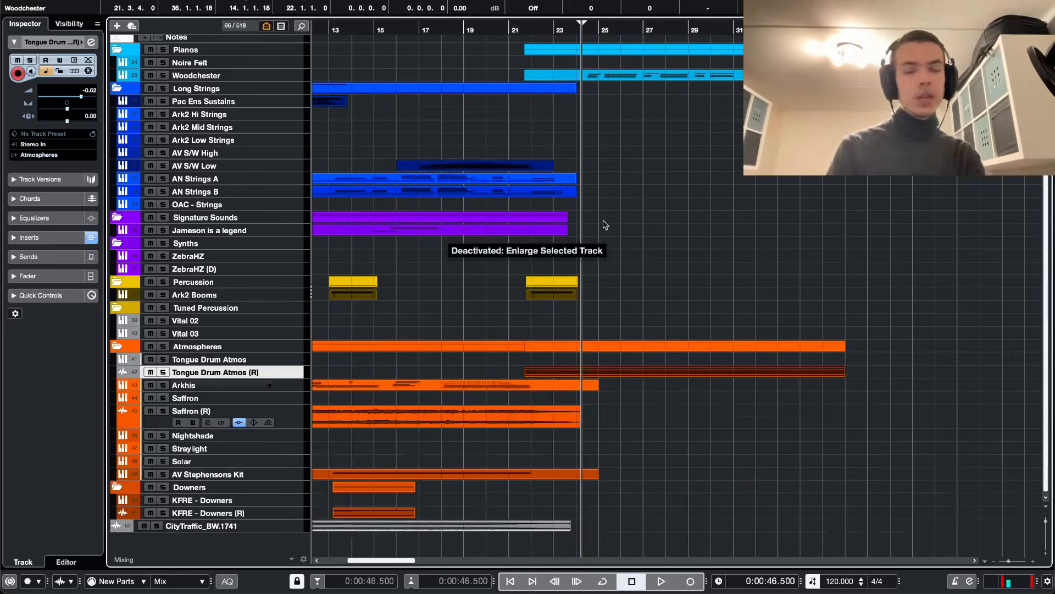
- Play the full mix from about bar 22 and enlarge the Tongue Drum Atmos (R) track to check its clip timing
{"action": "scroll", "coordinate": [594, 231], "scroll_direction": "down", "scroll_amount": 2}
{"action": "scroll", "coordinate": [594, 230], "scroll_direction": "up", "scroll_amount": 3}
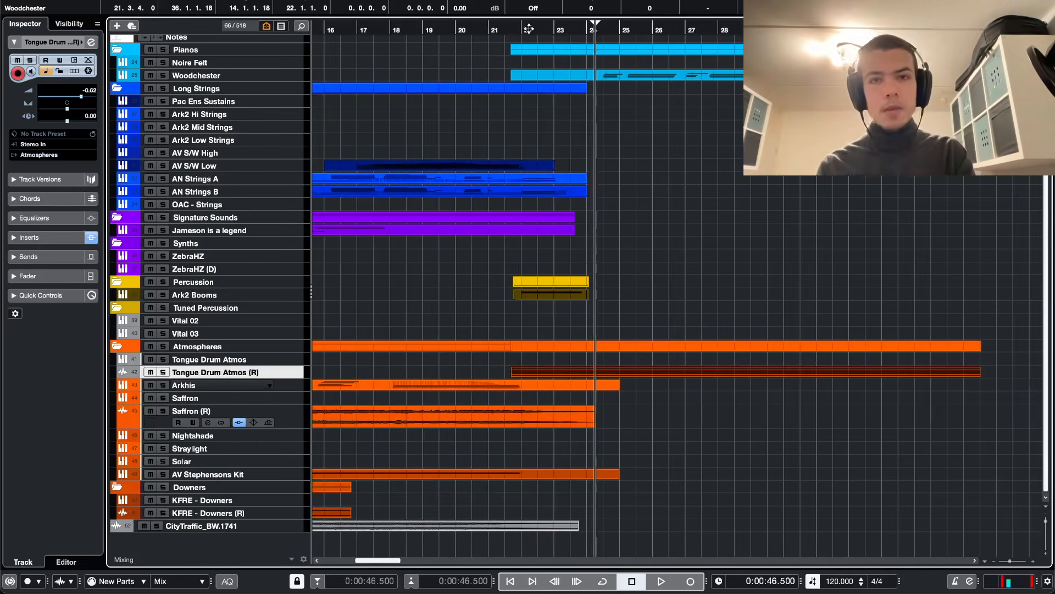
{"action": "left_click", "coordinate": [519, 30]}
{"action": "key", "text": "space"}
{"action": "key", "text": "s"}
{"action": "scroll", "coordinate": [517, 82], "scroll_direction": "up", "scroll_amount": 2}
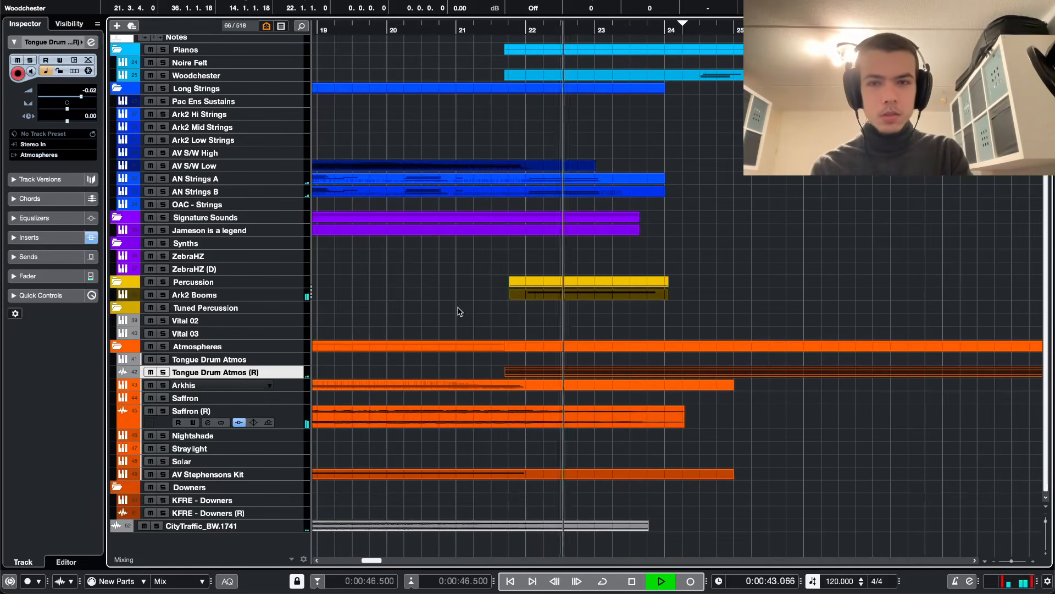
{"action": "key", "text": "z"}
{"action": "key", "text": "s"}
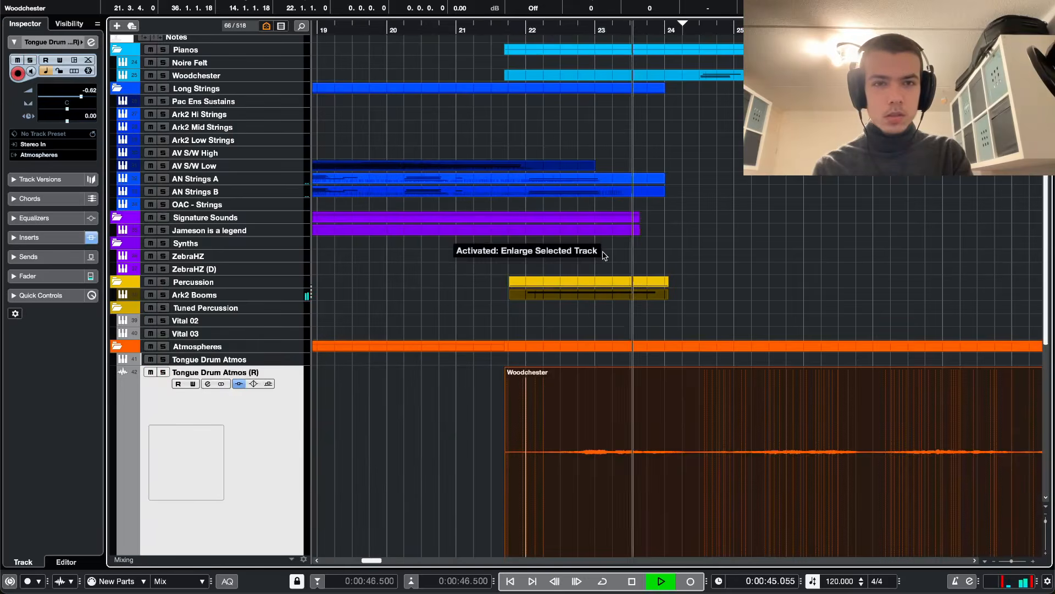
- Move the reversed Woodchester clip on Tongue Drum Atmos (R) later, to start at about 23.3.4.23, auditioning it soloed
{"action": "key", "text": "space"}
{"action": "left_click_drag", "start_coordinate": [616, 421], "coordinate": [770, 440]}
{"action": "key", "text": "KP_1"}
{"action": "scroll", "coordinate": [739, 448], "scroll_direction": "up", "scroll_amount": 3}
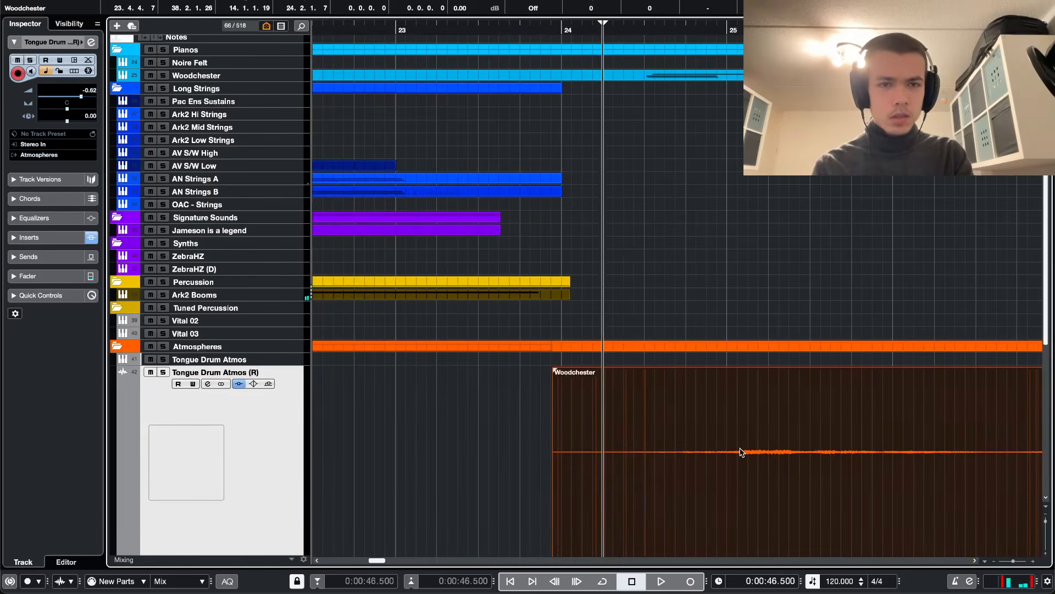
{"action": "key", "text": "space"}
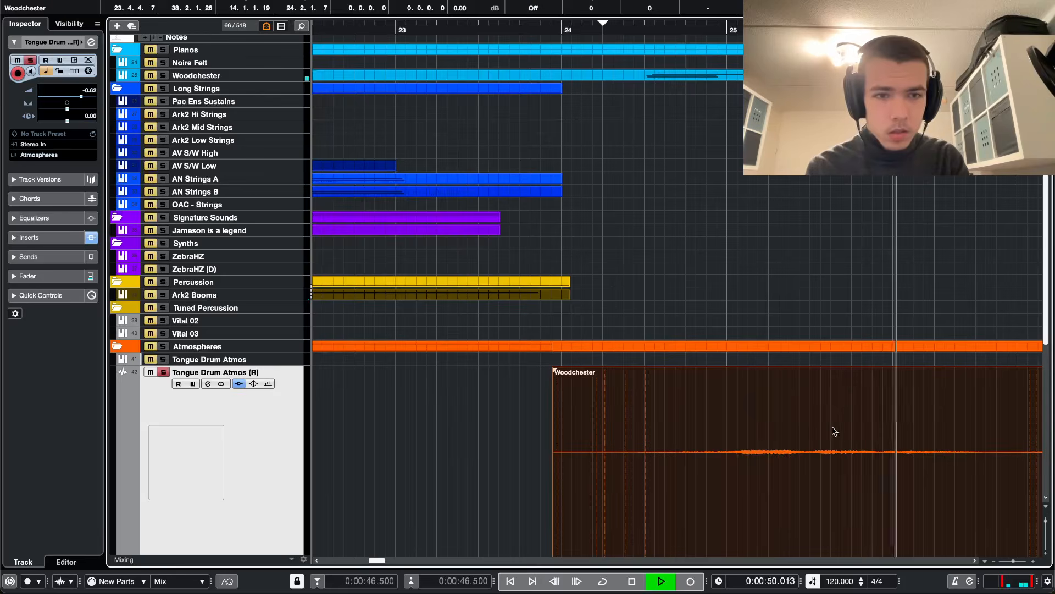
{"action": "left_click_drag", "start_coordinate": [832, 431], "coordinate": [794, 426]}
{"action": "key", "text": "s"}
{"action": "key", "text": "space"}
{"action": "key", "text": "space"}
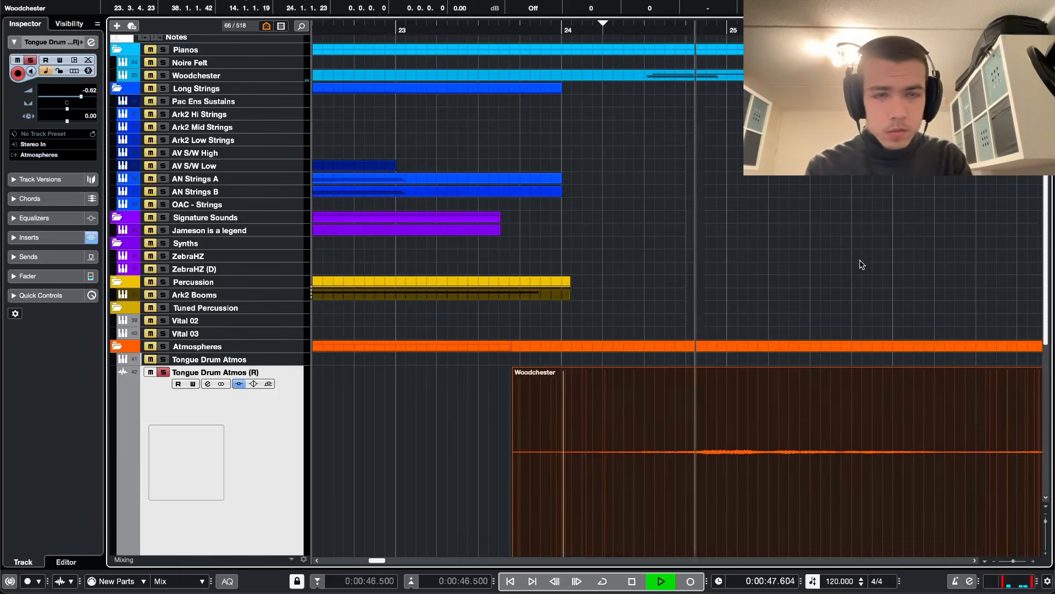
{"action": "key", "text": "space"}
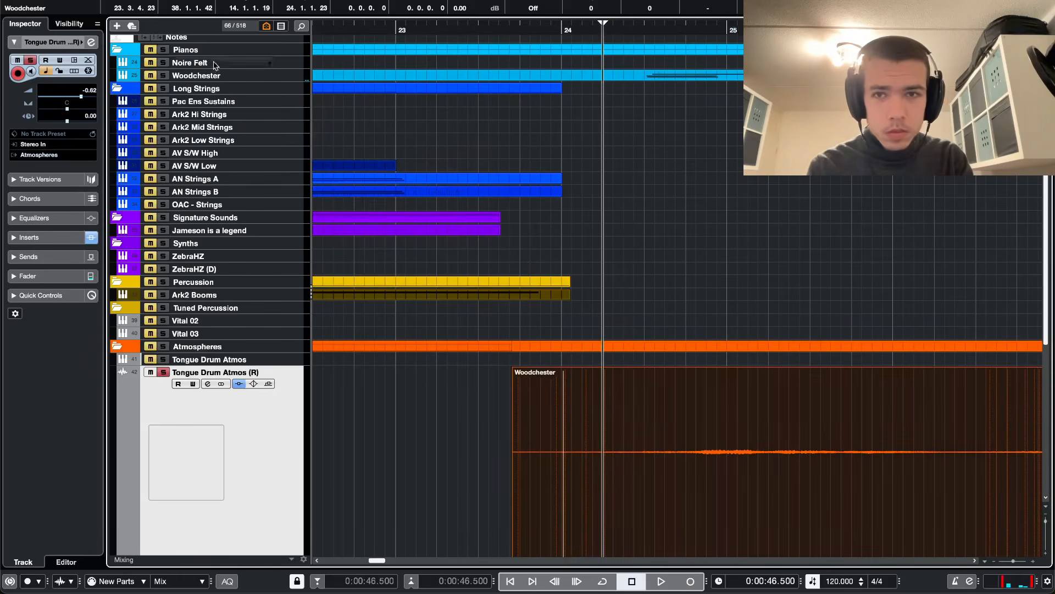
- Fine-tune the reversed clip's start to about 23.4.1.43 while playing it soloed together with the Woodchester piano
{"action": "key", "text": "space"}
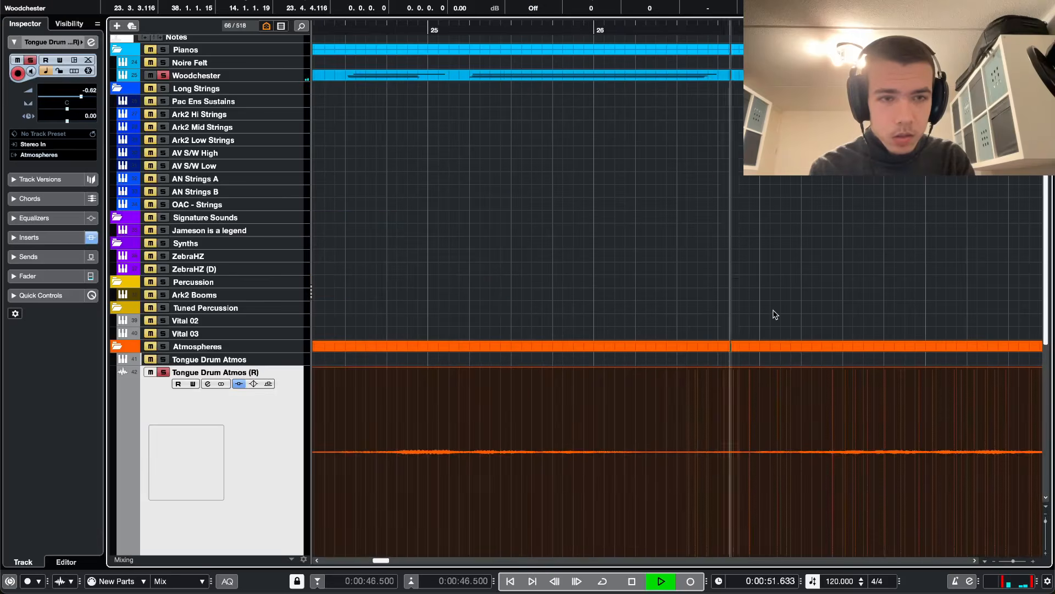
{"action": "left_click_drag", "start_coordinate": [712, 379], "coordinate": [732, 380]}
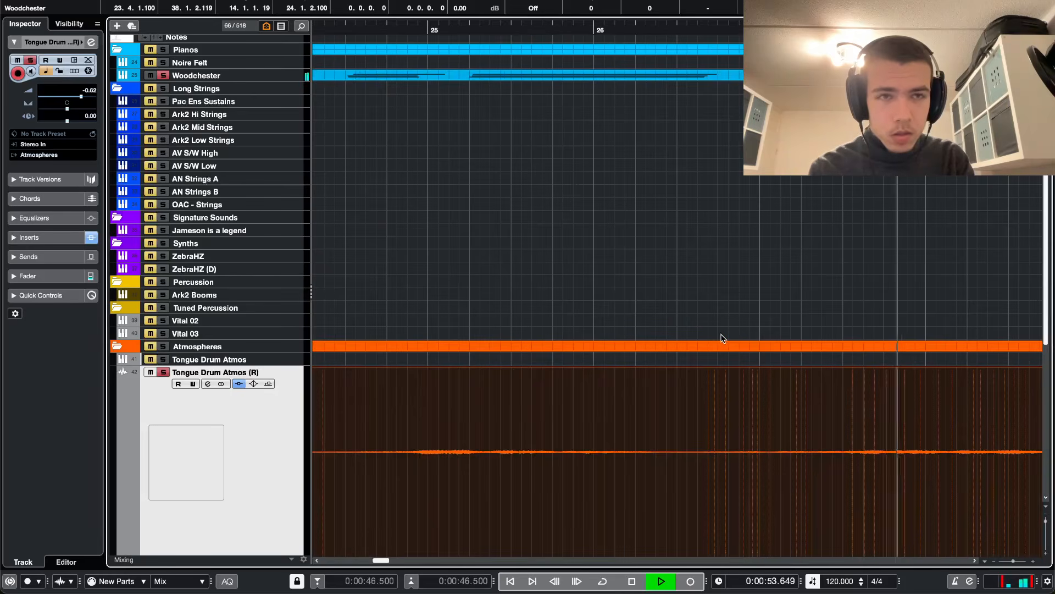
{"action": "scroll", "coordinate": [721, 336], "scroll_direction": "down", "scroll_amount": 1}
{"action": "key", "text": "space"}
{"action": "key", "text": "space"}
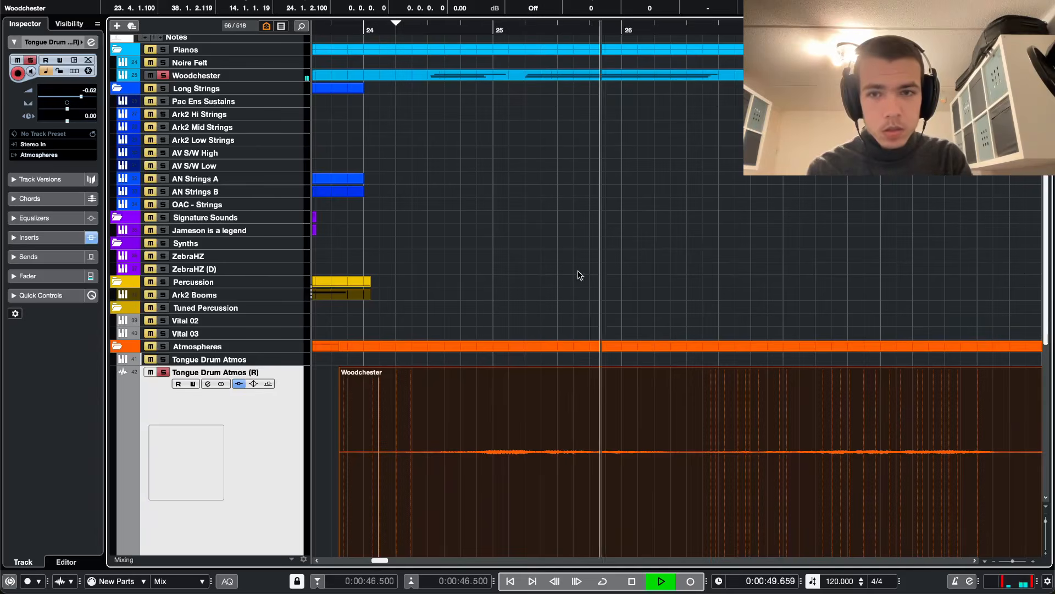
{"action": "left_click_drag", "start_coordinate": [528, 397], "coordinate": [522, 394]}
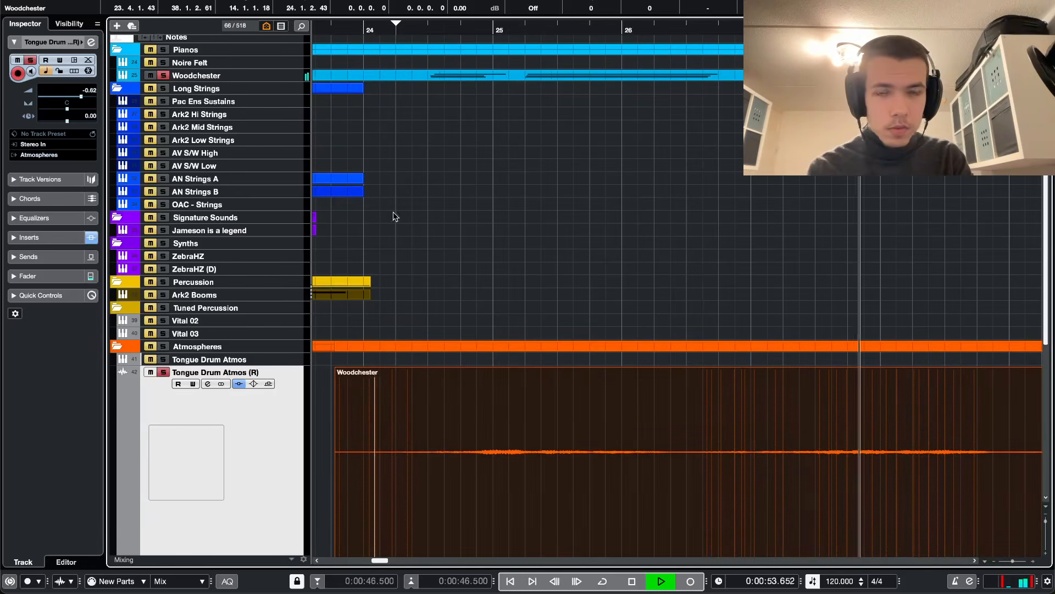
- Clear the solos, return Tongue Drum Atmos (R) to normal height, and replay the shifted clip in the full mix
{"action": "key", "text": "ctrl+alt+e"}
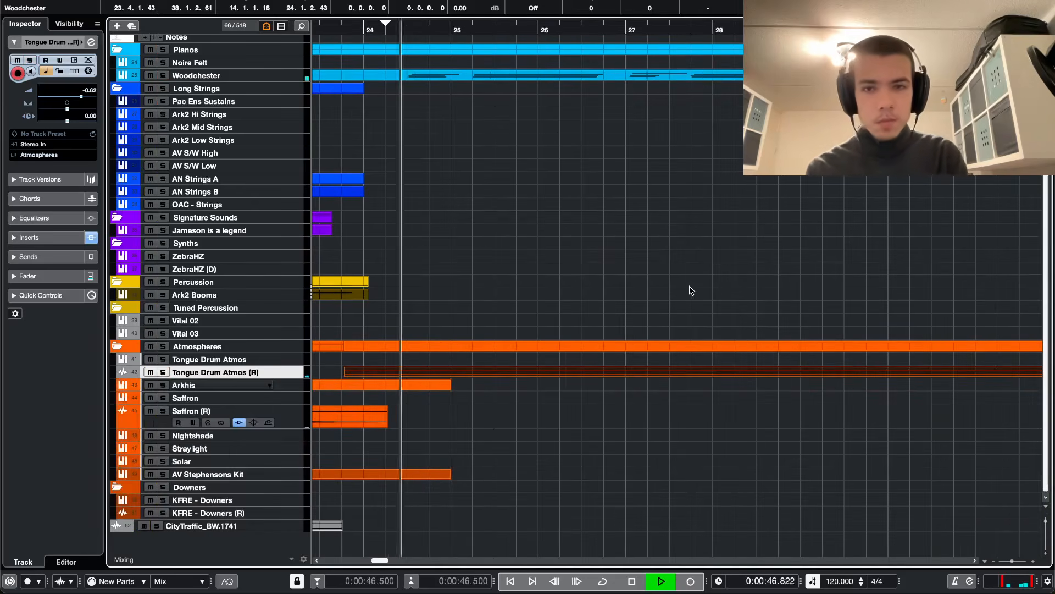
{"action": "key", "text": "e"}
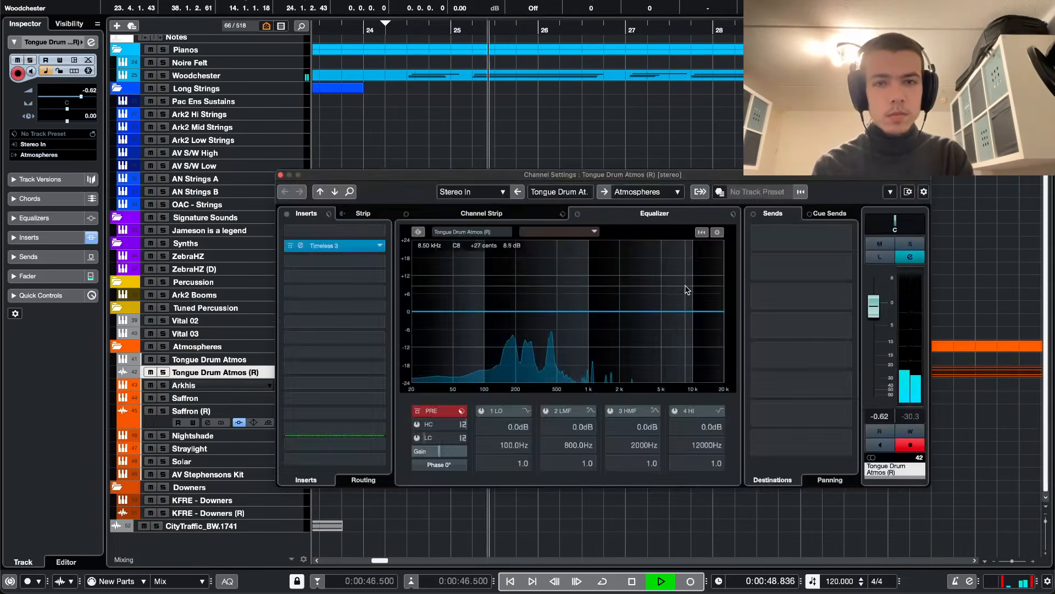
{"action": "key", "text": "e"}
{"action": "key", "text": "g"}
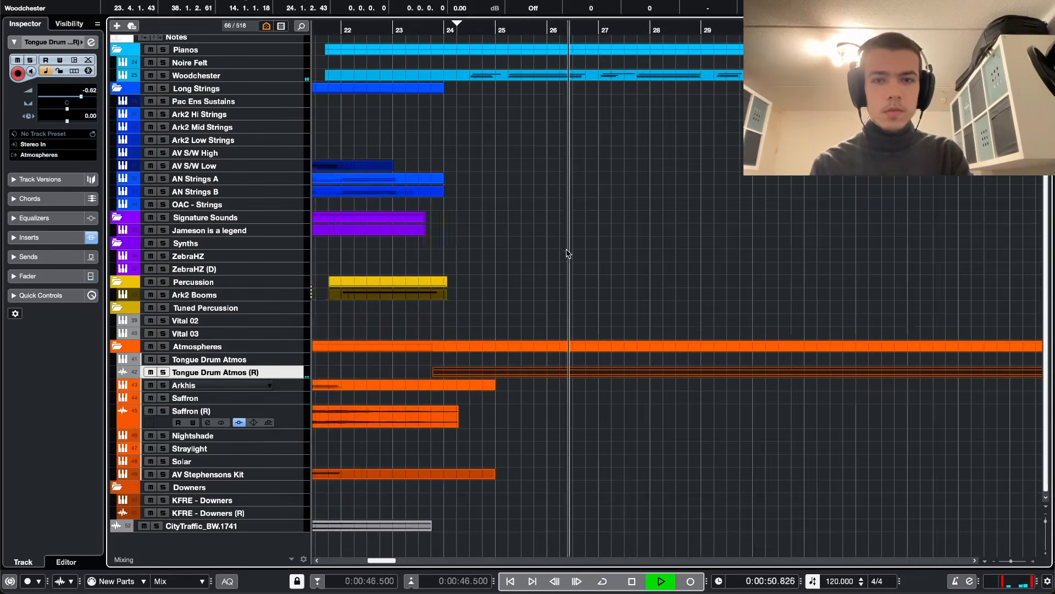
- Solo Tongue Drum Atmos (R) and review its Timeless 3 delay settings, including the feedback, then close the windows
{"action": "key", "text": "e"}
{"action": "key", "text": "s"}
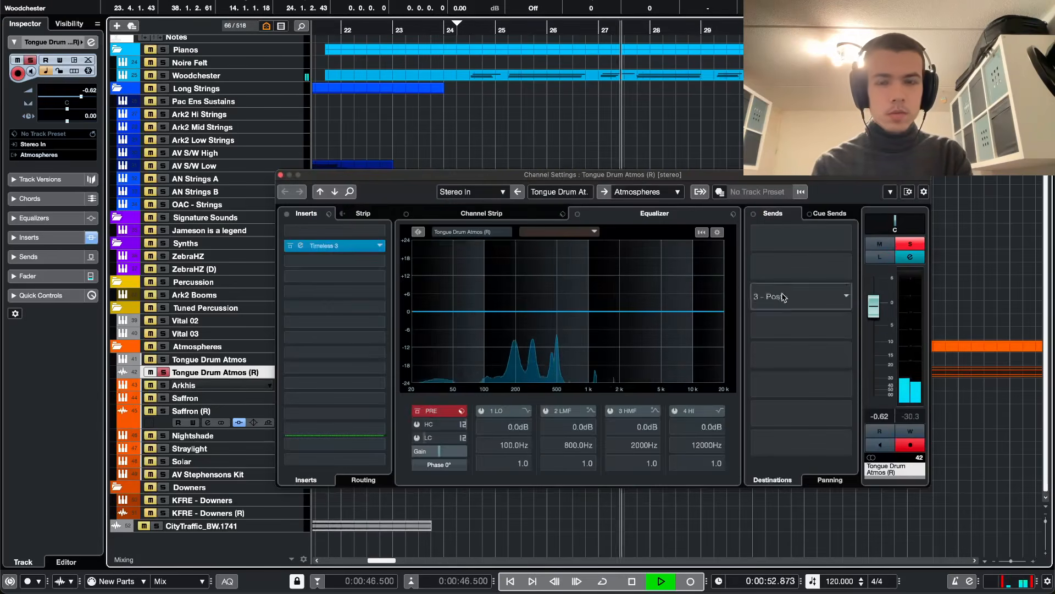
{"action": "left_click", "coordinate": [329, 246]}
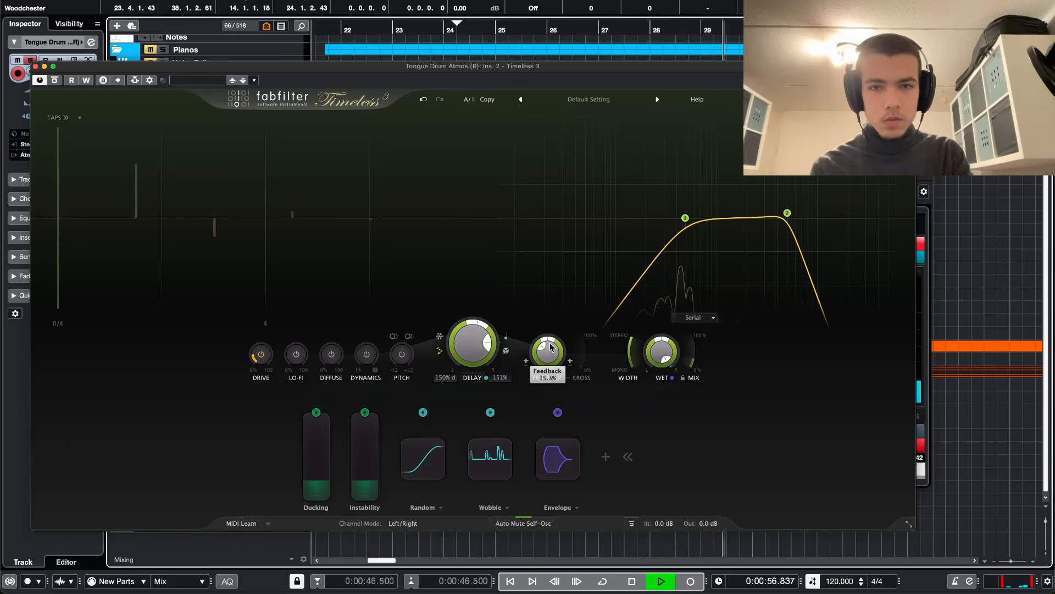
{"action": "key", "text": "super+w"}
{"action": "key", "text": "super+w"}
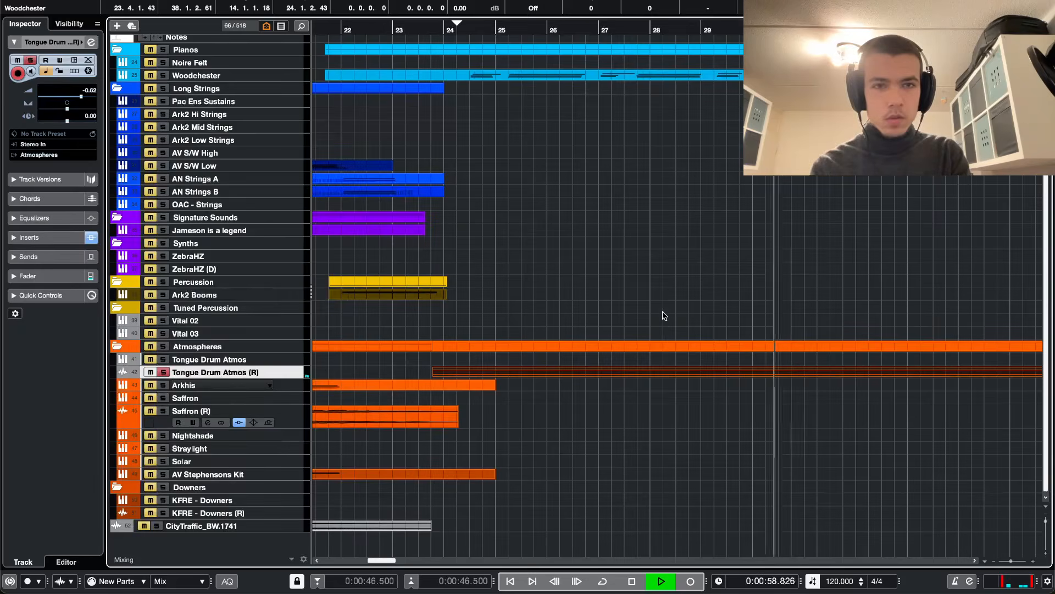
- Unsolo Tongue Drum Atmos (R) and listen to how it sits in the full mix
{"action": "key", "text": "s"}
{"action": "key", "text": "super+alt+e"}
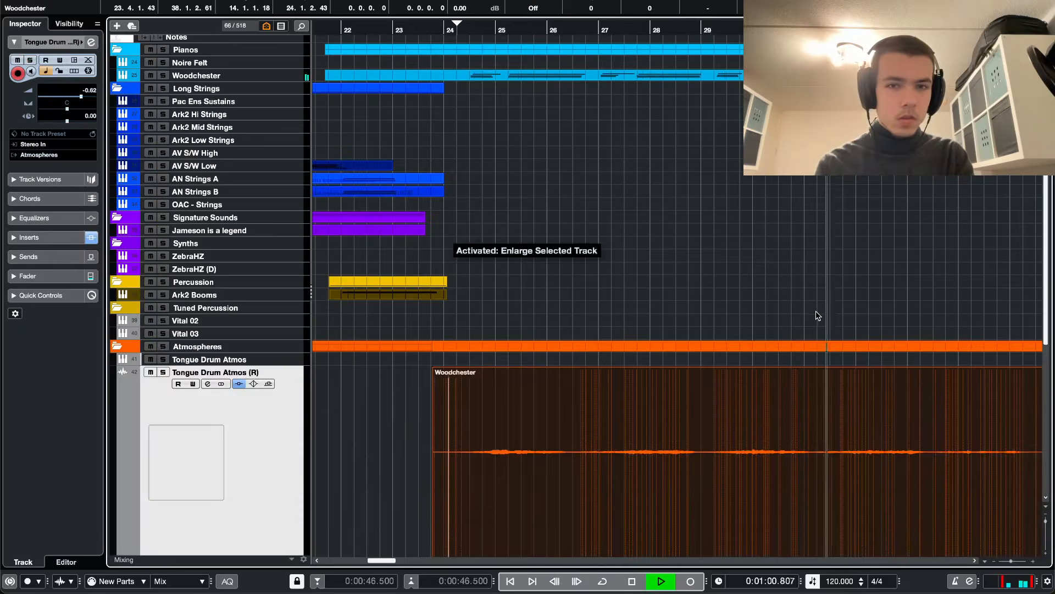
{"action": "key", "text": "super+alt+e"}
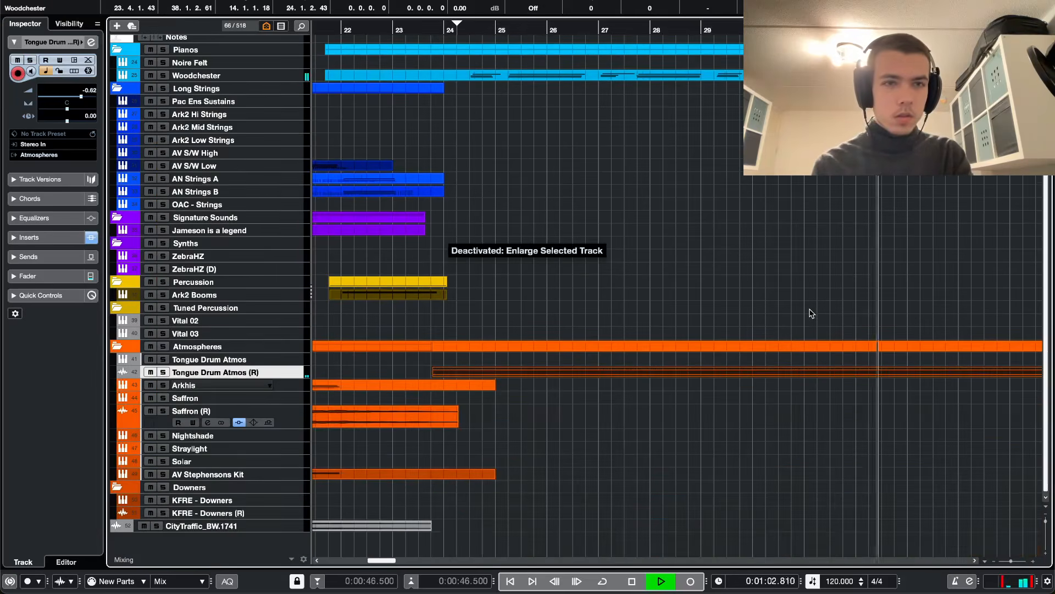
{"action": "scroll", "coordinate": [778, 322], "scroll_direction": "down", "scroll_amount": 4}
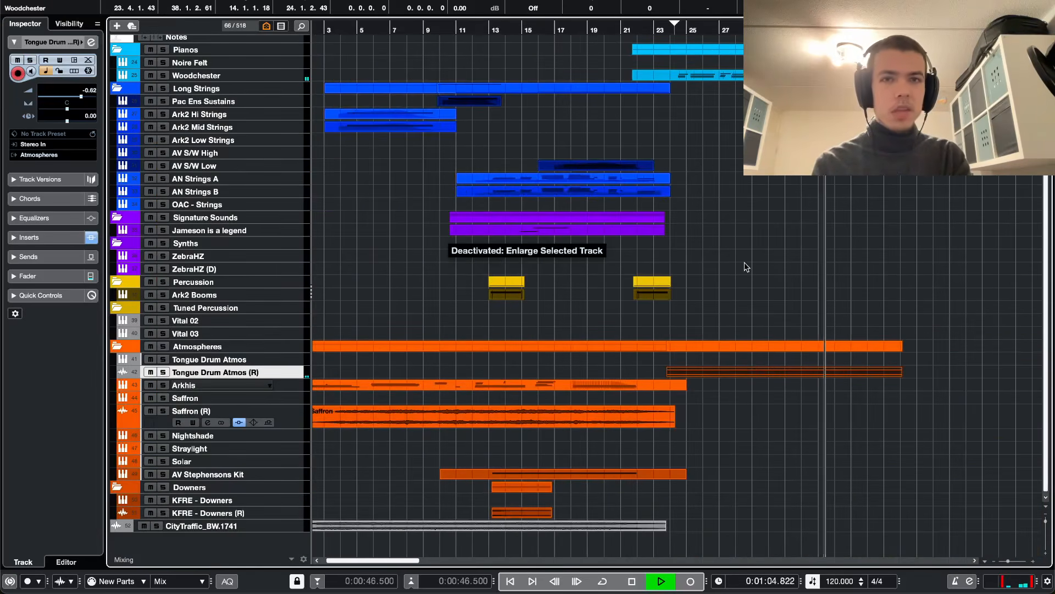
{"action": "key", "text": "space"}
- Replay Tongue Drum Atmos (R) soloed with its channel settings open, then close them and unsolo the track
{"action": "key", "text": "s"}
{"action": "key", "text": "space"}
{"action": "key", "text": "e"}
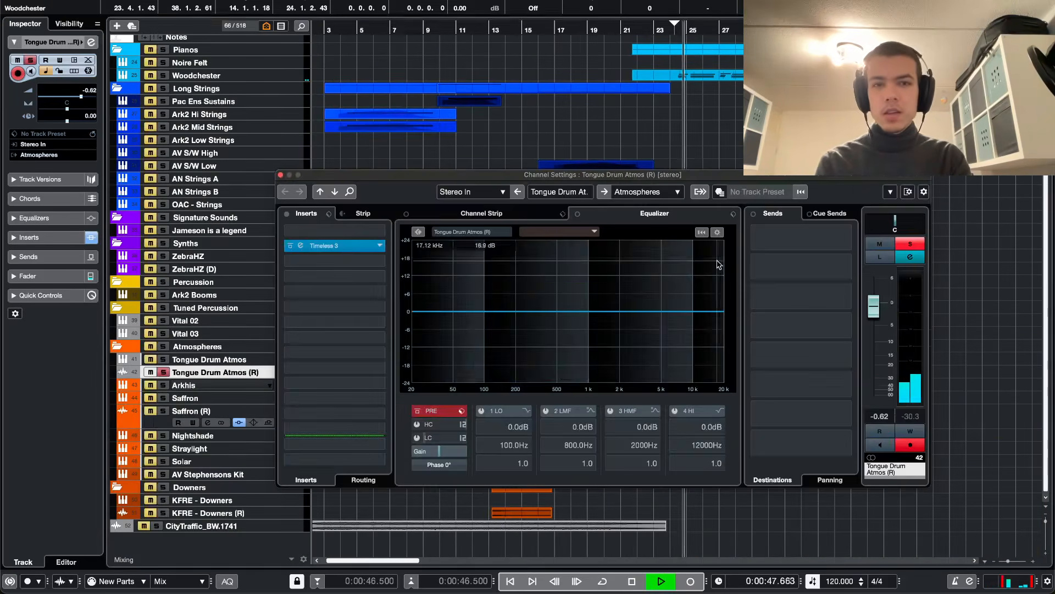
{"action": "key", "text": "space"}
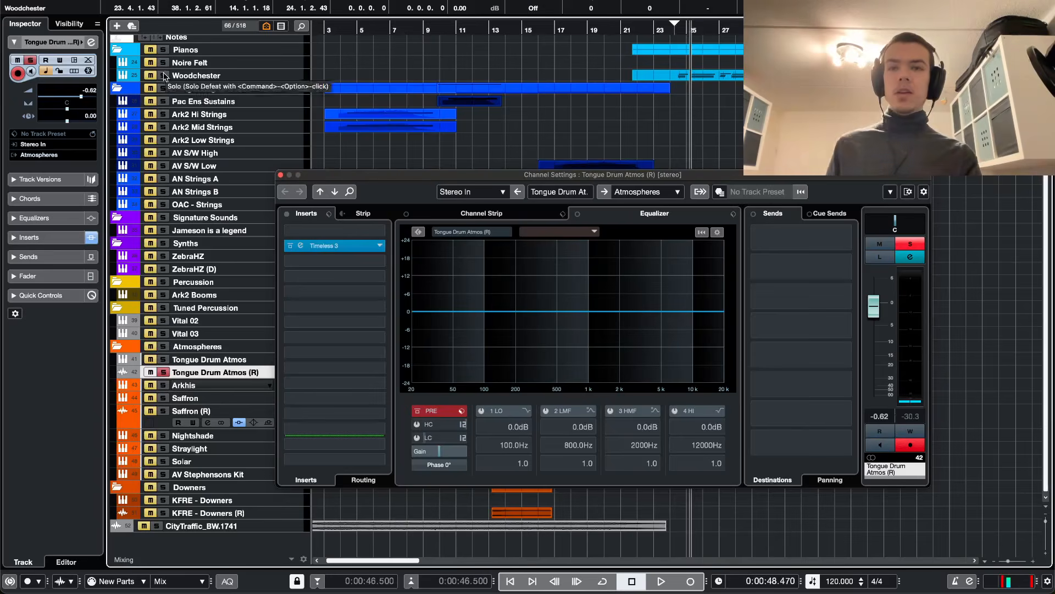
{"action": "key", "text": "e"}
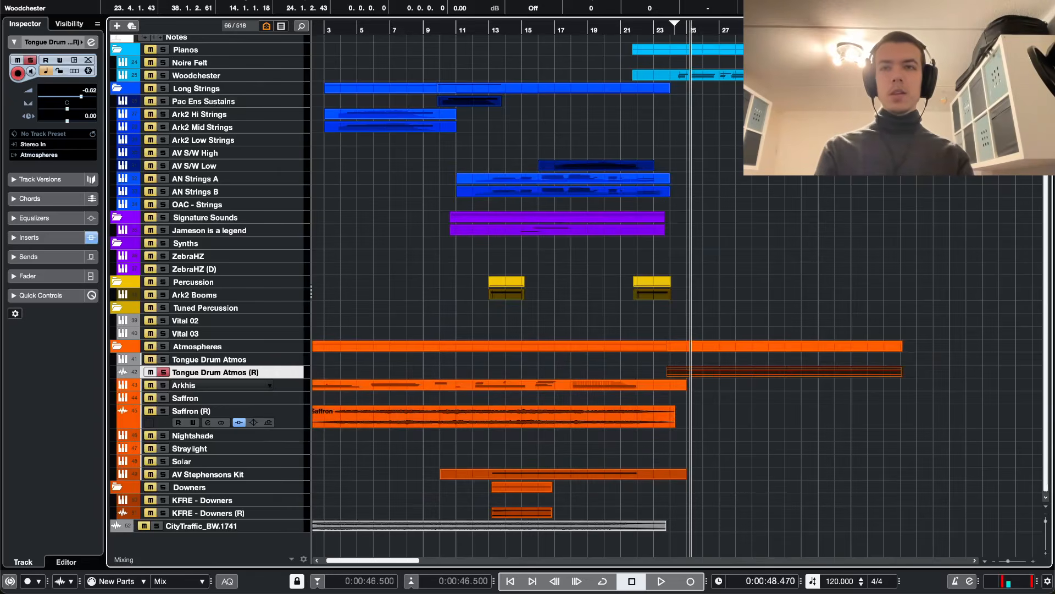
{"action": "key", "text": "s"}
{"action": "key", "text": "space"}
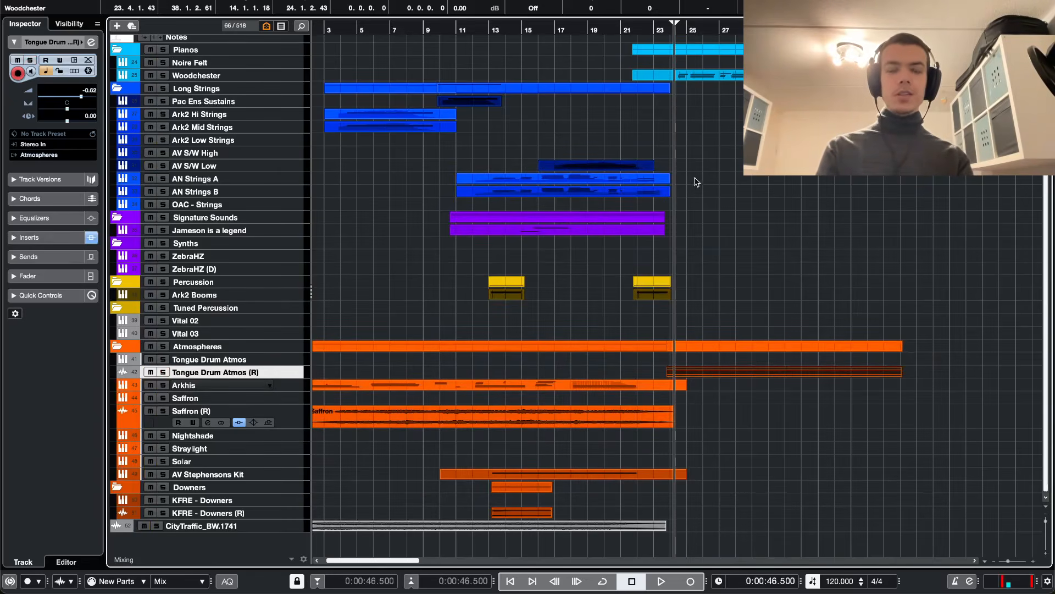
- Solo and enlarge the CityTraffic_BW.1741 track and play it from about bar 20
{"action": "left_click", "coordinate": [604, 30]}
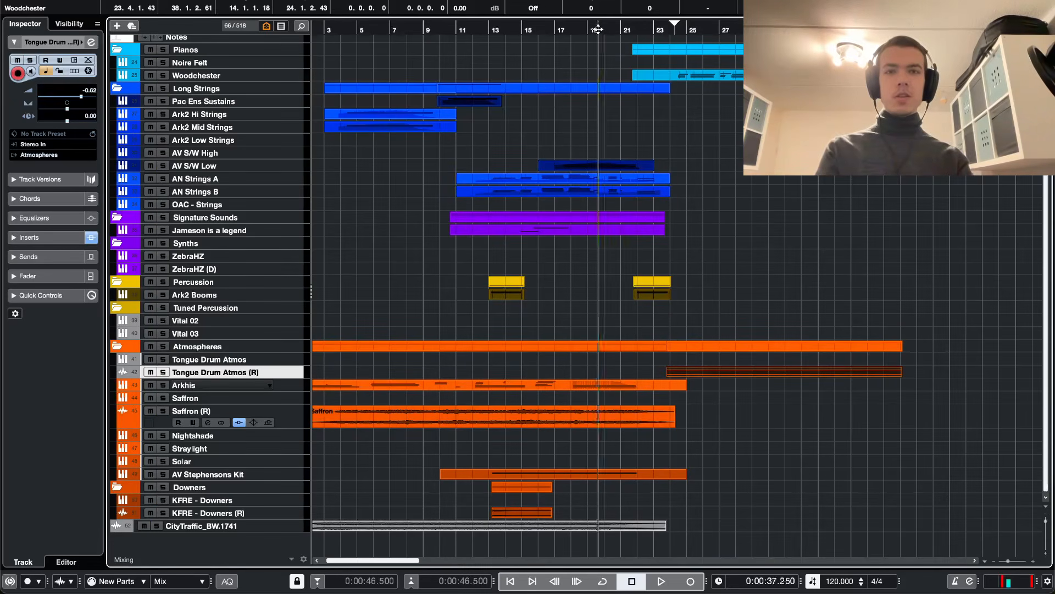
{"action": "left_click", "coordinate": [299, 413]}
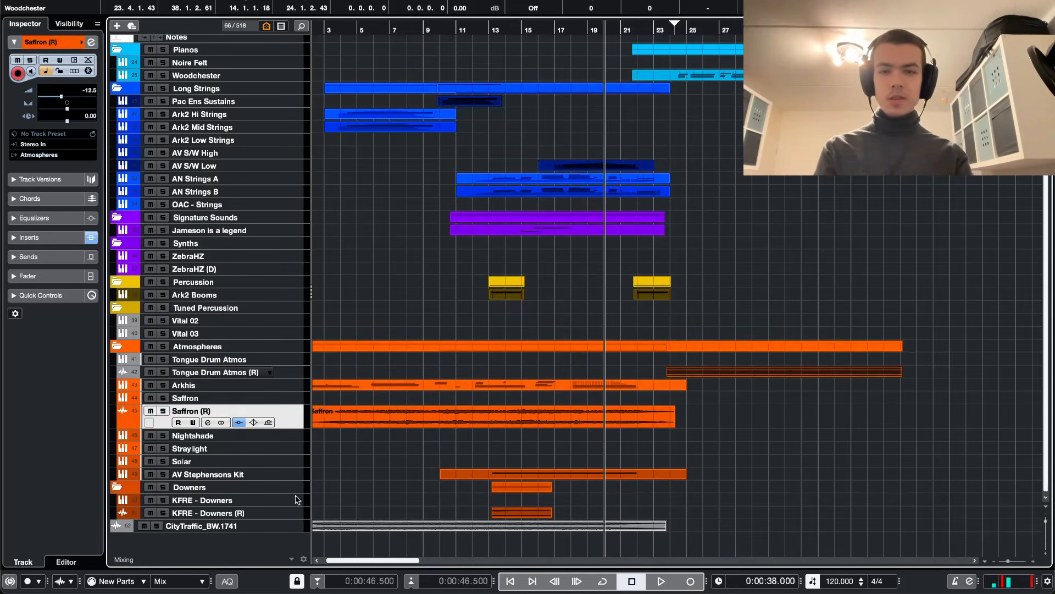
{"action": "left_click", "coordinate": [254, 516]}
{"action": "left_click", "coordinate": [248, 526]}
{"action": "key", "text": "s"}
{"action": "key", "text": "z"}
{"action": "key", "text": "space"}
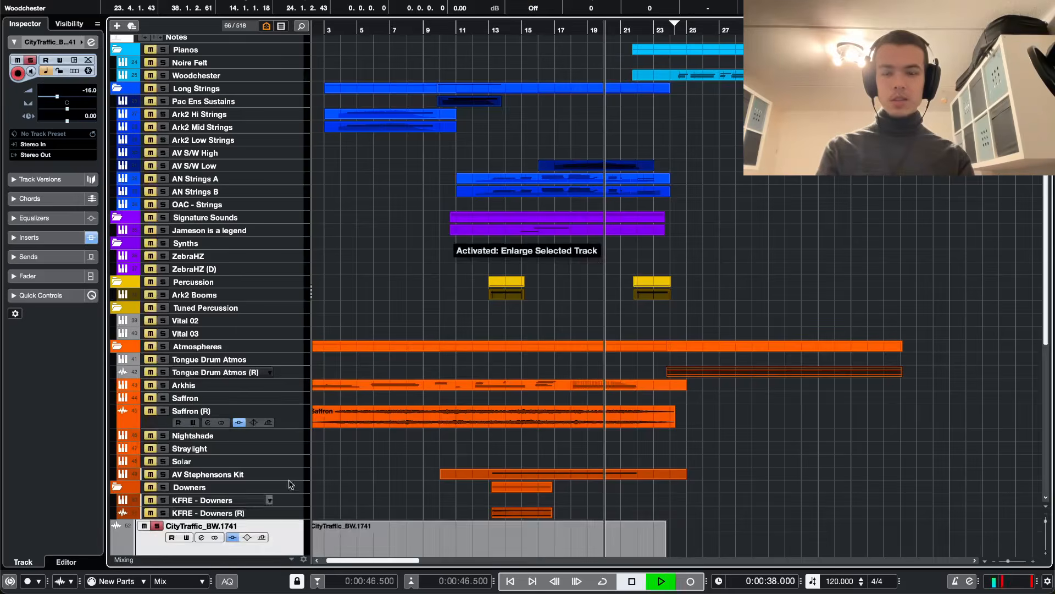
- Return CityTraffic_BW.1741 to normal height and move it into the Atmospheres folder, directly below AV Stephensons Kit
{"action": "scroll", "coordinate": [270, 473], "scroll_direction": "down", "scroll_amount": 5}
{"action": "key", "text": "z"}
{"action": "left_click", "coordinate": [270, 472]}
{"action": "left_click", "coordinate": [184, 499]}
{"action": "left_click_drag", "start_coordinate": [173, 524], "coordinate": [215, 349]}
{"action": "key", "text": "e"}
{"action": "key", "text": "e"}
{"action": "left_click", "coordinate": [251, 471]}
{"action": "key", "text": "space"}
- Select Tongue Drum Atmos, Tongue Drum Atmos (R) and CityTraffic_BW.1741 and route their outputs to the Atmospheres group
{"action": "left_click", "coordinate": [217, 371], "text": "super"}
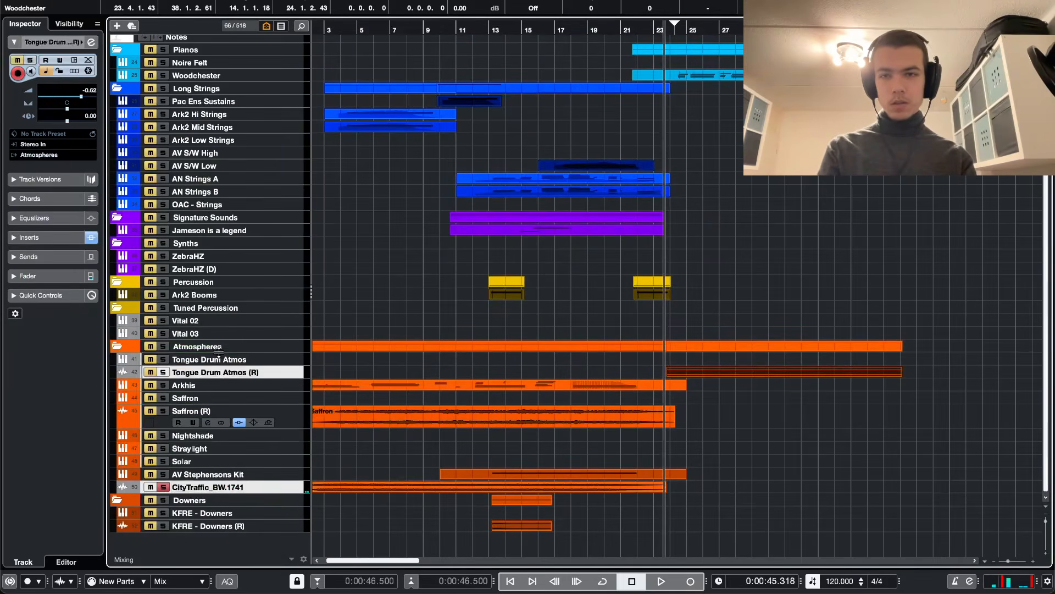
{"action": "left_click", "coordinate": [221, 348], "text": "super"}
{"action": "key", "text": "F3"}
{"action": "key", "text": "F3"}
{"action": "left_click", "coordinate": [221, 359], "text": "super"}
{"action": "left_click", "coordinate": [213, 335], "text": "super"}
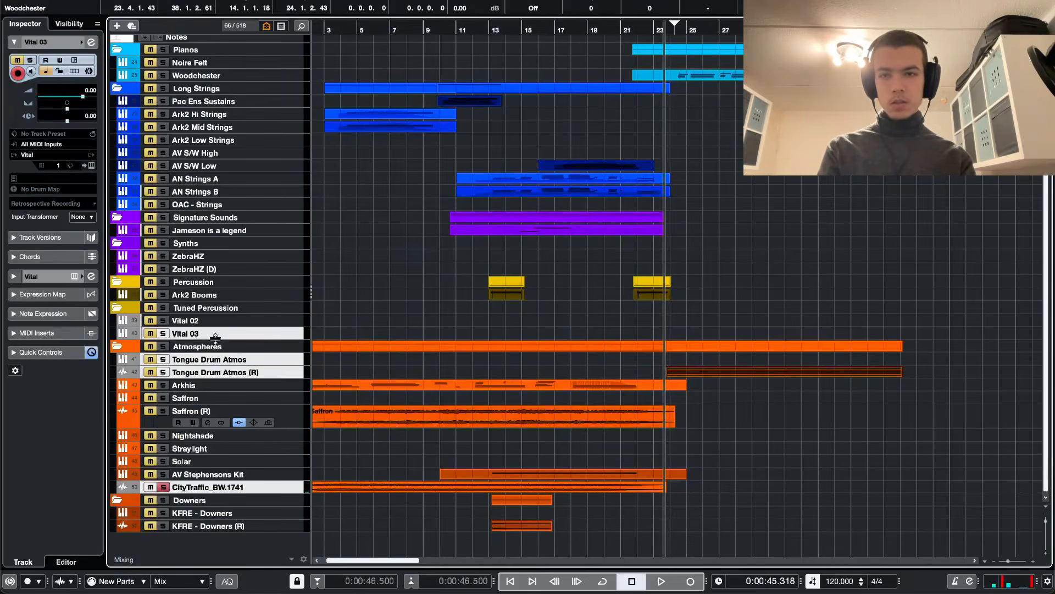
{"action": "left_click", "coordinate": [215, 336], "text": "super"}
{"action": "key", "text": "F3"}
{"action": "left_click", "coordinate": [565, 16]}
{"action": "type", "text": "at"}
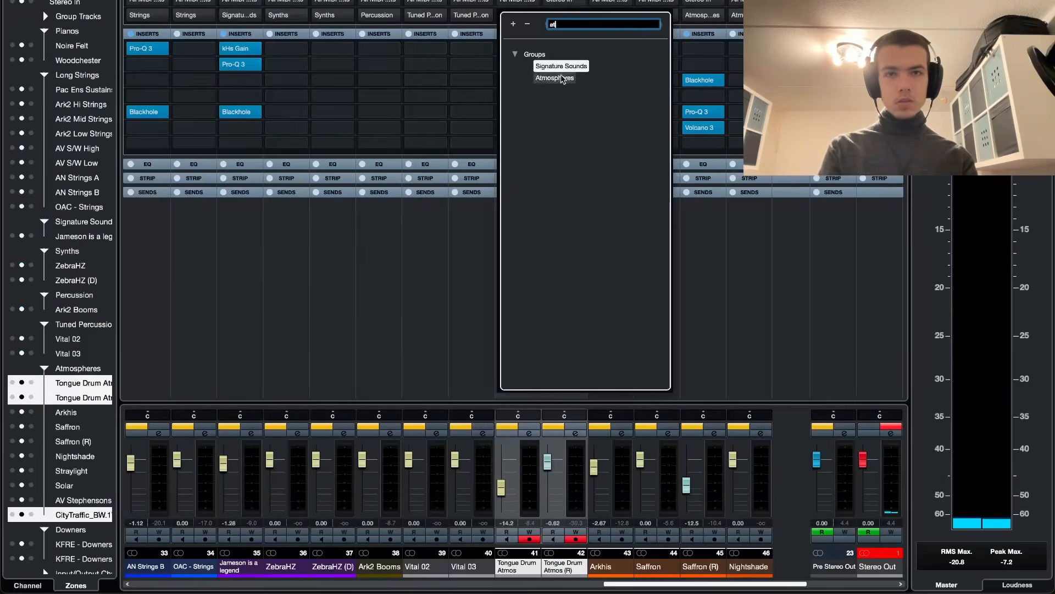
{"action": "left_click", "coordinate": [560, 78]}
{"action": "key", "text": "F3"}
- Play the rerouted section briefly, deselect the reversed clip, and stop playback
{"action": "key", "text": "space"}
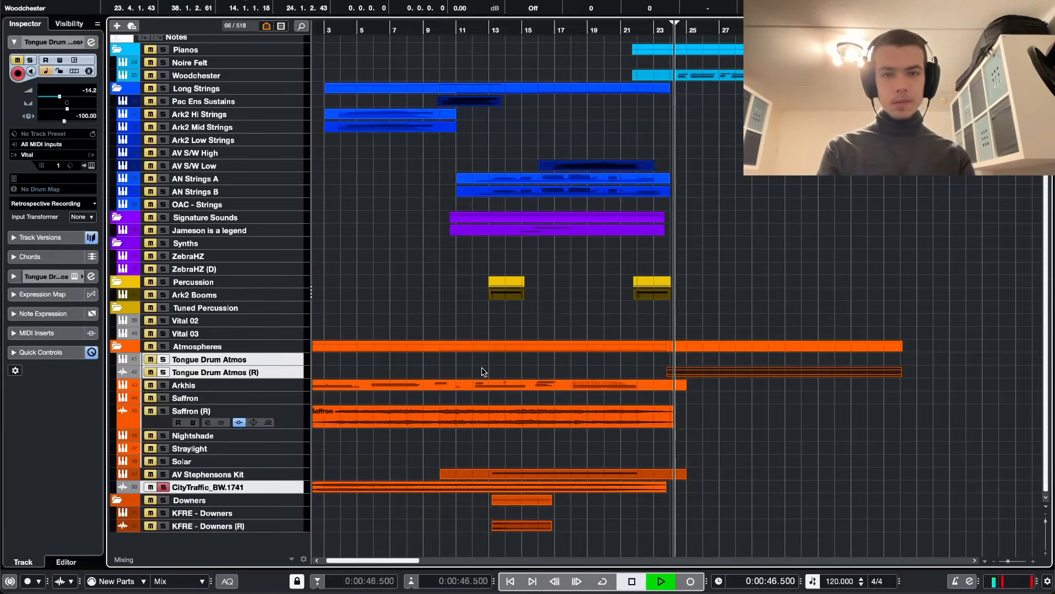
{"action": "left_click", "coordinate": [808, 394]}
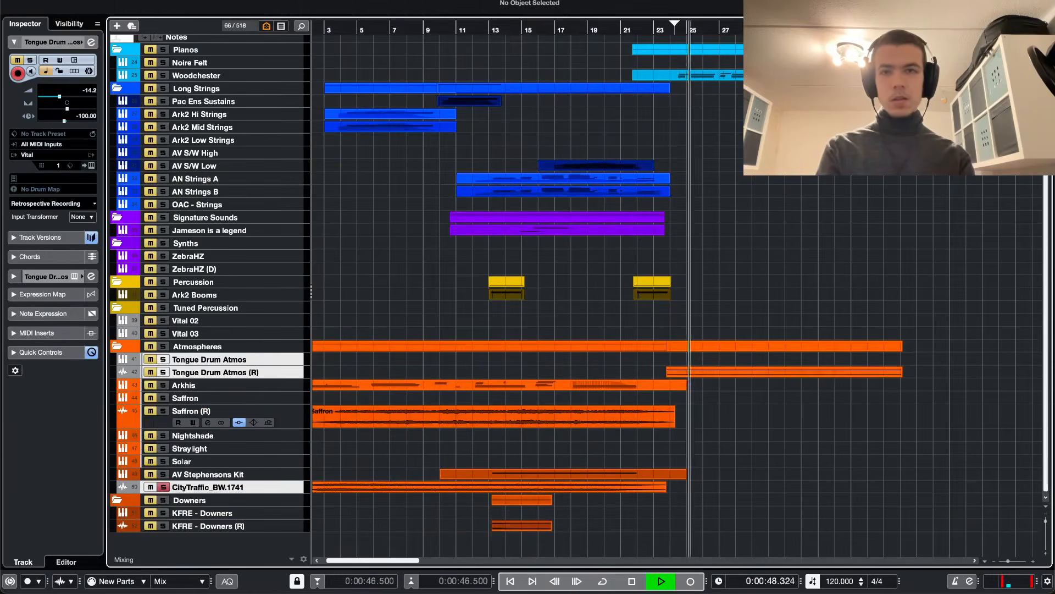
{"action": "key", "text": "space"}
- Open the Noire Felt instrument from the Pianos folder, show its particles page, and turn on the Particles Engine
{"action": "scroll", "coordinate": [491, 95], "scroll_direction": "up", "scroll_amount": 2}
{"action": "left_click", "coordinate": [226, 117]}
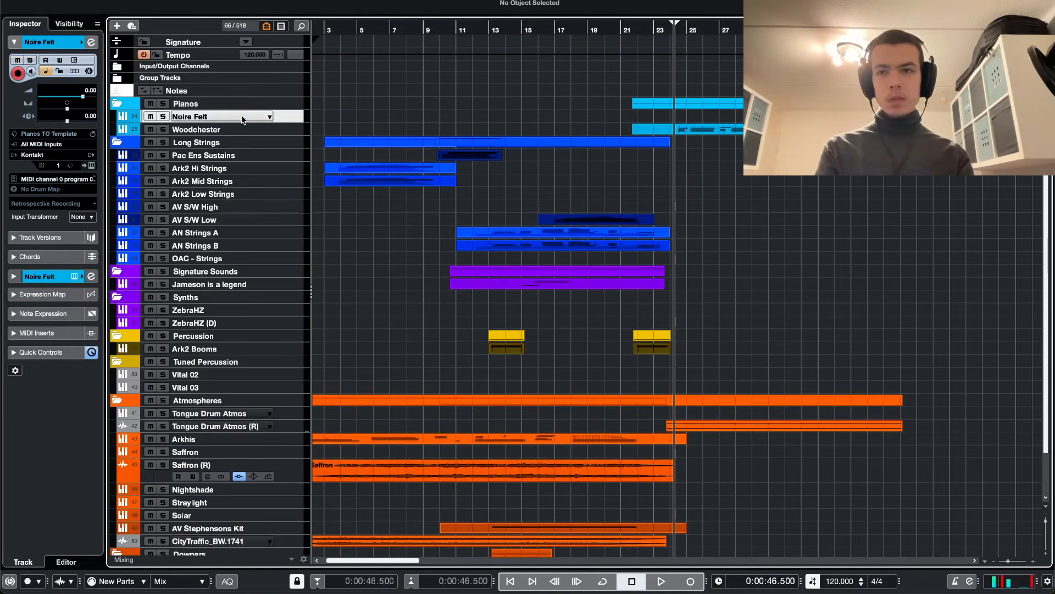
{"action": "key", "text": "e"}
{"action": "left_click", "coordinate": [490, 99]}
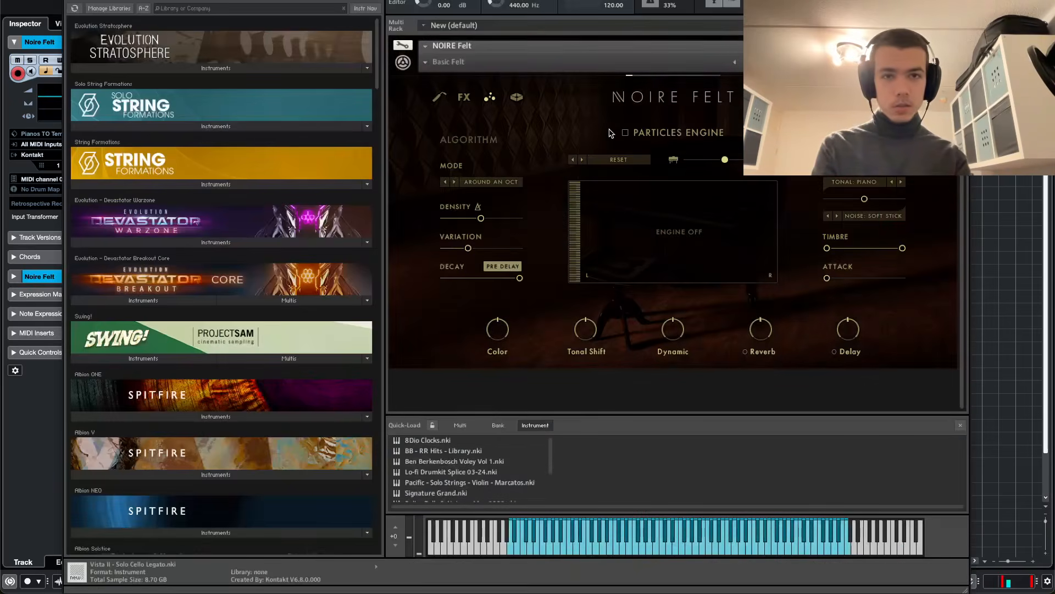
{"action": "left_click", "coordinate": [625, 133]}
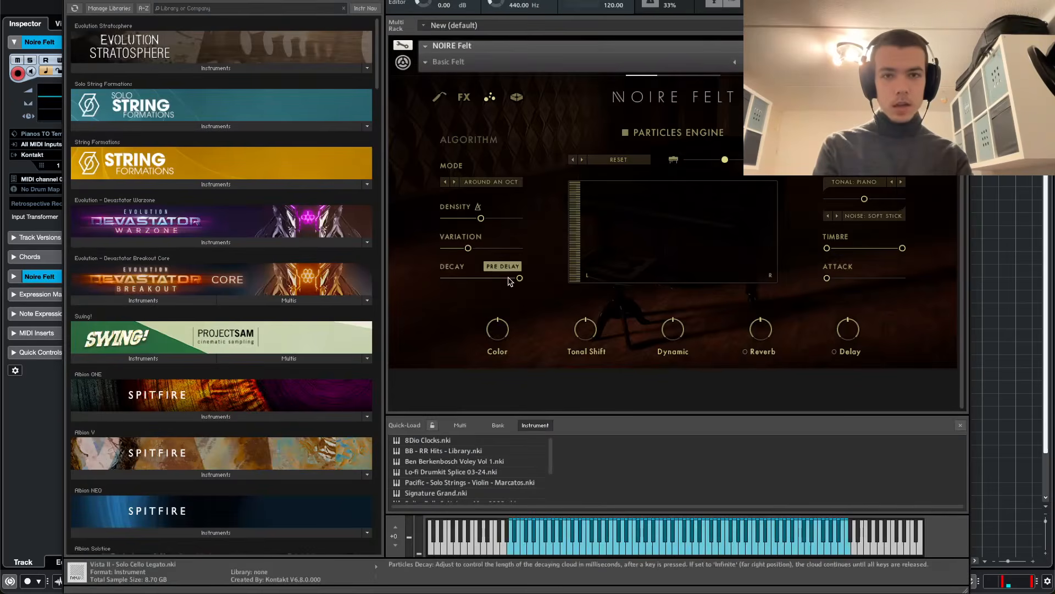
- Shorten the Particles Engine decay to just under halfway and set its mode to Close-By
{"action": "left_click_drag", "start_coordinate": [520, 278], "coordinate": [476, 277]}
{"action": "left_click", "coordinate": [489, 182]}
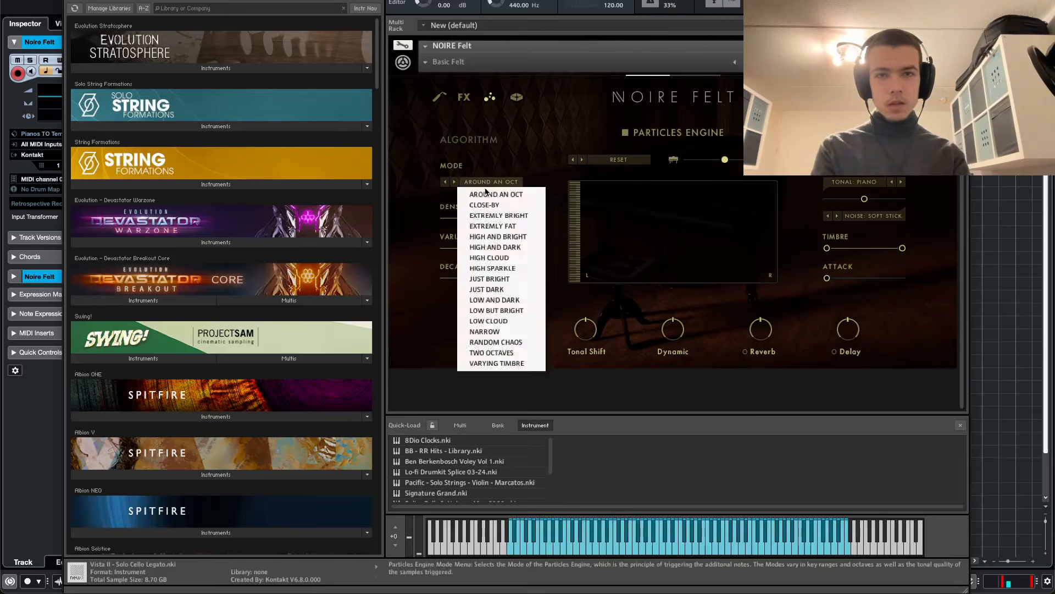
{"action": "left_click", "coordinate": [492, 207]}
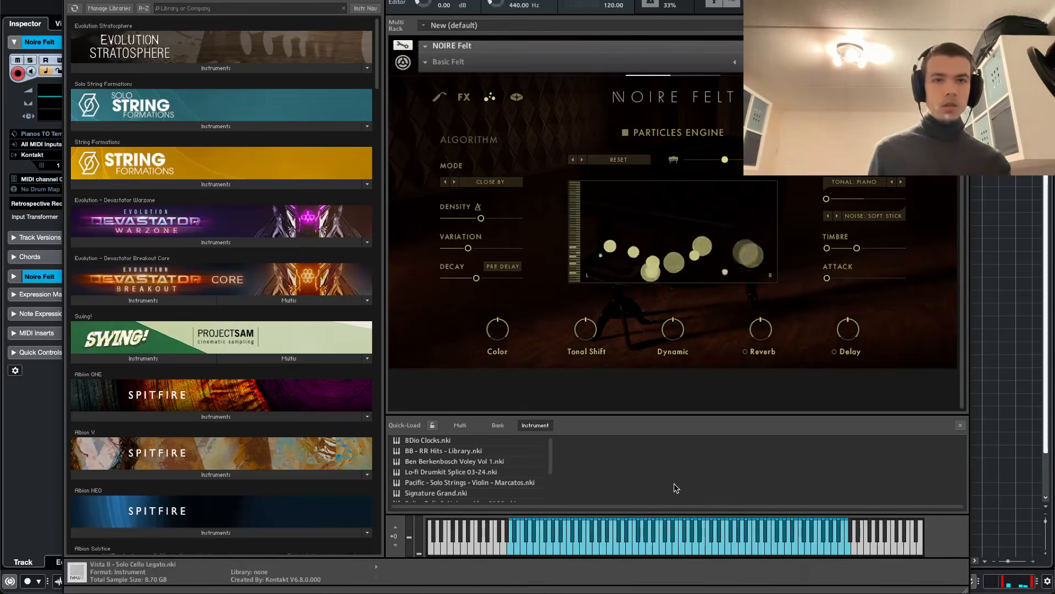
- Shift the piano/particles balance toward the particles and reduce the density and variation to their minimum
{"action": "left_click_drag", "start_coordinate": [725, 160], "coordinate": [771, 160]}
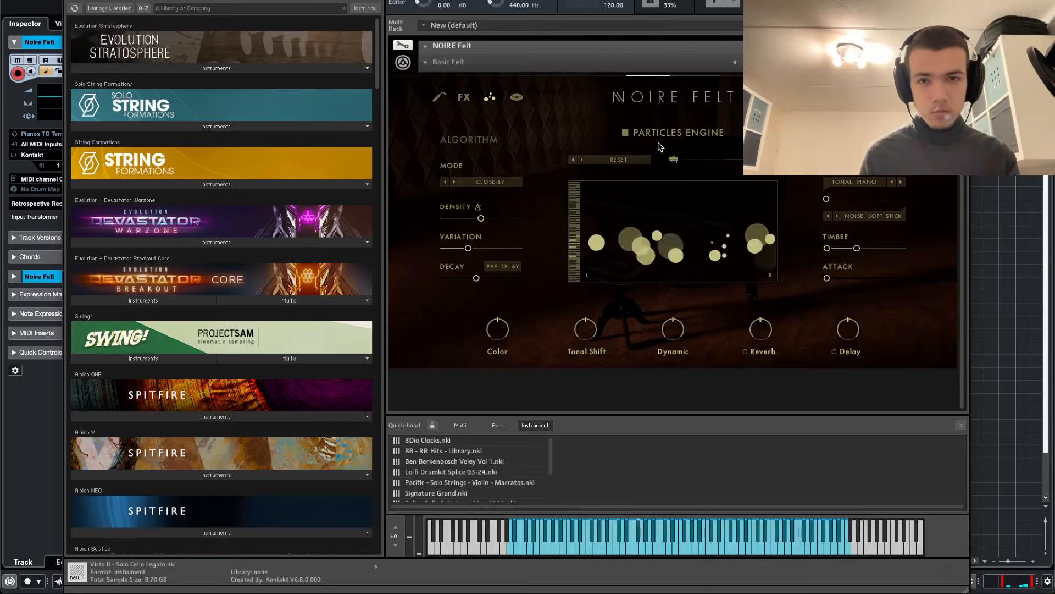
{"action": "left_click_drag", "start_coordinate": [480, 218], "coordinate": [466, 220]}
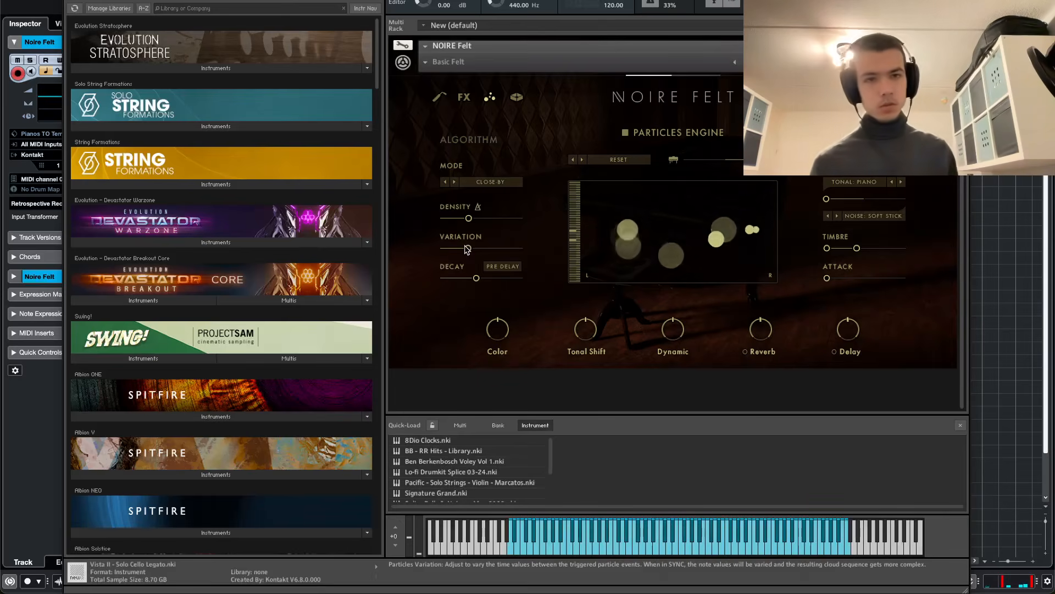
{"action": "left_click", "coordinate": [478, 207]}
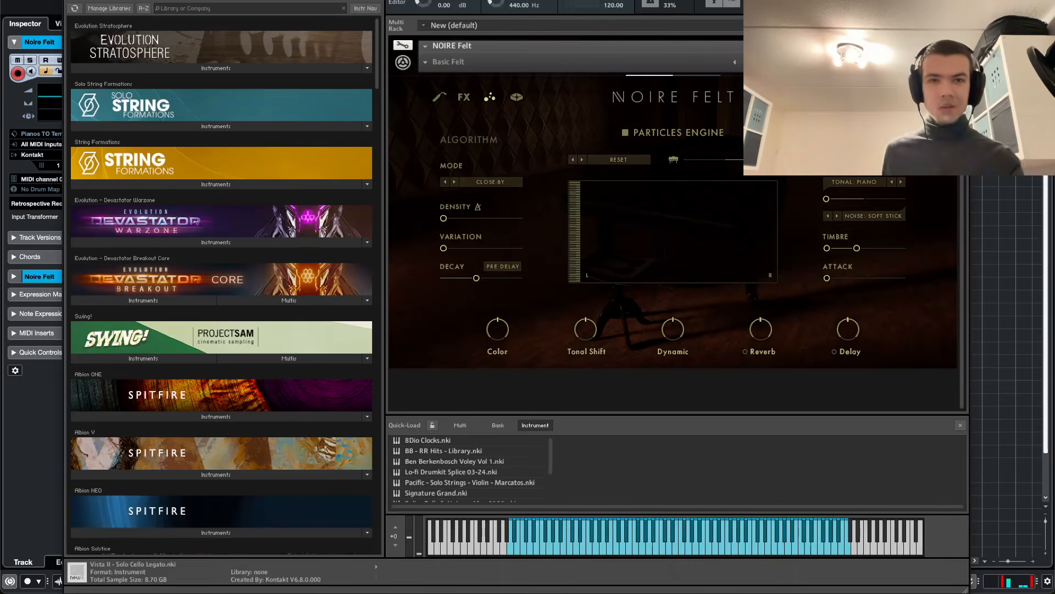
- Set the tonal sound source of the particles to Tonal: Plucked
{"action": "left_click", "coordinate": [855, 182]}
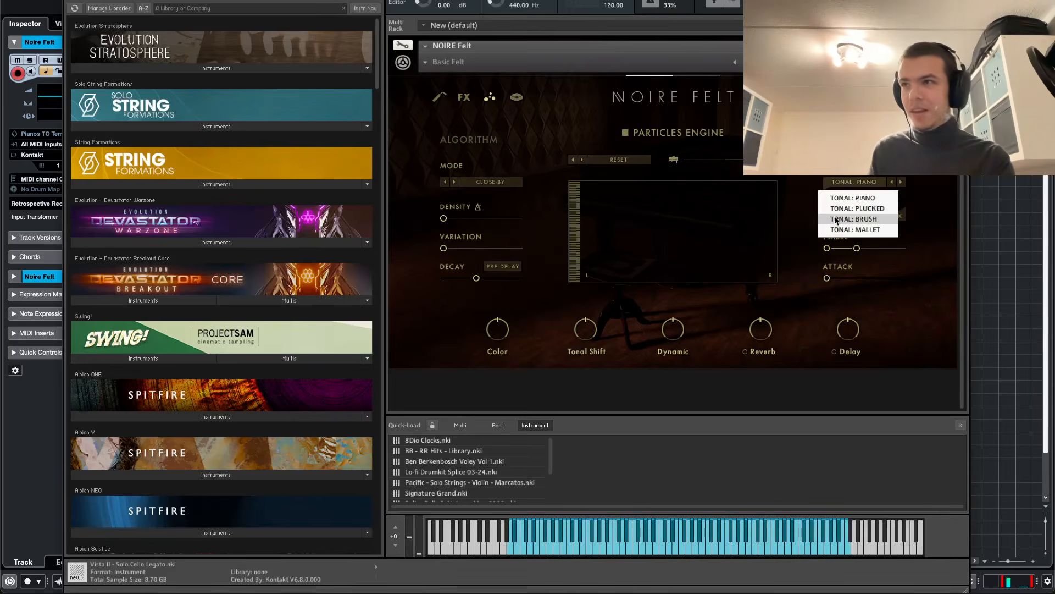
{"action": "left_click", "coordinate": [873, 209]}
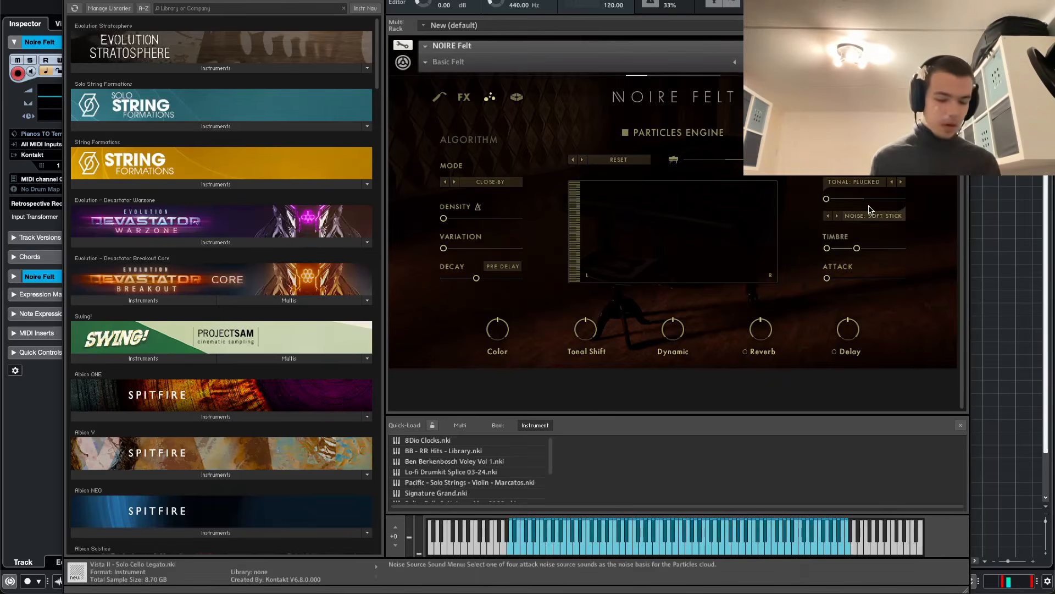
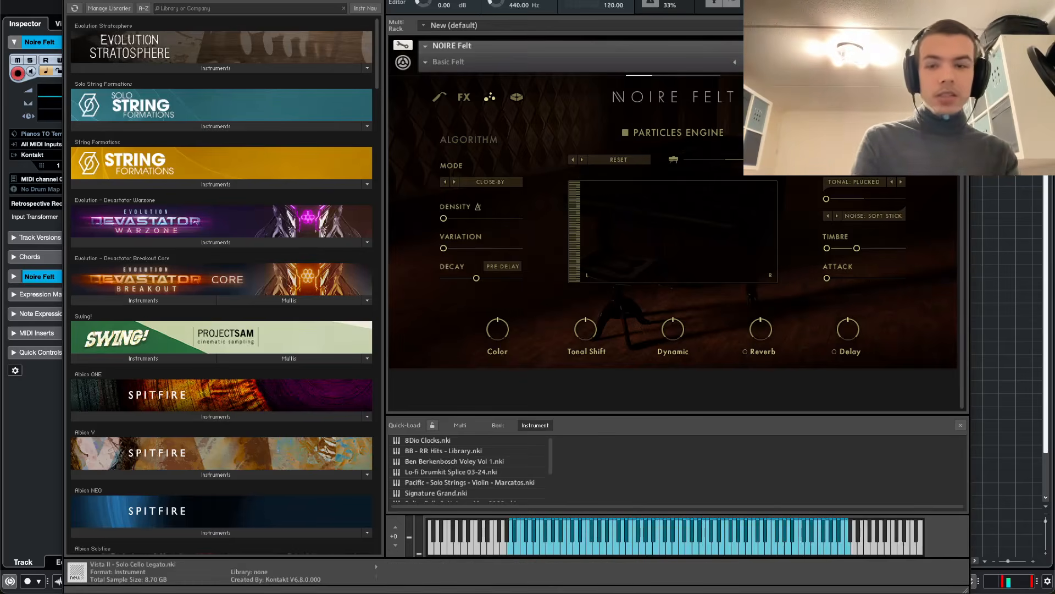
- Close the Noire Felt instrument window and switch the Tongue Drum Atmos track to the track version containing the MIDI part
{"action": "key", "text": "super+w"}
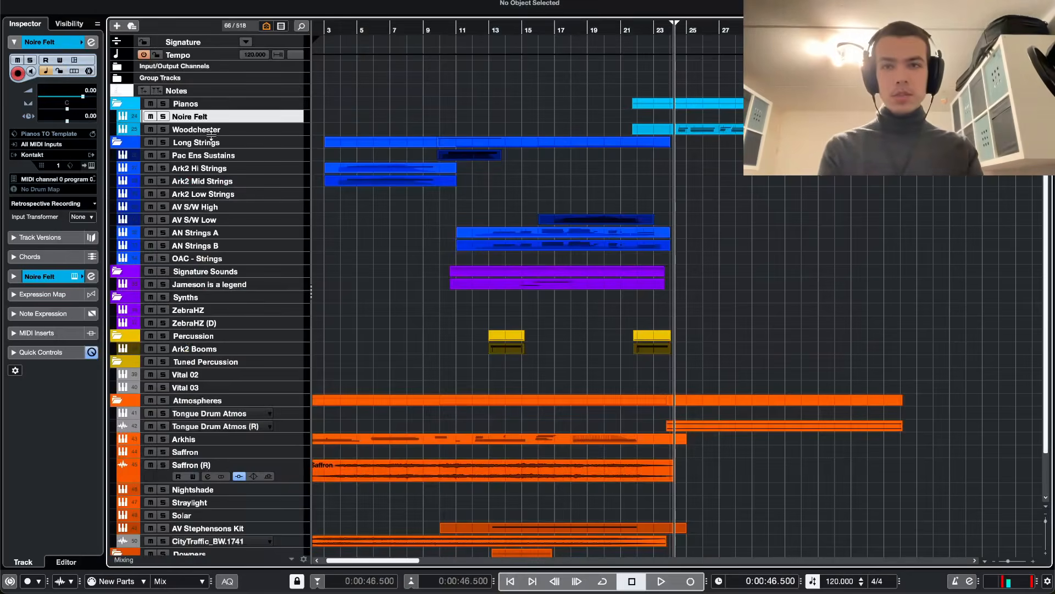
{"action": "key", "text": "h"}
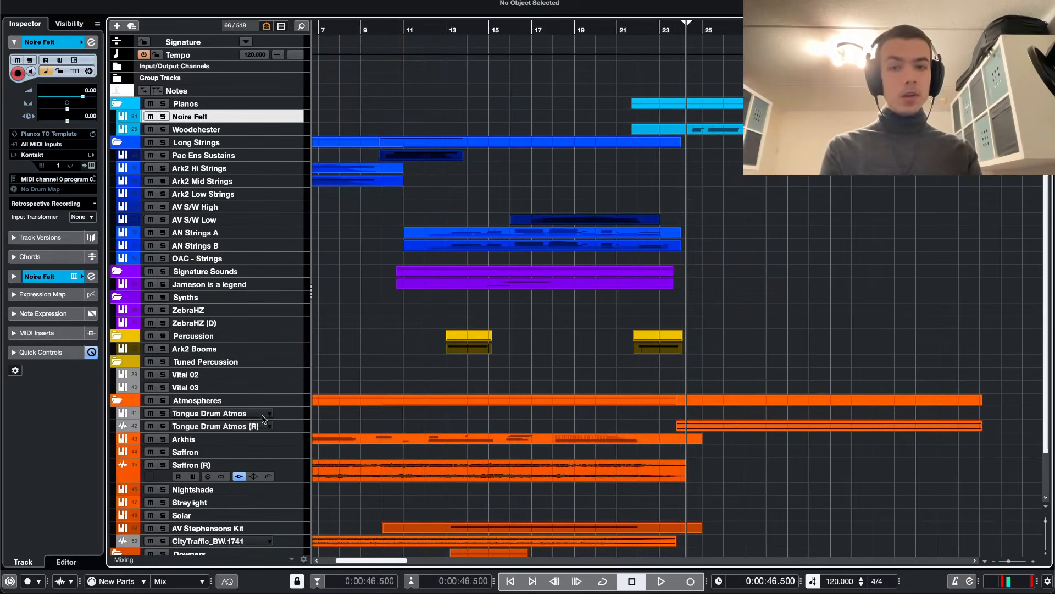
{"action": "left_click", "coordinate": [270, 414]}
{"action": "left_click", "coordinate": [289, 409]}
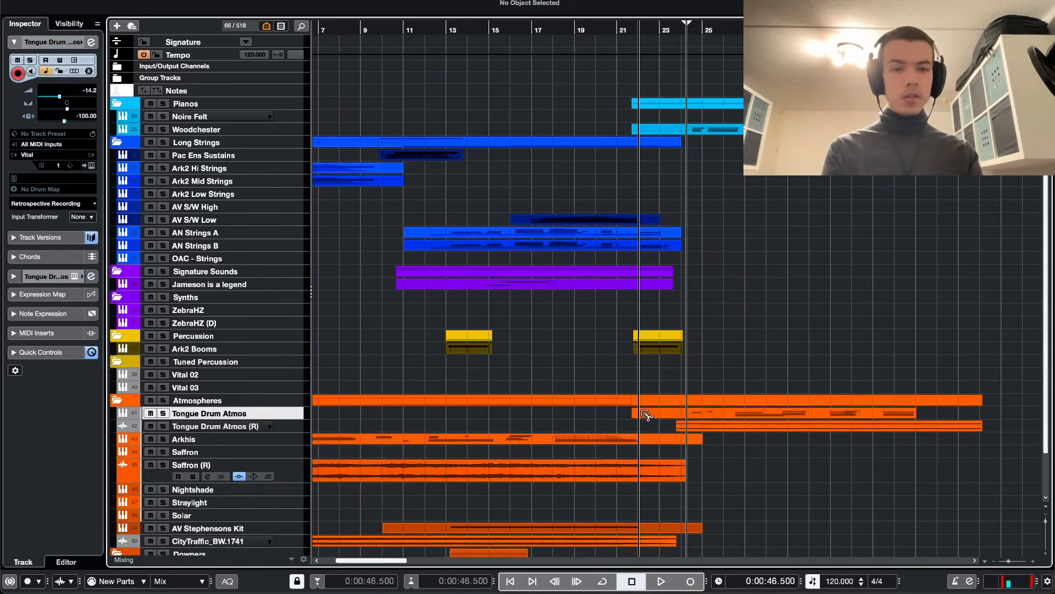
- Move the MIDI part from Tongue Drum Atmos onto the Noire Felt track, starting at 21.4.1.0
{"action": "left_click_drag", "start_coordinate": [646, 415], "coordinate": [647, 122]}
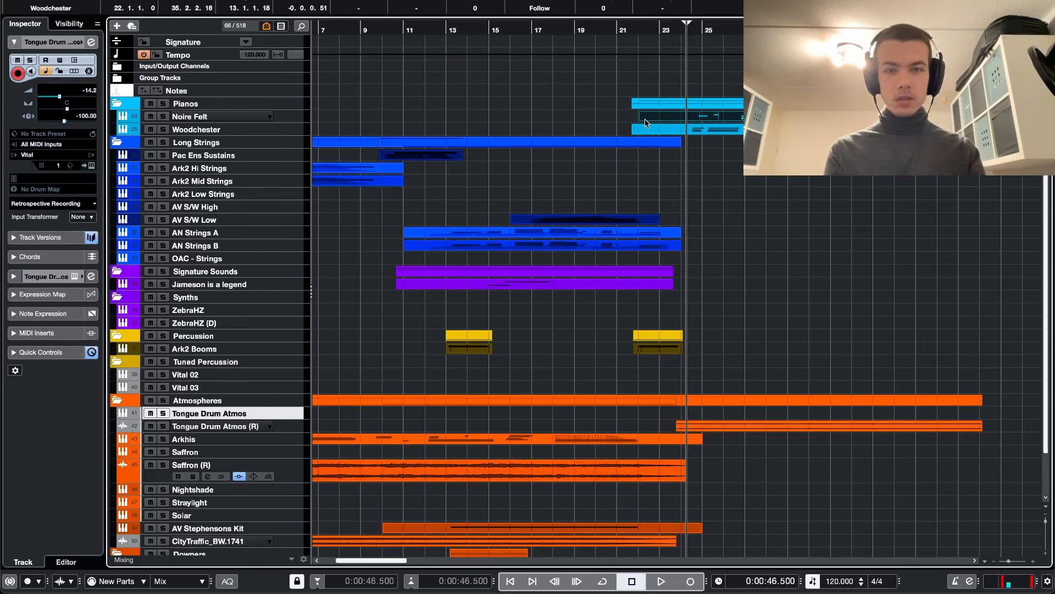
{"action": "key", "text": "h"}
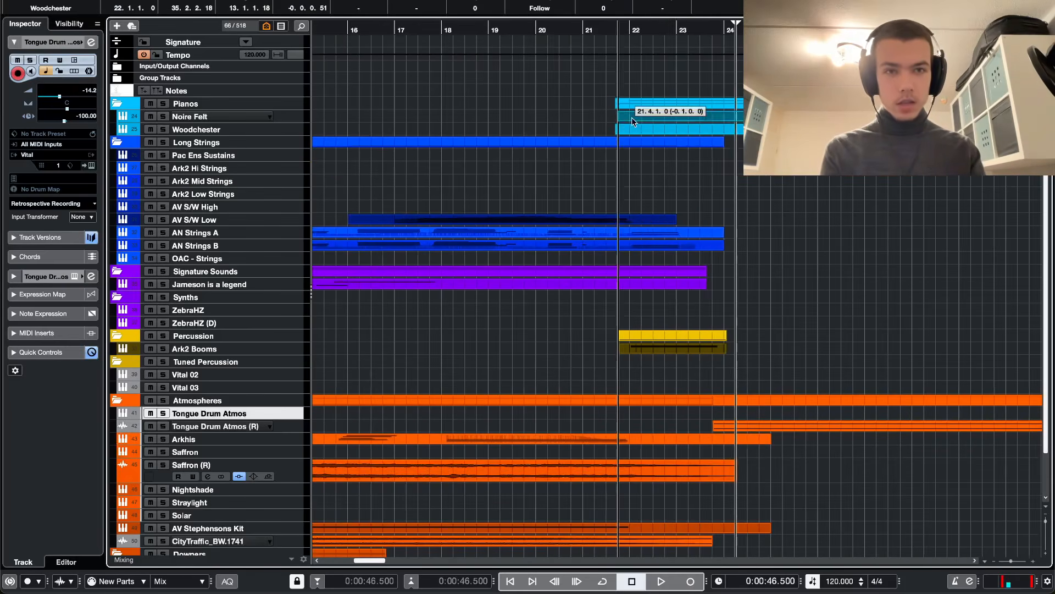
{"action": "key", "text": "g"}
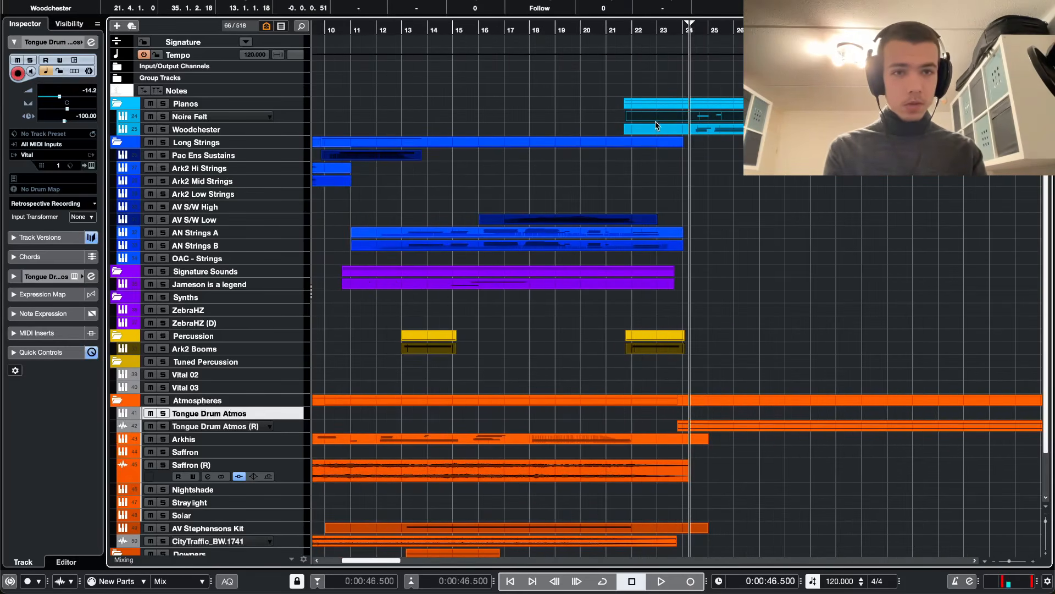
- Render the Noire Felt MIDI part in place to audio and delete the original MIDI part
{"action": "left_click", "coordinate": [220, 116]}
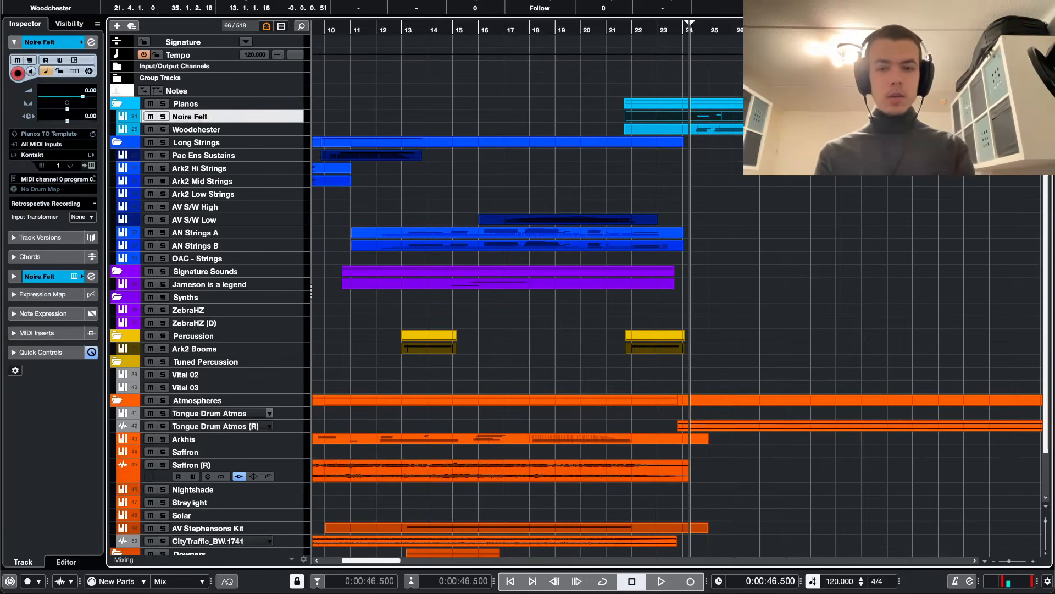
{"action": "key", "text": "alt+r"}
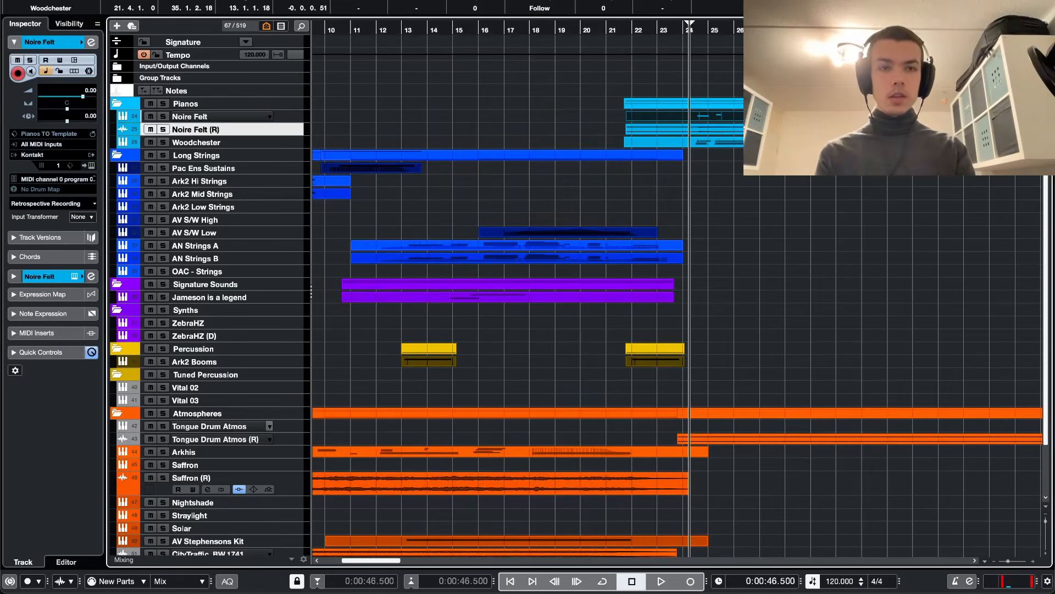
{"action": "left_click", "coordinate": [220, 115]}
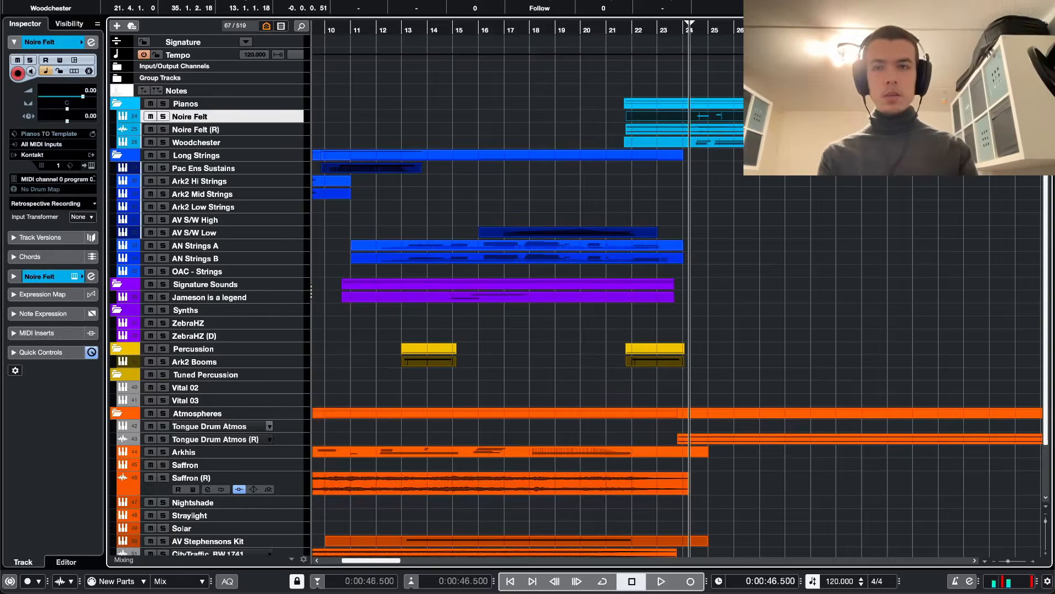
{"action": "key", "text": "Delete"}
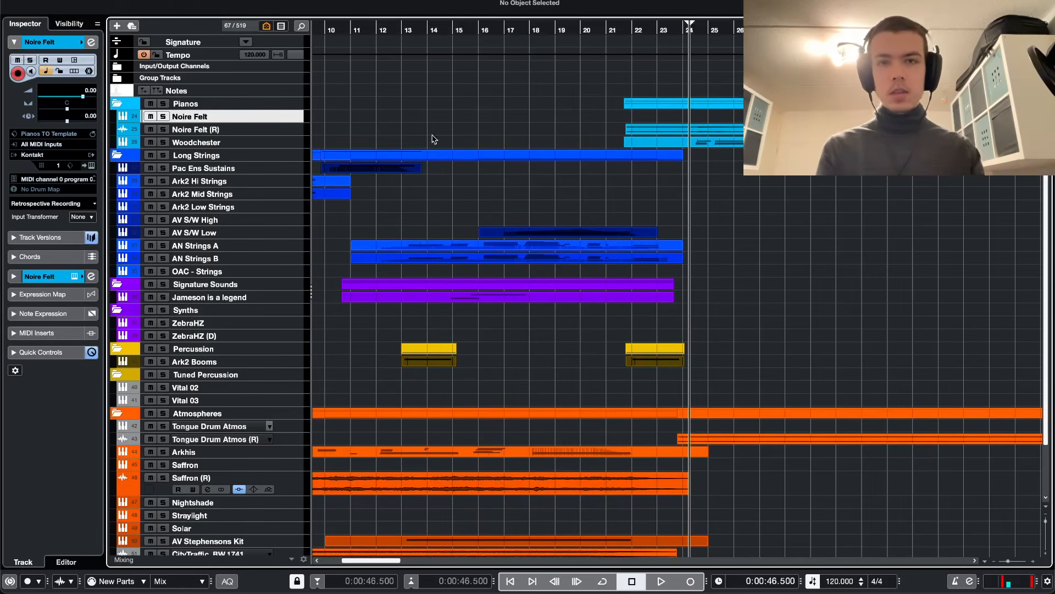
- Reverse the rendered audio event with the Reverse process and enlarge the Noire Felt (R) track
{"action": "right_click", "coordinate": [701, 141]}
{"action": "mouse_move", "coordinate": [726, 158]}
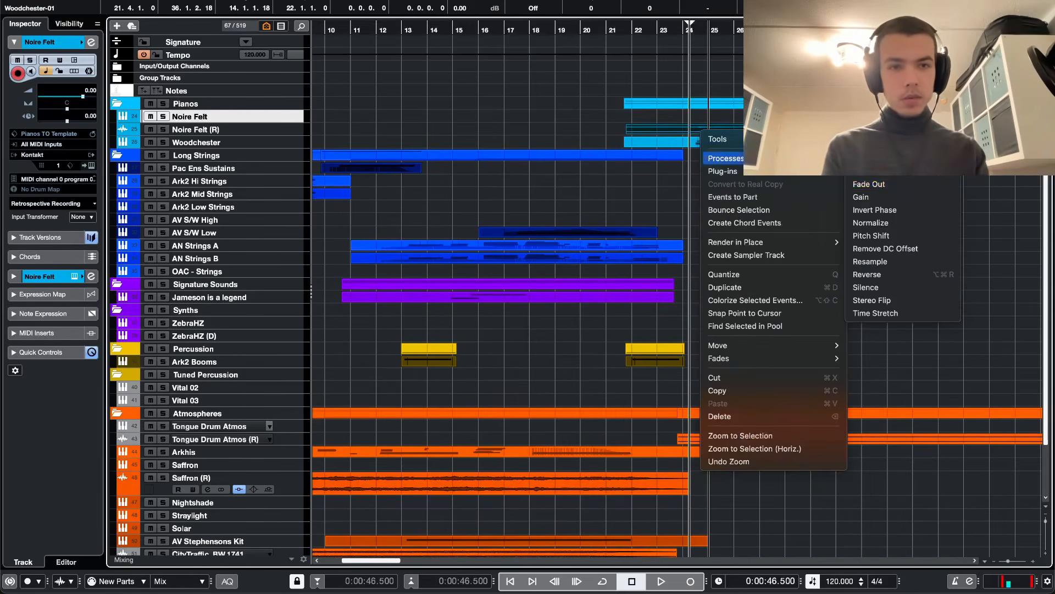
{"action": "left_click", "coordinate": [213, 133]}
{"action": "key", "text": "z"}
{"action": "scroll", "coordinate": [721, 301], "scroll_direction": "up", "scroll_amount": 5}
{"action": "scroll", "coordinate": [494, 312], "scroll_direction": "left", "scroll_amount": 5}
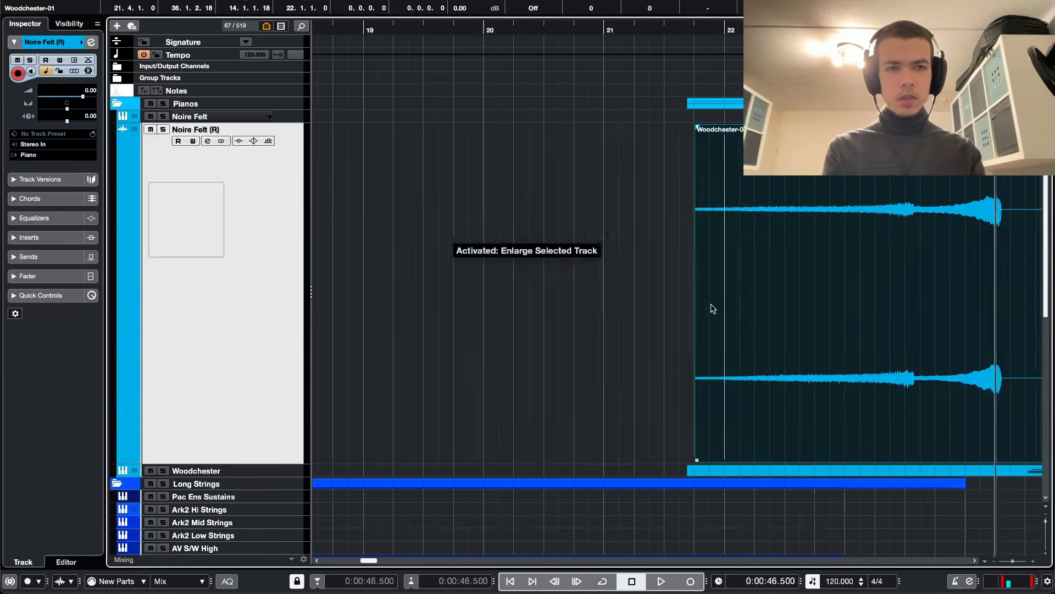
- Move the reversed audio event to start at 24.2.2.81 and play it back
{"action": "scroll", "coordinate": [713, 308], "scroll_direction": "right", "scroll_amount": 5}
{"action": "left_click_drag", "start_coordinate": [627, 304], "coordinate": [940, 301]}
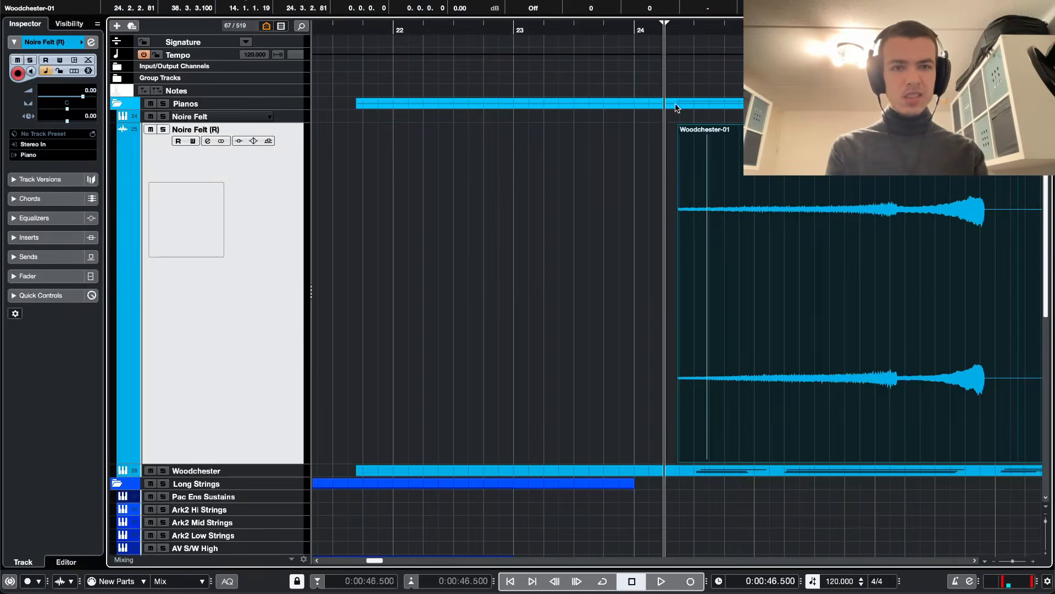
{"action": "key", "text": "space"}
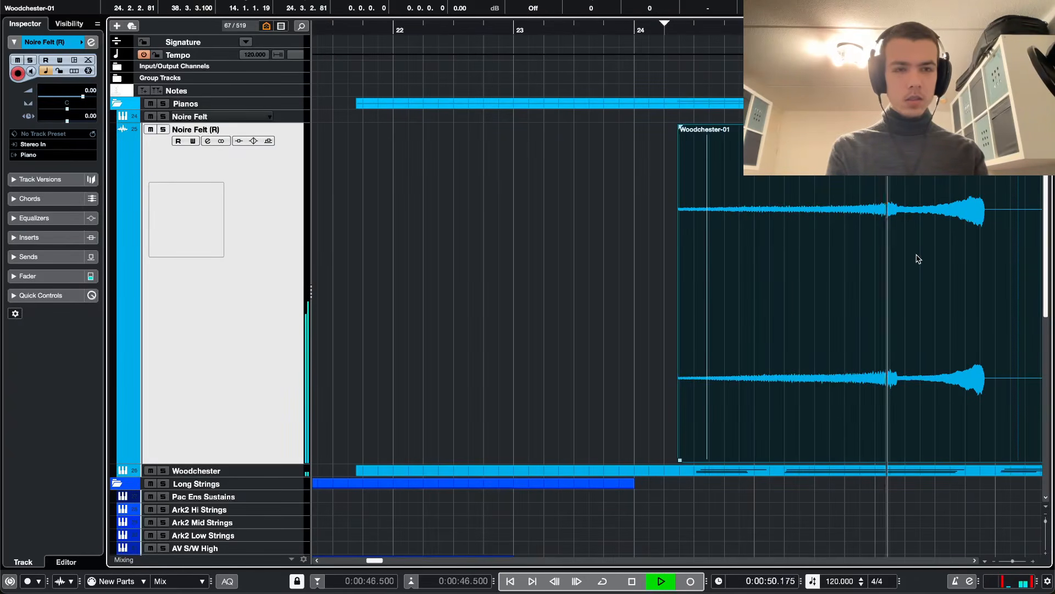
{"action": "key", "text": "space"}
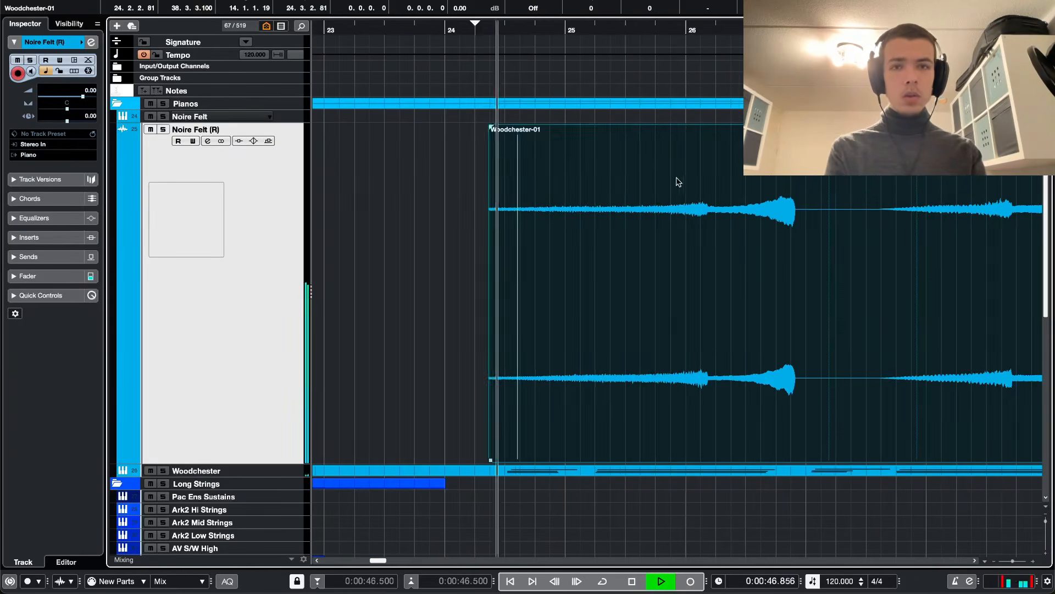
- Duplicate the Noire Felt (R) track, remove the audio event from the duplicate, and return the tracks to normal height
{"action": "right_click", "coordinate": [183, 187]}
{"action": "left_click", "coordinate": [215, 224]}
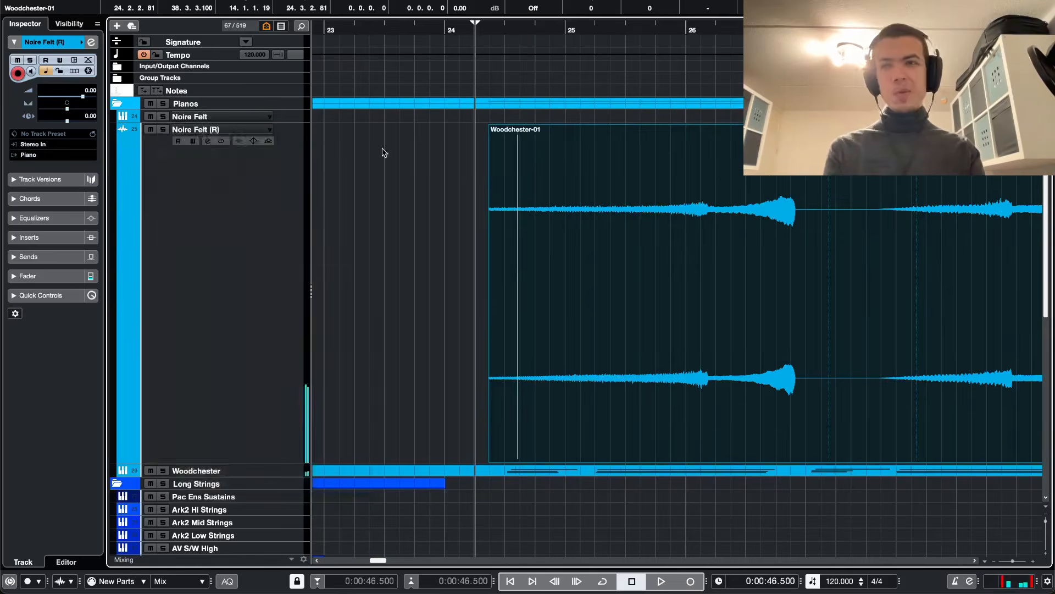
{"action": "key", "text": "ctrl+alt+e"}
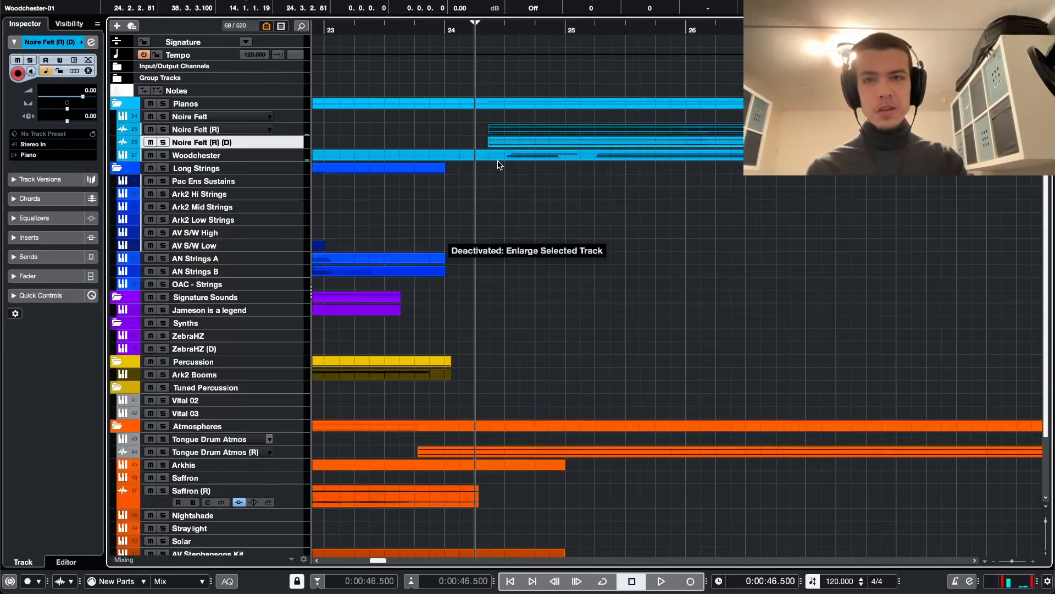
{"action": "key", "text": "ctrl+alt+e"}
{"action": "key", "text": "ctrl+alt+e"}
{"action": "left_click", "coordinate": [189, 104]}
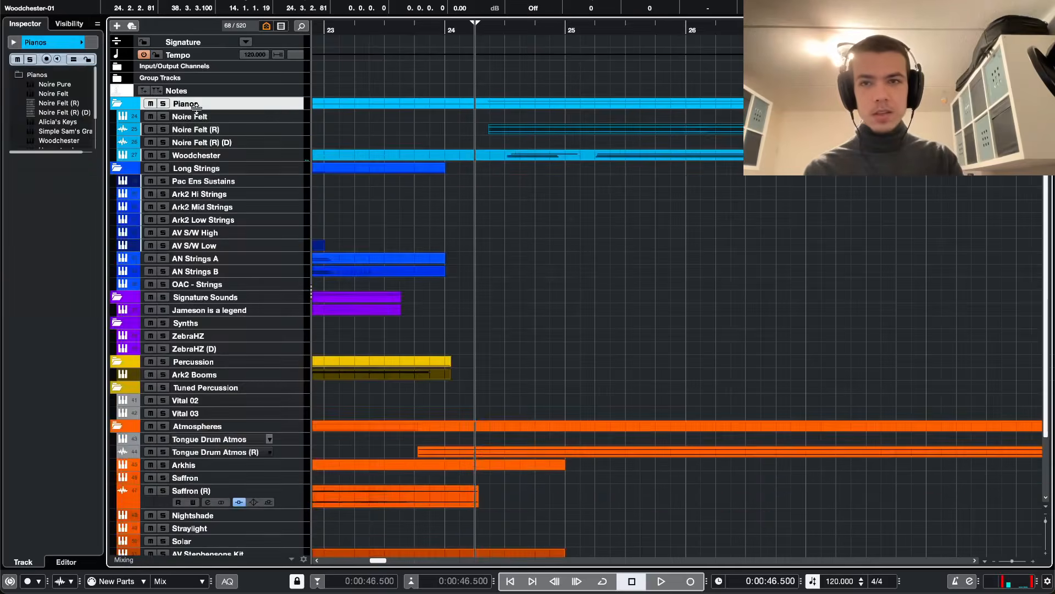
- Split the audio event on the enlarged Noire Felt (R) track at 26.1.4.29 and move the second piece further along the timeline
{"action": "left_click", "coordinate": [202, 116]}
{"action": "key", "text": "ctrl+alt+e"}
{"action": "scroll", "coordinate": [618, 253], "scroll_direction": "down", "scroll_amount": 1}
{"action": "key", "text": "ctrl+alt+e"}
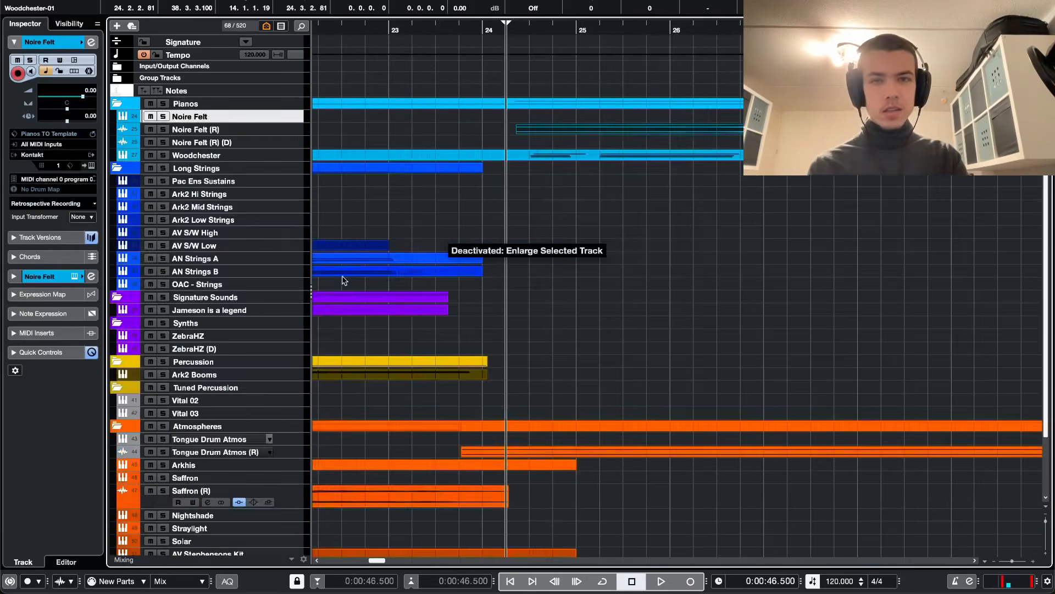
{"action": "left_click", "coordinate": [262, 133]}
{"action": "key", "text": "ctrl+alt+e"}
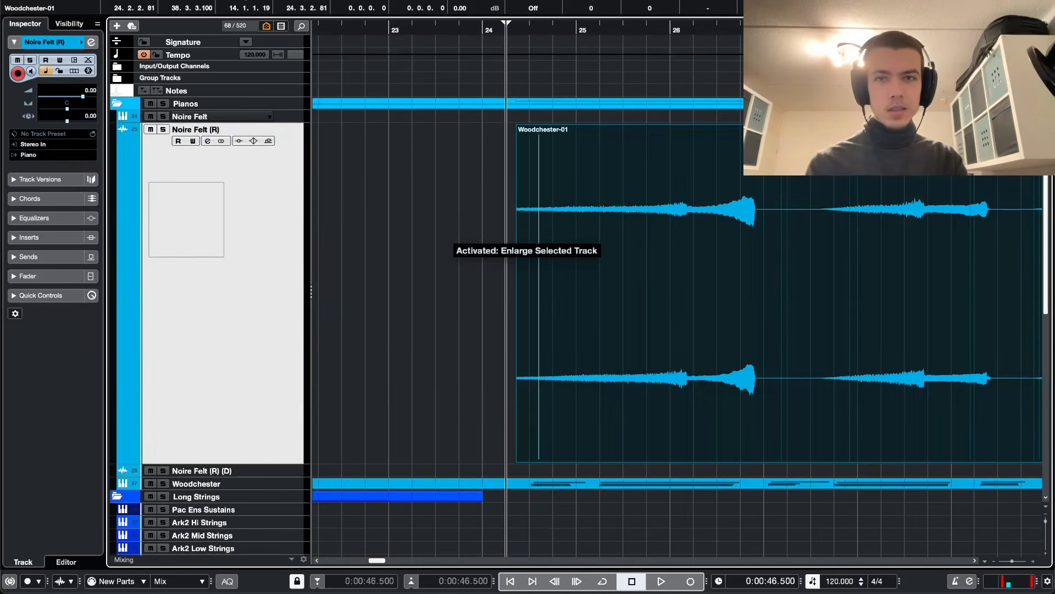
{"action": "left_click", "coordinate": [694, 197], "text": "alt"}
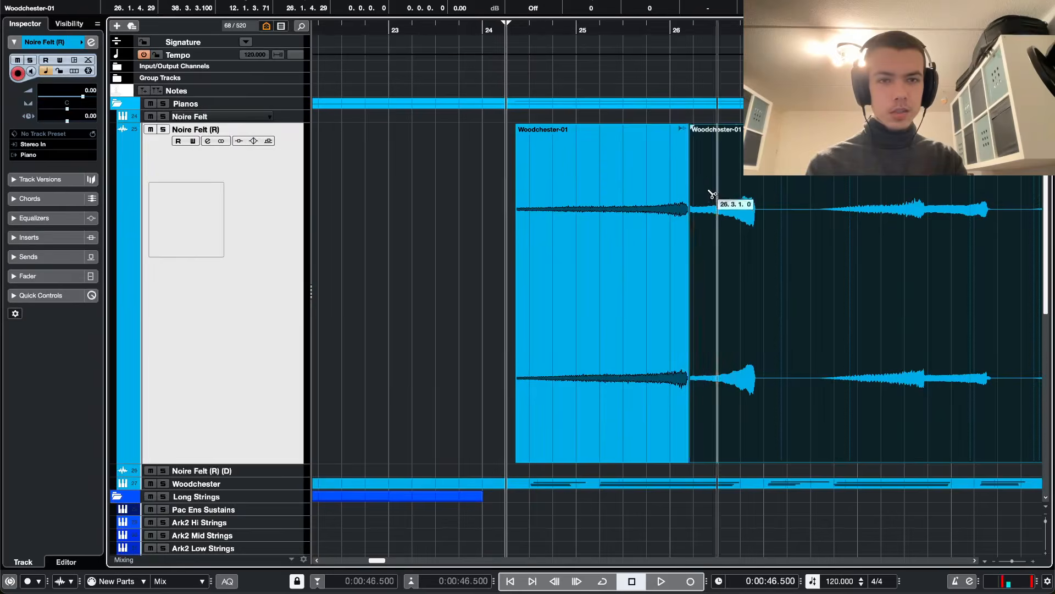
{"action": "left_click_drag", "start_coordinate": [707, 200], "coordinate": [1025, 204]}
- Add a very short fade-out to the end of the first reversed piece and play it back
{"action": "key", "text": "space"}
{"action": "left_click_drag", "start_coordinate": [687, 127], "coordinate": [683, 128]}
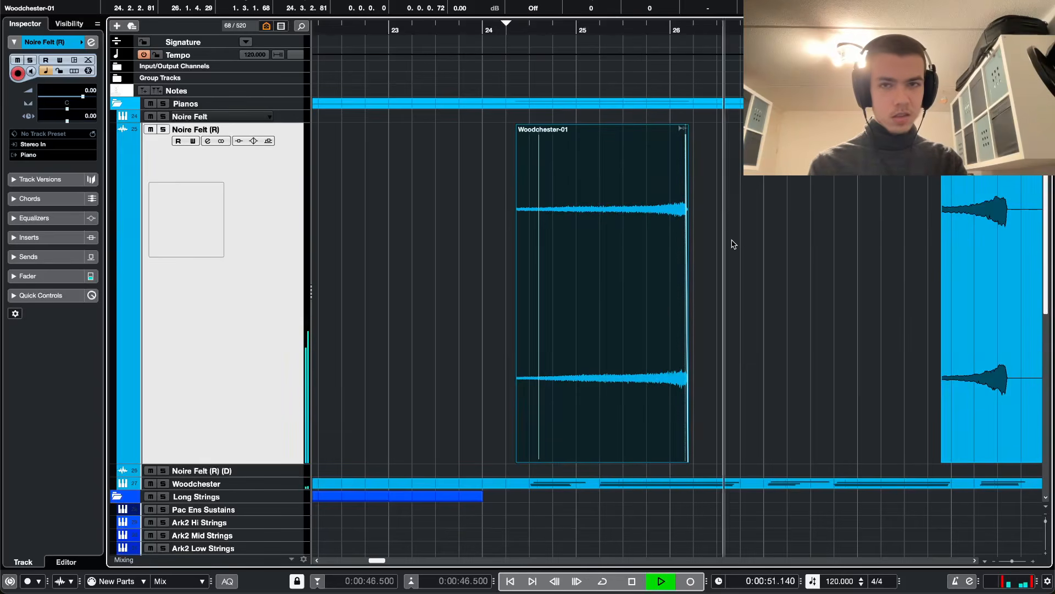
{"action": "key", "text": "space"}
- Solo the Noire Felt (R) track and load ValhallaVintageVerb in its third insert slot
{"action": "key", "text": "s"}
{"action": "key", "text": "e"}
{"action": "left_click", "coordinate": [334, 231]}
{"action": "type", "text": "vint"}
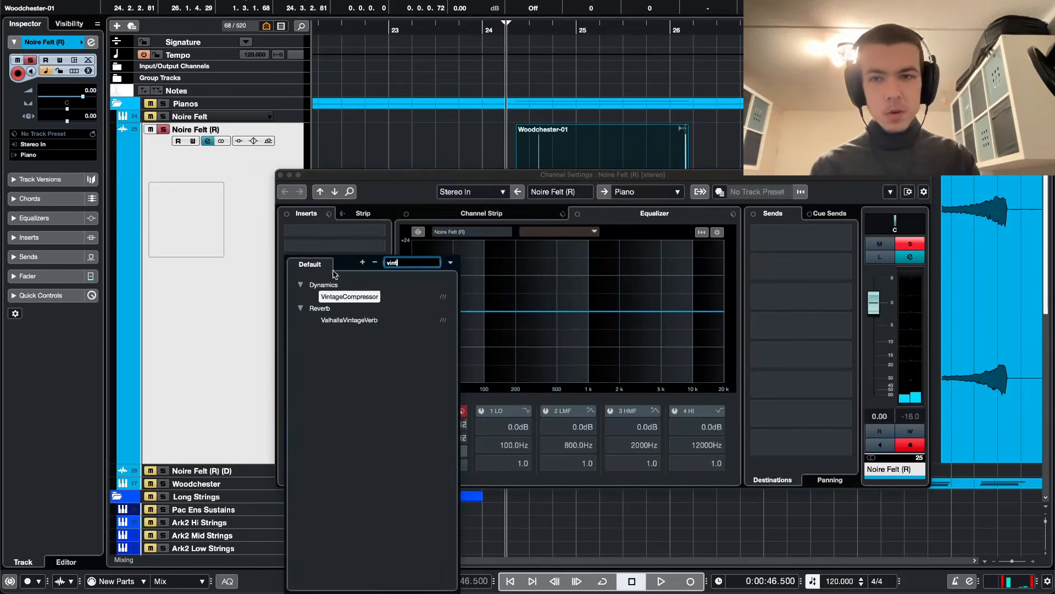
{"action": "double_click", "coordinate": [343, 321]}
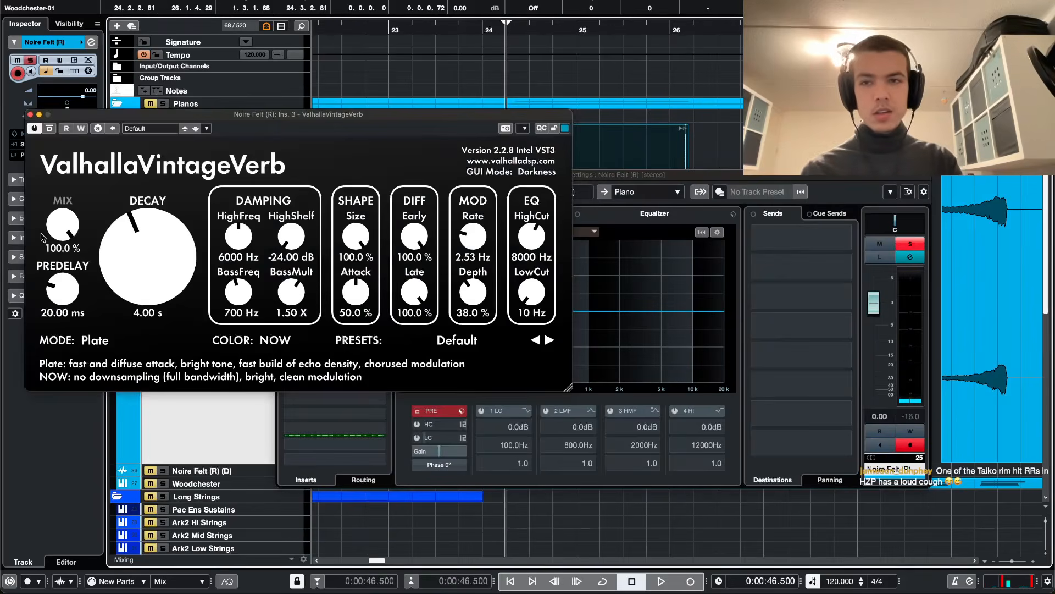
- Set the reverb's Mix to about 63.3 % and its Decay to about 4.66 s, then close the plug-in window
{"action": "left_click_drag", "start_coordinate": [54, 228], "coordinate": [55, 247]}
{"action": "left_click_drag", "start_coordinate": [137, 269], "coordinate": [121, 248]}
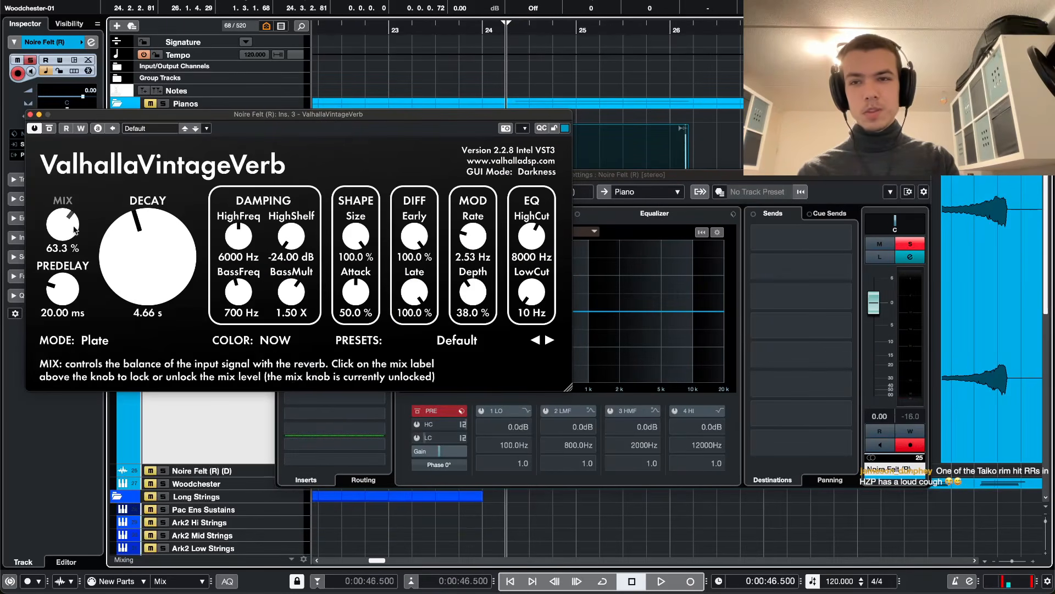
{"action": "key", "text": "super+w"}
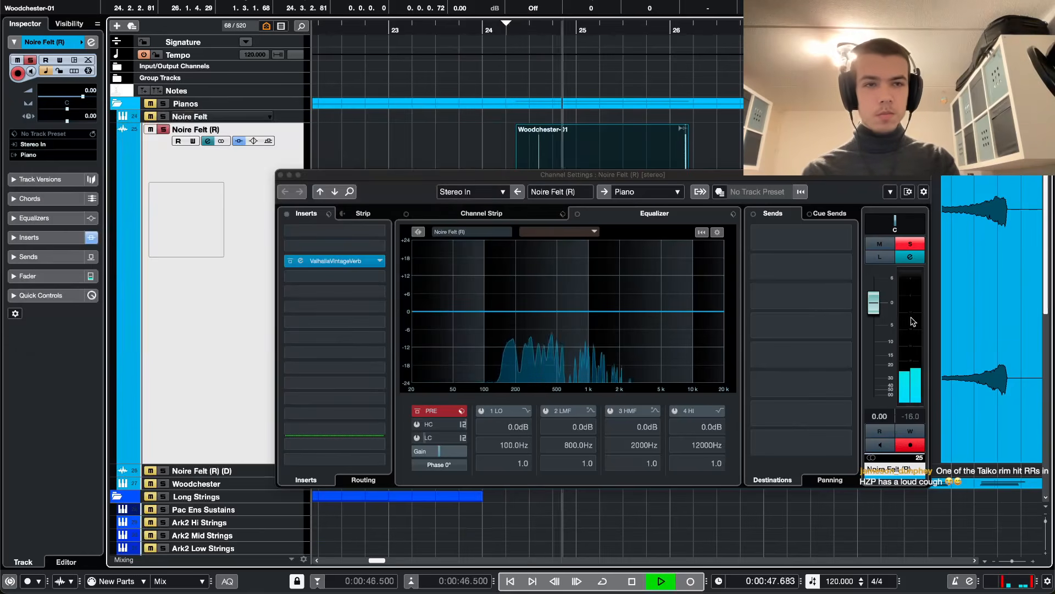
- Move the ValhallaVintageVerb insert two slots down and load Timeless 3 in the third insert slot ahead of it
{"action": "left_click_drag", "start_coordinate": [331, 265], "coordinate": [329, 282]}
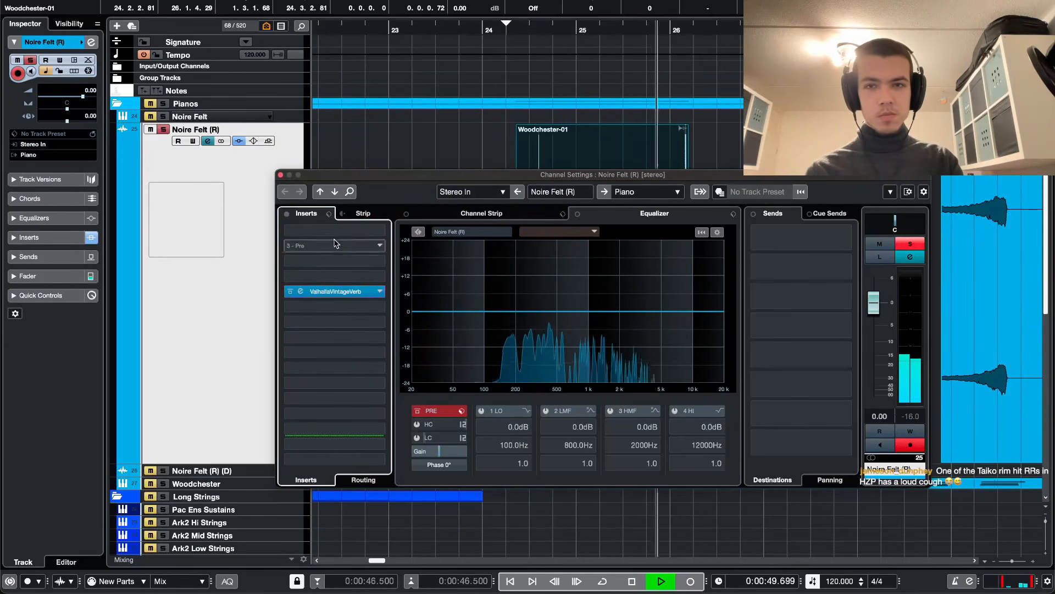
{"action": "key", "text": "space"}
{"action": "left_click", "coordinate": [330, 265]}
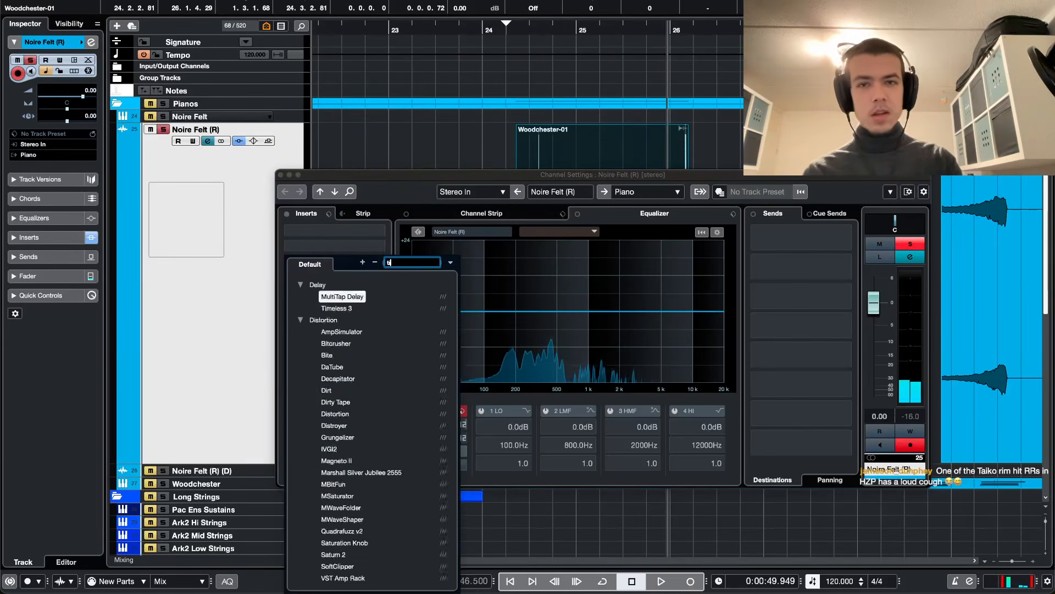
{"action": "type", "text": "time"}
{"action": "key", "text": "Return"}
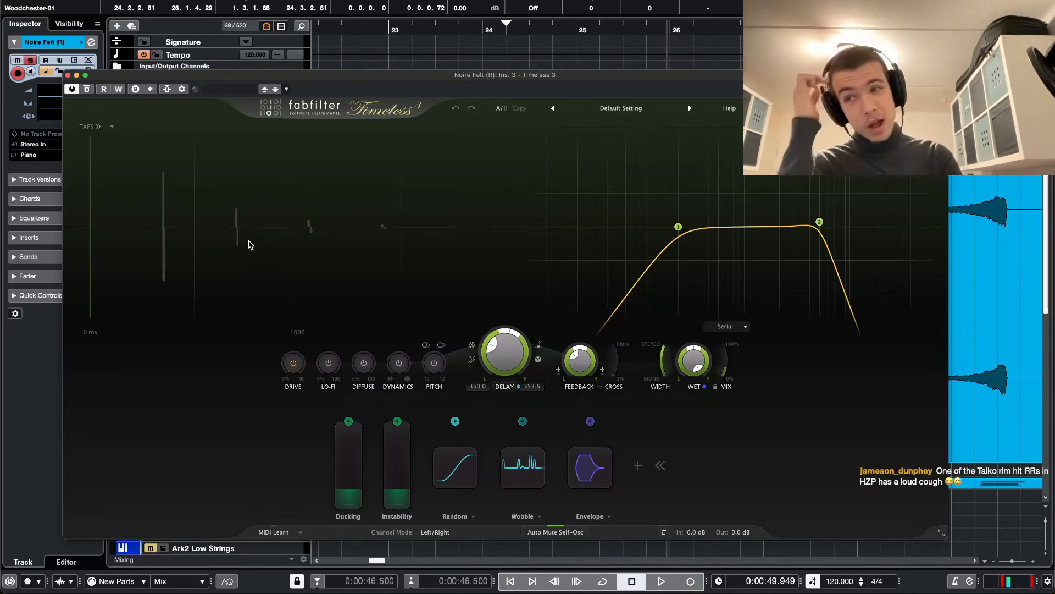
- Set the Timeless 3 delay to Ping Pong L-R with 1/4 Note sync during playback, then close its window
{"action": "key", "text": "KP_1"}
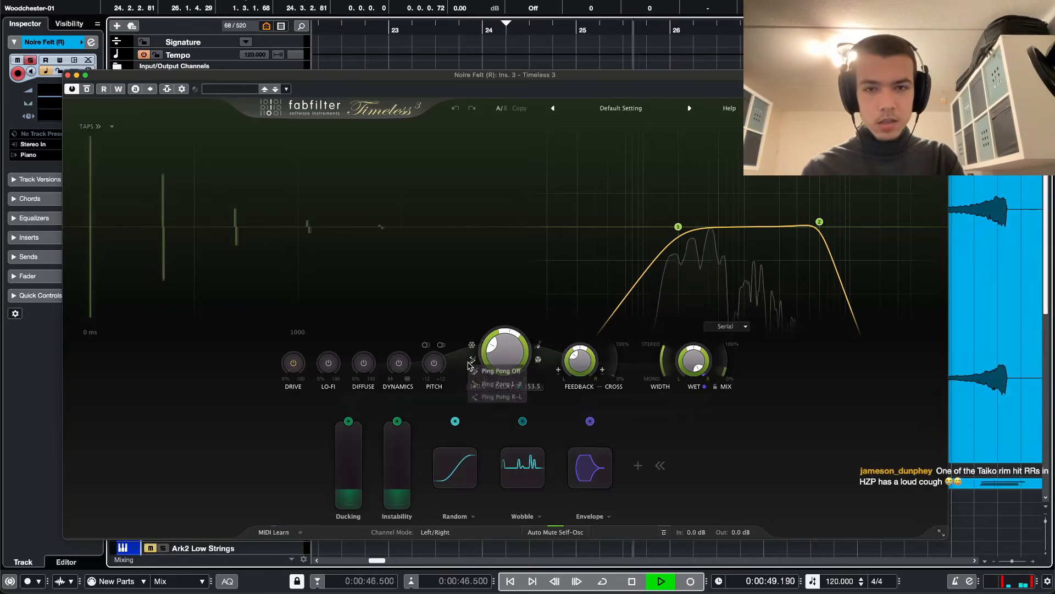
{"action": "left_click", "coordinate": [491, 384]}
{"action": "left_click", "coordinate": [539, 347]}
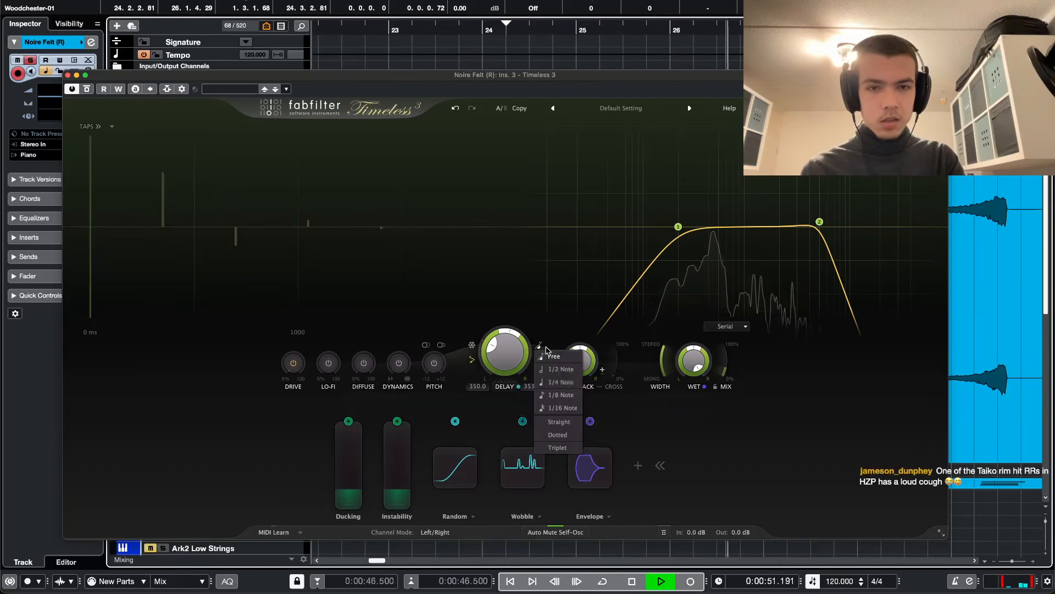
{"action": "left_click", "coordinate": [567, 382]}
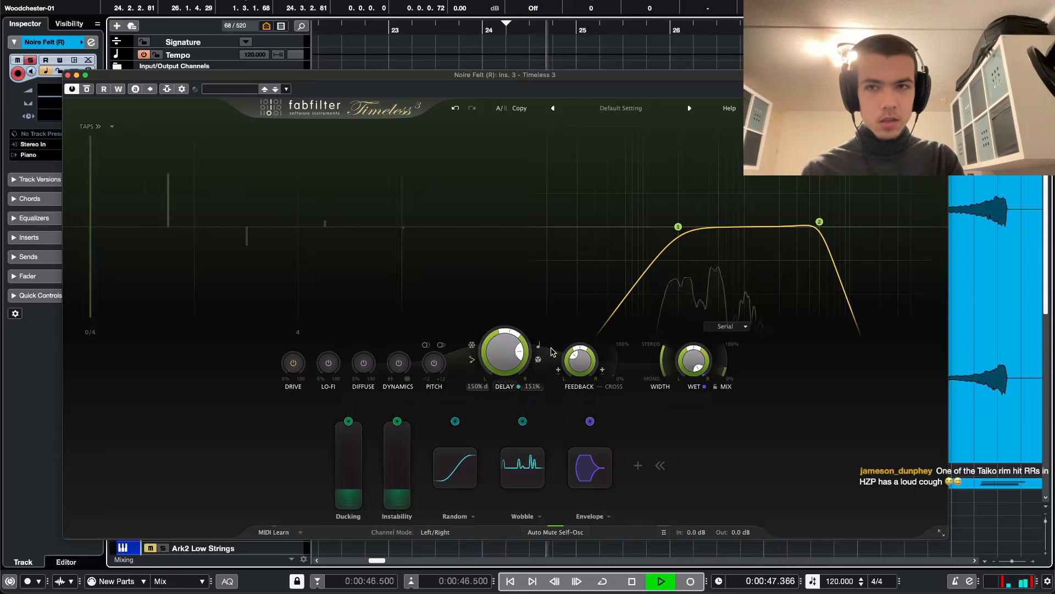
{"action": "key", "text": "super+w"}
- Bypass the ValhallaVintageVerb insert in the Noire Felt (R) channel settings
{"action": "left_click", "coordinate": [208, 141]}
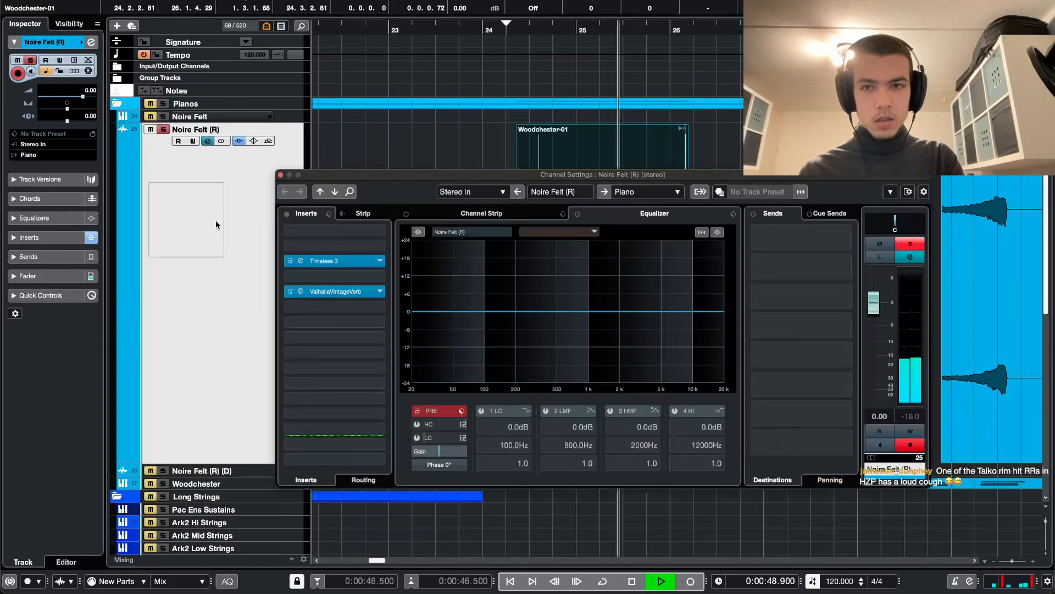
{"action": "left_click", "coordinate": [290, 291]}
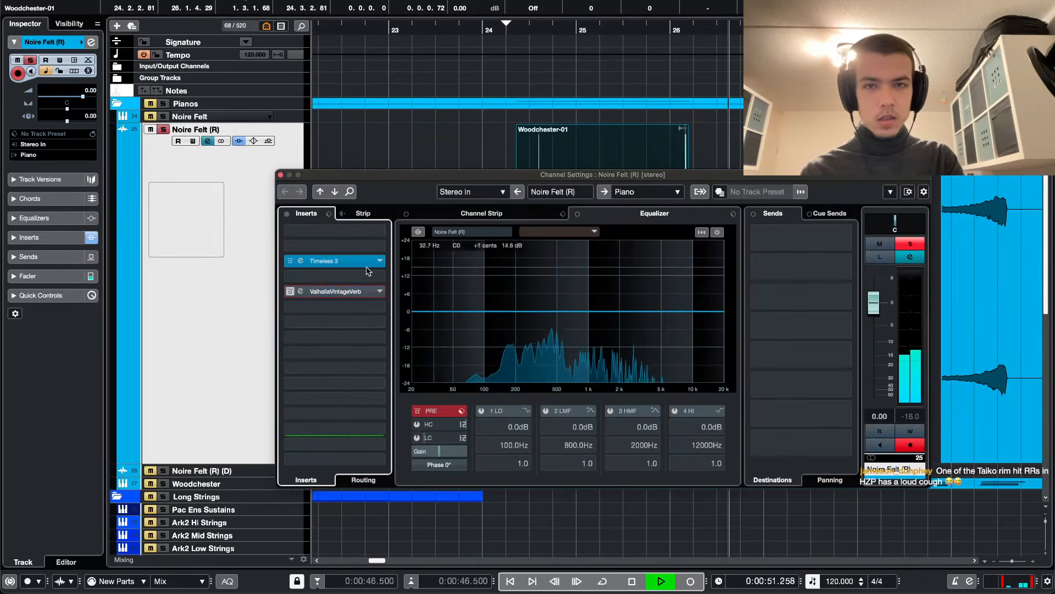
- Change the Timeless 3 delay sync on Noire Felt (R) to 1/8 Note and restart playback
{"action": "key", "text": "space"}
{"action": "key", "text": "space"}
{"action": "left_click", "coordinate": [328, 263]}
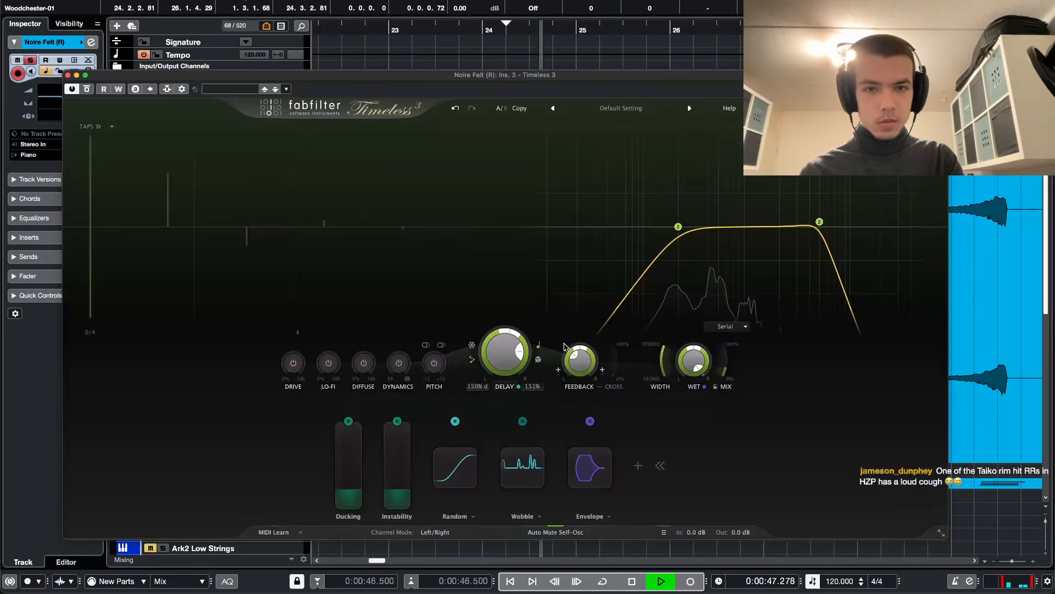
{"action": "key", "text": "space"}
{"action": "left_click", "coordinate": [539, 344]}
{"action": "left_click", "coordinate": [559, 406]}
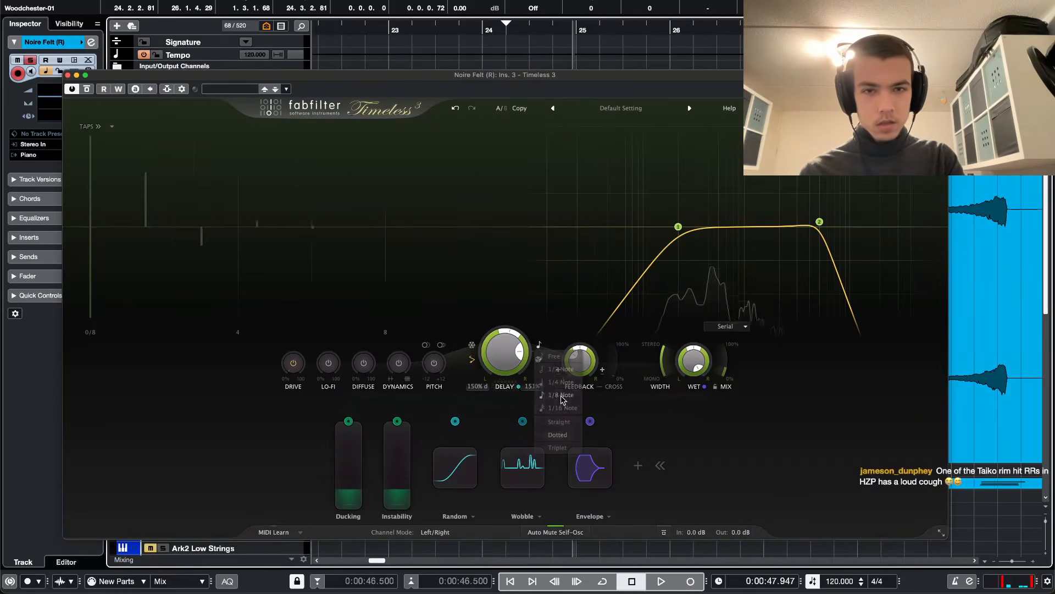
{"action": "key", "text": "space"}
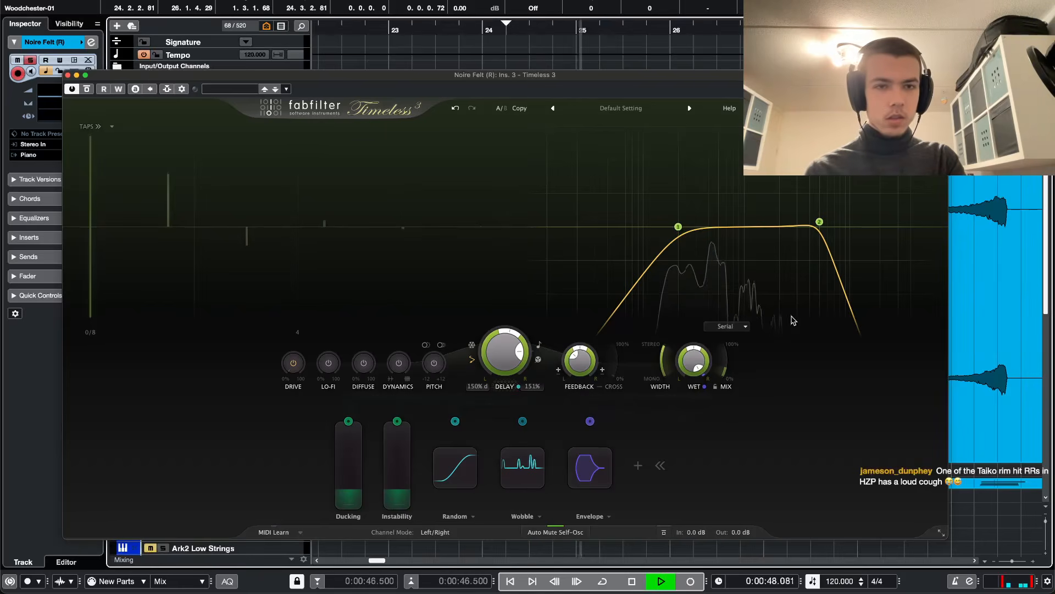
- Set the Timeless 3 Feedback to about 44.4 %, close its window and reactivate the ValhallaVintageVerb insert
{"action": "mouse_move", "coordinate": [681, 249]}
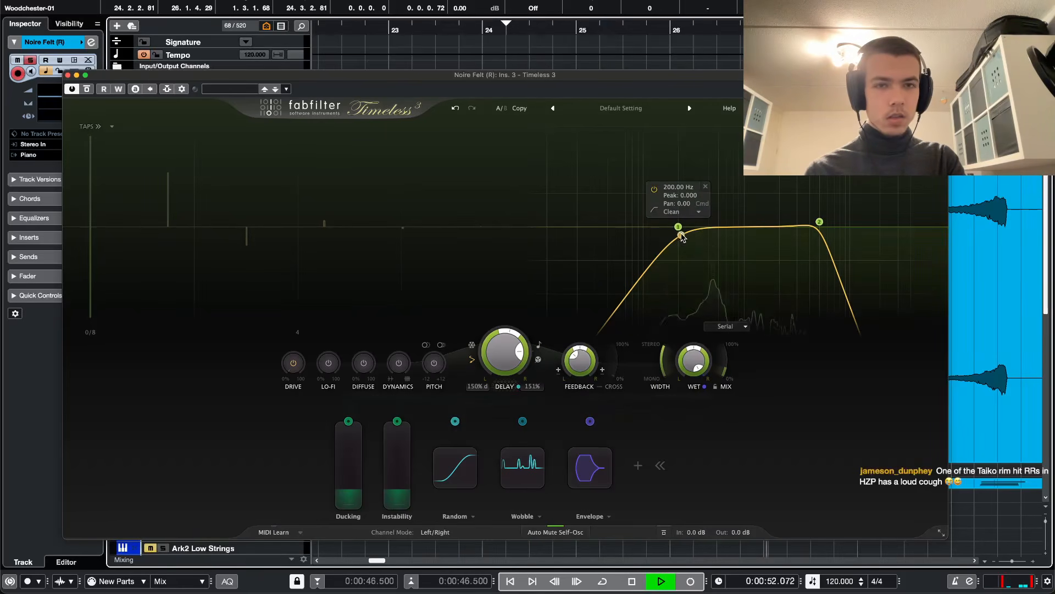
{"action": "key", "text": "space"}
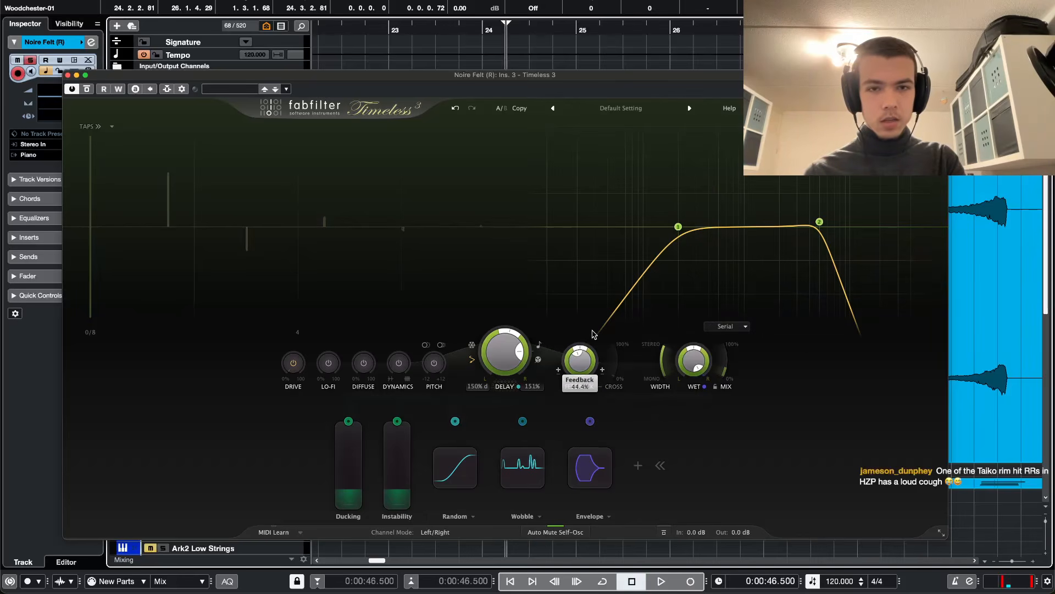
{"action": "key", "text": "super+w"}
{"action": "key", "text": "super+w"}
{"action": "key", "text": "space"}
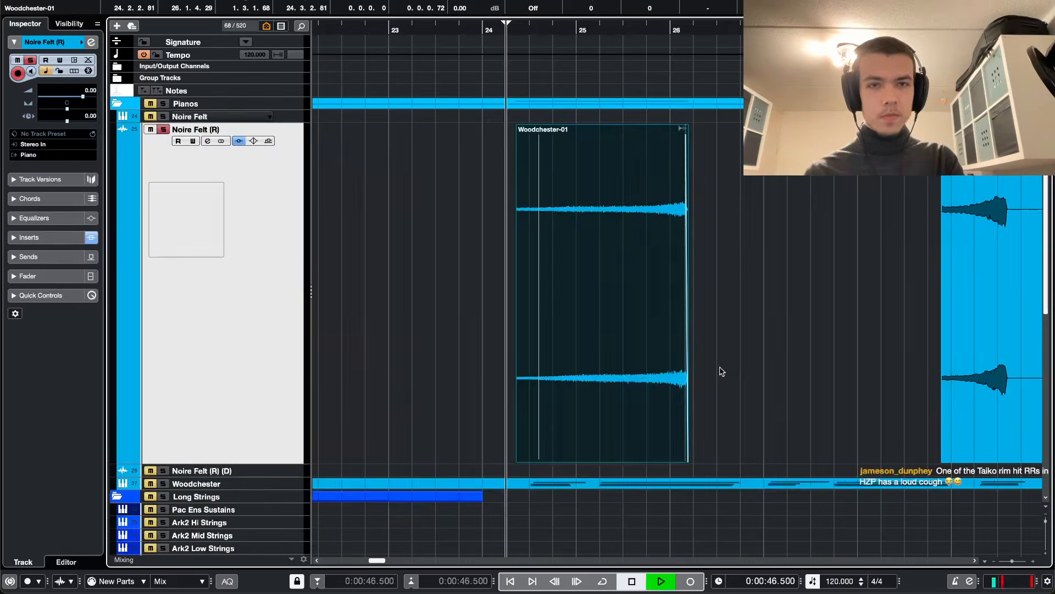
{"action": "key", "text": "e"}
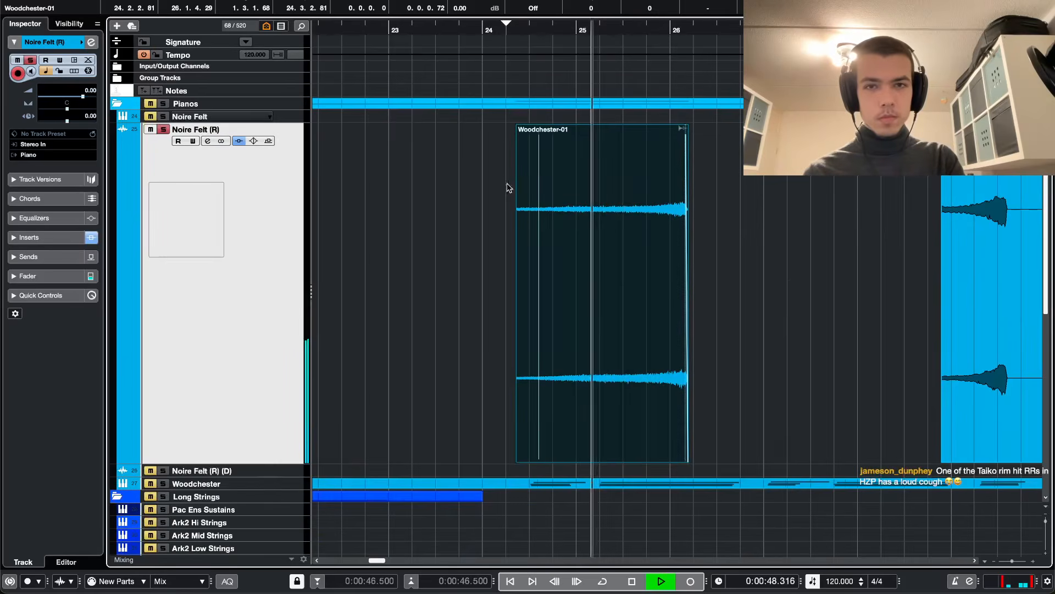
{"action": "key", "text": "super+w"}
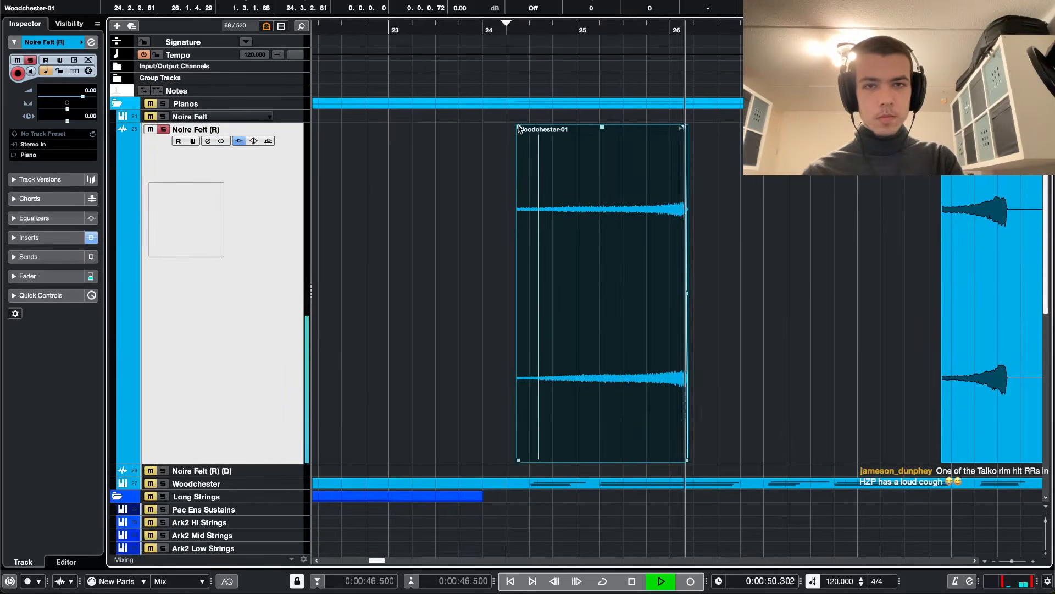
- Turn off the enlarged view of the selected track and lower the Noire Felt (R) channel fader to -12.3 dB
{"action": "left_click_drag", "start_coordinate": [516, 127], "coordinate": [552, 128]}
{"action": "key", "text": "alt+super+e"}
{"action": "key", "text": "e"}
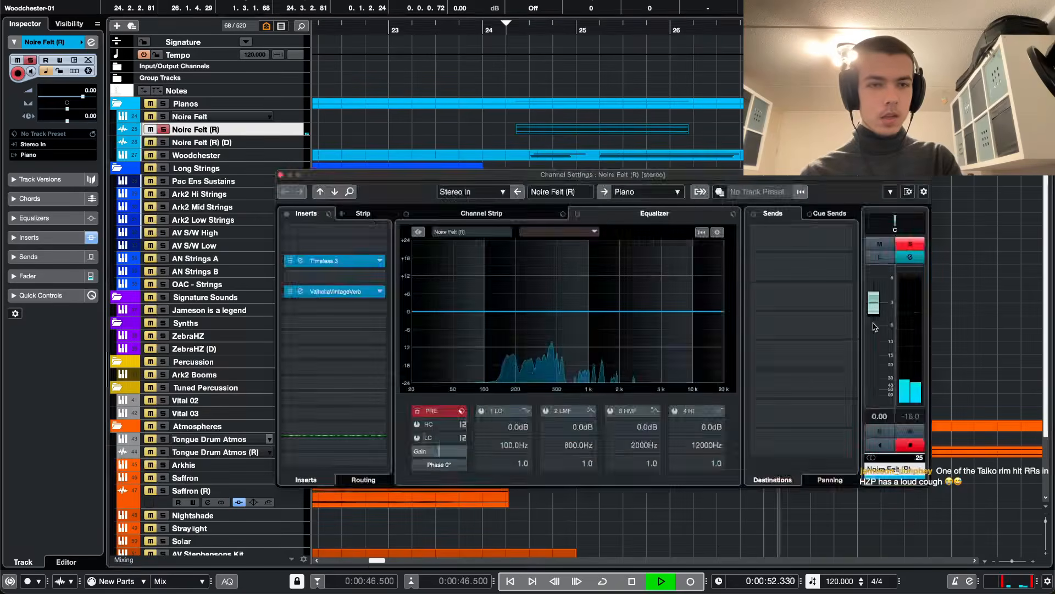
{"action": "key", "text": "super+w"}
- Solo the Woodchester track alongside Noire Felt (R) and play both back to judge the balance
{"action": "key", "text": "space"}
{"action": "key", "text": "space"}
{"action": "key", "text": "alt+super+e"}
{"action": "key", "text": "alt+super+e"}
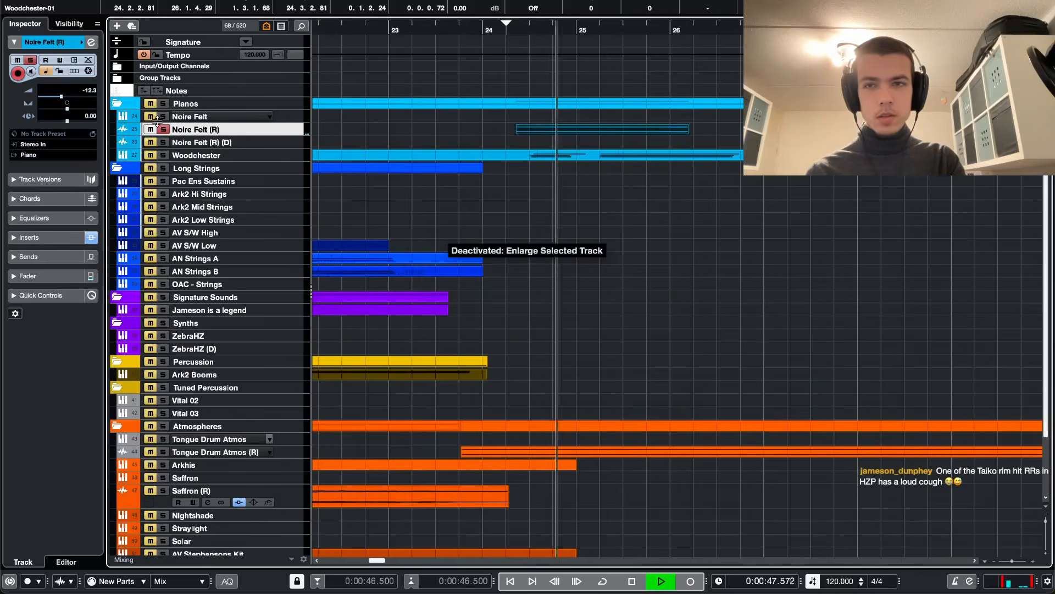
{"action": "key", "text": "e"}
{"action": "key", "text": "space"}
{"action": "key", "text": "space"}
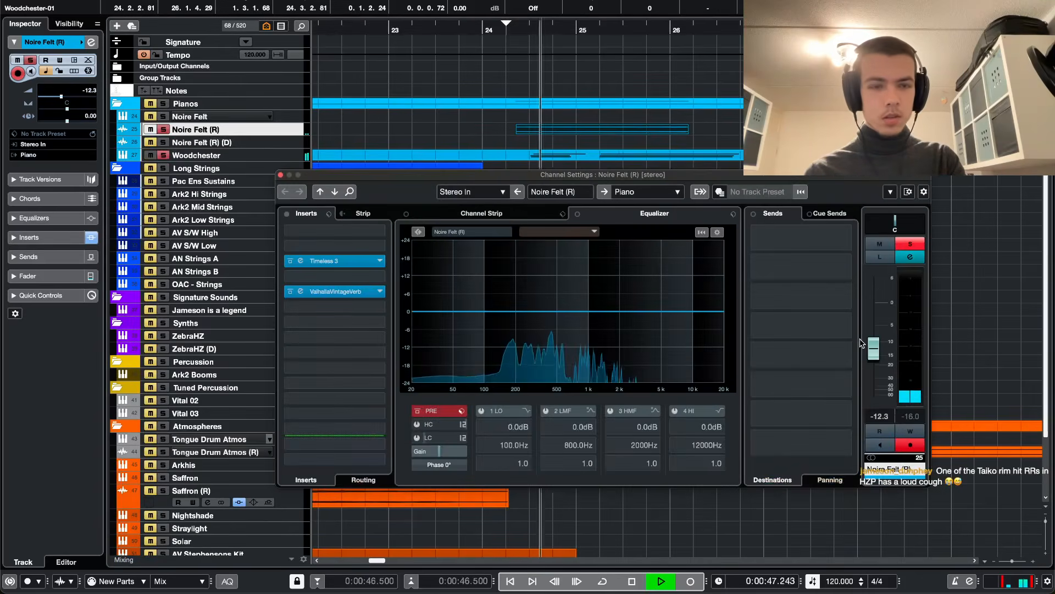
{"action": "key", "text": "XF86AudioLowerVolume"}
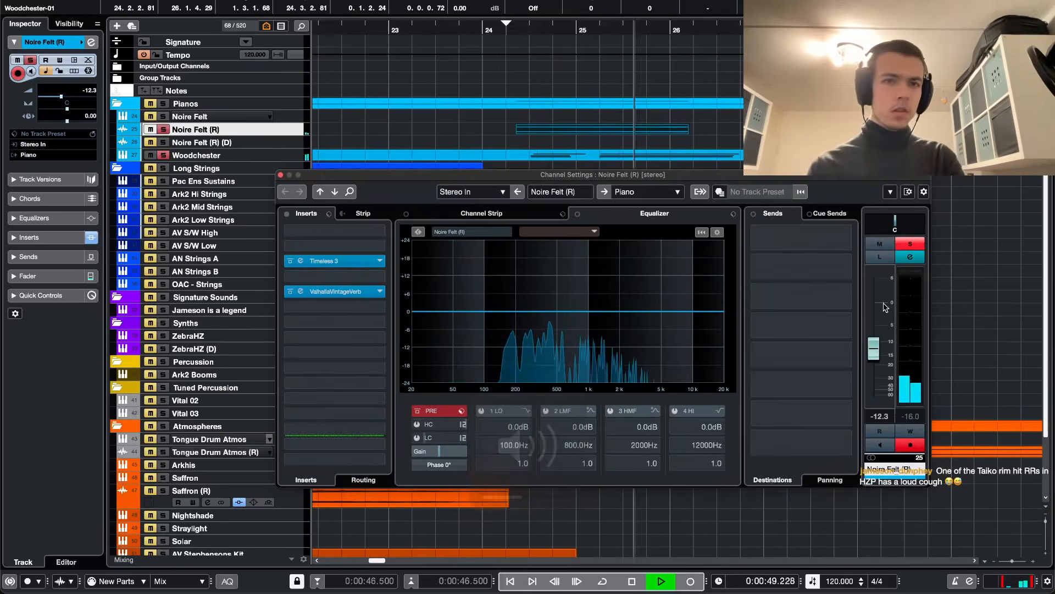
{"action": "key", "text": "alt+super+e"}
{"action": "key", "text": "alt+super+e"}
{"action": "key", "text": "e"}
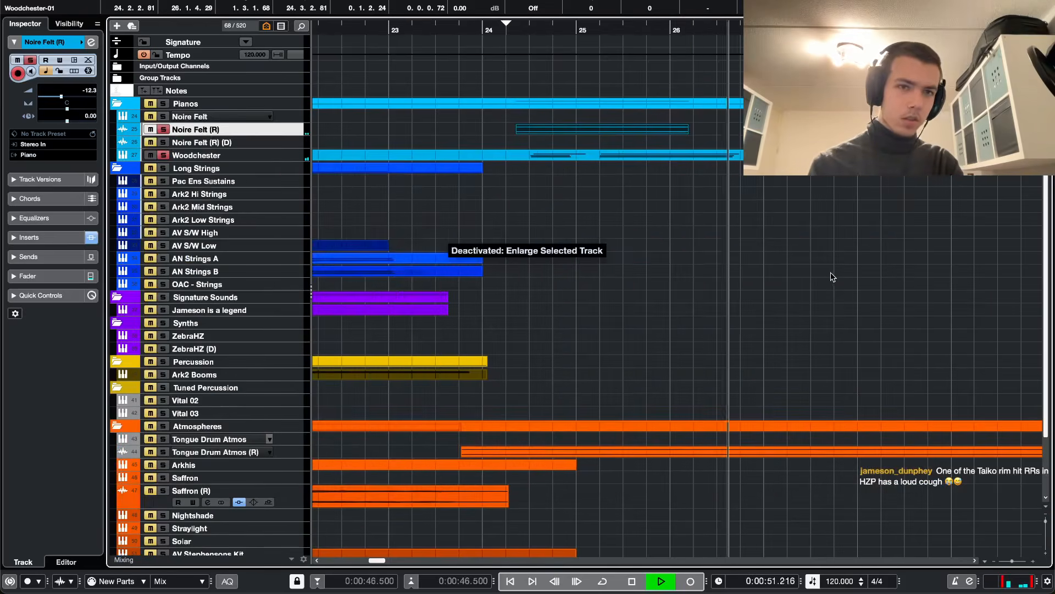
- Set the Timeless 3 Mix on Noire Felt (R) to about 40.2 %, close the plug-in and audition the result
{"action": "scroll", "coordinate": [832, 276], "scroll_direction": "right", "scroll_amount": 3}
{"action": "key", "text": "space"}
{"action": "key", "text": "e"}
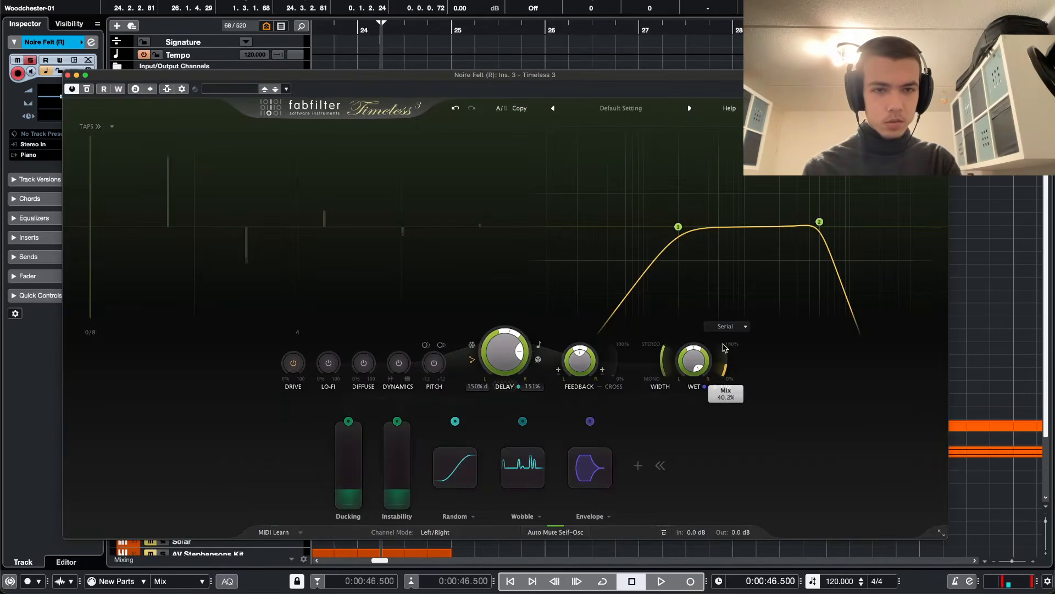
{"action": "key", "text": "super+w"}
{"action": "key", "text": "space"}
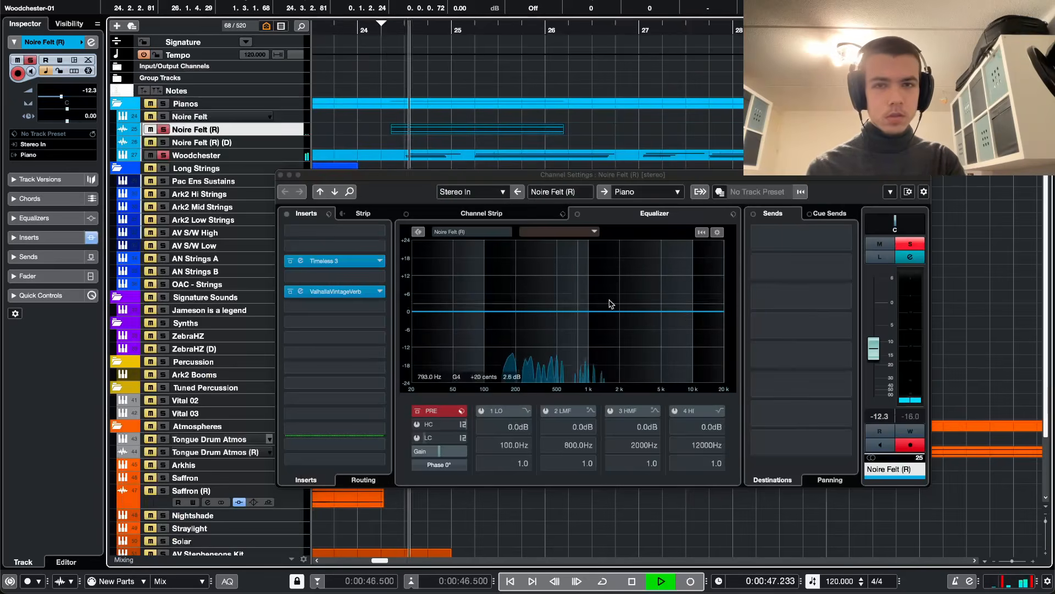
{"action": "left_click", "coordinate": [642, 138]}
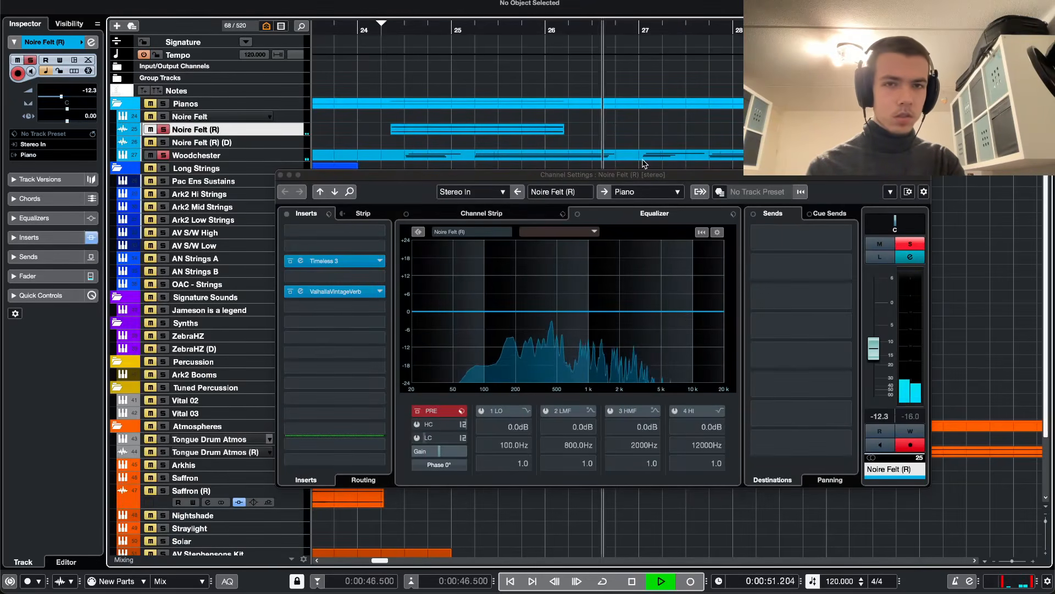
{"action": "key", "text": "space"}
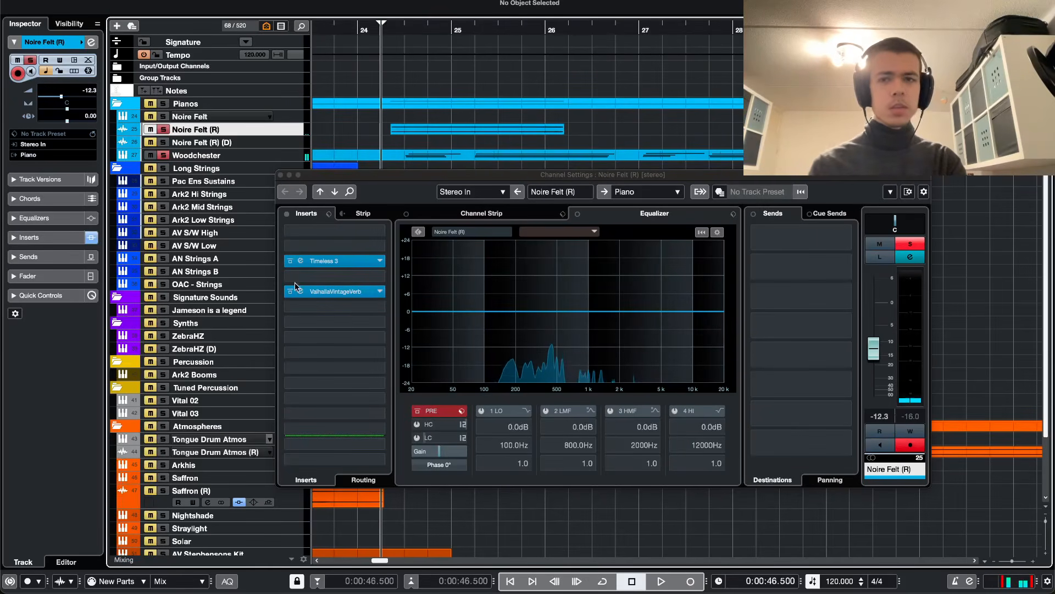
- Move the Timeless 3 insert below ValhallaVintageVerb, audition the new order and close the channel settings
{"action": "left_click_drag", "start_coordinate": [363, 267], "coordinate": [377, 307]}
{"action": "key", "text": "space"}
{"action": "left_click", "coordinate": [501, 32]}
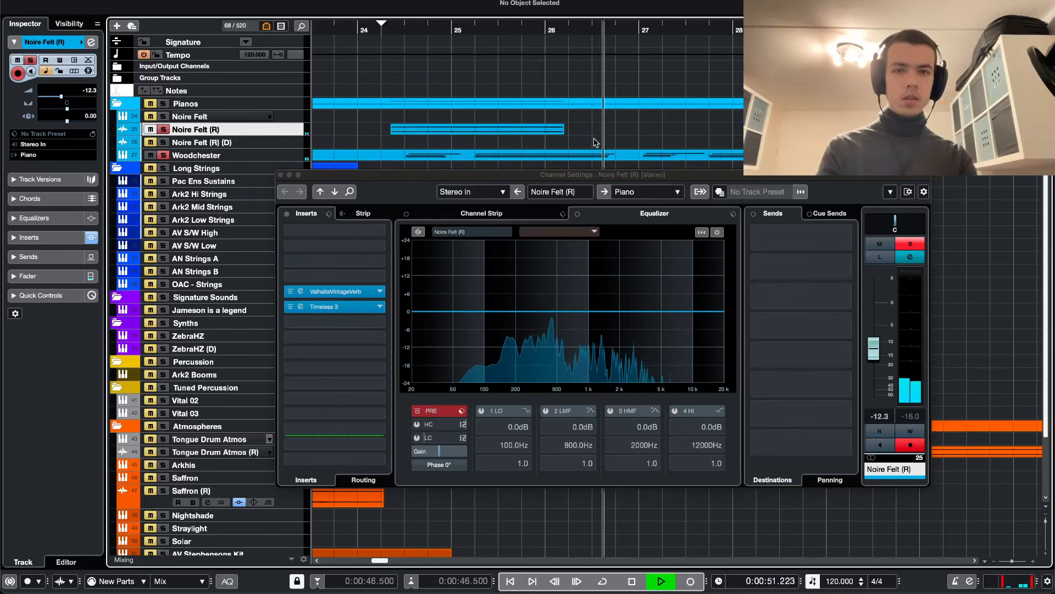
{"action": "key", "text": "Escape"}
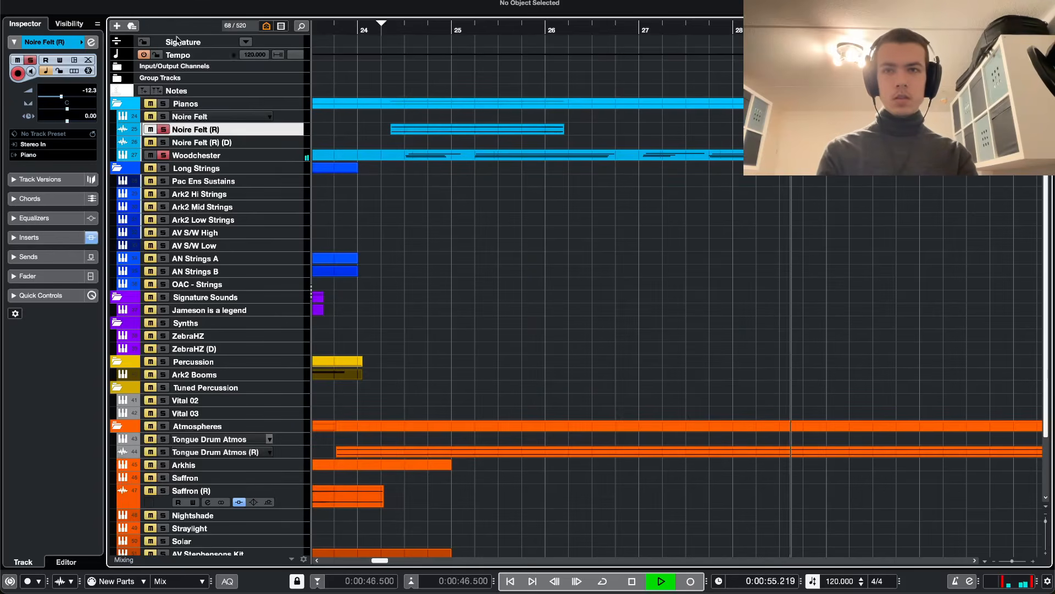
- Clear all soloed tracks, enlarge the Noire Felt (R) track and restart playback
{"action": "key", "text": "space"}
{"action": "key", "text": "space"}
{"action": "left_click", "coordinate": [165, 1]}
{"action": "key", "text": "z"}
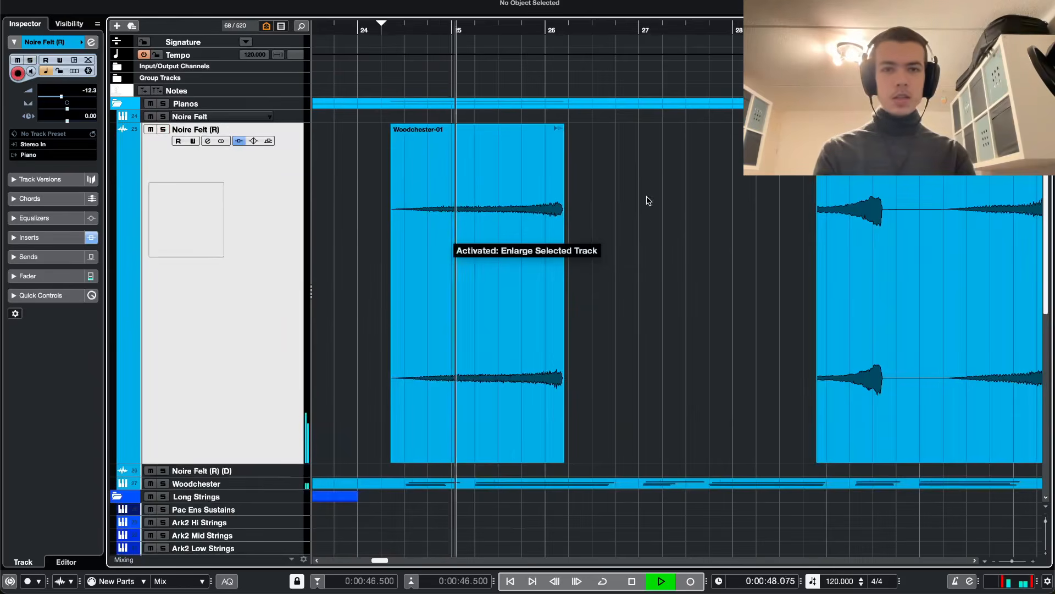
- Move the long second Woodchester-01 clip to 26.4.2.101 and split it at 28.1.4.101 and 29.2.2.102
{"action": "left_click_drag", "start_coordinate": [891, 209], "coordinate": [701, 209]}
{"action": "key", "text": "space"}
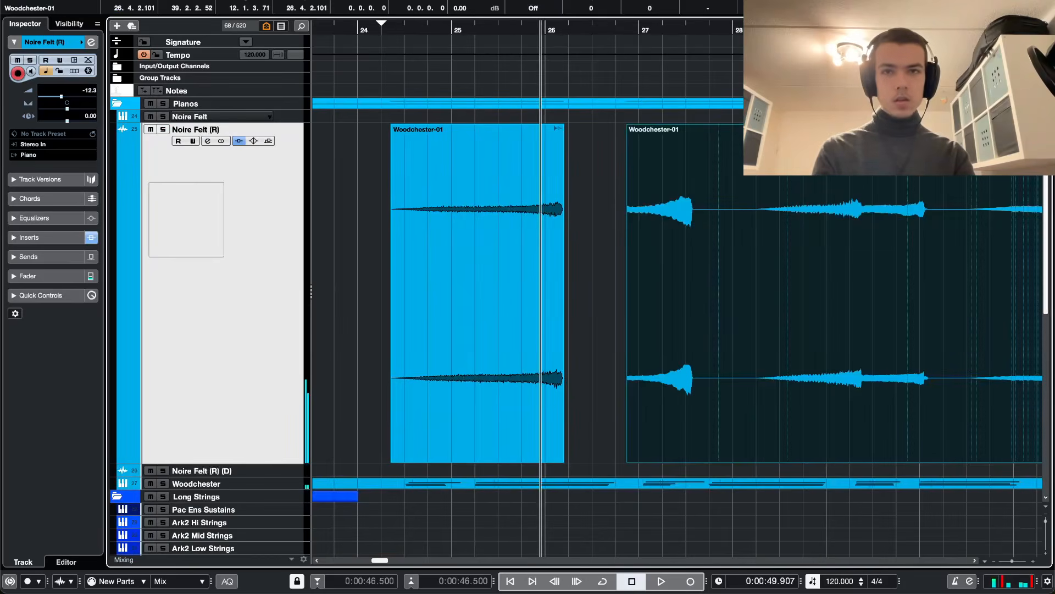
{"action": "left_click", "coordinate": [760, 190]}
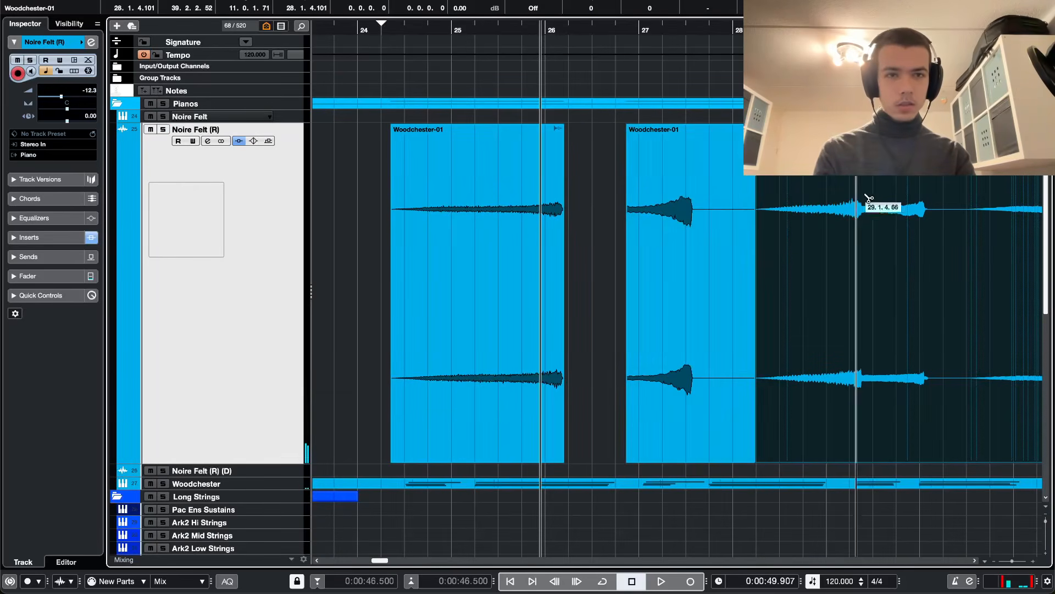
{"action": "left_click", "coordinate": [862, 196]}
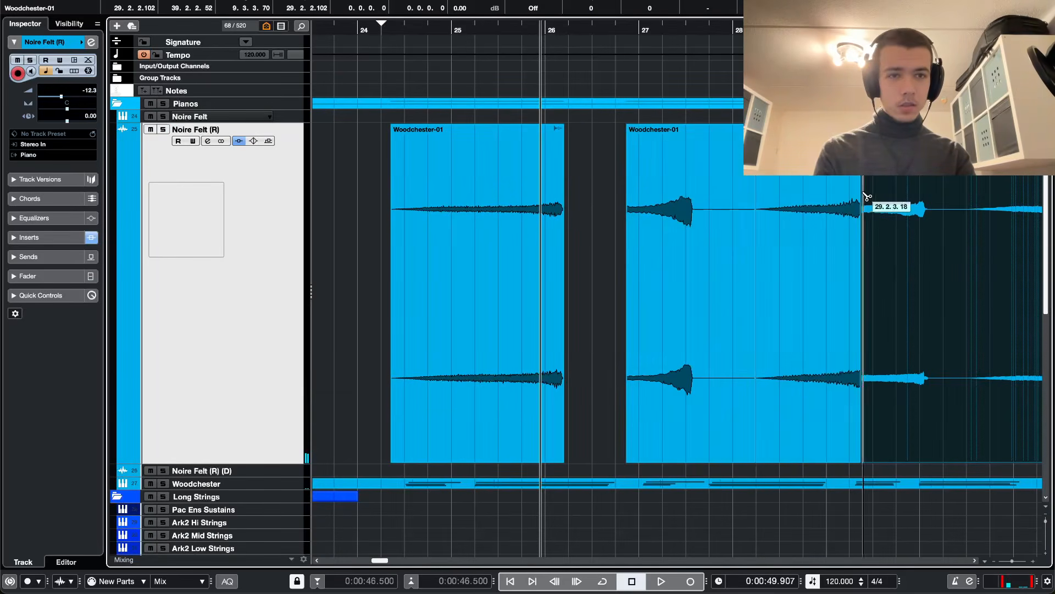
- Delete the first split piece and spread out the other two, placing the middle one at 27.2.2.101, and audition them
{"action": "left_click", "coordinate": [697, 215]}
{"action": "key", "text": "Delete"}
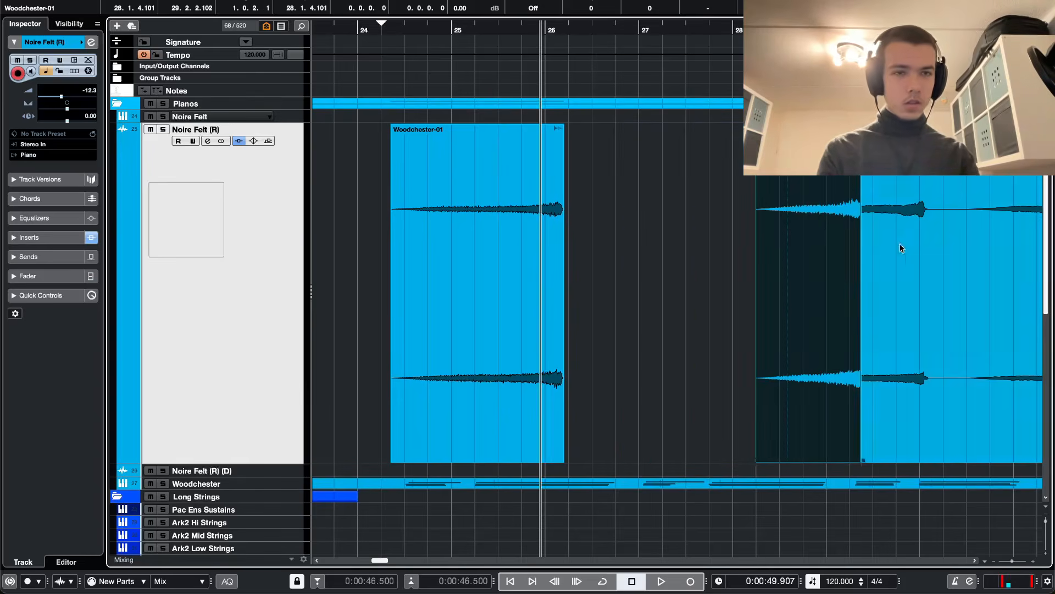
{"action": "left_click_drag", "start_coordinate": [900, 245], "coordinate": [1004, 249]}
{"action": "left_click_drag", "start_coordinate": [861, 265], "coordinate": [763, 205]}
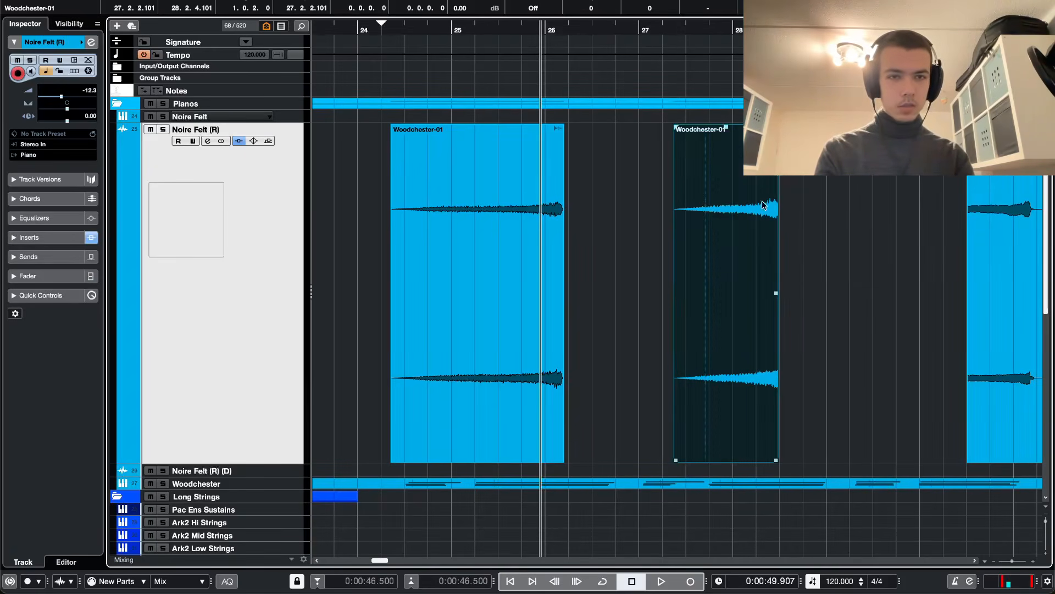
{"action": "key", "text": "space"}
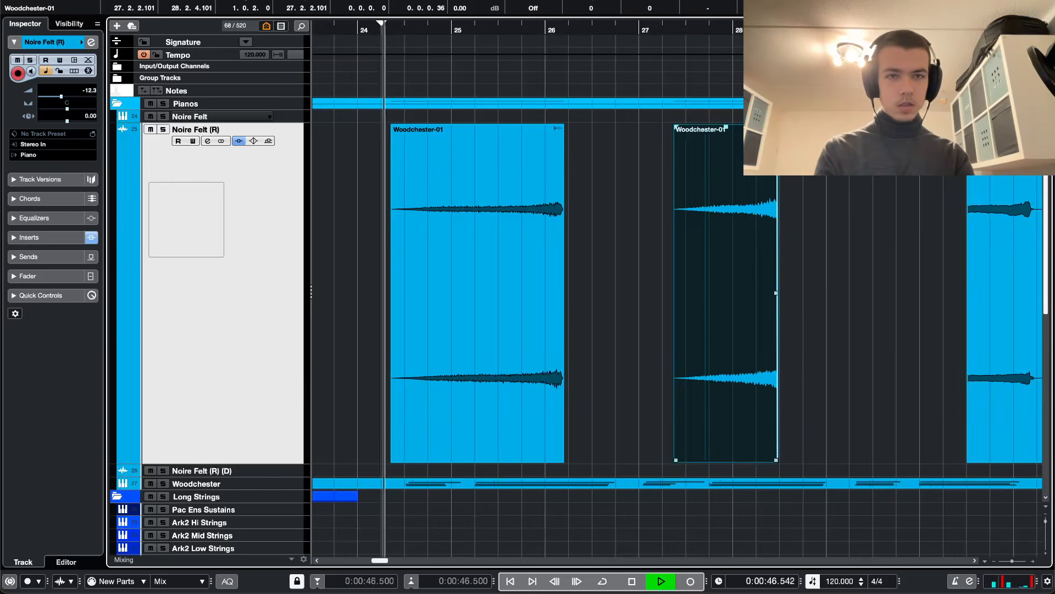
{"action": "scroll", "coordinate": [765, 172], "scroll_direction": "up", "scroll_amount": 5}
{"action": "left_click", "coordinate": [865, 177]}
{"action": "scroll", "coordinate": [731, 174], "scroll_direction": "down", "scroll_amount": 4}
{"action": "scroll", "coordinate": [736, 174], "scroll_direction": "down", "scroll_amount": 3}
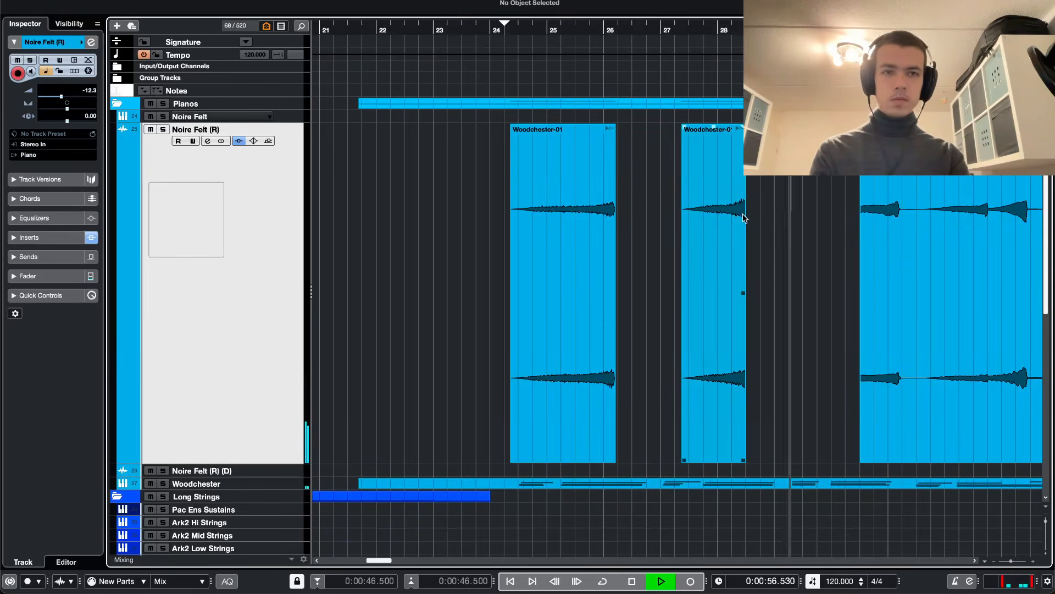
- Undo the piece moves, the deletion, both splits and the earlier move of the long Woodchester-01 clip
{"action": "key", "text": "super+z"}
{"action": "key", "text": "super+z"}
{"action": "key", "text": "super+z"}
{"action": "key", "text": "super+z"}
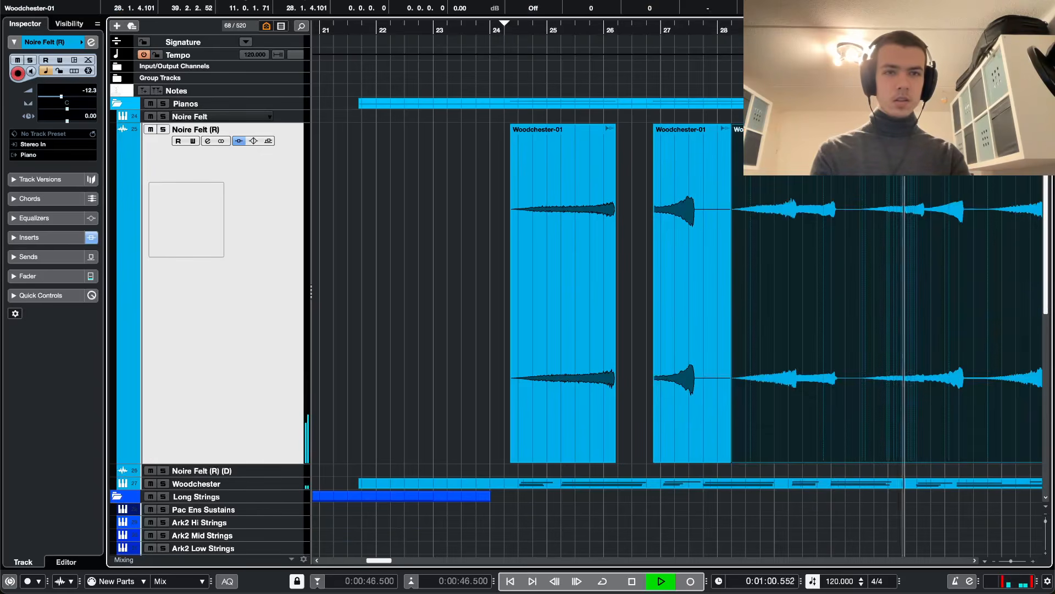
{"action": "key", "text": "super+z"}
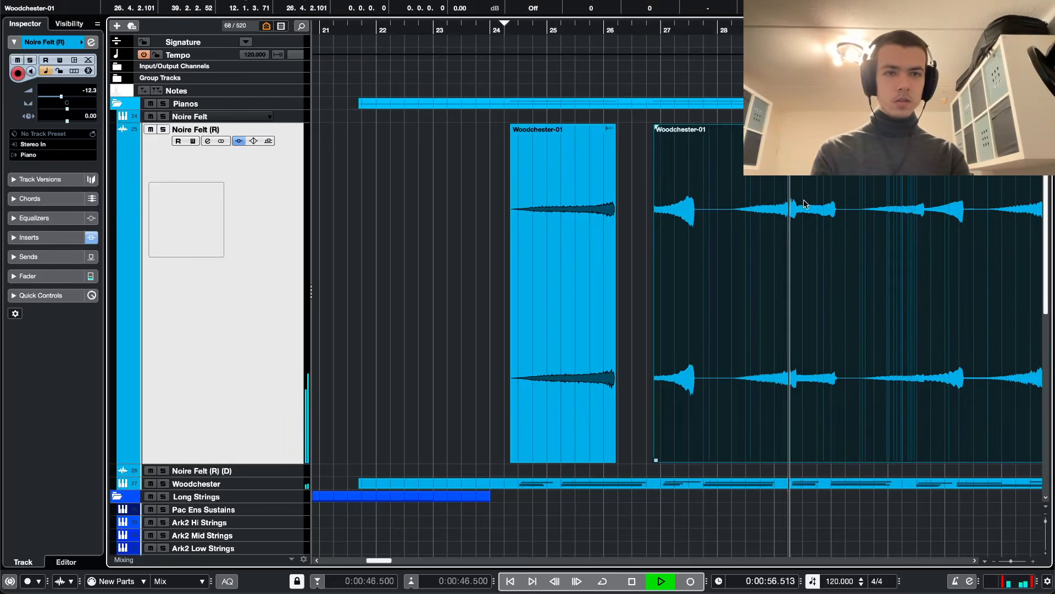
{"action": "key", "text": "super+z"}
- Move the long Woodchester-01 clip on Noire Felt (R) to 28.3.1.30 and play it back
{"action": "scroll", "coordinate": [677, 296], "scroll_direction": "right", "scroll_amount": 3}
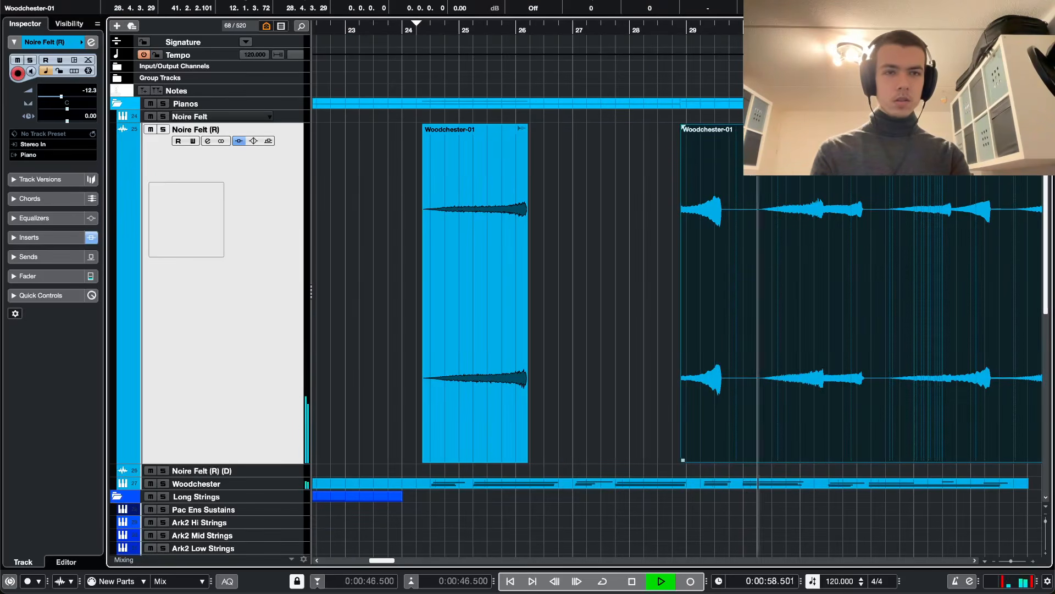
{"action": "key", "text": "space"}
{"action": "left_click_drag", "start_coordinate": [788, 194], "coordinate": [767, 208]}
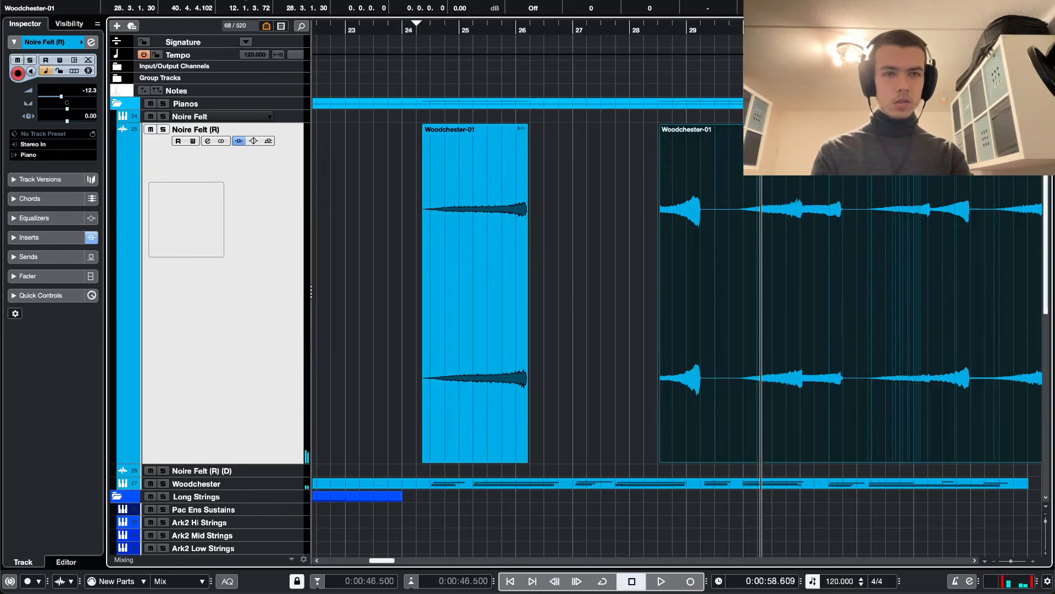
{"action": "key", "text": "space"}
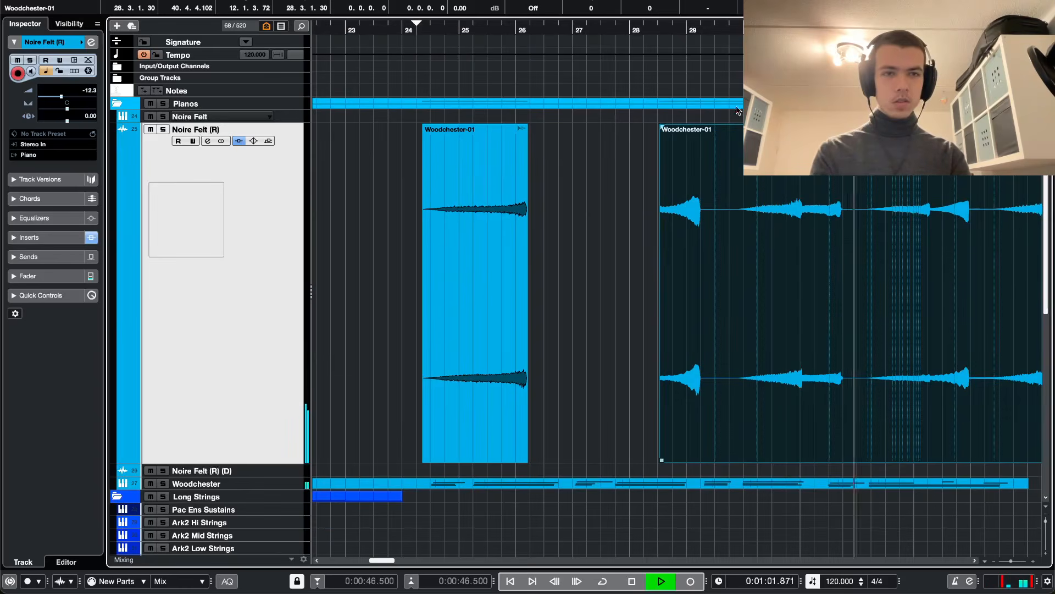
- Split the long Woodchester-01 clip at 31.1.2.5 and 31.4.1.26 and move the short middle piece to 27.3.1.34
{"action": "key", "text": "space"}
{"action": "scroll", "coordinate": [794, 202], "scroll_direction": "up", "scroll_amount": 1}
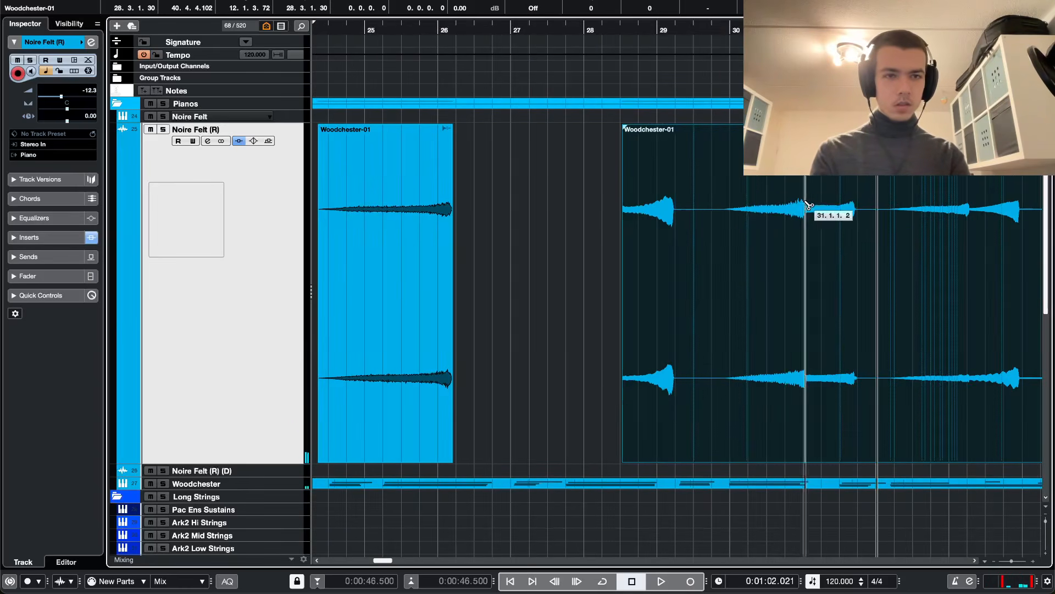
{"action": "left_click", "coordinate": [810, 202]}
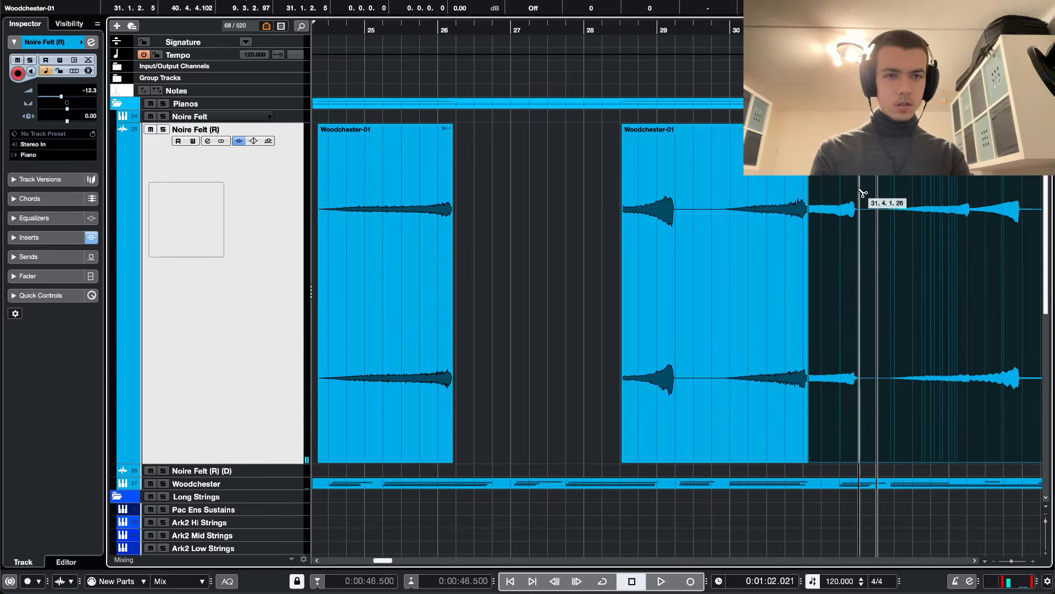
{"action": "left_click", "coordinate": [862, 192]}
{"action": "key", "text": "1"}
{"action": "left_click_drag", "start_coordinate": [833, 192], "coordinate": [577, 200]}
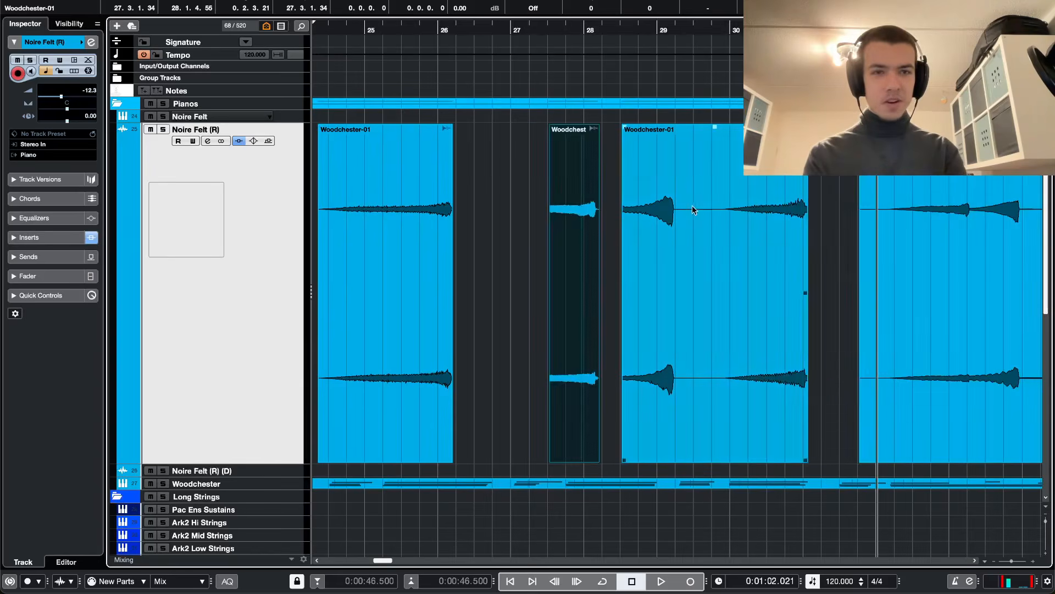
- Move the two-swell Woodchester-01 piece on Noire Felt (R) to 29.2.3.71 and trim the short piece to span 27.2.4.95 to 28.1.4.20
{"action": "left_click_drag", "start_coordinate": [693, 209], "coordinate": [759, 207]}
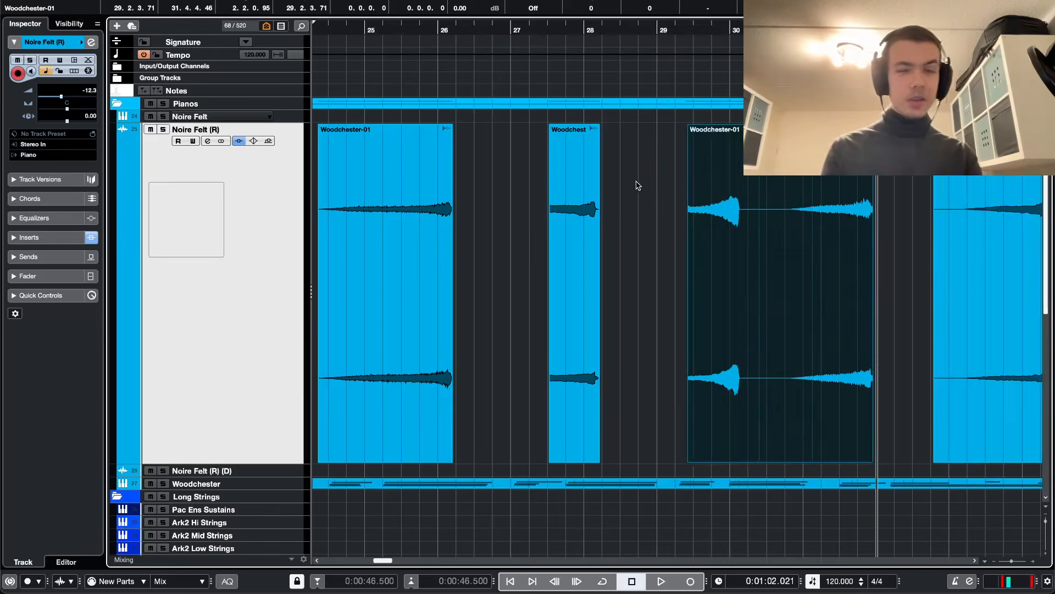
{"action": "scroll", "coordinate": [637, 185], "scroll_direction": "up", "scroll_amount": 5}
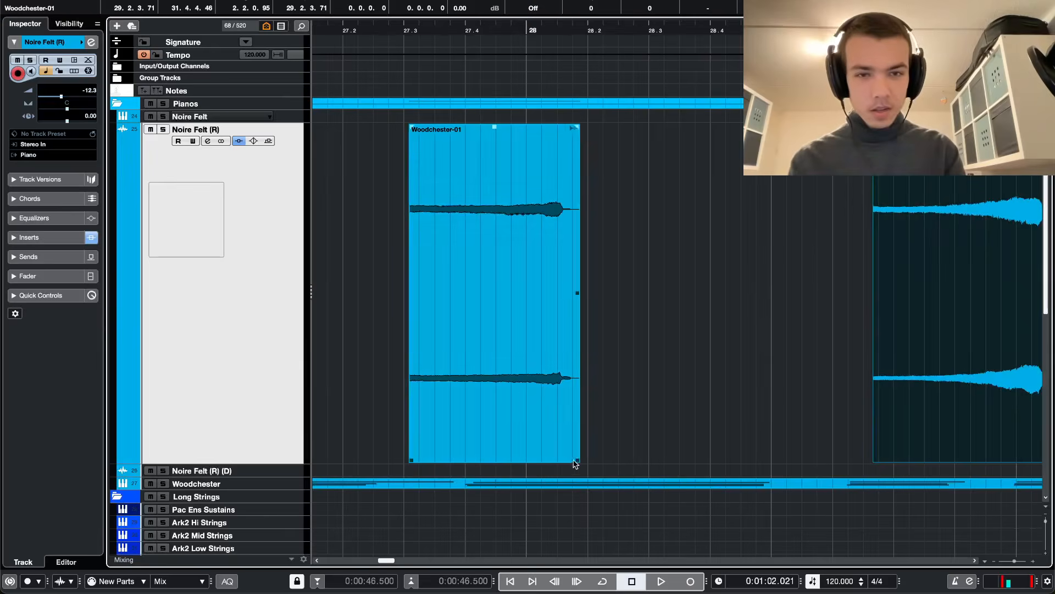
{"action": "left_click_drag", "start_coordinate": [575, 464], "coordinate": [573, 463]}
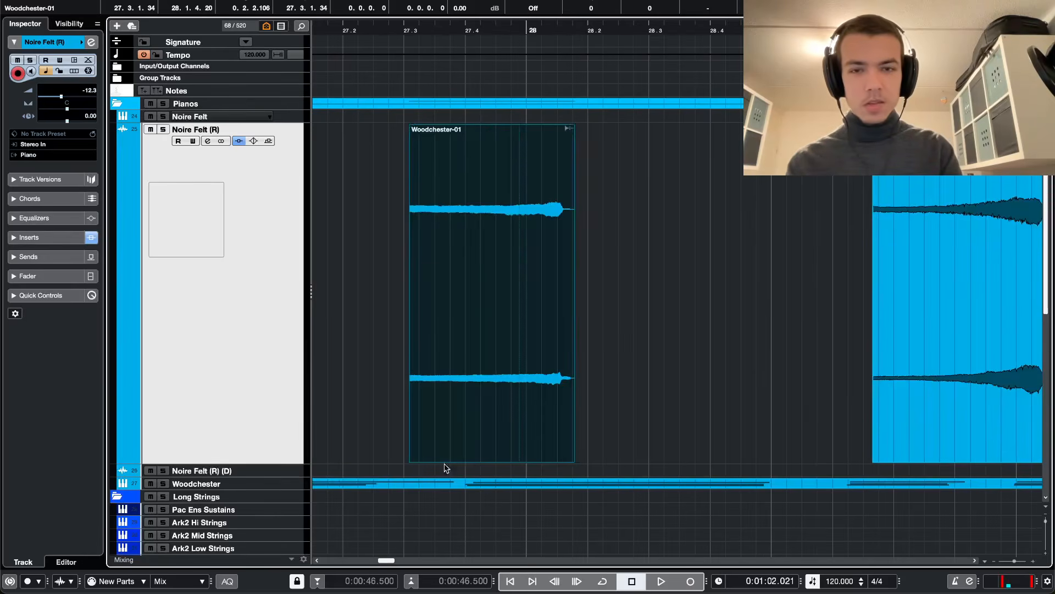
{"action": "mouse_move", "coordinate": [410, 459]}
{"action": "left_mouse_down"}
{"action": "mouse_move", "coordinate": [378, 466]}
{"action": "mouse_move", "coordinate": [401, 468]}
{"action": "left_mouse_up"}
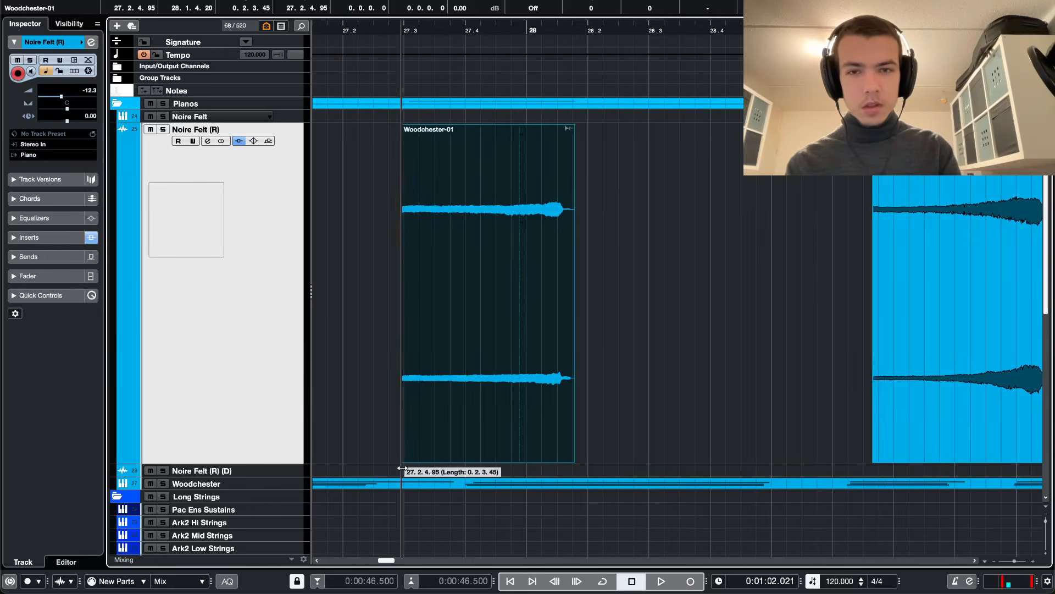
- Add a fade-in of 0.0.3.72 to the short Woodchester-01 piece
{"action": "left_click_drag", "start_coordinate": [406, 128], "coordinate": [416, 129]}
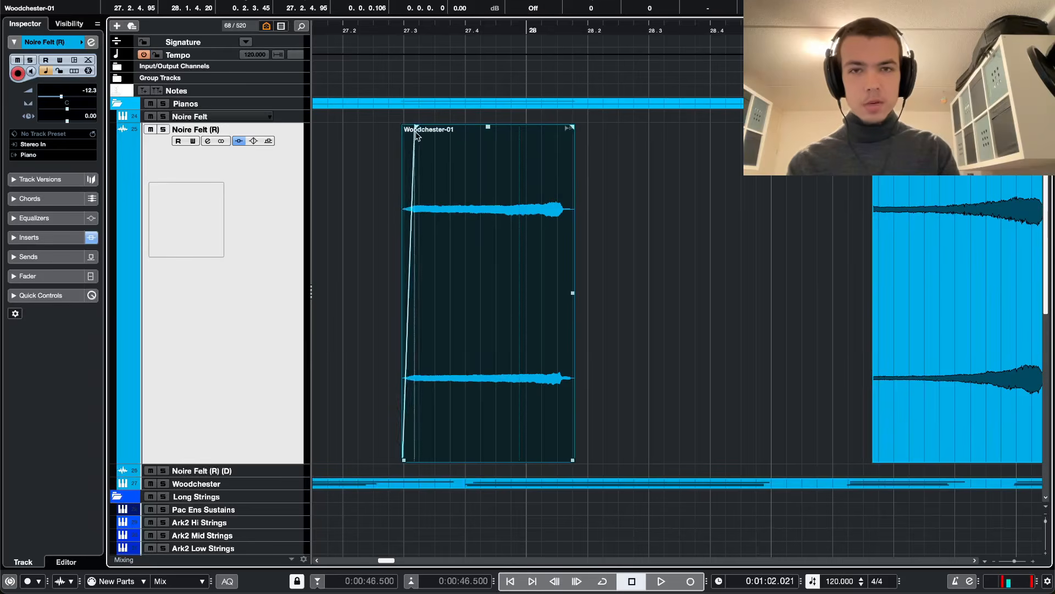
{"action": "scroll", "coordinate": [421, 144], "scroll_direction": "down", "scroll_amount": 5}
{"action": "scroll", "coordinate": [422, 145], "scroll_direction": "left", "scroll_amount": 3}
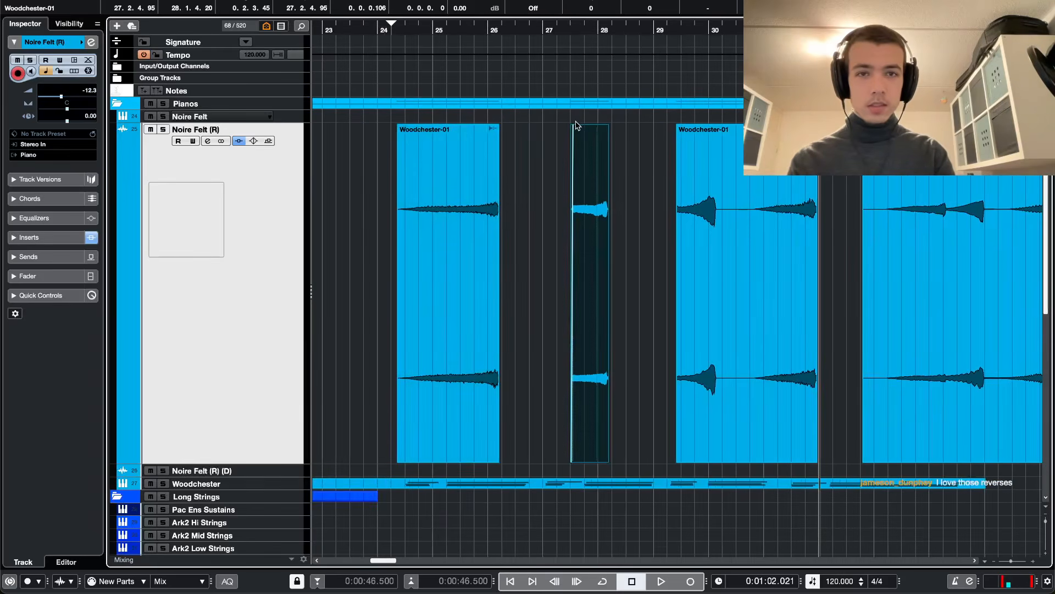
{"action": "left_click_drag", "start_coordinate": [575, 127], "coordinate": [586, 128]}
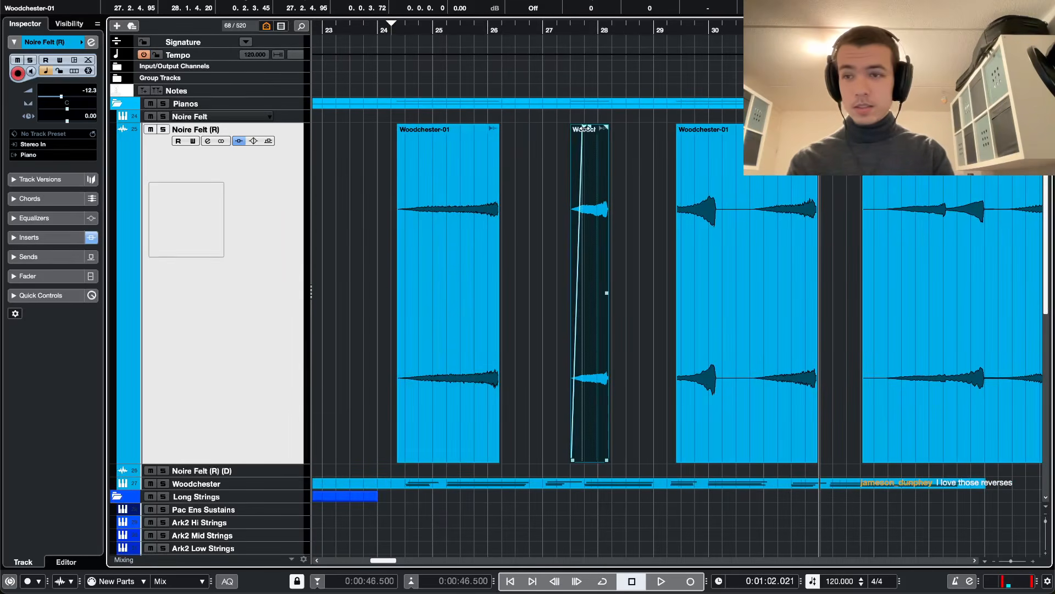
- Play back the passage from bar 24 and nudge the short piece to 27.2.4.71
{"action": "left_click", "coordinate": [390, 39]}
{"action": "left_click", "coordinate": [752, 223]}
{"action": "key", "text": "space"}
{"action": "left_click", "coordinate": [669, 252]}
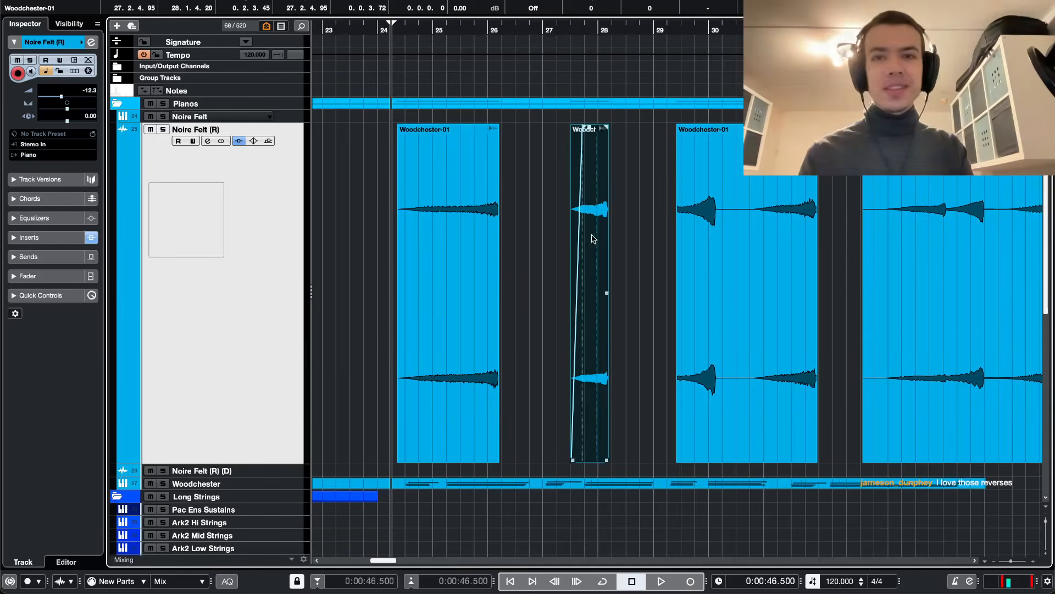
{"action": "left_click", "coordinate": [589, 207]}
{"action": "scroll", "coordinate": [603, 146], "scroll_direction": "up", "scroll_amount": 4}
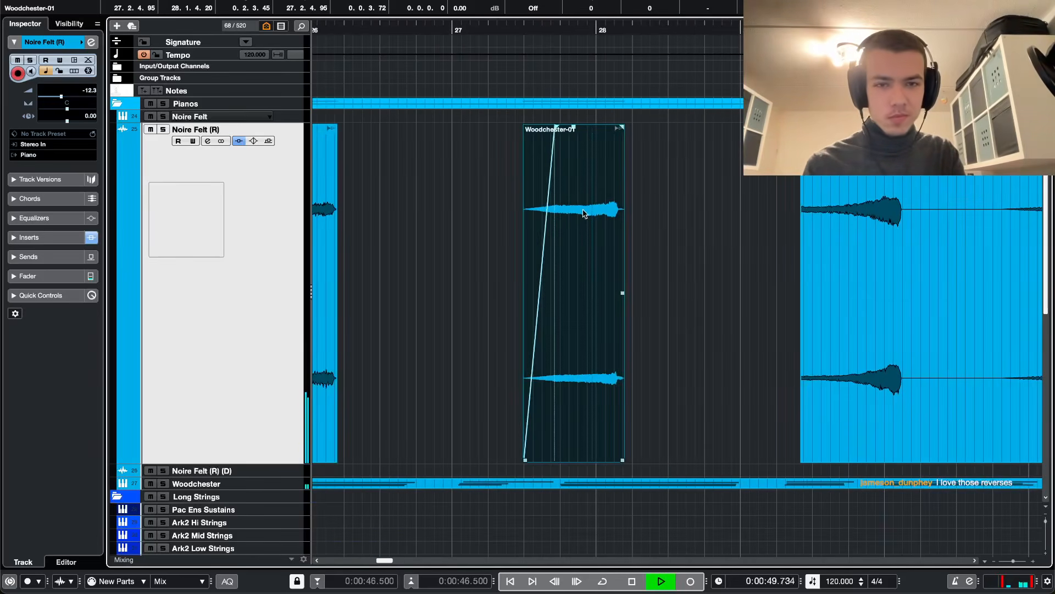
{"action": "left_click_drag", "start_coordinate": [583, 210], "coordinate": [581, 212]}
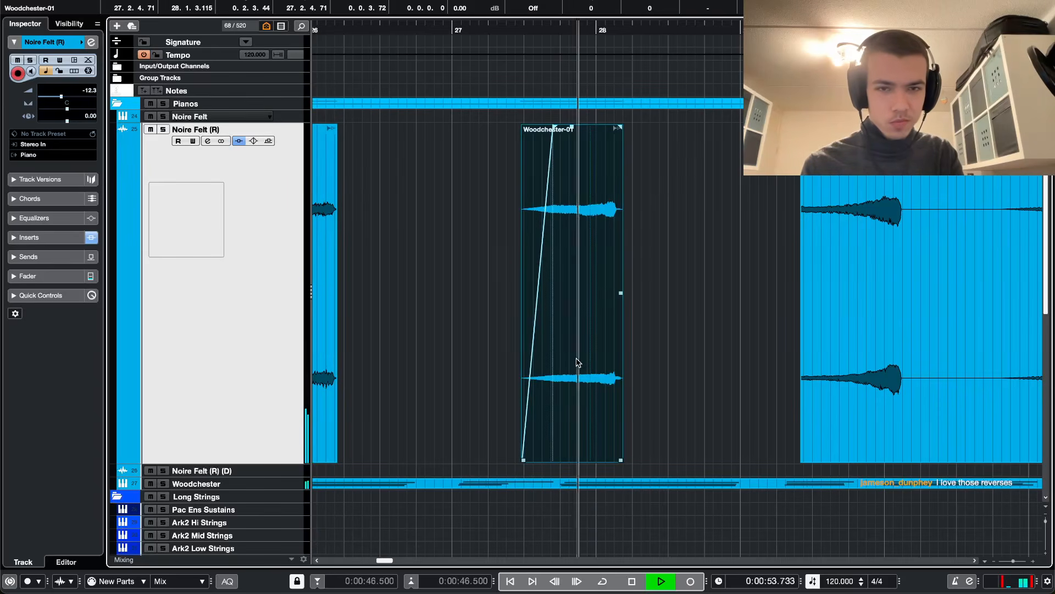
- Replay the passage, move the short piece to 26.3.2.71 and lower its volume to -8.04 dB
{"action": "scroll", "coordinate": [583, 357], "scroll_direction": "down", "scroll_amount": 2}
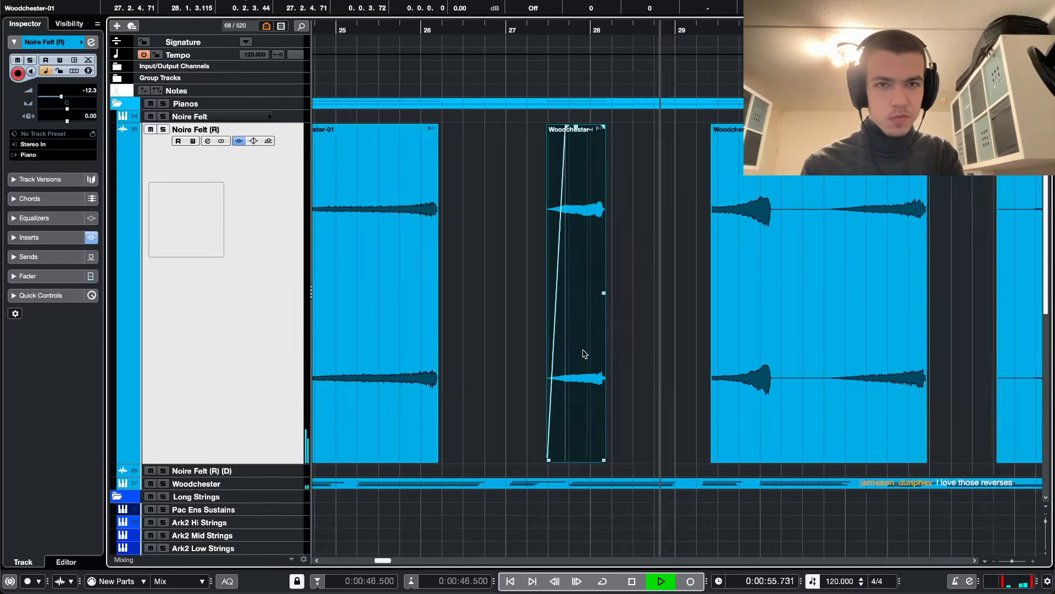
{"action": "scroll", "coordinate": [582, 354], "scroll_direction": "down", "scroll_amount": 1}
{"action": "scroll", "coordinate": [584, 354], "scroll_direction": "left", "scroll_amount": 4}
{"action": "key", "text": "space"}
{"action": "key", "text": "space"}
{"action": "key", "text": "space"}
{"action": "key", "text": "space"}
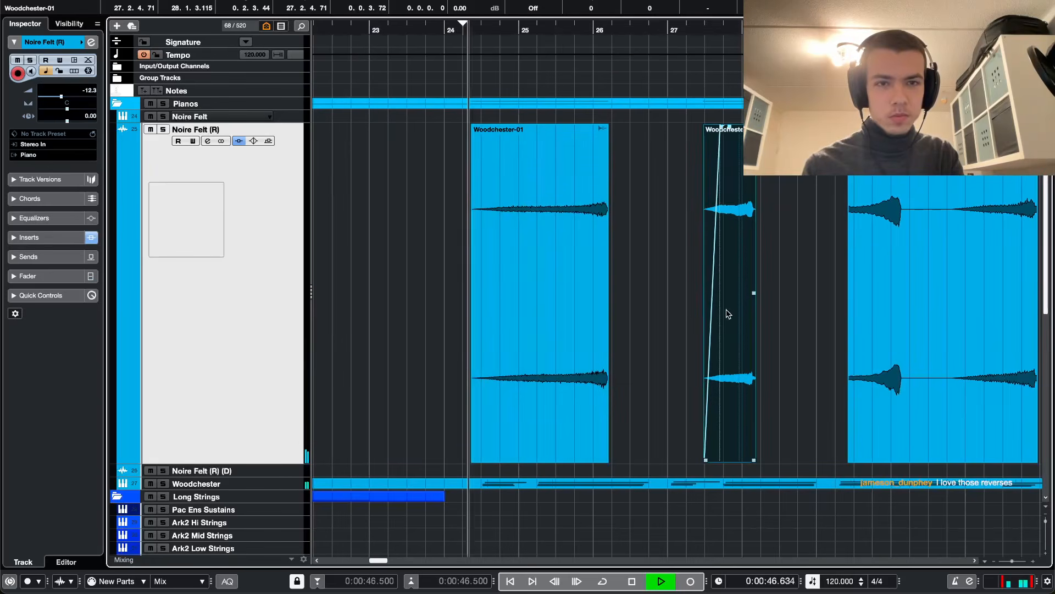
{"action": "left_click_drag", "start_coordinate": [728, 314], "coordinate": [662, 318]}
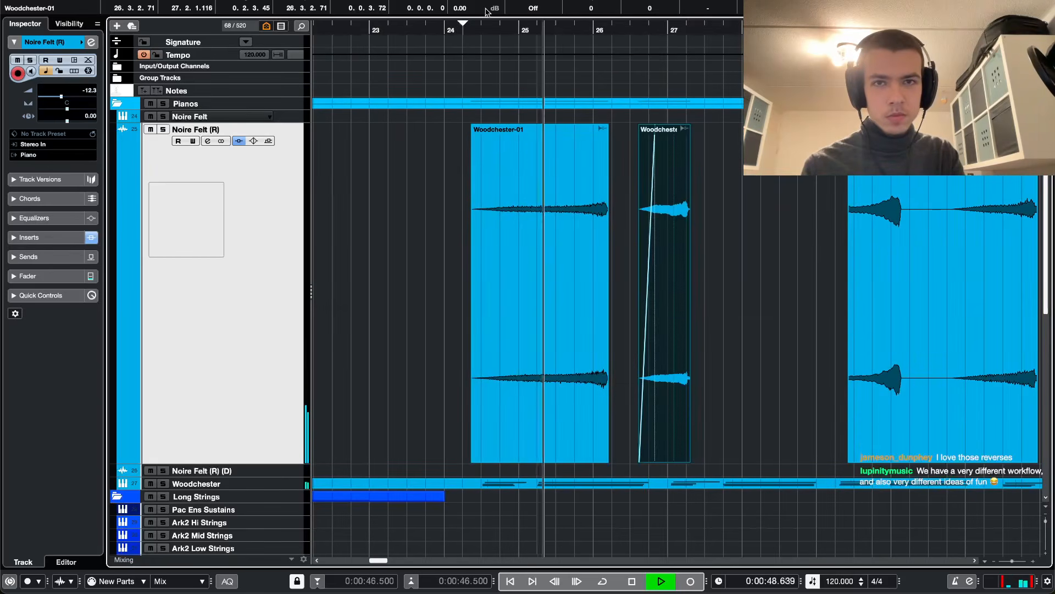
{"action": "scroll", "coordinate": [478, 9], "scroll_direction": "down", "scroll_amount": 5}
{"action": "scroll", "coordinate": [689, 184], "scroll_direction": "up", "scroll_amount": 3}
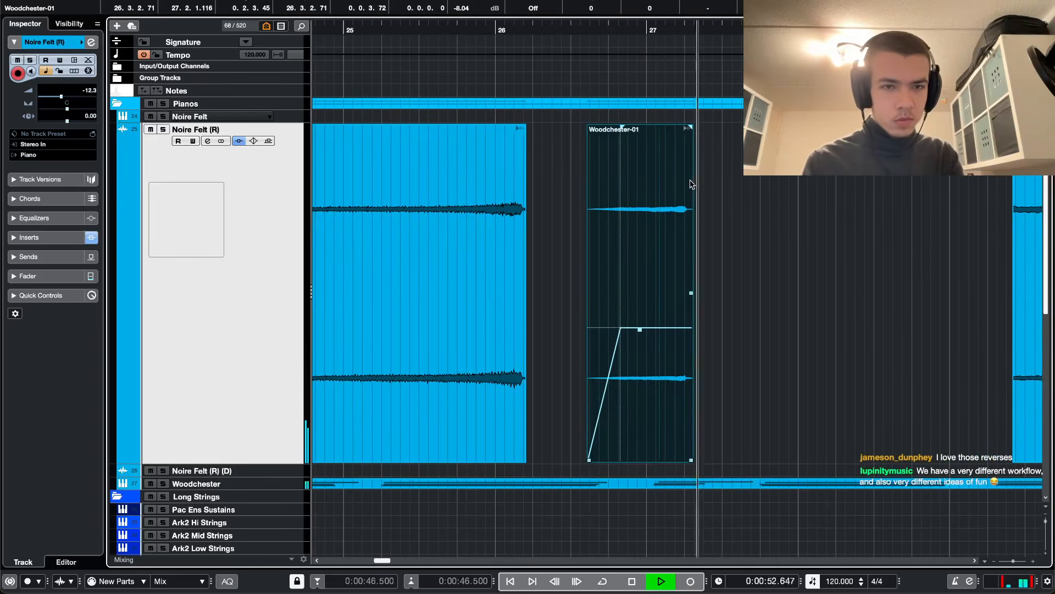
- Try the short piece at 27.1.1.36, restart playback and delete the piece
{"action": "left_click_drag", "start_coordinate": [682, 199], "coordinate": [740, 208]}
{"action": "key", "text": "space"}
{"action": "key", "text": "space"}
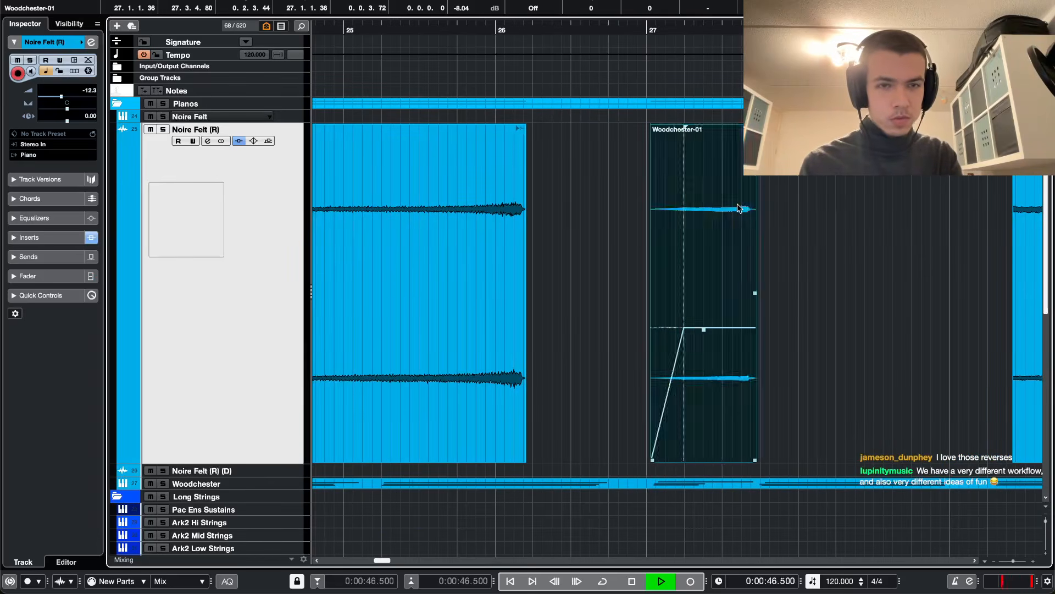
{"action": "scroll", "coordinate": [738, 208], "scroll_direction": "down", "scroll_amount": 3}
{"action": "key", "text": "Delete"}
- Try the two-swell piece at 25.2.4.23 and at 27.1.4.87 during playback, and delete it
{"action": "left_click_drag", "start_coordinate": [848, 205], "coordinate": [669, 207]}
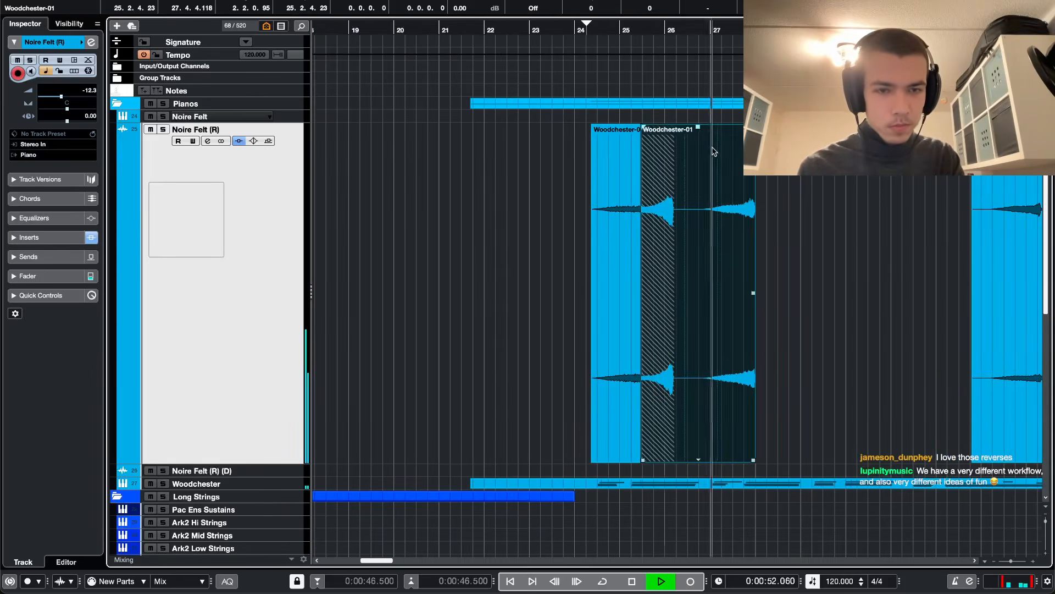
{"action": "left_click_drag", "start_coordinate": [711, 27], "coordinate": [871, 176]}
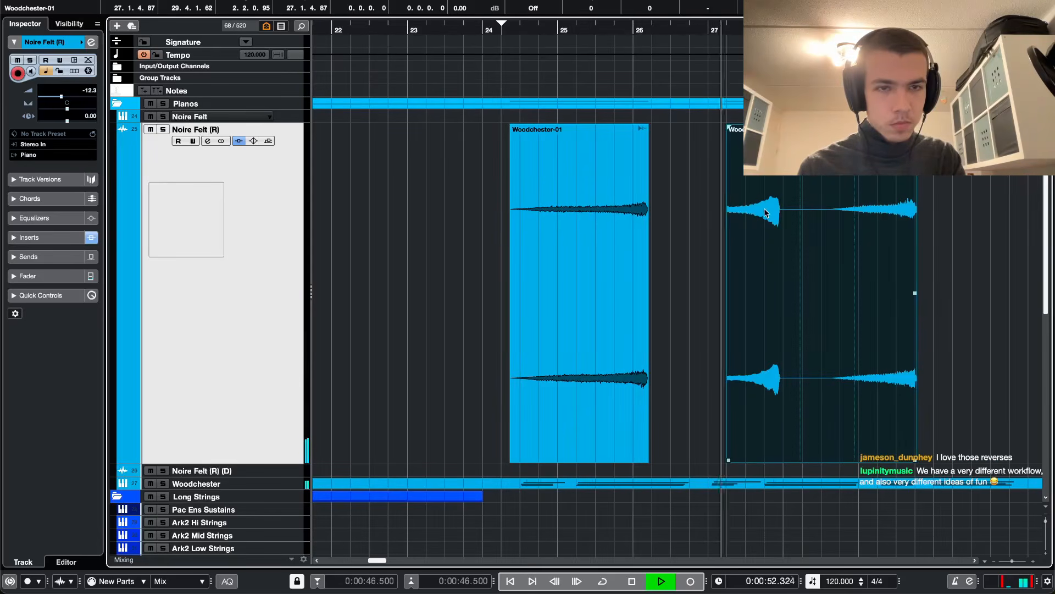
{"action": "scroll", "coordinate": [795, 200], "scroll_direction": "right", "scroll_amount": 5}
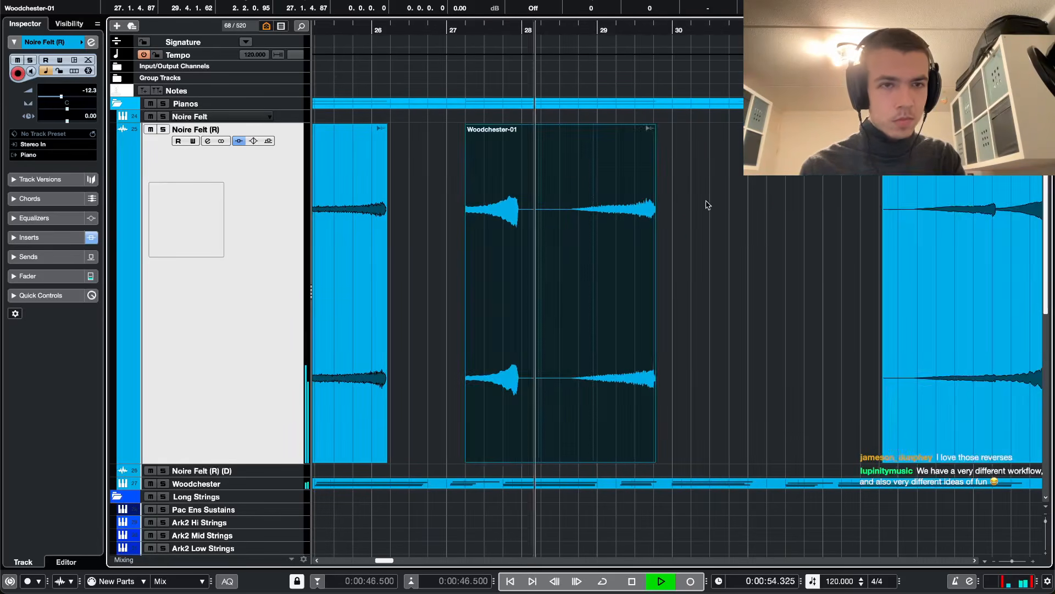
{"action": "key", "text": "Delete"}
- Move the remaining long Woodchester-01 clip to 29.4.2.11 and raise the system volume for listening
{"action": "scroll", "coordinate": [827, 203], "scroll_direction": "right", "scroll_amount": 2}
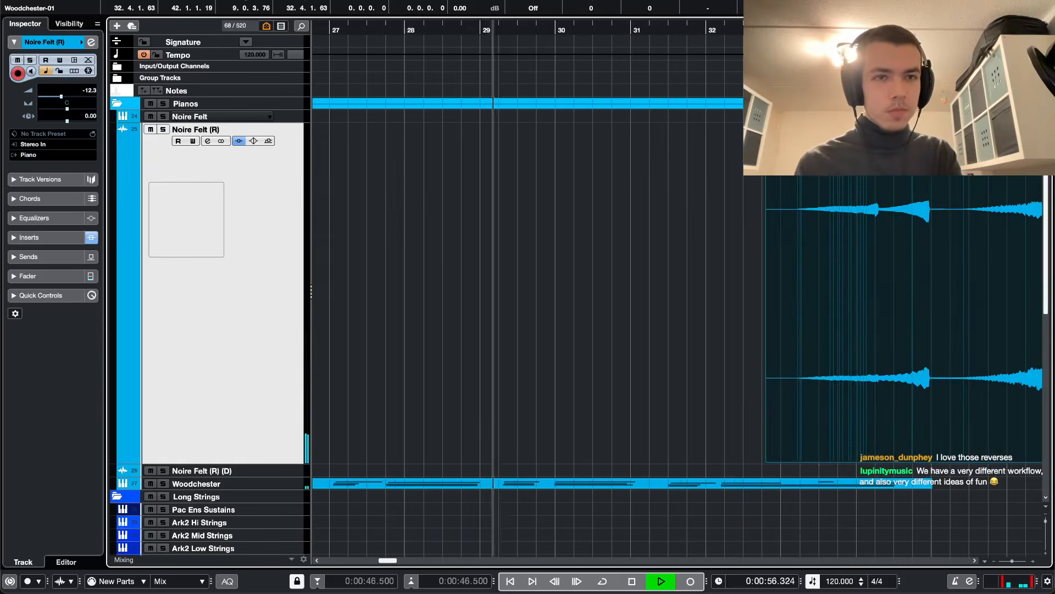
{"action": "left_click", "coordinate": [819, 30]}
{"action": "scroll", "coordinate": [797, 165], "scroll_direction": "right", "scroll_amount": 3}
{"action": "left_click_drag", "start_coordinate": [732, 212], "coordinate": [507, 210]}
{"action": "scroll", "coordinate": [577, 198], "scroll_direction": "left", "scroll_amount": 8}
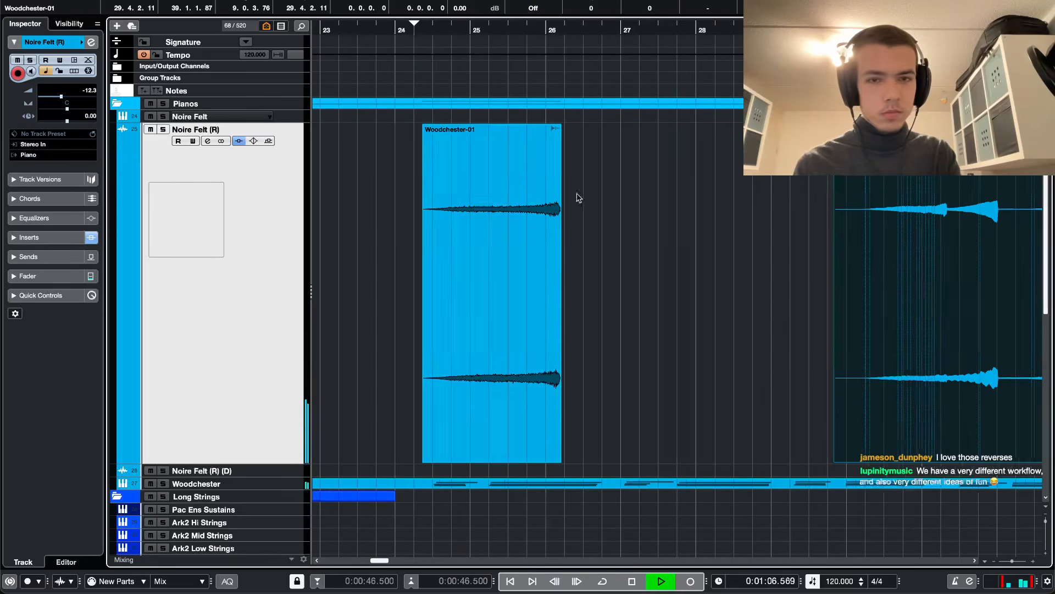
{"action": "key", "text": "XF86AudioRaiseVolume"}
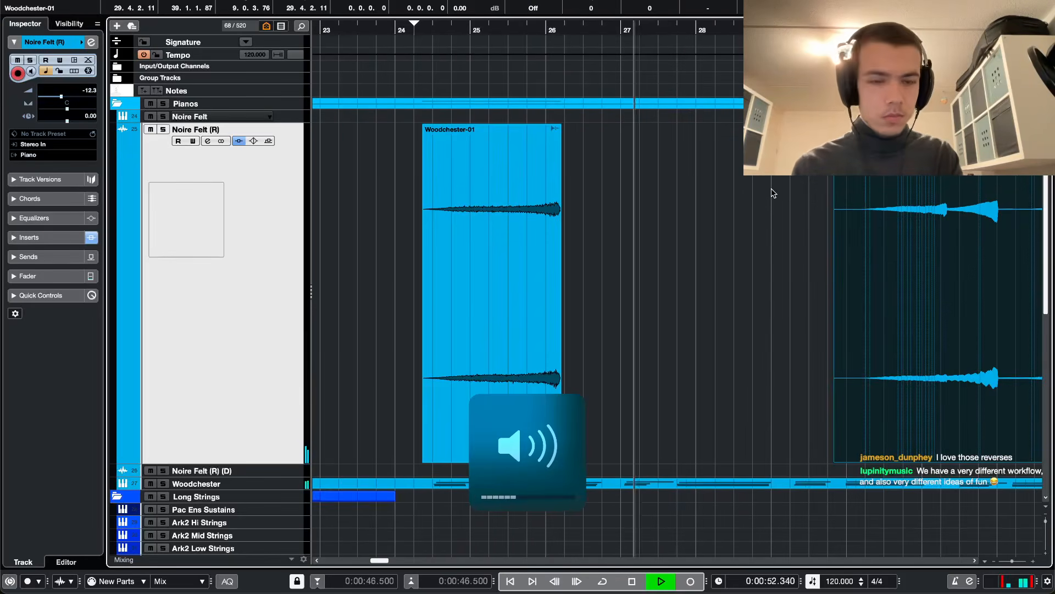
- Move the long Woodchester-01 clip to 26.3.3.60 and audition it against the Woodchester part
{"action": "left_click_drag", "start_coordinate": [876, 242], "coordinate": [690, 233]}
{"action": "left_click", "coordinate": [623, 23]}
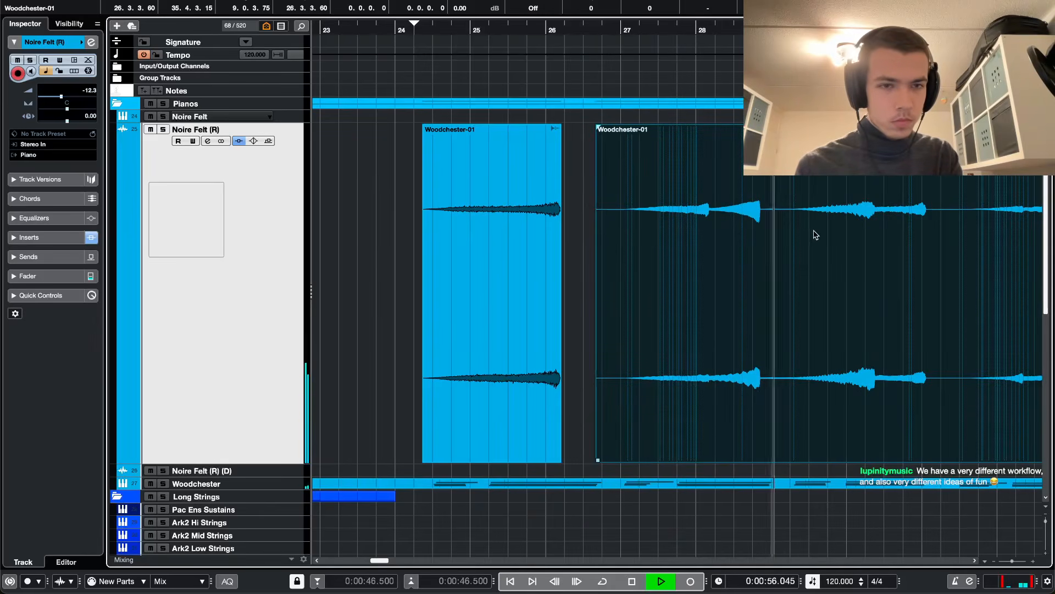
{"action": "scroll", "coordinate": [800, 244], "scroll_direction": "up", "scroll_amount": 8}
{"action": "scroll", "coordinate": [801, 243], "scroll_direction": "down", "scroll_amount": 6}
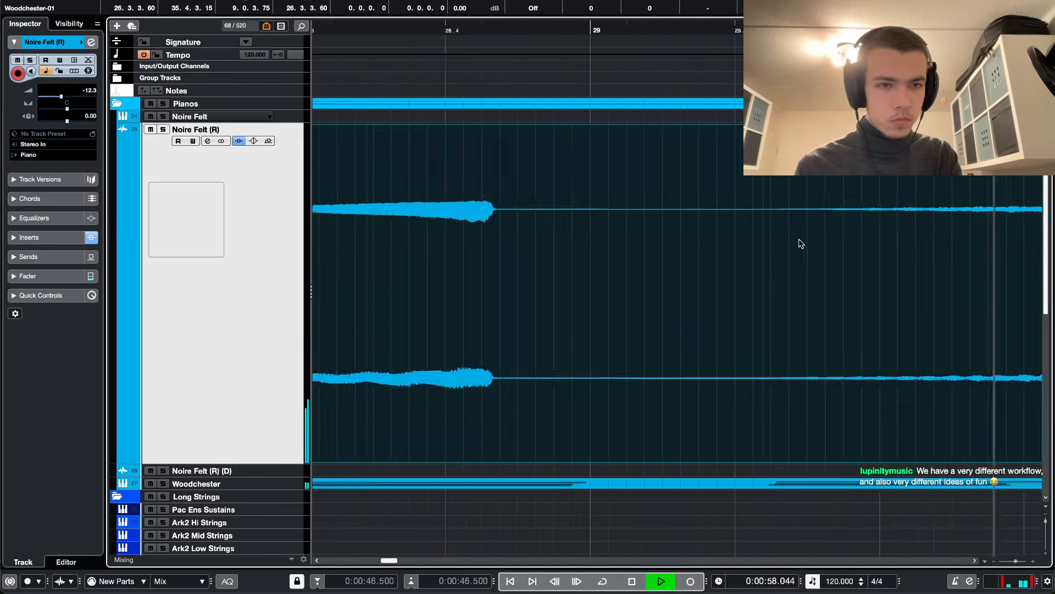
{"action": "scroll", "coordinate": [801, 244], "scroll_direction": "down", "scroll_amount": 4}
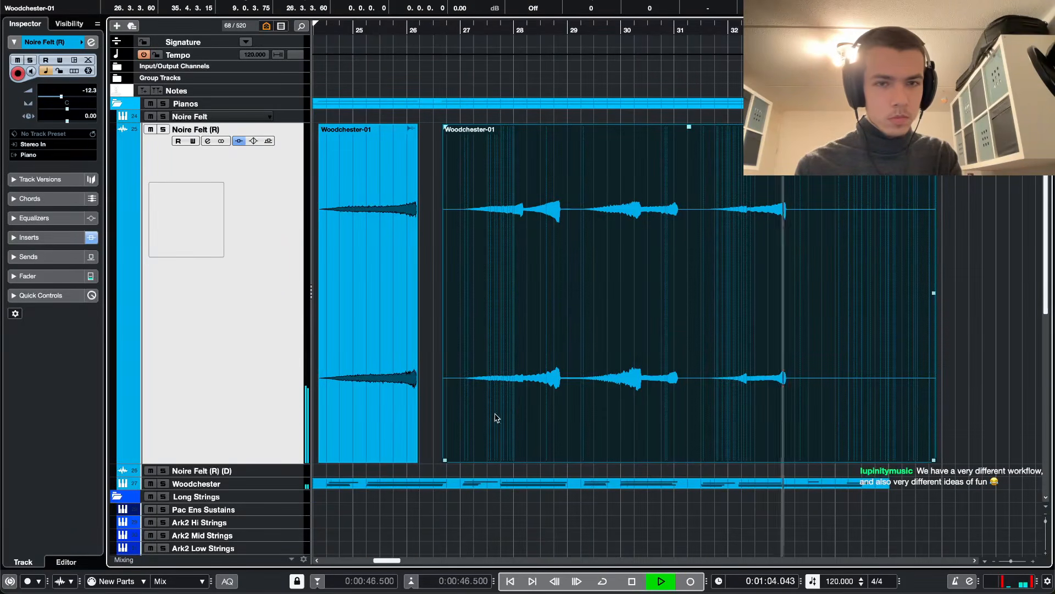
- Undo the long clip's moves, the two-swell piece's moves and deletion, and the short piece's last move and deletion
{"action": "key", "text": "super+z"}
{"action": "key", "text": "super+z"}
{"action": "key", "text": "super+z"}
{"action": "key", "text": "super+z"}
{"action": "key", "text": "super+z"}
{"action": "key", "text": "super+z"}
{"action": "key", "text": "super+z"}
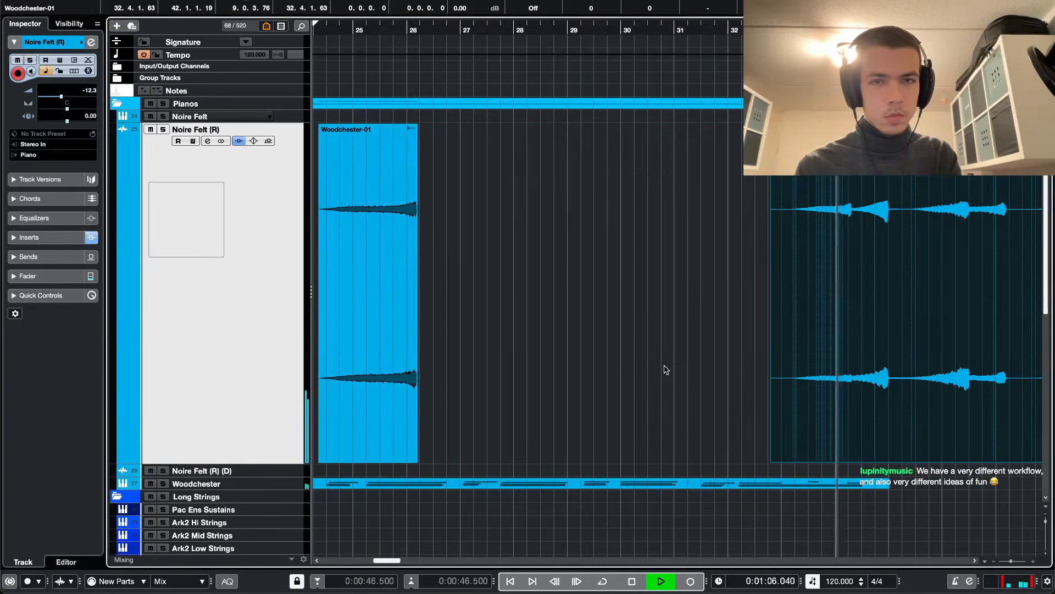
{"action": "key", "text": "super+z"}
{"action": "key", "text": "super+z"}
{"action": "key", "text": "super+z"}
{"action": "key", "text": "super+z"}
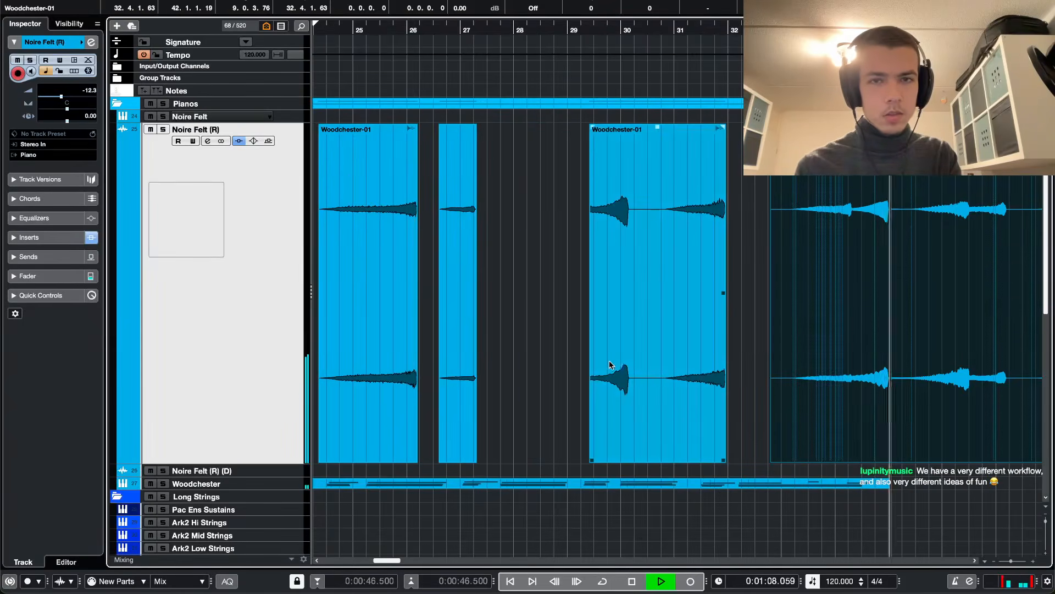
- Delete the two-swell piece after bar 29 and move the short piece to 27.2.2.100
{"action": "key", "text": "Delete"}
{"action": "left_click", "coordinate": [423, 32]}
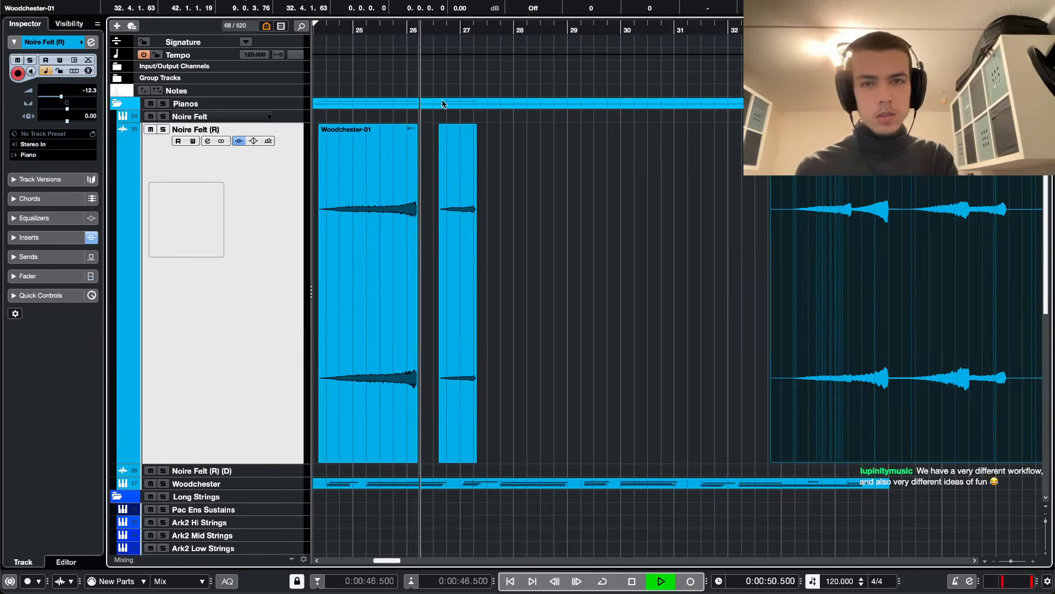
{"action": "scroll", "coordinate": [463, 247], "scroll_direction": "up", "scroll_amount": 3}
{"action": "left_click_drag", "start_coordinate": [464, 246], "coordinate": [586, 264]}
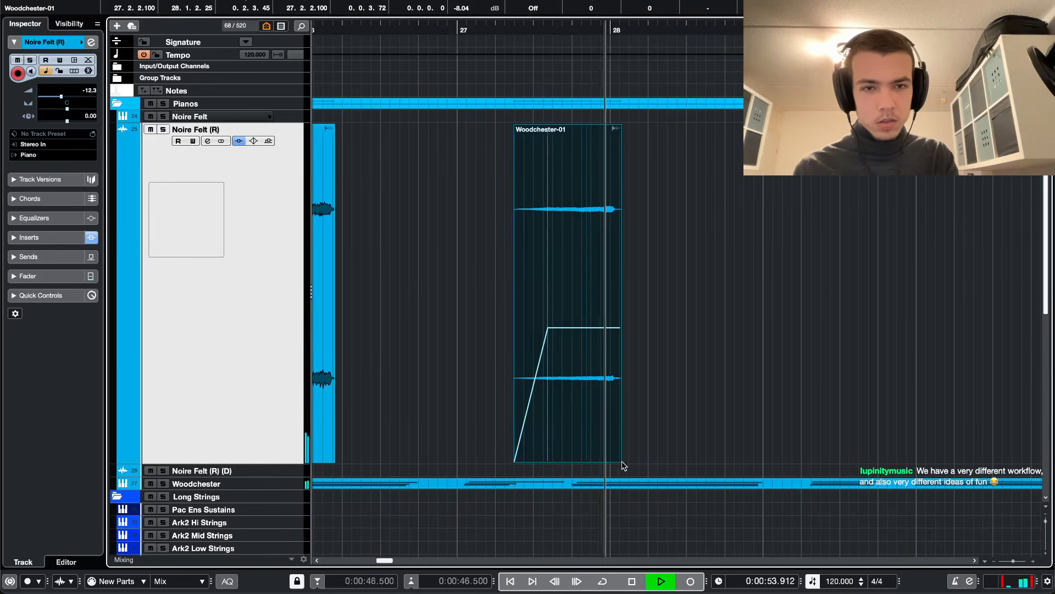
- Time-stretch the short piece to a length of 1.1.2.110, nudge it to 27.2.3.61 and play it back
{"action": "key", "text": "space"}
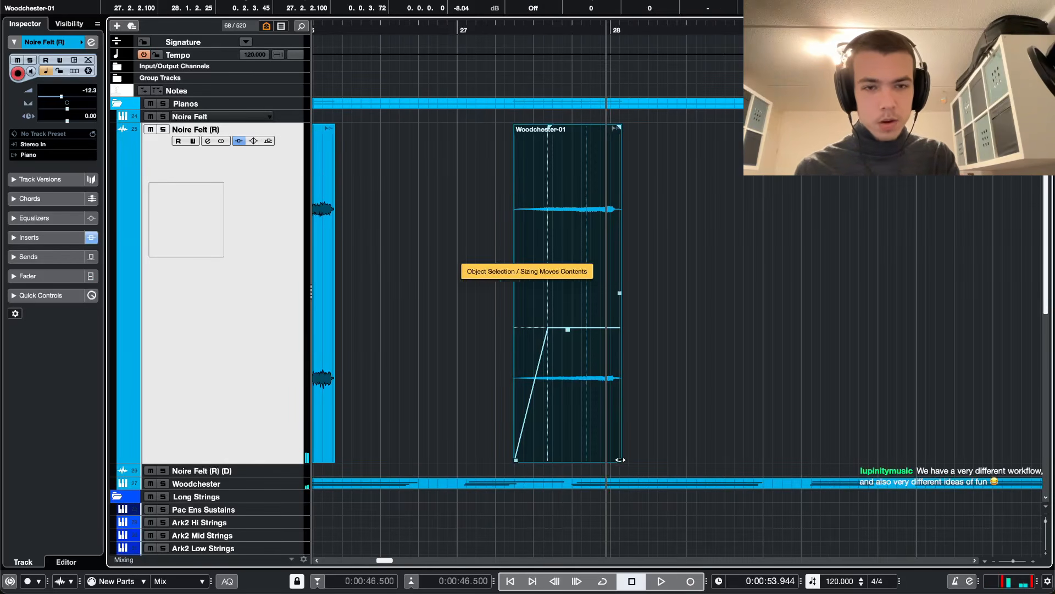
{"action": "left_click_drag", "start_coordinate": [621, 460], "coordinate": [730, 460]}
{"action": "mouse_move", "coordinate": [680, 437]}
{"action": "left_mouse_down"}
{"action": "mouse_move", "coordinate": [669, 439]}
{"action": "mouse_move", "coordinate": [698, 439]}
{"action": "mouse_move", "coordinate": [677, 435]}
{"action": "left_mouse_up"}
{"action": "key", "text": "space"}
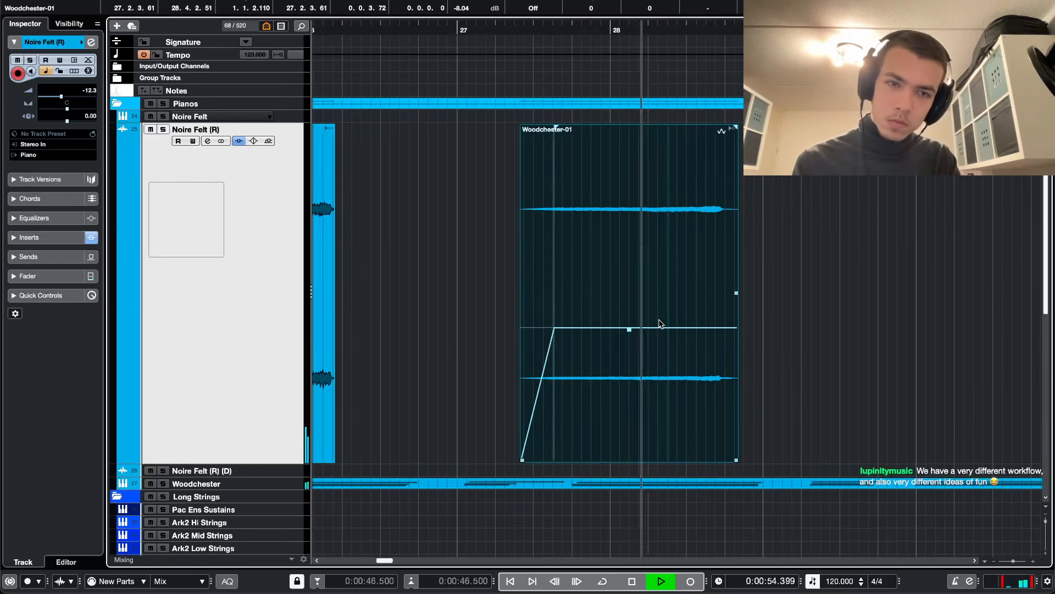
- Move the stretched piece to 27.1.1.67 and play it back against the Woodchester part
{"action": "scroll", "coordinate": [660, 325], "scroll_direction": "down", "scroll_amount": 5}
{"action": "scroll", "coordinate": [661, 324], "scroll_direction": "up", "scroll_amount": 4}
{"action": "scroll", "coordinate": [659, 324], "scroll_direction": "up", "scroll_amount": 1}
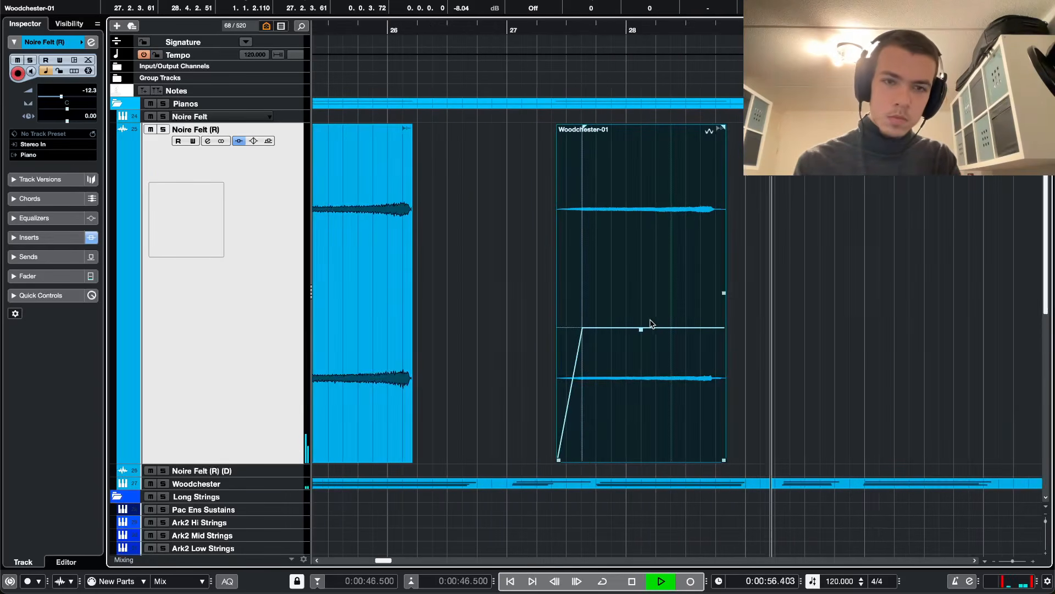
{"action": "left_click_drag", "start_coordinate": [660, 324], "coordinate": [631, 319]}
{"action": "scroll", "coordinate": [630, 318], "scroll_direction": "left", "scroll_amount": 3}
{"action": "left_click_drag", "start_coordinate": [827, 310], "coordinate": [808, 311]}
{"action": "left_click", "coordinate": [723, 26]}
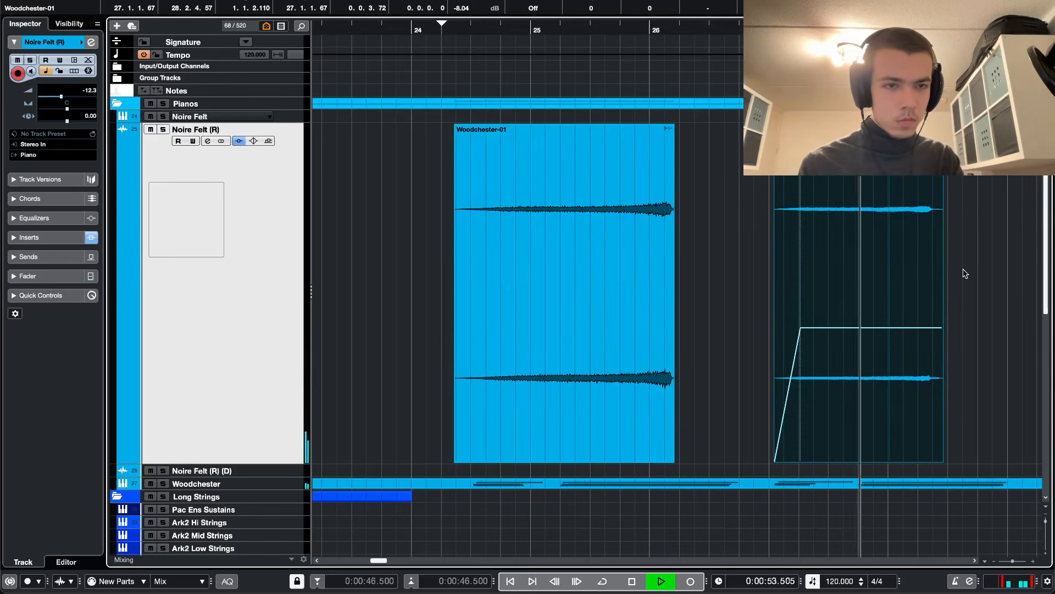
- Time-stretch the end of the faded piece to 28.3.1.86
{"action": "scroll", "coordinate": [961, 280], "scroll_direction": "right", "scroll_amount": 2}
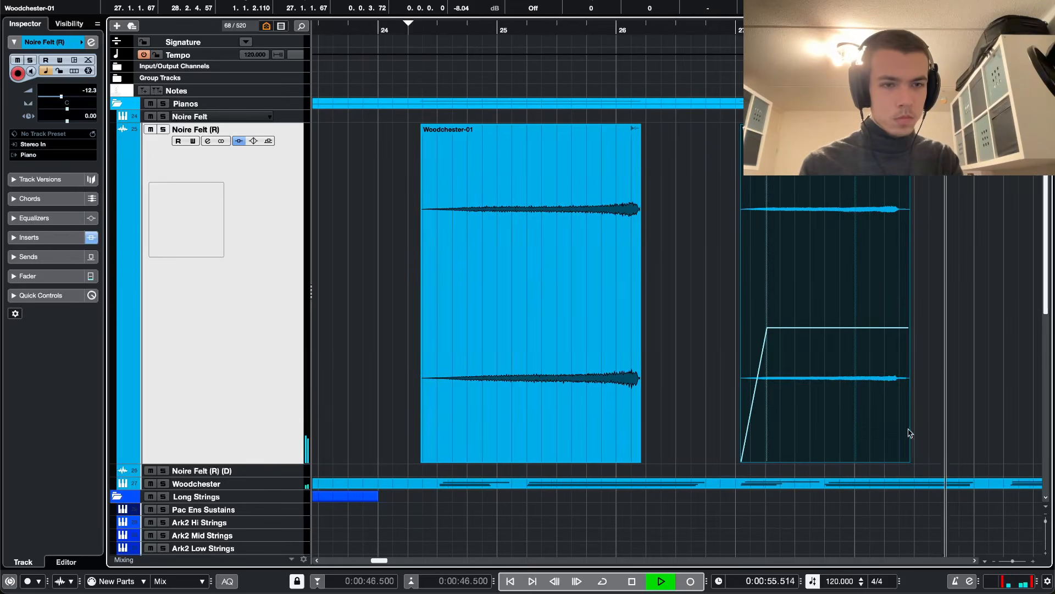
{"action": "key", "text": "1"}
{"action": "key", "text": "1"}
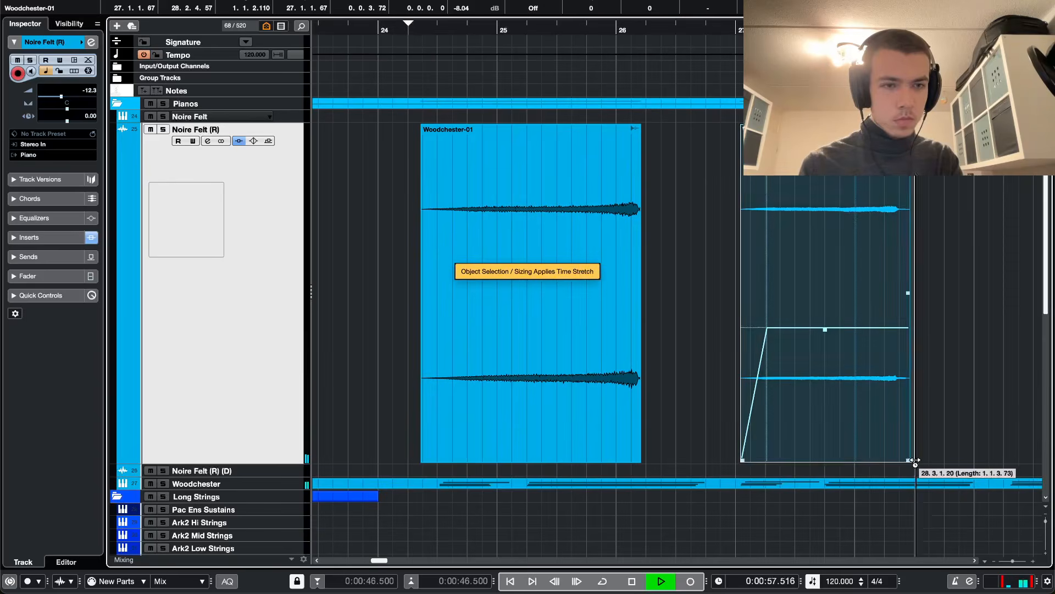
{"action": "key", "text": "1"}
- Stop playback and load ValhallaShimmer into insert slot 4 of the Noire Felt (R) channel, ahead of ValhallaVintageVerb
{"action": "key", "text": "space"}
{"action": "left_click", "coordinate": [208, 140]}
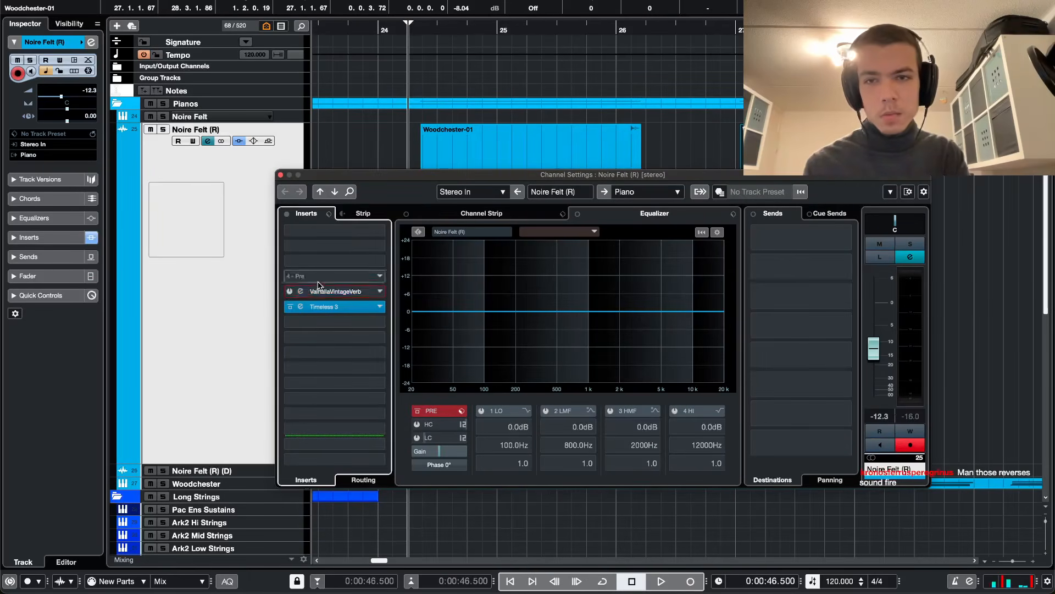
{"action": "left_click", "coordinate": [318, 279]}
{"action": "type", "text": "shimmer"}
{"action": "key", "text": "Return"}
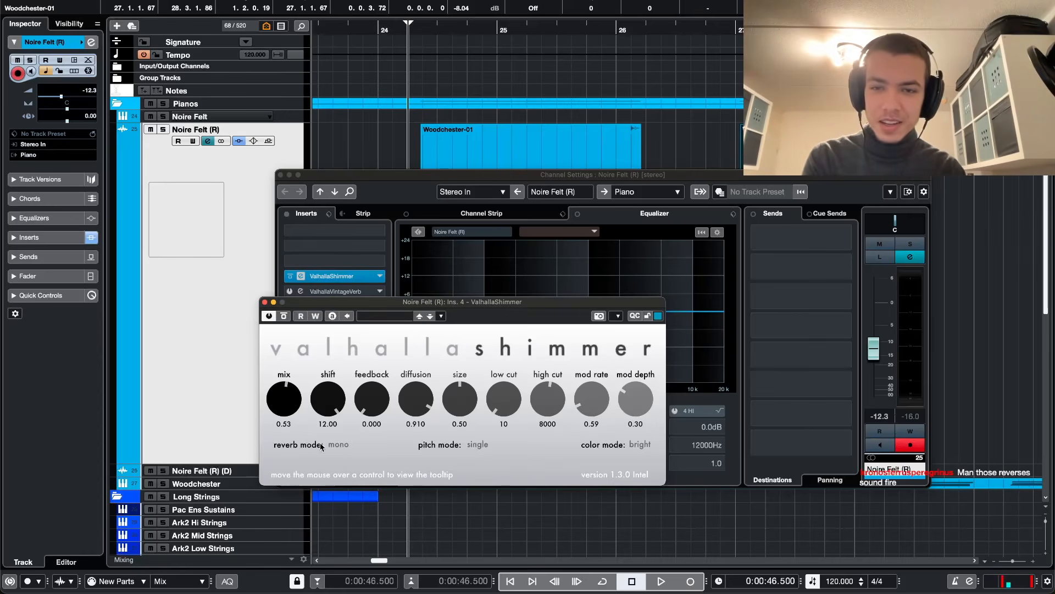
- Set ValhallaShimmer's reverb mode to bigStereo, close the plug-in and channel windows, and start playback
{"action": "left_click", "coordinate": [338, 450]}
{"action": "left_click", "coordinate": [347, 477]}
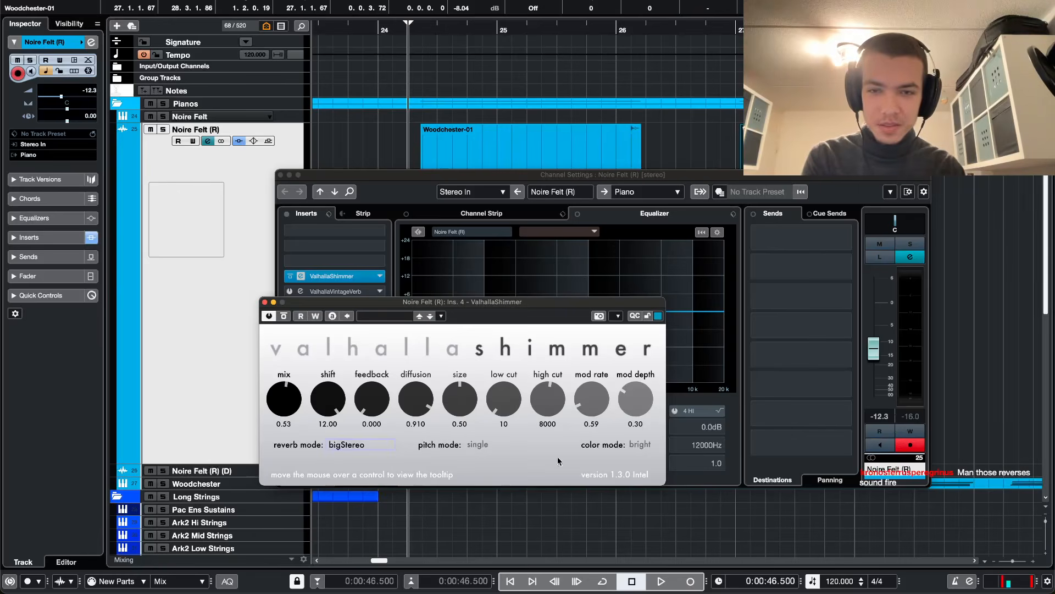
{"action": "key", "text": "super+w"}
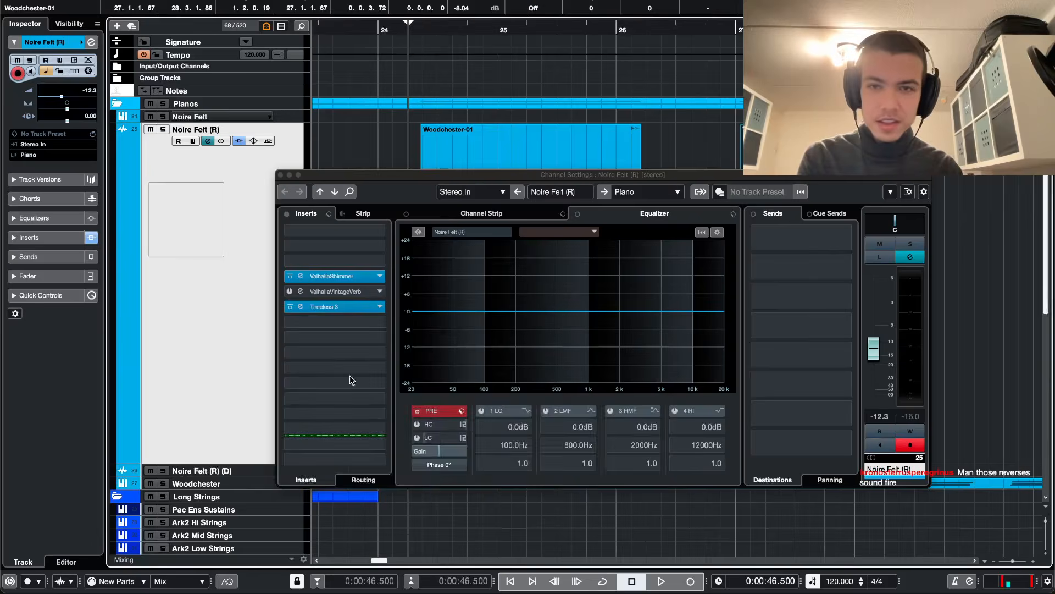
{"action": "key", "text": "super+w"}
{"action": "key", "text": "space"}
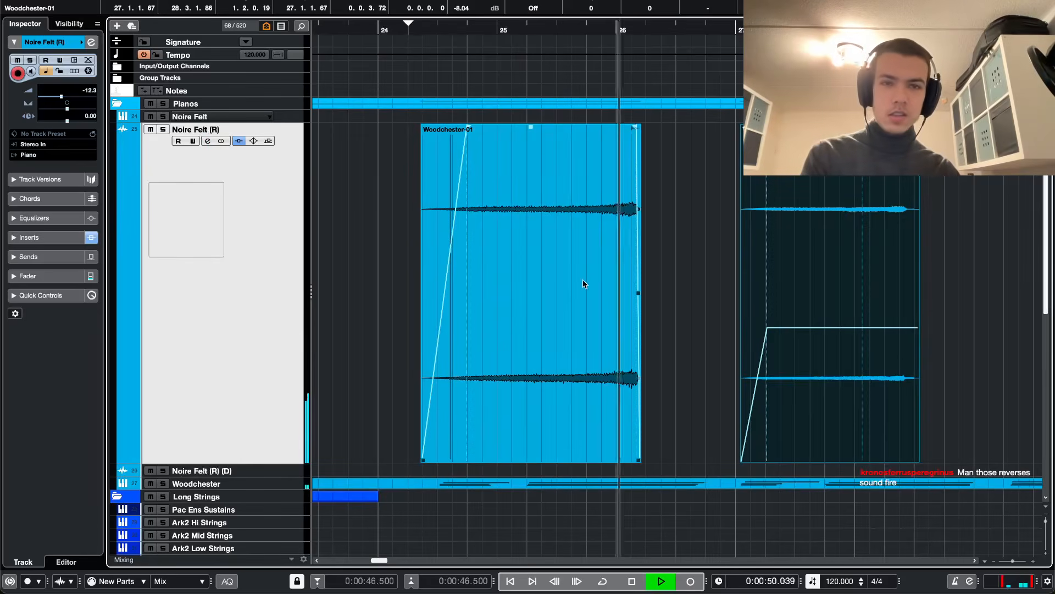
- Lower the Noire Felt (R) channel level to -13.2 dB during playback and compare it with the other channels in the mixer
{"action": "key", "text": "e"}
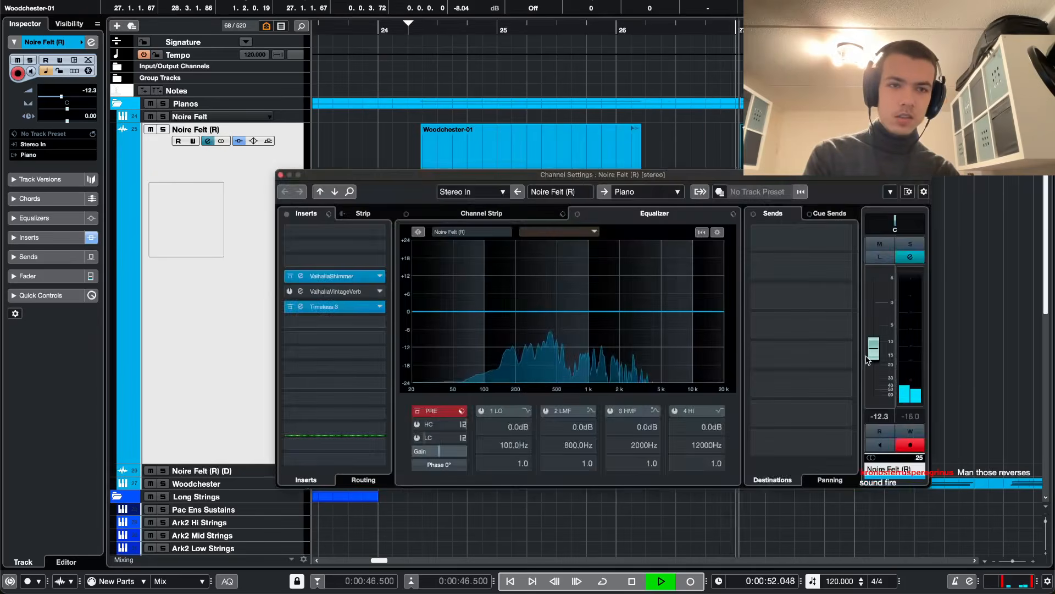
{"action": "key", "text": "e"}
{"action": "key", "text": "F3"}
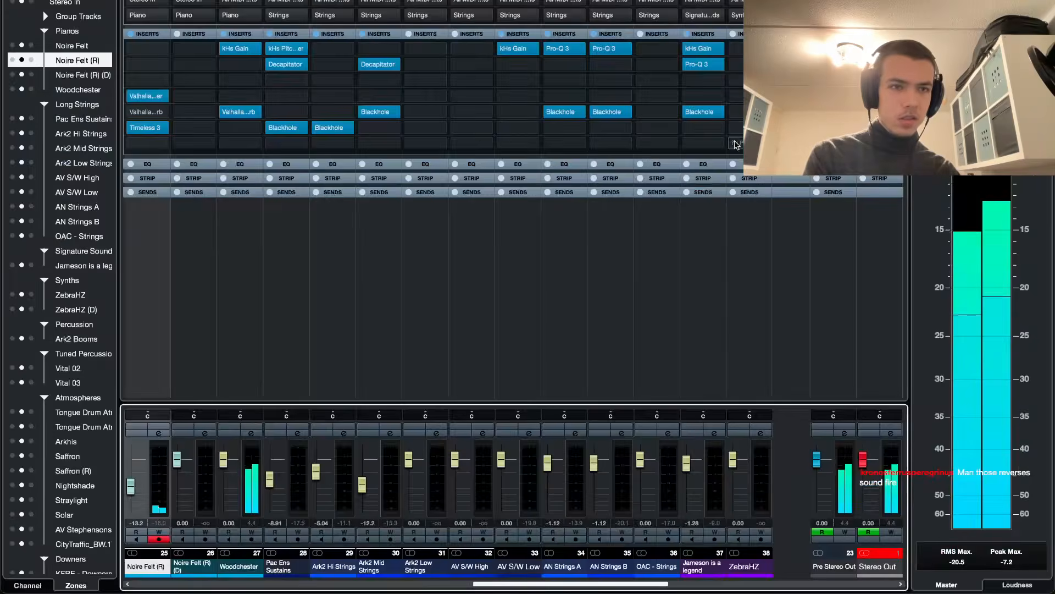
{"action": "key", "text": "F3"}
{"action": "key", "text": "e"}
{"action": "key", "text": "e"}
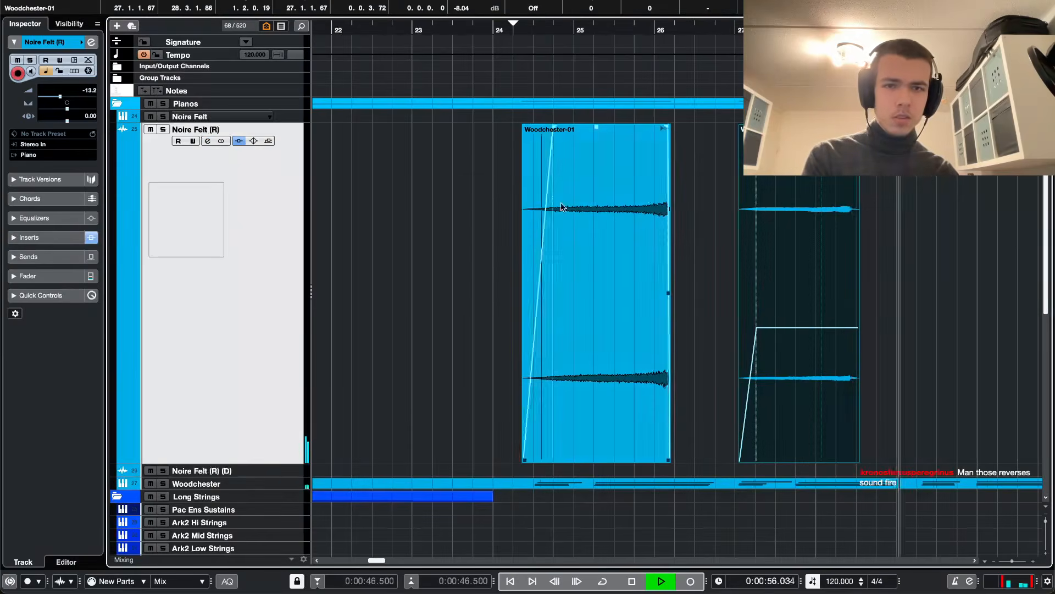
- Recheck the channel levels in the mixer and restart playback at a lower system volume
{"action": "key", "text": "e"}
{"action": "key", "text": "e"}
{"action": "key", "text": "F3"}
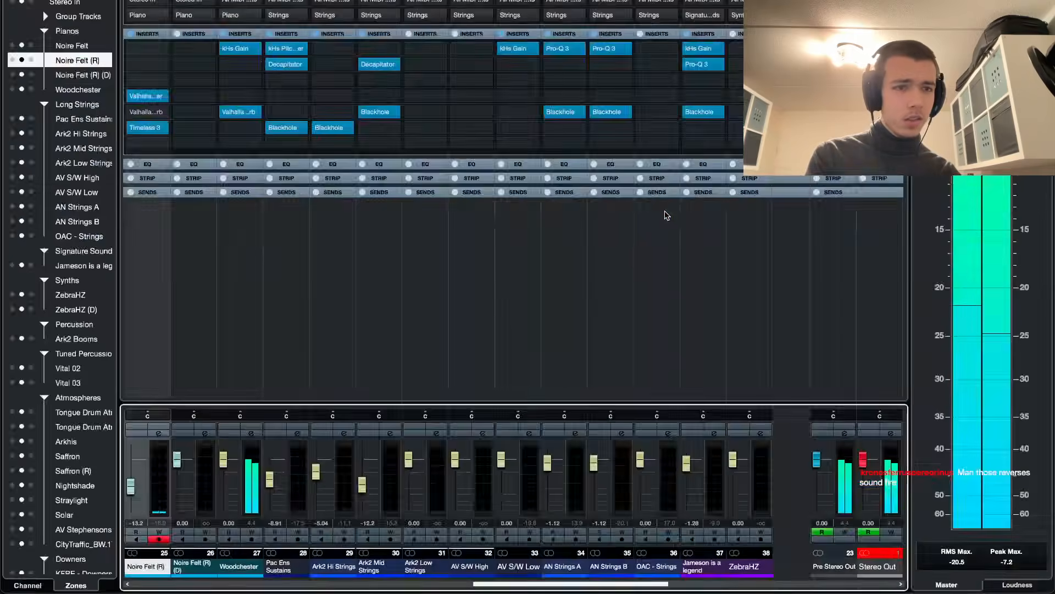
{"action": "key", "text": "F3"}
{"action": "left_click", "coordinate": [781, 219]}
{"action": "key", "text": "XF86AudioLowerVolume"}
{"action": "key", "text": "space"}
{"action": "key", "text": "space"}
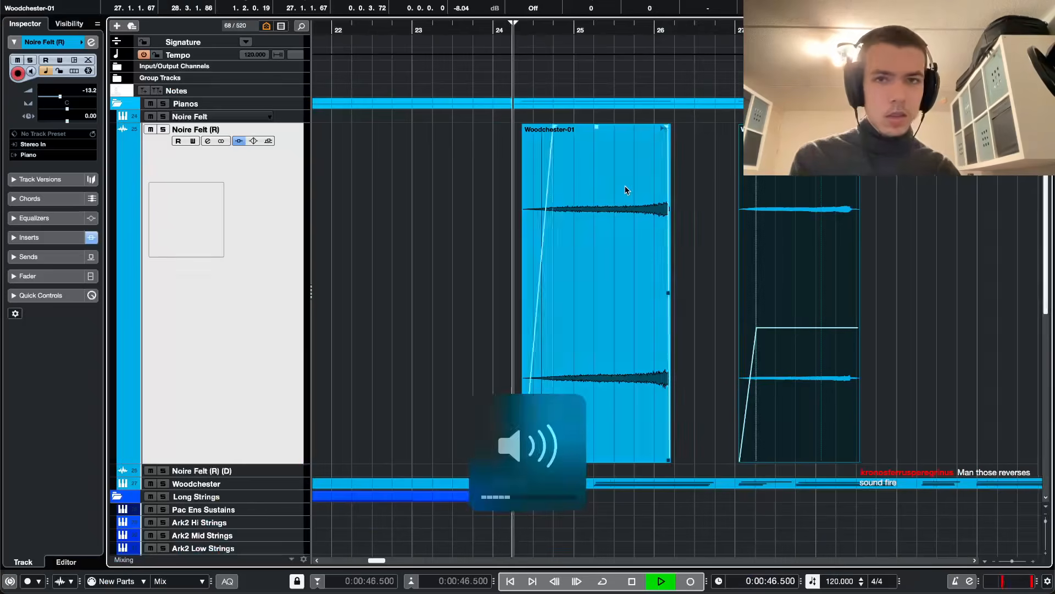
- Listen to both reversed Noire Felt (R) clips against the Woodchester part, up to the clip at bar 27
{"action": "scroll", "coordinate": [626, 191], "scroll_direction": "down", "scroll_amount": 3}
{"action": "key", "text": "super+Down"}
{"action": "scroll", "coordinate": [712, 188], "scroll_direction": "right", "scroll_amount": 3}
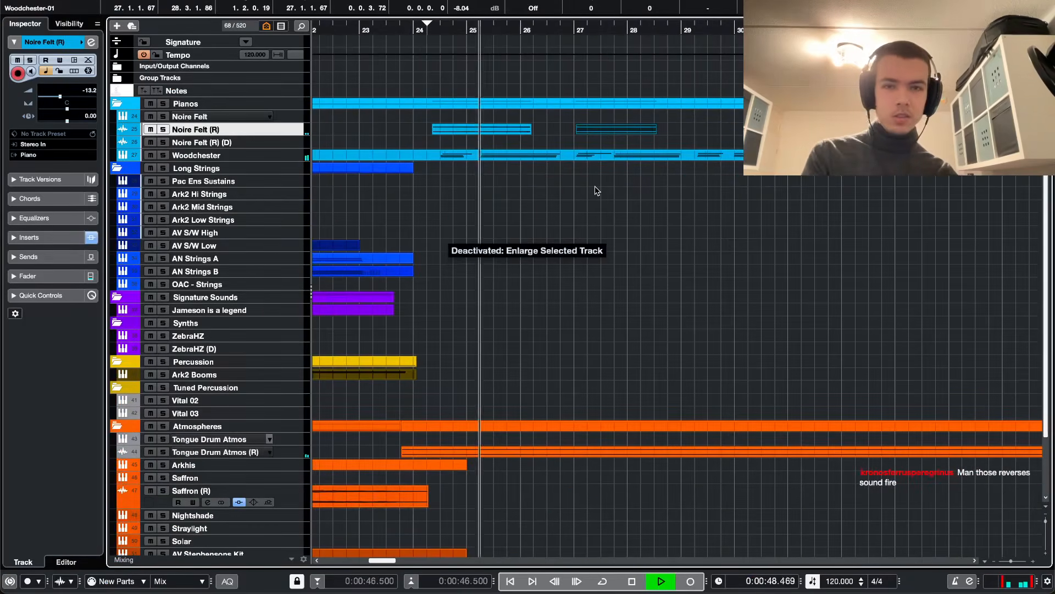
{"action": "key", "text": "super+Down"}
{"action": "scroll", "coordinate": [618, 203], "scroll_direction": "up", "scroll_amount": 5}
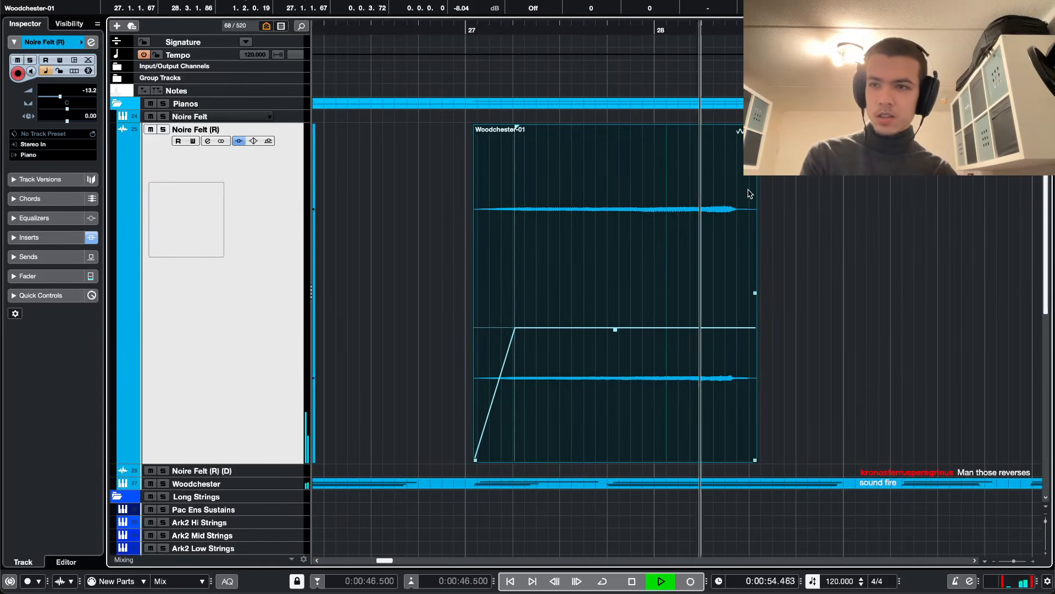
- Stop playback and lower the volume of the first reversed clip, starting in bar 24, to -3.00 dB
{"action": "key", "text": "space"}
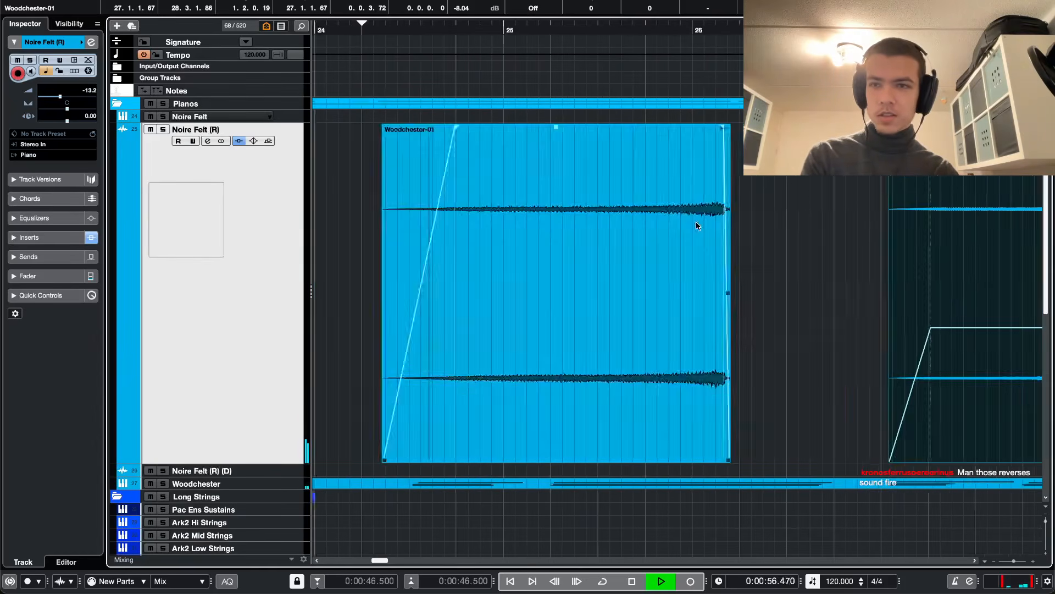
{"action": "scroll", "coordinate": [464, 11], "scroll_direction": "down", "scroll_amount": 3}
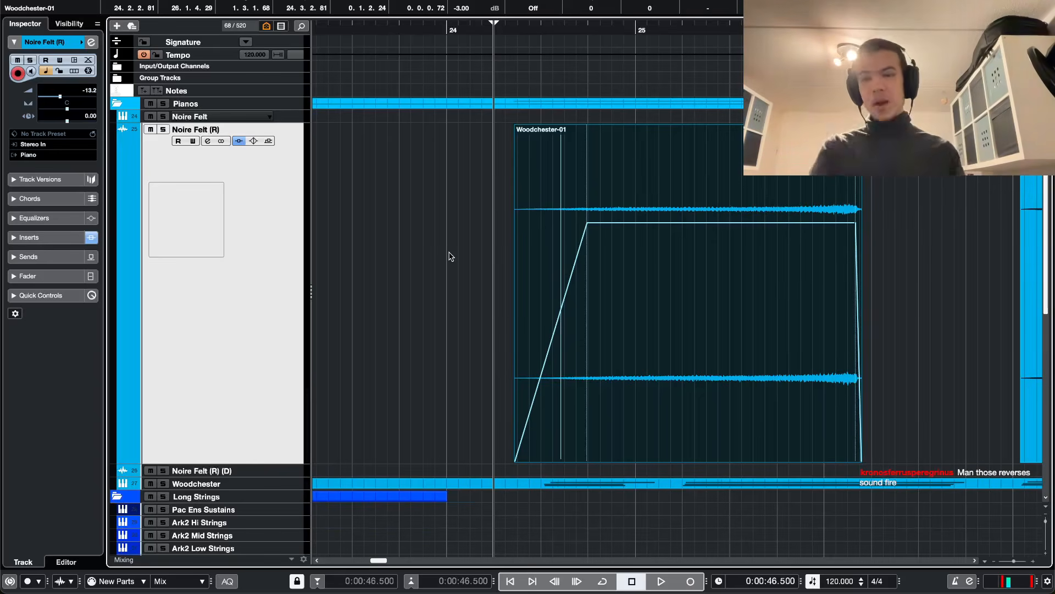
{"action": "left_click", "coordinate": [497, 218]}
{"action": "scroll", "coordinate": [457, 223], "scroll_direction": "down", "scroll_amount": 2, "text": "ctrl"}
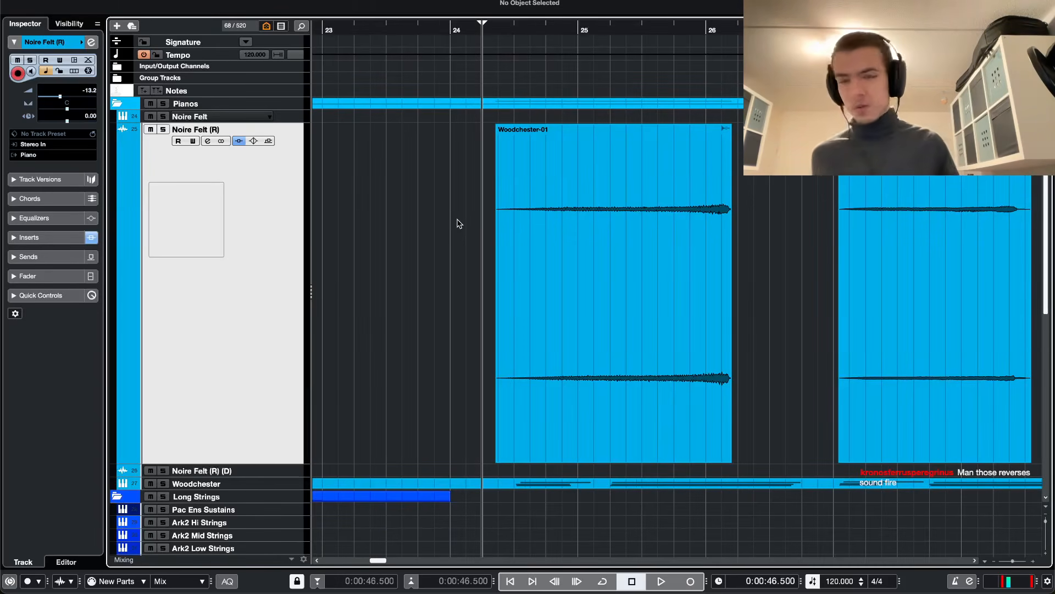
- Play back the reversed clips from bar 24 and follow them through to the unplaced clip past bar 32
{"action": "left_click", "coordinate": [566, 170]}
{"action": "key", "text": "space"}
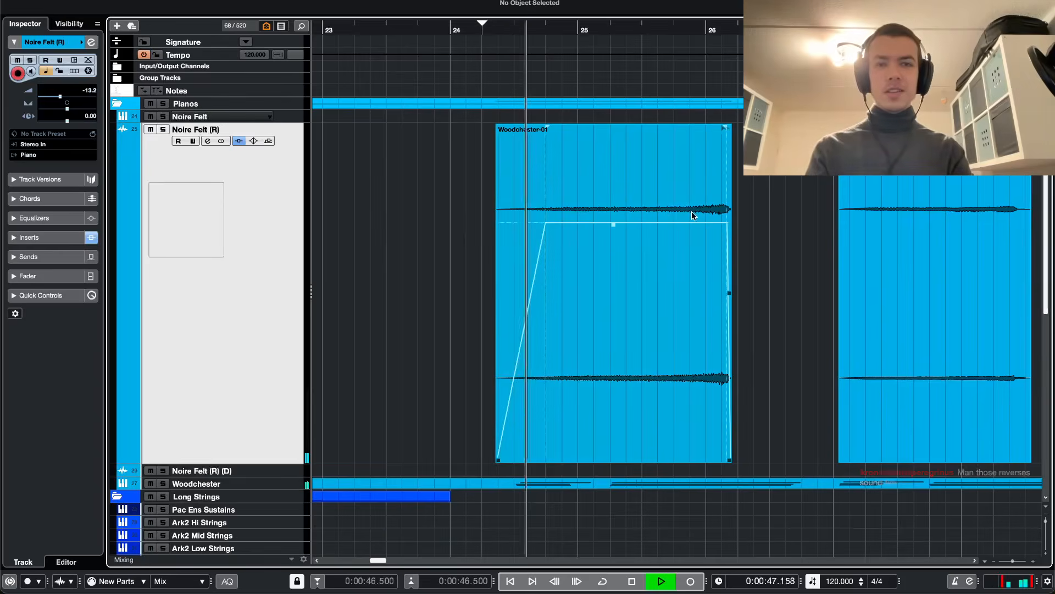
{"action": "scroll", "coordinate": [691, 210], "scroll_direction": "down", "scroll_amount": 1, "text": "ctrl"}
{"action": "right_click", "coordinate": [691, 210]}
{"action": "left_click", "coordinate": [767, 181]}
{"action": "scroll", "coordinate": [767, 181], "scroll_direction": "right", "scroll_amount": 1}
{"action": "left_click", "coordinate": [766, 182]}
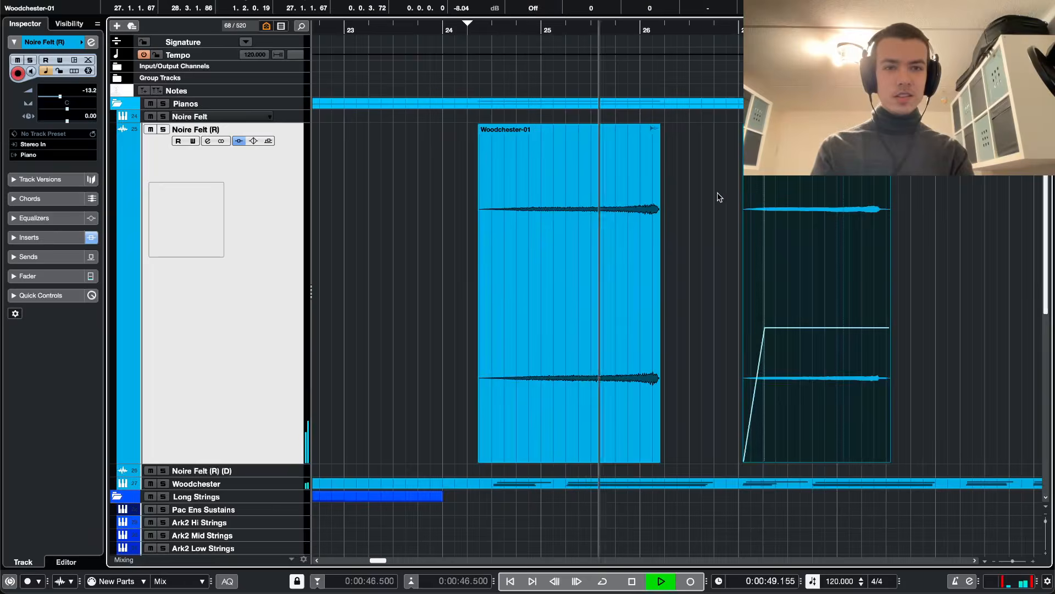
{"action": "left_click", "coordinate": [718, 196]}
{"action": "scroll", "coordinate": [719, 197], "scroll_direction": "right", "scroll_amount": 1}
{"action": "scroll", "coordinate": [719, 197], "scroll_direction": "right", "scroll_amount": 1}
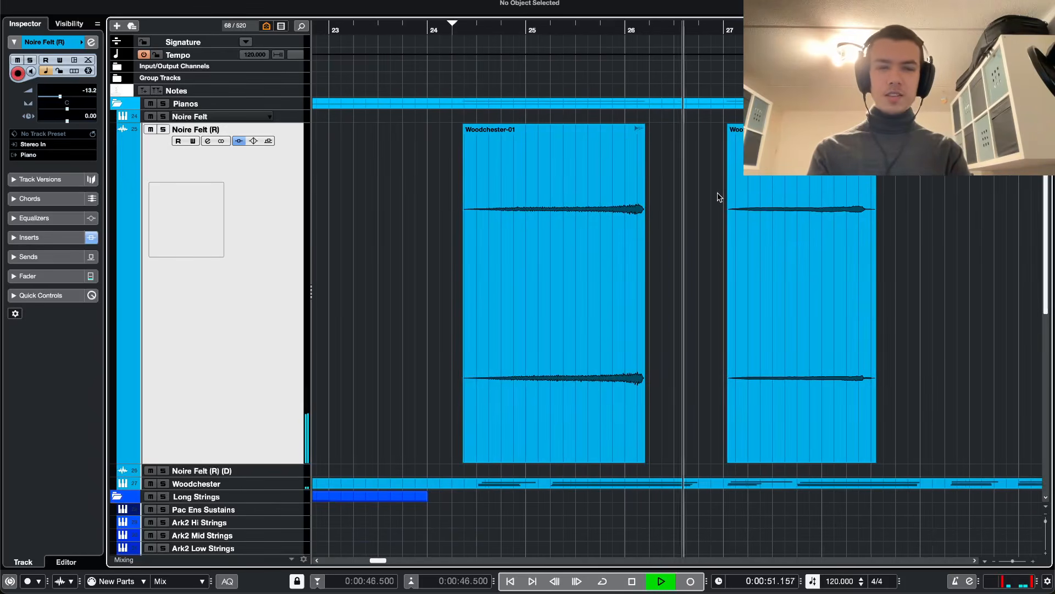
{"action": "scroll", "coordinate": [717, 193], "scroll_direction": "right", "scroll_amount": 6}
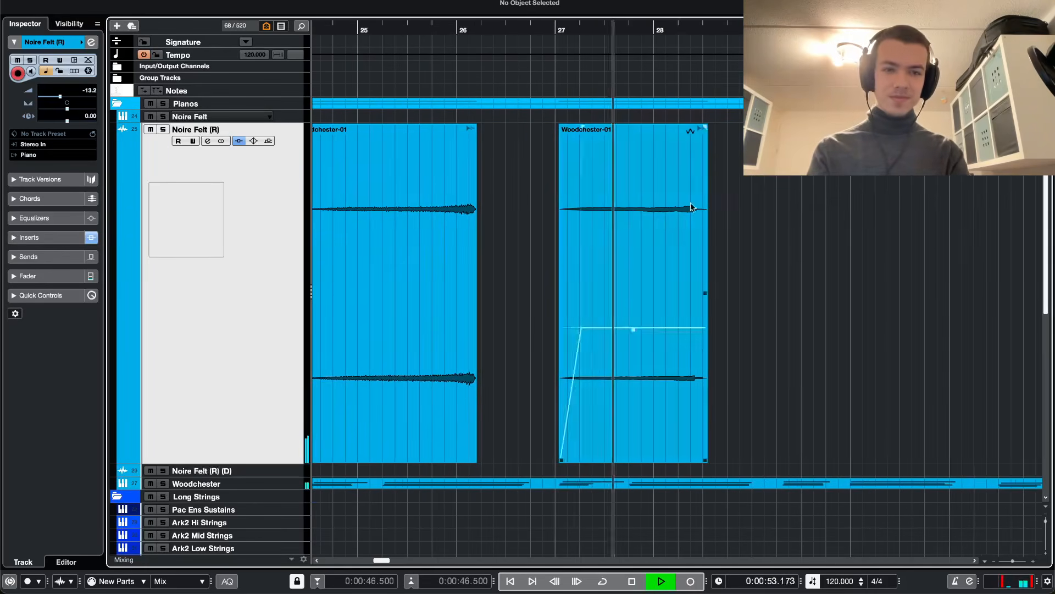
{"action": "scroll", "coordinate": [681, 209], "scroll_direction": "right", "scroll_amount": 5}
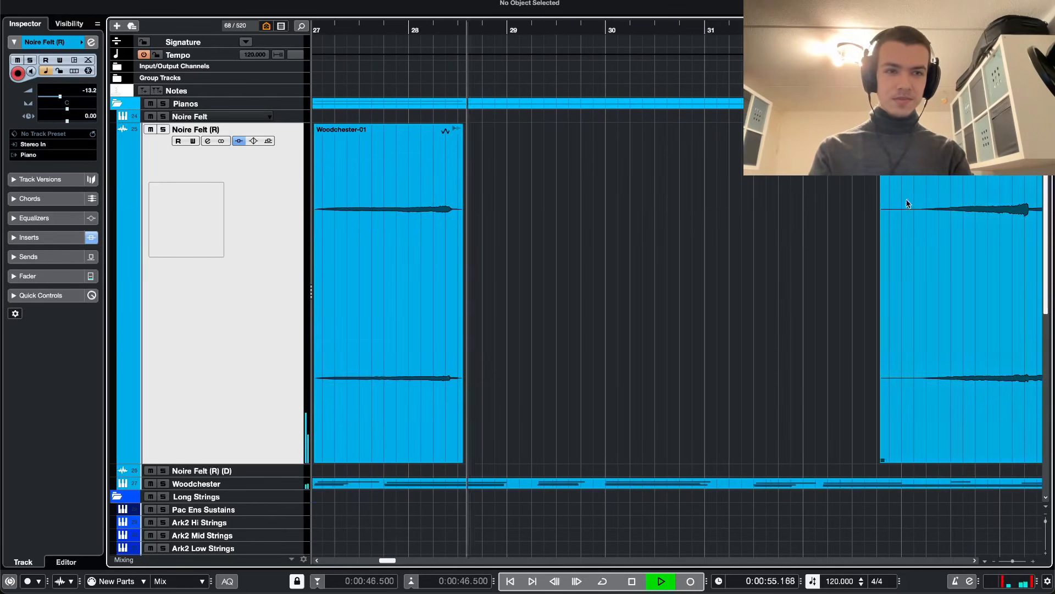
- Move the long remaining clip to 29.1.1.89 and split it at 30.3.1.107 and 31.2.1.32
{"action": "left_click_drag", "start_coordinate": [910, 203], "coordinate": [544, 235]}
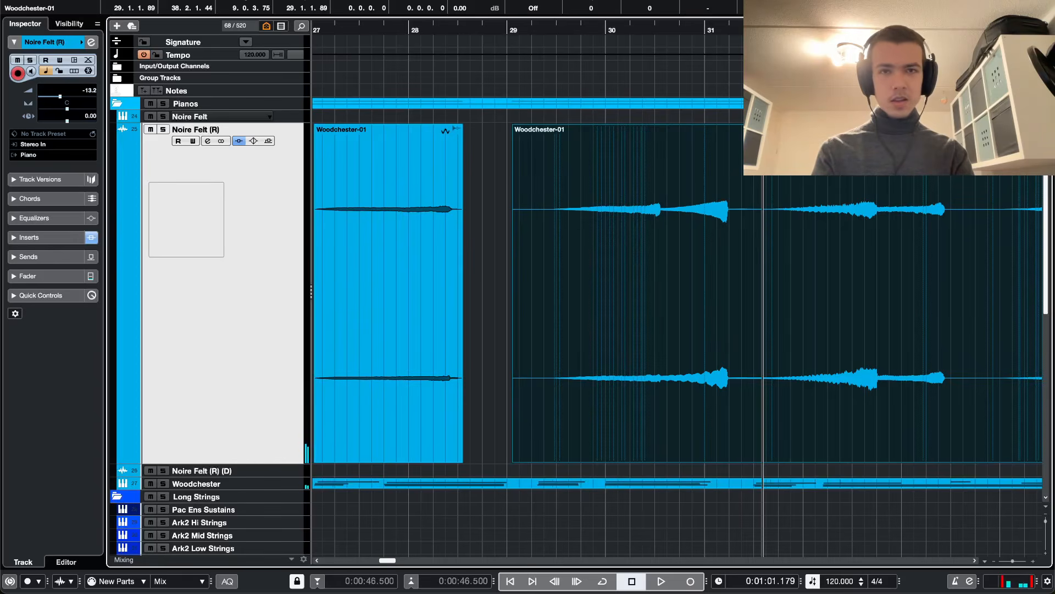
{"action": "key", "text": "h"}
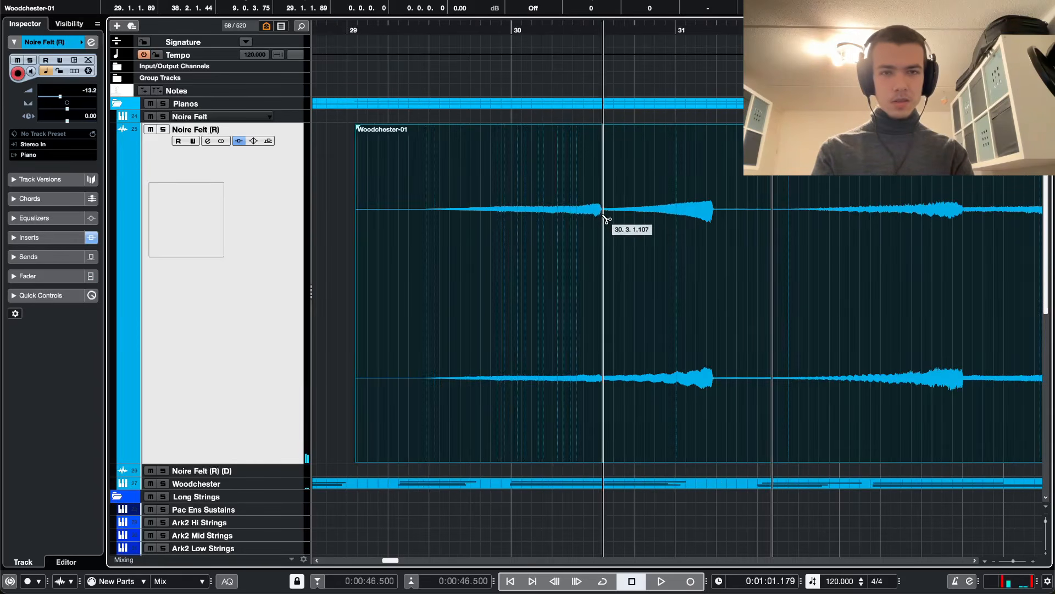
{"action": "left_click", "coordinate": [604, 220]}
{"action": "left_click", "coordinate": [720, 214]}
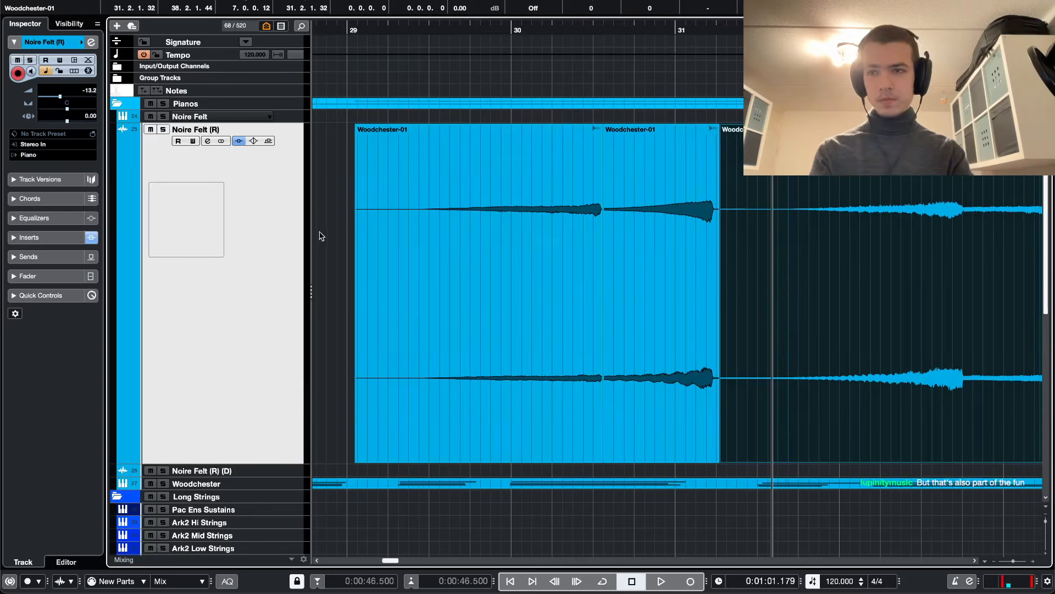
- Move the split pieces beyond bar 32 and bring the short second piece back to 29.2.4.2
{"action": "left_click_drag", "start_coordinate": [323, 231], "coordinate": [761, 265]}
{"action": "left_click_drag", "start_coordinate": [465, 231], "coordinate": [990, 231]}
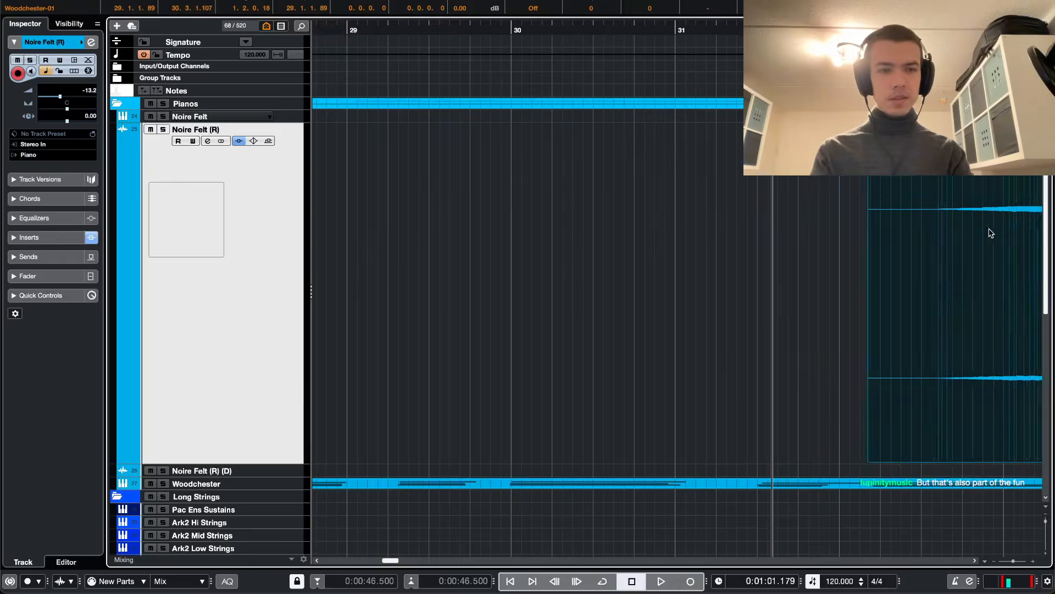
{"action": "scroll", "coordinate": [966, 236], "scroll_direction": "down", "scroll_amount": 3}
{"action": "scroll", "coordinate": [913, 245], "scroll_direction": "right", "scroll_amount": 5}
{"action": "left_click_drag", "start_coordinate": [812, 253], "coordinate": [424, 249]}
{"action": "left_click", "coordinate": [889, 242]}
{"action": "scroll", "coordinate": [504, 230], "scroll_direction": "left", "scroll_amount": 3}
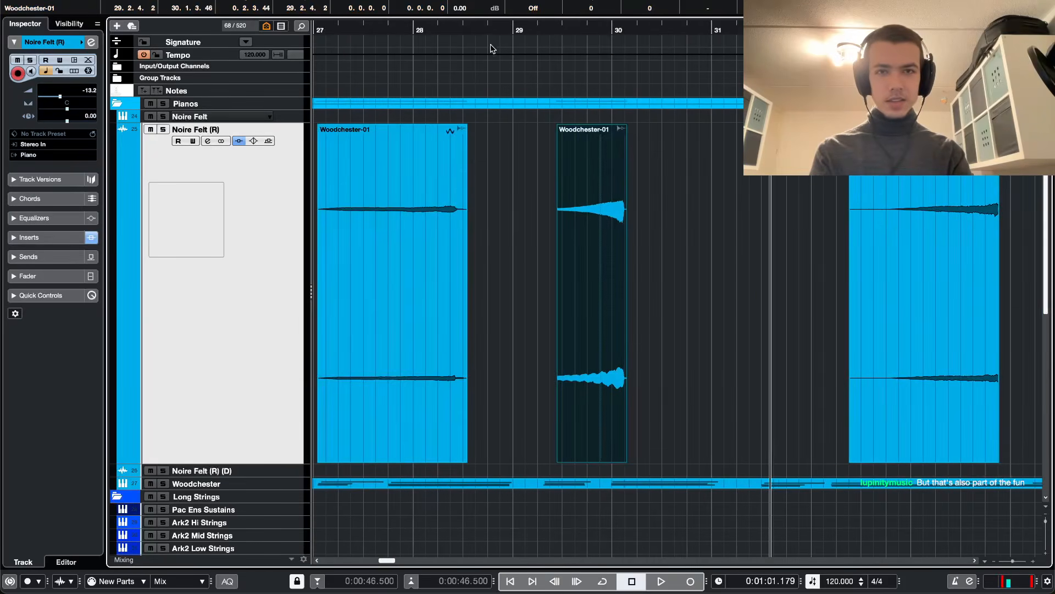
- Try moving the short piece to 29.2.1.56 and time-stretching it to a length of 1.3.2.74
{"action": "left_click", "coordinate": [488, 29]}
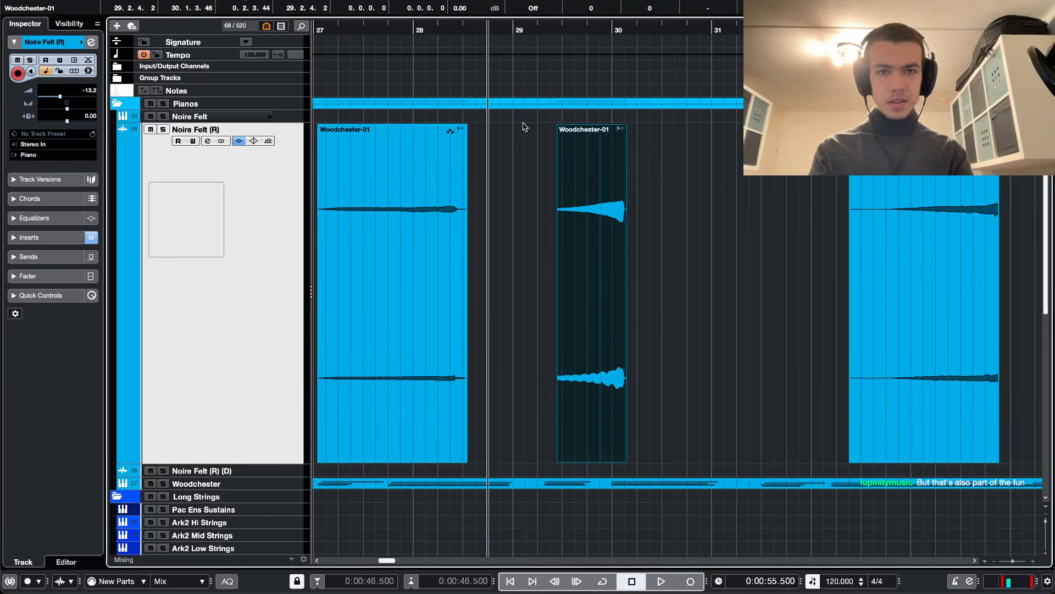
{"action": "left_click_drag", "start_coordinate": [575, 132], "coordinate": [587, 133]}
{"action": "left_click_drag", "start_coordinate": [626, 461], "coordinate": [713, 438]}
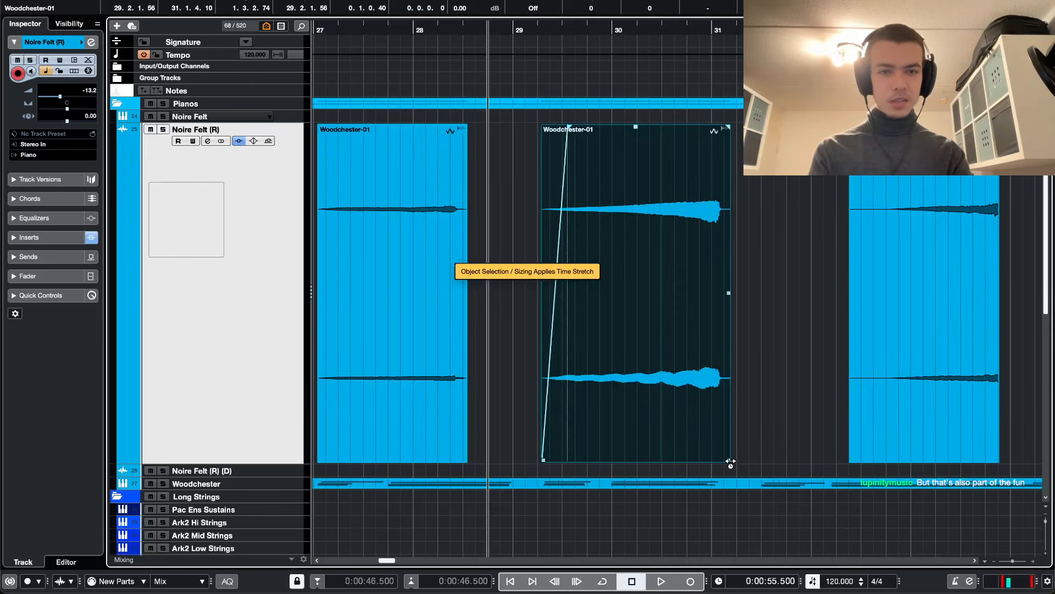
{"action": "key", "text": "ctrl+z"}
{"action": "key", "text": "ctrl+z"}
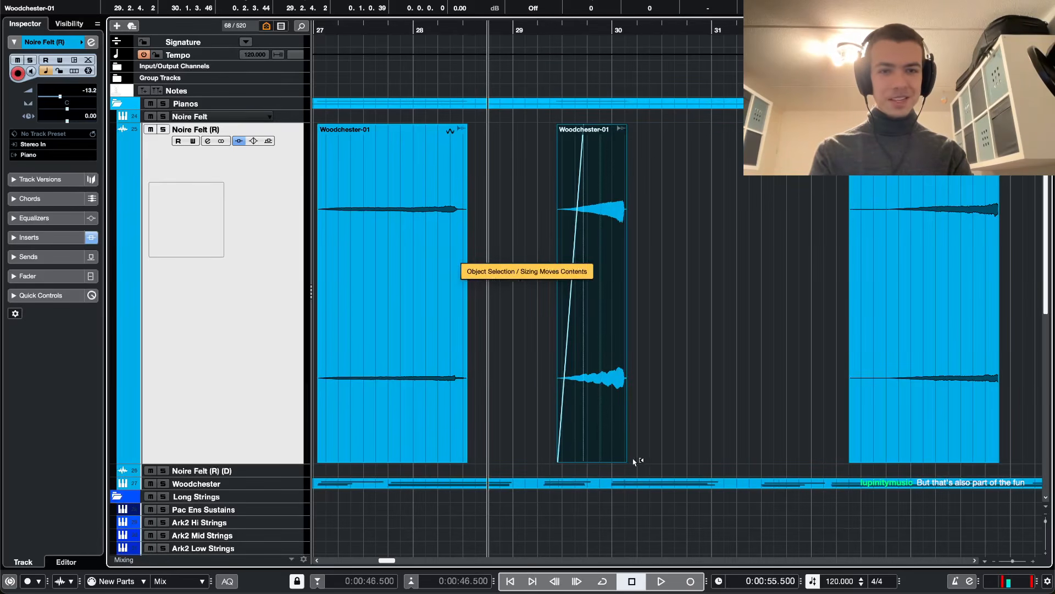
- Time-stretch the short piece to a length of 1.0.3.82 starting at 29.2.1.90, and place the cursor just after bar 28
{"action": "left_click_drag", "start_coordinate": [626, 461], "coordinate": [663, 461]}
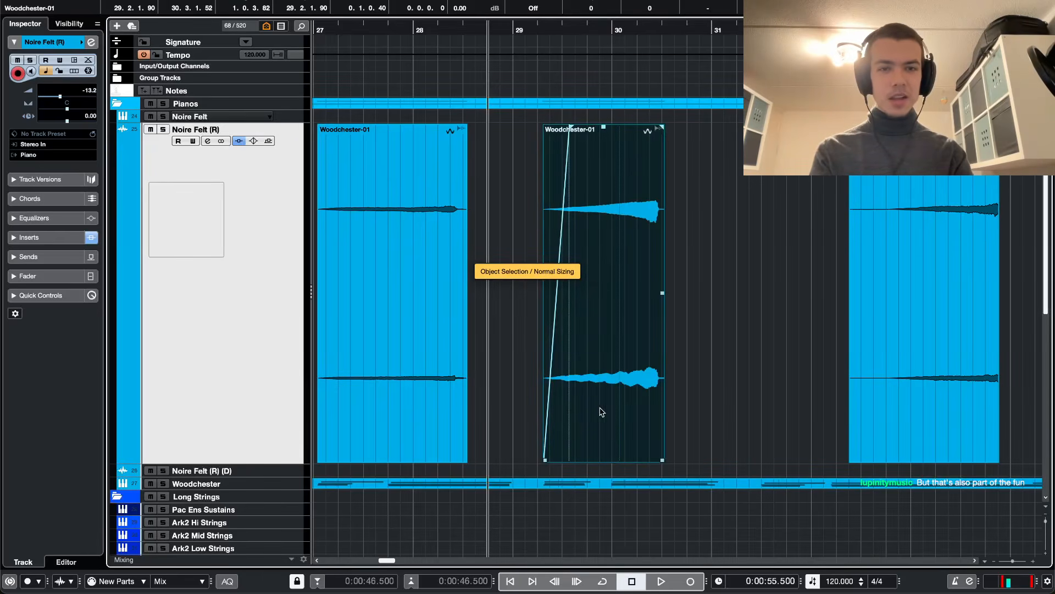
{"action": "left_click", "coordinate": [442, 40]}
{"action": "left_click", "coordinate": [430, 31]}
- Turn off the enlarged display of the selected track and select the Woodchester track
{"action": "left_click", "coordinate": [211, 117]}
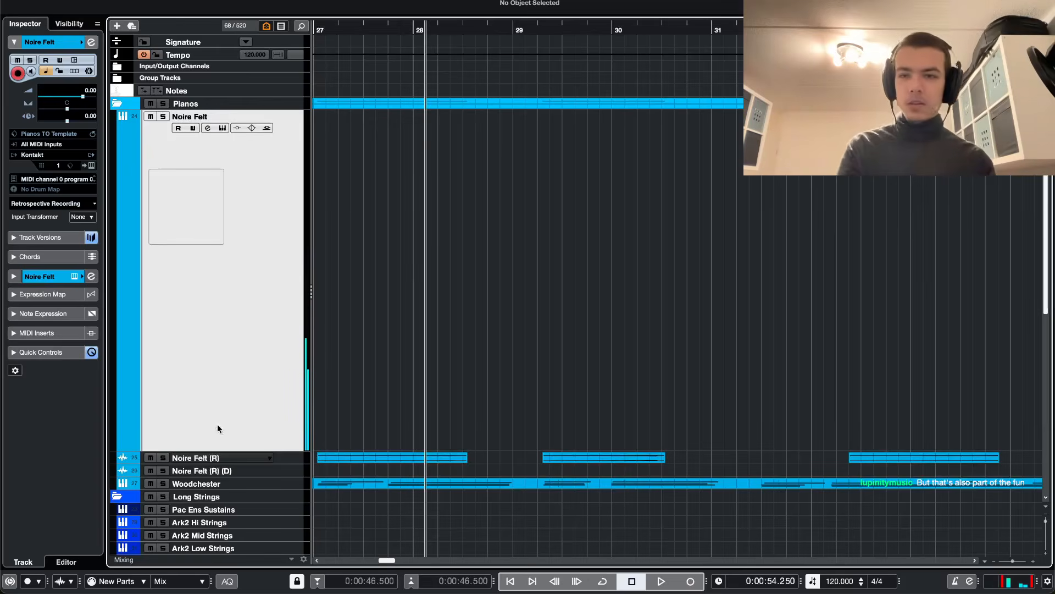
{"action": "key", "text": "ctrl+alt+e"}
{"action": "left_click", "coordinate": [223, 156]}
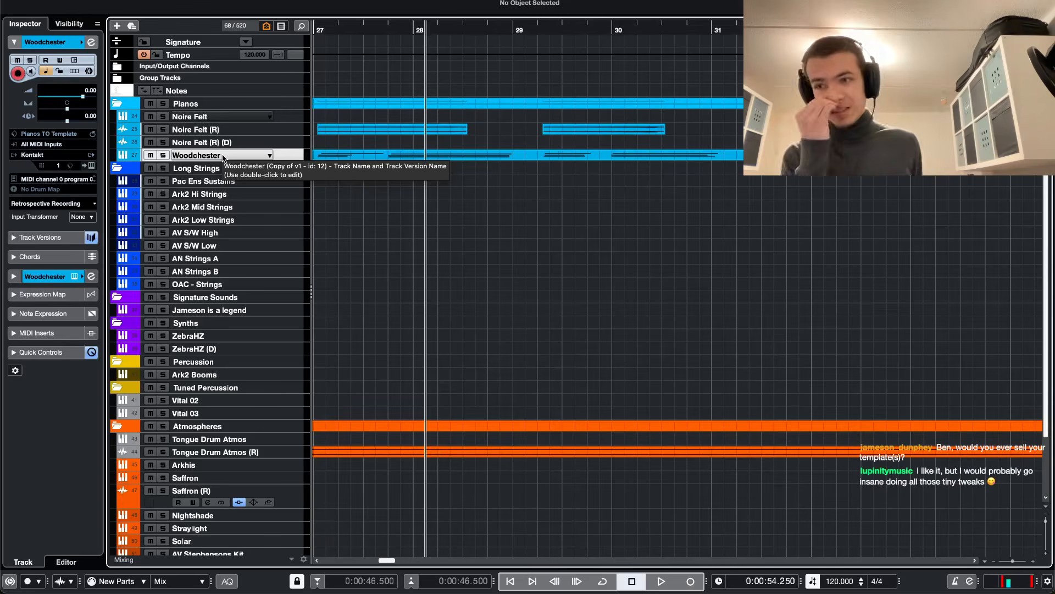
- Play back the arrangement from the middle of bar 26 and select the Noire Felt (R) (D) track
{"action": "scroll", "coordinate": [487, 250], "scroll_direction": "down", "scroll_amount": 2}
{"action": "scroll", "coordinate": [365, 47], "scroll_direction": "left", "scroll_amount": 3}
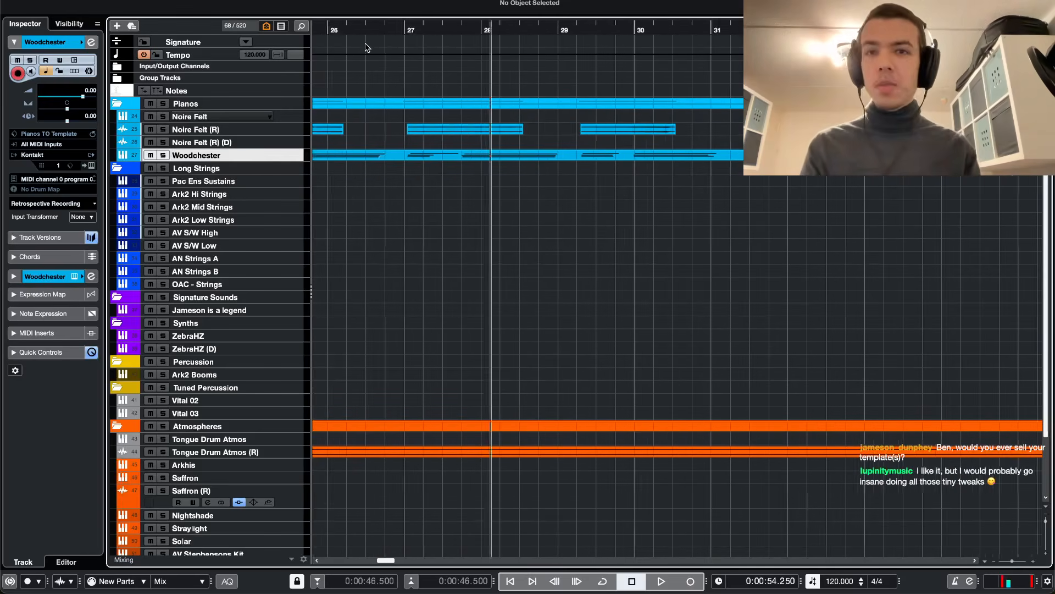
{"action": "left_click", "coordinate": [375, 33]}
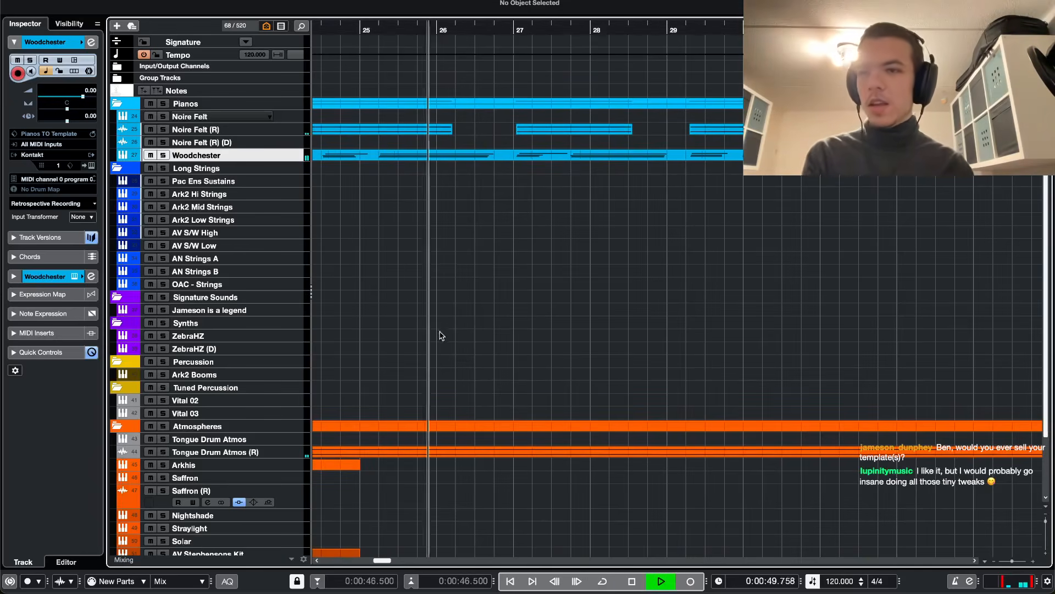
{"action": "key", "text": "space"}
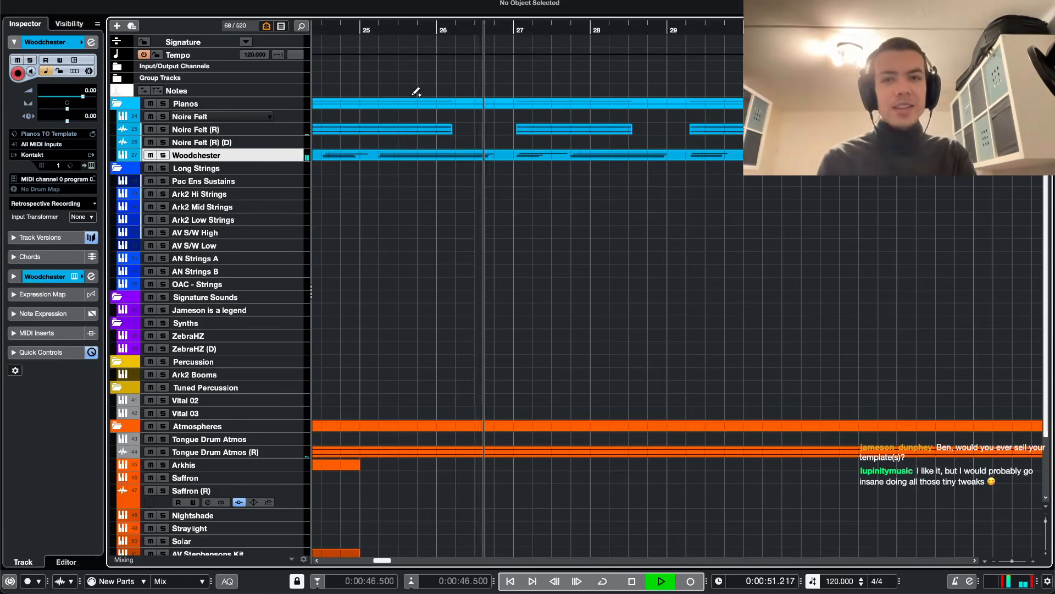
{"action": "key", "text": "g"}
{"action": "left_click", "coordinate": [225, 142]}
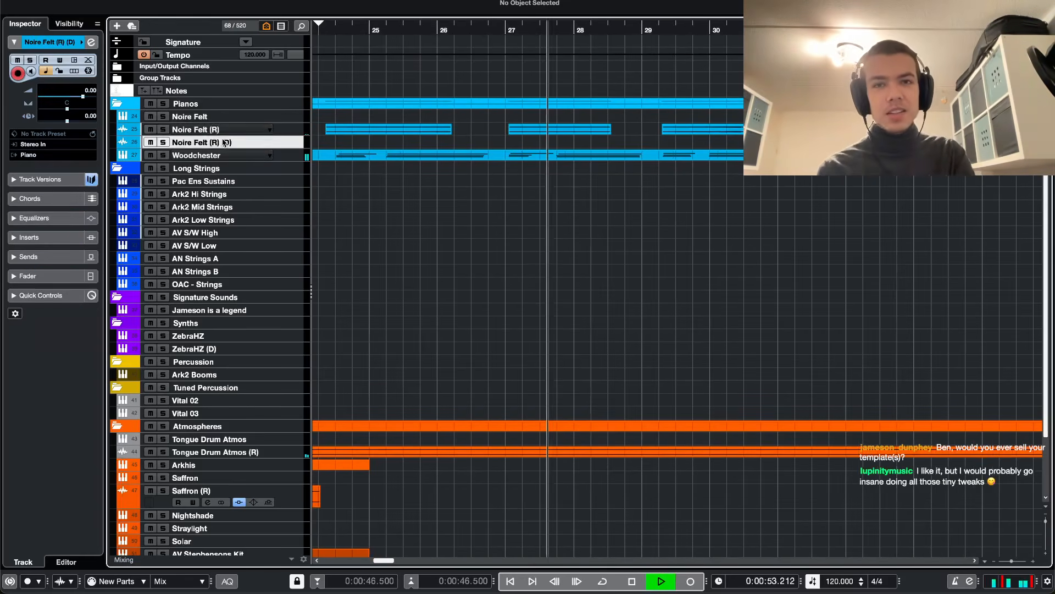
- Select the Noire Felt (R) track and turn on the enlarged display of the selected track
{"action": "left_click", "coordinate": [219, 127]}
{"action": "key", "text": "ctrl+alt+e"}
{"action": "key", "text": "ctrl+alt+e"}
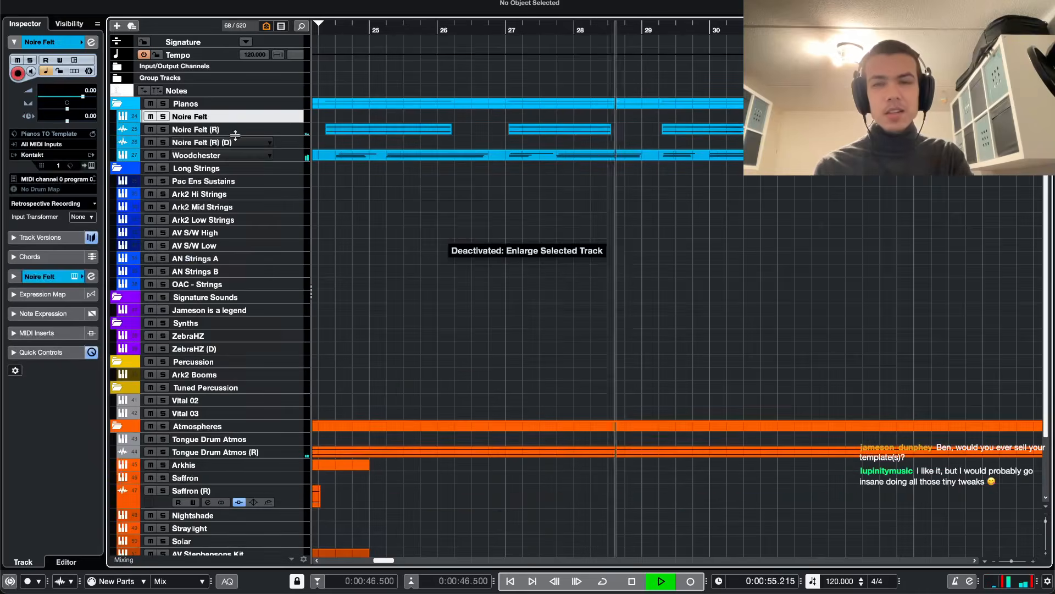
{"action": "key", "text": "ctrl+alt+e"}
{"action": "scroll", "coordinate": [807, 232], "scroll_direction": "up", "scroll_amount": 1}
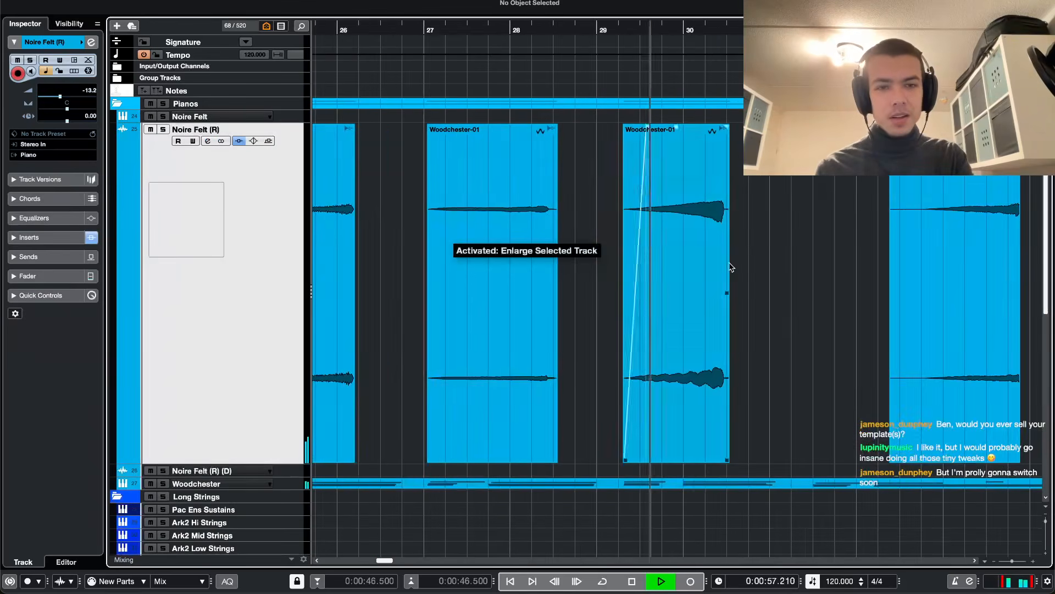
{"action": "scroll", "coordinate": [733, 249], "scroll_direction": "up", "scroll_amount": 2}
- Time-stretch the clip starting at 29.2.1.90 to a length of 1.1.0.76 and lower its volume to -2.00 dB
{"action": "left_click", "coordinate": [675, 238]}
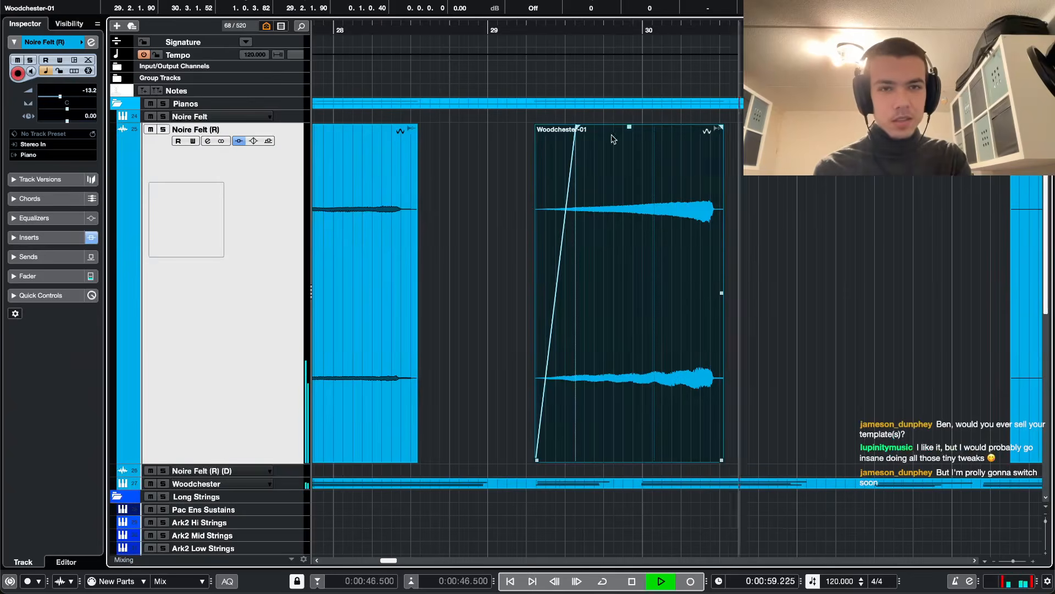
{"action": "key", "text": "space"}
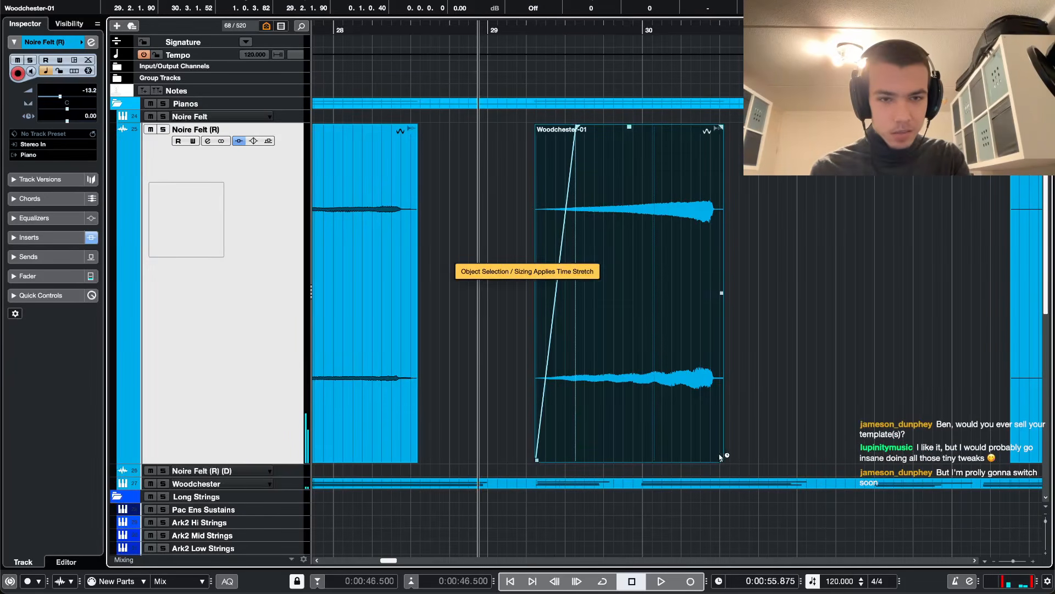
{"action": "left_click_drag", "start_coordinate": [720, 457], "coordinate": [732, 459]}
{"action": "key", "text": "1"}
{"action": "key", "text": "space"}
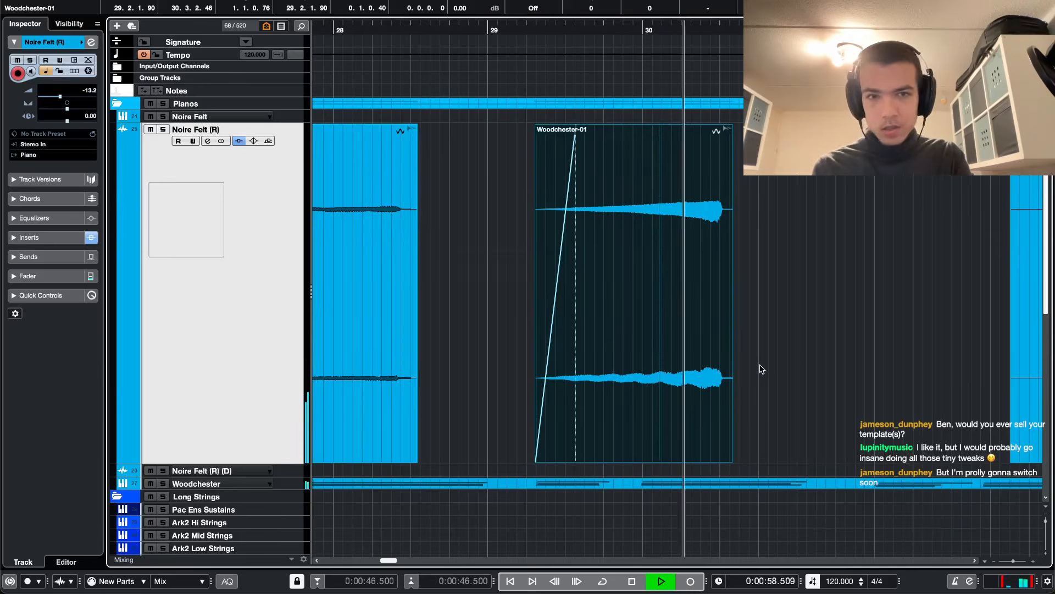
{"action": "key", "text": "space"}
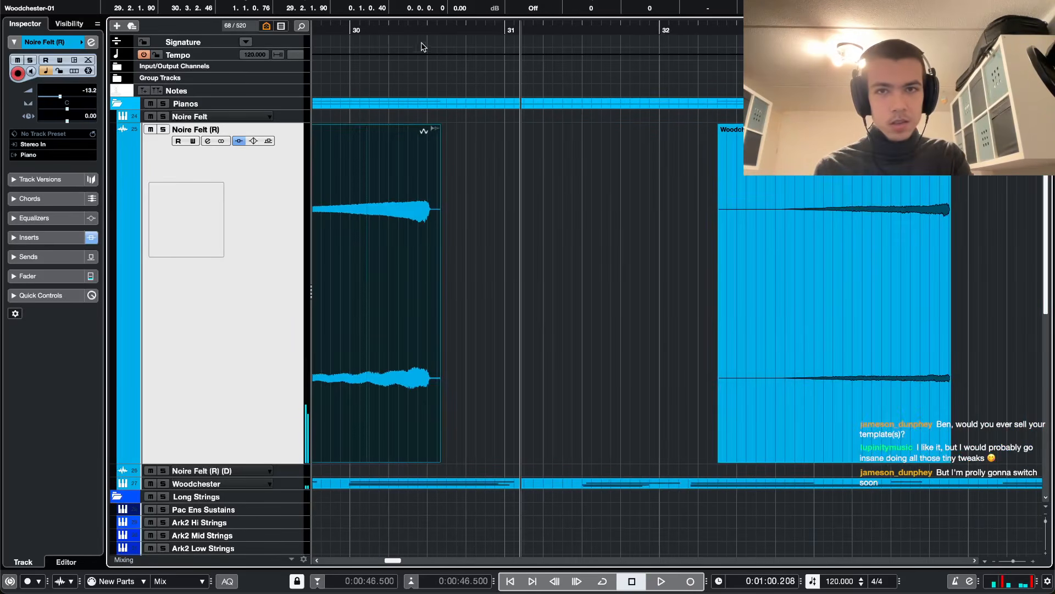
{"action": "scroll", "coordinate": [667, 234], "scroll_direction": "right", "scroll_amount": 3}
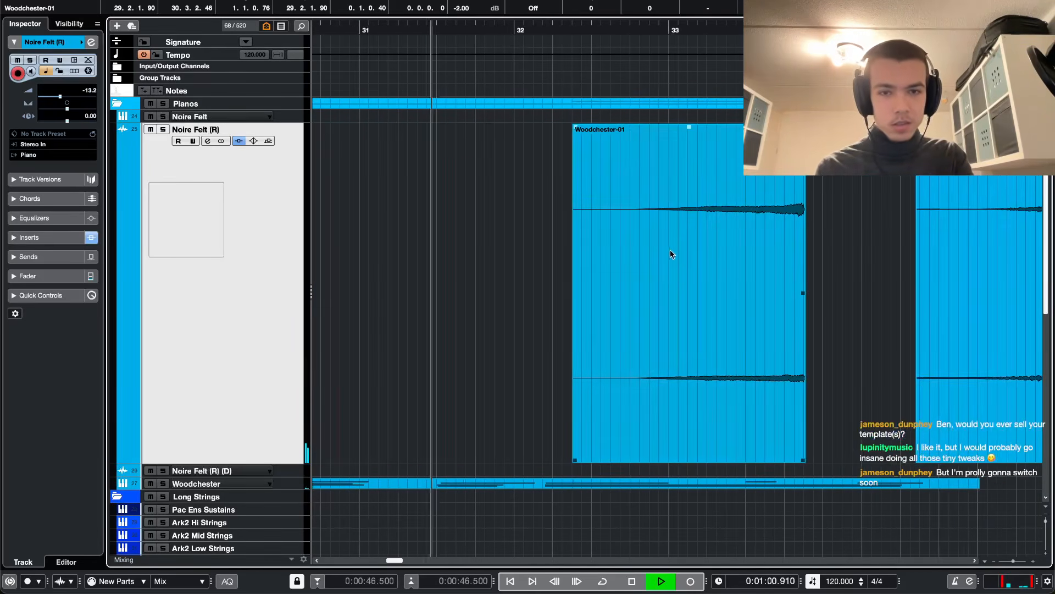
- Replace the clip starting at 32.2.3.1 with the long clip that follows it, moving that one to 32.1.1.56
{"action": "scroll", "coordinate": [672, 279], "scroll_direction": "down", "scroll_amount": 2}
{"action": "left_click", "coordinate": [673, 283]}
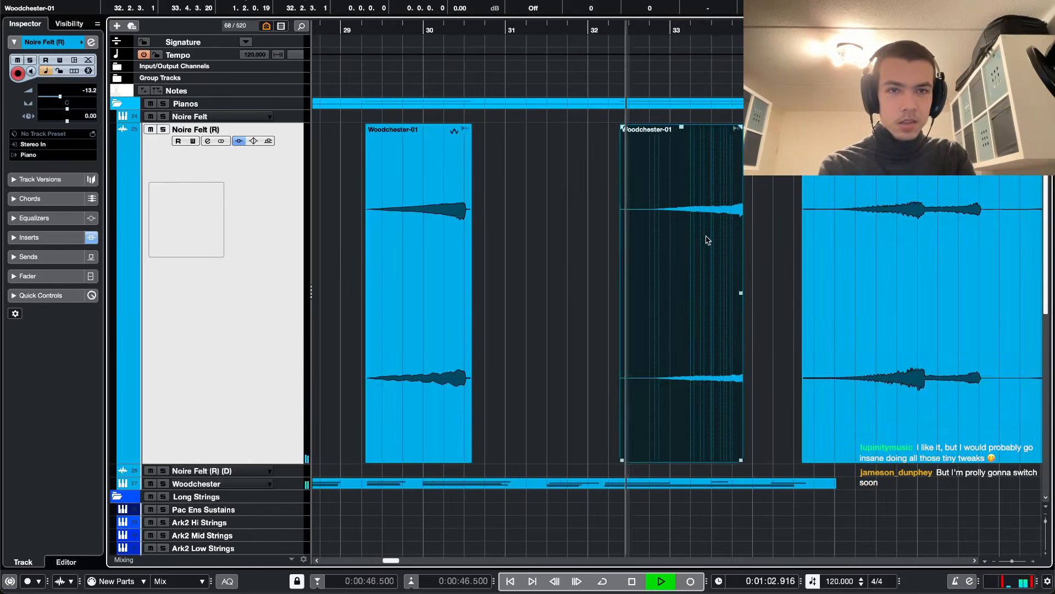
{"action": "mouse_move", "coordinate": [703, 237]}
{"action": "left_mouse_down"}
{"action": "mouse_move", "coordinate": [628, 237]}
{"action": "mouse_move", "coordinate": [854, 240]}
{"action": "mouse_move", "coordinate": [632, 231]}
{"action": "mouse_move", "coordinate": [708, 230]}
{"action": "left_mouse_up"}
{"action": "key", "text": "space"}
{"action": "key", "text": "space"}
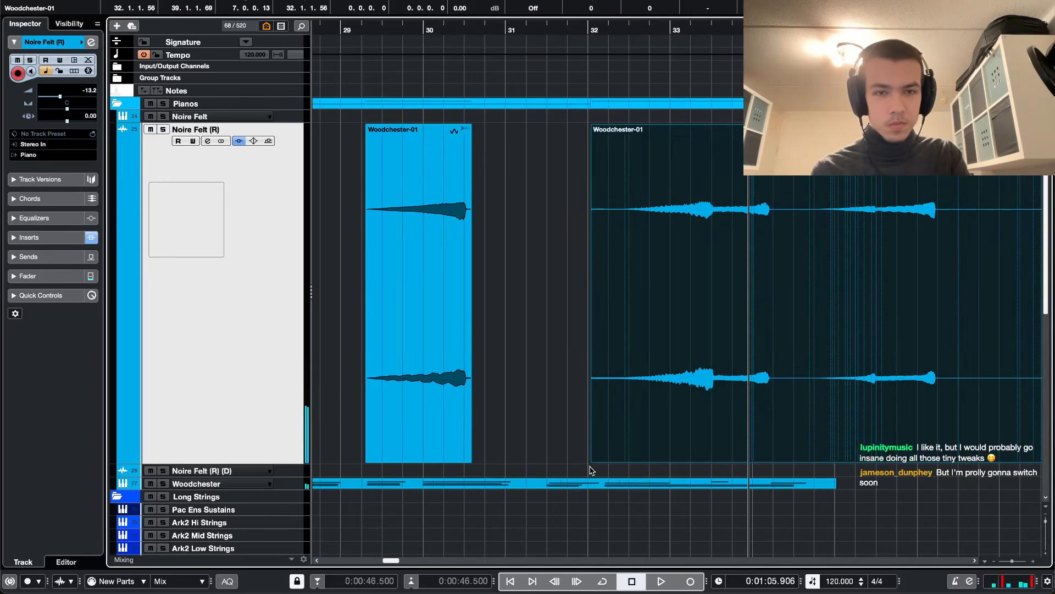
- Cut a short piece out of the long clip between 33.3.1.60 and 34.1.4.66, and move it to 31.3.1.59
{"action": "left_click_drag", "start_coordinate": [591, 460], "coordinate": [714, 467]}
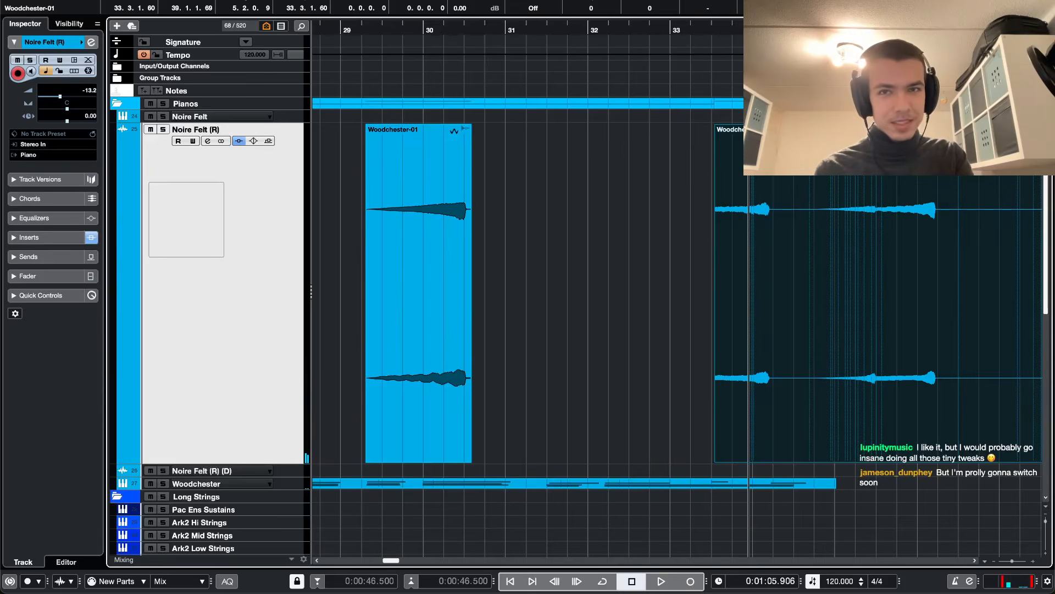
{"action": "left_click", "coordinate": [772, 179], "text": "alt"}
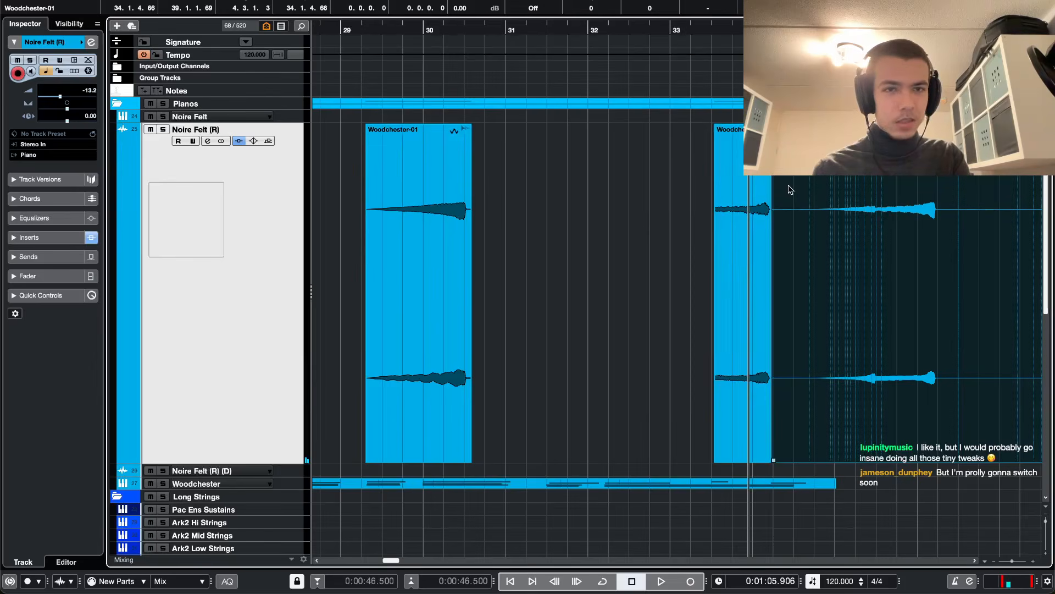
{"action": "left_click_drag", "start_coordinate": [769, 215], "coordinate": [585, 193]}
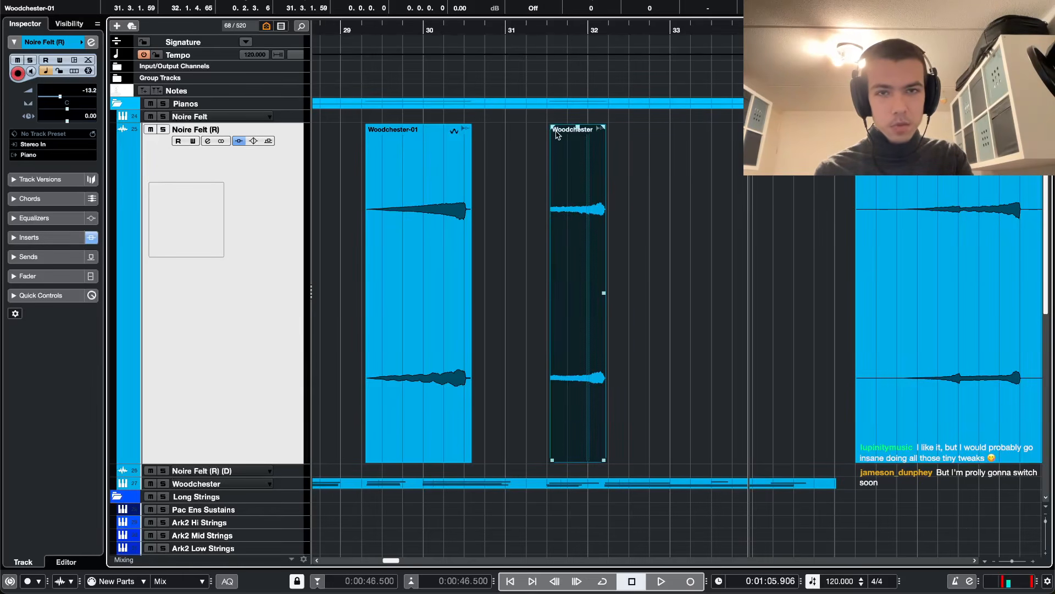
- Give the short piece a 0.0.2.34 fade-in, time-stretch it to a length of 1.0.3.44, and play it back from bar 31
{"action": "left_click_drag", "start_coordinate": [556, 129], "coordinate": [564, 135]}
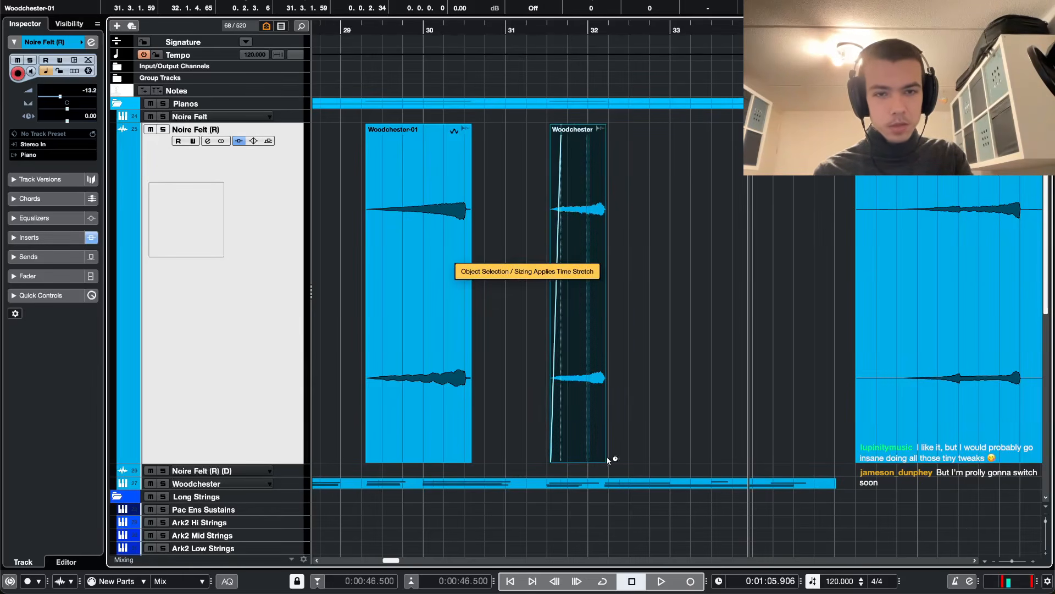
{"action": "left_click_drag", "start_coordinate": [608, 459], "coordinate": [648, 456]}
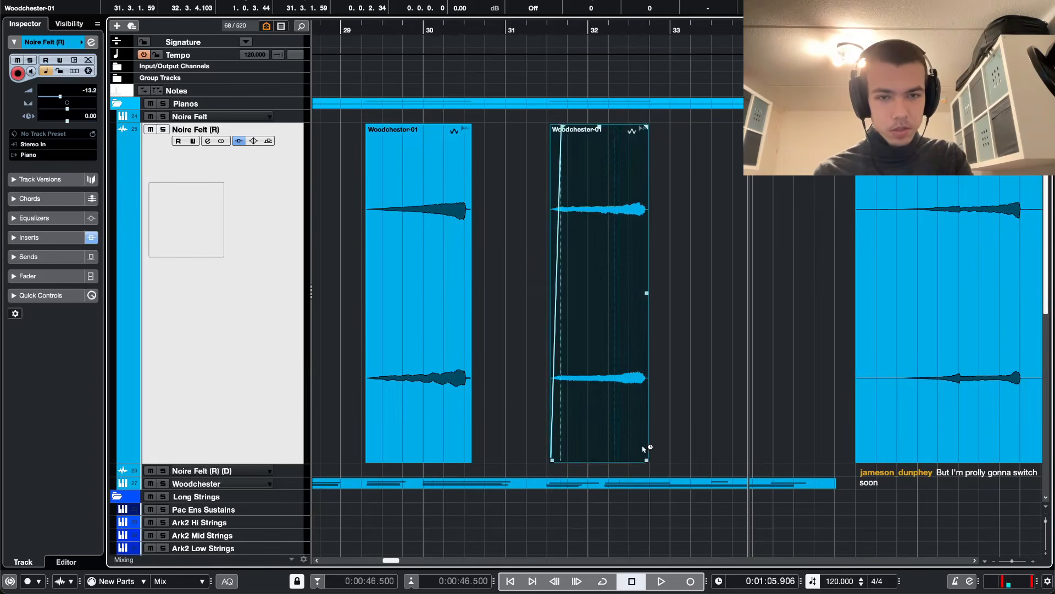
{"action": "left_click", "coordinate": [516, 27]}
{"action": "key", "text": "1"}
{"action": "key", "text": "h"}
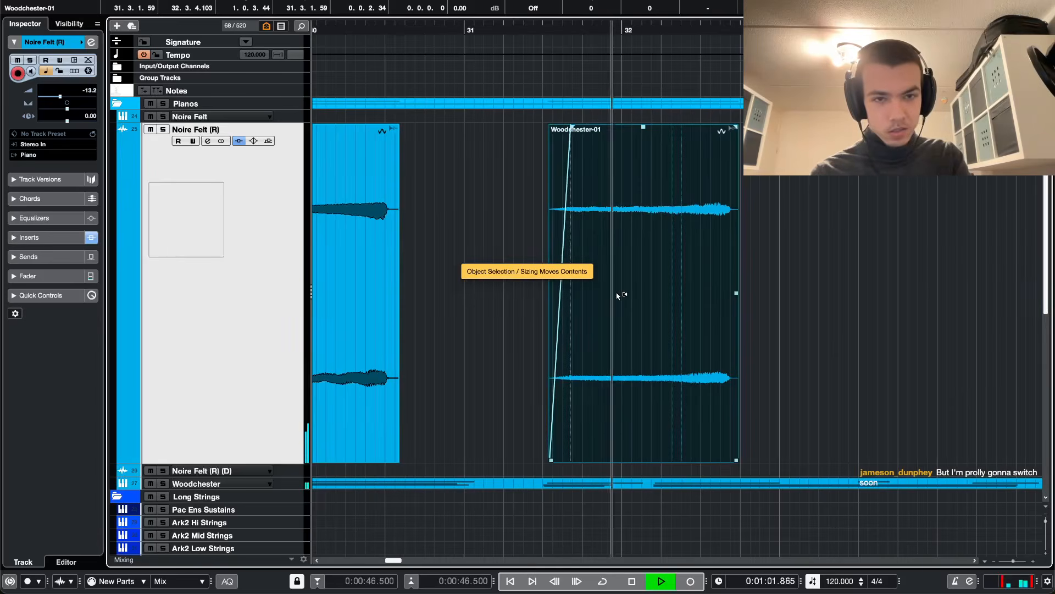
- Move the short piece to 31.3.1.4 and lengthen its fade-in to 0.1.1.51, checking it in playback
{"action": "left_click_drag", "start_coordinate": [617, 295], "coordinate": [613, 287]}
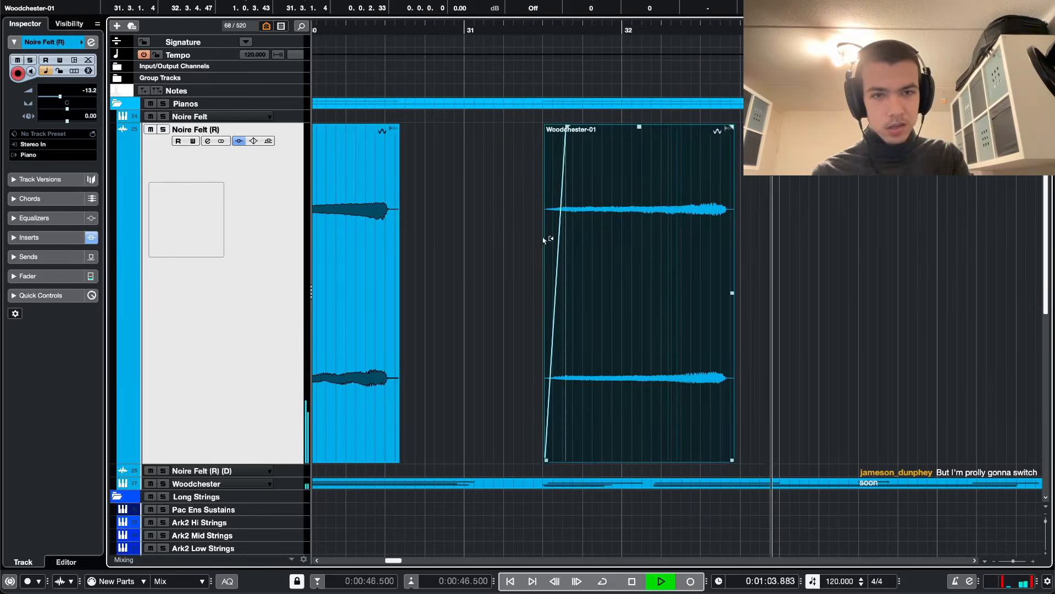
{"action": "left_click", "coordinate": [381, 22]}
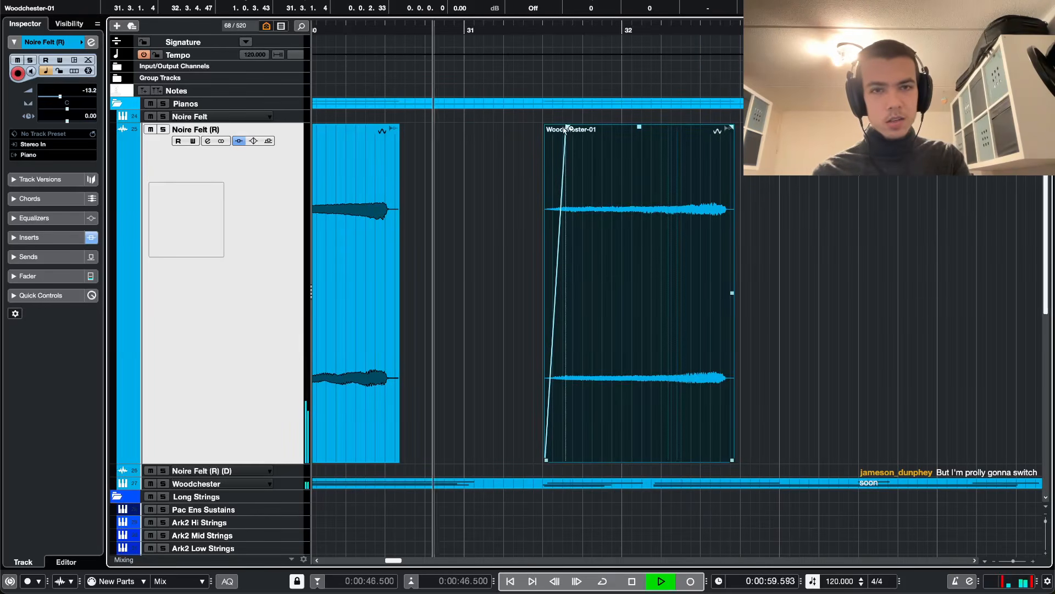
{"action": "key", "text": "1"}
{"action": "left_click_drag", "start_coordinate": [566, 132], "coordinate": [598, 130]}
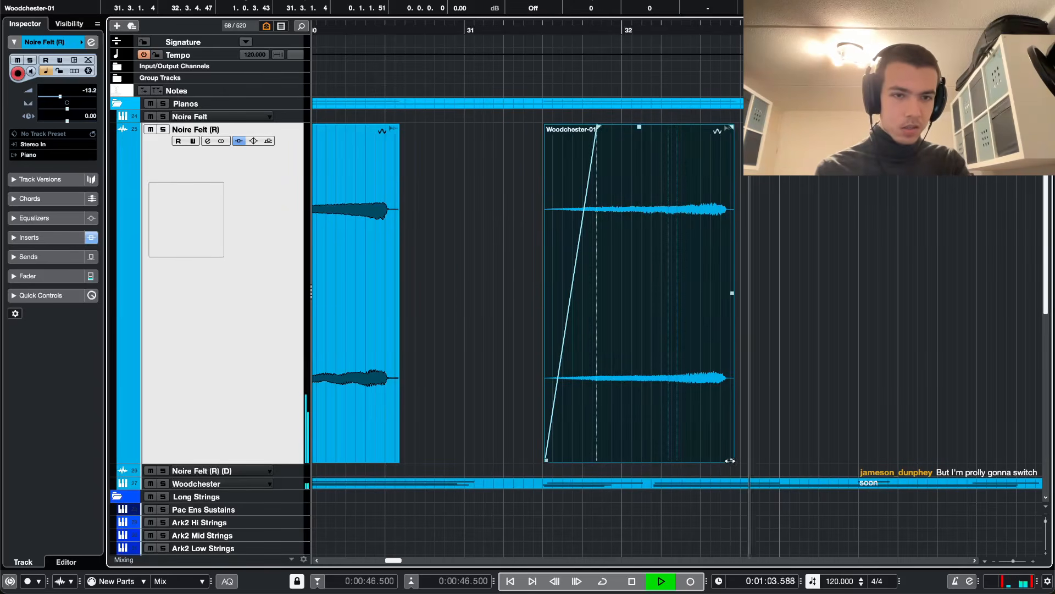
- Time-stretch the short piece to a length of 1.1.3.8 and return the selection tool to normal sizing
{"action": "left_click_drag", "start_coordinate": [731, 461], "coordinate": [770, 460]}
{"action": "key", "text": "1"}
{"action": "key", "text": "1"}
{"action": "key", "text": "1"}
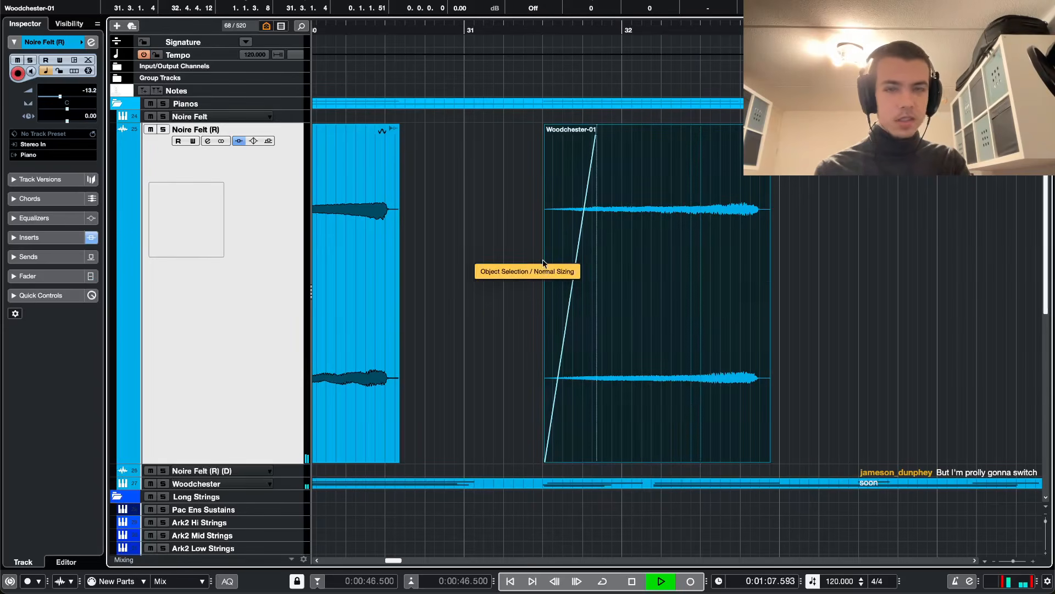
- Play back the arrangement from early in bar 24 and turn off the enlarged display of the selected track
{"action": "scroll", "coordinate": [492, 216], "scroll_direction": "down", "scroll_amount": 3}
{"action": "scroll", "coordinate": [491, 209], "scroll_direction": "left", "scroll_amount": 5}
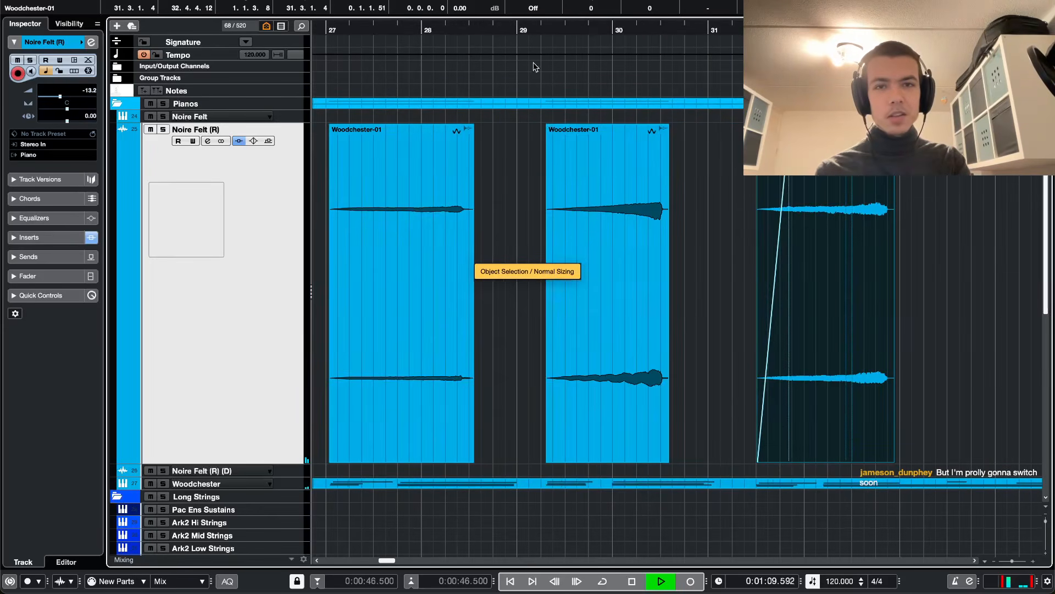
{"action": "scroll", "coordinate": [341, 34], "scroll_direction": "up", "scroll_amount": 3}
{"action": "scroll", "coordinate": [341, 38], "scroll_direction": "down", "scroll_amount": 5}
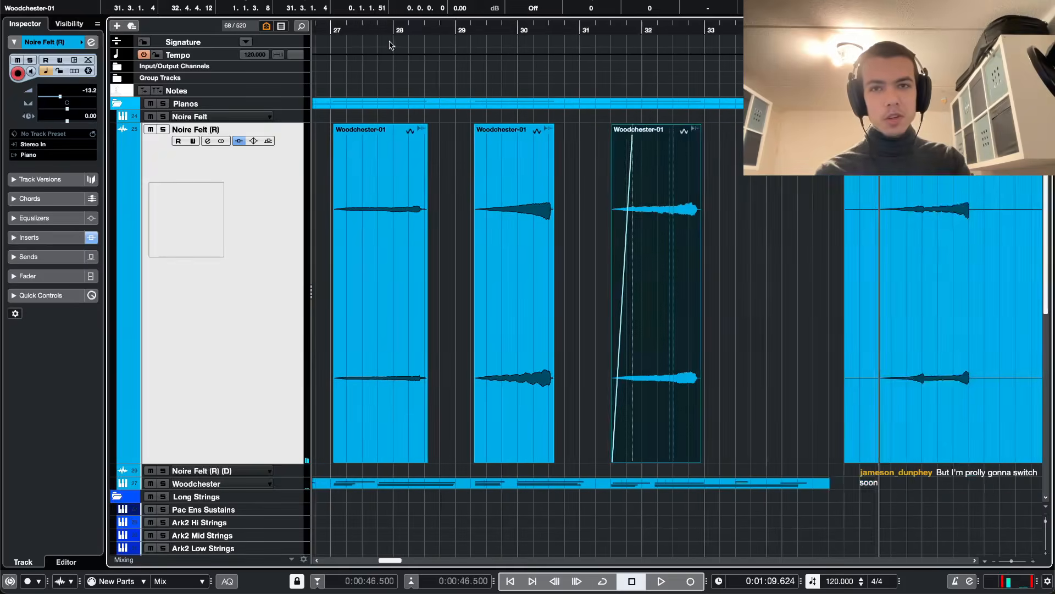
{"action": "scroll", "coordinate": [413, 44], "scroll_direction": "left", "scroll_amount": 3}
{"action": "scroll", "coordinate": [417, 32], "scroll_direction": "left", "scroll_amount": 3}
{"action": "key", "text": "space"}
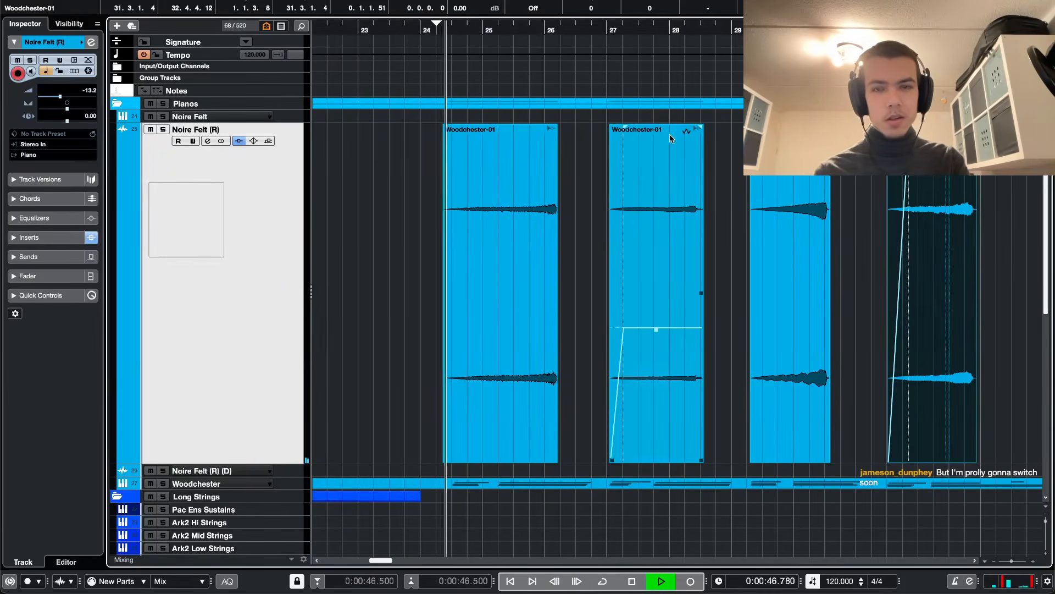
{"action": "key", "text": "ctrl+alt+e"}
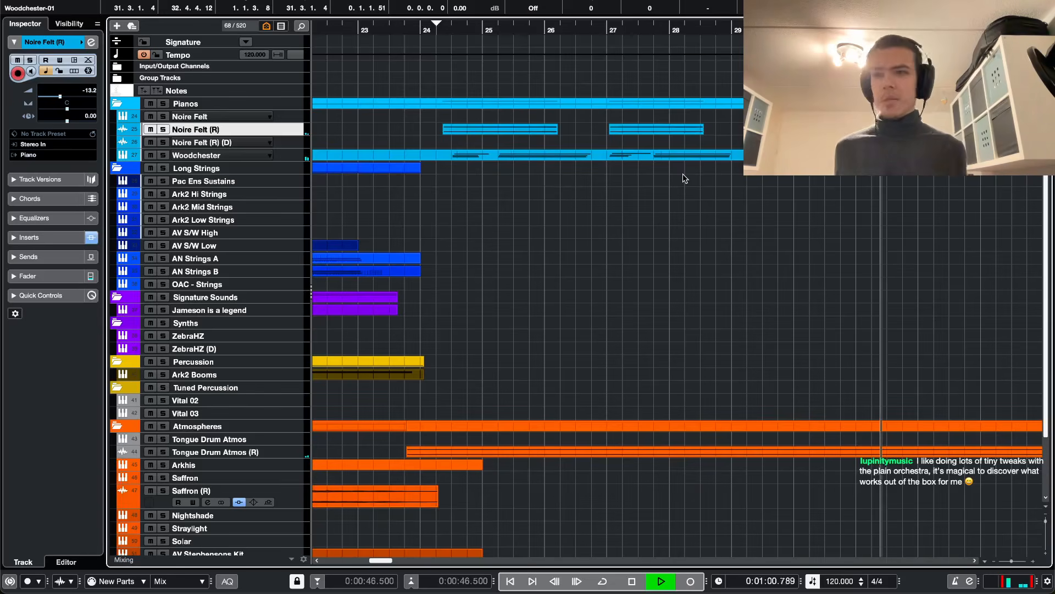
{"action": "scroll", "coordinate": [956, 181], "scroll_direction": "right", "scroll_amount": 3}
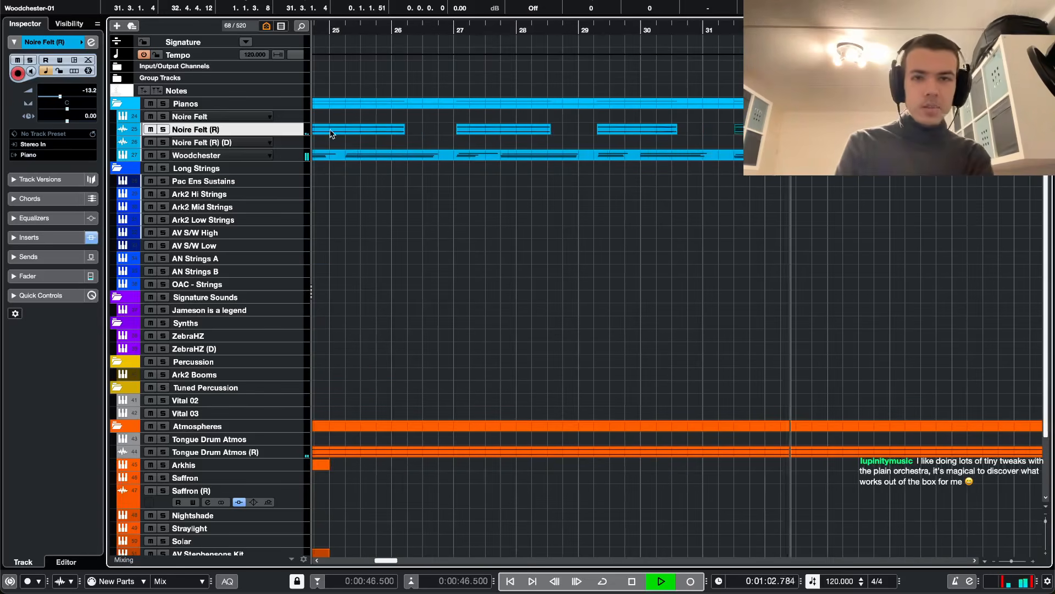
{"action": "key", "text": "z"}
{"action": "key", "text": "1"}
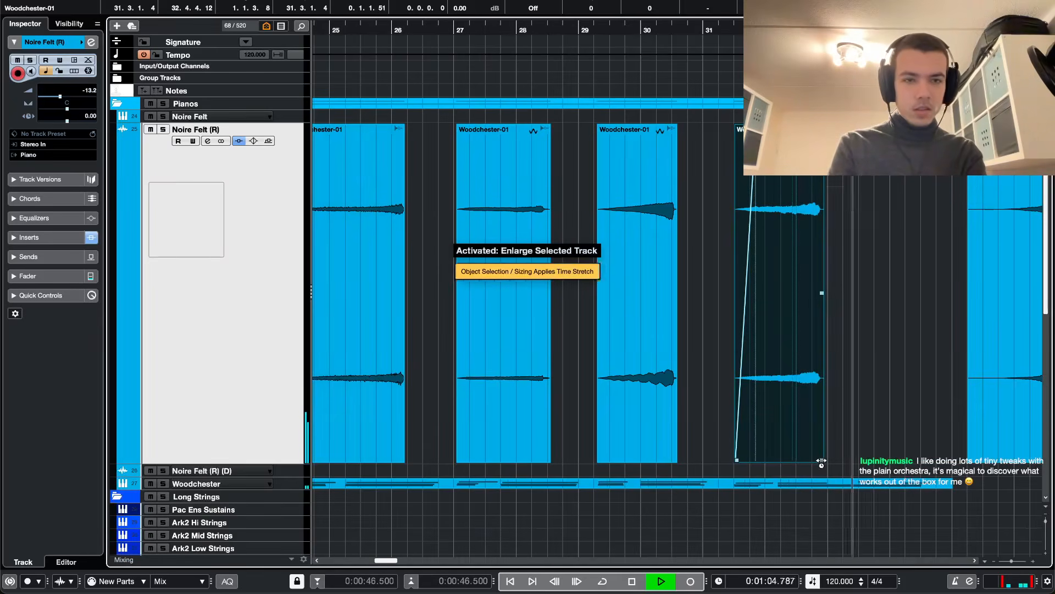
{"action": "key", "text": "z"}
{"action": "key", "text": "1"}
- Play back the passage around the short piece repeatedly, starting from the middle of bar 30
{"action": "key", "text": "space"}
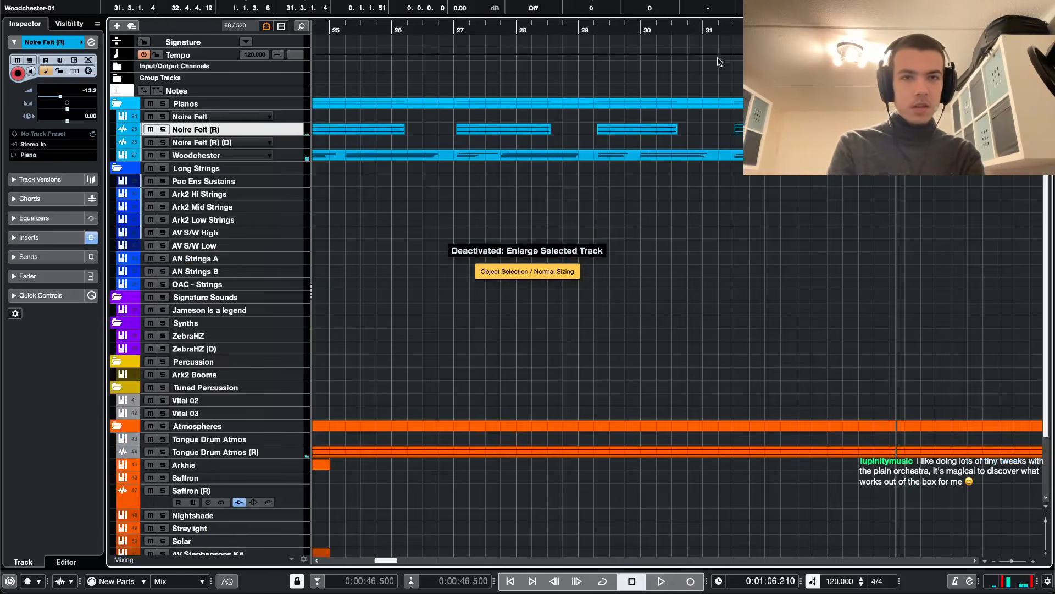
{"action": "left_click", "coordinate": [672, 27]}
{"action": "key", "text": "space"}
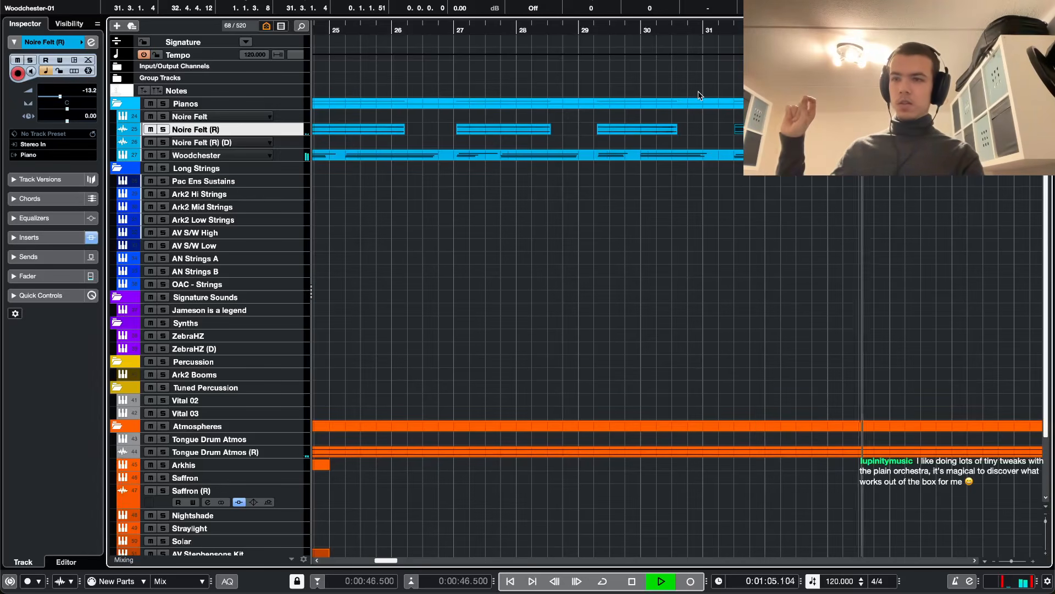
{"action": "key", "text": "space"}
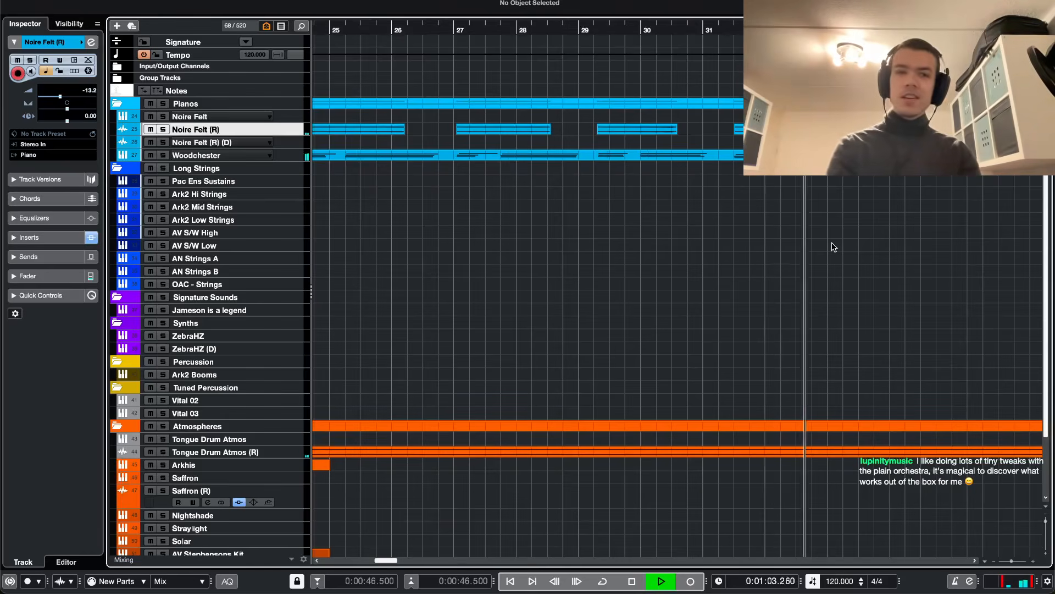
- Time-stretch the short piece to a length of 1.1.0.50 and play it back from just before bar 31
{"action": "key", "text": "alt+e"}
{"action": "key", "text": "space"}
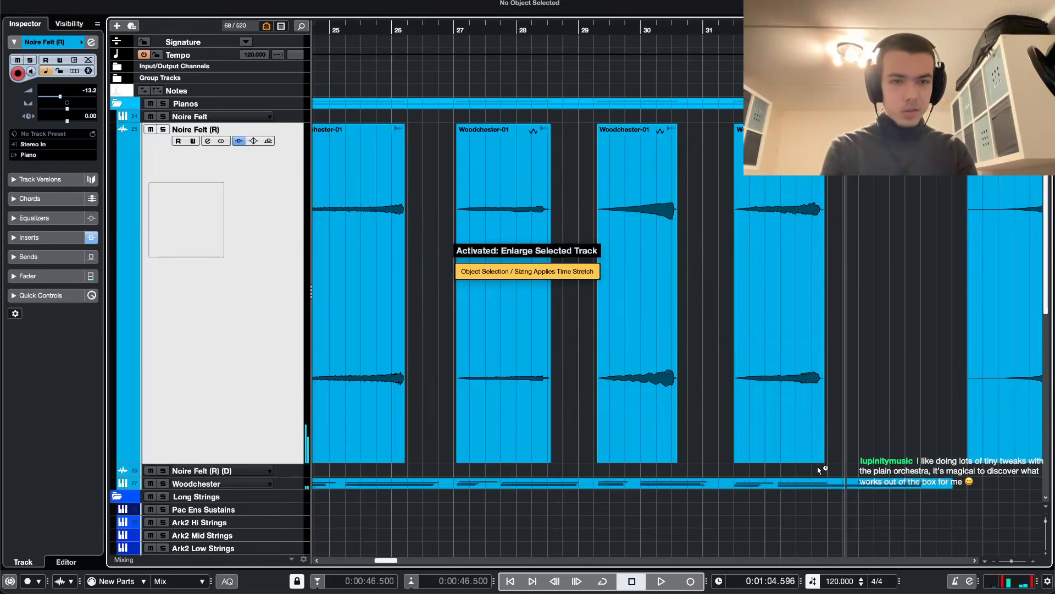
{"action": "left_click_drag", "start_coordinate": [820, 462], "coordinate": [812, 462]}
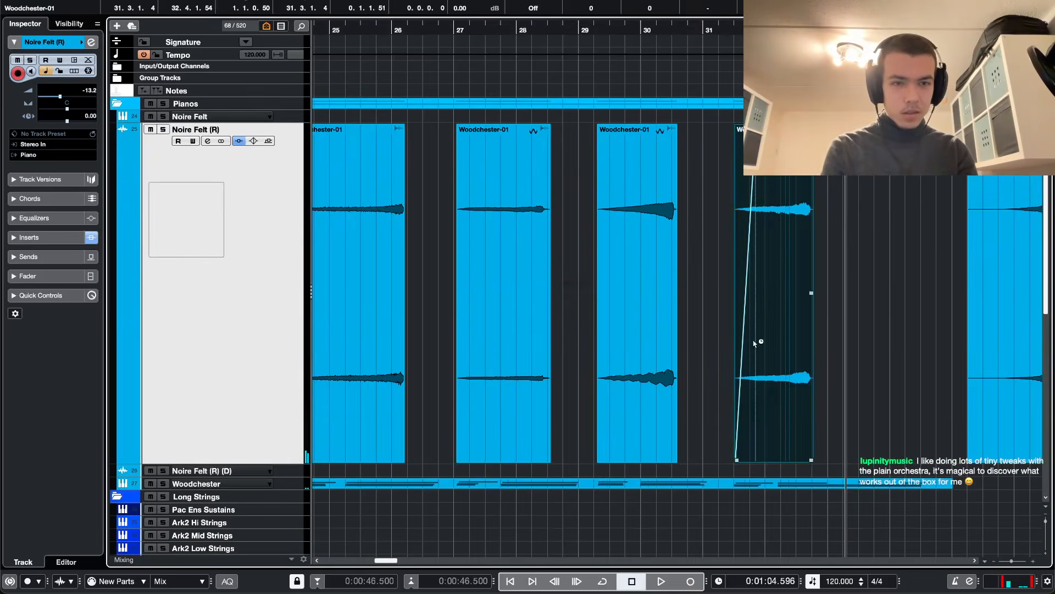
{"action": "left_click", "coordinate": [700, 43]}
{"action": "key", "text": "alt+e"}
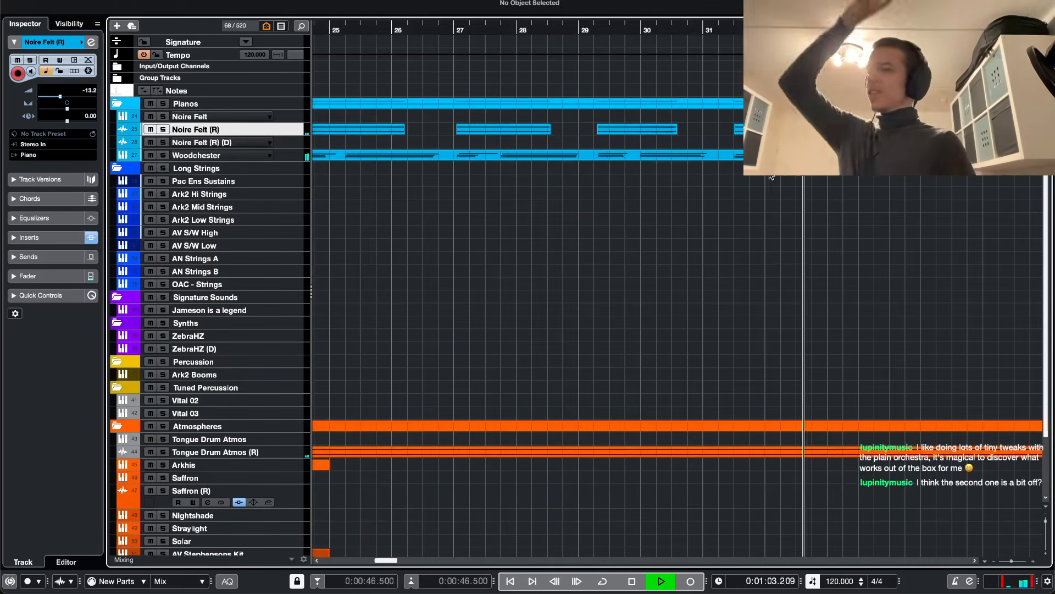
- Enlarge the Noire Felt (R) track and time-stretch the short piece to a length of 1.0.2.1
{"action": "key", "text": "alt+e"}
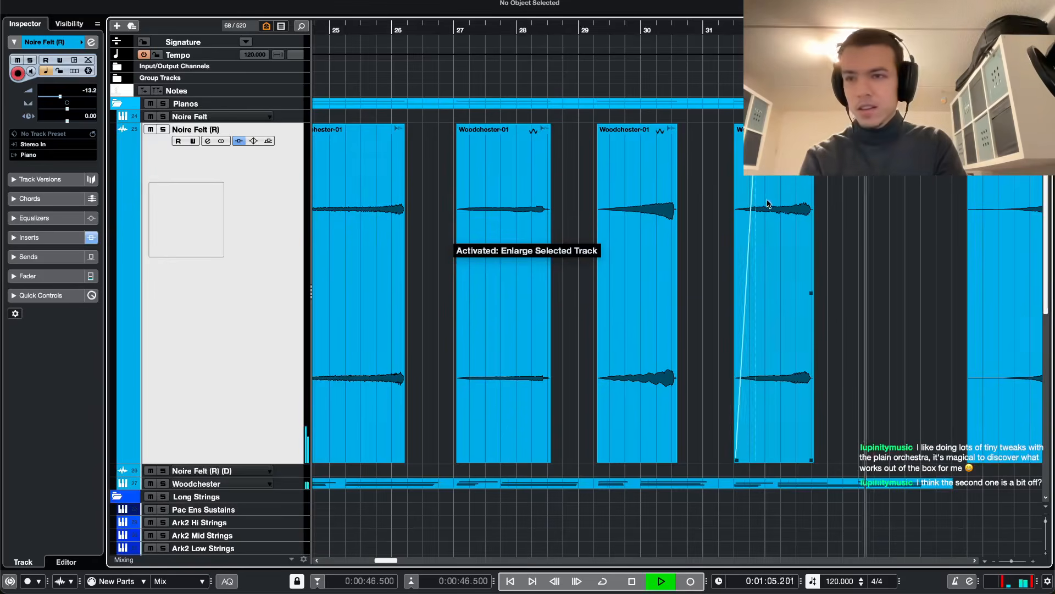
{"action": "key", "text": "space"}
{"action": "left_click_drag", "start_coordinate": [813, 461], "coordinate": [803, 462]}
{"action": "key", "text": "1"}
- Play back from the middle of bar 26 and set the selection tool's sizing to apply time stretch
{"action": "scroll", "coordinate": [601, 185], "scroll_direction": "left", "scroll_amount": 5}
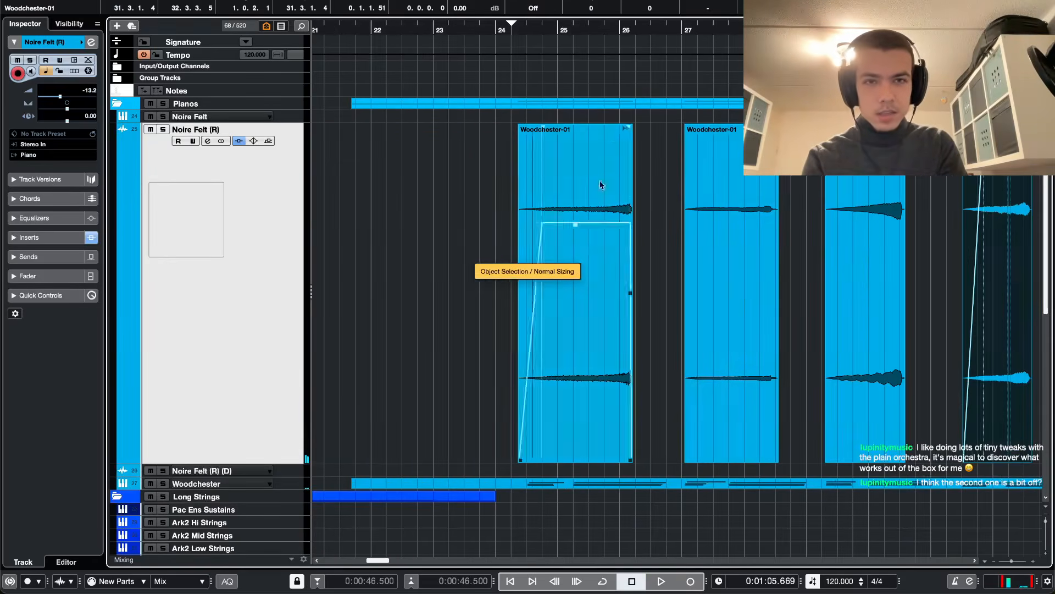
{"action": "left_click", "coordinate": [663, 31]}
{"action": "key", "text": "space"}
{"action": "scroll", "coordinate": [701, 164], "scroll_direction": "right", "scroll_amount": 3}
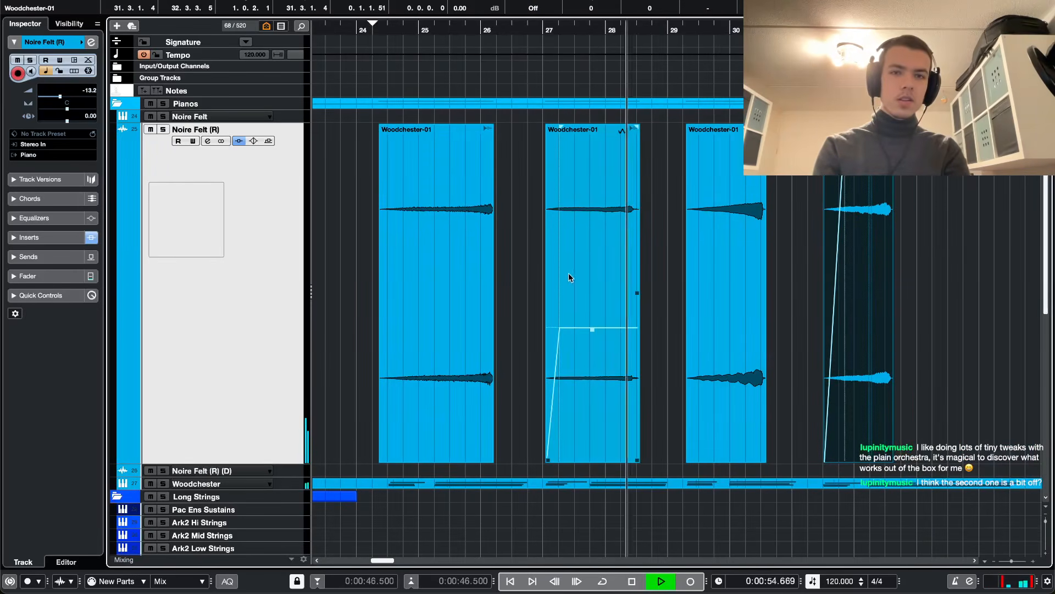
{"action": "key", "text": "1"}
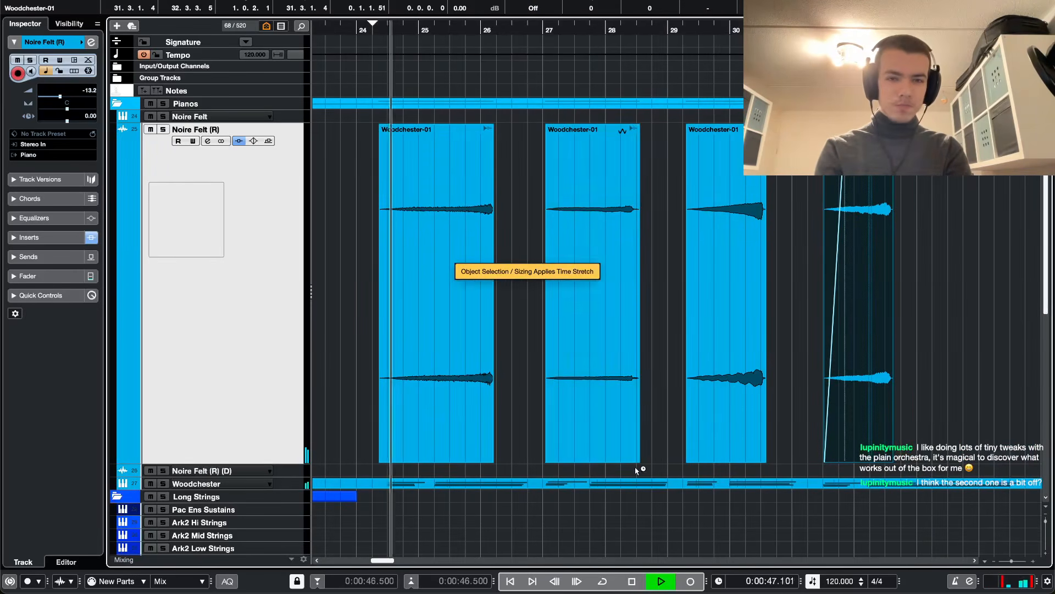
- Time-stretch the reversed clip at bar 27 to a length of 1.1.1.62 and play it back from the middle of bar 26
{"action": "left_click_drag", "start_coordinate": [636, 465], "coordinate": [627, 468]}
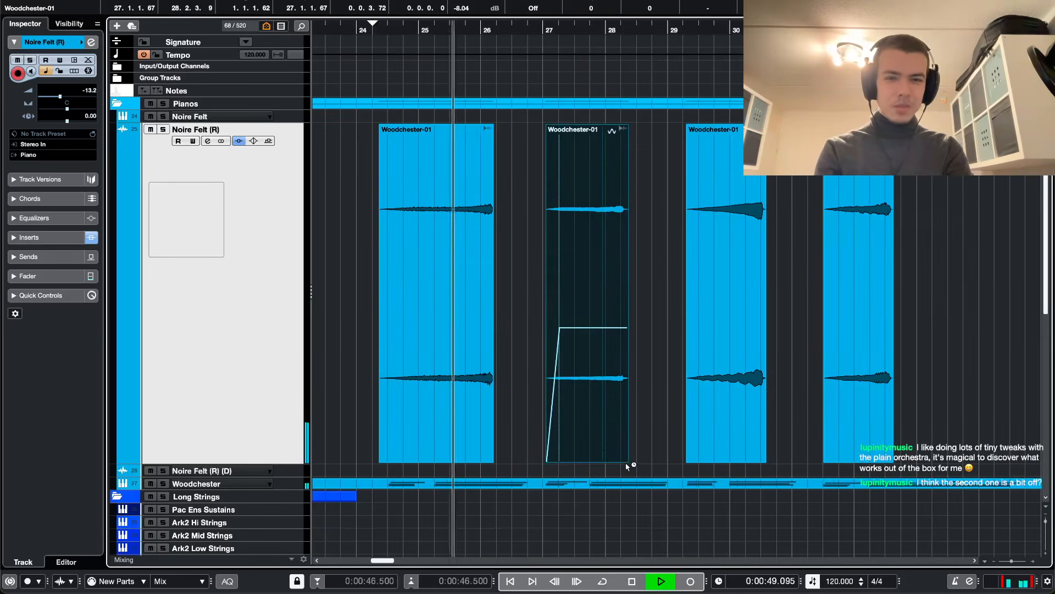
{"action": "key", "text": "1"}
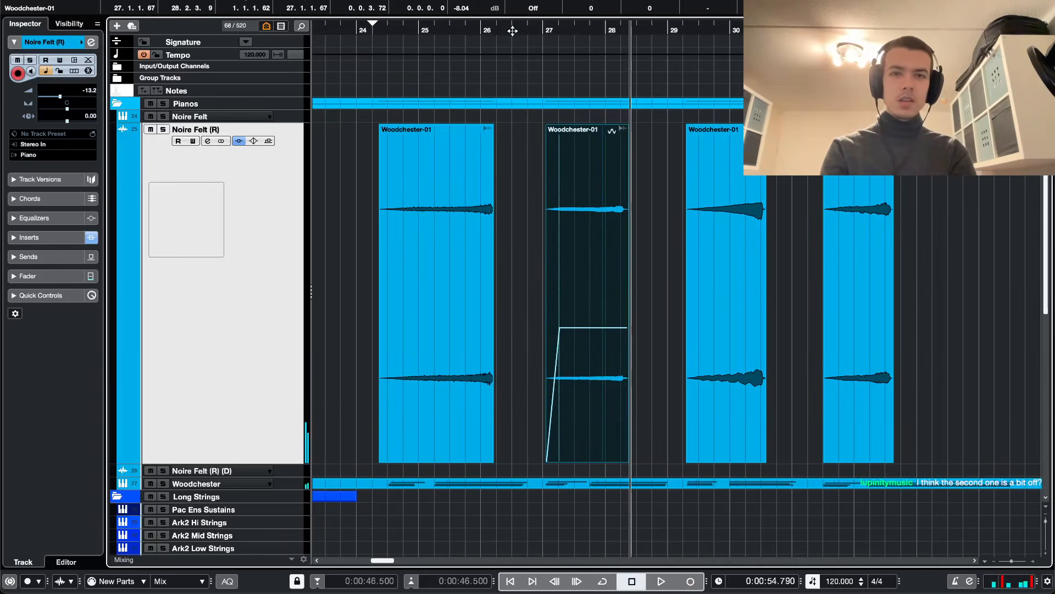
{"action": "key", "text": "space"}
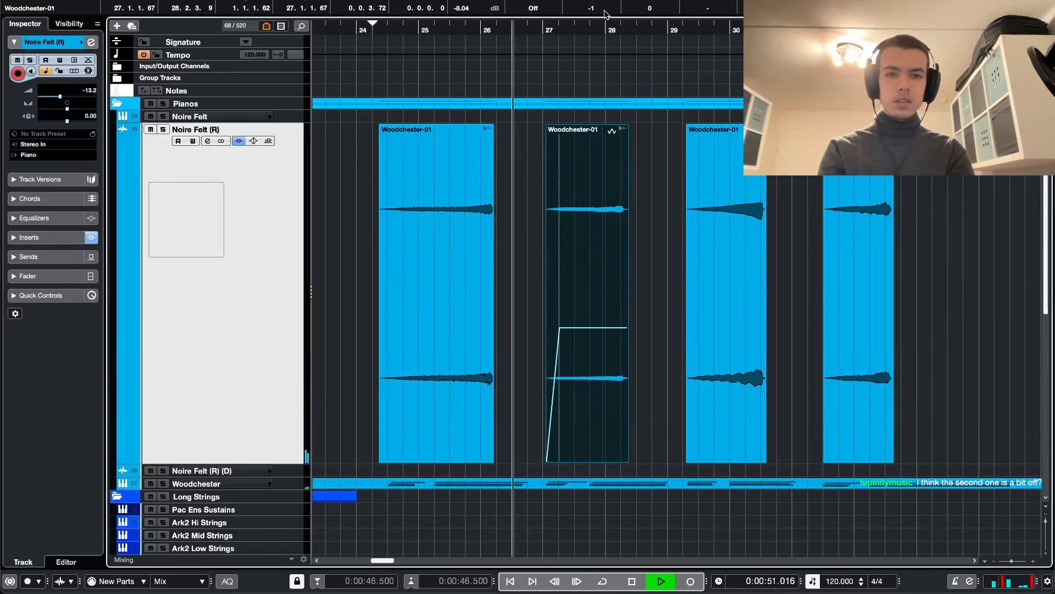
- Try transposing the bar 27 clip by 2, 3 and 4 semitones while playing it back repeatedly
{"action": "scroll", "coordinate": [615, 170], "scroll_direction": "up", "scroll_amount": 3}
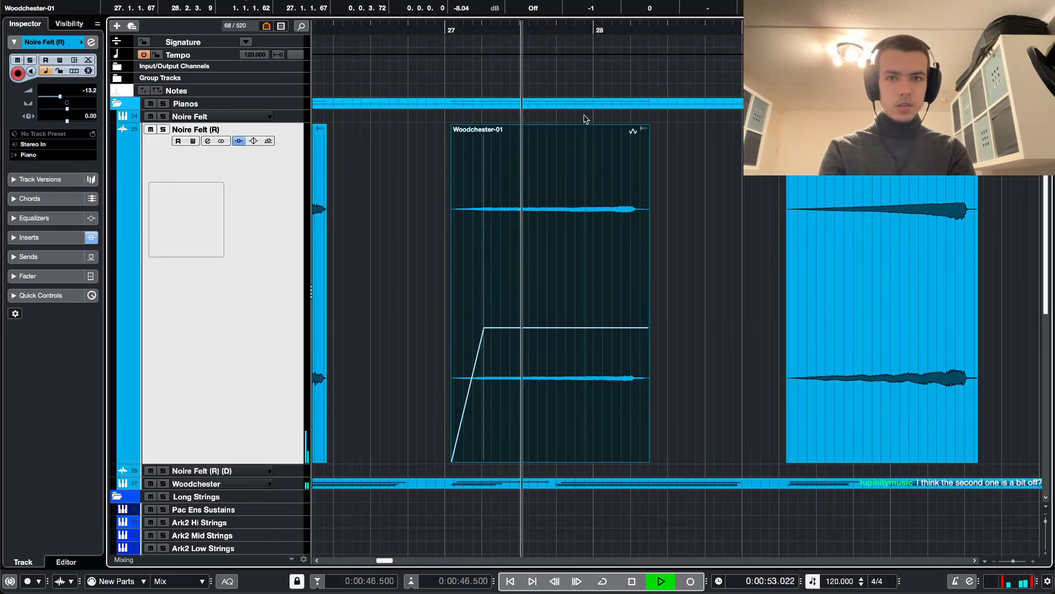
{"action": "key", "text": "space"}
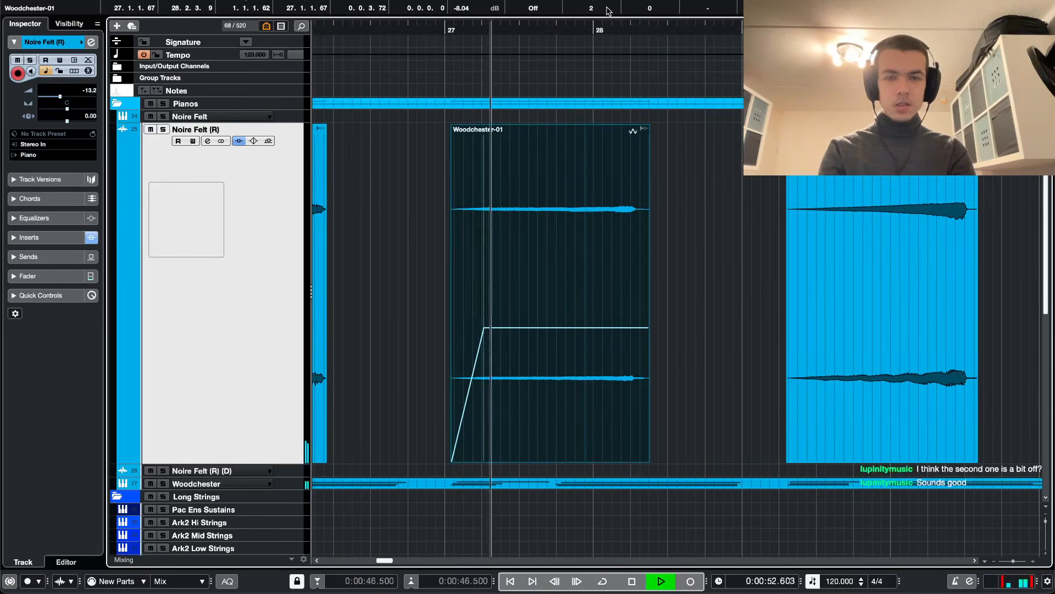
{"action": "key", "text": "space"}
{"action": "left_click", "coordinate": [470, 27]}
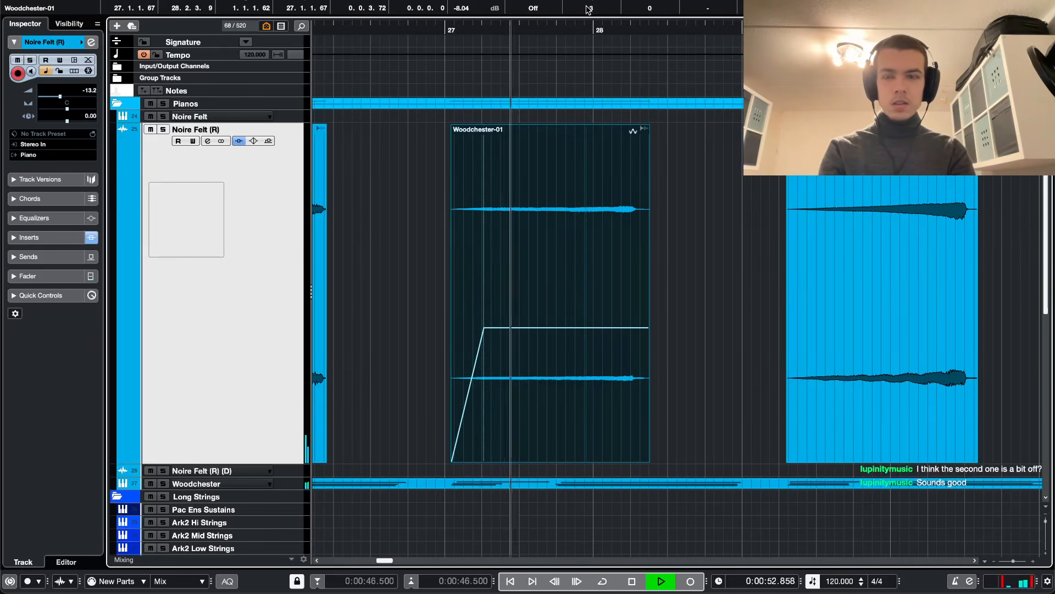
{"action": "scroll", "coordinate": [588, 9], "scroll_direction": "up", "scroll_amount": 1}
{"action": "key", "text": "space"}
{"action": "key", "text": "space"}
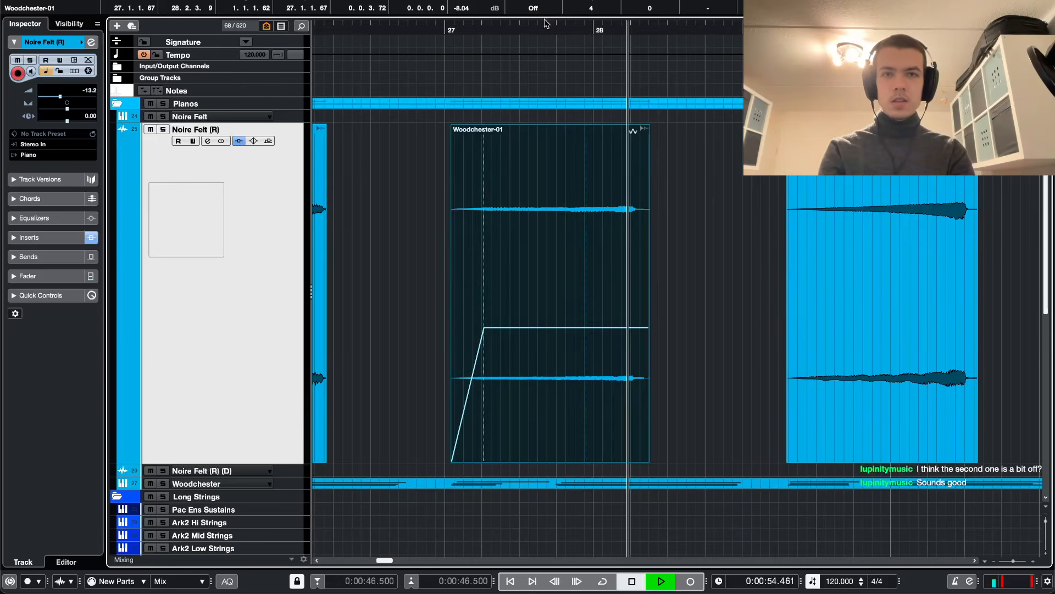
- Transpose the bar 27 clip up 5 semitones during playback and set its volume to -9.04 dB
{"action": "left_click", "coordinate": [434, 28]}
{"action": "scroll", "coordinate": [586, 12], "scroll_direction": "up", "scroll_amount": 1}
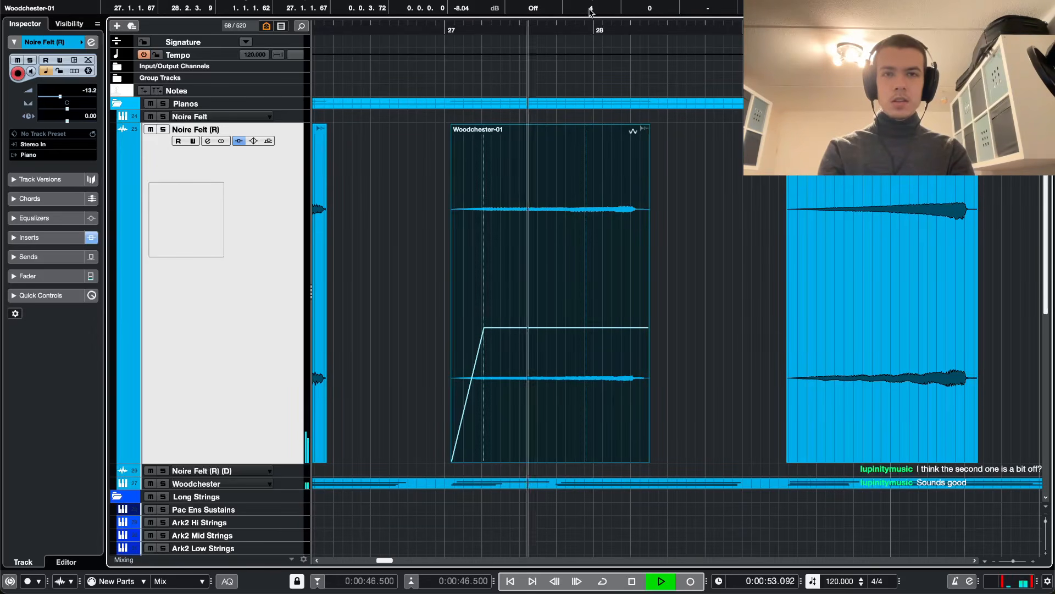
{"action": "key", "text": "space"}
{"action": "key", "text": "space"}
{"action": "scroll", "coordinate": [671, 142], "scroll_direction": "down", "scroll_amount": 2}
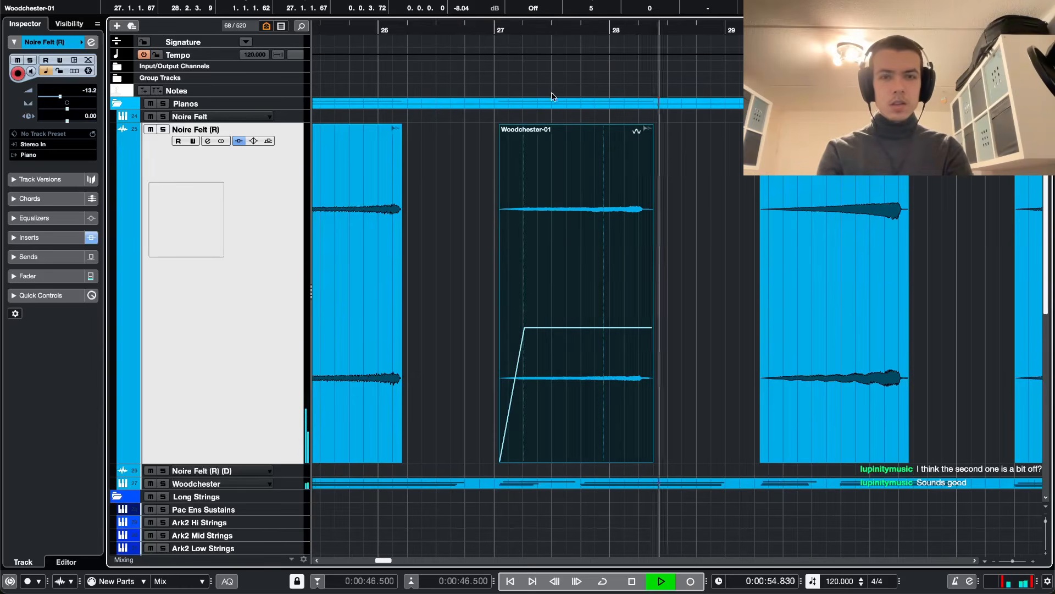
{"action": "scroll", "coordinate": [487, 11], "scroll_direction": "down", "scroll_amount": 1}
- Return the Noire Felt (R) track to normal height, deselect the clip and play the passage twice from early in bar 24
{"action": "key", "text": "z"}
{"action": "scroll", "coordinate": [459, 45], "scroll_direction": "left", "scroll_amount": 3}
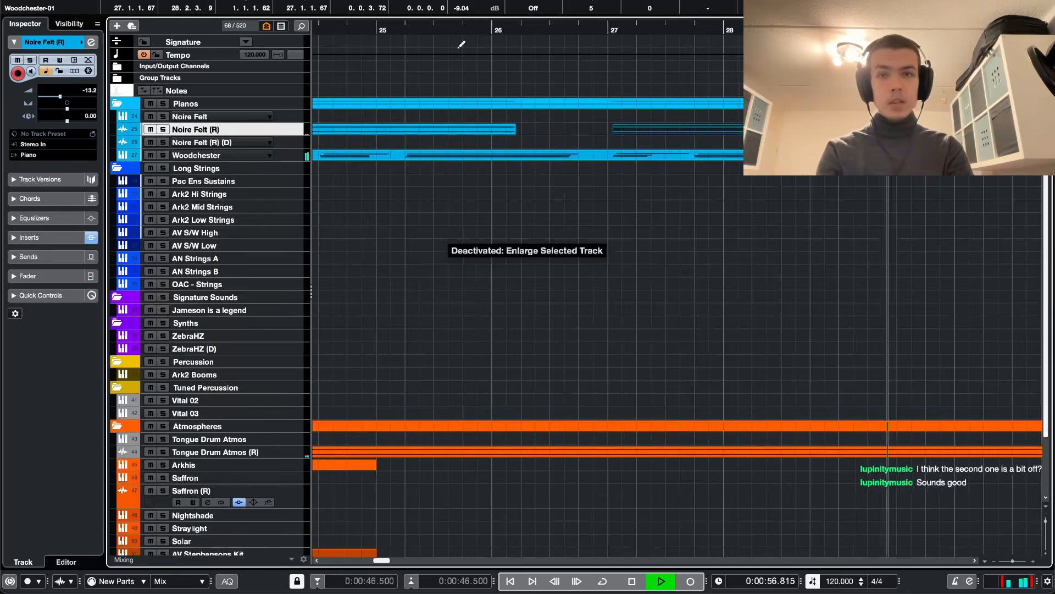
{"action": "scroll", "coordinate": [368, 43], "scroll_direction": "down", "scroll_amount": 4}
{"action": "scroll", "coordinate": [371, 42], "scroll_direction": "left", "scroll_amount": 1}
{"action": "key", "text": "KP_1"}
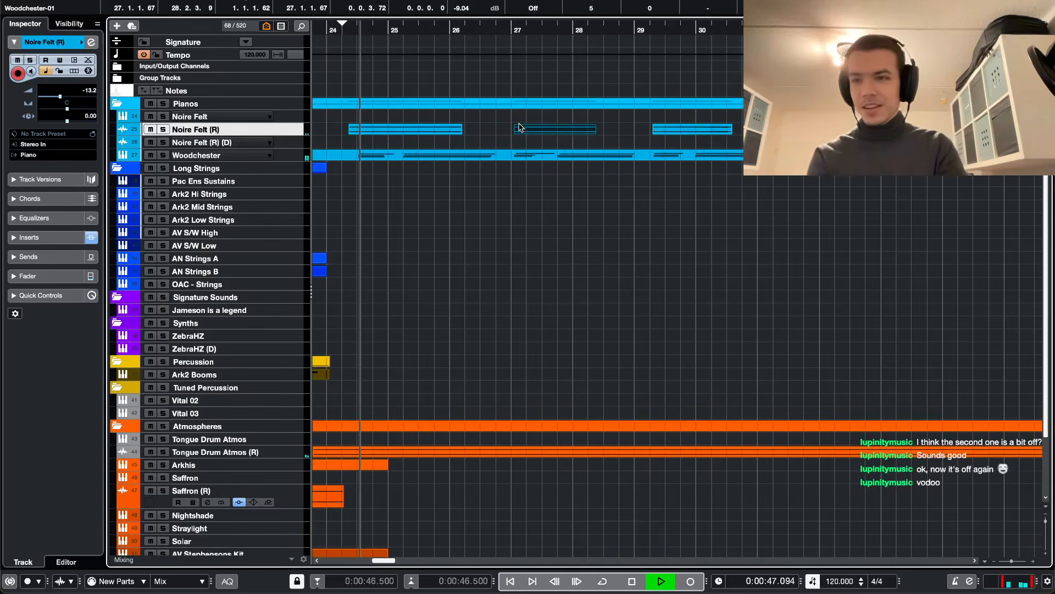
{"action": "left_click", "coordinate": [622, 134]}
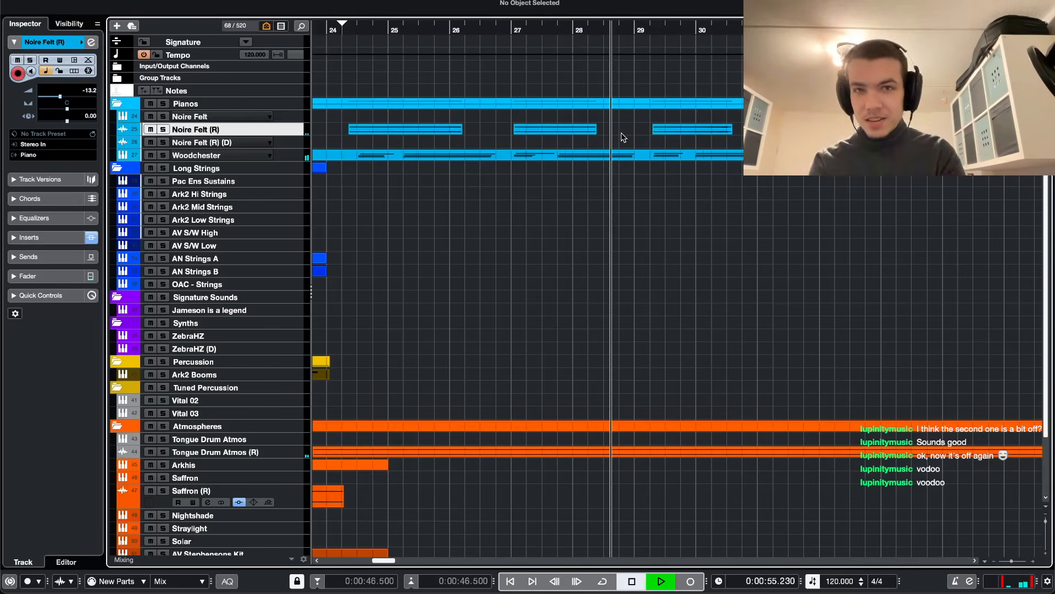
{"action": "key", "text": "space"}
{"action": "key", "text": "KP_1"}
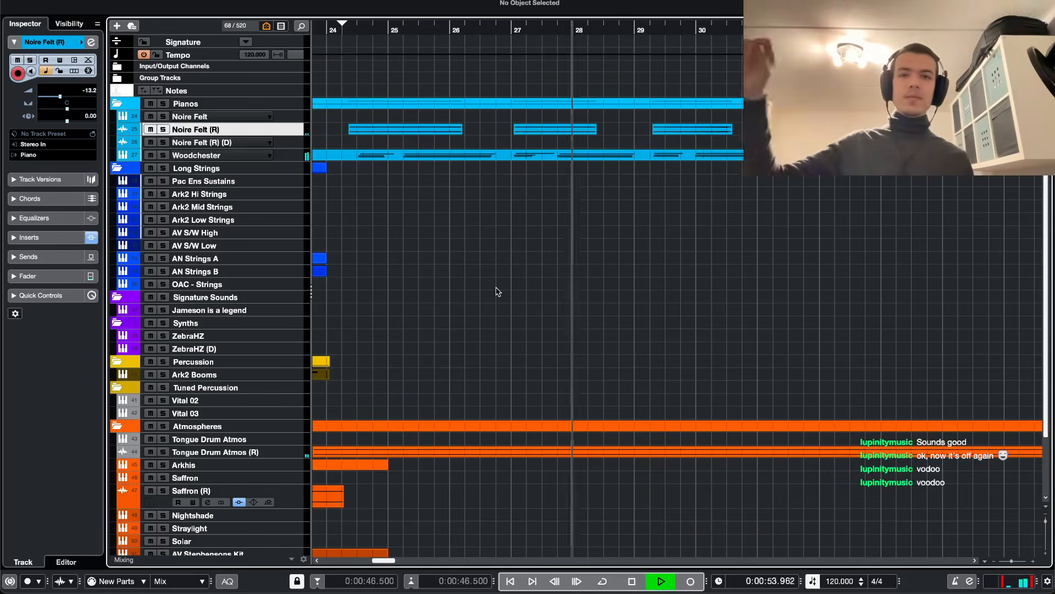
{"action": "key", "text": "space"}
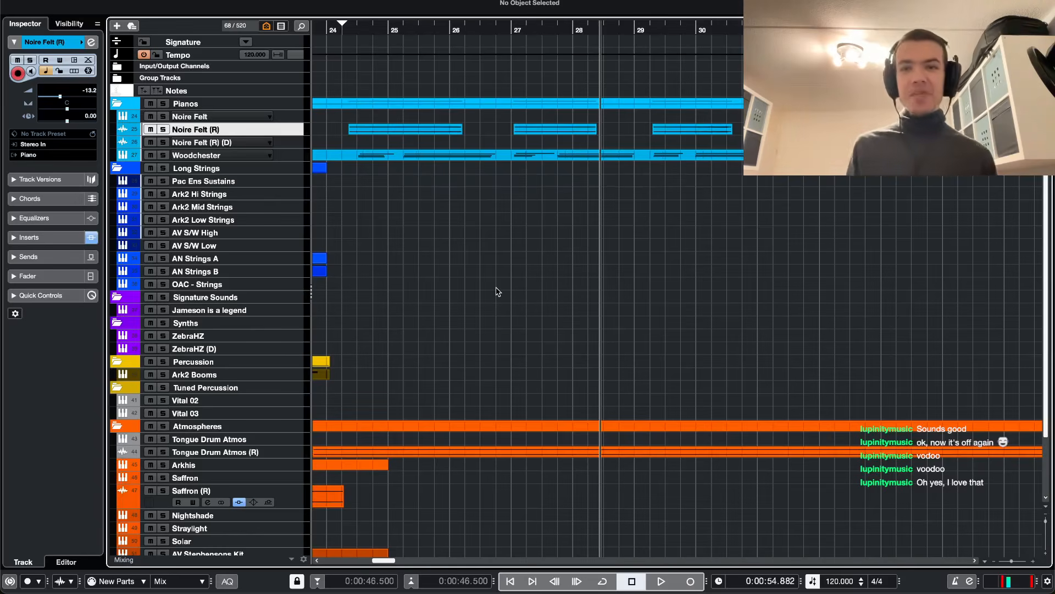
- Return to the start position in bar 24, cycle the selection tool back to normal sizing and play the passage
{"action": "key", "text": "KP_0"}
{"action": "key", "text": "1"}
{"action": "key", "text": "1"}
{"action": "key", "text": "1"}
{"action": "key", "text": "1"}
{"action": "key", "text": "1"}
{"action": "key", "text": "1"}
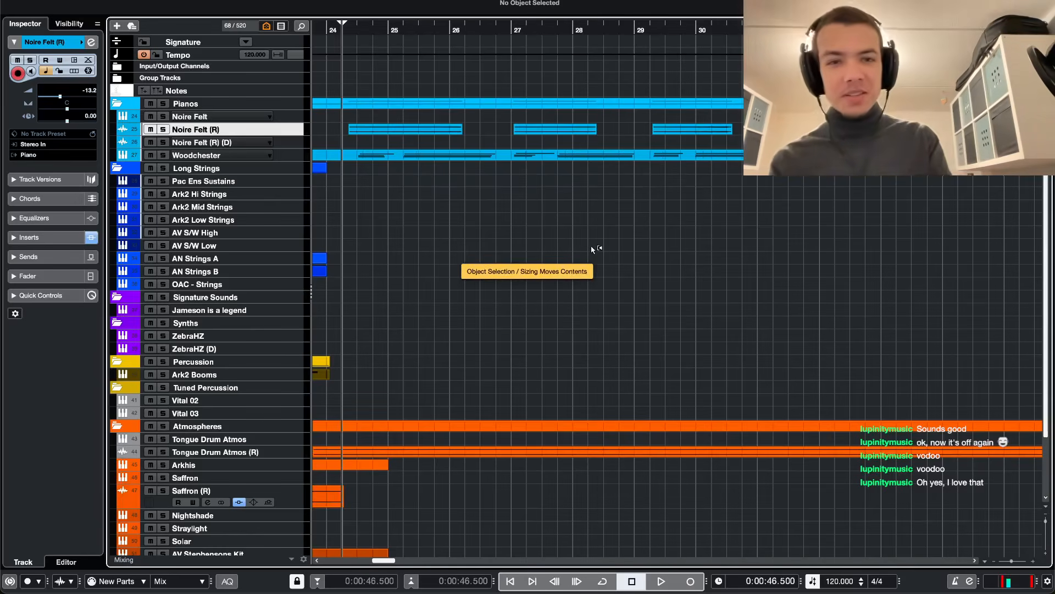
{"action": "scroll", "coordinate": [577, 248], "scroll_direction": "down", "scroll_amount": 2}
{"action": "key", "text": "space"}
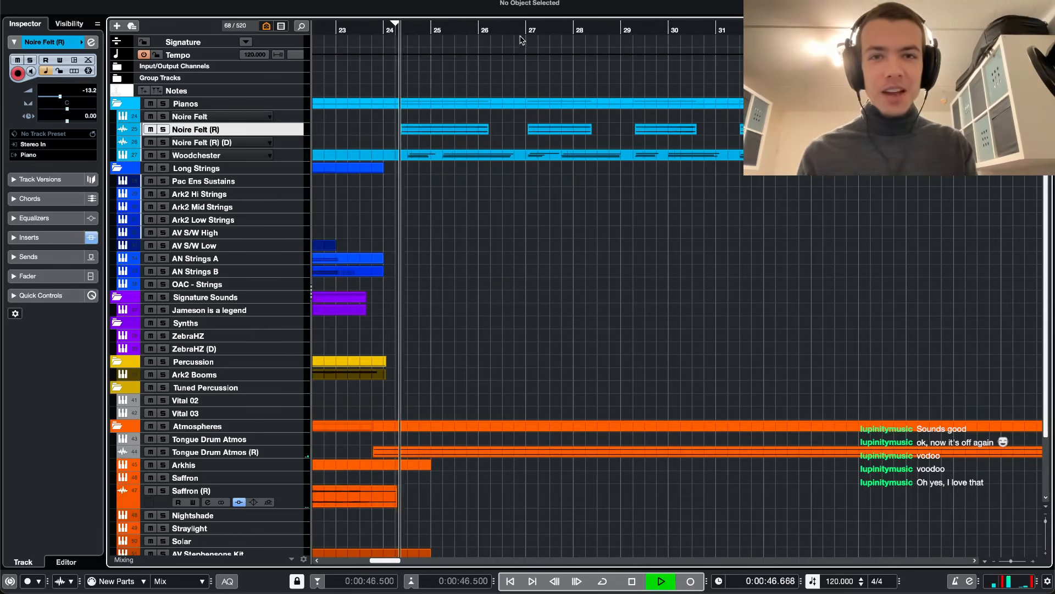
- Enlarge the Noire Felt (R) track, lower the volume of the clip at bar 29, restore the track height and stop playback
{"action": "key", "text": "ctrl+grave"}
{"action": "key", "text": "ctrl+grave"}
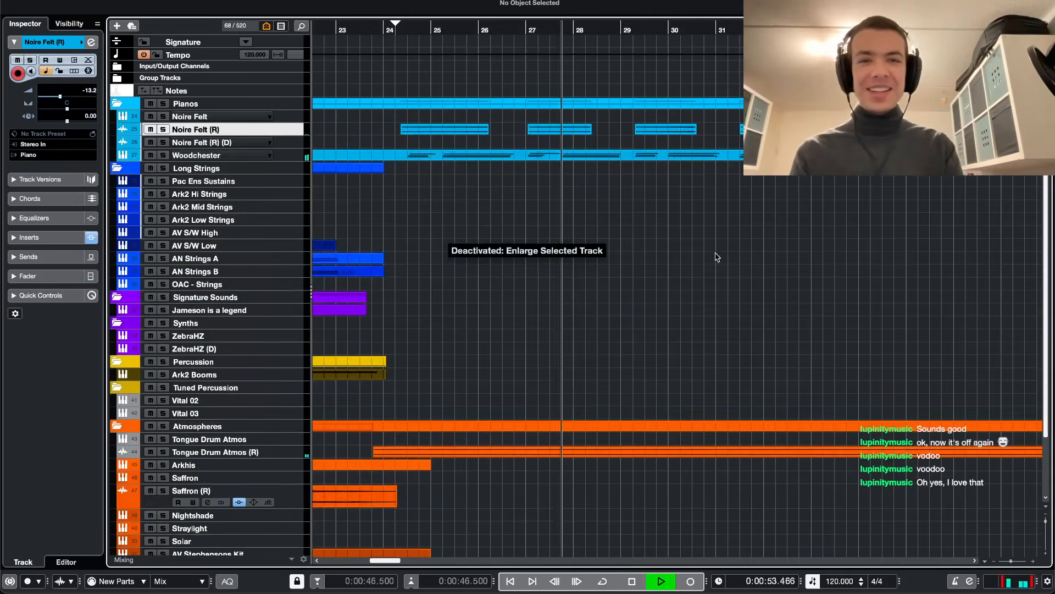
{"action": "key", "text": "ctrl+grave"}
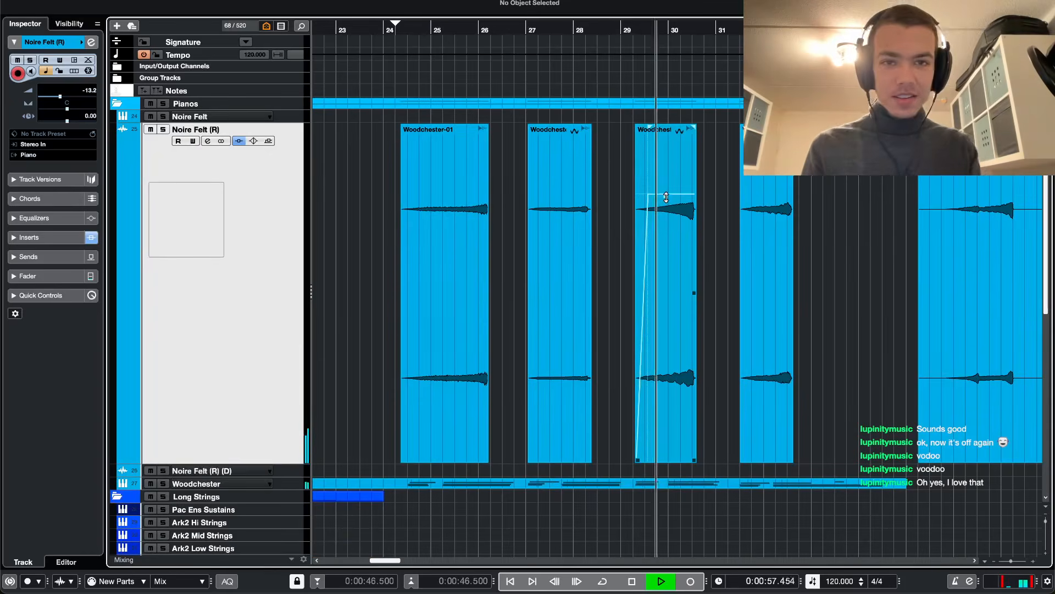
{"action": "left_click_drag", "start_coordinate": [667, 196], "coordinate": [666, 211]}
{"action": "key", "text": "z"}
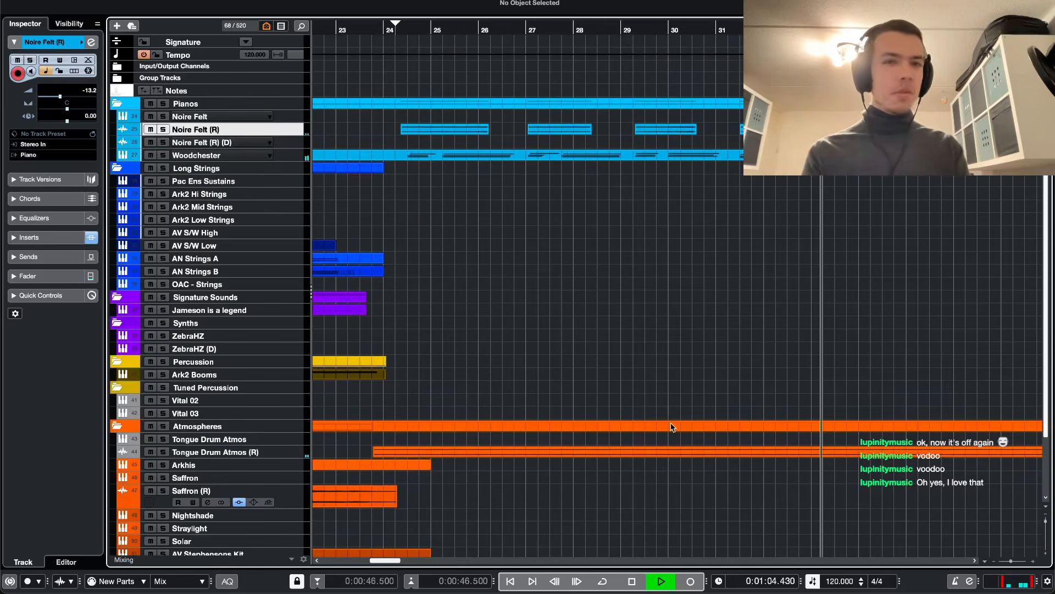
{"action": "key", "text": "space"}
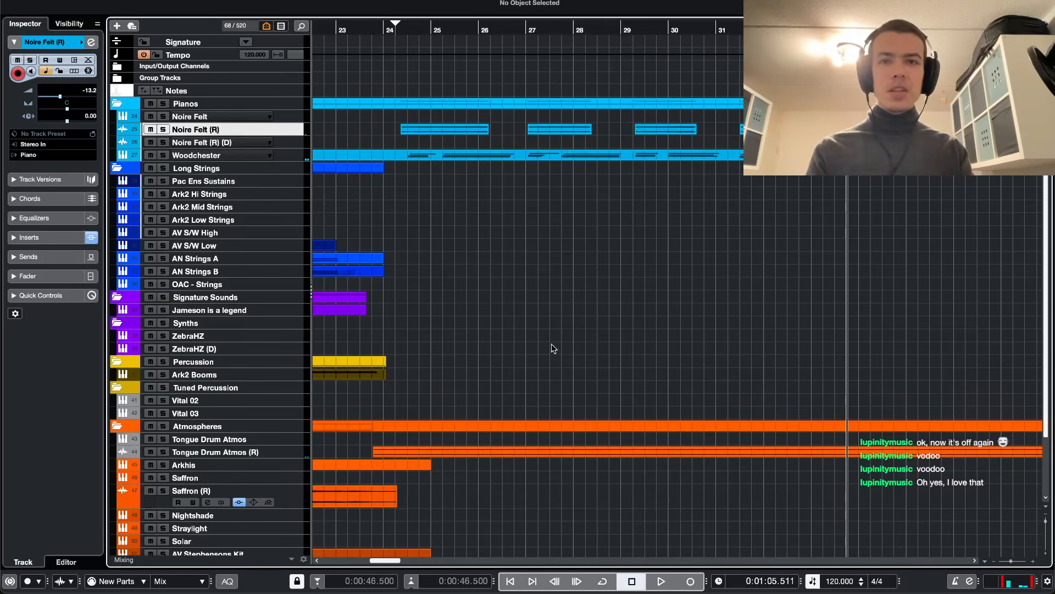
- Solo the Arkhis track in the Atmospheres folder and duplicate it without its parts
{"action": "scroll", "coordinate": [389, 419], "scroll_direction": "left", "scroll_amount": 3}
{"action": "scroll", "coordinate": [445, 412], "scroll_direction": "down", "scroll_amount": 3}
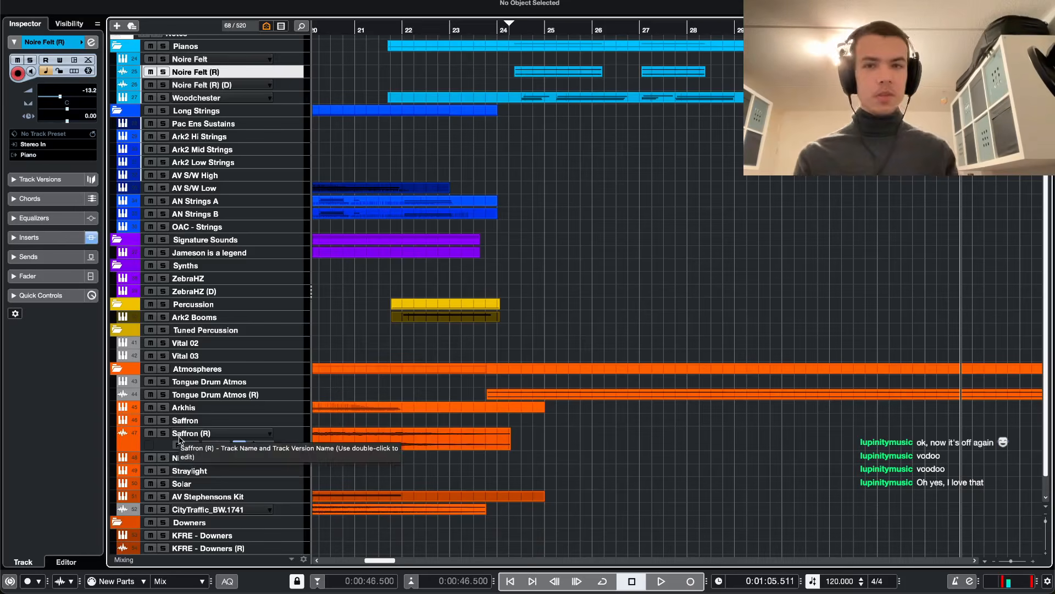
{"action": "left_click", "coordinate": [227, 393]}
{"action": "left_click", "coordinate": [220, 406]}
{"action": "key", "text": "s"}
{"action": "key", "text": "space"}
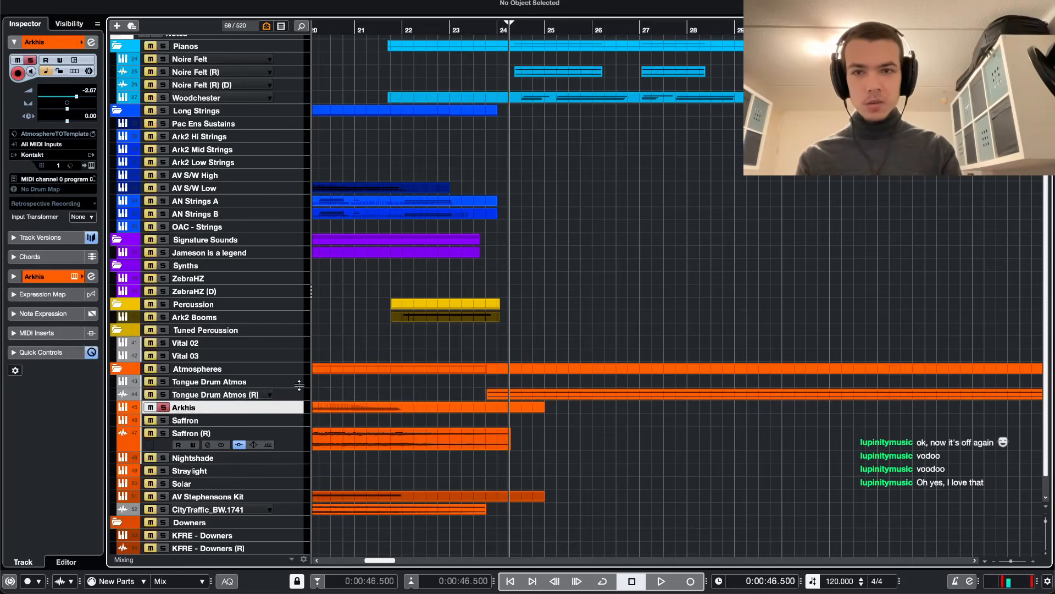
{"action": "right_click", "coordinate": [220, 407]}
{"action": "left_click", "coordinate": [450, 401]}
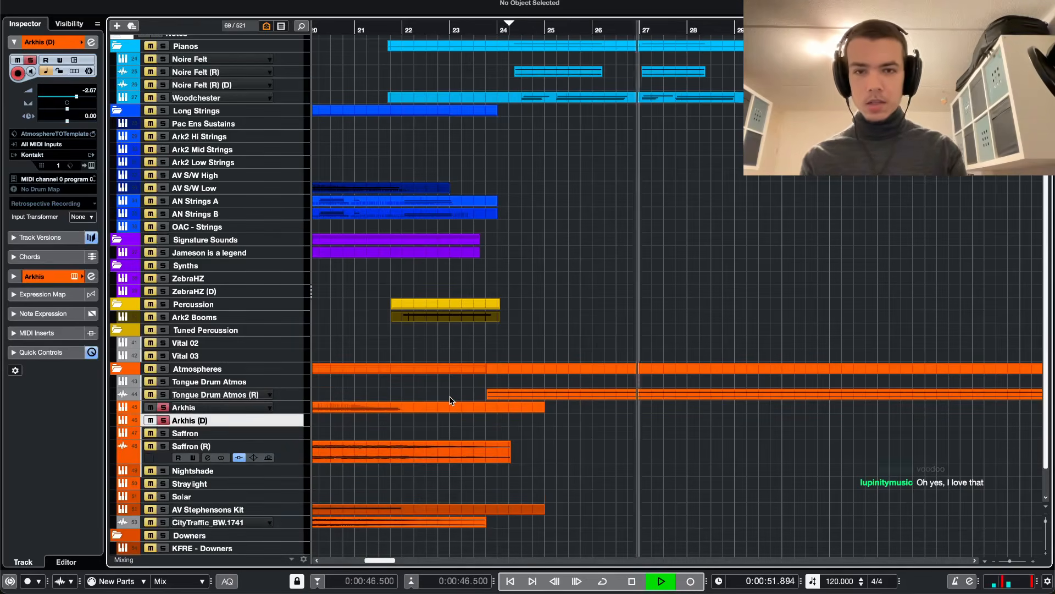
- Try recording a part on the duplicate Arkhis track from bar 24, discard the take and turn solo off
{"action": "key", "text": "space"}
{"action": "key", "text": "space"}
{"action": "left_click", "coordinate": [699, 582]}
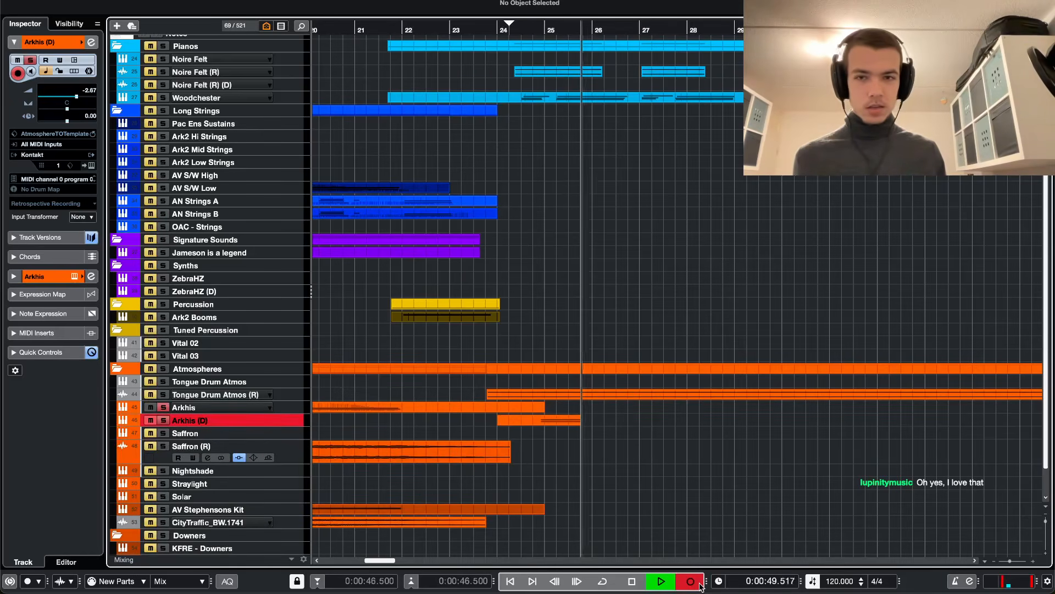
{"action": "key", "text": "space"}
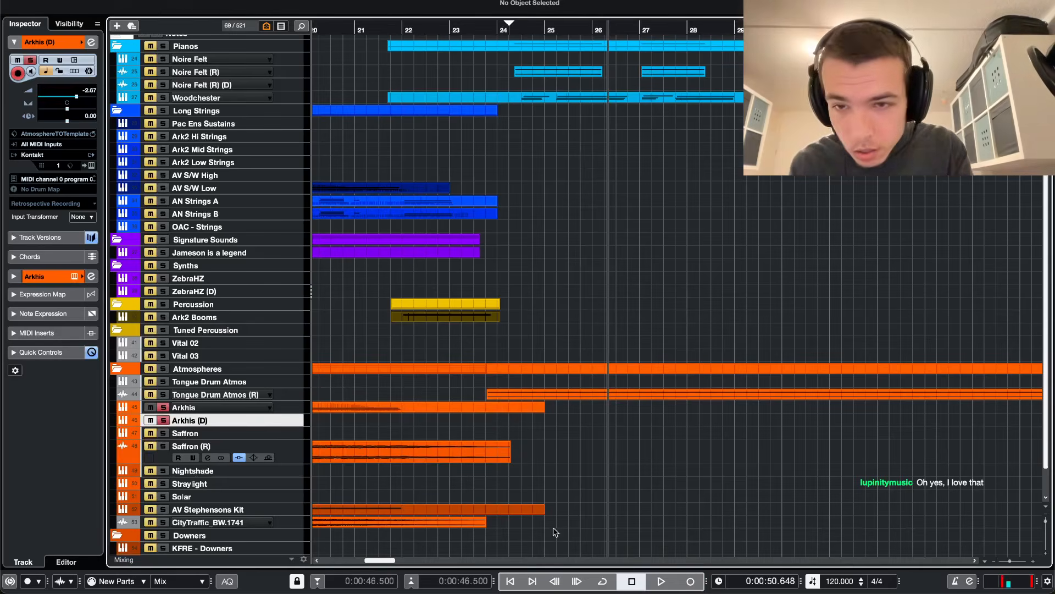
{"action": "key", "text": "s"}
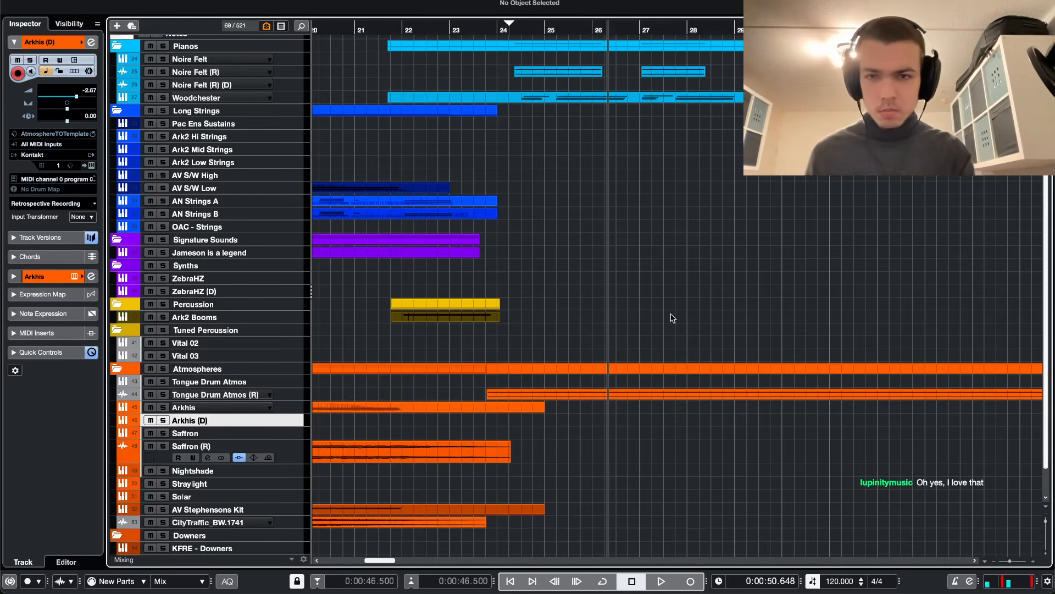
- Play back the earlier section from just before bar 19 and briefly solo the original Arkhis track
{"action": "scroll", "coordinate": [477, 416], "scroll_direction": "left", "scroll_amount": 5}
{"action": "key", "text": "space"}
{"action": "left_click", "coordinate": [554, 25]}
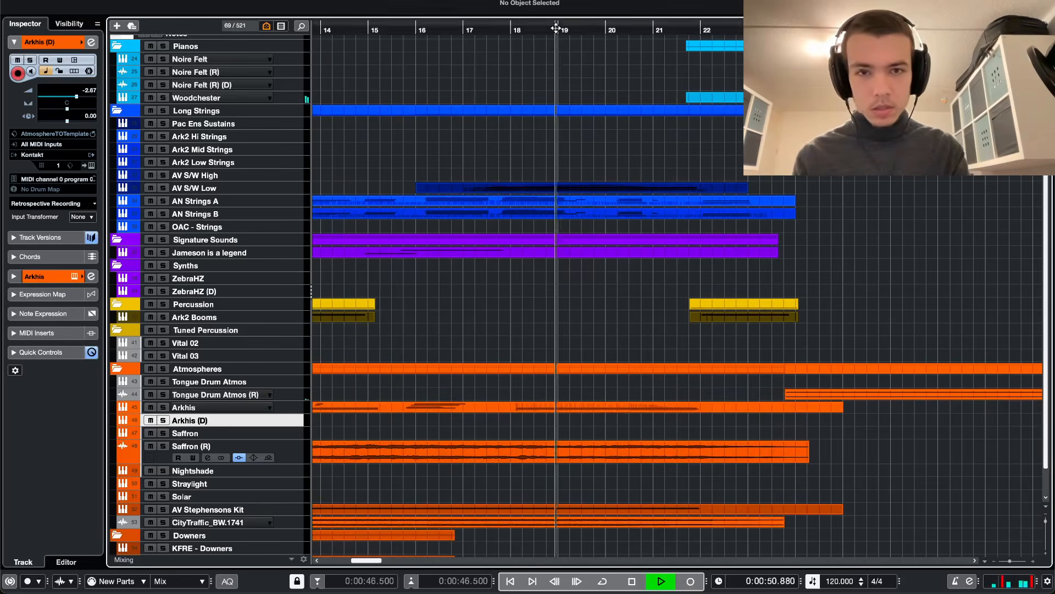
{"action": "left_click", "coordinate": [222, 410]}
{"action": "key", "text": "s"}
{"action": "key", "text": "s"}
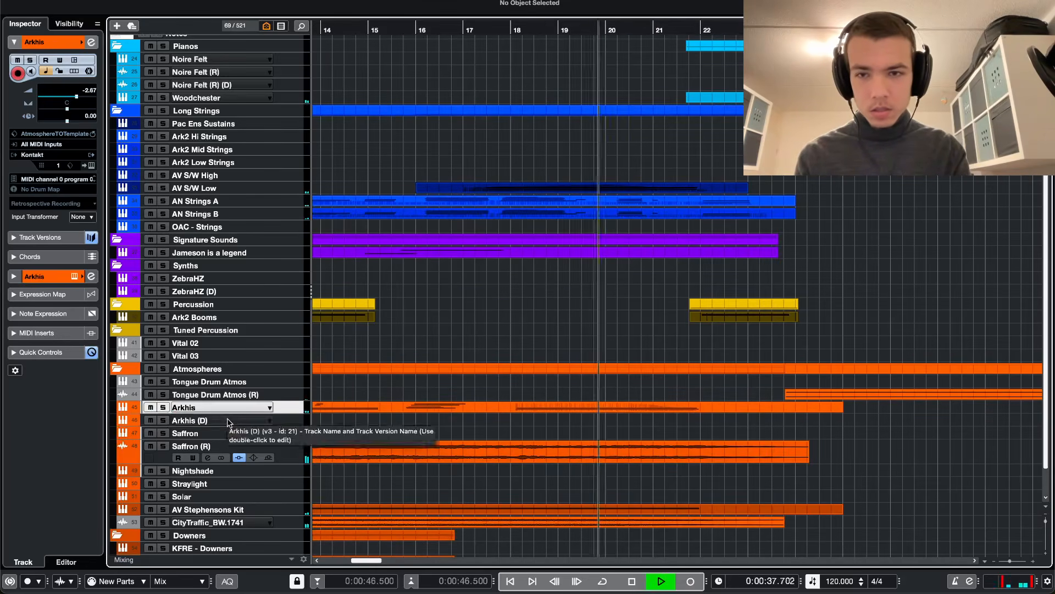
- Solo the duplicate Arkhis track and continue playback to check its sound
{"action": "left_click", "coordinate": [227, 420]}
{"action": "key", "text": "space"}
{"action": "key", "text": "s"}
{"action": "key", "text": "space"}
{"action": "key", "text": "w"}
{"action": "key", "text": "w"}
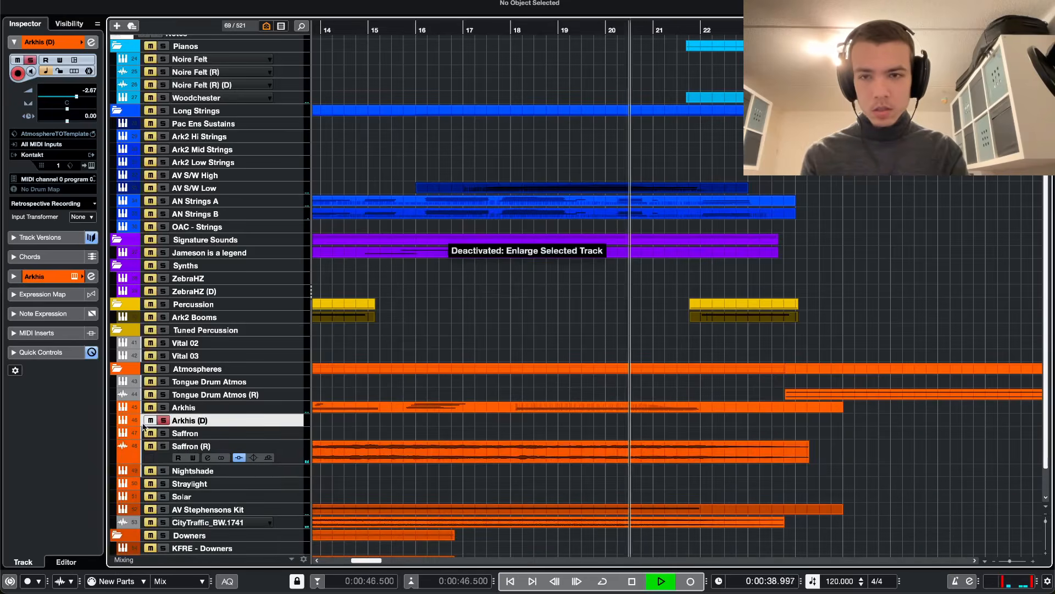
- Open the duplicate Arkhis track's Kontakt instrument to examine the loaded patch and its layers, and close it again
{"action": "key", "text": "e"}
{"action": "key", "text": "e"}
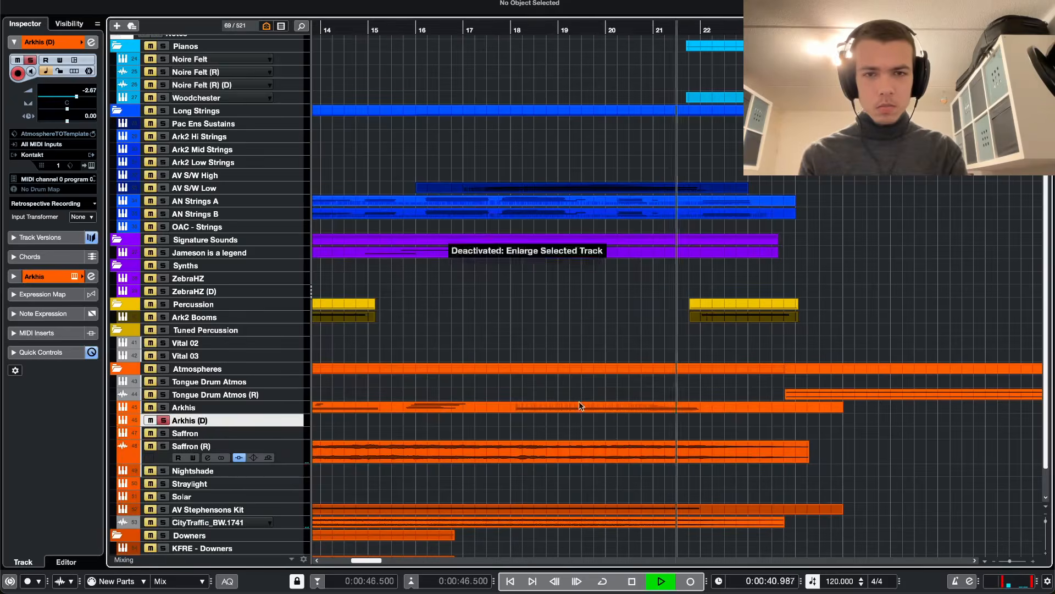
{"action": "key", "text": "e"}
{"action": "key", "text": "e"}
{"action": "key", "text": "shift+e"}
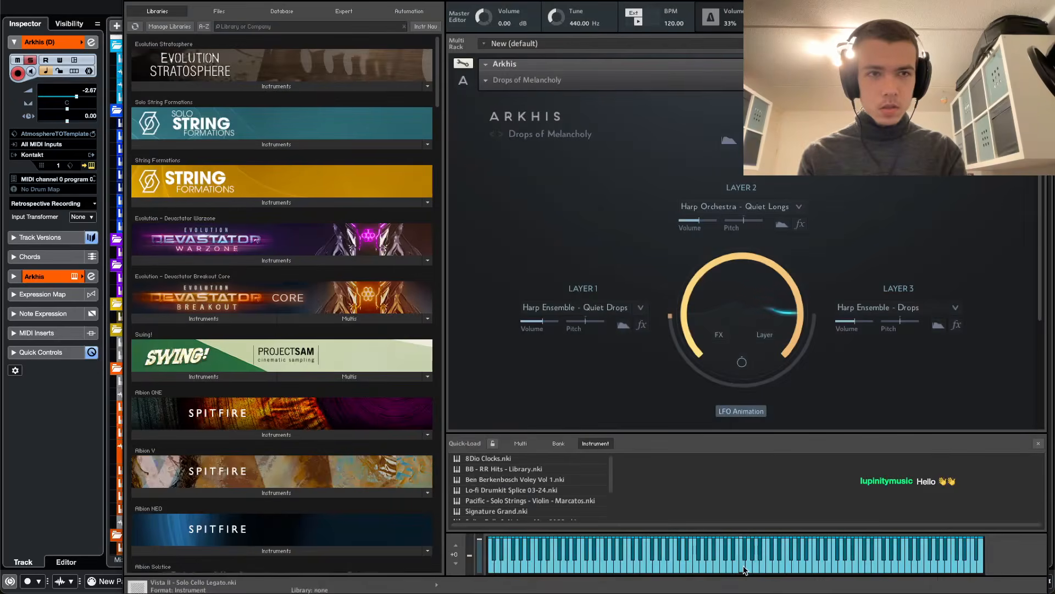
{"action": "key", "text": "shift+e"}
- Remove the duplicate Arkhis track from the project
{"action": "right_click", "coordinate": [229, 420]}
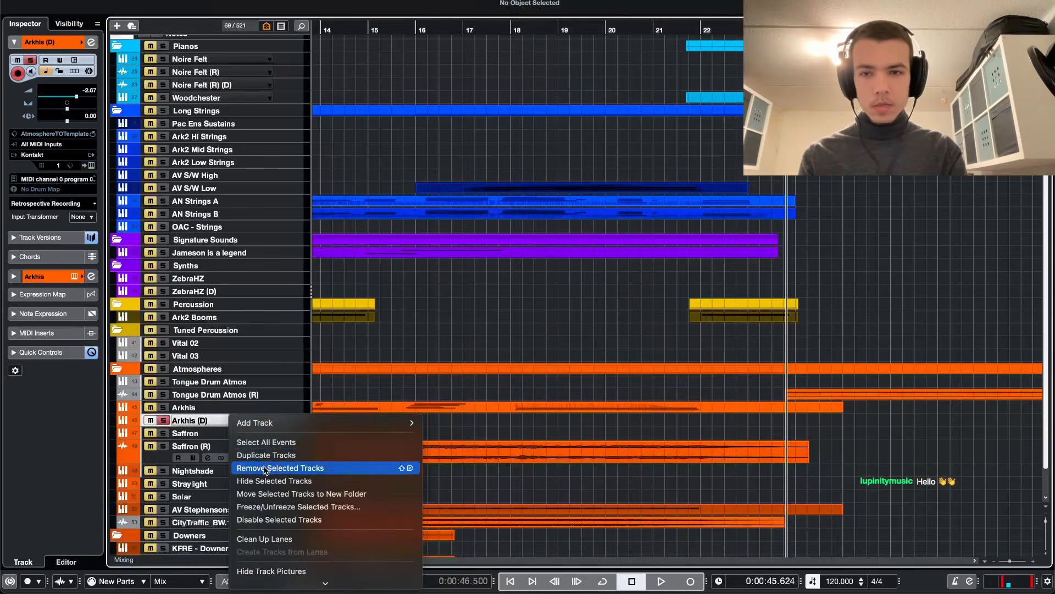
{"action": "left_click", "coordinate": [264, 468]}
{"action": "left_click", "coordinate": [634, 166]}
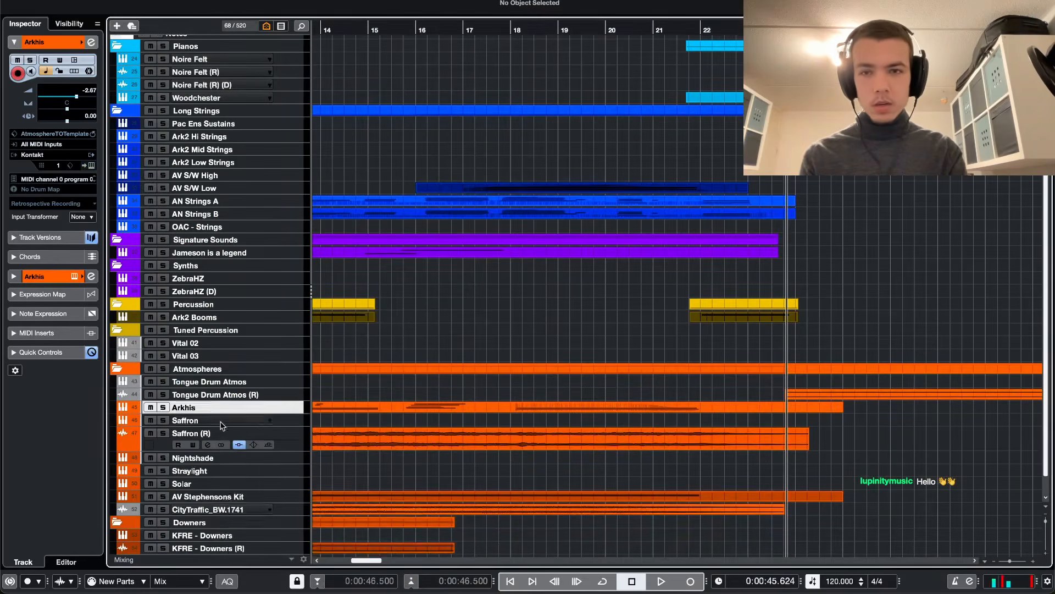
- Add a Kontakt instrument track below Arkhis with its audio output routed to Atmospheres
{"action": "right_click", "coordinate": [222, 409]}
{"action": "mouse_move", "coordinate": [330, 415]}
{"action": "left_click", "coordinate": [481, 276]}
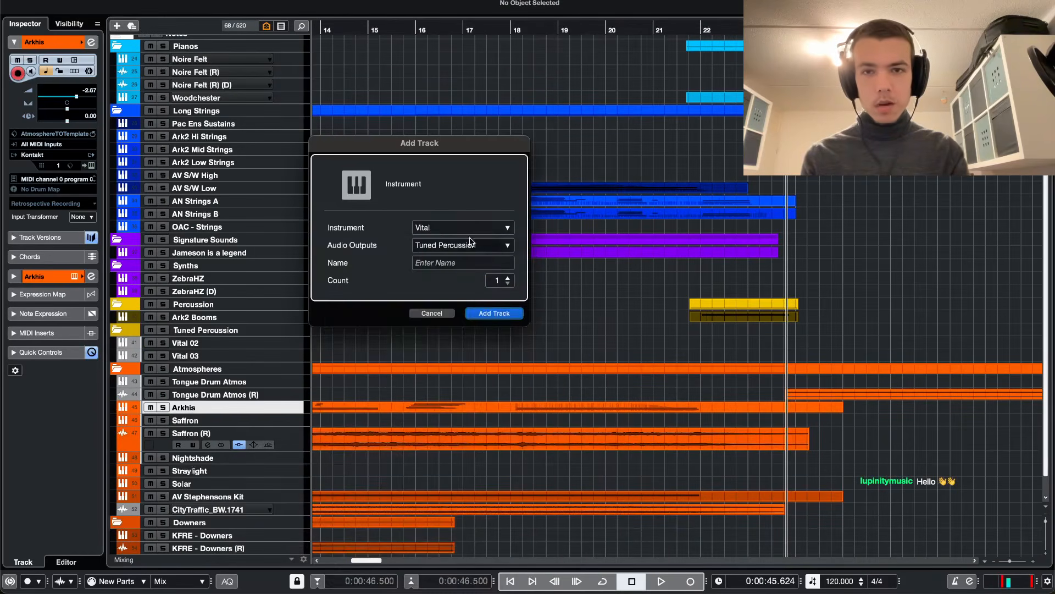
{"action": "left_click", "coordinate": [458, 227]}
{"action": "type", "text": "ko"}
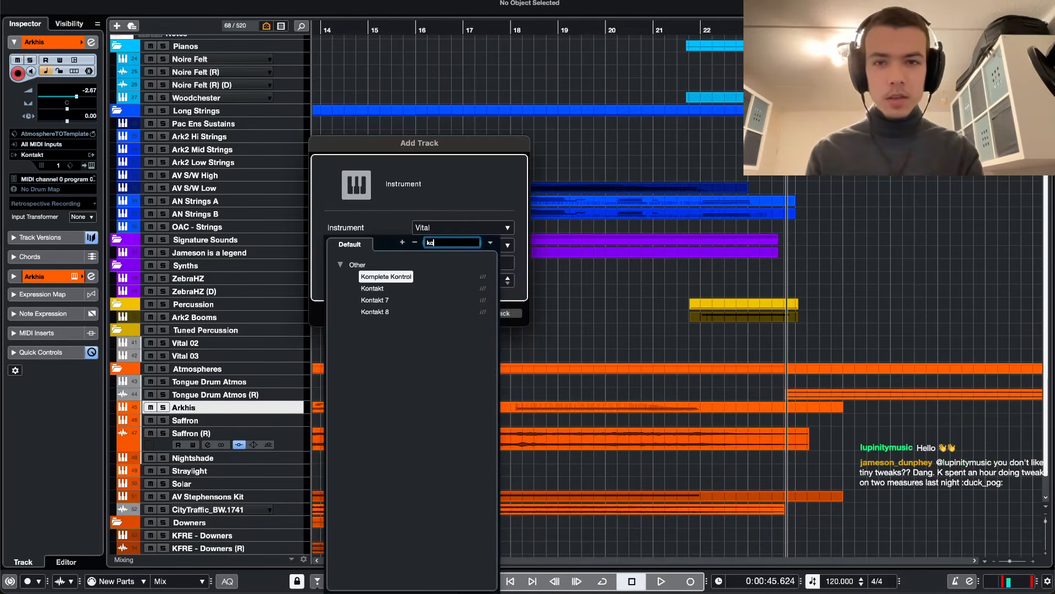
{"action": "left_click", "coordinate": [383, 294]}
{"action": "left_click", "coordinate": [462, 245]}
{"action": "type", "text": "at"}
{"action": "left_click", "coordinate": [467, 307]}
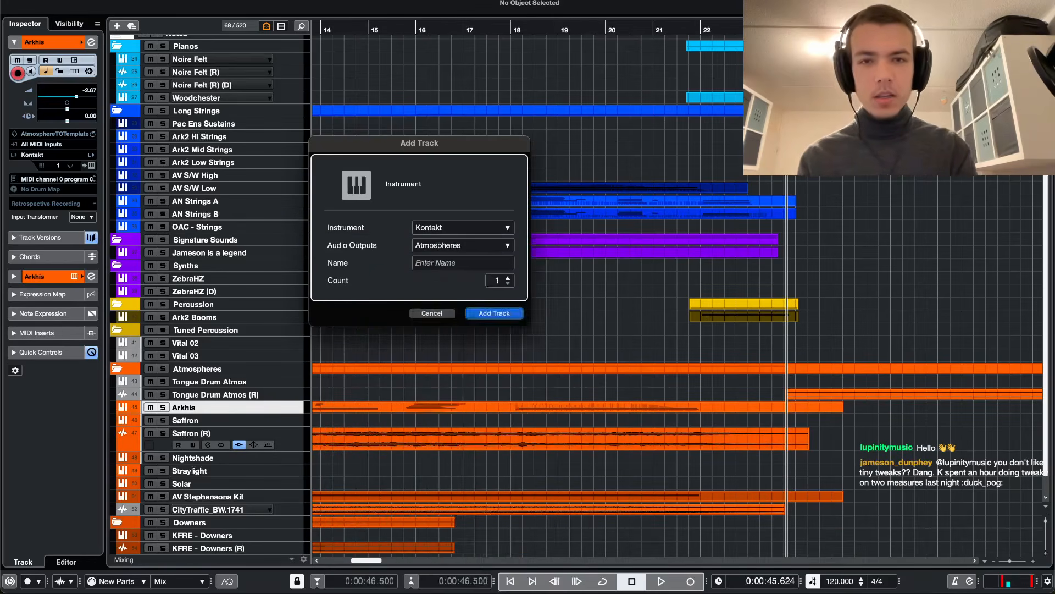
{"action": "key", "text": "Return"}
- Find the Arkhis library in Kontakt, load its instrument on the new track, and close the instrument window
{"action": "scroll", "coordinate": [226, 259], "scroll_direction": "down", "scroll_amount": 5}
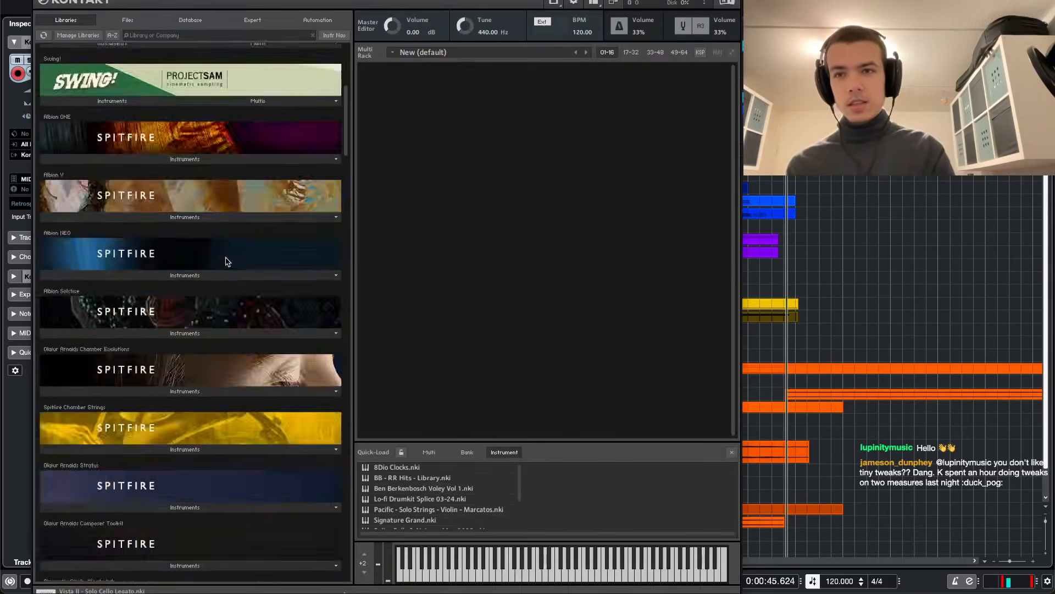
{"action": "scroll", "coordinate": [226, 257], "scroll_direction": "up", "scroll_amount": 5}
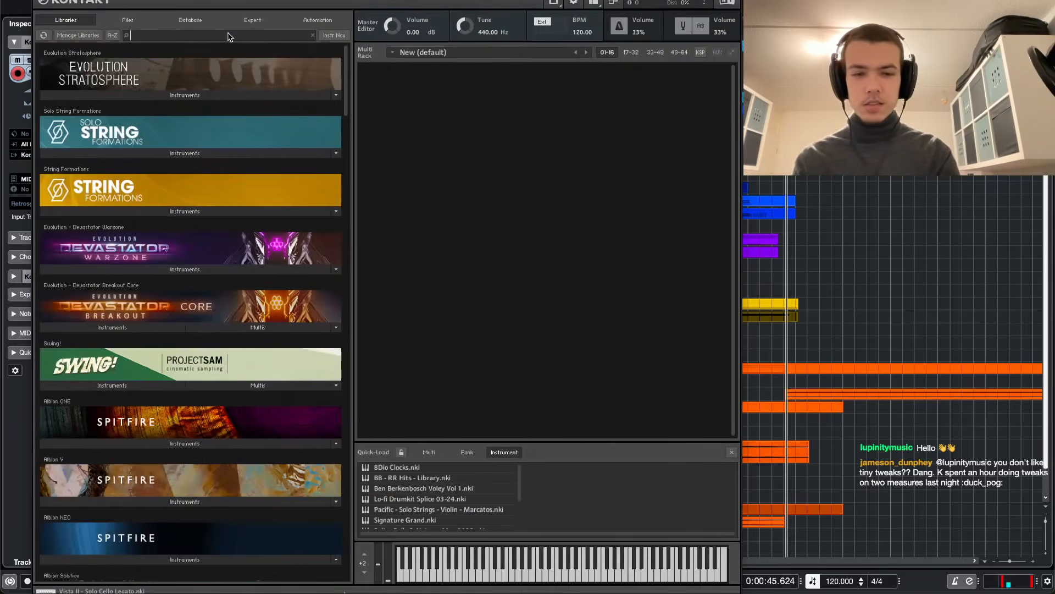
{"action": "type", "text": "arkhi"}
{"action": "left_click", "coordinate": [186, 97]}
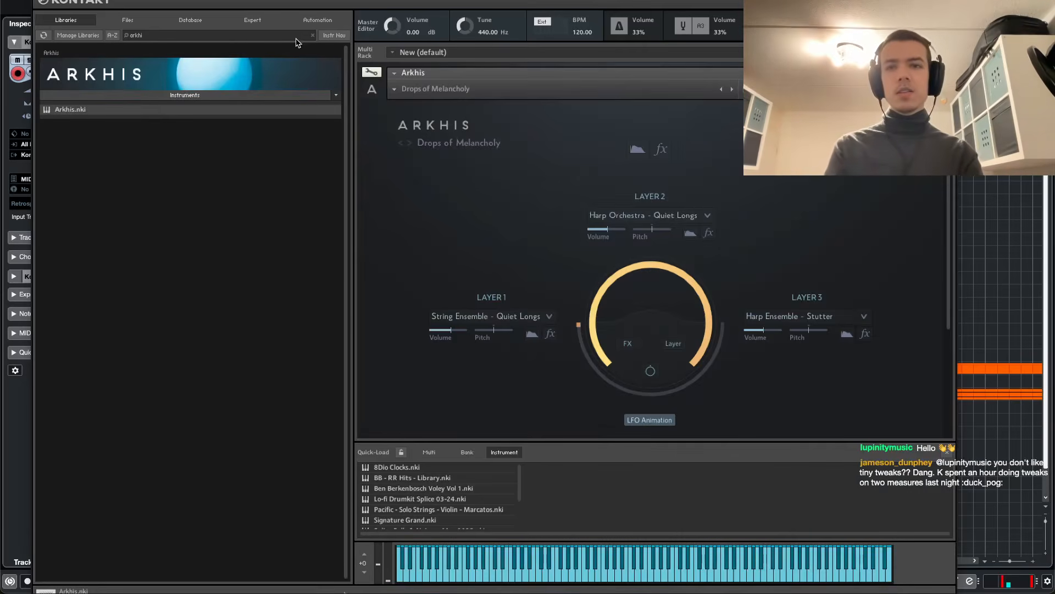
{"action": "left_click", "coordinate": [312, 35]}
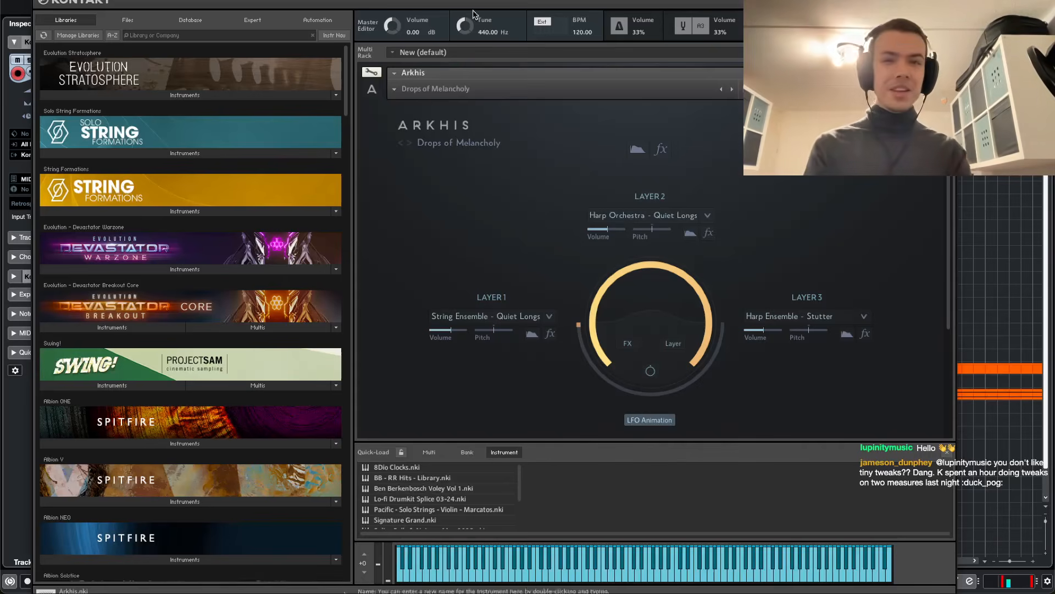
{"action": "left_click_drag", "start_coordinate": [572, 1], "coordinate": [601, 0]}
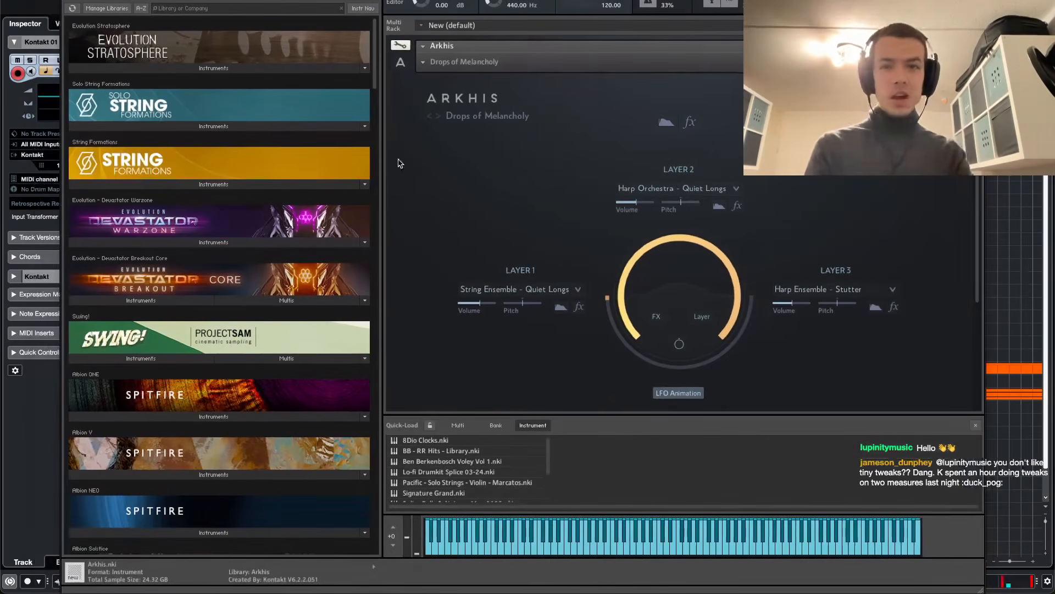
{"action": "key", "text": "super+w"}
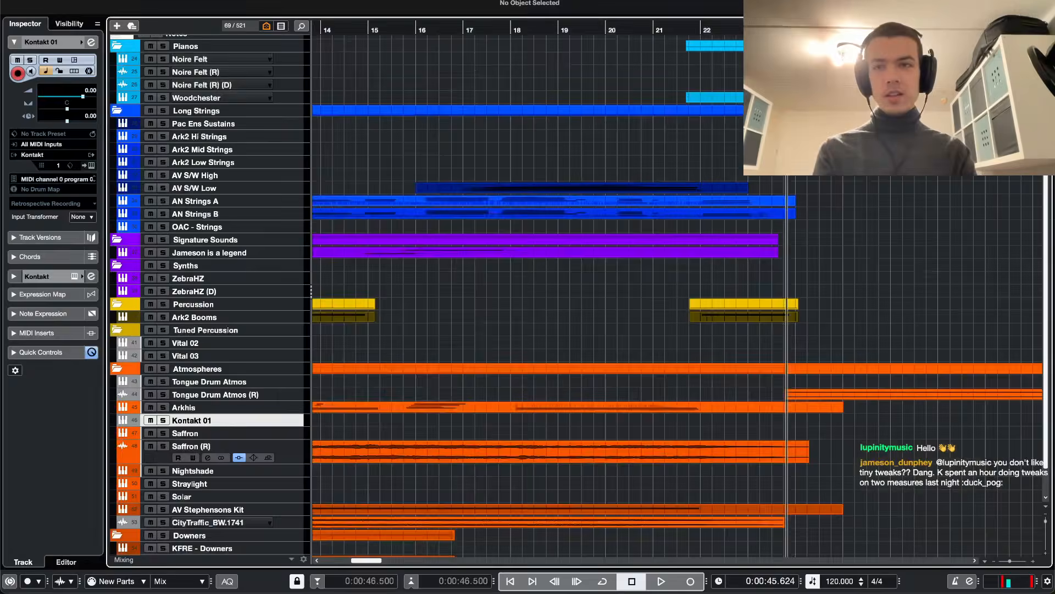
- Solo the Kontakt 01 track around bar 24, leaving it at normal track height
{"action": "scroll", "coordinate": [709, 182], "scroll_direction": "right", "scroll_amount": 5}
{"action": "scroll", "coordinate": [623, 414], "scroll_direction": "left", "scroll_amount": 2}
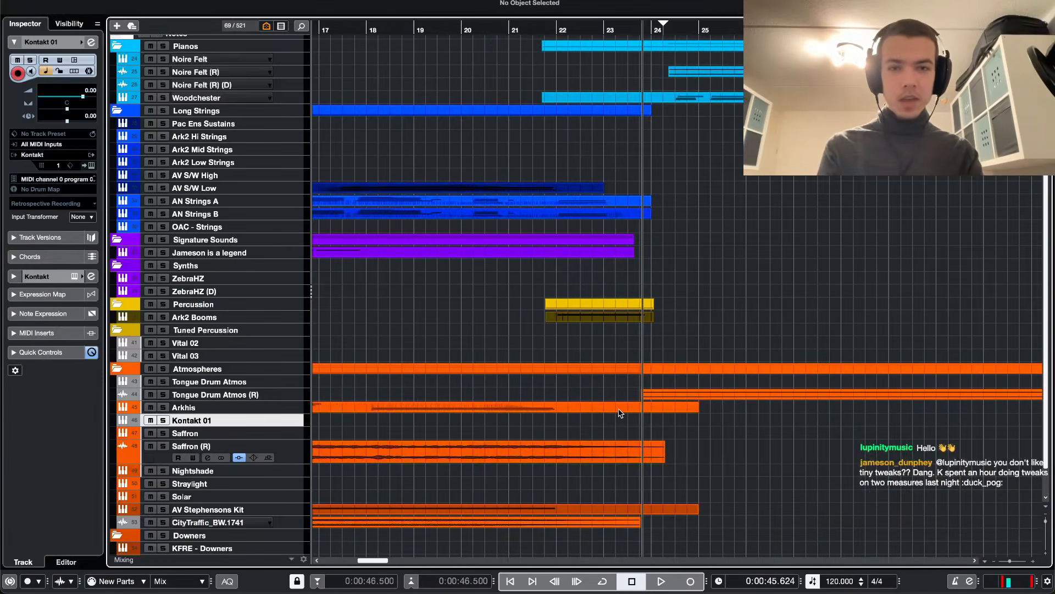
{"action": "scroll", "coordinate": [623, 413], "scroll_direction": "down", "scroll_amount": 2}
{"action": "scroll", "coordinate": [623, 413], "scroll_direction": "up", "scroll_amount": 5}
{"action": "scroll", "coordinate": [637, 404], "scroll_direction": "right", "scroll_amount": 4}
{"action": "key", "text": "s"}
{"action": "key", "text": "super+alt+e"}
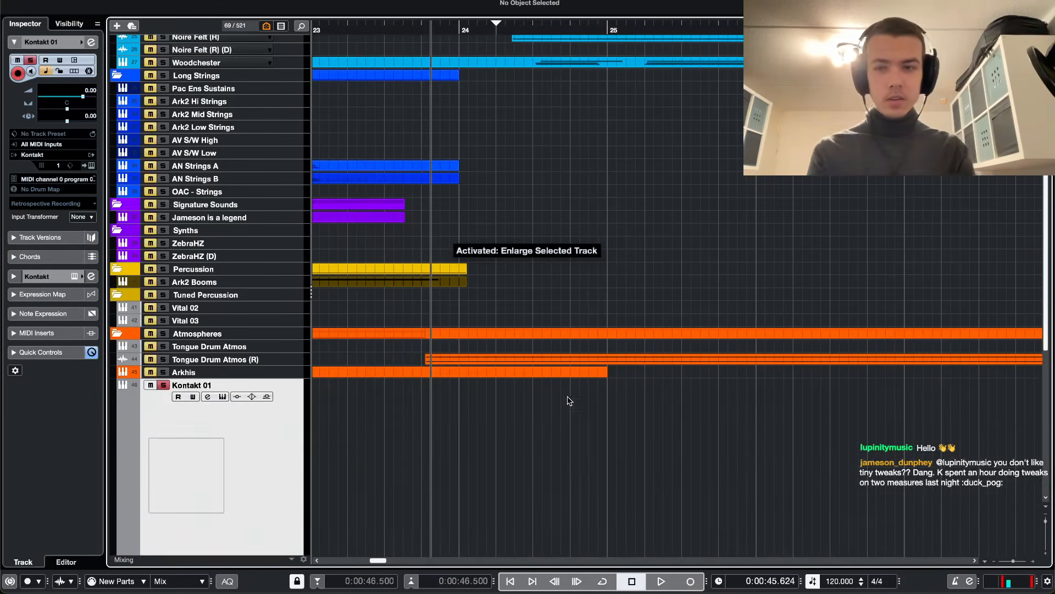
{"action": "key", "text": "super+alt+e"}
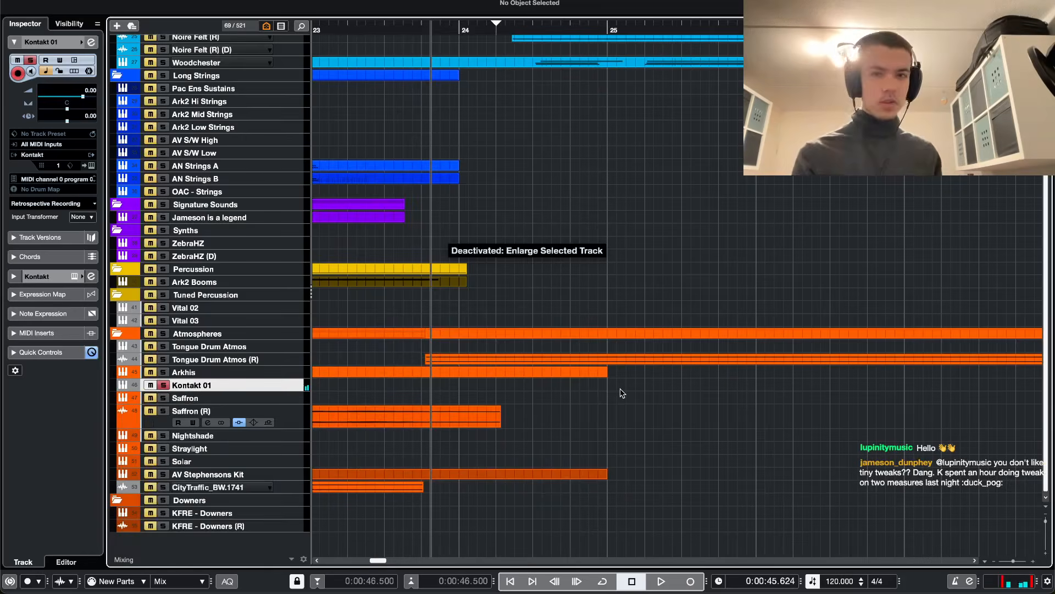
- Set Layer 1 of the new Arkhis patch to Harp Ensemble - Quiet Drops and close the instrument window
{"action": "key", "text": "alt+shift+e"}
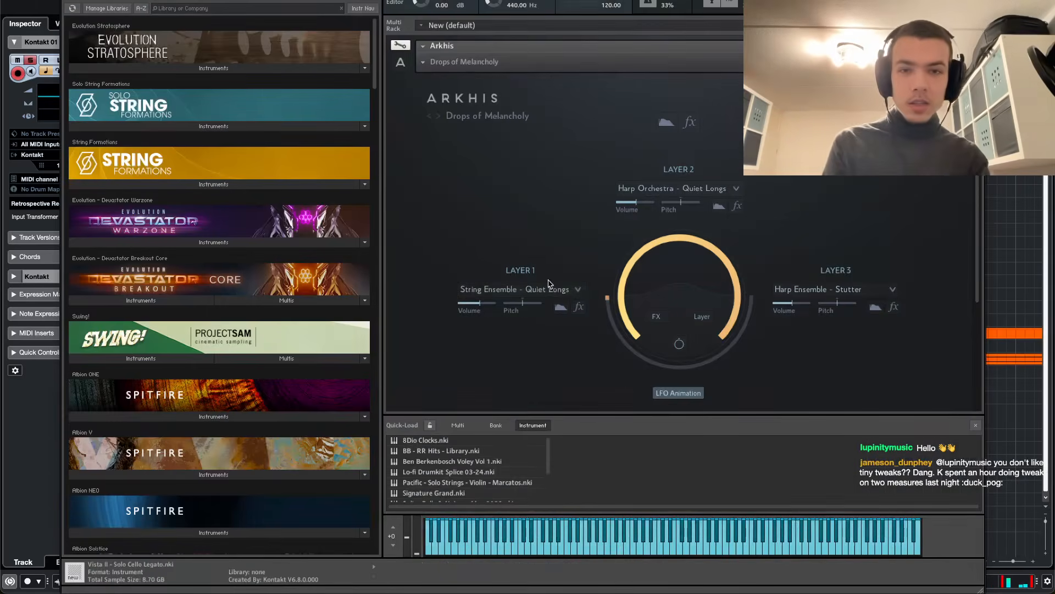
{"action": "left_click", "coordinate": [561, 294]}
{"action": "scroll", "coordinate": [520, 362], "scroll_direction": "down", "scroll_amount": 1}
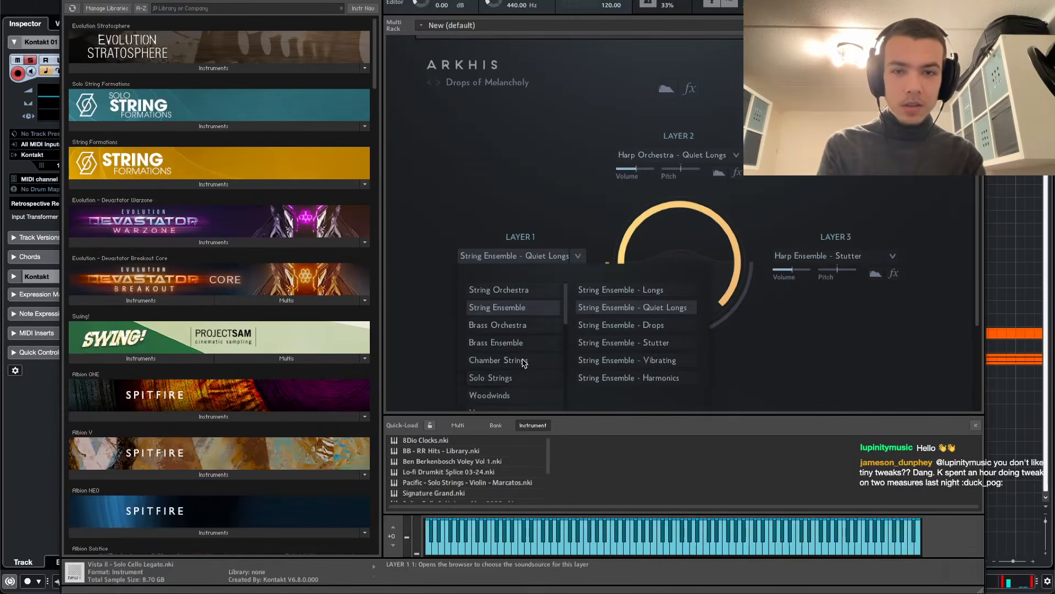
{"action": "scroll", "coordinate": [520, 388], "scroll_direction": "down", "scroll_amount": 2}
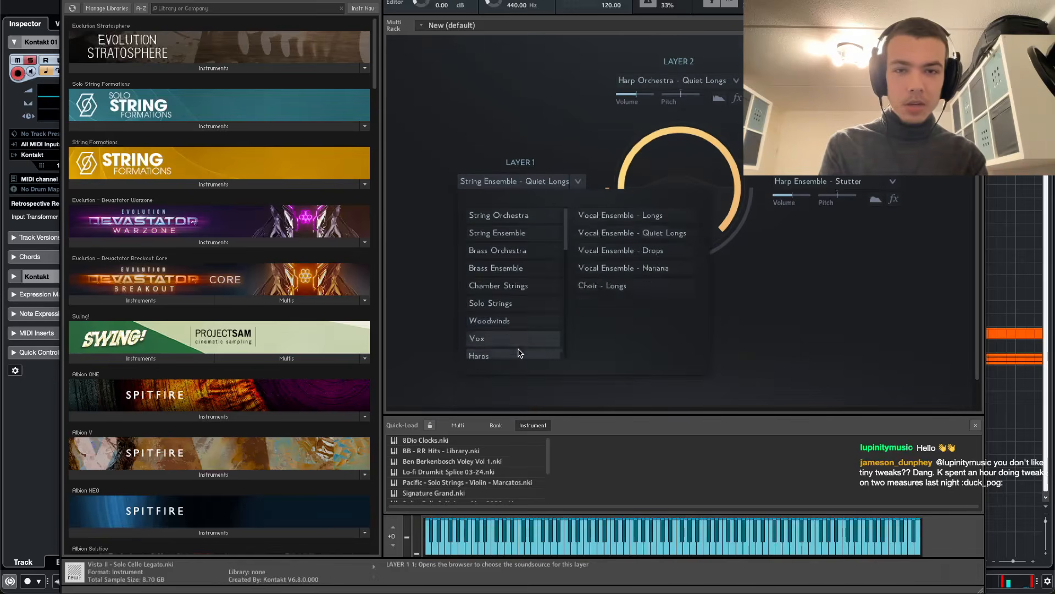
{"action": "mouse_move", "coordinate": [484, 355]}
{"action": "left_click", "coordinate": [675, 270]}
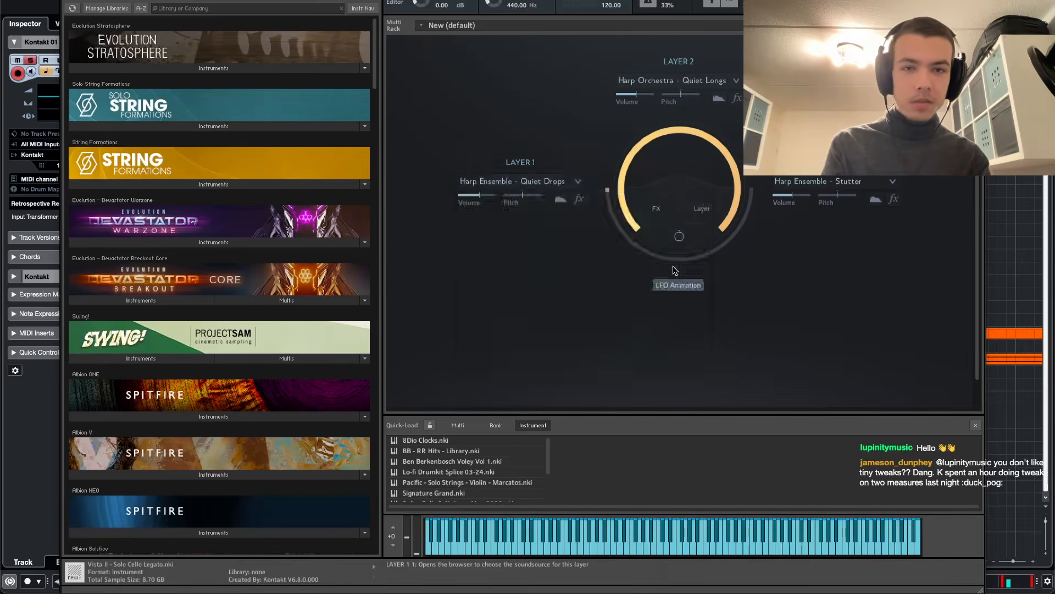
{"action": "key", "text": "super+w"}
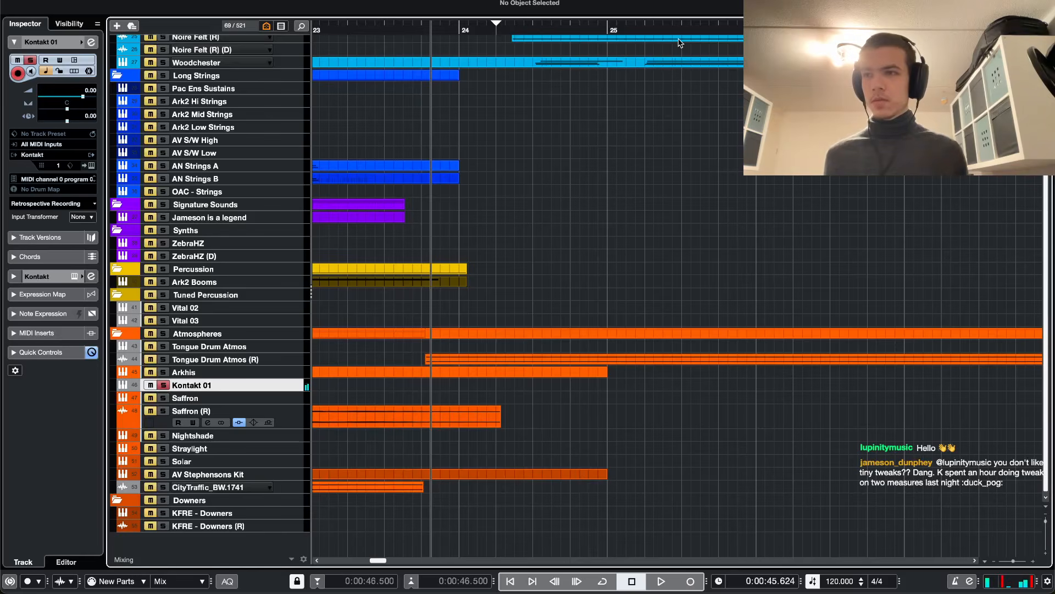
- Record a MIDI part on the Kontakt 01 track from bar 24 to bar 29
{"action": "key", "text": "space"}
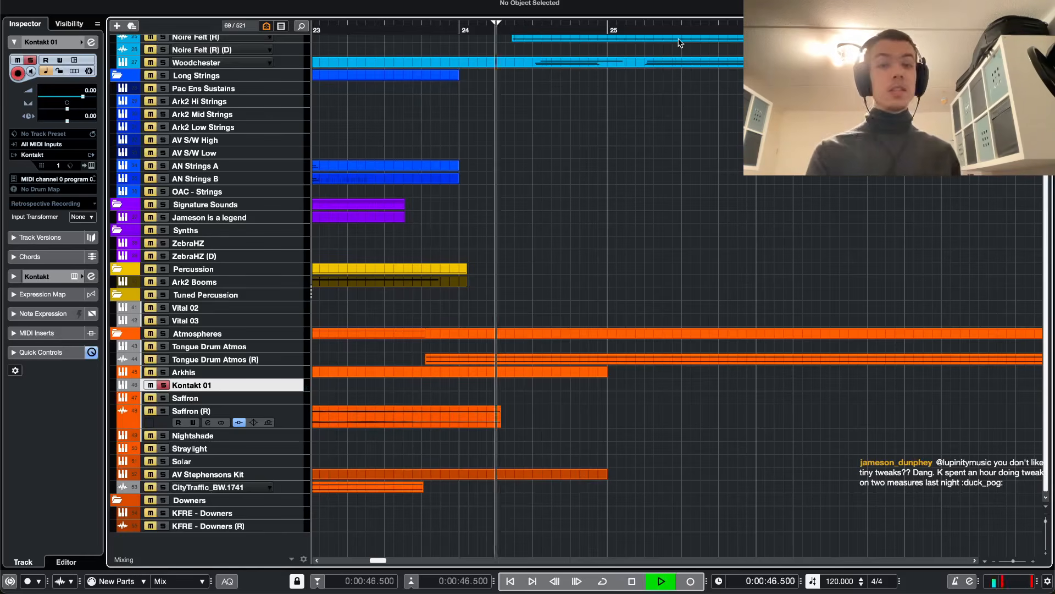
{"action": "left_click", "coordinate": [686, 579]}
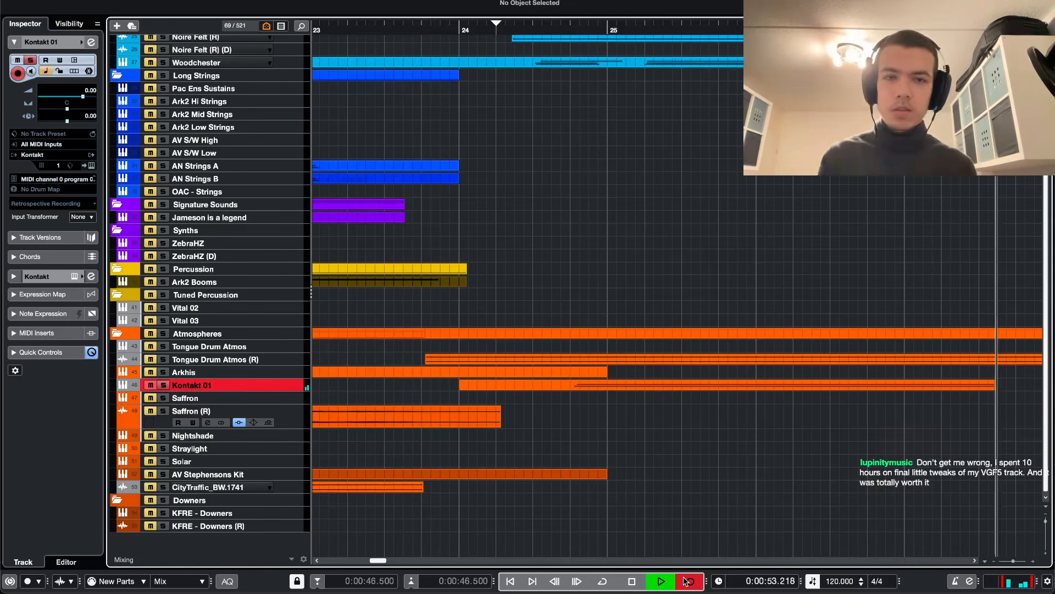
{"action": "key", "text": "space"}
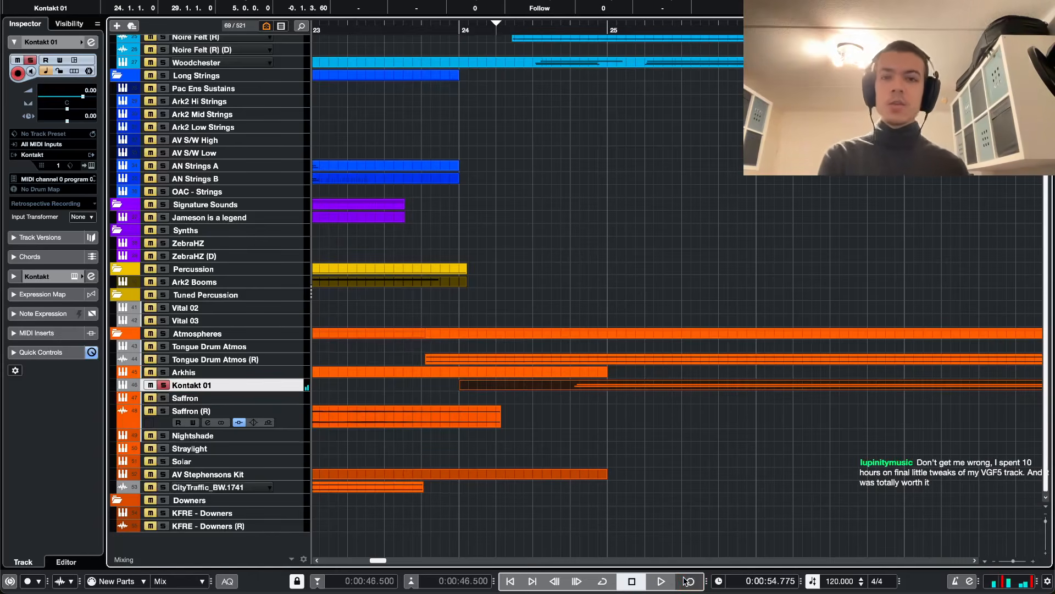
- Extend the recorded Kontakt 01 part to bar 30 and trim its empty beginning, placing its start at 24.2
{"action": "scroll", "coordinate": [587, 309], "scroll_direction": "down", "scroll_amount": 5}
{"action": "left_click_drag", "start_coordinate": [670, 386], "coordinate": [677, 389]}
{"action": "scroll", "coordinate": [580, 392], "scroll_direction": "up", "scroll_amount": 5}
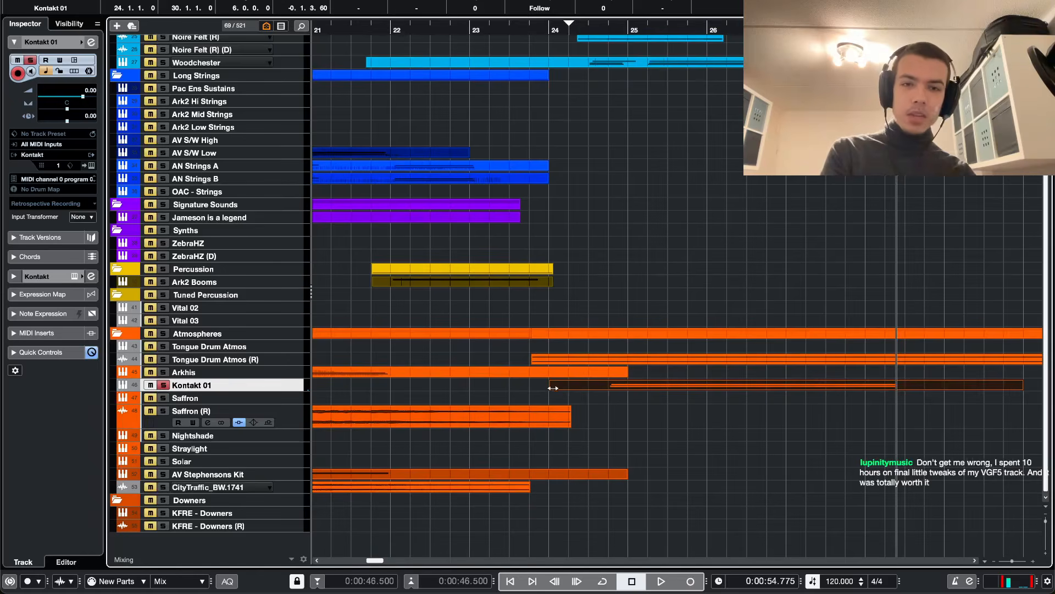
{"action": "left_click_drag", "start_coordinate": [553, 388], "coordinate": [613, 391]}
- Try rendering the Kontakt 01 part to audio in place, and undo the render
{"action": "key", "text": "alt+r"}
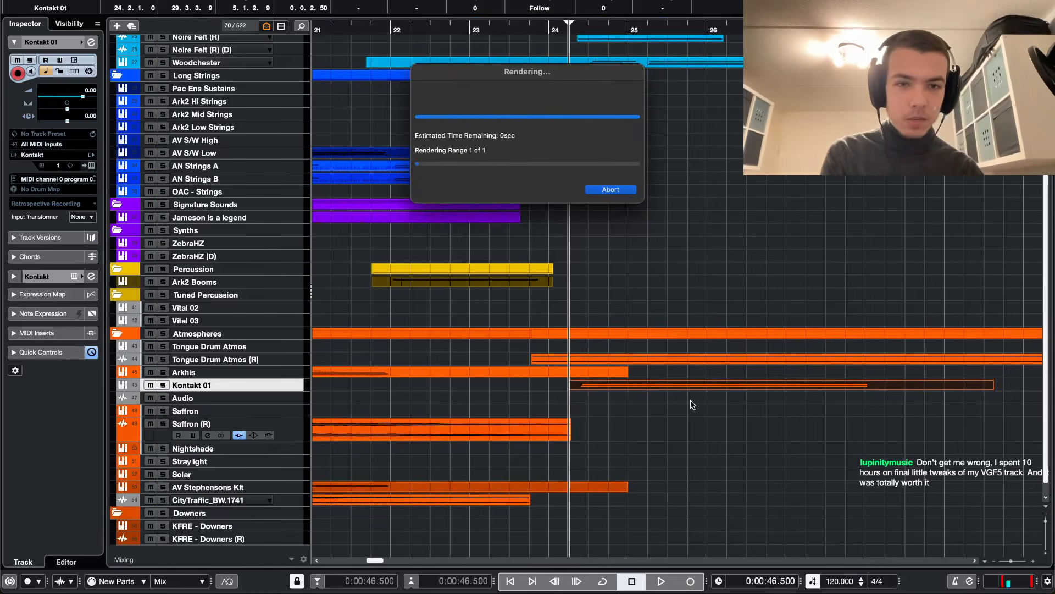
{"action": "key", "text": "super+z"}
- Time-stretch the Kontakt 01 part and its notes to about 10.5 bars, ending near 34.4
{"action": "scroll", "coordinate": [812, 398], "scroll_direction": "down", "scroll_amount": 5}
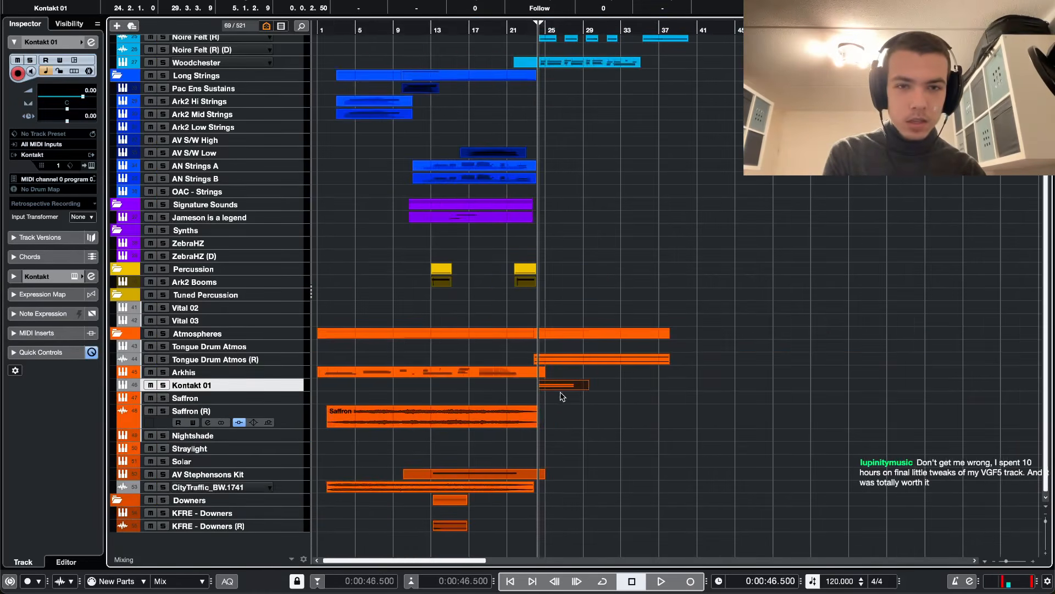
{"action": "scroll", "coordinate": [562, 396], "scroll_direction": "up", "scroll_amount": 5}
{"action": "left_click_drag", "start_coordinate": [698, 388], "coordinate": [947, 388]}
{"action": "scroll", "coordinate": [958, 274], "scroll_direction": "up", "scroll_amount": 3}
{"action": "scroll", "coordinate": [992, 205], "scroll_direction": "right", "scroll_amount": 3}
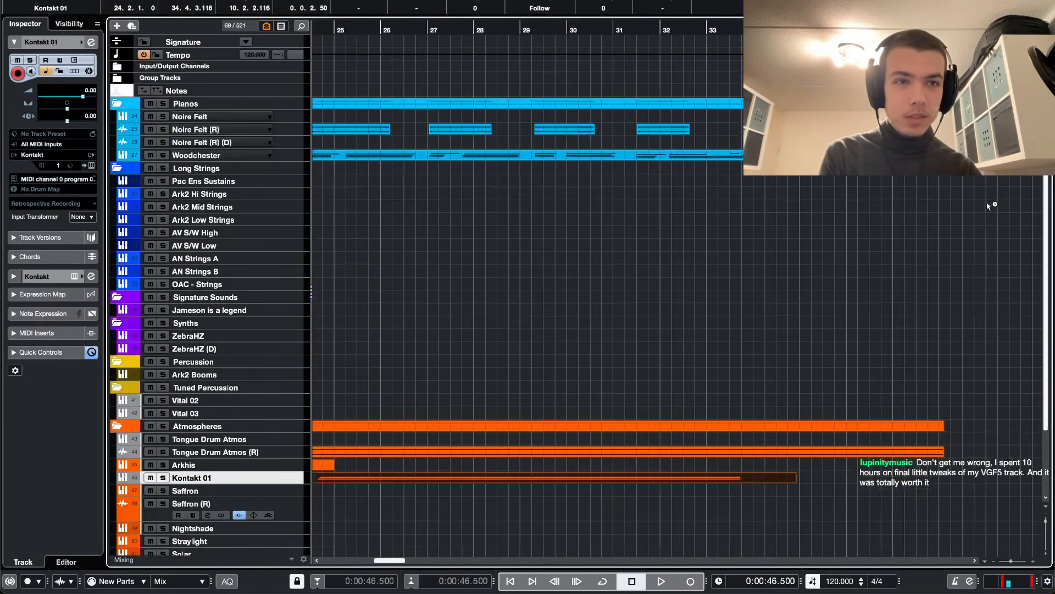
{"action": "scroll", "coordinate": [935, 179], "scroll_direction": "down", "scroll_amount": 3}
{"action": "scroll", "coordinate": [931, 179], "scroll_direction": "down", "scroll_amount": 4}
{"action": "left_click", "coordinate": [933, 178]}
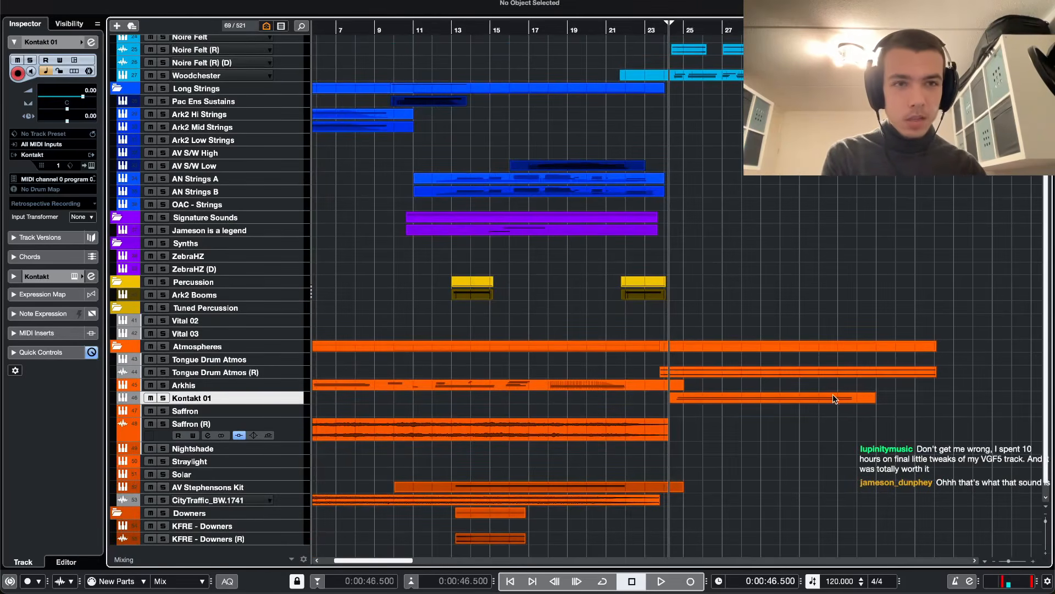
- Render the stretched Kontakt 01 part in place to a new audio track
{"action": "scroll", "coordinate": [833, 395], "scroll_direction": "up", "scroll_amount": 5}
{"action": "scroll", "coordinate": [833, 395], "scroll_direction": "left", "scroll_amount": 3}
{"action": "scroll", "coordinate": [853, 389], "scroll_direction": "down", "scroll_amount": 2}
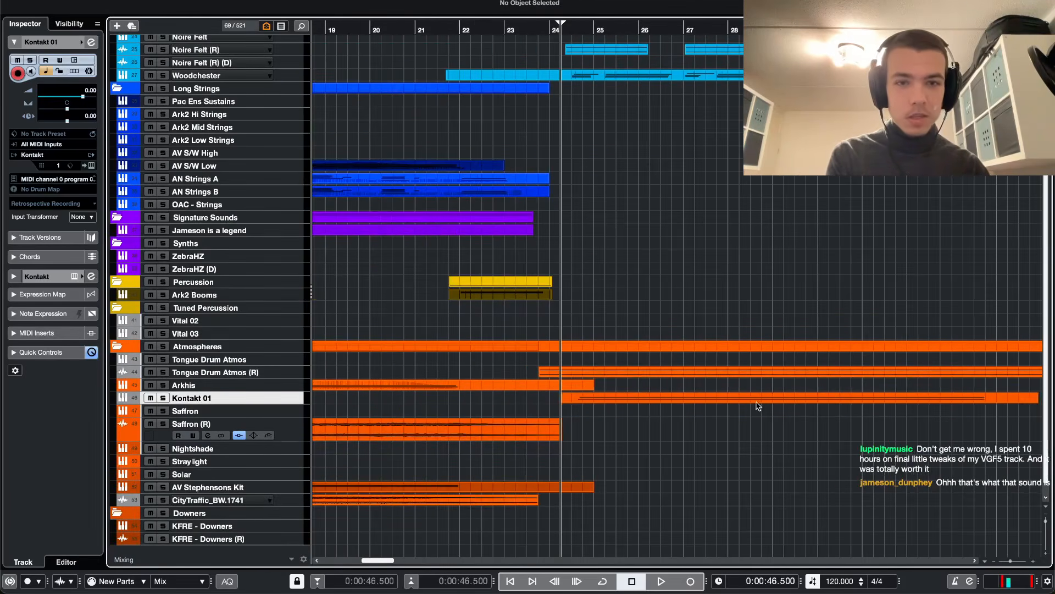
{"action": "left_click", "coordinate": [757, 403]}
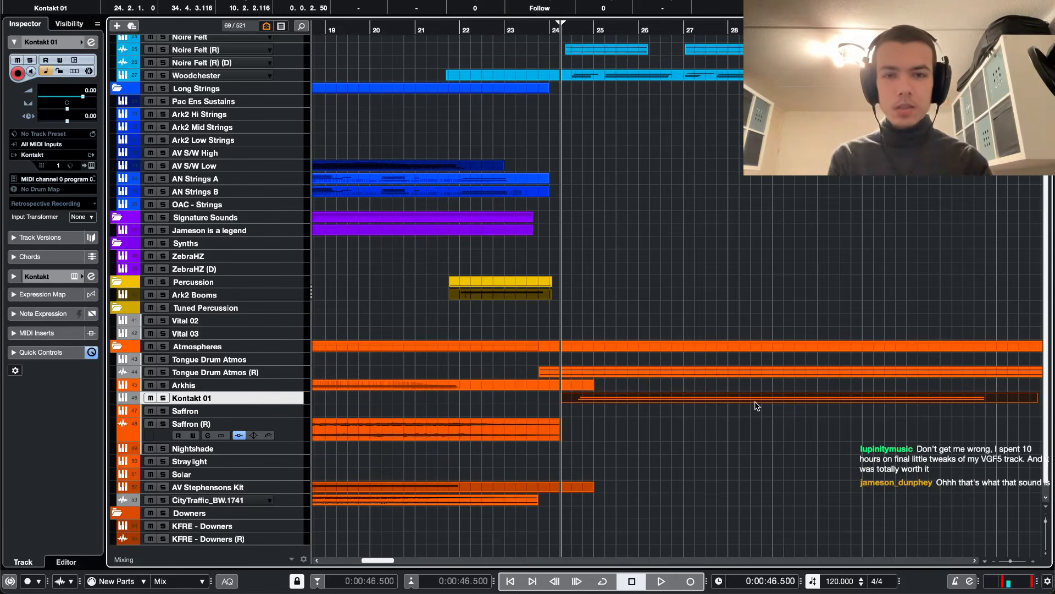
{"action": "key", "text": "alt+r"}
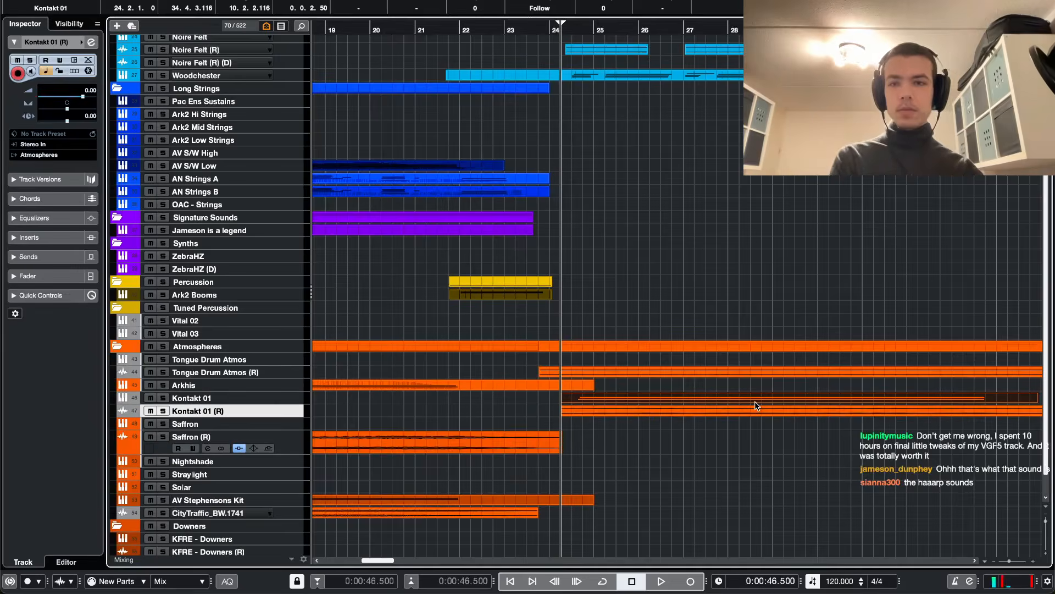
- Create a new empty track version on the Kontakt 01 instrument track so only the rendered audio remains active
{"action": "key", "text": "Down"}
{"action": "key", "text": "Up"}
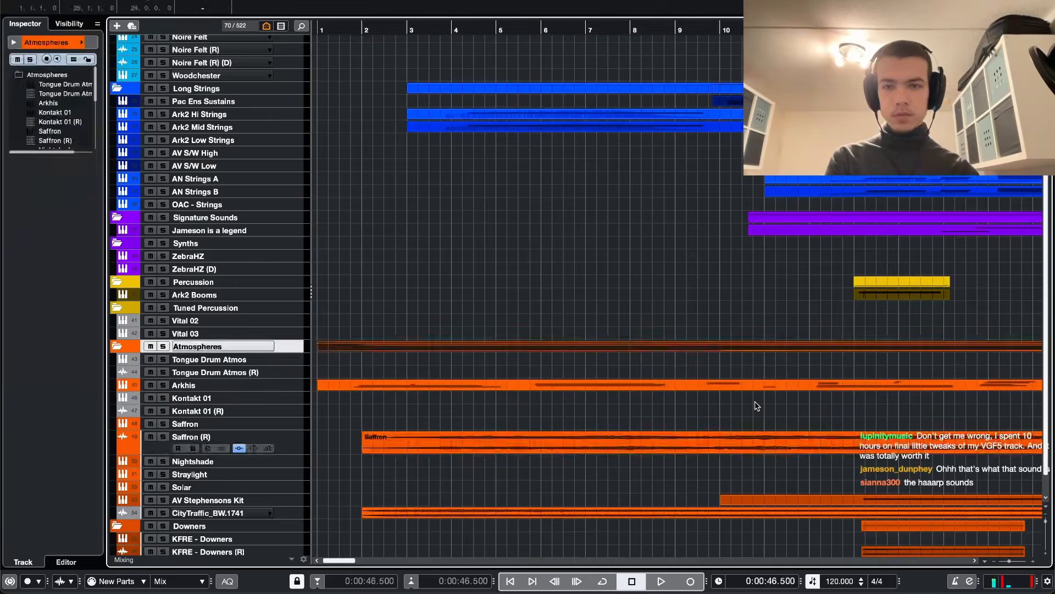
{"action": "key", "text": "Down"}
{"action": "key", "text": "Up"}
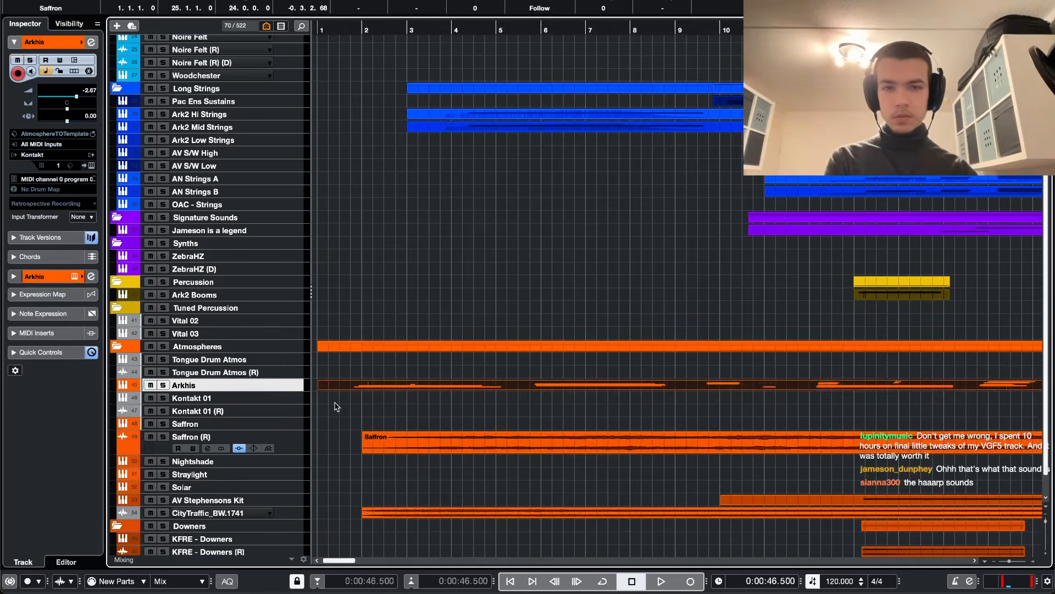
{"action": "scroll", "coordinate": [337, 407], "scroll_direction": "down", "scroll_amount": 3}
{"action": "left_click", "coordinate": [223, 400]}
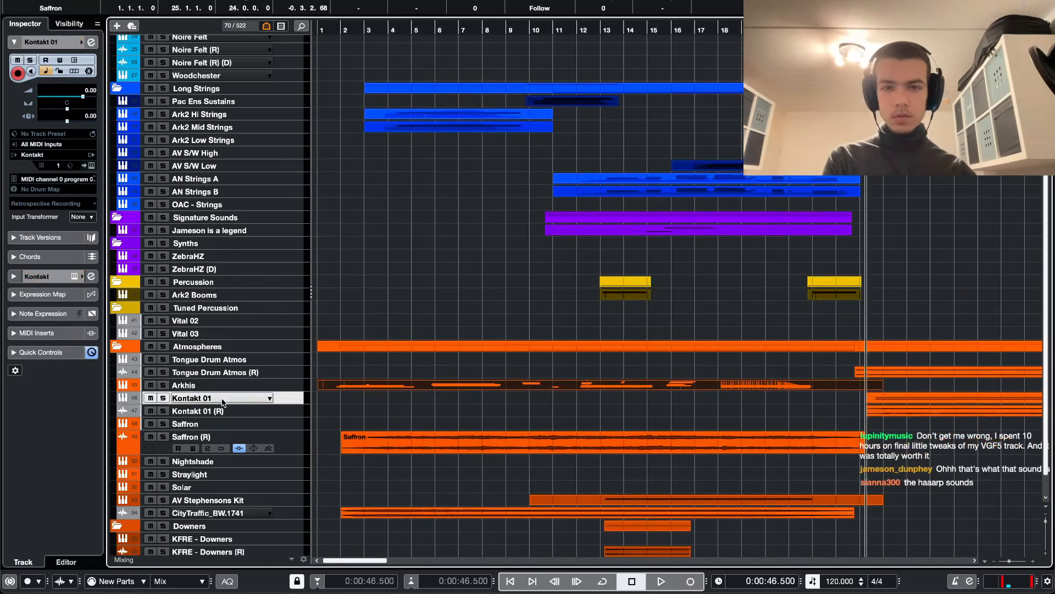
{"action": "key", "text": "super+shift+n"}
{"action": "key", "text": "z"}
{"action": "key", "text": "z"}
- Enlarge and solo the Kontakt 01 (R) audio track and play it back from just after bar 24
{"action": "left_click", "coordinate": [216, 411]}
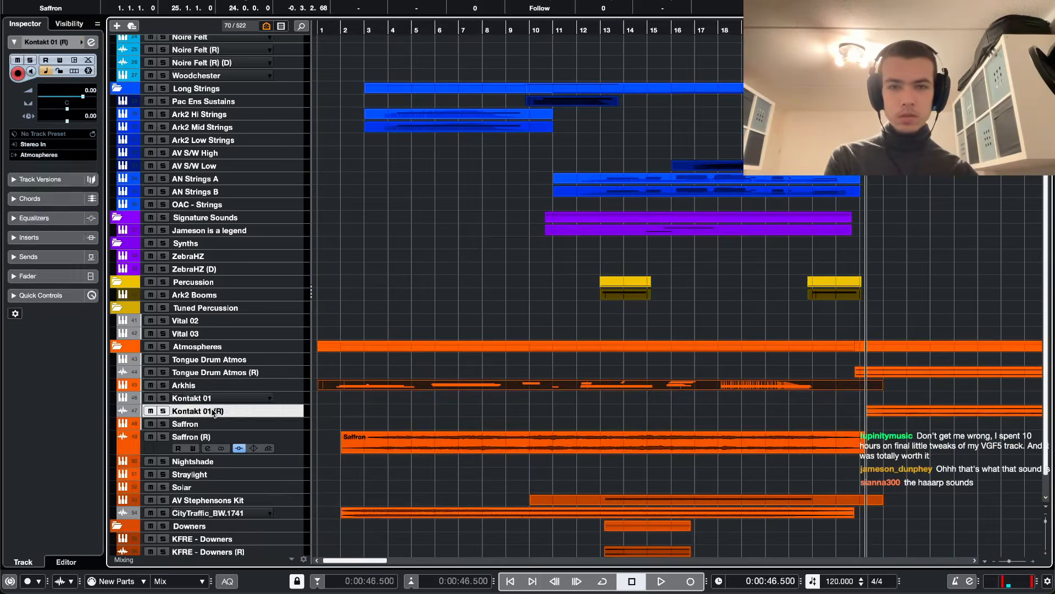
{"action": "key", "text": "z"}
{"action": "key", "text": "s"}
{"action": "key", "text": "space"}
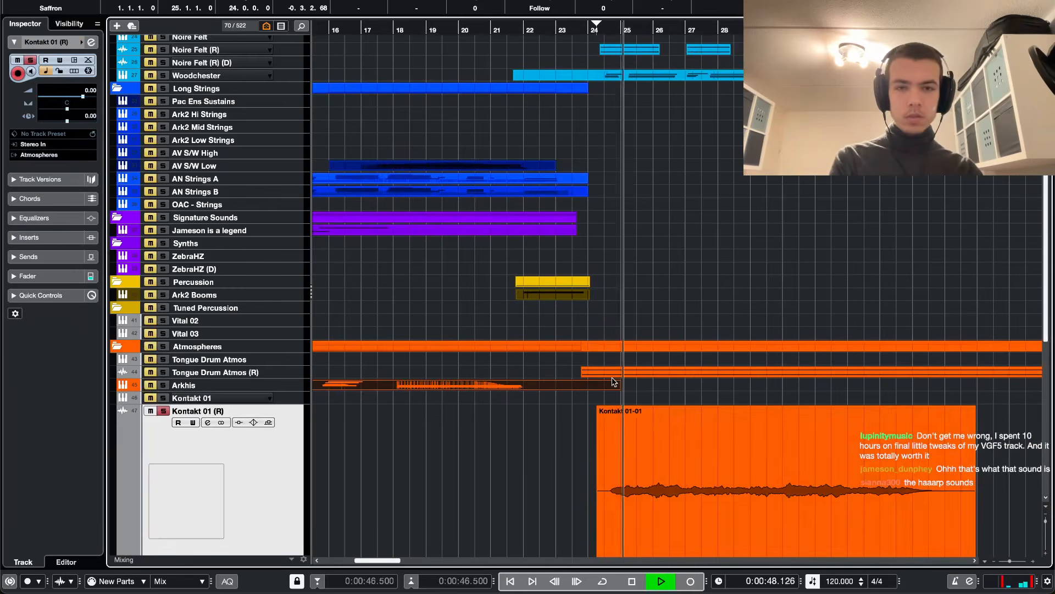
- Reverse the Kontakt 01-01 audio event on the Kontakt 01 (R) track
{"action": "right_click", "coordinate": [689, 445]}
{"action": "mouse_move", "coordinate": [724, 471]}
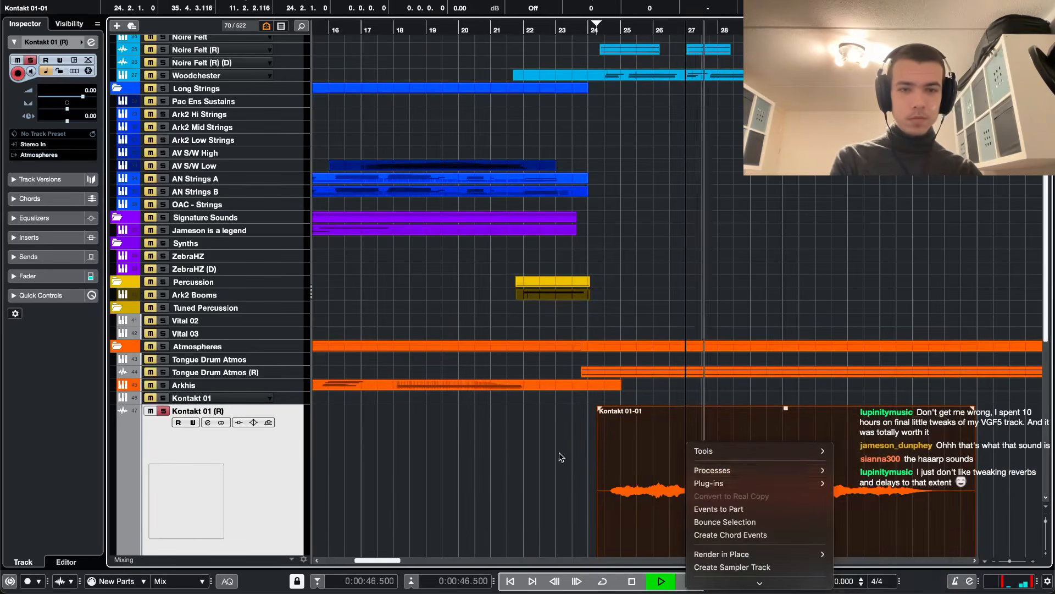
{"action": "mouse_move", "coordinate": [762, 468]}
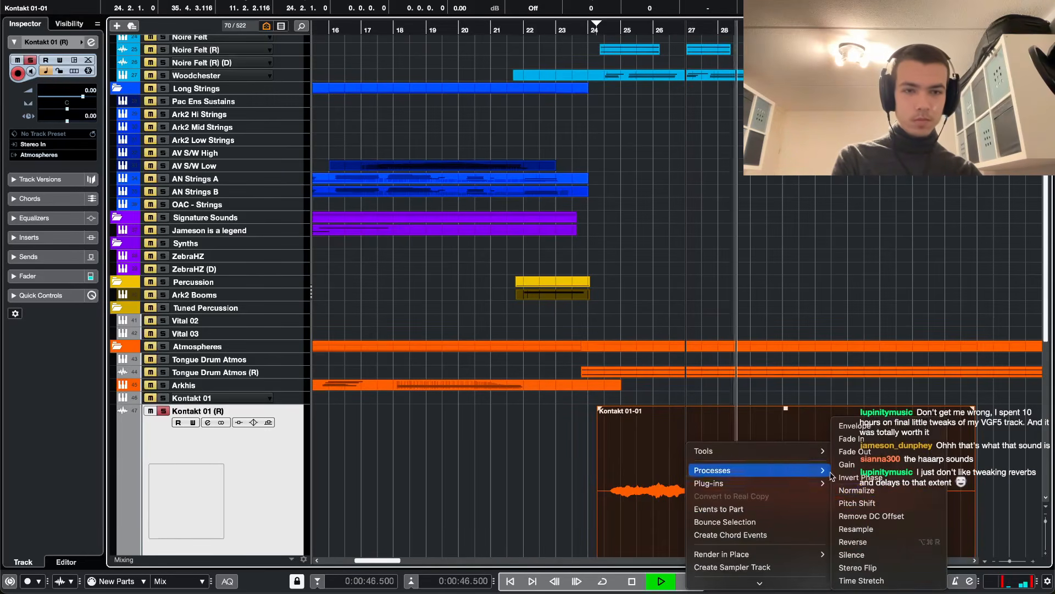
{"action": "left_click", "coordinate": [875, 541]}
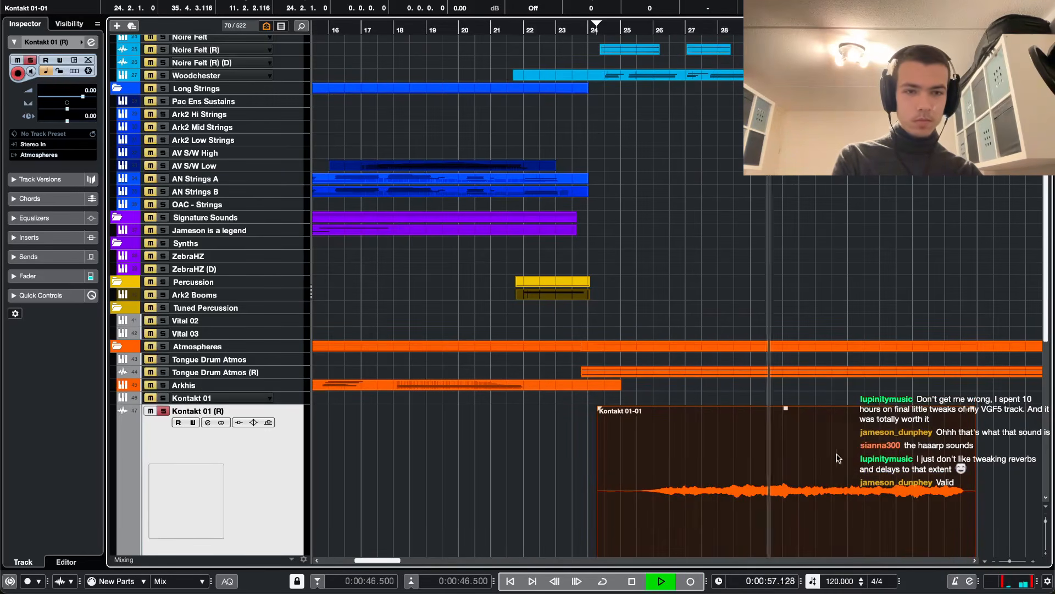
- Move the reversed Kontakt 01-01 event earlier to about bar 22.4 and trim its silent start to 24.1.3.61
{"action": "left_click_drag", "start_coordinate": [696, 482], "coordinate": [715, 482]}
{"action": "key", "text": "space"}
{"action": "key", "text": "space"}
{"action": "scroll", "coordinate": [569, 511], "scroll_direction": "down", "scroll_amount": 5}
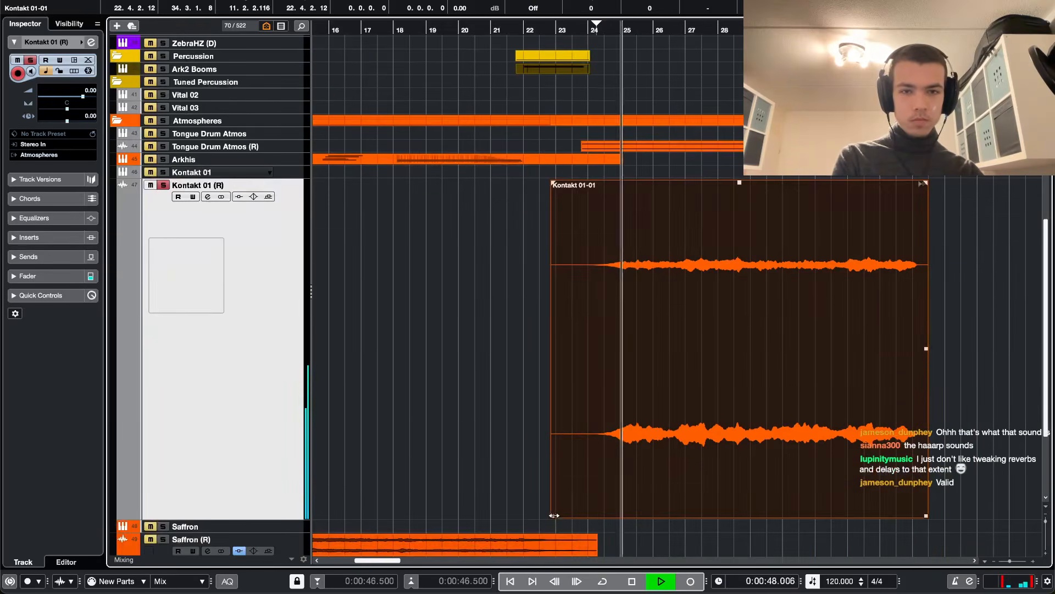
{"action": "left_click_drag", "start_coordinate": [554, 515], "coordinate": [596, 515]}
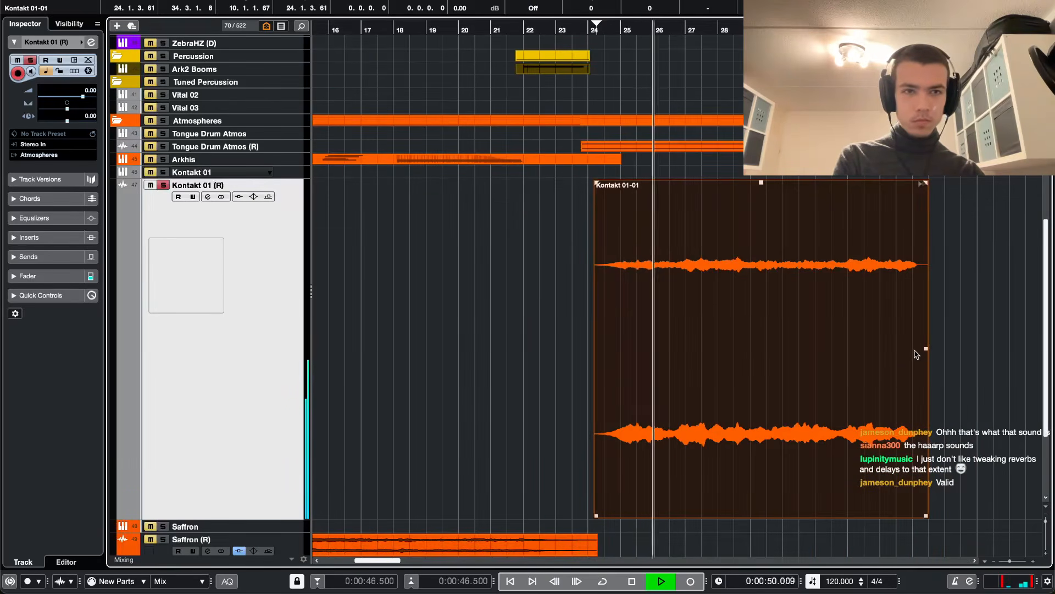
- Time-stretch the end of the reversed Kontakt 01-01 event to about 35.4.1 and play it from its start
{"action": "scroll", "coordinate": [916, 355], "scroll_direction": "up", "scroll_amount": 3}
{"action": "scroll", "coordinate": [916, 354], "scroll_direction": "down", "scroll_amount": 4}
{"action": "scroll", "coordinate": [915, 354], "scroll_direction": "up", "scroll_amount": 10}
{"action": "scroll", "coordinate": [914, 355], "scroll_direction": "down", "scroll_amount": 7}
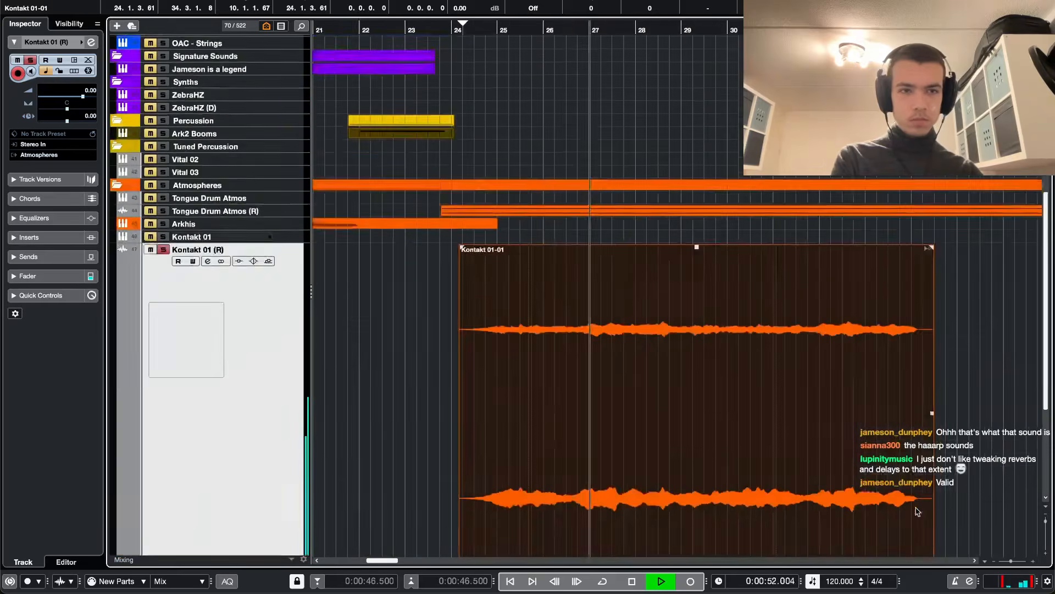
{"action": "scroll", "coordinate": [918, 511], "scroll_direction": "down", "scroll_amount": 5}
{"action": "left_click_drag", "start_coordinate": [933, 388], "coordinate": [991, 385]}
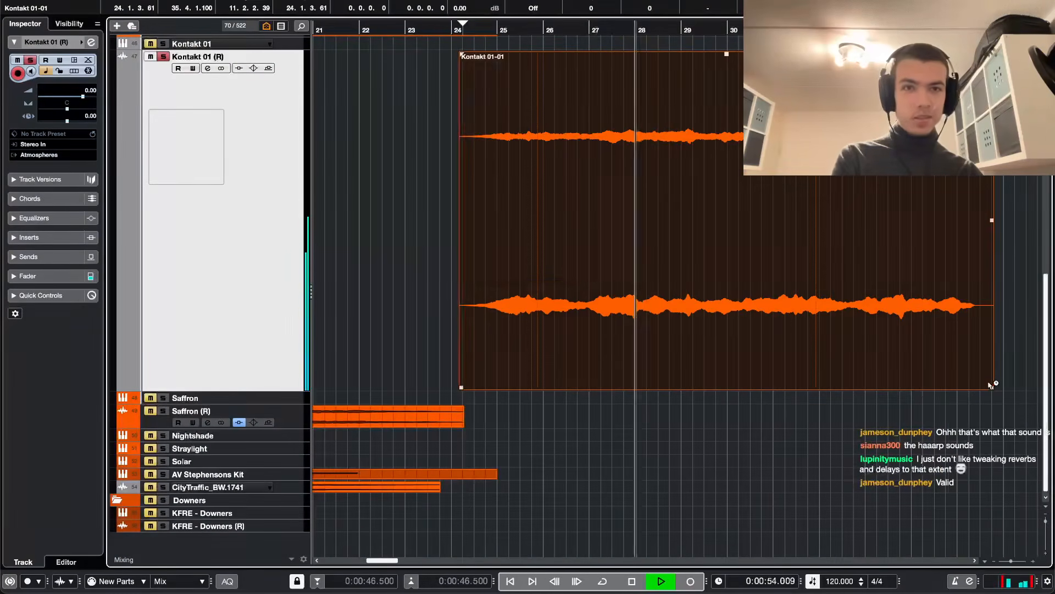
{"action": "key", "text": "1"}
{"action": "key", "text": "space"}
{"action": "key", "text": "space"}
{"action": "scroll", "coordinate": [757, 360], "scroll_direction": "right", "scroll_amount": 3}
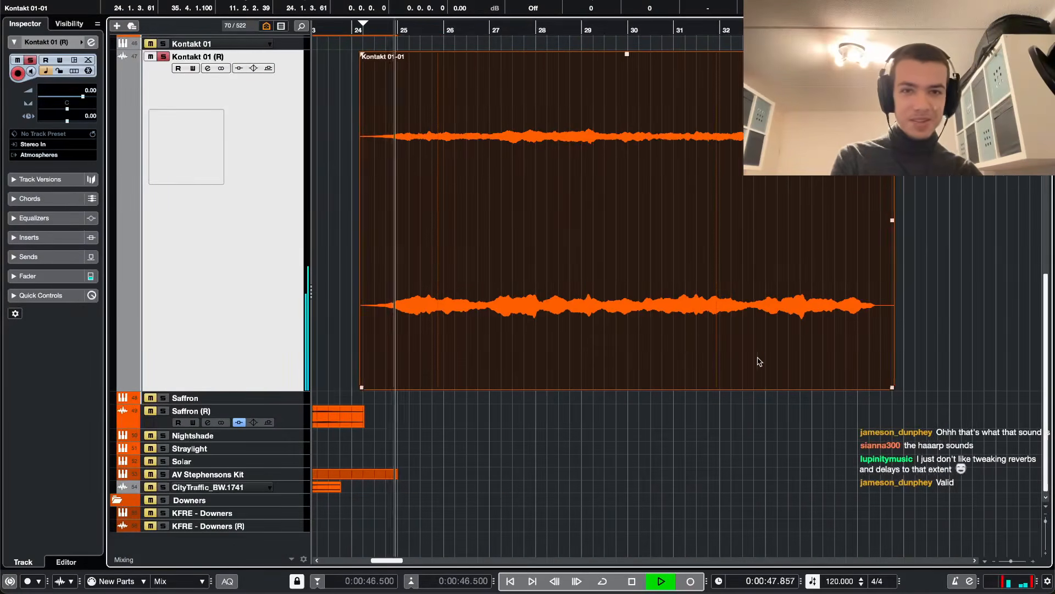
- Time-stretch the Kontakt 01-01 event further in stages to about 19.3 bars, ending near 43.4.3
{"action": "key", "text": "1"}
{"action": "left_click_drag", "start_coordinate": [894, 388], "coordinate": [975, 387]}
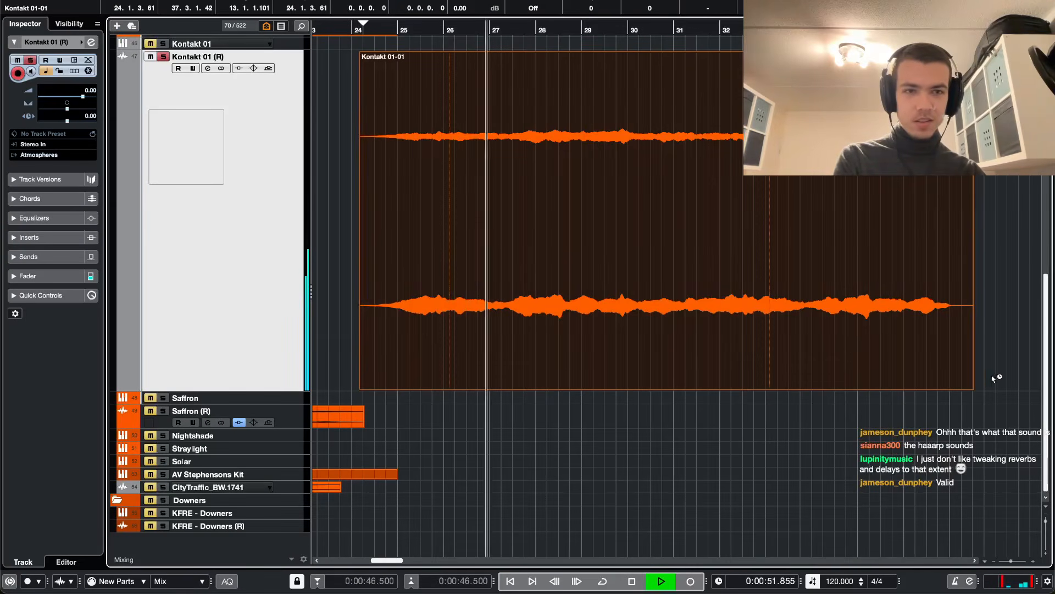
{"action": "scroll", "coordinate": [974, 386], "scroll_direction": "down", "scroll_amount": 2}
{"action": "left_click_drag", "start_coordinate": [973, 388], "coordinate": [1026, 389]}
{"action": "scroll", "coordinate": [796, 331], "scroll_direction": "down", "scroll_amount": 3}
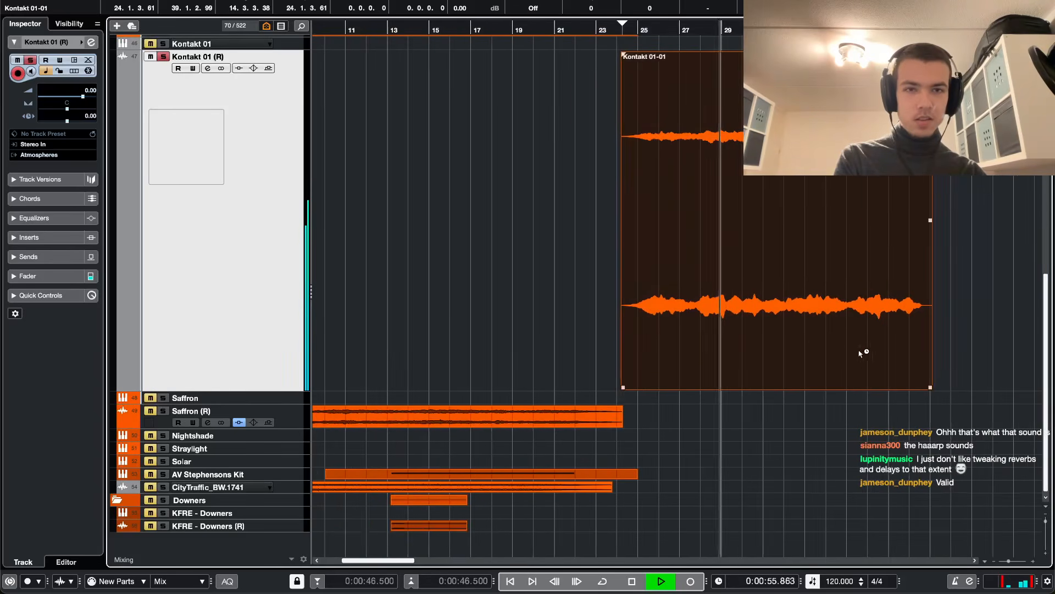
{"action": "scroll", "coordinate": [863, 352], "scroll_direction": "right", "scroll_amount": 3}
{"action": "left_click_drag", "start_coordinate": [851, 388], "coordinate": [952, 389]}
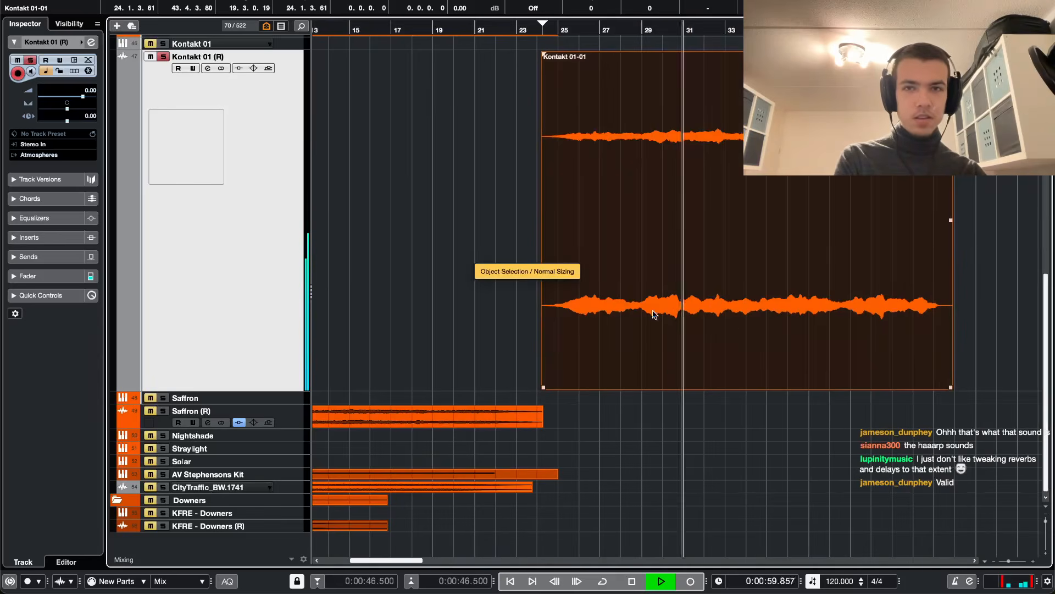
- Add Saturn 2 as the first insert on the Kontakt 01 (R) channel and audition the stretched audio through it
{"action": "key", "text": "e"}
{"action": "left_click", "coordinate": [338, 233]}
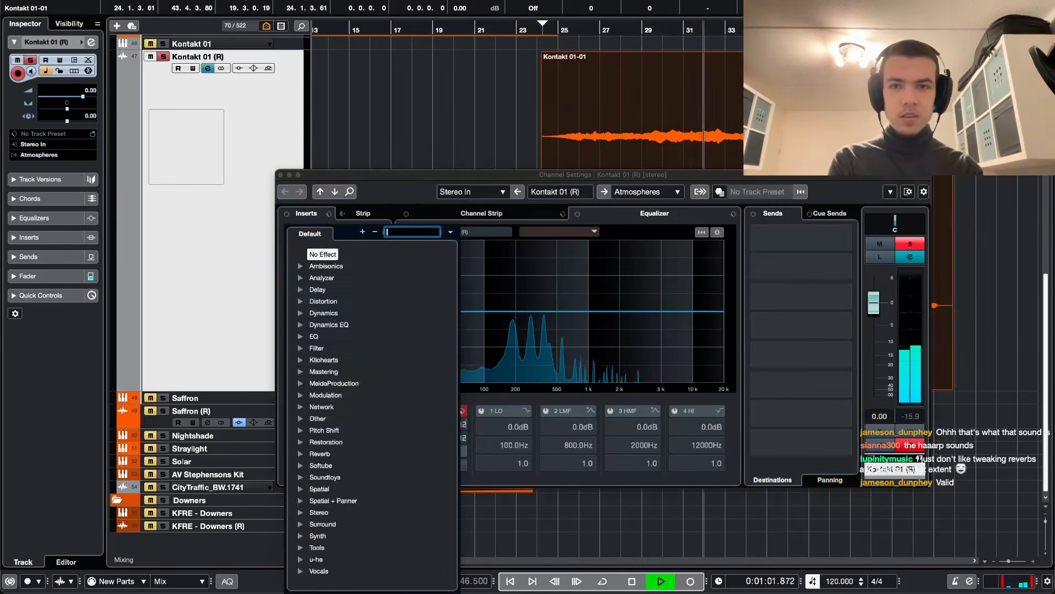
{"action": "type", "text": "lofi"}
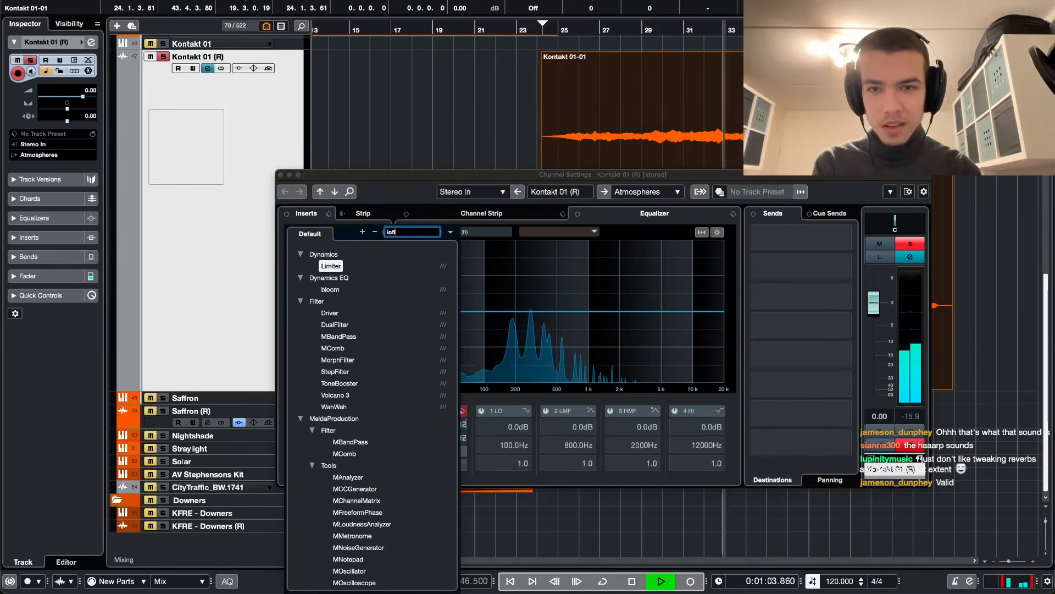
{"action": "key", "text": "BackSpace"}
{"action": "key", "text": "BackSpace"}
{"action": "key", "text": "BackSpace"}
{"action": "key", "text": "BackSpace"}
{"action": "type", "text": "st"}
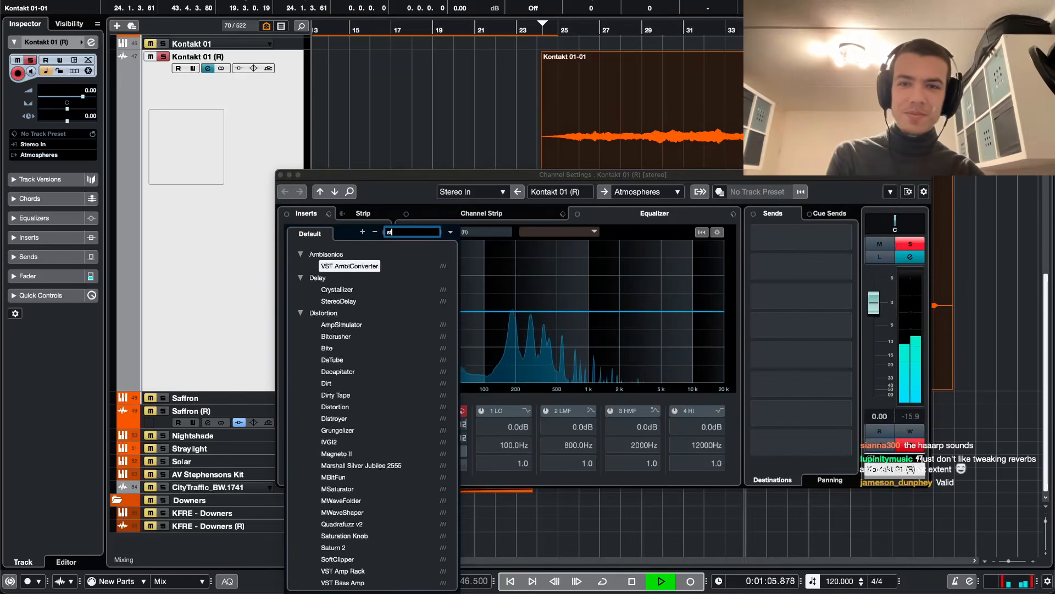
{"action": "type", "text": "arun"}
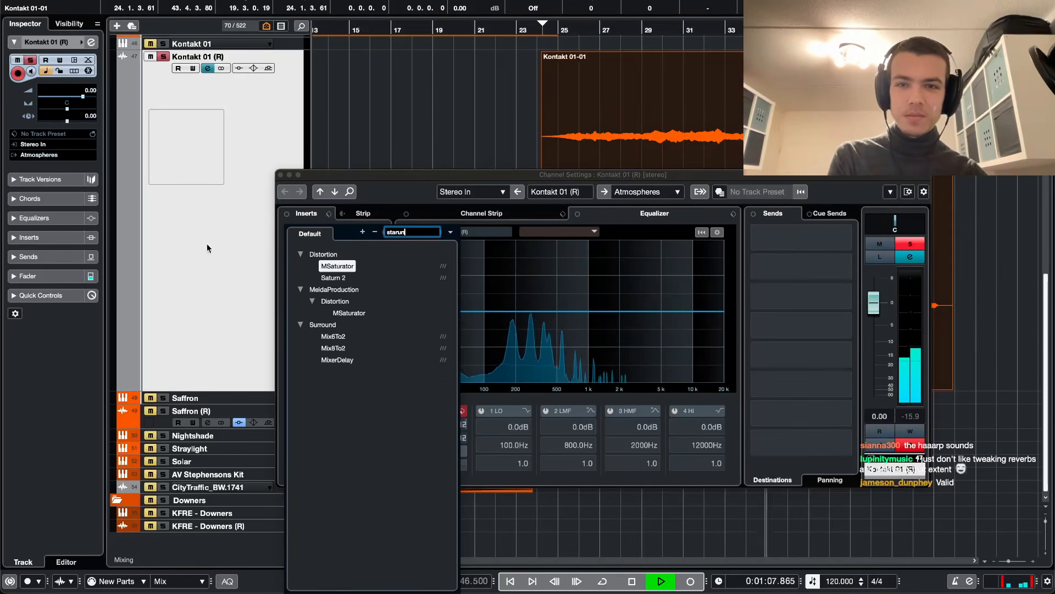
{"action": "left_click", "coordinate": [326, 280]}
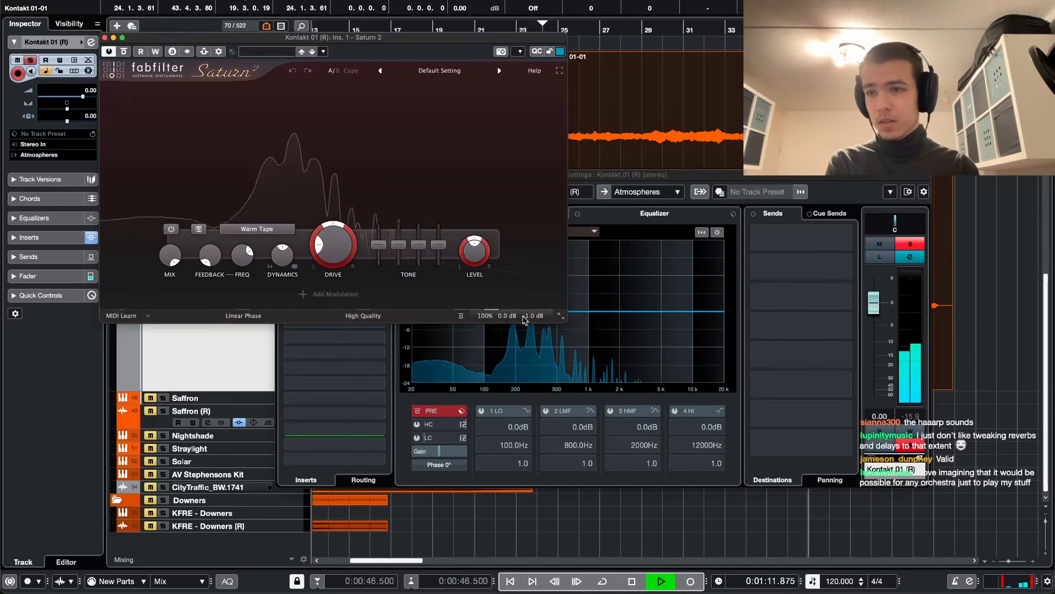
{"action": "key", "text": "XF86AudioRaiseVolume"}
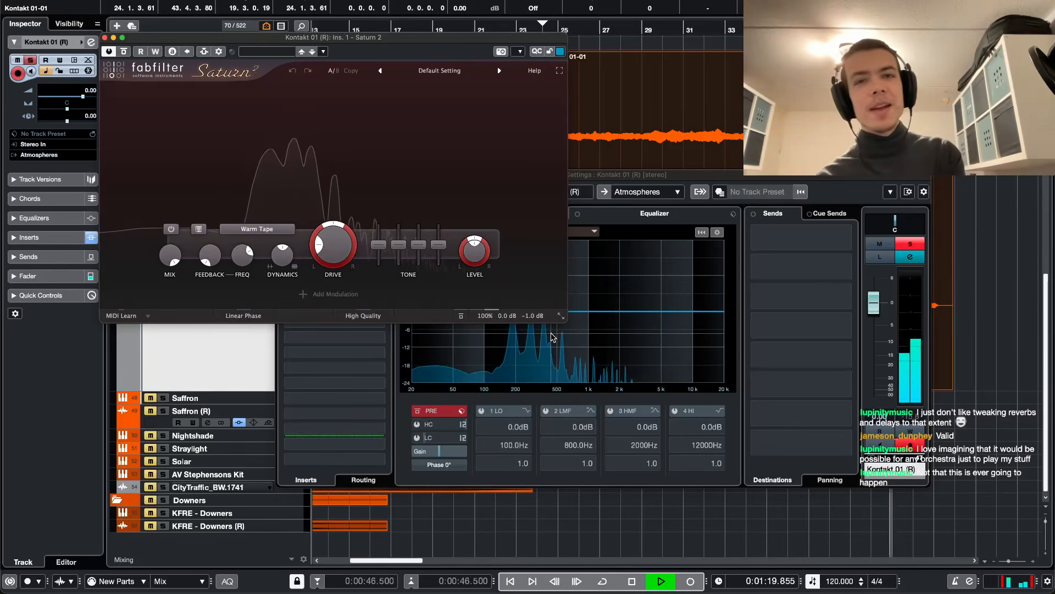
{"action": "key", "text": "space"}
- Look through Saturn 2's distortion style categories, including Amp, Saturation and FX
{"action": "left_click", "coordinate": [257, 228]}
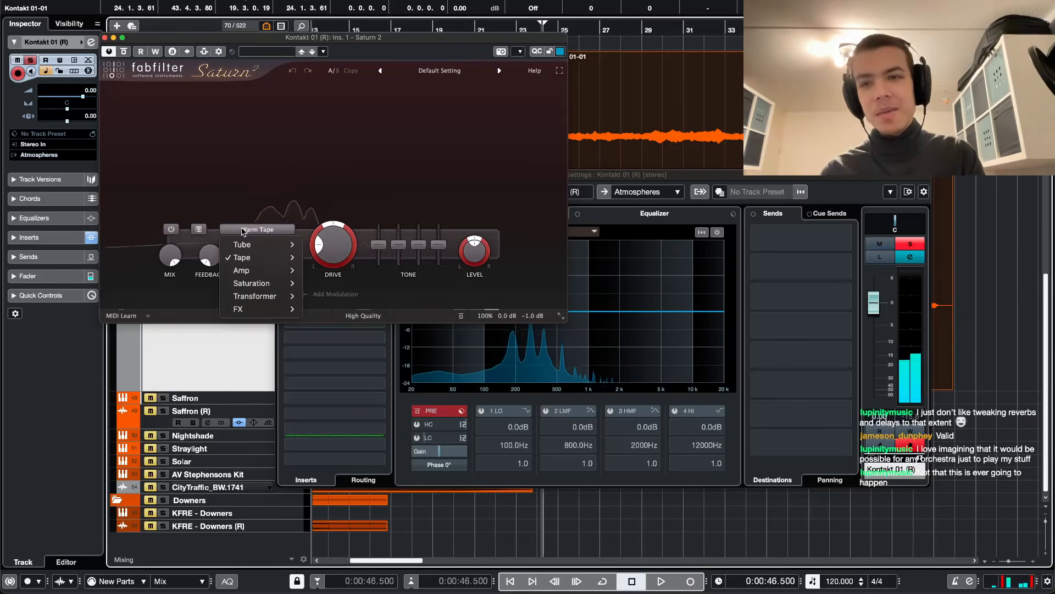
{"action": "mouse_move", "coordinate": [254, 273]}
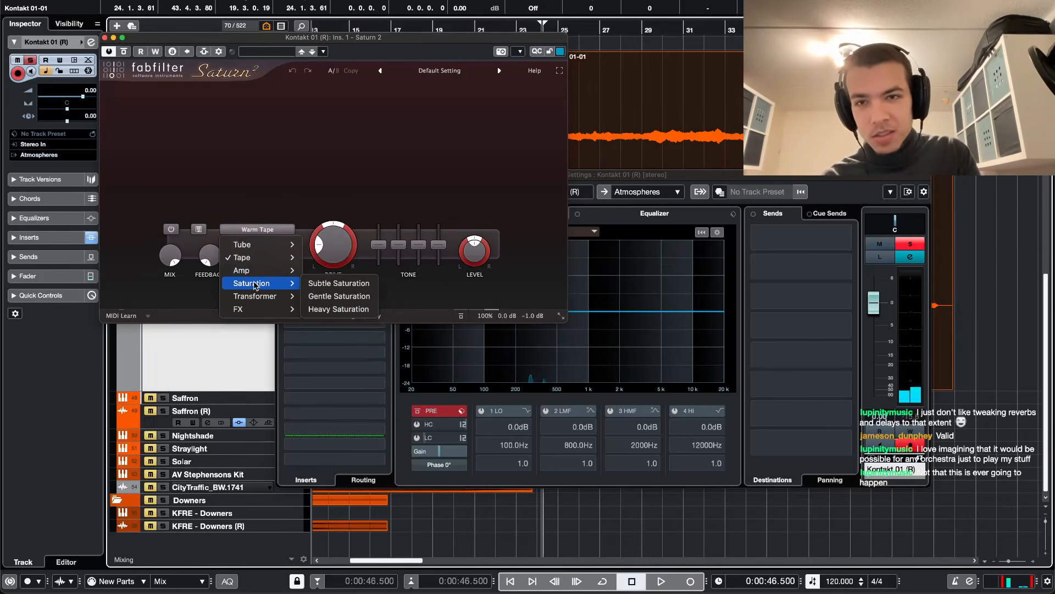
{"action": "mouse_move", "coordinate": [261, 312]}
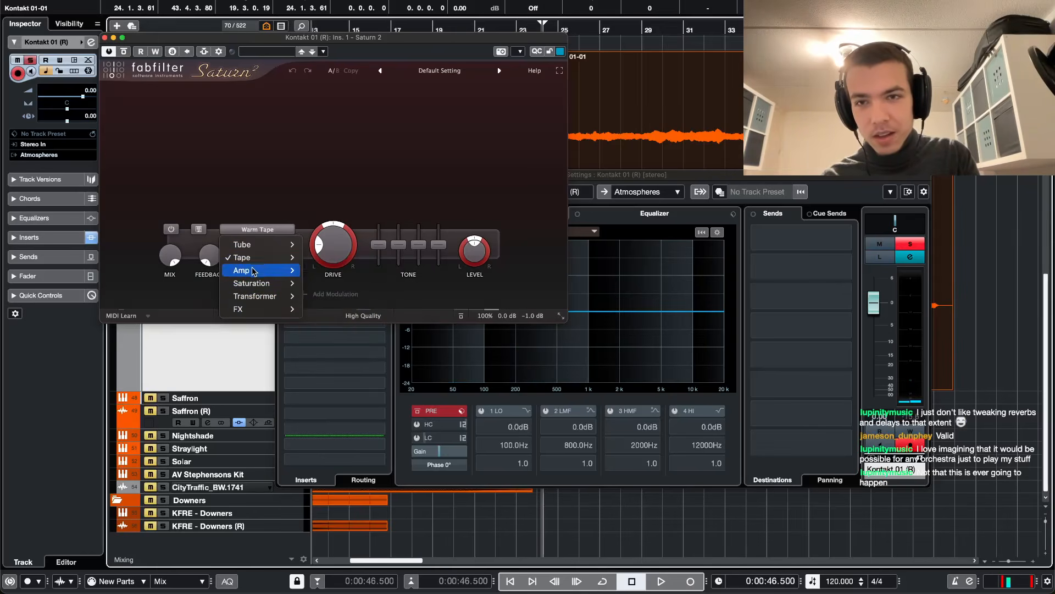
{"action": "left_click", "coordinate": [433, 145]}
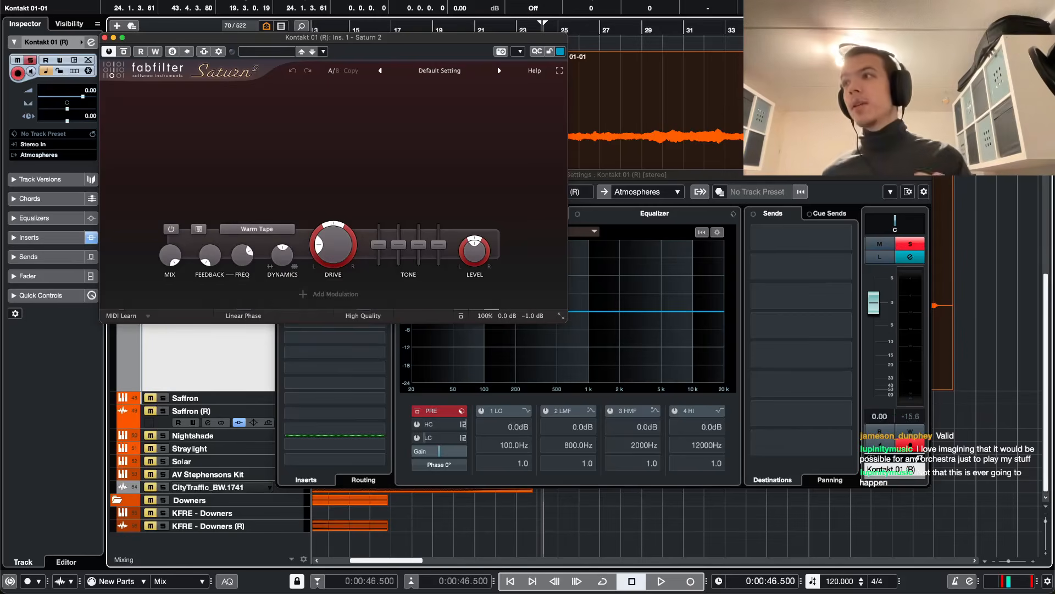
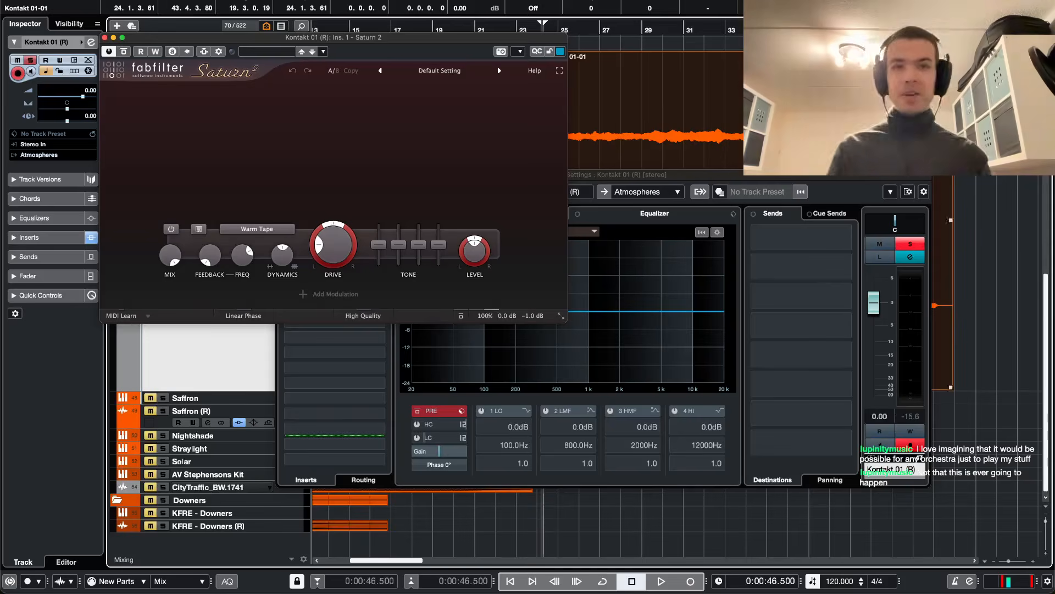
{"action": "left_click_drag", "start_coordinate": [541, 41], "coordinate": [514, 39]}
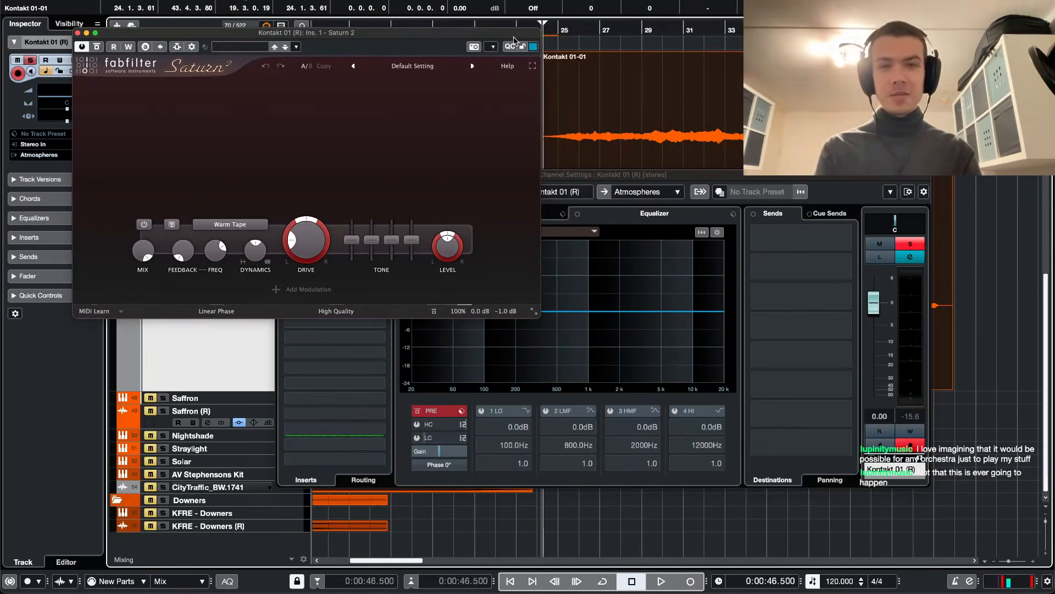
{"action": "left_click", "coordinate": [624, 54]}
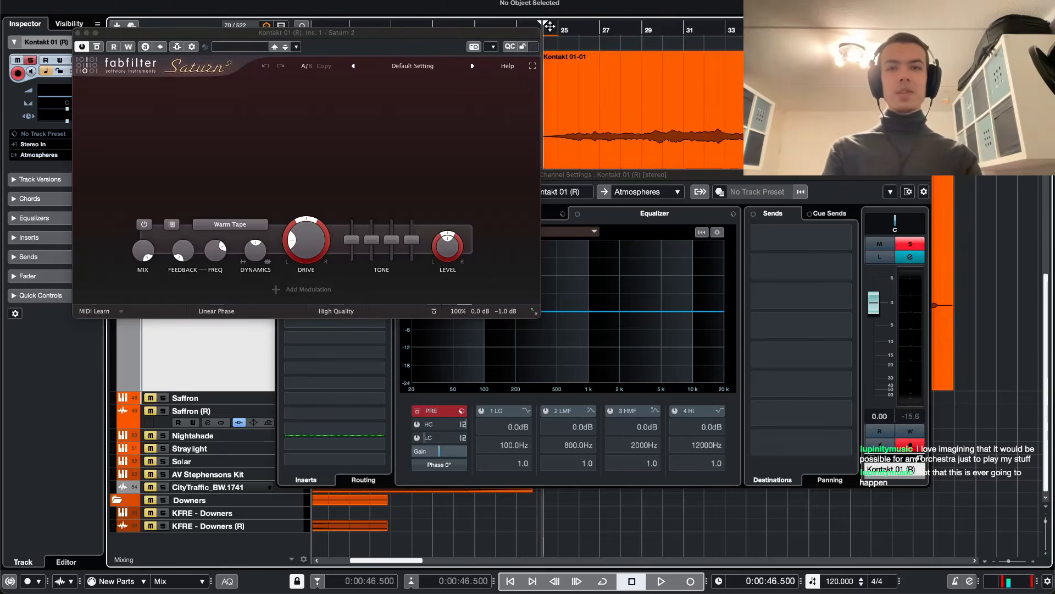
{"action": "left_click_drag", "start_coordinate": [524, 34], "coordinate": [532, 22]}
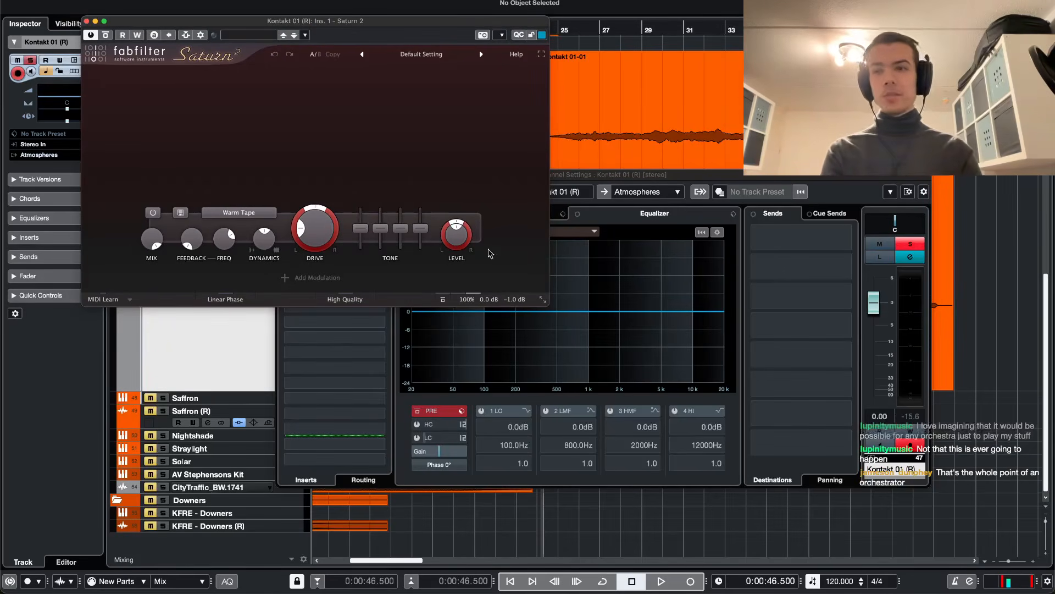
{"action": "scroll", "coordinate": [1001, 221], "scroll_direction": "up", "scroll_amount": 5}
{"action": "scroll", "coordinate": [636, 139], "scroll_direction": "left", "scroll_amount": 5}
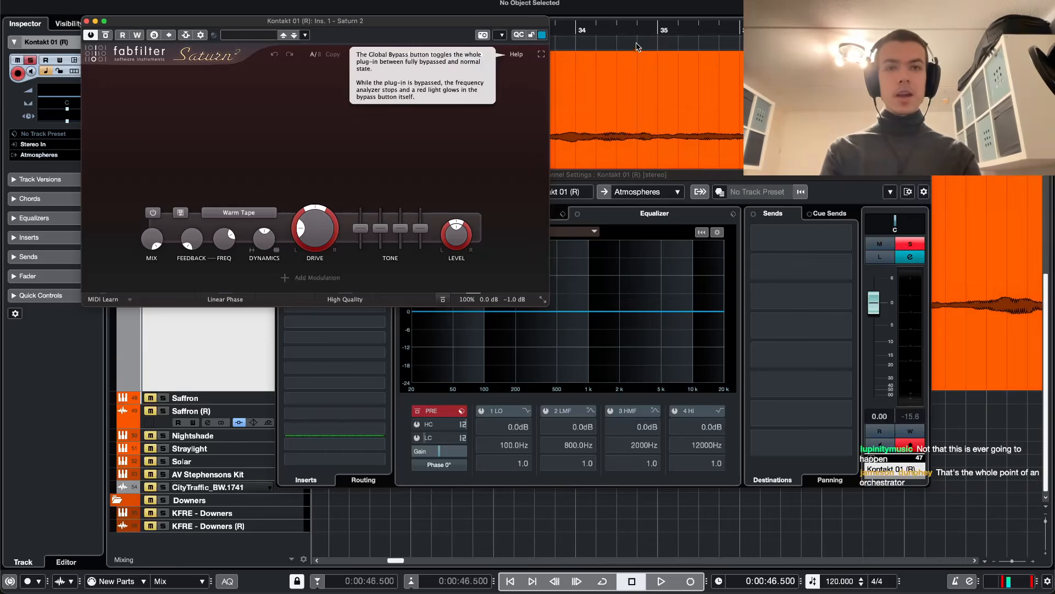
{"action": "left_click", "coordinate": [637, 47]}
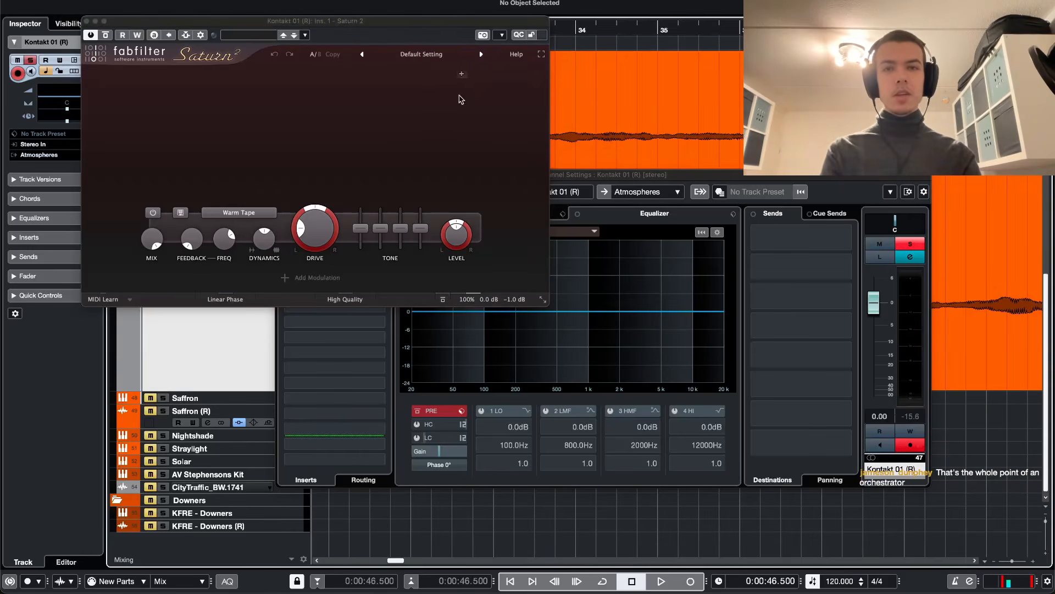
{"action": "scroll", "coordinate": [960, 437], "scroll_direction": "down", "scroll_amount": 5}
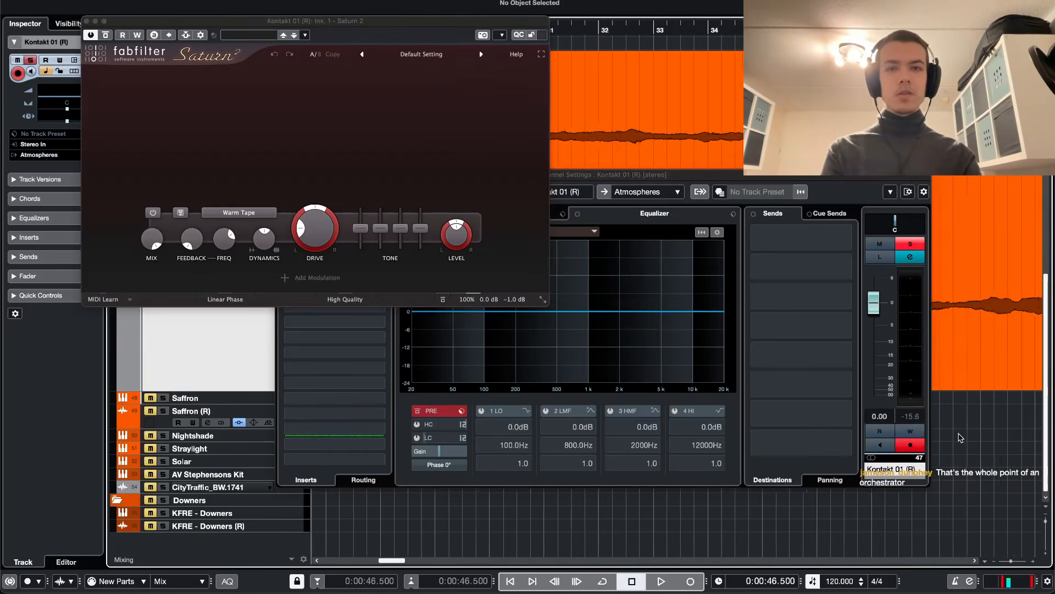
{"action": "scroll", "coordinate": [571, 159], "scroll_direction": "right", "scroll_amount": 5}
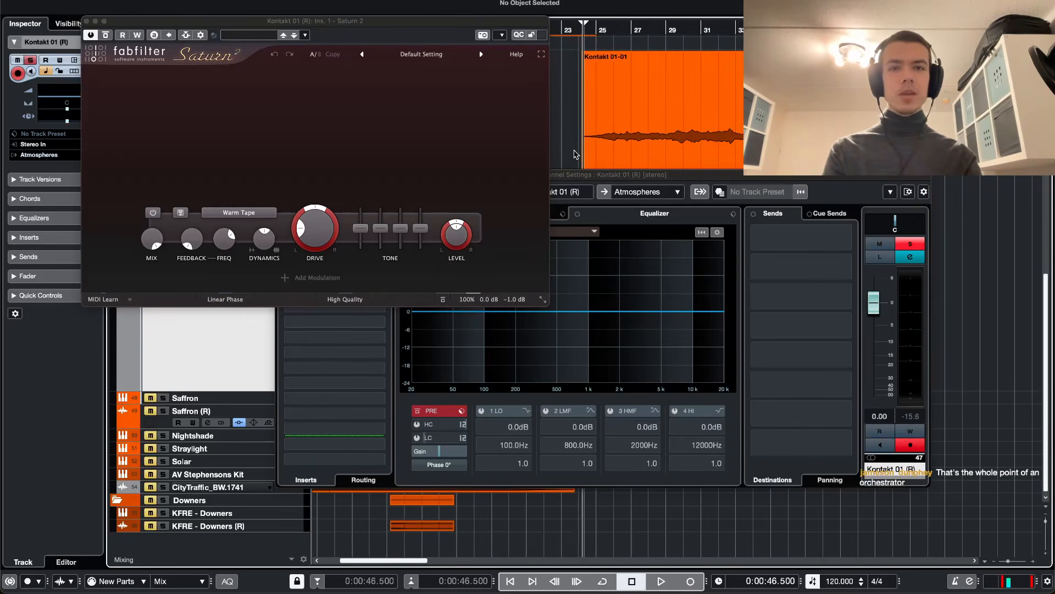
{"action": "mouse_move", "coordinate": [440, 26]}
{"action": "left_mouse_down"}
{"action": "mouse_move", "coordinate": [470, 27]}
{"action": "mouse_move", "coordinate": [452, 24]}
{"action": "left_mouse_up"}
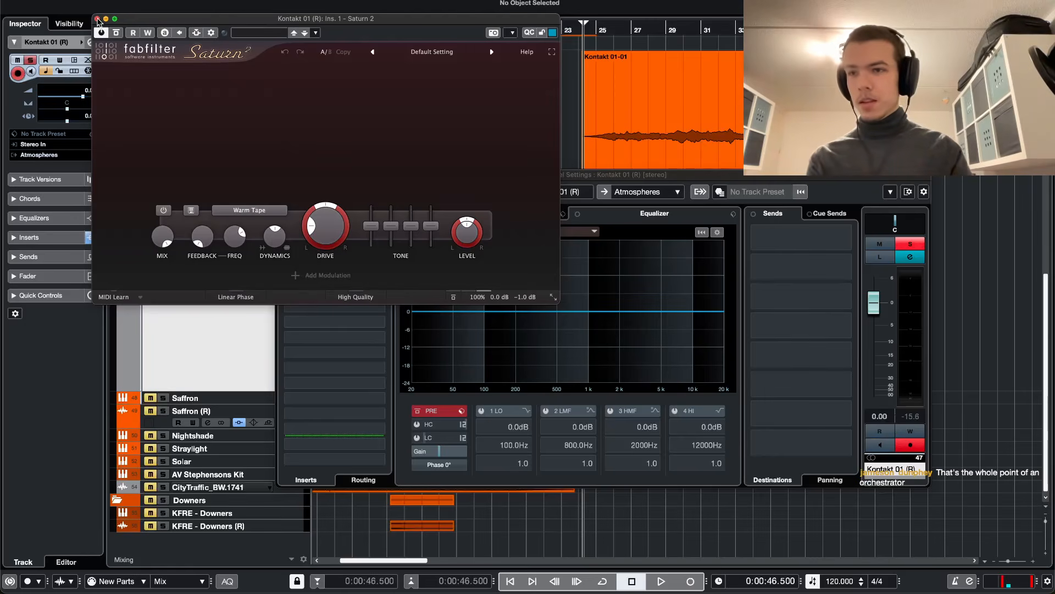
- Close the Saturn 2 window and add Blackhole as the second insert on the Kontakt 01 (R) channel
{"action": "left_click", "coordinate": [98, 20]}
{"action": "key", "text": "Escape"}
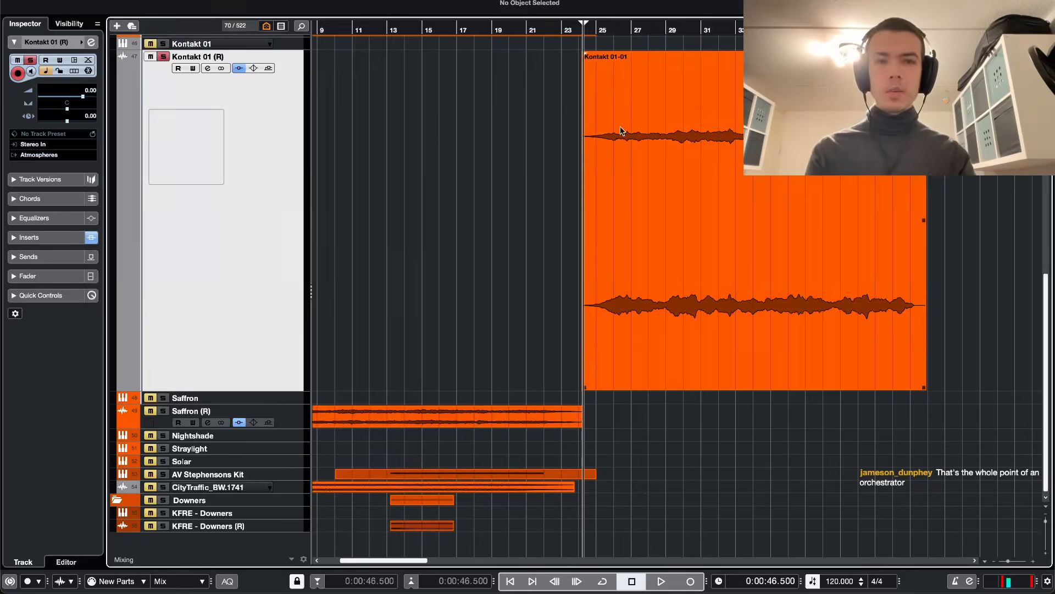
{"action": "scroll", "coordinate": [744, 288], "scroll_direction": "up", "scroll_amount": 4}
{"action": "key", "text": "e"}
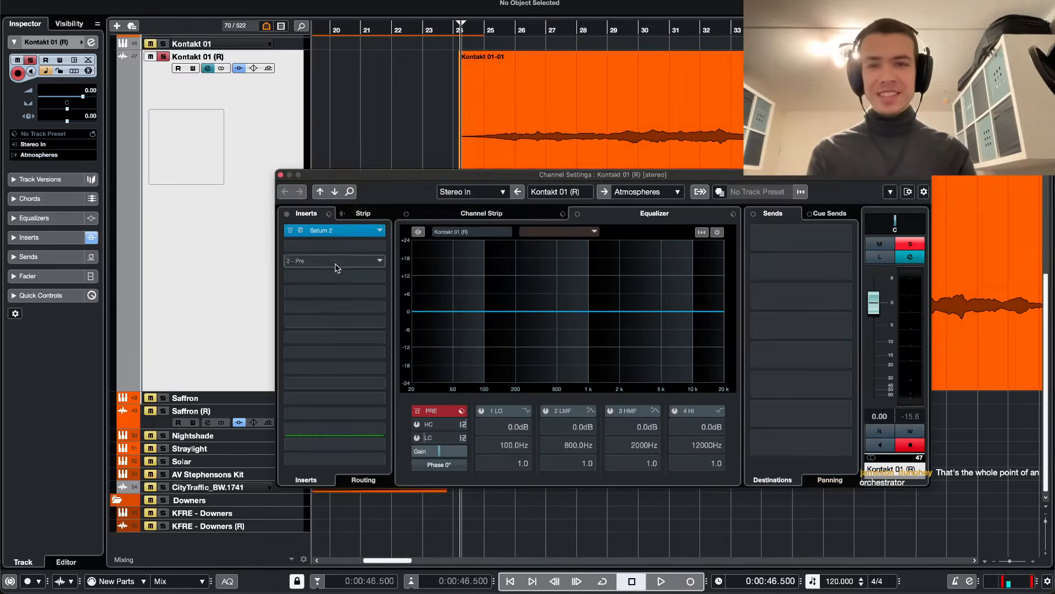
{"action": "left_click", "coordinate": [336, 265]}
{"action": "type", "text": "blac"}
{"action": "key", "text": "Return"}
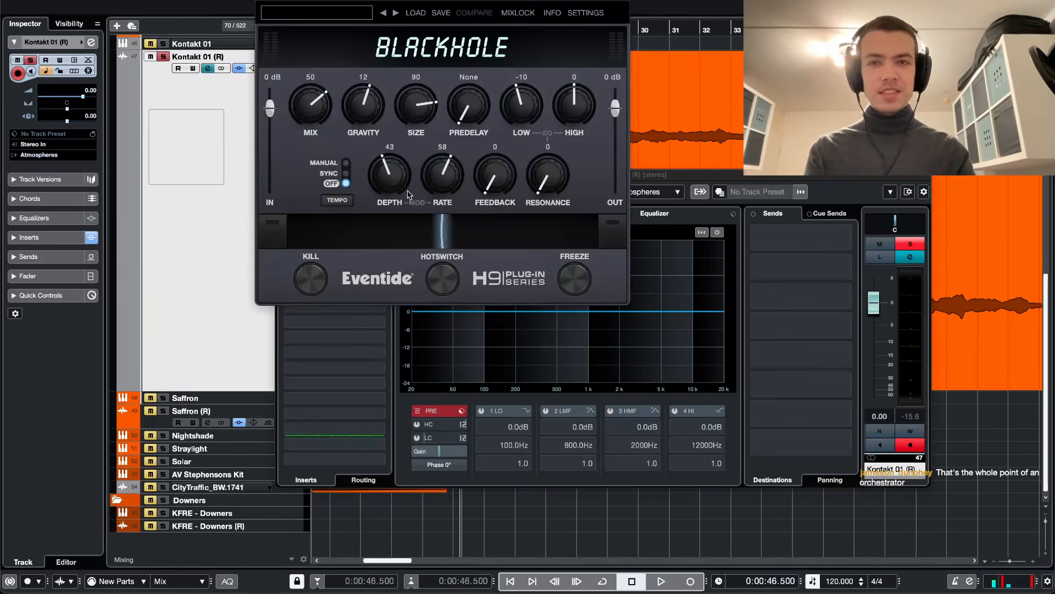
- Play the Kontakt 01 (R) audio from just after bar 24 at a raised system volume to hear it through Blackhole
{"action": "key", "text": "space"}
{"action": "key", "text": "XF86AudioRaiseVolume"}
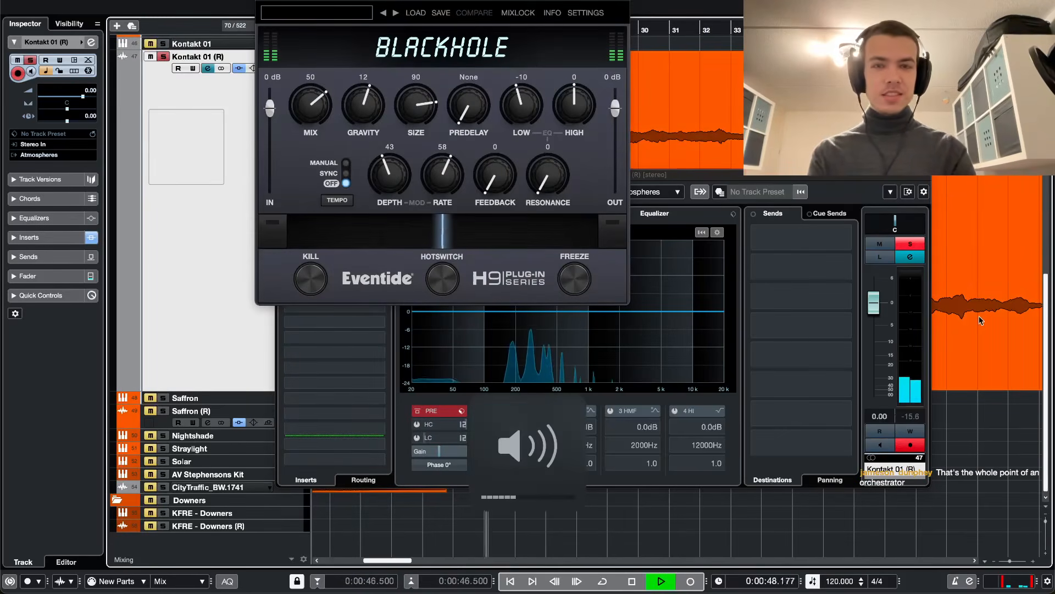
{"action": "left_click", "coordinate": [843, 304]}
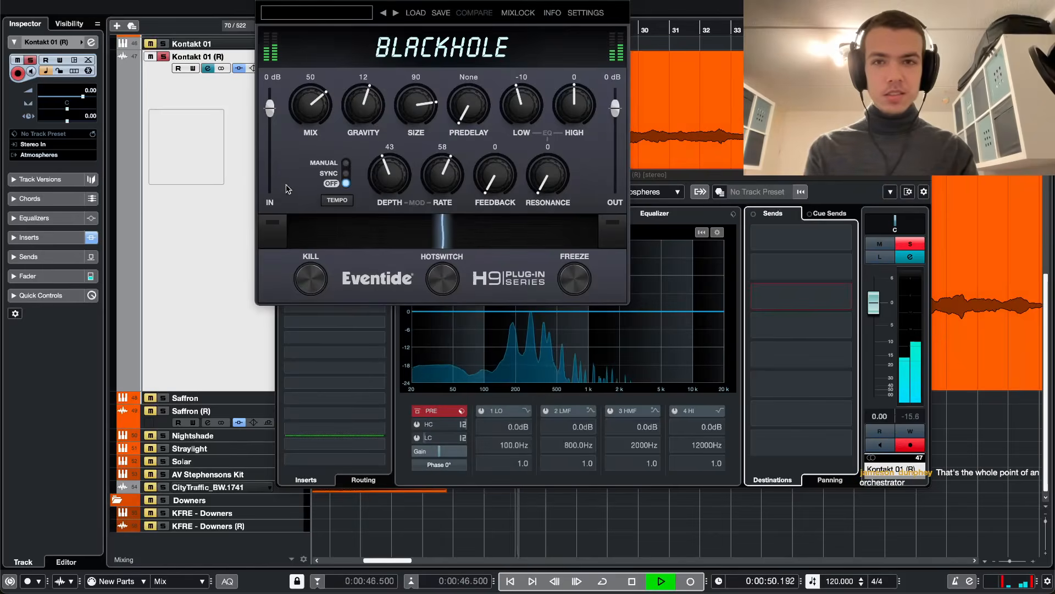
- Reopen Saturn 2 on the Kontakt 01 (R) channel, set its distortion style to Crunchy Amp and play the audio
{"action": "key", "text": "super+w"}
{"action": "left_click", "coordinate": [340, 231]}
{"action": "key", "text": "space"}
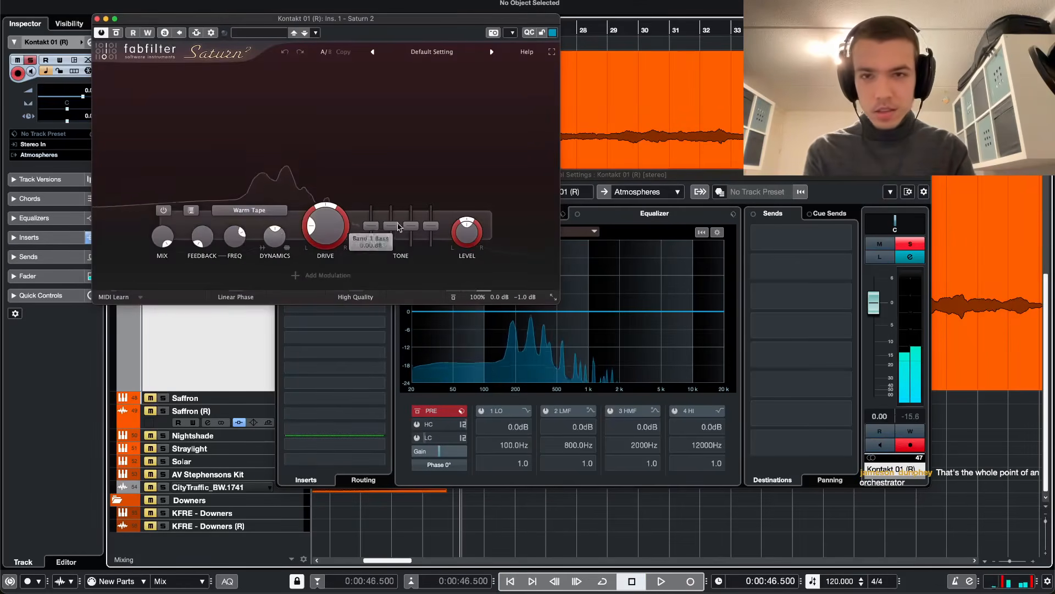
{"action": "left_click", "coordinate": [250, 212]}
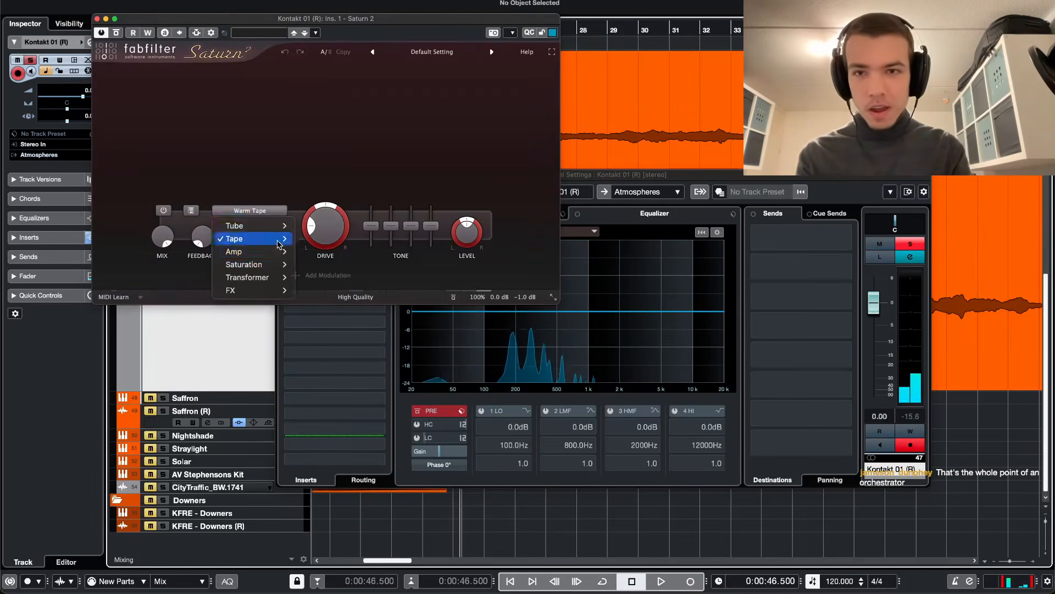
{"action": "mouse_move", "coordinate": [277, 264]}
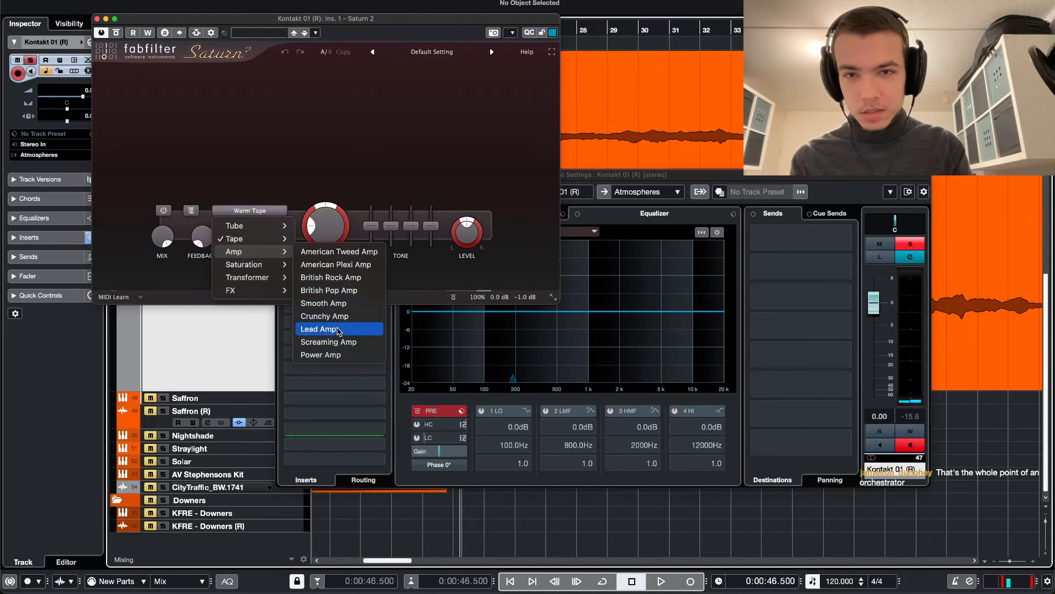
{"action": "left_click", "coordinate": [333, 316]}
{"action": "key", "text": "space"}
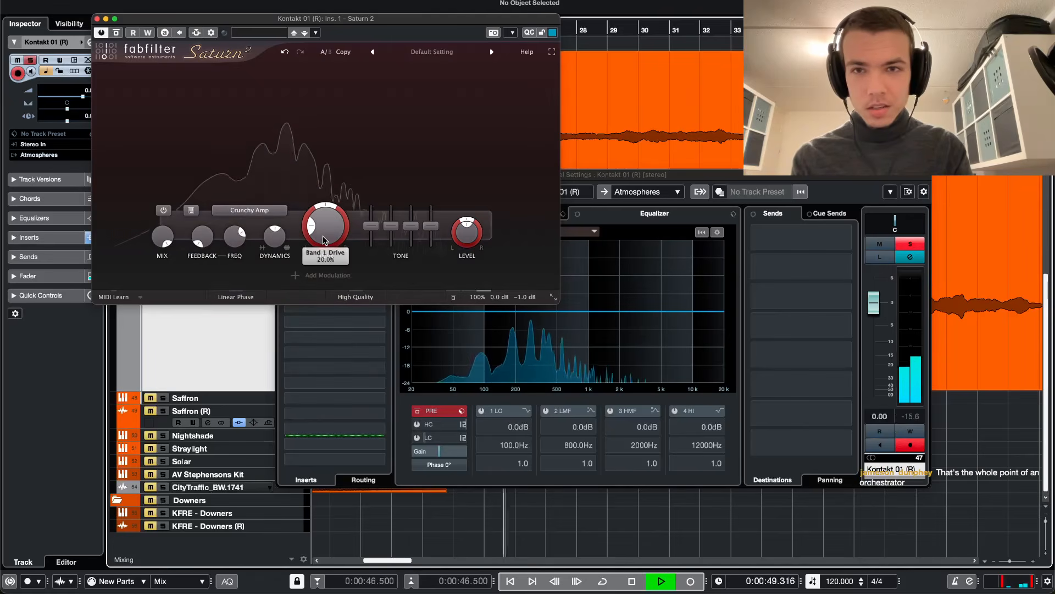
- Raise Saturn 2's band 1 drive slightly, reduce the band 1 mix to about 77% and close the plug-in window
{"action": "mouse_move", "coordinate": [325, 240]}
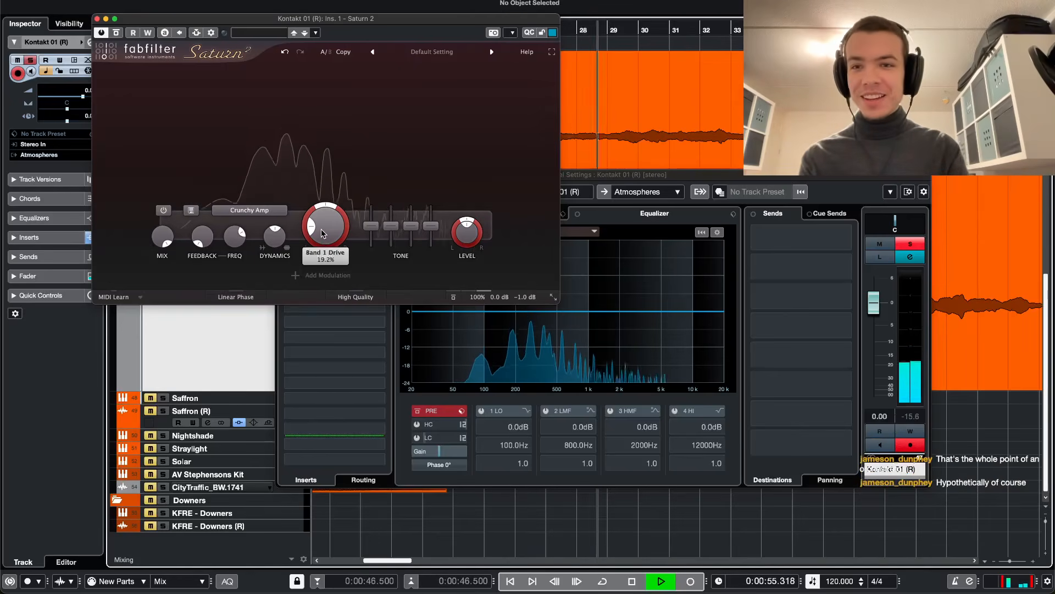
{"action": "left_click_drag", "start_coordinate": [321, 238], "coordinate": [318, 214]}
{"action": "left_click_drag", "start_coordinate": [162, 237], "coordinate": [164, 290]}
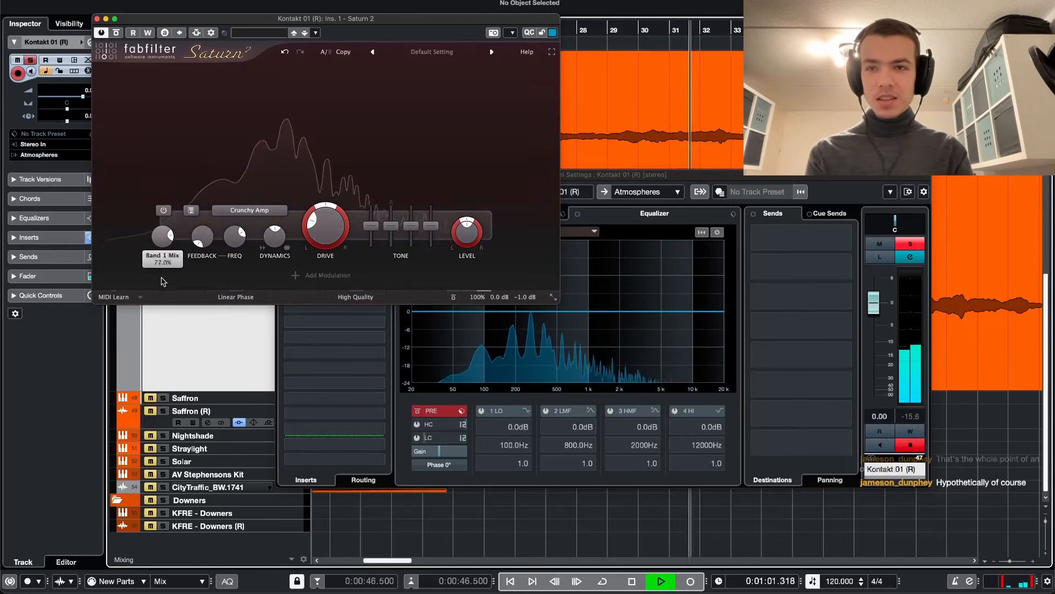
{"action": "key", "text": "super+w"}
- Unsolo Kontakt 01 (R), replay it within the mix and move its audio event slightly earlier to start at 23.4.4.73
{"action": "key", "text": "space"}
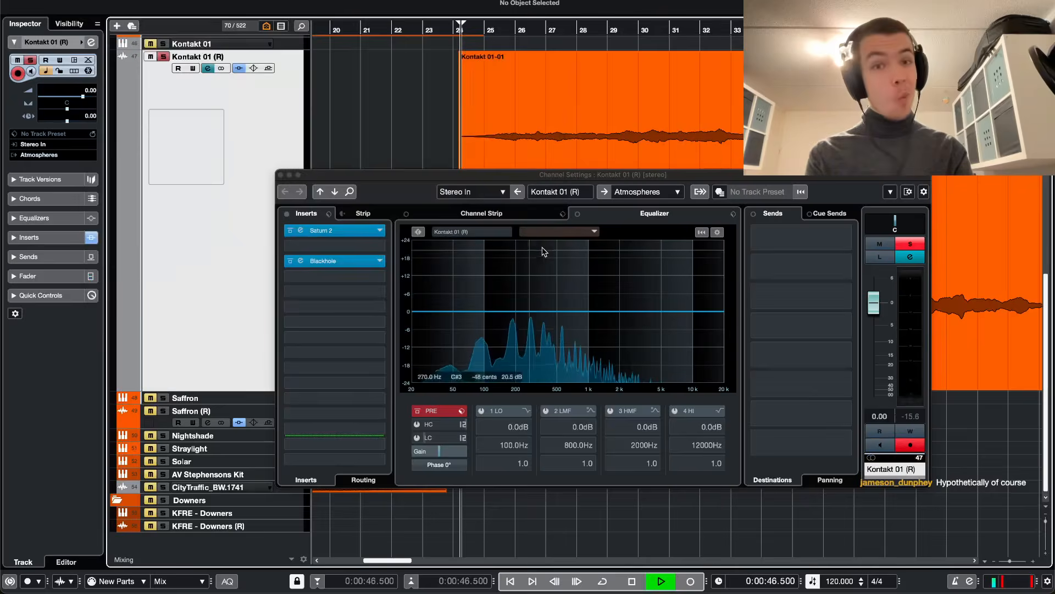
{"action": "key", "text": "space"}
{"action": "key", "text": "super+w"}
{"action": "key", "text": "z"}
{"action": "key", "text": "s"}
{"action": "key", "text": "z"}
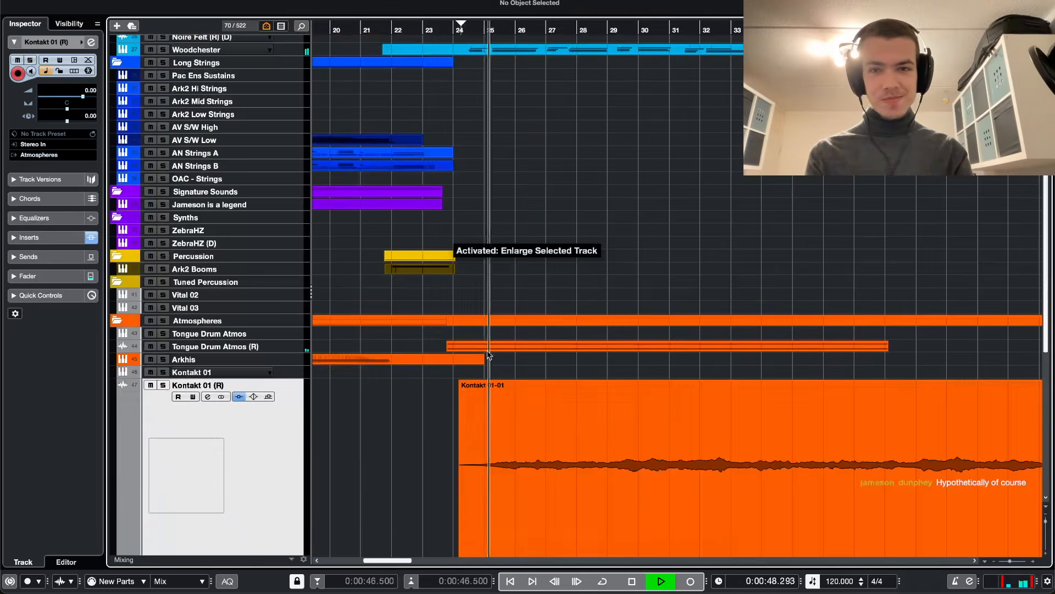
{"action": "left_click", "coordinate": [522, 438]}
{"action": "left_click_drag", "start_coordinate": [520, 438], "coordinate": [519, 438]}
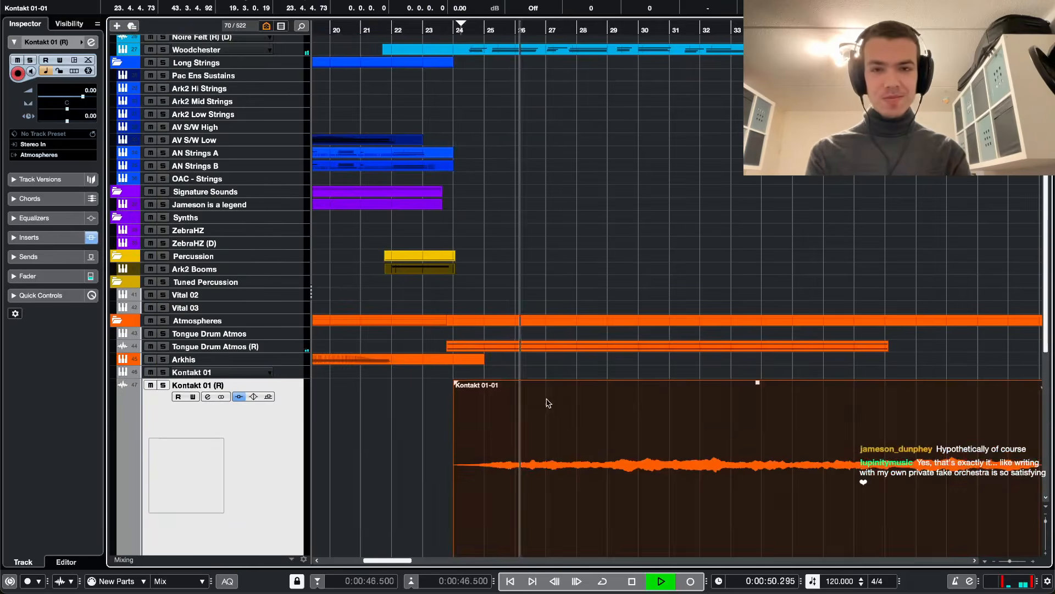
- Lower the Kontakt 01 (R) channel fader to -5.31 dB while listening to it with the other tracks
{"action": "key", "text": "e"}
{"action": "left_click_drag", "start_coordinate": [874, 310], "coordinate": [875, 331]}
{"action": "key", "text": "super+w"}
{"action": "key", "text": "z"}
{"action": "scroll", "coordinate": [672, 388], "scroll_direction": "down", "scroll_amount": 3}
{"action": "key", "text": "z"}
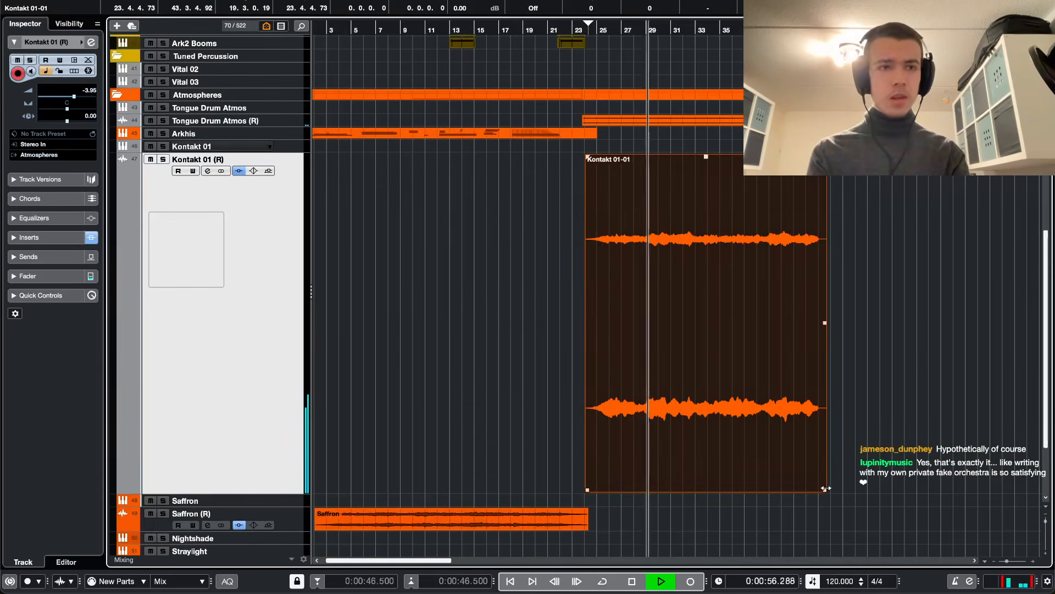
{"action": "key", "text": "e"}
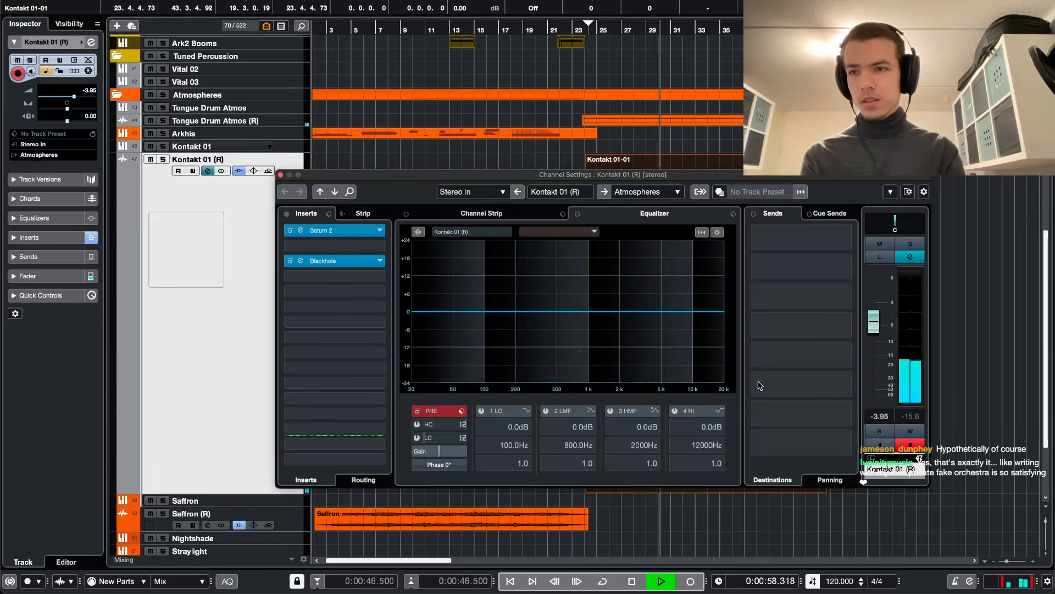
{"action": "left_click_drag", "start_coordinate": [877, 333], "coordinate": [877, 335]}
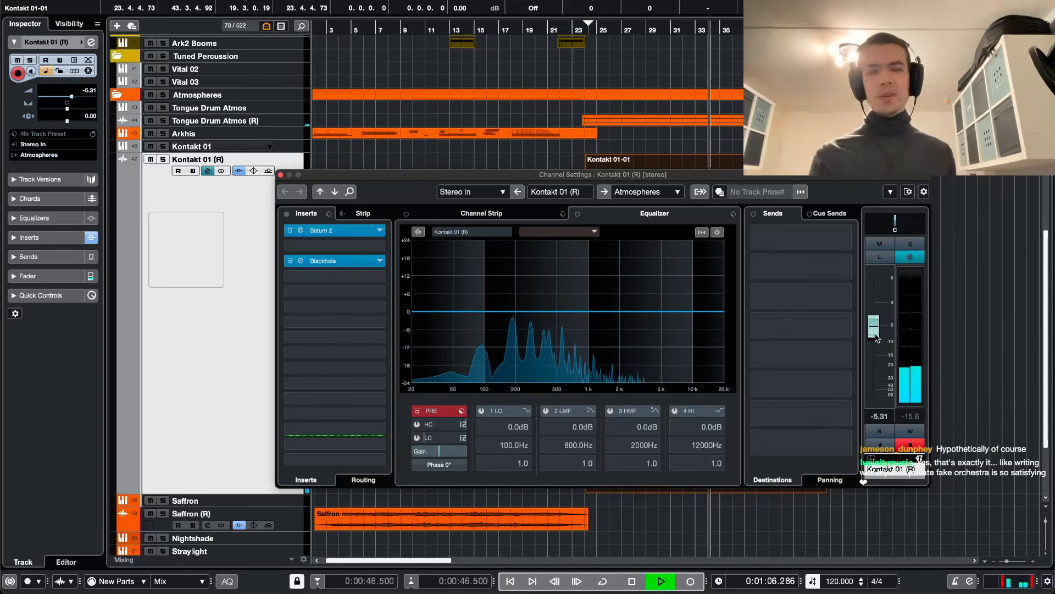
{"action": "key", "text": "super+w"}
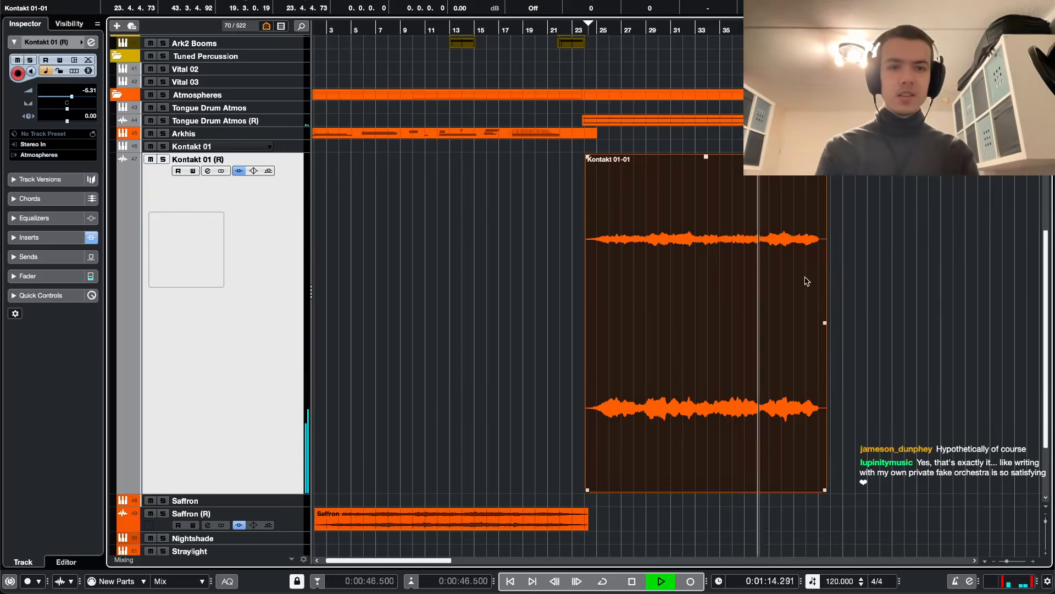
- Solo Kontakt 01 (R) and replay it from just after bar 24 to audition the processed atmosphere
{"action": "scroll", "coordinate": [804, 281], "scroll_direction": "up", "scroll_amount": 3}
{"action": "scroll", "coordinate": [497, 261], "scroll_direction": "left", "scroll_amount": 6}
{"action": "key", "text": "space"}
{"action": "key", "text": "space"}
{"action": "key", "text": "s"}
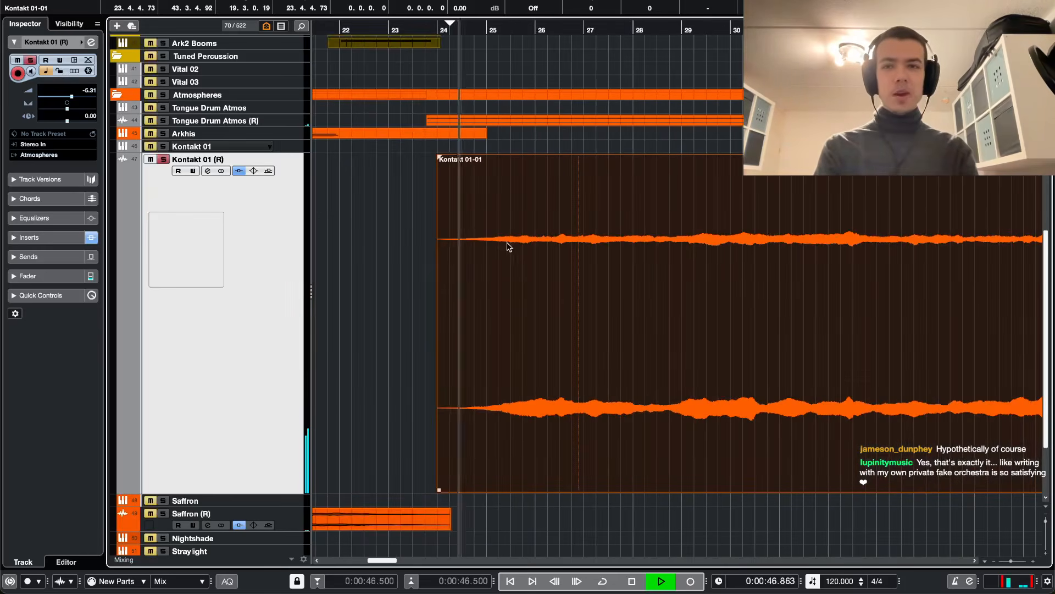
{"action": "key", "text": "z"}
{"action": "key", "text": "z"}
{"action": "scroll", "coordinate": [522, 313], "scroll_direction": "down", "scroll_amount": 4}
{"action": "scroll", "coordinate": [523, 313], "scroll_direction": "up", "scroll_amount": 1}
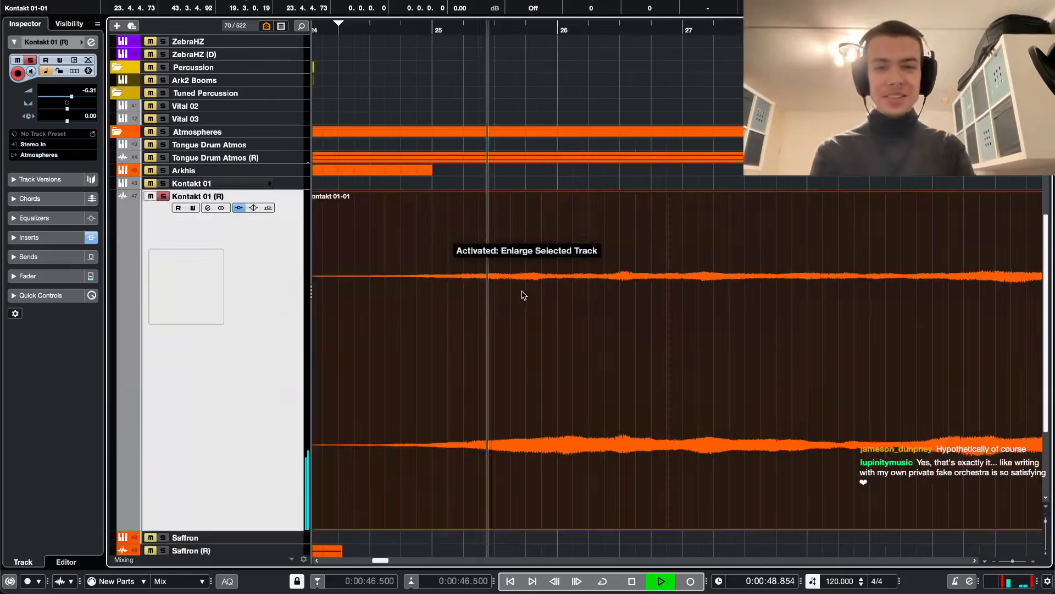
{"action": "scroll", "coordinate": [523, 311], "scroll_direction": "down", "scroll_amount": 3}
{"action": "scroll", "coordinate": [522, 296], "scroll_direction": "down", "scroll_amount": 3}
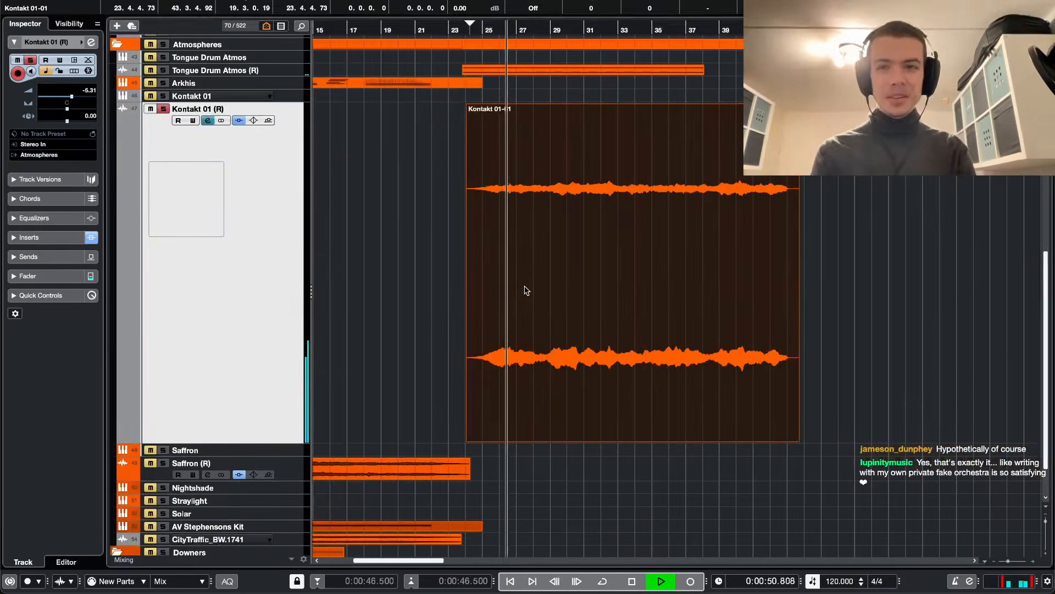
{"action": "key", "text": "e"}
{"action": "key", "text": "e"}
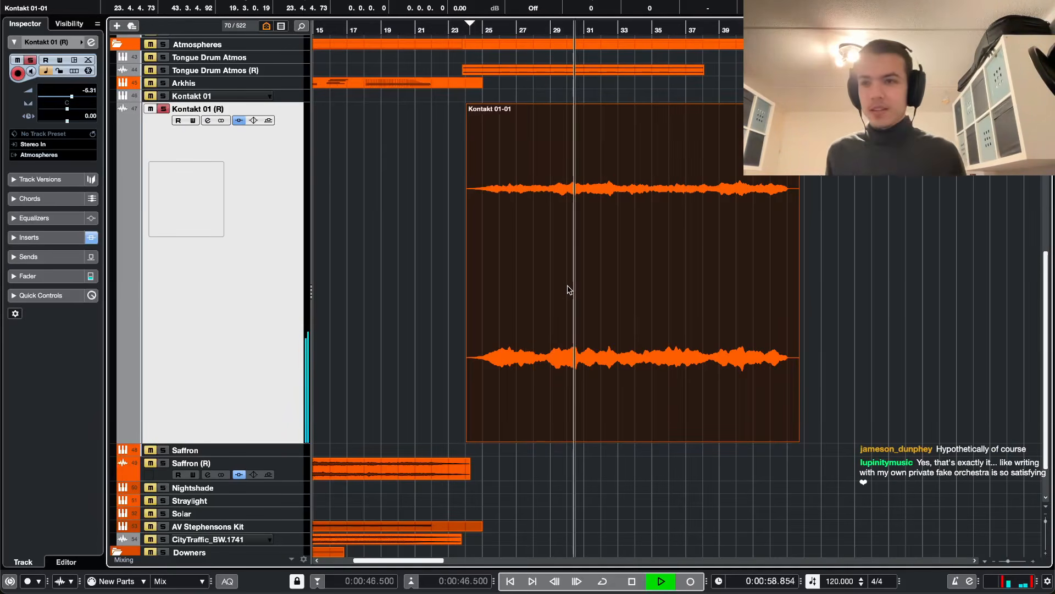
- Fine-tune Saturn 2's band 1 mix on Kontakt 01 (R) to 76.9%, then close the plug-in and channel windows
{"action": "key", "text": "e"}
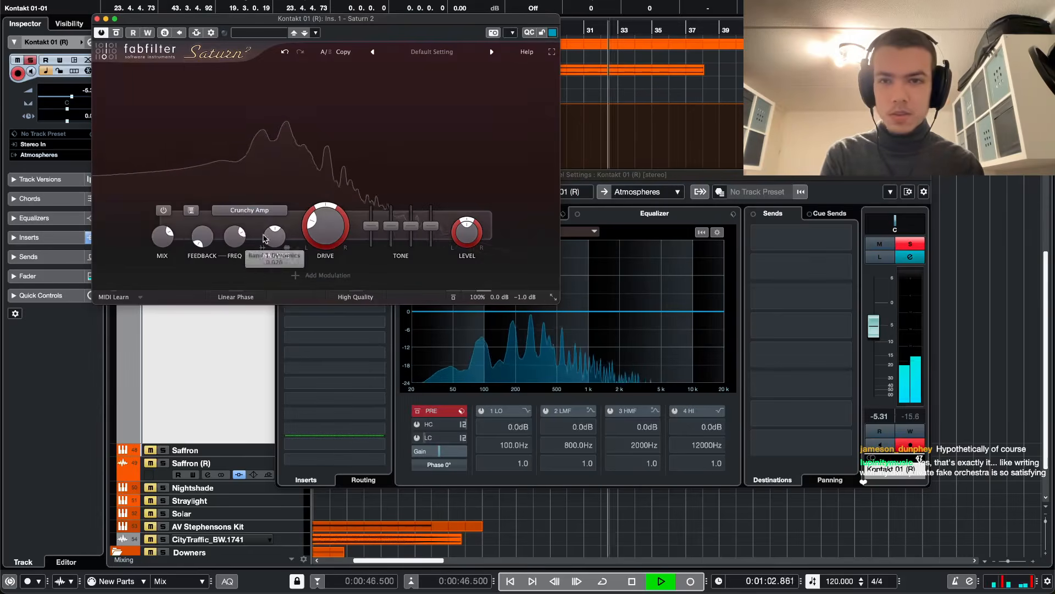
{"action": "left_click_drag", "start_coordinate": [172, 234], "coordinate": [174, 238]}
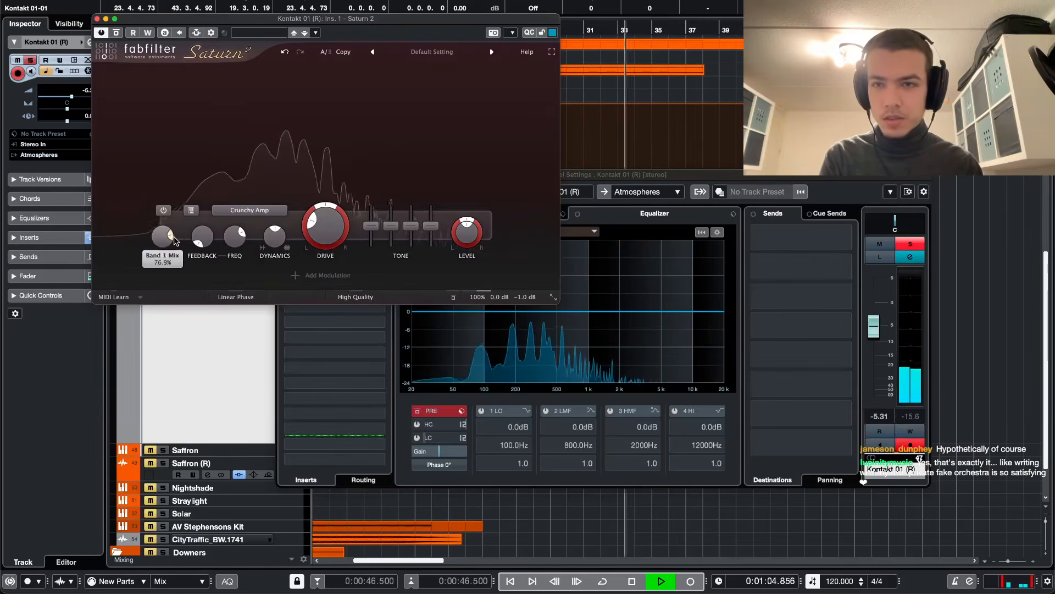
{"action": "key", "text": "super+w"}
{"action": "key", "text": "super+w"}
- Lower the Kontakt 01 (R) channel fader to -5.68 dB in the mix, solo the track again and stop playback
{"action": "key", "text": "s"}
{"action": "scroll", "coordinate": [593, 254], "scroll_direction": "up", "scroll_amount": 3}
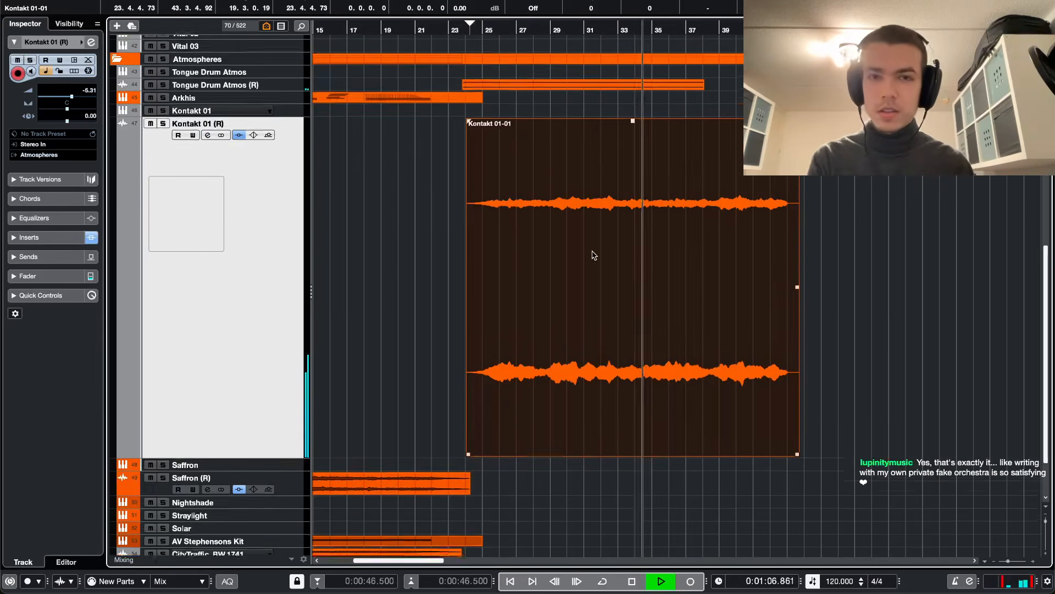
{"action": "key", "text": "e"}
{"action": "left_click_drag", "start_coordinate": [877, 339], "coordinate": [878, 342]}
{"action": "key", "text": "s"}
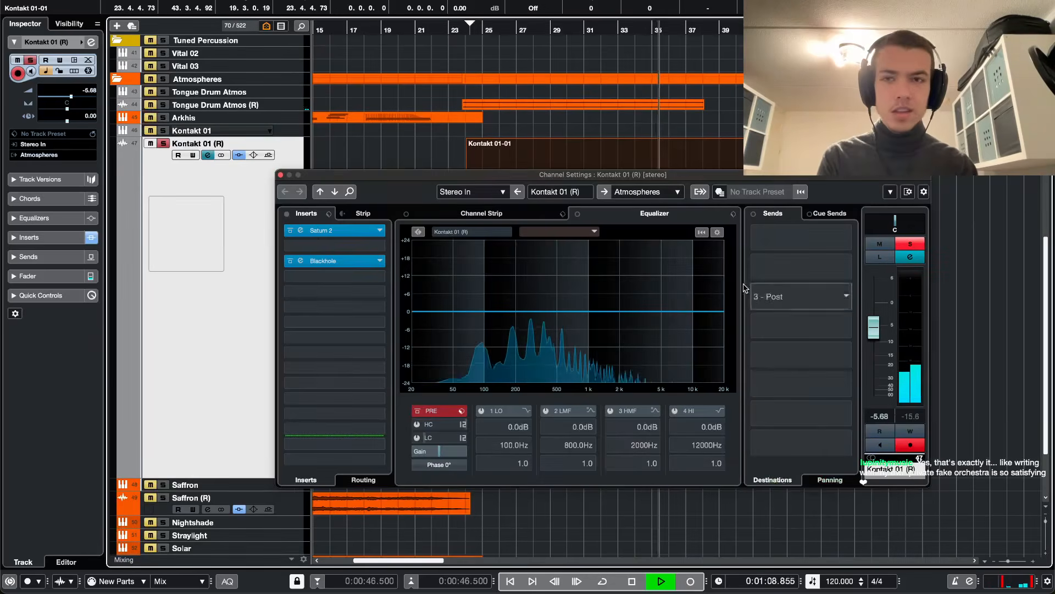
{"action": "key", "text": "space"}
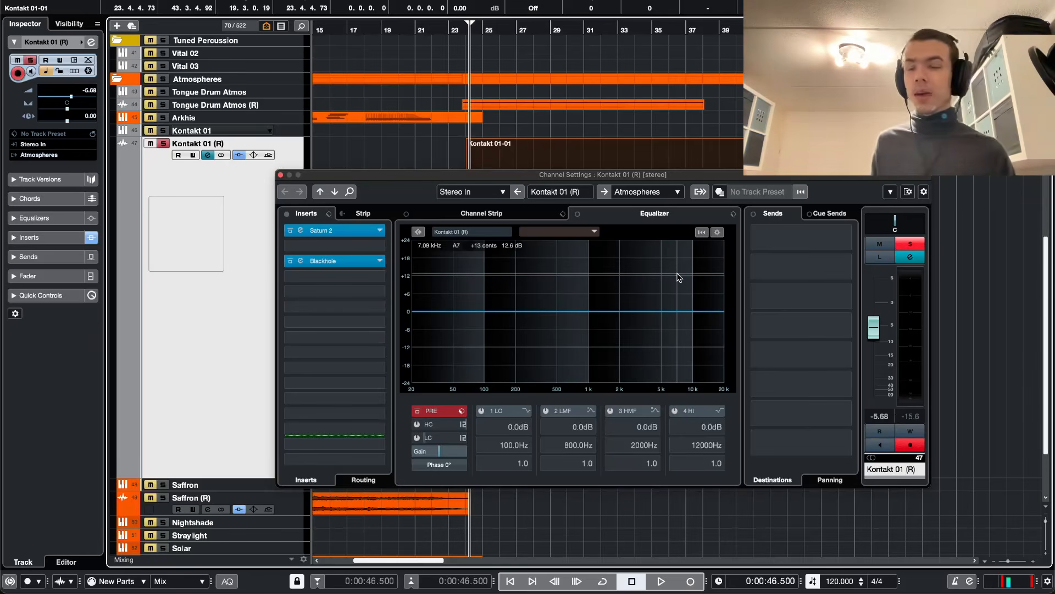
{"action": "key", "text": "super+w"}
- Inspect the arrangement around bar 24 and play the new atmosphere together with the piano tracks
{"action": "scroll", "coordinate": [461, 278], "scroll_direction": "up", "scroll_amount": 4}
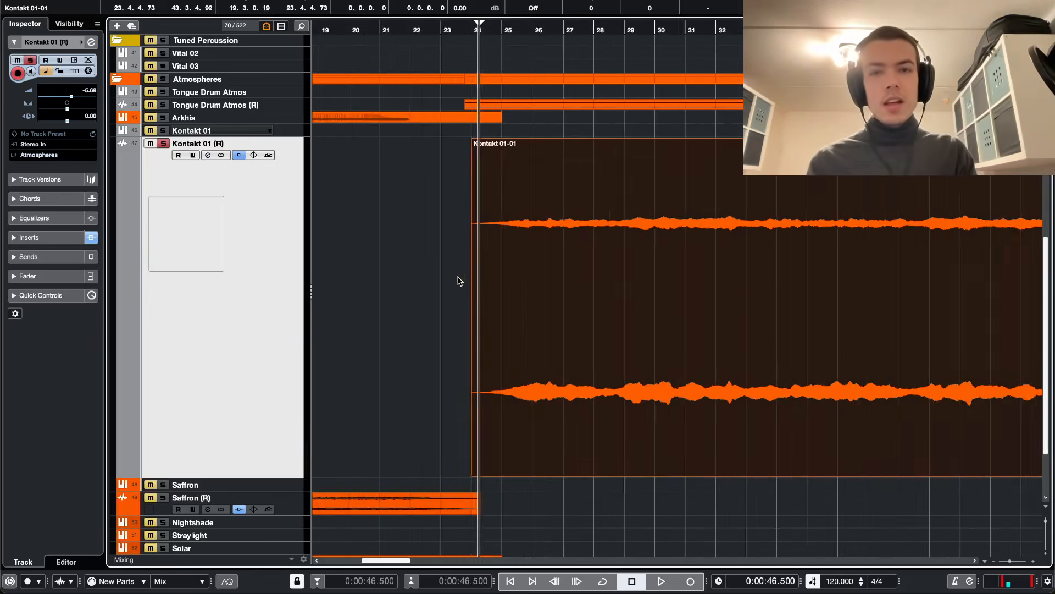
{"action": "scroll", "coordinate": [463, 267], "scroll_direction": "up", "scroll_amount": 1}
{"action": "scroll", "coordinate": [463, 266], "scroll_direction": "up", "scroll_amount": 3}
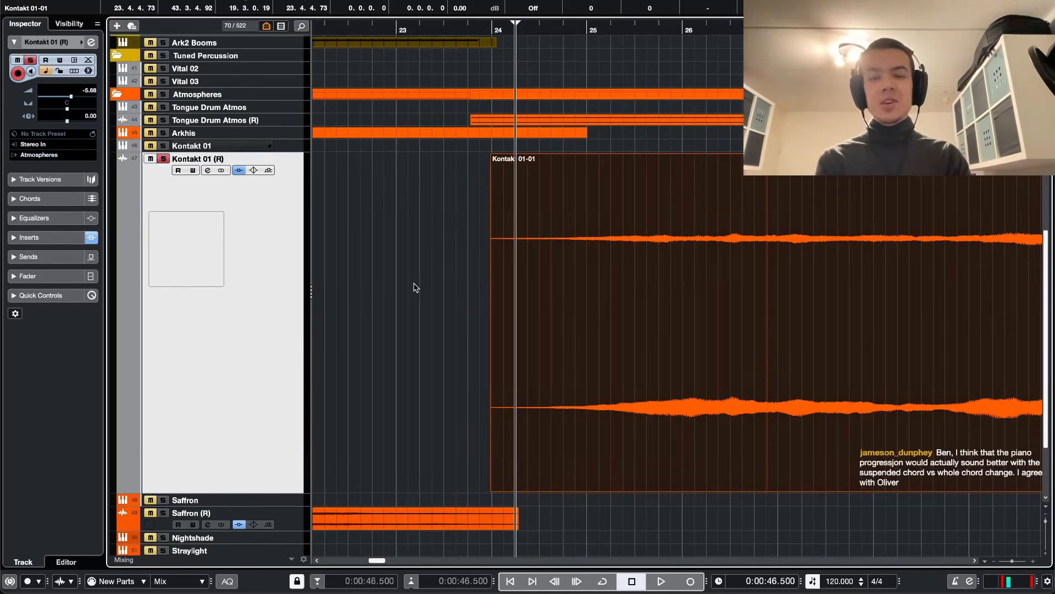
{"action": "scroll", "coordinate": [466, 294], "scroll_direction": "up", "scroll_amount": 3}
{"action": "scroll", "coordinate": [509, 258], "scroll_direction": "down", "scroll_amount": 1}
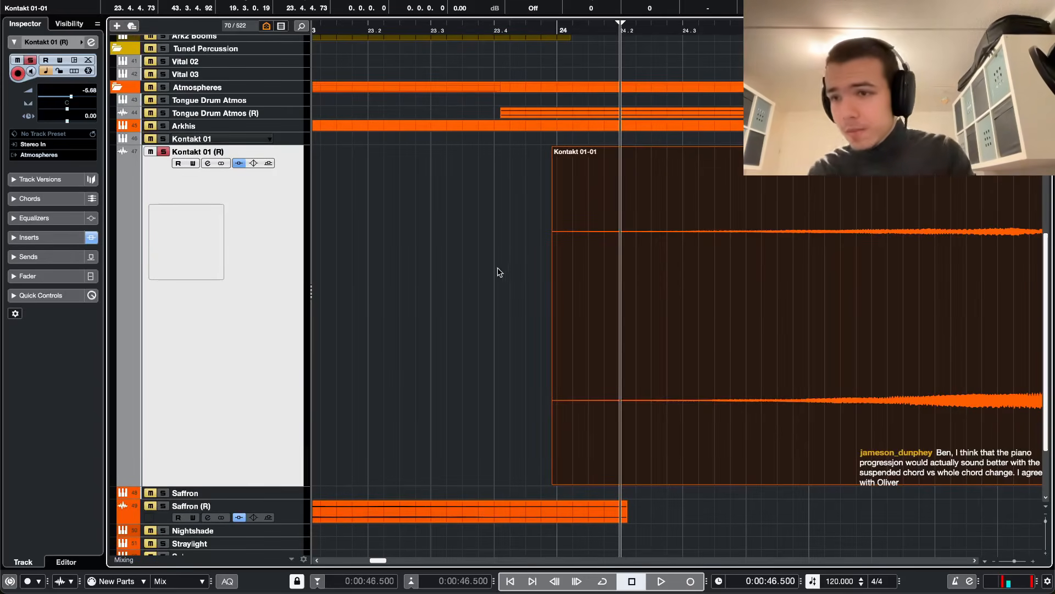
{"action": "scroll", "coordinate": [399, 323], "scroll_direction": "down", "scroll_amount": 1}
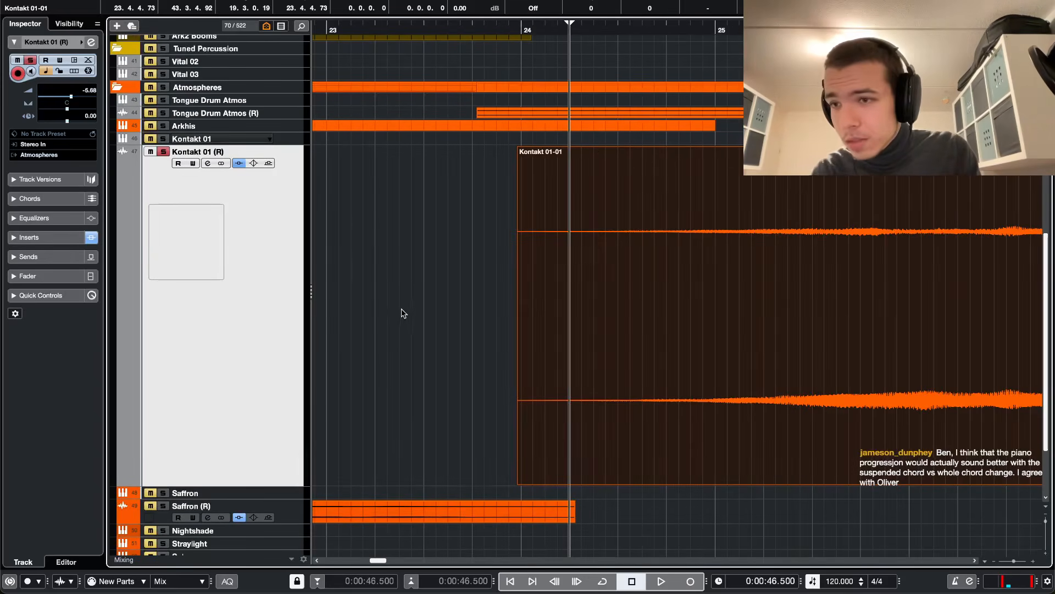
{"action": "scroll", "coordinate": [406, 311], "scroll_direction": "down", "scroll_amount": 1}
{"action": "scroll", "coordinate": [405, 308], "scroll_direction": "up", "scroll_amount": 5}
{"action": "key", "text": "space"}
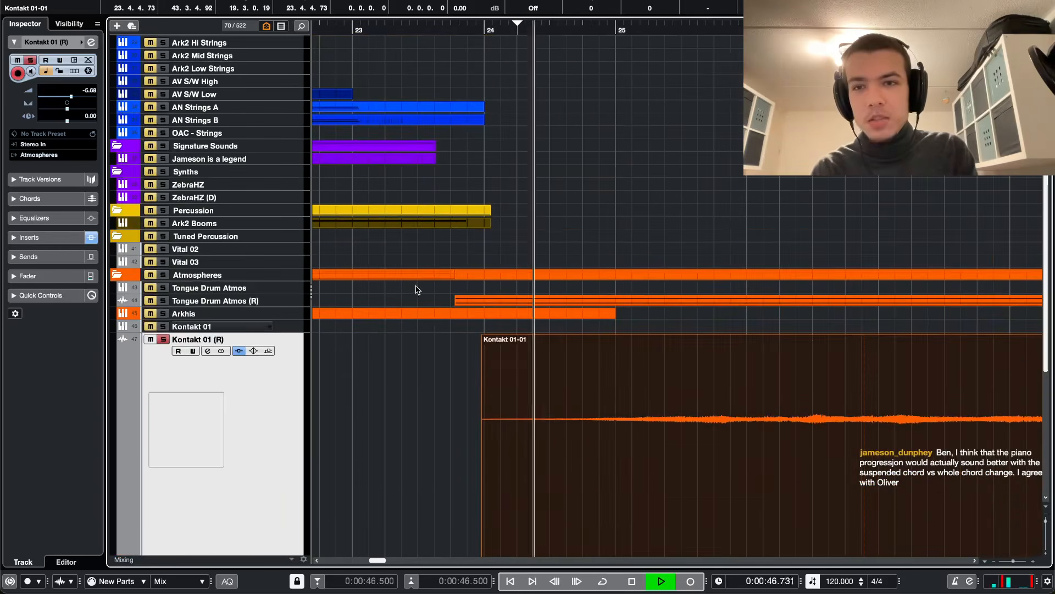
{"action": "scroll", "coordinate": [462, 249], "scroll_direction": "down", "scroll_amount": 3}
{"action": "scroll", "coordinate": [554, 208], "scroll_direction": "up", "scroll_amount": 5}
{"action": "scroll", "coordinate": [561, 206], "scroll_direction": "down", "scroll_amount": 2}
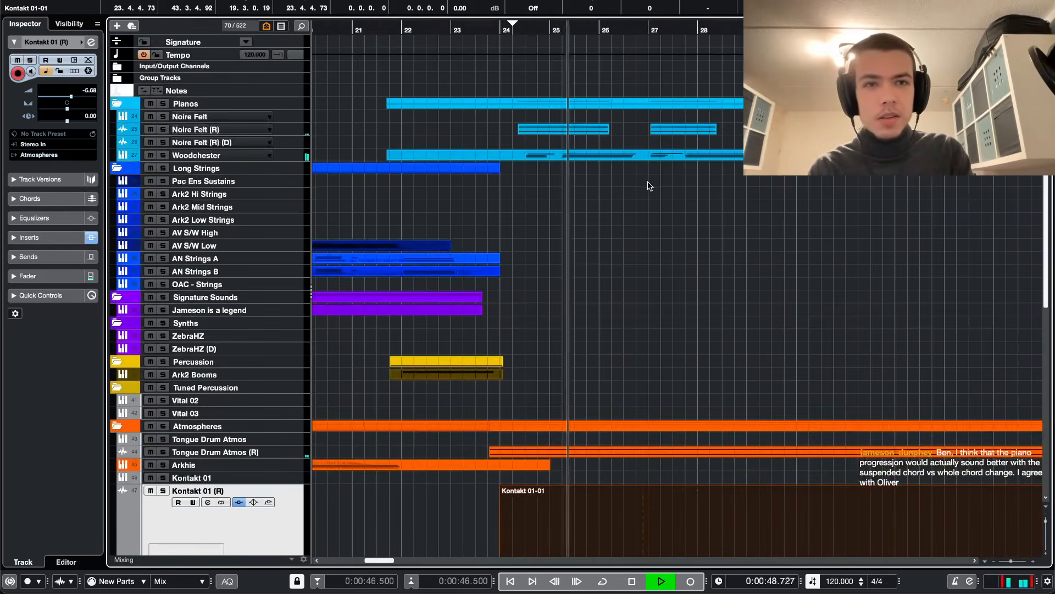
{"action": "scroll", "coordinate": [651, 186], "scroll_direction": "right", "scroll_amount": 4}
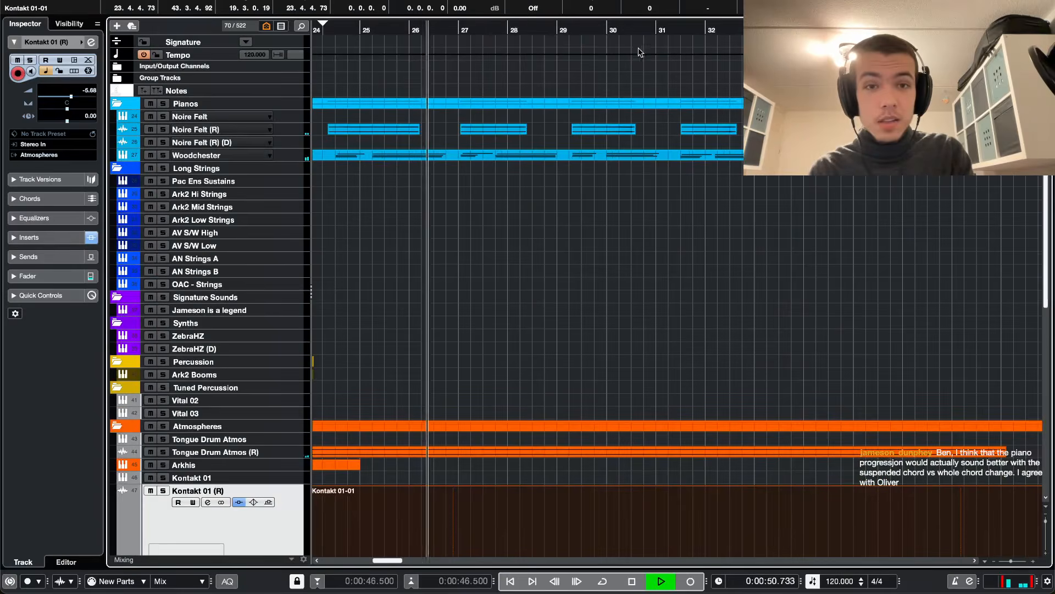
- Open the Woodchester piano part for note editing and play its chords from about halfway through bar 31
{"action": "left_click", "coordinate": [667, 21]}
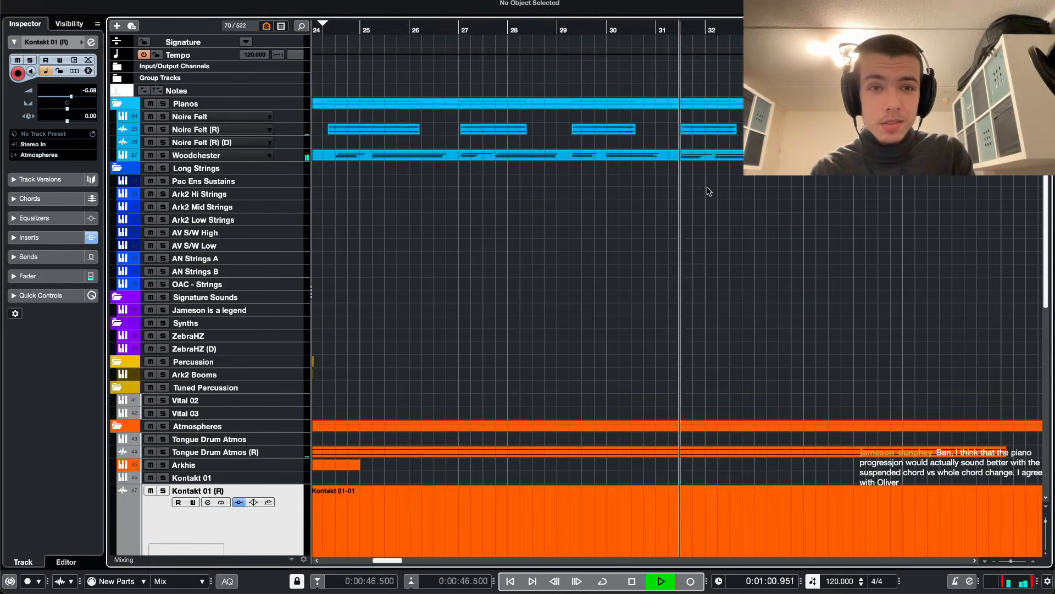
{"action": "double_click", "coordinate": [710, 159]}
{"action": "scroll", "coordinate": [319, 172], "scroll_direction": "up", "scroll_amount": 3}
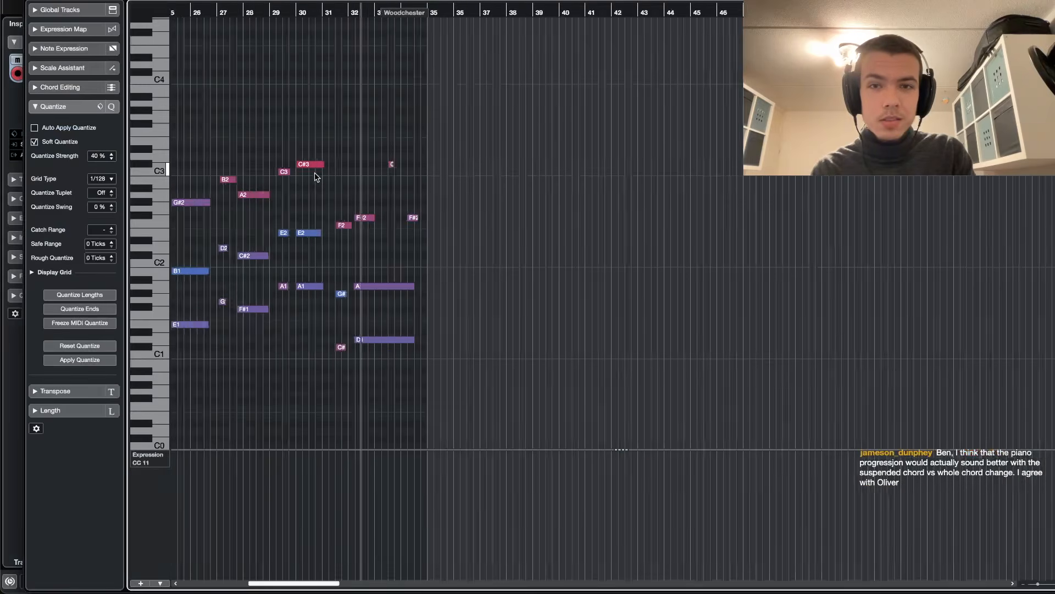
{"action": "left_click", "coordinate": [349, 19]}
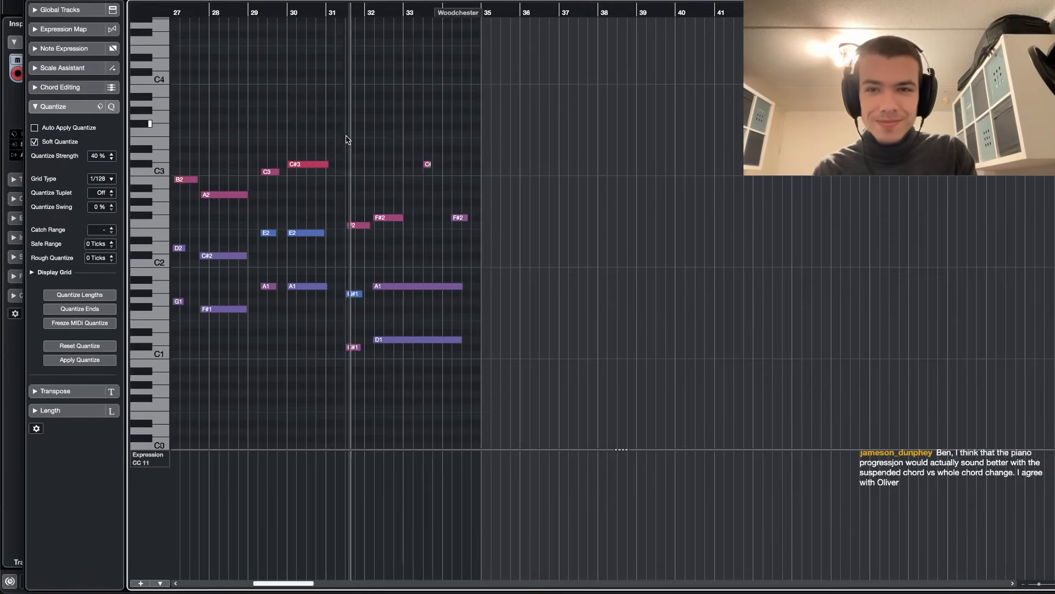
- Try raising the Woodchester F2 note in bar 31 to F#2, then undo the change and stop playback
{"action": "scroll", "coordinate": [360, 220], "scroll_direction": "up", "scroll_amount": 3}
{"action": "left_click_drag", "start_coordinate": [359, 221], "coordinate": [351, 217]}
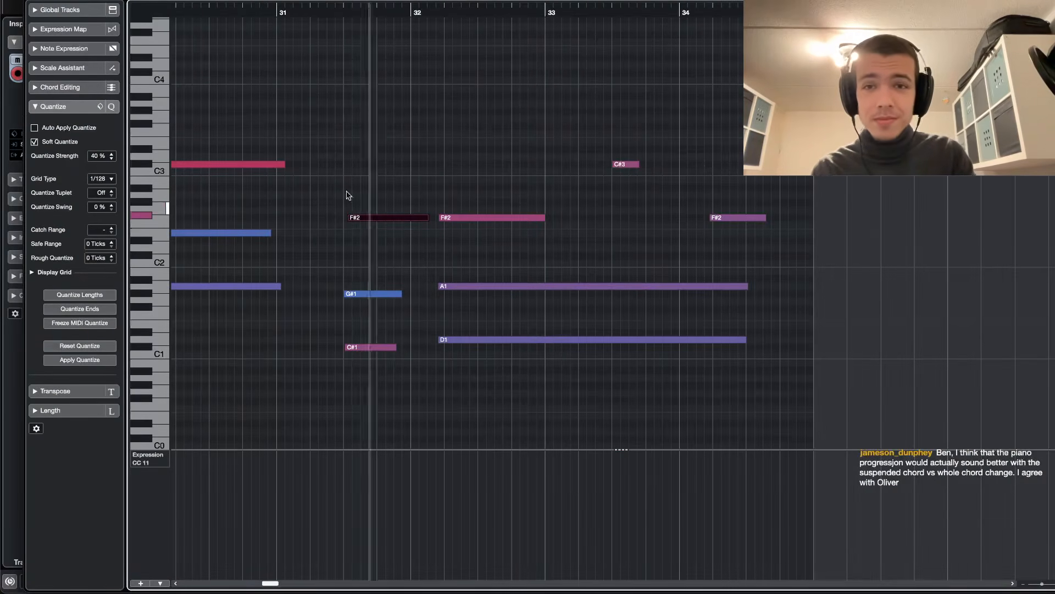
{"action": "key", "text": "super+z"}
{"action": "key", "text": "space"}
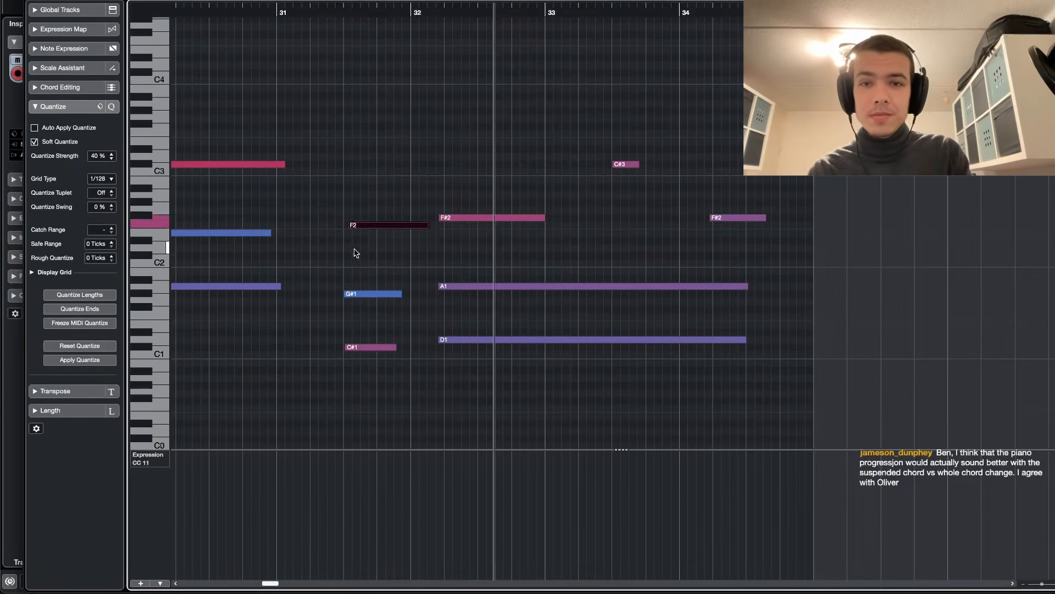
- Delete the long A1 and D1 notes that start in bar 32 of the Woodchester part
{"action": "left_click_drag", "start_coordinate": [363, 258], "coordinate": [394, 369]}
{"action": "left_click_drag", "start_coordinate": [482, 272], "coordinate": [487, 360]}
{"action": "key", "text": "Delete"}
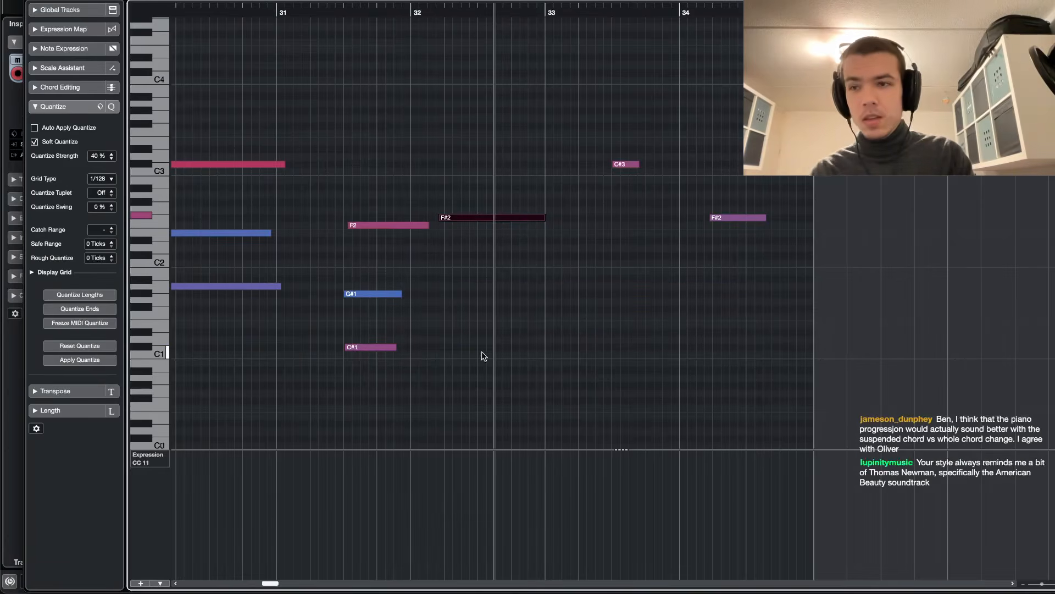
- Lengthen the Woodchester G#1 and C#1 notes in bar 31 to just past the start of bar 33 and audition them
{"action": "left_click", "coordinate": [337, 12]}
{"action": "key", "text": "space"}
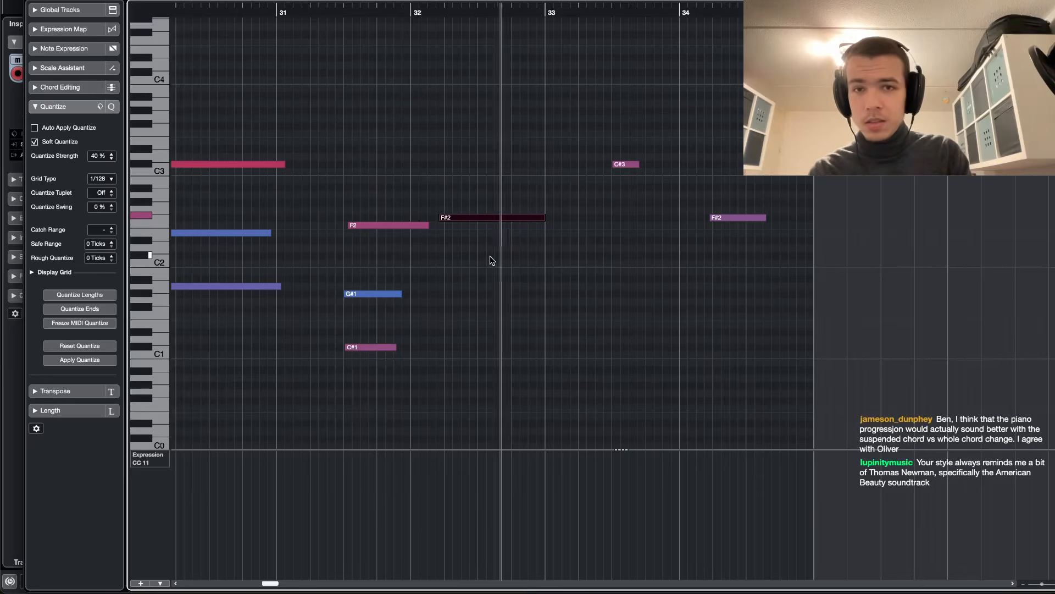
{"action": "left_click_drag", "start_coordinate": [491, 260], "coordinate": [563, 348]}
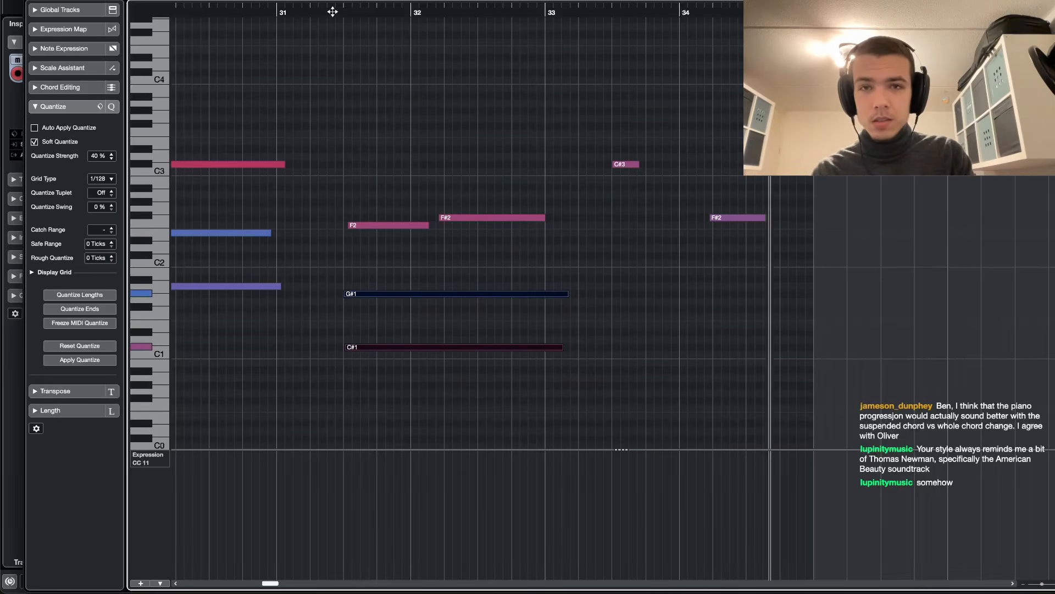
{"action": "left_click", "coordinate": [329, 12]}
{"action": "left_click", "coordinate": [600, 251]}
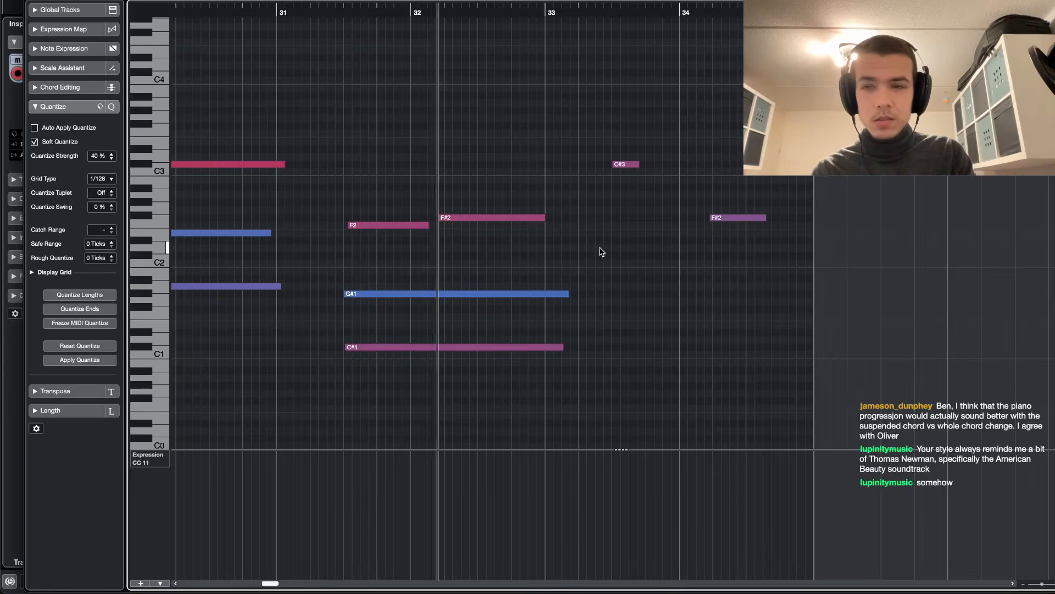
- Undo the note lengthening and the deletion of the long A1 and D1 notes, replay from bar 31, and return to the arrangement
{"action": "key", "text": "ctrl+z"}
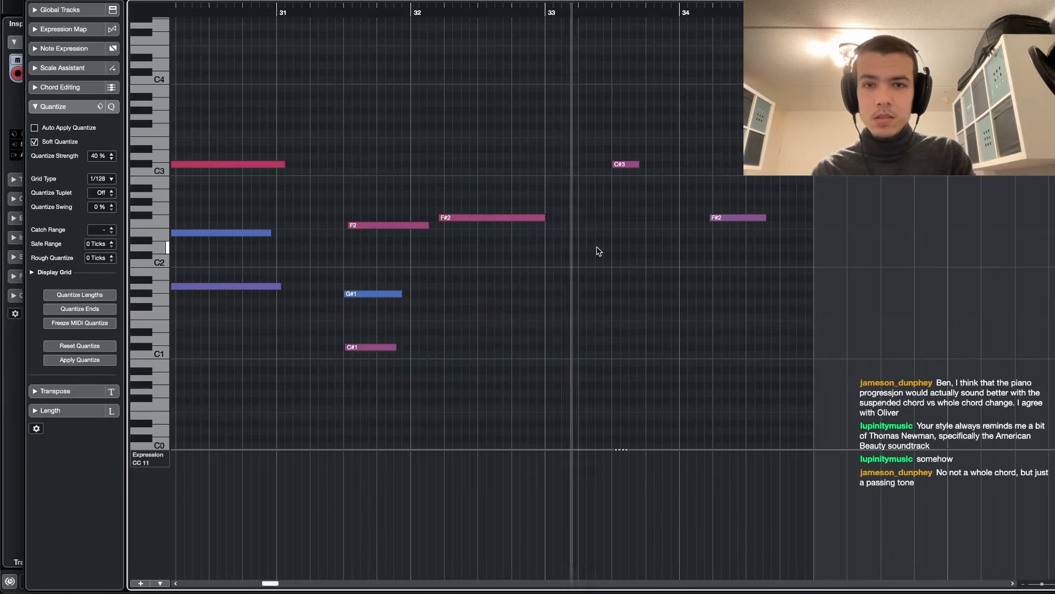
{"action": "key", "text": "ctrl+z"}
{"action": "key", "text": "ctrl+z"}
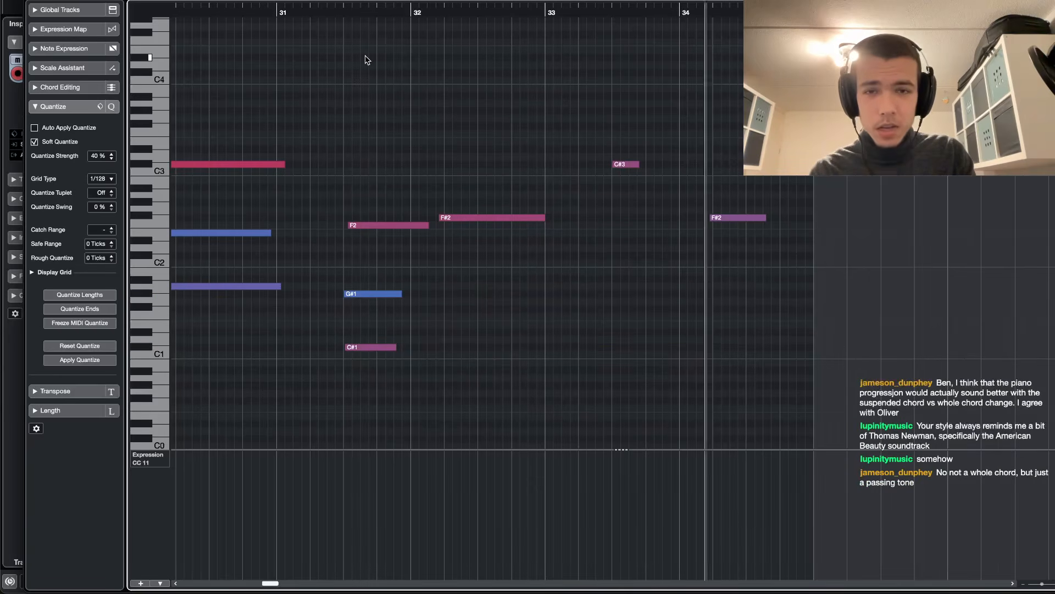
{"action": "key", "text": "ctrl+shift+z"}
{"action": "left_click", "coordinate": [335, 13]}
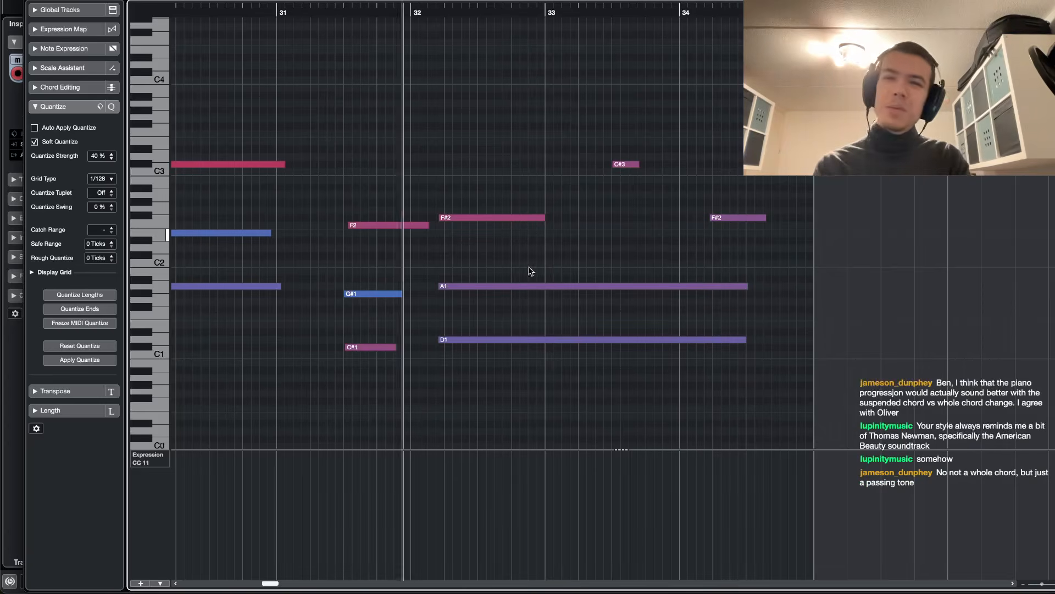
{"action": "scroll", "coordinate": [543, 222], "scroll_direction": "down", "scroll_amount": 1}
{"action": "key", "text": "Return"}
{"action": "key", "text": "space"}
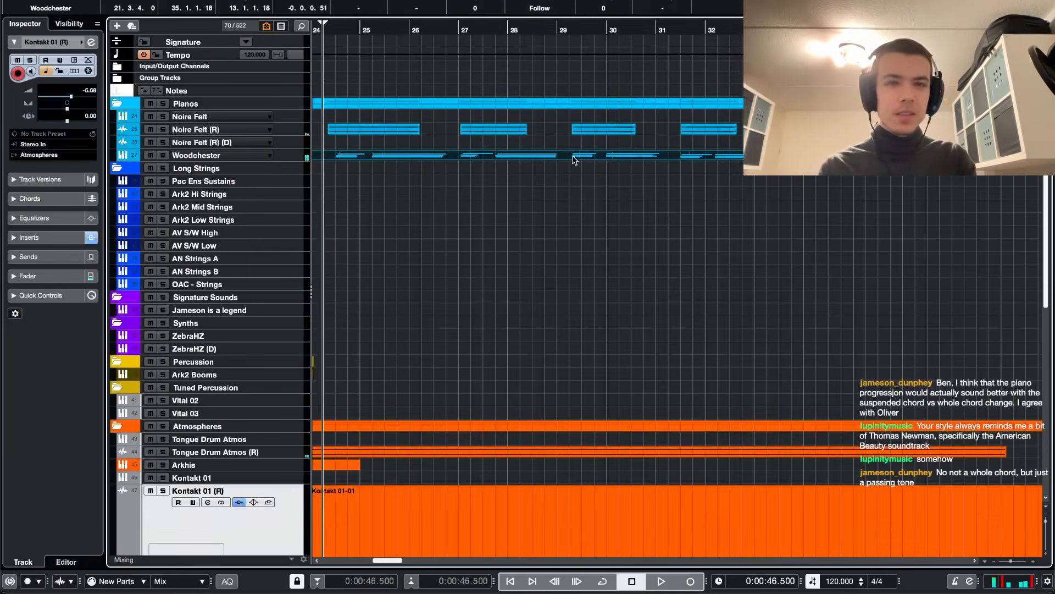
- Play the arrangement from just after bar 24 and reopen the Woodchester part for note editing
{"action": "left_click", "coordinate": [202, 103]}
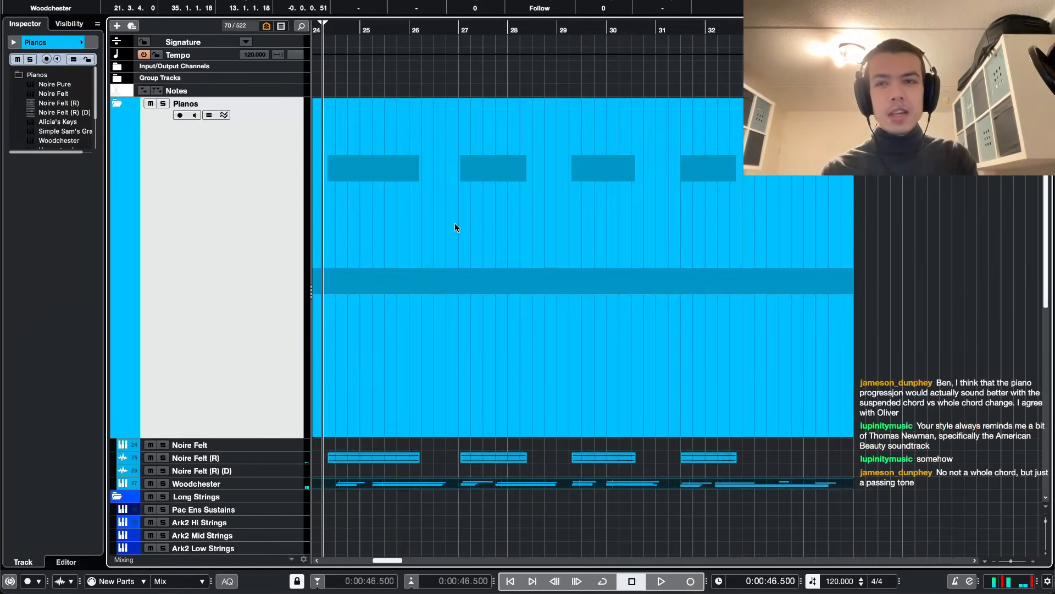
{"action": "key", "text": "z"}
{"action": "scroll", "coordinate": [481, 173], "scroll_direction": "down", "scroll_amount": 5}
{"action": "scroll", "coordinate": [480, 168], "scroll_direction": "left", "scroll_amount": 1}
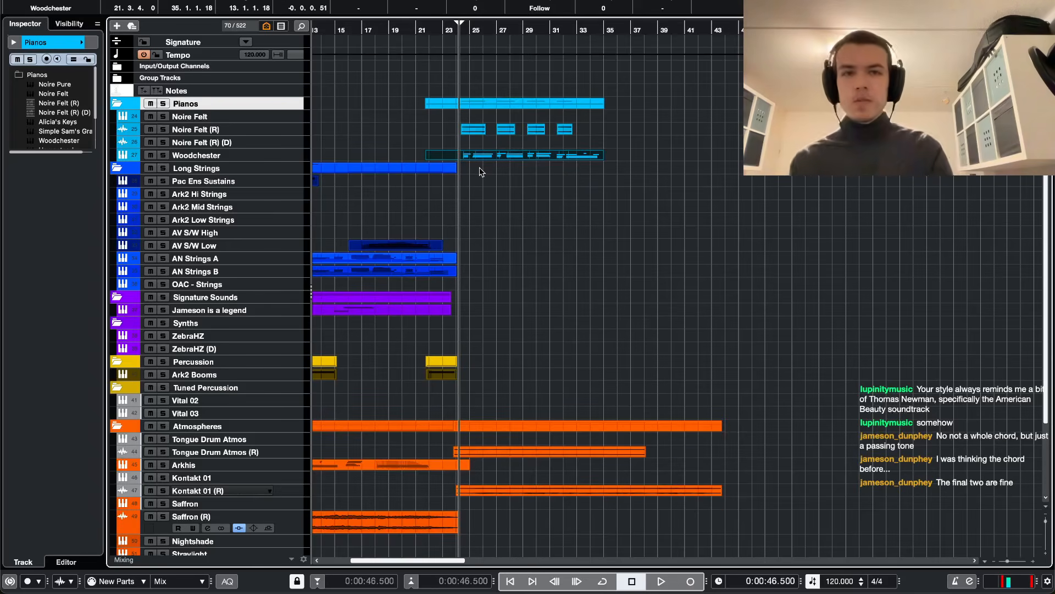
{"action": "scroll", "coordinate": [498, 141], "scroll_direction": "up", "scroll_amount": 5}
{"action": "key", "text": "space"}
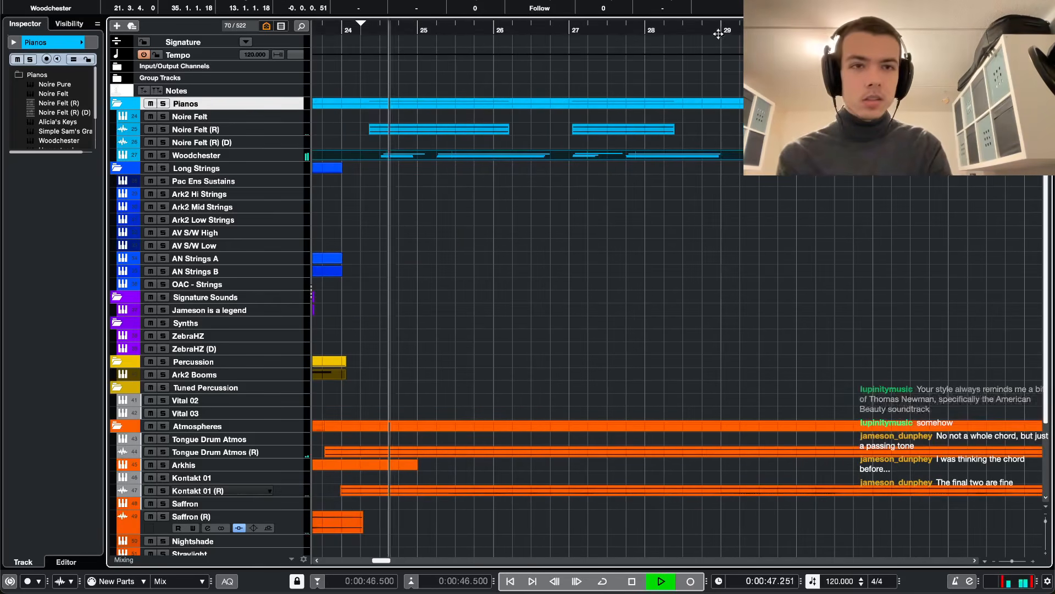
{"action": "left_click", "coordinate": [719, 159]}
{"action": "double_click", "coordinate": [719, 159]}
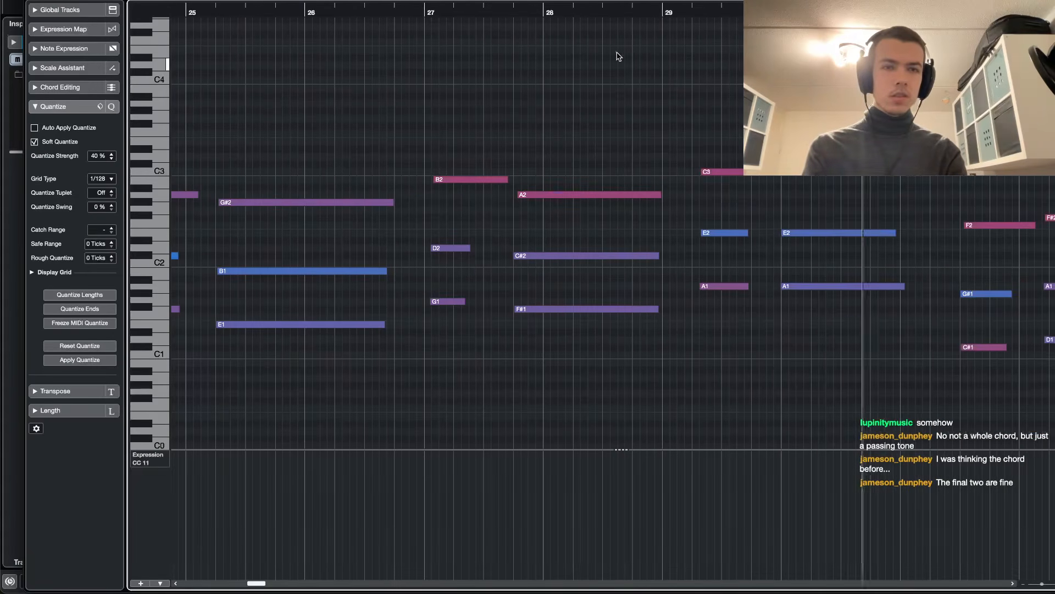
- Play the Woodchester chords in bars 27 to 30 and examine the E2 and A1 notes in bar 29
{"action": "left_click", "coordinate": [615, 9]}
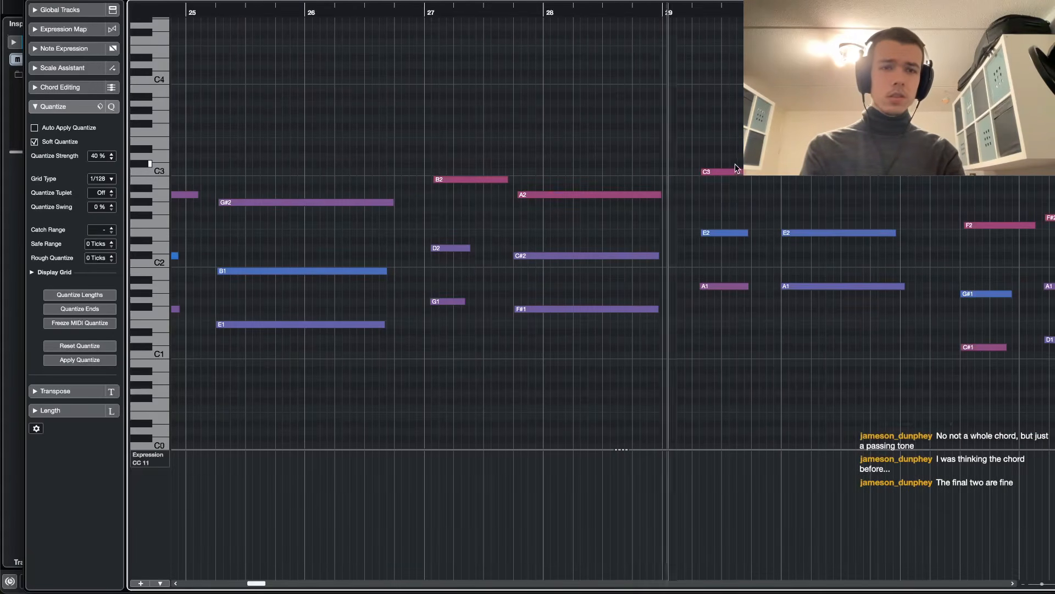
{"action": "left_click", "coordinate": [731, 234]}
{"action": "left_click", "coordinate": [723, 286], "text": "shift"}
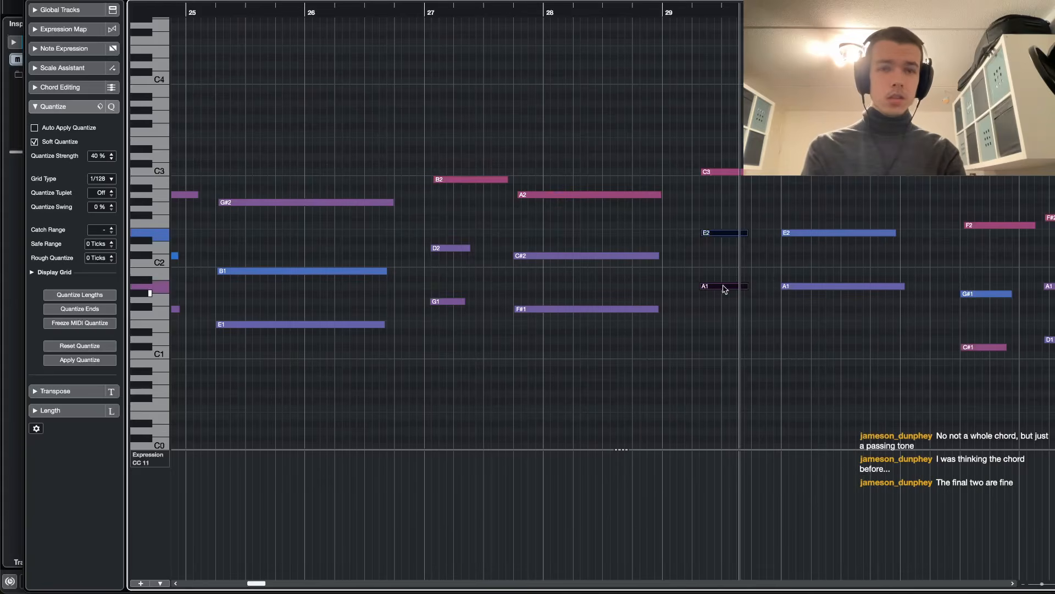
{"action": "left_click", "coordinate": [667, 82]}
{"action": "left_click", "coordinate": [421, 11]}
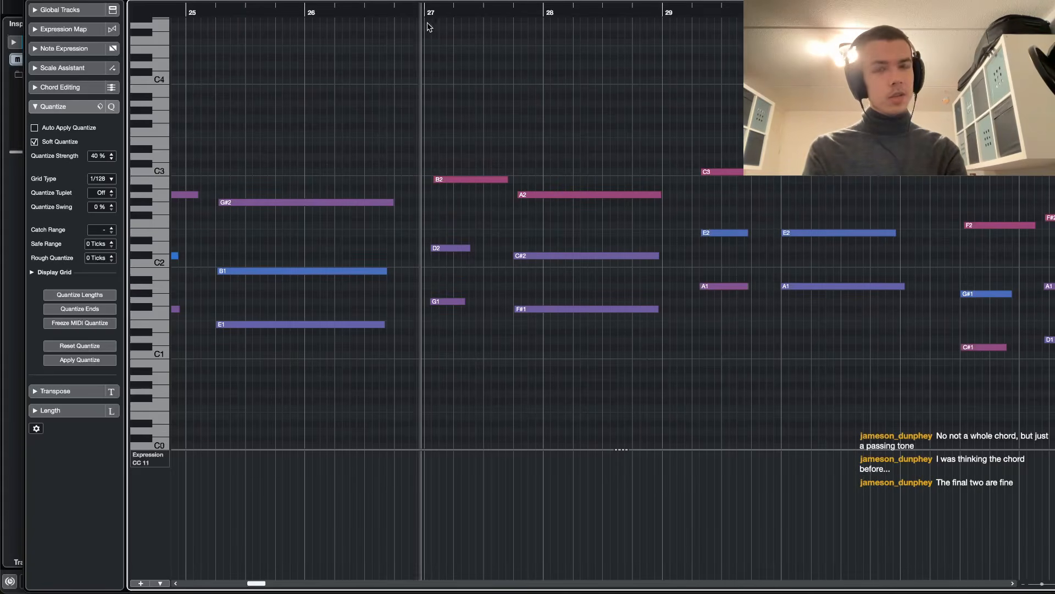
{"action": "scroll", "coordinate": [609, 240], "scroll_direction": "right", "scroll_amount": 2}
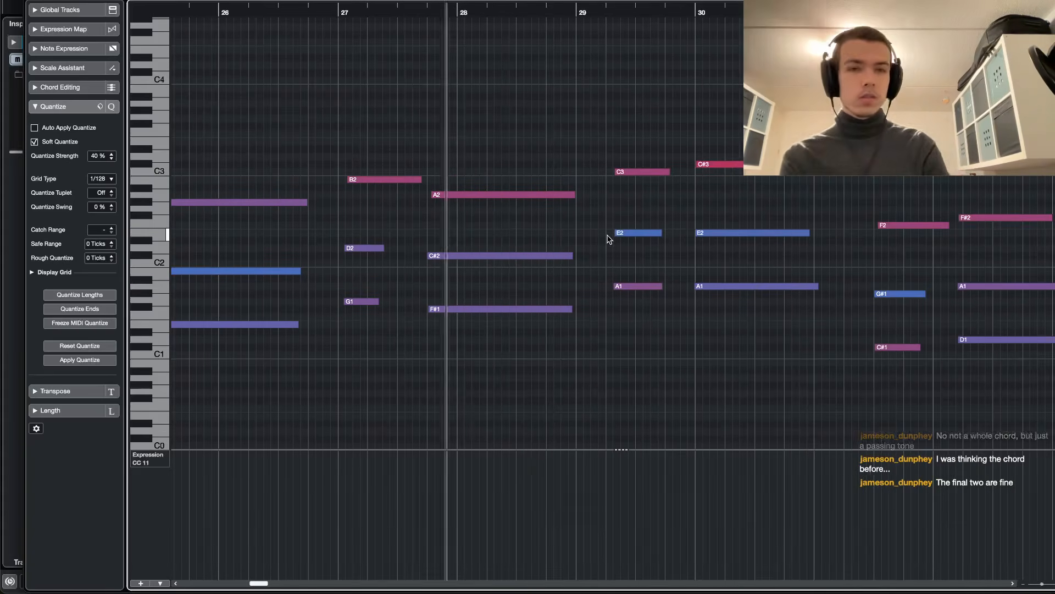
{"action": "key", "text": "XF86AudioRaiseVolume"}
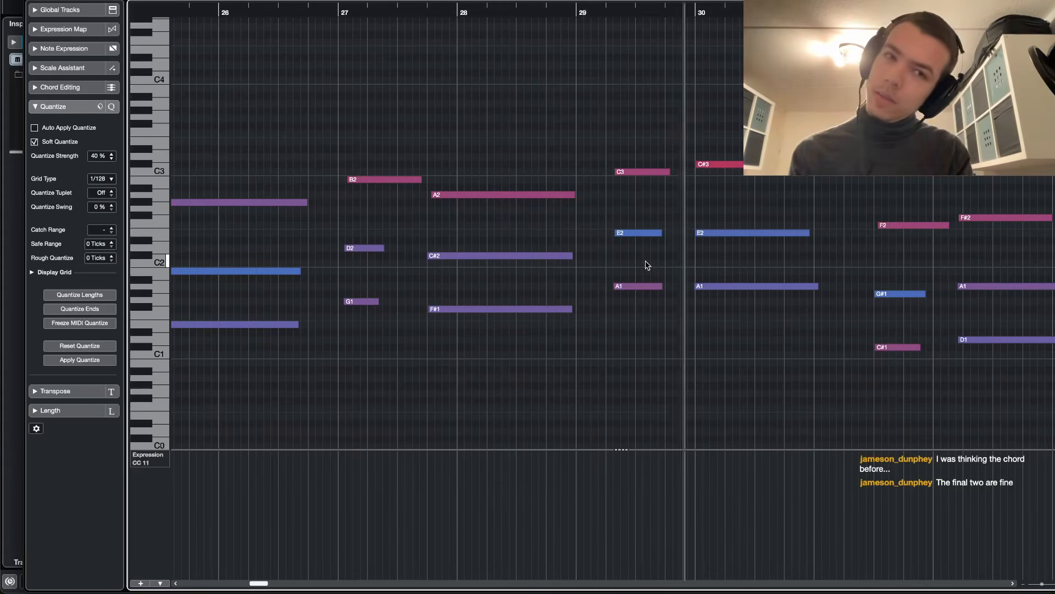
{"action": "left_click", "coordinate": [591, 14]}
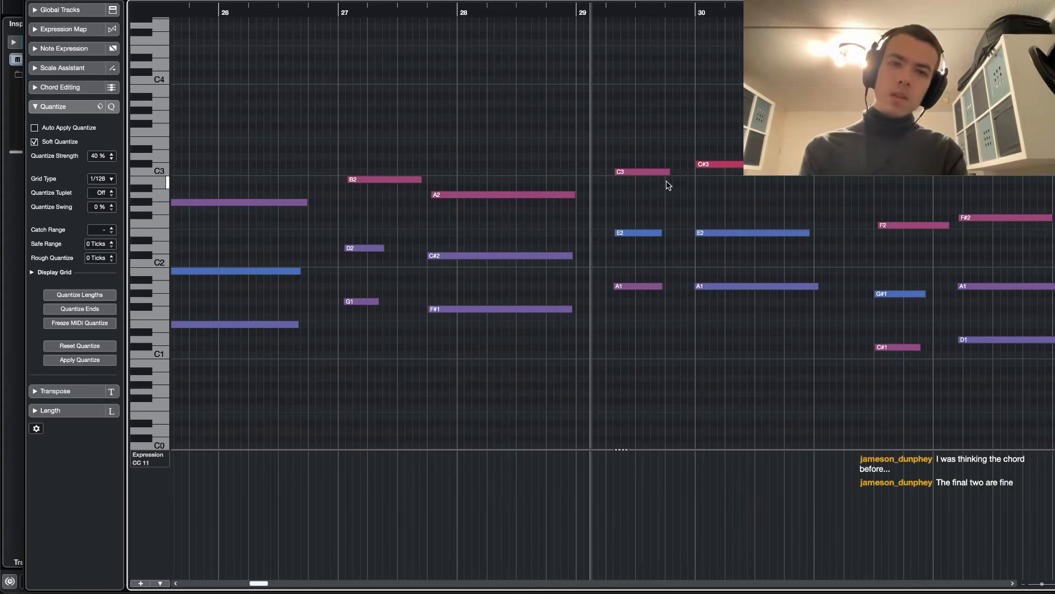
- Lower the E2 and A1 notes in bar 29 by a semitone to D#2 and G#1, and play the passage
{"action": "left_click_drag", "start_coordinate": [668, 186], "coordinate": [640, 323]}
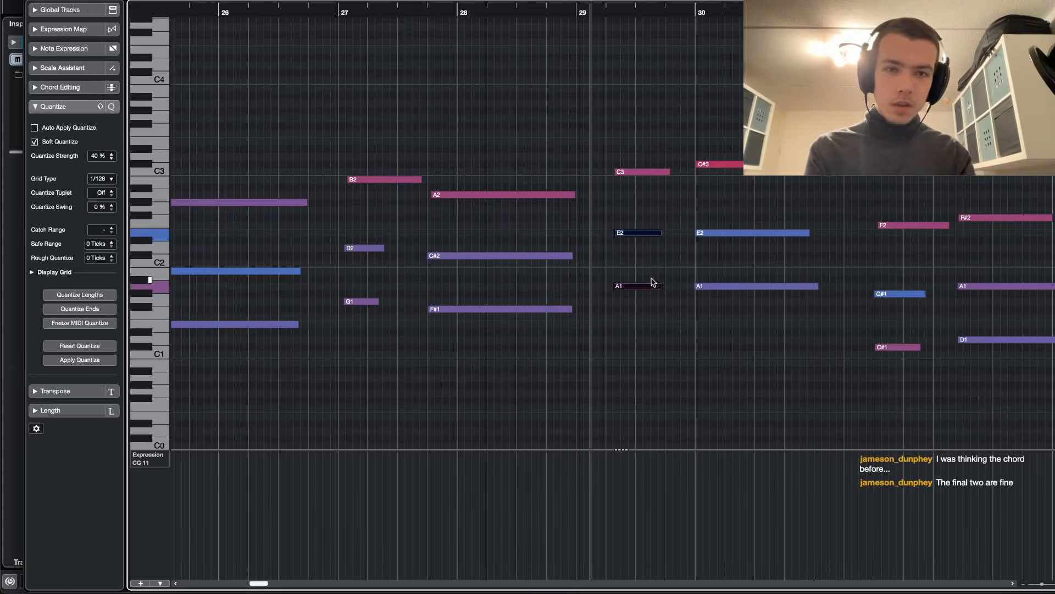
{"action": "left_click_drag", "start_coordinate": [655, 205], "coordinate": [641, 316]}
{"action": "scroll", "coordinate": [641, 316], "scroll_direction": "up", "scroll_amount": 5}
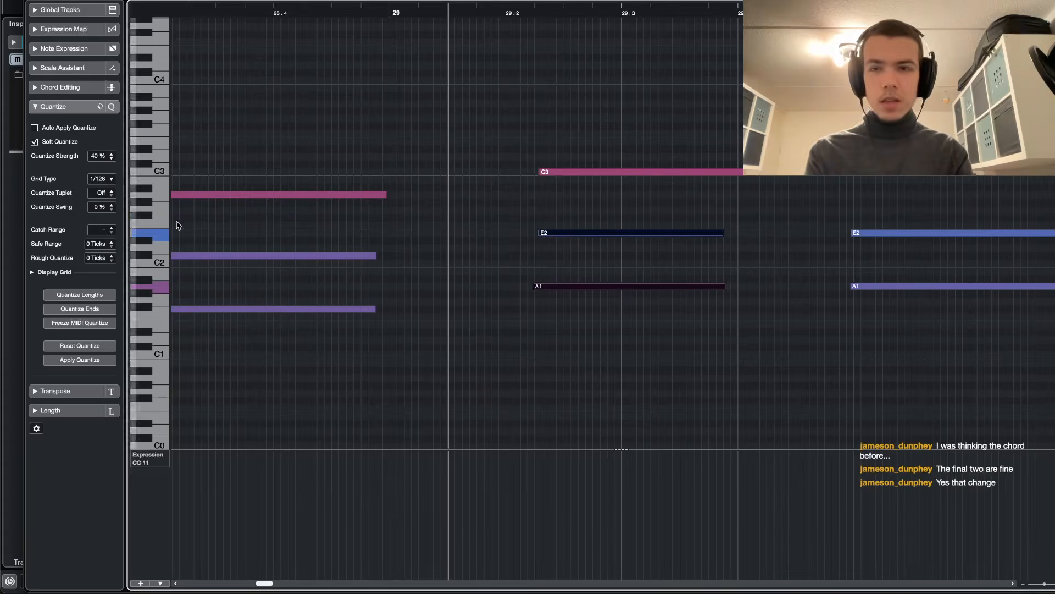
{"action": "scroll", "coordinate": [588, 358], "scroll_direction": "down", "scroll_amount": 2}
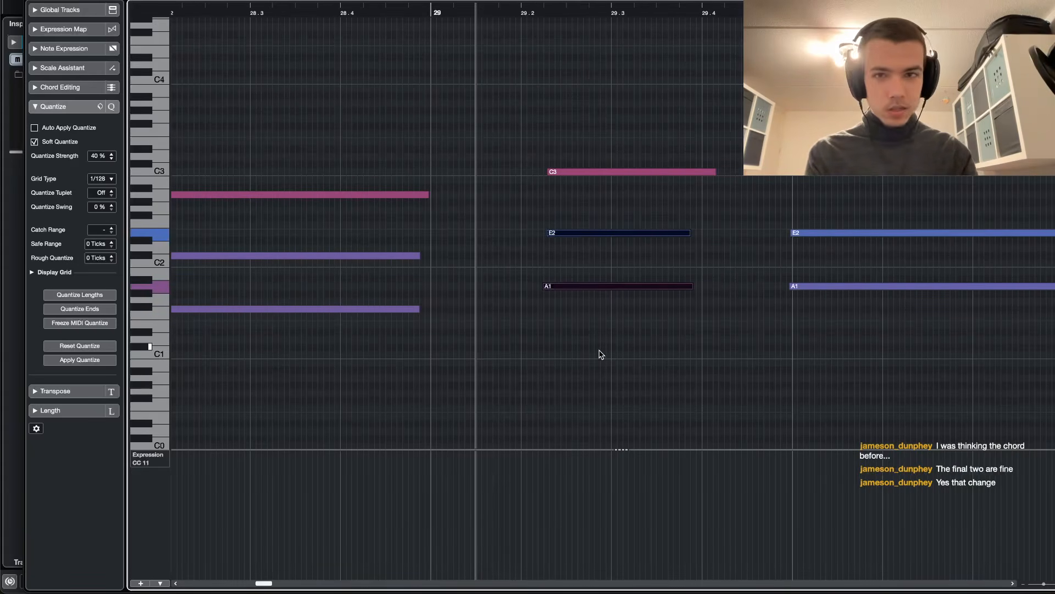
{"action": "key", "text": "Down"}
{"action": "key", "text": "space"}
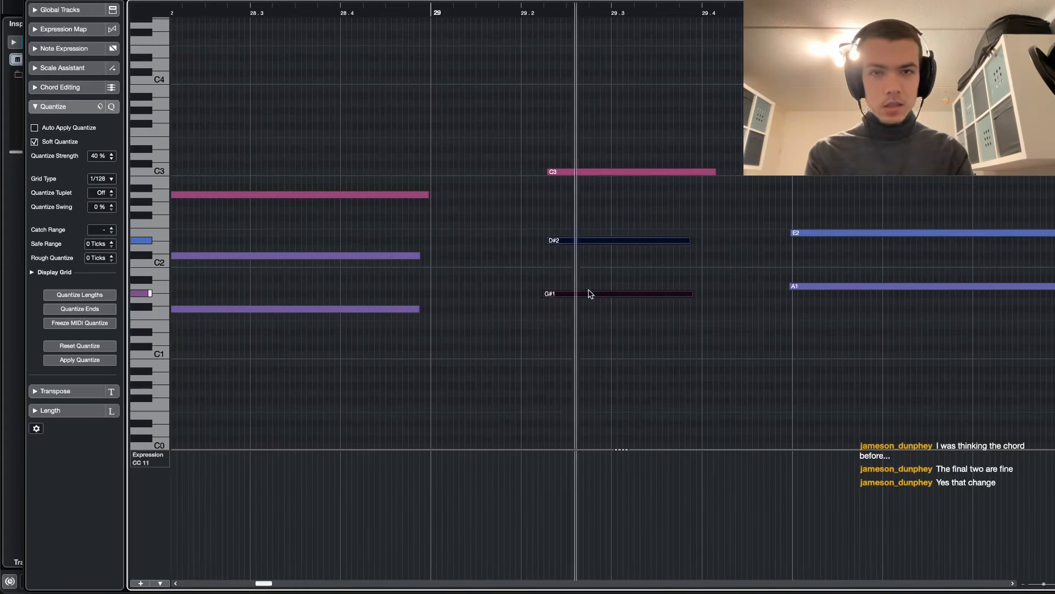
- Play the revised Woodchester progression from bar 24, then replay it from the changed chord in bar 29
{"action": "scroll", "coordinate": [603, 297], "scroll_direction": "down", "scroll_amount": 2}
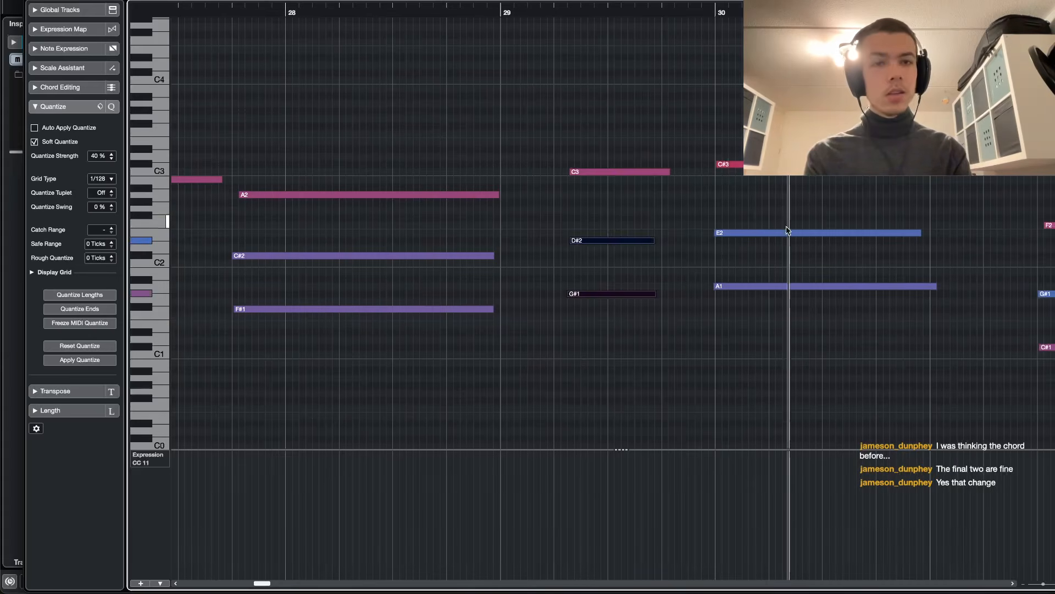
{"action": "left_click_drag", "start_coordinate": [778, 186], "coordinate": [764, 275]}
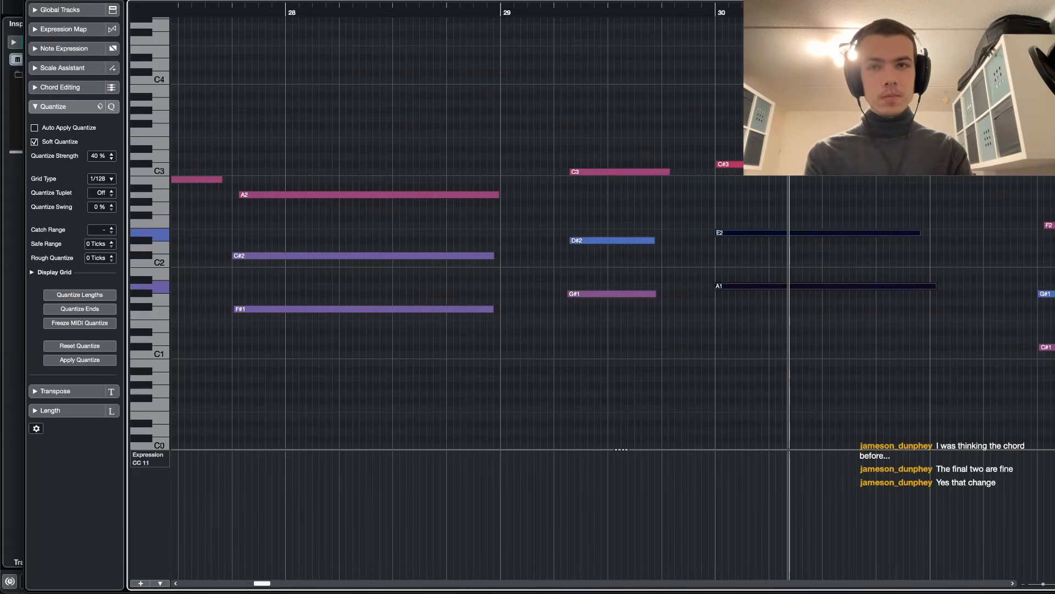
{"action": "scroll", "coordinate": [614, 82], "scroll_direction": "down", "scroll_amount": 2}
{"action": "scroll", "coordinate": [612, 82], "scroll_direction": "left", "scroll_amount": 4}
{"action": "scroll", "coordinate": [612, 83], "scroll_direction": "down", "scroll_amount": 5}
{"action": "left_click", "coordinate": [455, 13]}
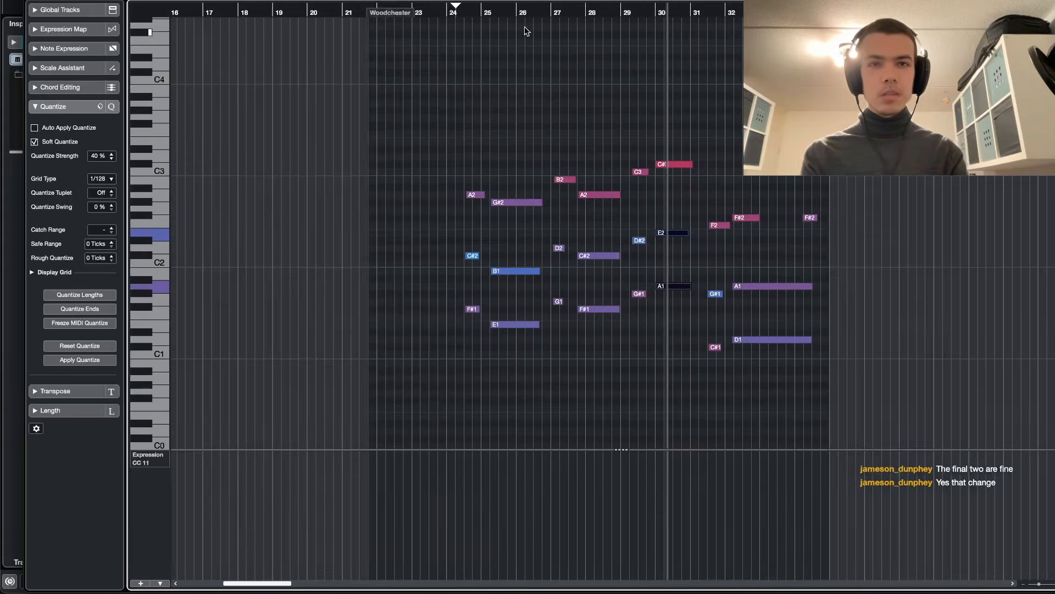
{"action": "left_click", "coordinate": [570, 115]}
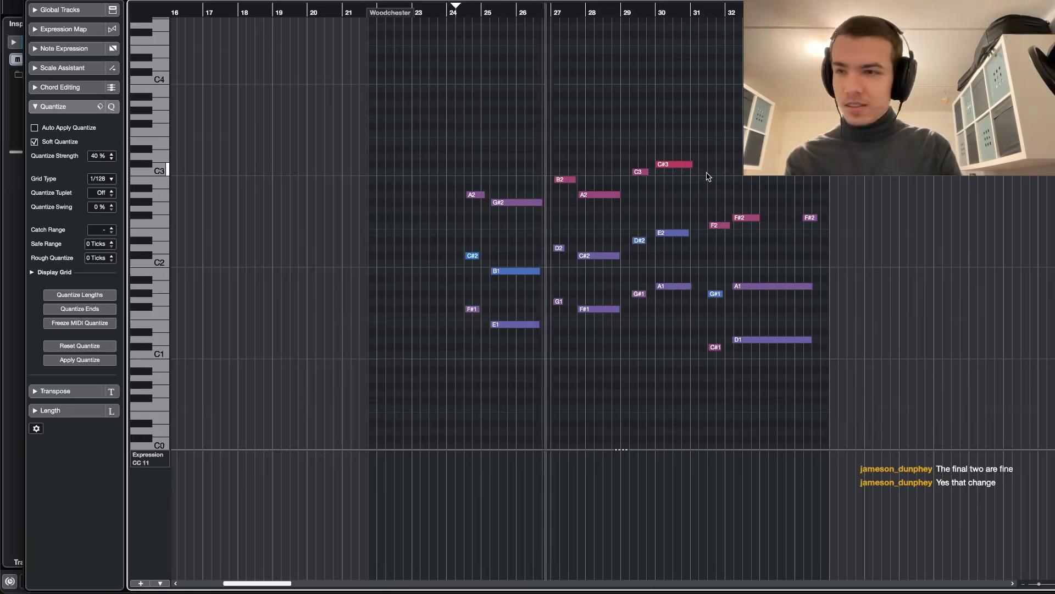
{"action": "scroll", "coordinate": [672, 154], "scroll_direction": "up", "scroll_amount": 2}
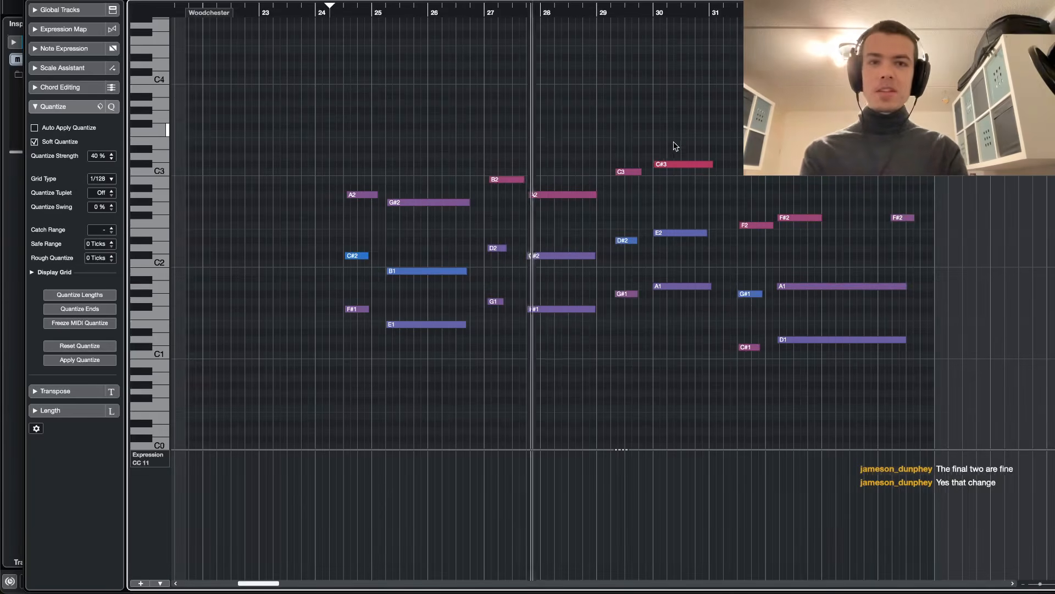
{"action": "scroll", "coordinate": [669, 109], "scroll_direction": "up", "scroll_amount": 2}
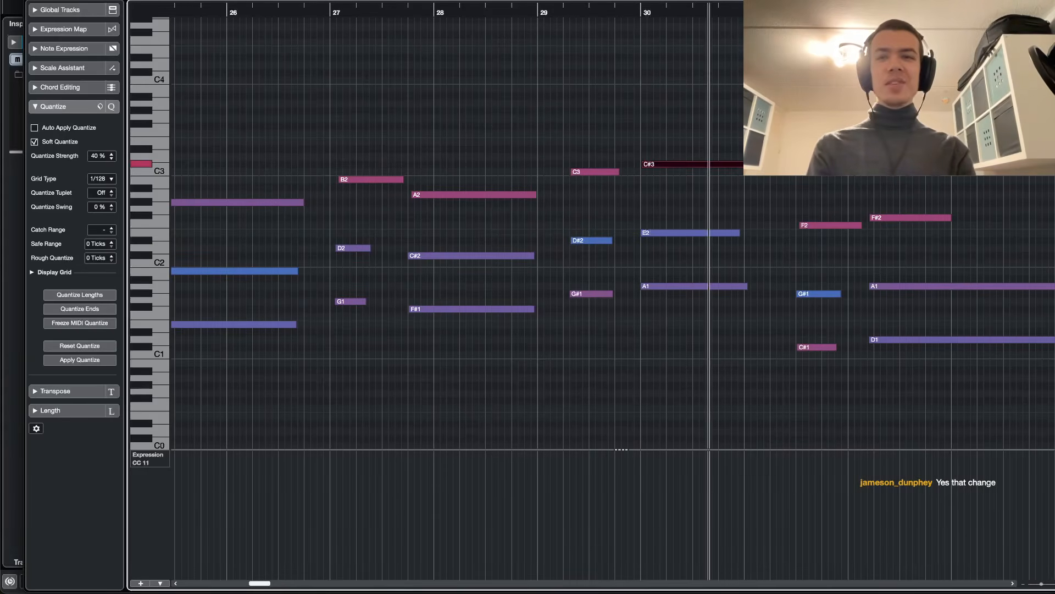
{"action": "left_click", "coordinate": [582, 17]}
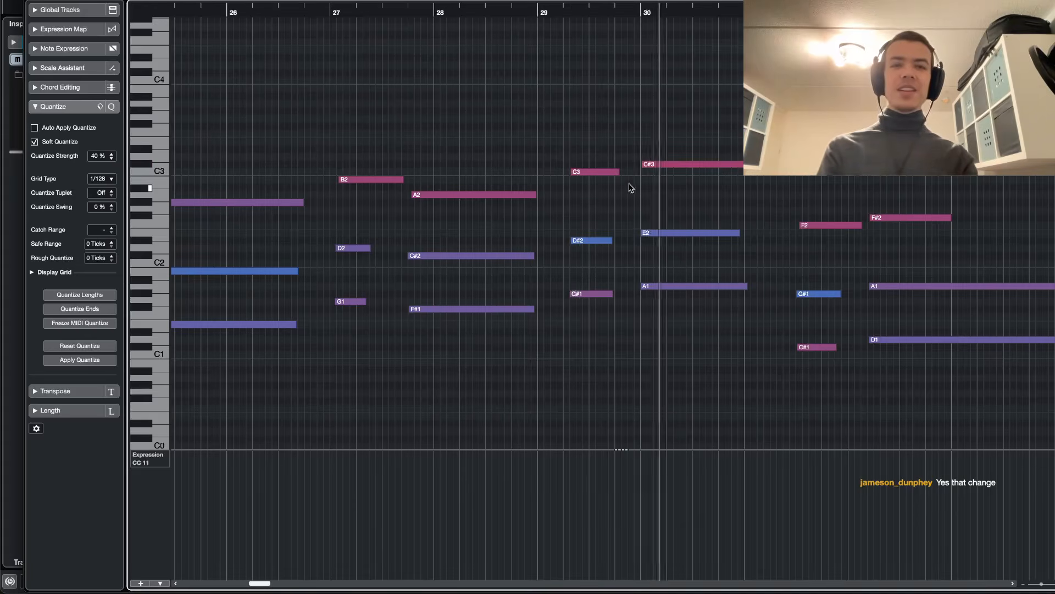
- Close the note editor, listen on in the arrangement through about bar 32, and stop playback
{"action": "key", "text": "Return"}
{"action": "key", "text": "g"}
{"action": "scroll", "coordinate": [660, 182], "scroll_direction": "right", "scroll_amount": 2}
{"action": "left_click", "coordinate": [696, 189]}
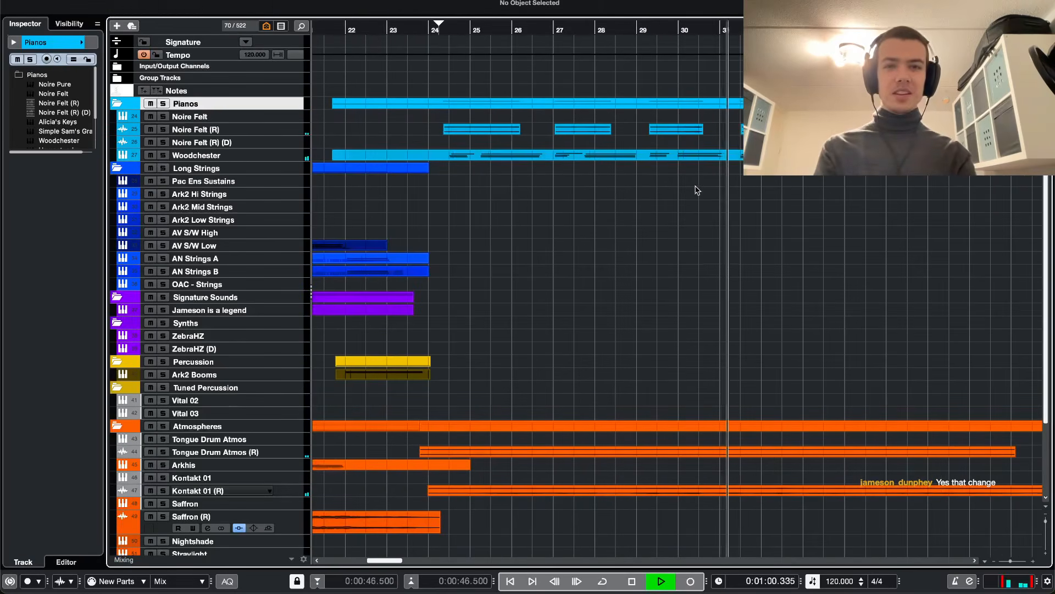
{"action": "scroll", "coordinate": [560, 155], "scroll_direction": "right", "scroll_amount": 1}
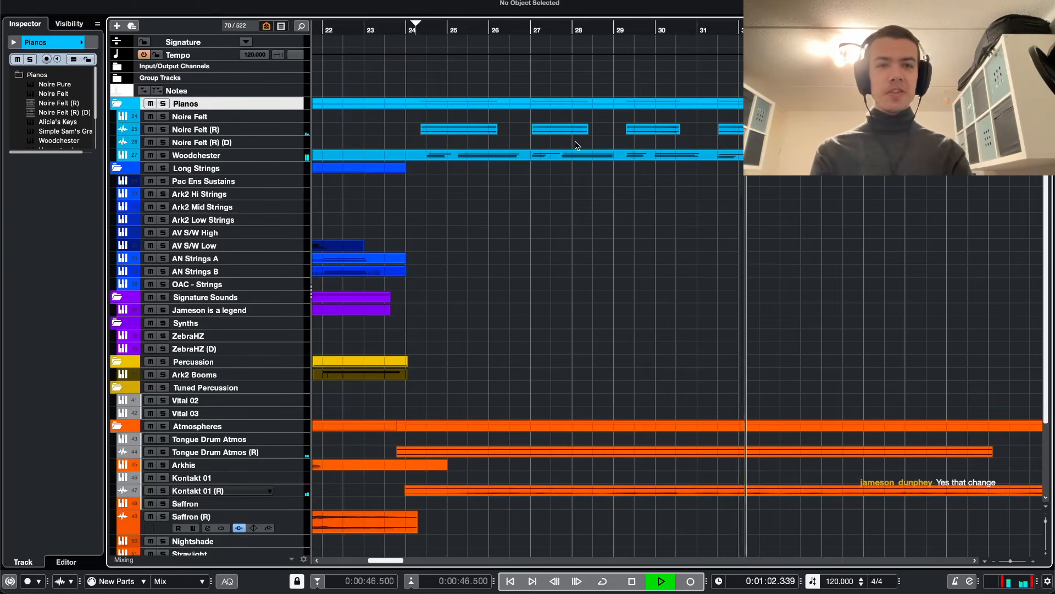
{"action": "key", "text": "space"}
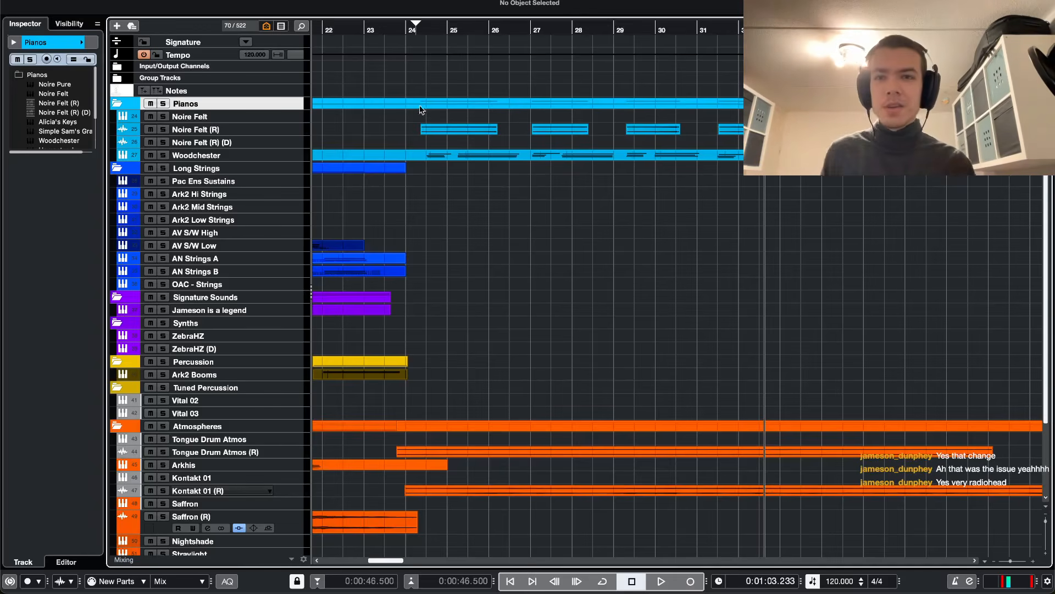
- Play Noire Felt (R), Tongue Drum Atmos (R) and Kontakt 01 (R) soloed from bar 24, then stop and clear all solos
{"action": "key", "text": "KP_1"}
{"action": "left_click", "coordinate": [164, 130]}
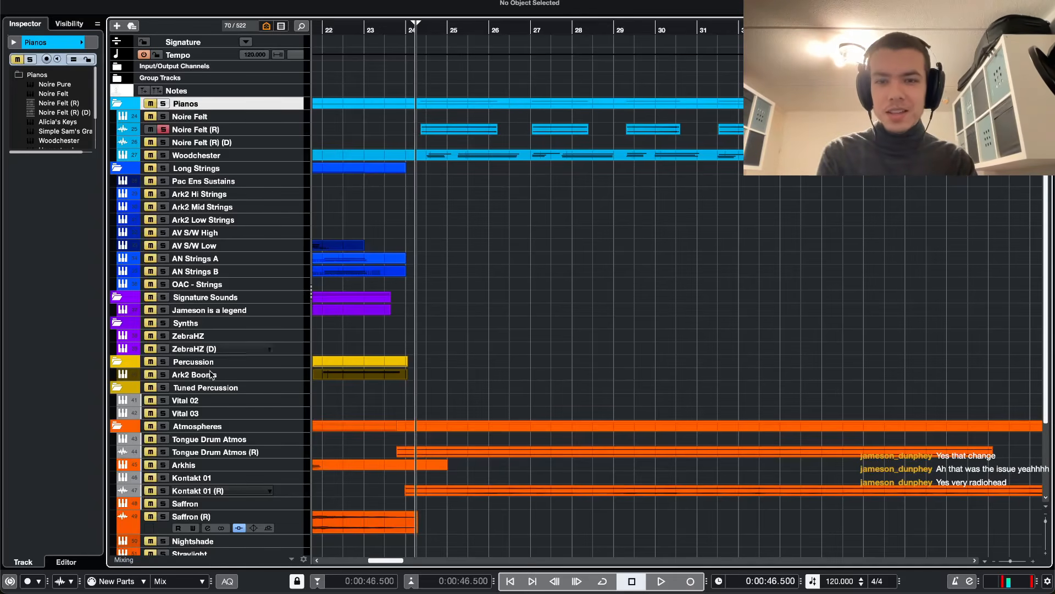
{"action": "left_click", "coordinate": [170, 454]}
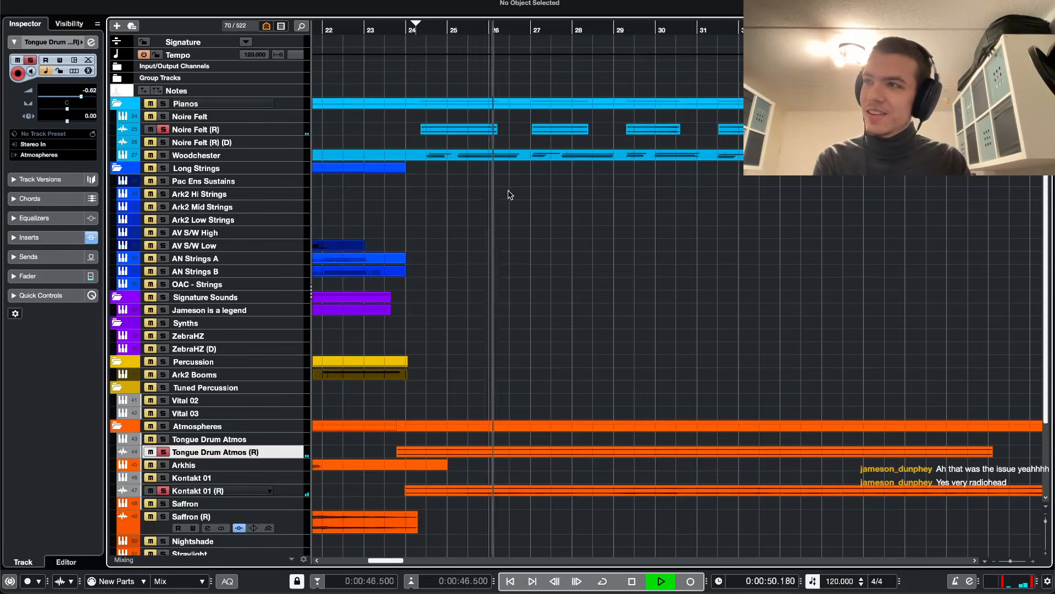
{"action": "key", "text": "space"}
{"action": "key", "text": "alt+s"}
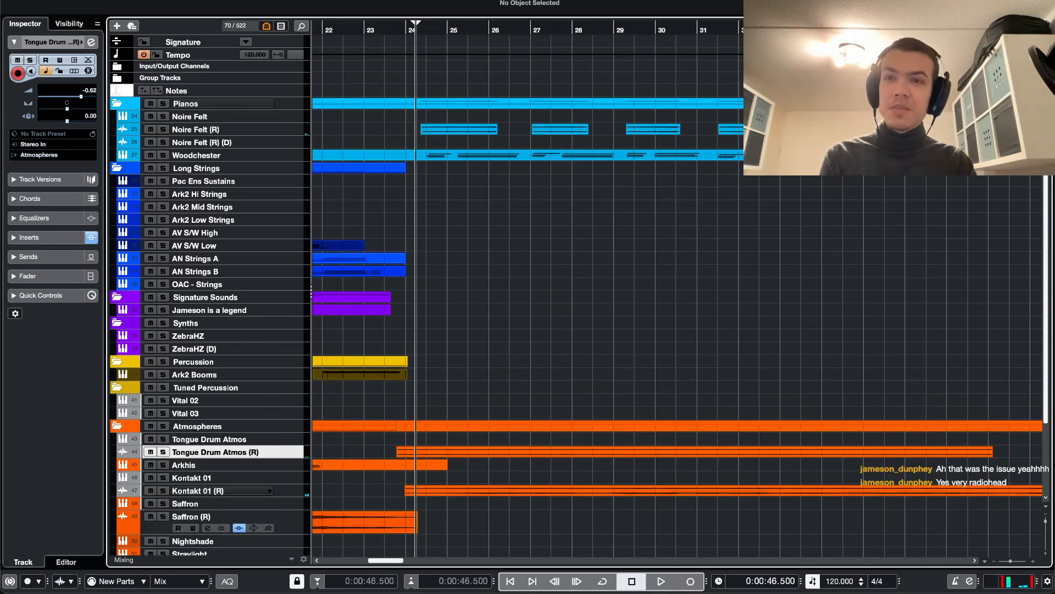
{"action": "mouse_move", "coordinate": [378, 591]}
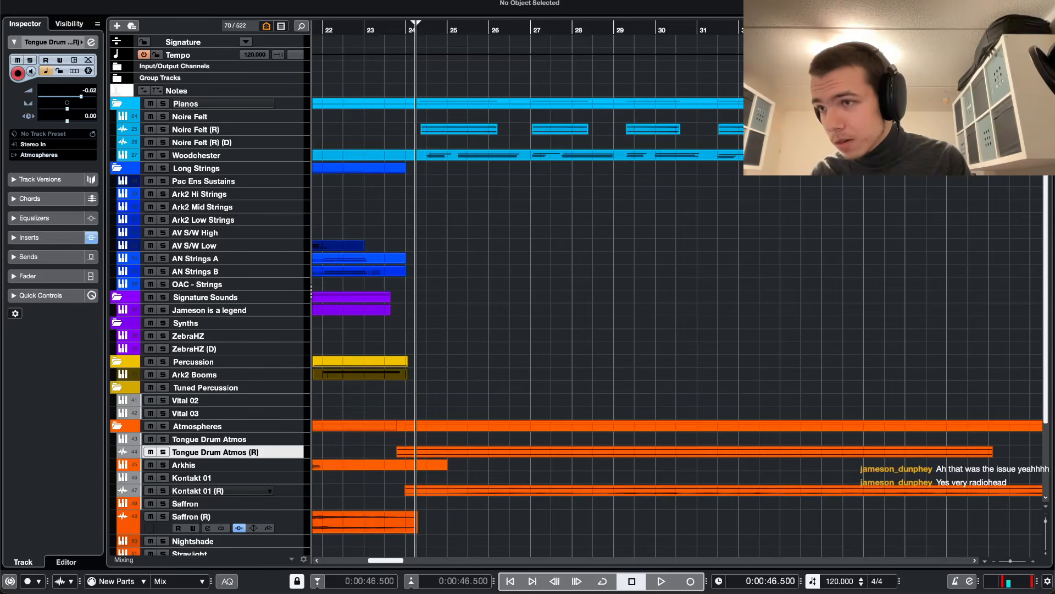
- Import the What We Wish For (Intro) render at the cursor just after bar 24 on a new track above Pianos, enlarge it and solo it
{"action": "left_click_drag", "start_coordinate": [1, 197], "coordinate": [214, 109]}
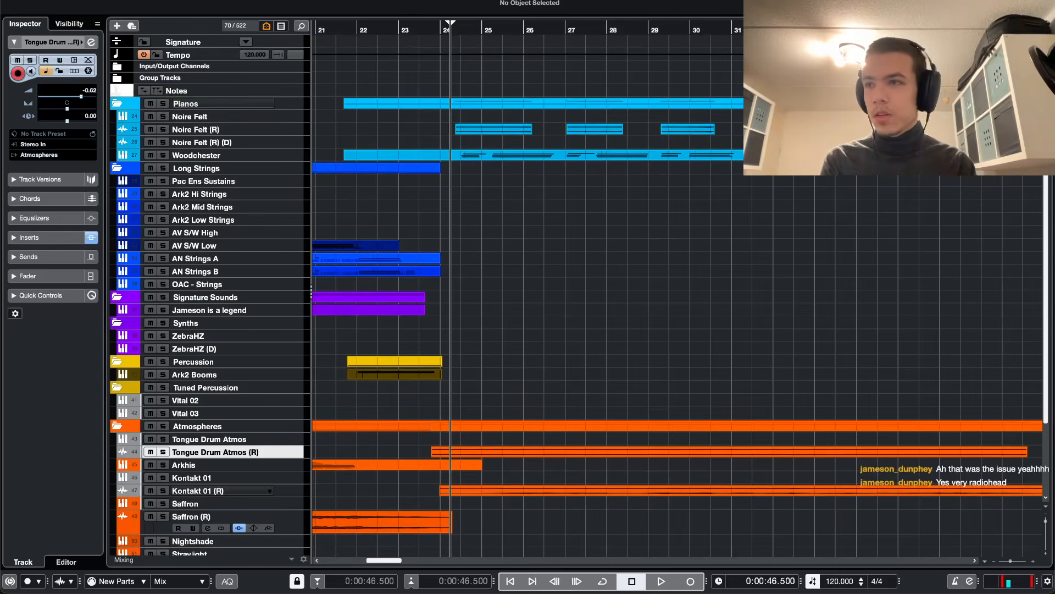
{"action": "left_click", "coordinate": [240, 106]}
{"action": "key", "text": "s"}
{"action": "key", "text": "z"}
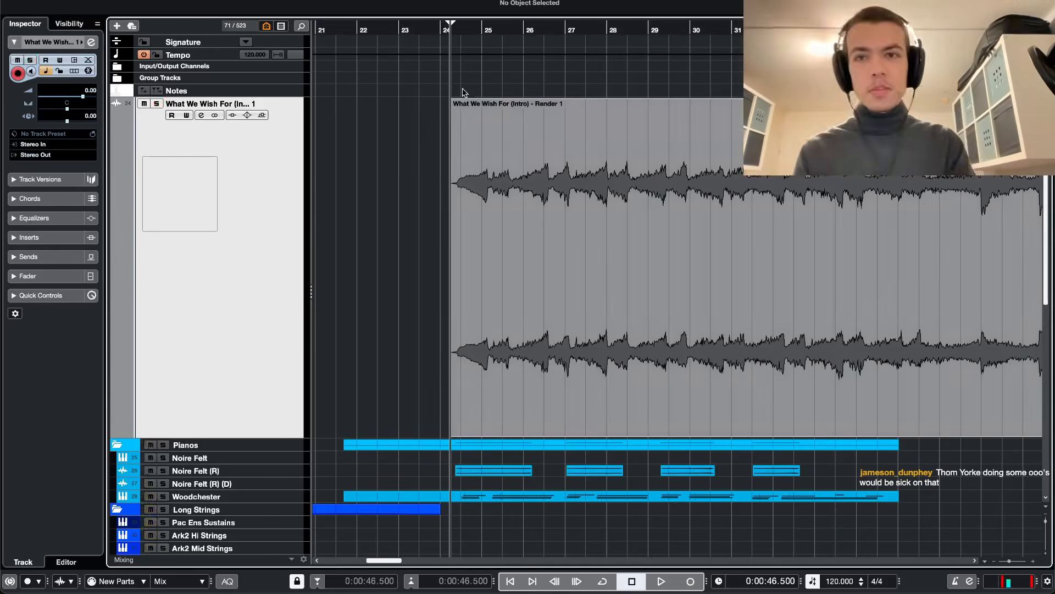
- Play the soloed What We Wish For (Intro) render from just after bar 24 to its end, adjusting the system volume while listening
{"action": "scroll", "coordinate": [427, 223], "scroll_direction": "up", "scroll_amount": 3}
{"action": "scroll", "coordinate": [375, 215], "scroll_direction": "up", "scroll_amount": 1}
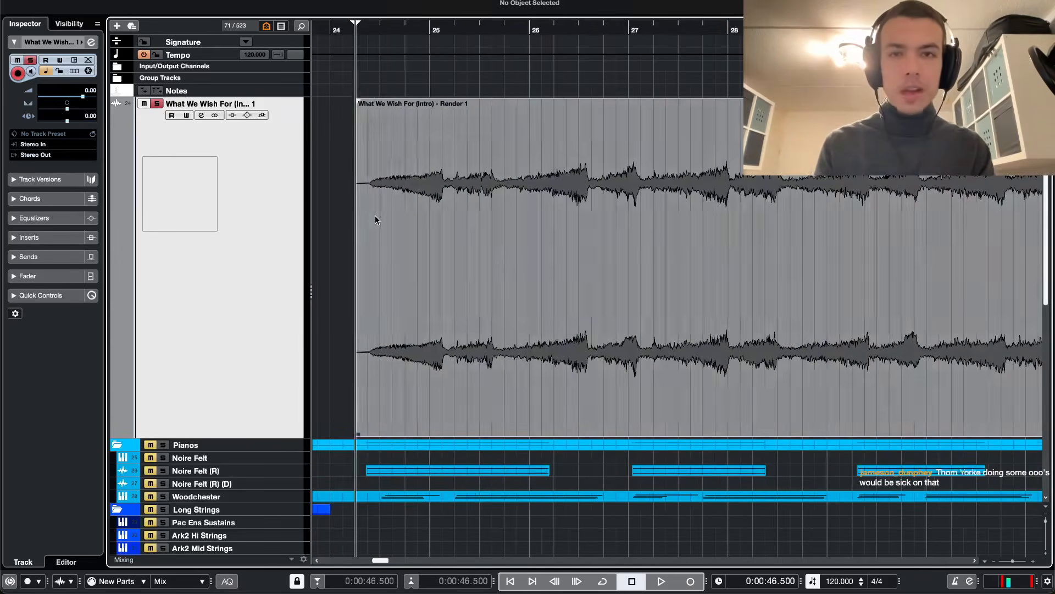
{"action": "key", "text": "space"}
{"action": "key", "text": "XF86AudioRaiseVolume"}
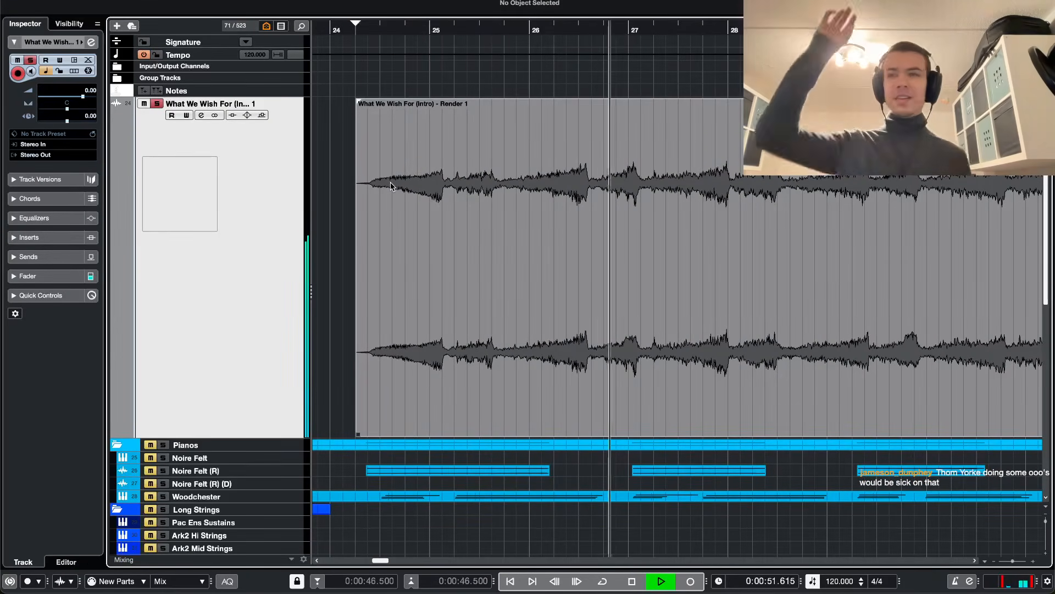
{"action": "key", "text": "XF86AudioRaiseVolume"}
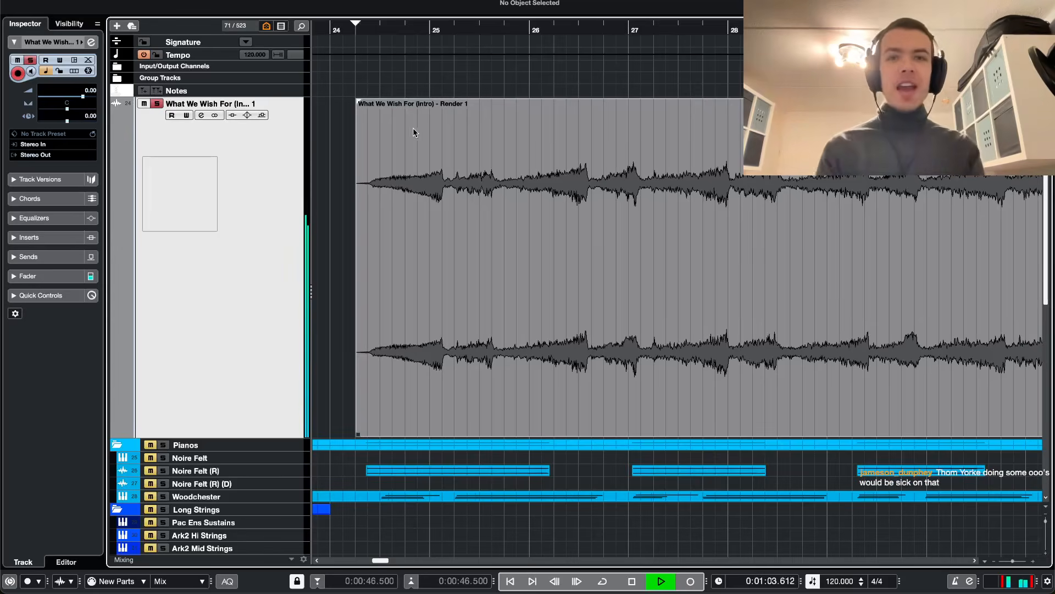
{"action": "scroll", "coordinate": [476, 189], "scroll_direction": "right", "scroll_amount": 5}
{"action": "scroll", "coordinate": [484, 187], "scroll_direction": "down", "scroll_amount": 4}
{"action": "scroll", "coordinate": [582, 146], "scroll_direction": "right", "scroll_amount": 1}
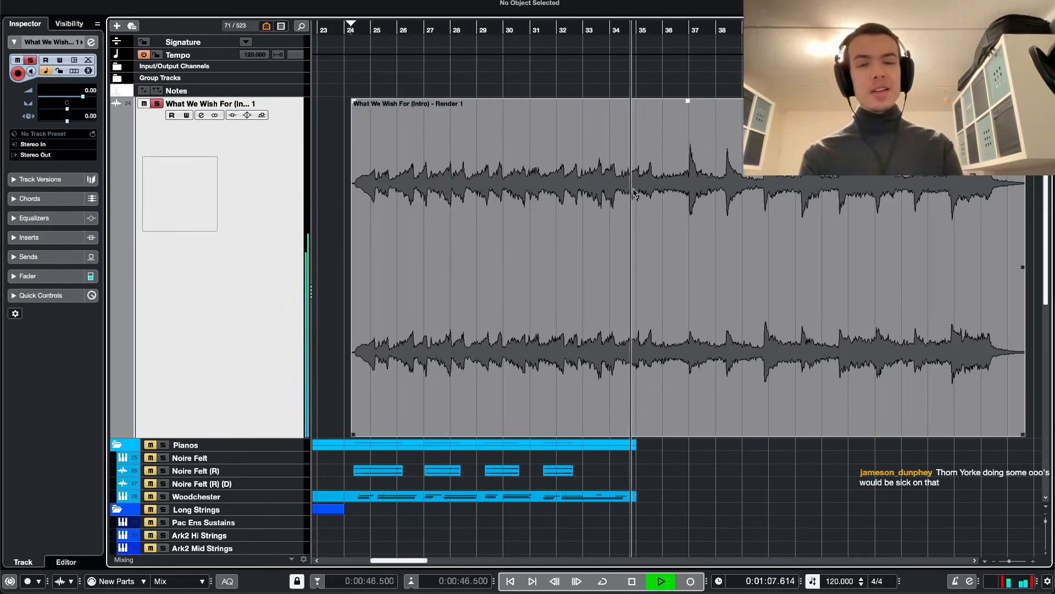
{"action": "scroll", "coordinate": [653, 258], "scroll_direction": "up", "scroll_amount": 2}
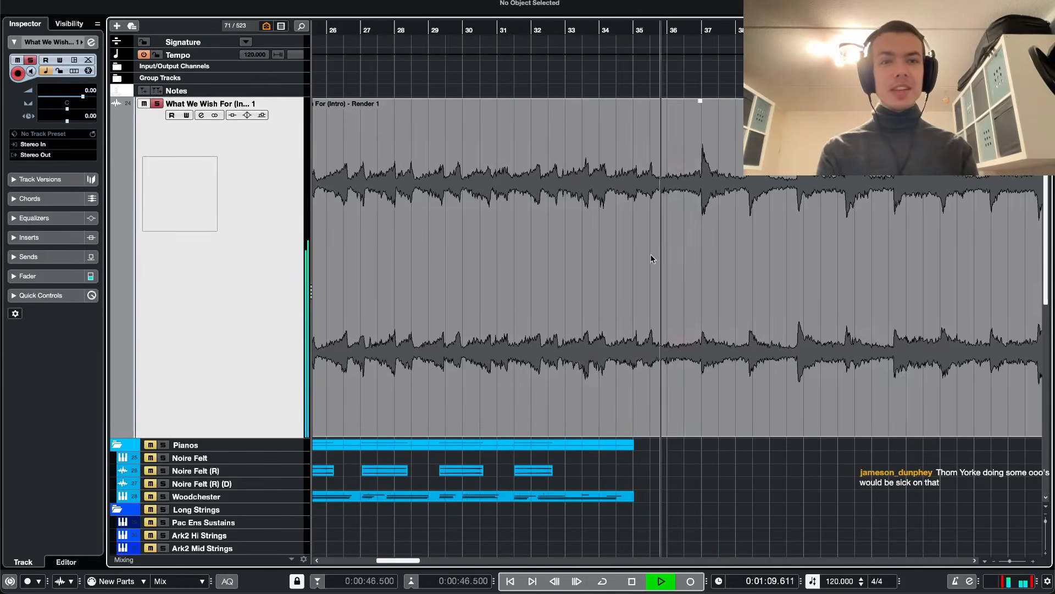
{"action": "key", "text": "XF86AudioLowerVolume"}
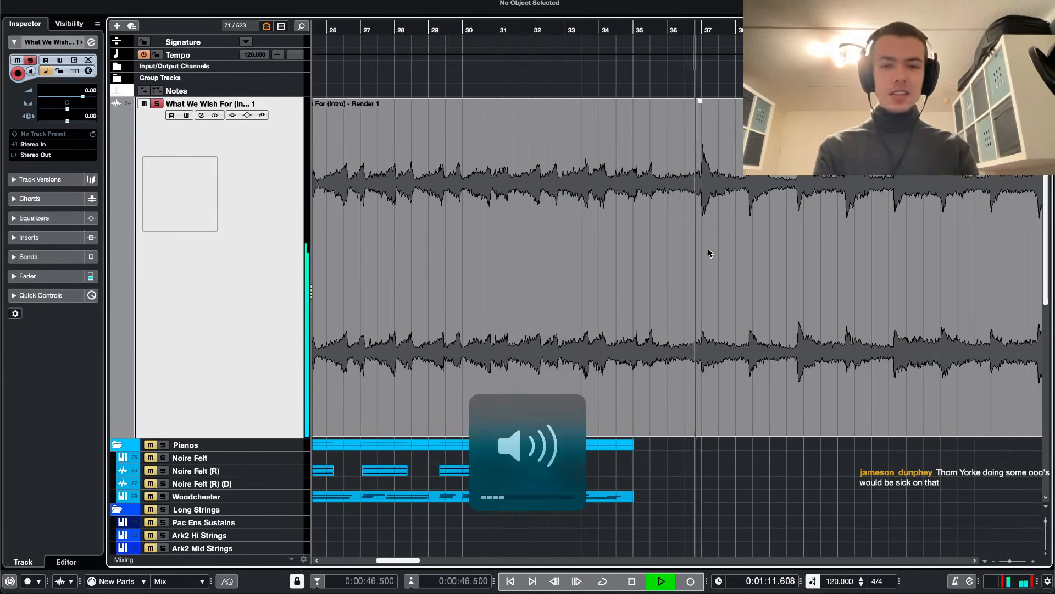
{"action": "key", "text": "XF86AudioLowerVolume"}
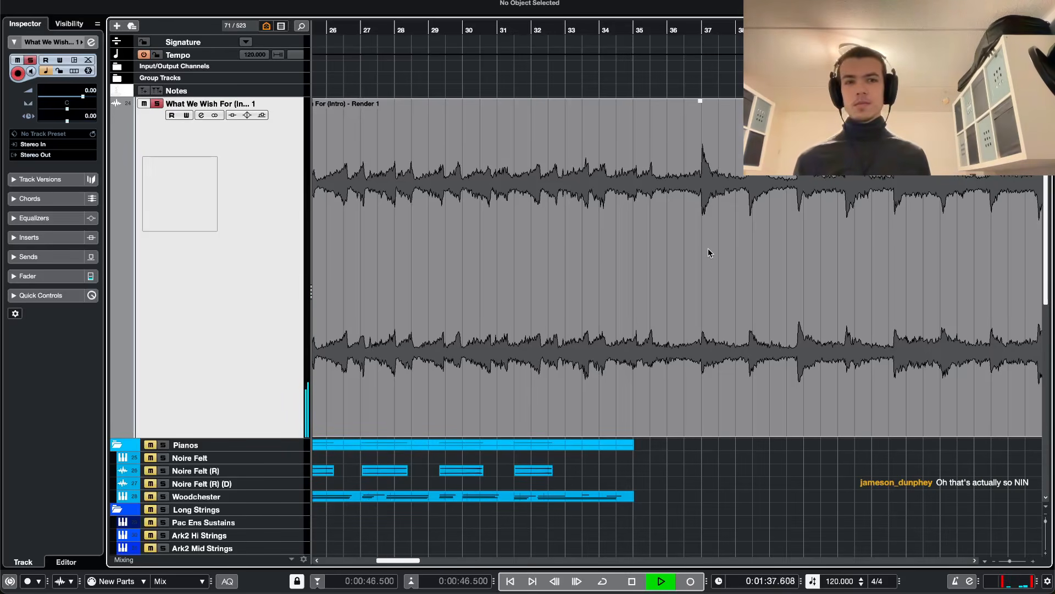
- Bring the full What We Wish For (Intro) clip into view and replay its closing section from about bar 41
{"action": "key", "text": "g"}
{"action": "key", "text": "g"}
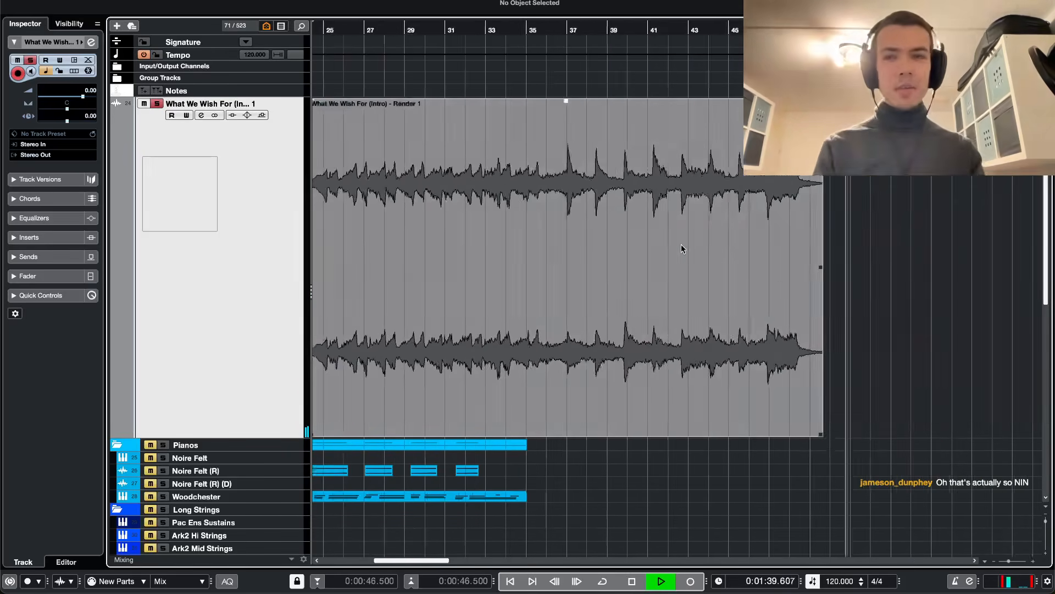
{"action": "scroll", "coordinate": [664, 250], "scroll_direction": "left", "scroll_amount": 3}
{"action": "right_click", "coordinate": [125, 196]}
{"action": "left_click", "coordinate": [239, 145]}
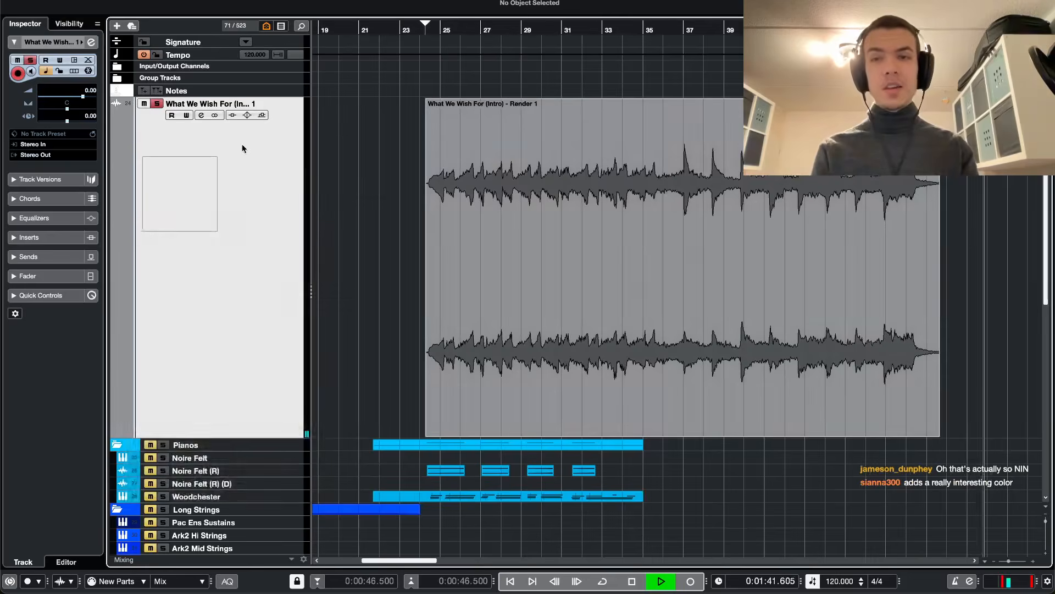
{"action": "key", "text": "alt+super+e"}
{"action": "key", "text": "alt+super+e"}
{"action": "left_click", "coordinate": [784, 31]}
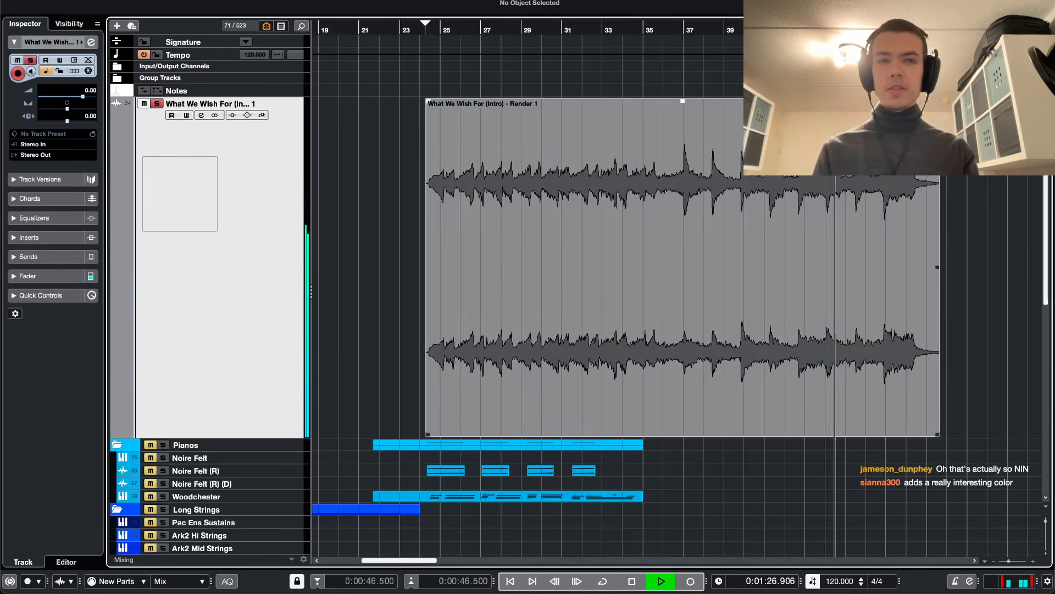
- Collapse the enlarged "What We Wish For (Intro)" reference track and remove it from the project along with its audio
{"action": "mouse_move", "coordinate": [107, 545]}
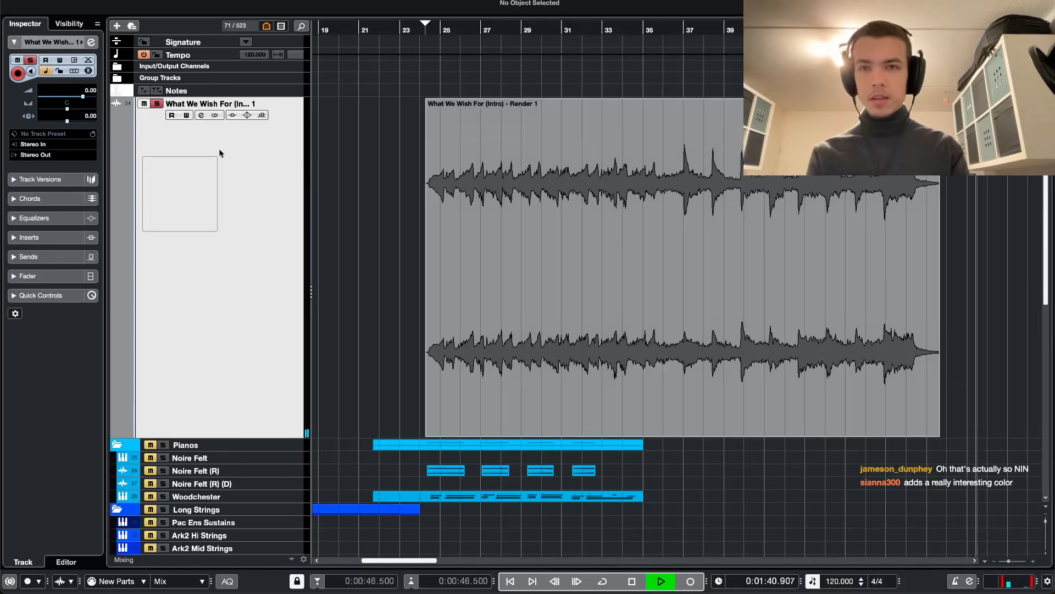
{"action": "left_click", "coordinate": [279, 161]}
{"action": "key", "text": "z"}
{"action": "right_click", "coordinate": [212, 103]}
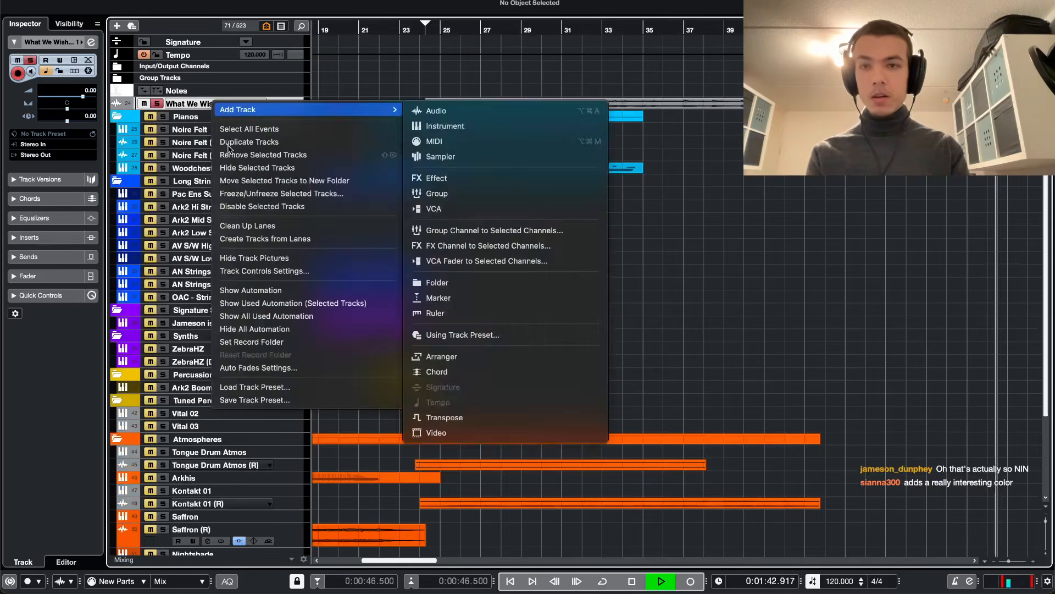
{"action": "left_click", "coordinate": [230, 155]}
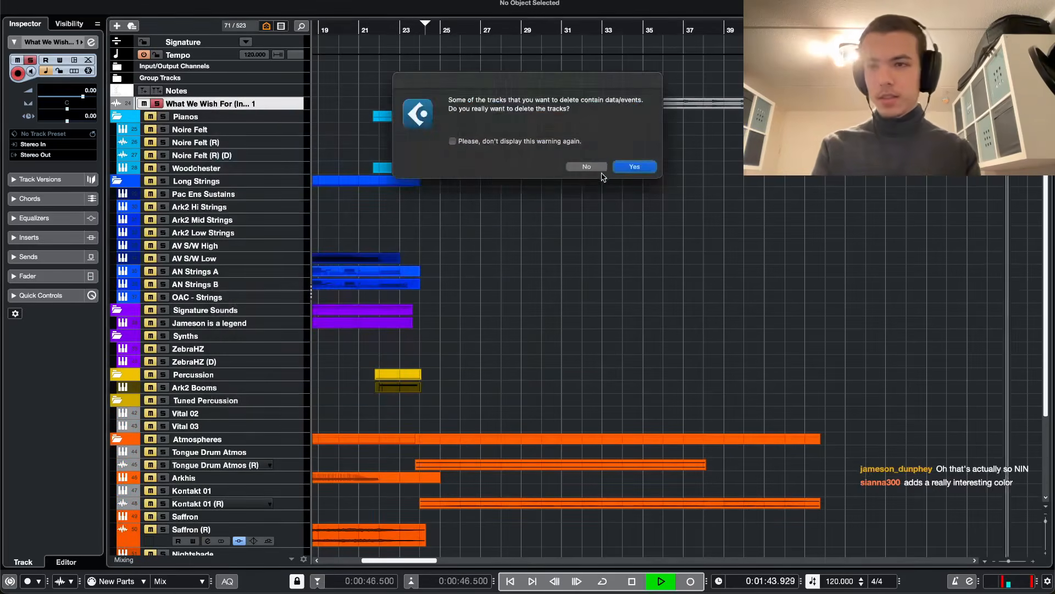
{"action": "left_click", "coordinate": [635, 166]}
- Listen to the arrangement from just after bar 24 with the volume raised, and stop playback
{"action": "scroll", "coordinate": [621, 198], "scroll_direction": "left", "scroll_amount": 5}
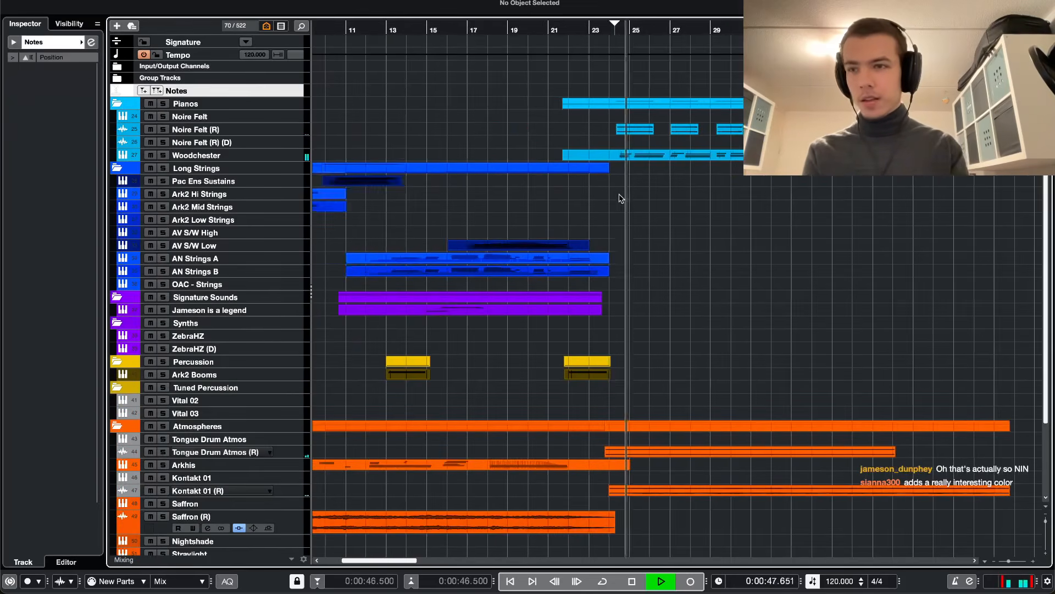
{"action": "scroll", "coordinate": [621, 198], "scroll_direction": "up", "scroll_amount": 3}
{"action": "scroll", "coordinate": [687, 213], "scroll_direction": "right", "scroll_amount": 3}
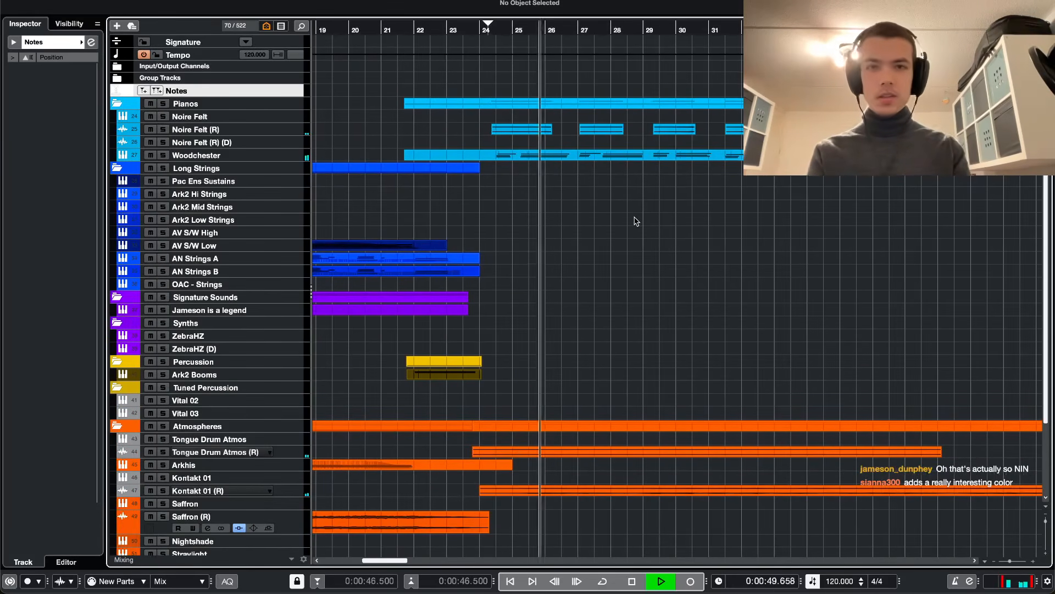
{"action": "key", "text": "XF86AudioRaiseVolume"}
{"action": "key", "text": "XF86AudioRaiseVolume"}
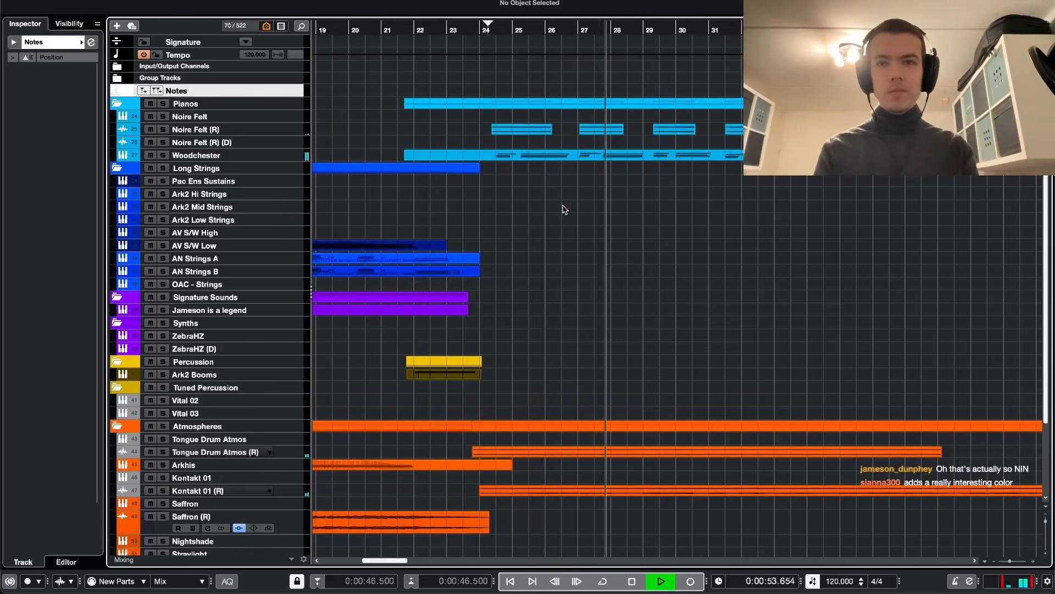
{"action": "scroll", "coordinate": [535, 104], "scroll_direction": "down", "scroll_amount": 2}
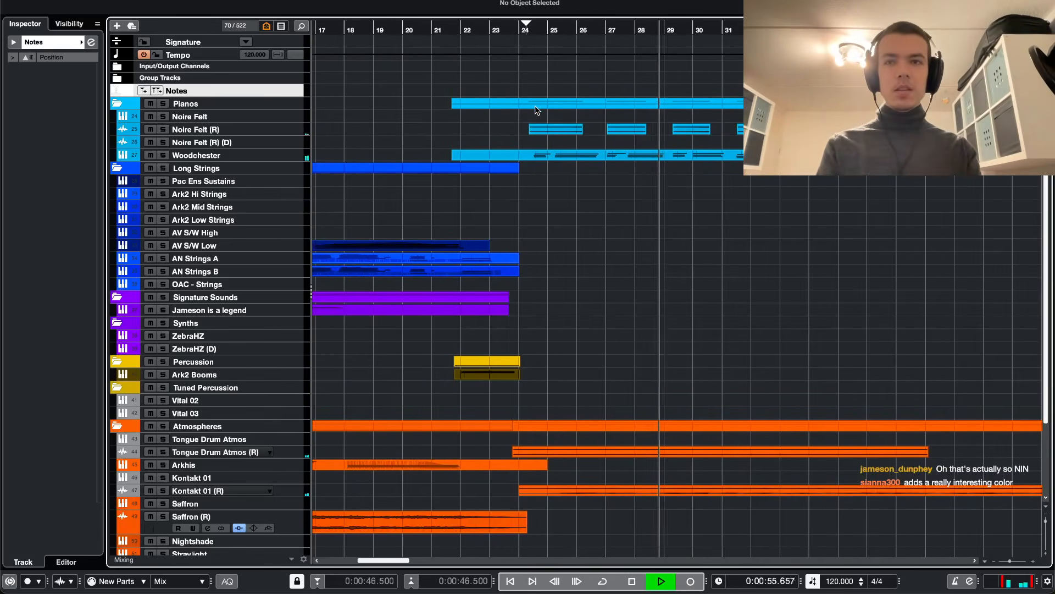
{"action": "scroll", "coordinate": [537, 110], "scroll_direction": "down", "scroll_amount": 1}
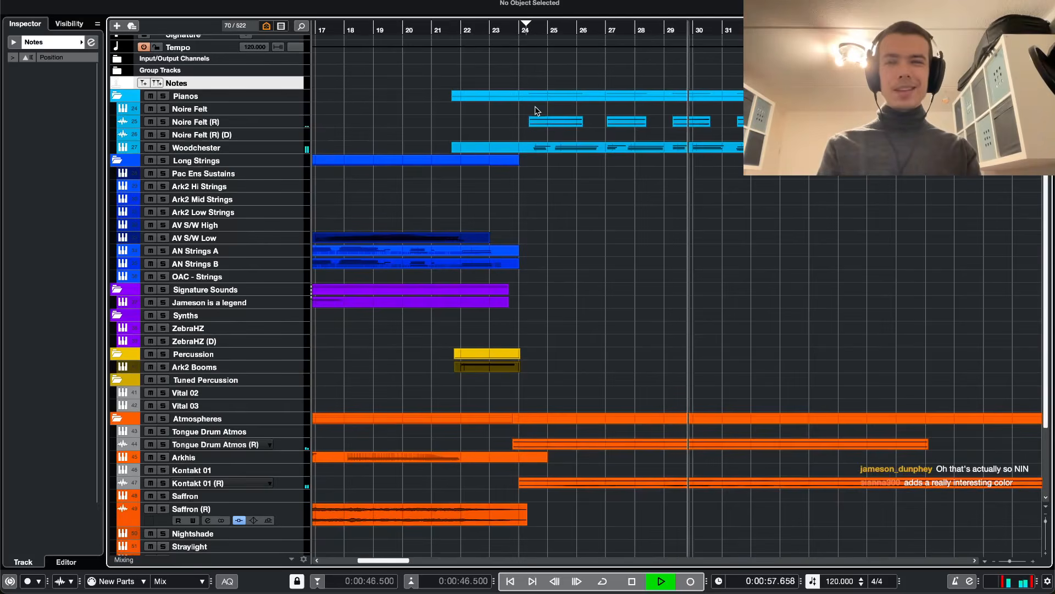
{"action": "key", "text": "space"}
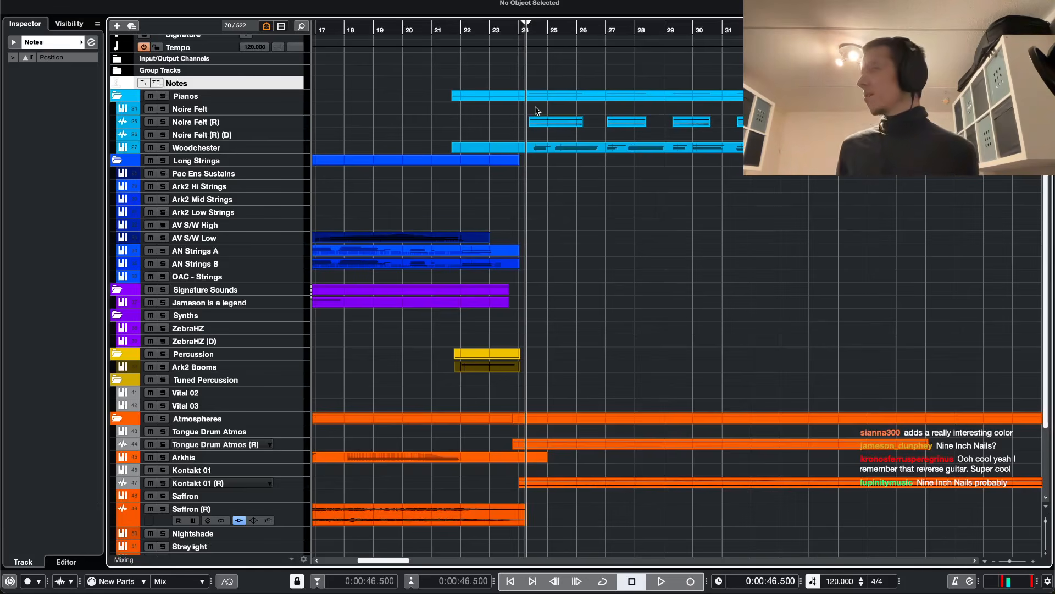
- Look over the parts around bar 24 on all tracks from Pianos down to Downers
{"action": "scroll", "coordinate": [653, 213], "scroll_direction": "down", "scroll_amount": 3}
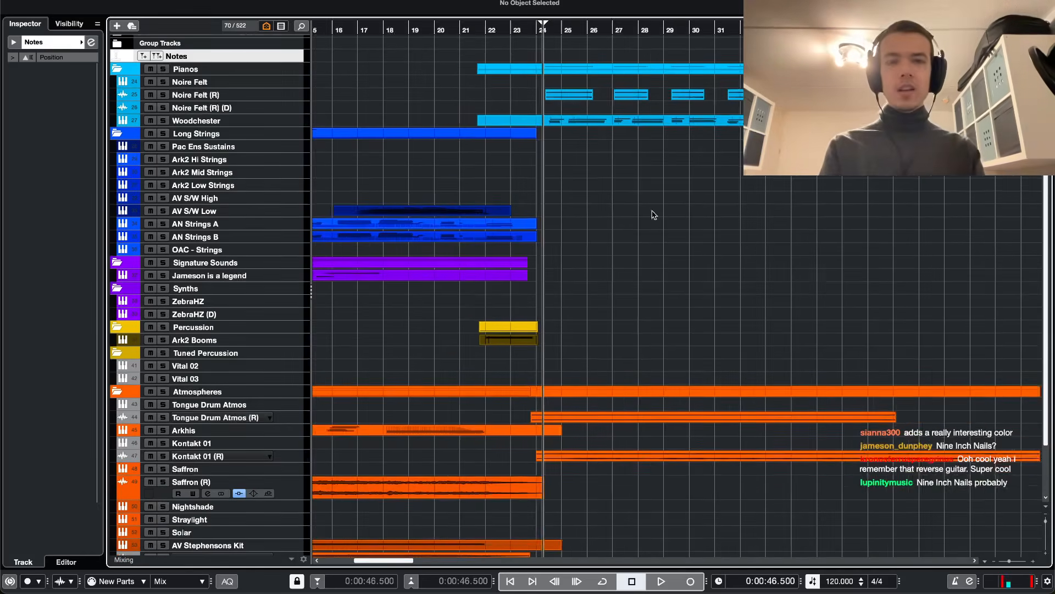
{"action": "scroll", "coordinate": [556, 224], "scroll_direction": "up", "scroll_amount": 8}
{"action": "scroll", "coordinate": [624, 215], "scroll_direction": "right", "scroll_amount": 1}
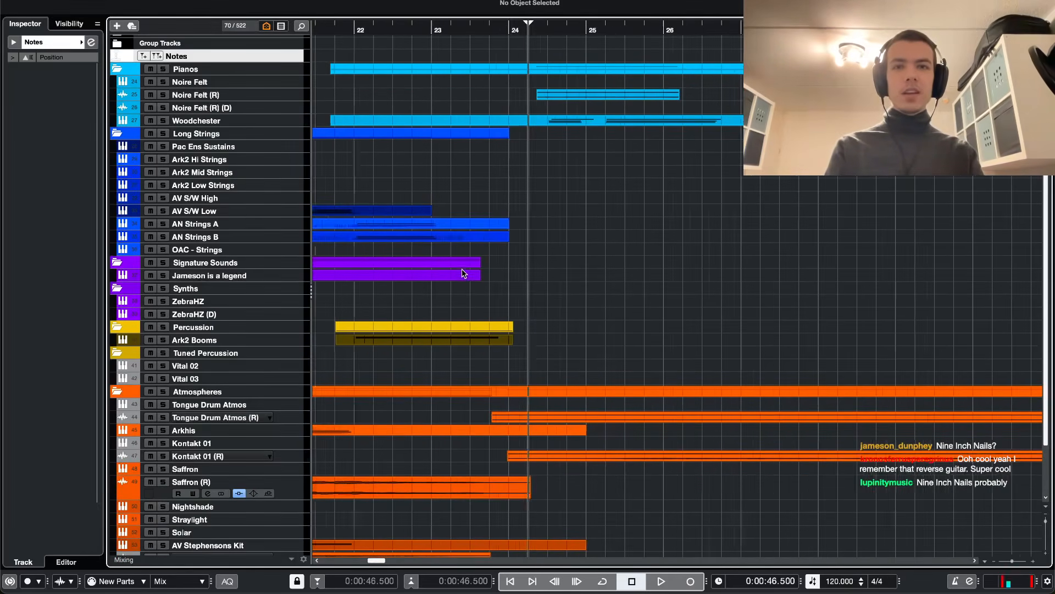
{"action": "scroll", "coordinate": [497, 277], "scroll_direction": "right", "scroll_amount": 3}
{"action": "scroll", "coordinate": [516, 282], "scroll_direction": "up", "scroll_amount": 1}
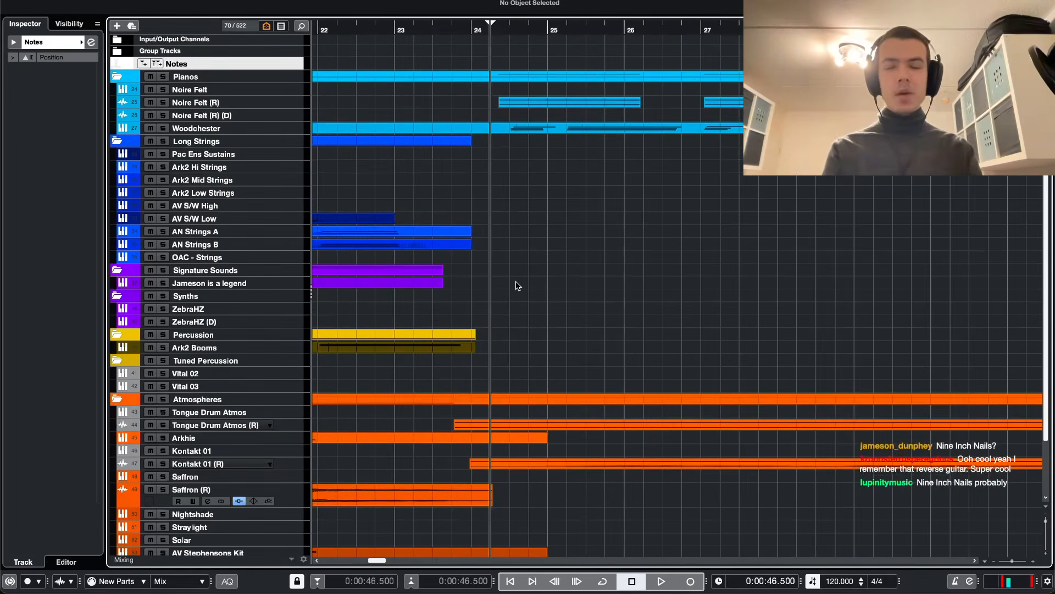
{"action": "scroll", "coordinate": [516, 282], "scroll_direction": "up", "scroll_amount": 2}
{"action": "scroll", "coordinate": [515, 282], "scroll_direction": "down", "scroll_amount": 5}
{"action": "scroll", "coordinate": [516, 281], "scroll_direction": "up", "scroll_amount": 5}
{"action": "scroll", "coordinate": [516, 281], "scroll_direction": "down", "scroll_amount": 1}
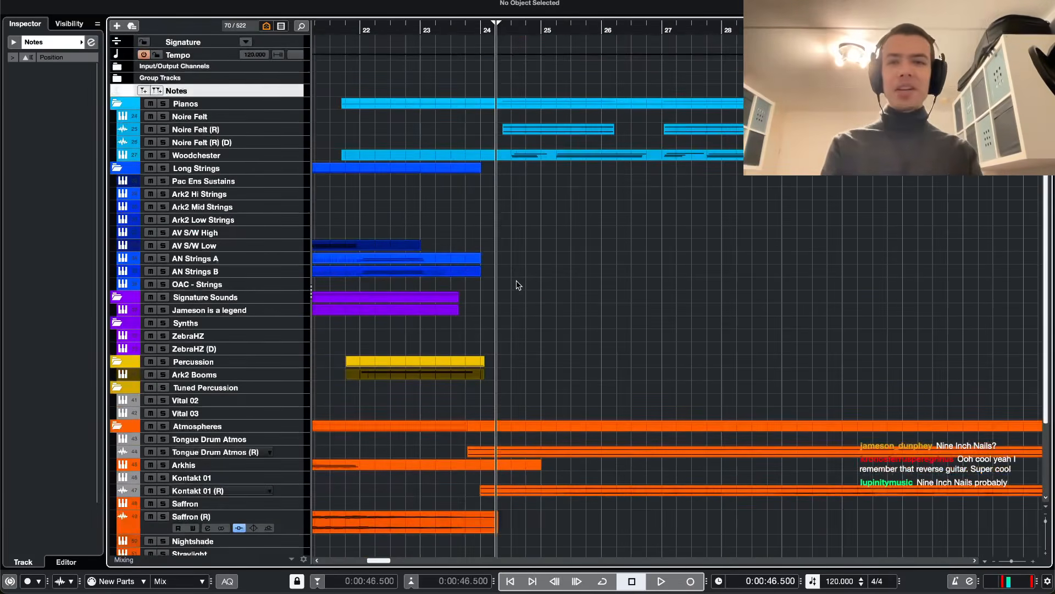
{"action": "scroll", "coordinate": [557, 288], "scroll_direction": "down", "scroll_amount": 4}
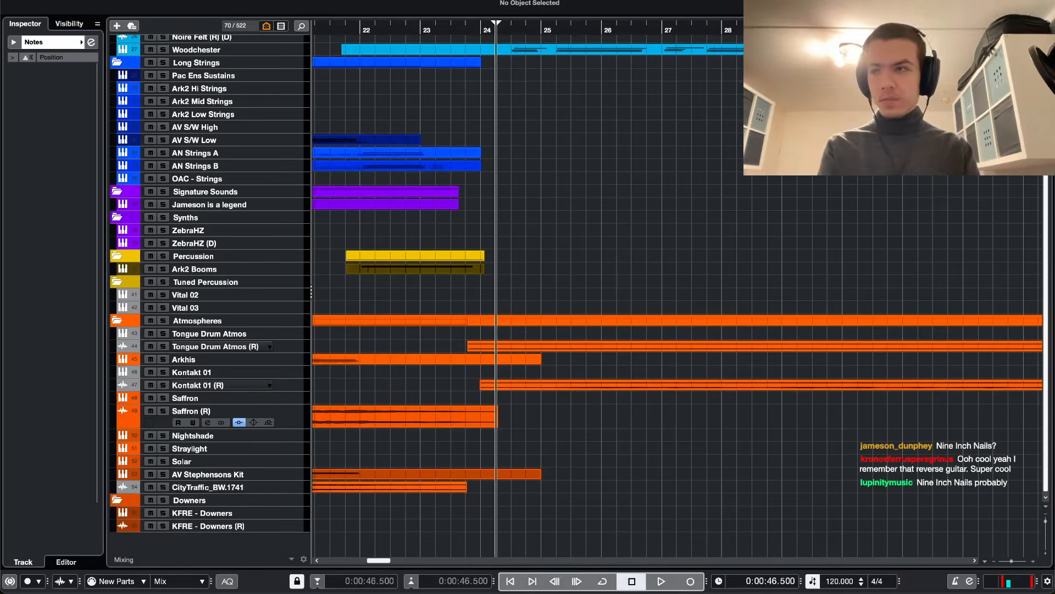
{"action": "scroll", "coordinate": [582, 202], "scroll_direction": "up", "scroll_amount": 4}
{"action": "scroll", "coordinate": [582, 203], "scroll_direction": "down", "scroll_amount": 1}
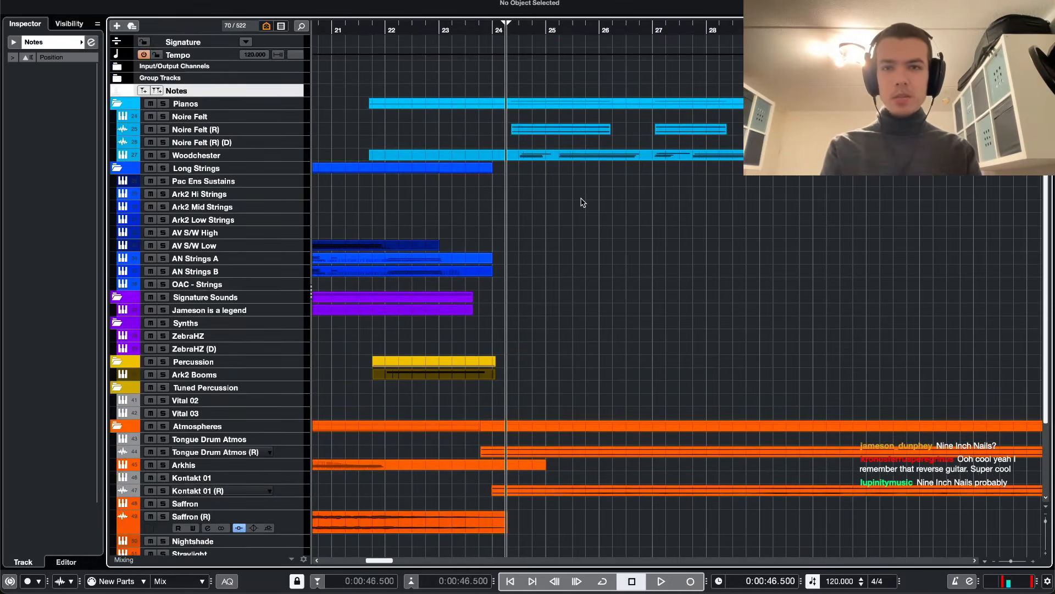
{"action": "scroll", "coordinate": [199, 311], "scroll_direction": "down", "scroll_amount": 4}
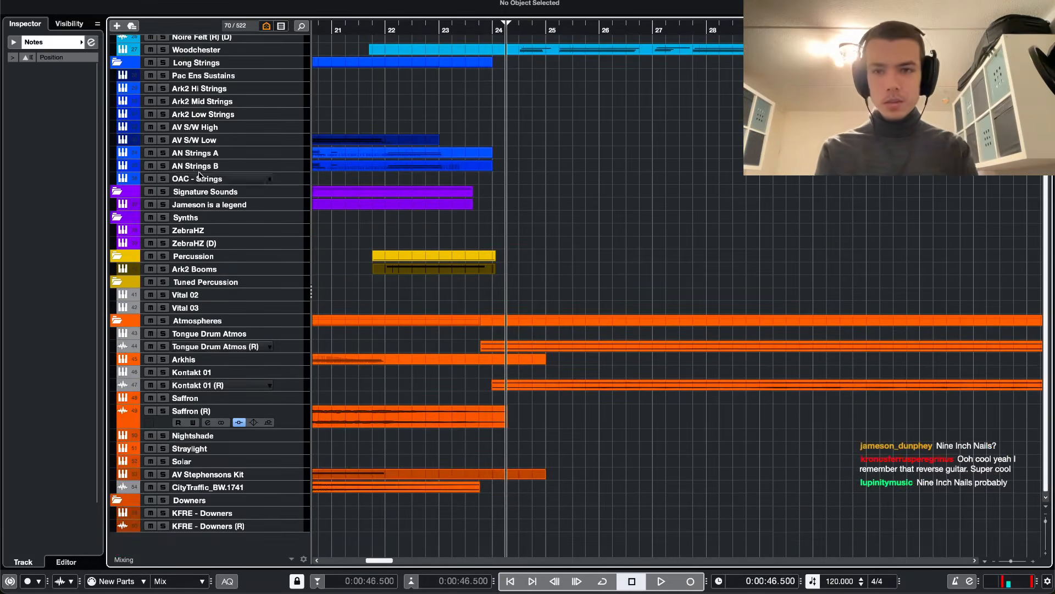
- Show all hidden template tracks, look through the available string instruments, and return to the reduced track list
{"action": "left_click", "coordinate": [217, 177]}
{"action": "key", "text": "shift+a"}
{"action": "scroll", "coordinate": [224, 290], "scroll_direction": "down", "scroll_amount": 20}
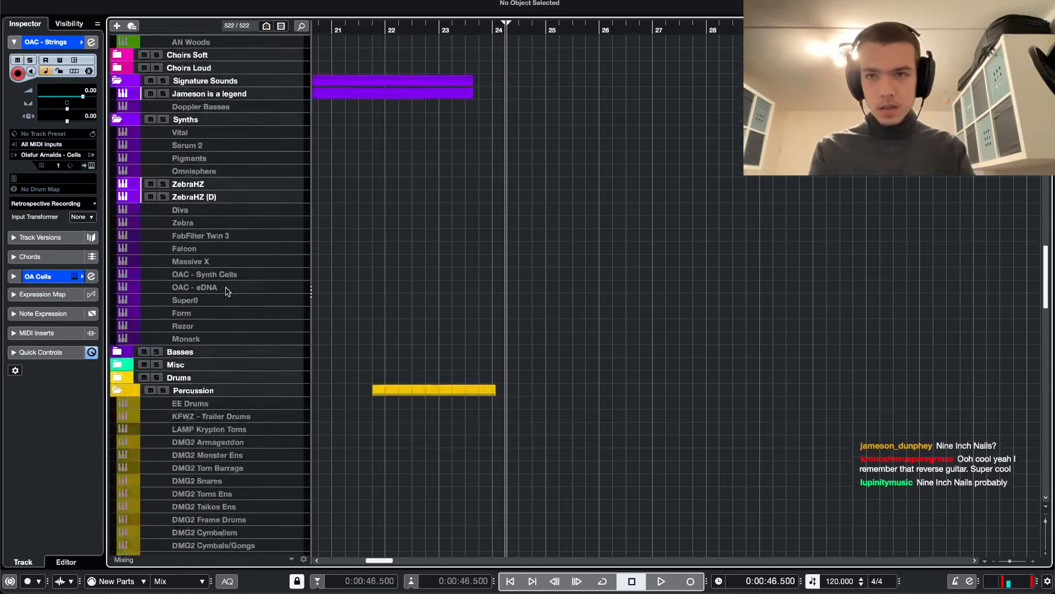
{"action": "scroll", "coordinate": [226, 293], "scroll_direction": "up", "scroll_amount": 20}
{"action": "scroll", "coordinate": [231, 296], "scroll_direction": "down", "scroll_amount": 5}
{"action": "scroll", "coordinate": [231, 301], "scroll_direction": "down", "scroll_amount": 12}
{"action": "scroll", "coordinate": [144, 190], "scroll_direction": "up", "scroll_amount": 2}
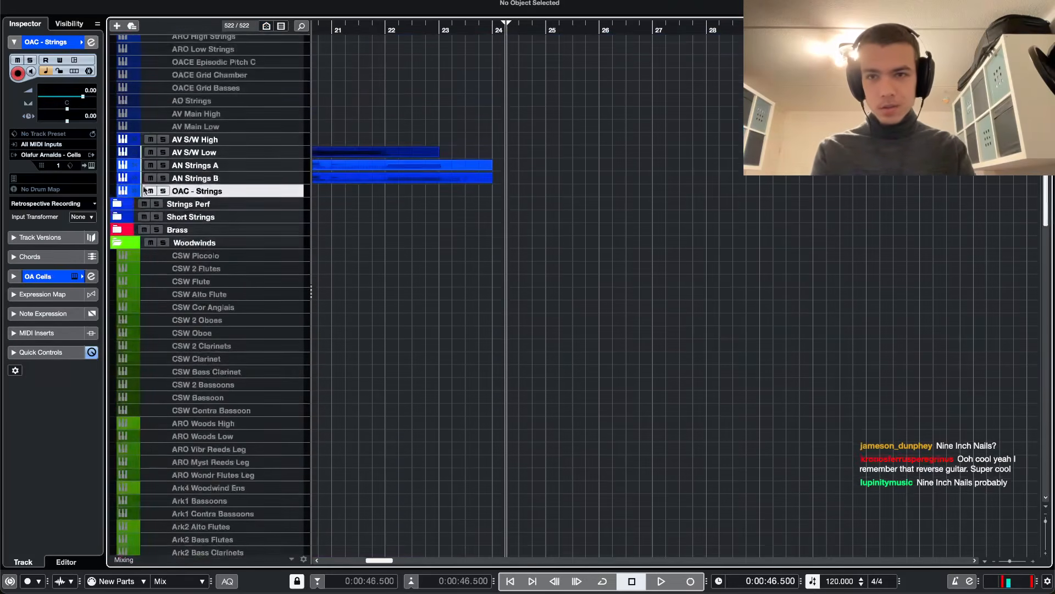
{"action": "scroll", "coordinate": [190, 167], "scroll_direction": "up", "scroll_amount": 4}
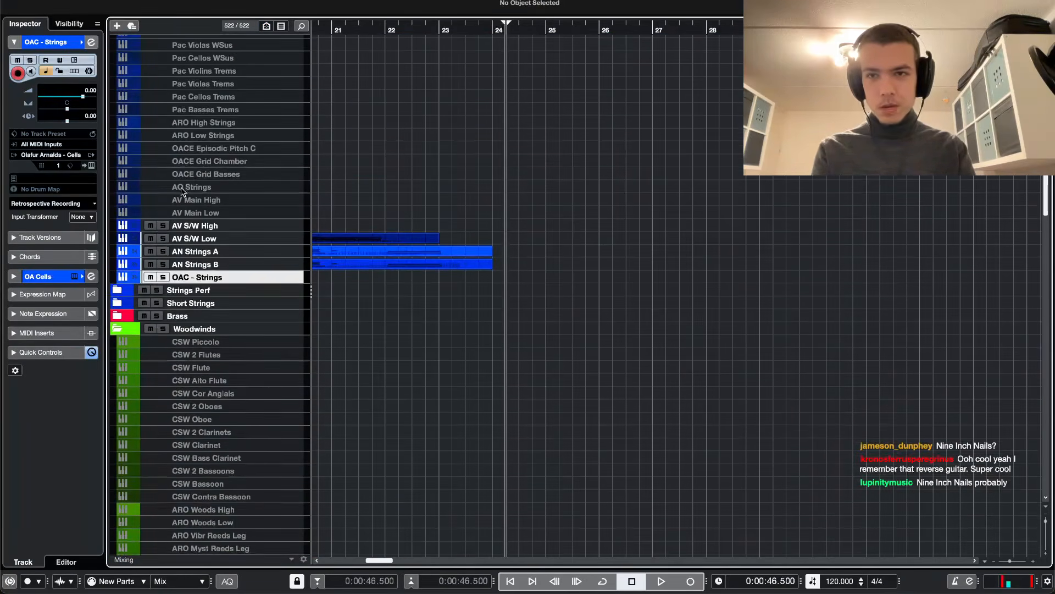
{"action": "scroll", "coordinate": [190, 167], "scroll_direction": "up", "scroll_amount": 8}
{"action": "scroll", "coordinate": [189, 349], "scroll_direction": "down", "scroll_amount": 3}
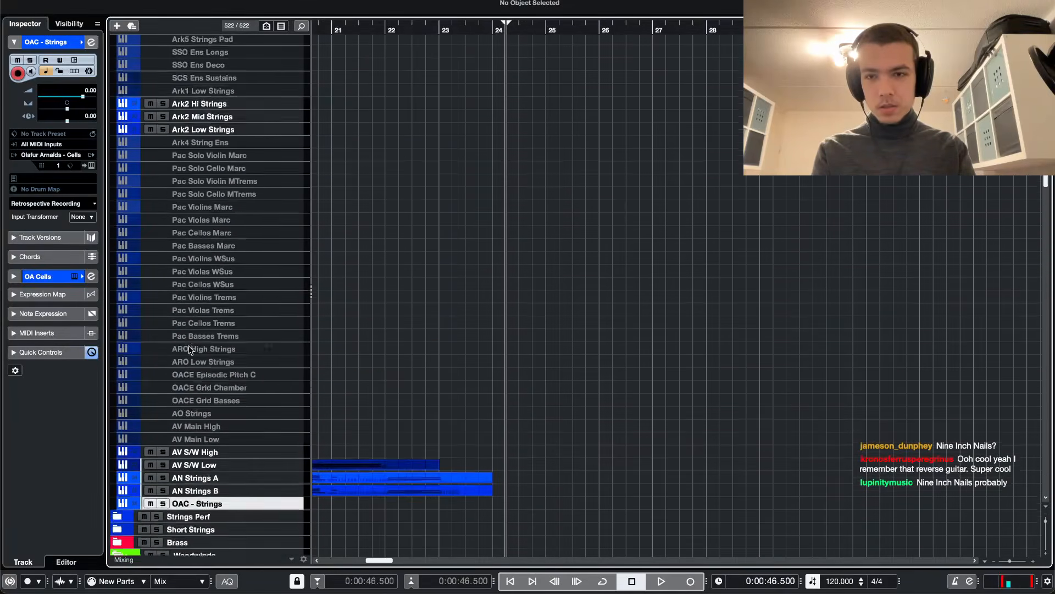
{"action": "scroll", "coordinate": [189, 350], "scroll_direction": "up", "scroll_amount": 12}
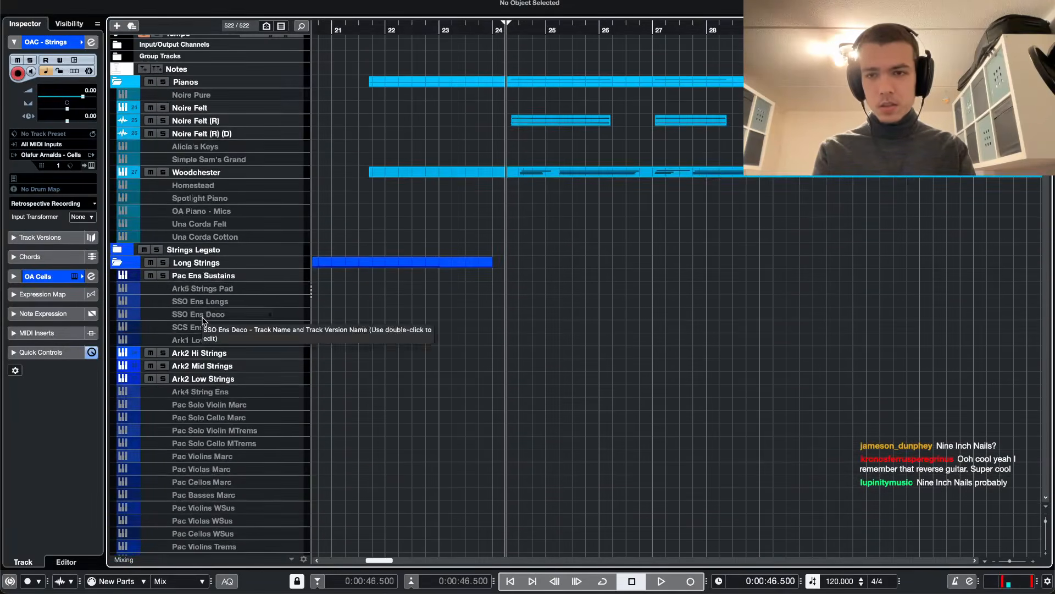
{"action": "key", "text": "v"}
- Add three Kontakt instrument tracks below Pac Ens Sustains, with their audio outputs routed to the Strings group
{"action": "right_click", "coordinate": [209, 159]}
{"action": "mouse_move", "coordinate": [214, 159]}
{"action": "left_click", "coordinate": [534, 173]}
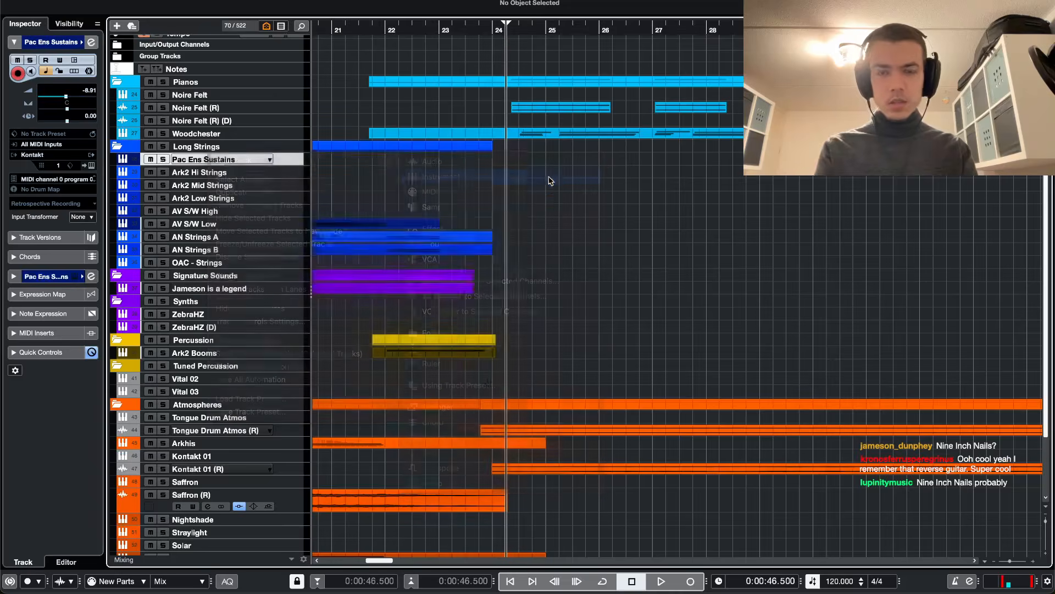
{"action": "left_click", "coordinate": [450, 230]}
{"action": "type", "text": "k"}
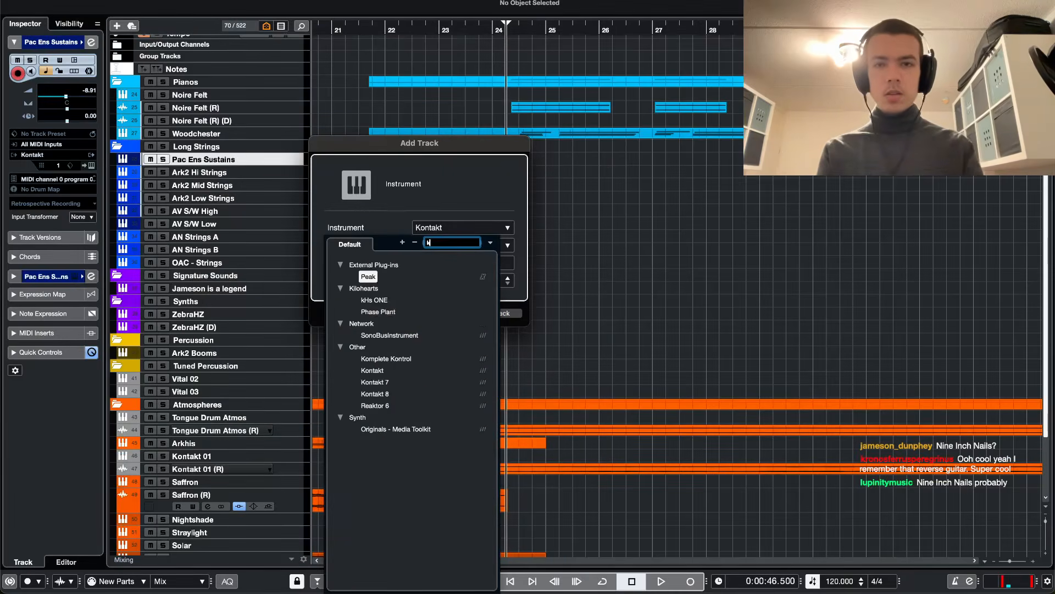
{"action": "left_click", "coordinate": [495, 185]}
{"action": "left_click", "coordinate": [476, 246]}
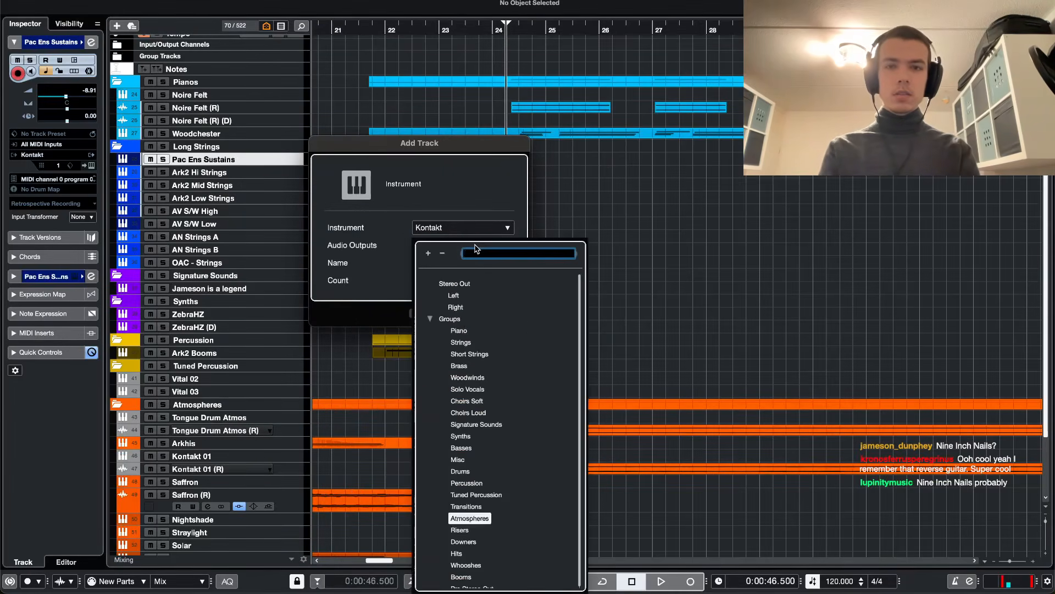
{"action": "type", "text": "str"}
{"action": "key", "text": "Return"}
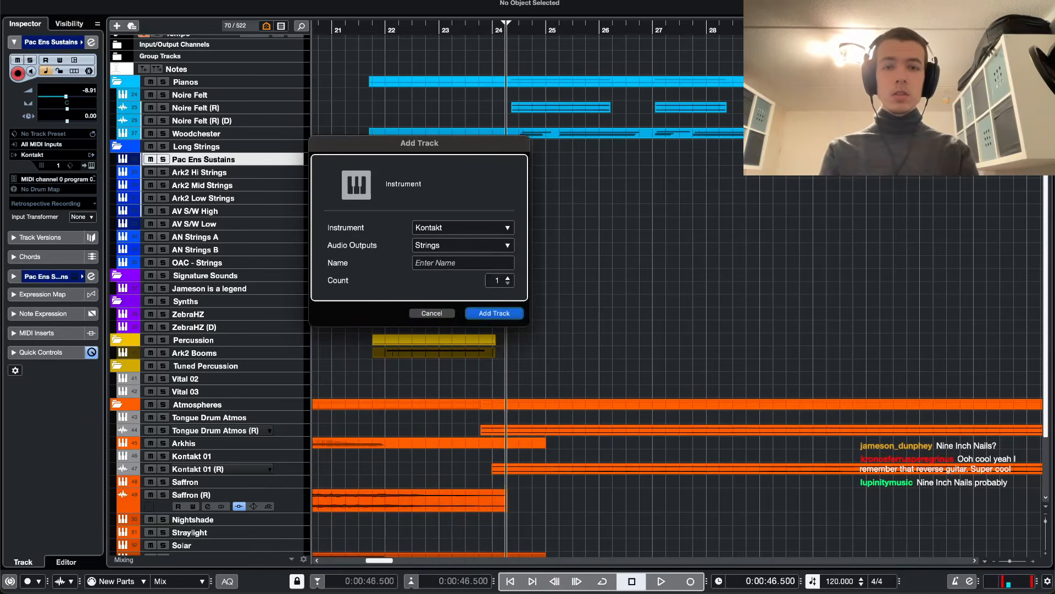
{"action": "left_click", "coordinate": [507, 277]}
{"action": "left_click", "coordinate": [493, 313]}
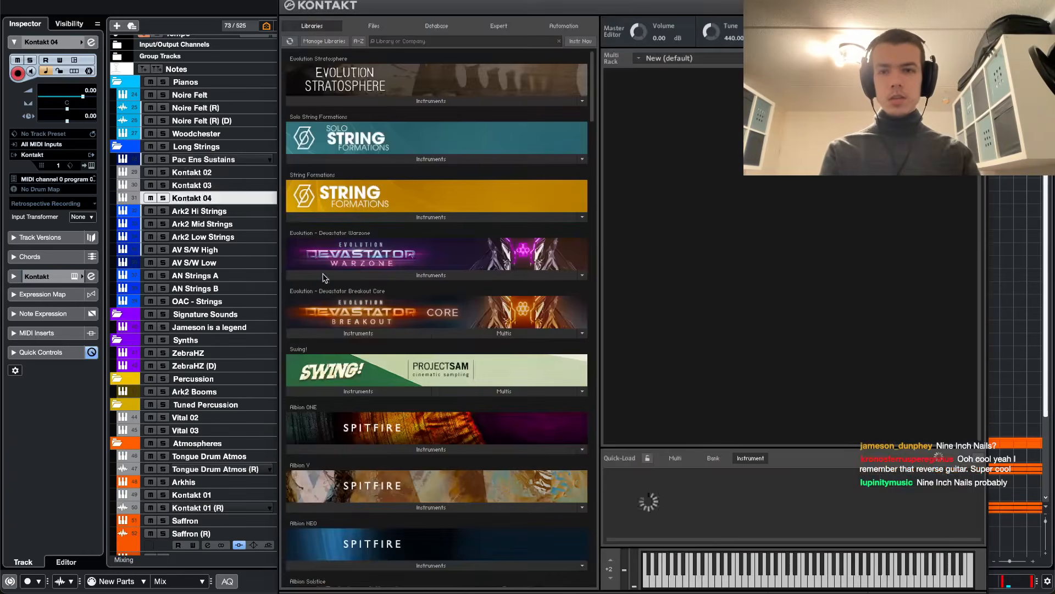
- Move the three new Kontakt tracks below OAC - Strings in the Long Strings folder and select Kontakt 02
{"action": "left_click", "coordinate": [217, 172], "text": "shift"}
{"action": "left_click_drag", "start_coordinate": [217, 172], "coordinate": [209, 268]}
{"action": "left_click", "coordinate": [214, 275]}
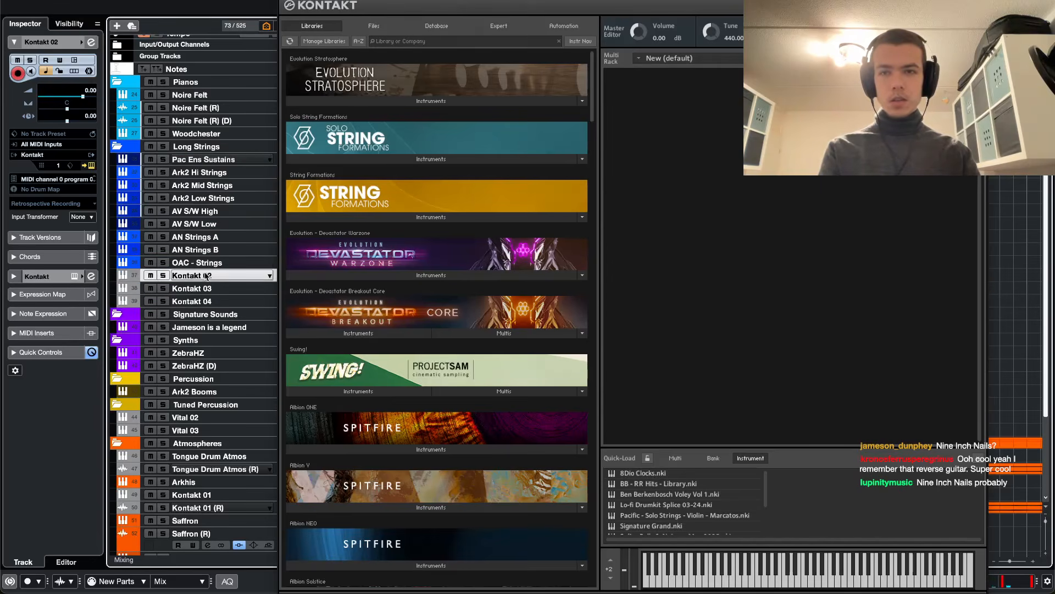
- Load 01. Chordal Textures from the Solo String Formations library into Kontakt and close the instrument window
{"action": "left_click", "coordinate": [399, 160]}
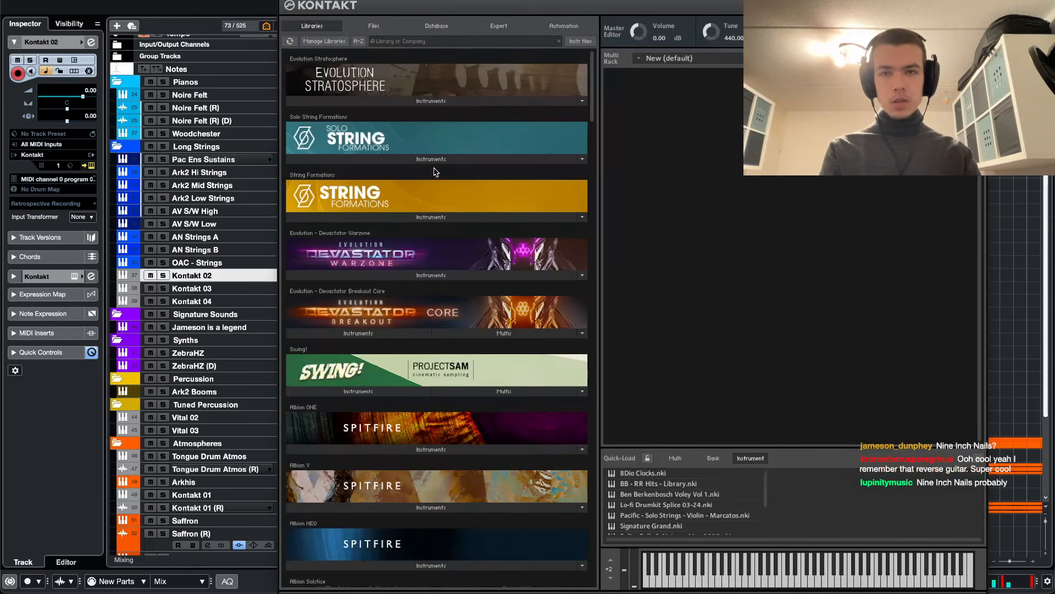
{"action": "left_click", "coordinate": [379, 159]}
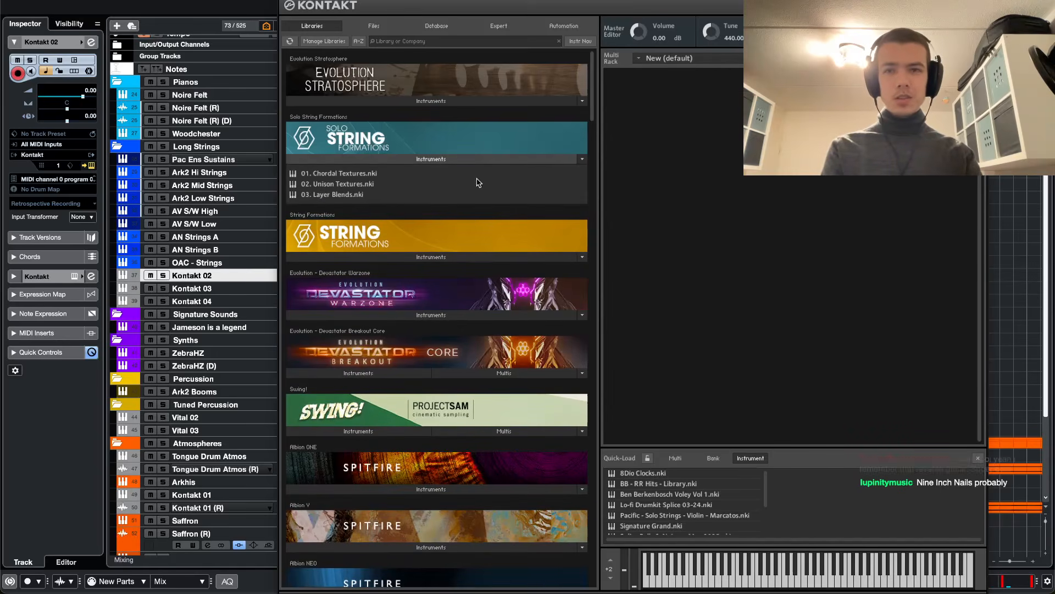
{"action": "double_click", "coordinate": [346, 174]}
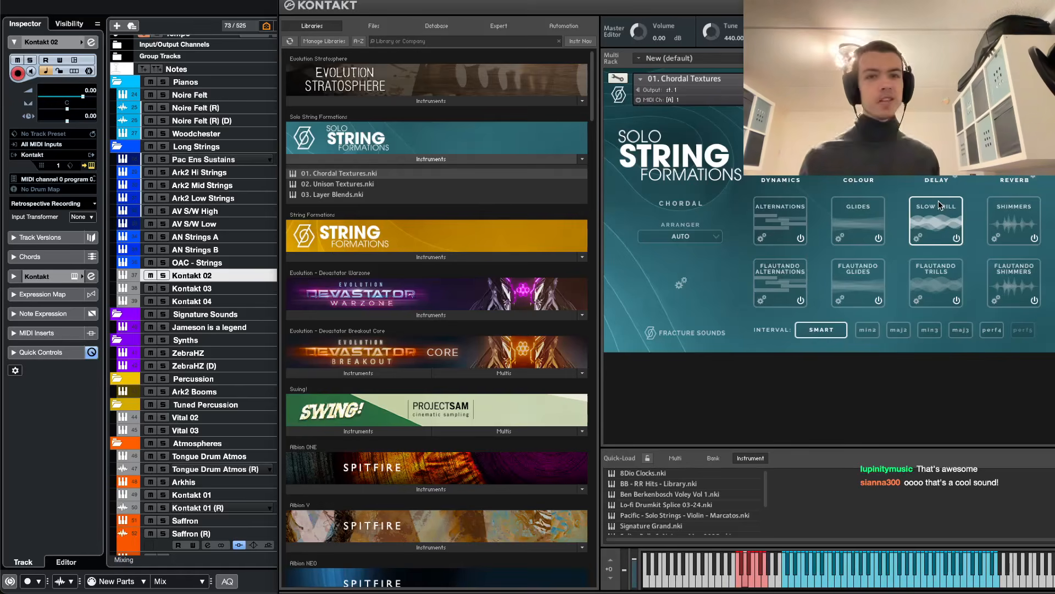
{"action": "key", "text": "super+w"}
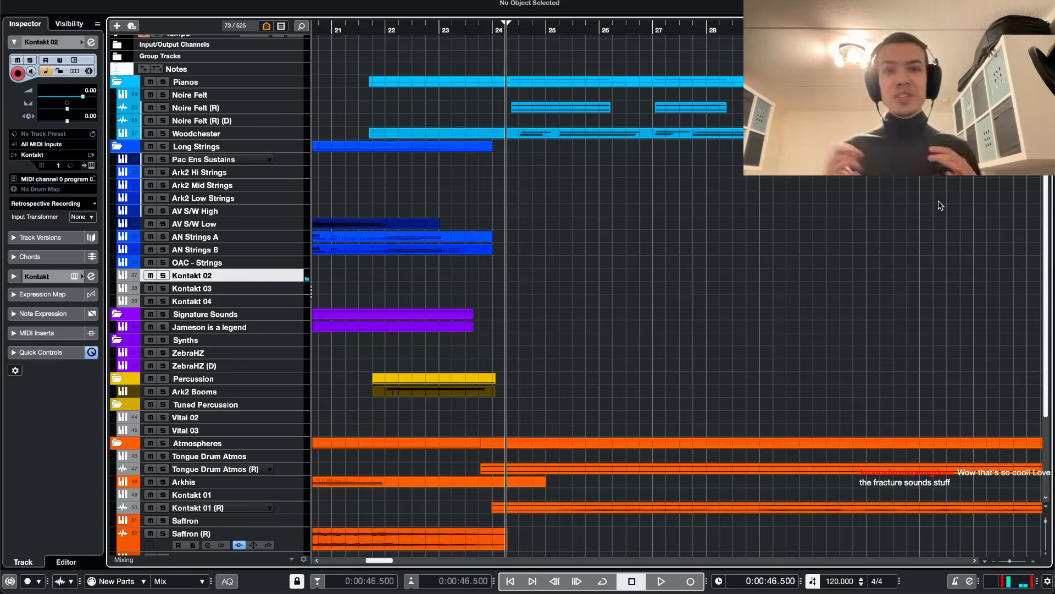
- Try recording a part on the Kontakt 02 track from bar 23, discard the take and return to the left locator
{"action": "left_click", "coordinate": [407, 28]}
{"action": "key", "text": "space"}
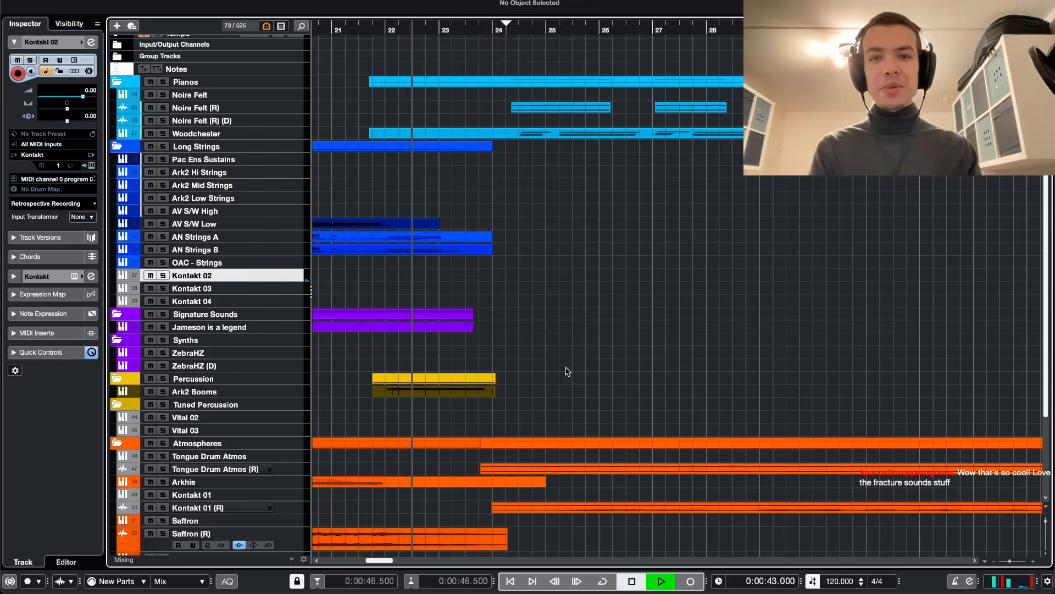
{"action": "left_click", "coordinate": [688, 581]}
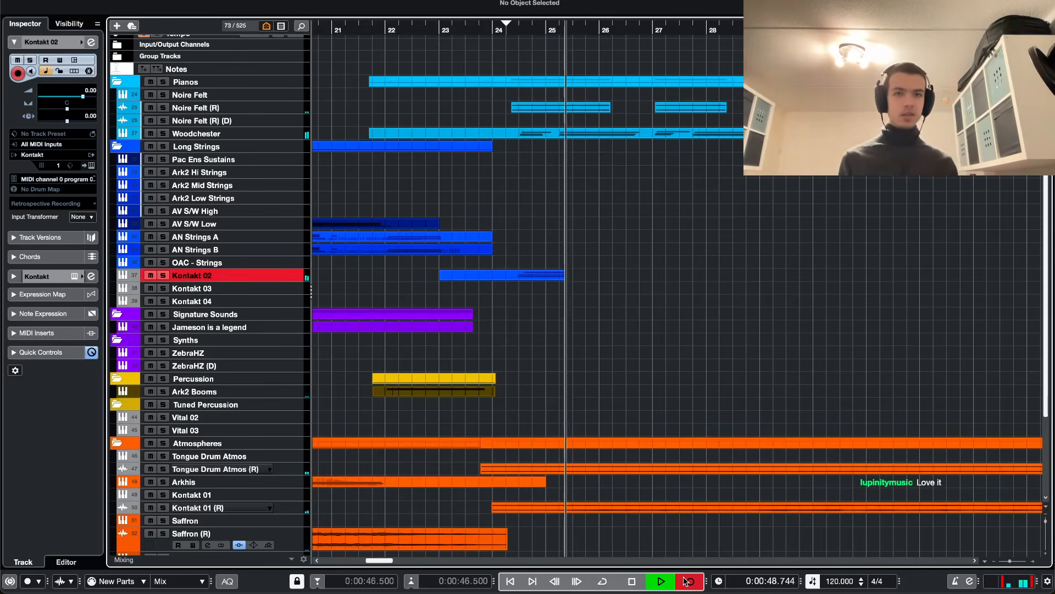
{"action": "key", "text": "space"}
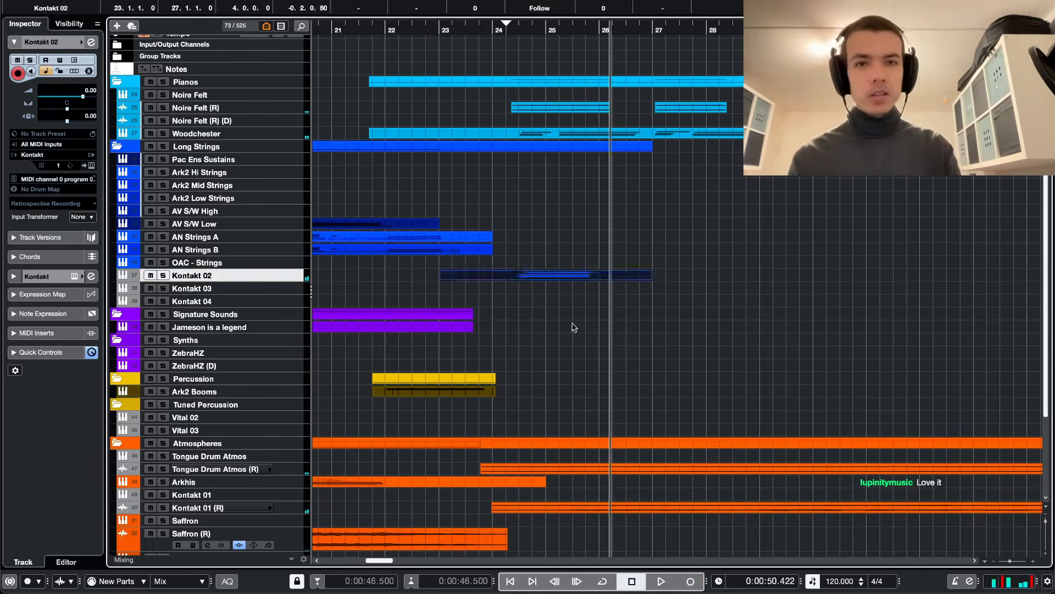
{"action": "key", "text": "Delete"}
{"action": "key", "text": "KP_1"}
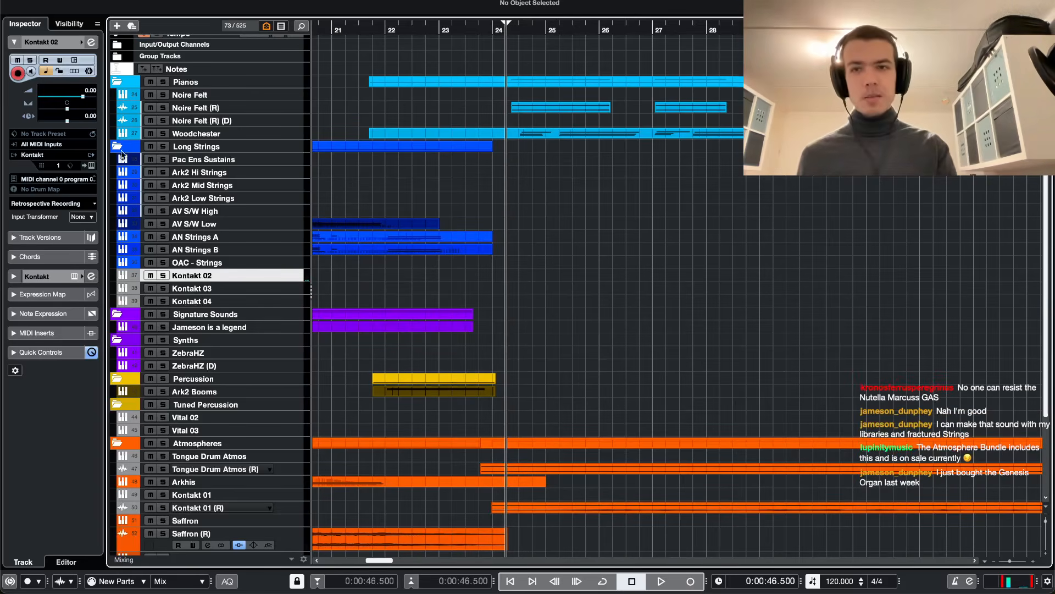
- Audition the sounds of the Noire Felt, Woodchester and Vital 02 tracks and the Signature Sounds instrument track
{"action": "left_click", "coordinate": [193, 97]}
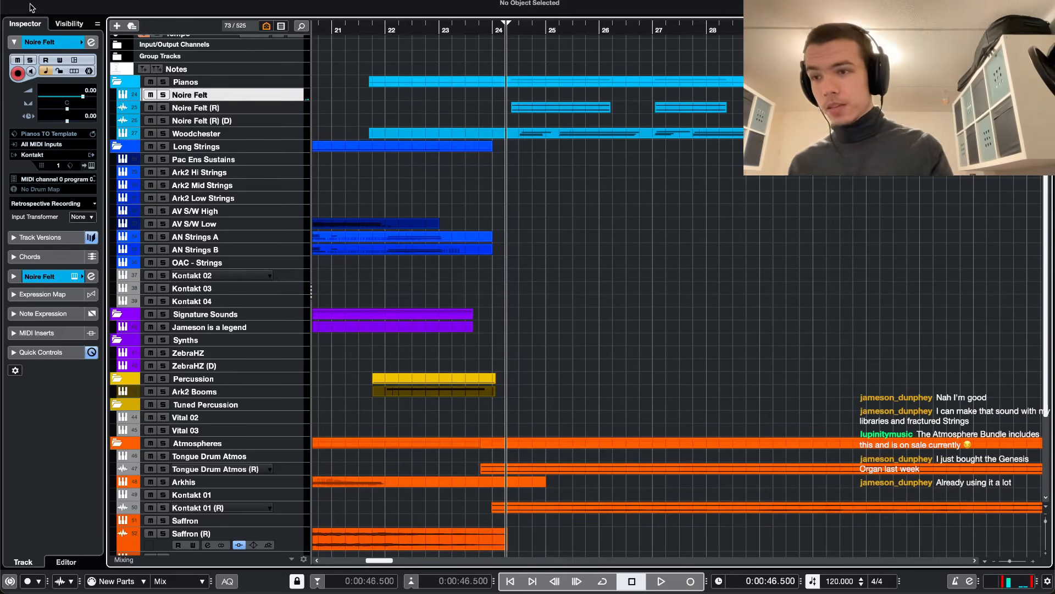
{"action": "left_click", "coordinate": [220, 134]}
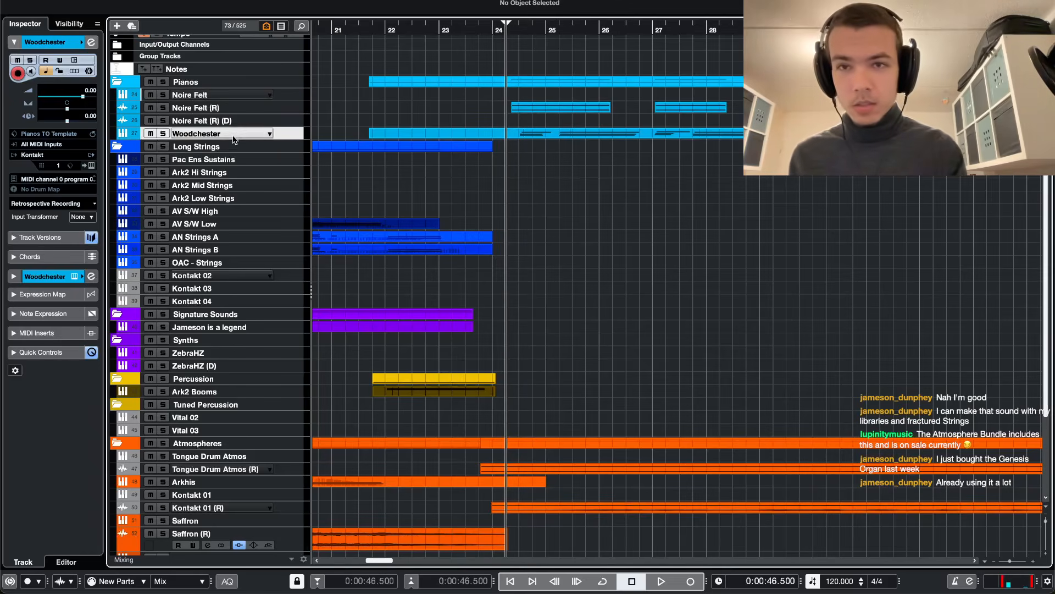
{"action": "left_click", "coordinate": [225, 405]}
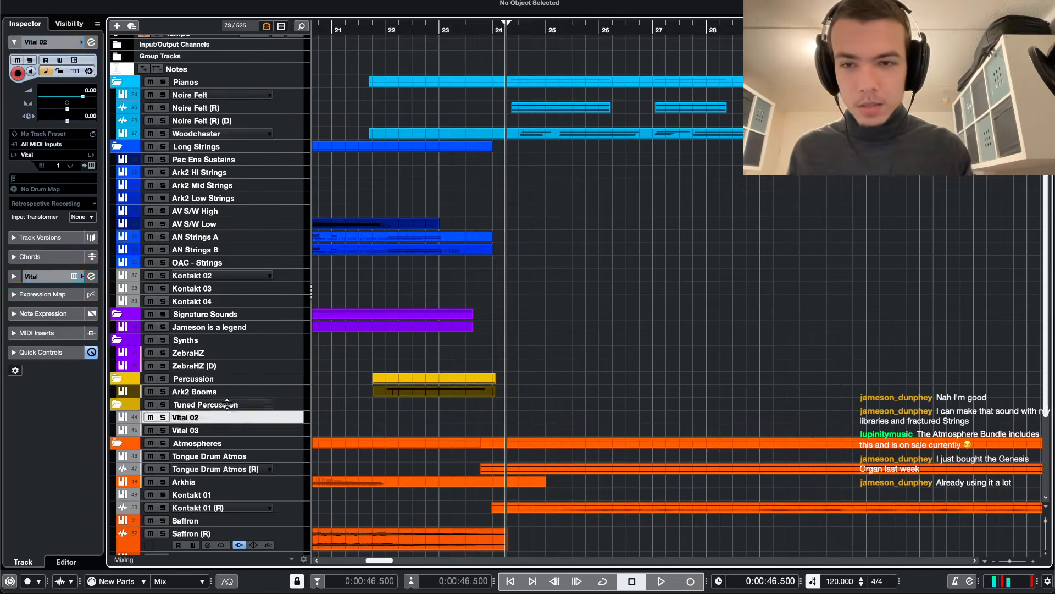
{"action": "left_click", "coordinate": [226, 328]}
- Try Slow Trill in Kontakt 02's Chordal Textures instrument, settle on Flautando Trills and test it against playback from around bar 24
{"action": "left_click", "coordinate": [220, 276]}
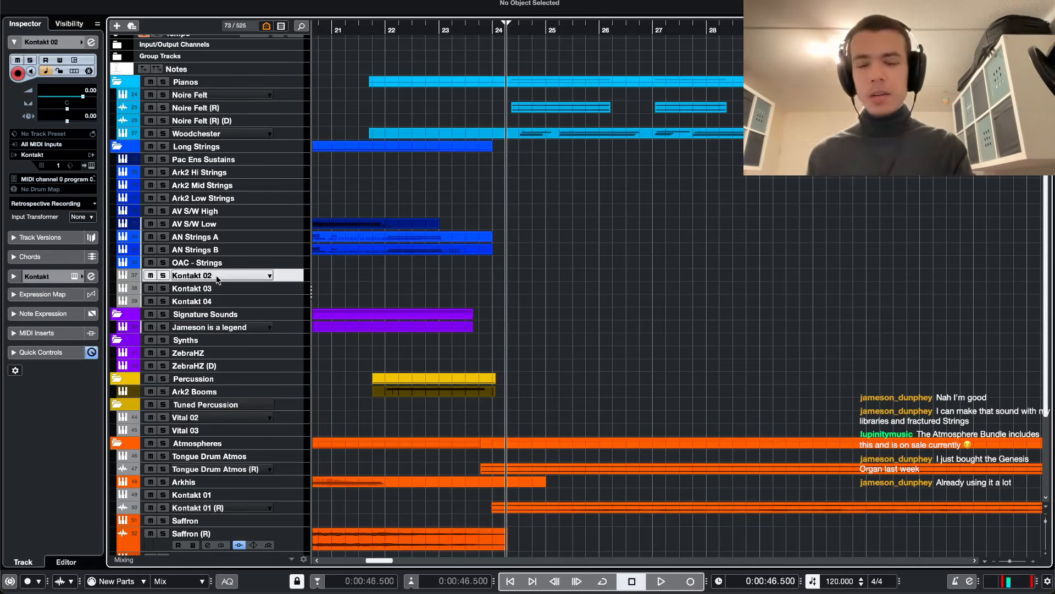
{"action": "key", "text": "e"}
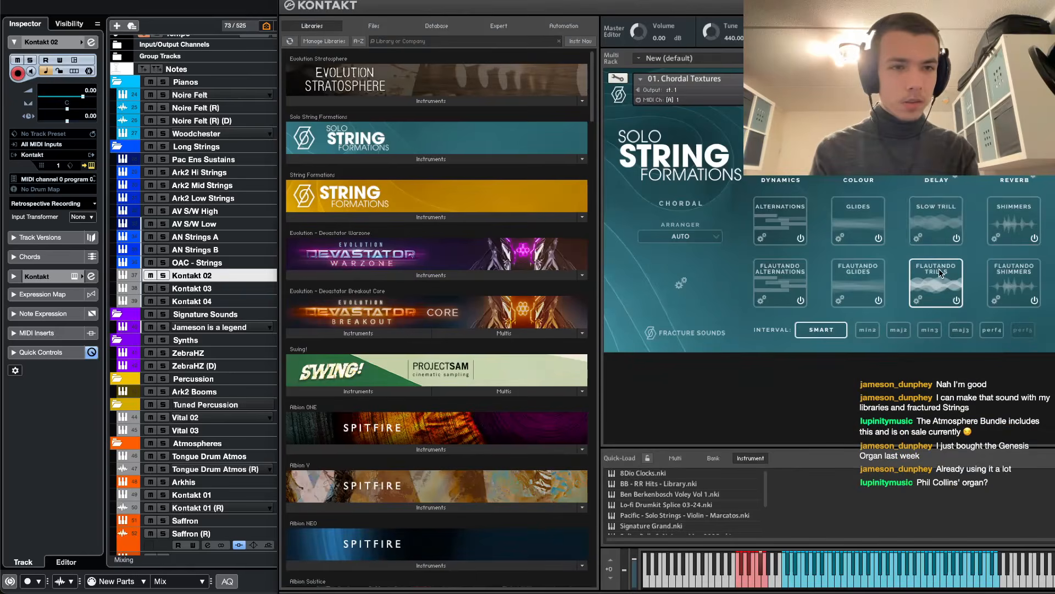
{"action": "left_click", "coordinate": [933, 236]}
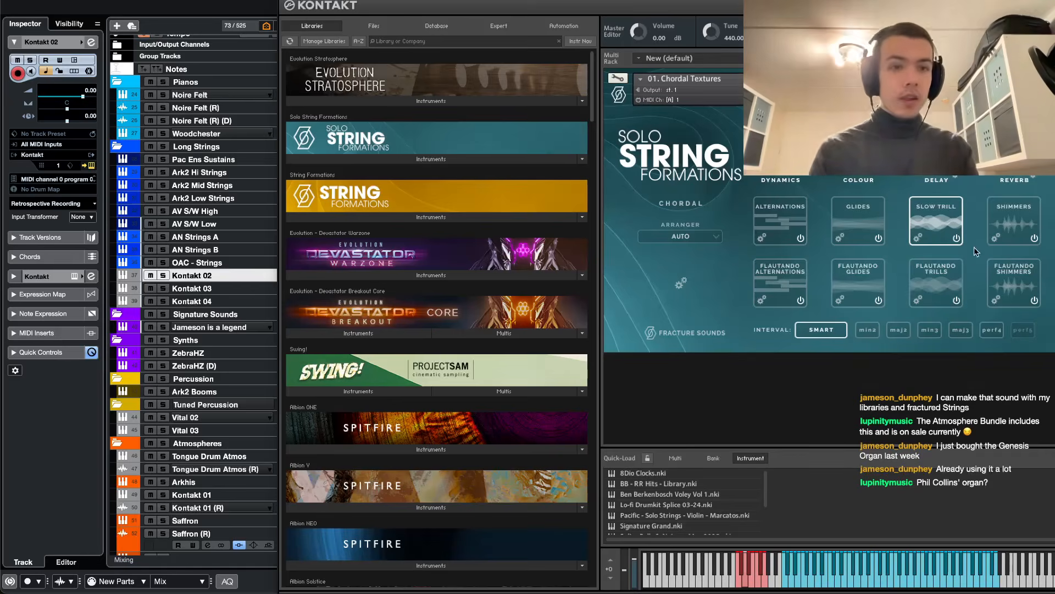
{"action": "left_click", "coordinate": [940, 283]}
{"action": "key", "text": "super+w"}
{"action": "key", "text": "space"}
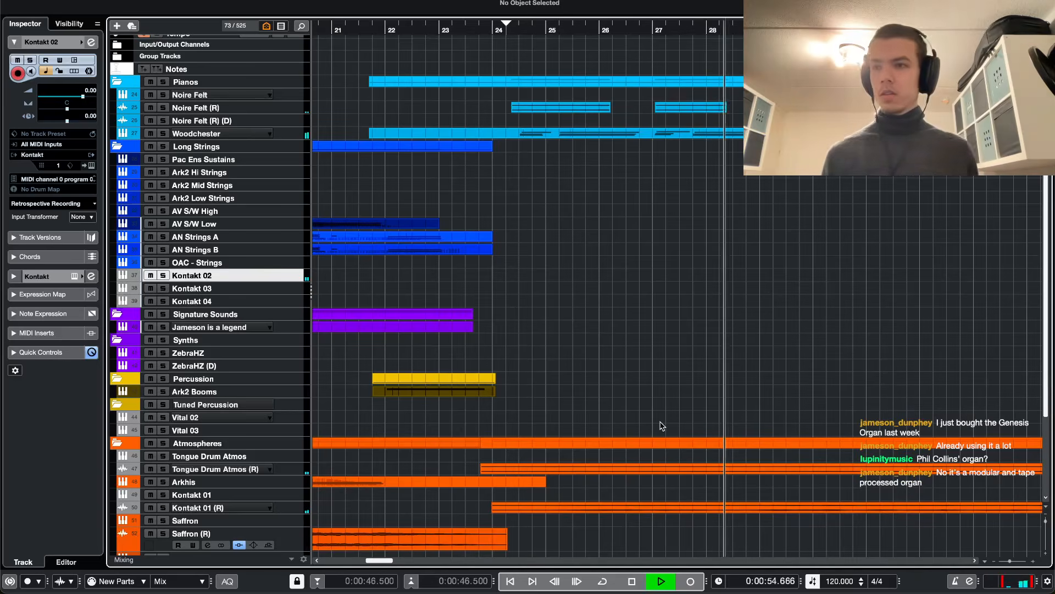
{"action": "key", "text": "space"}
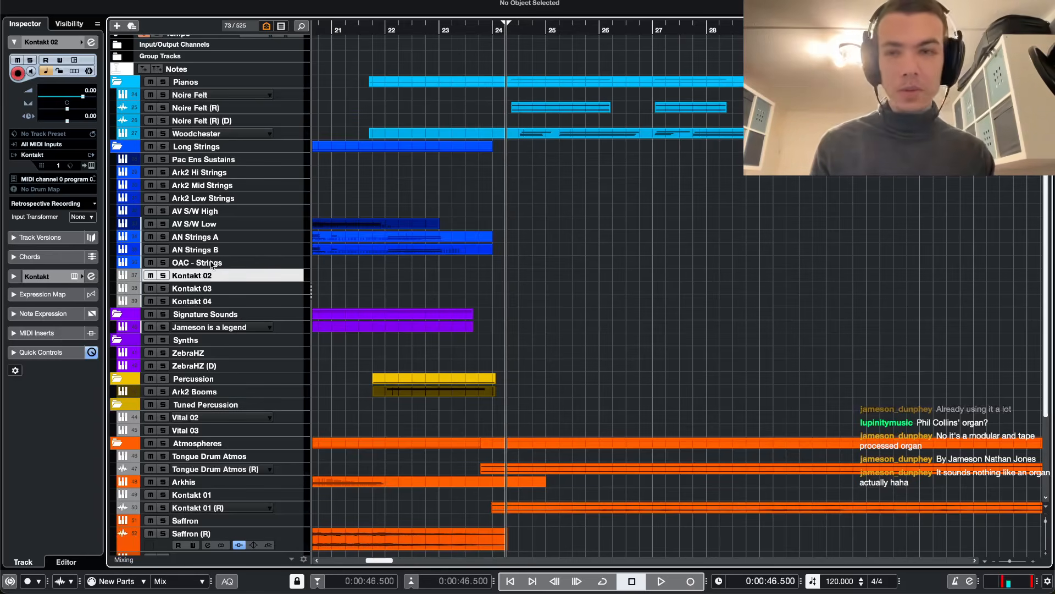
- Try recording takes on the Kontakt 02 track over the section from bar 24 and discard them
{"action": "left_click", "coordinate": [690, 581]}
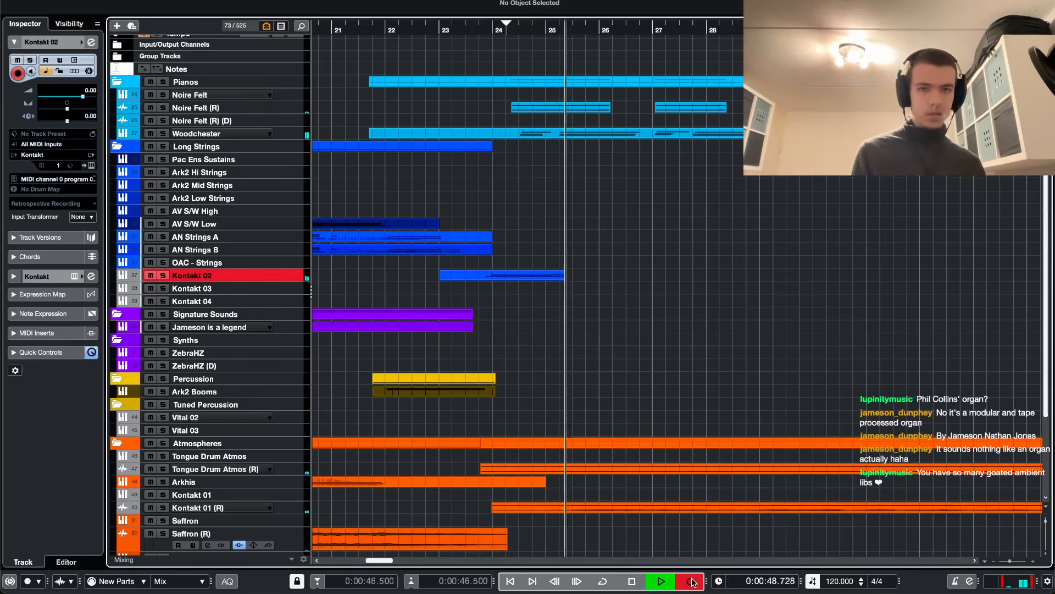
{"action": "key", "text": "space"}
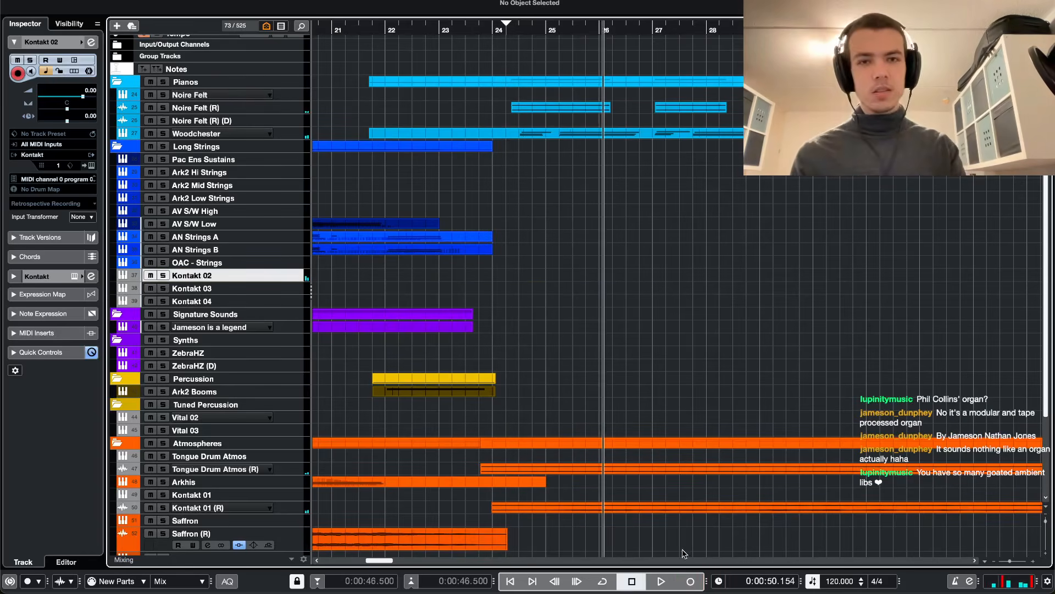
{"action": "left_click", "coordinate": [691, 580]}
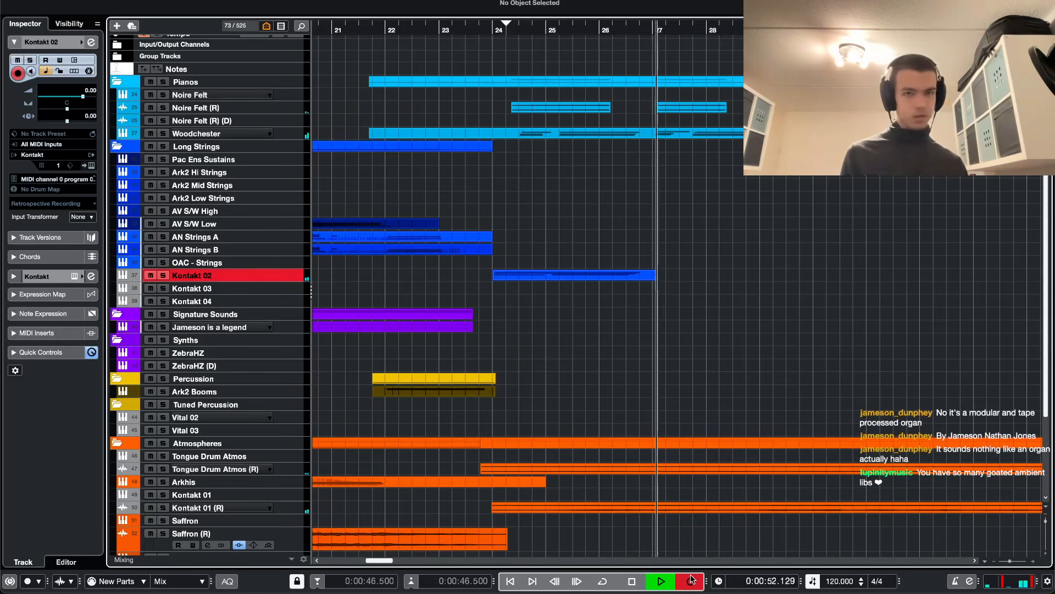
{"action": "key", "text": "space"}
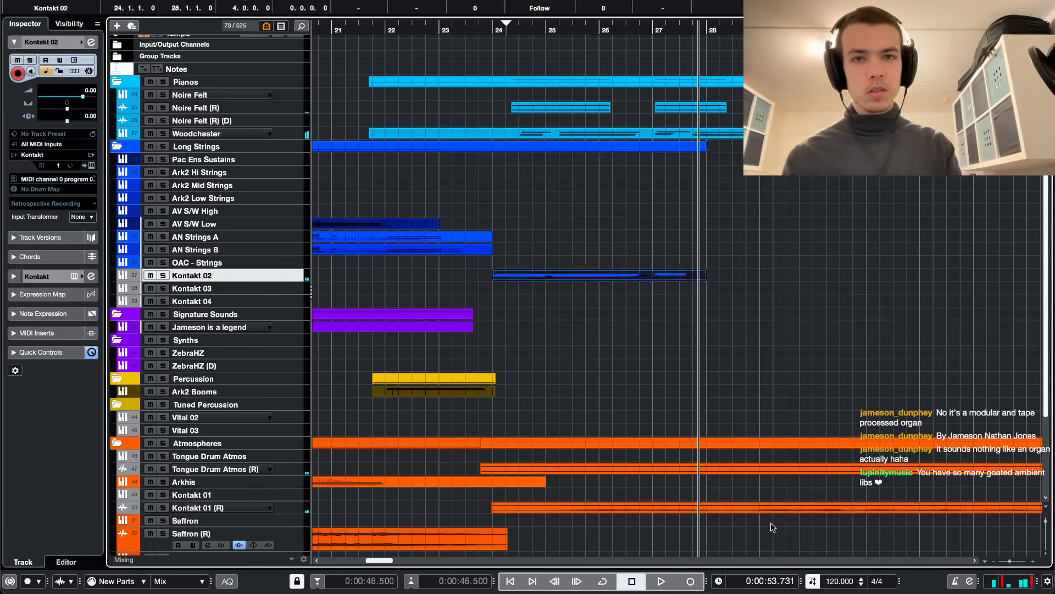
{"action": "key", "text": "Delete"}
{"action": "key", "text": "KP_0"}
- Extend the Woodchester MIDI part back to bar 21, copy it to the Kontakt 02 track and play the copy soloed
{"action": "double_click", "coordinate": [604, 133]}
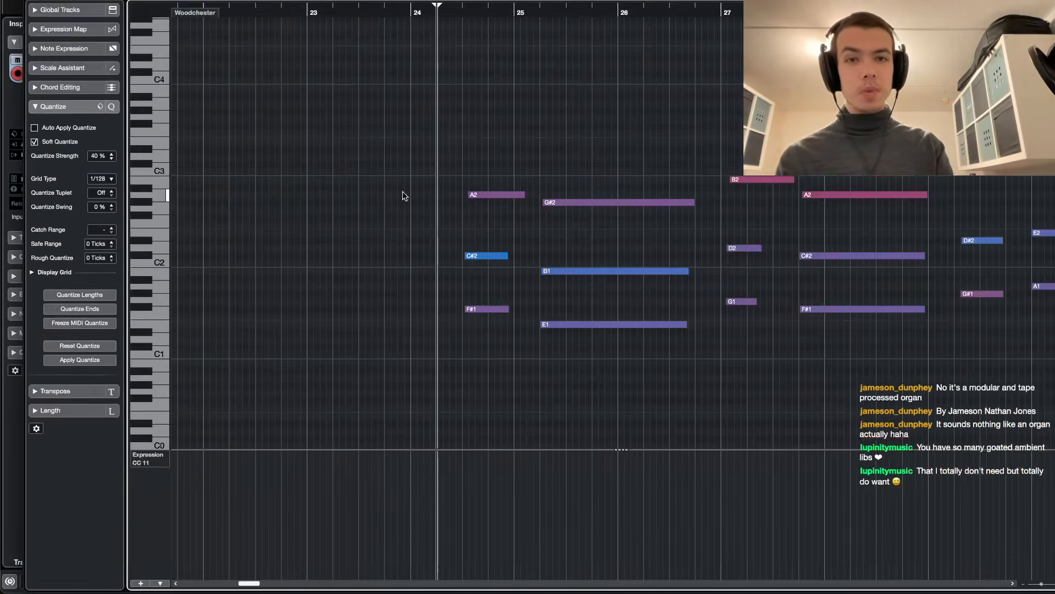
{"action": "key", "text": "Escape"}
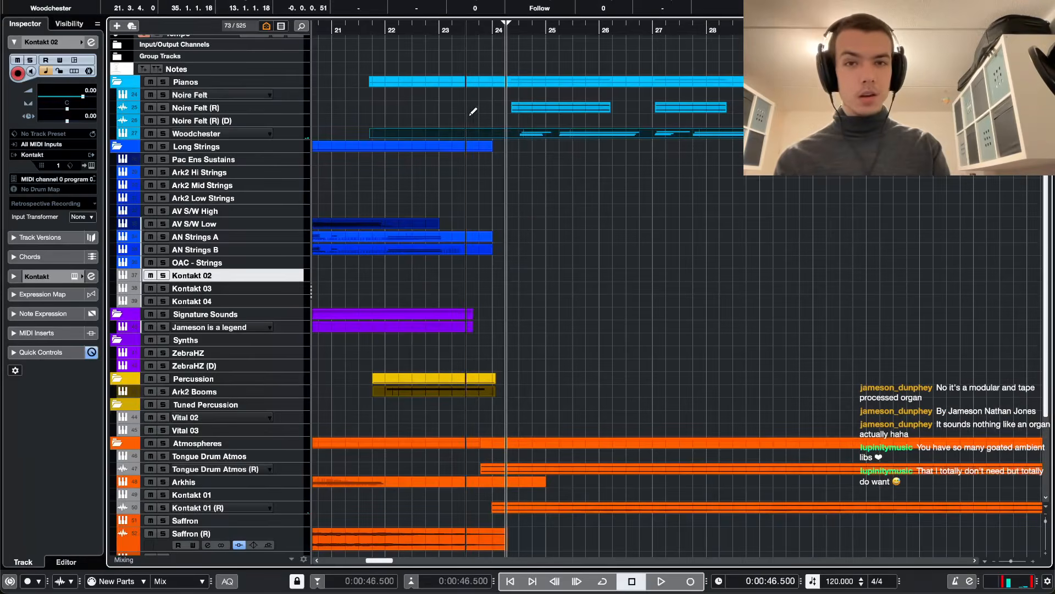
{"action": "left_click_drag", "start_coordinate": [395, 135], "coordinate": [388, 265]}
{"action": "key", "text": "super+z"}
{"action": "left_click_drag", "start_coordinate": [356, 132], "coordinate": [346, 283]}
{"action": "key", "text": "s"}
{"action": "key", "text": "space"}
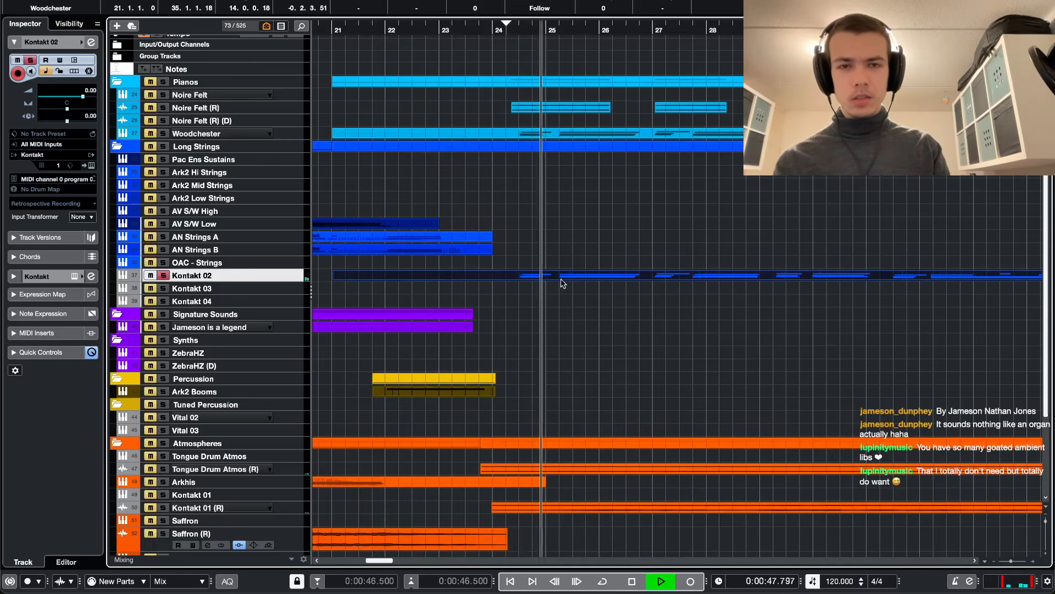
- In the copied Kontakt 02 part, close the gap around bar 25 by starting the E1-B1-G#2 chord earlier and lengthening the preceding chord
{"action": "double_click", "coordinate": [563, 284]}
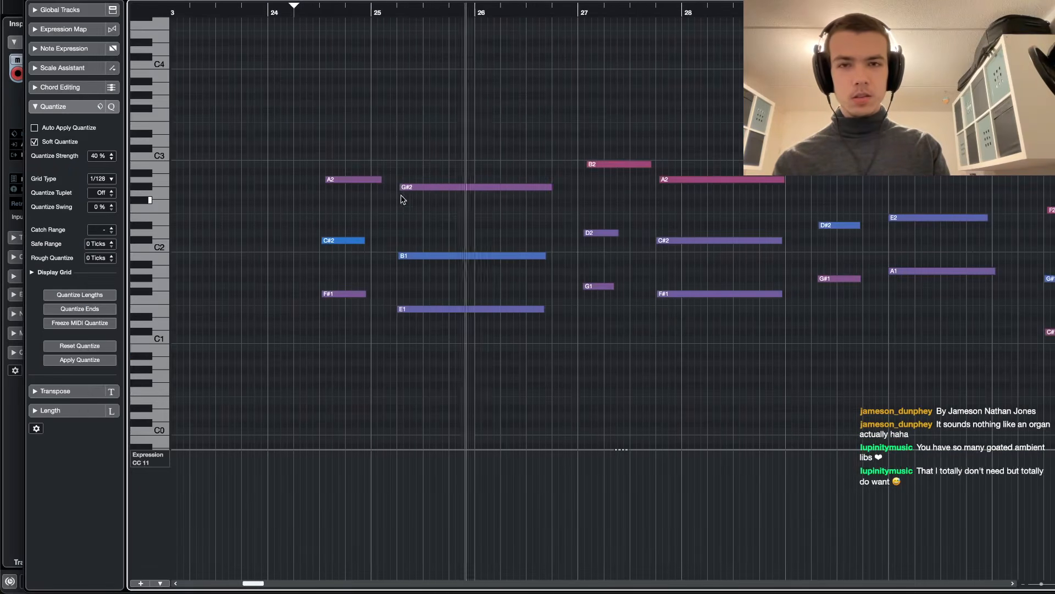
{"action": "left_click_drag", "start_coordinate": [417, 180], "coordinate": [398, 365]}
{"action": "left_click_drag", "start_coordinate": [400, 309], "coordinate": [391, 309]}
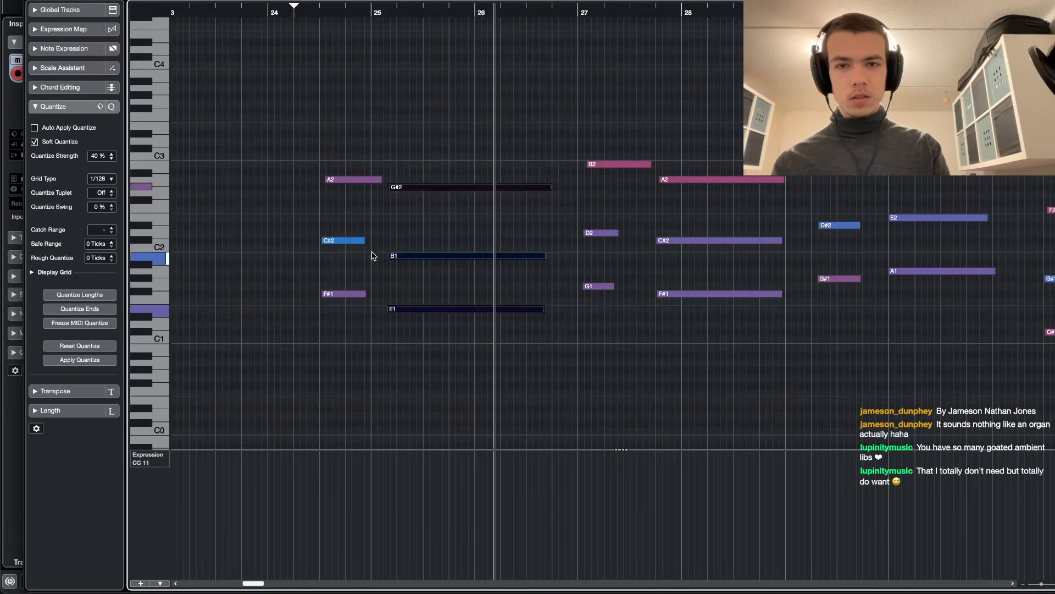
{"action": "left_click_drag", "start_coordinate": [373, 233], "coordinate": [361, 294]}
{"action": "left_click_drag", "start_coordinate": [364, 240], "coordinate": [379, 240]}
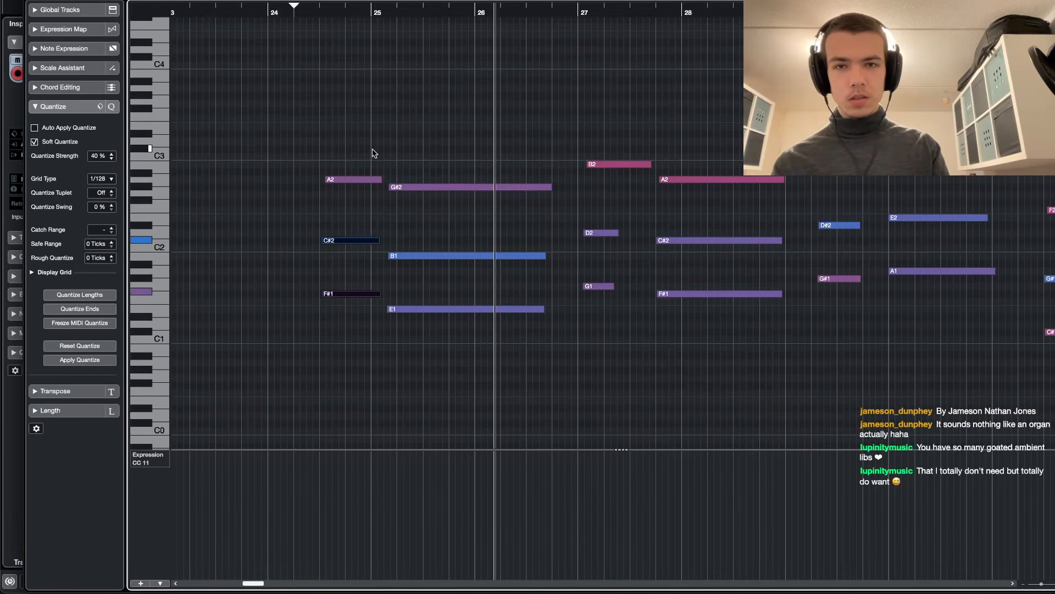
{"action": "left_click_drag", "start_coordinate": [409, 171], "coordinate": [385, 309]}
{"action": "left_click_drag", "start_coordinate": [364, 164], "coordinate": [364, 304]}
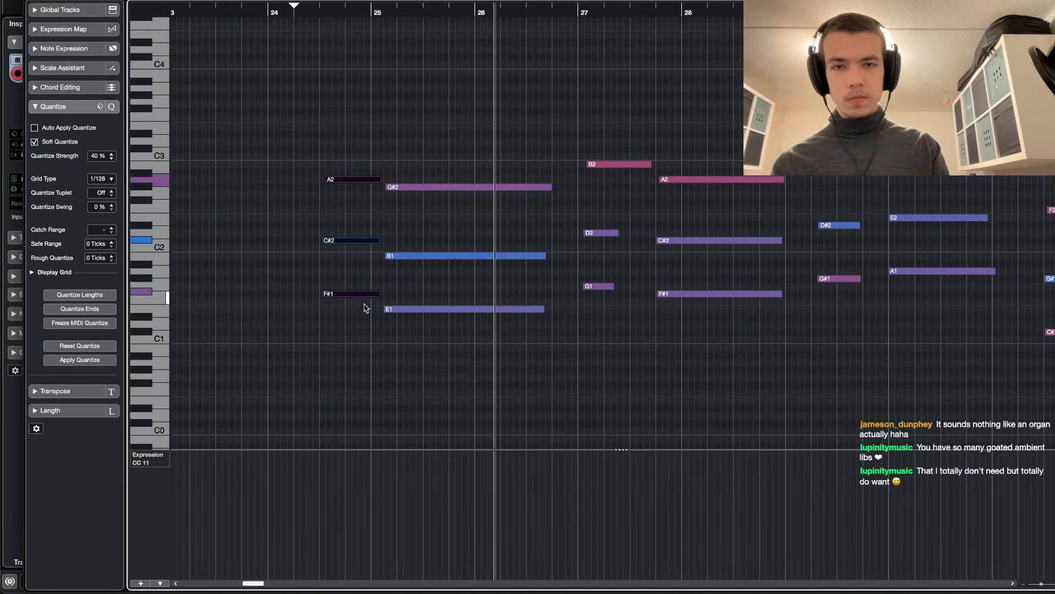
- Play the edited Kontakt 02 copy soloed and with the full mix, with solo off again, and delete the copied part
{"action": "key", "text": "space"}
{"action": "key", "text": "space"}
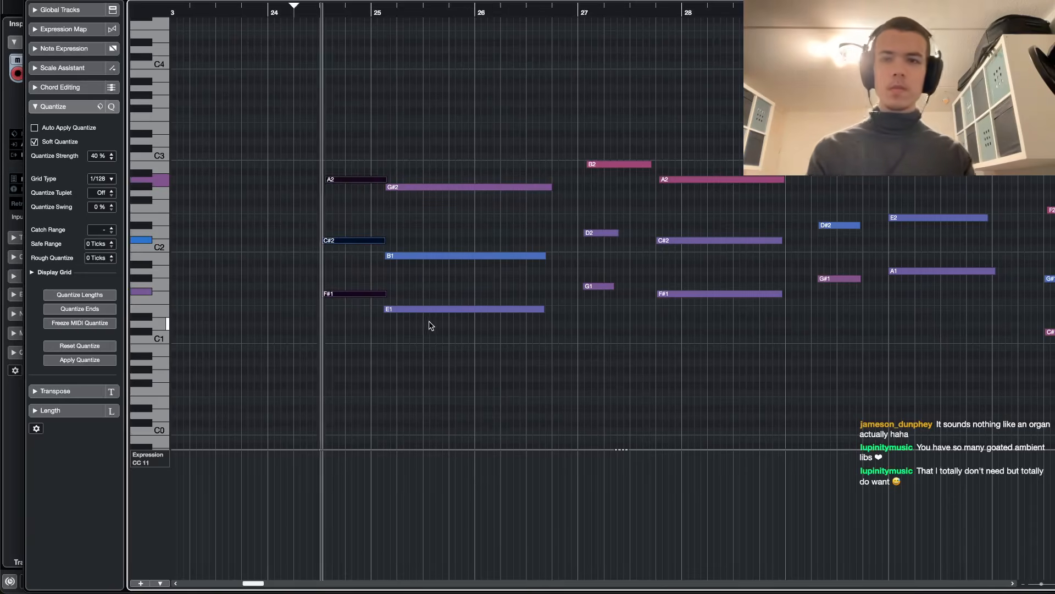
{"action": "key", "text": "Return"}
{"action": "key", "text": "space"}
{"action": "key", "text": "s"}
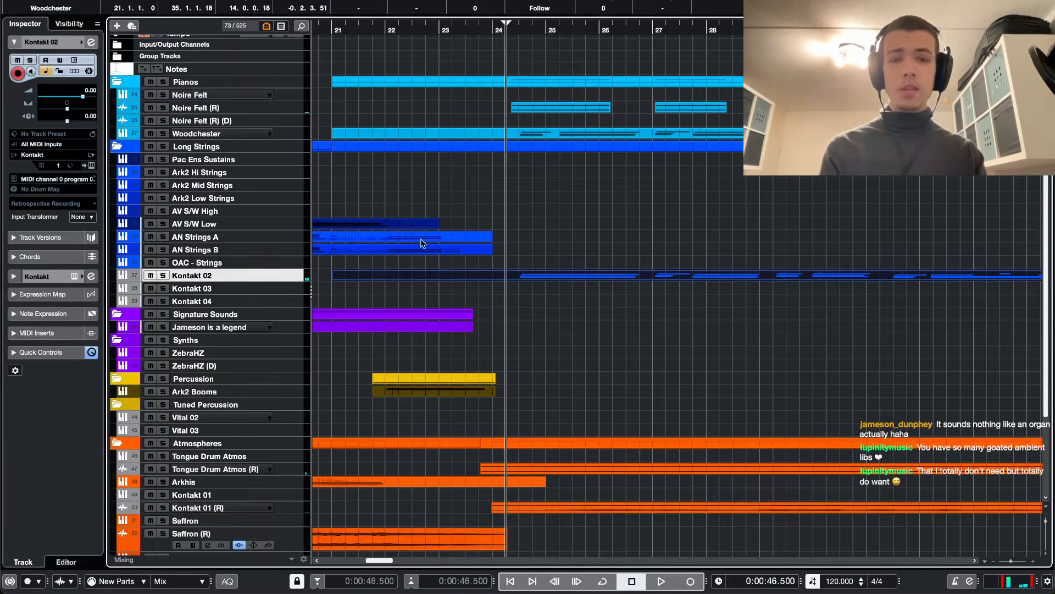
{"action": "key", "text": "space"}
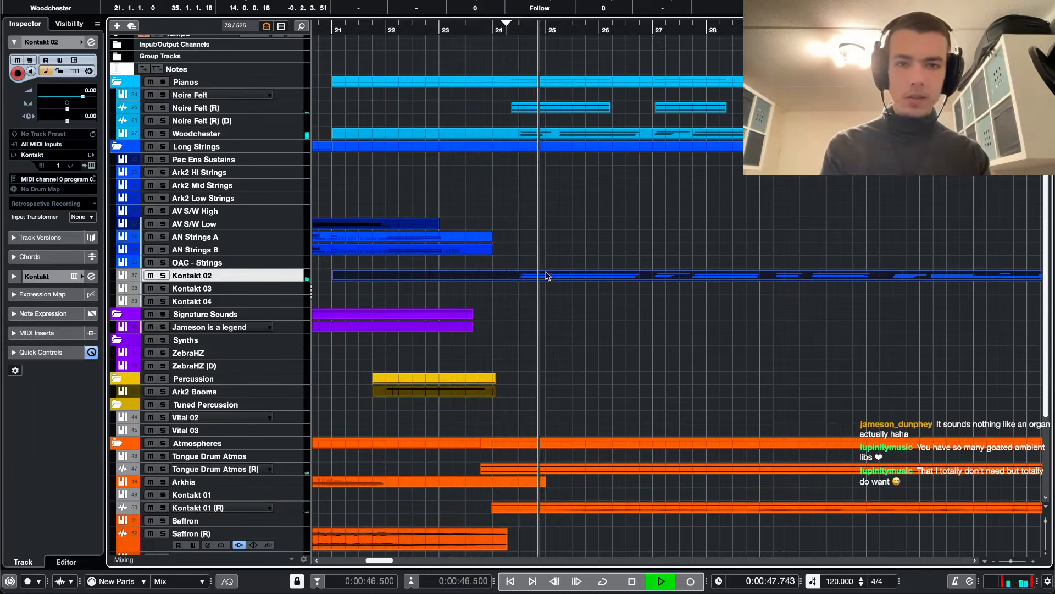
{"action": "key", "text": "Return"}
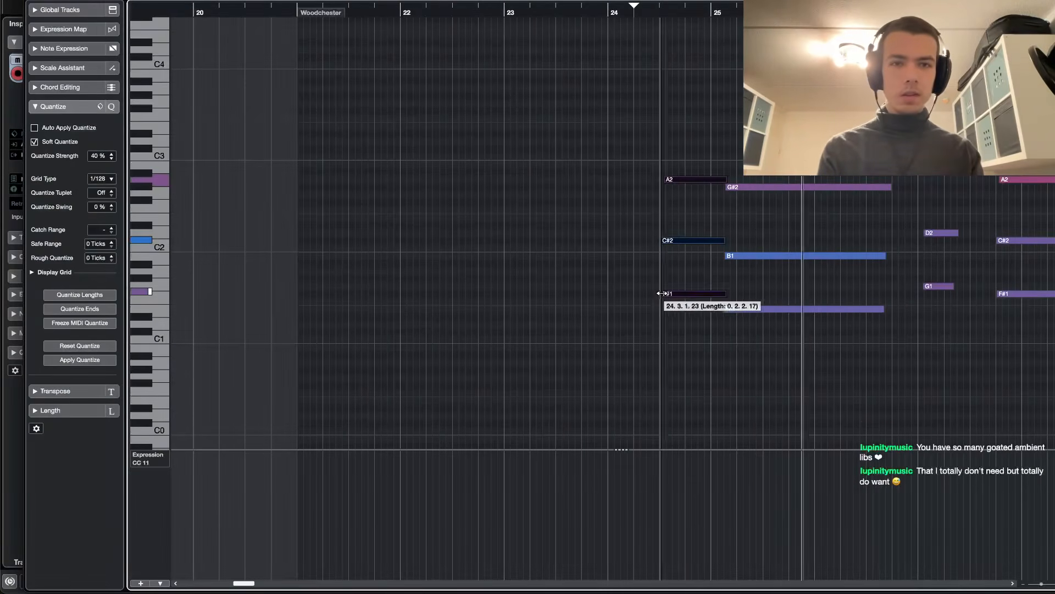
{"action": "key", "text": "Return"}
{"action": "key", "text": "Delete"}
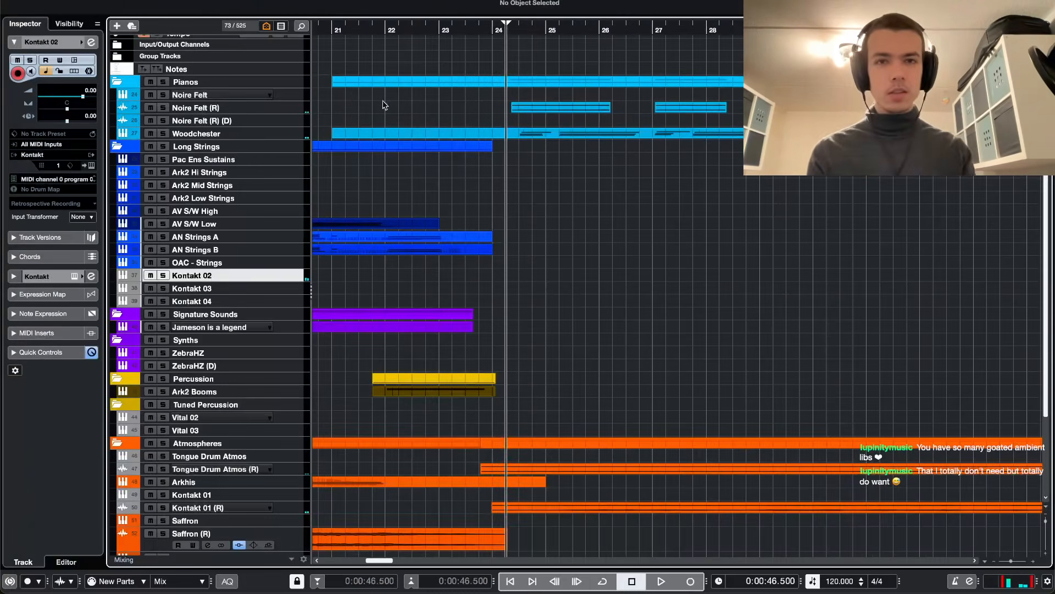
- Move the playback start to bar 24 and play the section while rehearsing the Kontakt 02 texture
{"action": "left_click", "coordinate": [498, 32]}
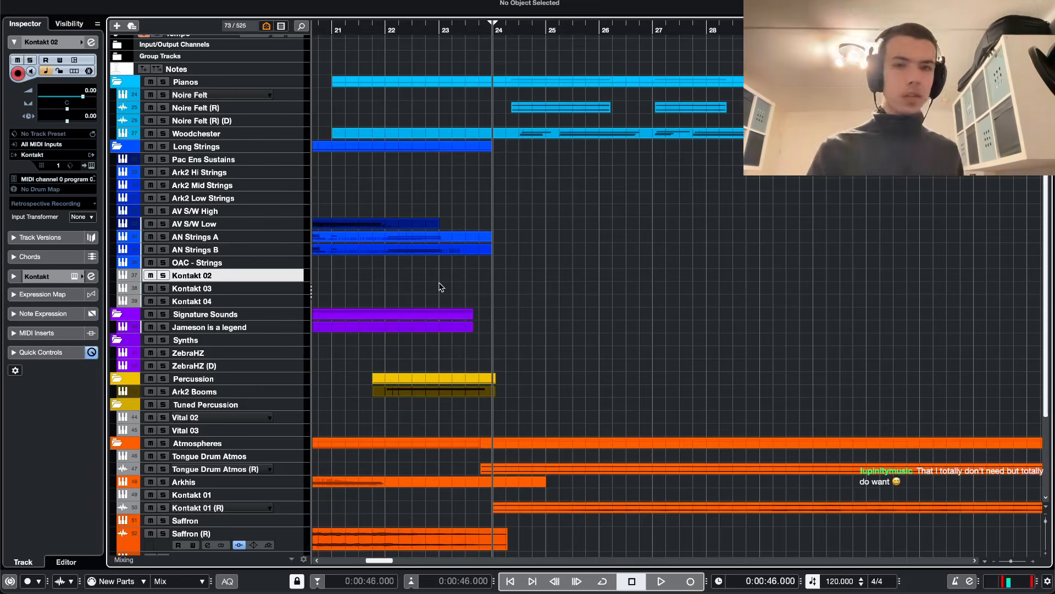
{"action": "key", "text": "space"}
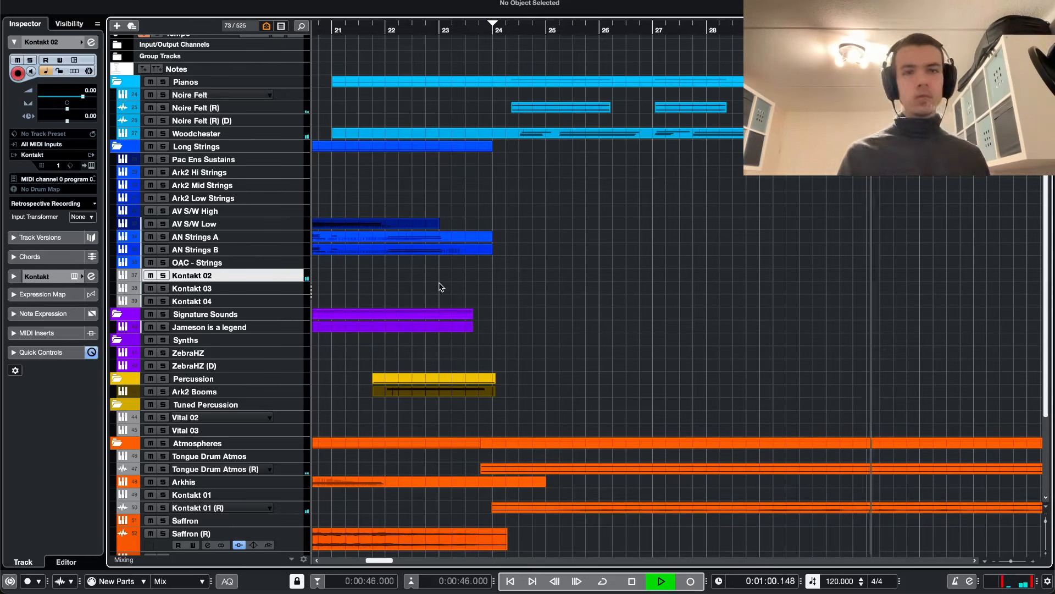
{"action": "key", "text": "space"}
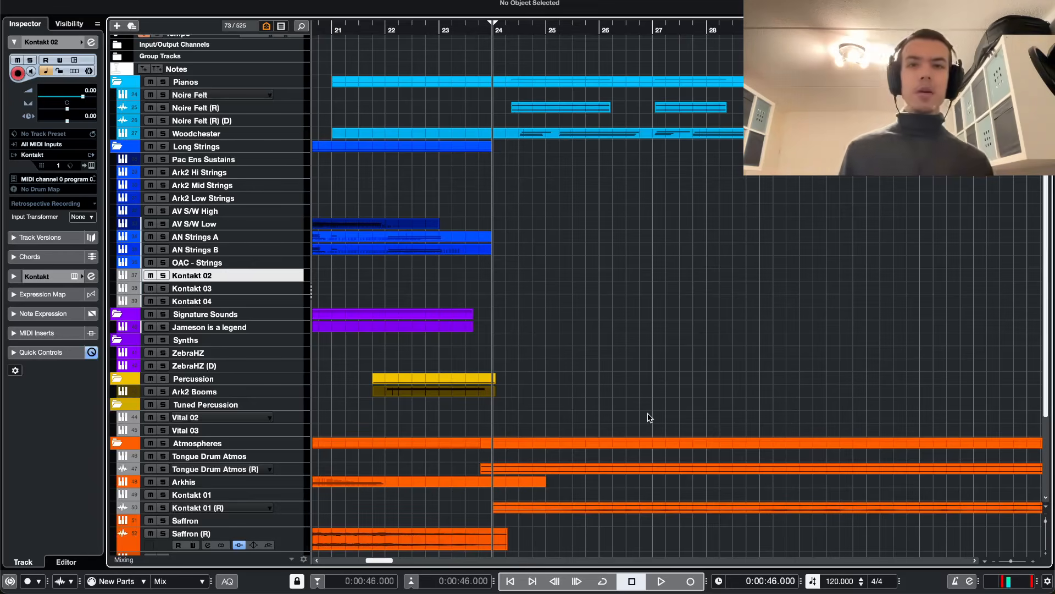
{"action": "key", "text": "space"}
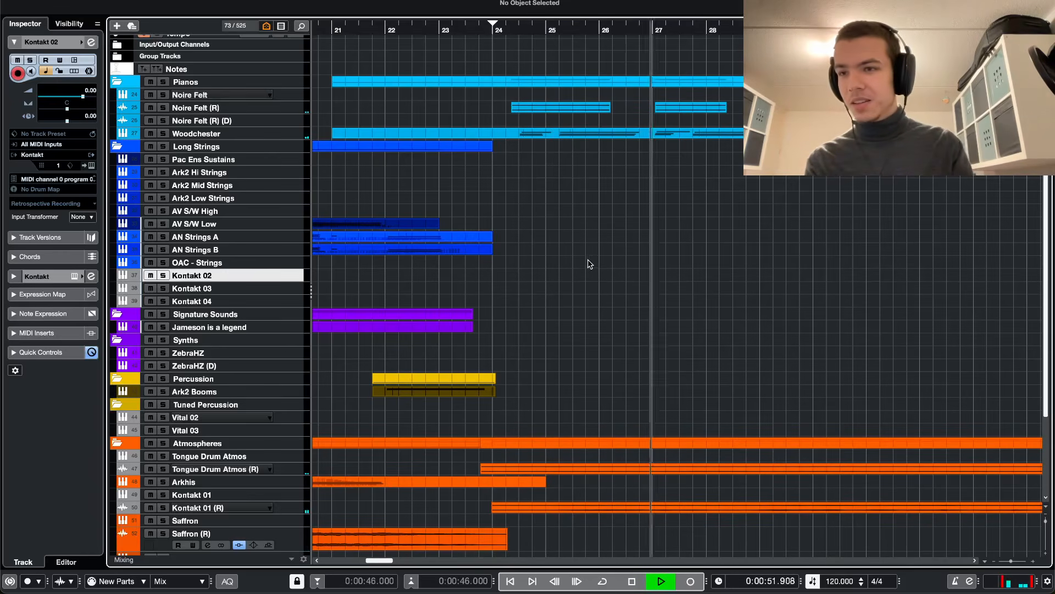
{"action": "key", "text": "space"}
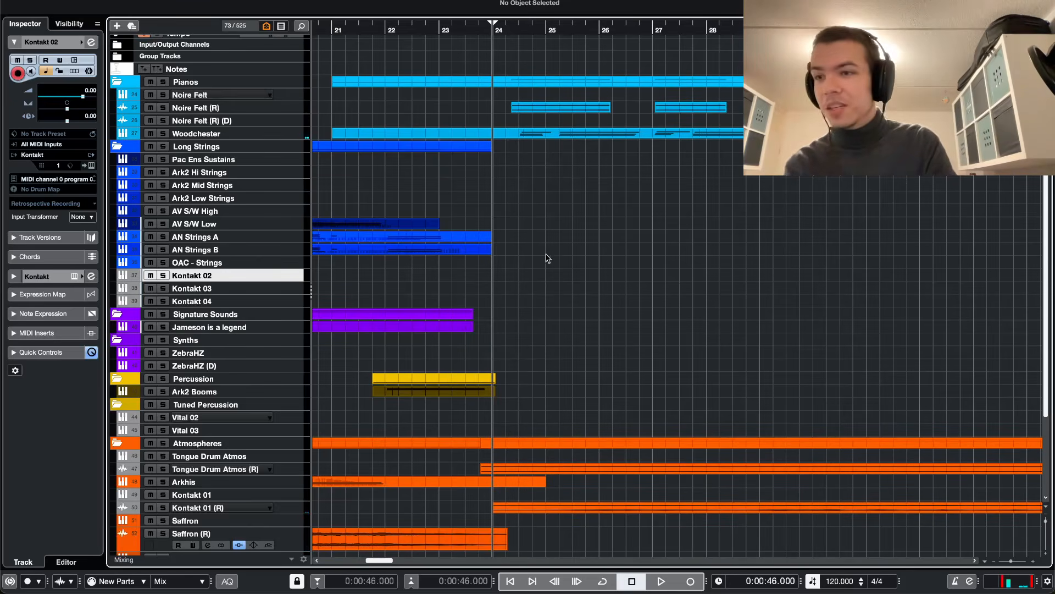
- Audition the OAC - Strings, Kontakt 02 and Ark2 Hi Strings tracks as alternative string sounds
{"action": "left_click", "coordinate": [210, 262]}
{"action": "left_click", "coordinate": [216, 276]}
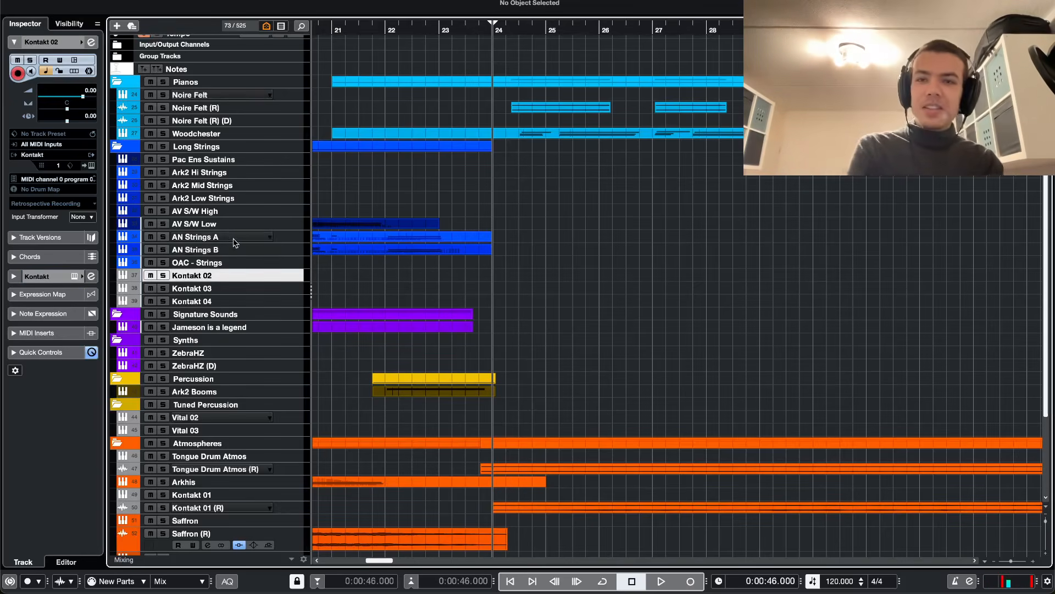
{"action": "left_click", "coordinate": [264, 172]}
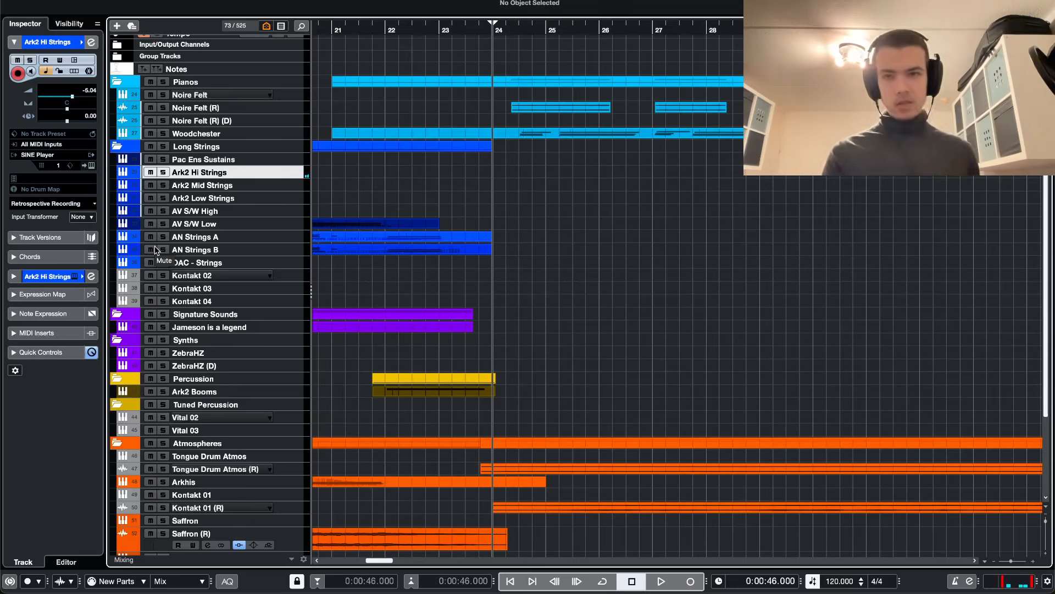
- Open the Ark2 Low Strings instrument, try Celli flageolet glissando slow and select Basses flageolet glissando slow
{"action": "left_click", "coordinate": [306, 198]}
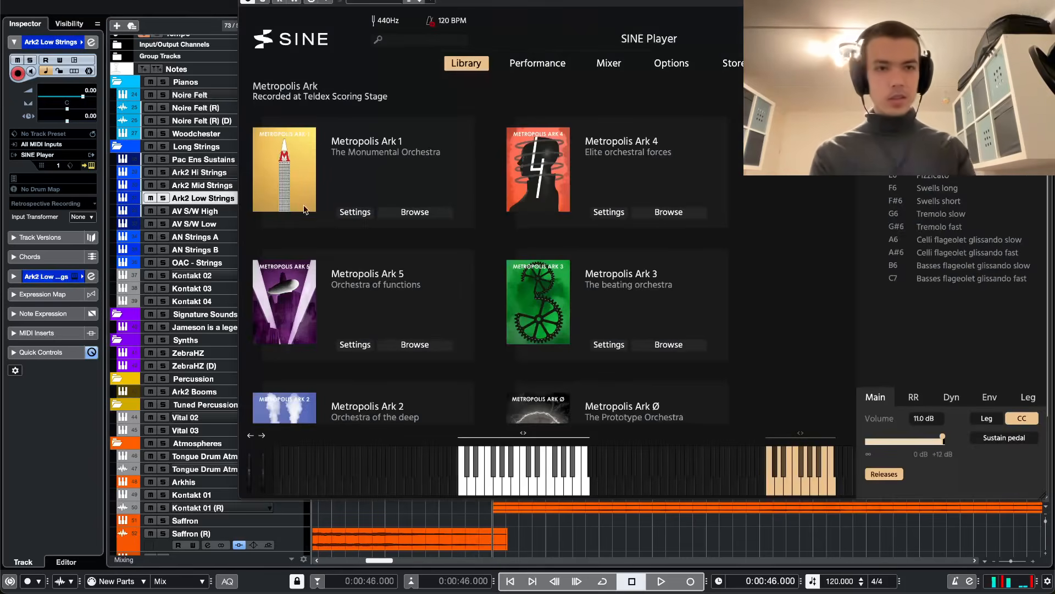
{"action": "left_click", "coordinate": [969, 239]}
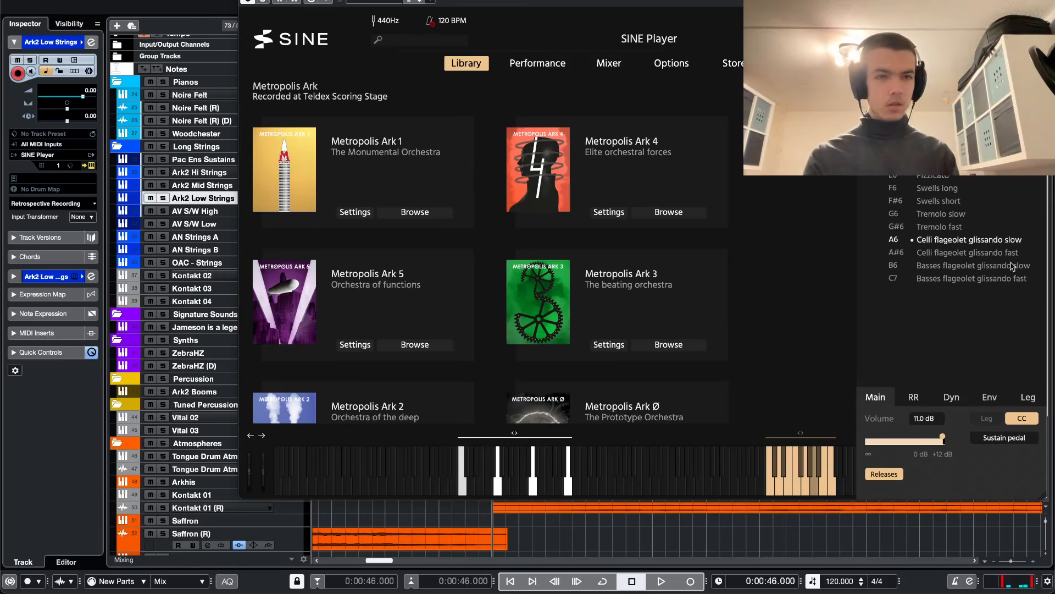
{"action": "left_click", "coordinate": [976, 270]}
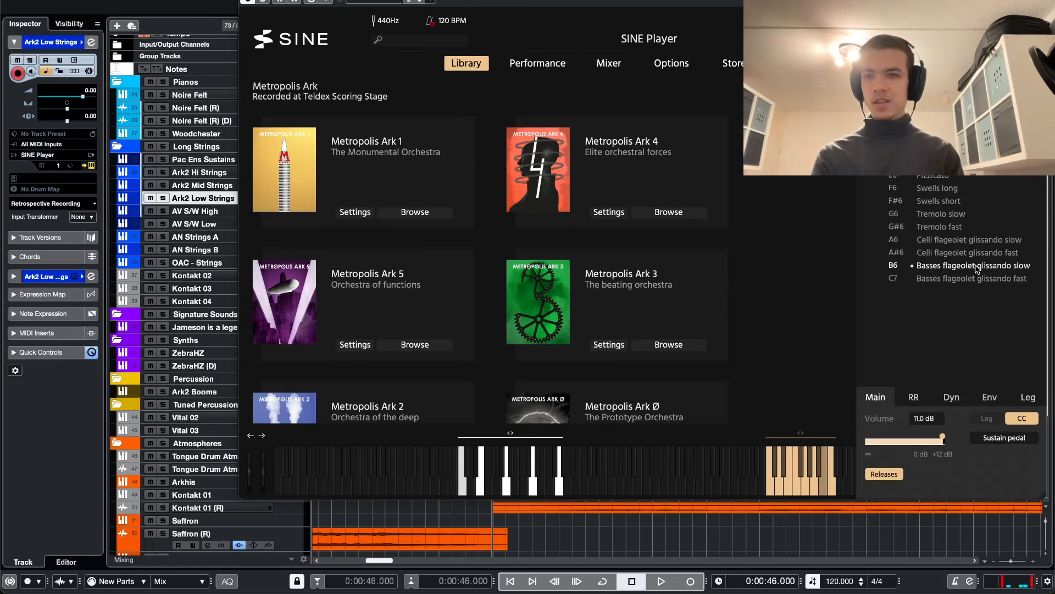
{"action": "key", "text": "XF86AudioRaiseVolume"}
{"action": "key", "text": "XF86AudioRaiseVolume"}
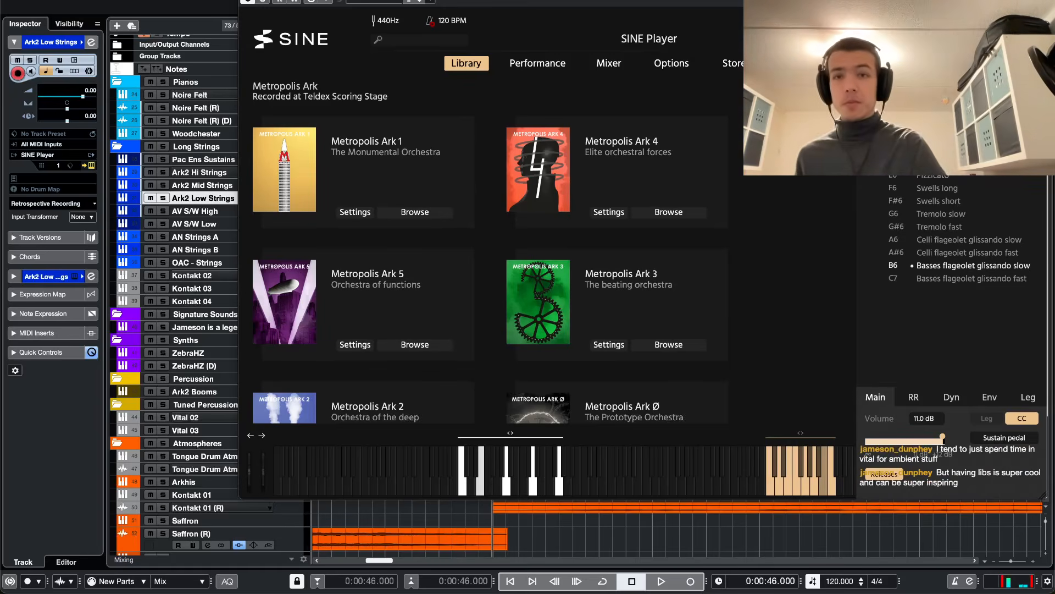
- Close the Ark2 Low Strings instrument window and listen to the opening of the track from its start
{"action": "left_click", "coordinate": [245, 0]}
{"action": "scroll", "coordinate": [620, 144], "scroll_direction": "up", "scroll_amount": 2}
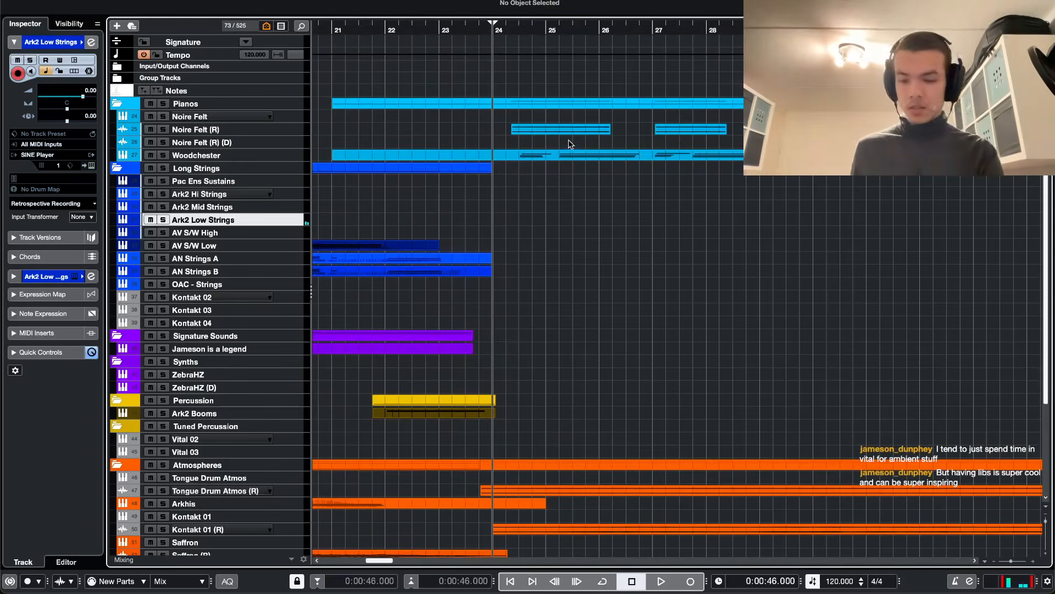
{"action": "scroll", "coordinate": [547, 199], "scroll_direction": "left", "scroll_amount": 15}
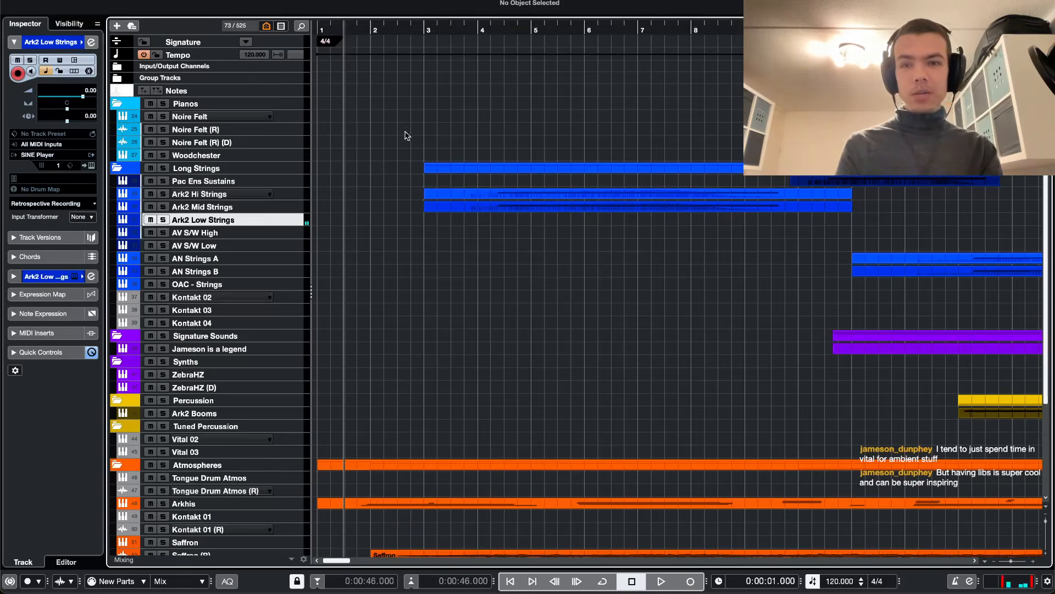
{"action": "key", "text": "space"}
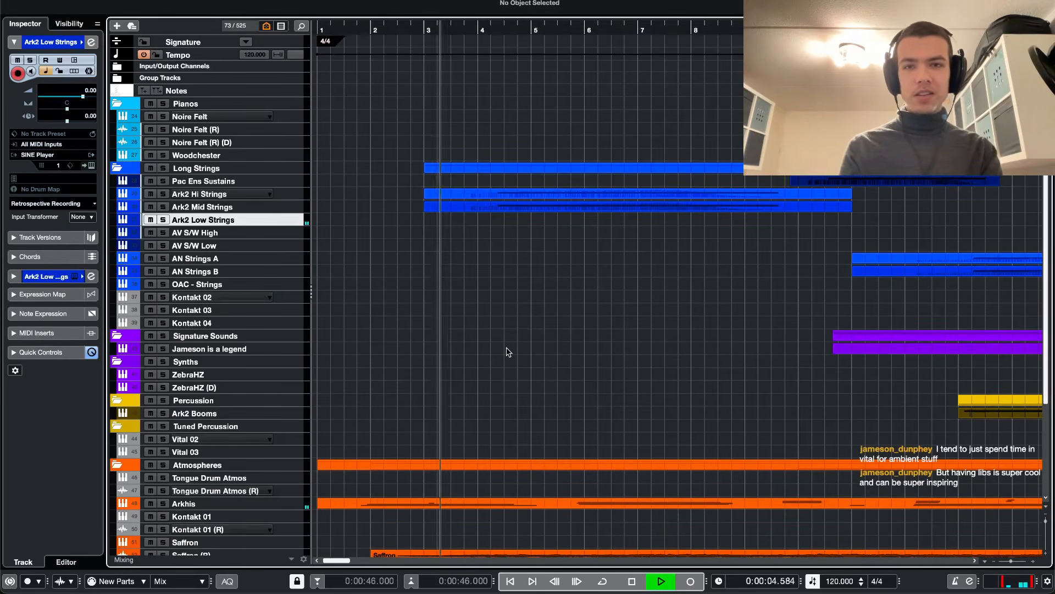
{"action": "key", "text": "space"}
- Play the piano and atmosphere section from bar 24 at a lower listening volume and stop playback
{"action": "scroll", "coordinate": [440, 169], "scroll_direction": "down", "scroll_amount": 10}
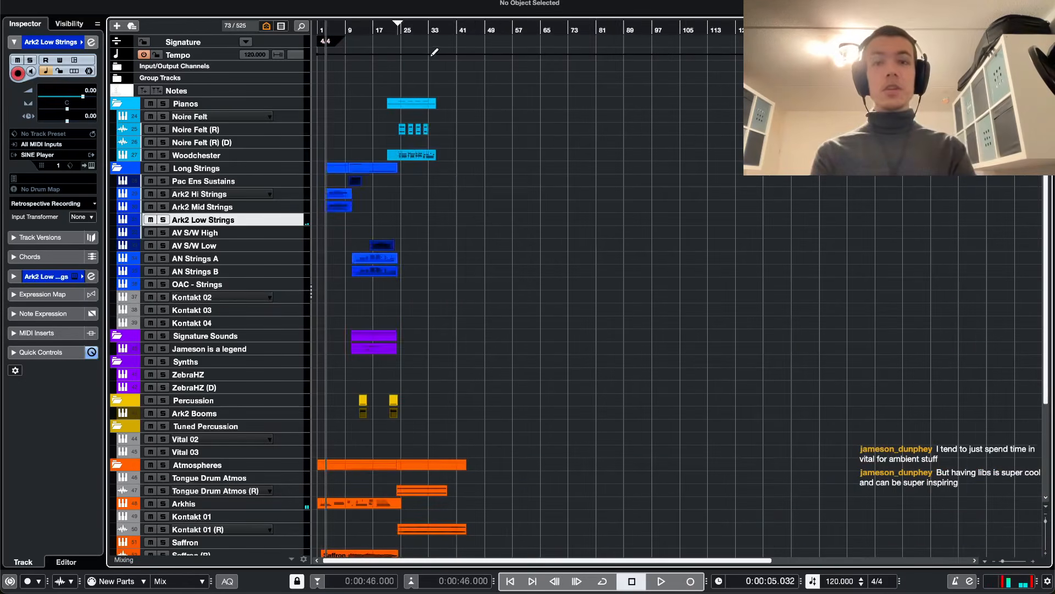
{"action": "key", "text": "KP_1"}
{"action": "scroll", "coordinate": [407, 79], "scroll_direction": "up", "scroll_amount": 4}
{"action": "scroll", "coordinate": [407, 81], "scroll_direction": "up", "scroll_amount": 4}
{"action": "key", "text": "space"}
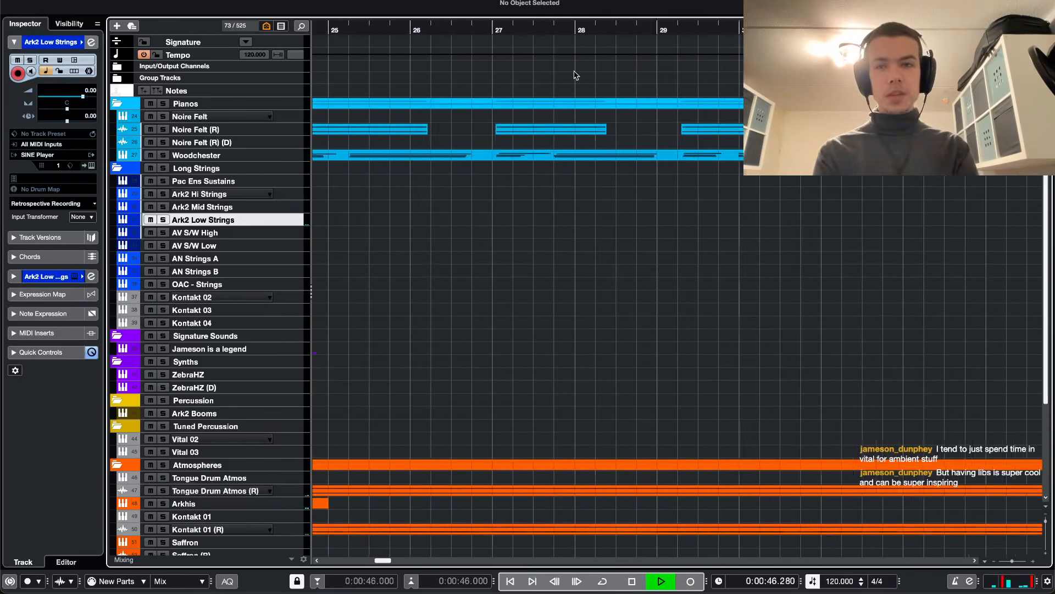
{"action": "scroll", "coordinate": [552, 71], "scroll_direction": "down", "scroll_amount": 1}
{"action": "key", "text": "XF86AudioLowerVolume"}
{"action": "key", "text": "XF86AudioLowerVolume"}
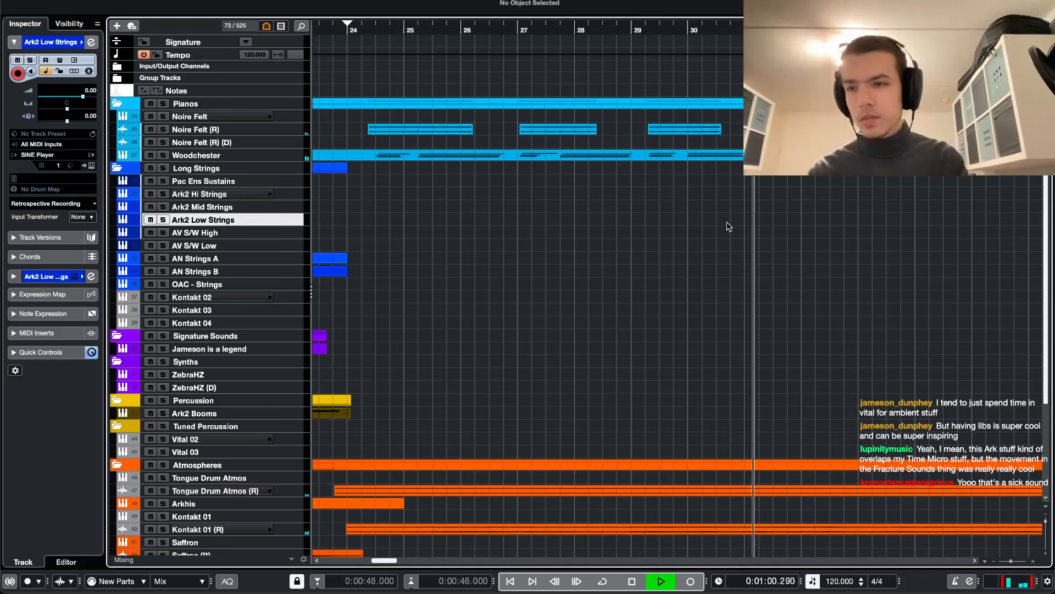
{"action": "key", "text": "g"}
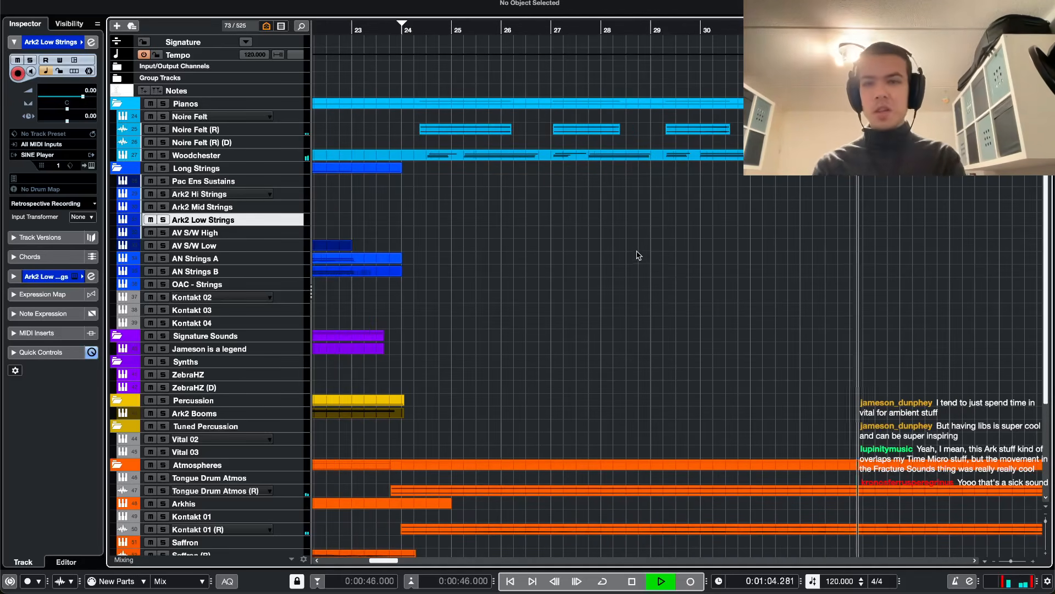
{"action": "scroll", "coordinate": [638, 243], "scroll_direction": "right", "scroll_amount": 1}
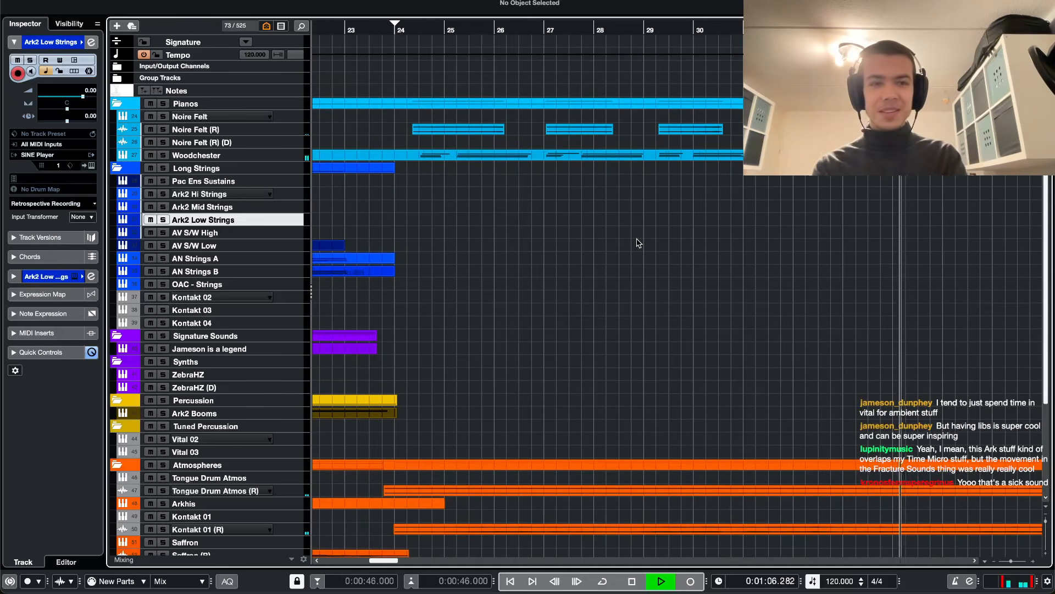
{"action": "key", "text": "space"}
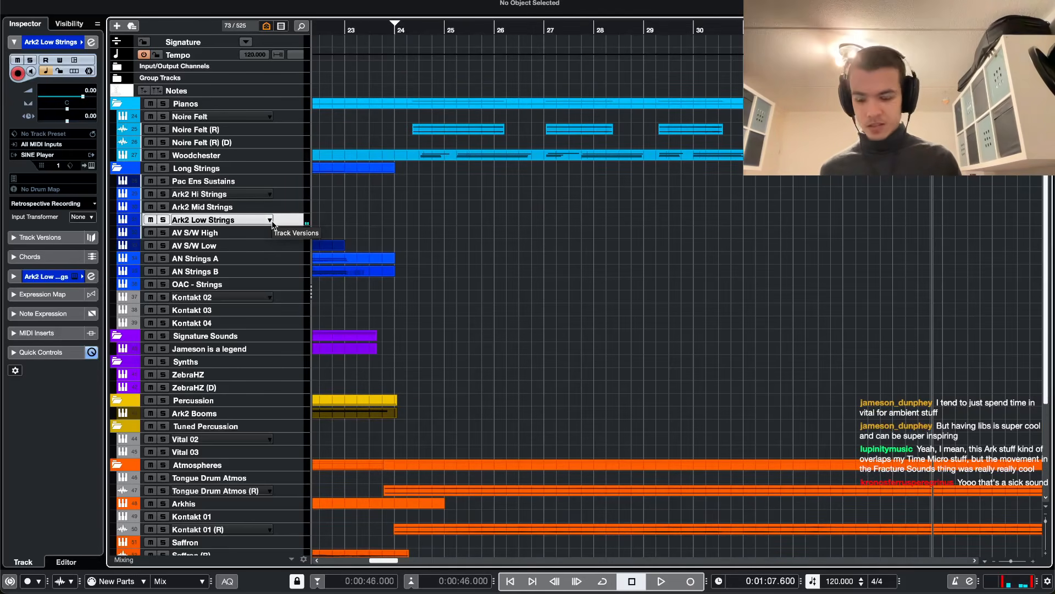
- Return the playhead to bar 24 and try the Swells long articulation in the Ark2 Low Strings instrument
{"action": "key", "text": "XF86AudioRaiseVolume"}
{"action": "key", "text": "XF86AudioRaiseVolume"}
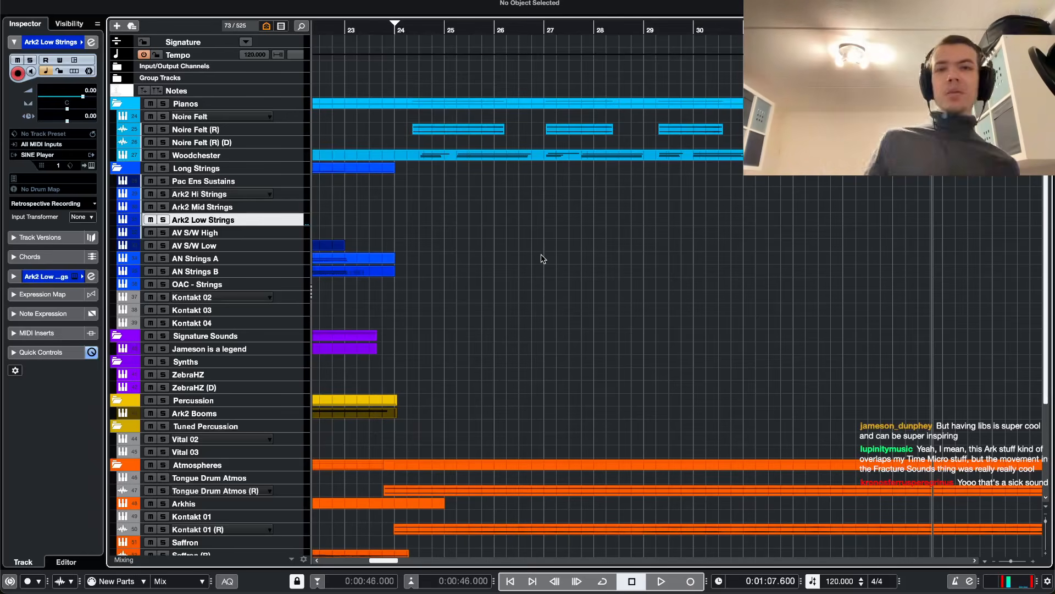
{"action": "key", "text": "space"}
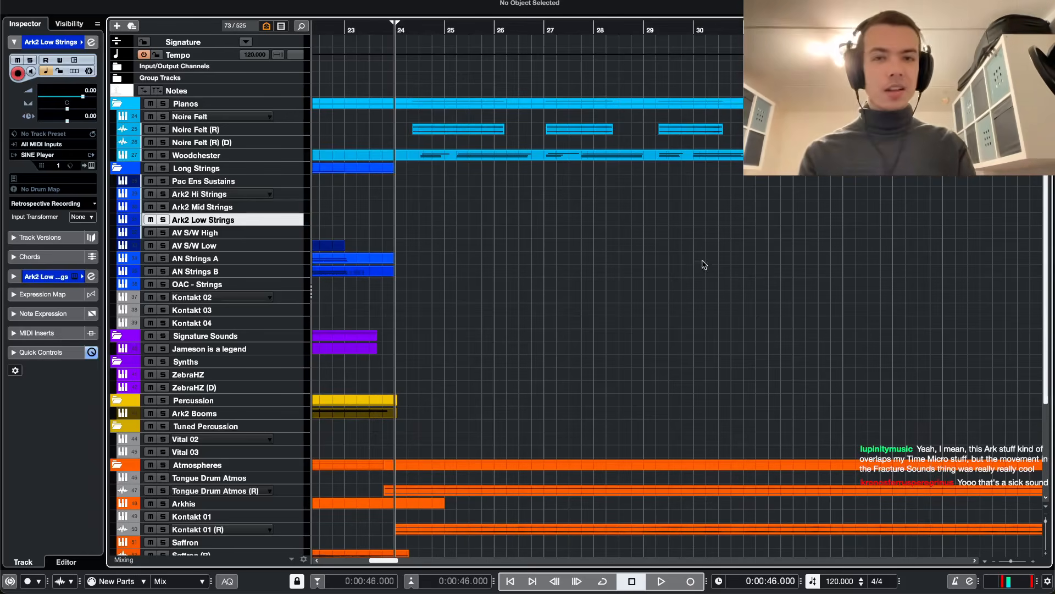
{"action": "scroll", "coordinate": [563, 183], "scroll_direction": "down", "scroll_amount": 3}
{"action": "scroll", "coordinate": [493, 188], "scroll_direction": "up", "scroll_amount": 2}
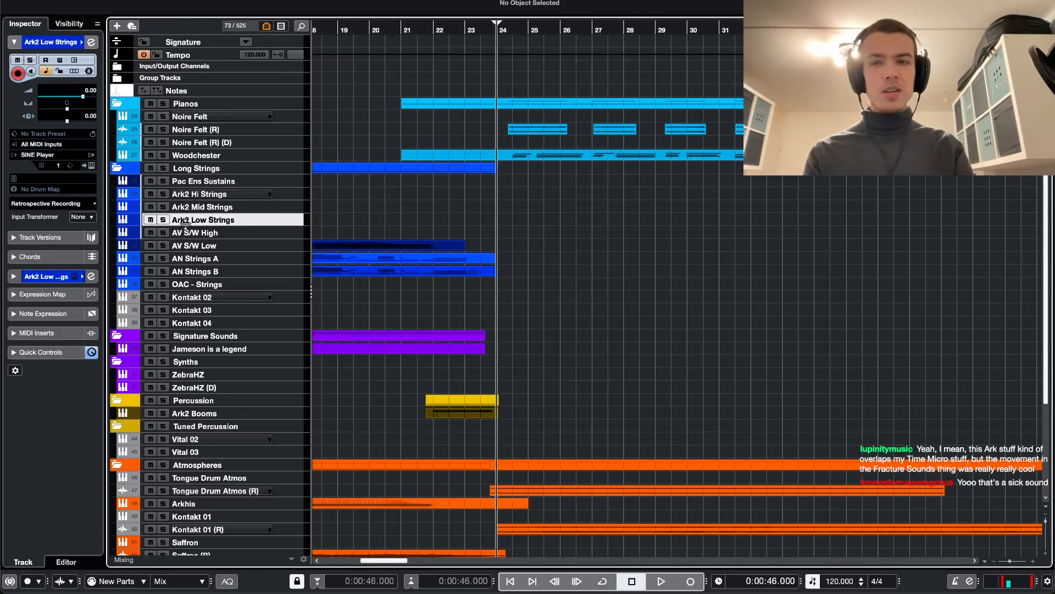
{"action": "scroll", "coordinate": [417, 215], "scroll_direction": "left", "scroll_amount": 2}
{"action": "scroll", "coordinate": [1036, 191], "scroll_direction": "up", "scroll_amount": 4}
{"action": "key", "text": "e"}
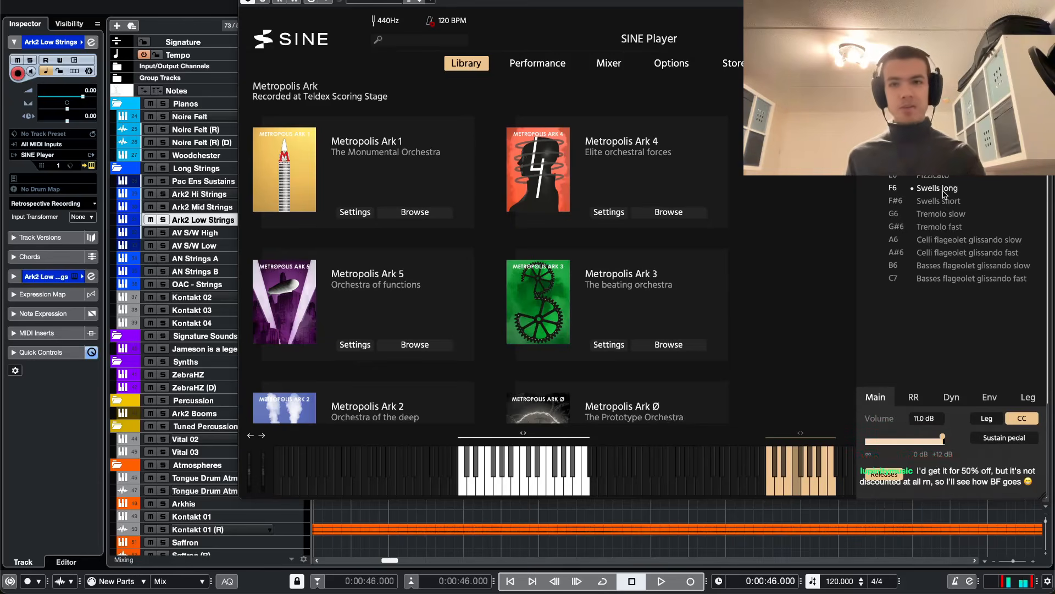
- Select the Swells long articulation in the Ark2 Mid Strings instrument and close its window
{"action": "left_click", "coordinate": [206, 207]}
{"action": "key", "text": "e"}
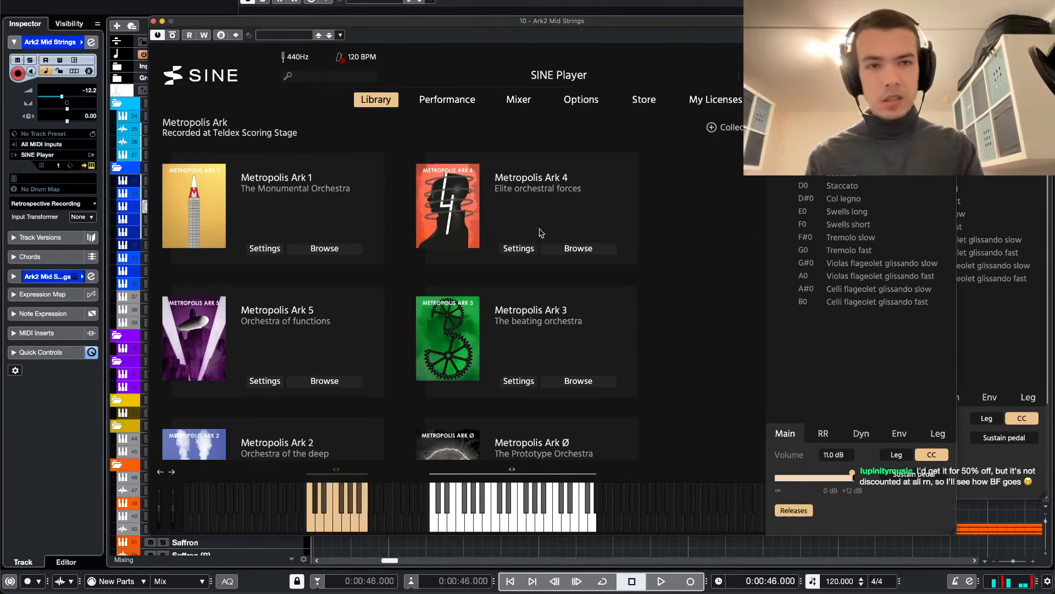
{"action": "left_click", "coordinate": [853, 216]}
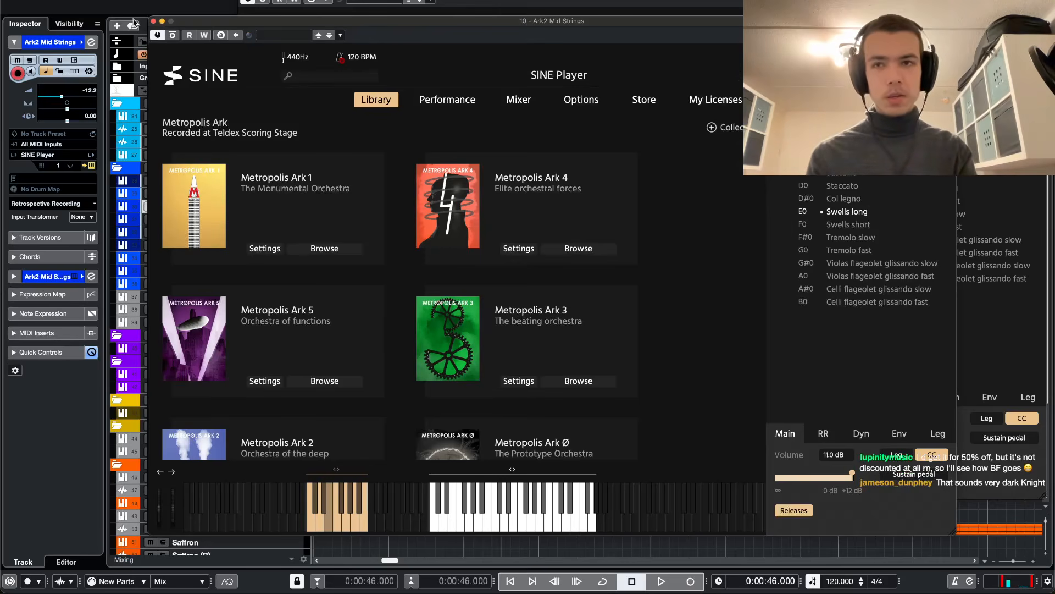
{"action": "left_click", "coordinate": [153, 22]}
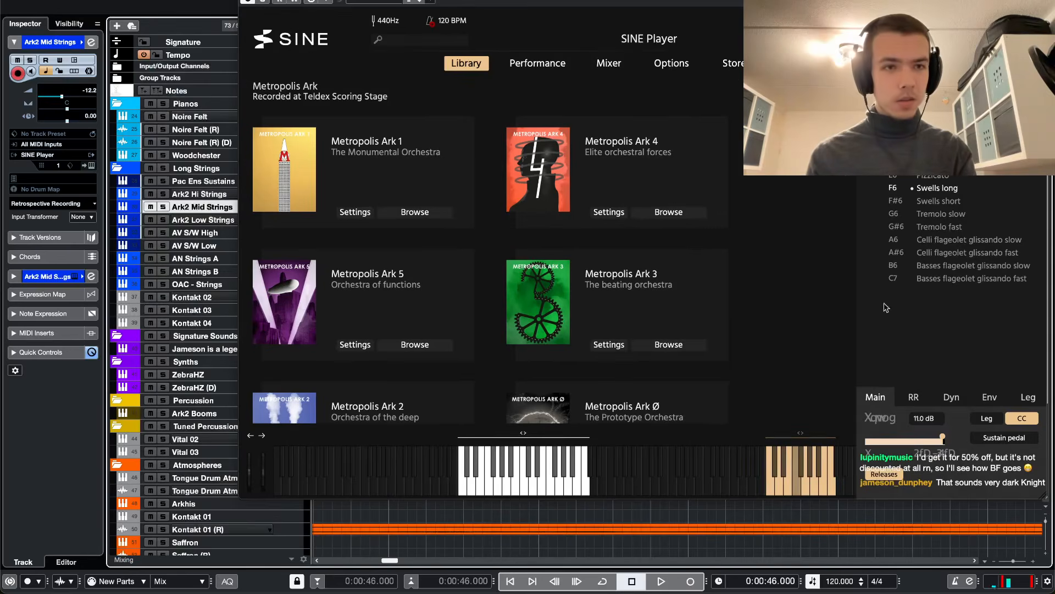
- Compare the tremolo articulations in the Ark2 Low Strings instrument, choose Tremolo slow and close the instrument window
{"action": "left_click", "coordinate": [944, 215]}
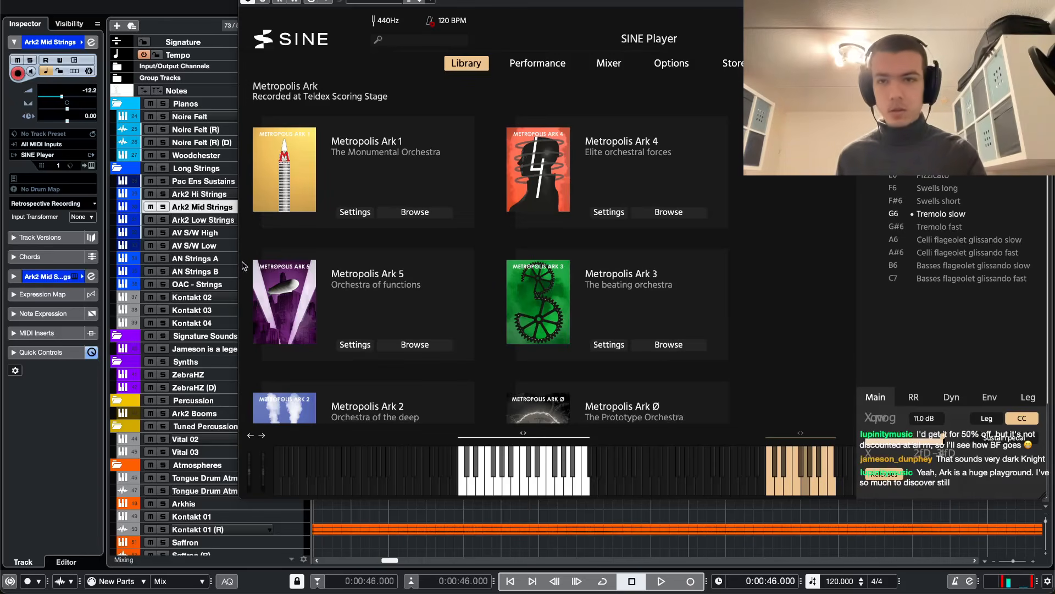
{"action": "left_click", "coordinate": [238, 222]}
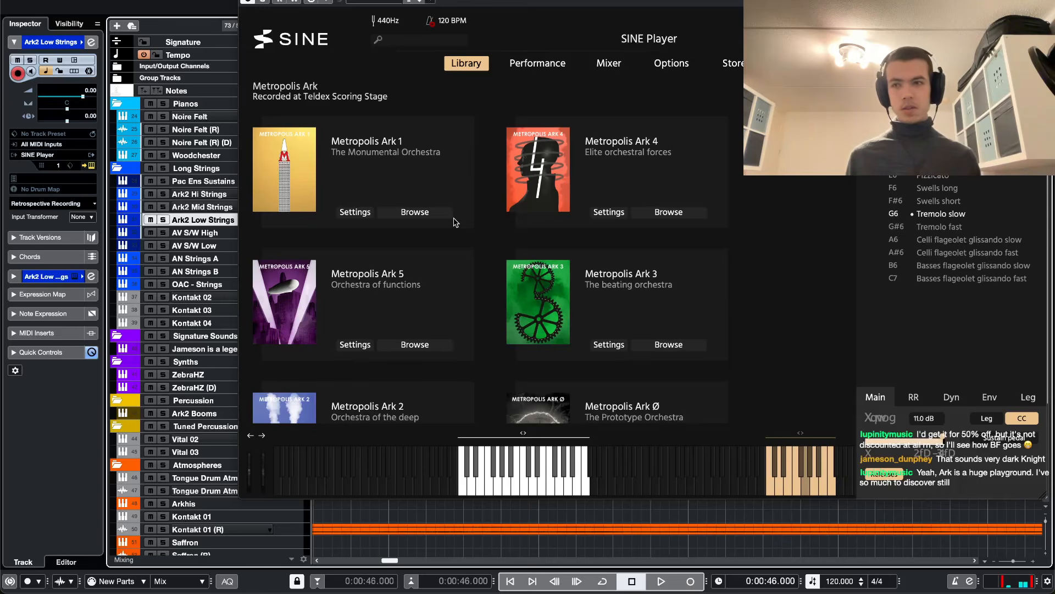
{"action": "scroll", "coordinate": [455, 222], "scroll_direction": "down", "scroll_amount": 3}
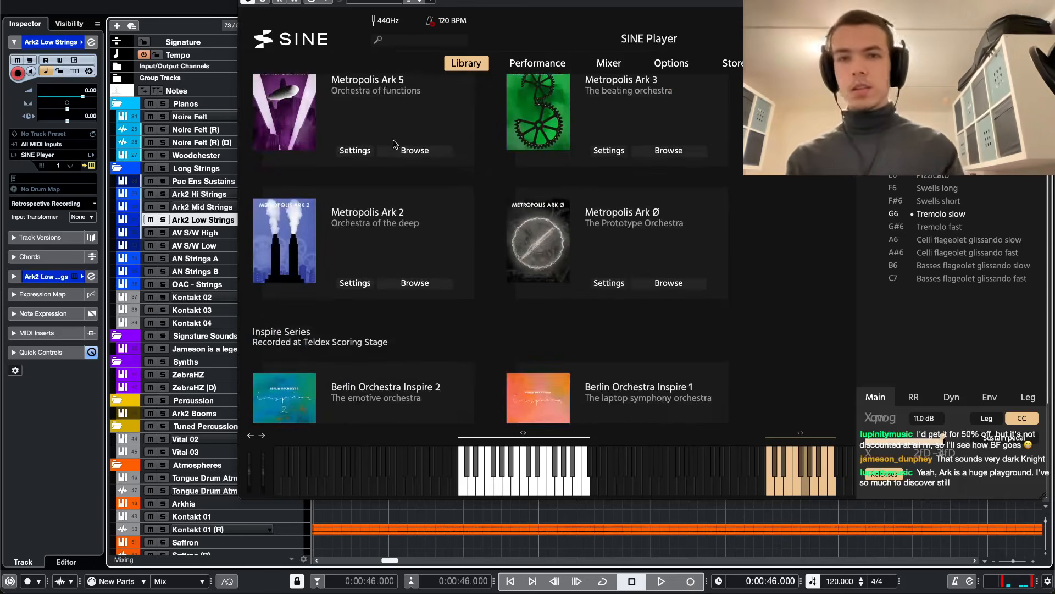
{"action": "scroll", "coordinate": [802, 200], "scroll_direction": "up", "scroll_amount": 1}
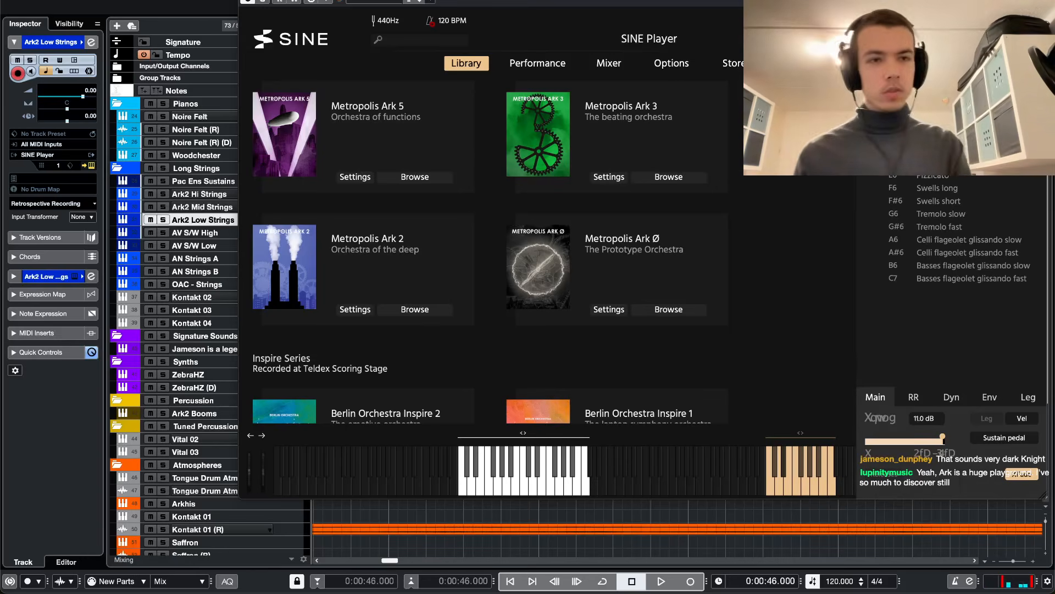
{"action": "left_click", "coordinate": [953, 227]}
{"action": "left_click", "coordinate": [951, 214]}
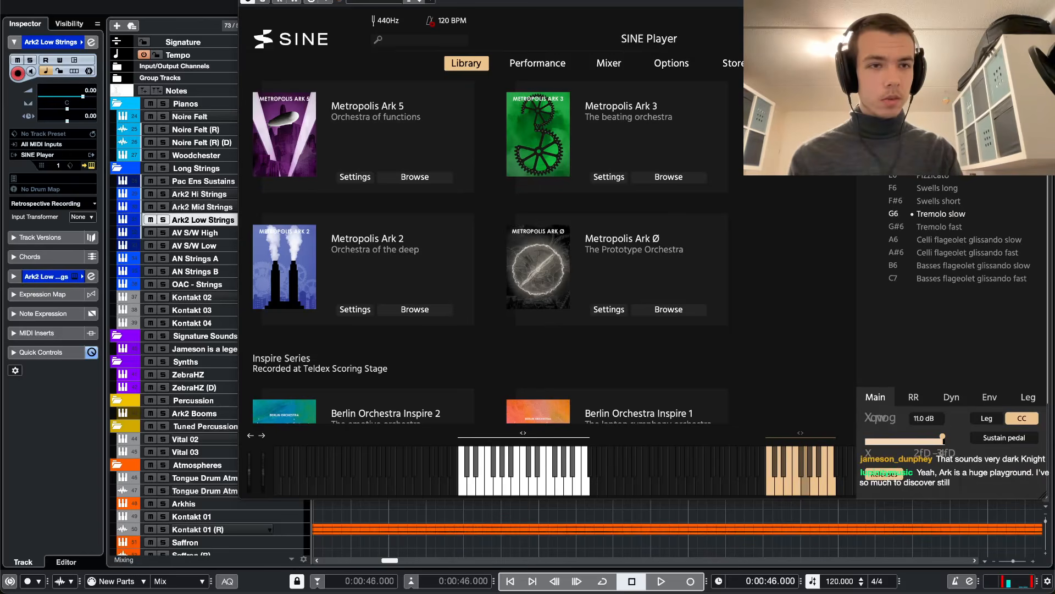
{"action": "key", "text": "e"}
{"action": "key", "text": "super+w"}
{"action": "key", "text": "super+w"}
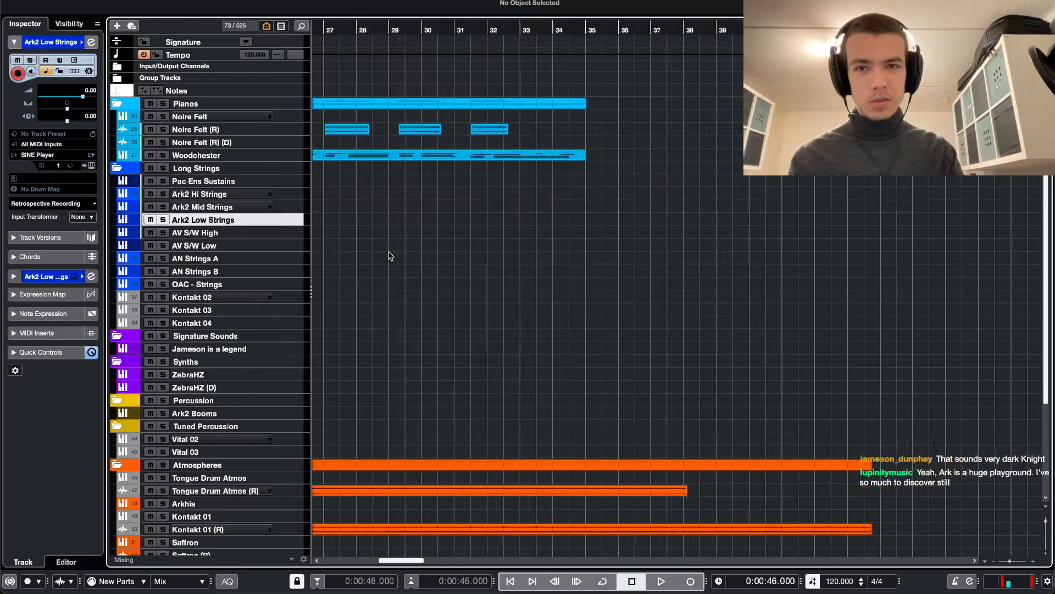
- Play Ark2 Mid Strings soloed from bar 4, check its articulations in the instrument and jump back to bar 24
{"action": "key", "text": "g"}
{"action": "scroll", "coordinate": [389, 257], "scroll_direction": "right", "scroll_amount": 3}
{"action": "left_click", "coordinate": [227, 209]}
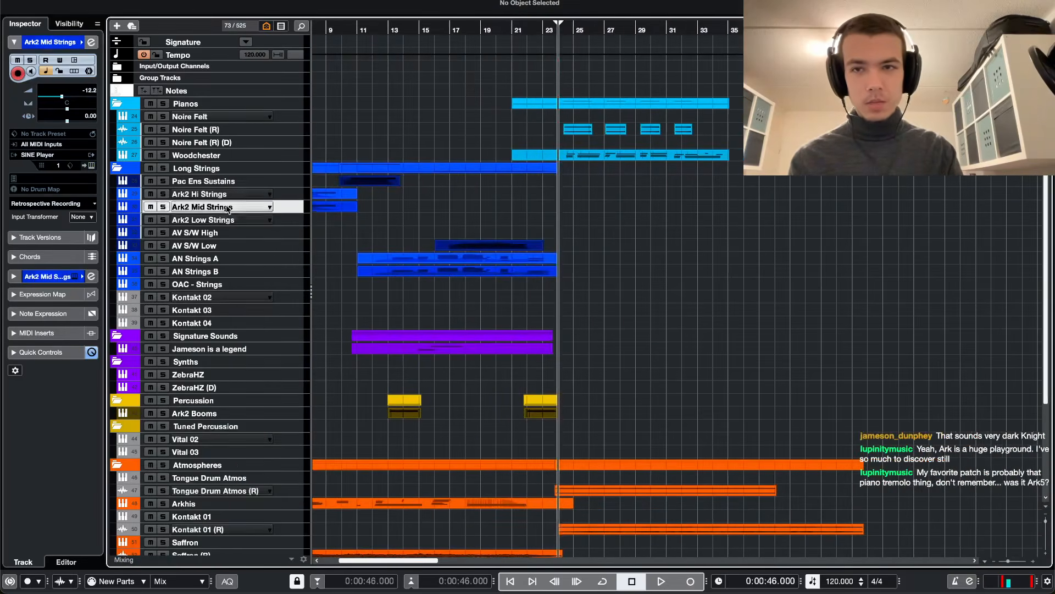
{"action": "key", "text": "s"}
{"action": "scroll", "coordinate": [511, 227], "scroll_direction": "left", "scroll_amount": 3}
{"action": "key", "text": "space"}
{"action": "left_click", "coordinate": [363, 30]}
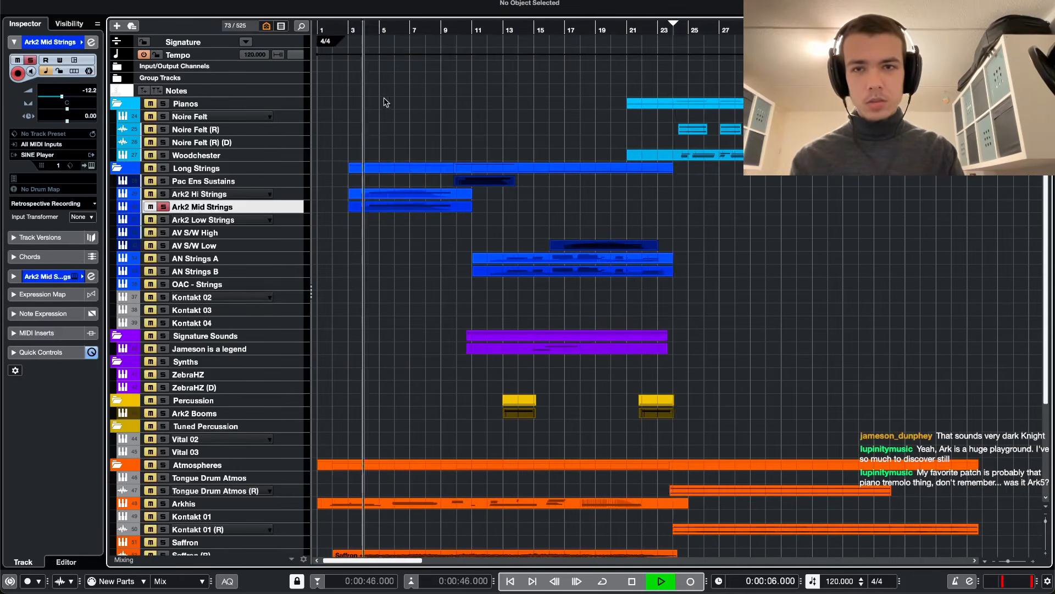
{"action": "key", "text": "e"}
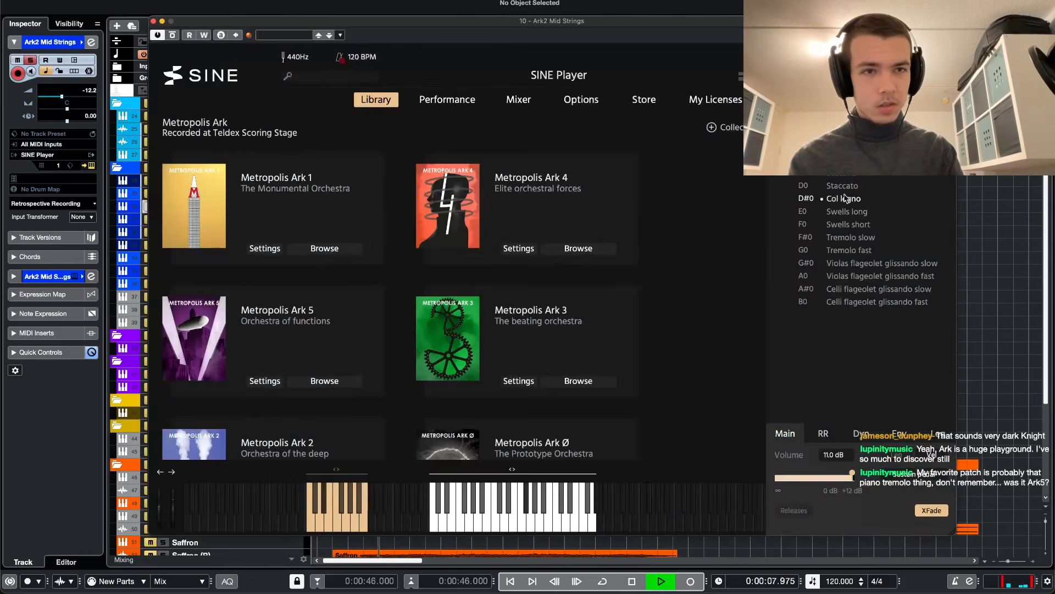
{"action": "key", "text": "KP_1"}
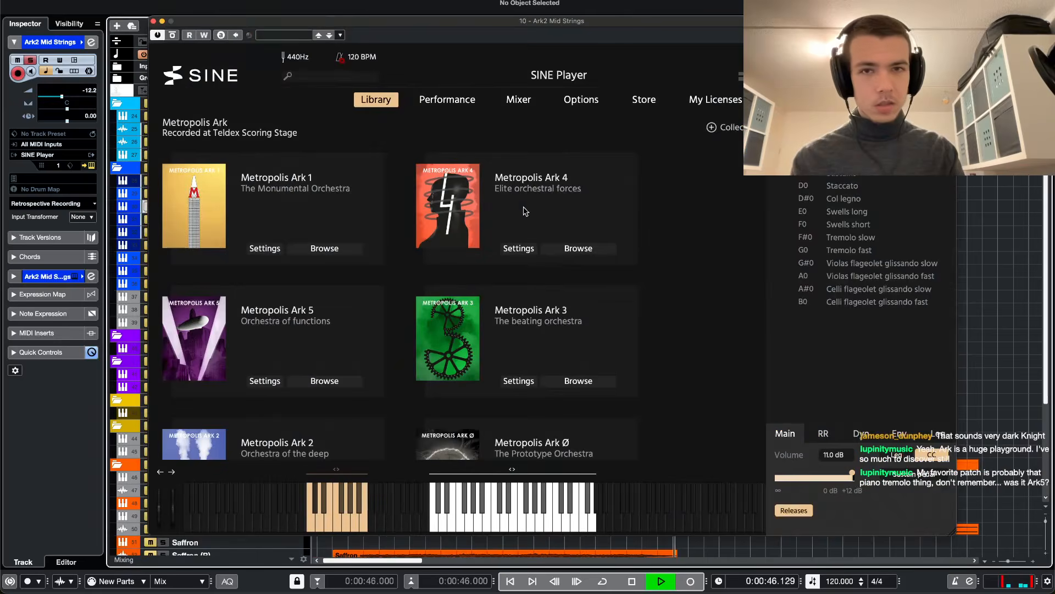
- Turn off the Ark2 Mid Strings solo, replay the opening strings in the full mix and inspect the track's channel settings
{"action": "key", "text": "e"}
{"action": "key", "text": "s"}
{"action": "left_click", "coordinate": [374, 33]}
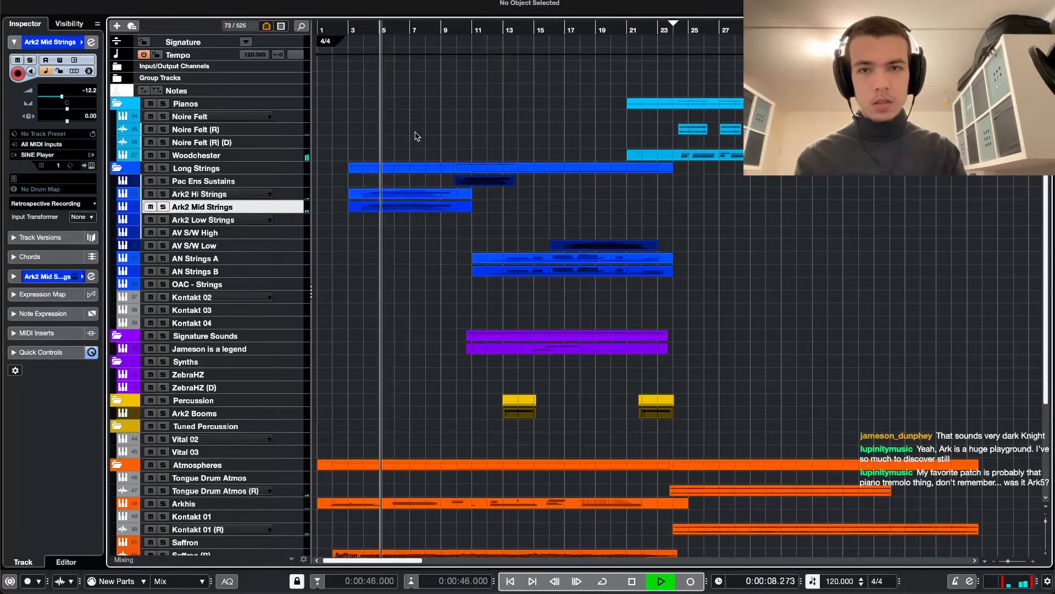
{"action": "key", "text": "e"}
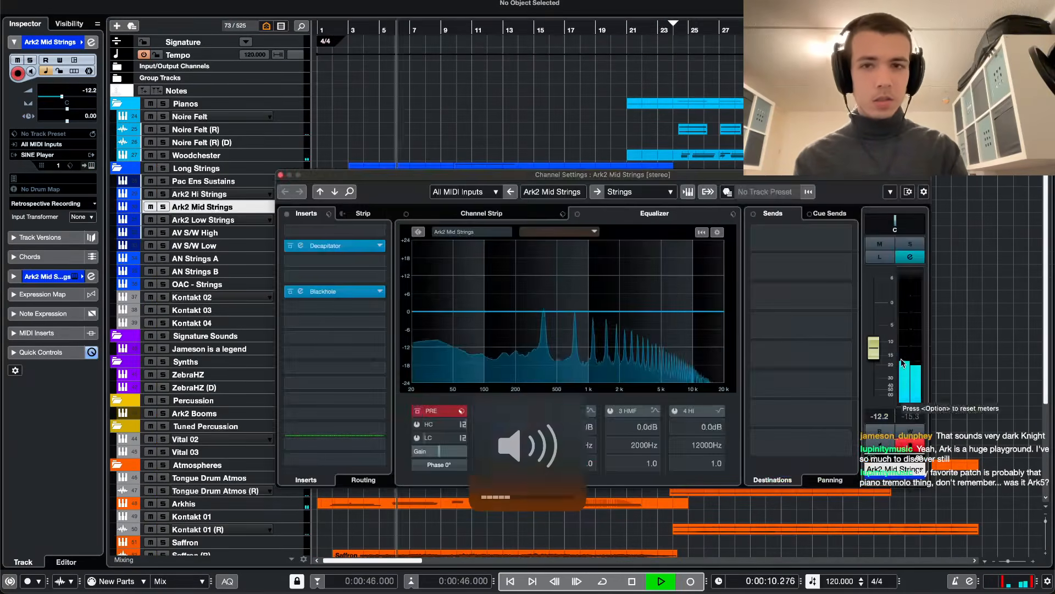
{"action": "key", "text": "XF86AudioLowerVolume"}
{"action": "key", "text": "e"}
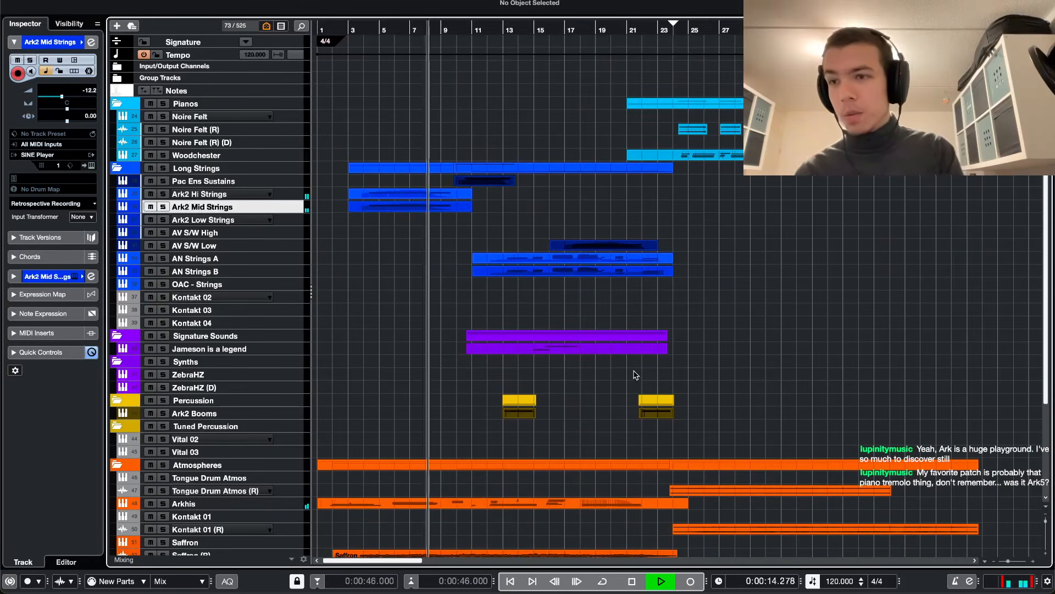
{"action": "key", "text": "space"}
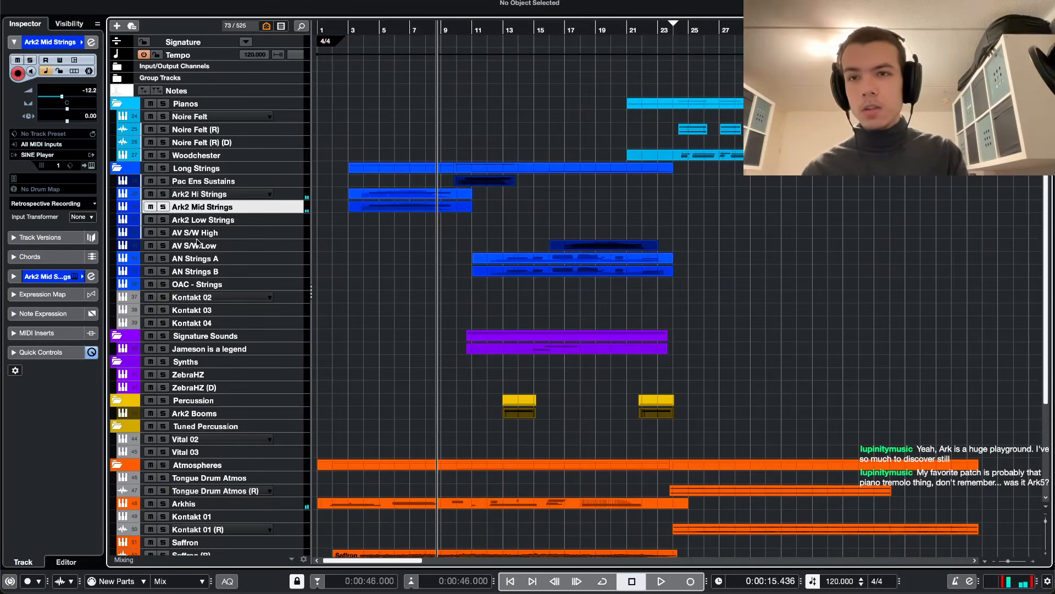
{"action": "key", "text": "ctrl+shift+a"}
{"action": "left_click", "coordinate": [231, 221]}
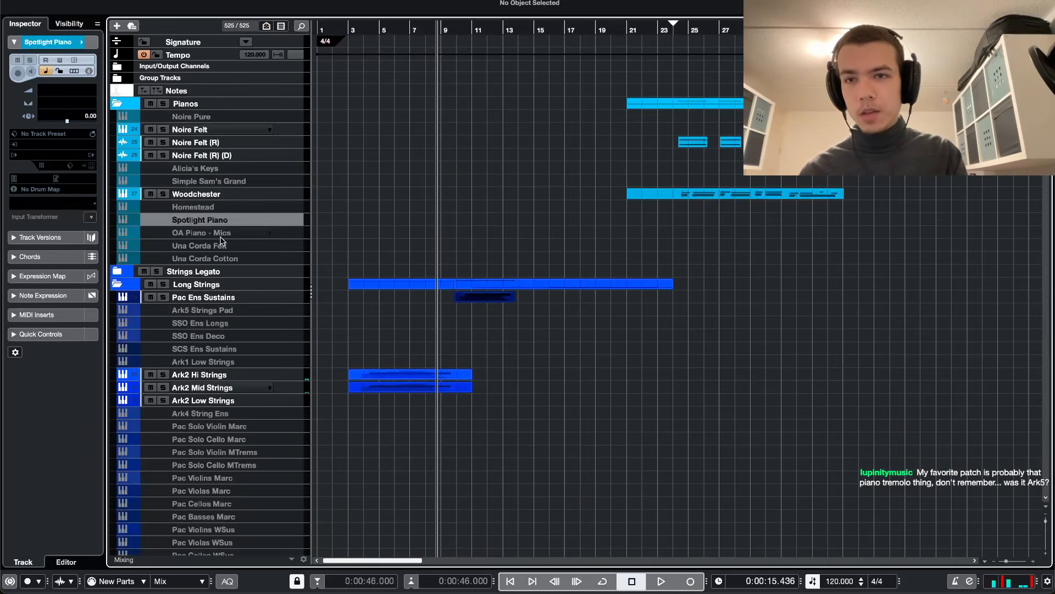
{"action": "key", "text": "ctrl+shift+a"}
- Add a SINE Player instrument track below Noire Felt in the Pianos folder, with its audio output routed to Piano
{"action": "right_click", "coordinate": [235, 116]}
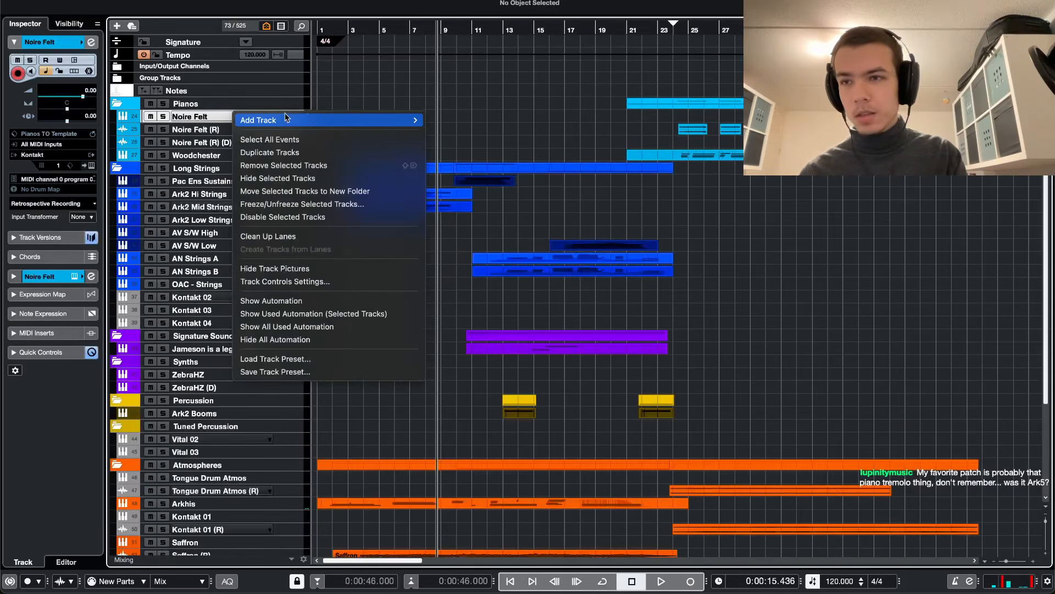
{"action": "mouse_move", "coordinate": [285, 117]}
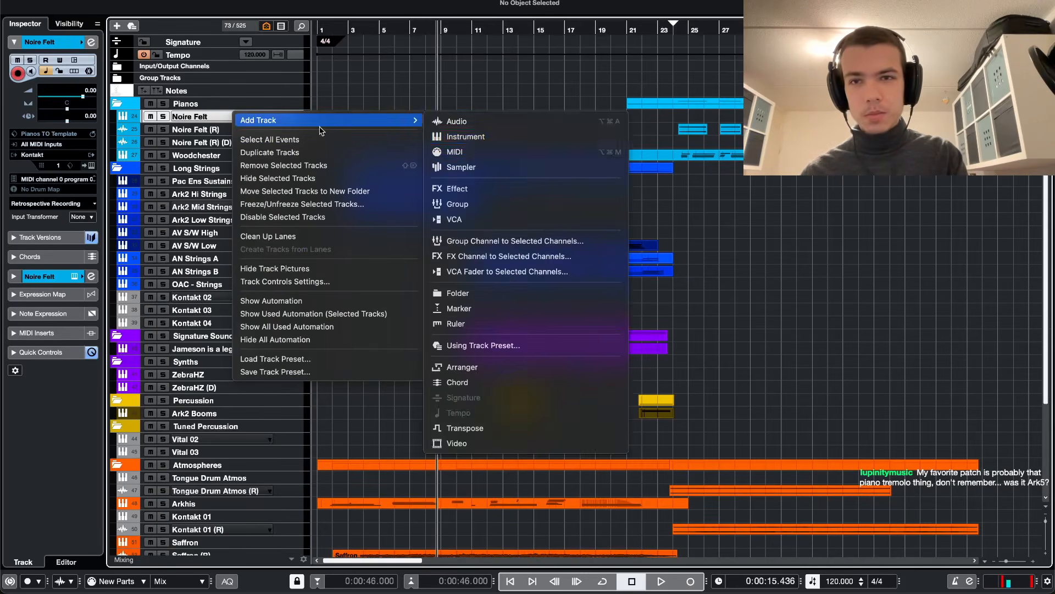
{"action": "left_click", "coordinate": [456, 134]}
{"action": "left_click", "coordinate": [467, 227]}
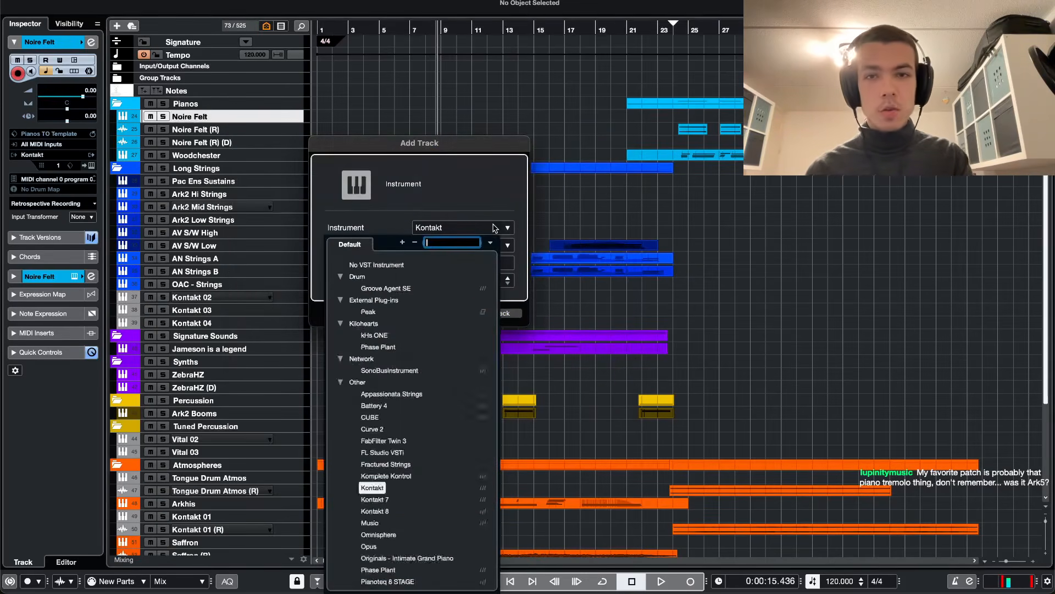
{"action": "type", "text": "sine"}
{"action": "left_click", "coordinate": [391, 280]}
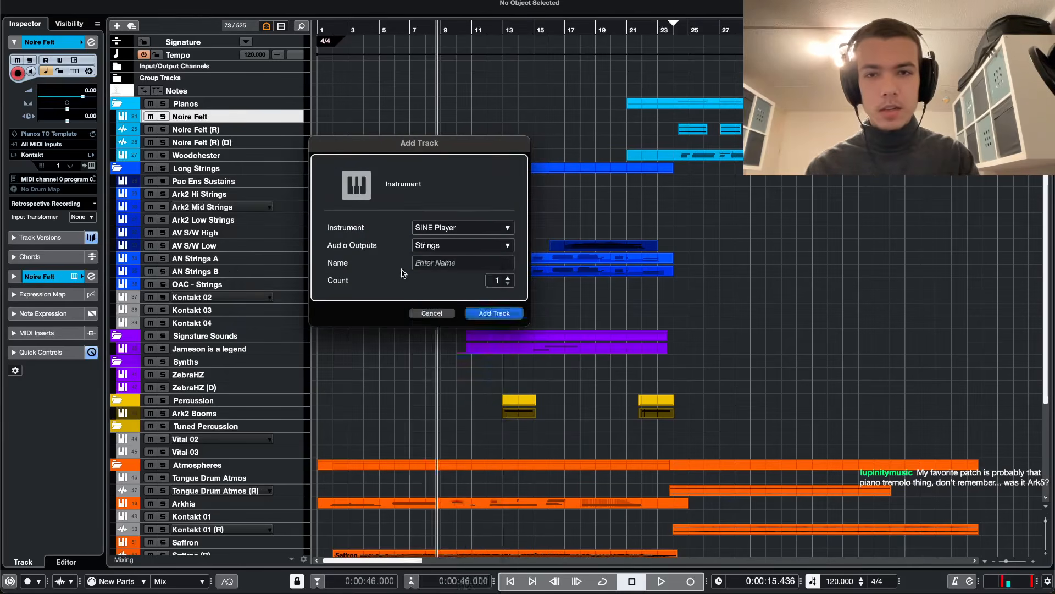
{"action": "left_click", "coordinate": [437, 247]}
{"action": "type", "text": "p"}
{"action": "key", "text": "Return"}
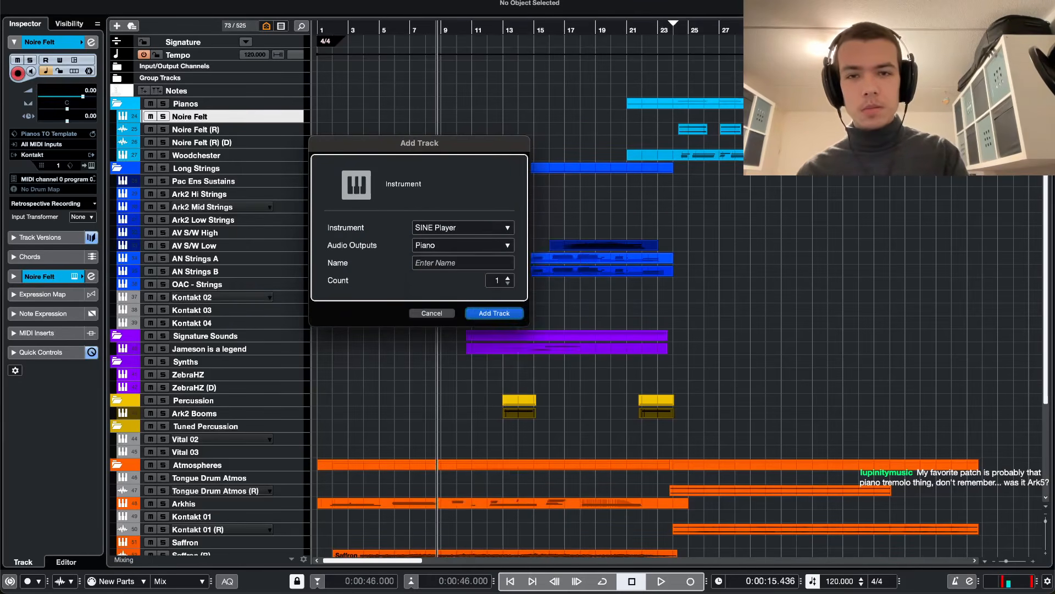
{"action": "key", "text": "Return"}
- Load the Tremolo articulation of Glamer Pianos a3 from the District IV - Keys folder of Metropolis Ark 2 and audition it
{"action": "scroll", "coordinate": [443, 270], "scroll_direction": "down", "scroll_amount": 4}
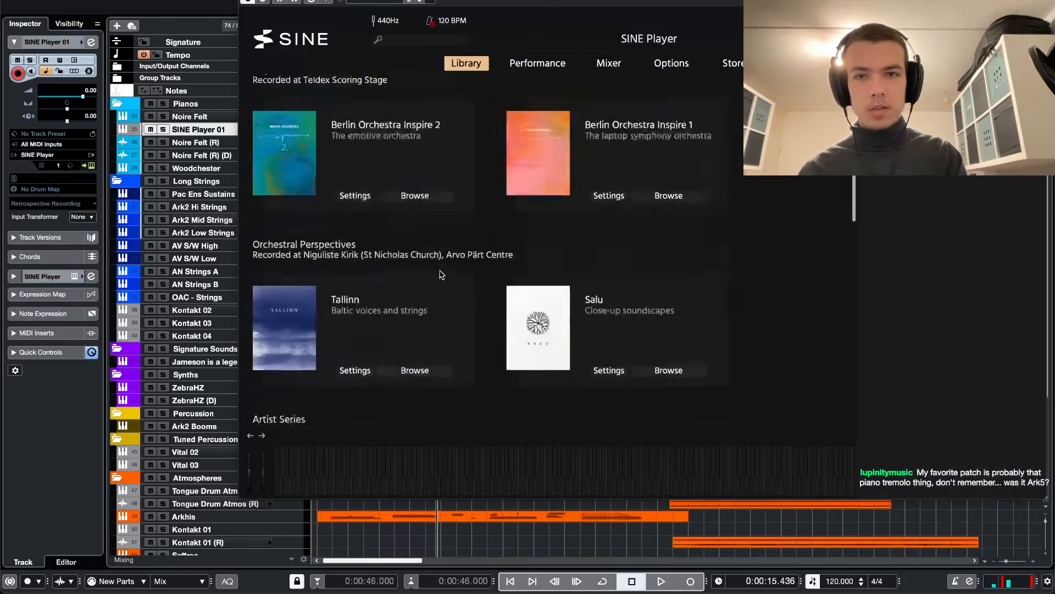
{"action": "scroll", "coordinate": [443, 269], "scroll_direction": "up", "scroll_amount": 8}
{"action": "scroll", "coordinate": [433, 431], "scroll_direction": "down", "scroll_amount": 2}
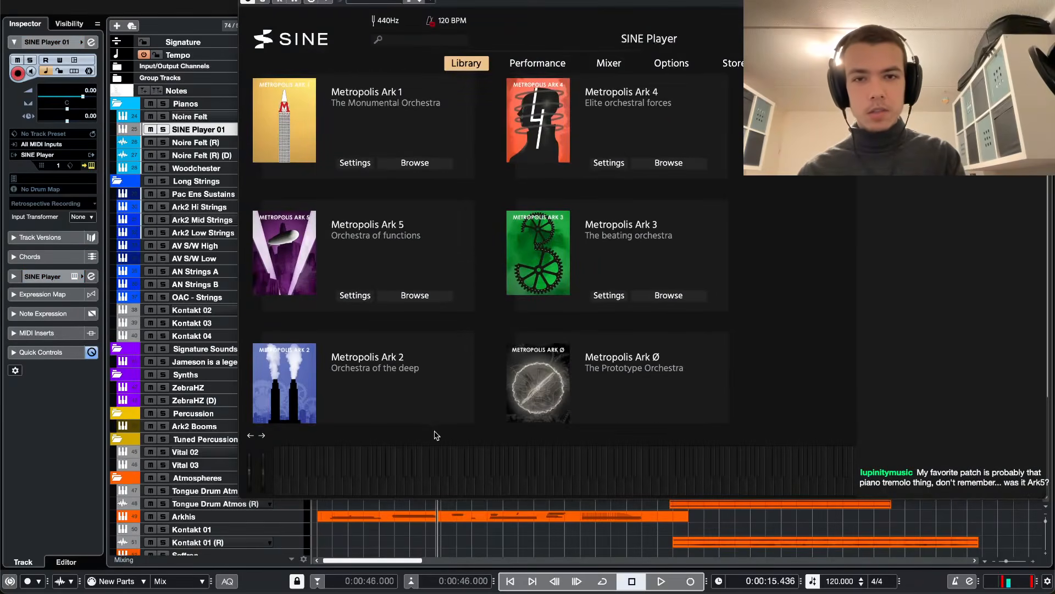
{"action": "left_click", "coordinate": [417, 400]}
{"action": "left_click", "coordinate": [418, 269]}
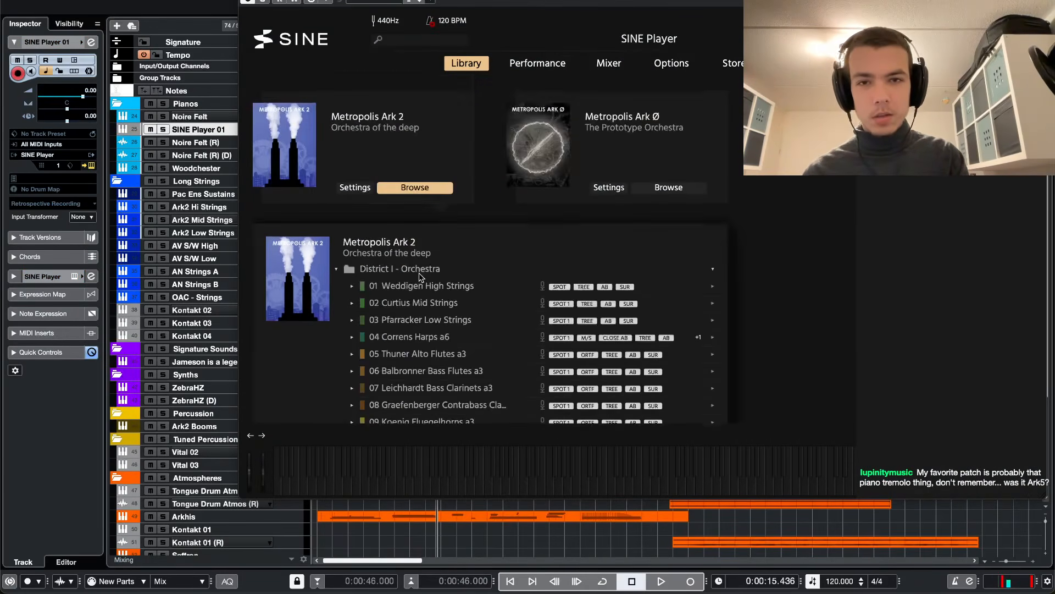
{"action": "scroll", "coordinate": [437, 310], "scroll_direction": "down", "scroll_amount": 5}
{"action": "left_click", "coordinate": [427, 330]}
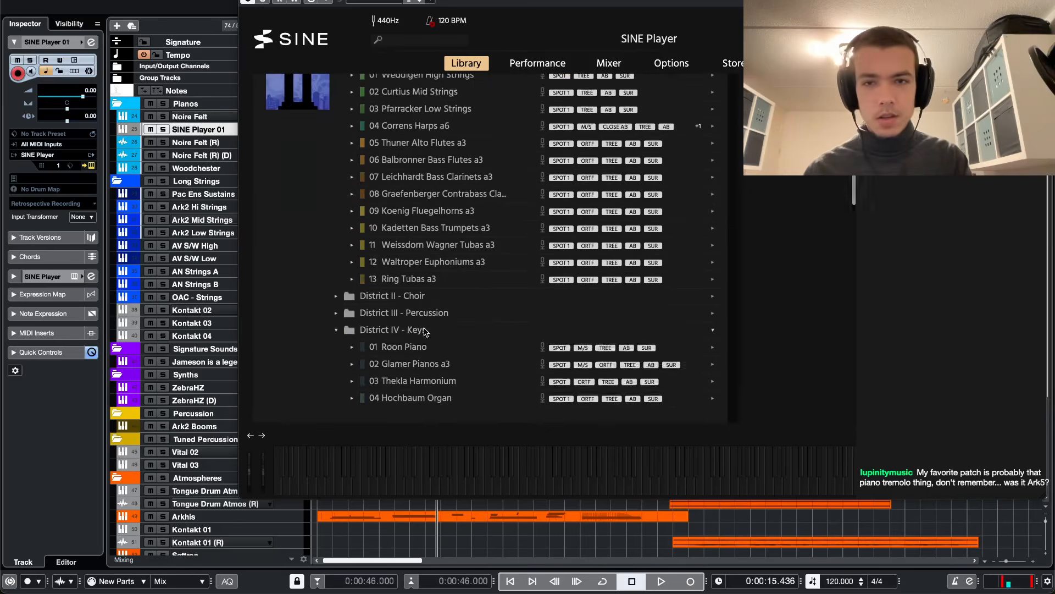
{"action": "scroll", "coordinate": [426, 336], "scroll_direction": "down", "scroll_amount": 1}
{"action": "left_click", "coordinate": [425, 343]}
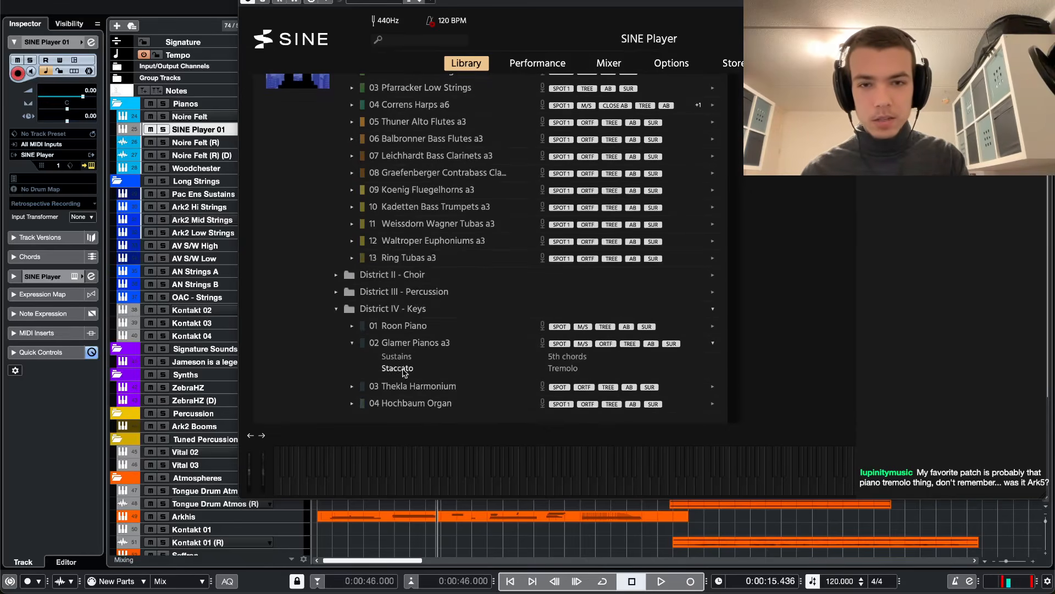
{"action": "double_click", "coordinate": [561, 368]}
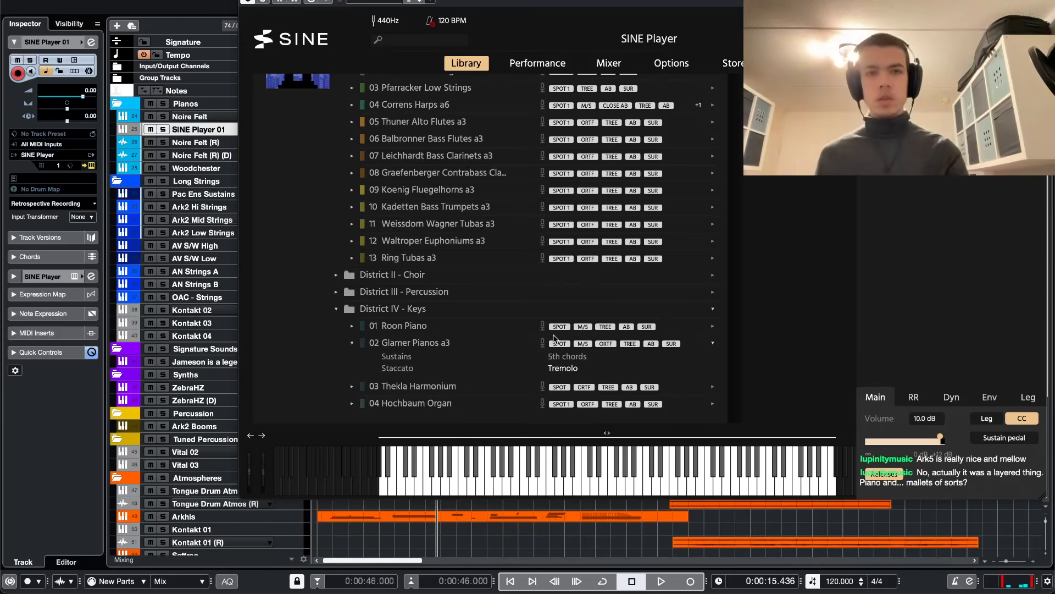
- Collapse the District I - Orchestra folder and remove the loaded Glamer Pianos a3 instrument
{"action": "scroll", "coordinate": [569, 133], "scroll_direction": "up", "scroll_amount": 2}
{"action": "left_click", "coordinate": [372, 91]}
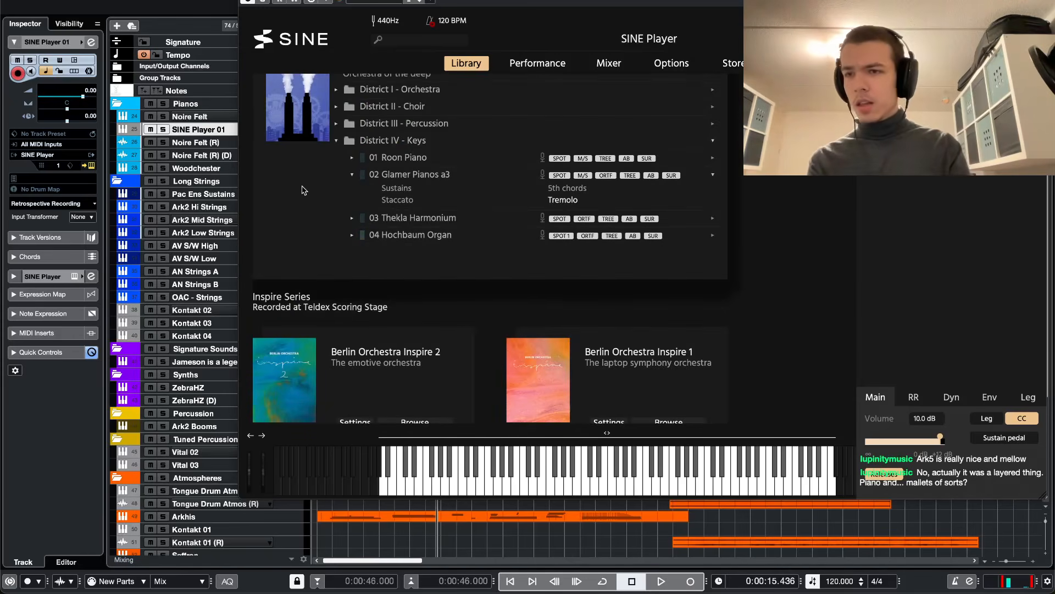
{"action": "right_click", "coordinate": [872, 148]}
{"action": "left_click", "coordinate": [870, 188]}
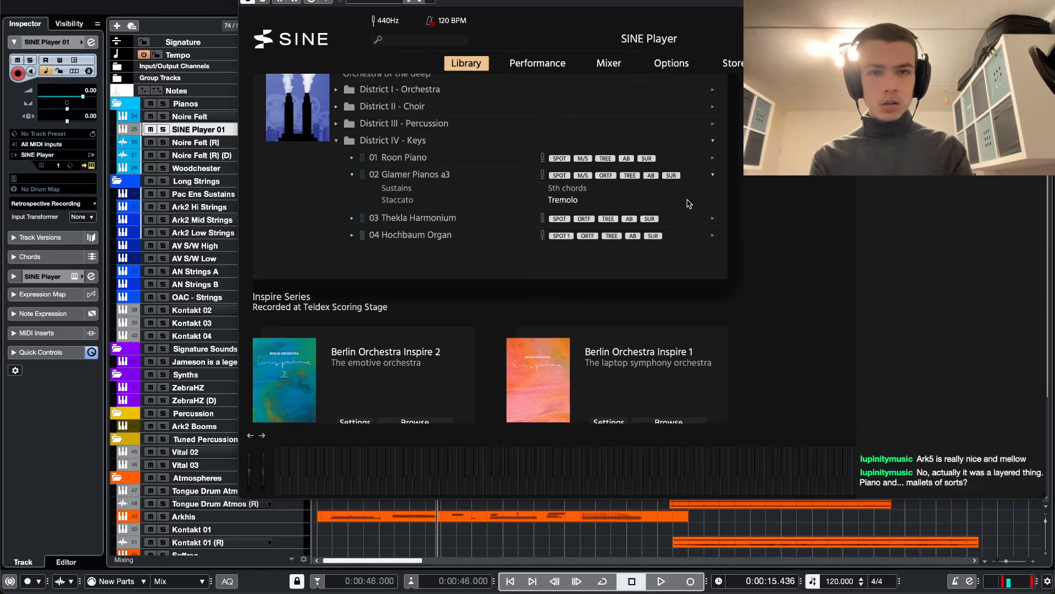
- Browse the Metropolis Ark 5 library and examine the instruments in its III - Blends folder
{"action": "scroll", "coordinate": [659, 204], "scroll_direction": "down", "scroll_amount": 4}
{"action": "scroll", "coordinate": [634, 205], "scroll_direction": "up", "scroll_amount": 5}
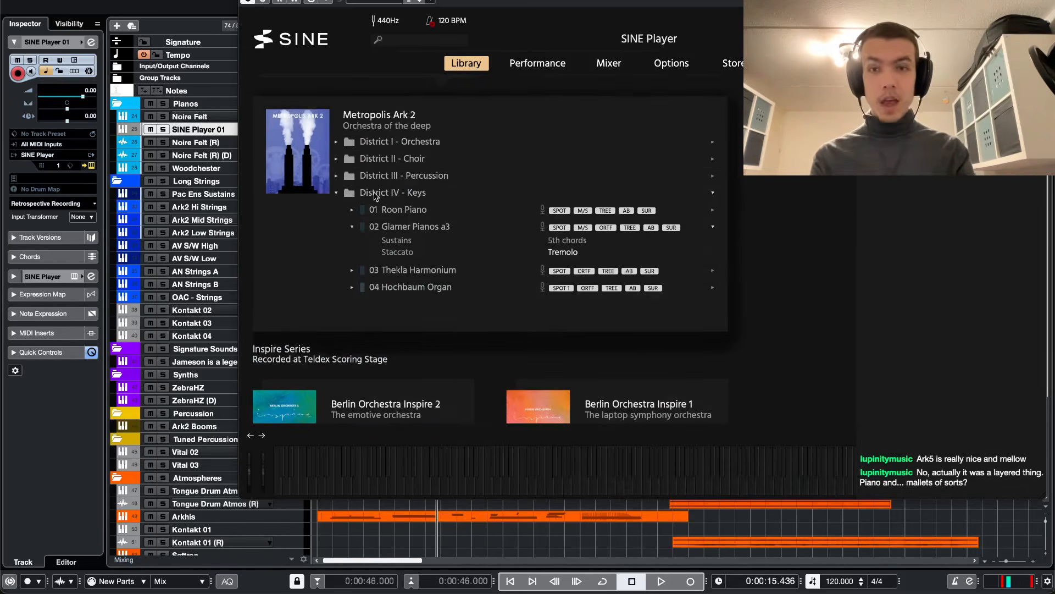
{"action": "scroll", "coordinate": [385, 209], "scroll_direction": "up", "scroll_amount": 5}
{"action": "left_click", "coordinate": [430, 218]}
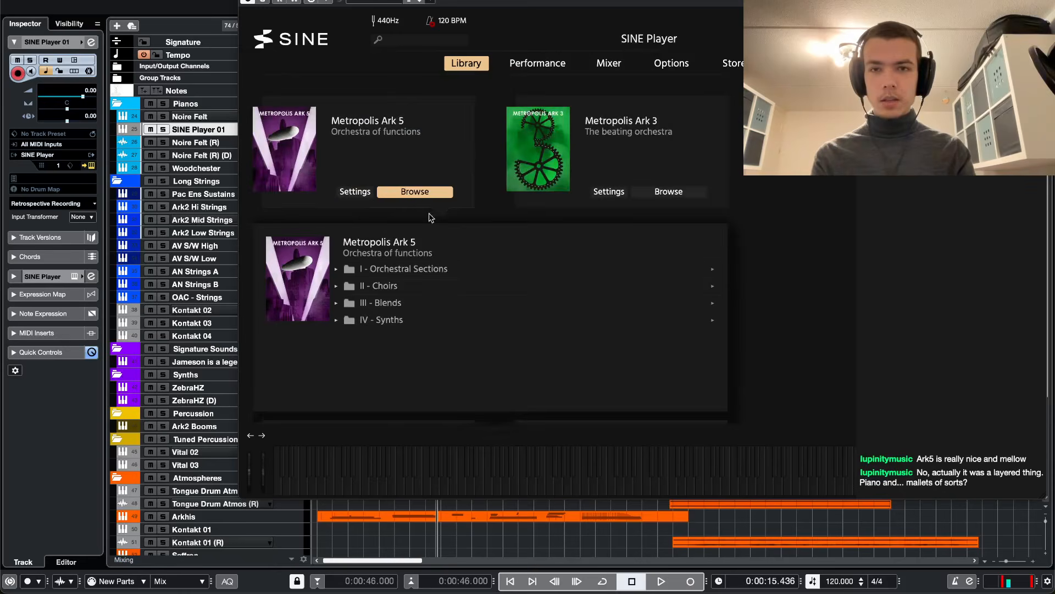
{"action": "left_click", "coordinate": [399, 303]}
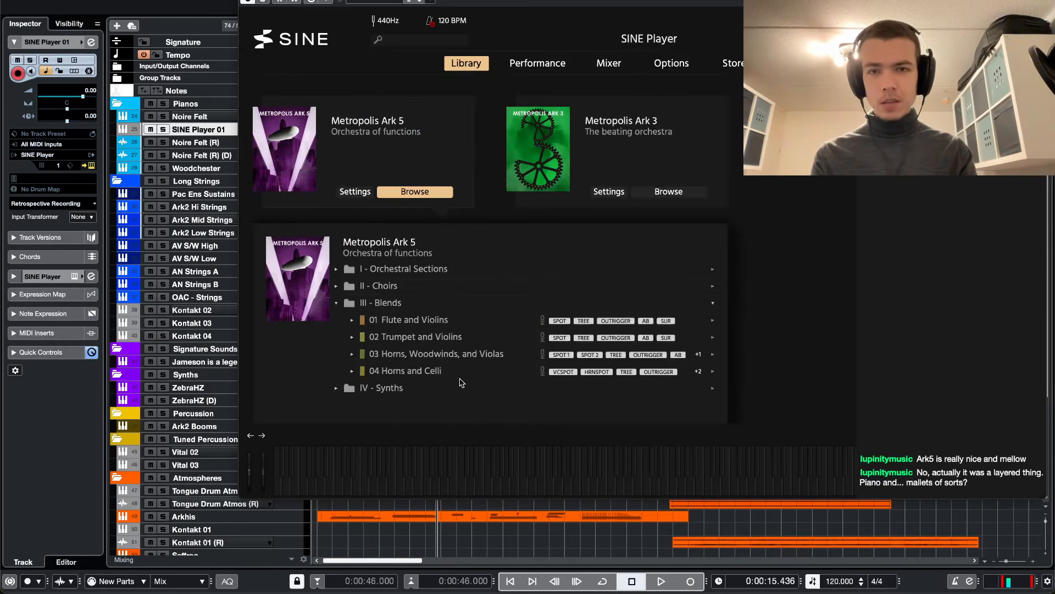
- Load the Tremolo articulation of Marimba, Xylophone & Piano from the IV - Percussion folder of Metropolis Ark 4 and audition it
{"action": "scroll", "coordinate": [539, 261], "scroll_direction": "up", "scroll_amount": 2}
{"action": "left_click", "coordinate": [669, 148]}
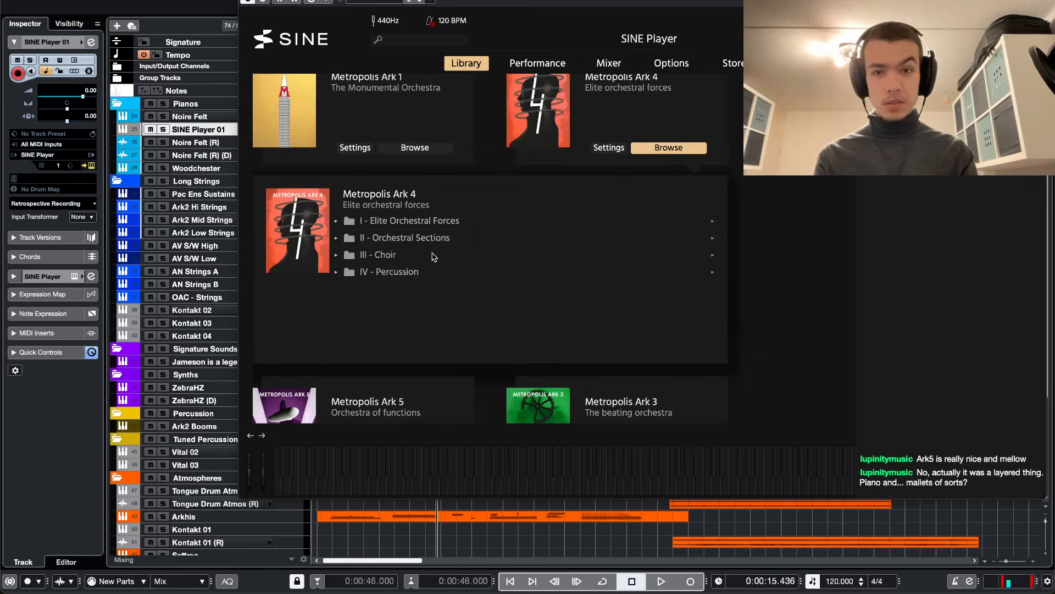
{"action": "left_click", "coordinate": [400, 271]}
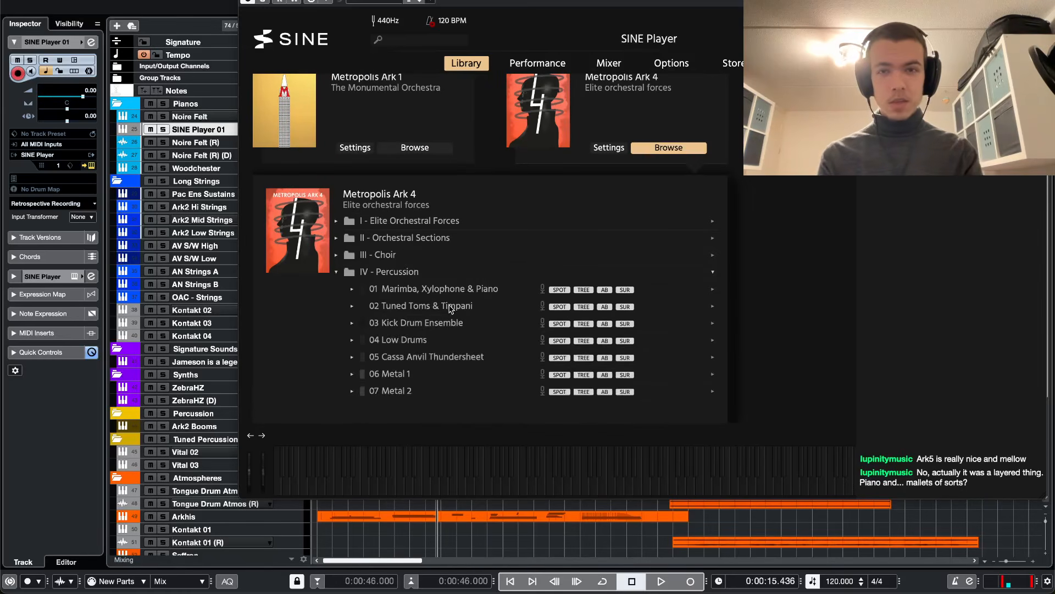
{"action": "left_click", "coordinate": [473, 291]}
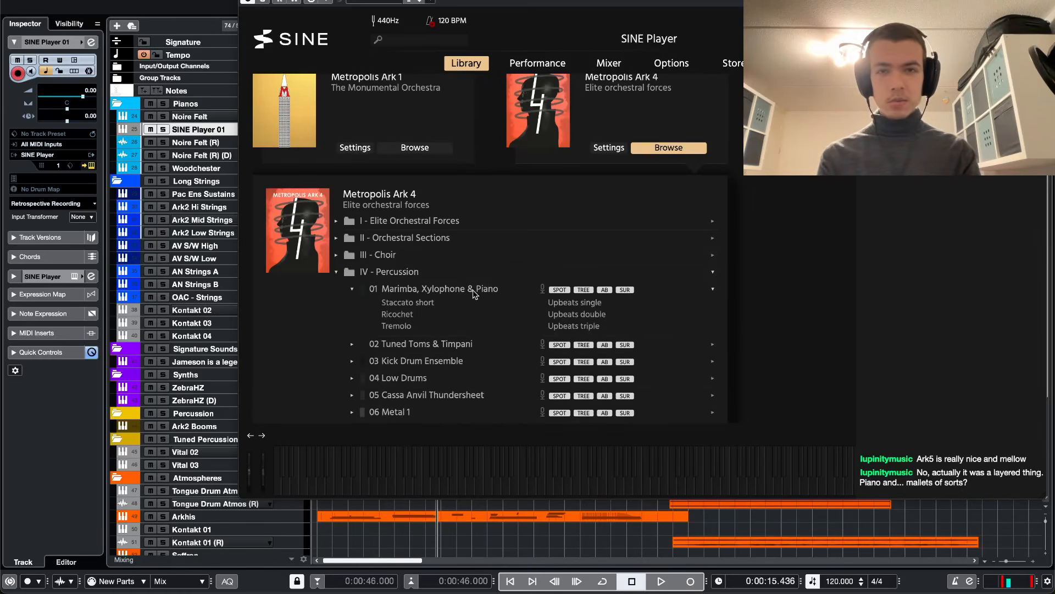
{"action": "left_click", "coordinate": [410, 328]}
{"action": "mouse_move", "coordinate": [585, 591]}
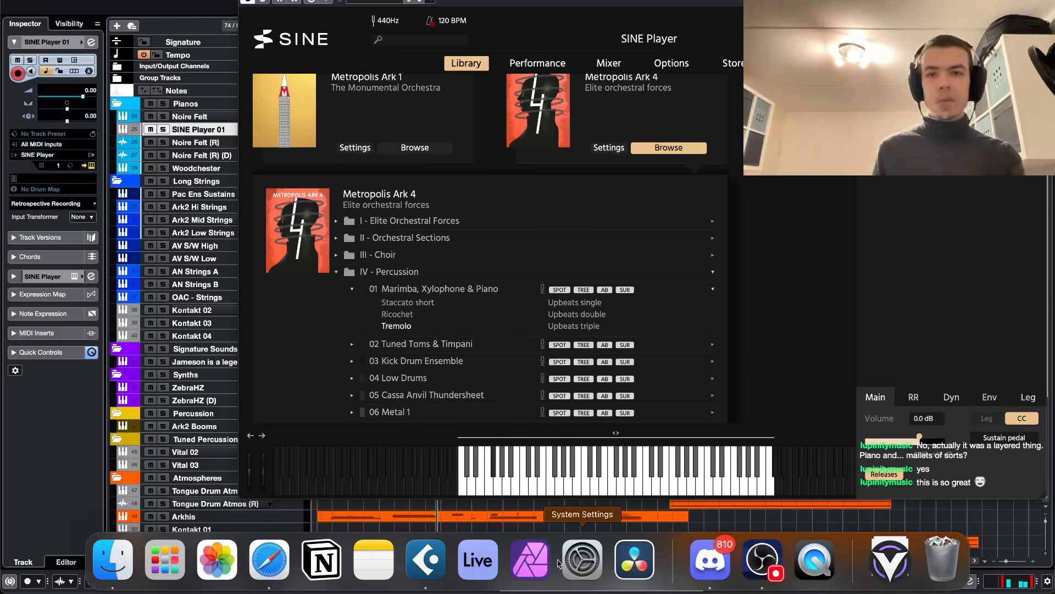
- Load the Ricochet articulation of Marimba, Xylophone & Piano, and remove the instrument after auditioning it
{"action": "left_click", "coordinate": [406, 315]}
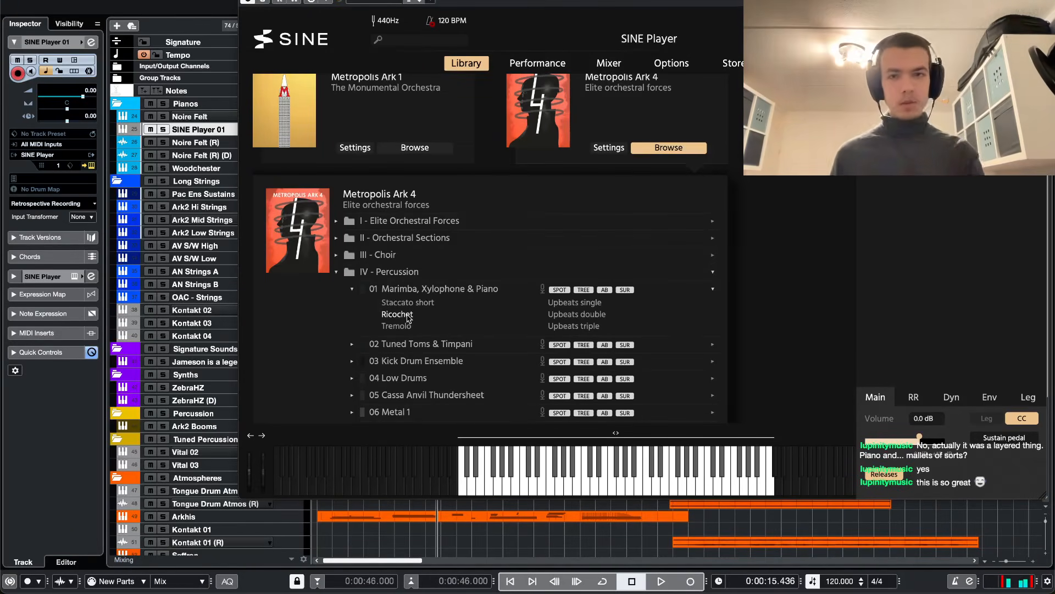
{"action": "right_click", "coordinate": [806, 93]}
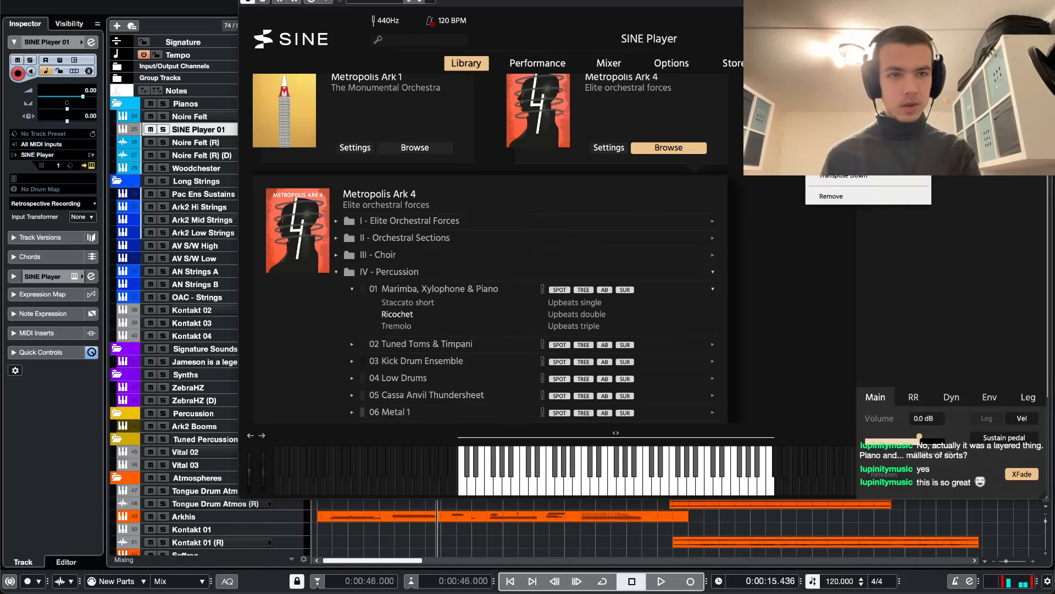
{"action": "left_click", "coordinate": [855, 193]}
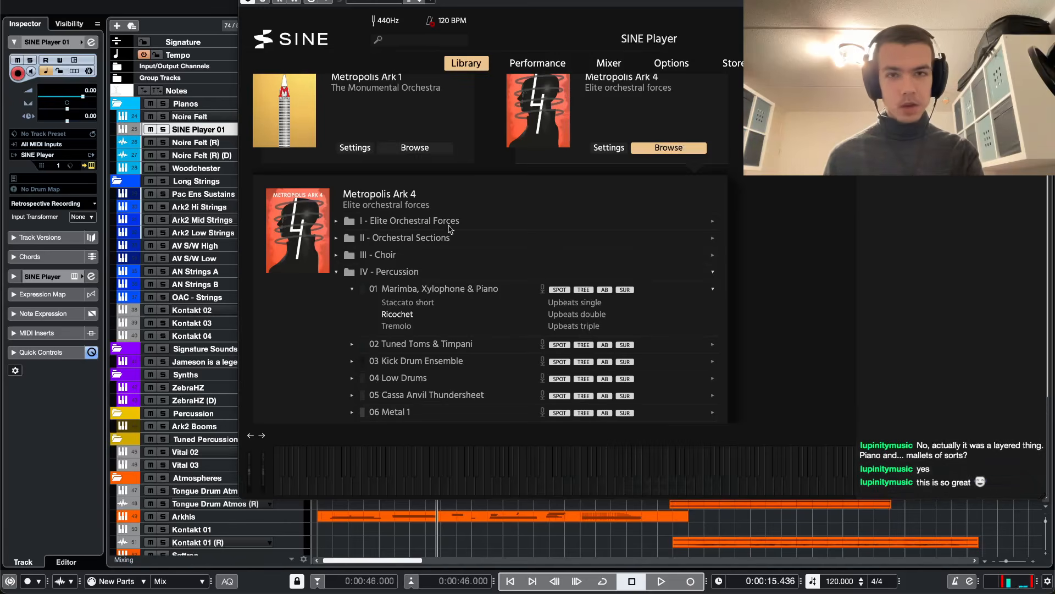
- Load the complete Marimba, Xylophone & Piano instrument, audition its Upbeats double and Upbeats triple articulations, and remove it
{"action": "double_click", "coordinate": [413, 288]}
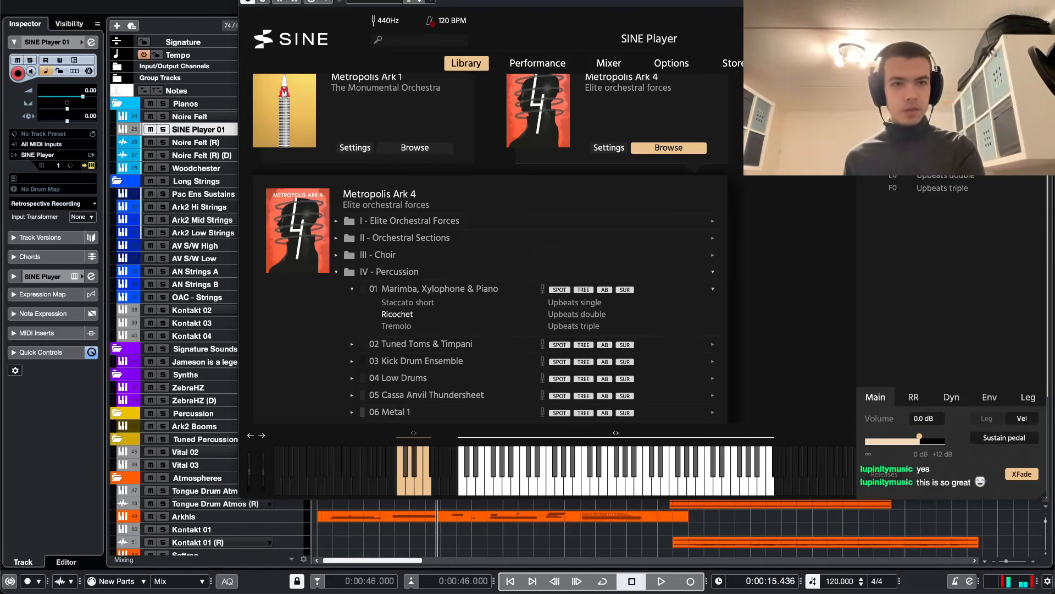
{"action": "left_click", "coordinate": [954, 177]}
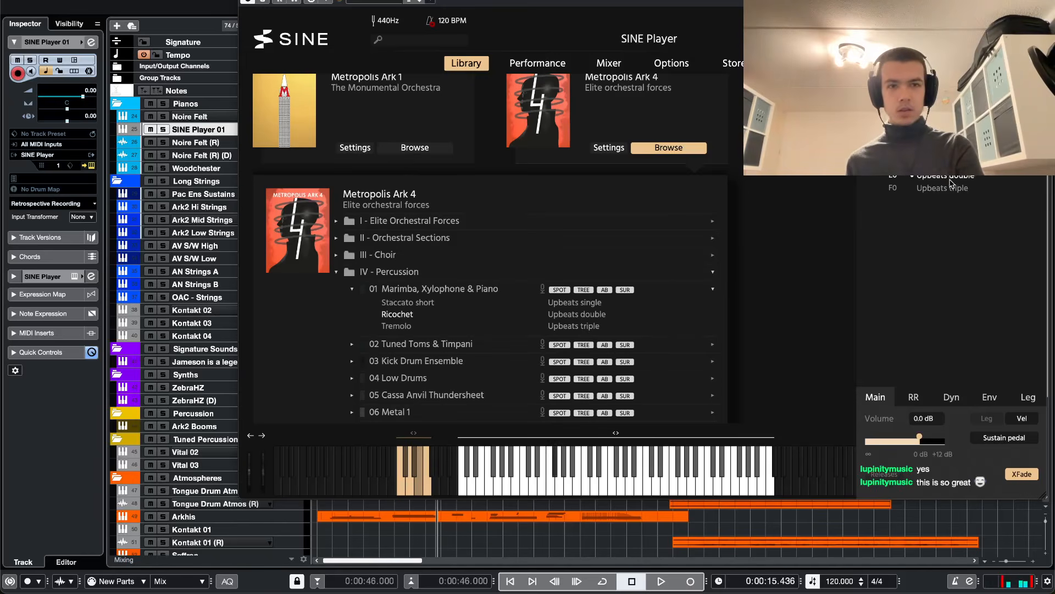
{"action": "left_click", "coordinate": [953, 188]}
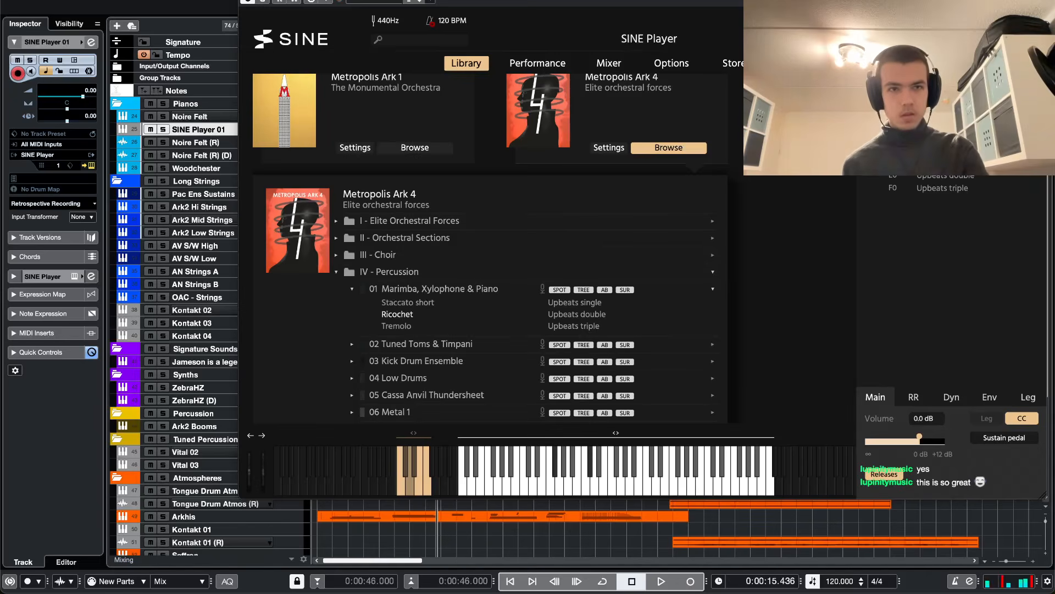
{"action": "right_click", "coordinate": [809, 127]}
{"action": "left_click", "coordinate": [856, 198]}
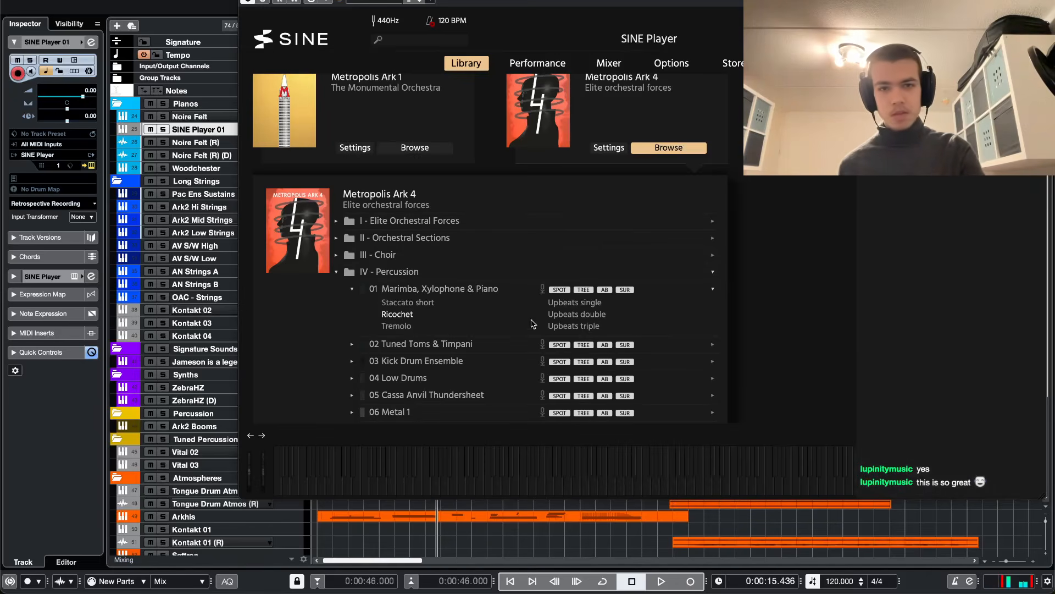
- Load TomsTimps Hits from Tuned Toms & Timpani, audition it and remove the instrument
{"action": "left_click", "coordinate": [463, 344]}
{"action": "double_click", "coordinate": [403, 357]}
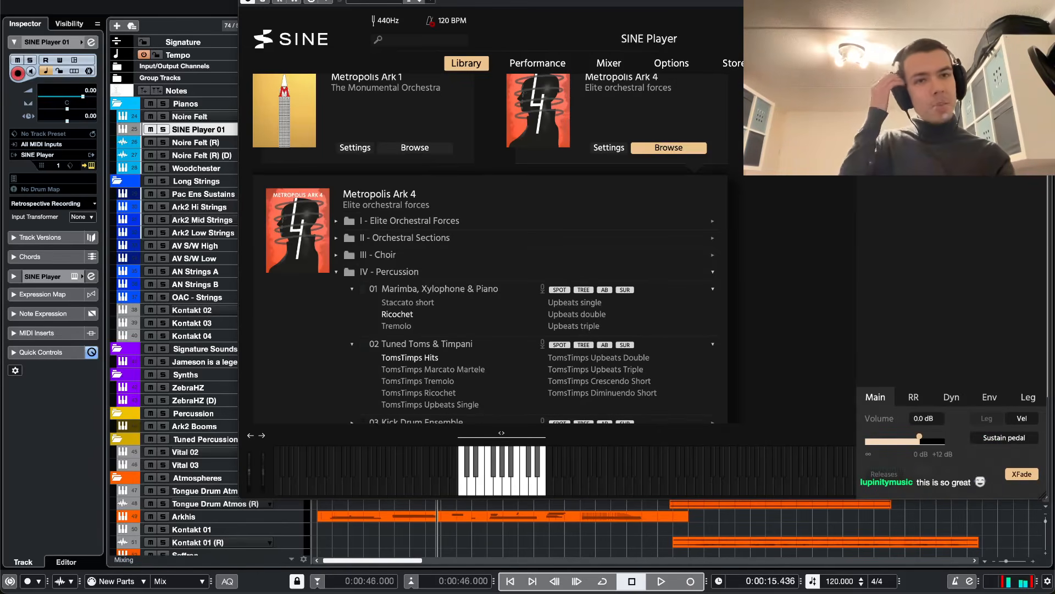
{"action": "right_click", "coordinate": [792, 110]}
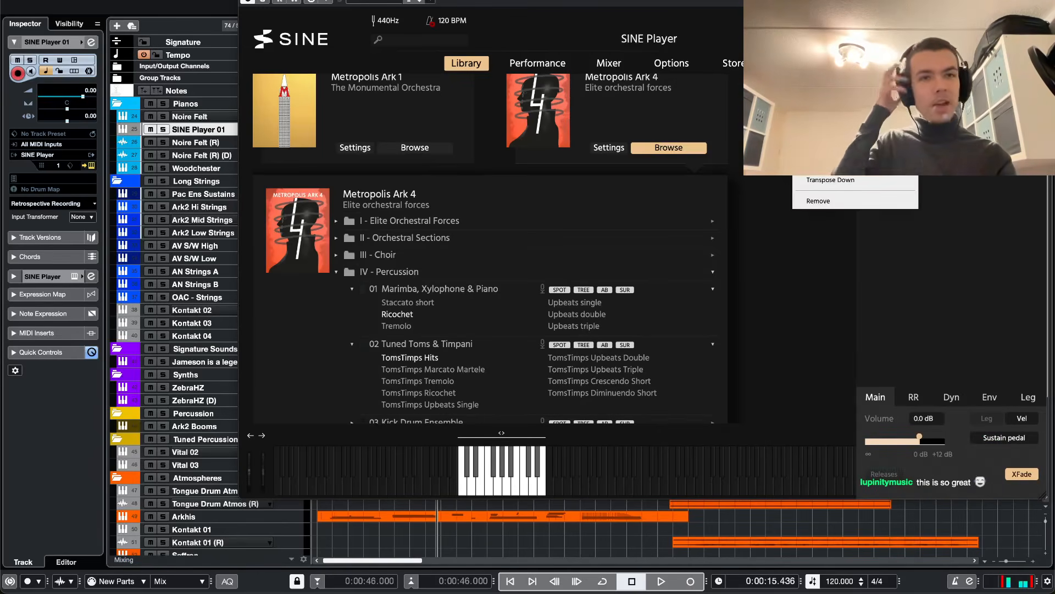
{"action": "left_click", "coordinate": [874, 203]}
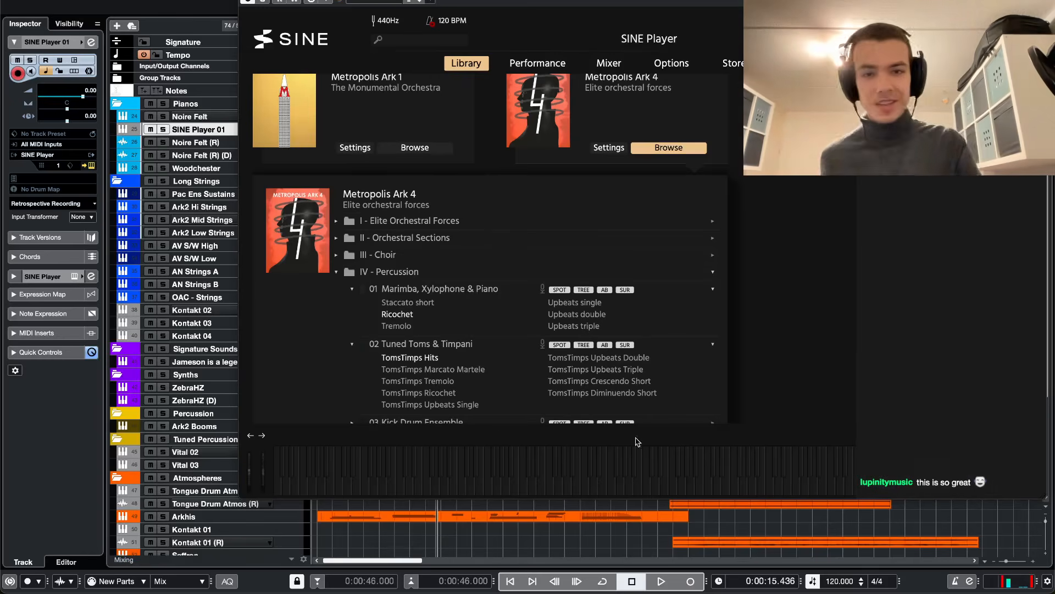
- Audition the TomsTimps Crescendo Short articulation of Tuned Toms & Timpani and remove the instrument
{"action": "double_click", "coordinate": [641, 383]}
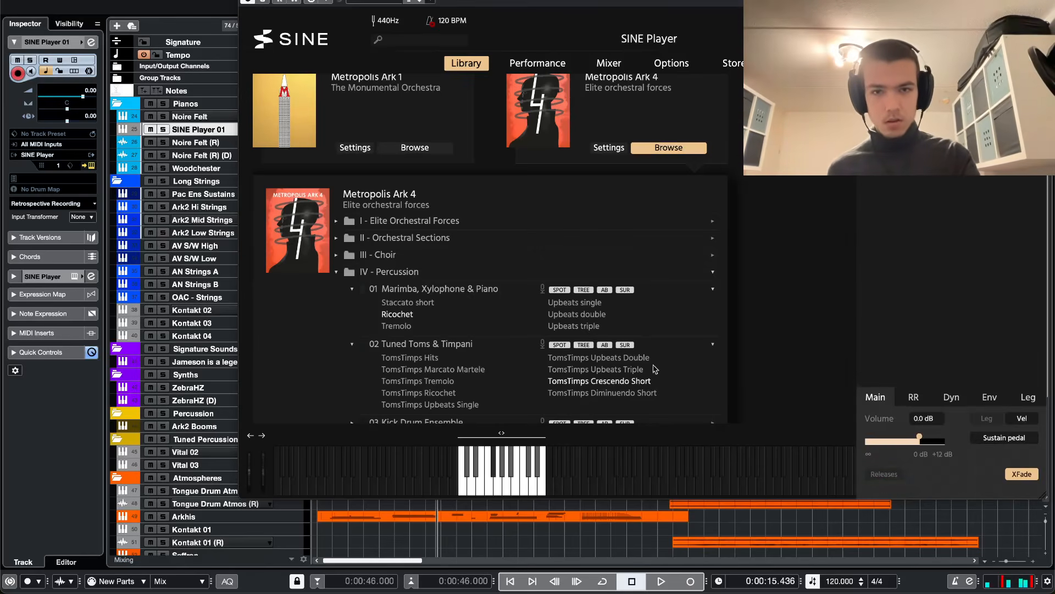
{"action": "right_click", "coordinate": [901, 130]}
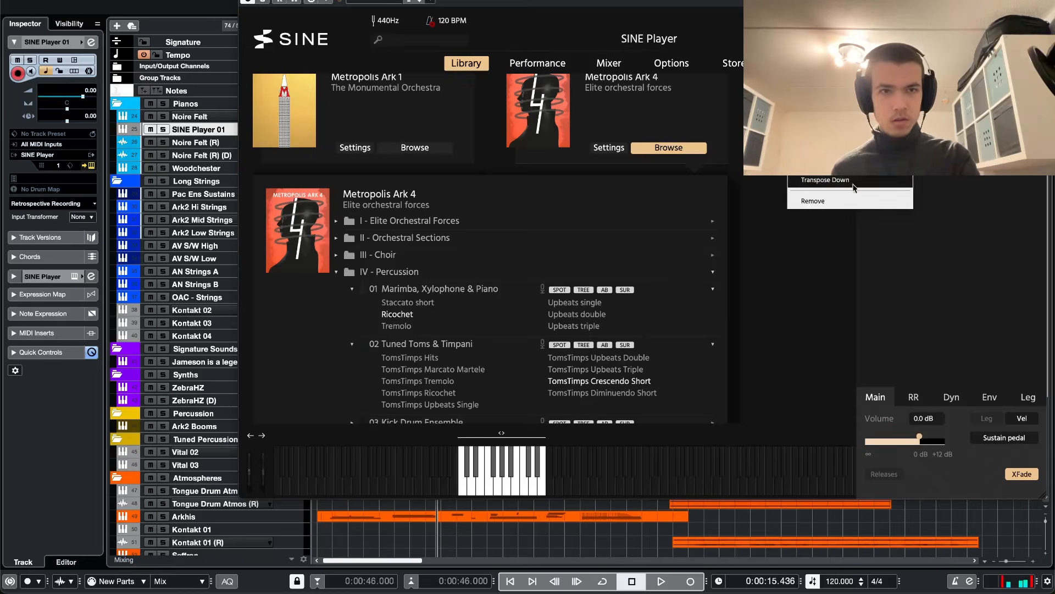
{"action": "left_click", "coordinate": [852, 202]}
- Collapse the marimba and tuned toms entries and load the Single hits articulation of Kick Drum Ensemble
{"action": "left_click", "coordinate": [410, 283]}
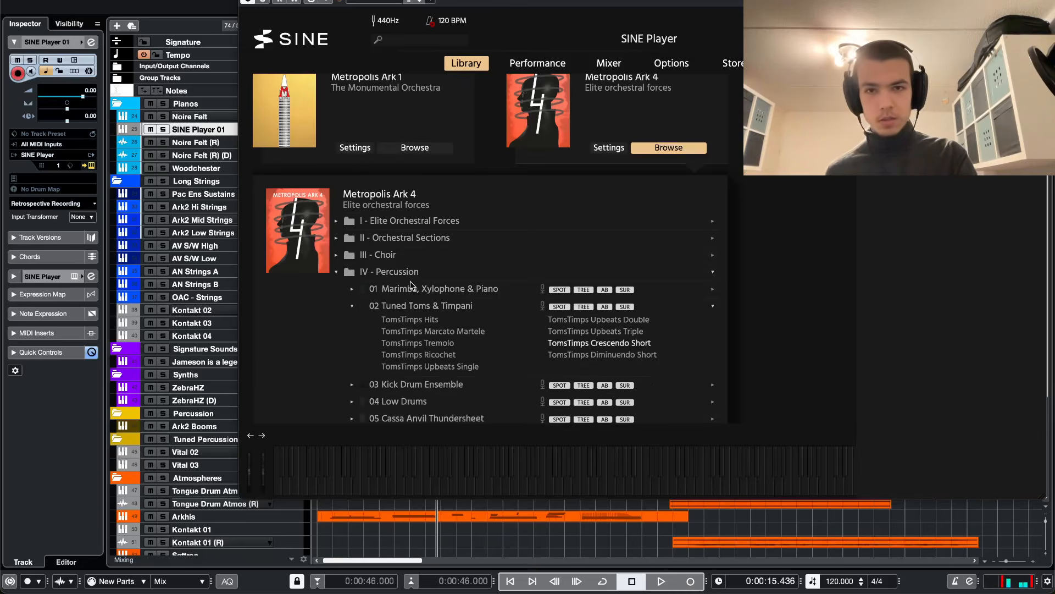
{"action": "left_click", "coordinate": [406, 305]}
{"action": "left_click", "coordinate": [413, 323]}
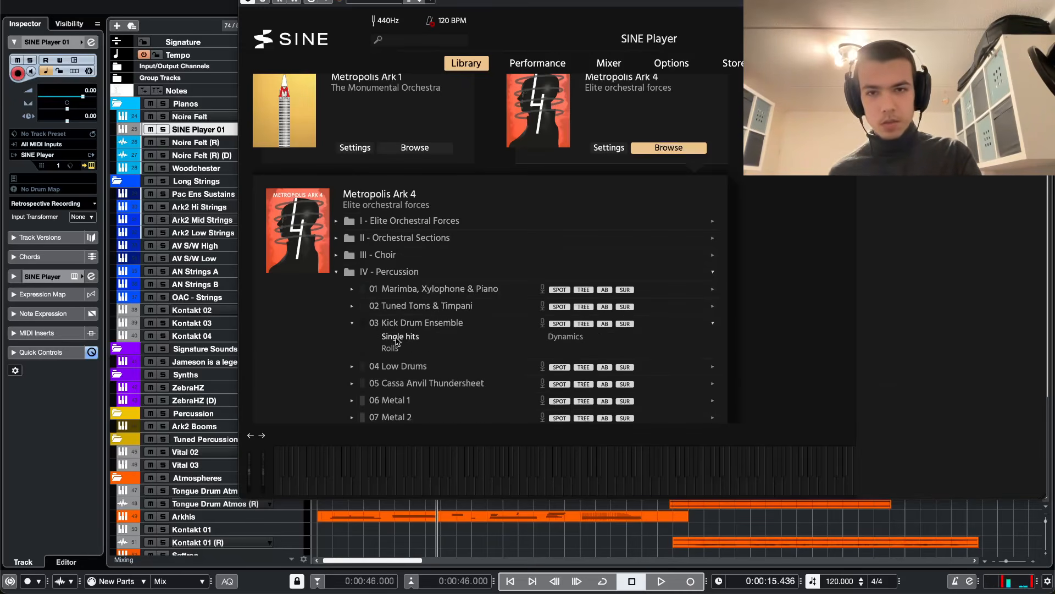
{"action": "double_click", "coordinate": [397, 338]}
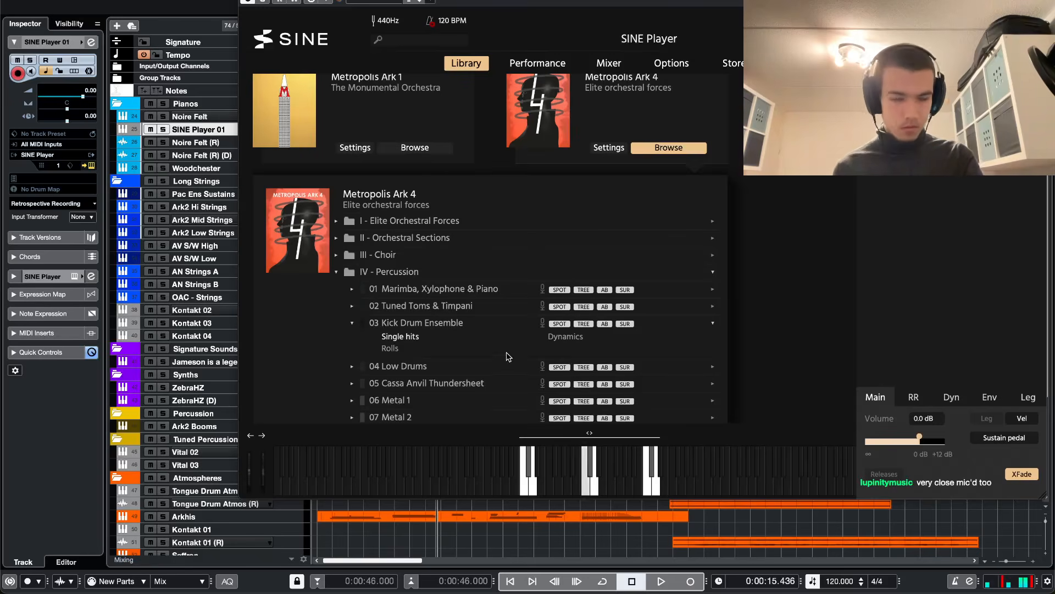
- Remove the kick drum instrument, then load and audition the Single hits articulation of Low Drums
{"action": "right_click", "coordinate": [783, 113]}
{"action": "left_click", "coordinate": [830, 200]}
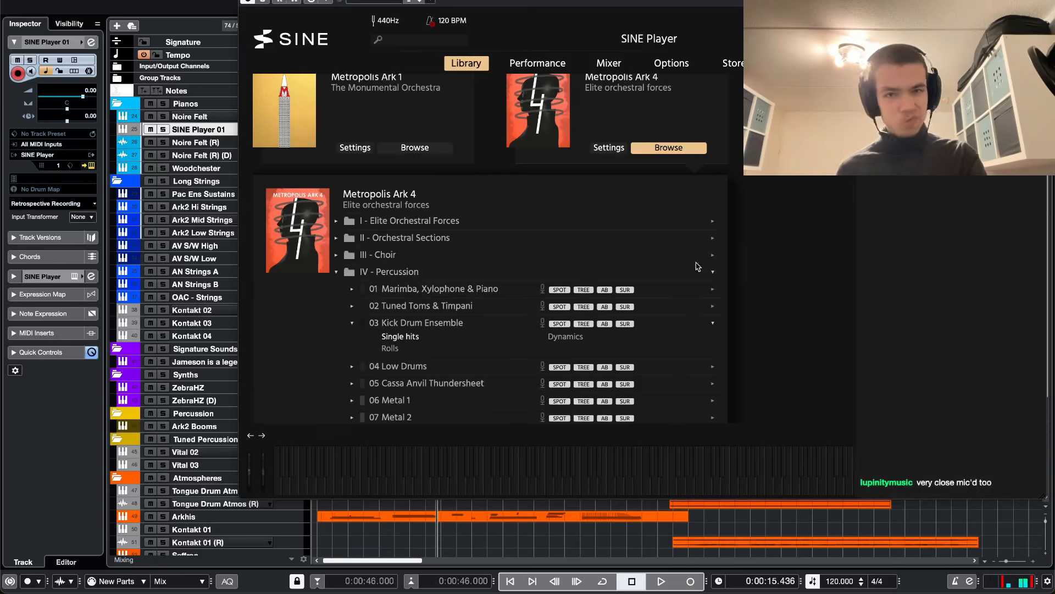
{"action": "left_click", "coordinate": [400, 367]}
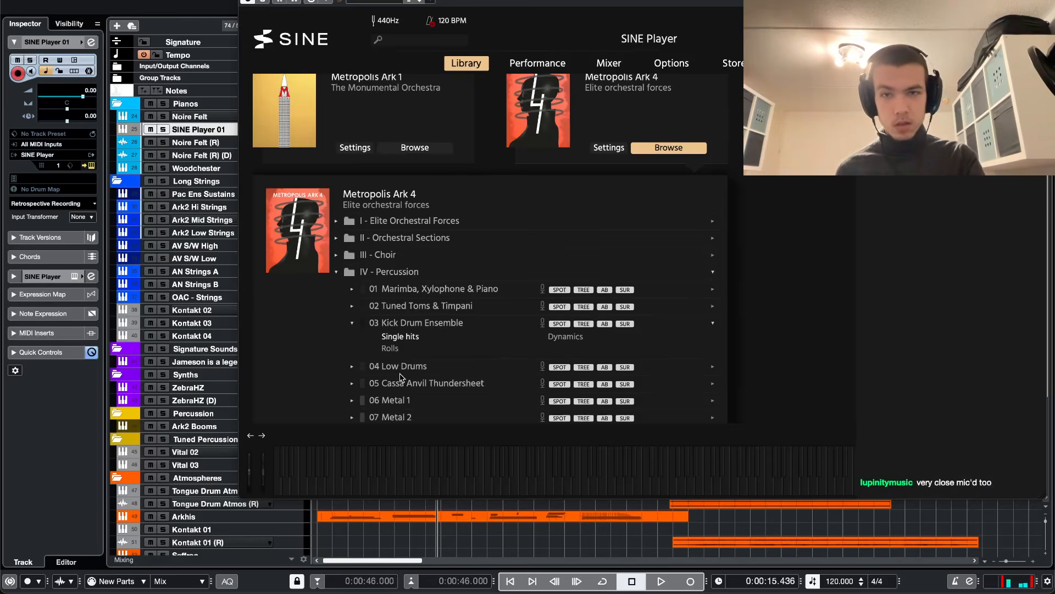
{"action": "double_click", "coordinate": [400, 379]}
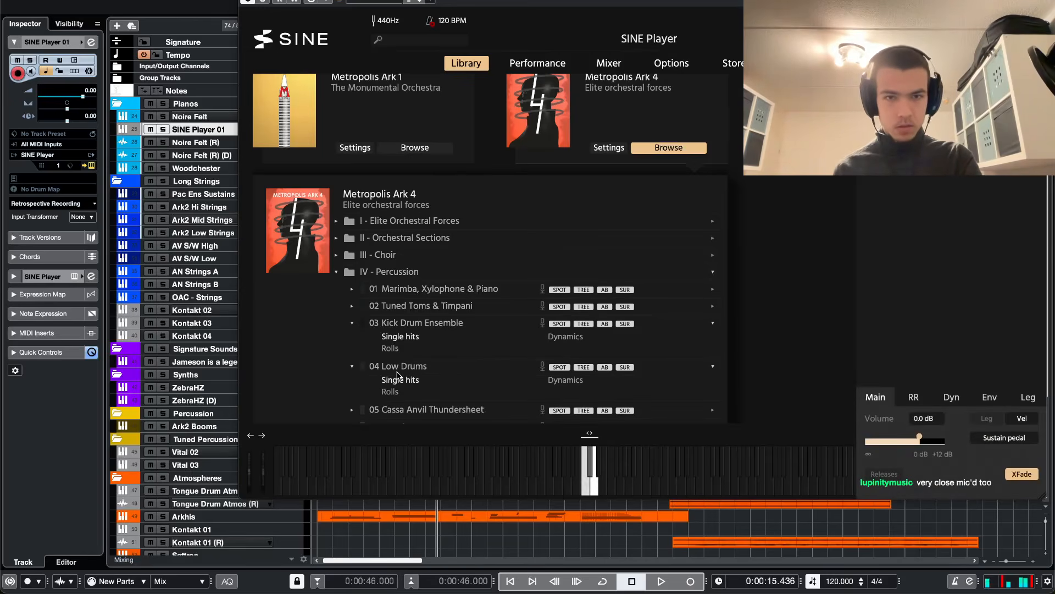
- Close the SINE Player window and remove the SINE Player 01 track from the project
{"action": "scroll", "coordinate": [413, 352], "scroll_direction": "down", "scroll_amount": 1}
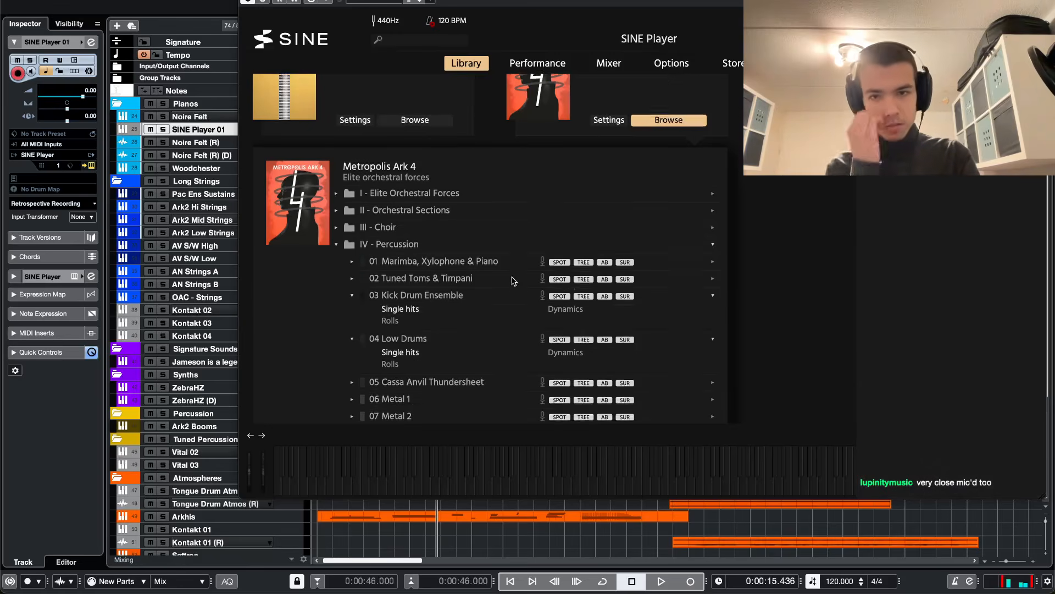
{"action": "scroll", "coordinate": [412, 352], "scroll_direction": "down", "scroll_amount": 2}
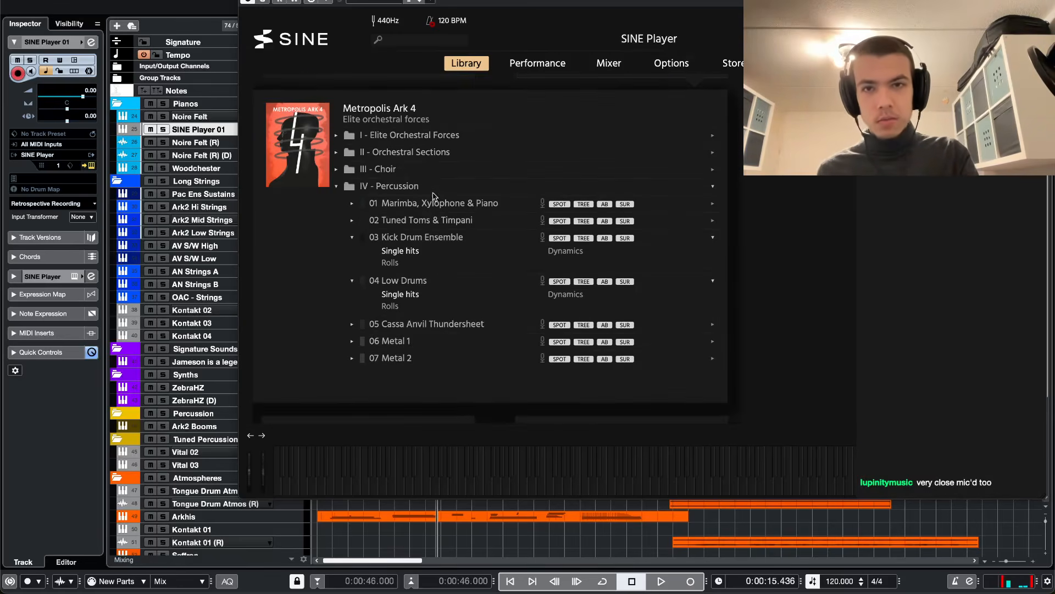
{"action": "scroll", "coordinate": [404, 136], "scroll_direction": "up", "scroll_amount": 5}
{"action": "key", "text": "super+w"}
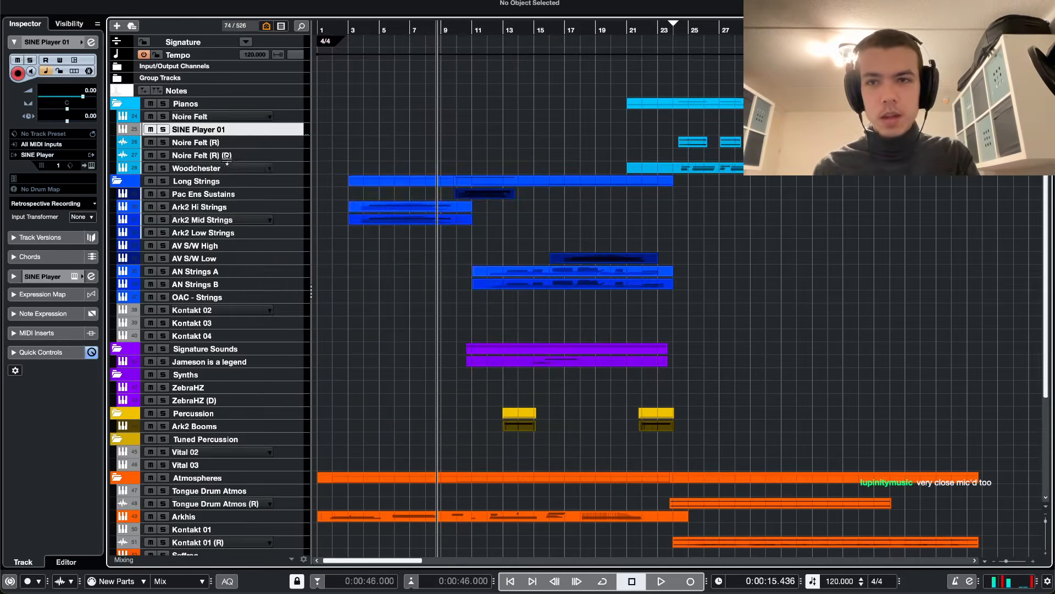
{"action": "right_click", "coordinate": [209, 129]}
{"action": "left_click", "coordinate": [235, 174]}
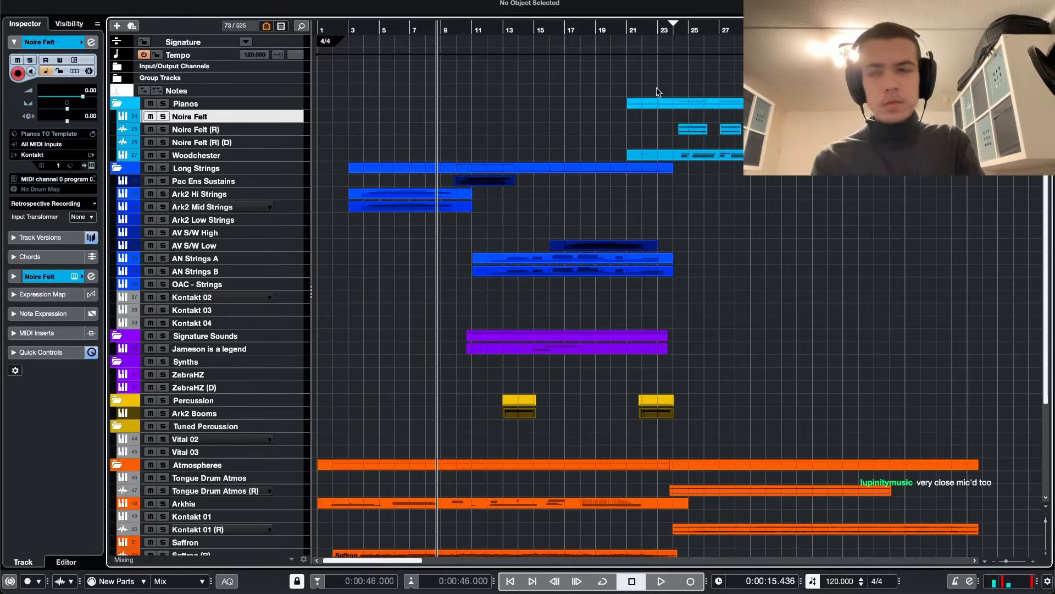
- Place the playback cursor at bar 24 and listen to the arrangement from there
{"action": "left_click", "coordinate": [675, 77]}
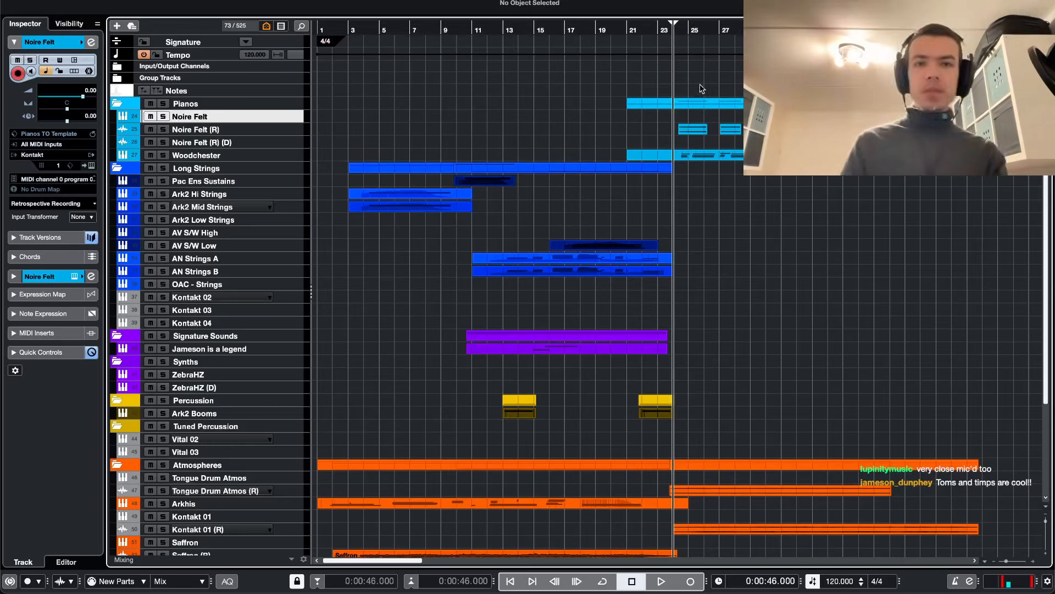
{"action": "key", "text": "space"}
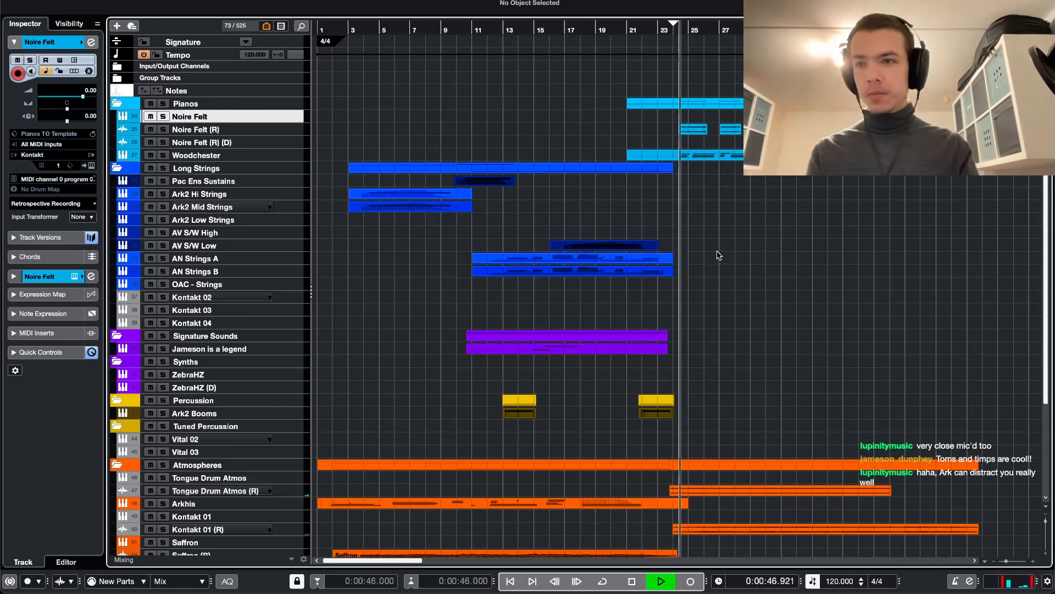
{"action": "scroll", "coordinate": [717, 253], "scroll_direction": "up", "scroll_amount": 2}
{"action": "scroll", "coordinate": [717, 256], "scroll_direction": "left", "scroll_amount": 2}
{"action": "scroll", "coordinate": [718, 257], "scroll_direction": "down", "scroll_amount": 1}
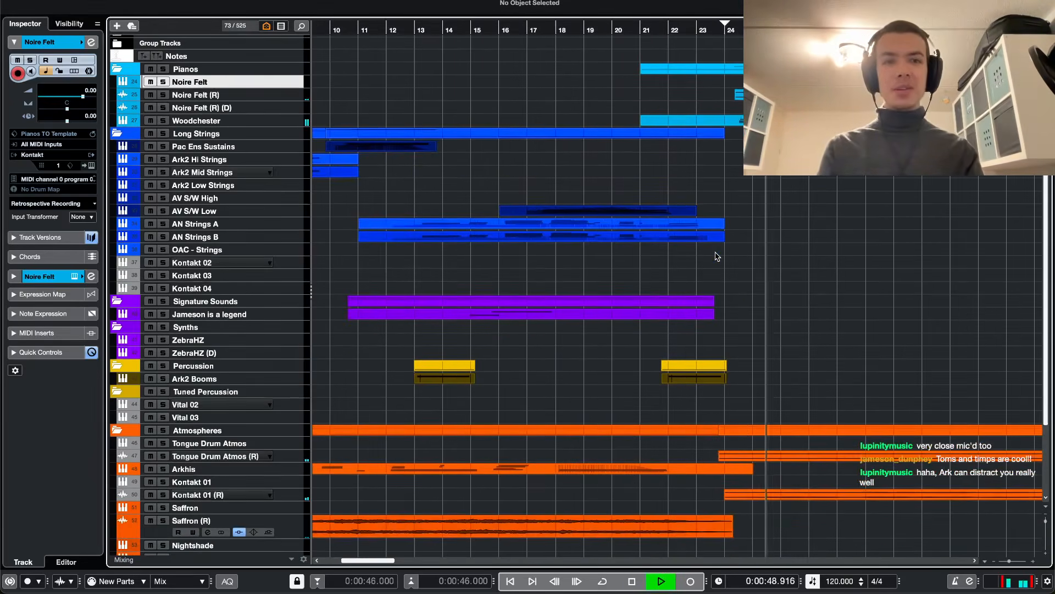
{"action": "scroll", "coordinate": [717, 256], "scroll_direction": "right", "scroll_amount": 2}
{"action": "key", "text": "space"}
- Compare the AN Strings B and Kontakt tracks and select Kontakt 02 for recording from bar 24
{"action": "left_click", "coordinate": [220, 236]}
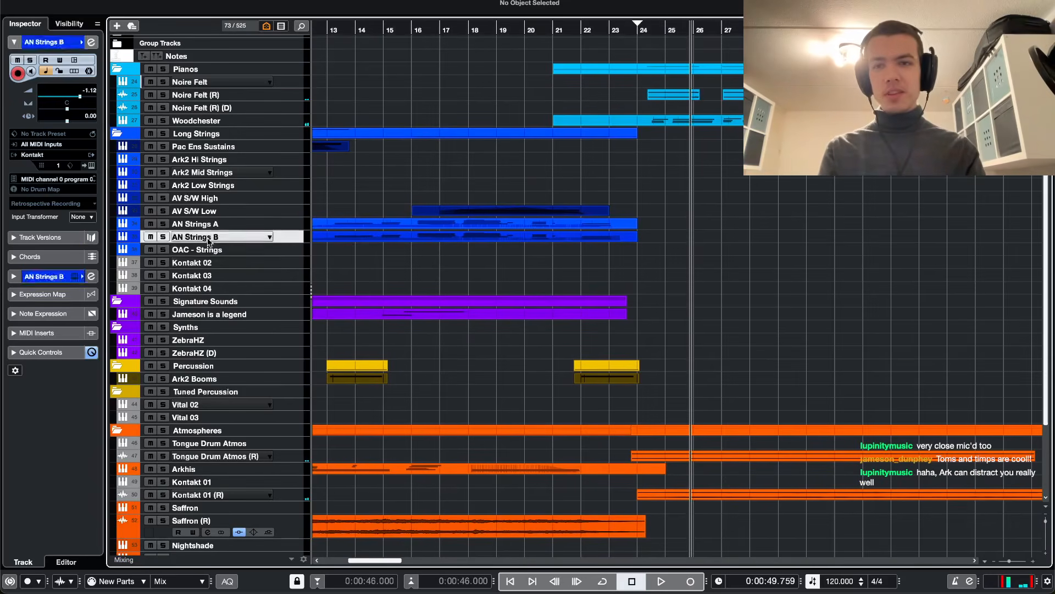
{"action": "left_click", "coordinate": [211, 262]}
{"action": "left_click", "coordinate": [207, 289]}
{"action": "left_click", "coordinate": [209, 276]}
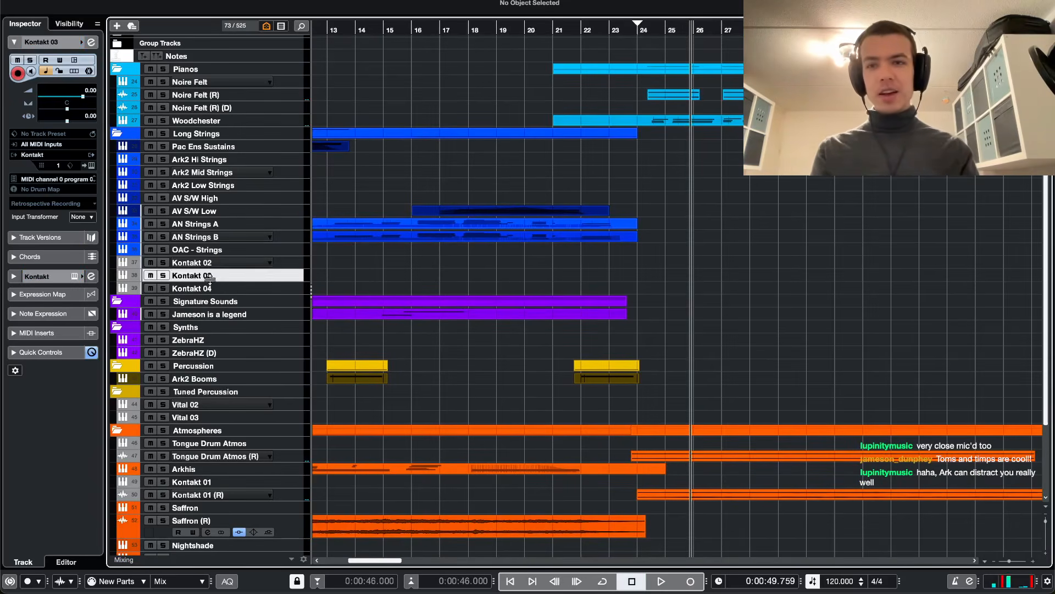
{"action": "left_click", "coordinate": [223, 265]}
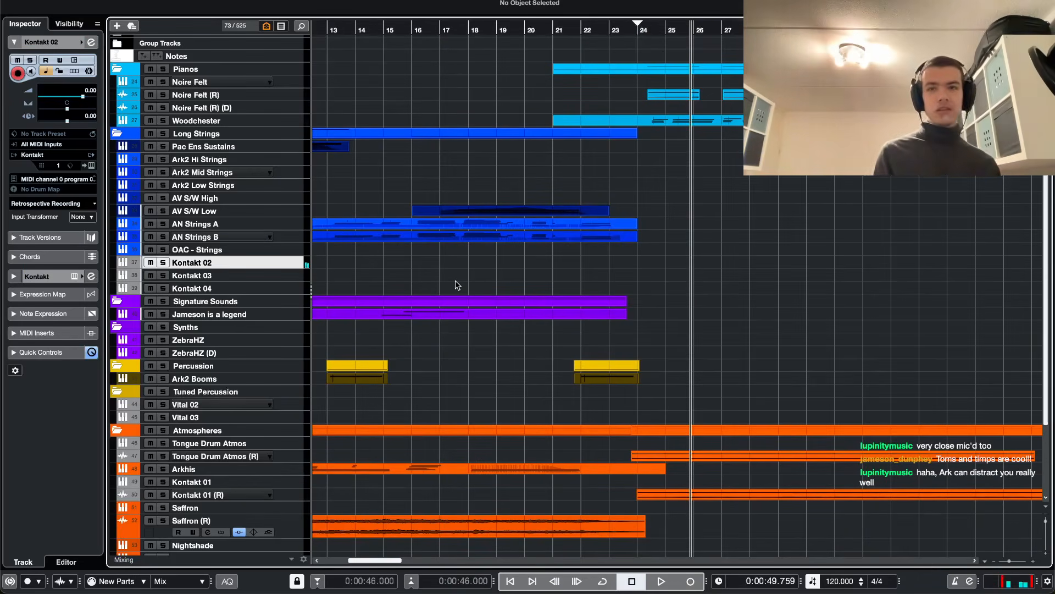
{"action": "key", "text": "space"}
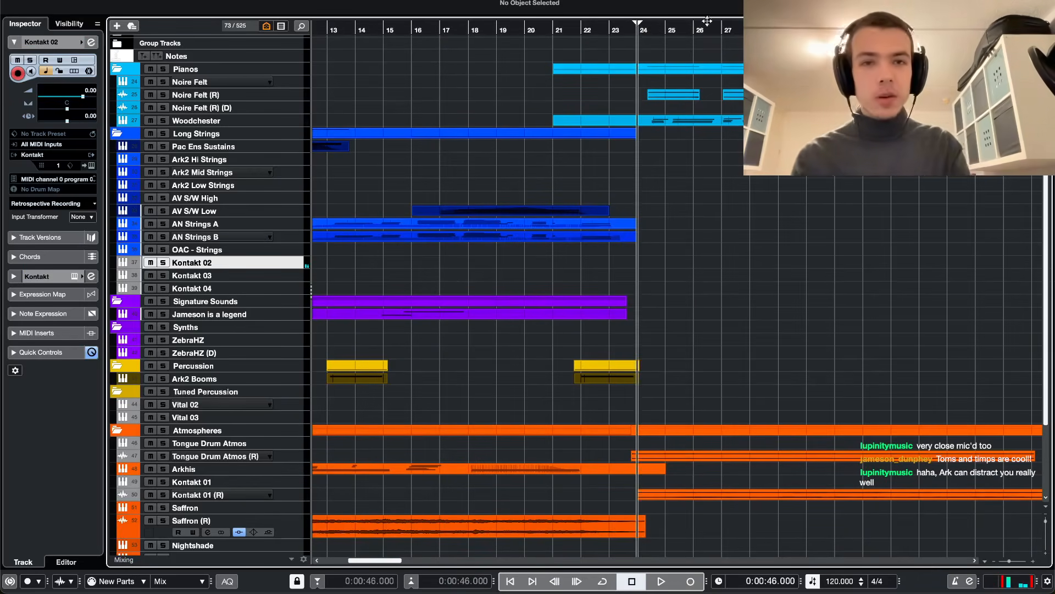
- Record a string take on Kontakt 02 from bar 24 to bar 29, check its channel settings and discard the take
{"action": "double_click", "coordinate": [692, 115]}
{"action": "key", "text": "Return"}
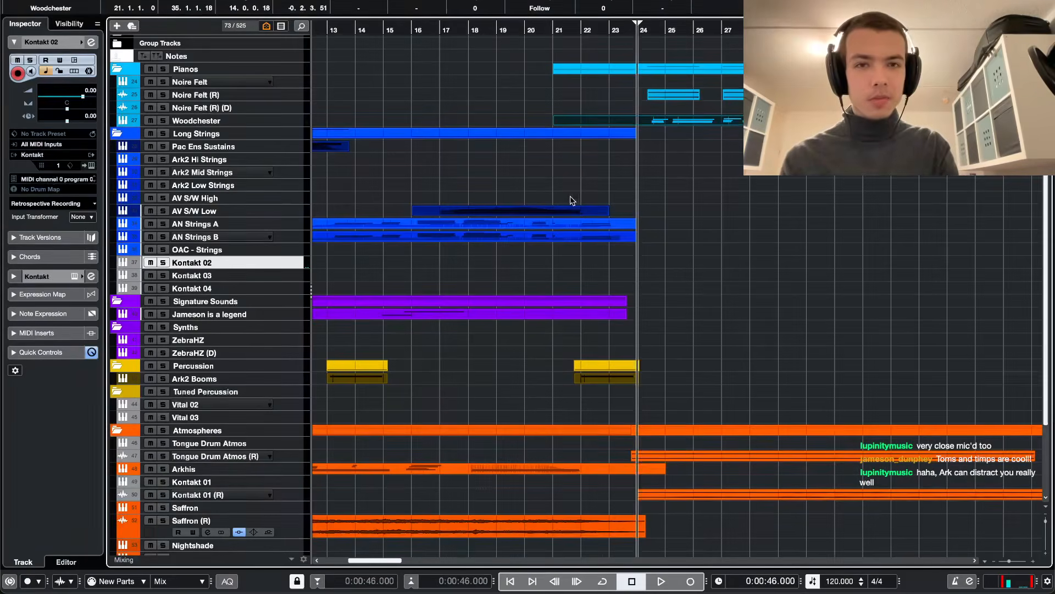
{"action": "left_click", "coordinate": [683, 579]}
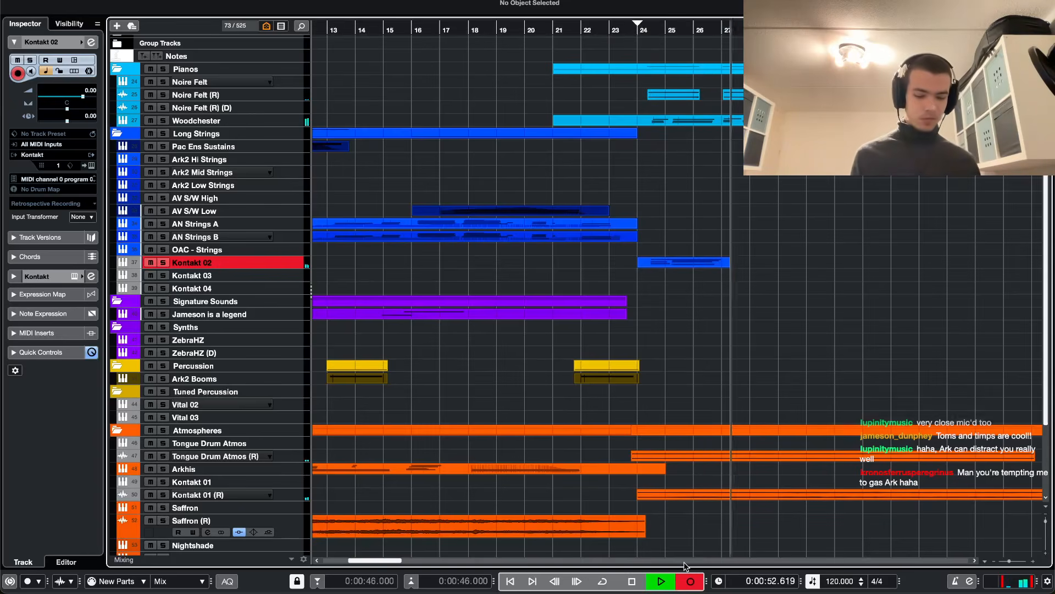
{"action": "key", "text": "space"}
{"action": "key", "text": "e"}
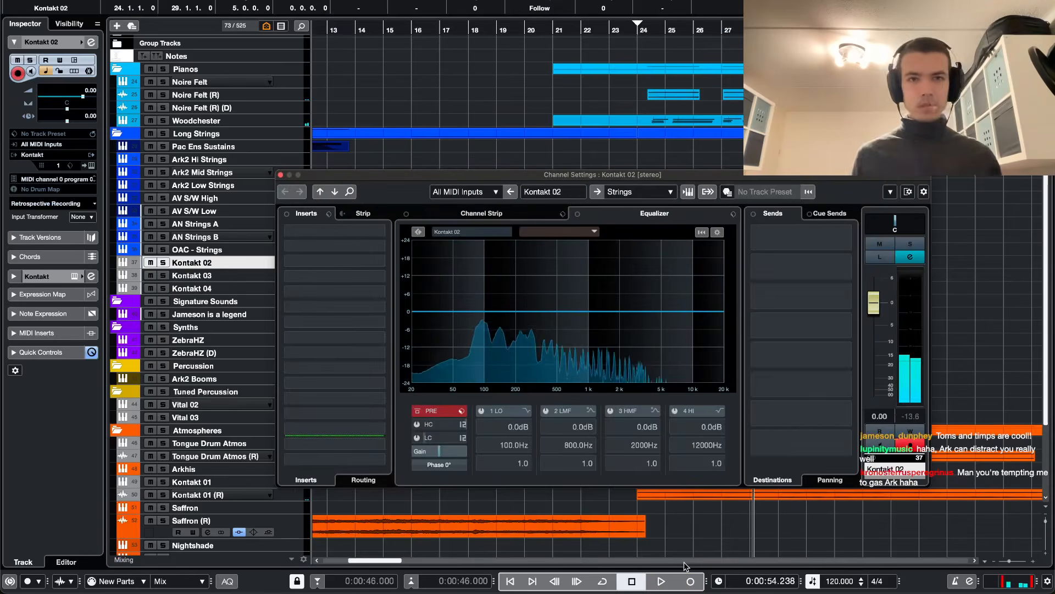
{"action": "key", "text": "space"}
{"action": "key", "text": "space"}
{"action": "key", "text": "e"}
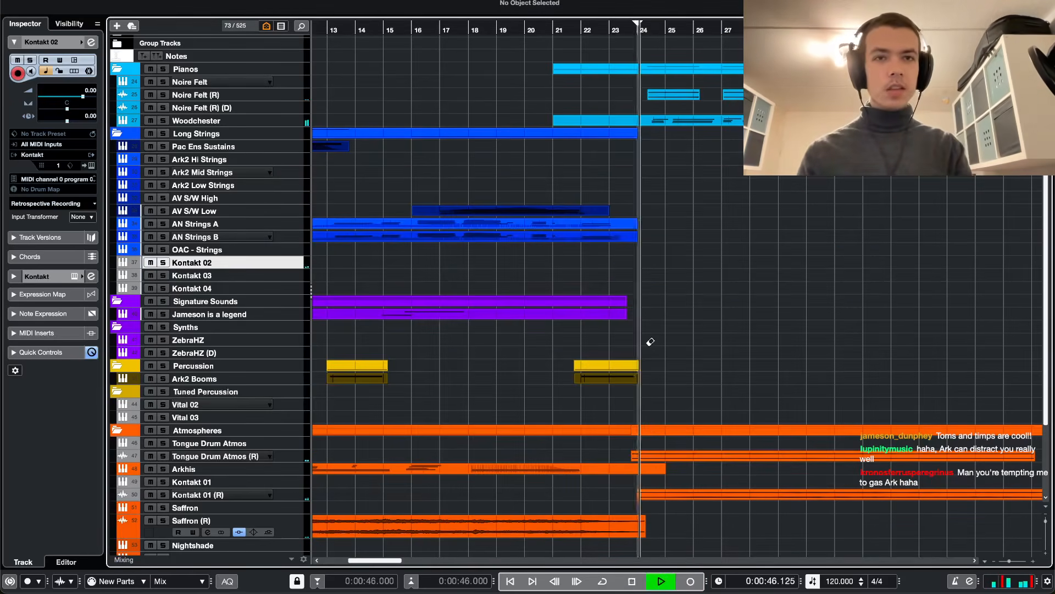
{"action": "key", "text": "1"}
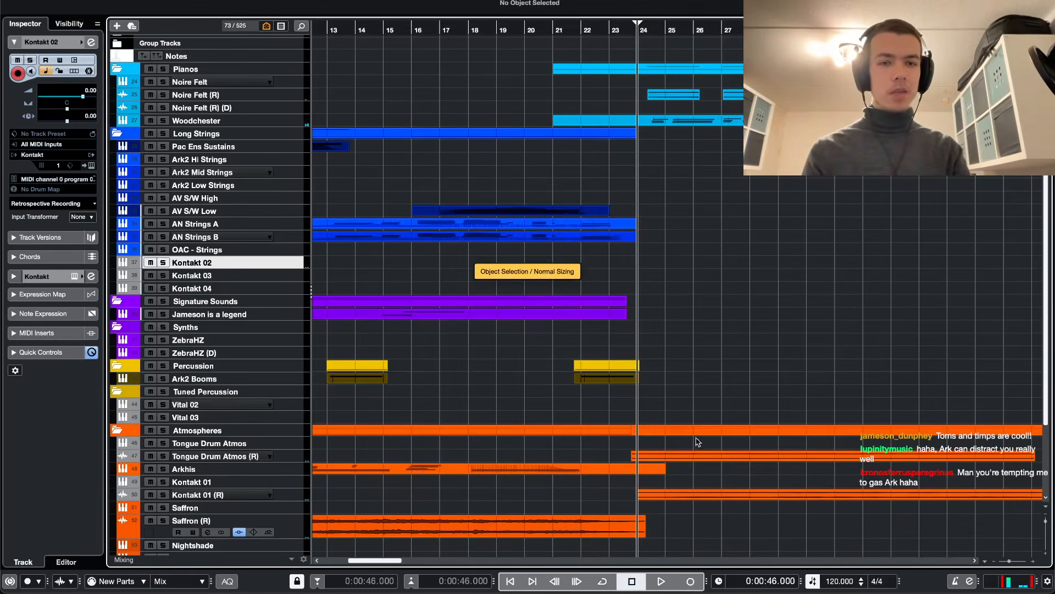
- Try a shorter take on Kontakt 02 around bars 23 to 26 and delete the recorded part
{"action": "left_click", "coordinate": [691, 580]}
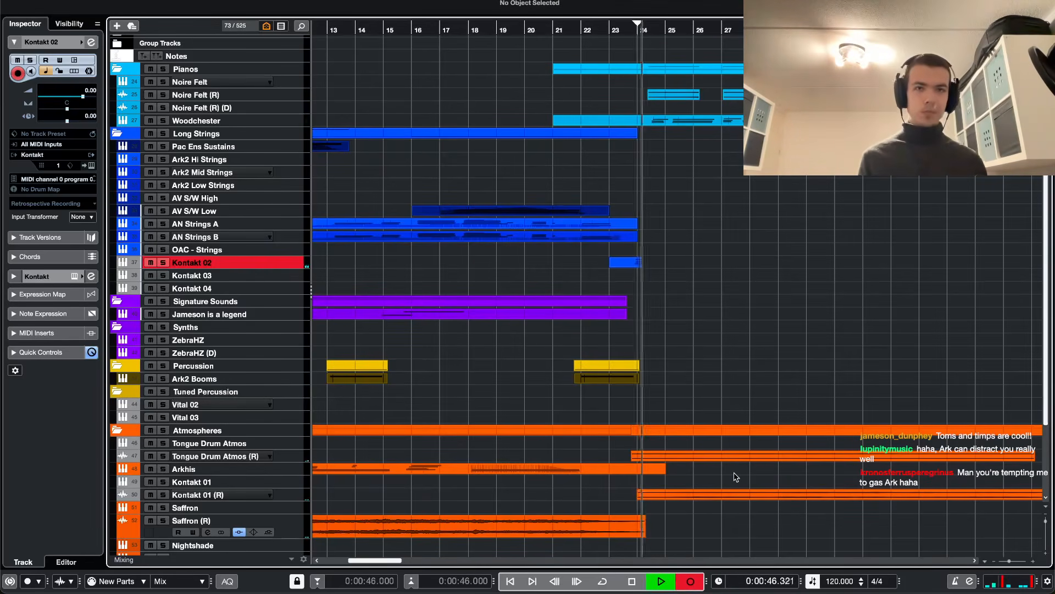
{"action": "key", "text": "space"}
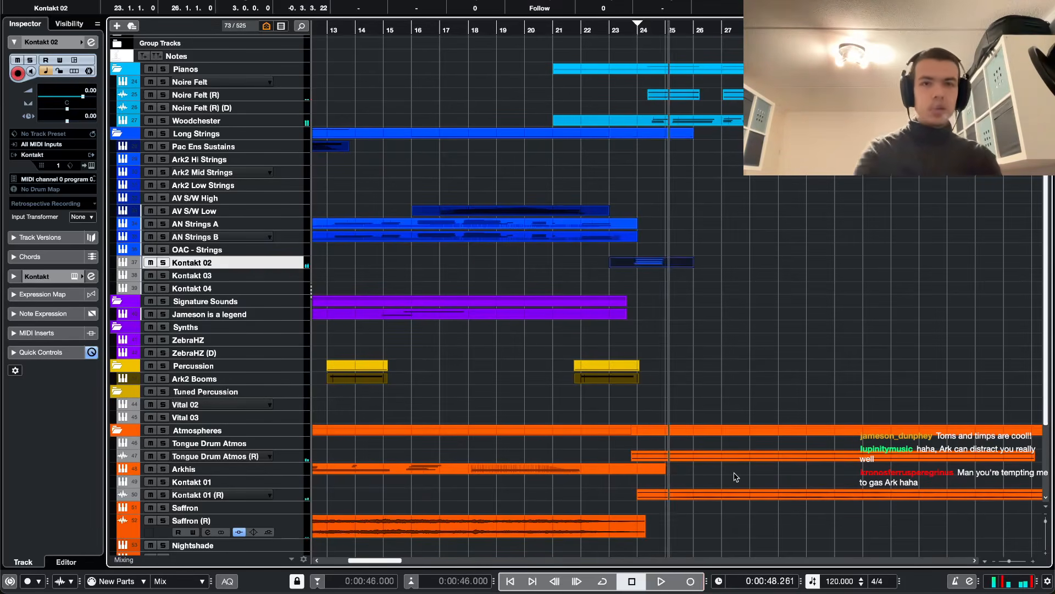
{"action": "key", "text": "Delete"}
{"action": "key", "text": "1"}
{"action": "key", "text": "space"}
- Restart recording on Kontakt 02 until a take from bar 24 to bar 28 is captured, and undo it
{"action": "left_click", "coordinate": [691, 581]}
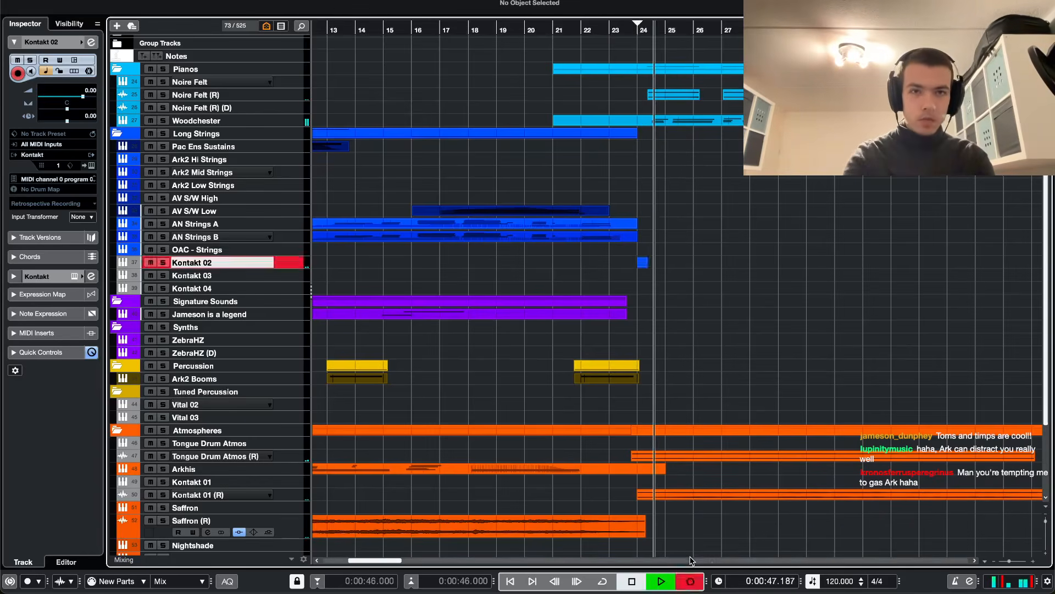
{"action": "key", "text": "space"}
{"action": "left_click", "coordinate": [686, 580]}
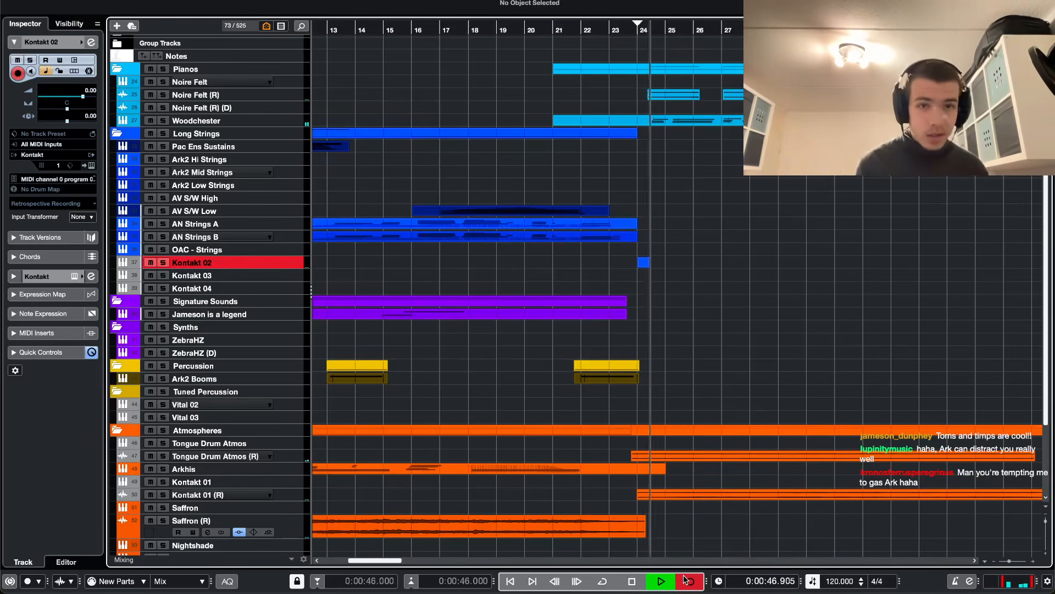
{"action": "key", "text": "space"}
{"action": "key", "text": "KP_0"}
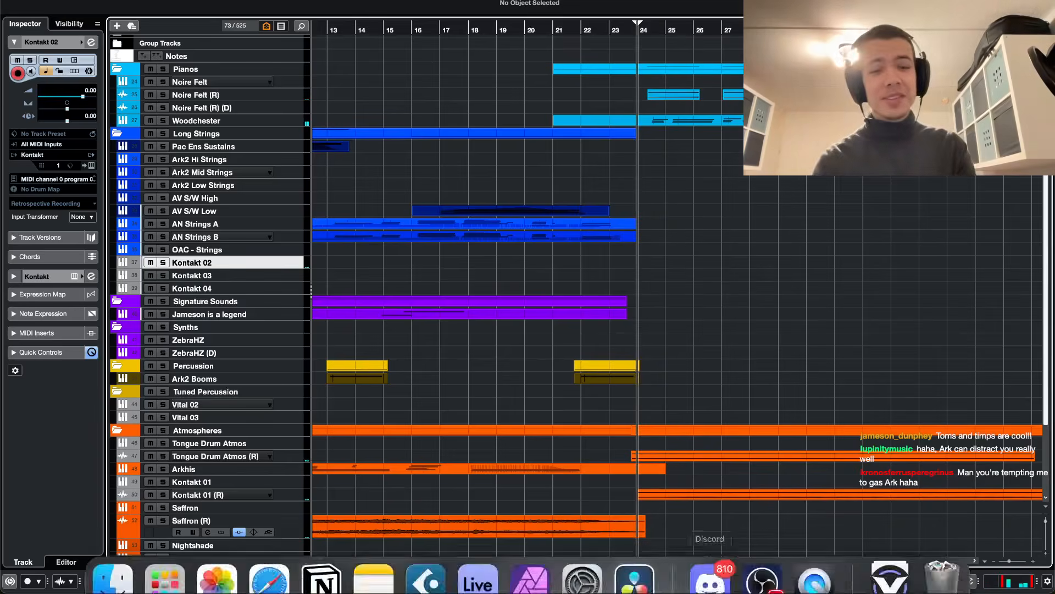
{"action": "left_click", "coordinate": [691, 581]}
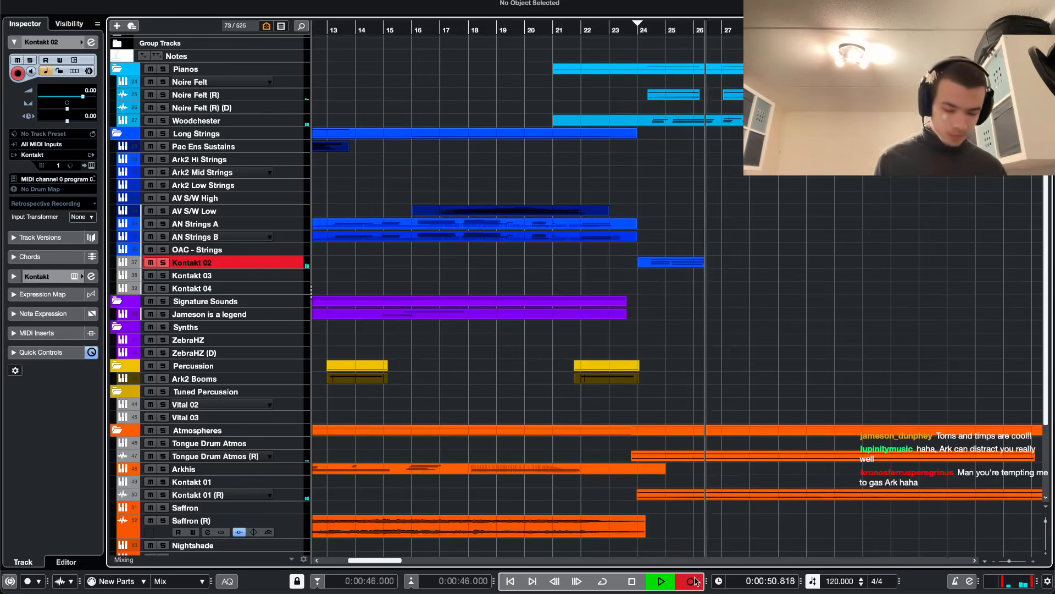
{"action": "key", "text": "space"}
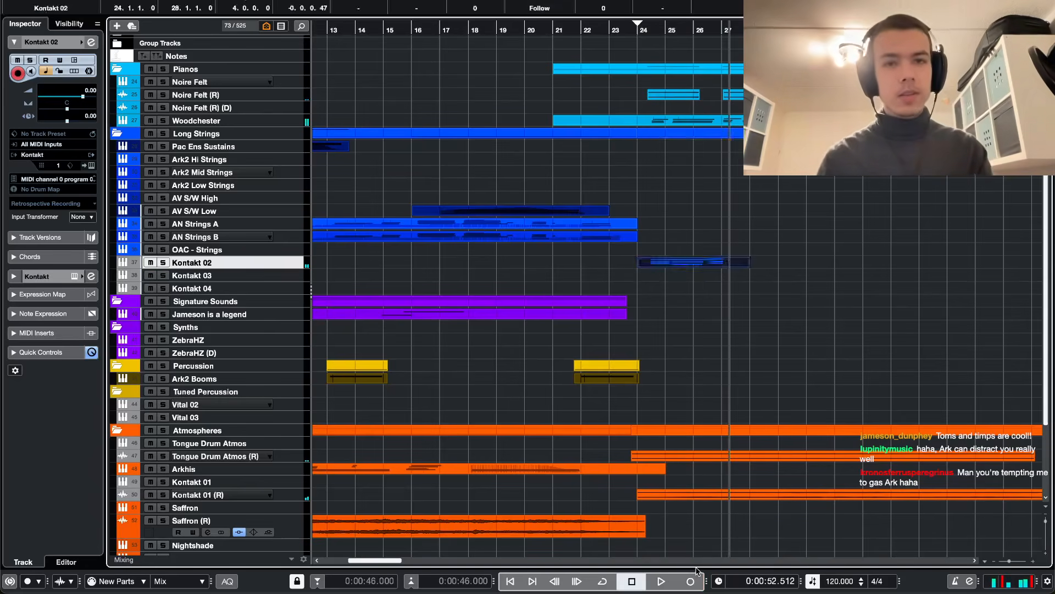
{"action": "key", "text": "super+z"}
- Record another string take on Kontakt 02 from bar 24, delete it and return to bar 24
{"action": "key", "text": "space"}
{"action": "key", "text": "space"}
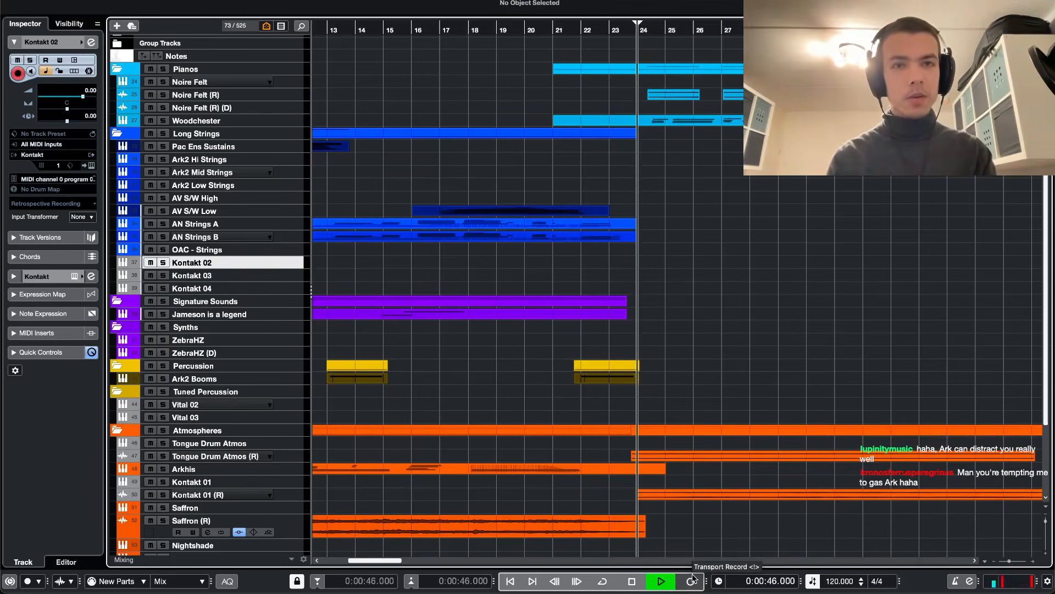
{"action": "key", "text": "space"}
{"action": "left_click", "coordinate": [692, 581]}
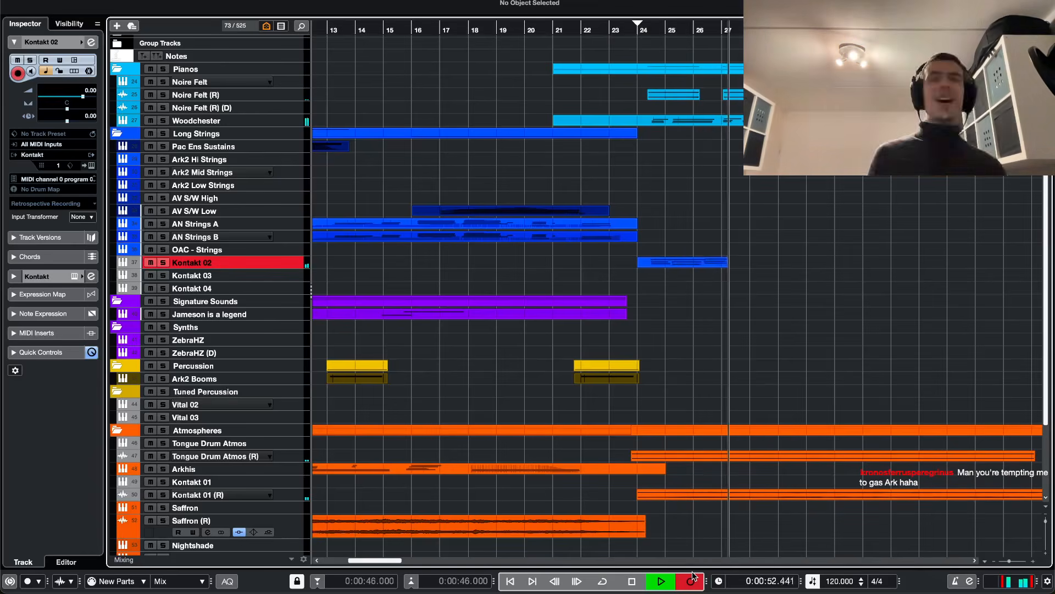
{"action": "key", "text": "space"}
{"action": "key", "text": "Delete"}
{"action": "key", "text": "KP_0"}
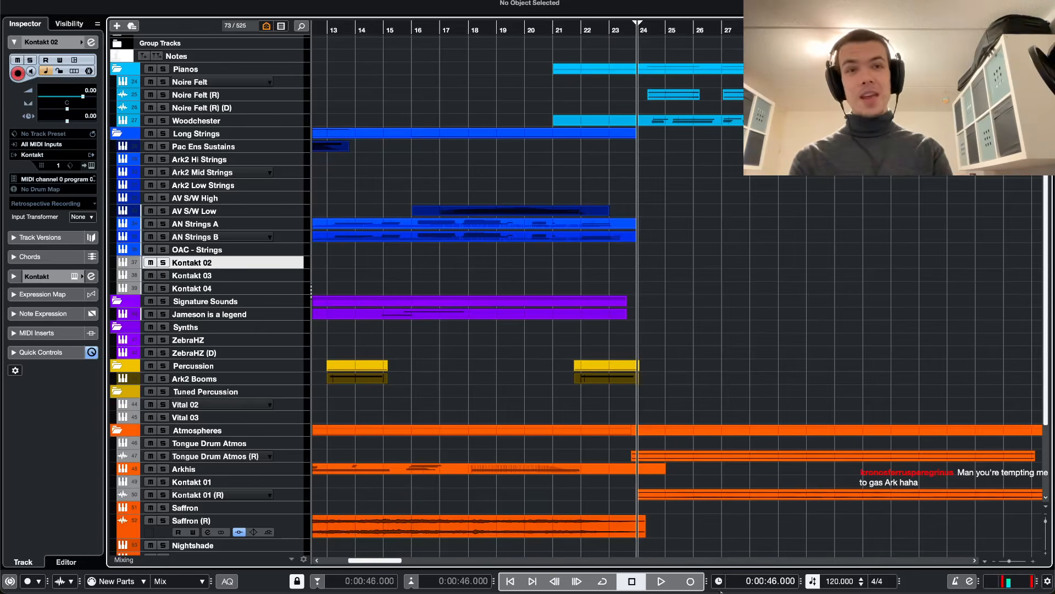
- Record a Kontakt 02 take running past bar 28 and undo it
{"action": "mouse_move", "coordinate": [731, 583]}
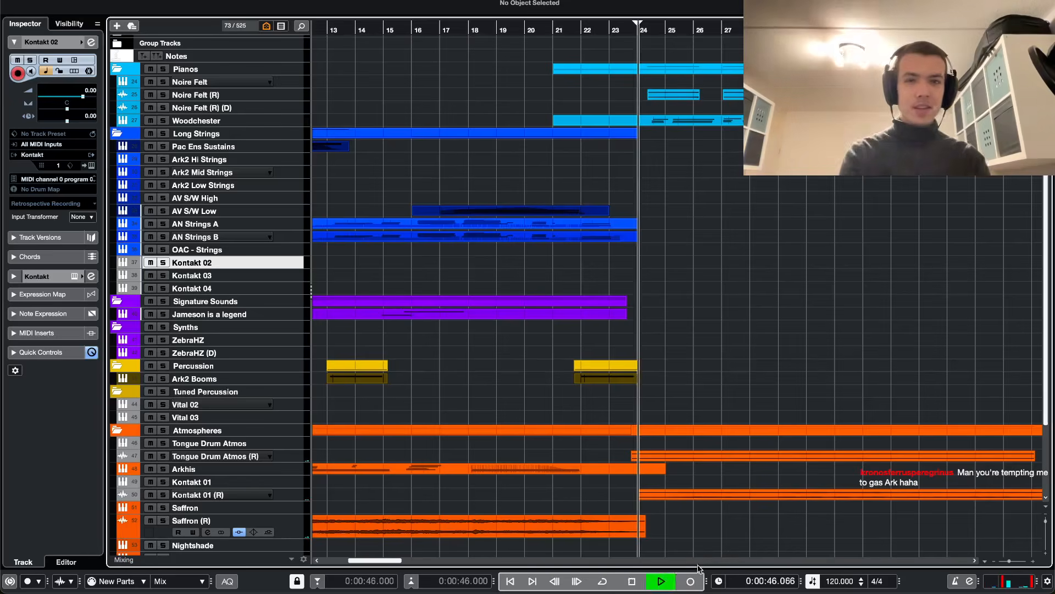
{"action": "key", "text": "space"}
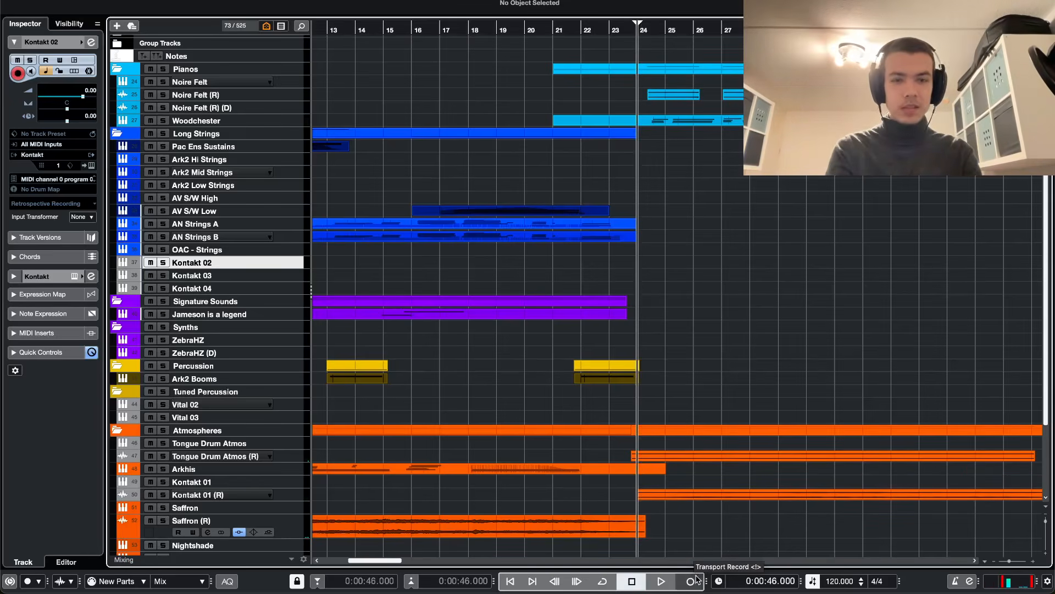
{"action": "left_click", "coordinate": [696, 578]}
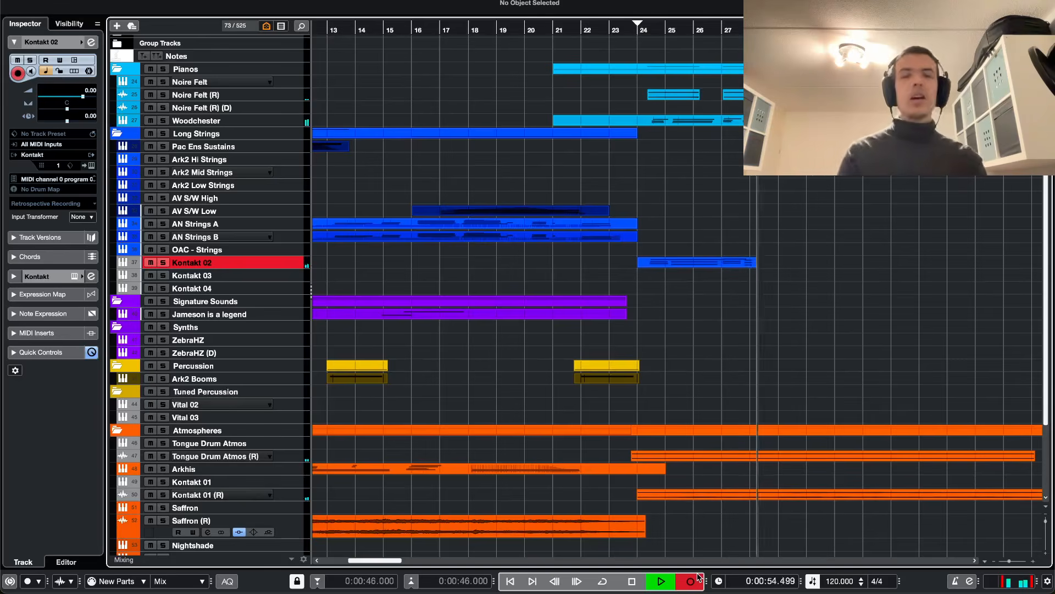
{"action": "key", "text": "space"}
{"action": "key", "text": "z"}
{"action": "key", "text": "super+z"}
- Record another Kontakt 02 take from bar 24 to about bar 33, undo it and replay from bar 24
{"action": "left_click", "coordinate": [624, 585]}
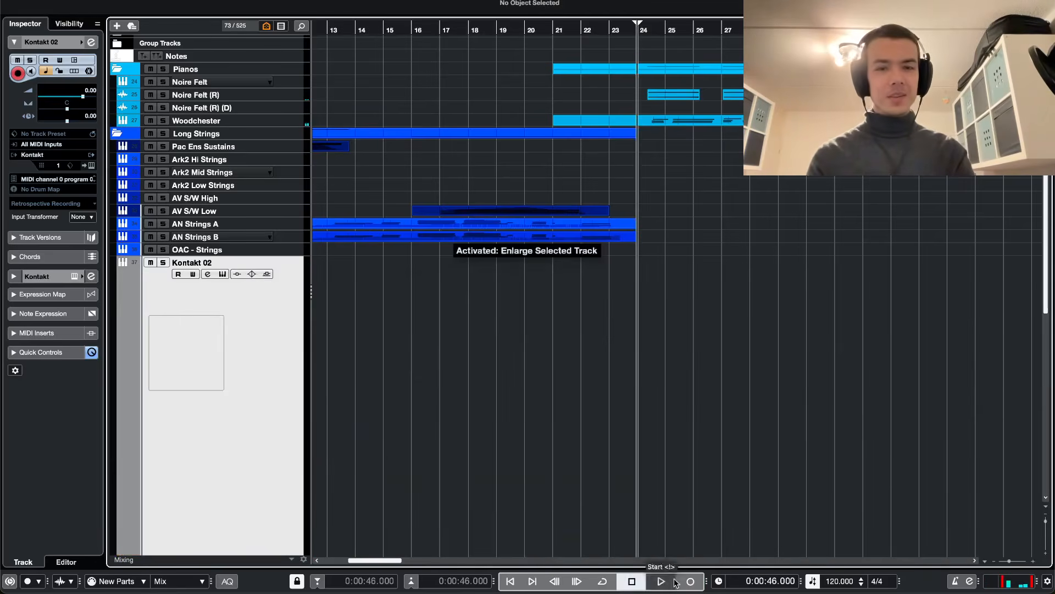
{"action": "left_click", "coordinate": [701, 582]}
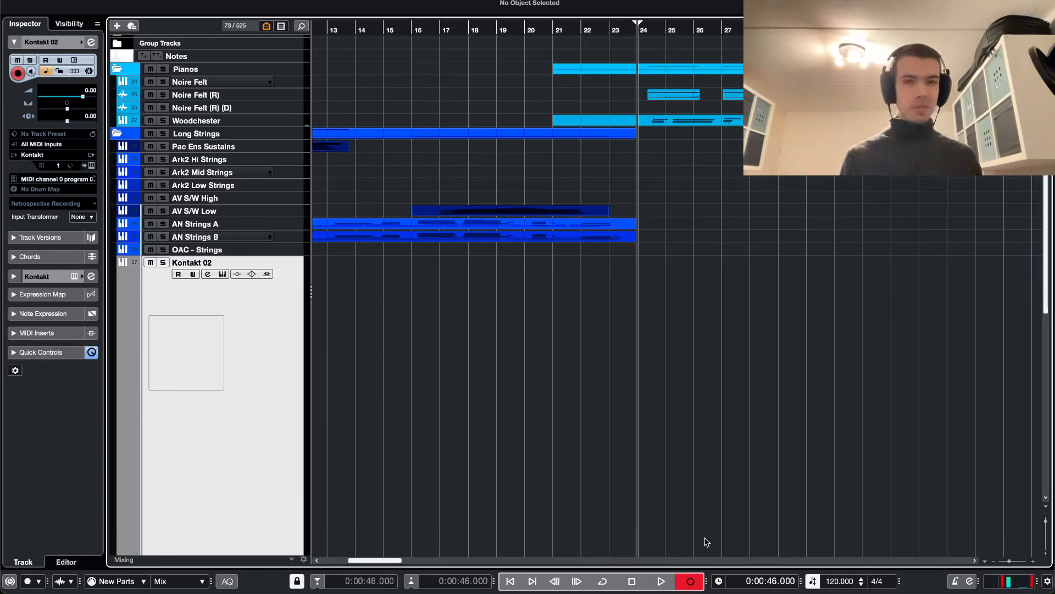
{"action": "key", "text": "space"}
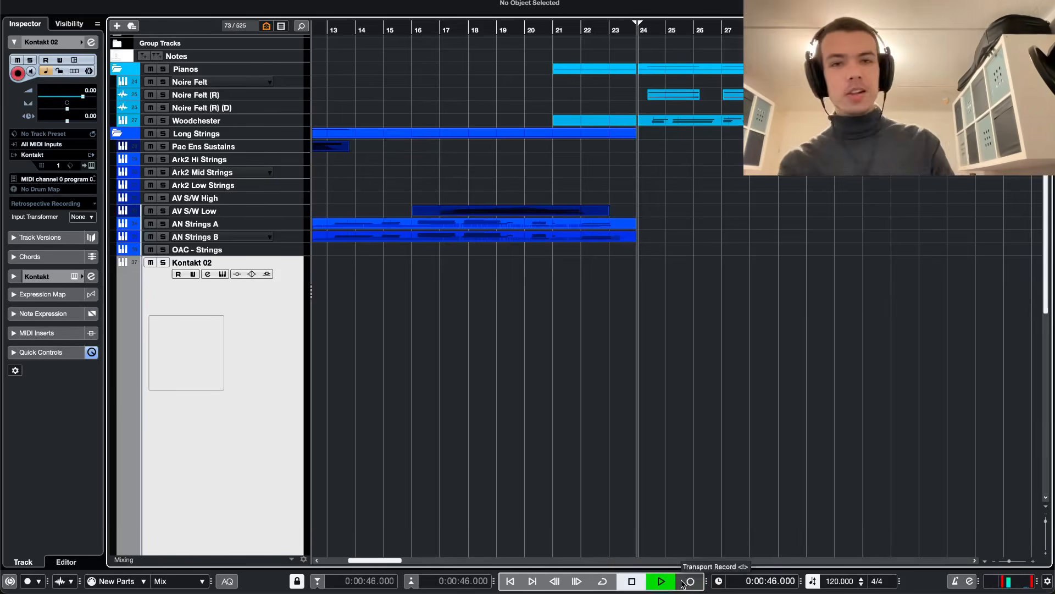
{"action": "left_click", "coordinate": [684, 584]}
{"action": "key", "text": "space"}
{"action": "left_click", "coordinate": [684, 584]}
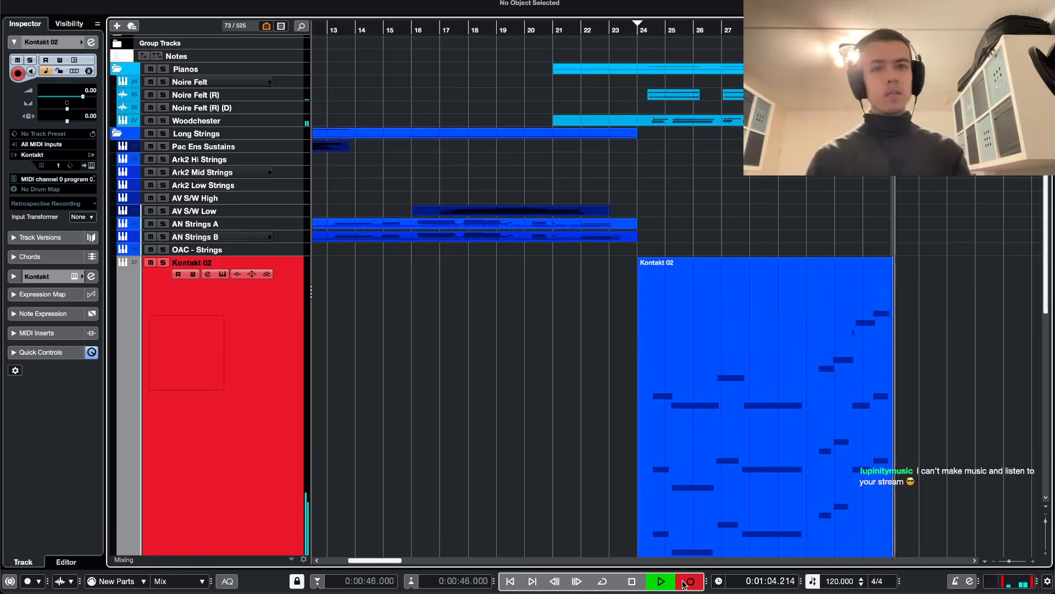
{"action": "key", "text": "space"}
{"action": "key", "text": "super+z"}
{"action": "key", "text": "KP_1"}
{"action": "key", "text": "space"}
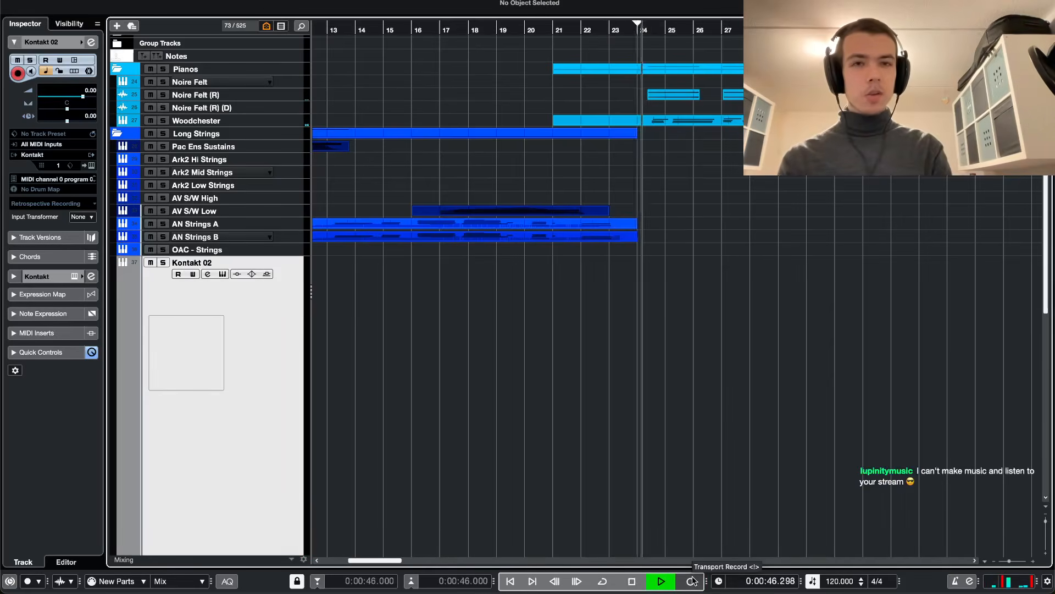
- Turn off the enlarged display of the selected track and listen briefly to the playback around bar 24
{"action": "key", "text": "super+e"}
{"action": "key", "text": "space"}
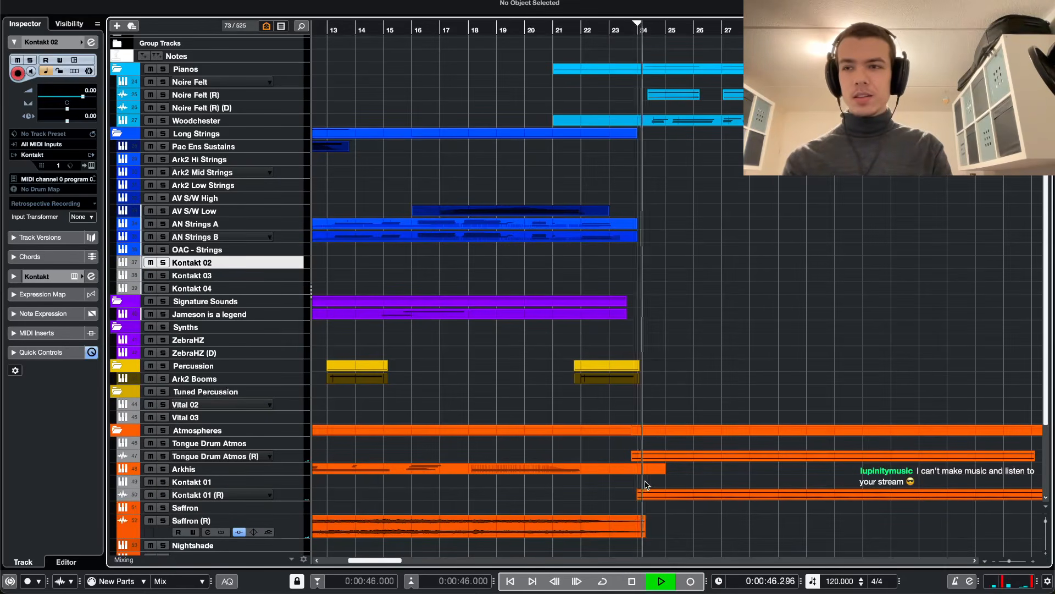
{"action": "key", "text": "space"}
{"action": "key", "text": "space"}
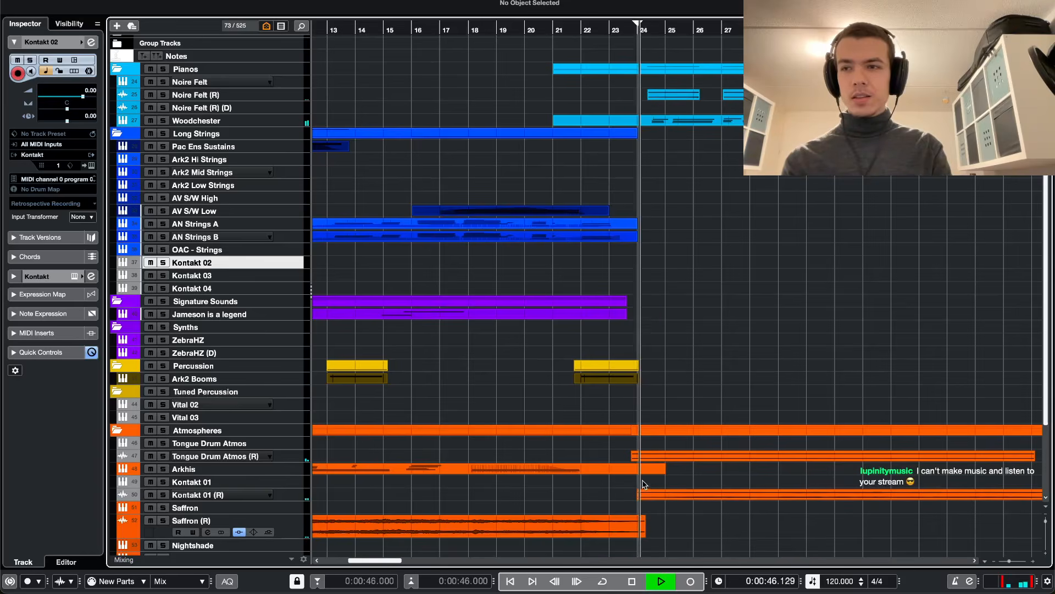
{"action": "key", "text": "space"}
{"action": "key", "text": "space"}
{"action": "key", "text": "space"}
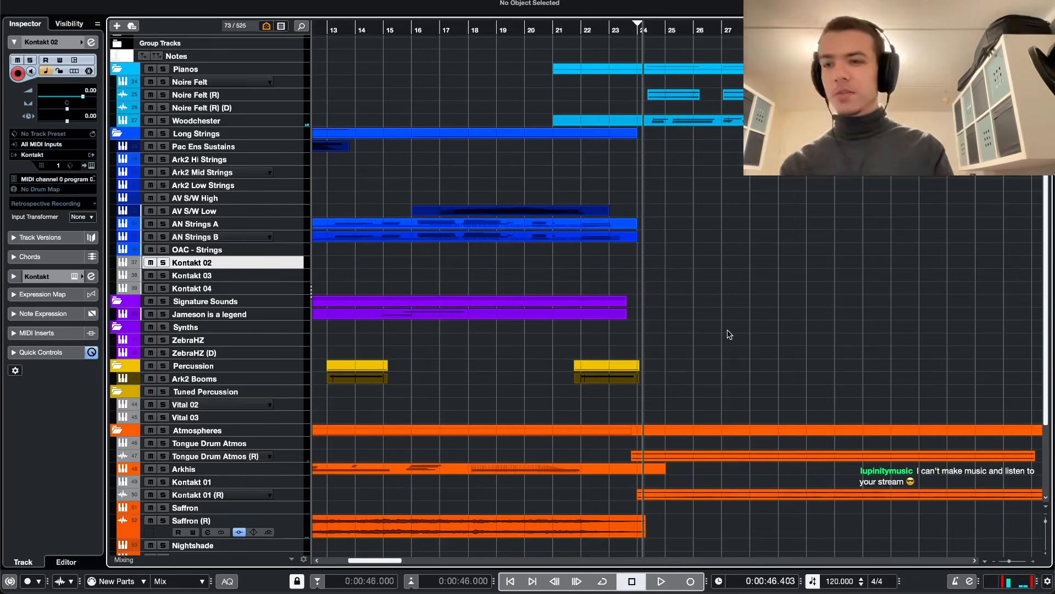
{"action": "key", "text": "KP_0"}
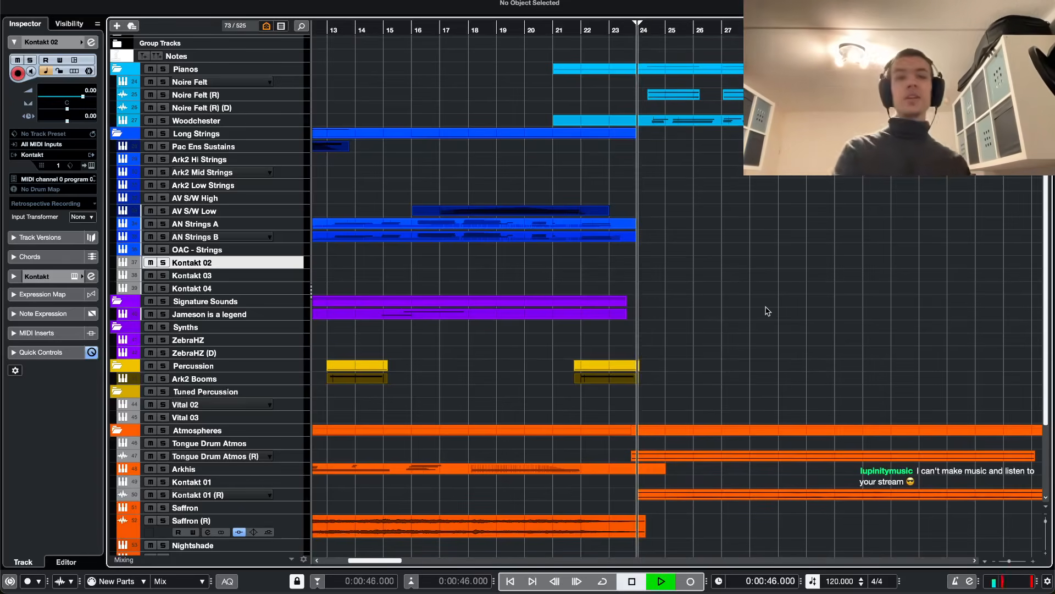
{"action": "key", "text": "space"}
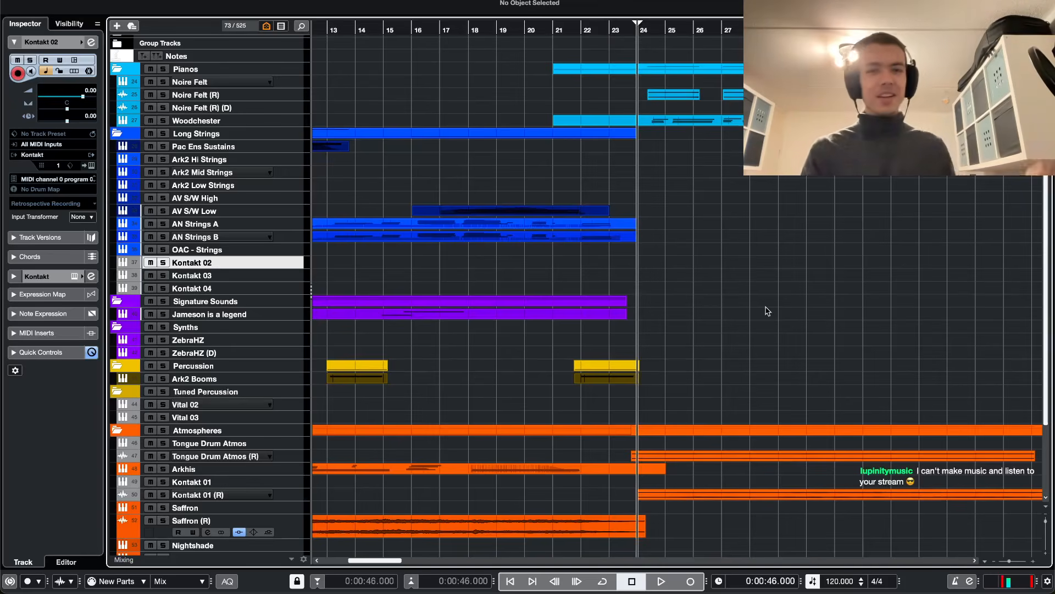
{"action": "key", "text": "space"}
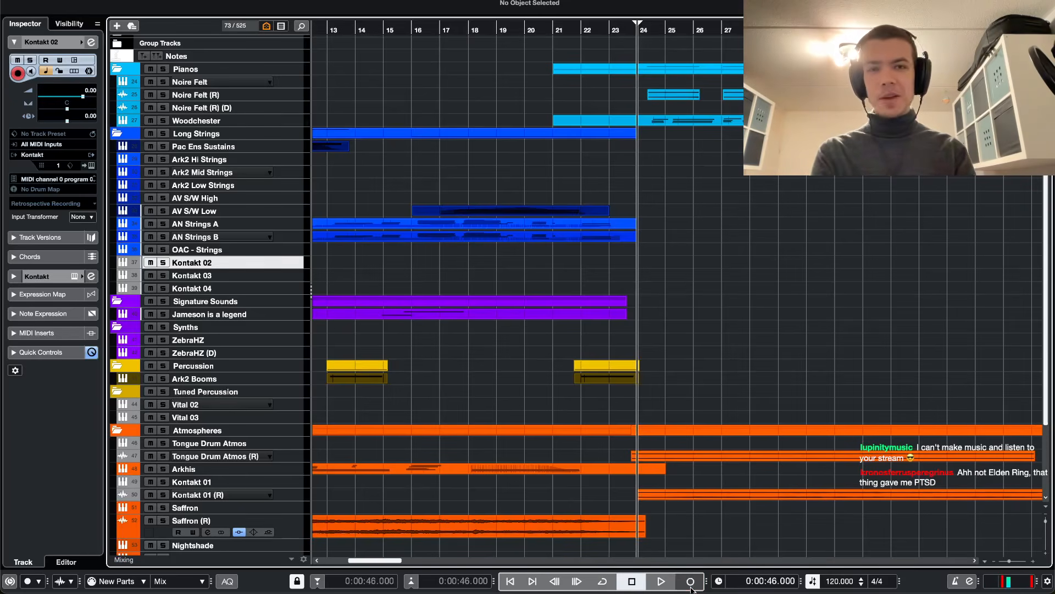
{"action": "key", "text": "space"}
{"action": "key", "text": "space"}
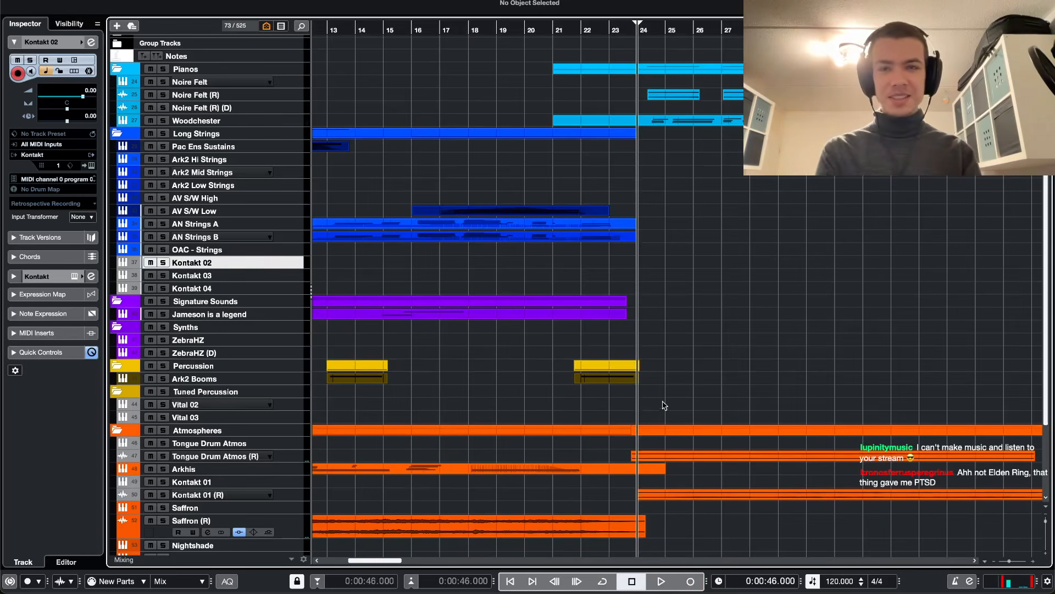
{"action": "key", "text": "space"}
{"action": "key", "text": "space"}
{"action": "key", "text": "space"}
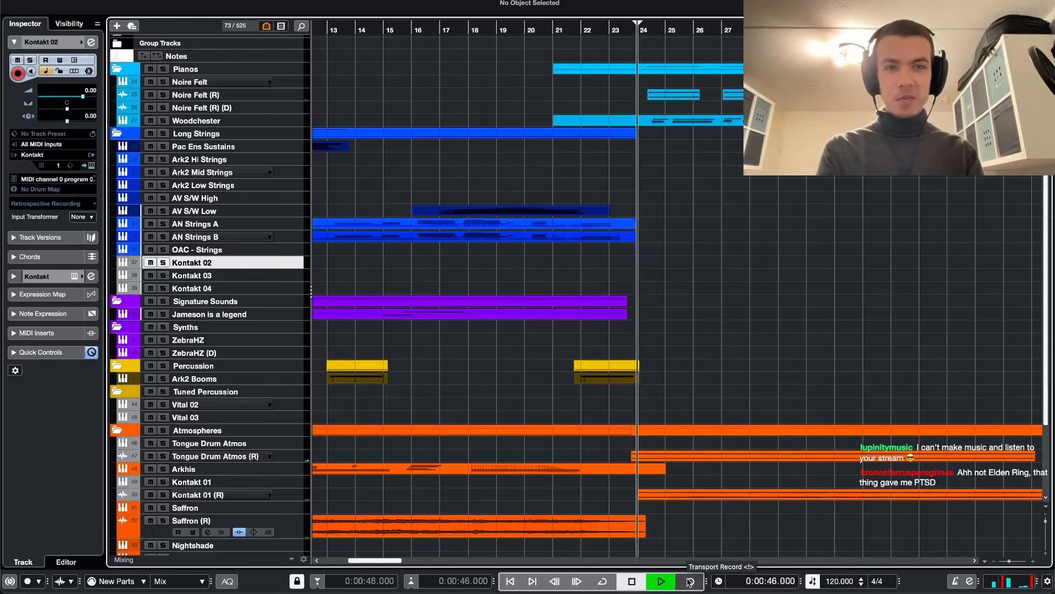
{"action": "key", "text": "space"}
{"action": "key", "text": "space"}
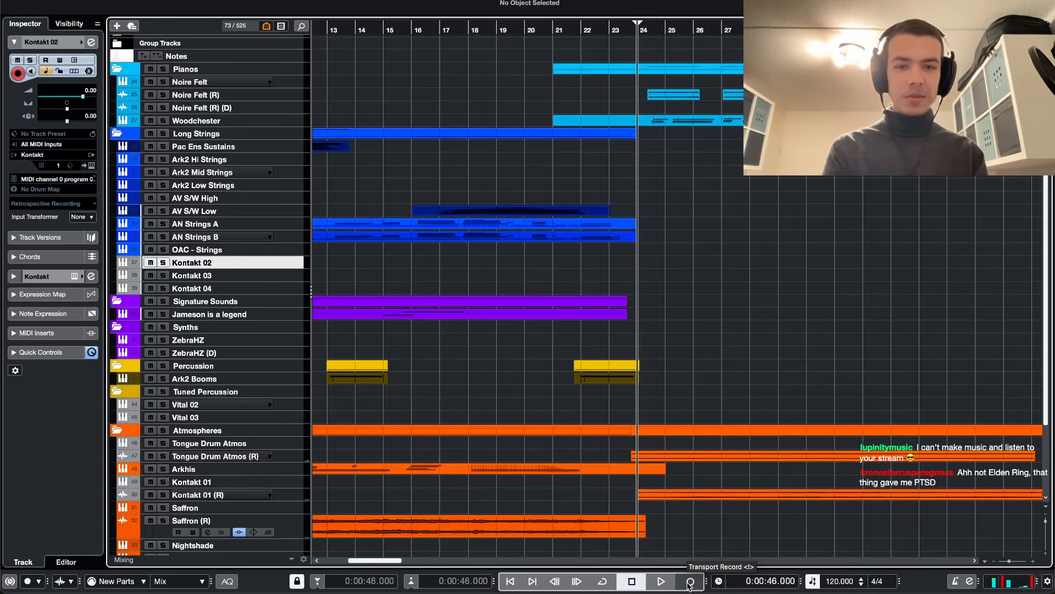
- Record a string take on Kontakt 02 from bar 24 to bar 36
{"action": "key", "text": "space"}
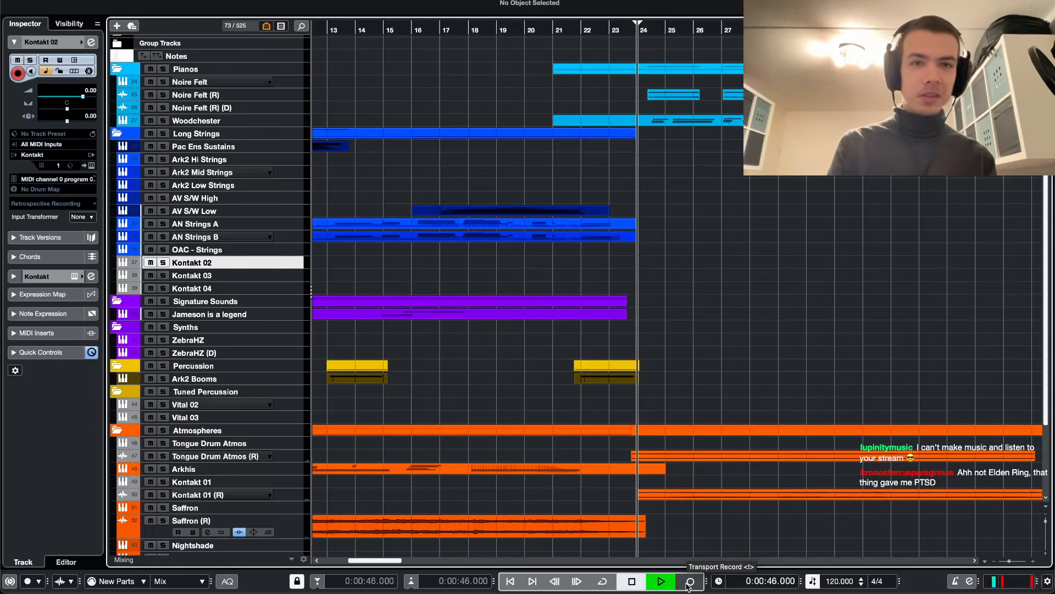
{"action": "left_click", "coordinate": [688, 585]}
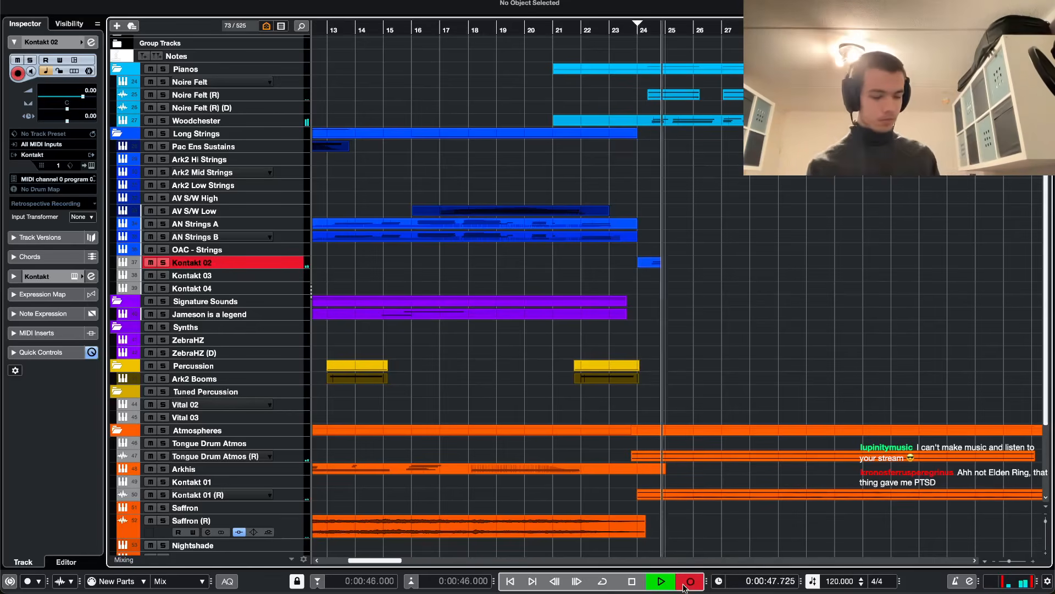
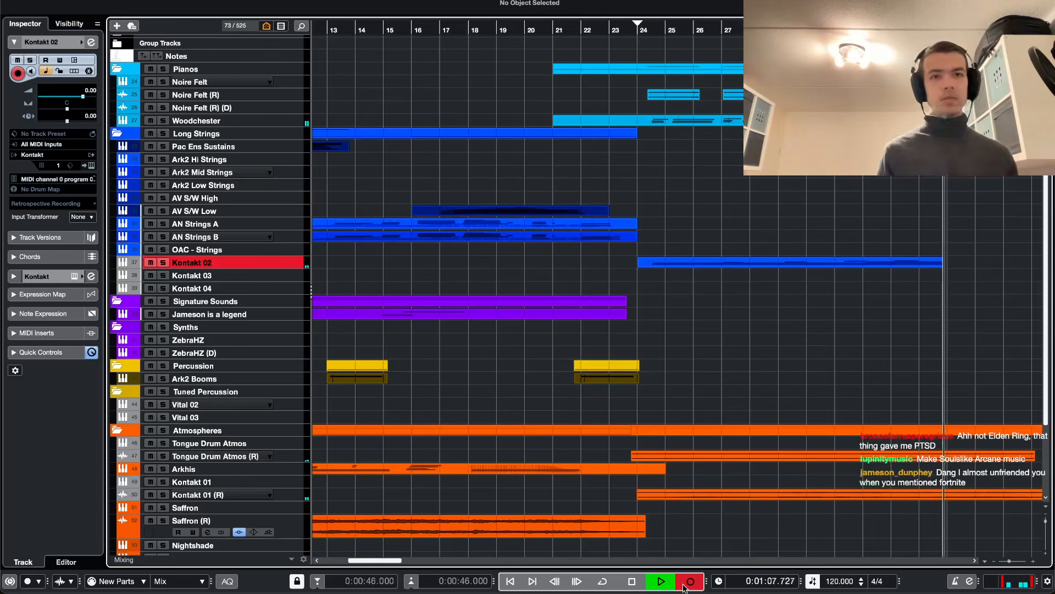
{"action": "key", "text": "space"}
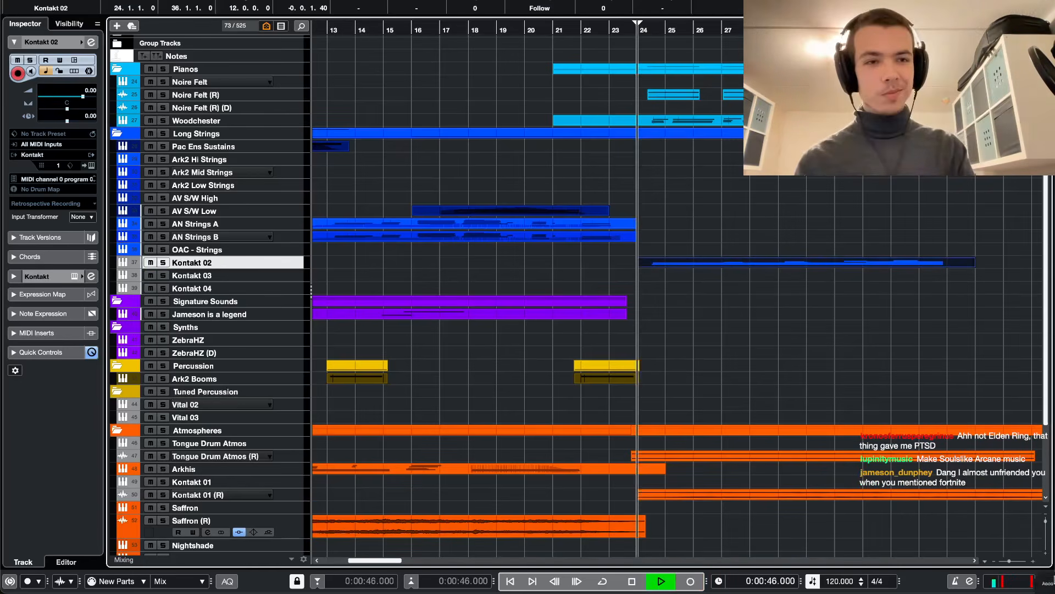
- Open the recorded Kontakt 02 part for note editing and move the D3 note slightly earlier, closer to the start of bar 27
{"action": "double_click", "coordinate": [956, 263]}
{"action": "scroll", "coordinate": [940, 230], "scroll_direction": "right", "scroll_amount": 5}
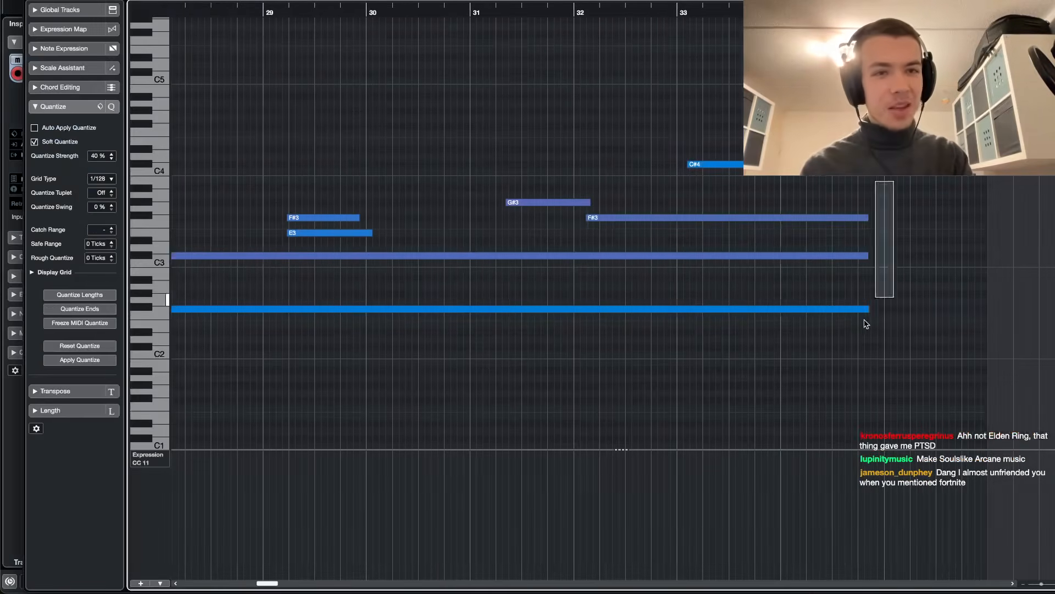
{"action": "left_click_drag", "start_coordinate": [864, 320], "coordinate": [865, 321]}
{"action": "key", "text": "space"}
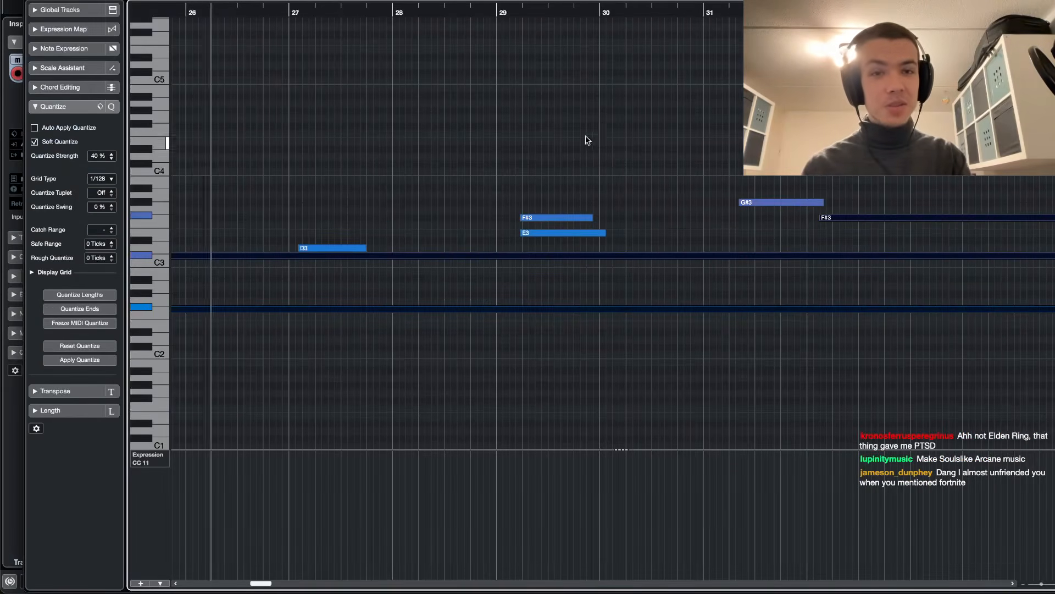
{"action": "left_click", "coordinate": [736, 186]}
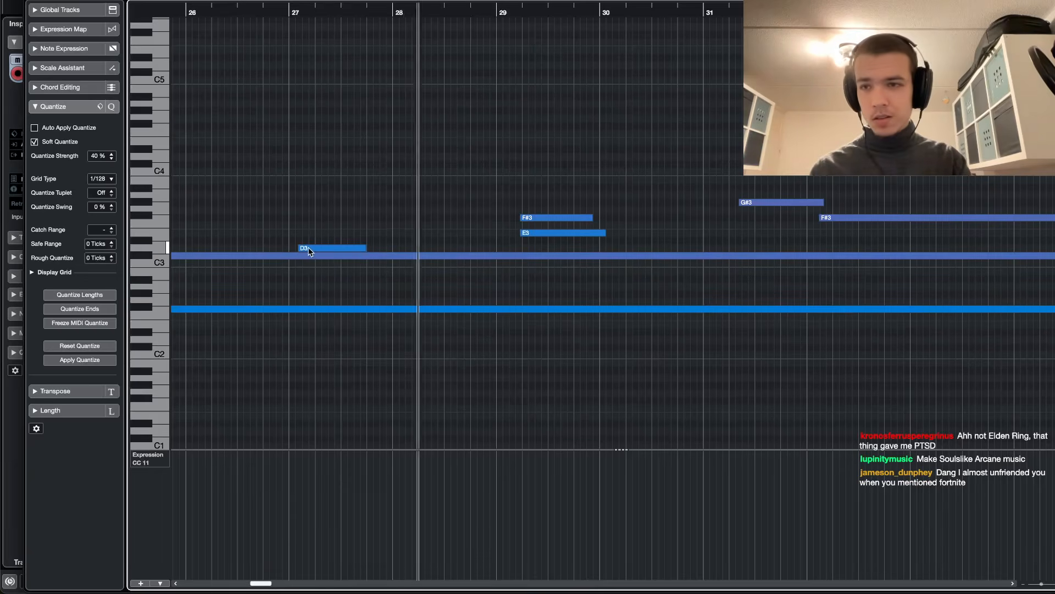
{"action": "left_click_drag", "start_coordinate": [306, 246], "coordinate": [295, 246]}
{"action": "left_click", "coordinate": [440, 205]}
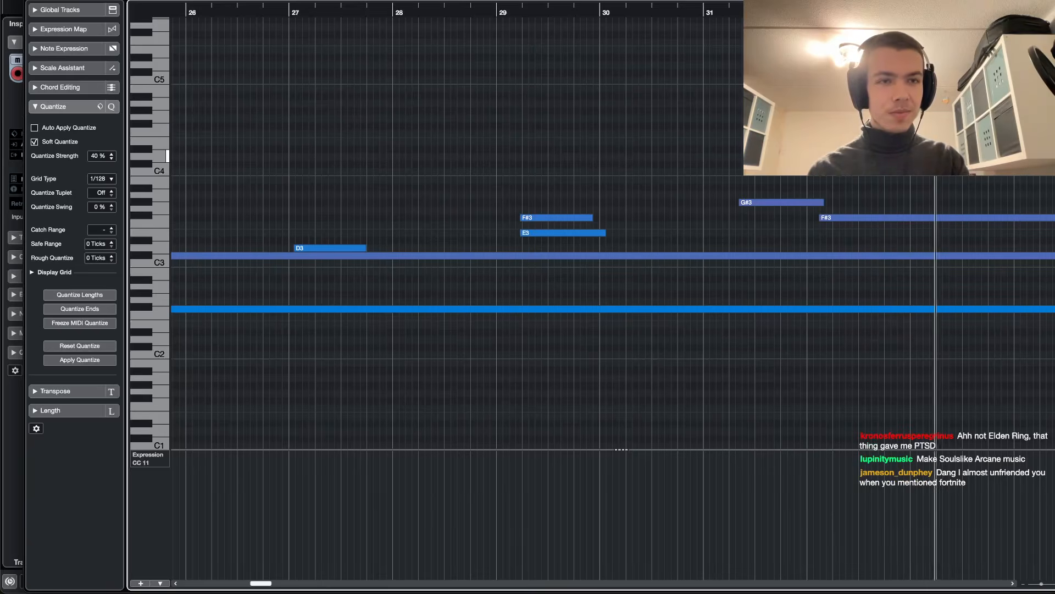
- Select the three long held notes at the end of the part and raise the system volume during playback
{"action": "scroll", "coordinate": [1002, 175], "scroll_direction": "right", "scroll_amount": 3}
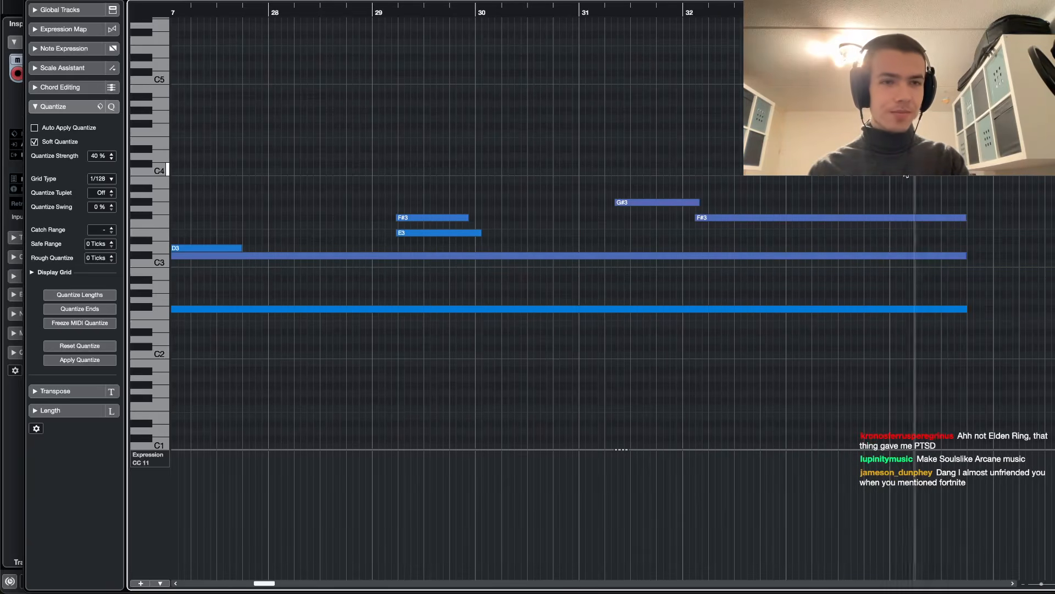
{"action": "left_click_drag", "start_coordinate": [944, 187], "coordinate": [957, 309]}
{"action": "scroll", "coordinate": [957, 311], "scroll_direction": "left", "scroll_amount": 4}
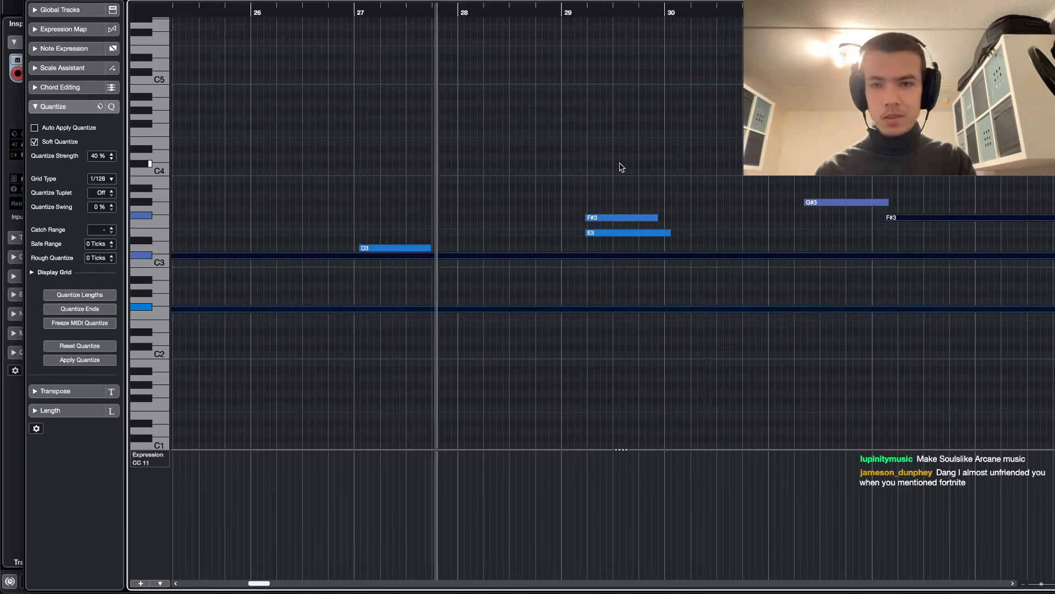
{"action": "key", "text": "XF86AudioRaiseVolume"}
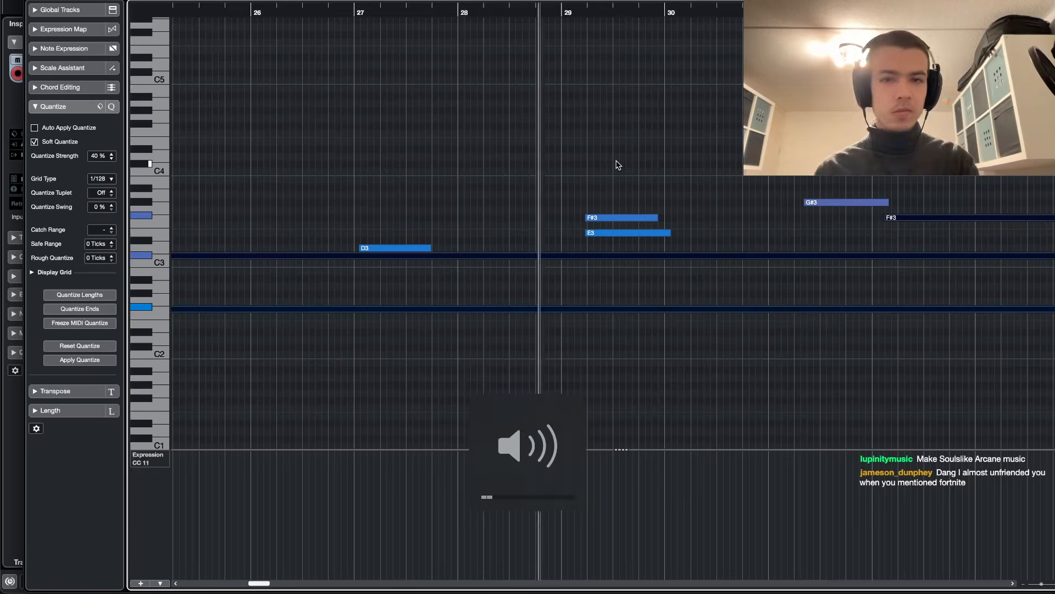
{"action": "key", "text": "XF86AudioRaiseVolume"}
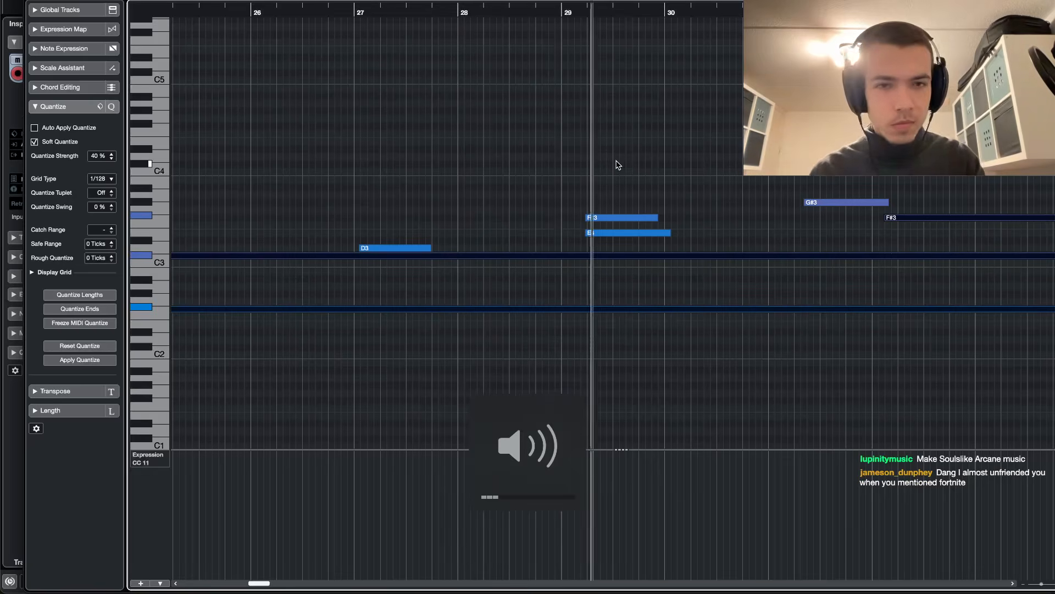
- Raise the F#3 note in bar 29 to G#3 and replay the passage from around bar 28
{"action": "left_click", "coordinate": [621, 232]}
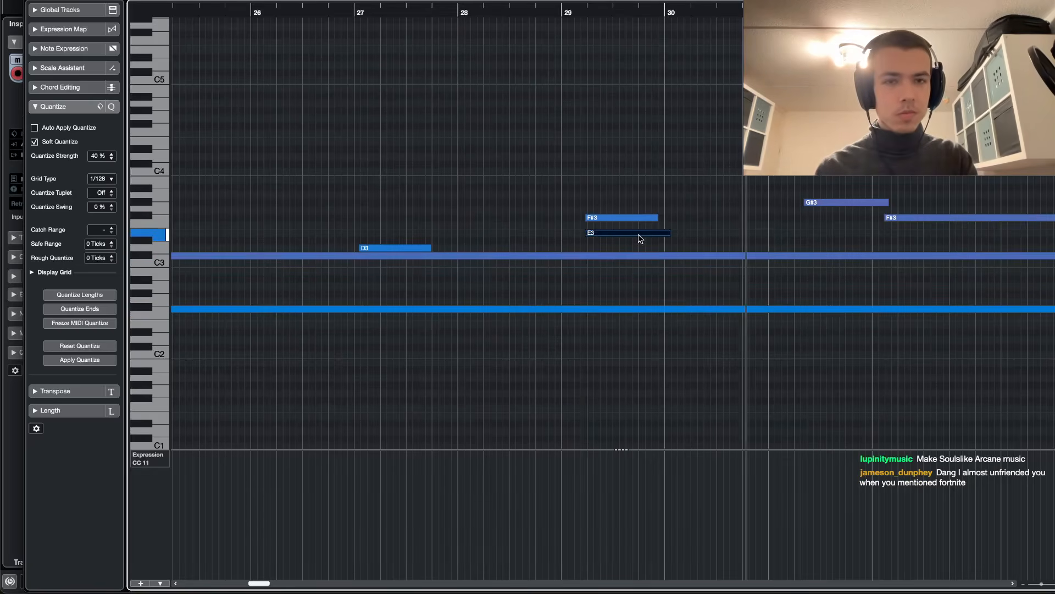
{"action": "left_click", "coordinate": [500, 14]}
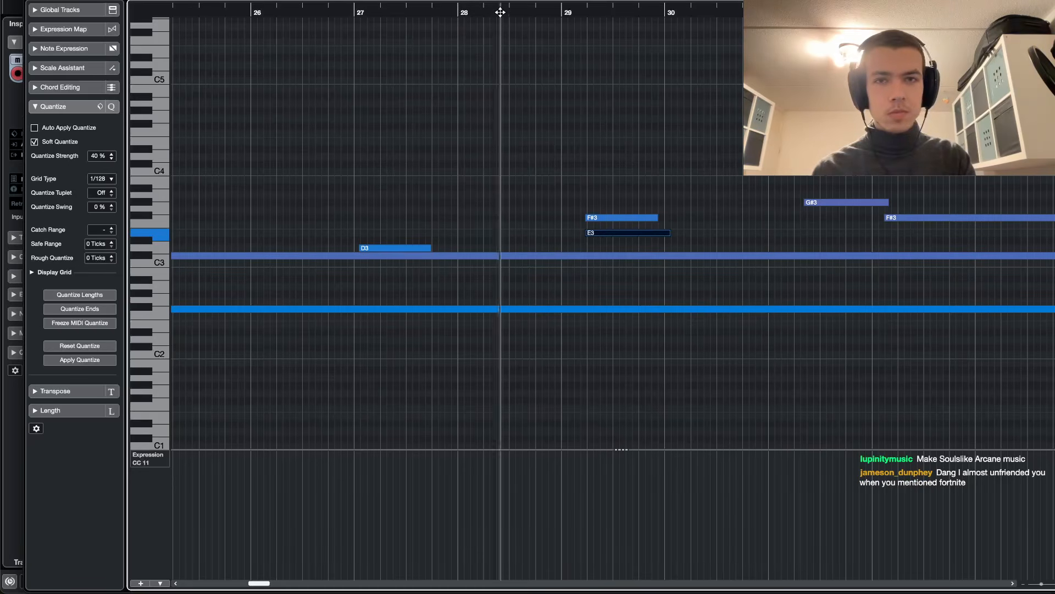
{"action": "left_click_drag", "start_coordinate": [634, 175], "coordinate": [629, 232]}
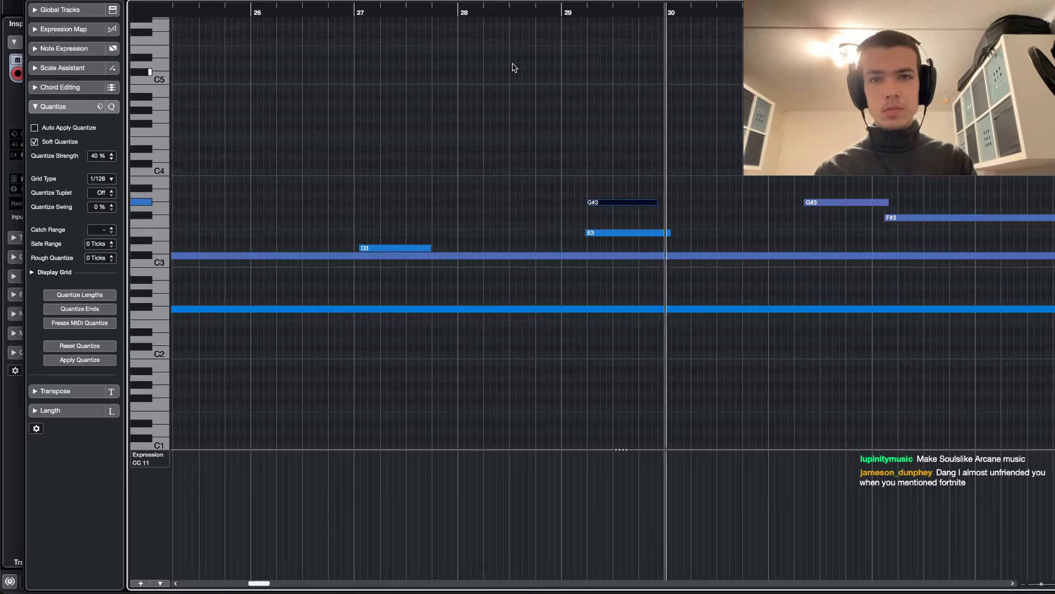
{"action": "left_click", "coordinate": [489, 11]}
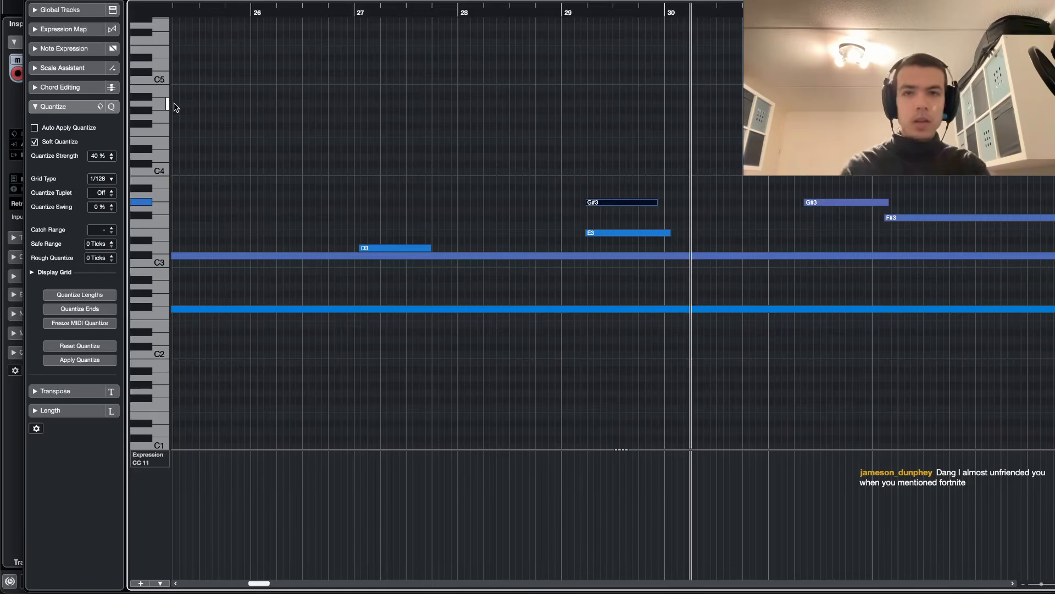
{"action": "left_click", "coordinate": [467, 11]}
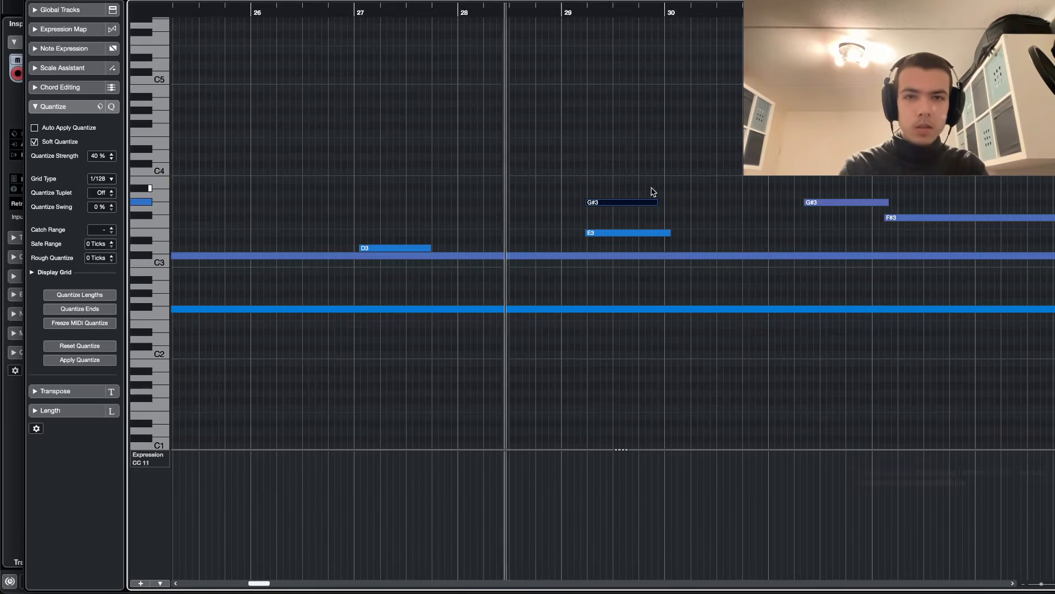
- Lower the E3 note in bar 29 to D3 and replay from late in bar 27
{"action": "left_click", "coordinate": [616, 218]}
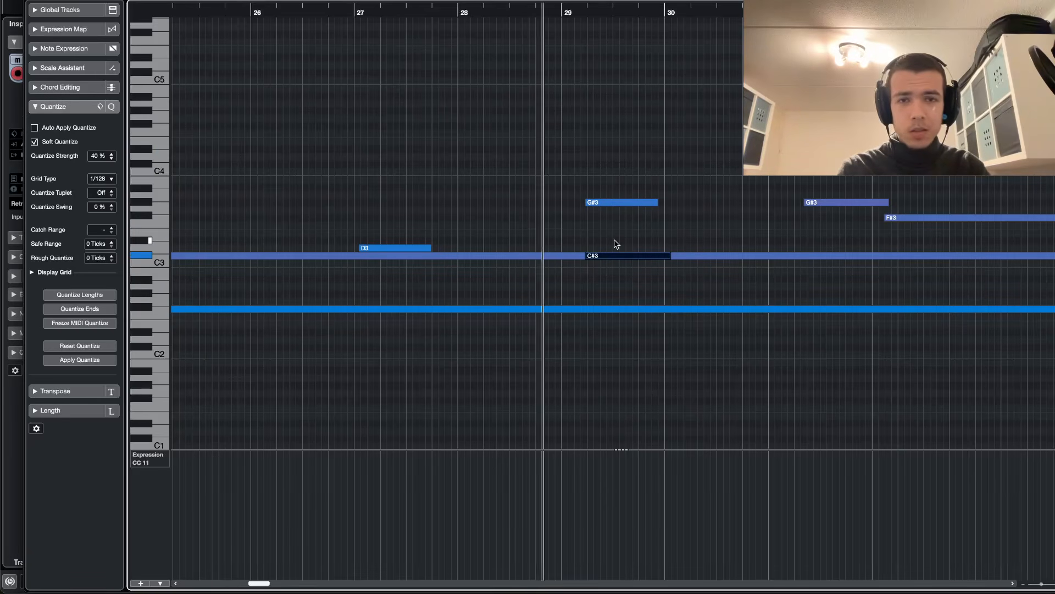
{"action": "key", "text": "Up"}
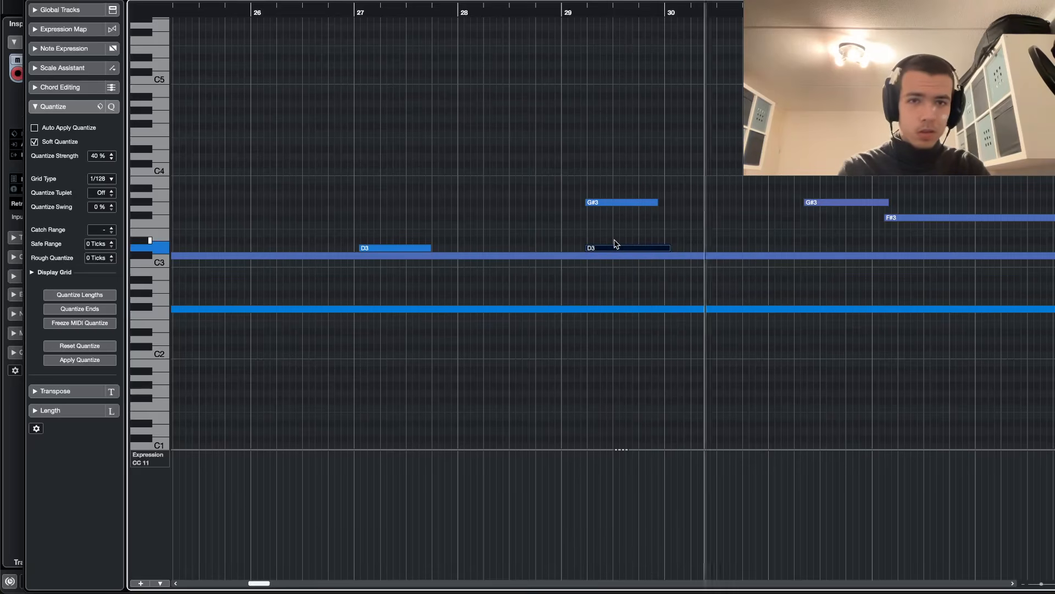
{"action": "left_click", "coordinate": [423, 8]}
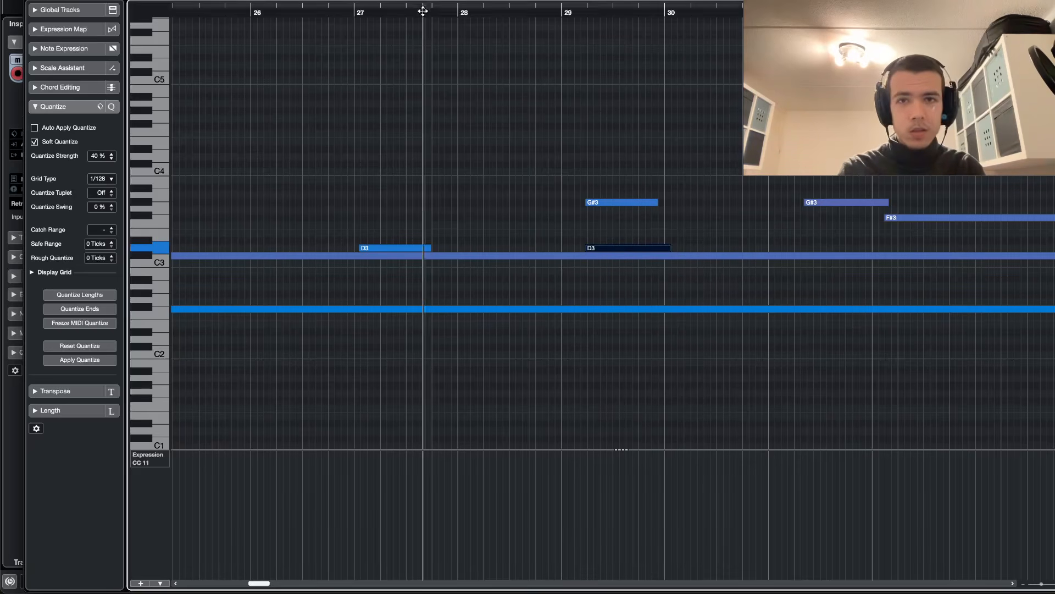
- Add a short F#4 note just before bar 30, trim its end slightly and lower it an octave to F#3
{"action": "left_click", "coordinate": [650, 203]}
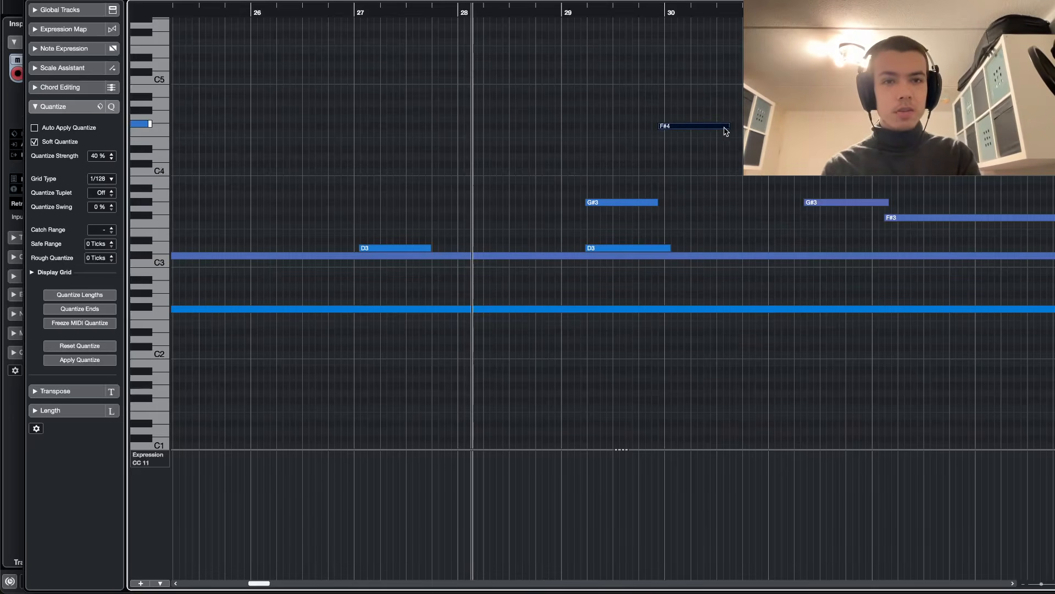
{"action": "mouse_move", "coordinate": [732, 129]}
{"action": "left_mouse_down"}
{"action": "mouse_move", "coordinate": [681, 129]}
{"action": "mouse_move", "coordinate": [718, 128]}
{"action": "left_mouse_up"}
{"action": "left_click", "coordinate": [723, 219]}
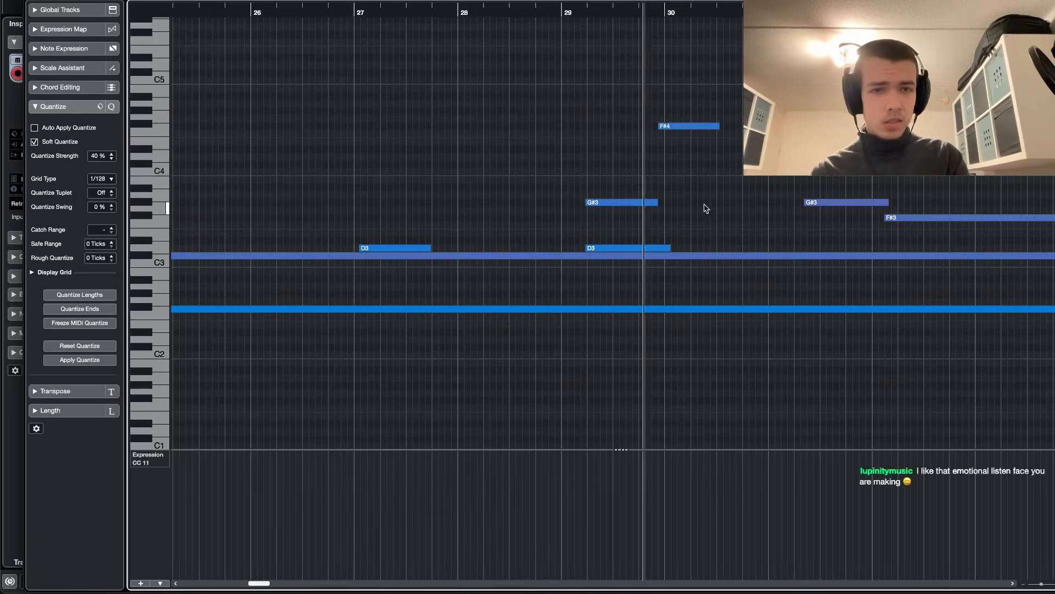
{"action": "left_click", "coordinate": [681, 128]}
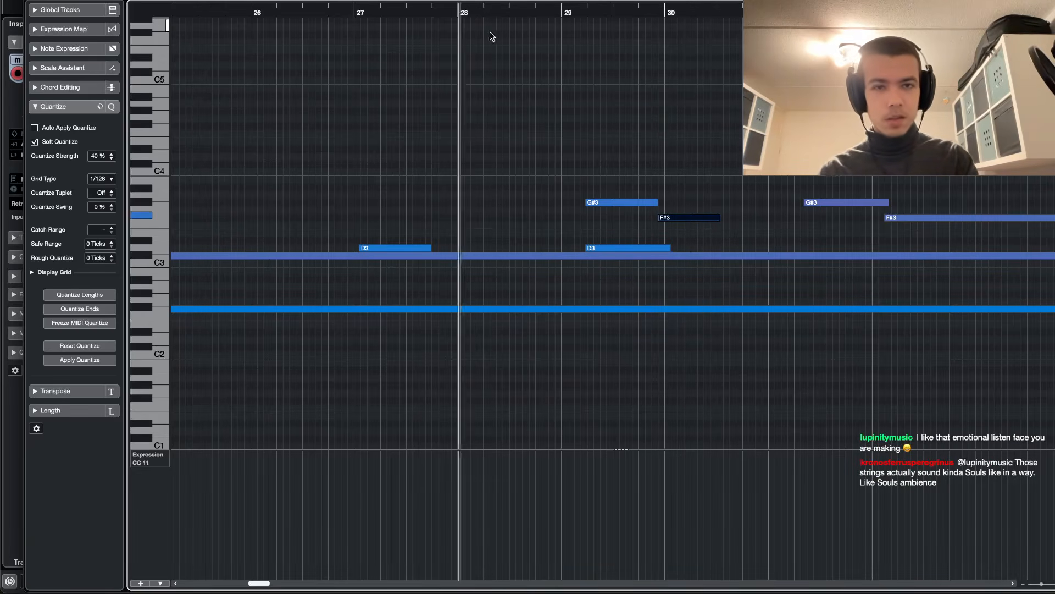
- Lengthen the F#3 note at bar 30 slightly and listen to the passage
{"action": "left_click", "coordinate": [717, 221]}
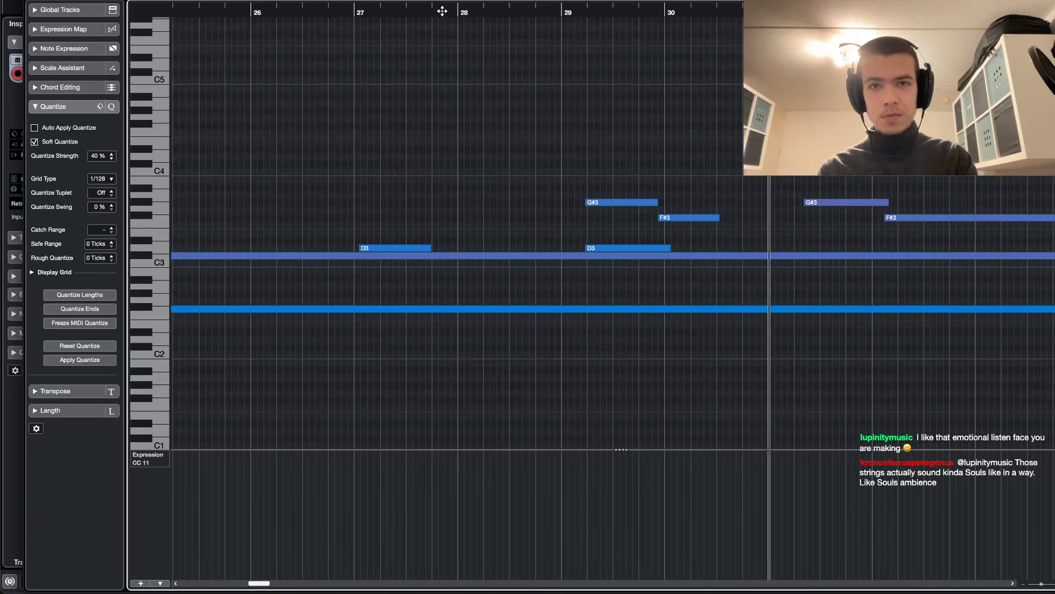
{"action": "left_click_drag", "start_coordinate": [713, 222], "coordinate": [736, 221]}
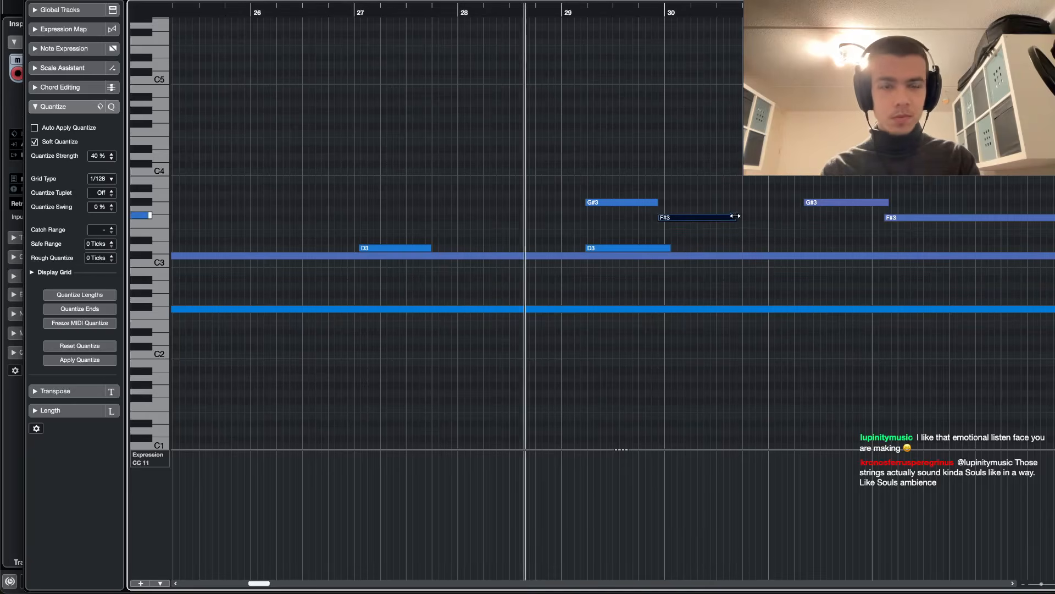
{"action": "left_click", "coordinate": [724, 183]}
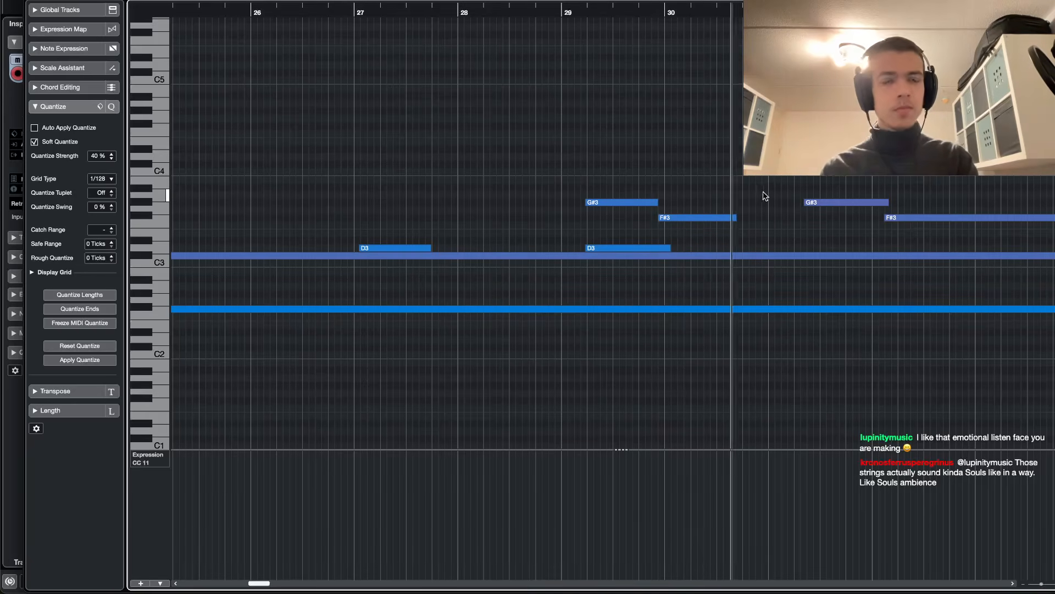
- Close the note editor, solo the Kontakt 02 track and start playback from bar 24
{"action": "key", "text": "Return"}
{"action": "key", "text": "space"}
{"action": "key", "text": "s"}
{"action": "key", "text": "space"}
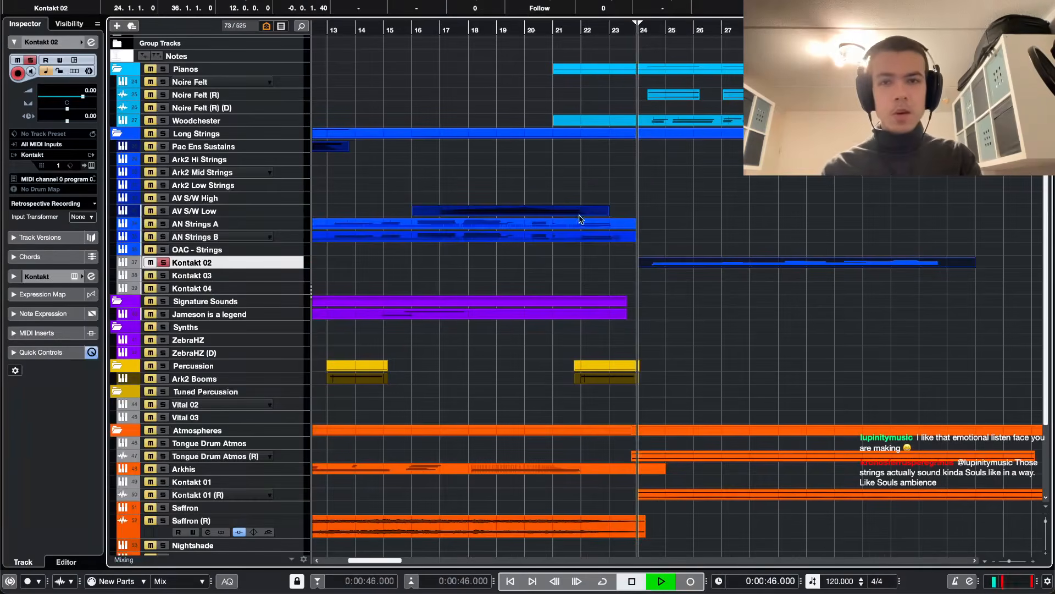
- Stop playback and insert the Blackhole reverb on the Kontakt 02 channel
{"action": "key", "text": "space"}
{"action": "key", "text": "e"}
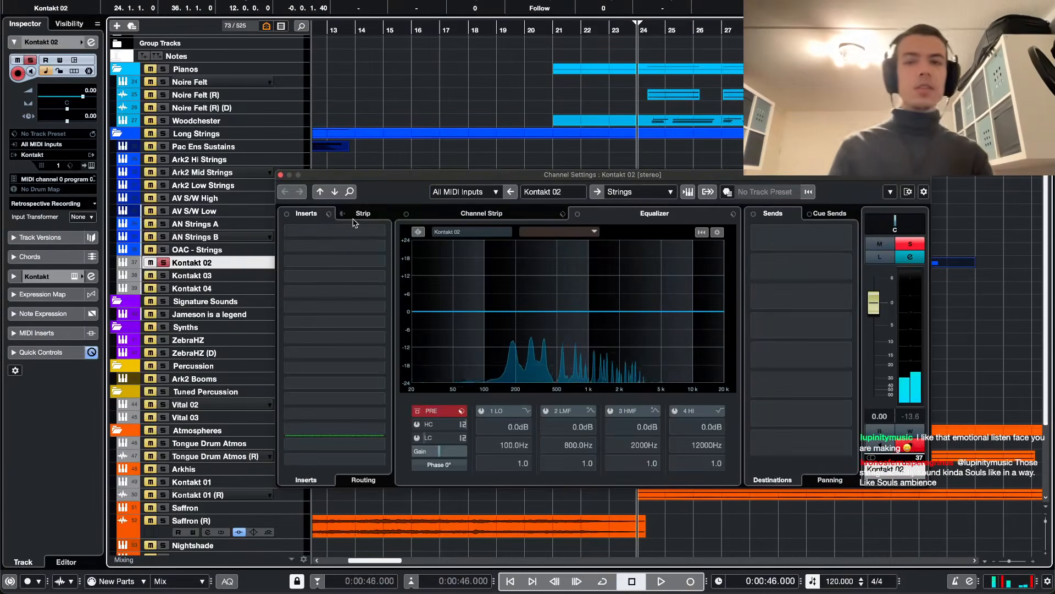
{"action": "left_click", "coordinate": [339, 280]}
{"action": "type", "text": "black"}
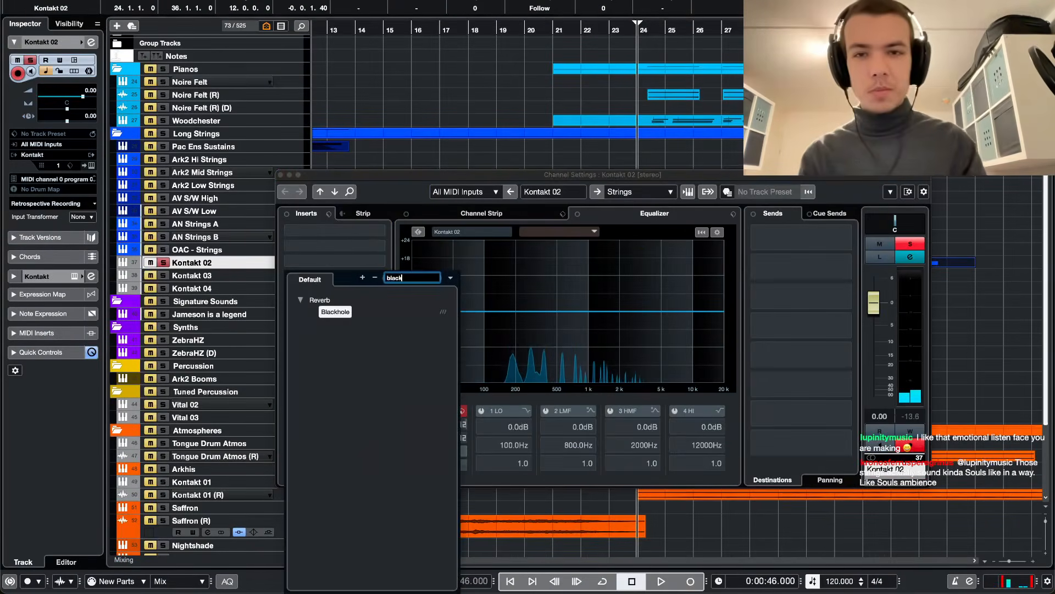
{"action": "key", "text": "Return"}
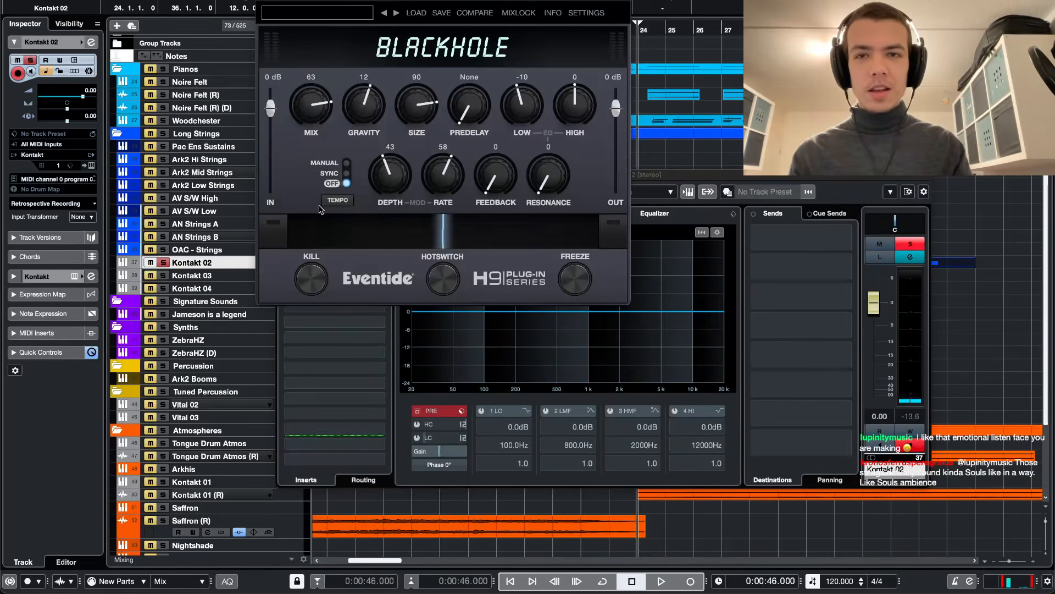
- Insert the Crystallizer delay on the Kontakt 02 channel, ahead of Blackhole in the effect chain
{"action": "key", "text": "super+w"}
{"action": "left_click", "coordinate": [320, 250]}
{"action": "type", "text": "cryst"}
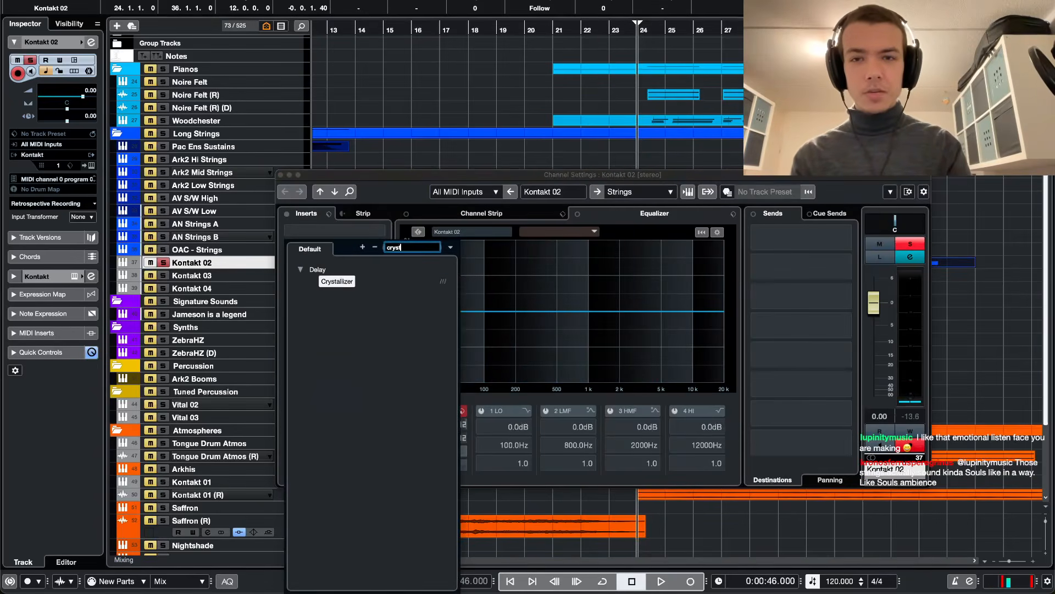
{"action": "key", "text": "Escape"}
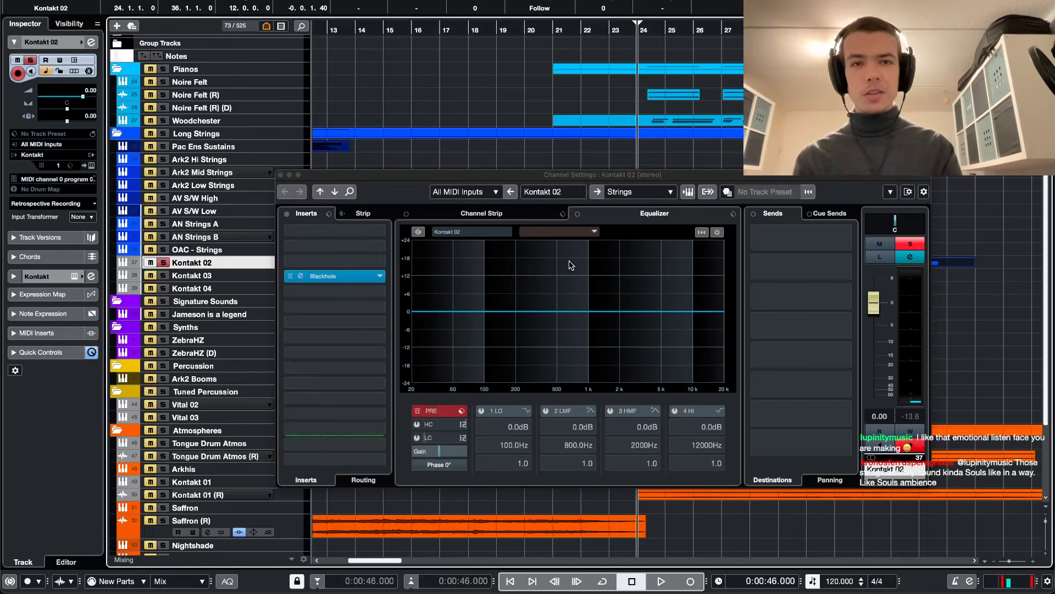
- Compare the Kontakt 02 part during playback with Blackhole switched off and back on, and check the Blackhole settings
{"action": "left_click", "coordinate": [291, 276], "text": "alt"}
{"action": "key", "text": "space"}
{"action": "key", "text": "super+w"}
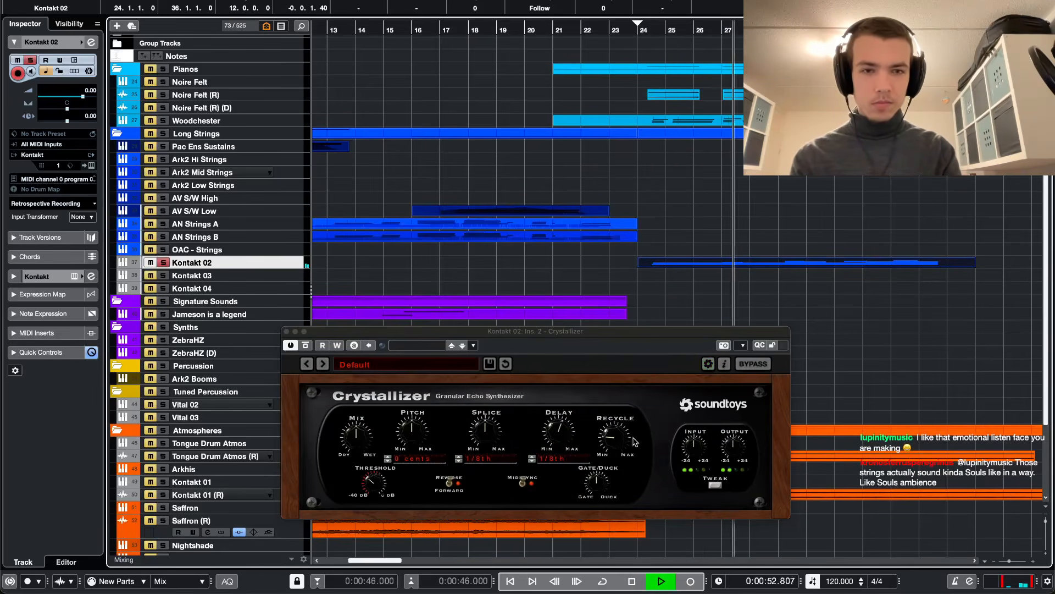
{"action": "key", "text": "super+w"}
{"action": "key", "text": "e"}
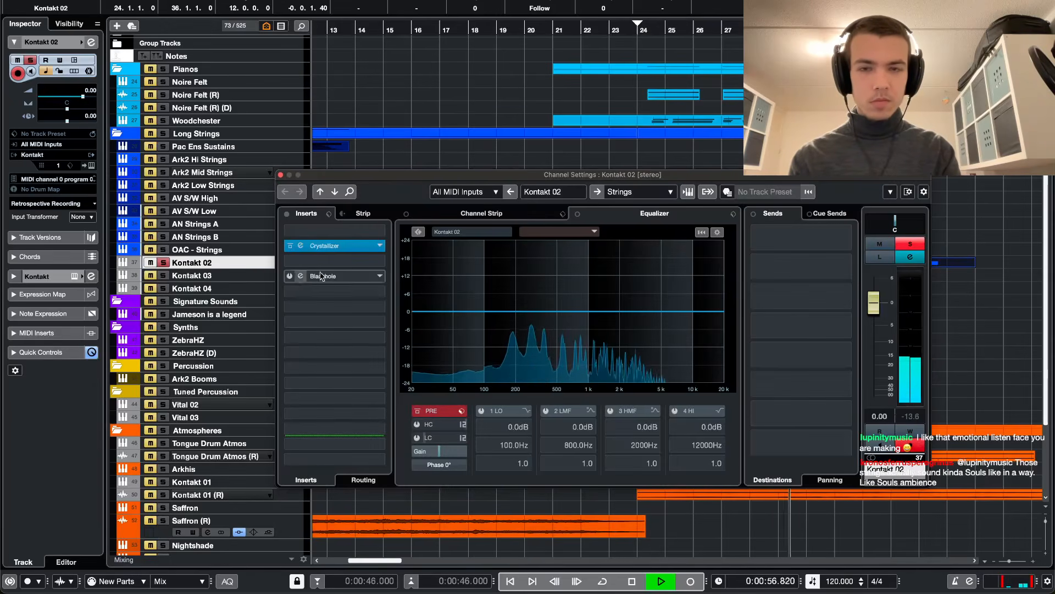
{"action": "left_click", "coordinate": [290, 277]}
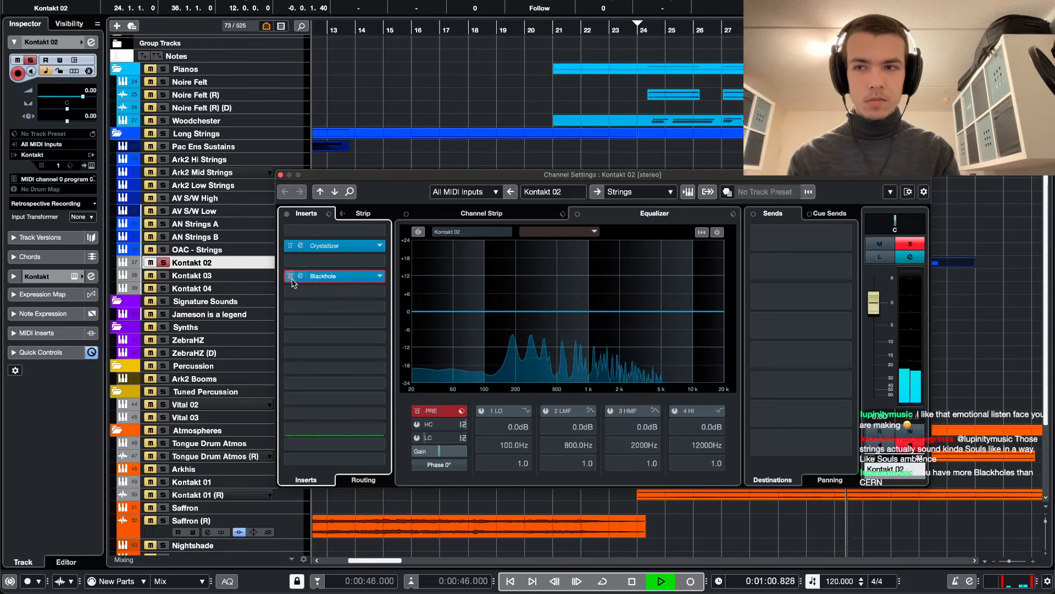
{"action": "left_click", "coordinate": [320, 283]}
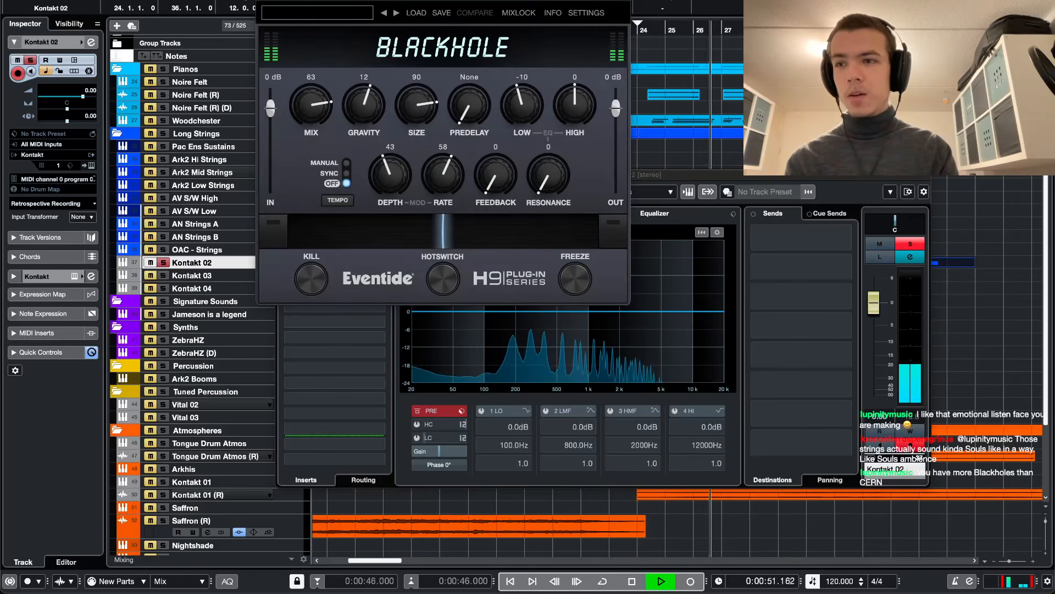
{"action": "key", "text": "Escape"}
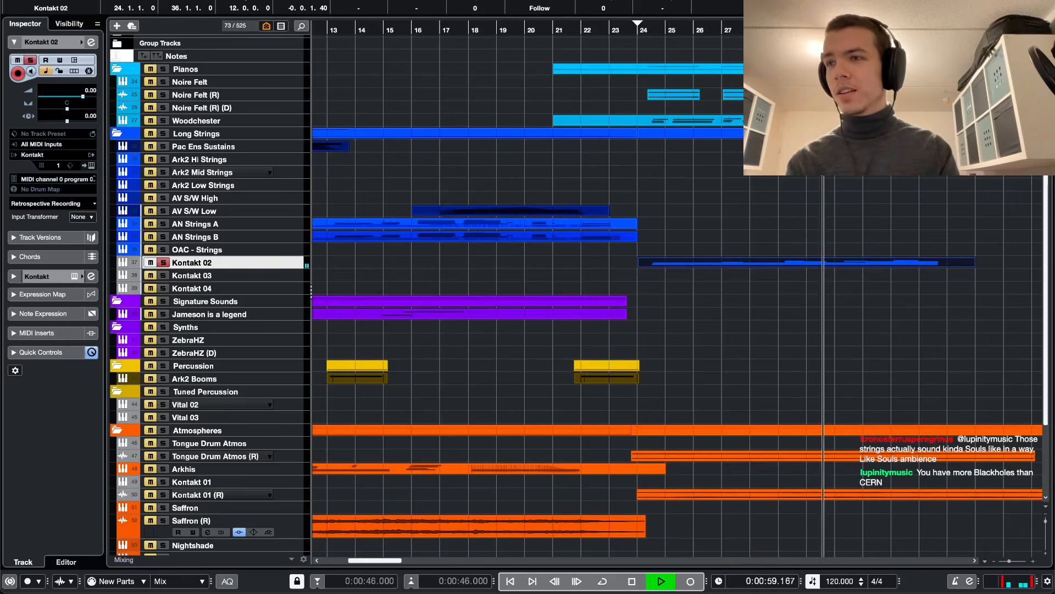
- Set the Blackhole mix to 70, close the effect and channel windows, and briefly replay from bar 24
{"action": "left_click", "coordinate": [658, 286]}
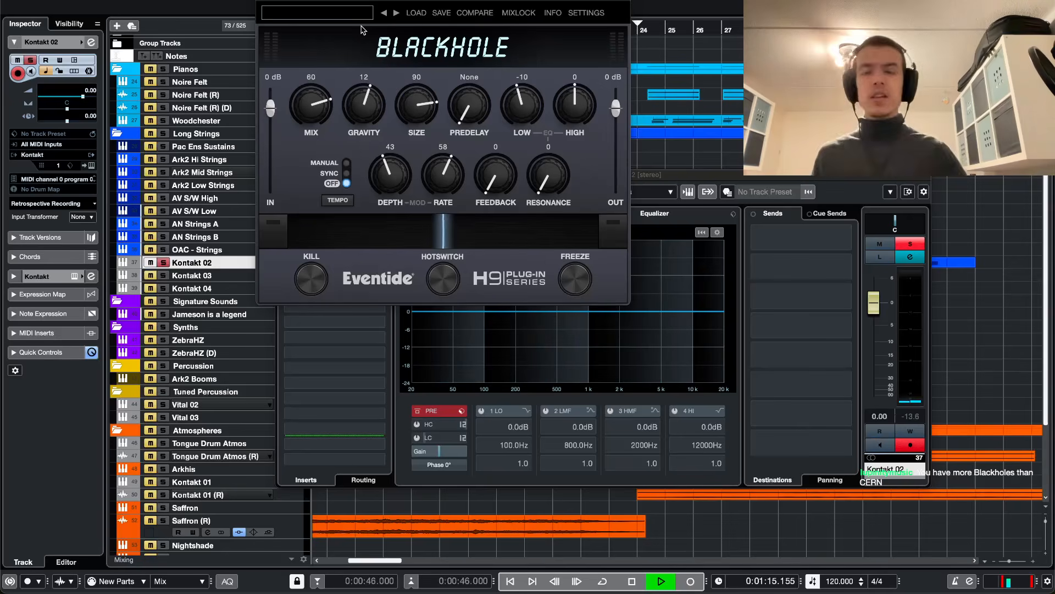
{"action": "scroll", "coordinate": [317, 104], "scroll_direction": "up", "scroll_amount": 1}
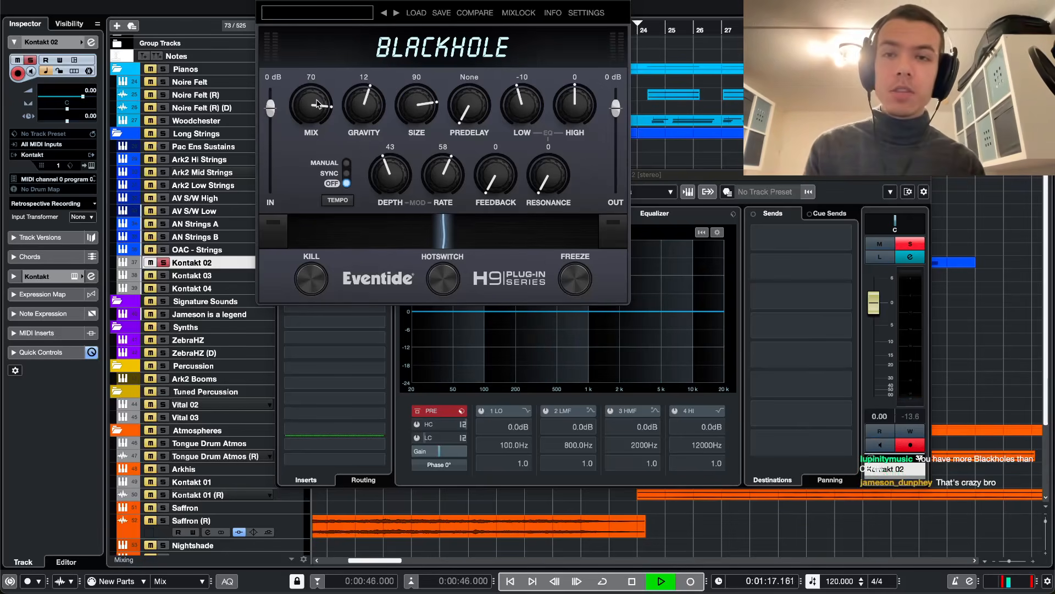
{"action": "key", "text": "super+w"}
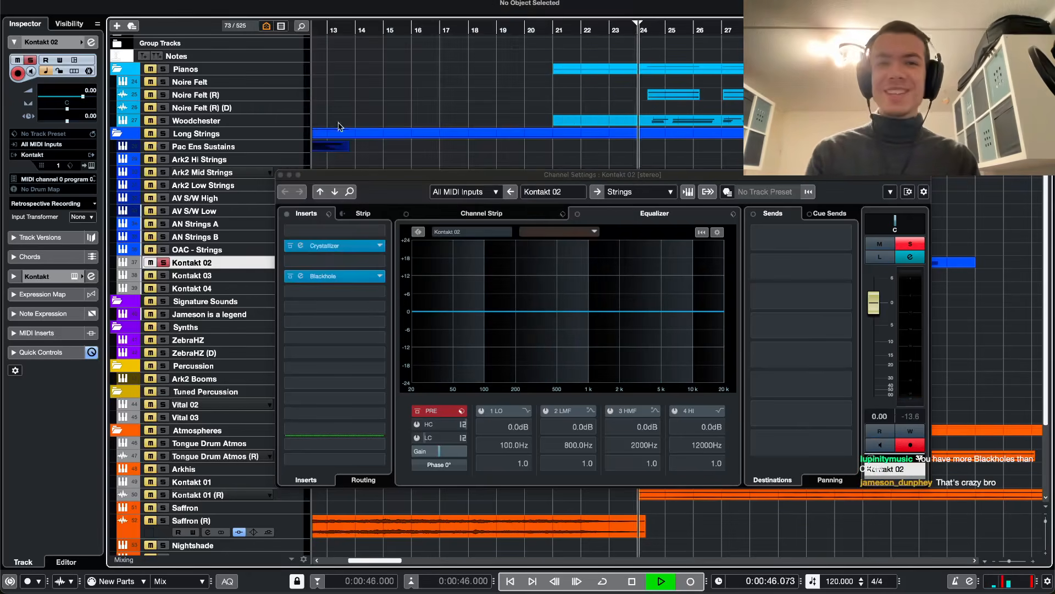
{"action": "key", "text": "super+w"}
{"action": "key", "text": "space"}
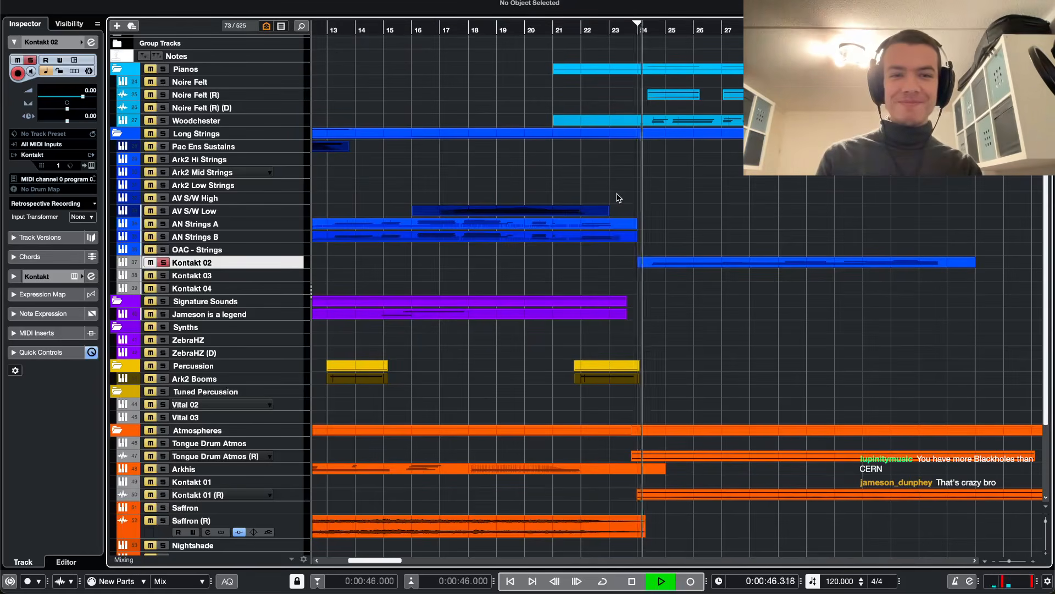
{"action": "key", "text": "space"}
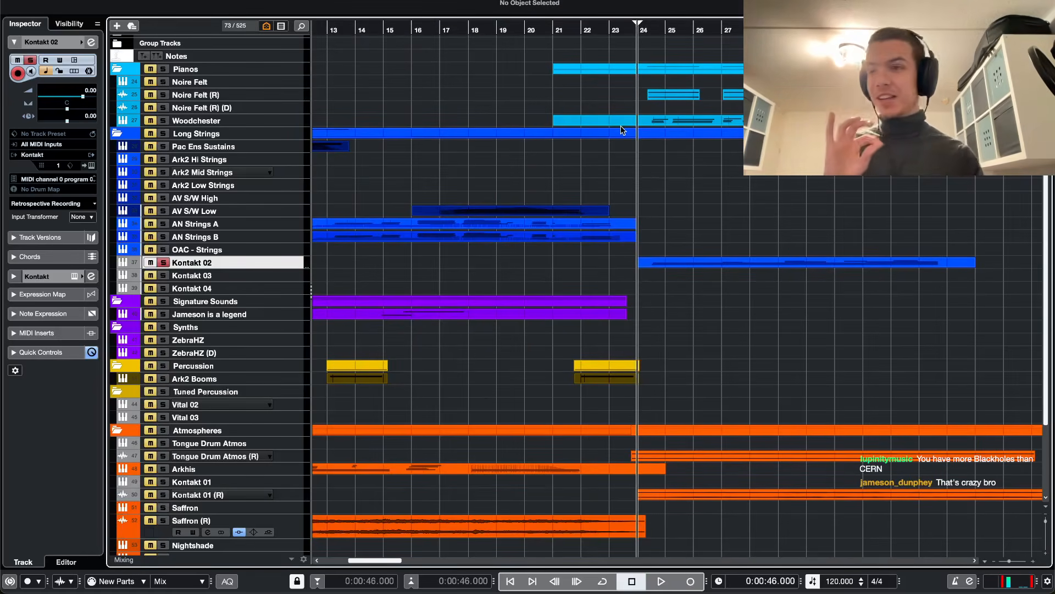
{"action": "key", "text": "space"}
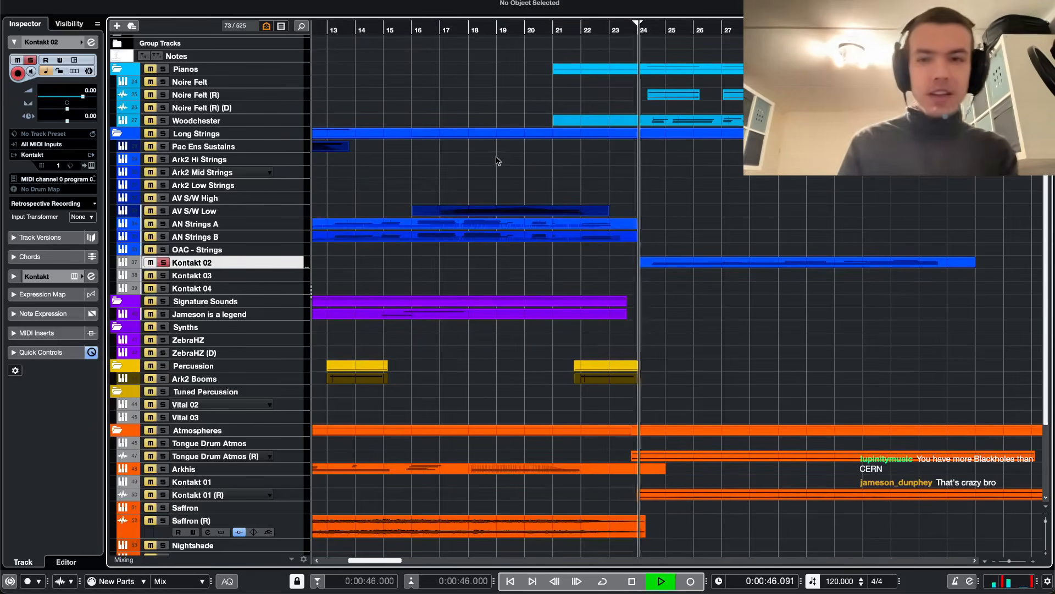
{"action": "key", "text": "space"}
- Open the Crystallizer settings from the Kontakt 02 channel and move the window higher over the channel settings
{"action": "key", "text": "e"}
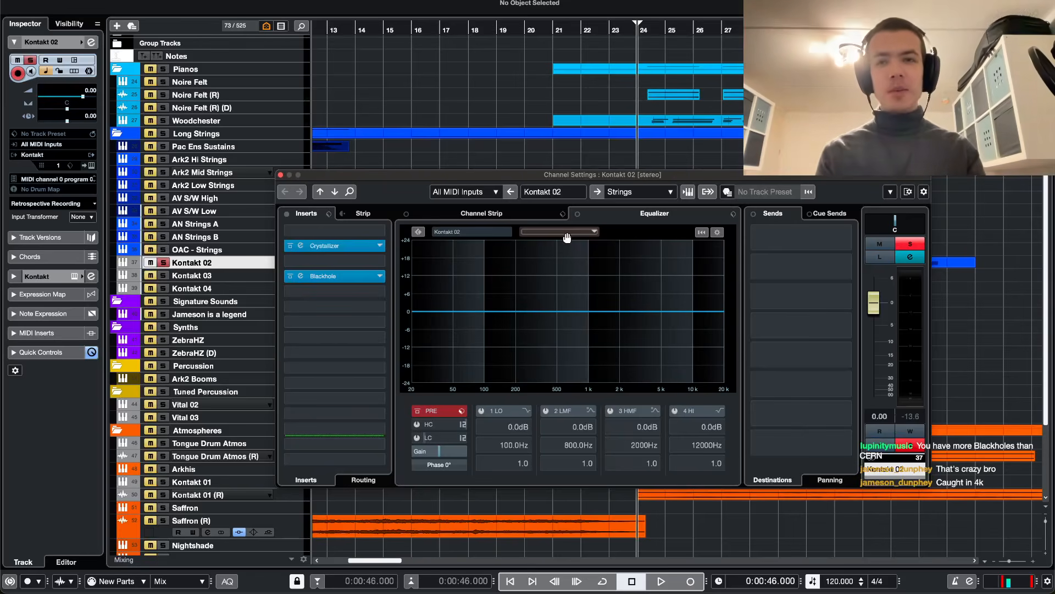
{"action": "key", "text": "super+w"}
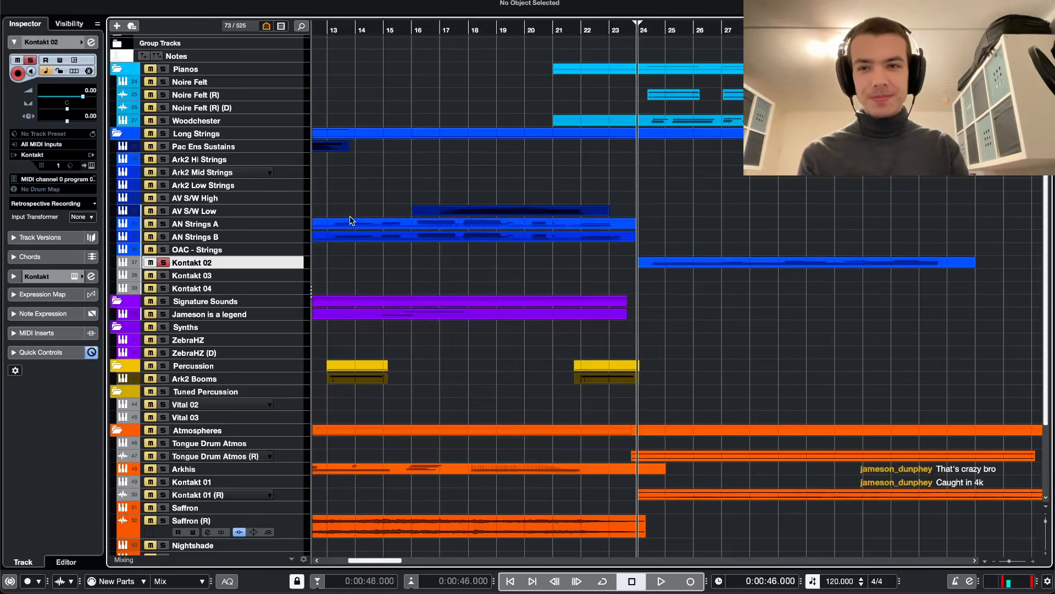
{"action": "key", "text": "e"}
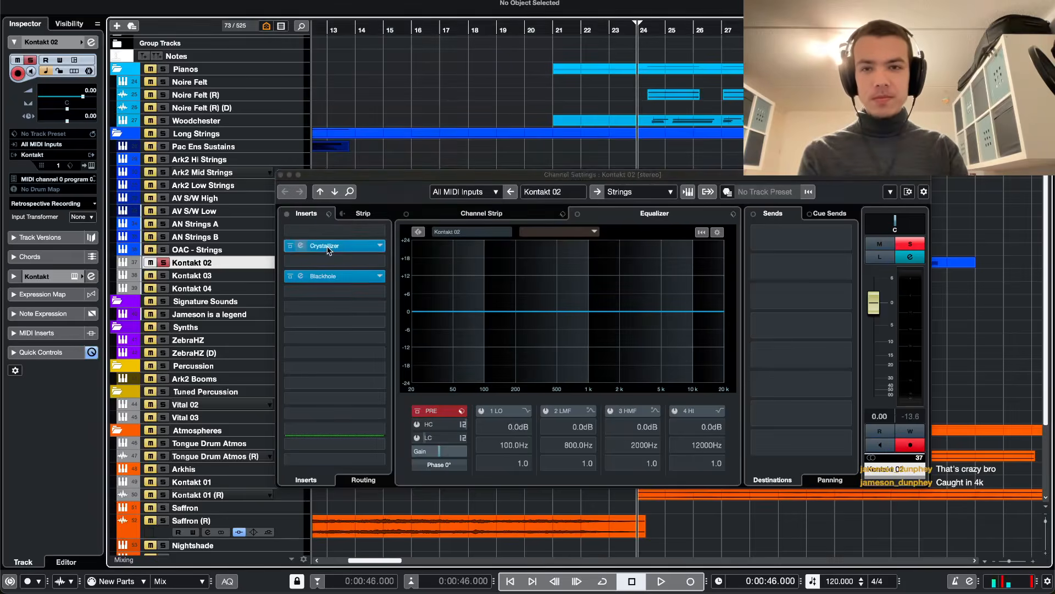
{"action": "left_click", "coordinate": [330, 247]}
{"action": "left_click", "coordinate": [330, 247]}
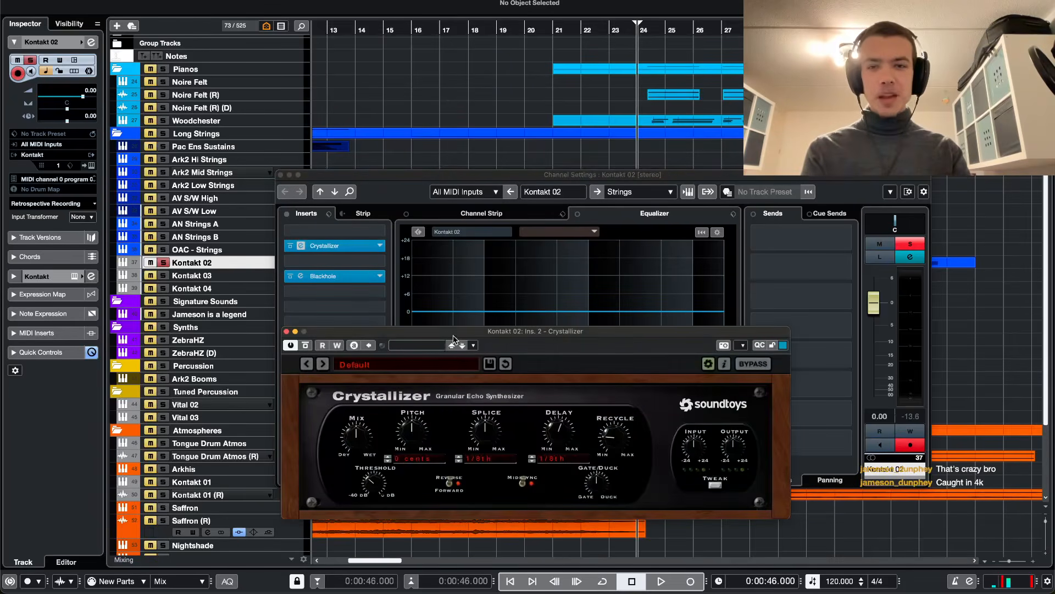
{"action": "left_click_drag", "start_coordinate": [453, 335], "coordinate": [494, 186]}
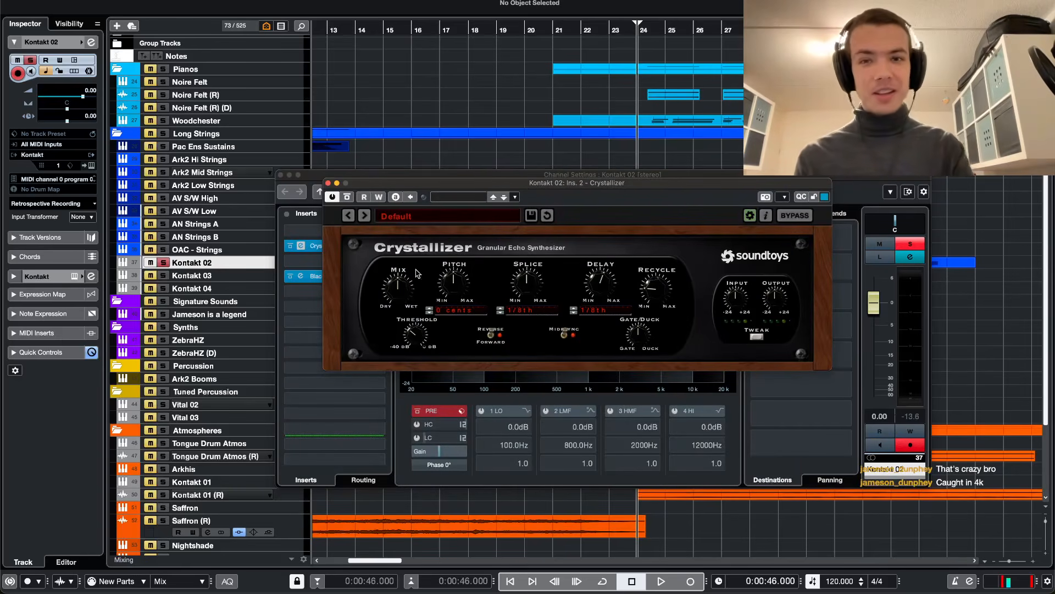
- Switch Blackhole off, turn the Crystallizer mix toward fully wet, raise the system volume and replay from bar 24
{"action": "left_click", "coordinate": [279, 282]}
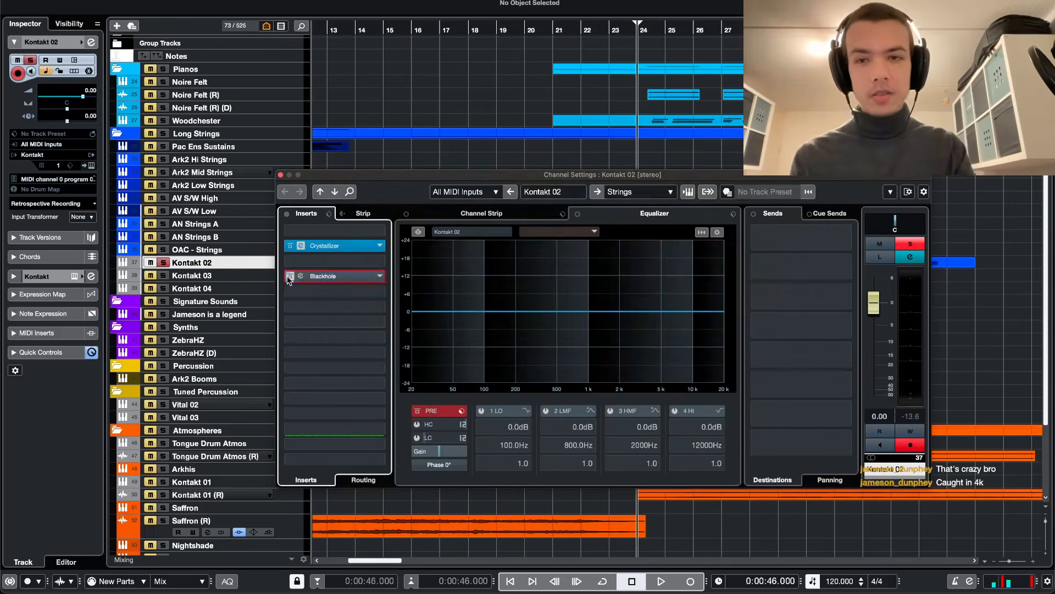
{"action": "key", "text": "space"}
{"action": "key", "text": "XF86AudioRaiseVolume"}
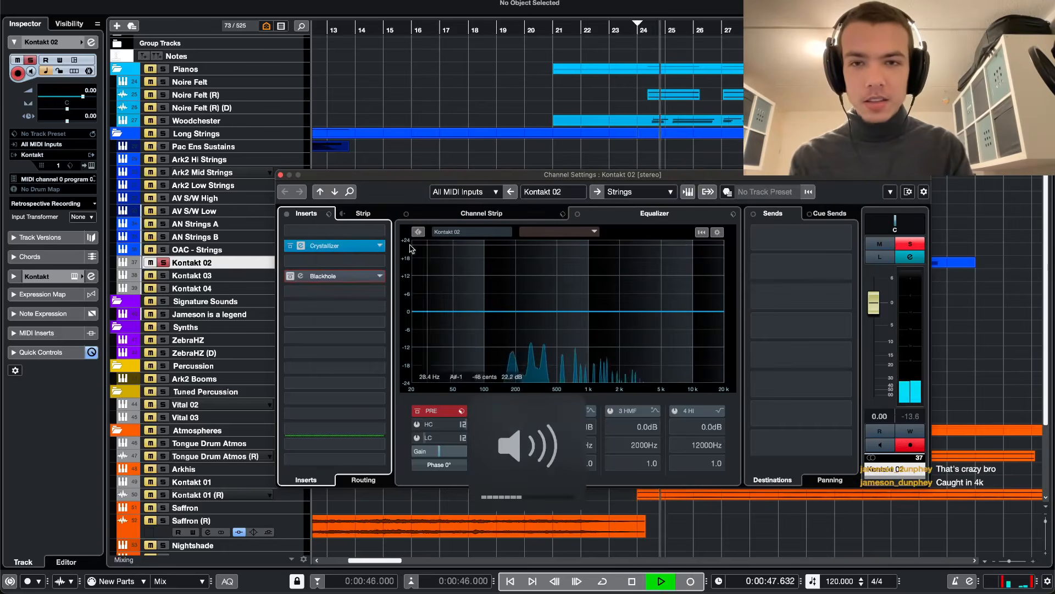
{"action": "key", "text": "space"}
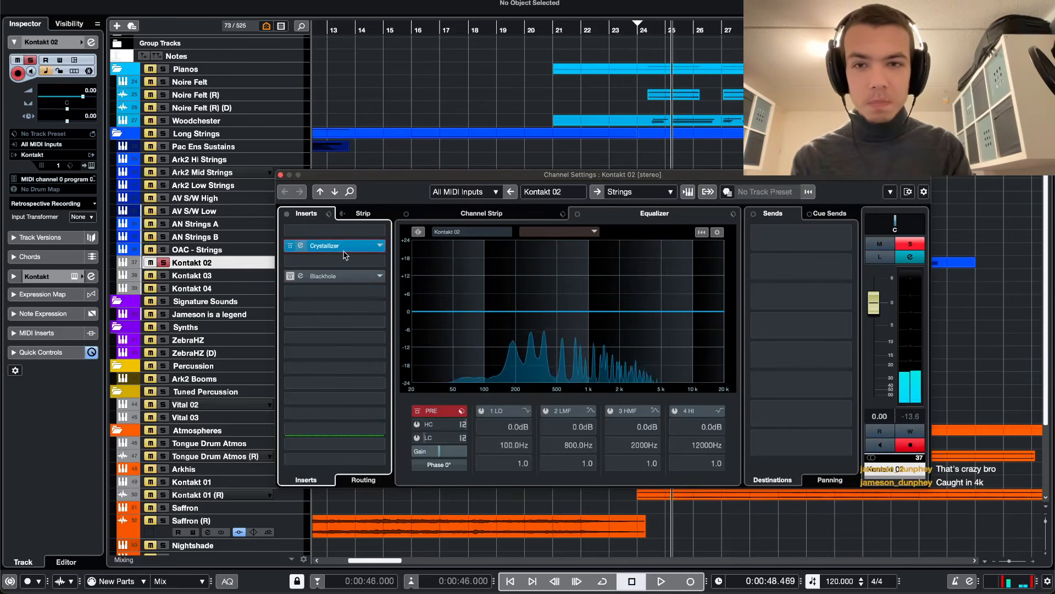
{"action": "left_click", "coordinate": [320, 247]}
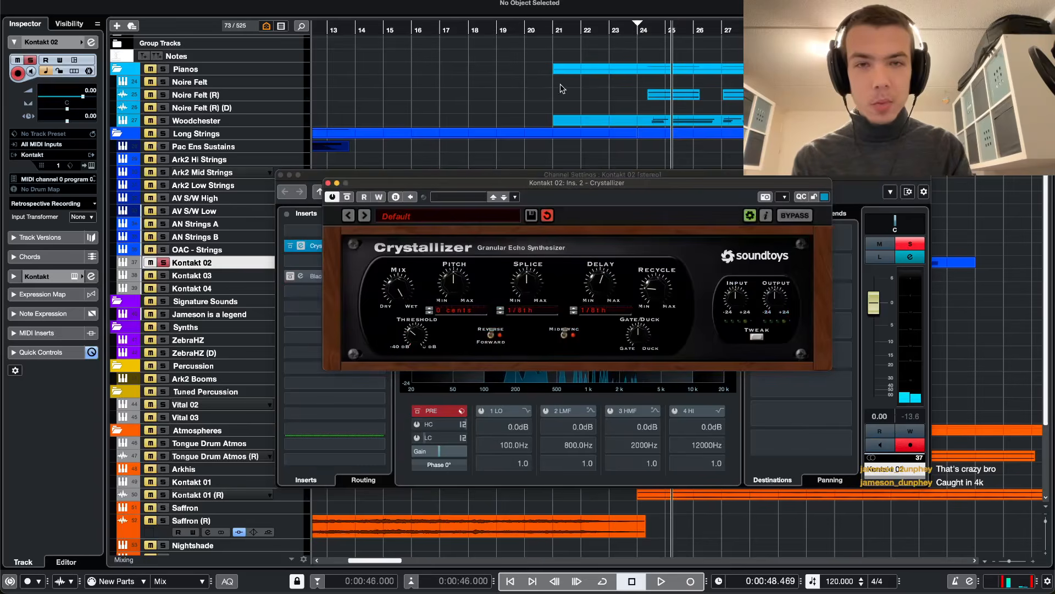
{"action": "left_click", "coordinate": [643, 29]}
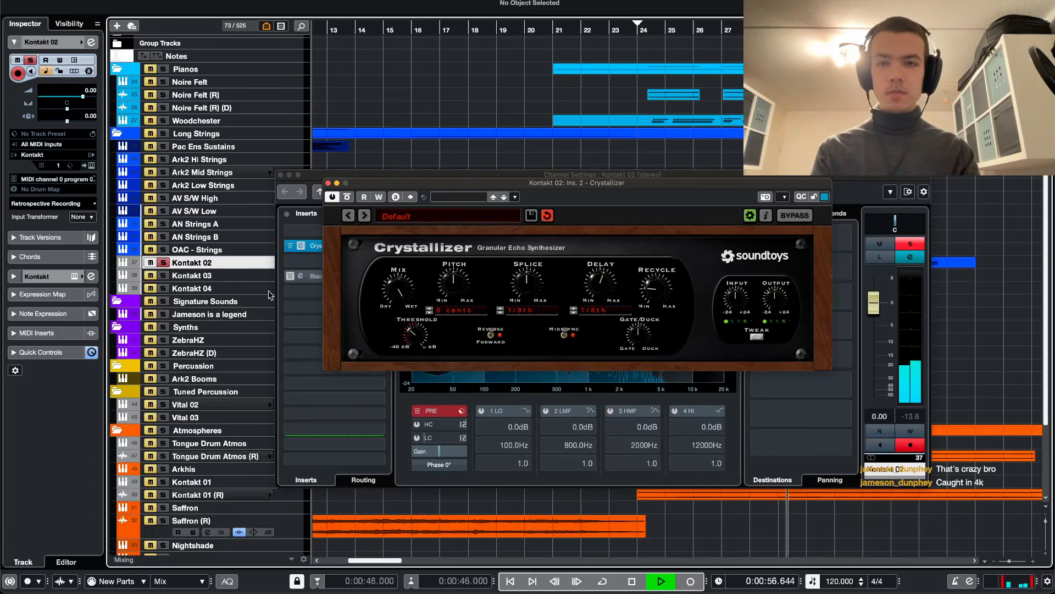
- Switch Blackhole back on and lower the Crystallizer mix to slightly on the dry side
{"action": "left_click", "coordinate": [289, 283]}
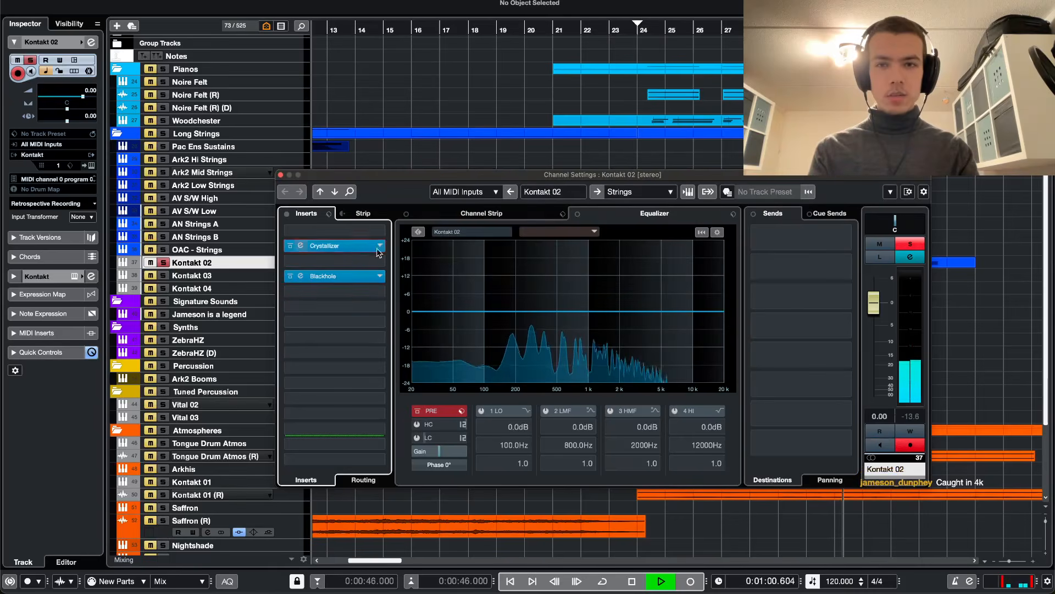
{"action": "left_click", "coordinate": [377, 248]}
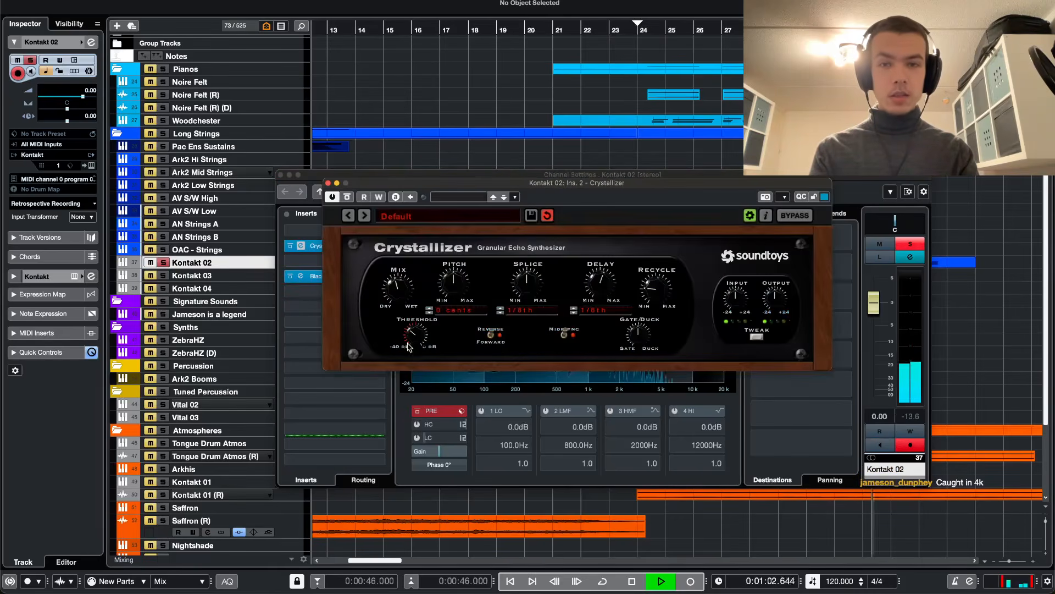
- Replay the soloed Kontakt 02 part from bar 24 with the current effects and close the Crystallizer window
{"action": "left_click", "coordinate": [515, 108]}
{"action": "key", "text": "space"}
{"action": "key", "text": "space"}
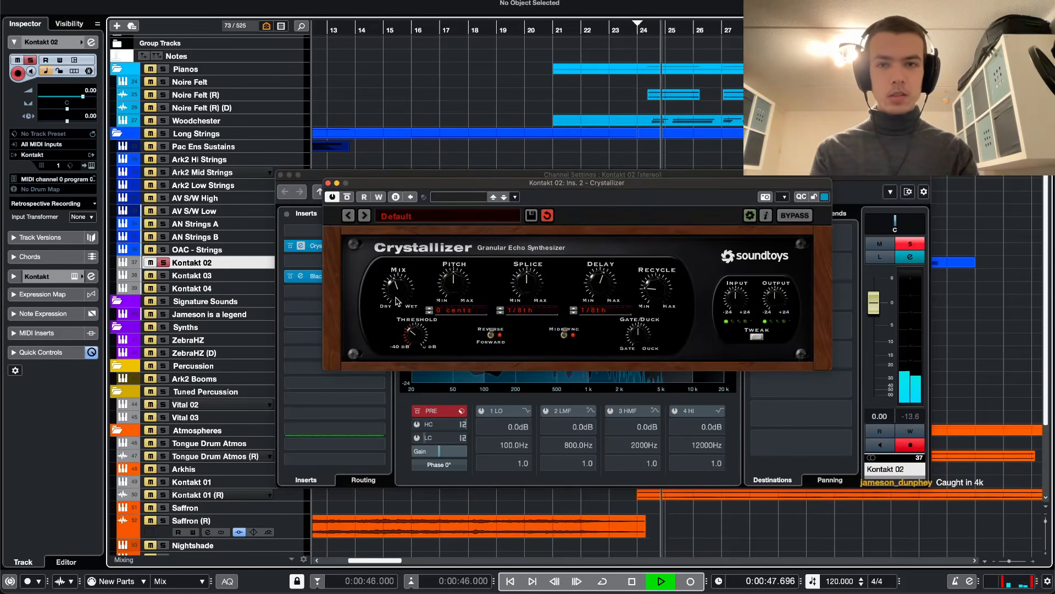
{"action": "key", "text": "super+w"}
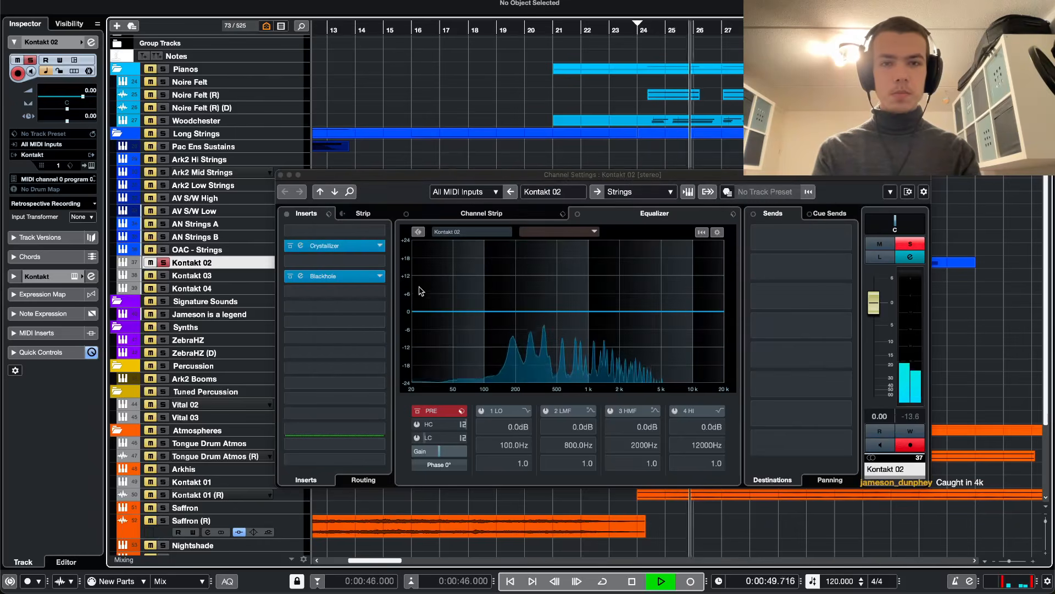
- Lower the Kontakt 02 channel level to -6.25 dB, close its channel settings and unsolo the track
{"action": "left_click", "coordinate": [888, 318]}
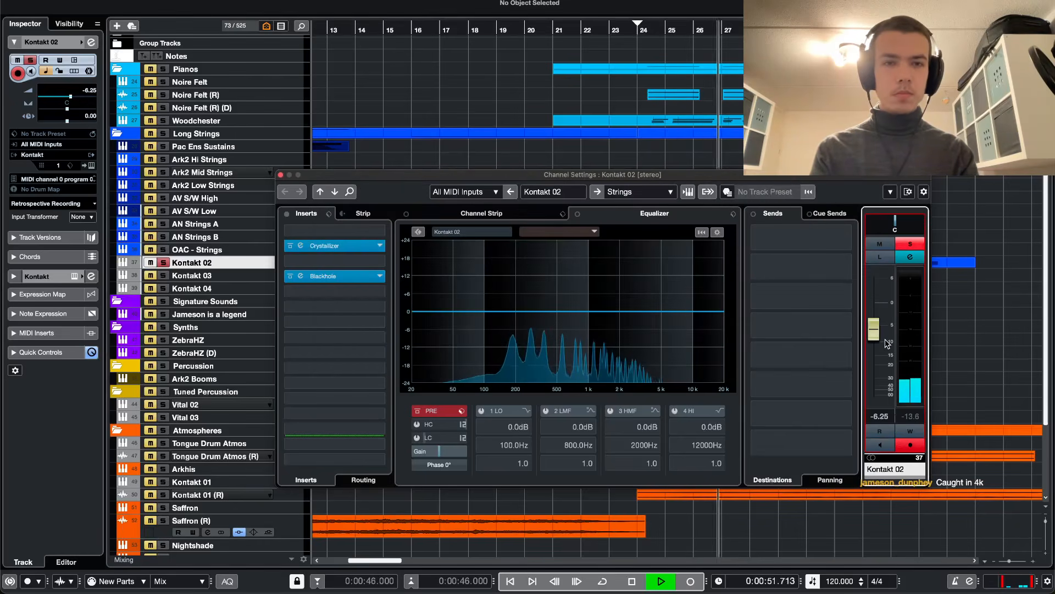
{"action": "key", "text": "super+w"}
{"action": "left_click", "coordinate": [164, 262]}
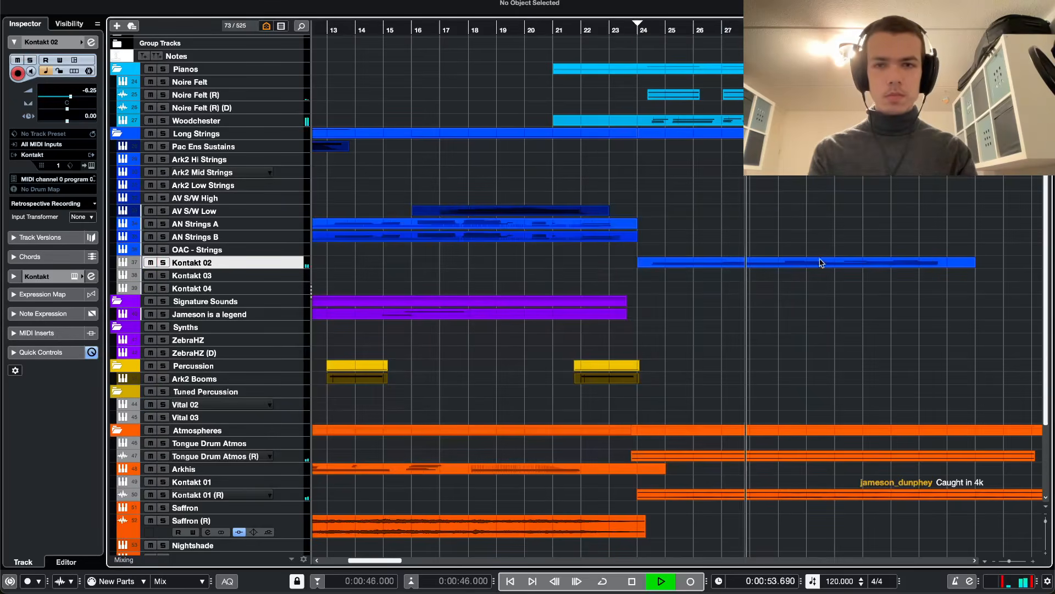
- Lower the Kontakt 02 level to -7.20 dB and reduce its Blackhole mix to 65
{"action": "key", "text": "e"}
{"action": "left_click_drag", "start_coordinate": [863, 339], "coordinate": [875, 342]}
{"action": "key", "text": "super+w"}
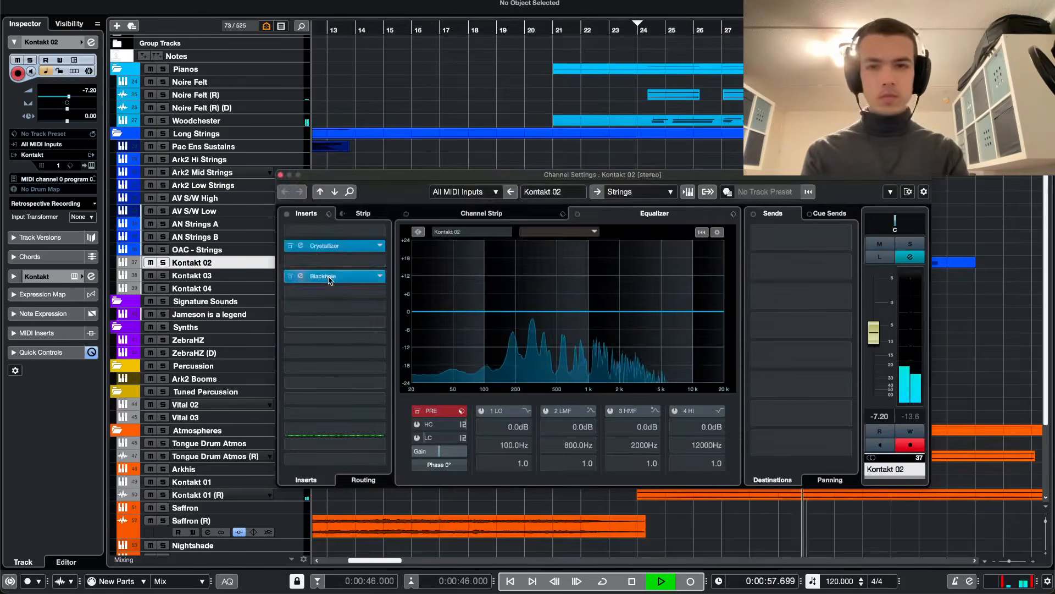
{"action": "left_click", "coordinate": [366, 272]}
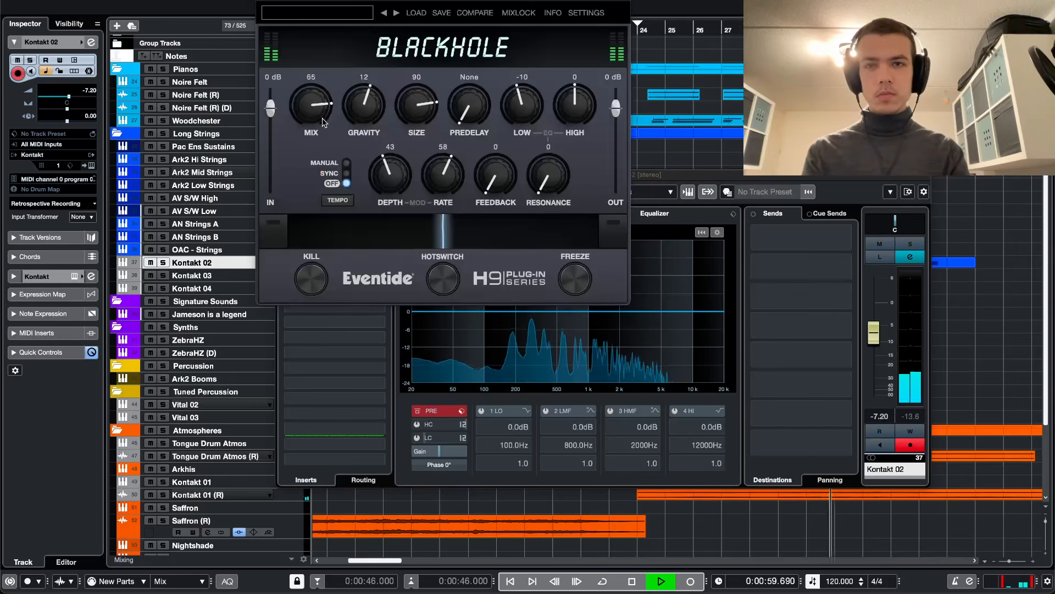
{"action": "key", "text": "super+w"}
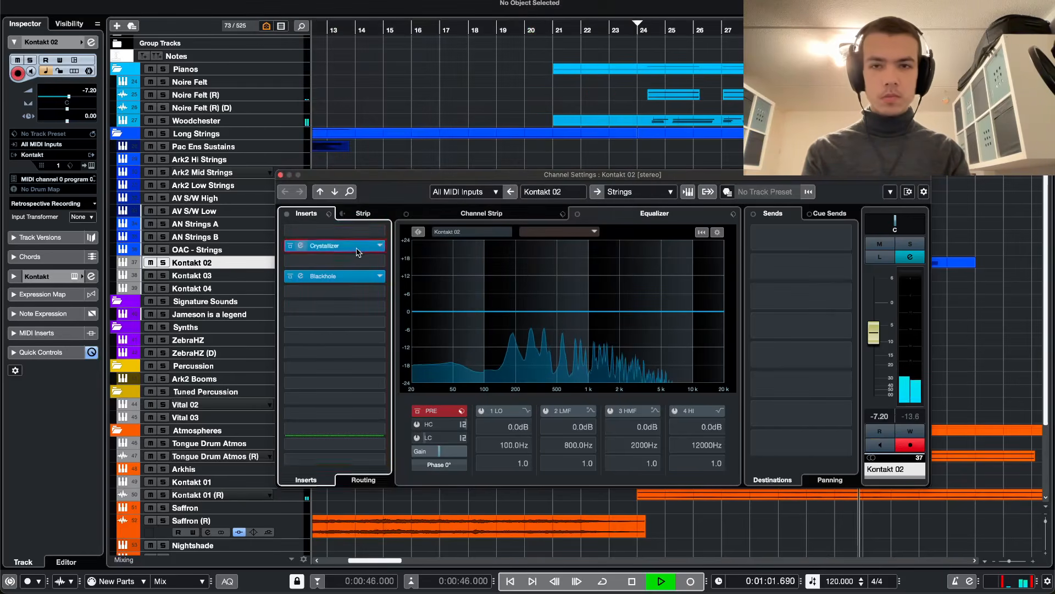
- Check the Crystallizer settings, lower the Kontakt 02 channel level to -8.56 dB and close its channel settings
{"action": "left_click", "coordinate": [358, 246]}
{"action": "key", "text": "super+w"}
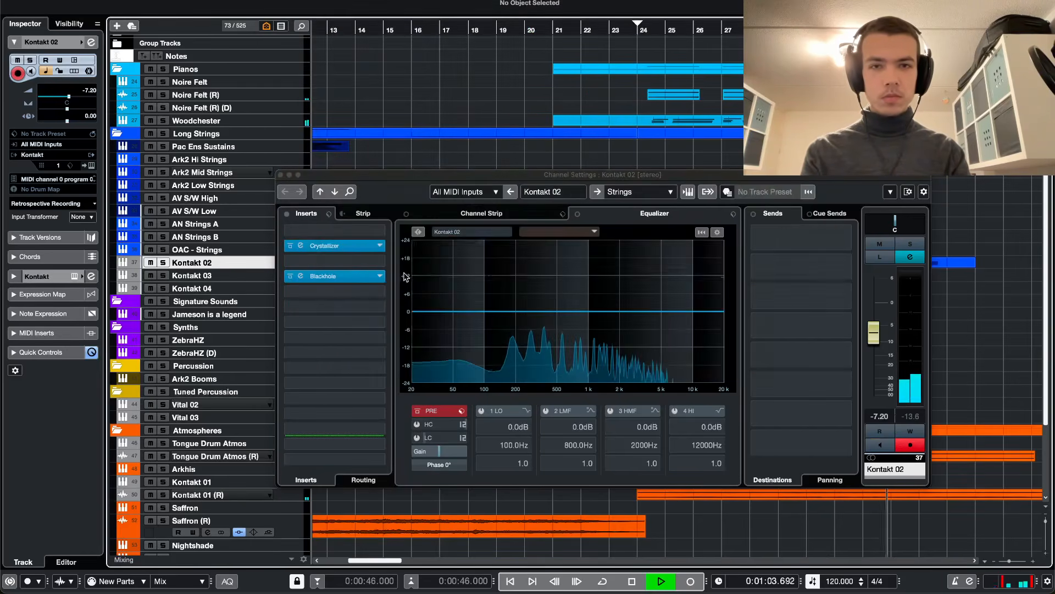
{"action": "key", "text": "super+w"}
{"action": "key", "text": "e"}
{"action": "left_click_drag", "start_coordinate": [877, 330], "coordinate": [878, 334]}
{"action": "key", "text": "super+w"}
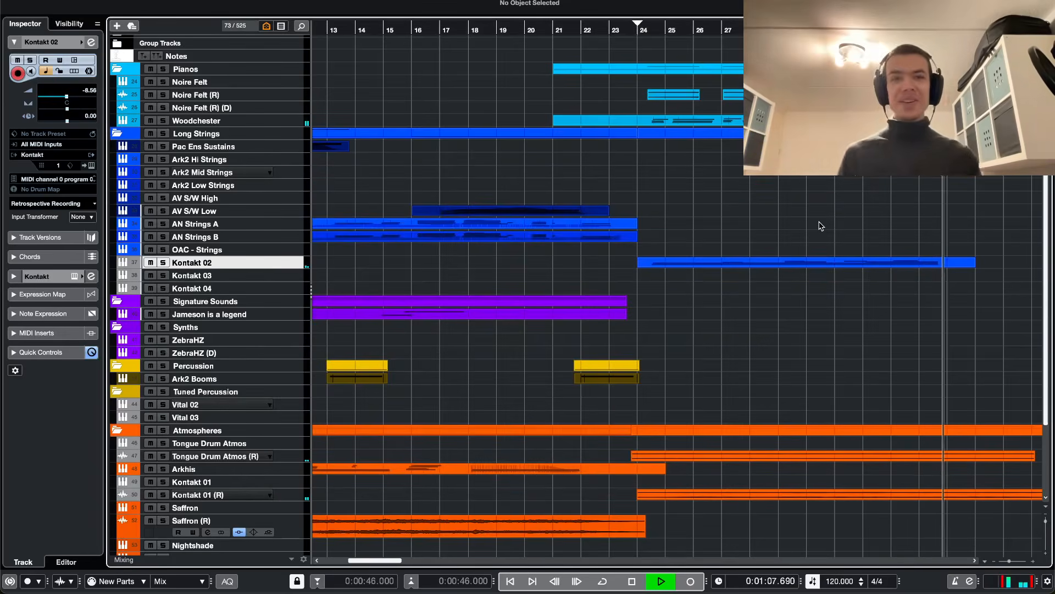
- Stop playback, restart it from the beginning of the project at bar 1 and lower the system volume
{"action": "key", "text": "space"}
{"action": "scroll", "coordinate": [659, 179], "scroll_direction": "left", "scroll_amount": 6}
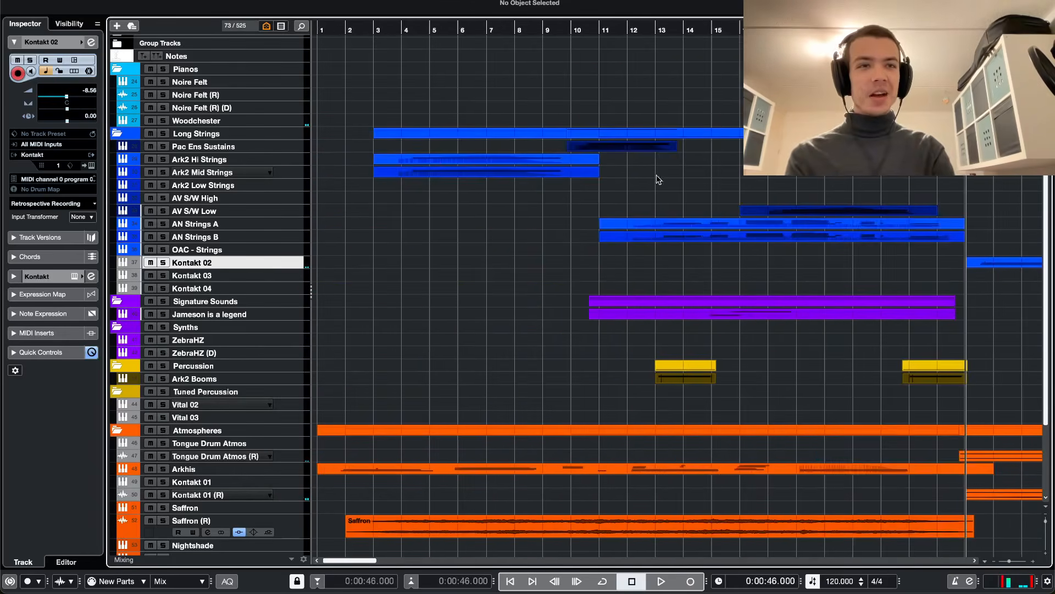
{"action": "left_click_drag", "start_coordinate": [346, 28], "coordinate": [326, 27]}
{"action": "key", "text": "space"}
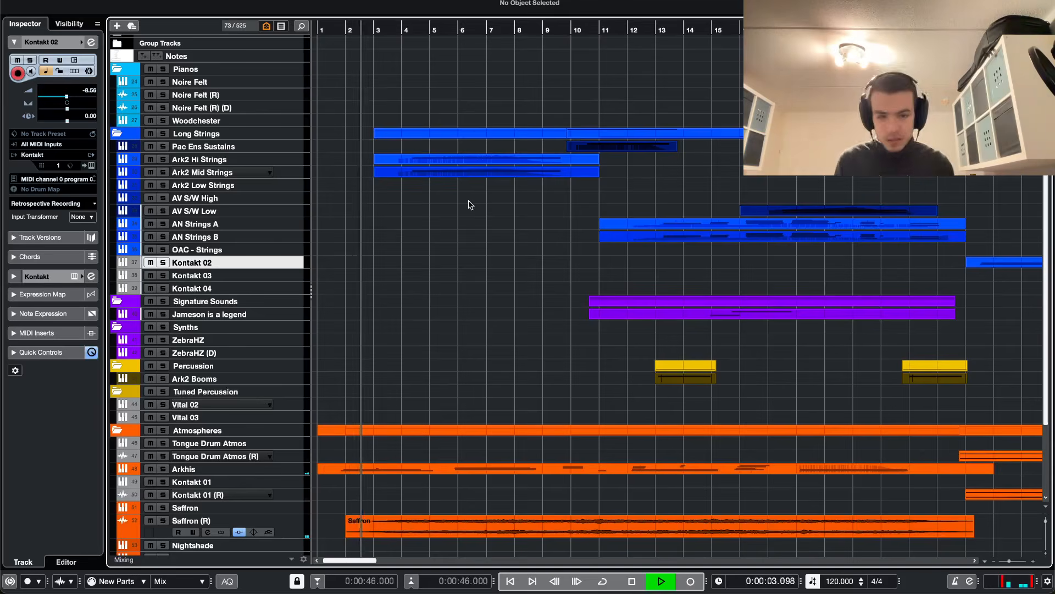
{"action": "key", "text": "XF86AudioLowerVolume"}
{"action": "key", "text": "XF86AudioLowerVolume"}
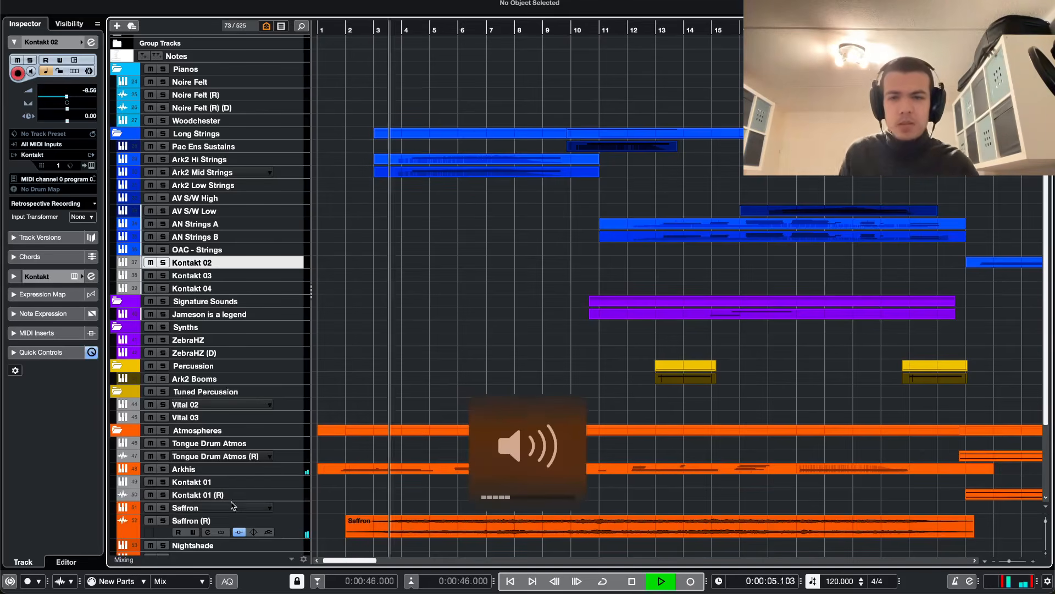
- Adjust the CityTraffic_BW.1741 channel level during playback to -23.2 dB and close its channel settings
{"action": "scroll", "coordinate": [286, 513], "scroll_direction": "down", "scroll_amount": 5}
{"action": "left_click", "coordinate": [252, 486]}
{"action": "key", "text": "e"}
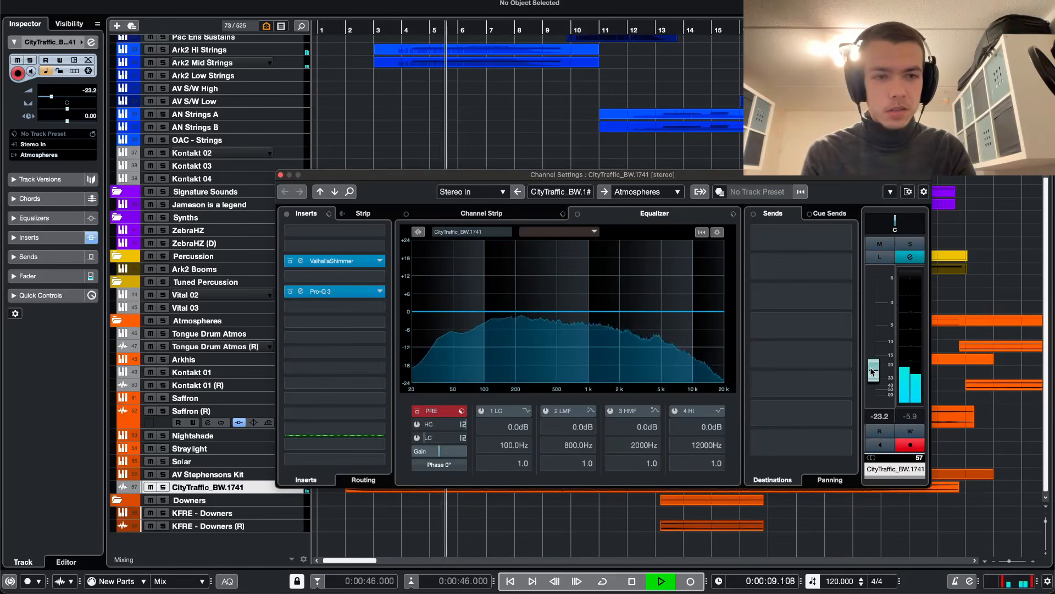
{"action": "key", "text": "super+w"}
{"action": "key", "text": "super+alt+e"}
{"action": "key", "text": "super+alt+e"}
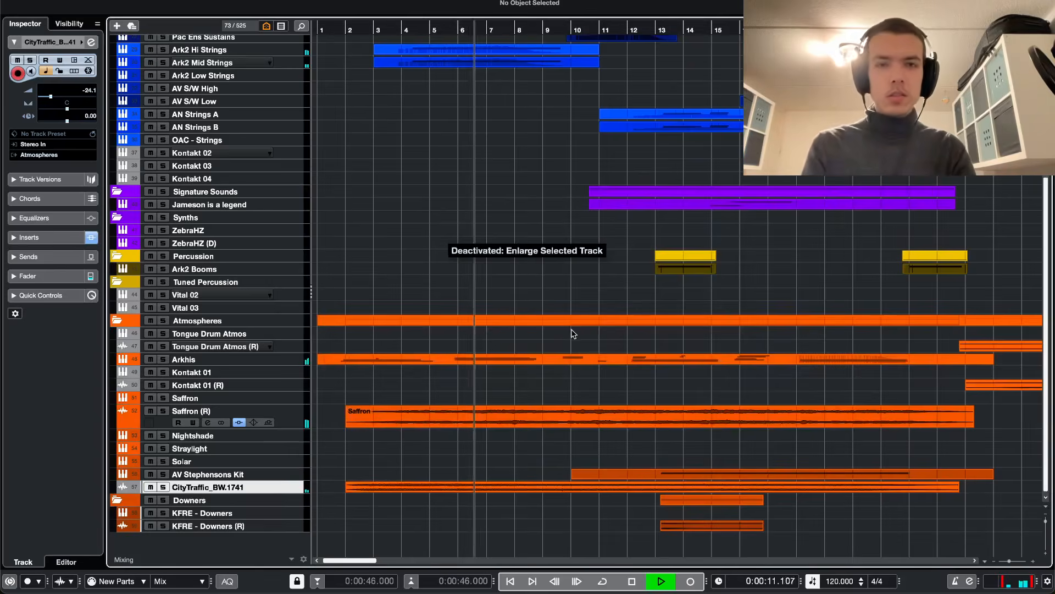
{"action": "scroll", "coordinate": [416, 370], "scroll_direction": "up", "scroll_amount": 1}
{"action": "key", "text": "e"}
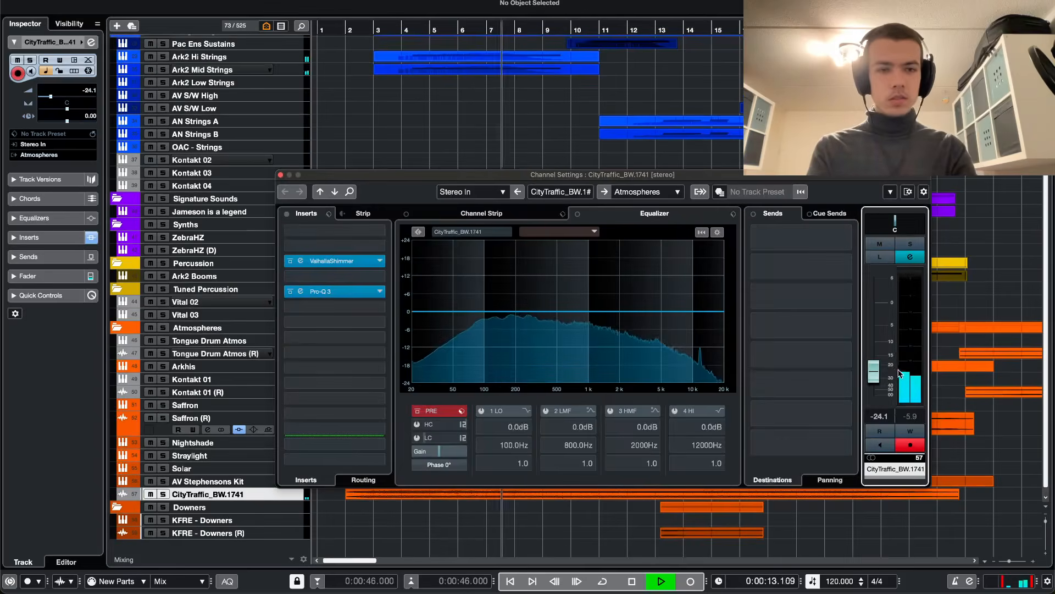
{"action": "key", "text": "super+w"}
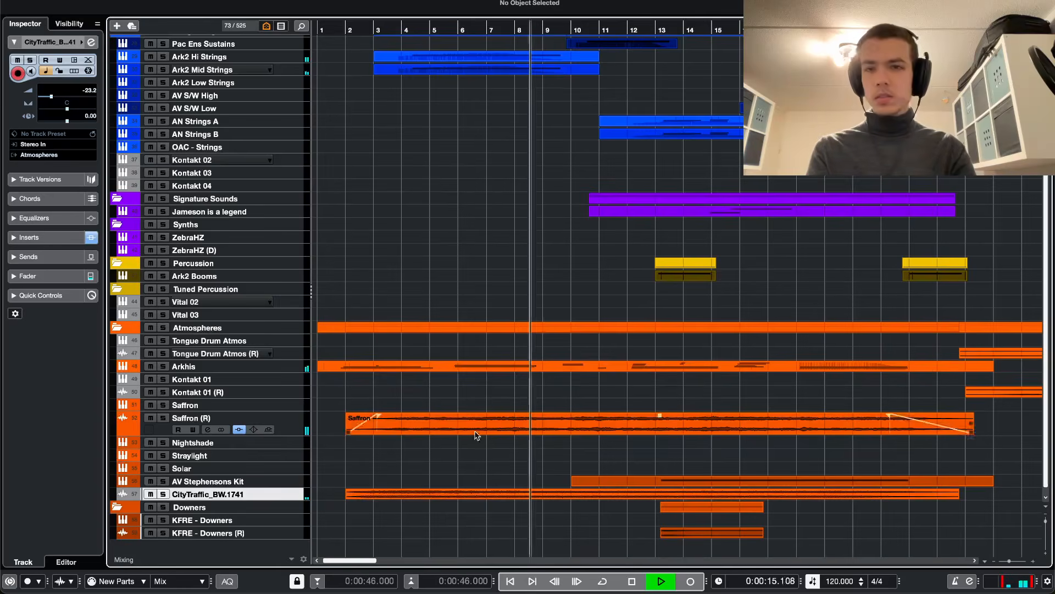
- Lower the Ark2 Hi Strings and Ark2 Mid Strings faders together in the mixer to -7.58 and -14.7 dB
{"action": "scroll", "coordinate": [536, 370], "scroll_direction": "up", "scroll_amount": 5}
{"action": "left_click", "coordinate": [242, 182]}
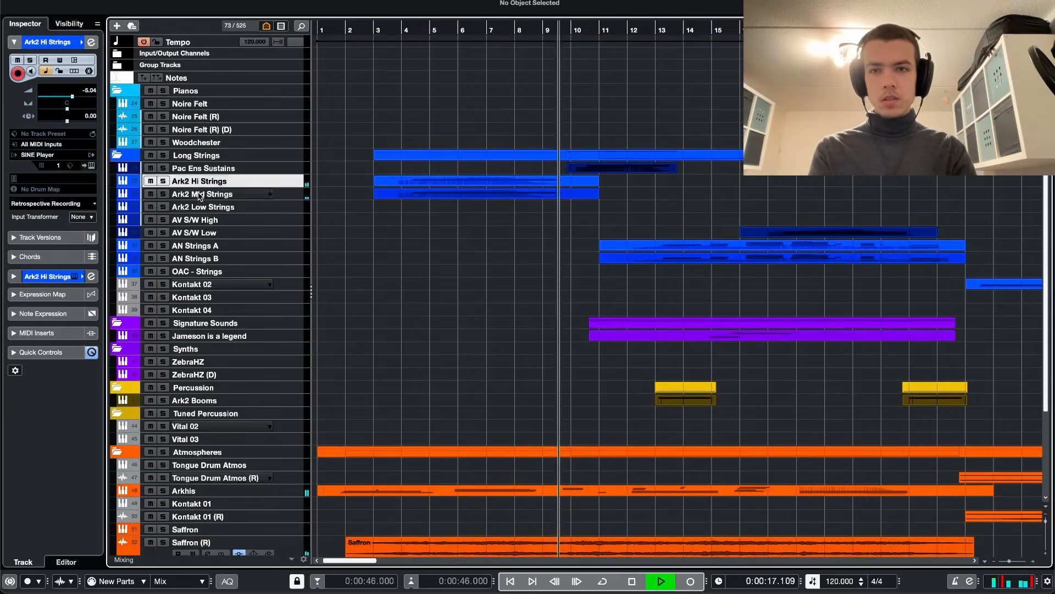
{"action": "left_click", "coordinate": [242, 194], "text": "shift"}
{"action": "key", "text": "F3"}
{"action": "left_click_drag", "start_coordinate": [183, 473], "coordinate": [182, 476]}
{"action": "key", "text": "XF86AudioLowerVolume"}
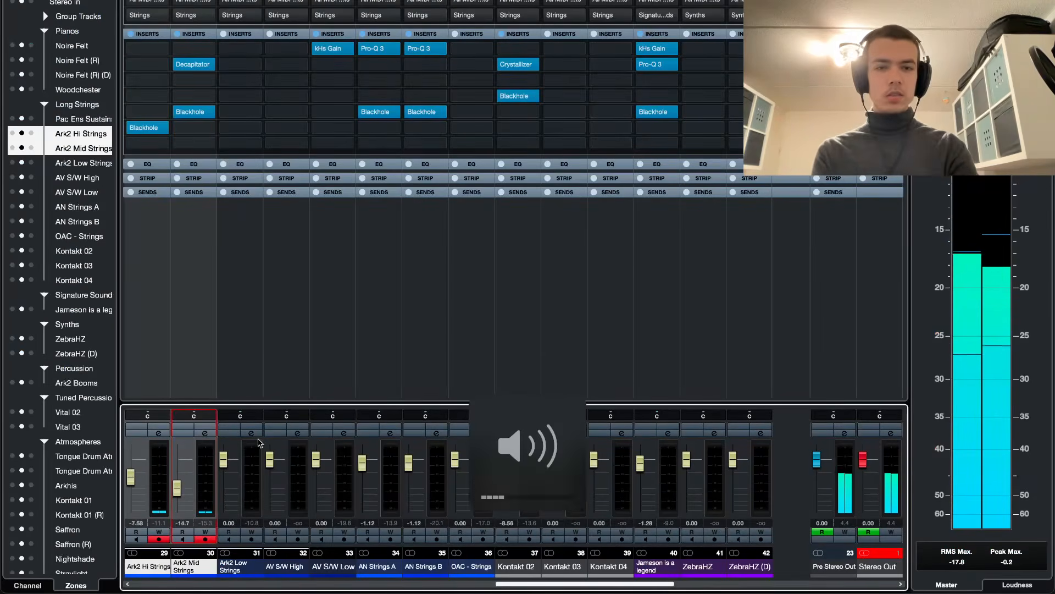
{"action": "key", "text": "F3"}
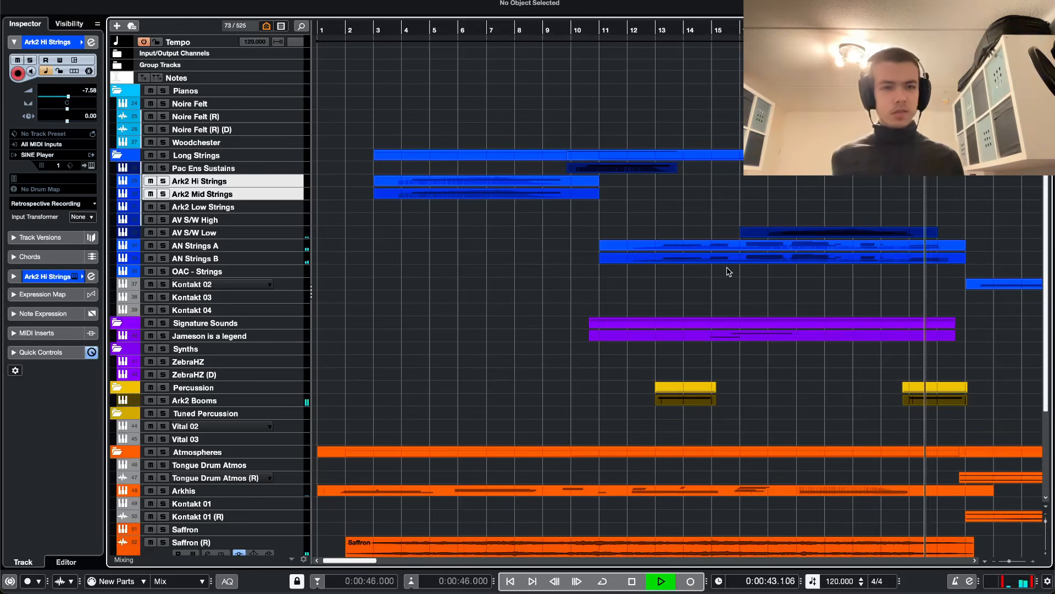
- Raise the Noire Felt (R) channel level to -11.0 dB while the section after bar 24 plays
{"action": "scroll", "coordinate": [728, 314], "scroll_direction": "right", "scroll_amount": 5}
{"action": "scroll", "coordinate": [727, 313], "scroll_direction": "right", "scroll_amount": 9}
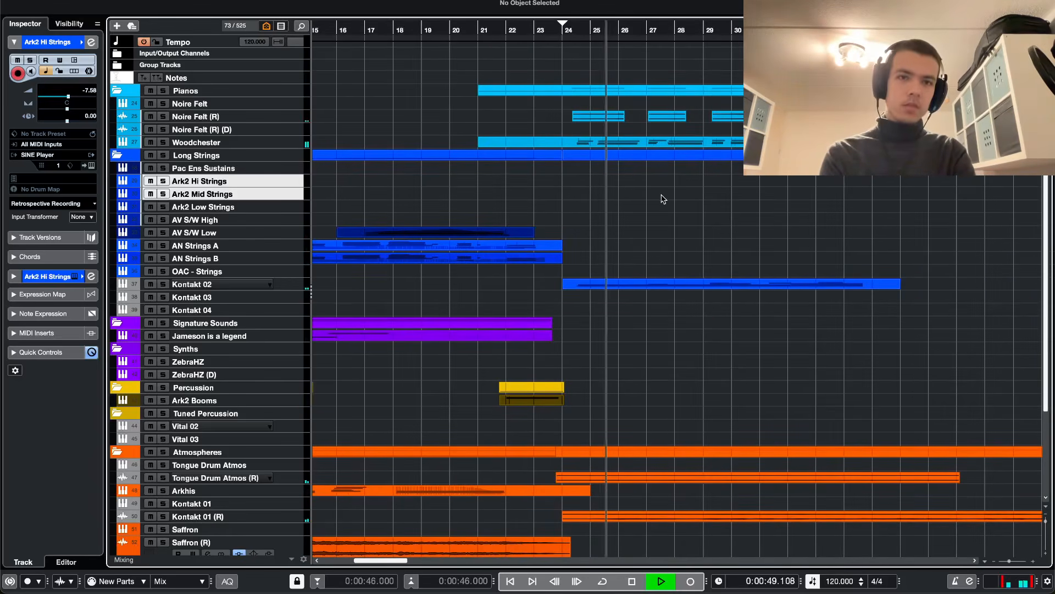
{"action": "left_click", "coordinate": [235, 119]}
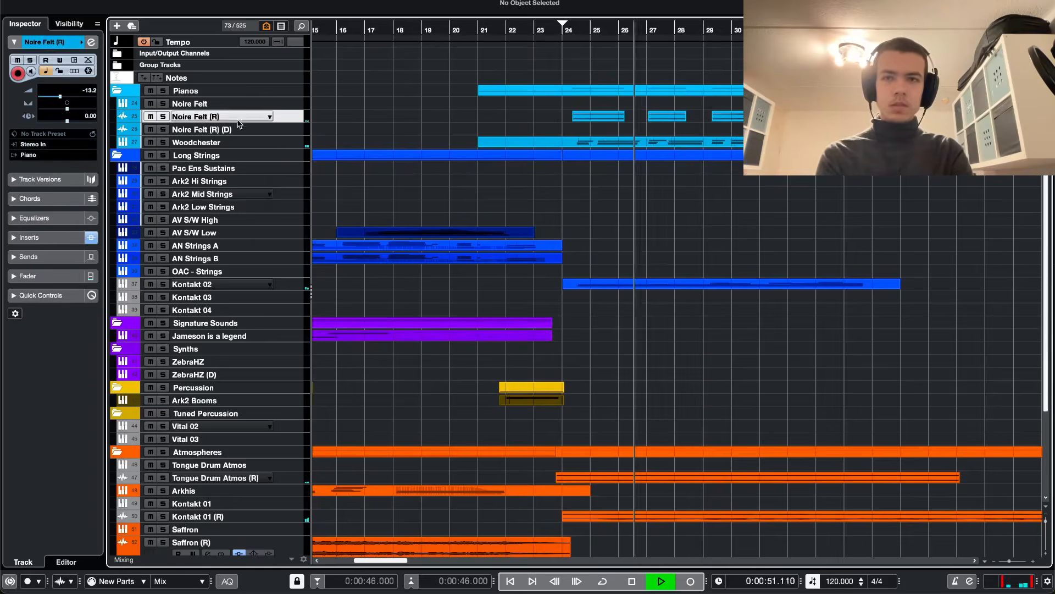
{"action": "key", "text": "e"}
{"action": "key", "text": "e"}
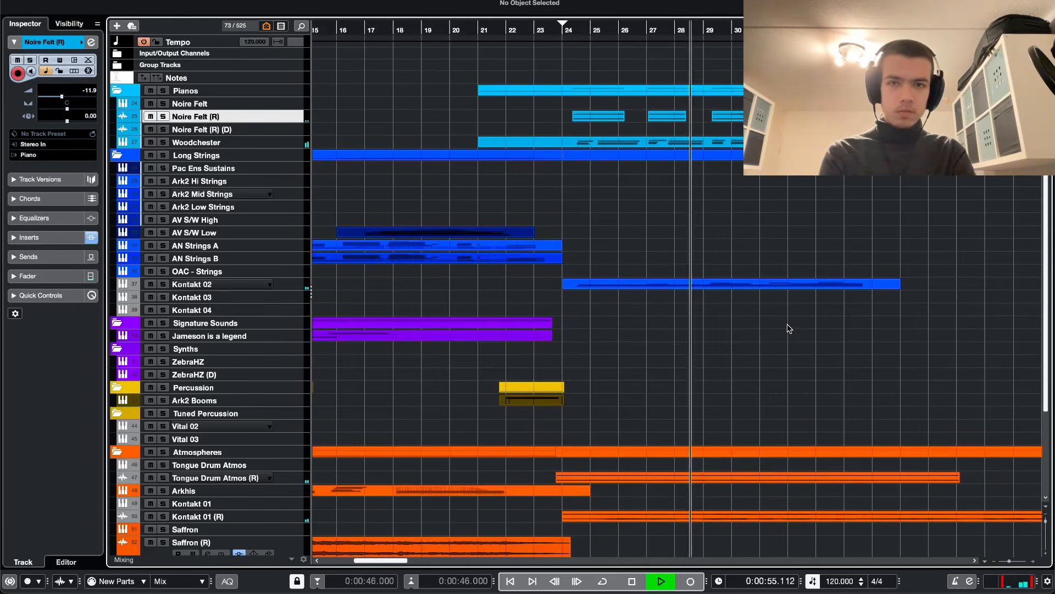
{"action": "key", "text": "e"}
{"action": "key", "text": "e"}
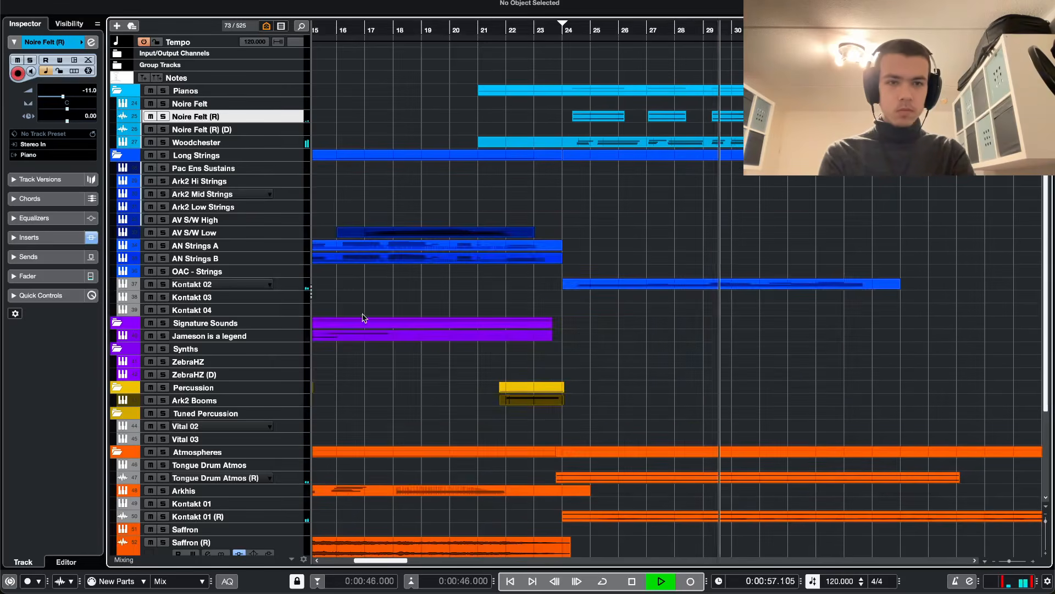
- Lower the Kontakt 02 channel level to -8.91 dB, close its settings and stop playback after the part ends
{"action": "left_click", "coordinate": [231, 284]}
{"action": "key", "text": "e"}
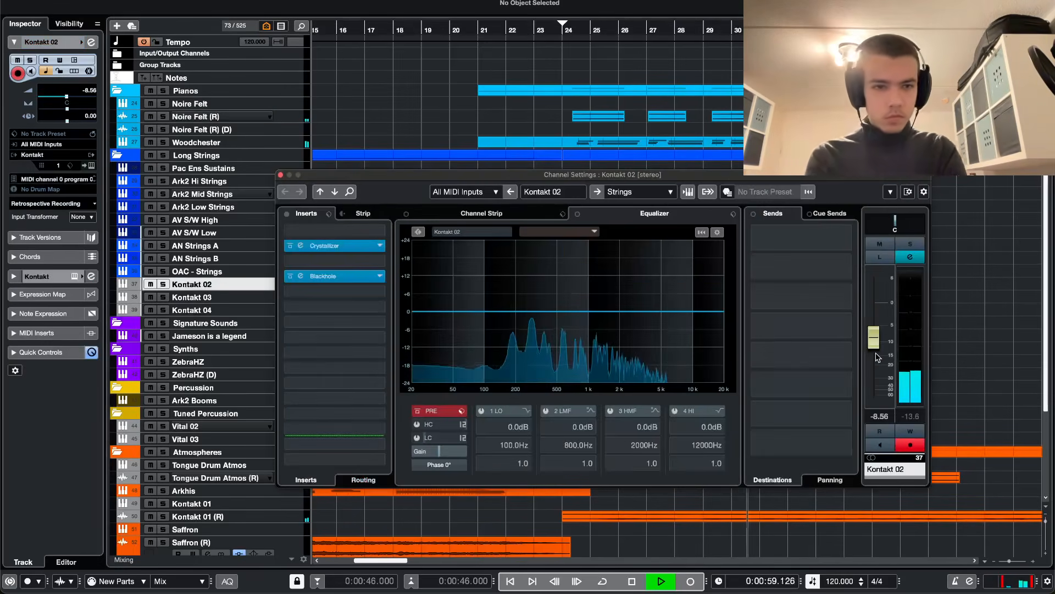
{"action": "key", "text": "e"}
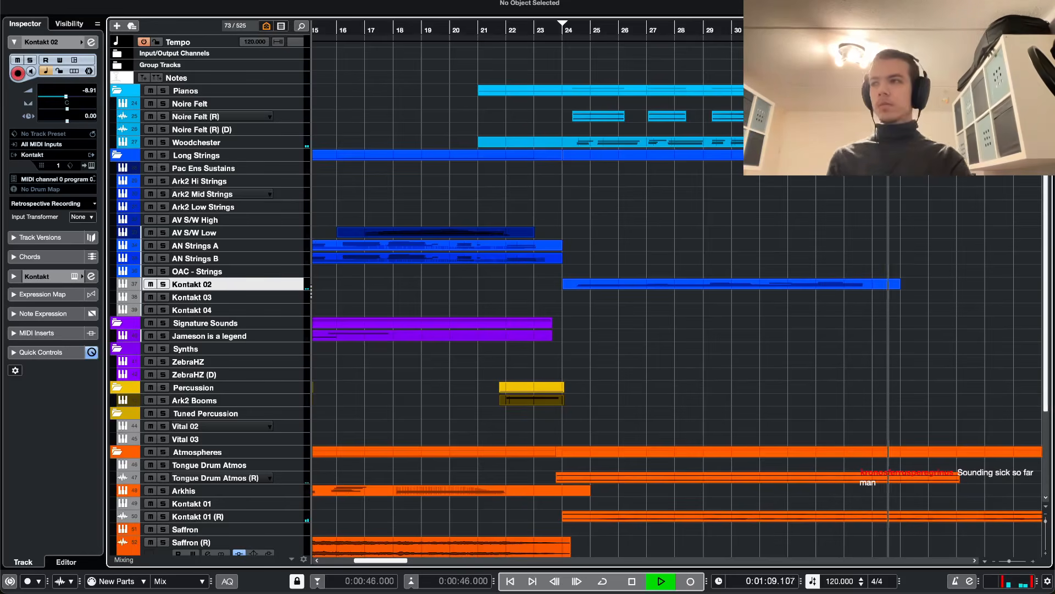
{"action": "key", "text": "space"}
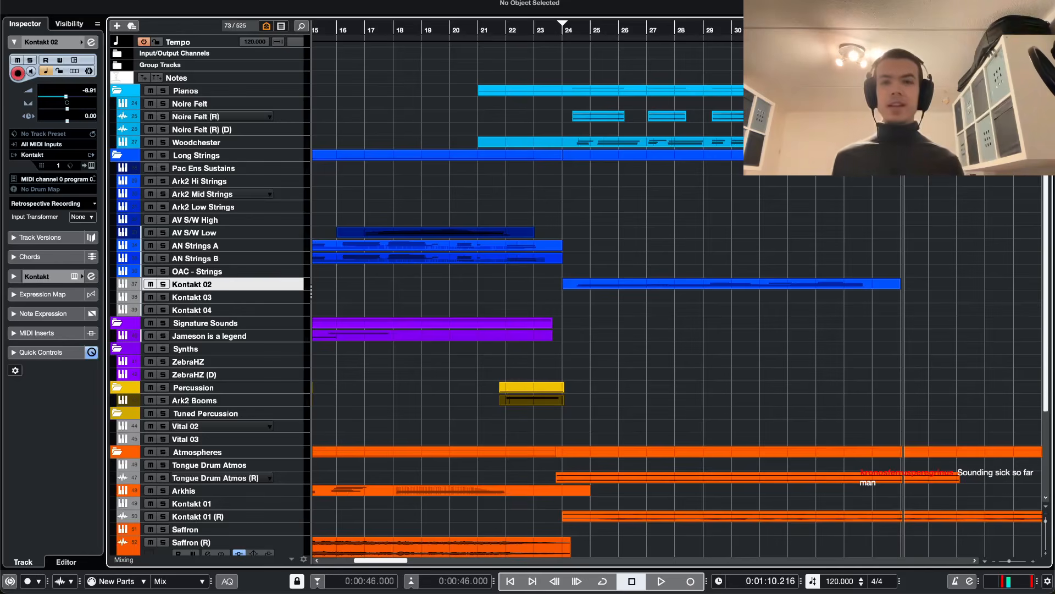
- Select the Woodchester piano track and return the project cursor to bar 24
{"action": "left_click", "coordinate": [221, 94]}
{"action": "left_click", "coordinate": [225, 103]}
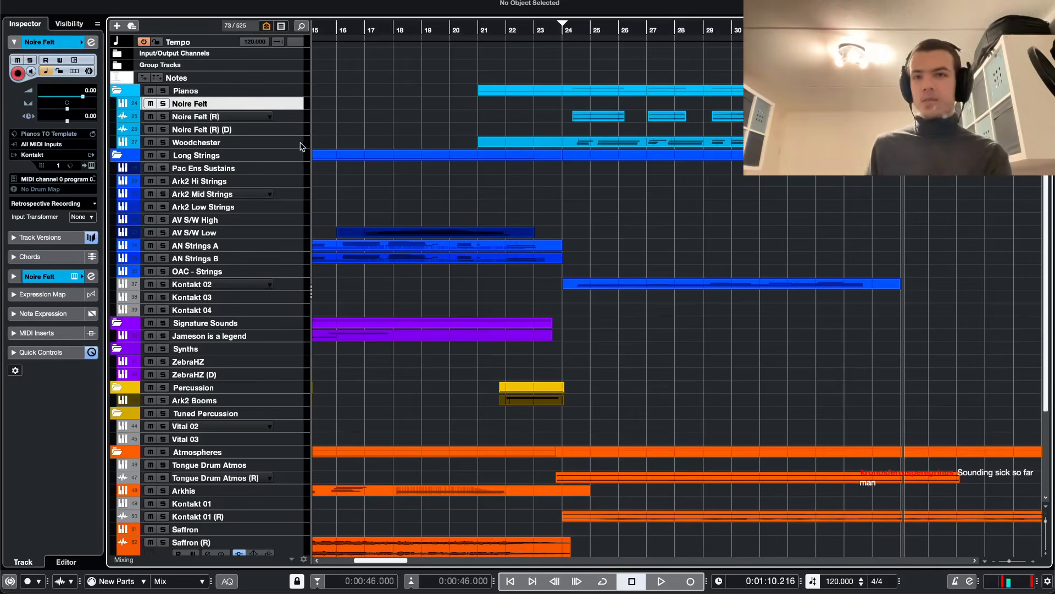
{"action": "left_click", "coordinate": [231, 141]}
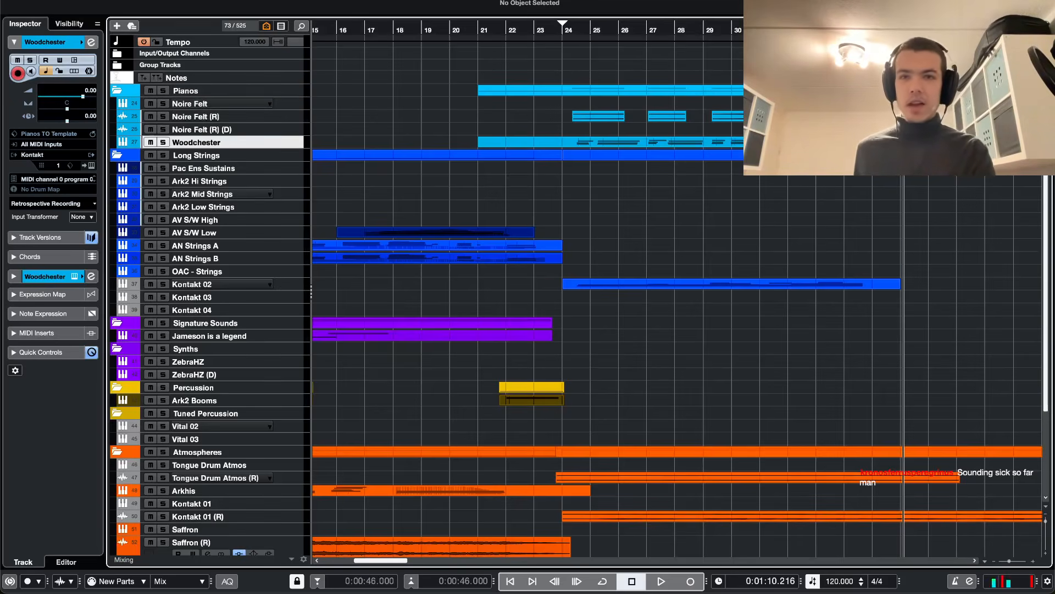
{"action": "left_click", "coordinate": [548, 40]}
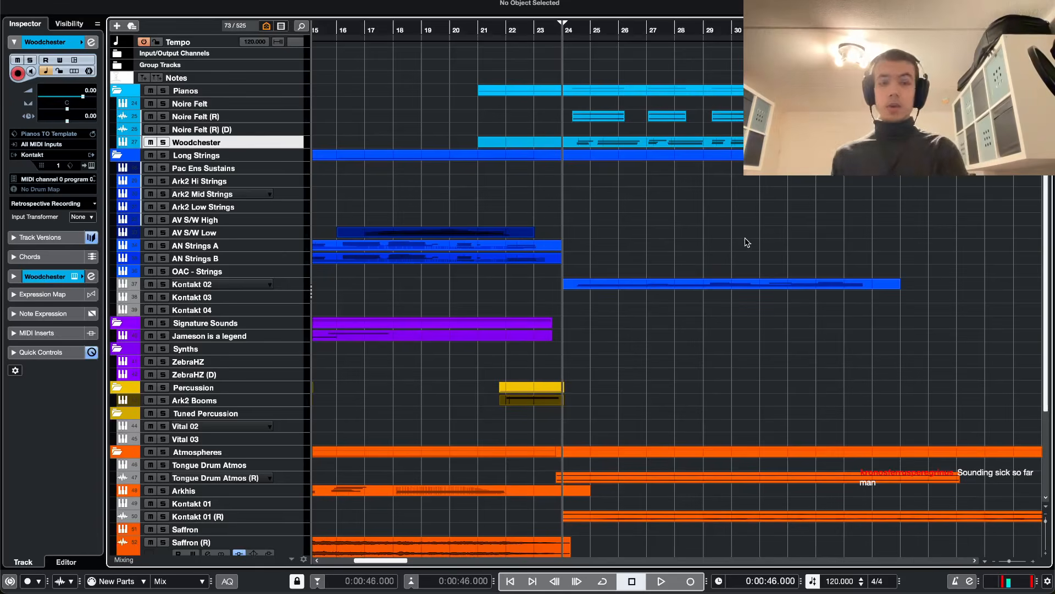
- Look over the whole arrangement from the opening to the atmosphere tracks and start playback from bar 24
{"action": "scroll", "coordinate": [715, 306], "scroll_direction": "down", "scroll_amount": 6}
{"action": "scroll", "coordinate": [366, 347], "scroll_direction": "up", "scroll_amount": 4}
{"action": "scroll", "coordinate": [371, 339], "scroll_direction": "left", "scroll_amount": 4}
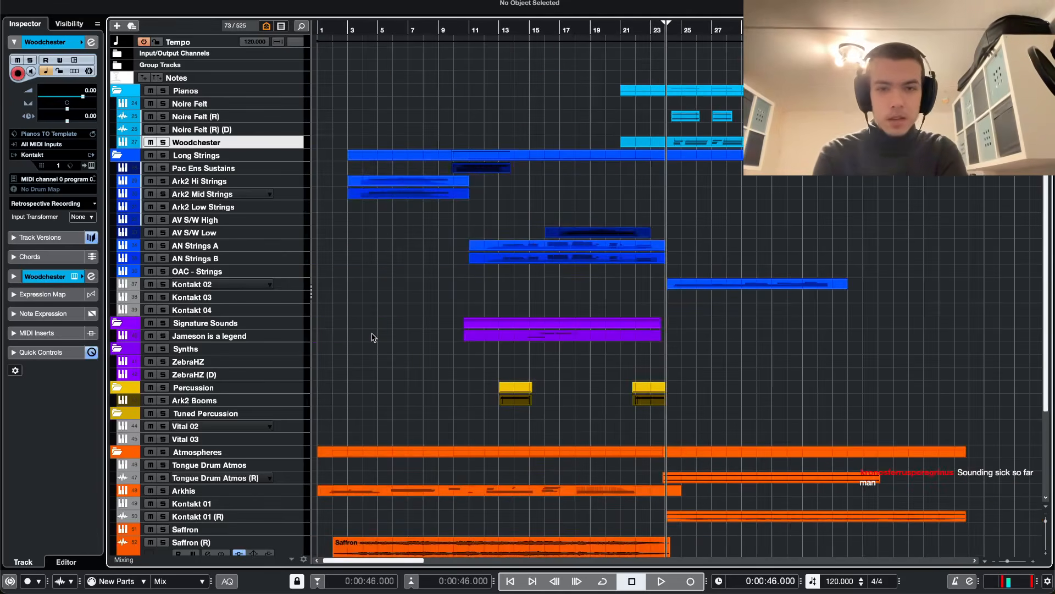
{"action": "scroll", "coordinate": [370, 336], "scroll_direction": "down", "scroll_amount": 5}
{"action": "scroll", "coordinate": [461, 342], "scroll_direction": "up", "scroll_amount": 1}
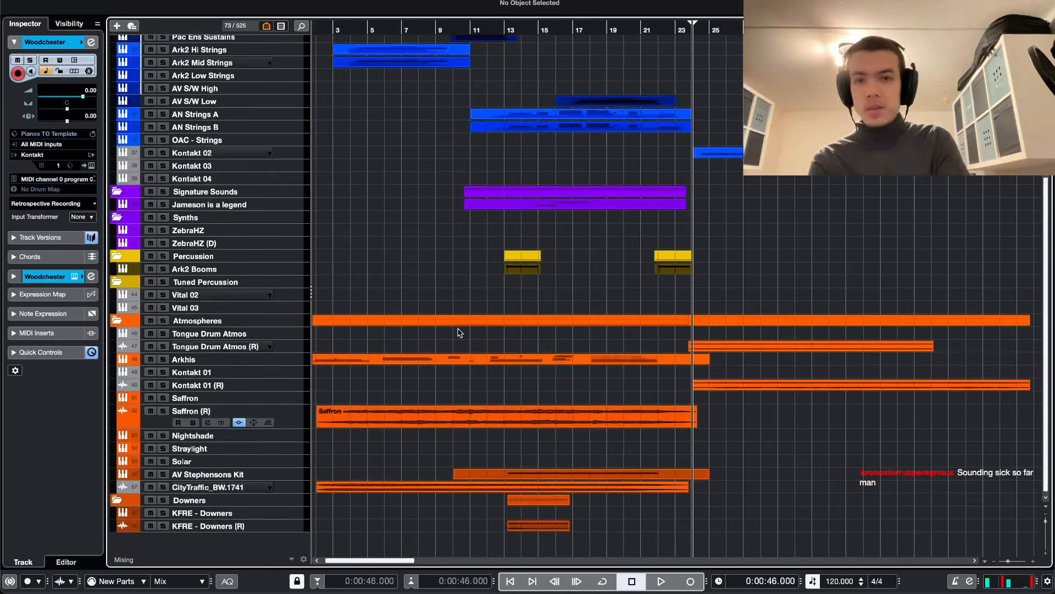
{"action": "scroll", "coordinate": [460, 333], "scroll_direction": "up", "scroll_amount": 5}
{"action": "scroll", "coordinate": [784, 341], "scroll_direction": "right", "scroll_amount": 3}
{"action": "key", "text": "space"}
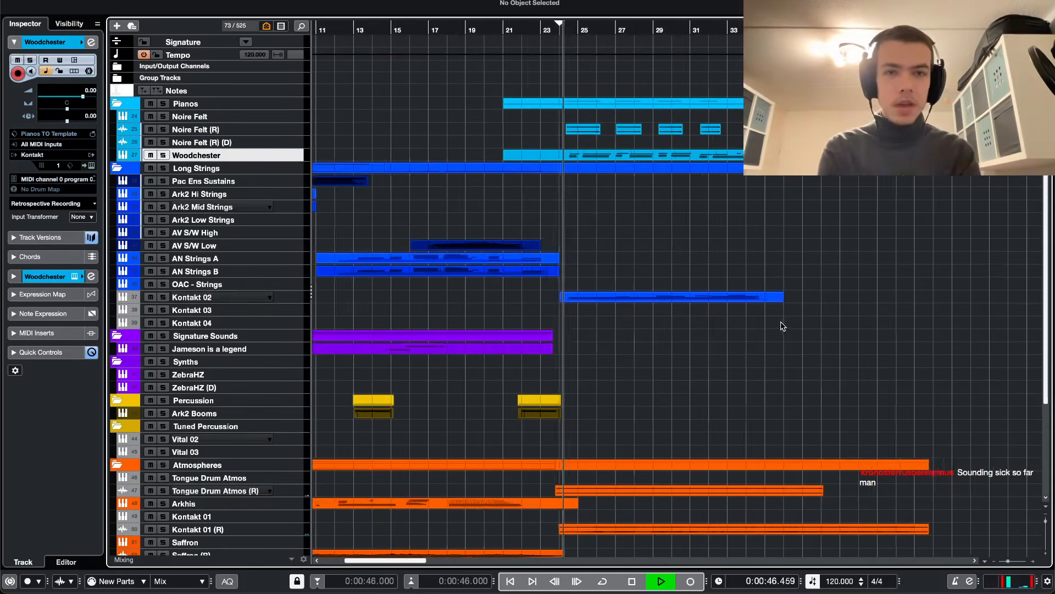
- Listen through the section after bar 24 and stop playback shortly before the Kontakt 02 part ends
{"action": "scroll", "coordinate": [781, 326], "scroll_direction": "up", "scroll_amount": 3}
{"action": "scroll", "coordinate": [558, 300], "scroll_direction": "left", "scroll_amount": 3}
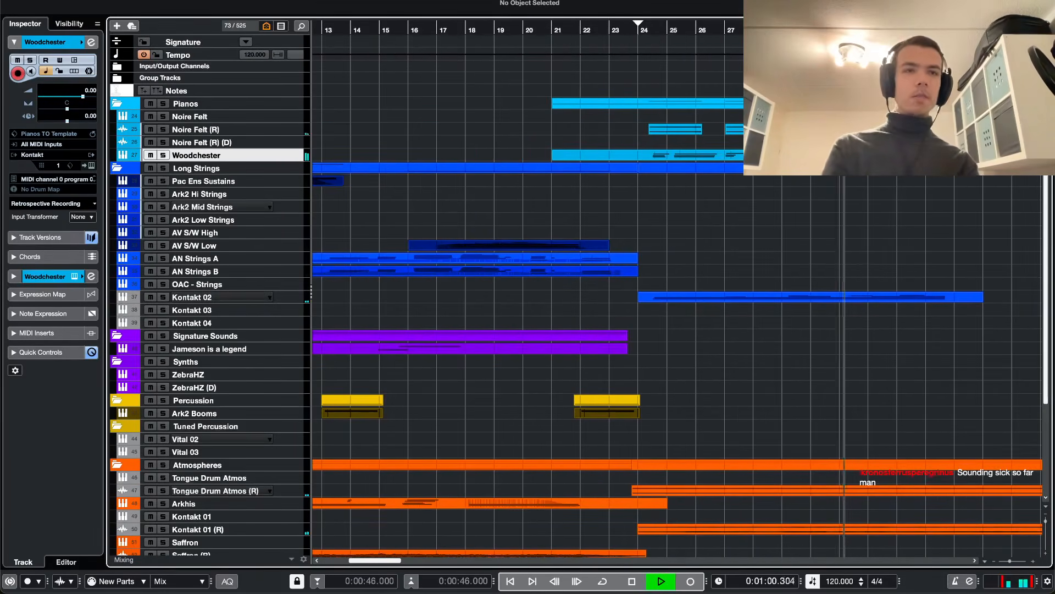
{"action": "scroll", "coordinate": [676, 297], "scroll_direction": "right", "scroll_amount": 5}
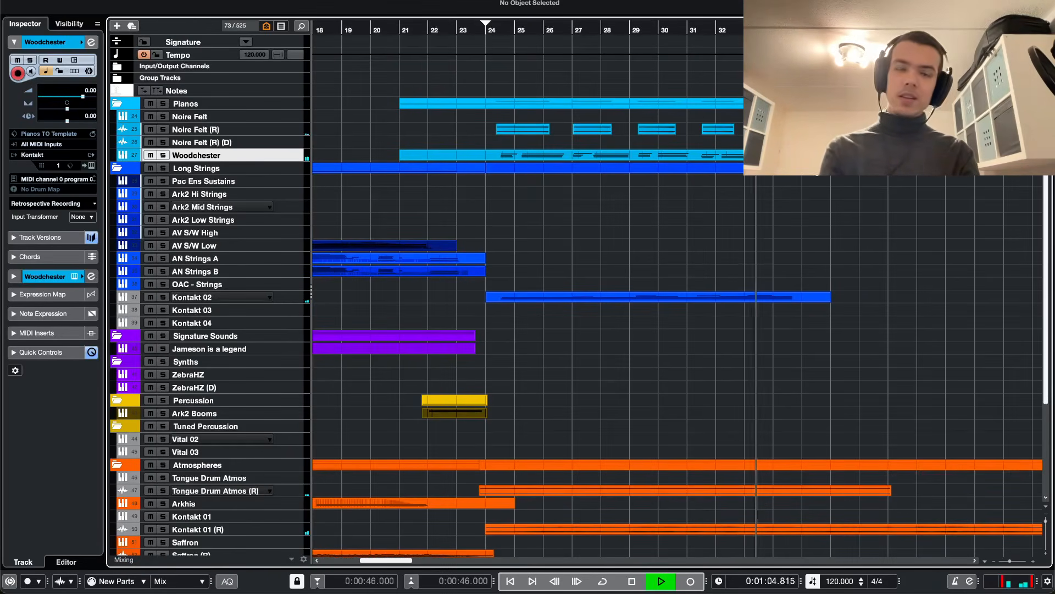
{"action": "left_click", "coordinate": [671, 26]}
{"action": "left_click", "coordinate": [657, 26]}
{"action": "left_click", "coordinate": [768, 26]}
{"action": "key", "text": "space"}
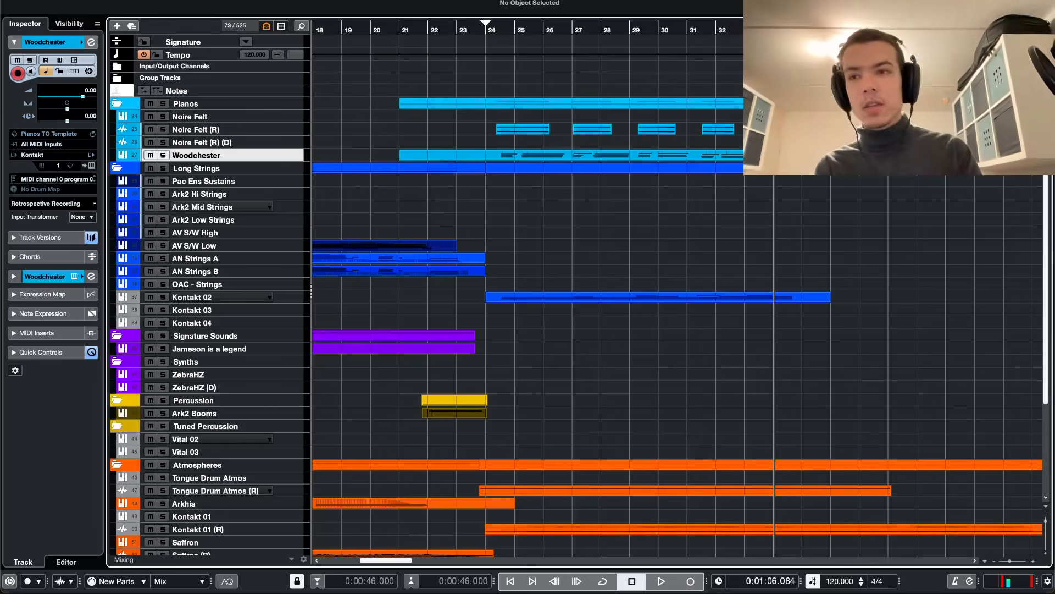
- Show all tracks of the template, including the disabled ones, and expand the Basses folder
{"action": "scroll", "coordinate": [654, 150], "scroll_direction": "down", "scroll_amount": 5}
{"action": "key", "text": "shift+a"}
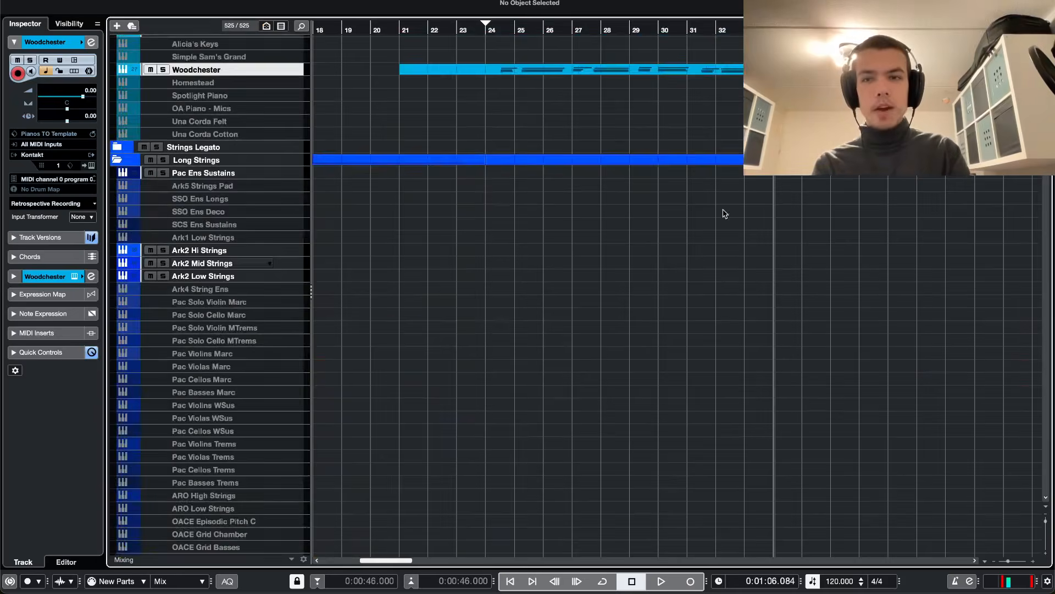
{"action": "scroll", "coordinate": [341, 193], "scroll_direction": "down", "scroll_amount": 20}
{"action": "scroll", "coordinate": [328, 203], "scroll_direction": "up", "scroll_amount": 14}
{"action": "scroll", "coordinate": [313, 218], "scroll_direction": "up", "scroll_amount": 15}
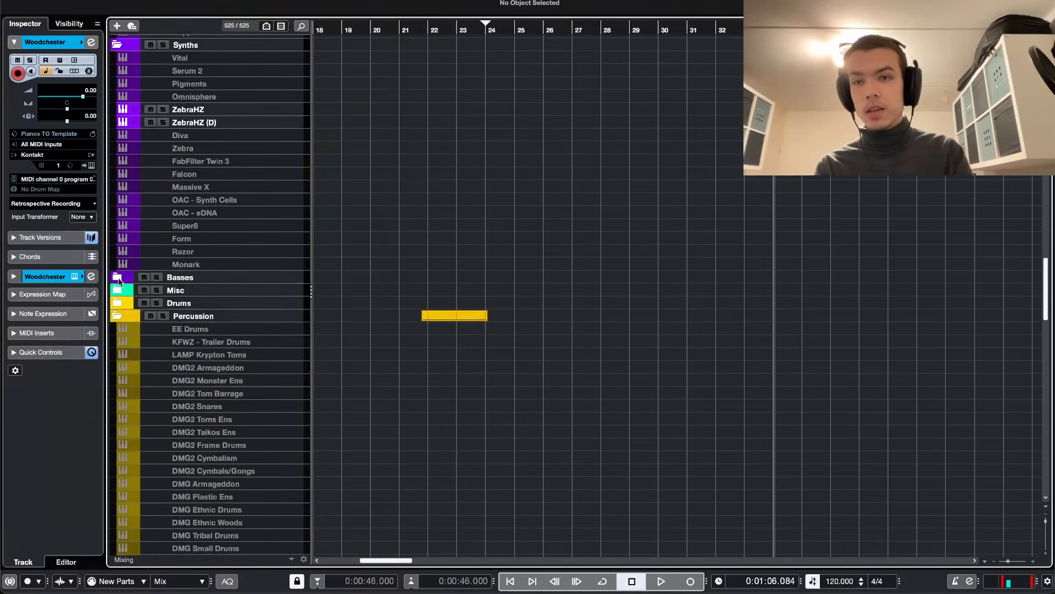
{"action": "left_click", "coordinate": [118, 278]}
- Select the Serum 2 and ZebraHZ tracks in the Basses folder and enable both of them
{"action": "left_click", "coordinate": [214, 304]}
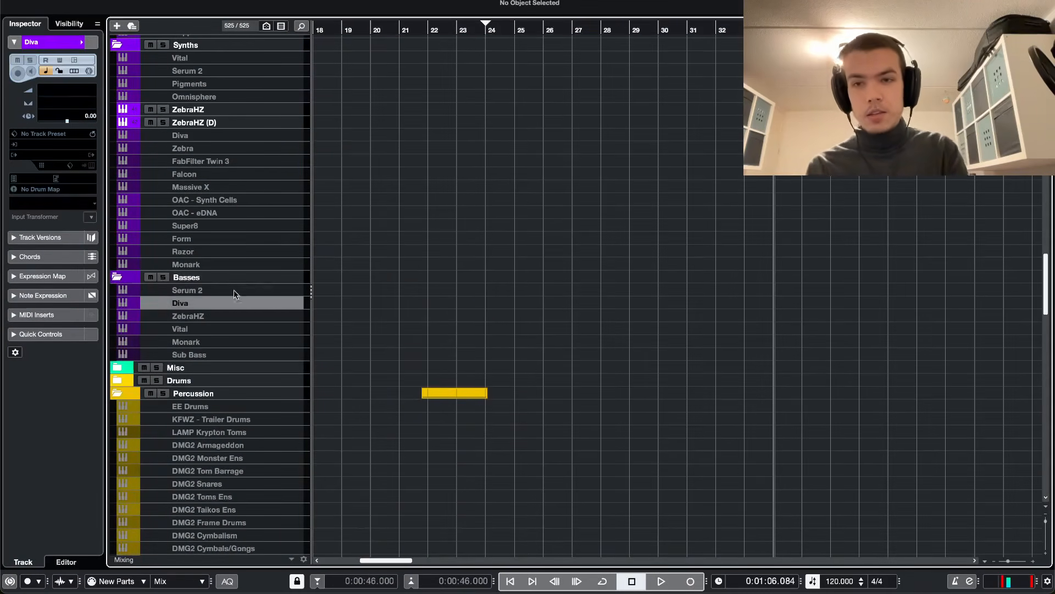
{"action": "left_click", "coordinate": [228, 316]}
{"action": "left_click", "coordinate": [221, 304]}
{"action": "left_click", "coordinate": [216, 315]}
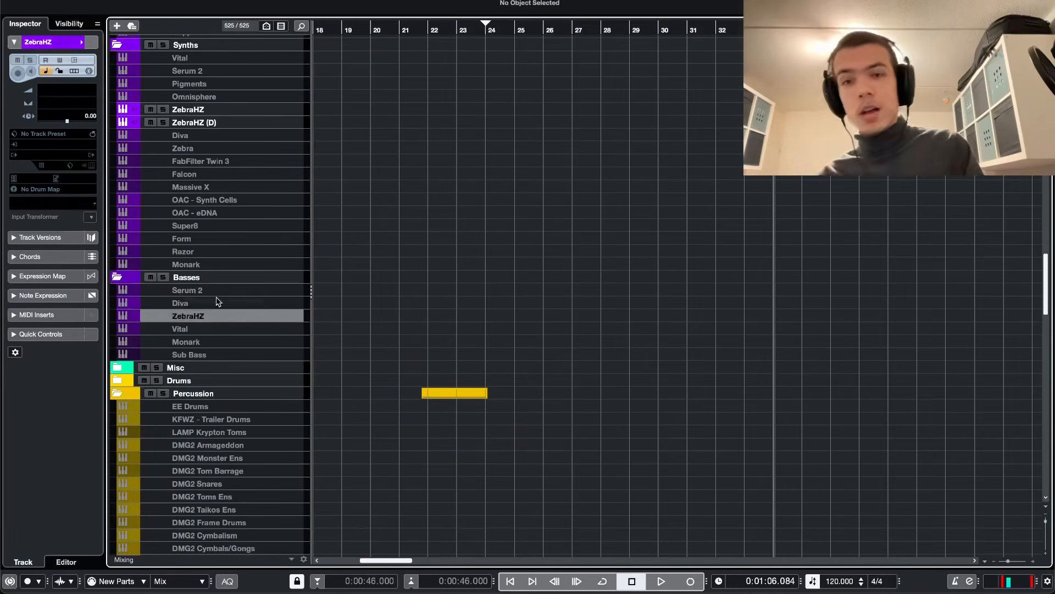
{"action": "left_click", "coordinate": [217, 291]}
{"action": "left_click", "coordinate": [216, 313]}
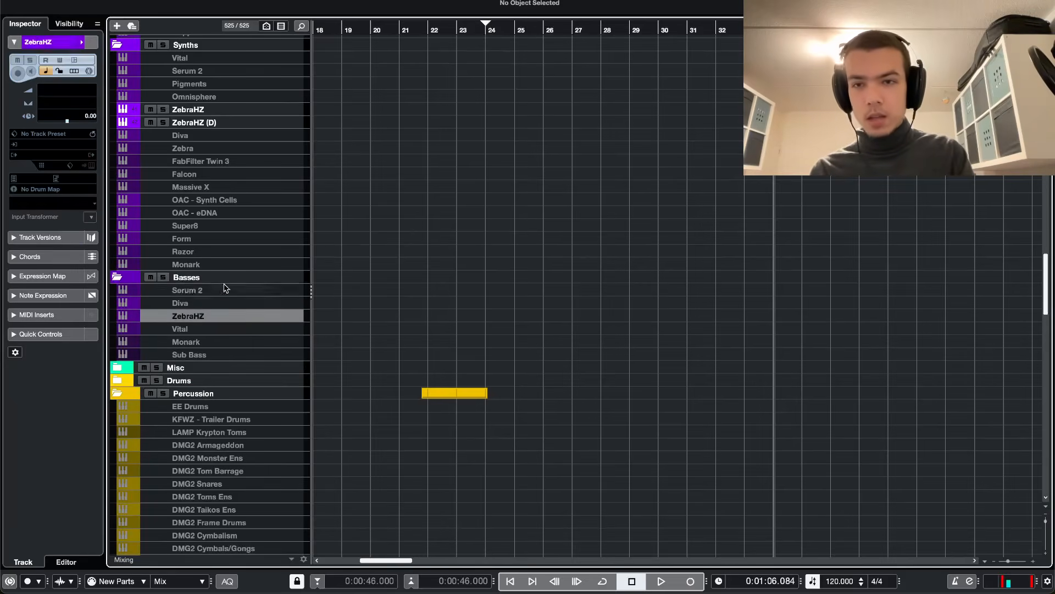
{"action": "right_click", "coordinate": [223, 287]}
{"action": "left_click", "coordinate": [377, 375]}
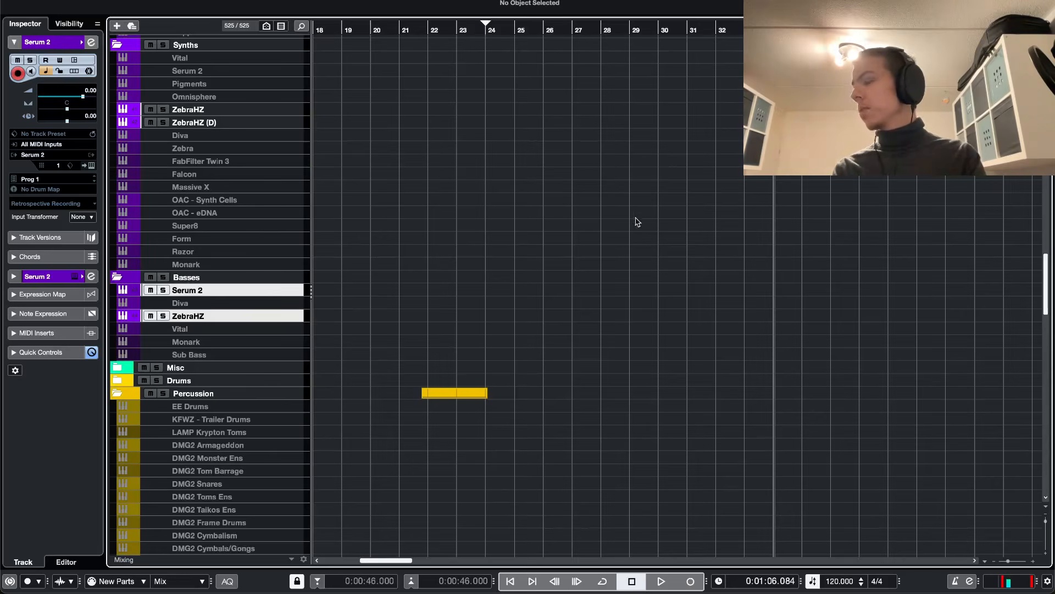
- Hide the disabled tracks again and select only the Serum 2 bass track
{"action": "scroll", "coordinate": [410, 222], "scroll_direction": "down", "scroll_amount": 20}
{"action": "scroll", "coordinate": [410, 222], "scroll_direction": "up", "scroll_amount": 20}
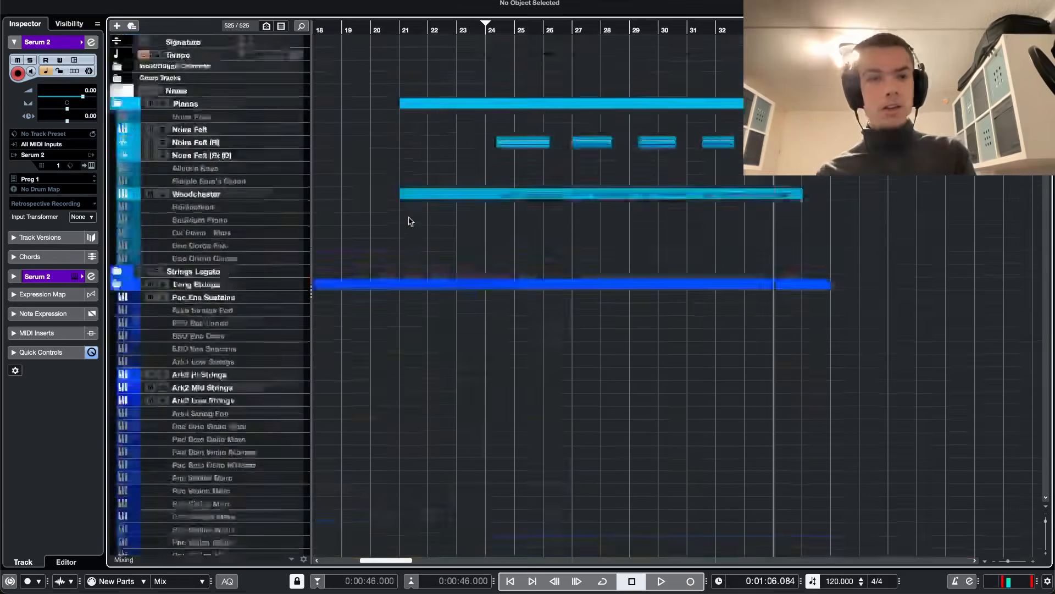
{"action": "scroll", "coordinate": [410, 221], "scroll_direction": "down", "scroll_amount": 20}
{"action": "scroll", "coordinate": [410, 223], "scroll_direction": "up", "scroll_amount": 8}
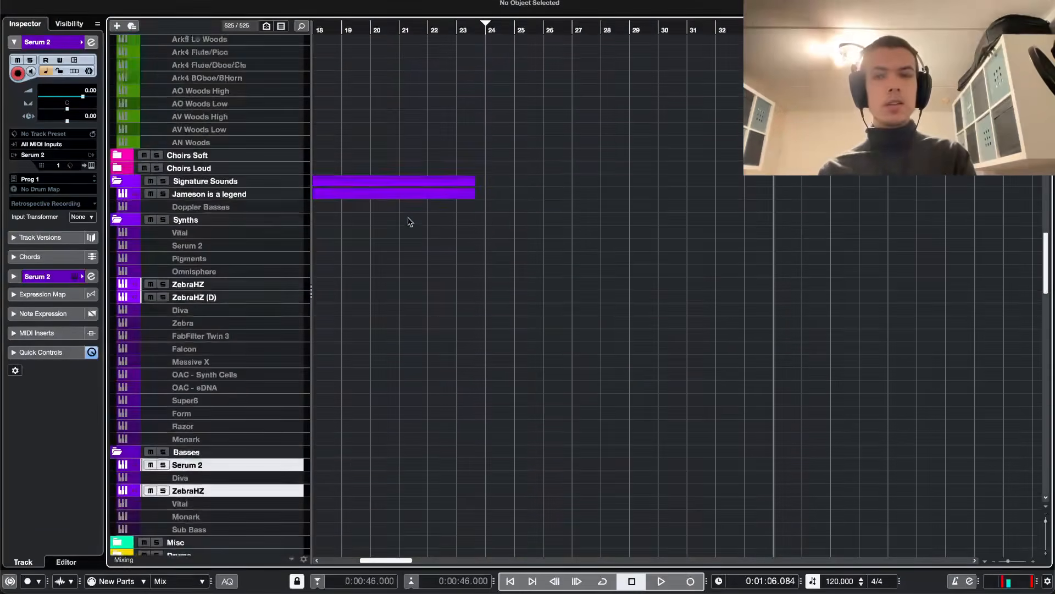
{"action": "key", "text": "ctrl+h"}
{"action": "left_click", "coordinate": [273, 229]}
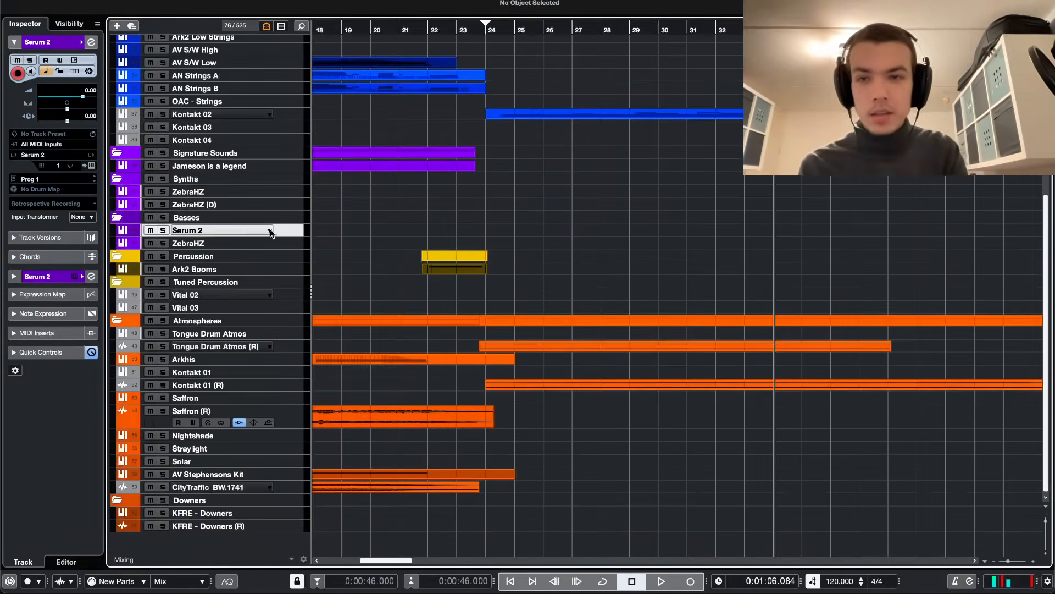
- Open the Serum 2 instrument, dismiss the update notice and load BL All Clear from The Unfinished Serum Alpha presets
{"action": "left_click", "coordinate": [89, 165]}
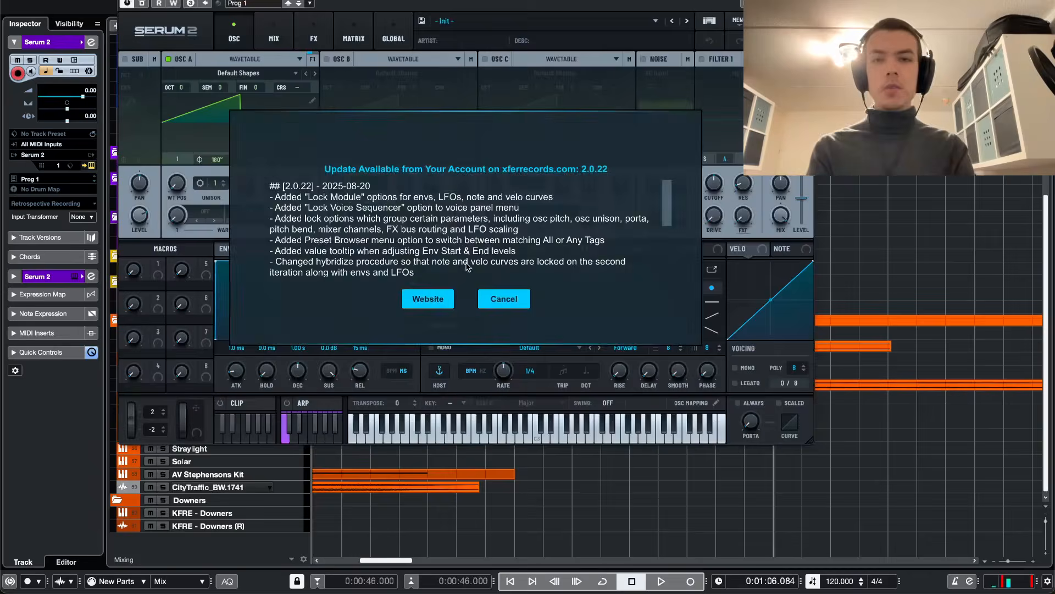
{"action": "left_click", "coordinate": [483, 304]}
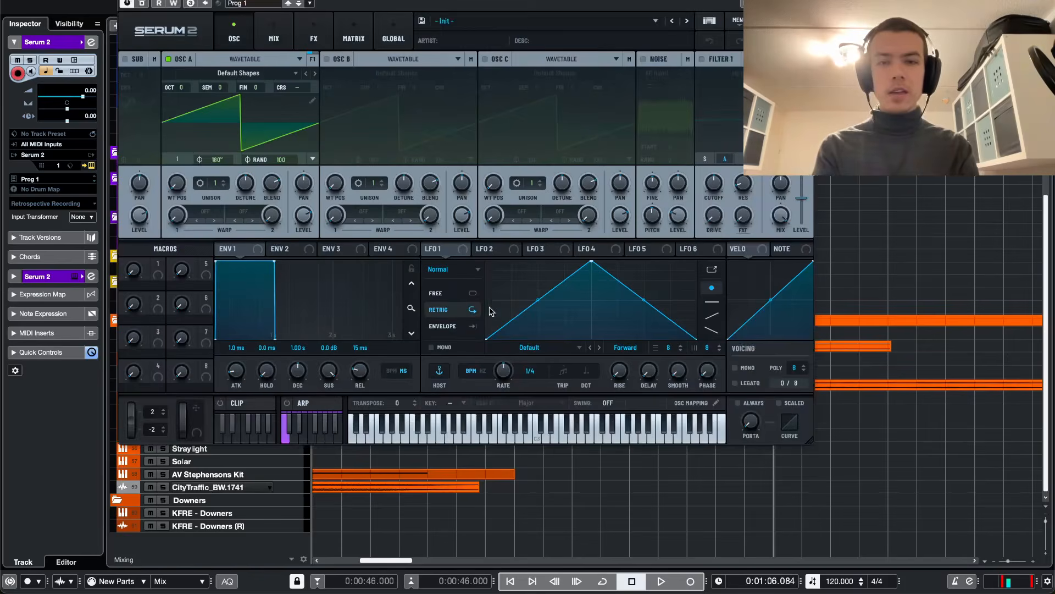
{"action": "left_click", "coordinate": [504, 22]}
{"action": "mouse_move", "coordinate": [569, 51]}
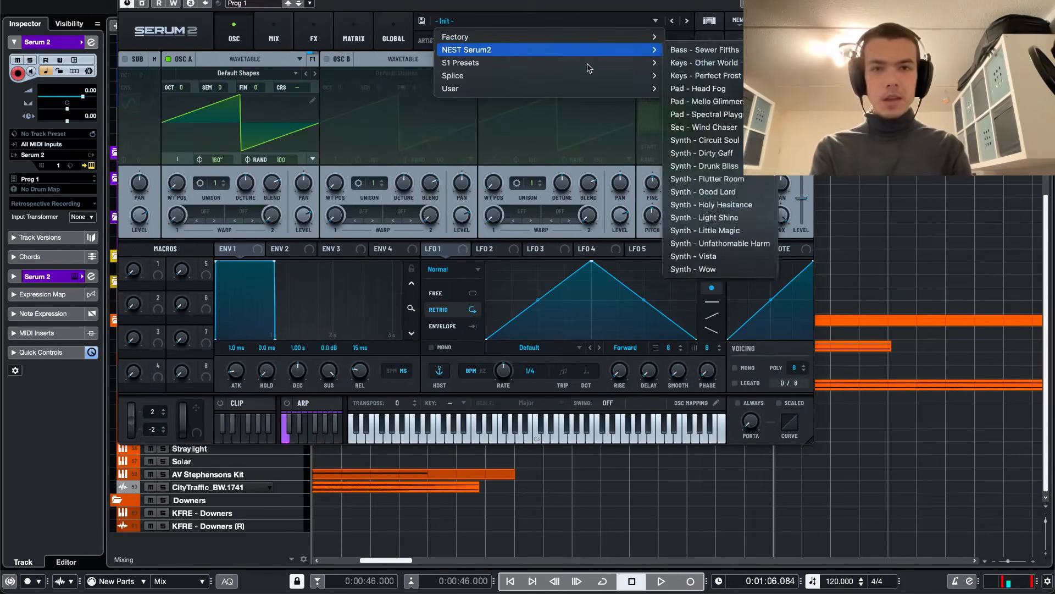
{"action": "mouse_move", "coordinate": [654, 63]}
{"action": "mouse_move", "coordinate": [715, 64]}
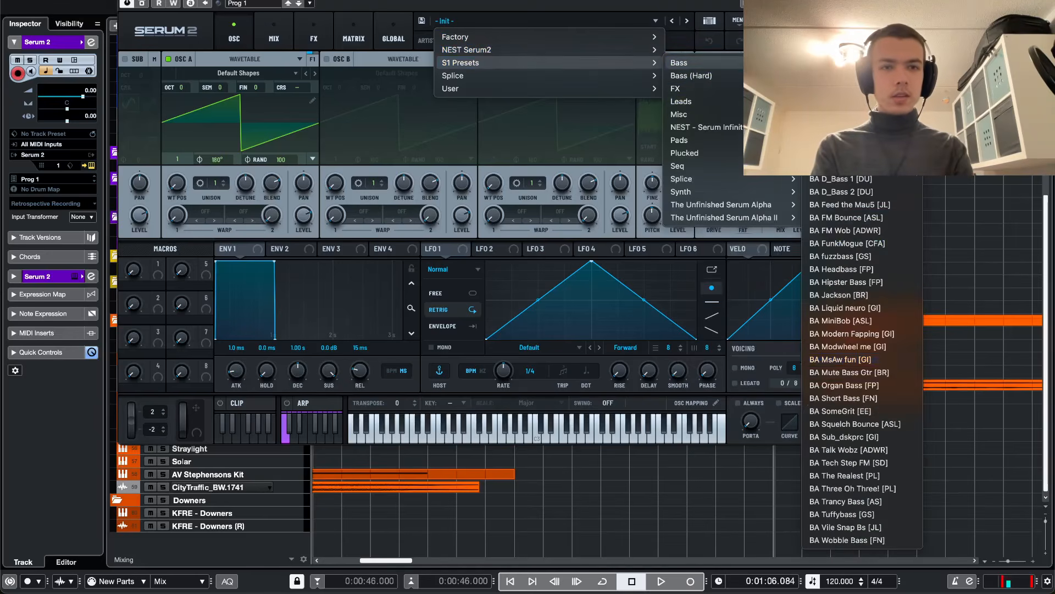
{"action": "mouse_move", "coordinate": [802, 206]}
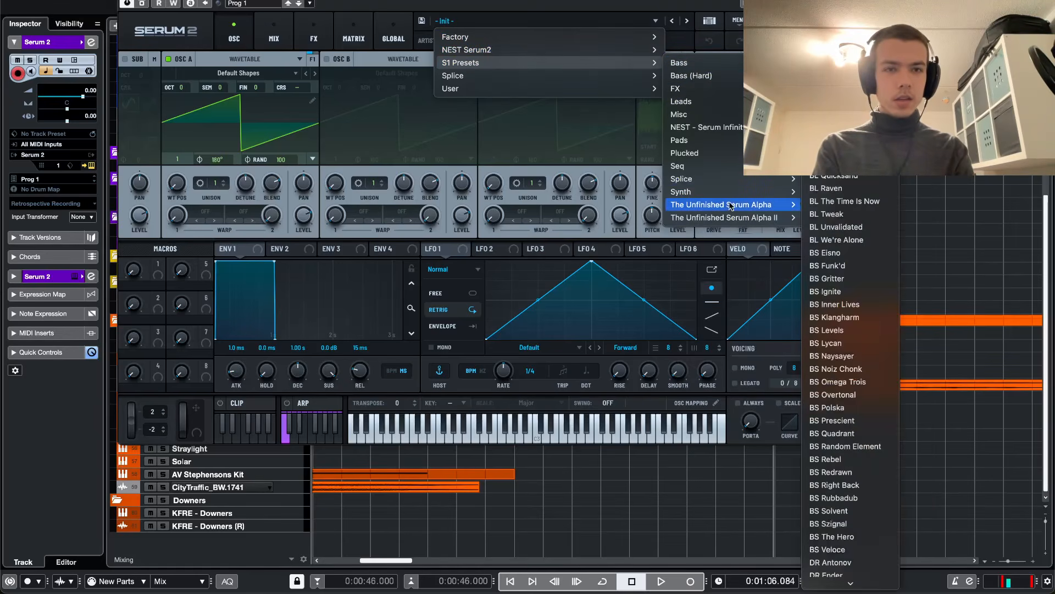
{"action": "scroll", "coordinate": [852, 258], "scroll_direction": "down", "scroll_amount": 15}
{"action": "scroll", "coordinate": [845, 255], "scroll_direction": "up", "scroll_amount": 15}
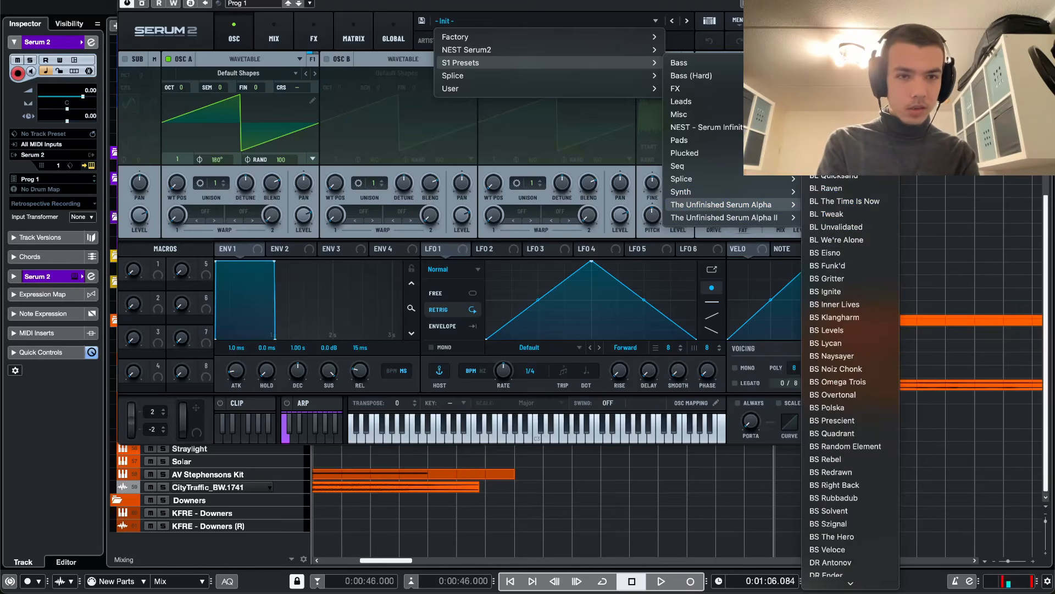
{"action": "left_click", "coordinate": [833, 59]}
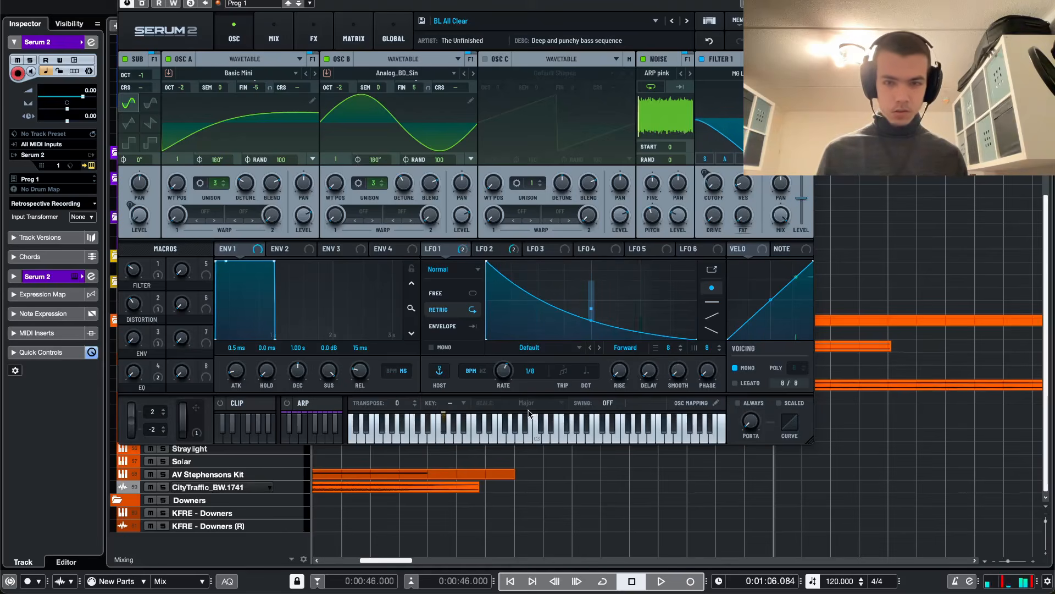
- Step forward through the Serum 2 bassline presets past BL Coma Key, auditioning them, and close the instrument
{"action": "left_click", "coordinate": [687, 22]}
{"action": "left_click", "coordinate": [688, 23]}
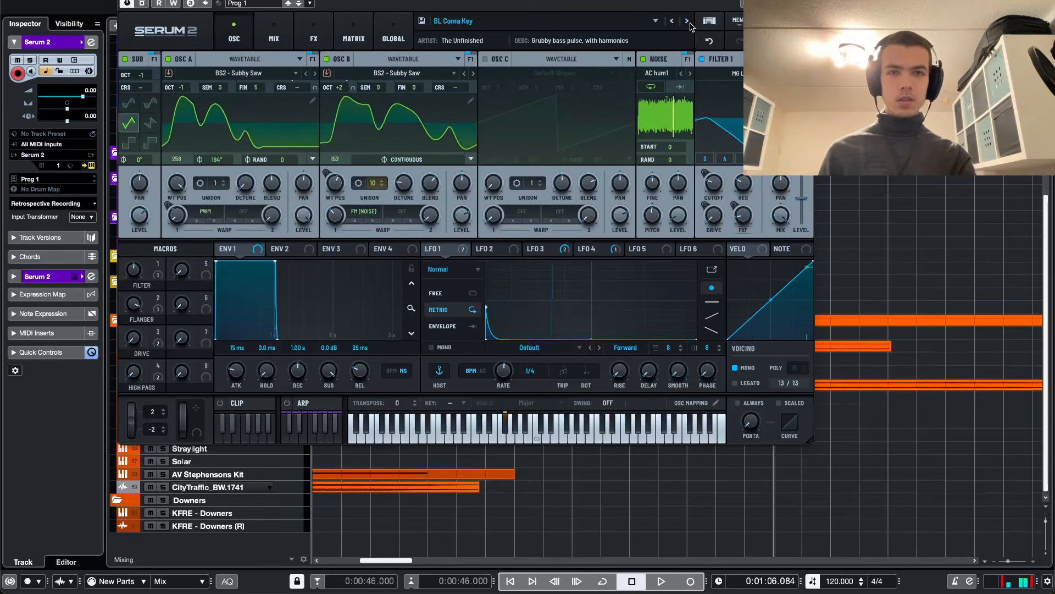
{"action": "left_click", "coordinate": [688, 22]}
{"action": "left_click", "coordinate": [688, 22]}
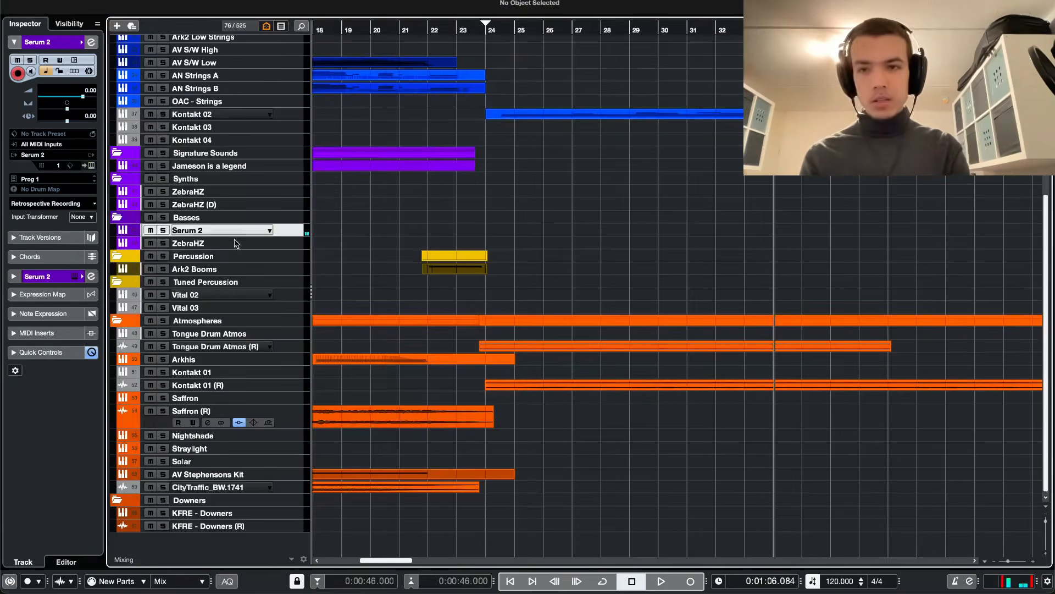
- Open the ZebraHZ bass instrument's preset browser and load BL Agonize from the Rogue folder
{"action": "left_click", "coordinate": [236, 243]}
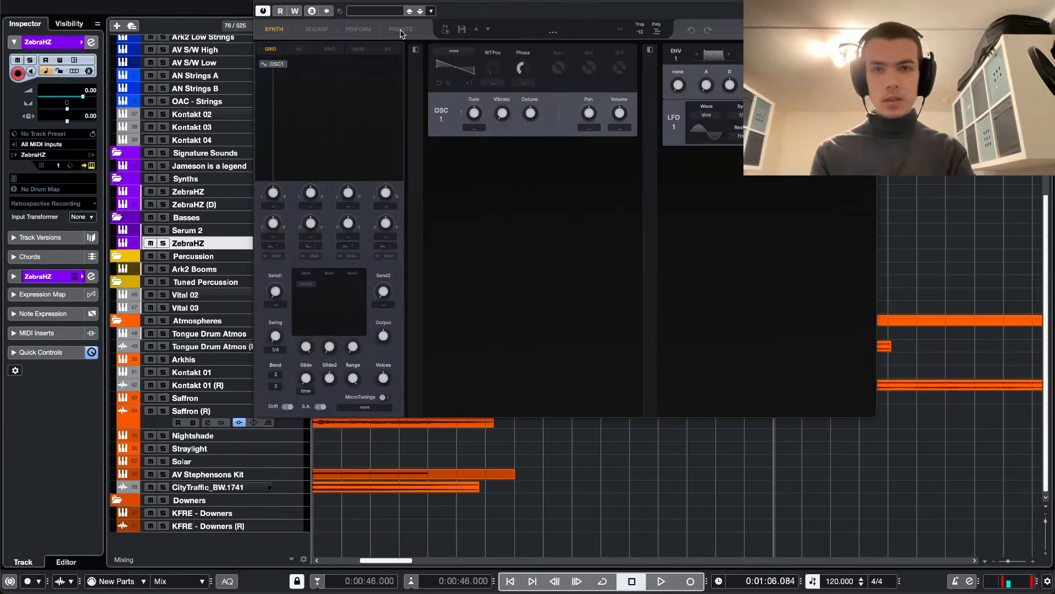
{"action": "left_click", "coordinate": [401, 30]}
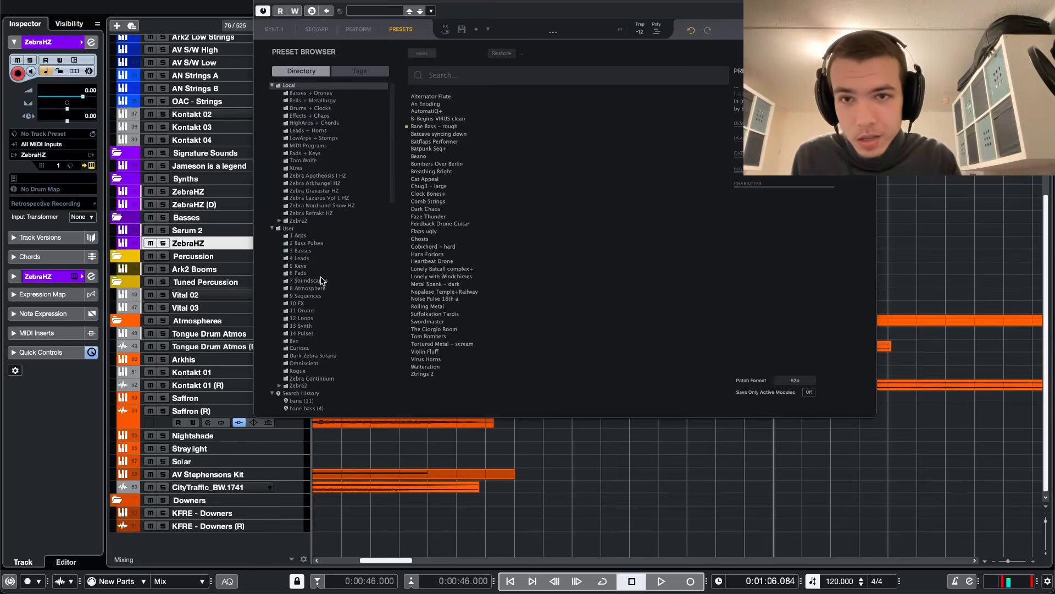
{"action": "left_click", "coordinate": [310, 372]}
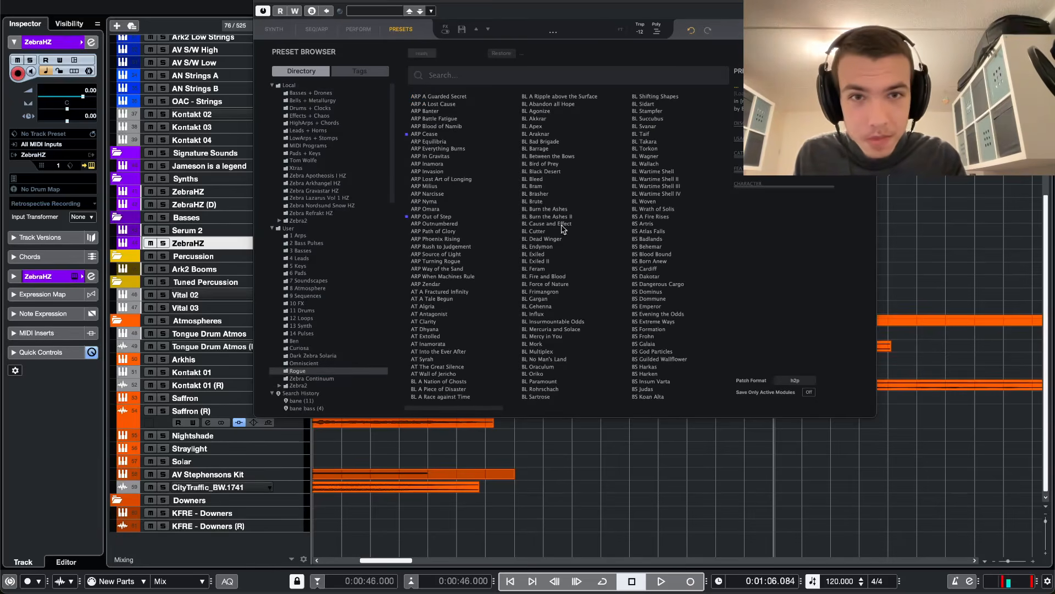
{"action": "left_click", "coordinate": [547, 112]}
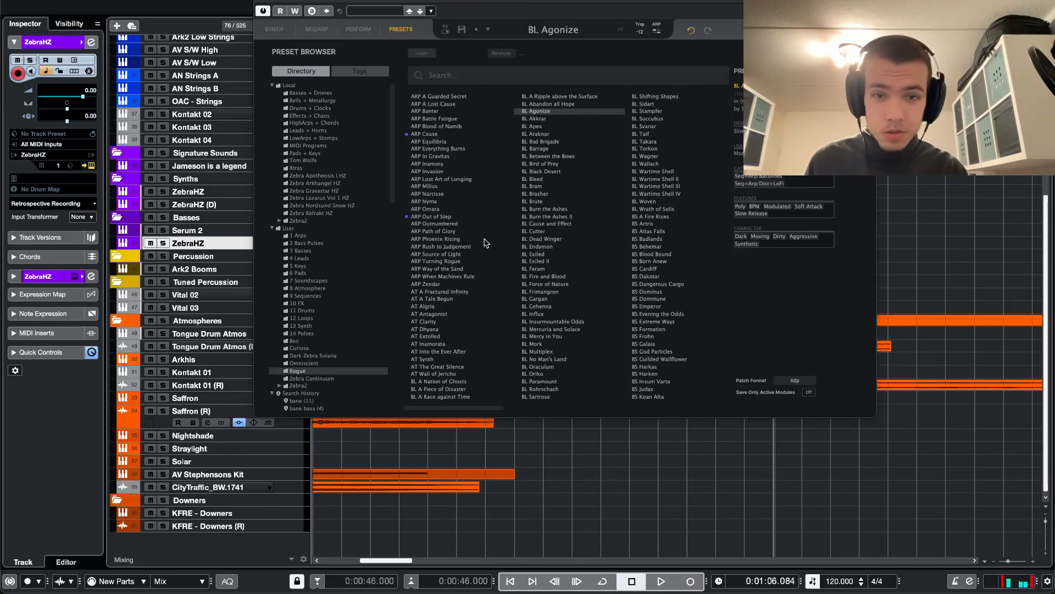
- Audition the neighbouring Rogue bassline presets, including BL A Race against Time, and settle on BL A Nation of Ghosts
{"action": "left_click", "coordinate": [433, 381]}
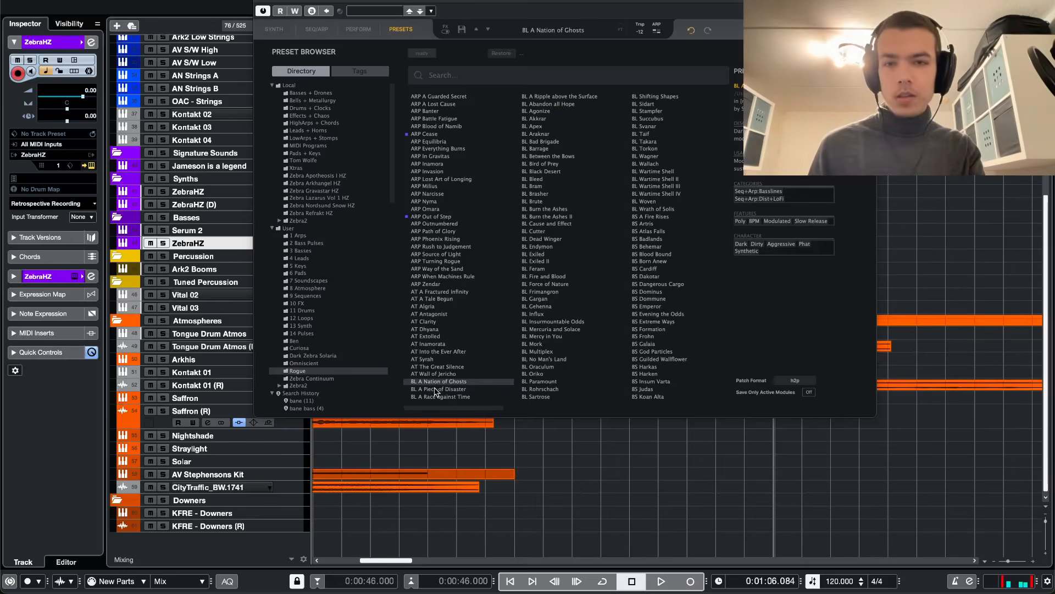
{"action": "left_click", "coordinate": [439, 390]}
{"action": "left_click", "coordinate": [438, 399]}
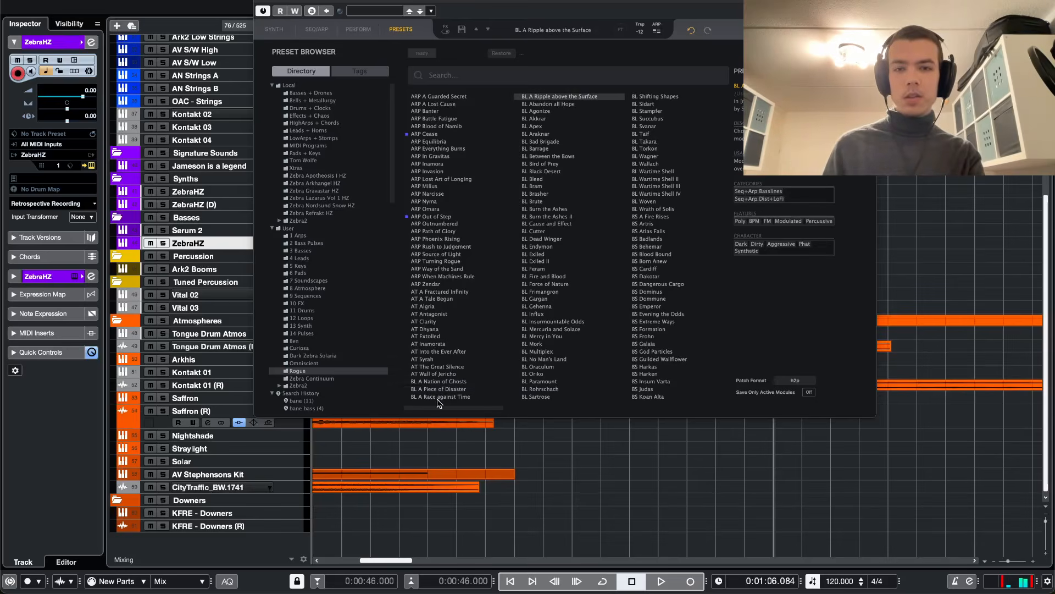
{"action": "left_click", "coordinate": [444, 397]}
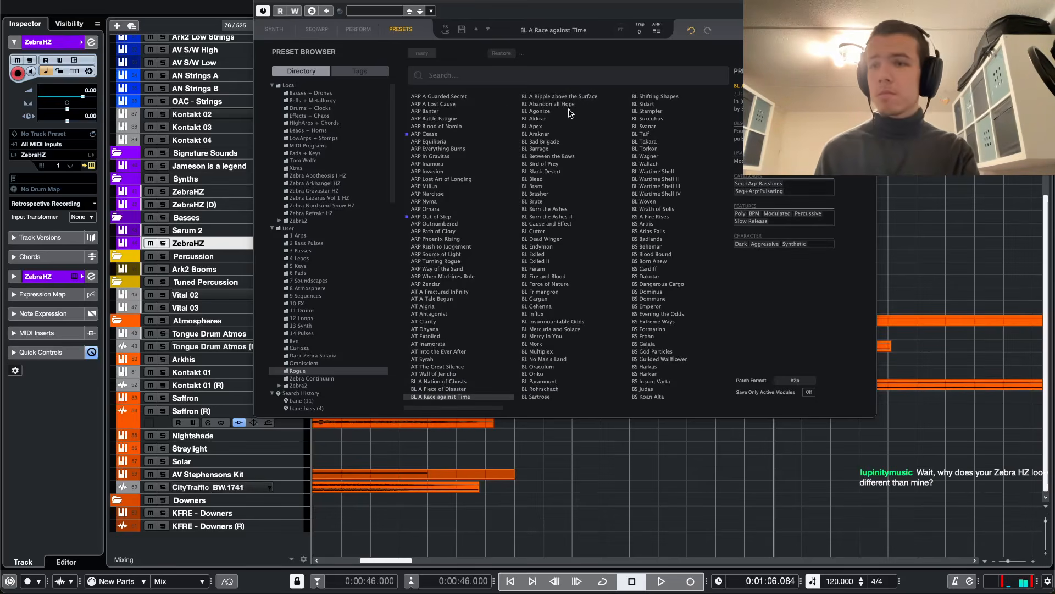
{"action": "left_click", "coordinate": [439, 388]}
{"action": "left_click", "coordinate": [440, 381]}
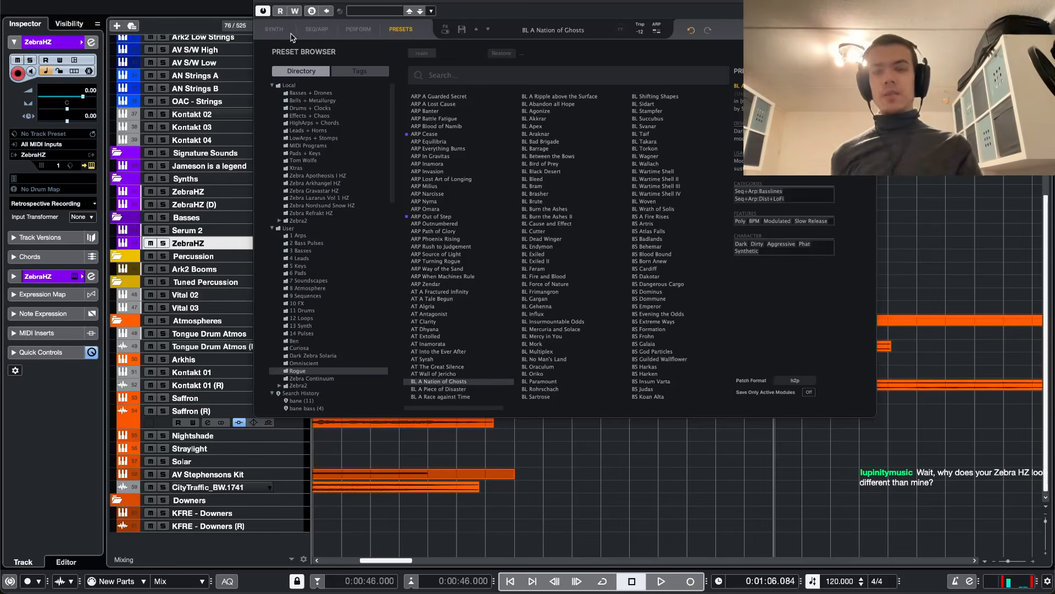
- Look over the synth, sequencer/arpeggiator and performance pages of the ZebraHZ preset, then close the instrument
{"action": "left_click", "coordinate": [275, 29]}
{"action": "left_click", "coordinate": [316, 29]}
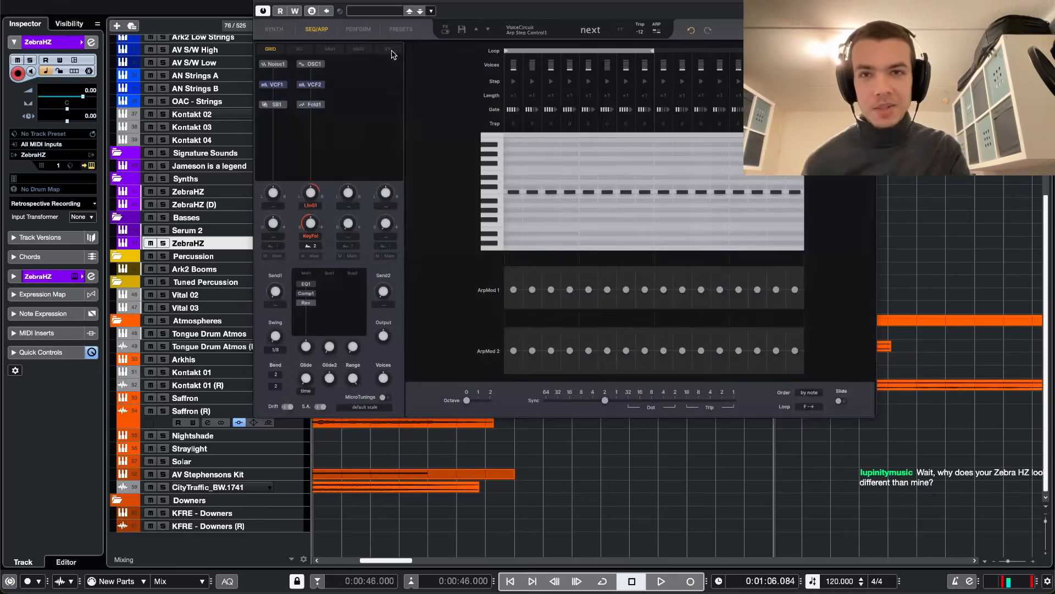
{"action": "left_click", "coordinate": [360, 29]}
{"action": "left_click", "coordinate": [310, 29]}
{"action": "left_click", "coordinate": [283, 30]}
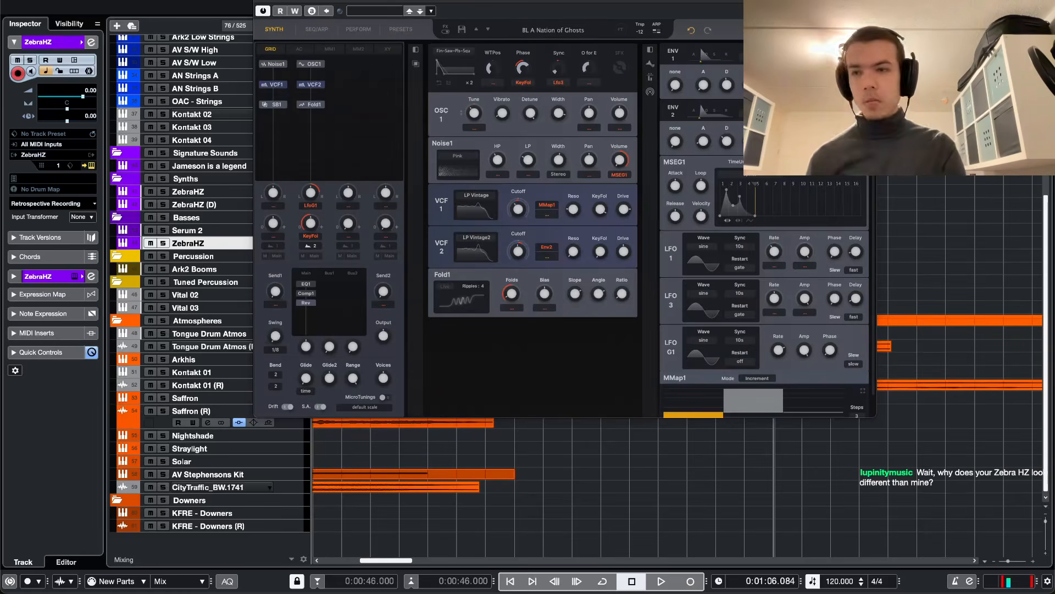
{"action": "key", "text": "super+w"}
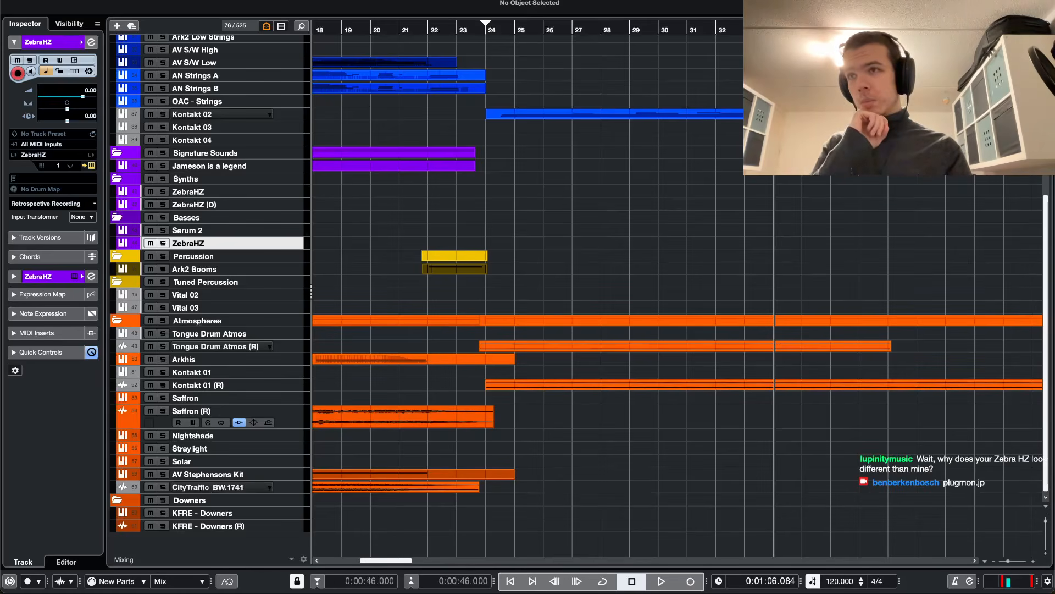
- Switch to the browser and look through the custom synth GUIs offered on the plugmon website
{"action": "left_click_drag", "start_coordinate": [354, 76], "coordinate": [499, 152]}
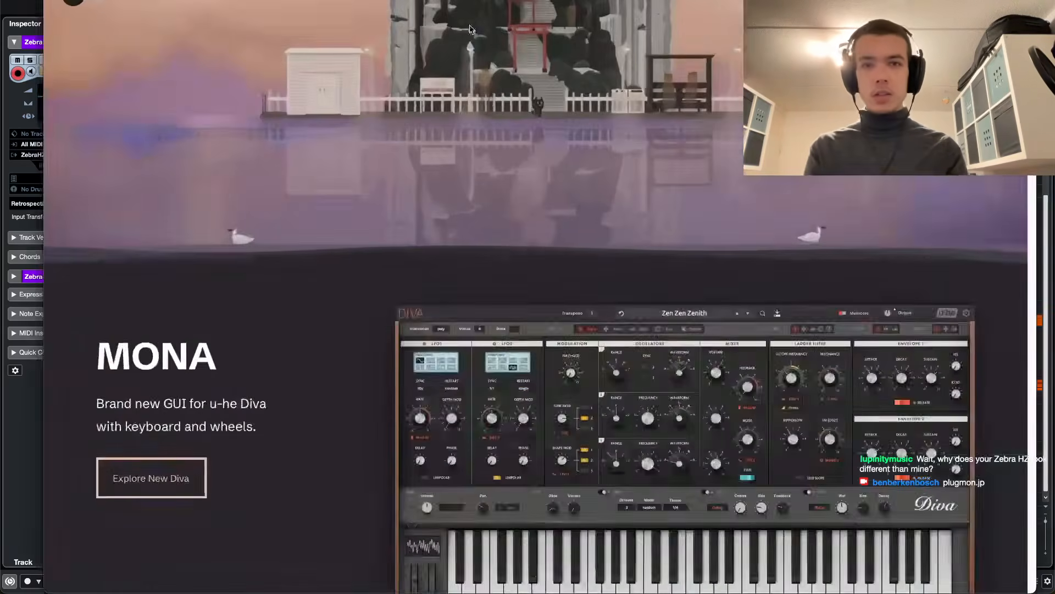
{"action": "scroll", "coordinate": [627, 358], "scroll_direction": "down", "scroll_amount": 6}
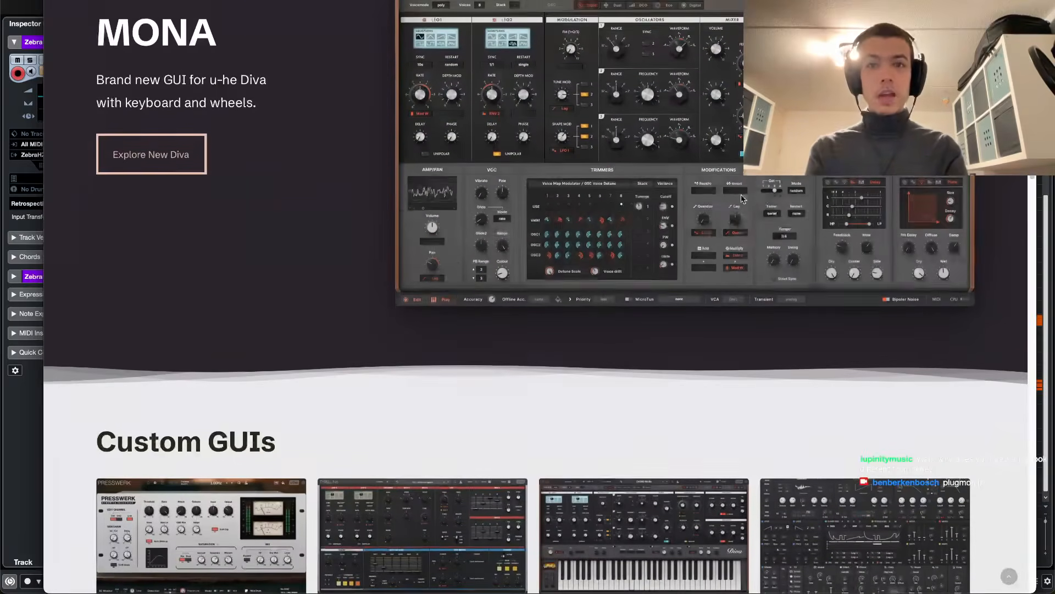
{"action": "scroll", "coordinate": [245, 232], "scroll_direction": "up", "scroll_amount": 2}
{"action": "scroll", "coordinate": [246, 232], "scroll_direction": "down", "scroll_amount": 3}
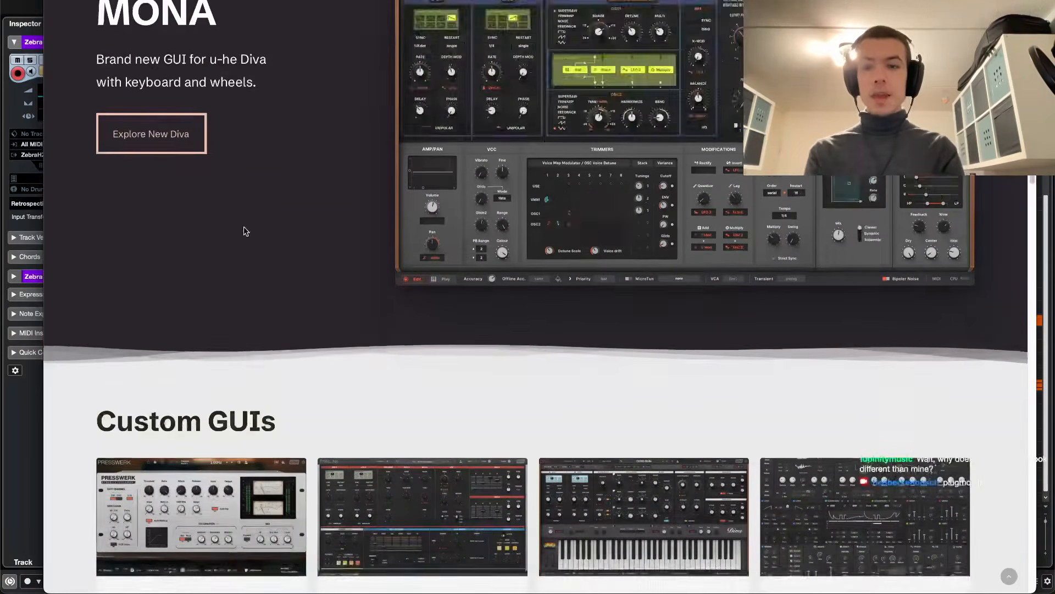
{"action": "scroll", "coordinate": [246, 231], "scroll_direction": "down", "scroll_amount": 5}
{"action": "scroll", "coordinate": [436, 140], "scroll_direction": "up", "scroll_amount": 3}
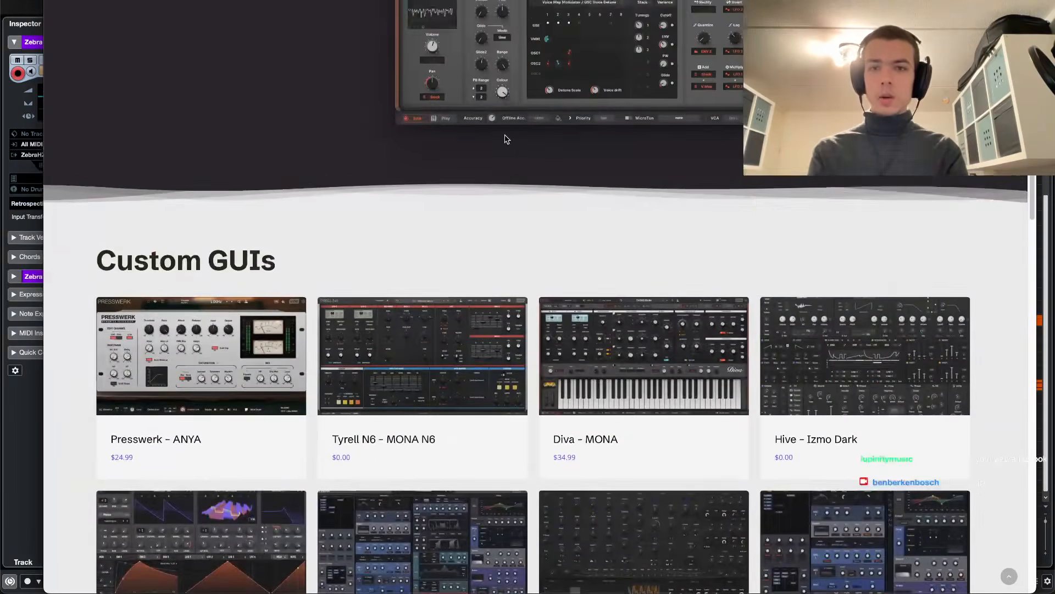
{"action": "scroll", "coordinate": [692, 96], "scroll_direction": "down", "scroll_amount": 5}
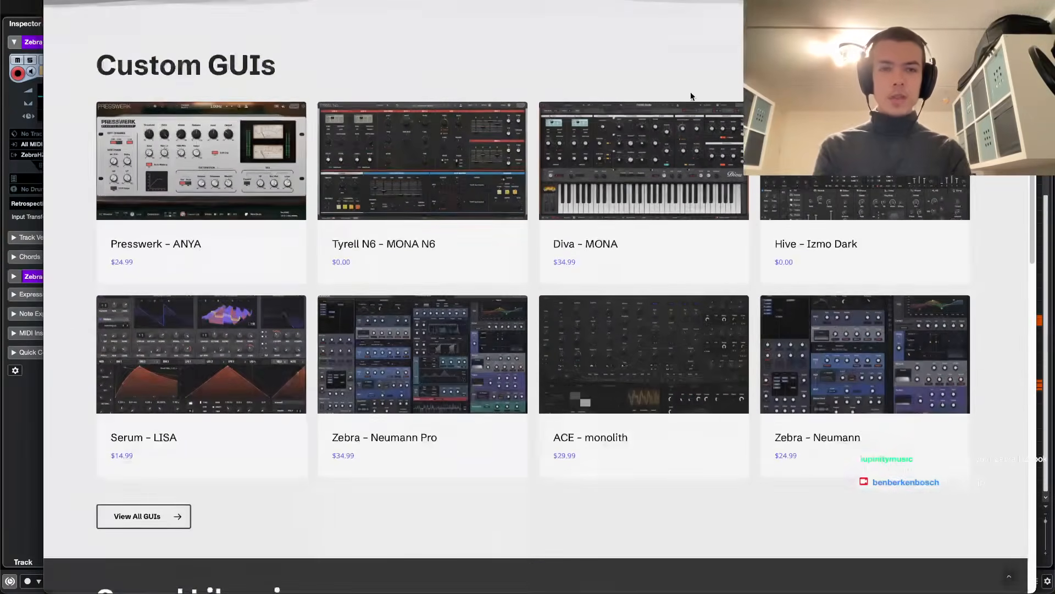
{"action": "scroll", "coordinate": [690, 99], "scroll_direction": "up", "scroll_amount": 1}
{"action": "scroll", "coordinate": [676, 109], "scroll_direction": "up", "scroll_amount": 10}
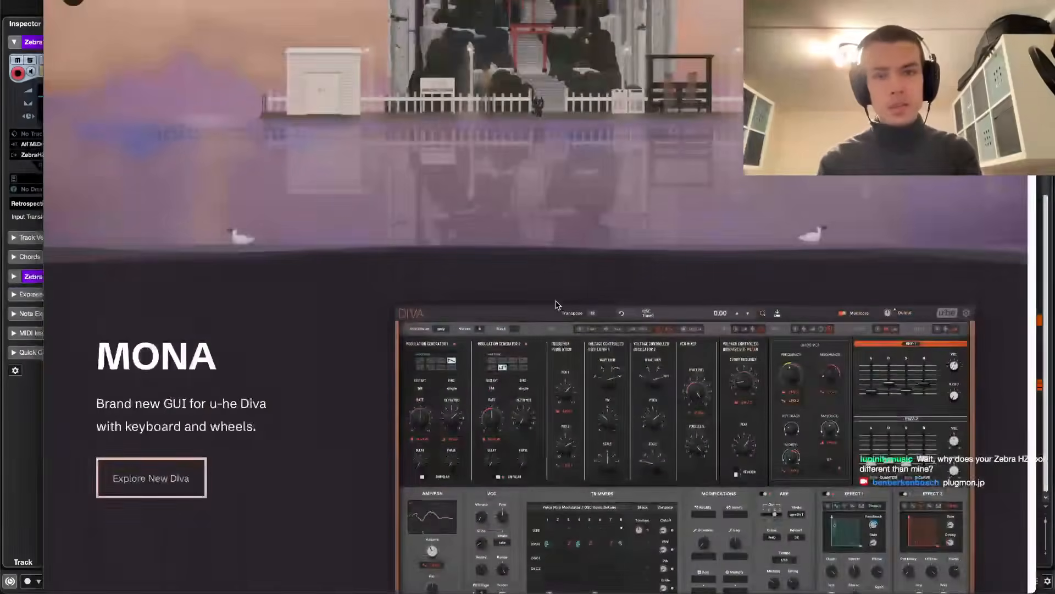
- Look through the Custom GUIs and Sound Libraries sections of the plugmon home page
{"action": "scroll", "coordinate": [560, 291], "scroll_direction": "down", "scroll_amount": 7}
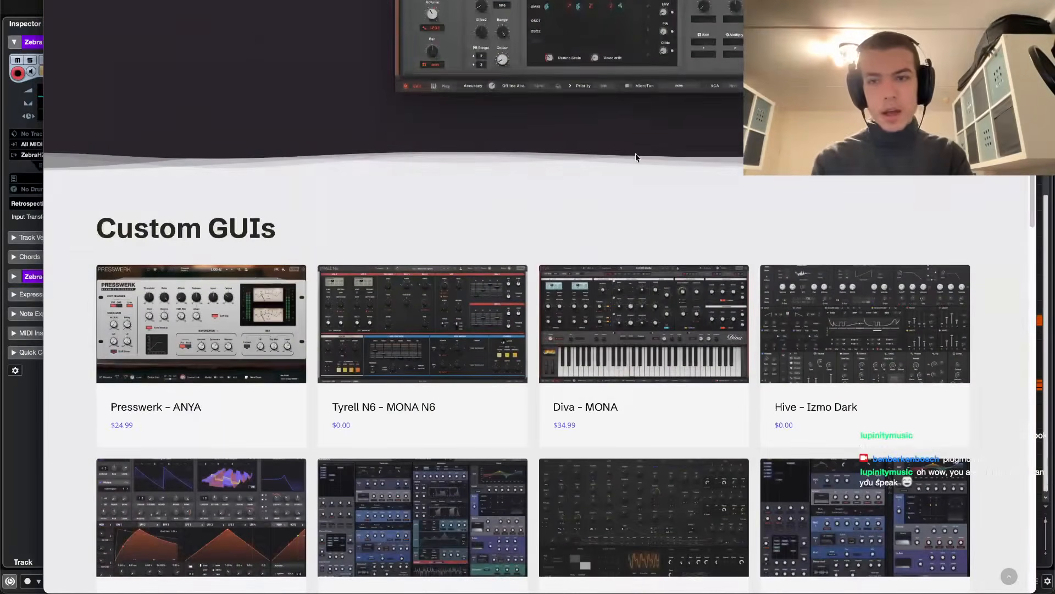
{"action": "scroll", "coordinate": [789, 184], "scroll_direction": "up", "scroll_amount": 4}
{"action": "scroll", "coordinate": [764, 220], "scroll_direction": "down", "scroll_amount": 6}
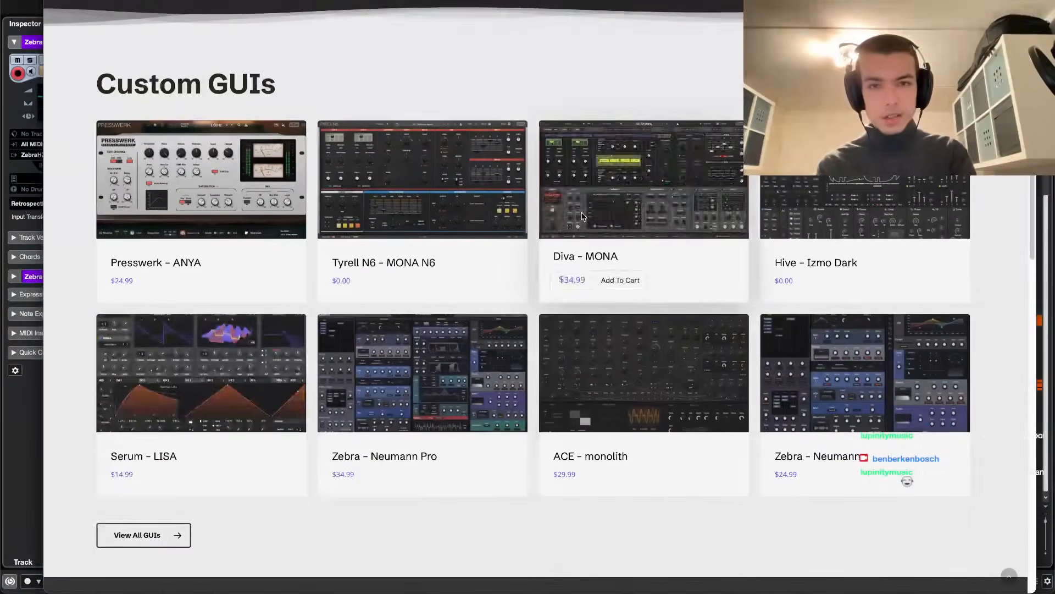
{"action": "scroll", "coordinate": [542, 306], "scroll_direction": "down", "scroll_amount": 6}
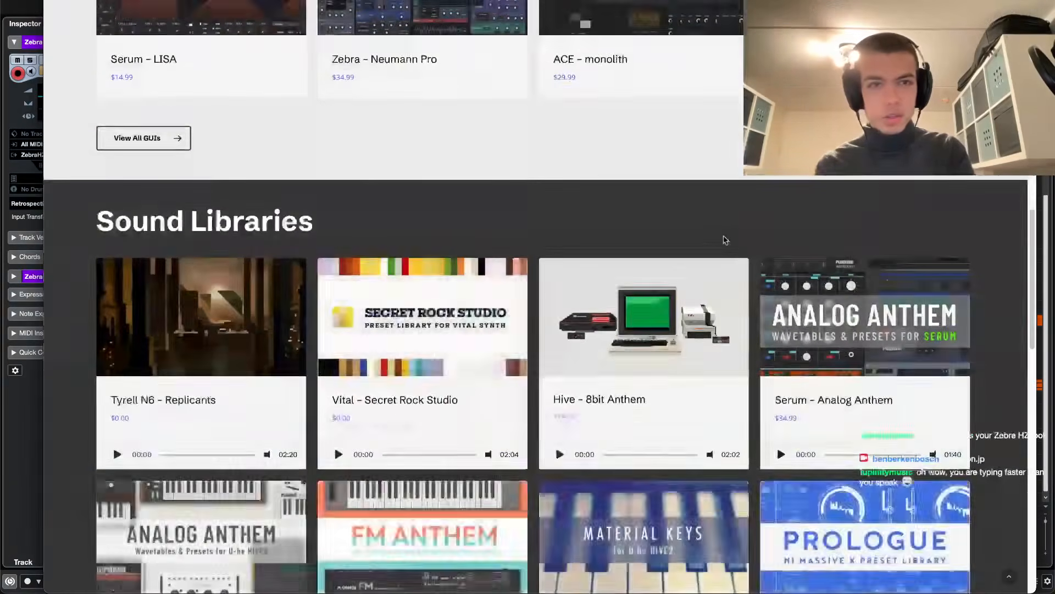
{"action": "scroll", "coordinate": [731, 264], "scroll_direction": "up", "scroll_amount": 9}
{"action": "scroll", "coordinate": [797, 308], "scroll_direction": "down", "scroll_amount": 4}
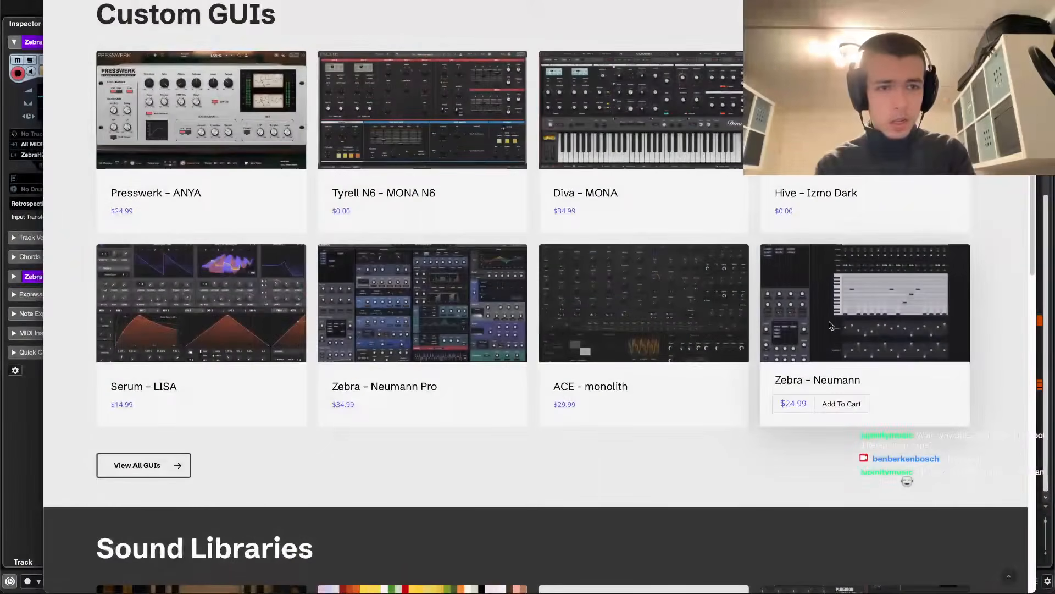
- Look over the Zebra – Neumann and Zebra – Neumann Pro product pages, then switch back to Cubase
{"action": "left_click", "coordinate": [858, 322]}
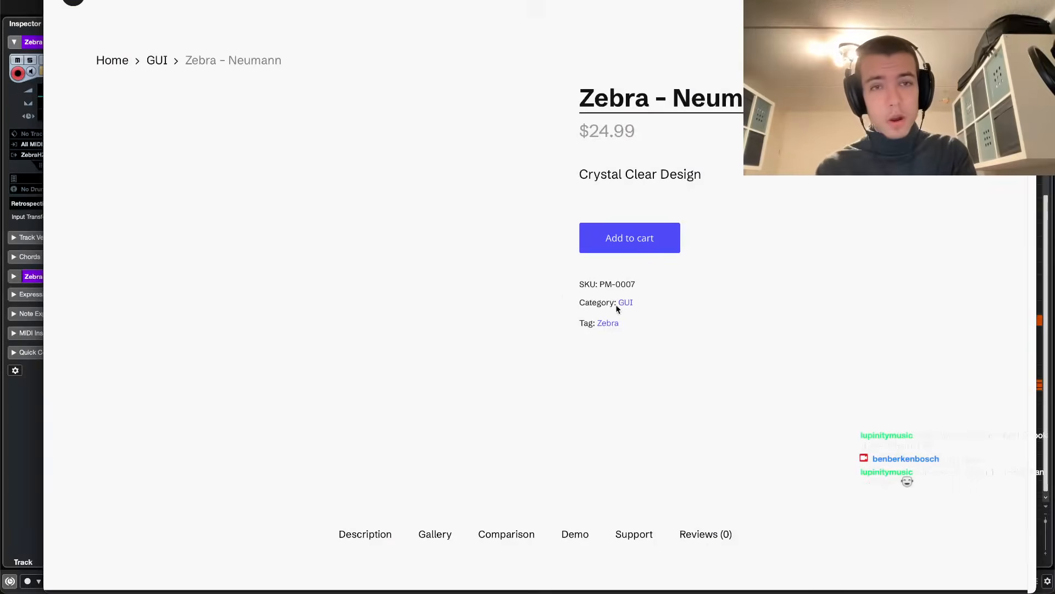
{"action": "scroll", "coordinate": [472, 261], "scroll_direction": "down", "scroll_amount": 3}
{"action": "scroll", "coordinate": [370, 205], "scroll_direction": "down", "scroll_amount": 10}
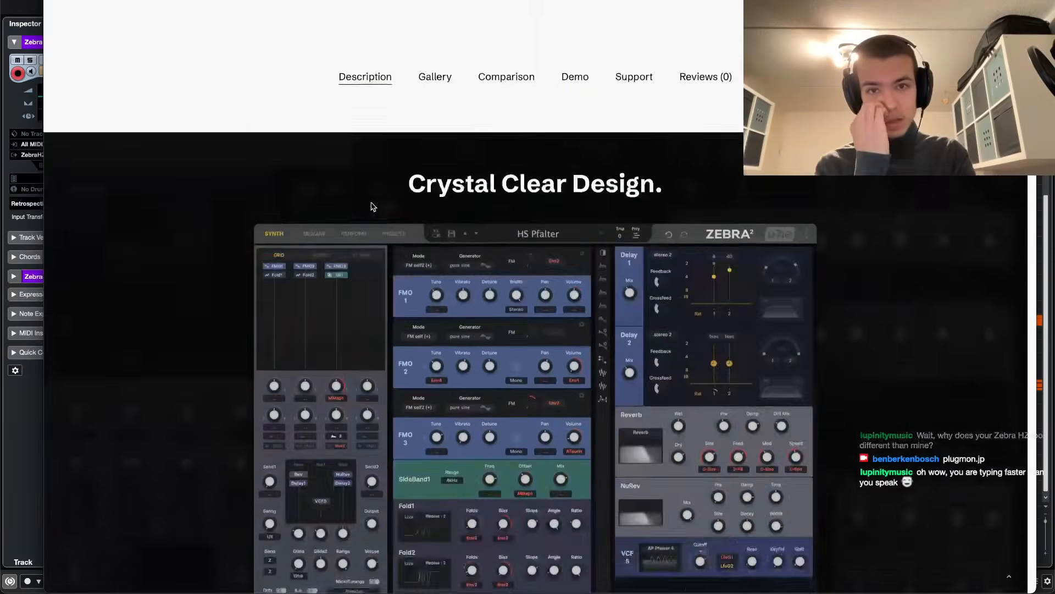
{"action": "scroll", "coordinate": [374, 201], "scroll_direction": "down", "scroll_amount": 9}
{"action": "scroll", "coordinate": [373, 201], "scroll_direction": "down", "scroll_amount": 20}
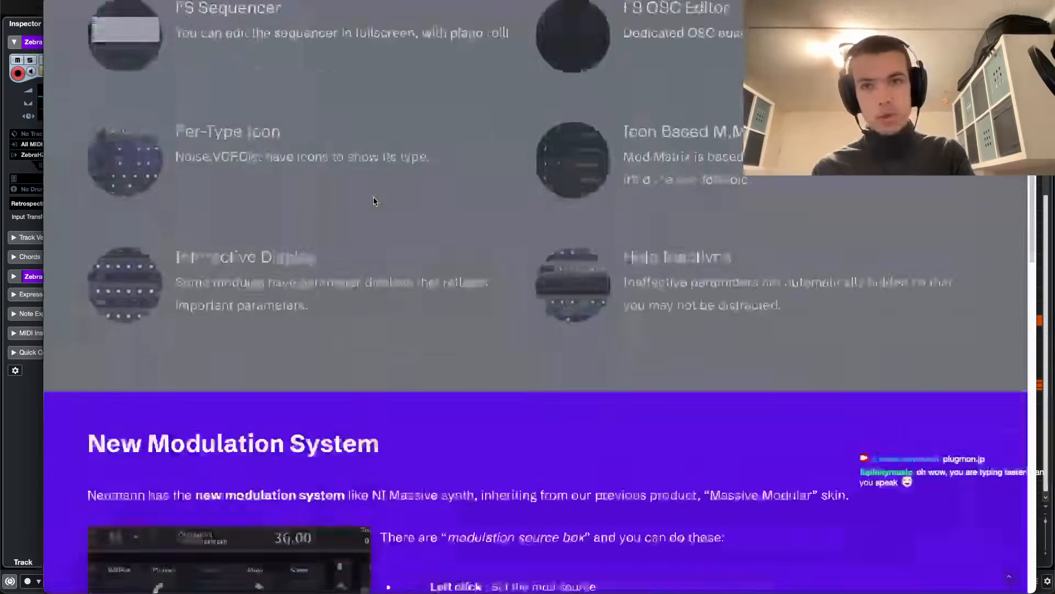
{"action": "scroll", "coordinate": [374, 201], "scroll_direction": "up", "scroll_amount": 3}
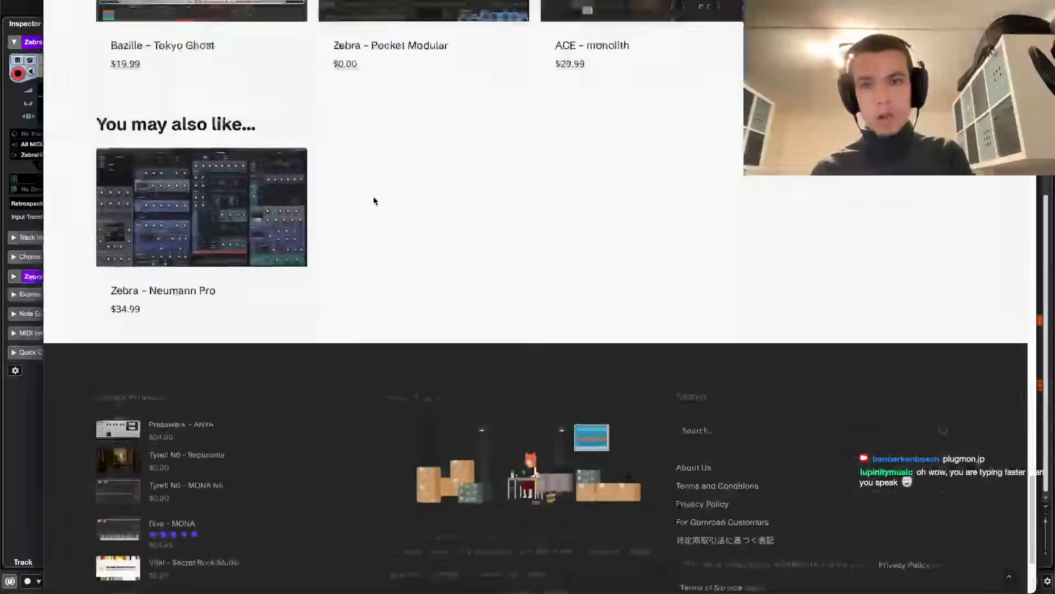
{"action": "left_click", "coordinate": [140, 257]}
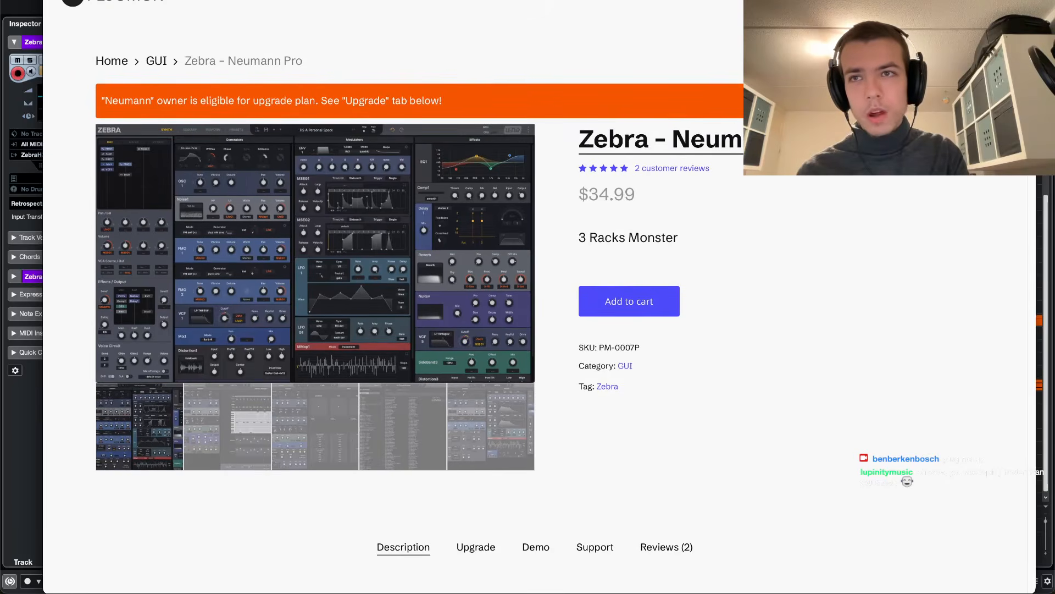
{"action": "key", "text": "super+Tab"}
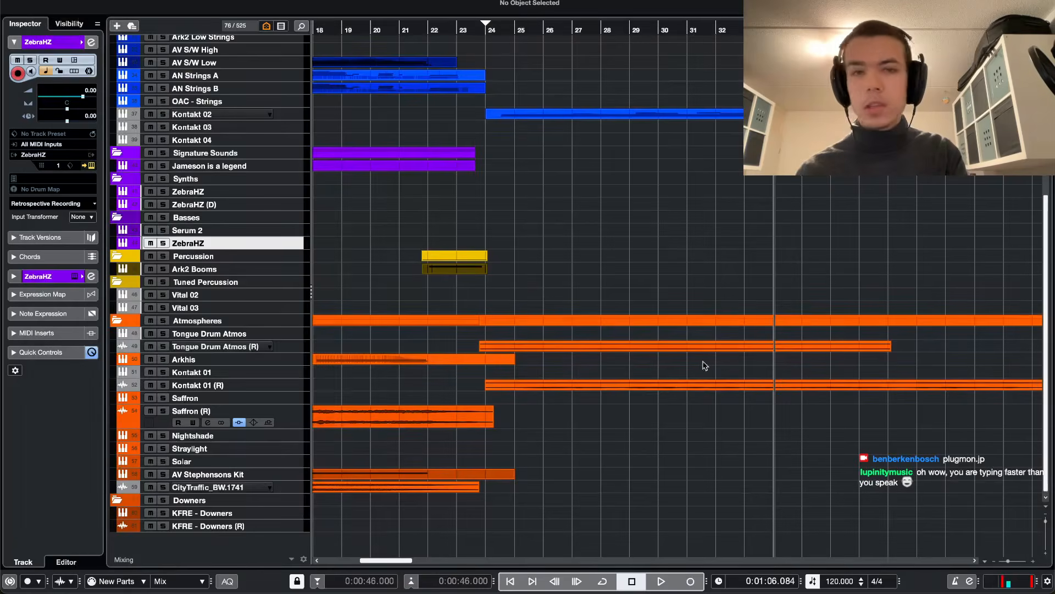
- Play the section from bar 24 while checking the ZebraHZ bass in its preset browser, then stop playback and close the instrument
{"action": "left_click", "coordinate": [574, 229]}
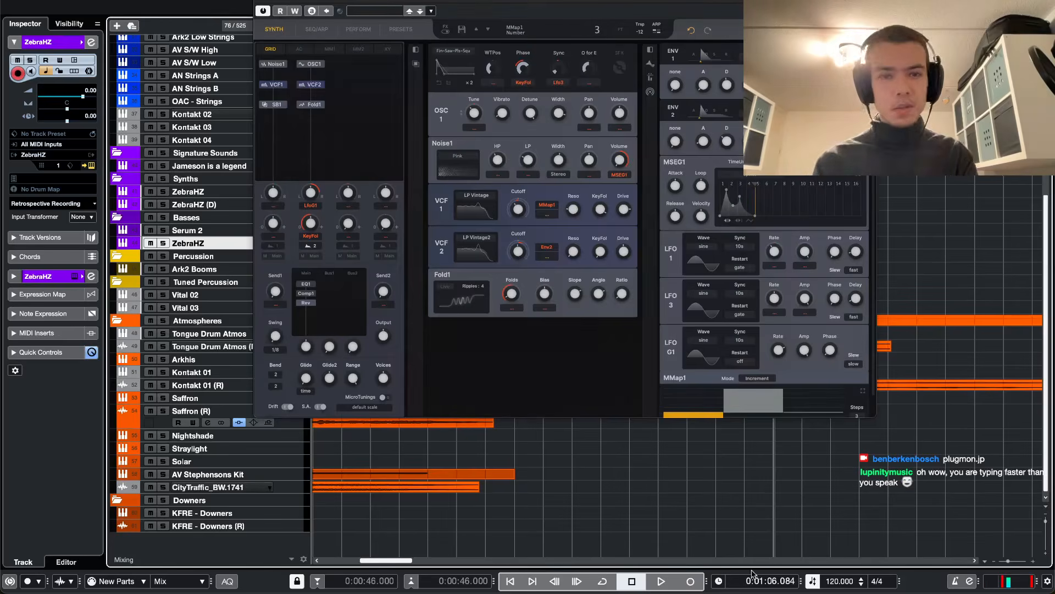
{"action": "key", "text": "KP_1"}
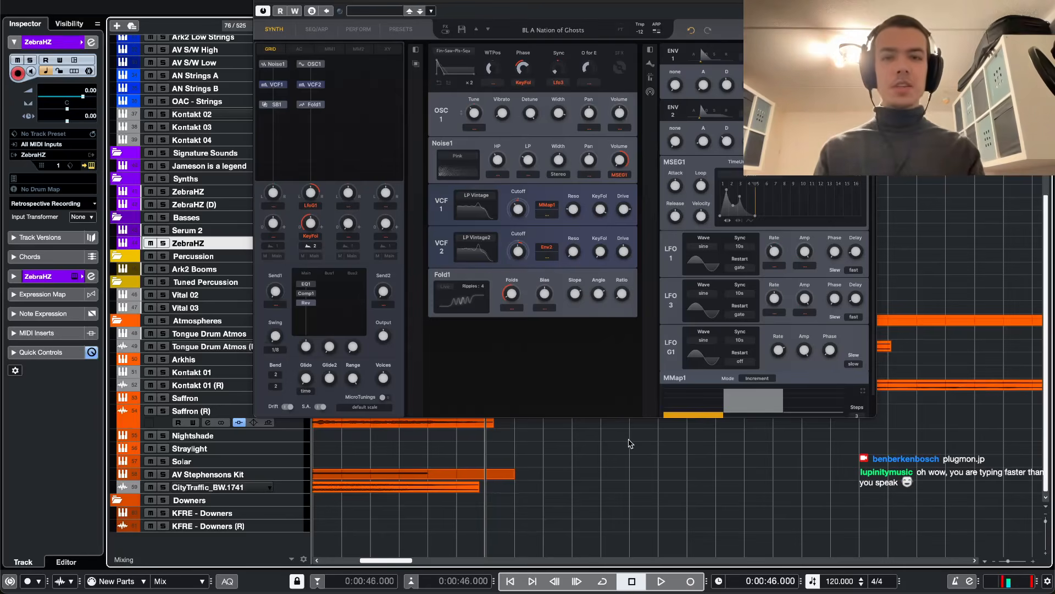
{"action": "key", "text": "super+w"}
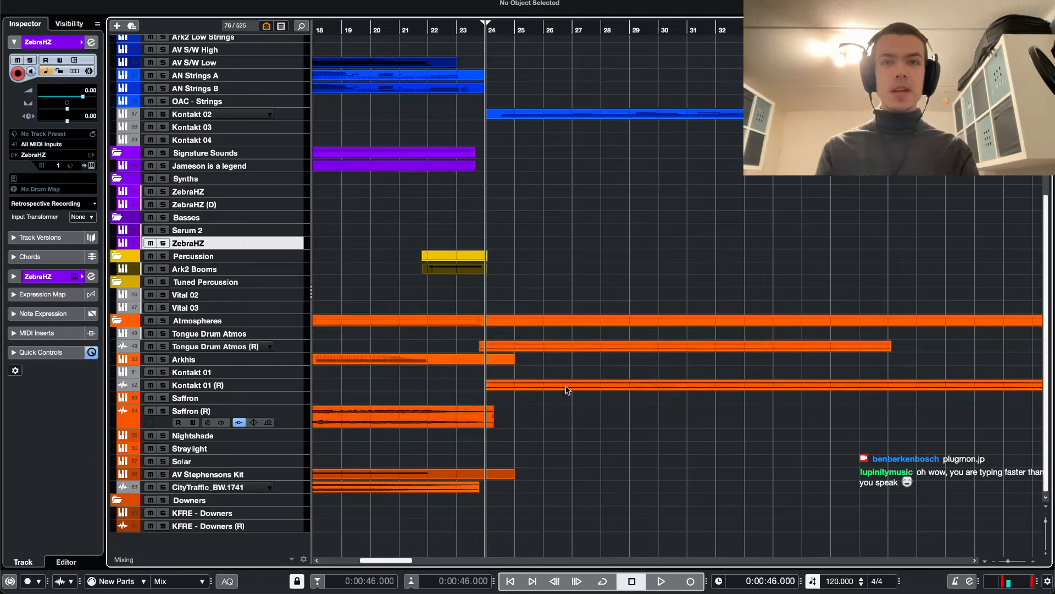
{"action": "key", "text": "e"}
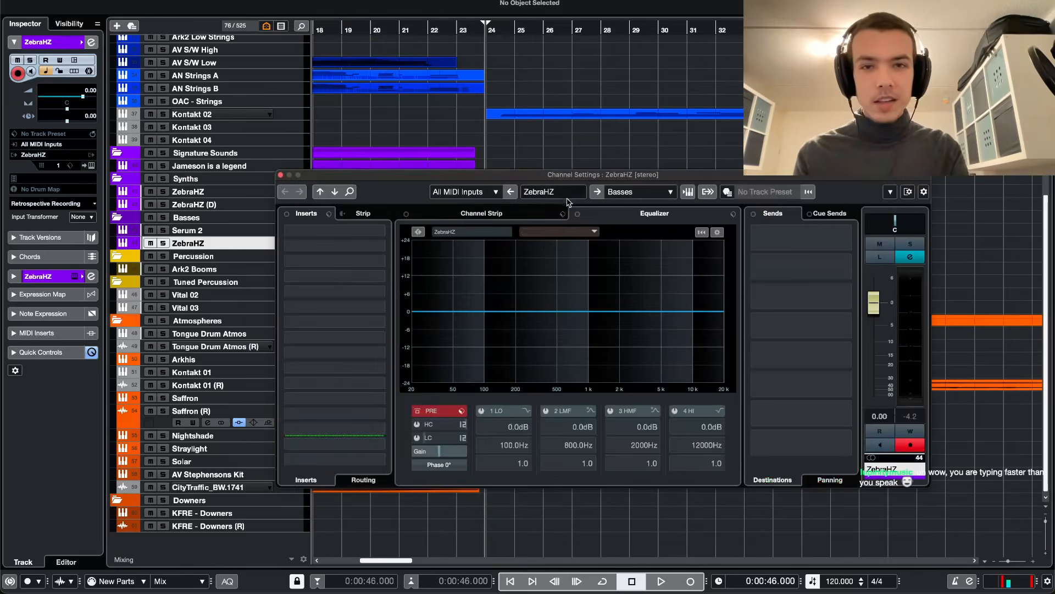
{"action": "key", "text": "space"}
{"action": "key", "text": "super+w"}
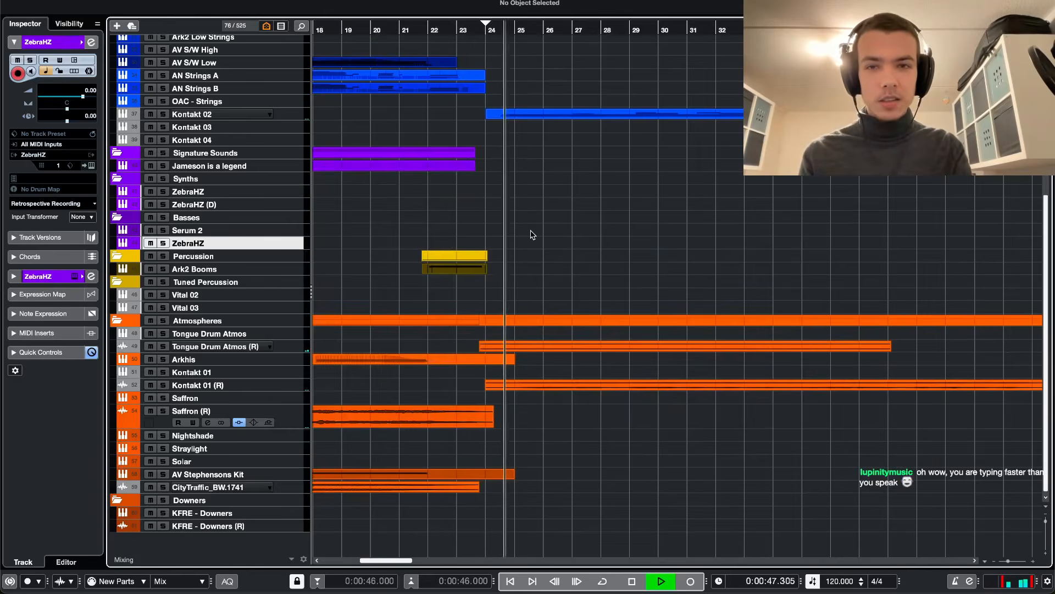
{"action": "key", "text": "e"}
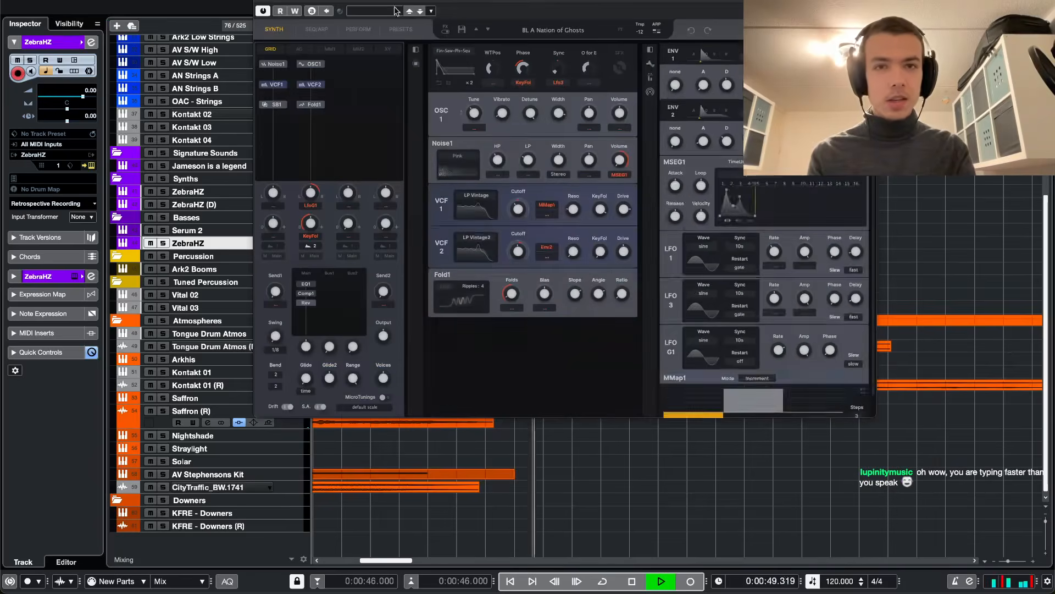
{"action": "left_click", "coordinate": [398, 29]}
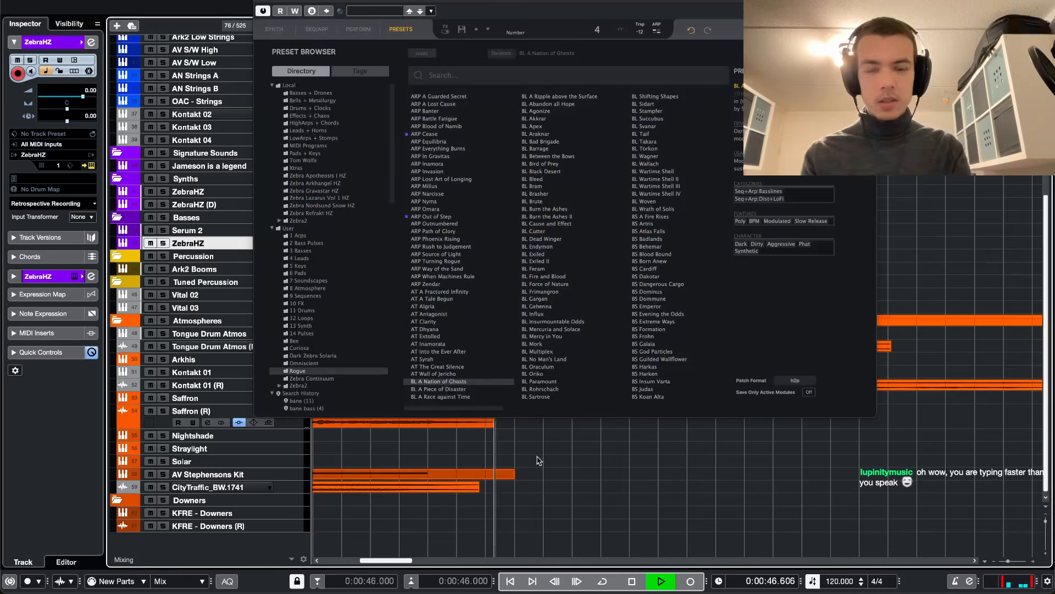
{"action": "key", "text": "space"}
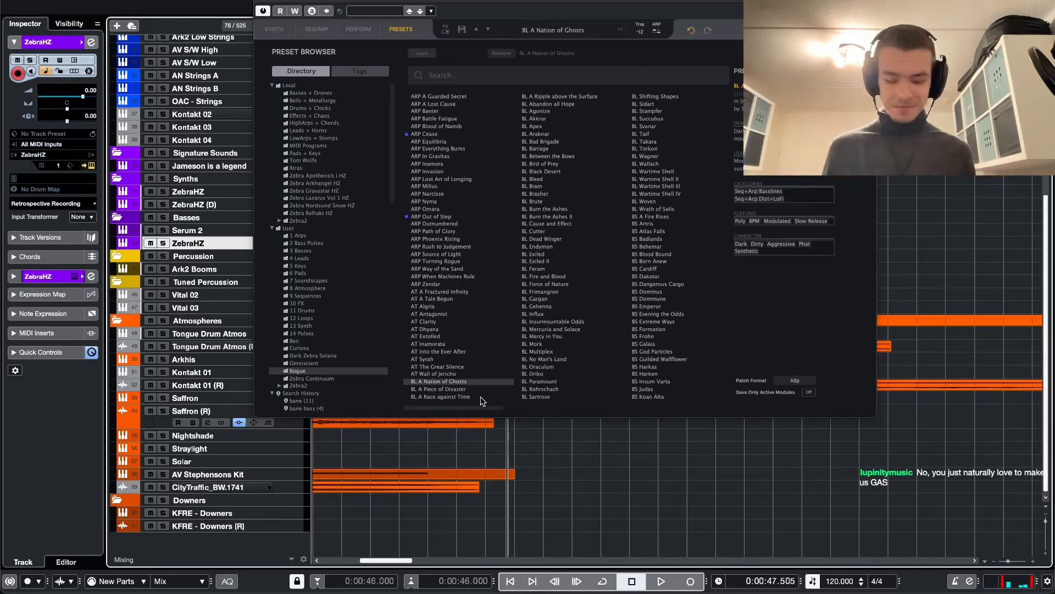
{"action": "left_click", "coordinate": [261, 2]}
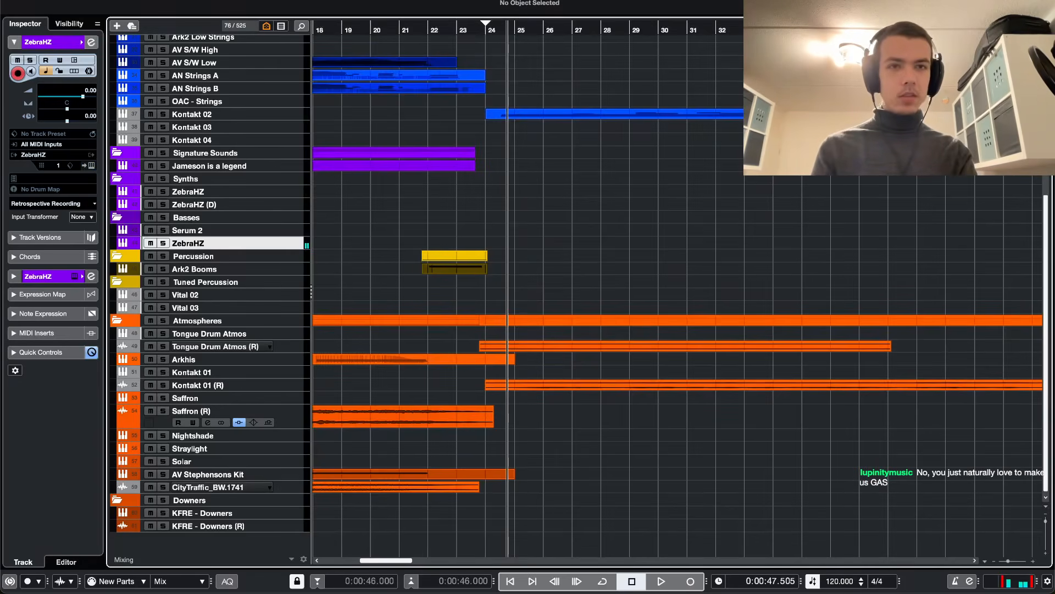
- Listen to the end of the section from about bar 33 to just past bar 35 at a raised volume
{"action": "scroll", "coordinate": [565, 229], "scroll_direction": "down", "scroll_amount": 5}
{"action": "scroll", "coordinate": [565, 230], "scroll_direction": "up", "scroll_amount": 3}
{"action": "scroll", "coordinate": [547, 257], "scroll_direction": "left", "scroll_amount": 2}
{"action": "scroll", "coordinate": [632, 303], "scroll_direction": "up", "scroll_amount": 4}
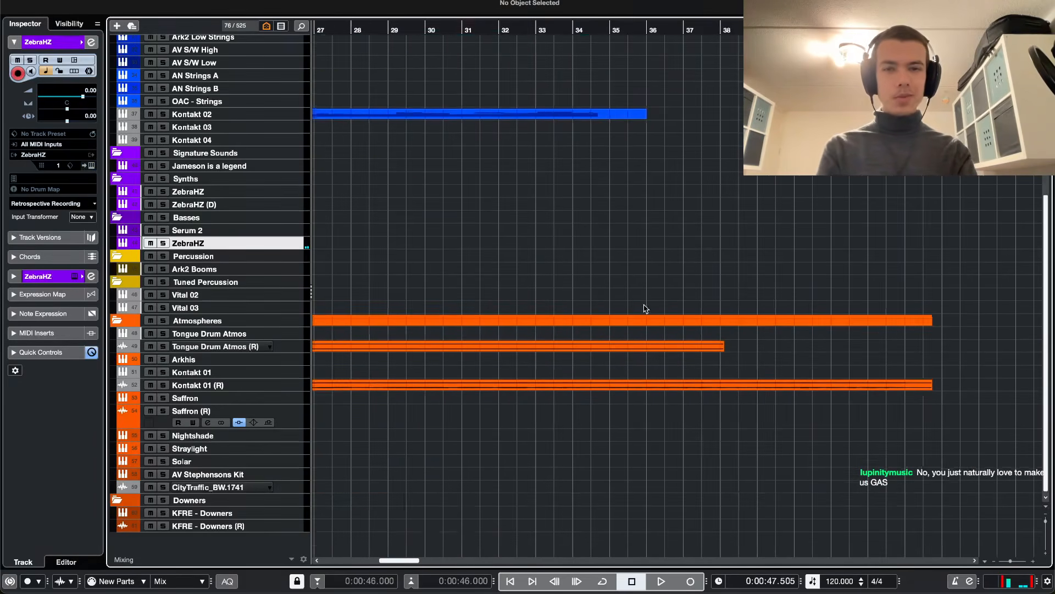
{"action": "scroll", "coordinate": [618, 165], "scroll_direction": "up", "scroll_amount": 3}
{"action": "key", "text": "space"}
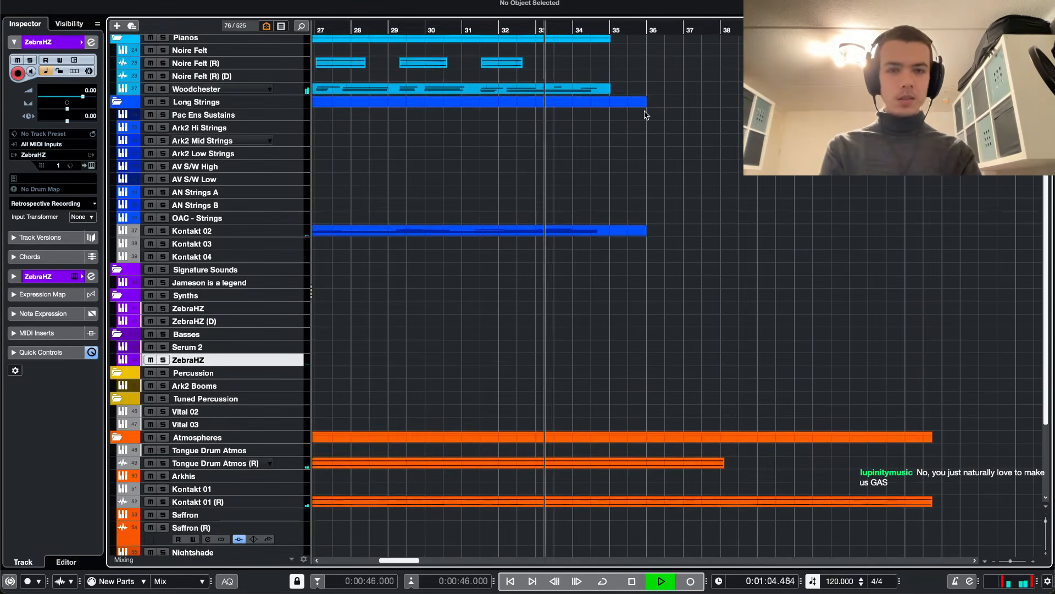
{"action": "key", "text": "XF86AudioRaiseVolume"}
{"action": "key", "text": "XF86AudioRaiseVolume"}
{"action": "scroll", "coordinate": [647, 116], "scroll_direction": "up", "scroll_amount": 3}
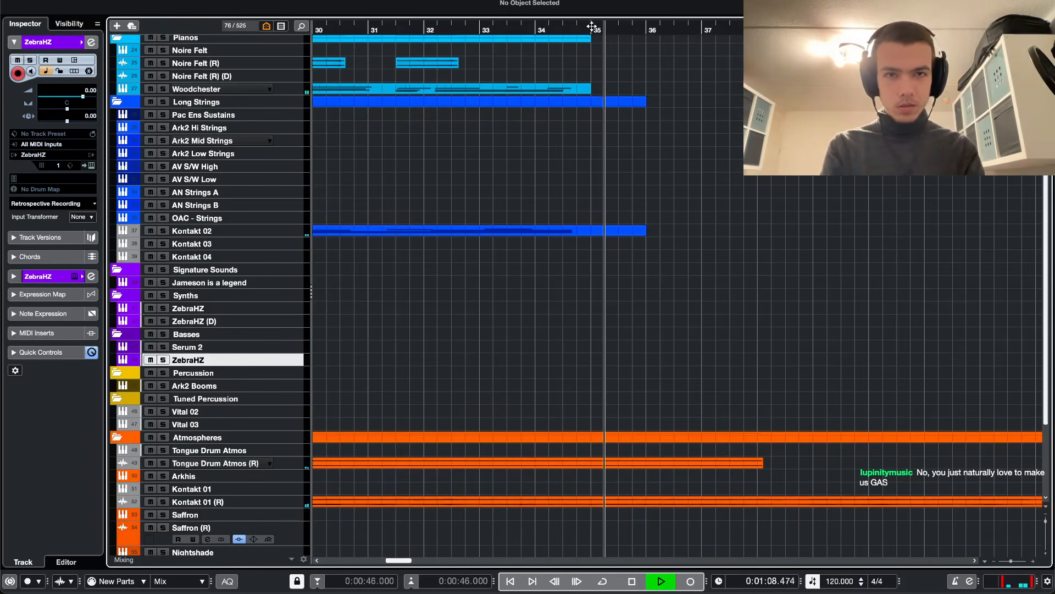
{"action": "key", "text": "space"}
- Select the Tempo track at the head of the track list and enlarge it for editing
{"action": "scroll", "coordinate": [177, 79], "scroll_direction": "up", "scroll_amount": 3}
{"action": "left_click", "coordinate": [200, 82]}
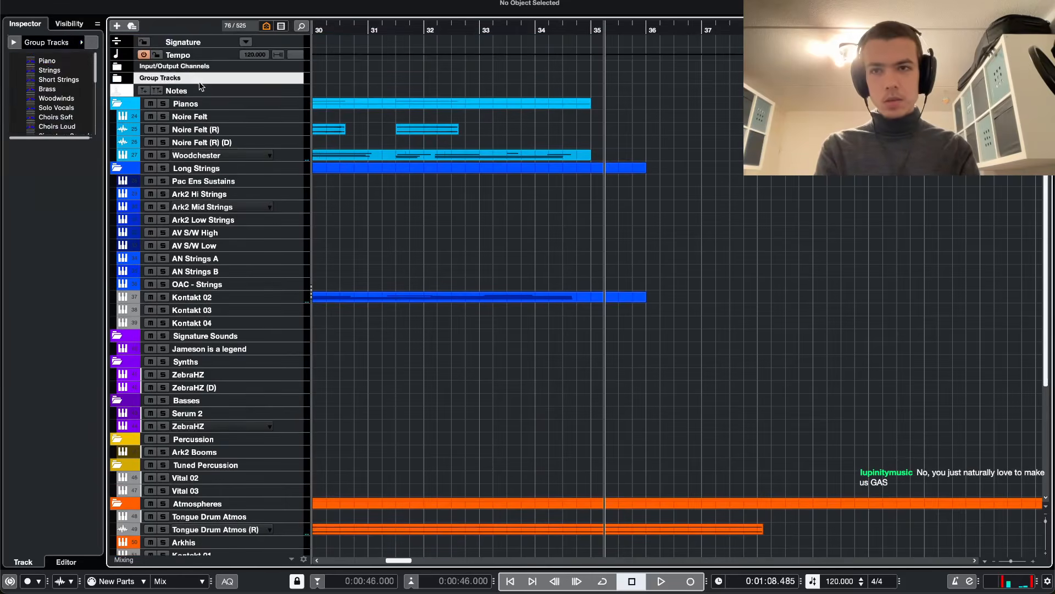
{"action": "left_click", "coordinate": [162, 66]}
{"action": "left_click", "coordinate": [186, 57]}
{"action": "key", "text": "z"}
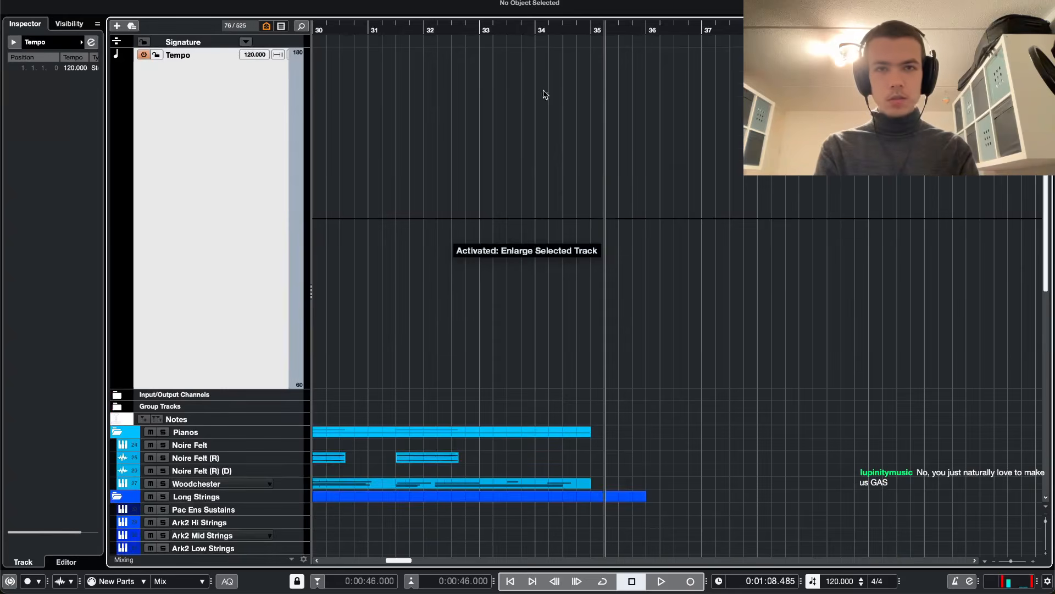
- Add a step tempo change to 80 BPM at bar 36, then restore the Tempo track's normal height
{"action": "key", "text": "space"}
{"action": "left_click", "coordinate": [517, 24]}
{"action": "scroll", "coordinate": [618, 282], "scroll_direction": "up", "scroll_amount": 5}
{"action": "scroll", "coordinate": [665, 270], "scroll_direction": "up", "scroll_amount": 3}
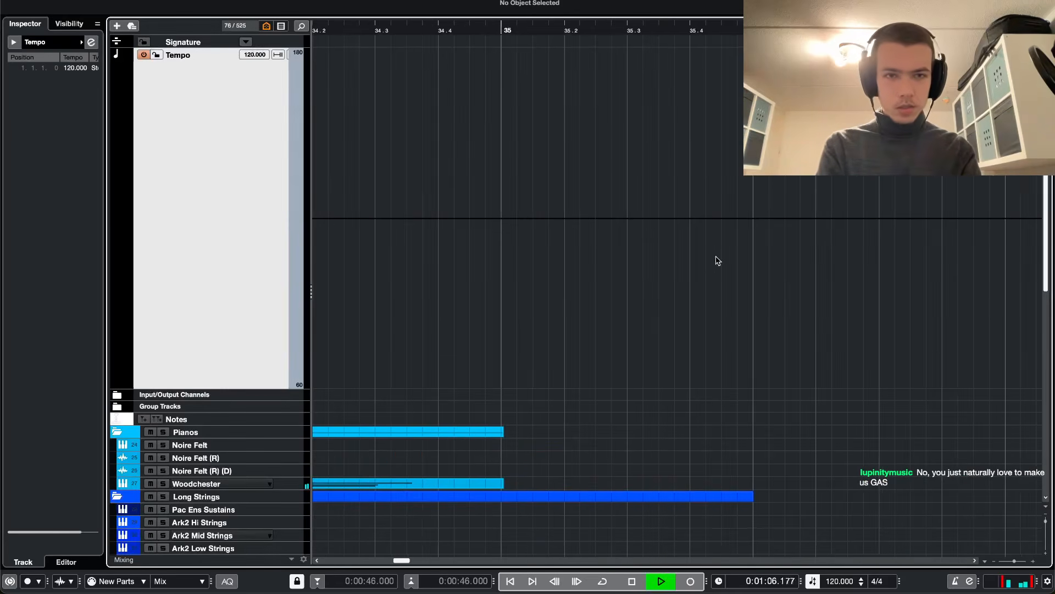
{"action": "left_click", "coordinate": [739, 217]}
{"action": "left_click_drag", "start_coordinate": [741, 220], "coordinate": [747, 332]}
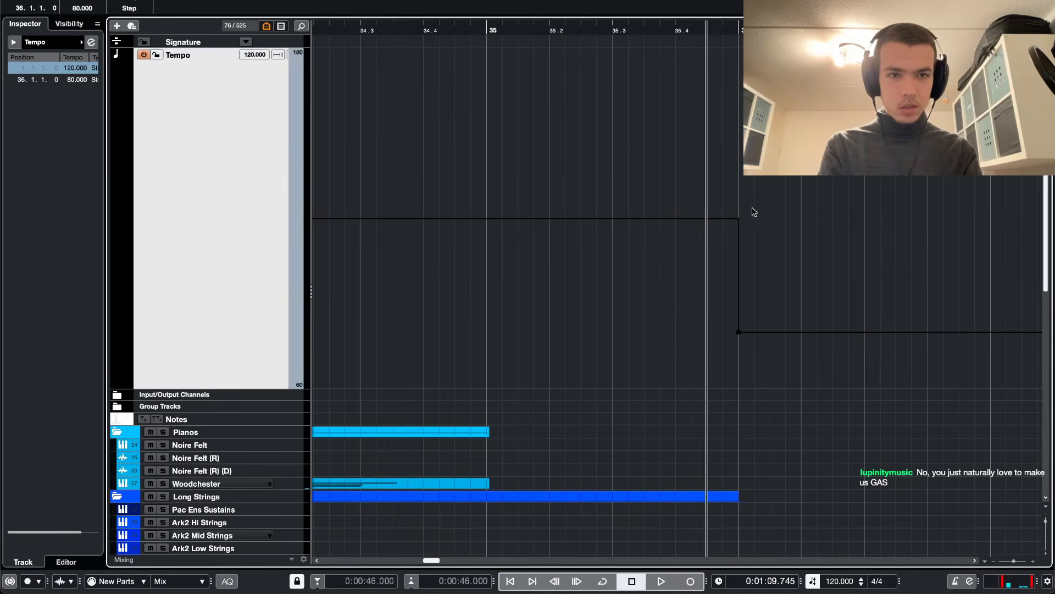
{"action": "key", "text": "z"}
{"action": "key", "text": "g"}
- Duplicate the ZebraHZ track in the Basses folder and close the copy's instrument window
{"action": "scroll", "coordinate": [719, 297], "scroll_direction": "down", "scroll_amount": 5}
{"action": "scroll", "coordinate": [722, 335], "scroll_direction": "right", "scroll_amount": 3}
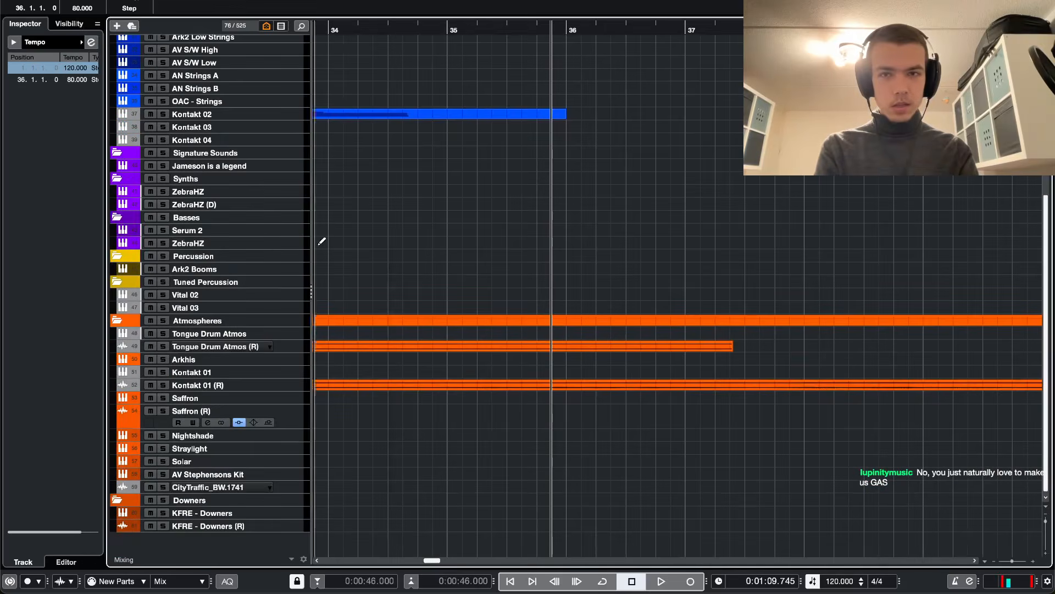
{"action": "right_click", "coordinate": [190, 242]}
{"action": "key", "text": "Escape"}
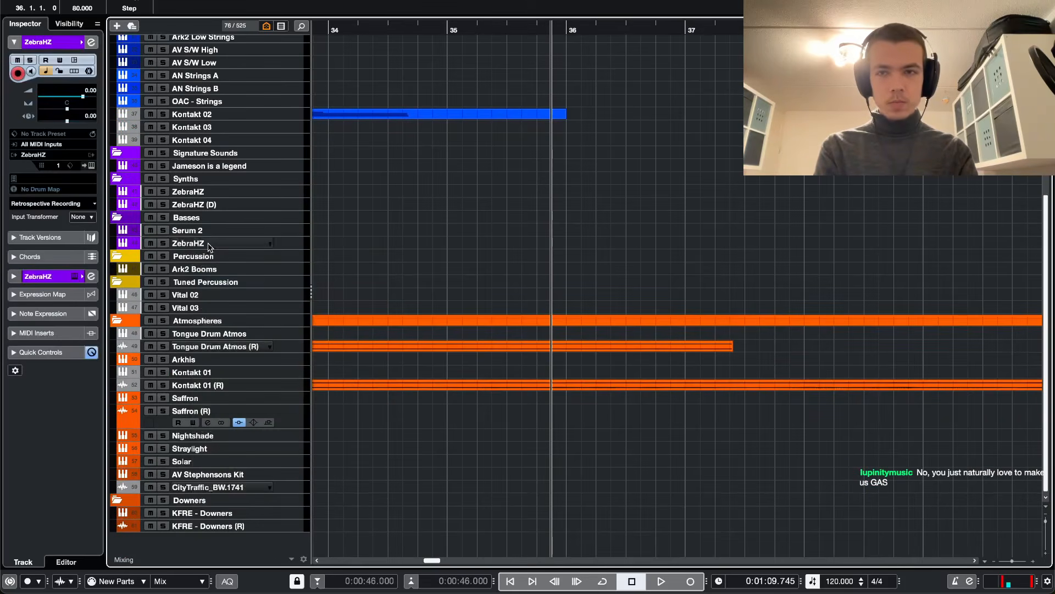
{"action": "left_click", "coordinate": [209, 245]}
{"action": "key", "text": "super+w"}
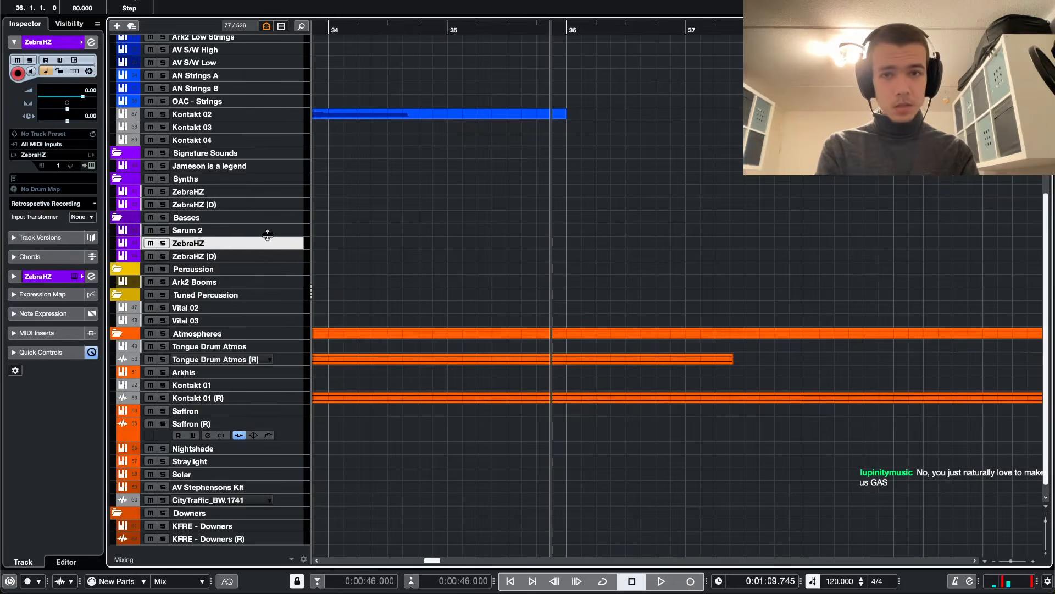
- Rename the original ZebraHZ bass track as Ghosts Bass Pulse
{"action": "double_click", "coordinate": [268, 238]}
{"action": "type", "text": "Gh"}
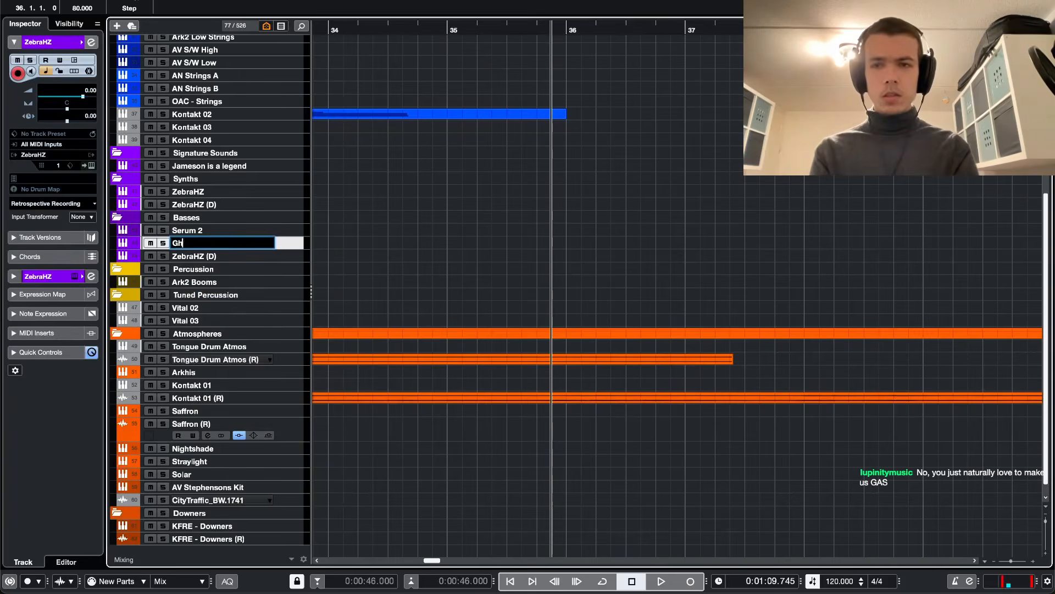
{"action": "type", "text": "osts B"}
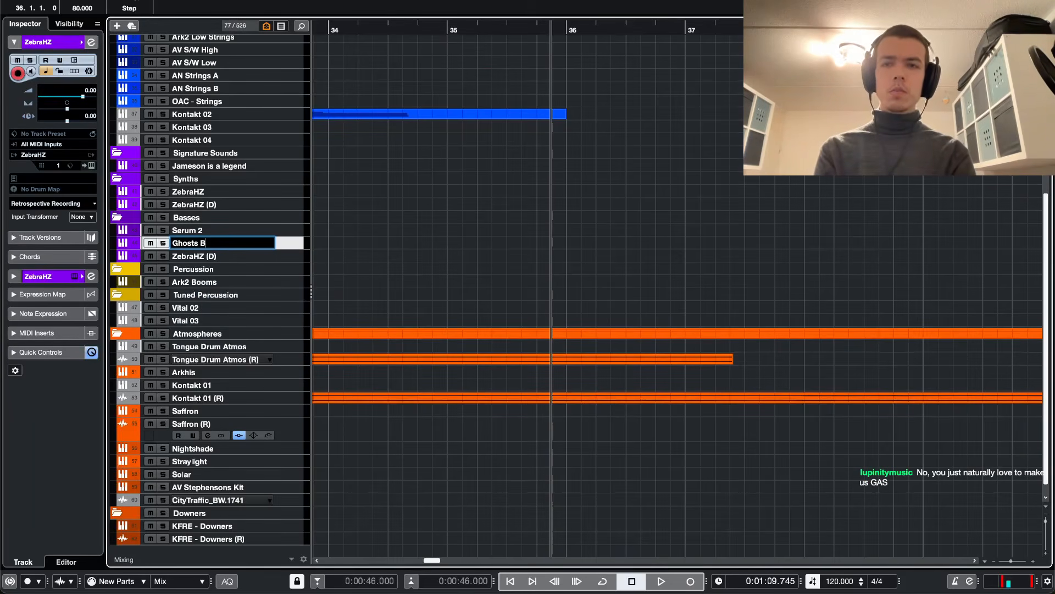
{"action": "type", "text": "ass Pulse"}
{"action": "key", "text": "Return"}
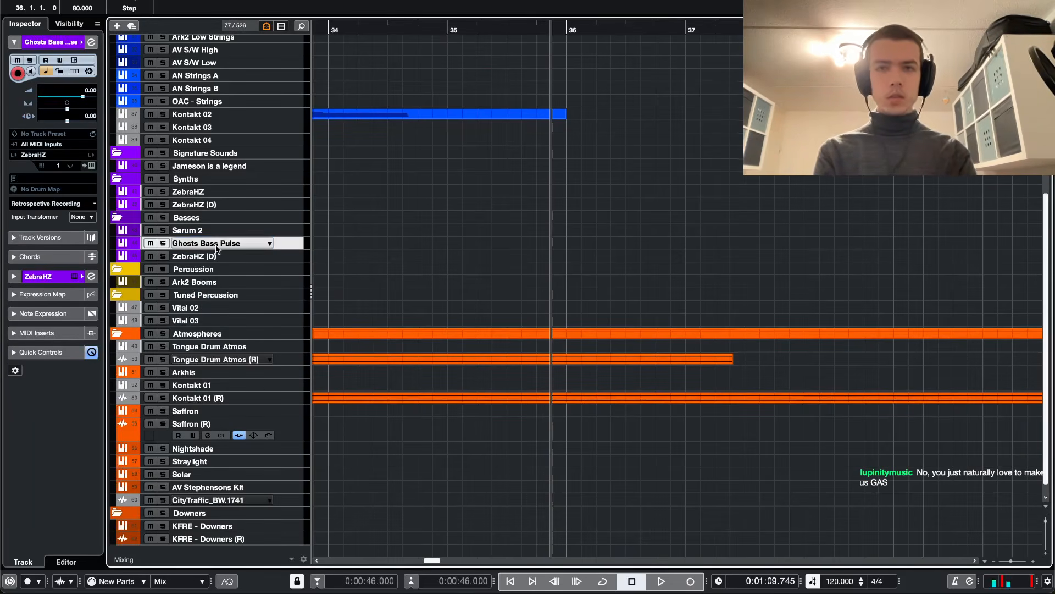
- Set both locators to bar 36 and draw a MIDI part on Ghosts Bass Pulse from 35.4.1 to 38.1.1
{"action": "scroll", "coordinate": [542, 148], "scroll_direction": "up", "scroll_amount": 5}
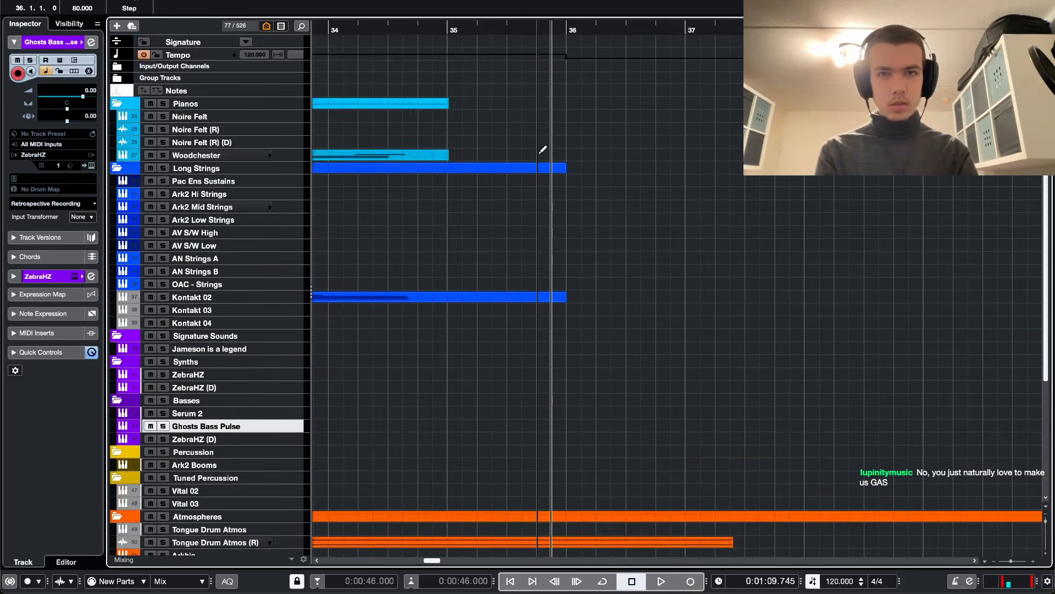
{"action": "scroll", "coordinate": [563, 94], "scroll_direction": "down", "scroll_amount": 3}
{"action": "left_click", "coordinate": [567, 37], "text": "alt"}
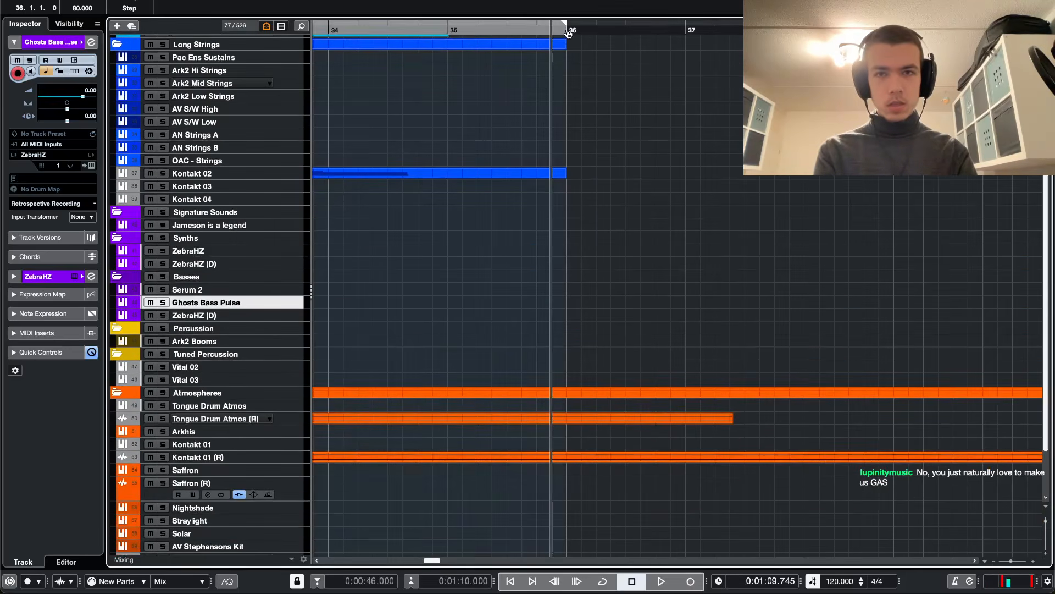
{"action": "left_click", "coordinate": [568, 34], "text": "ctrl"}
{"action": "left_click_drag", "start_coordinate": [541, 301], "coordinate": [804, 302]}
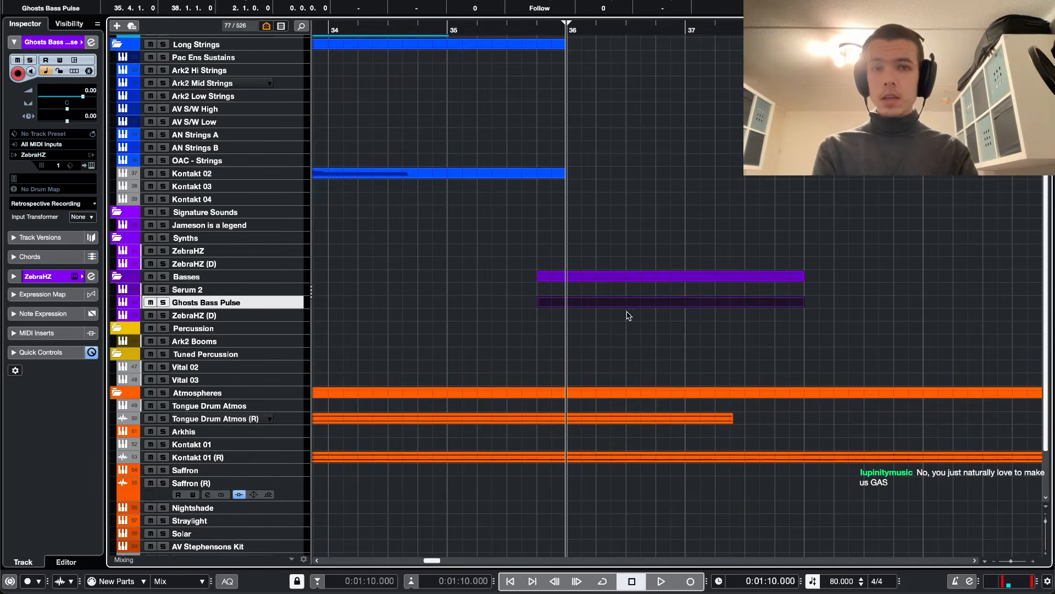
- Trim the start of the Ghosts Bass Pulse part to bar 36
{"action": "double_click", "coordinate": [629, 306]}
{"action": "scroll", "coordinate": [624, 307], "scroll_direction": "left", "scroll_amount": 3}
{"action": "key", "text": "h"}
{"action": "key", "text": "h"}
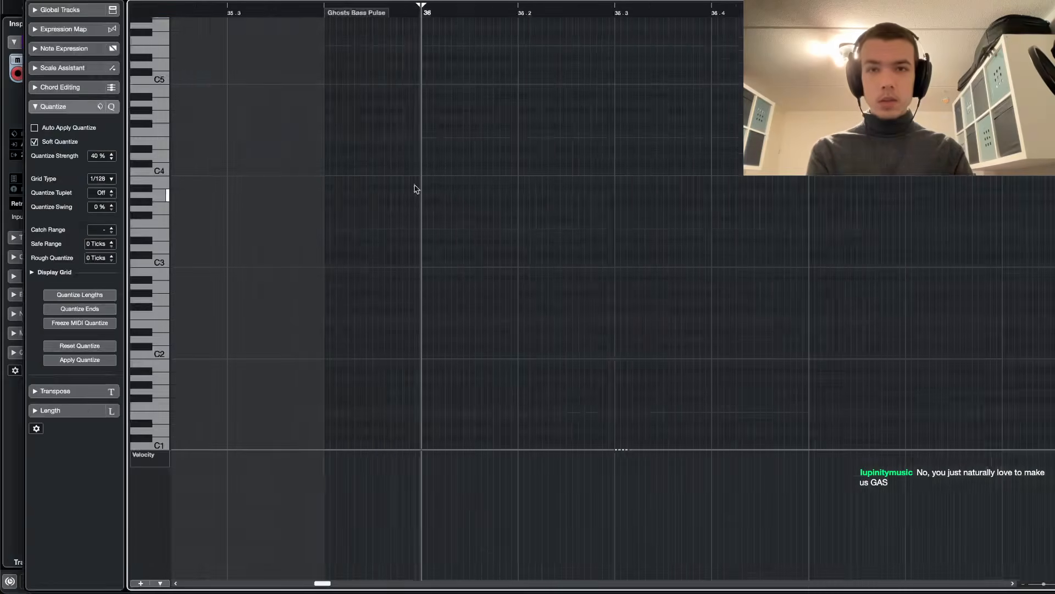
{"action": "key", "text": "Return"}
{"action": "left_click_drag", "start_coordinate": [539, 302], "coordinate": [567, 301]}
- Set the part's quantize grid to 1/16 and draw one F#2 note from bar 36 to the end of the part
{"action": "double_click", "coordinate": [597, 306]}
{"action": "scroll", "coordinate": [434, 337], "scroll_direction": "left", "scroll_amount": 3}
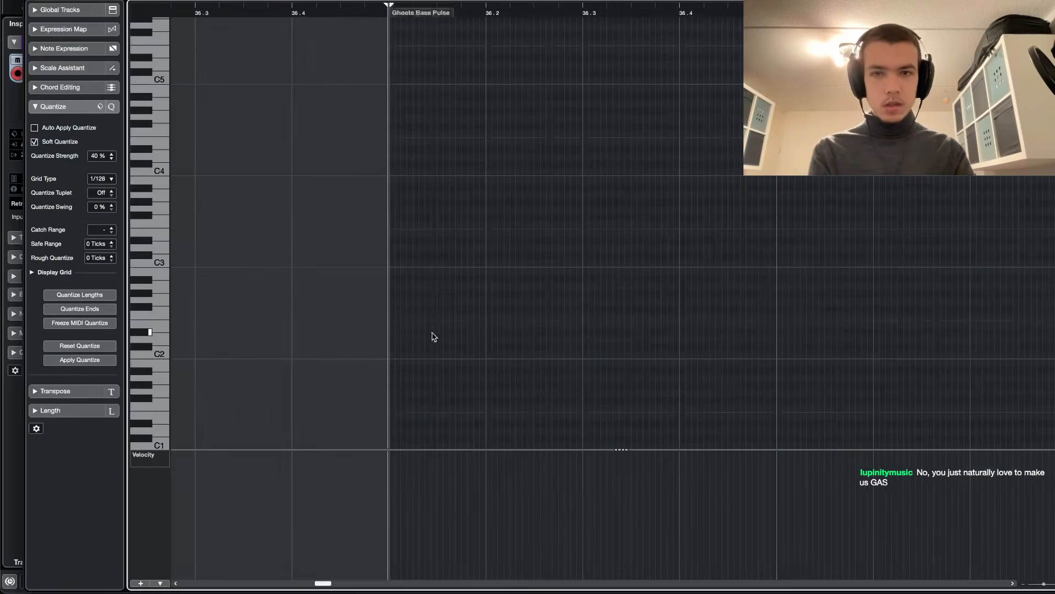
{"action": "right_click", "coordinate": [388, 308]}
{"action": "left_click", "coordinate": [431, 312]}
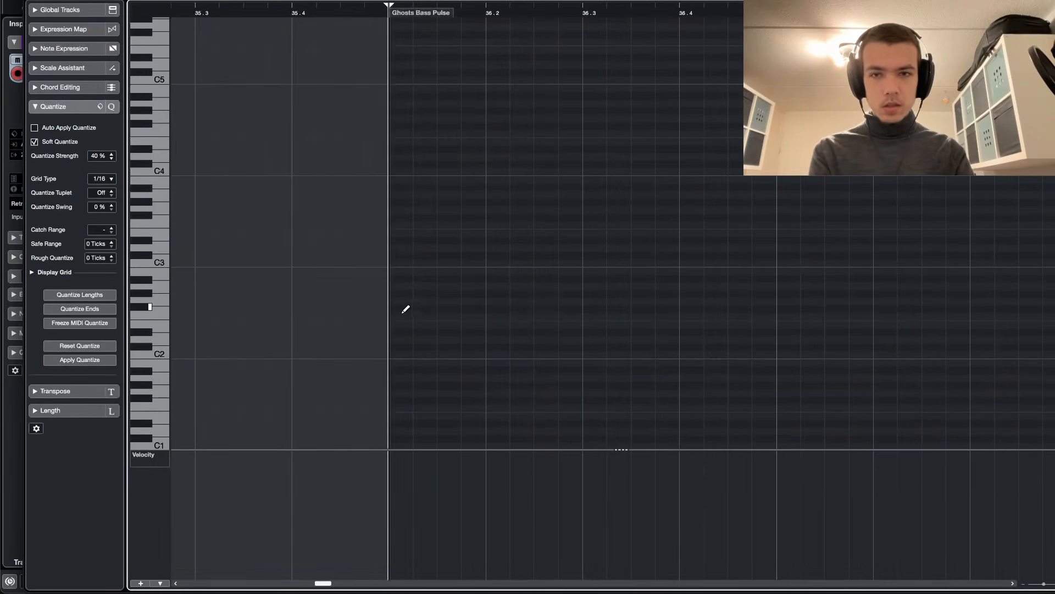
{"action": "left_click_drag", "start_coordinate": [404, 309], "coordinate": [1034, 332]}
{"action": "scroll", "coordinate": [909, 331], "scroll_direction": "down", "scroll_amount": 5}
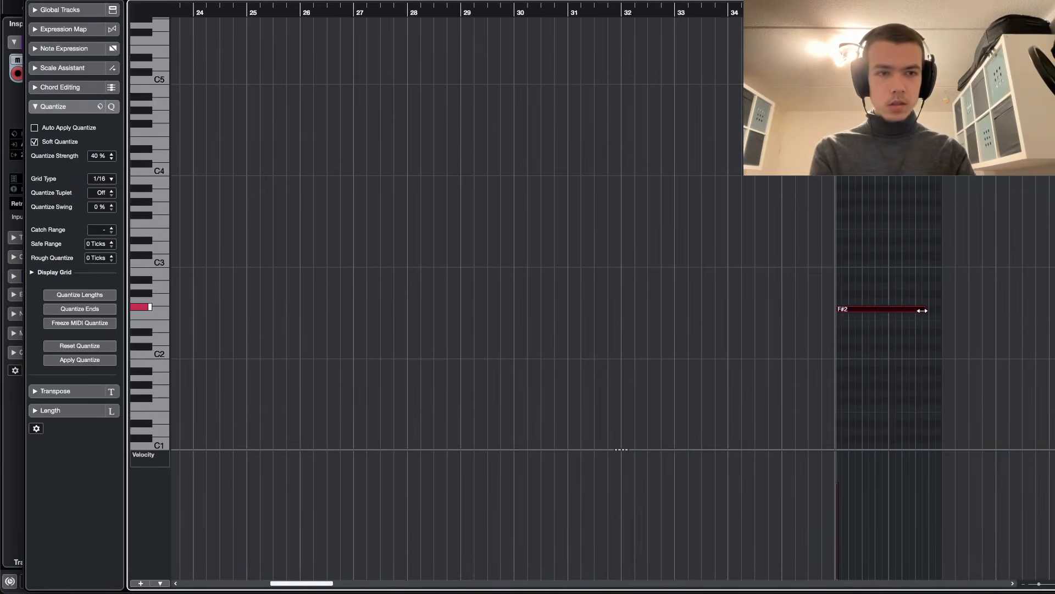
{"action": "left_click_drag", "start_coordinate": [923, 309], "coordinate": [937, 308]}
{"action": "scroll", "coordinate": [944, 312], "scroll_direction": "up", "scroll_amount": 5}
- Audition the bass note, raise it an octave to F#2 and close the note editor
{"action": "key", "text": "space"}
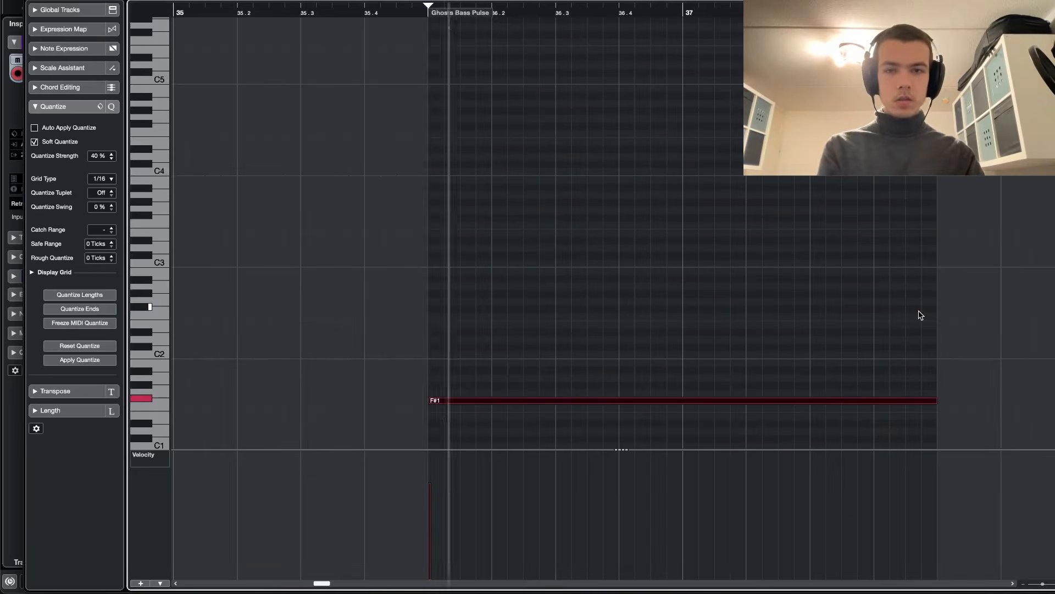
{"action": "key", "text": "shift+Up"}
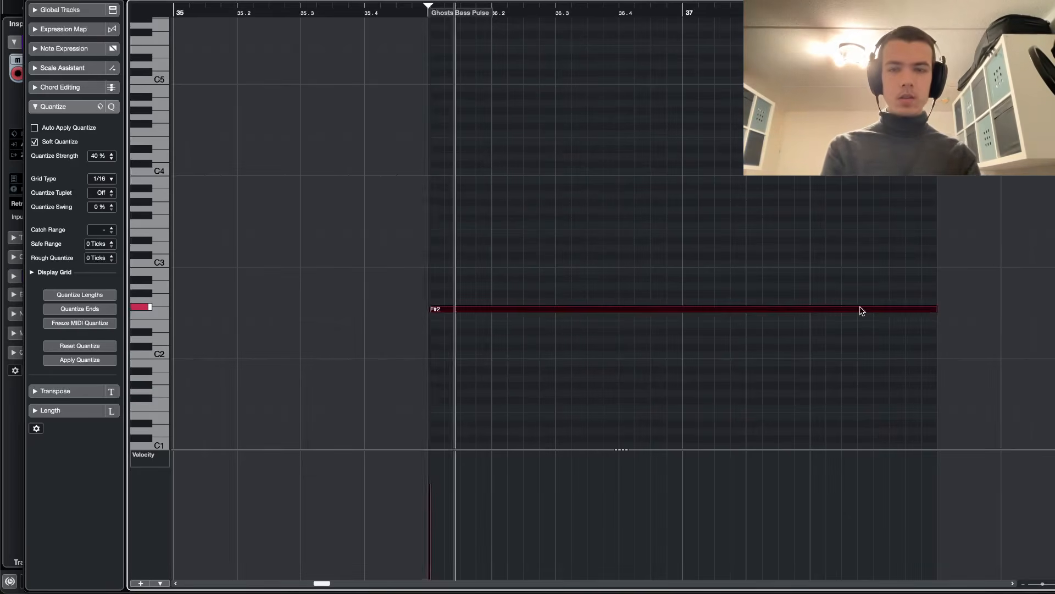
{"action": "key", "text": "Return"}
- Insert the Volcano filter on the Ghosts Bass Pulse channel and lower its low-pass cutoff while auditioning the bass
{"action": "key", "text": "e"}
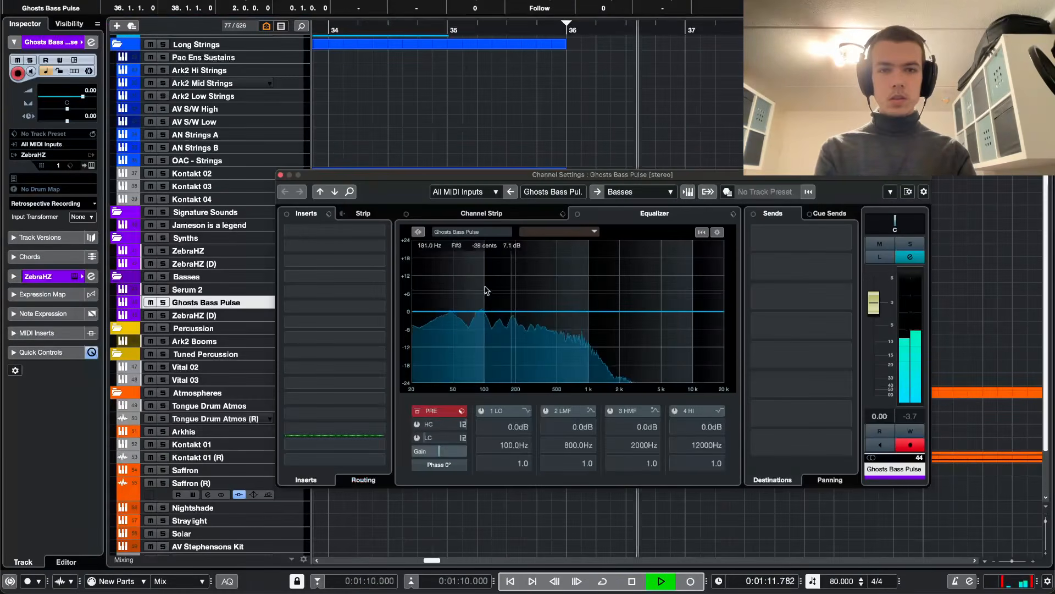
{"action": "left_click", "coordinate": [344, 233]}
{"action": "type", "text": "volca"}
{"action": "key", "text": "Return"}
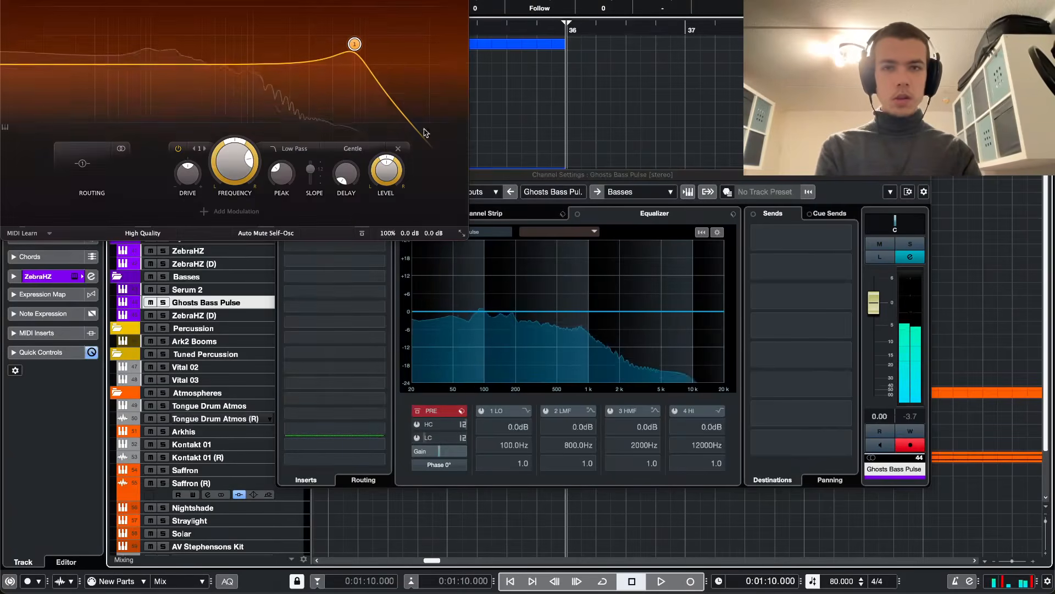
{"action": "key", "text": "space"}
{"action": "left_click_drag", "start_coordinate": [355, 48], "coordinate": [225, 68]}
{"action": "key", "text": "space"}
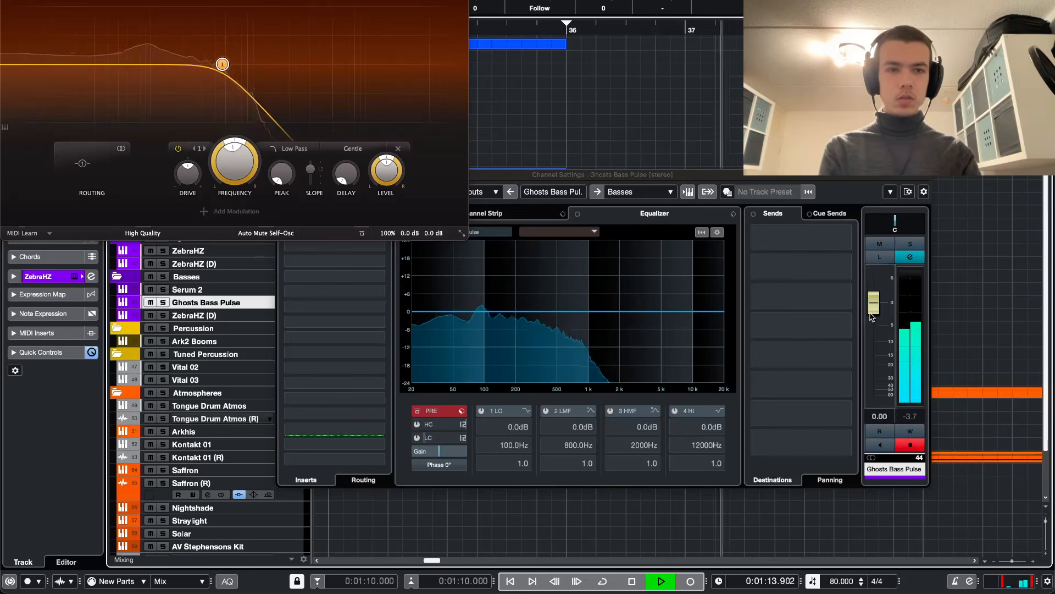
- Lower the Ghosts Bass Pulse channel volume to -7.37 dB, close the plug-in and channel windows, and keep the normal track height
{"action": "left_click_drag", "start_coordinate": [873, 303], "coordinate": [874, 332]}
{"action": "key", "text": "super+w"}
{"action": "key", "text": "super+w"}
{"action": "key", "text": "z"}
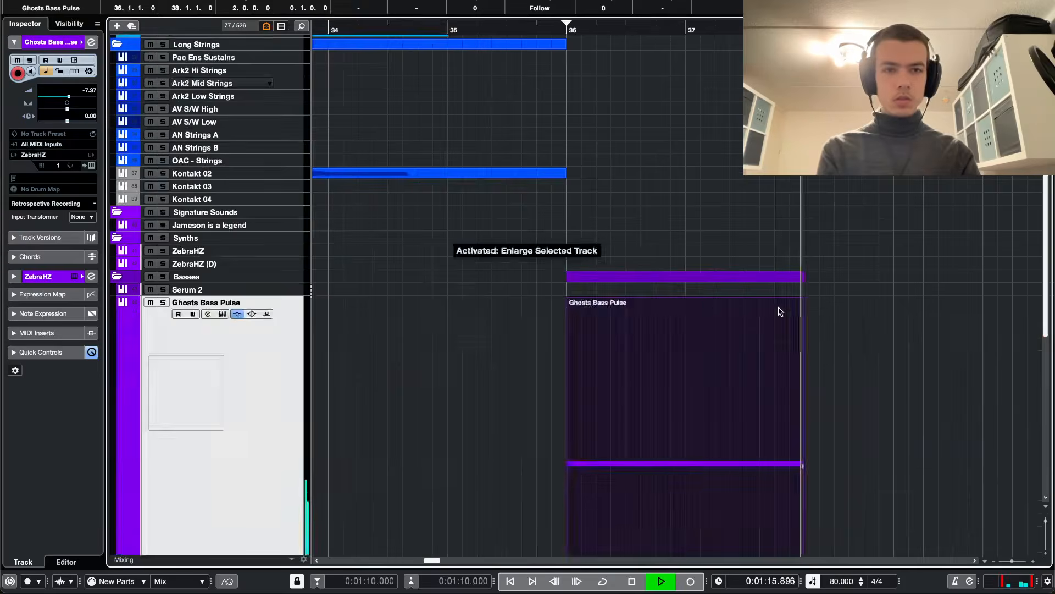
{"action": "key", "text": "z"}
- Restart playback and stretch the Ghosts Bass Pulse part with its note to end at bar 40, leaving normal sizing active
{"action": "scroll", "coordinate": [779, 311], "scroll_direction": "down", "scroll_amount": 5}
{"action": "key", "text": "space"}
{"action": "key", "text": "space"}
{"action": "scroll", "coordinate": [791, 300], "scroll_direction": "down", "scroll_amount": 2}
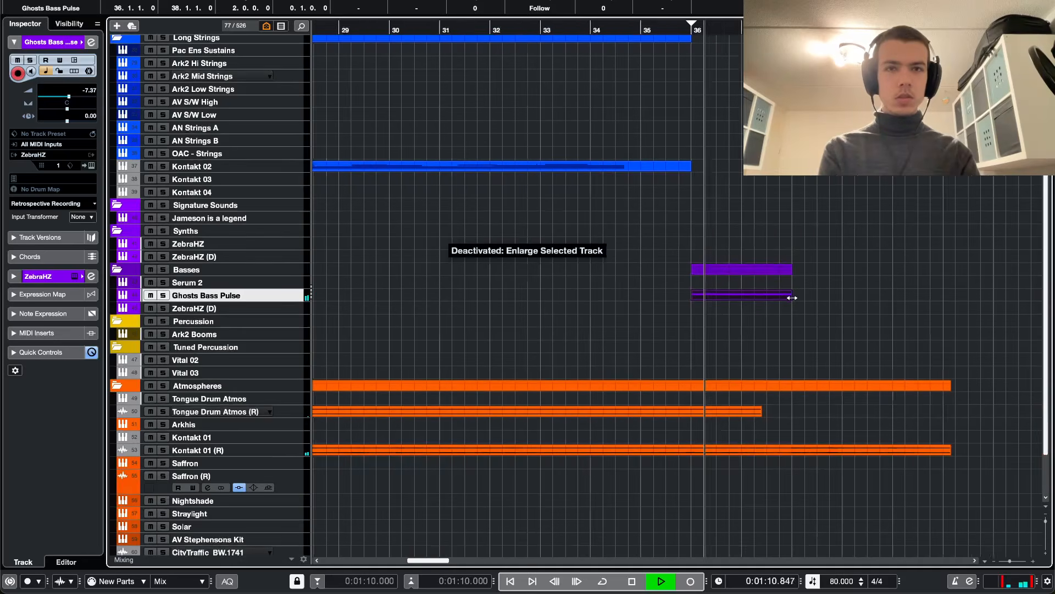
{"action": "key", "text": "1"}
{"action": "key", "text": "1"}
{"action": "key", "text": "1"}
{"action": "left_click_drag", "start_coordinate": [792, 296], "coordinate": [878, 299]}
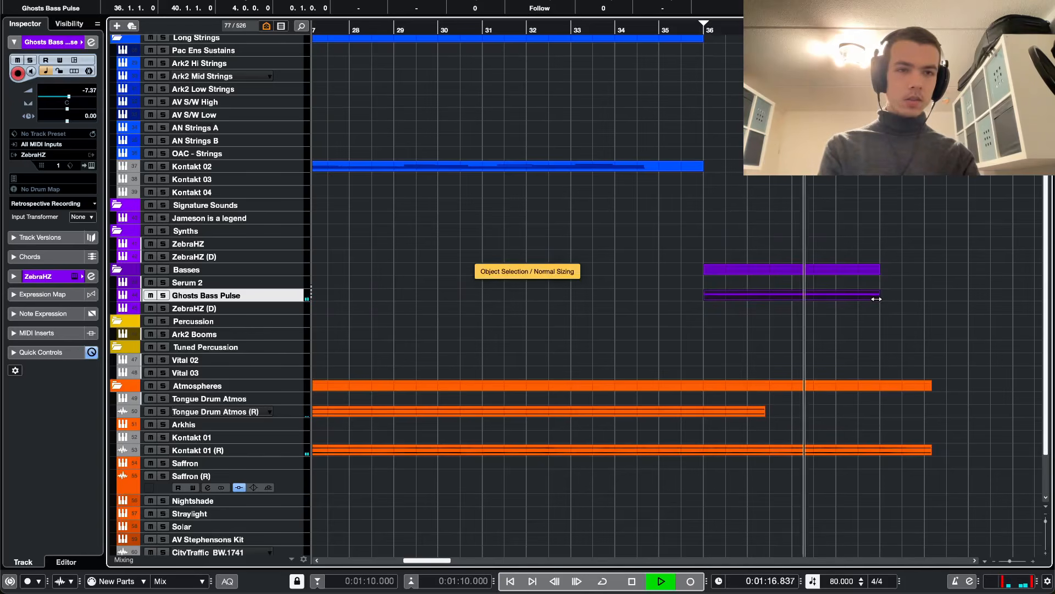
- Deselect the Ghosts Bass Pulse part and stop playback
{"action": "scroll", "coordinate": [765, 307], "scroll_direction": "up", "scroll_amount": 4}
{"action": "key", "text": "super+Tab"}
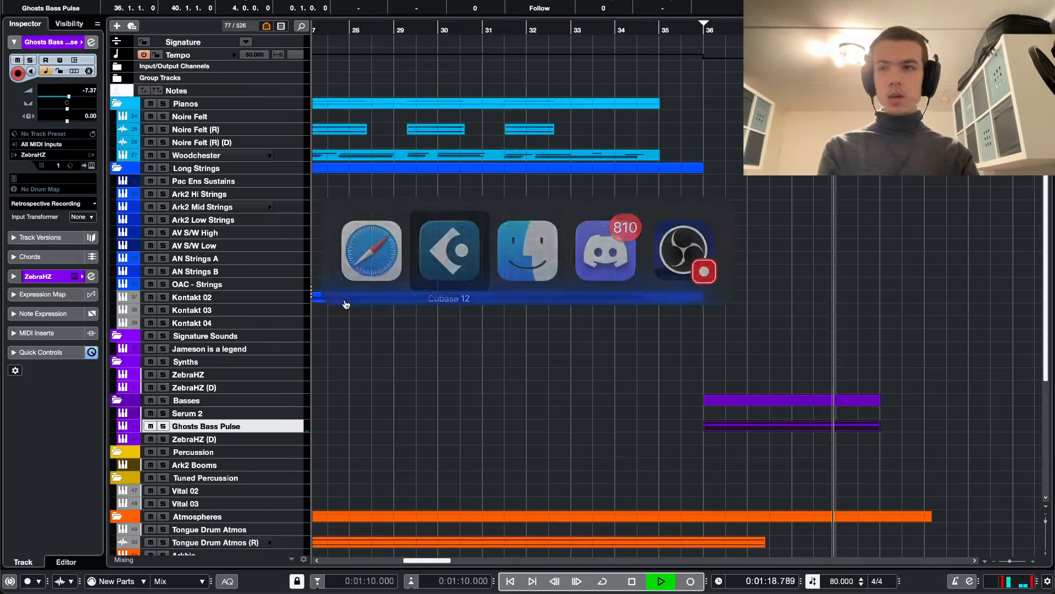
{"action": "key", "text": "super+Tab"}
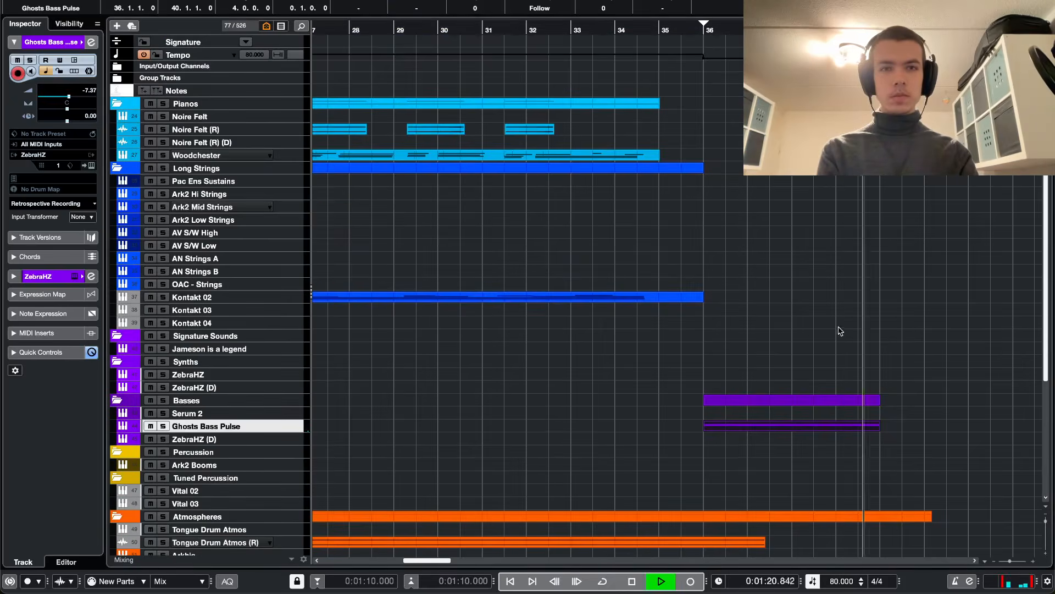
{"action": "left_click", "coordinate": [686, 309]}
{"action": "key", "text": "space"}
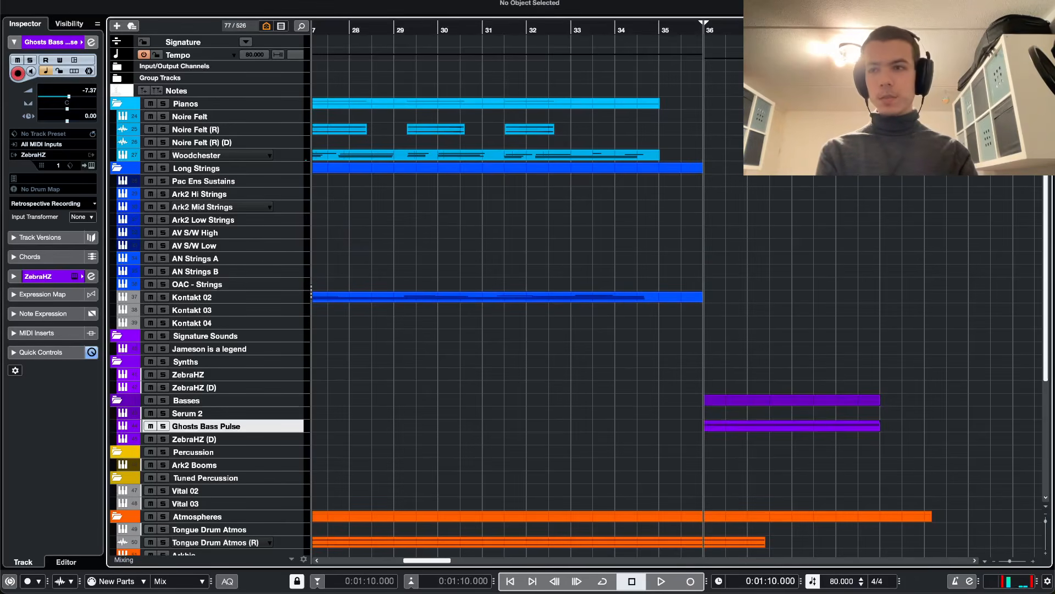
{"action": "mouse_move", "coordinate": [516, 591]}
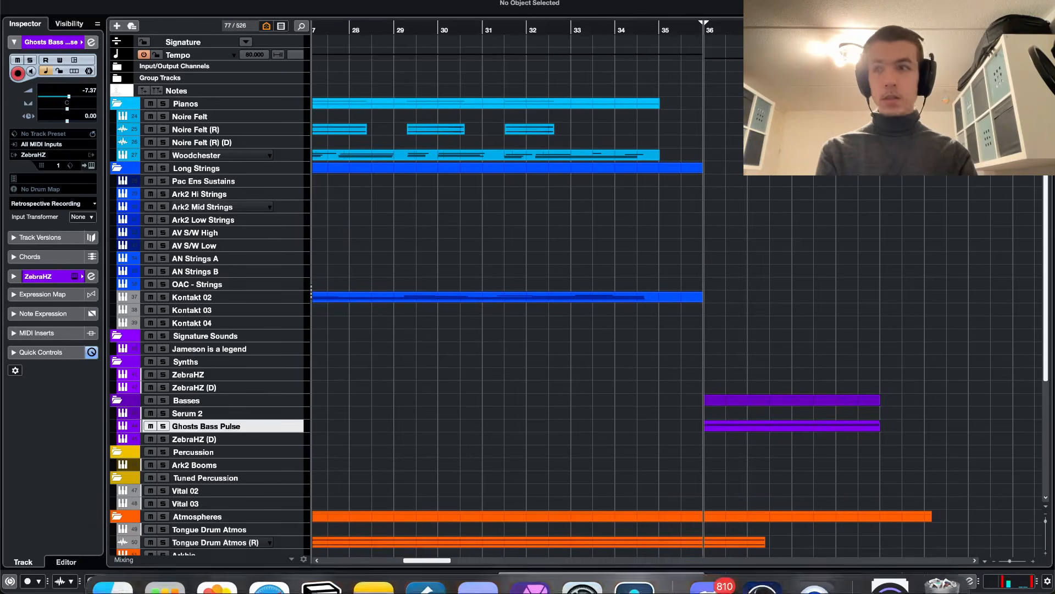